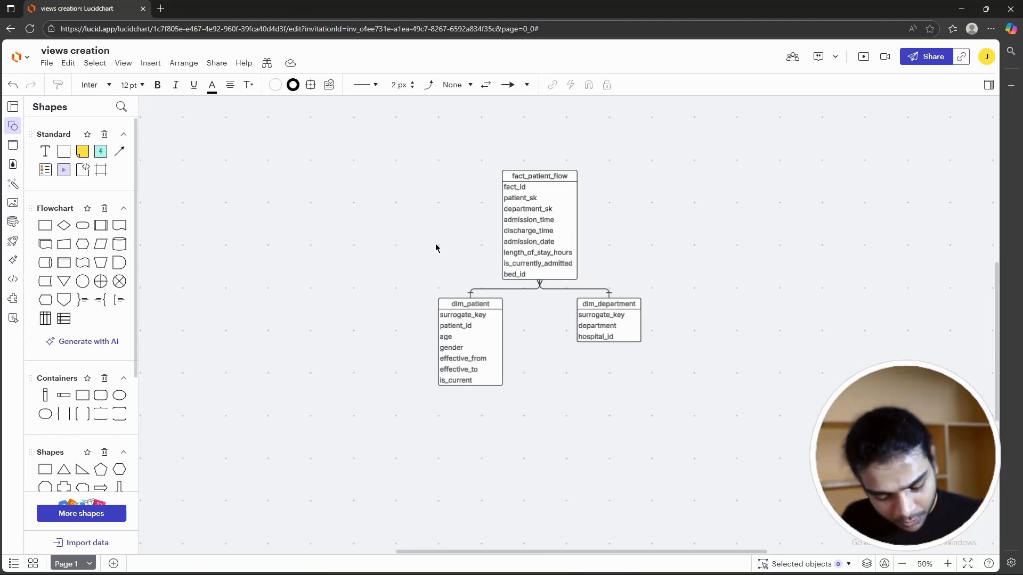
Step: Open a blank Notepad document and place its window beside the fact_patient_flow diagram, keeping the tables in view
key("super")
type("note")
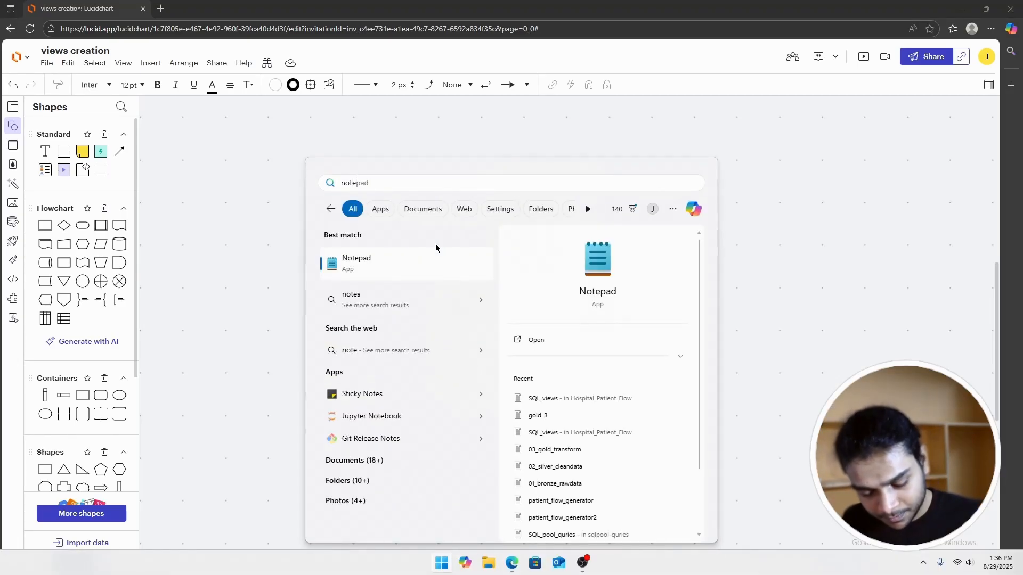
key("Return")
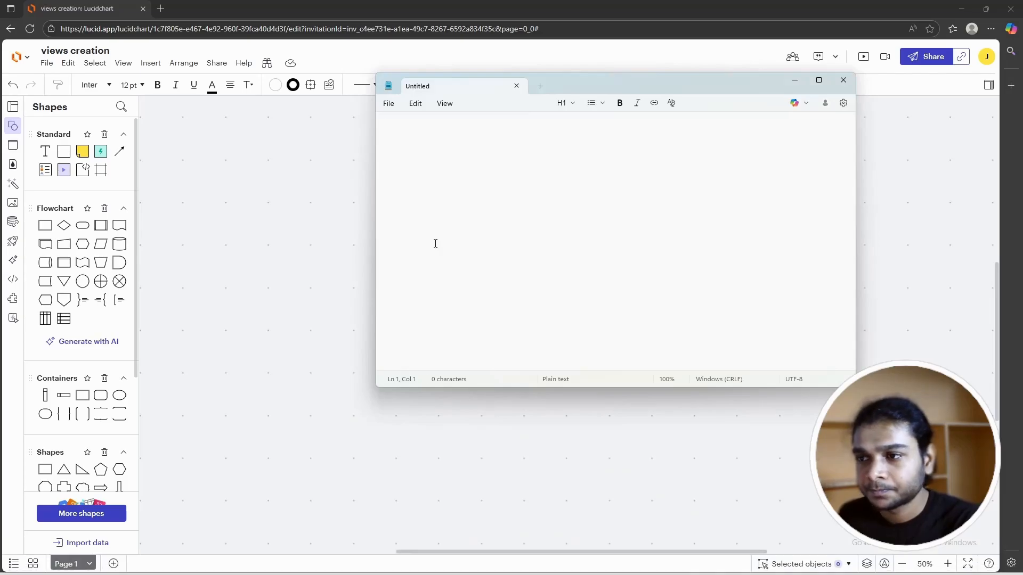
left_click_drag(598, 88, 574, 94)
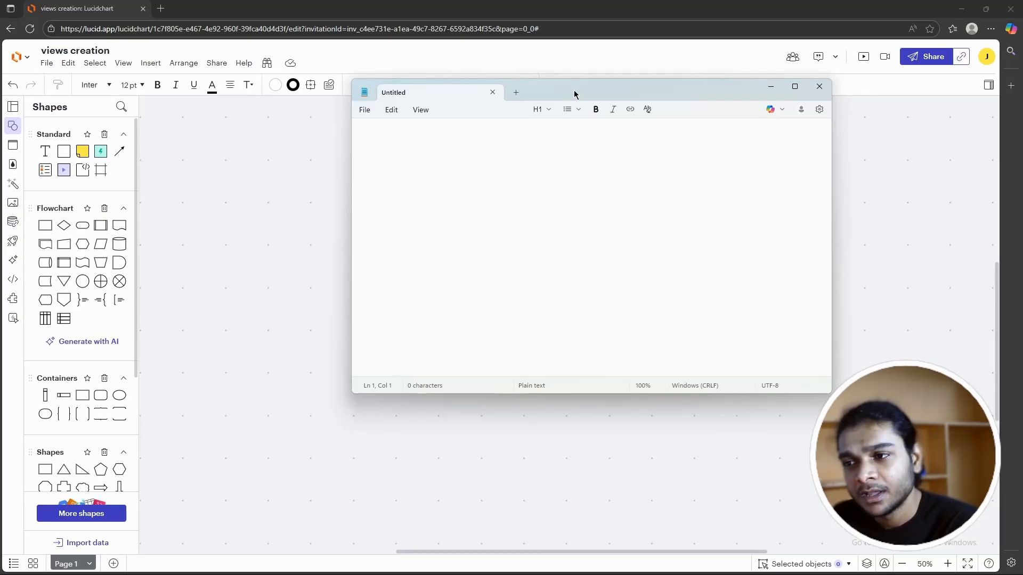
left_click_drag(574, 94, 825, 165)
left_click(372, 201)
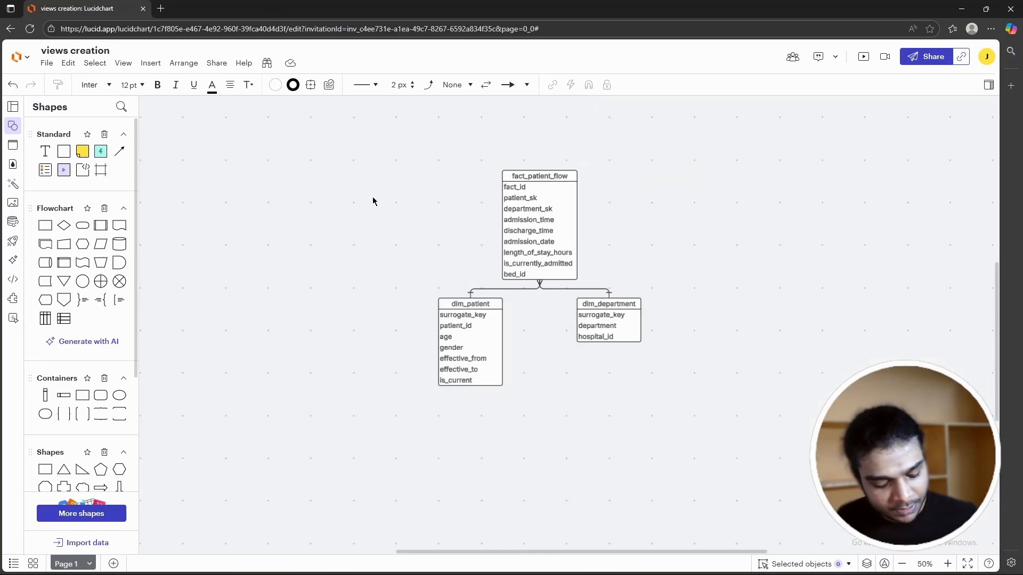
scroll(375, 201, "right", 5)
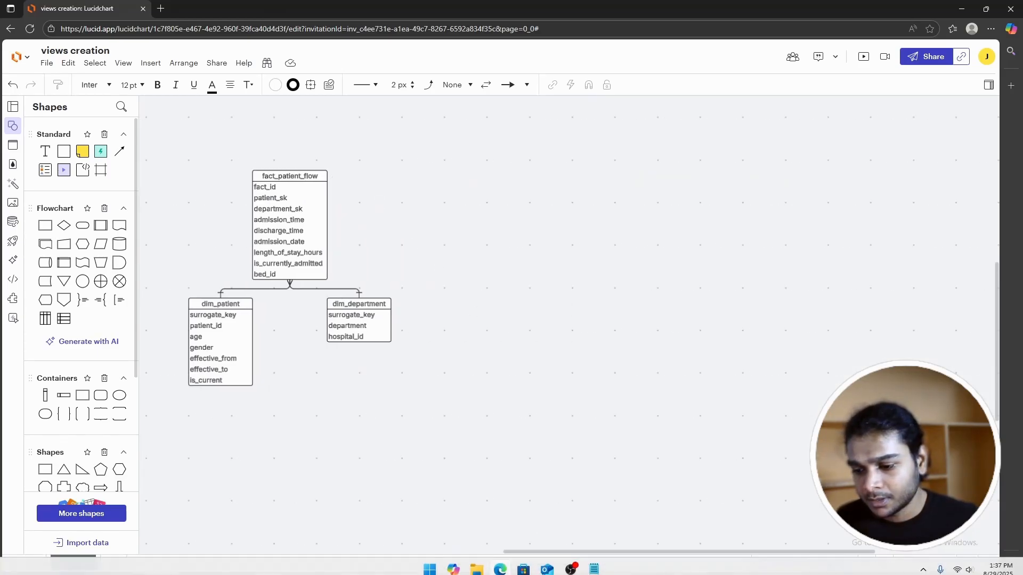
left_click(594, 569)
left_click_drag(847, 161, 719, 124)
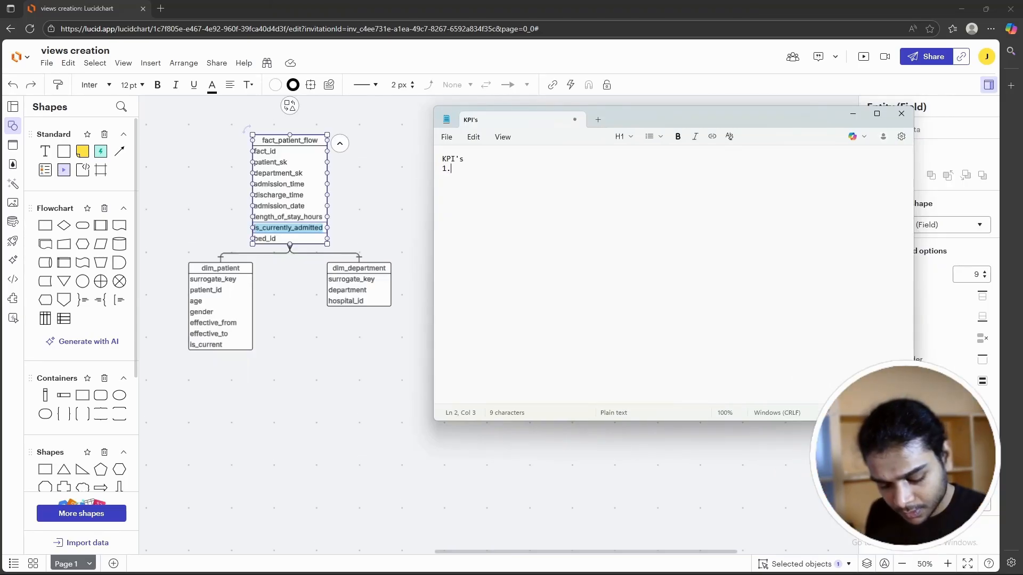
Step: List "Beds occupied total" as item 1 and "Total bed turnover" as item 2 under the KPI's heading
type("B")
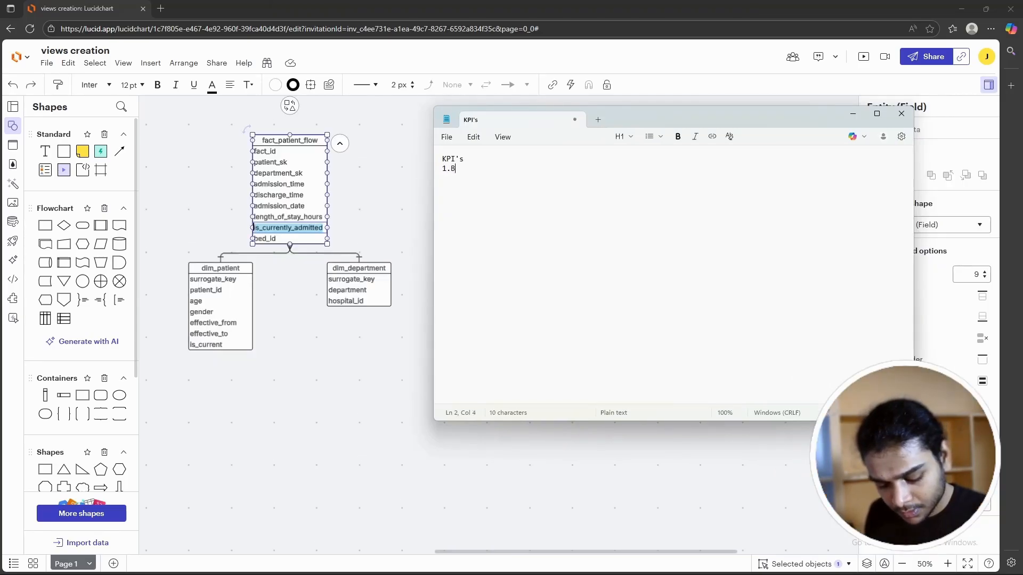
type("eds occupied total ")
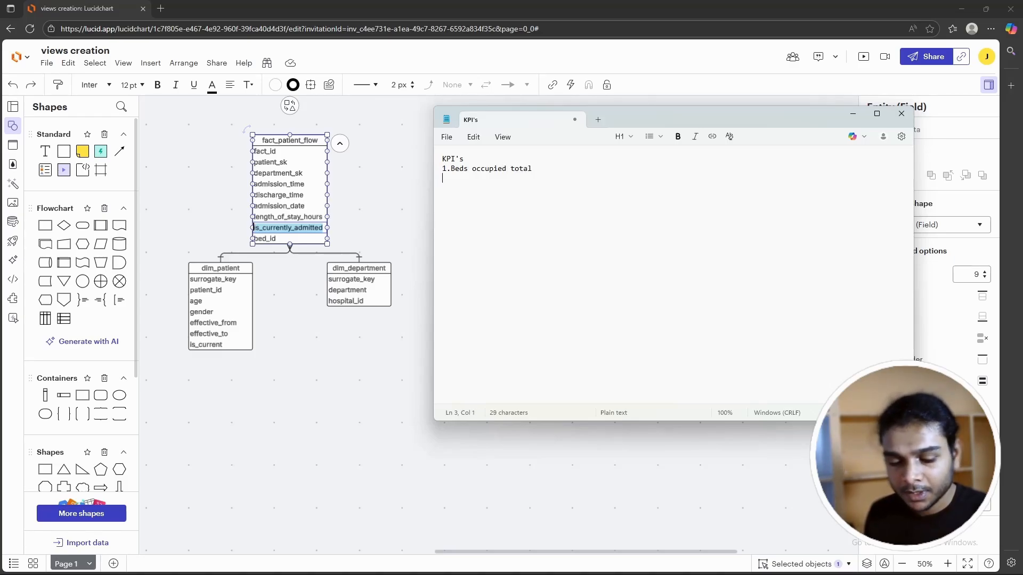
type("2.")
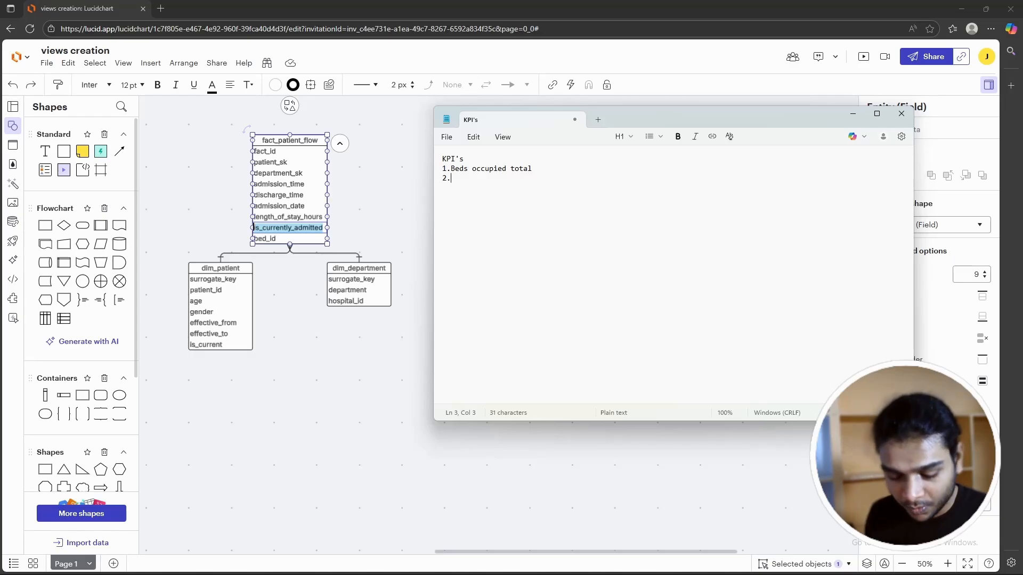
type("Total")
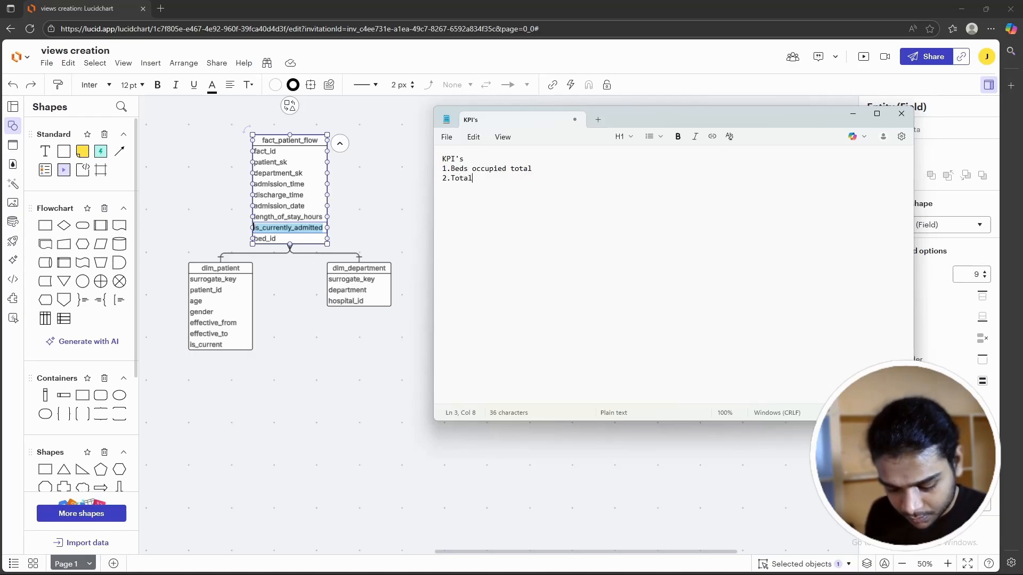
type(" bed turnover")
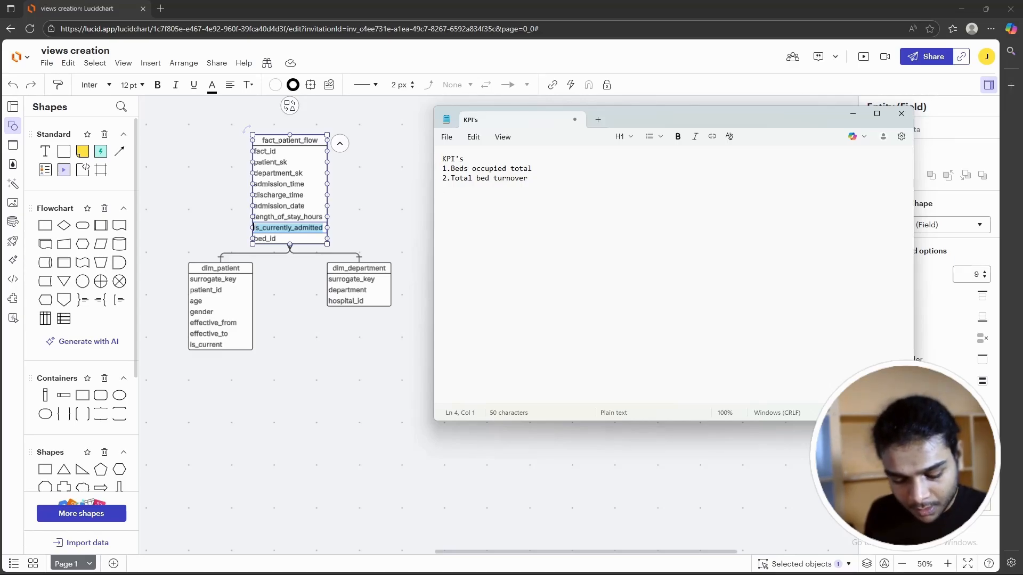
Step: Add "3.Total patients" to the KPI list
type("3.Tota")
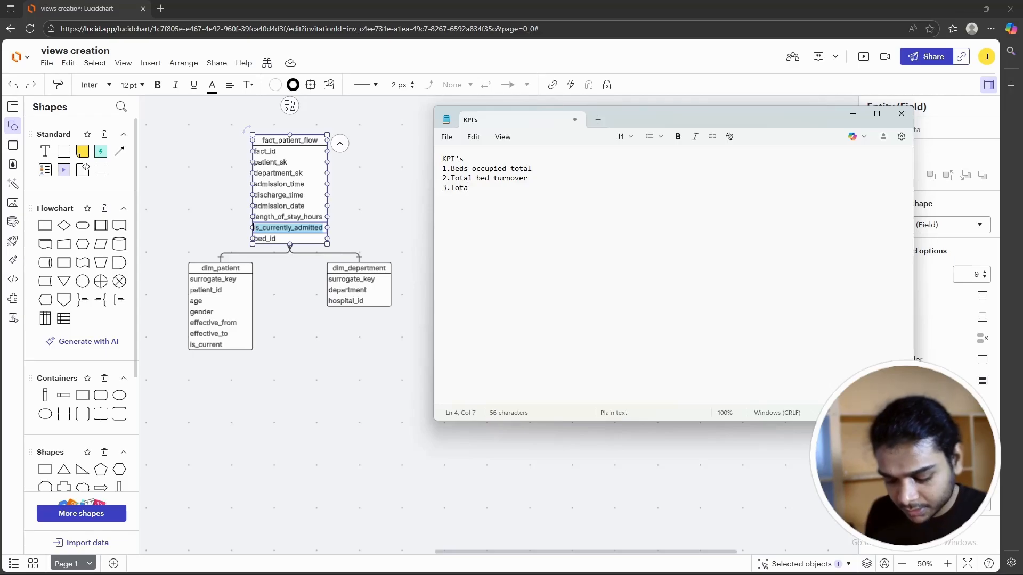
type("l patie")
key("BackSpace")
key("BackSpace")
key("BackSpace")
key("BackSpace")
key("BackSpace")
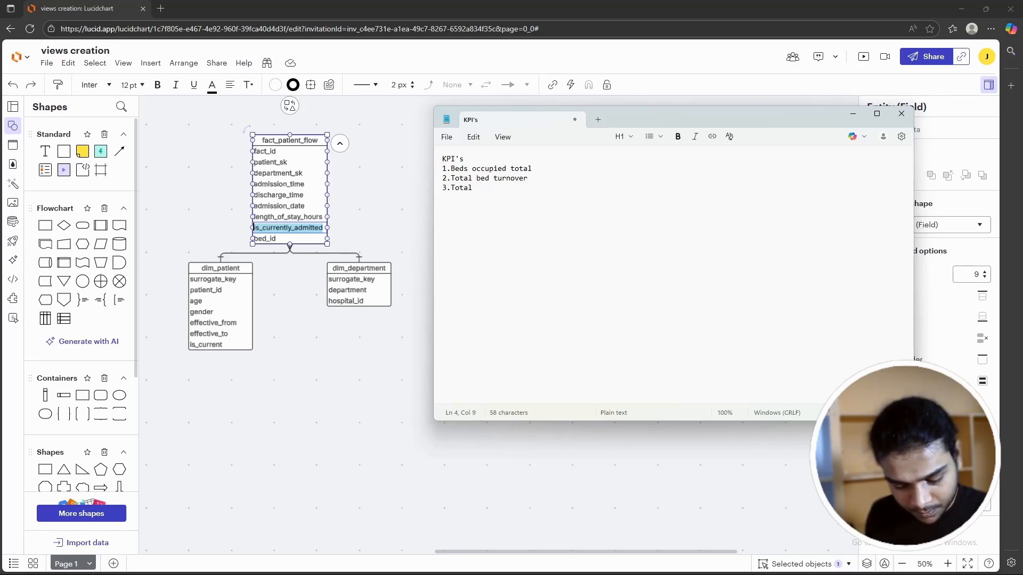
type("patients ")
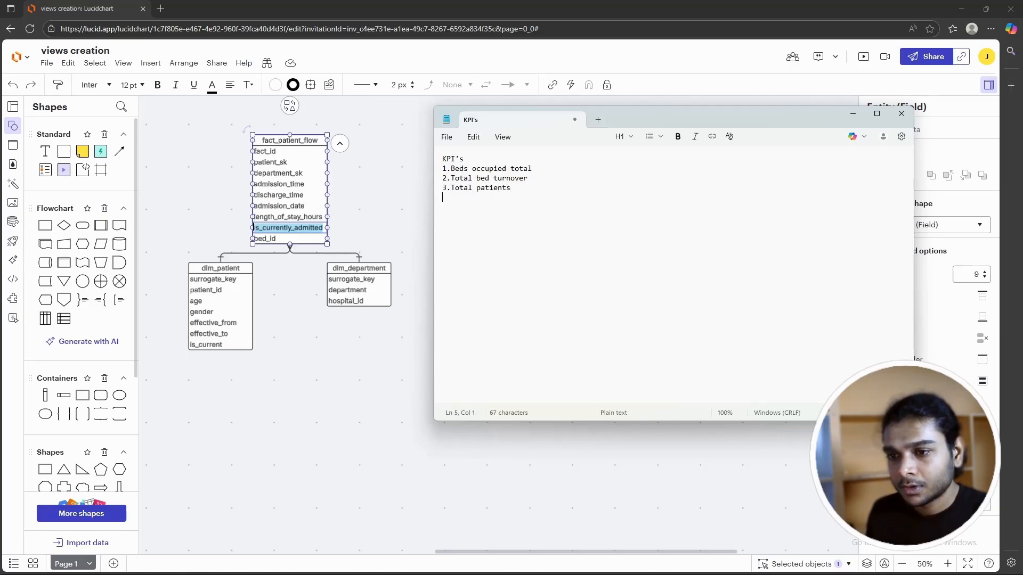
Step: Add "4.Avg treatment duration" to the KPI list
type("4.")
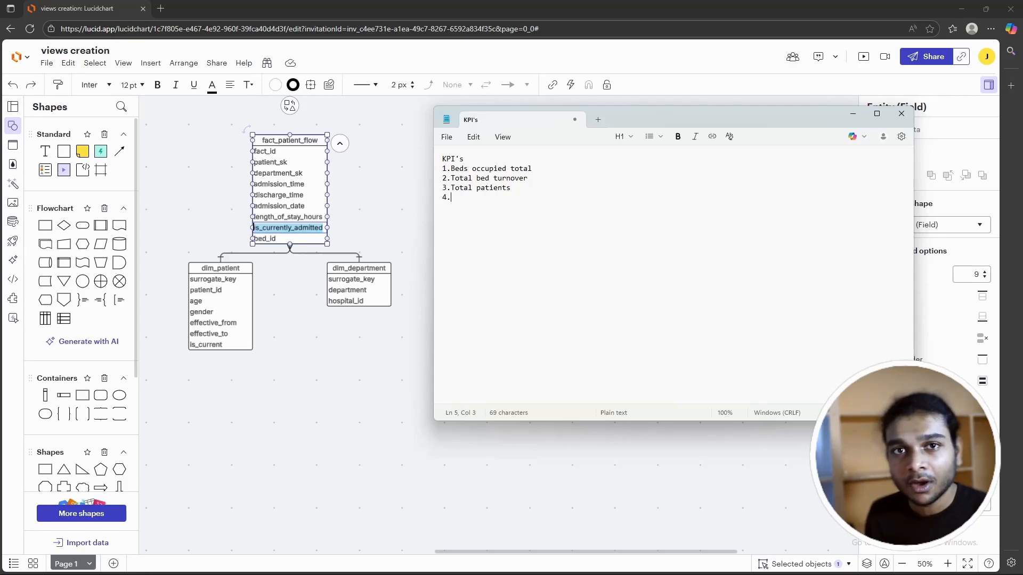
type("Avg trea")
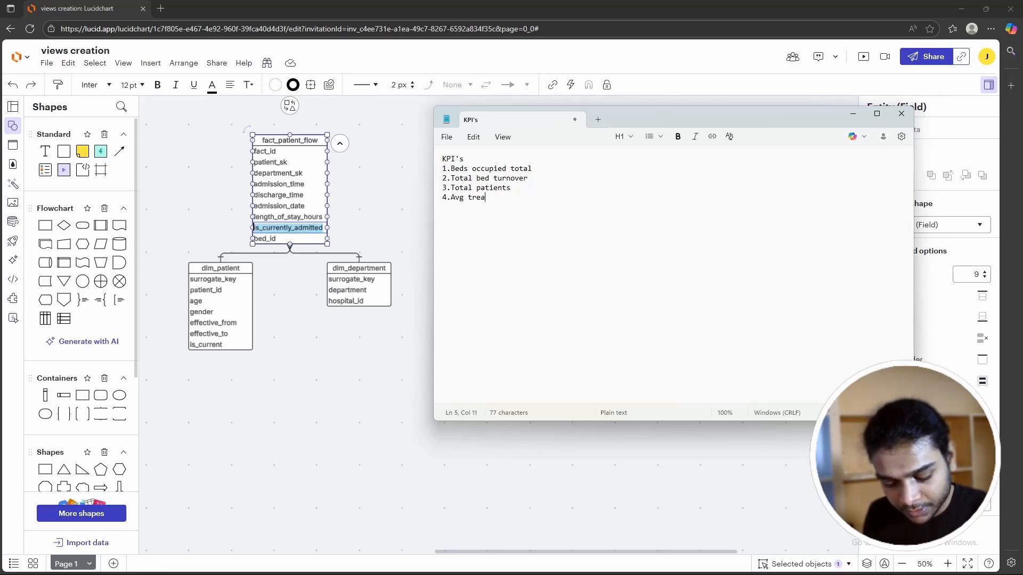
type("tment")
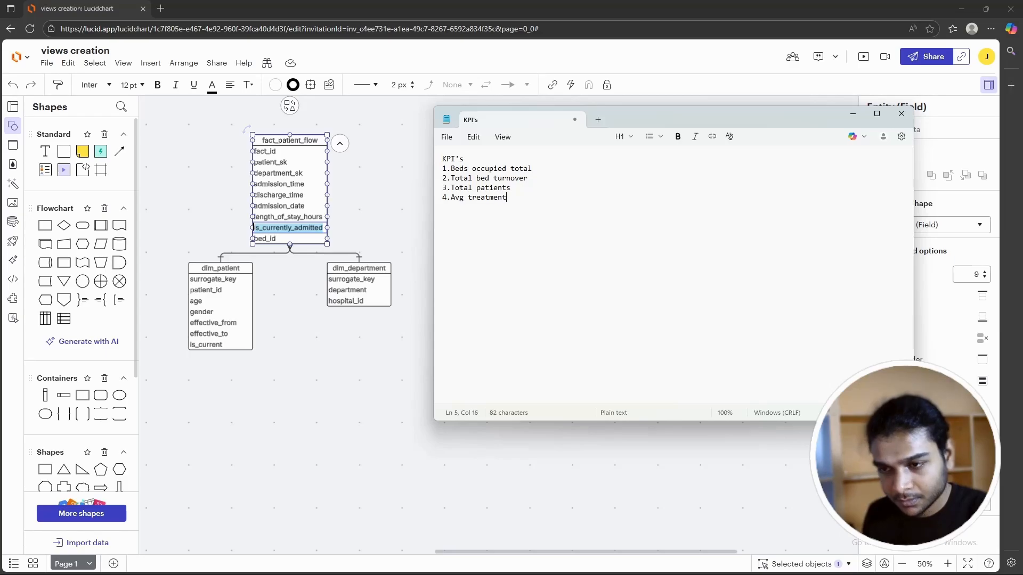
type(" duration")
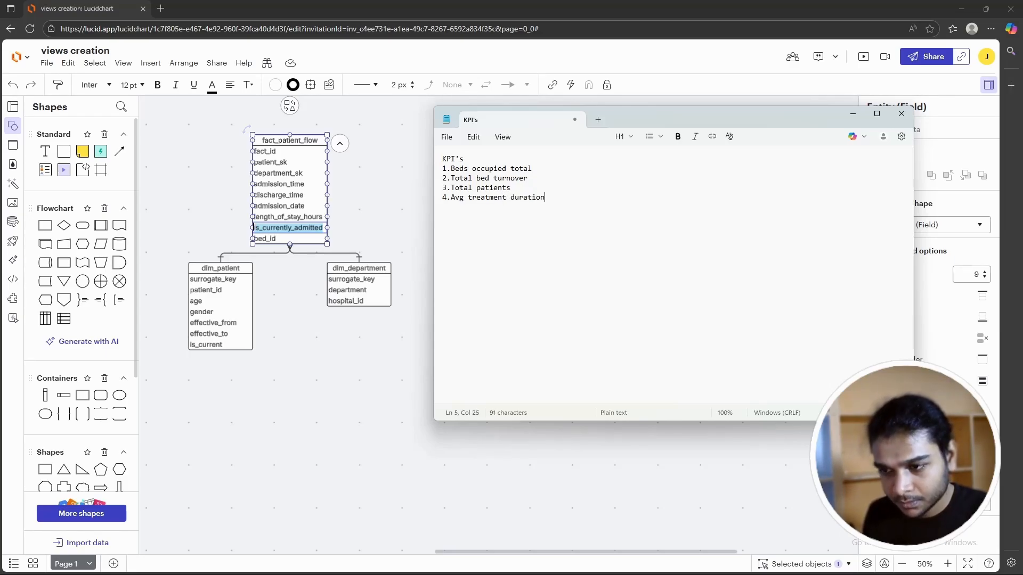
Step: Leave a blank line below the KPI list and add the heading "Chart's"
key("Return")
key("Return")
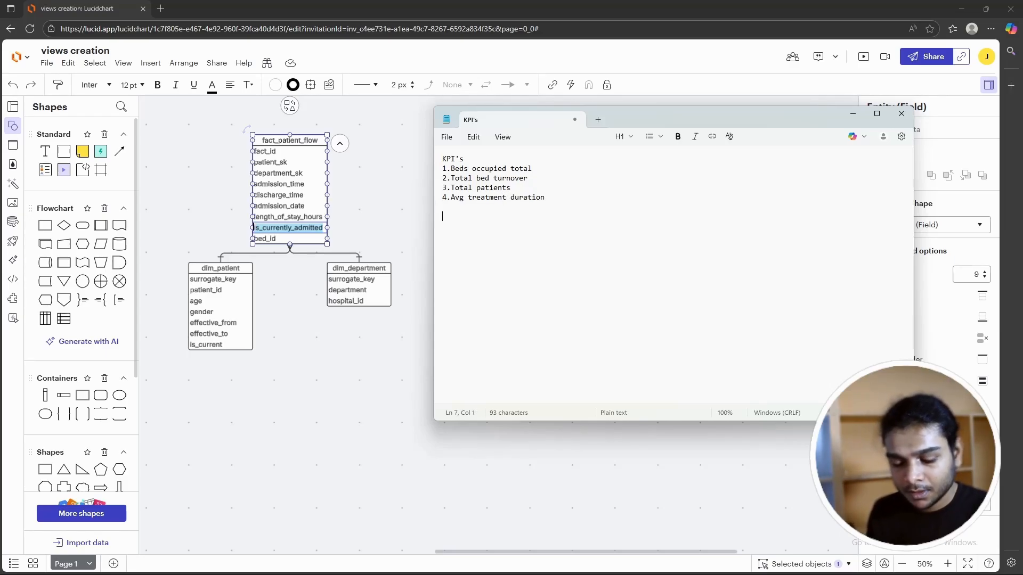
type("Charts")
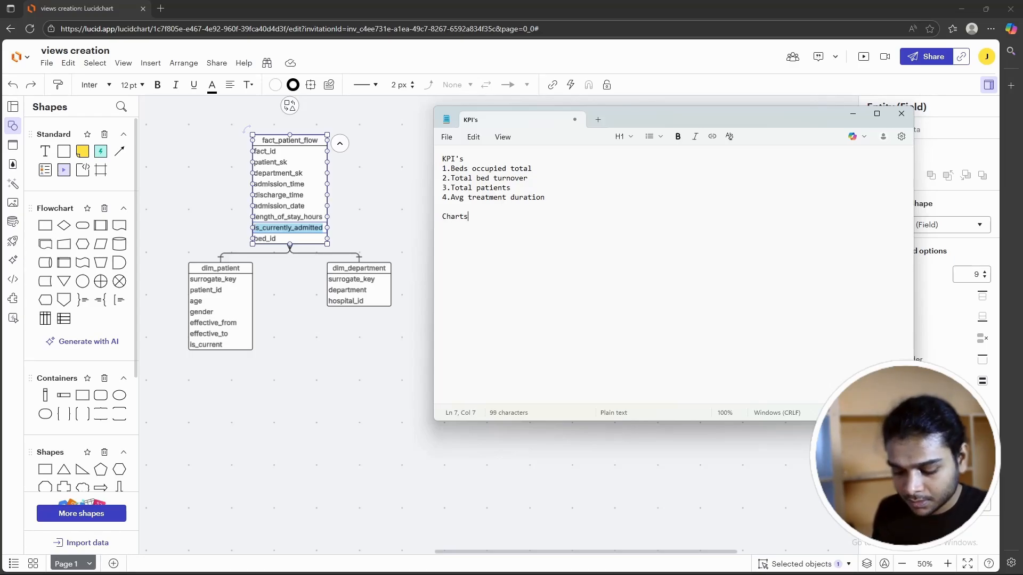
key("Left")
type("'")
key("End")
key("Return")
Step: Write "1.Total patients count over time" as the first item under the Chart's heading
type("1.")
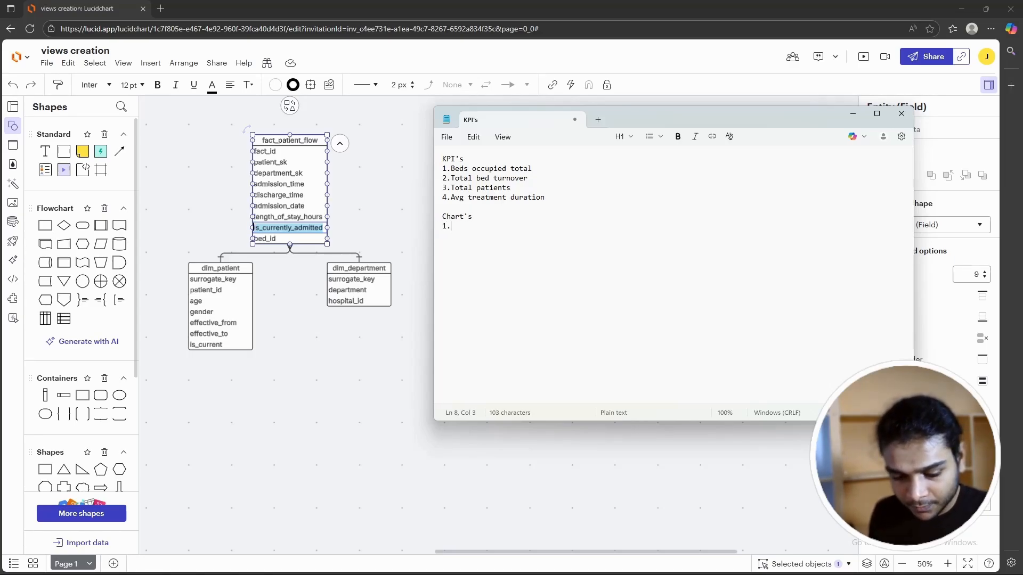
type("Total pat")
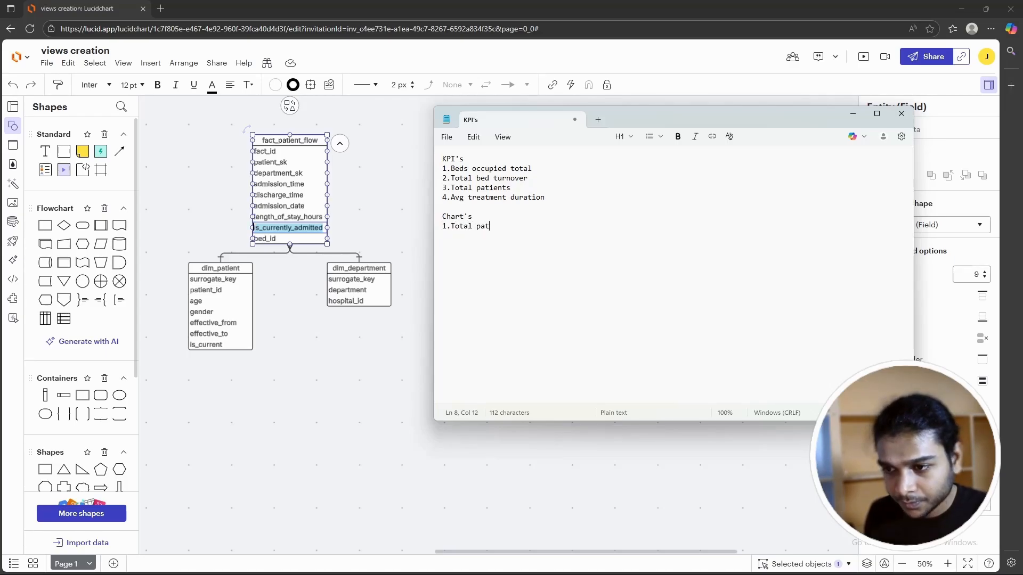
type("ients coiunt")
key("BackSpace")
key("BackSpace")
key("BackSpace")
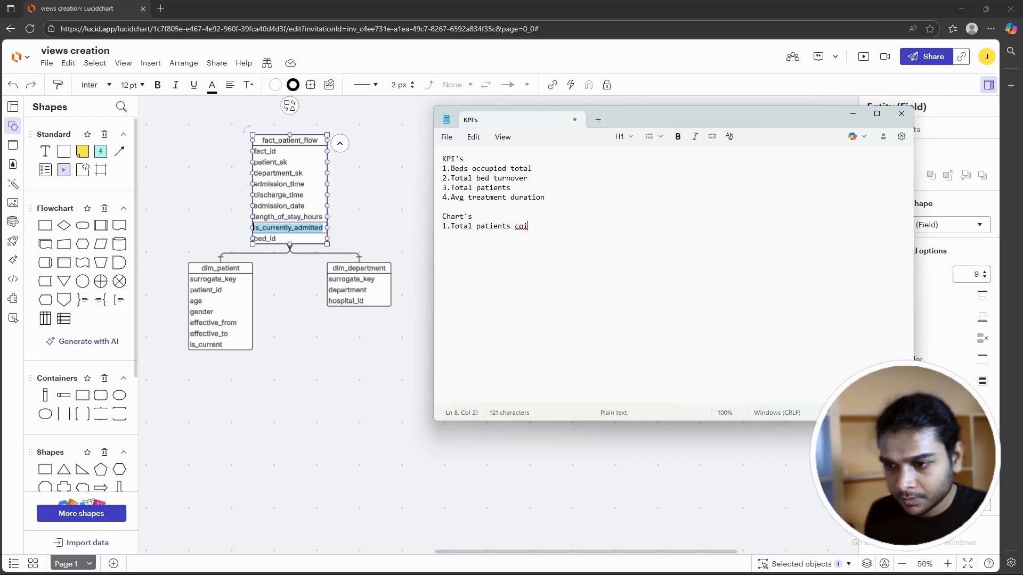
key("BackSpace")
type("u")
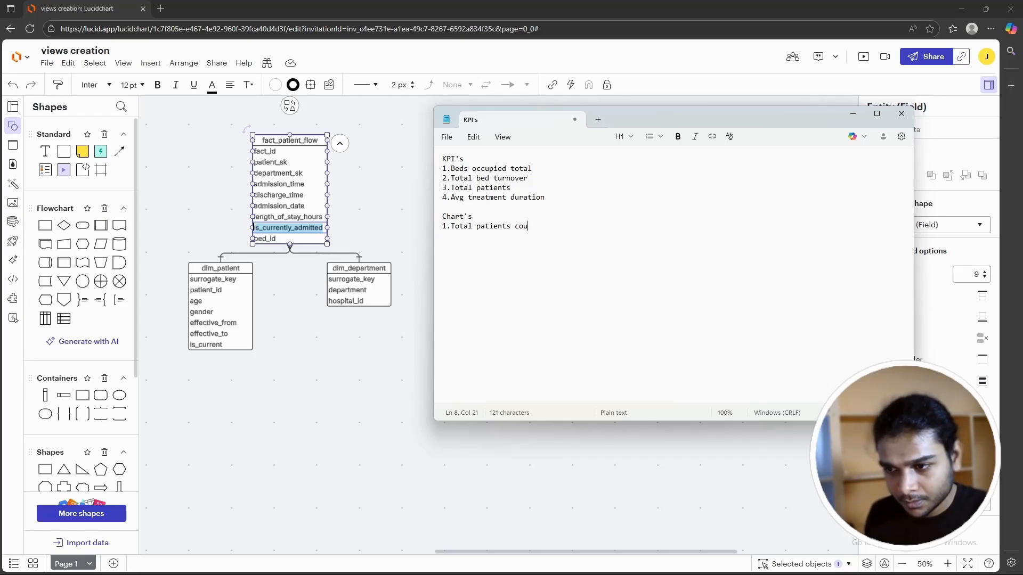
type("nt ")
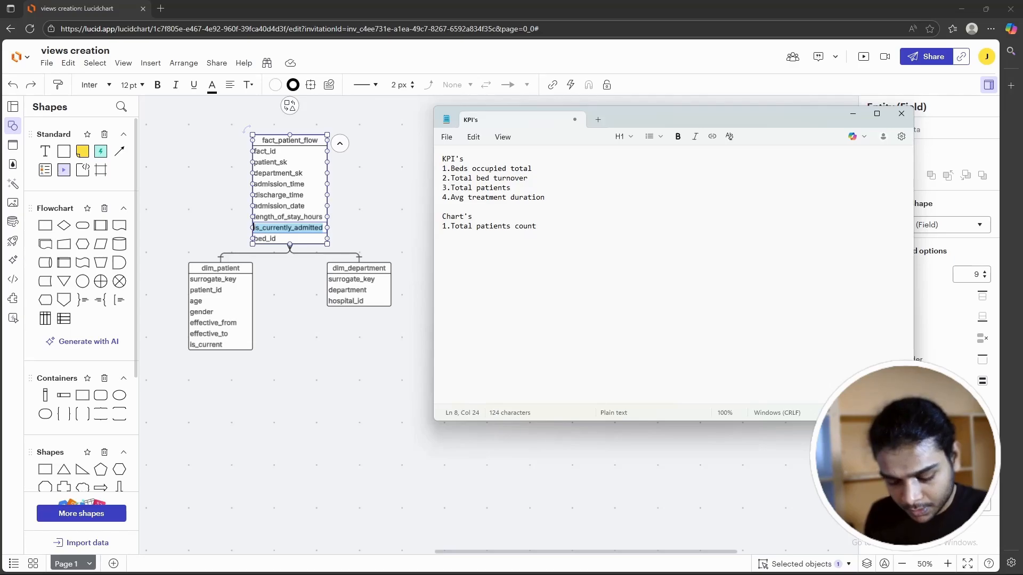
type("over time")
key("Return")
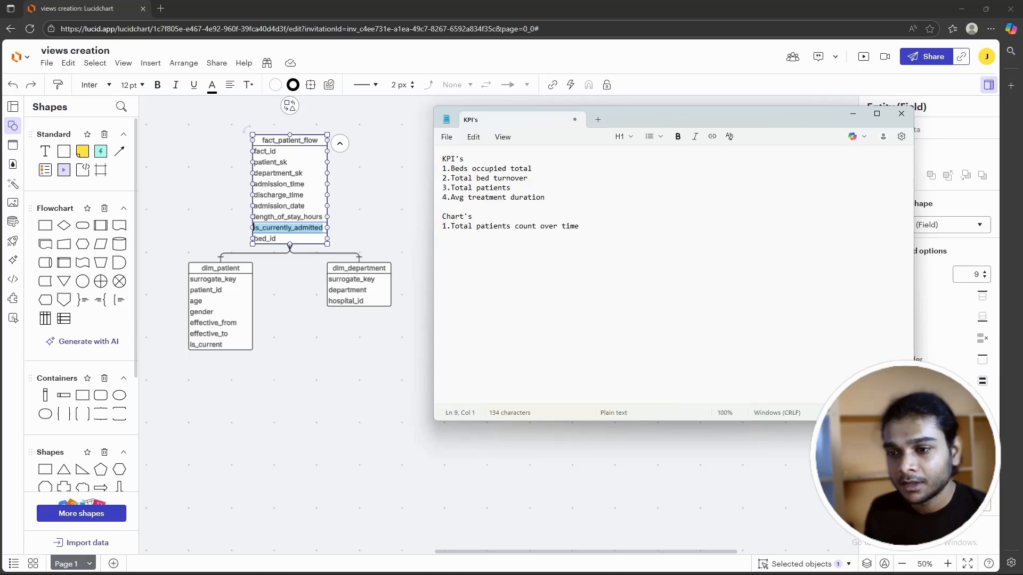
Step: Add "2. Total patients over department" to the chart list
type("2.")
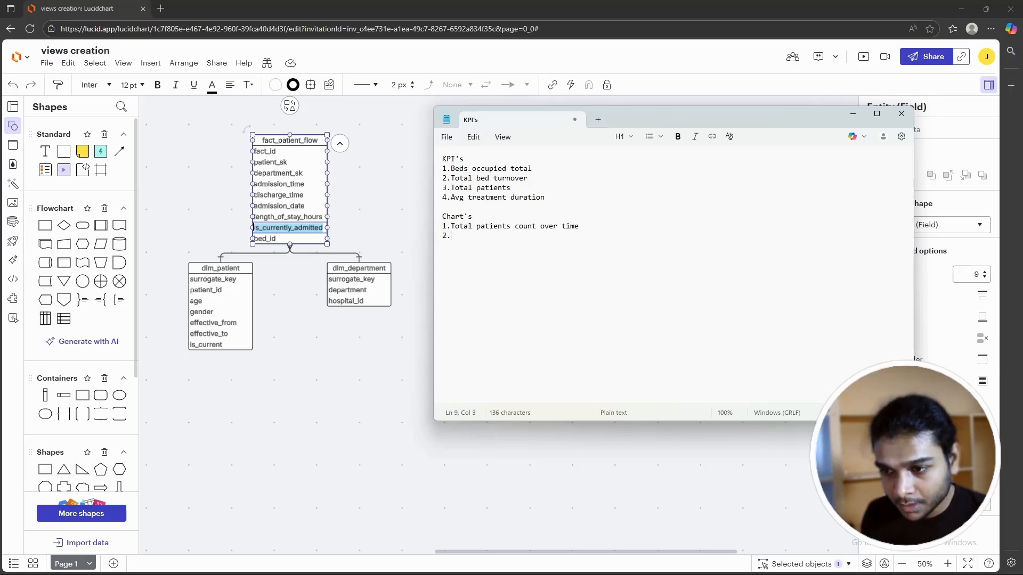
type(" t")
key("BackSpace")
type("Tot")
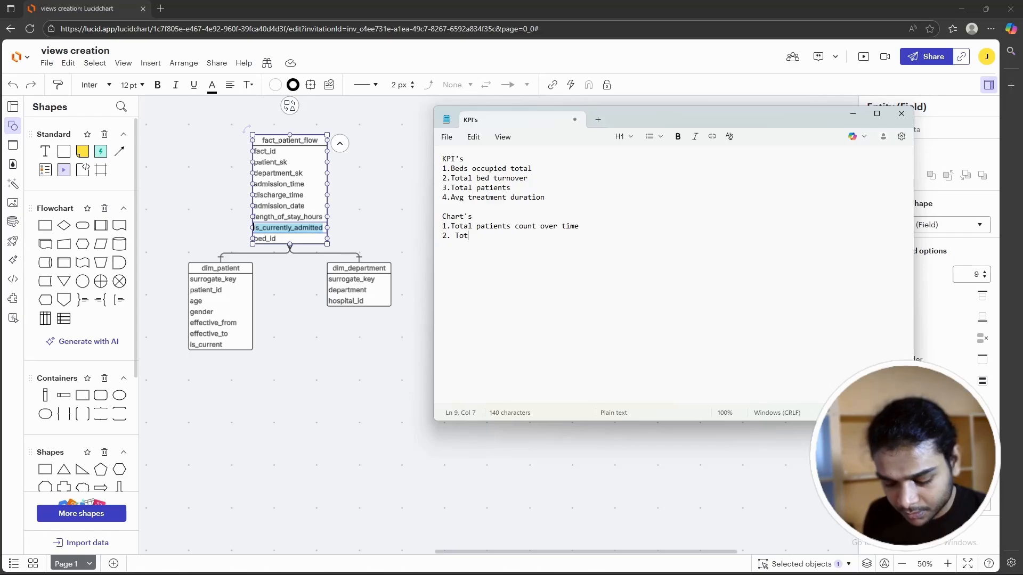
type("al patients")
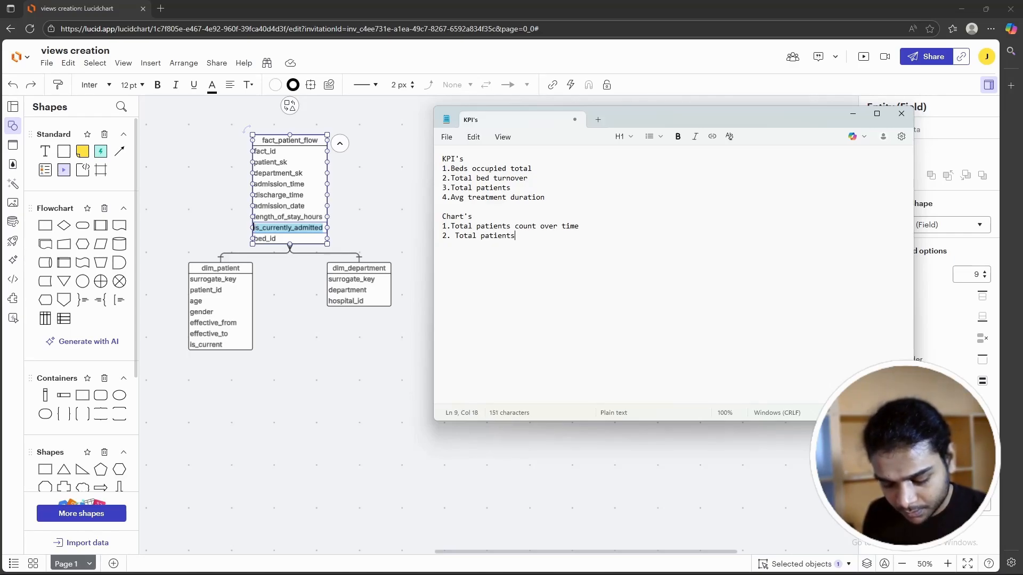
type(" over de")
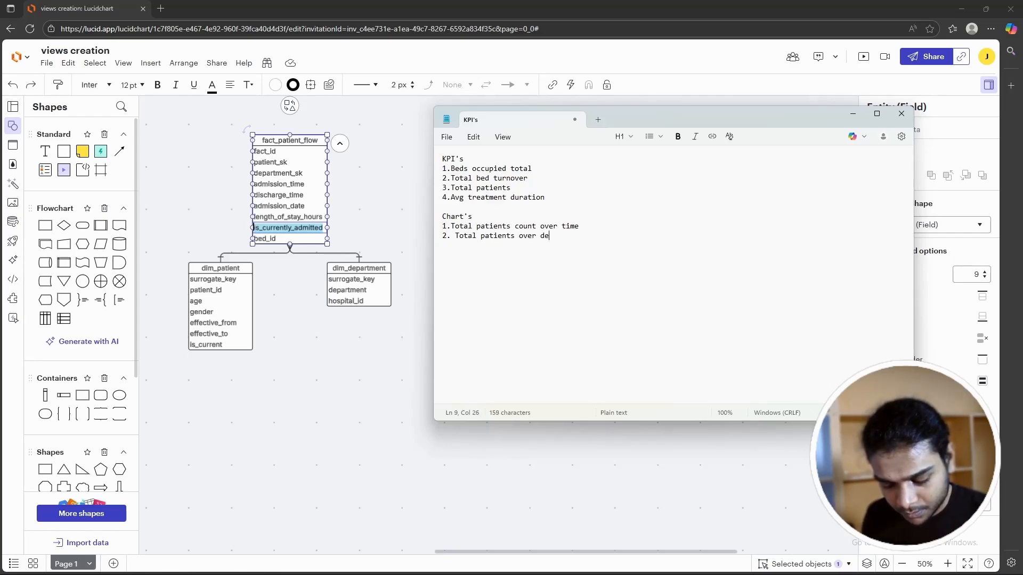
type("partment")
key("Return")
Step: Add "3.Total overstay" as the third item in the chart list
type("3")
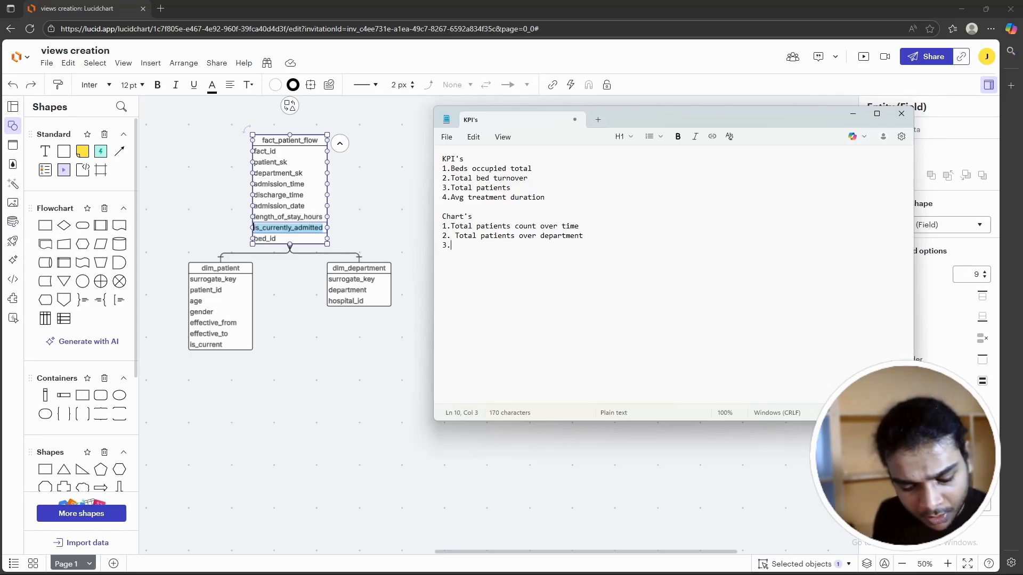
type(".TOtal")
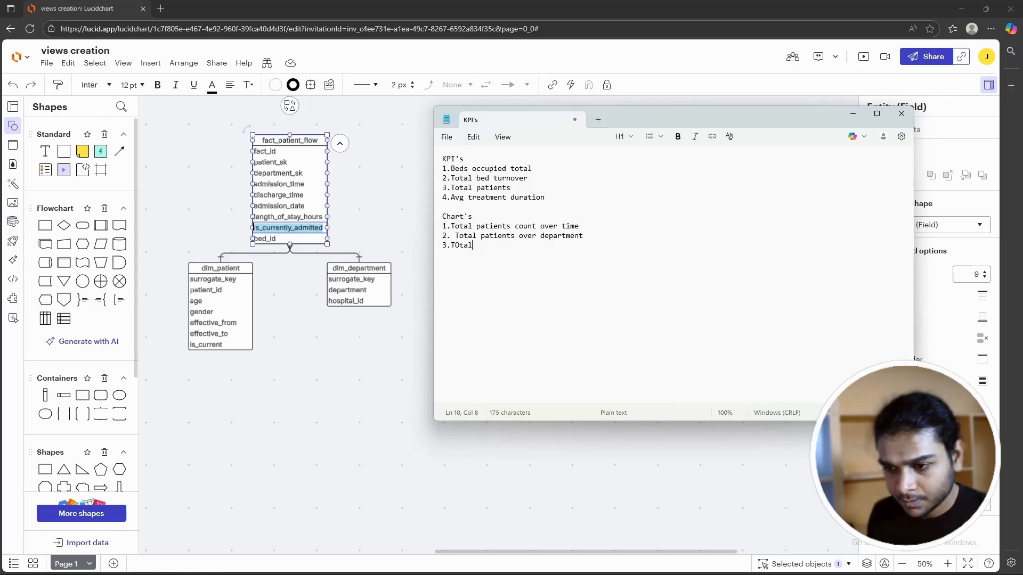
key("BackSpace")
key("BackSpace")
key("BackSpace")
key("BackSpace")
type("otal")
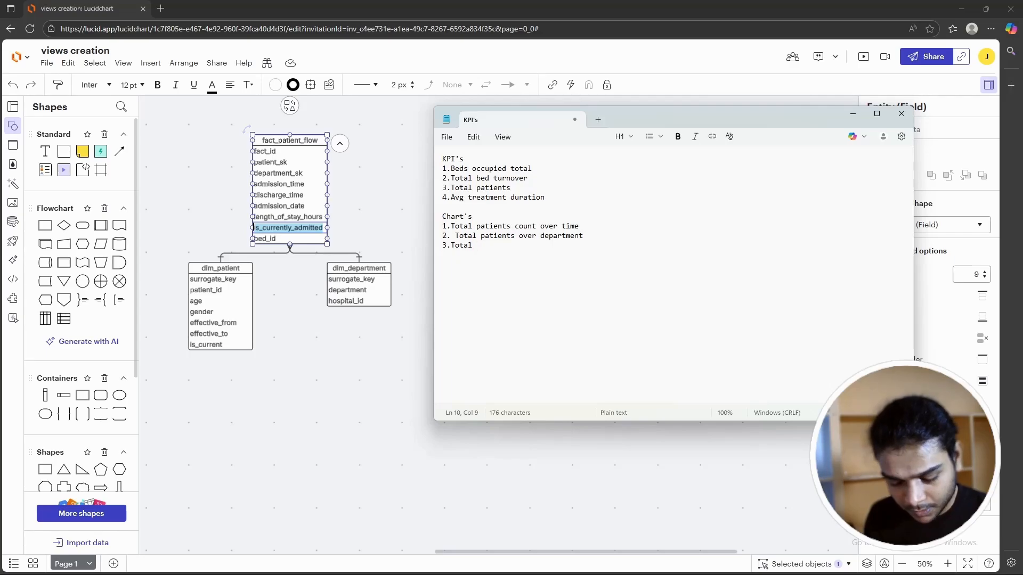
type(" over")
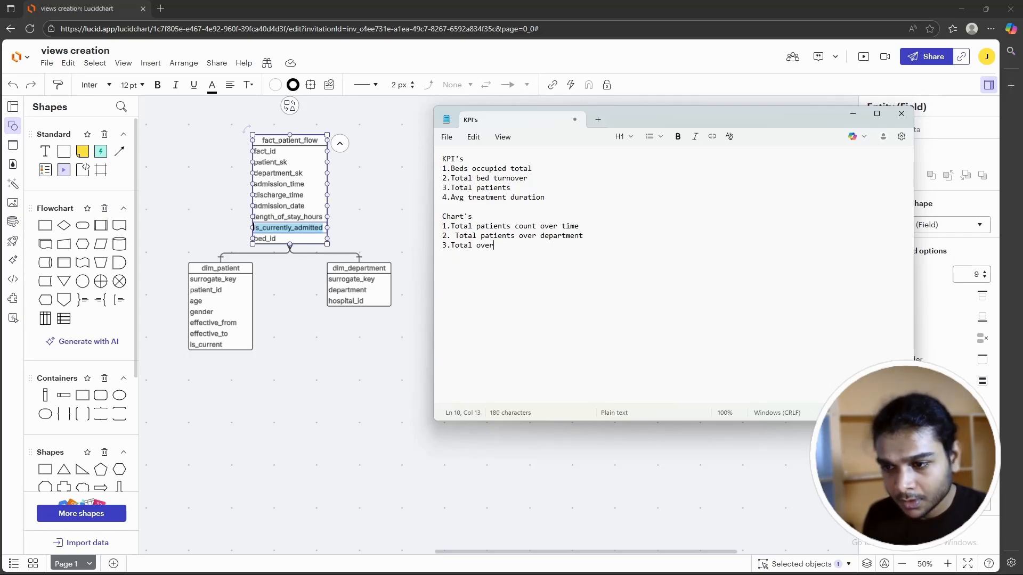
type("stay")
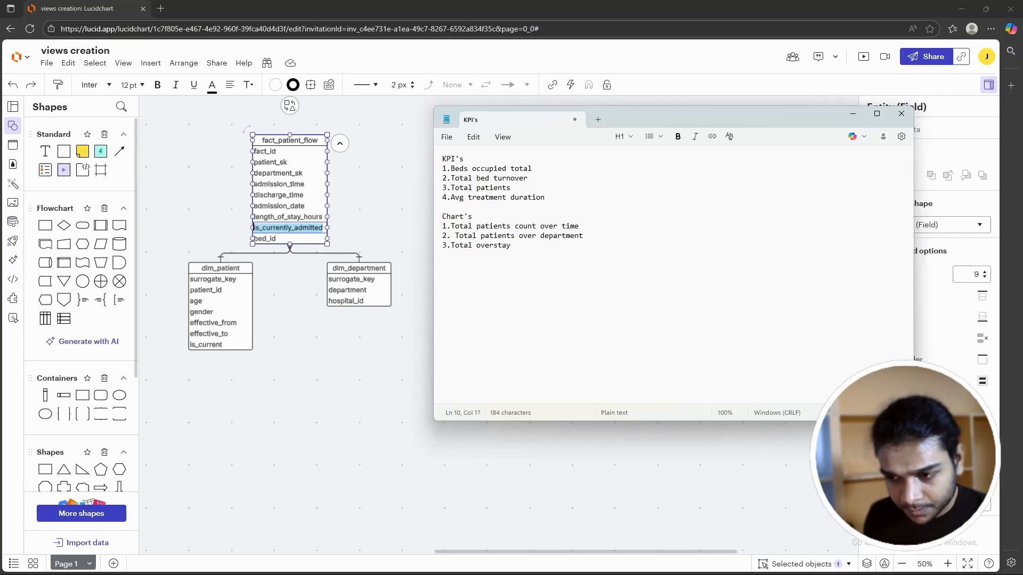
Step: Complete the third chart item as "3.Total overstay patients count" and add "4.AVG treatment duration" as the fourth item
type(" pa")
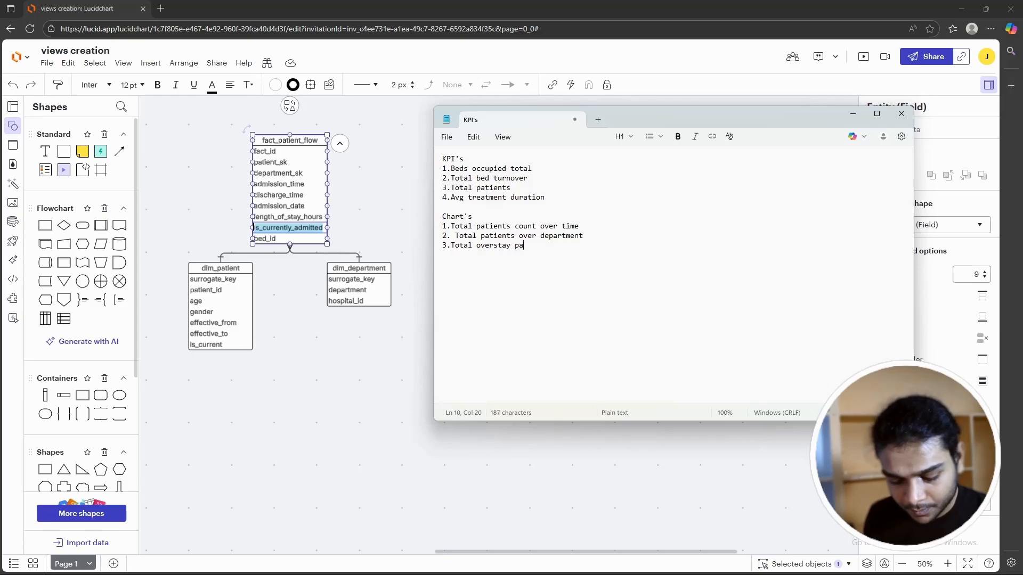
type("tients count")
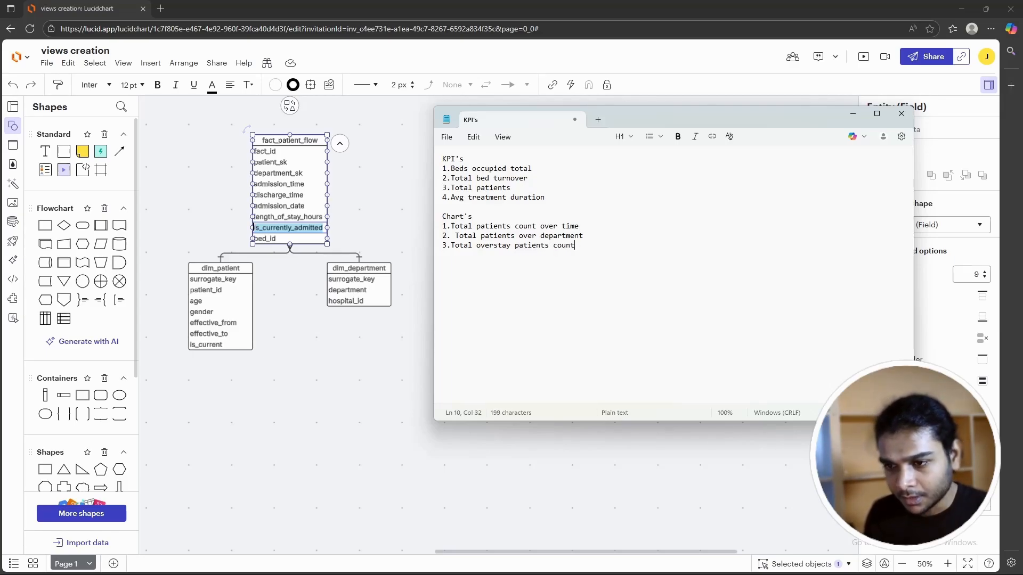
key("Return")
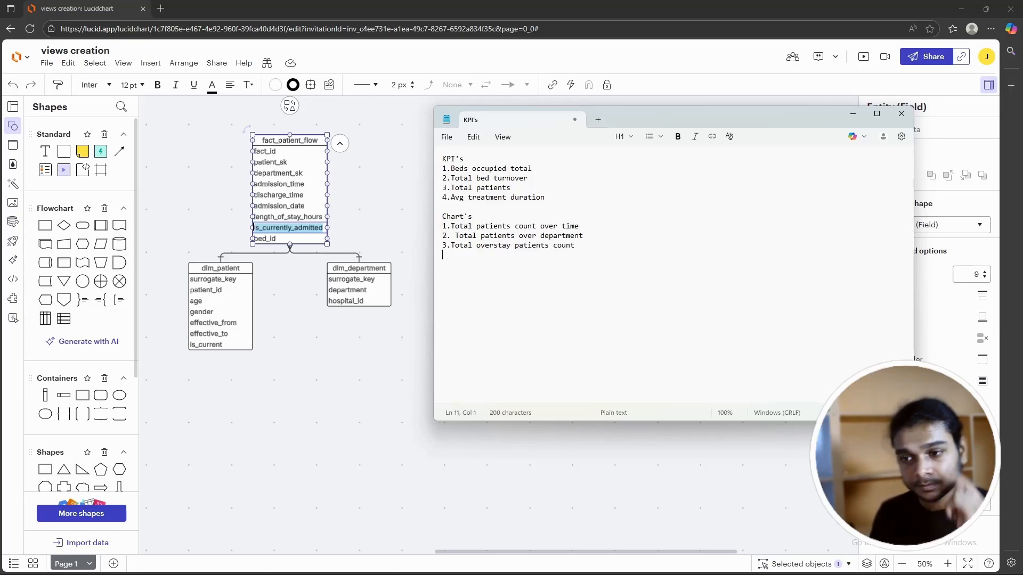
type("4.")
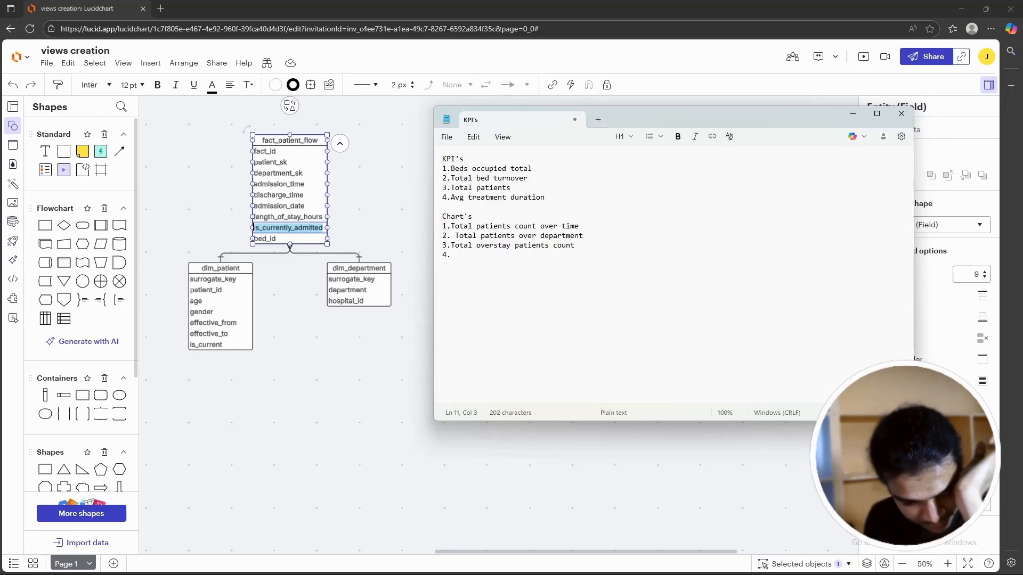
type("AVG treatment duration")
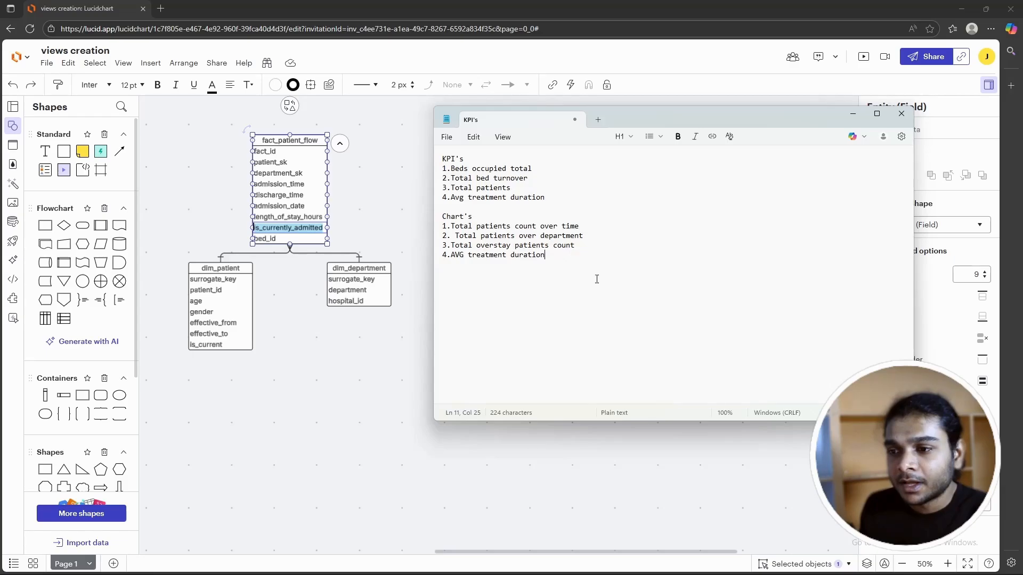
Step: Insert an empty line below "1.Beds occupied total" in the KPI notes, checking the is_currently_admitted field in the diagram
left_click(541, 170)
key("Return")
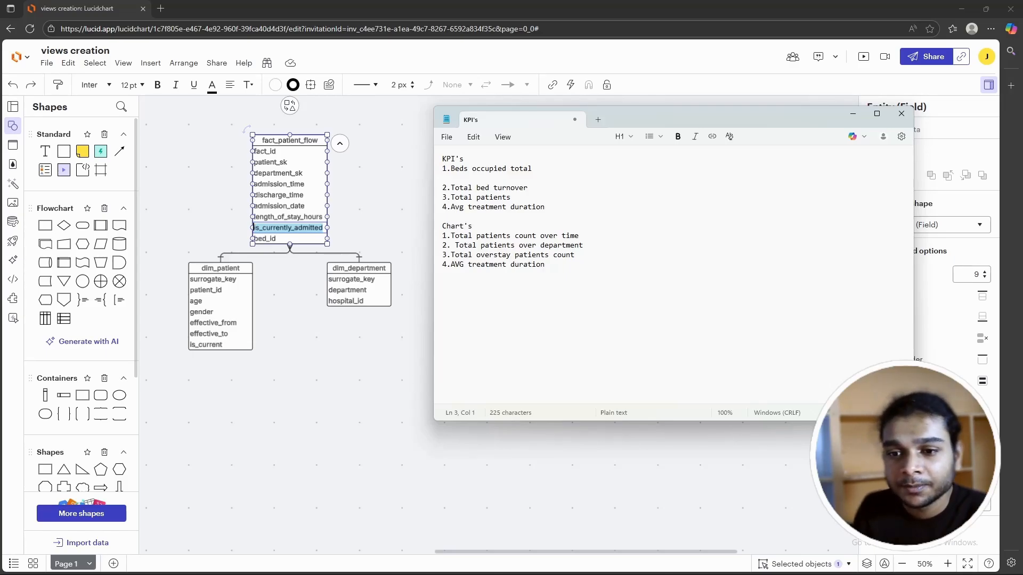
left_click(283, 228)
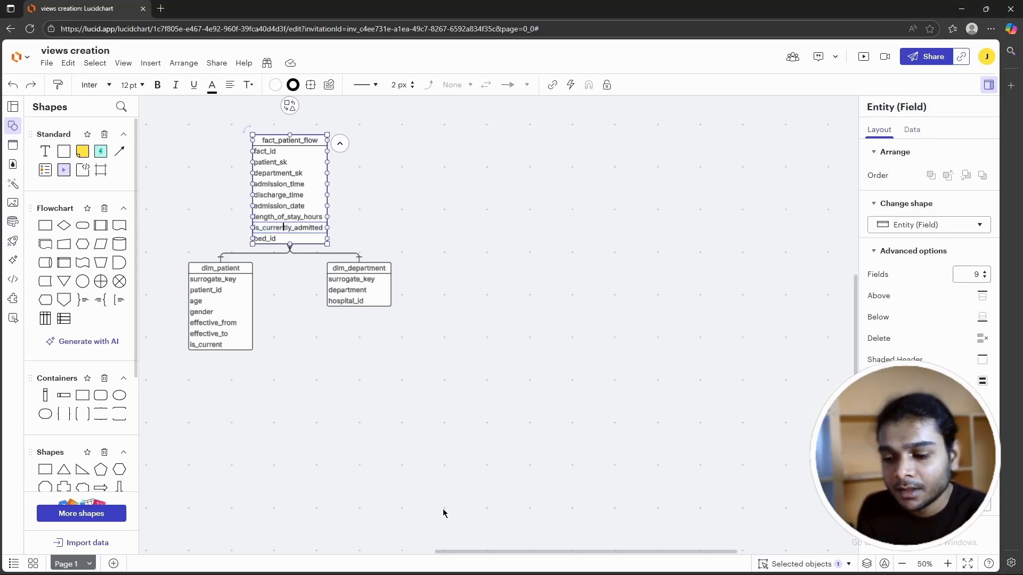
mouse_move(453, 574)
mouse_move(592, 564)
left_click(591, 530)
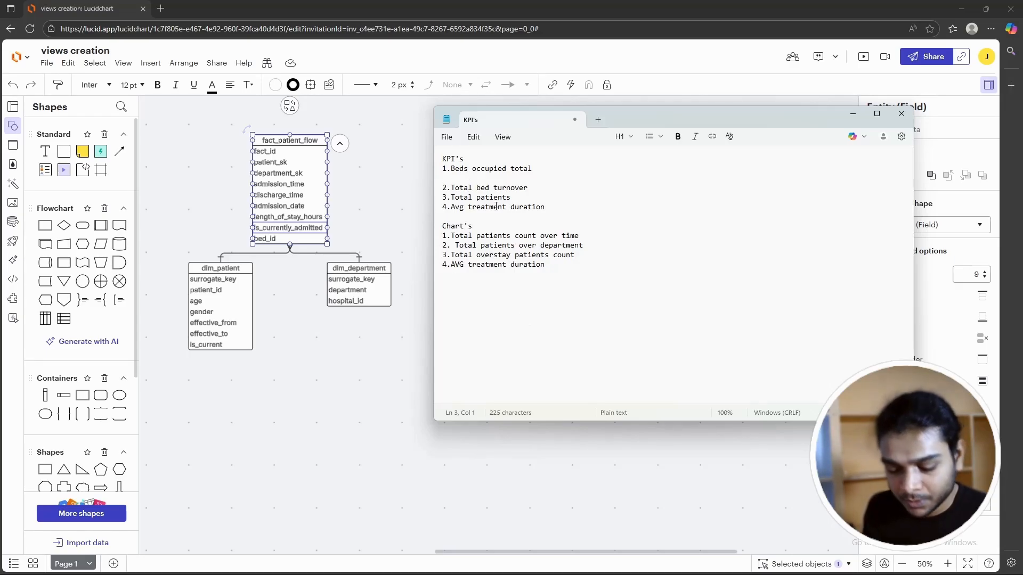
Step: Write "CREATE VIEW vw_bed_occupancy AS" on the empty line below "1.Beds occupied total"
type("CREATE VIEW")
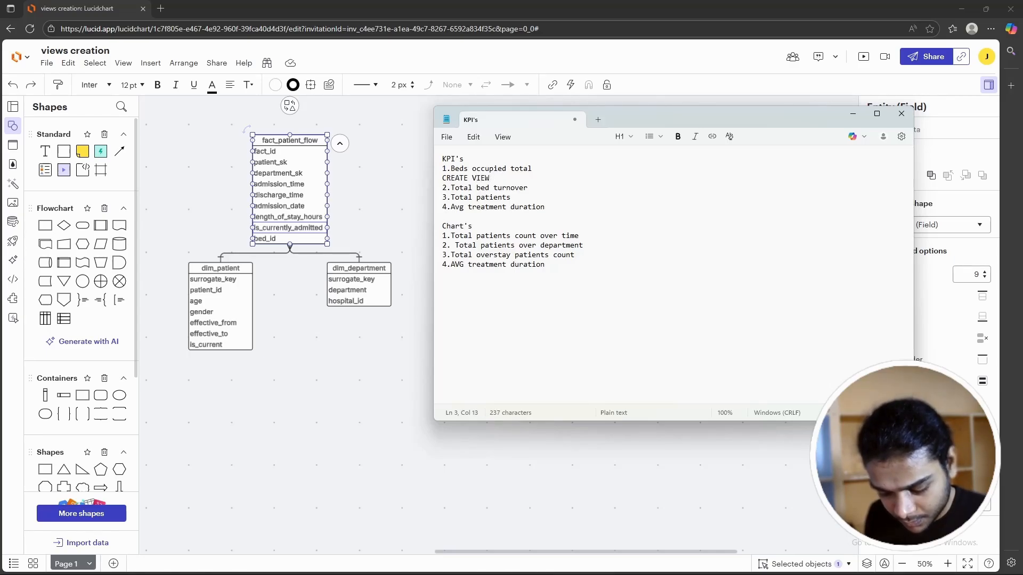
type(" vw")
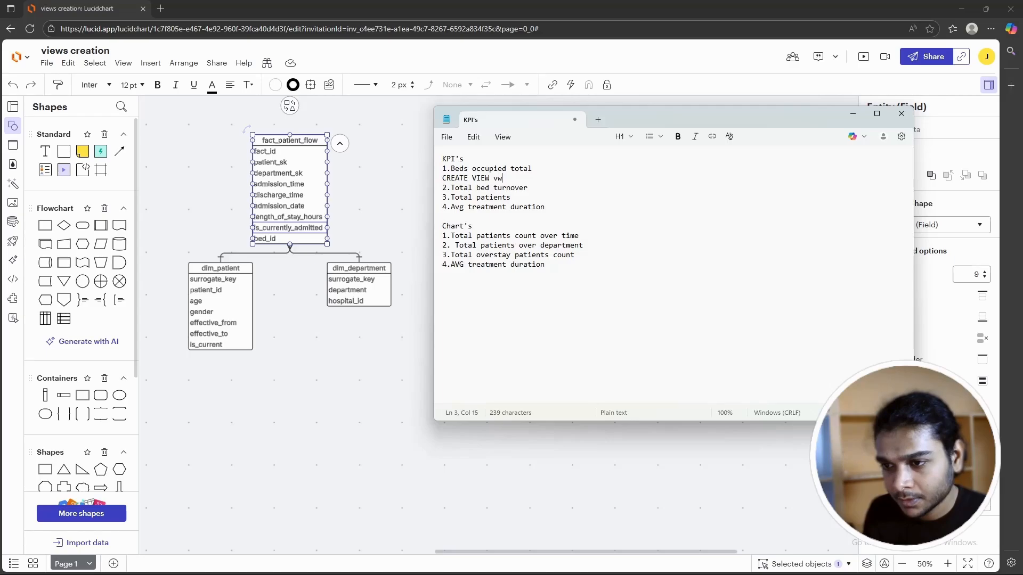
type("_")
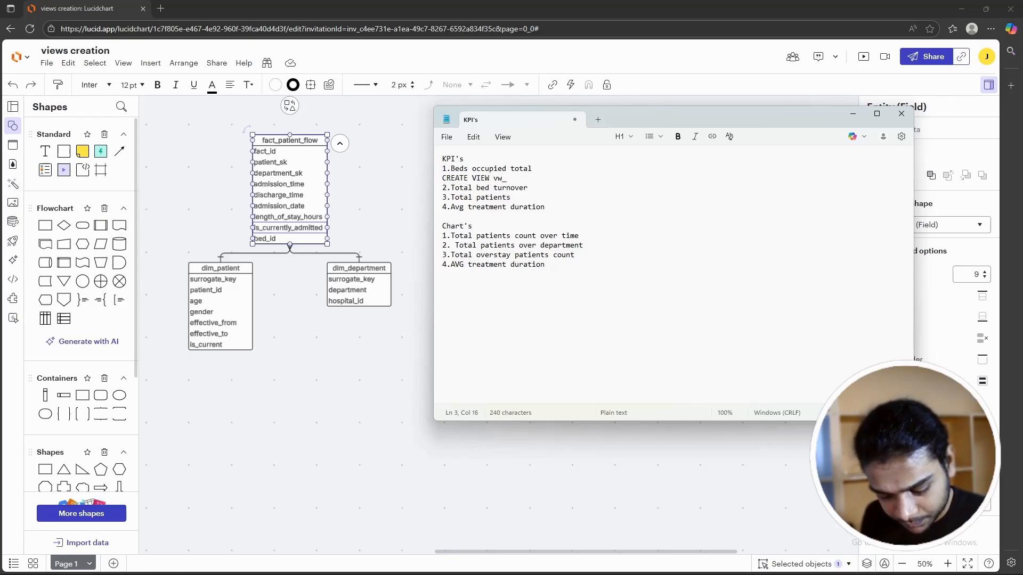
type("bed")
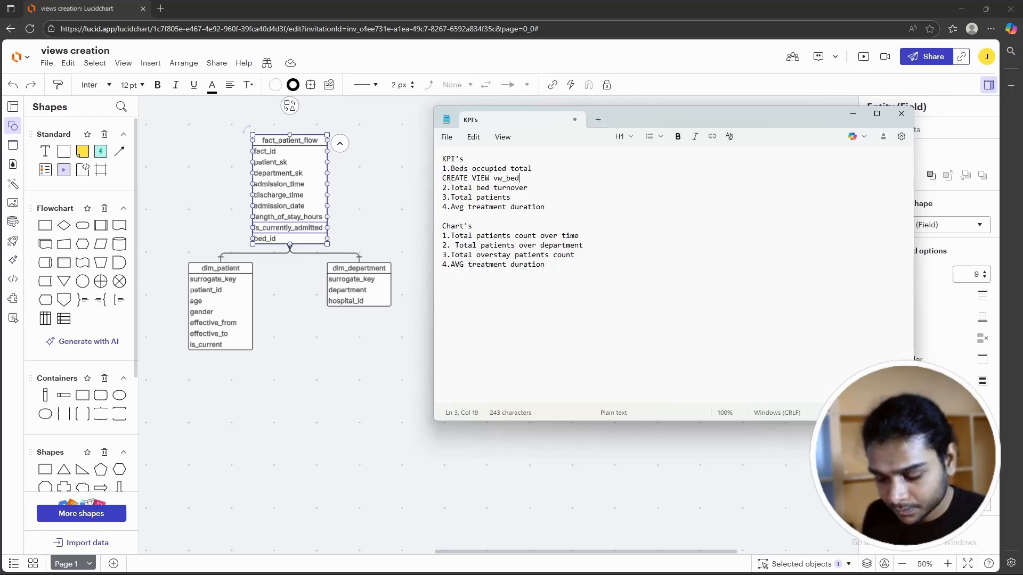
type("_occ")
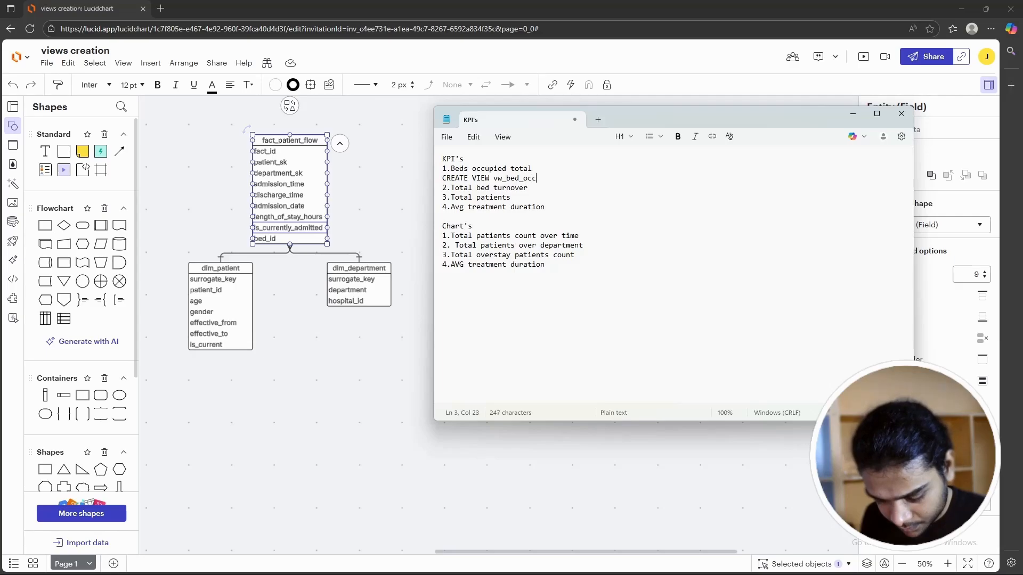
type("upancy ")
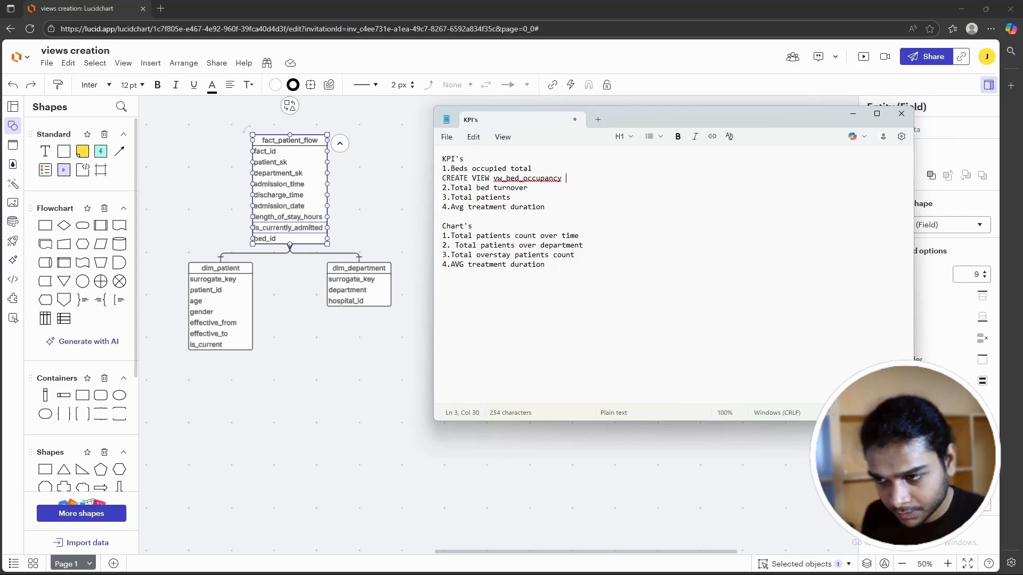
type("AS")
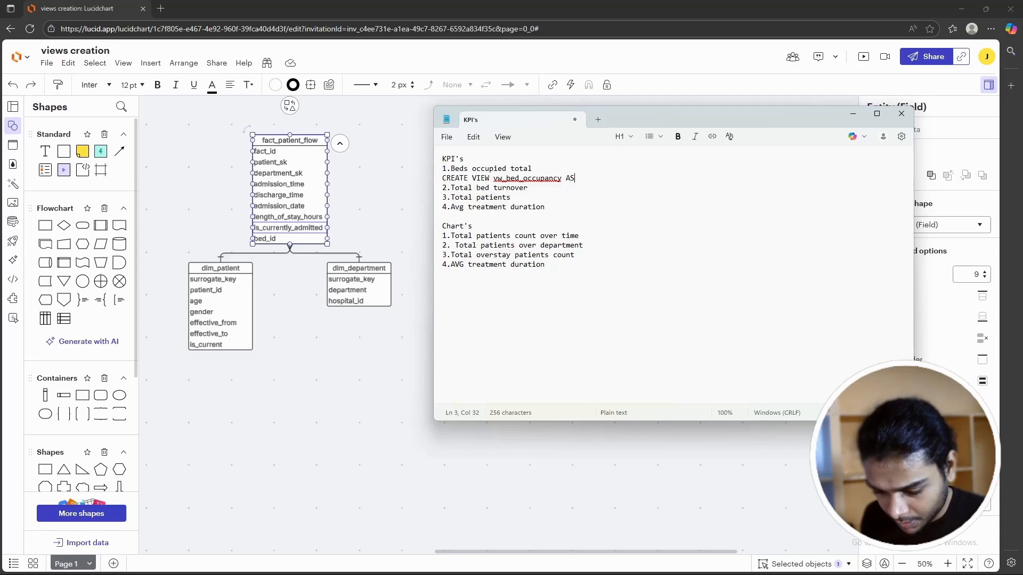
Step: Add a SELECT line to the view with "p.gender," indented below it as the first column, and start a new line
key("Return")
type("SEL")
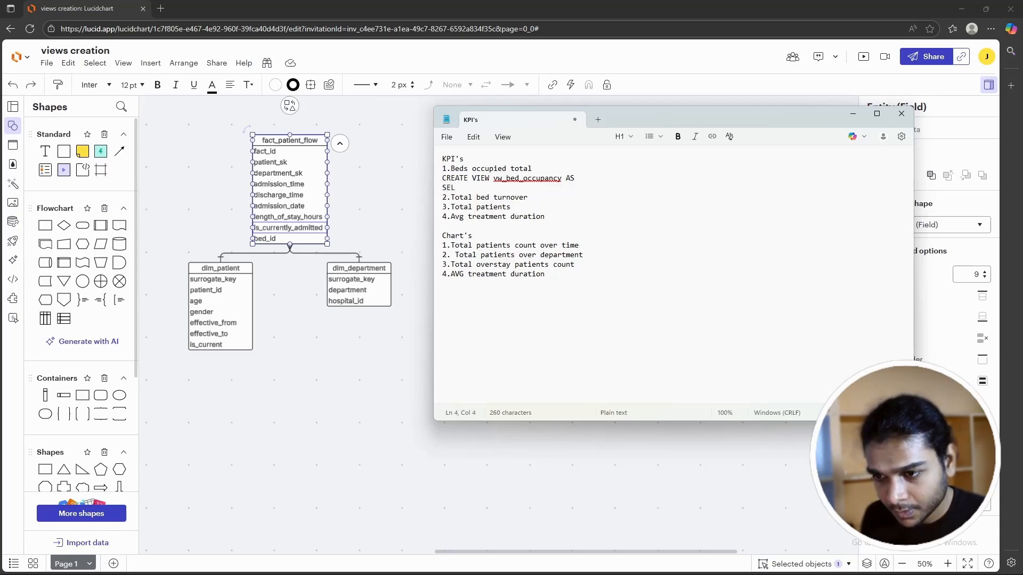
type("ECT")
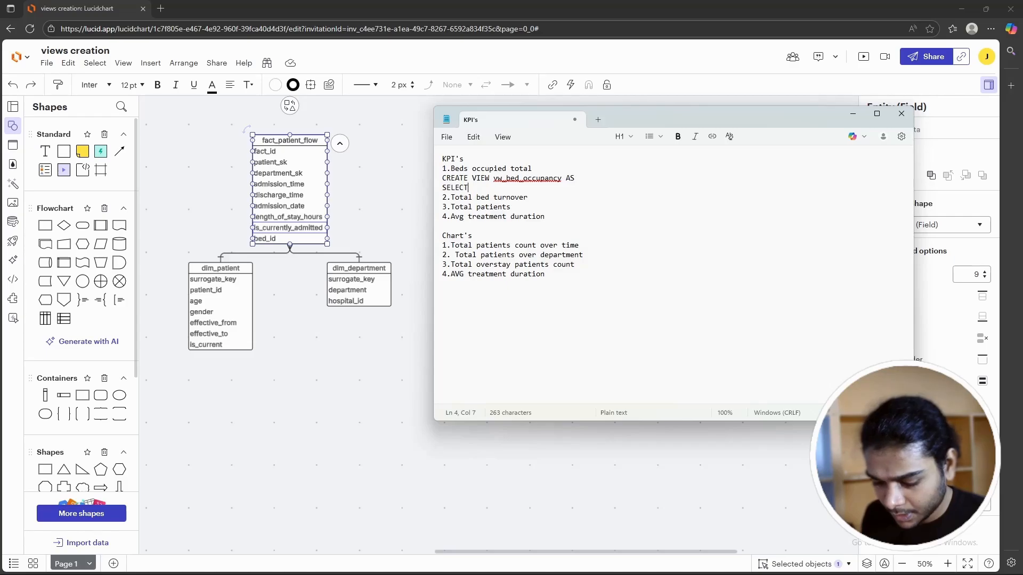
key("Return")
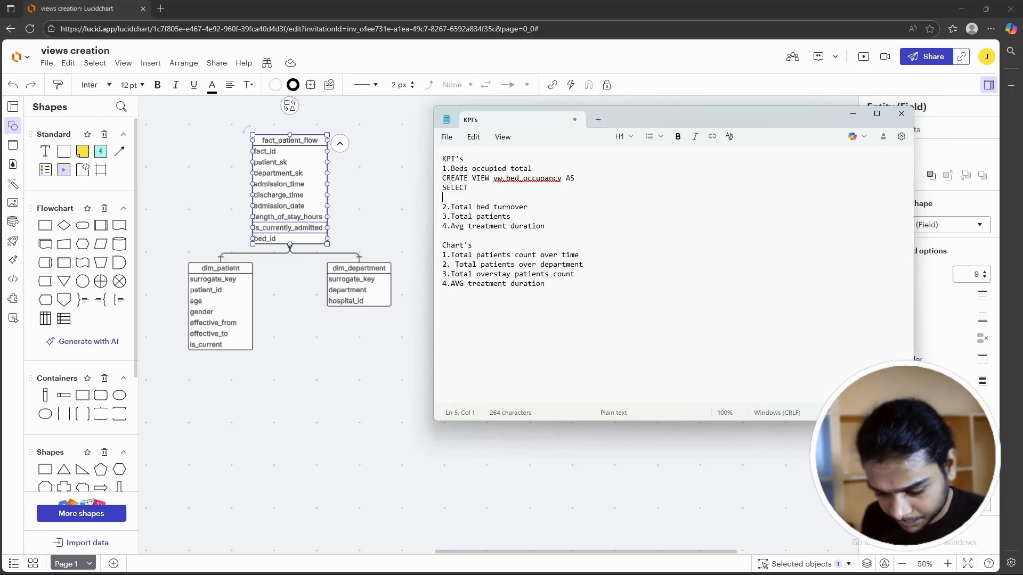
key("Tab")
type("p.gender")
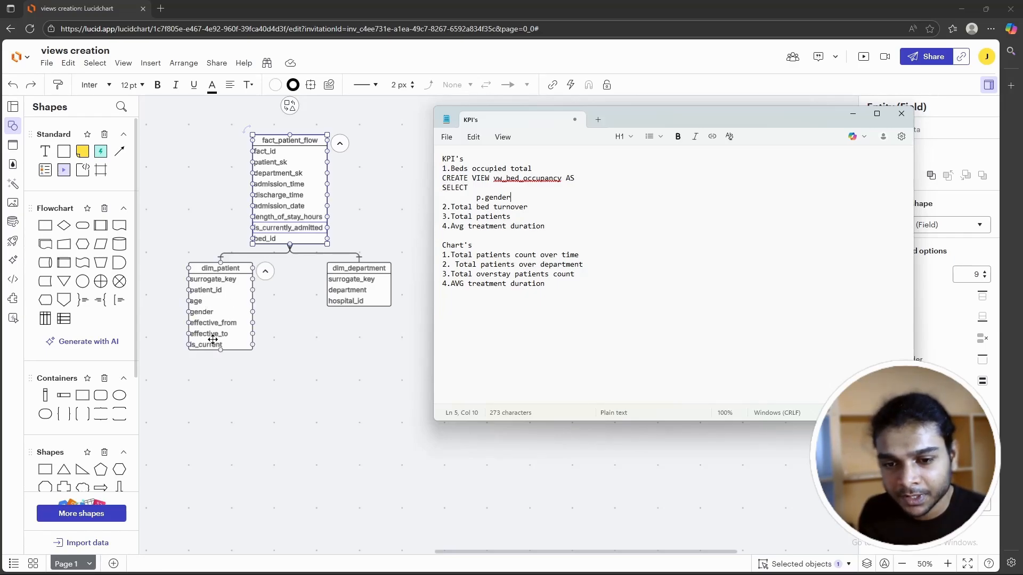
type(",")
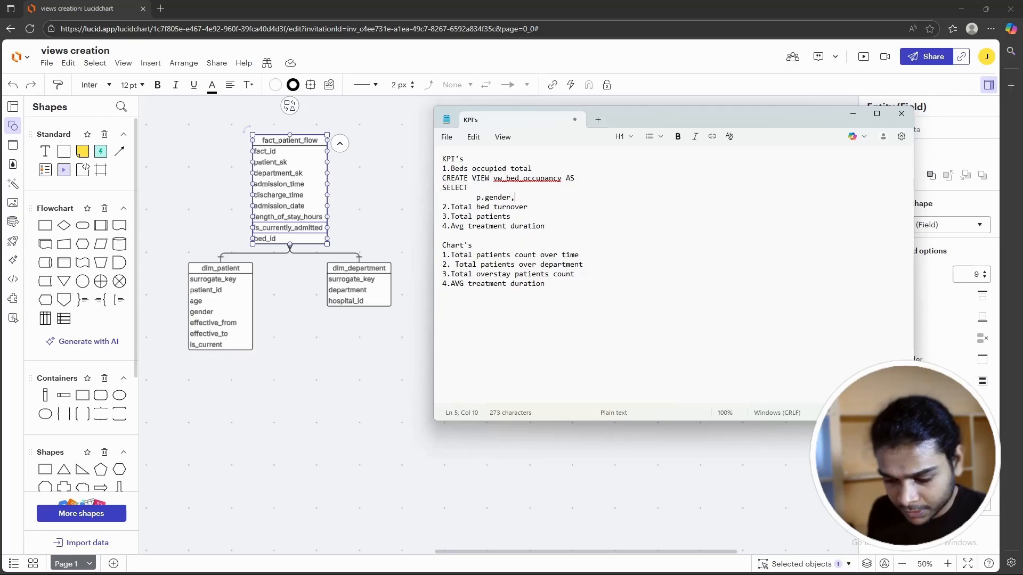
key("Return")
type("COUNT")
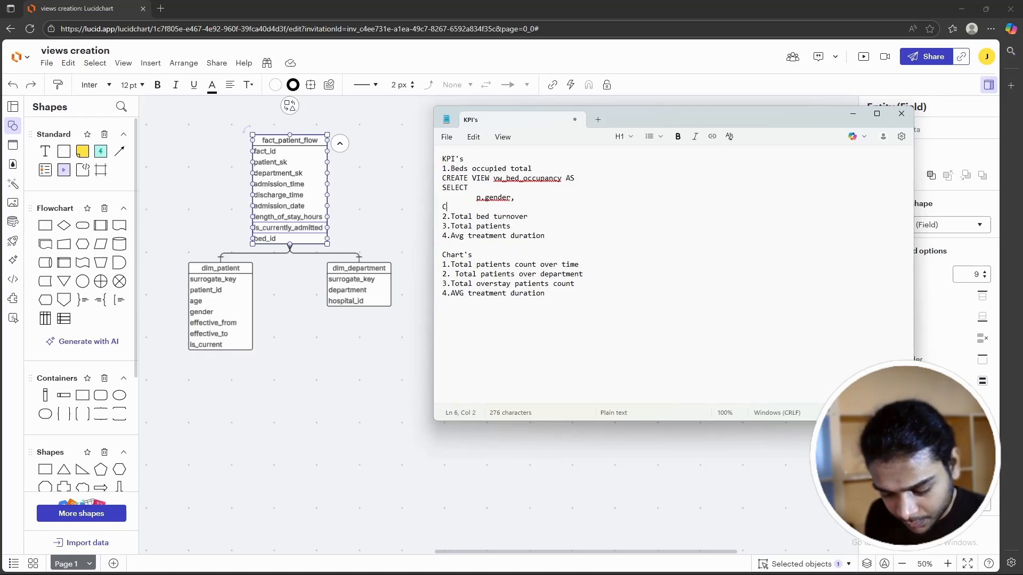
type("(")
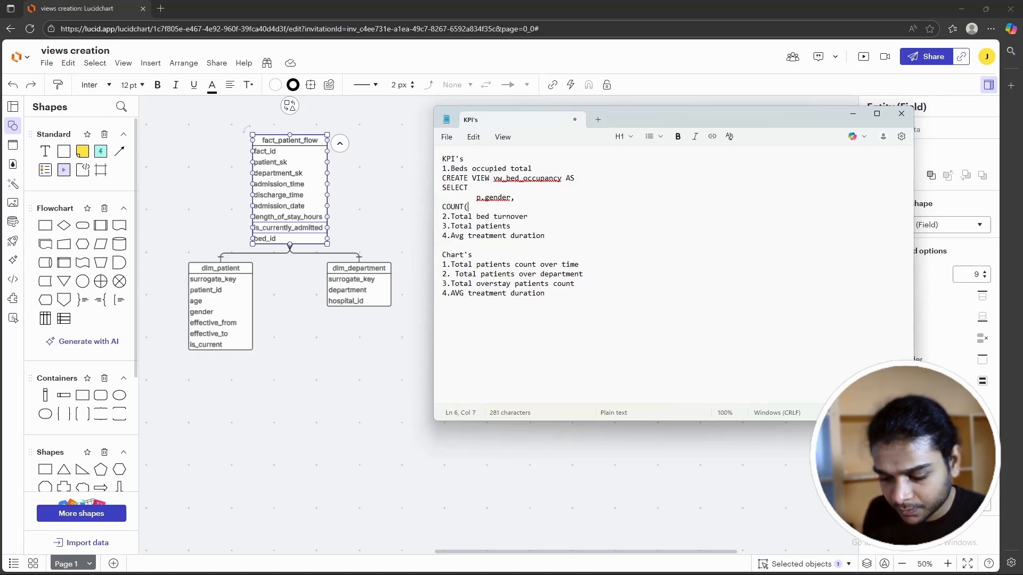
key("BackSpace")
key("BackSpace")
key("BackSpace")
key("BackSpace")
key("BackSpace")
key("BackSpace")
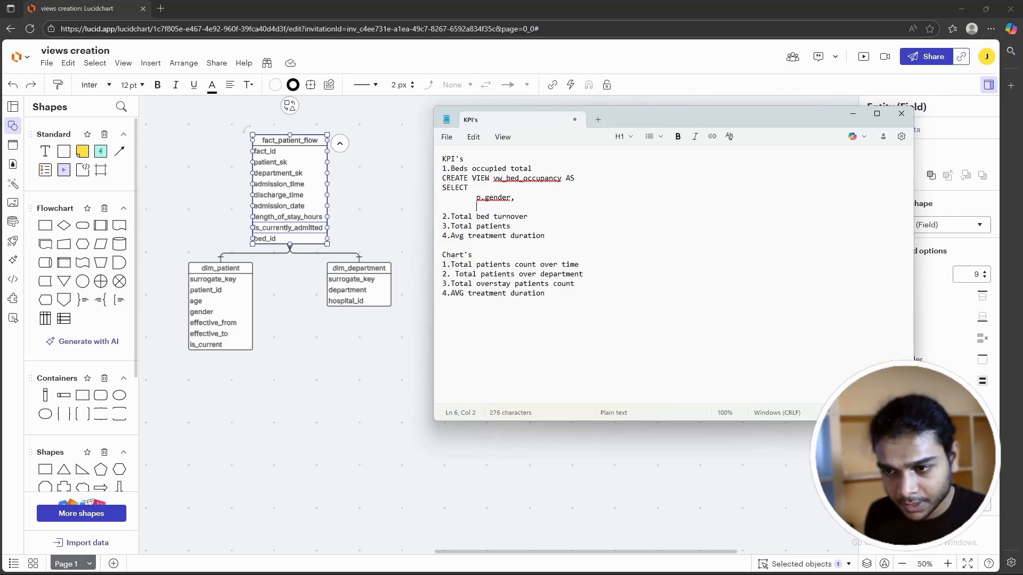
Step: Start the second column of the SELECT, indented below p.gender, with "COUNT(CASE WHEN f"
type("COU")
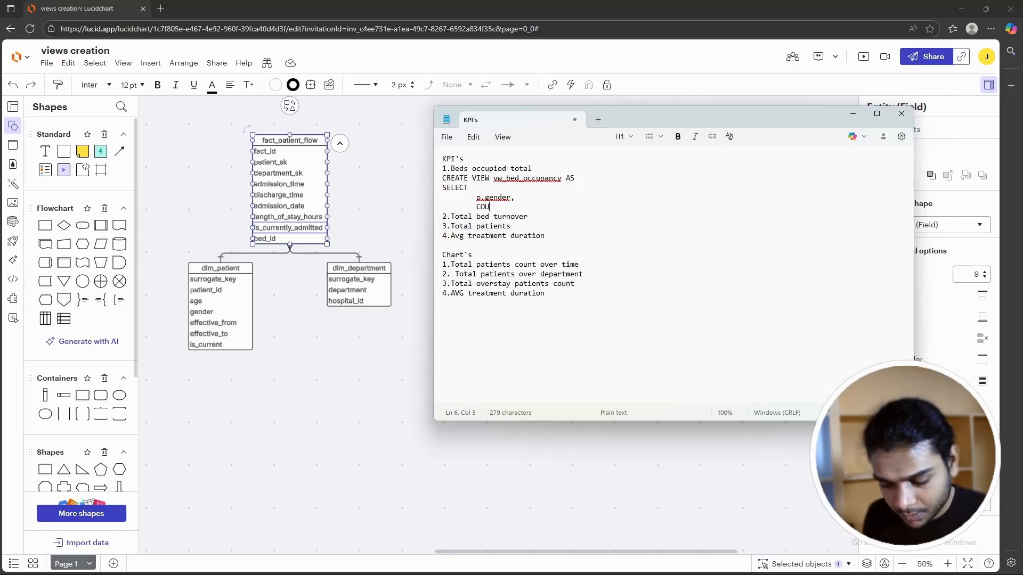
type("NT(CASE")
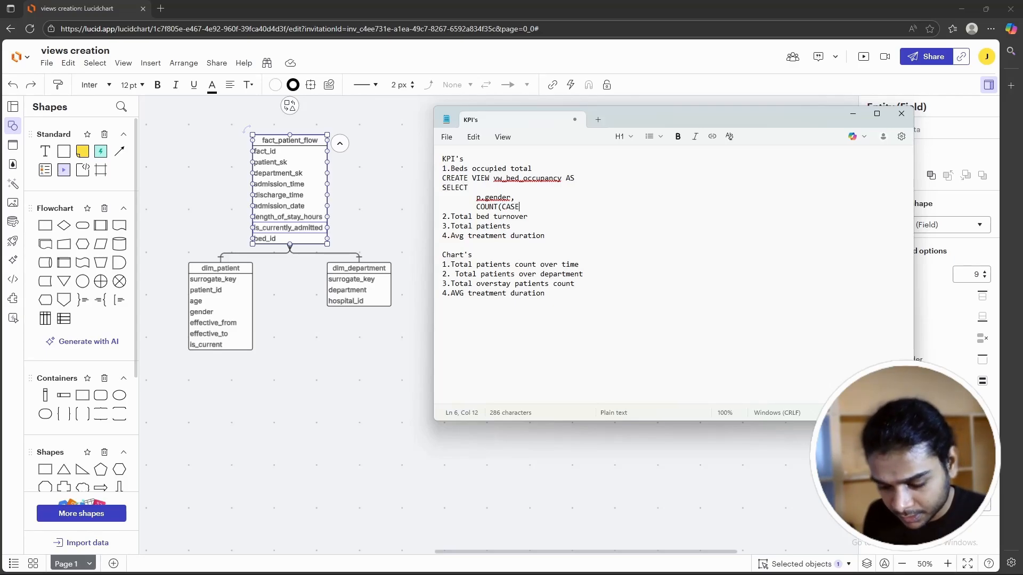
type(" E")
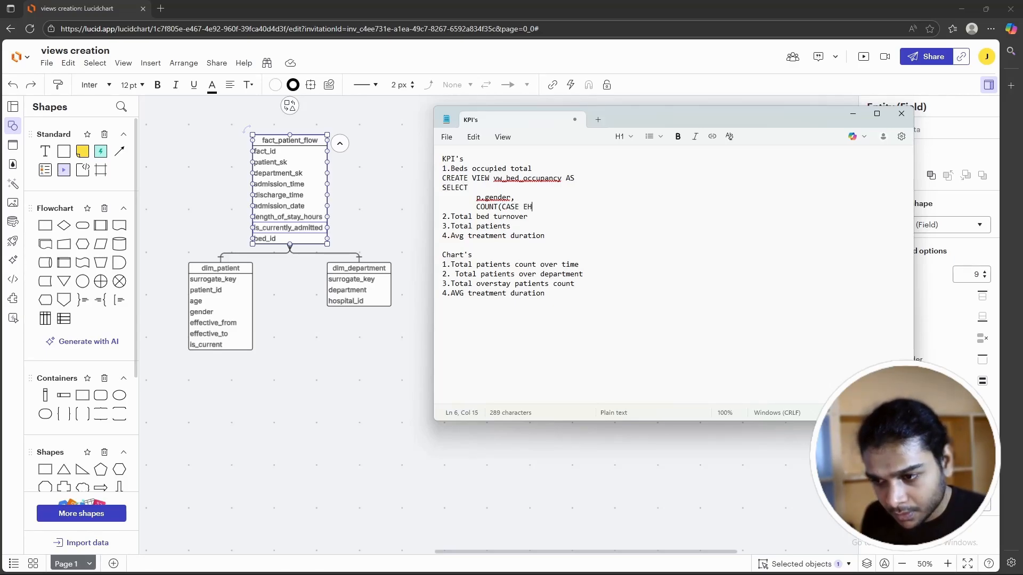
key("BackSpace")
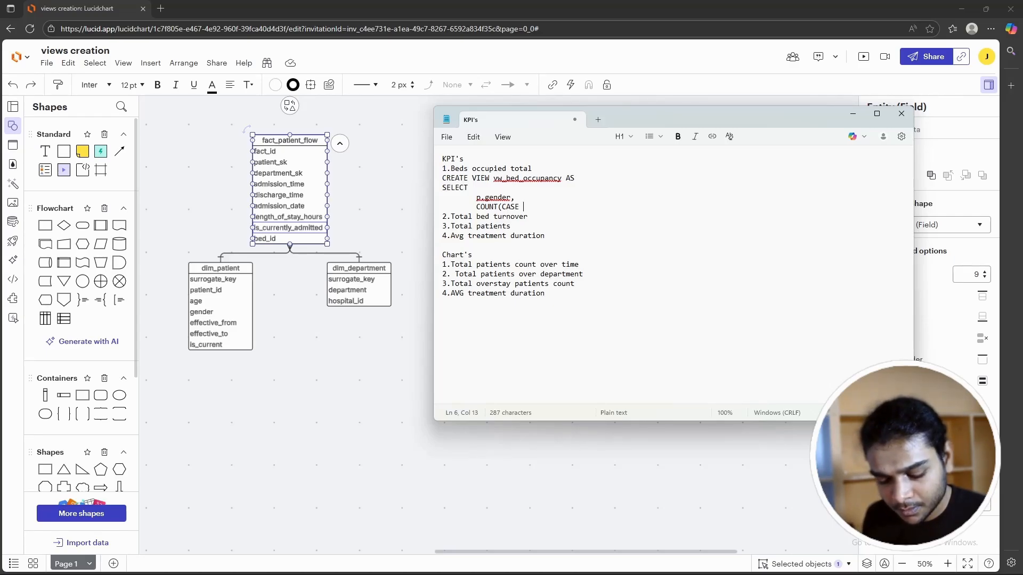
type("WHEN ")
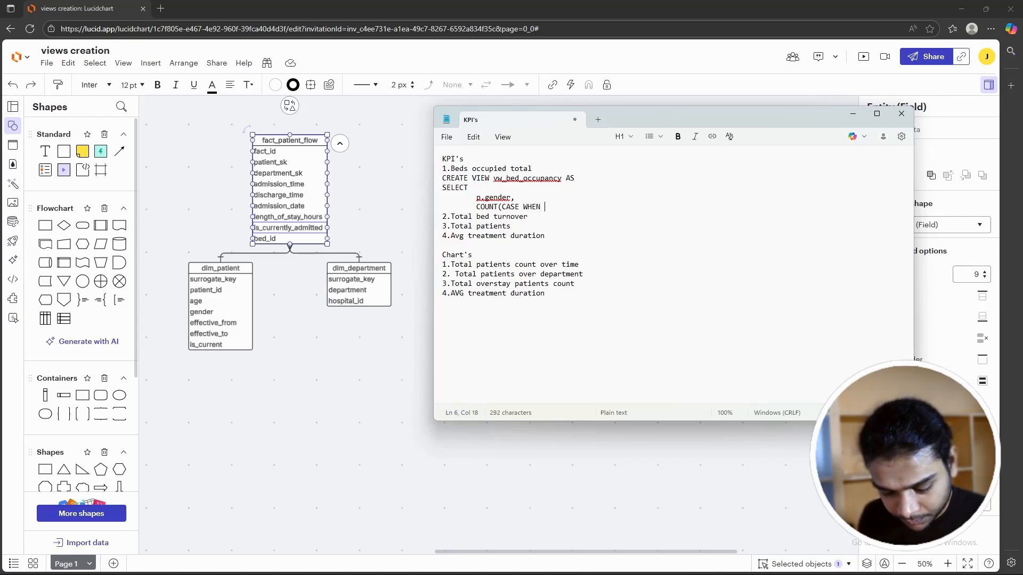
type("f>is")
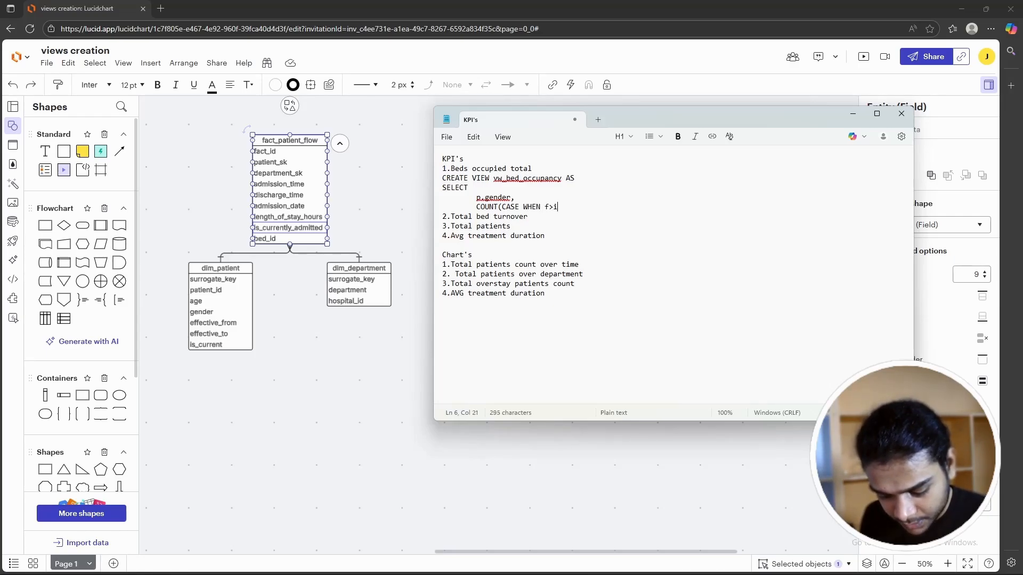
key("BackSpace")
key("BackSpace")
key("BackSpace")
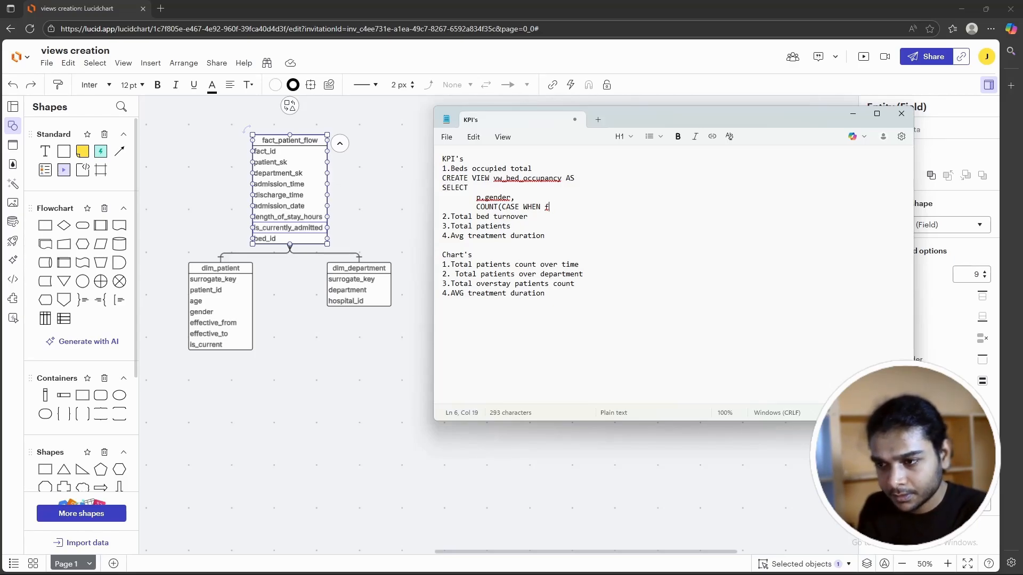
Step: Extend the CASE condition with ".is_currently_admitted = 1 THEN", copying the field name from the fact_patient_flow table in the diagram
double_click(286, 228)
key("ctrl+c")
key("alt+Tab")
type(".")
key("ctrl+v")
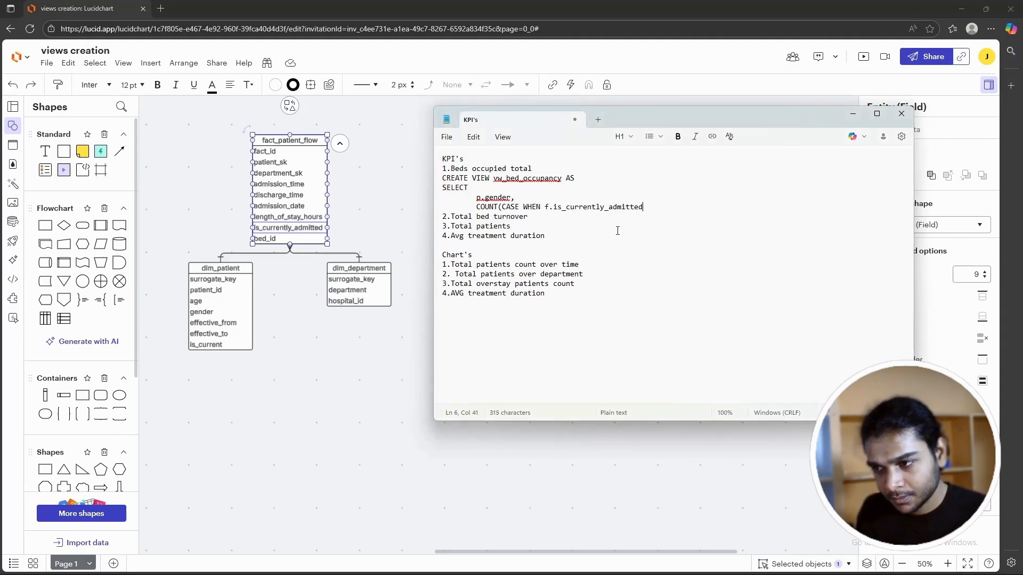
type("= 1")
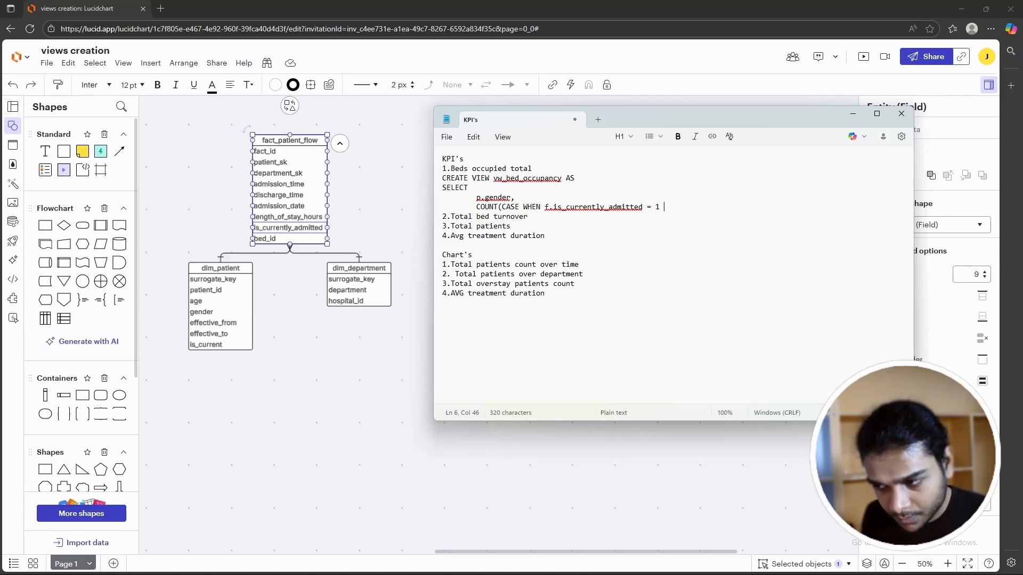
type("THEN ")
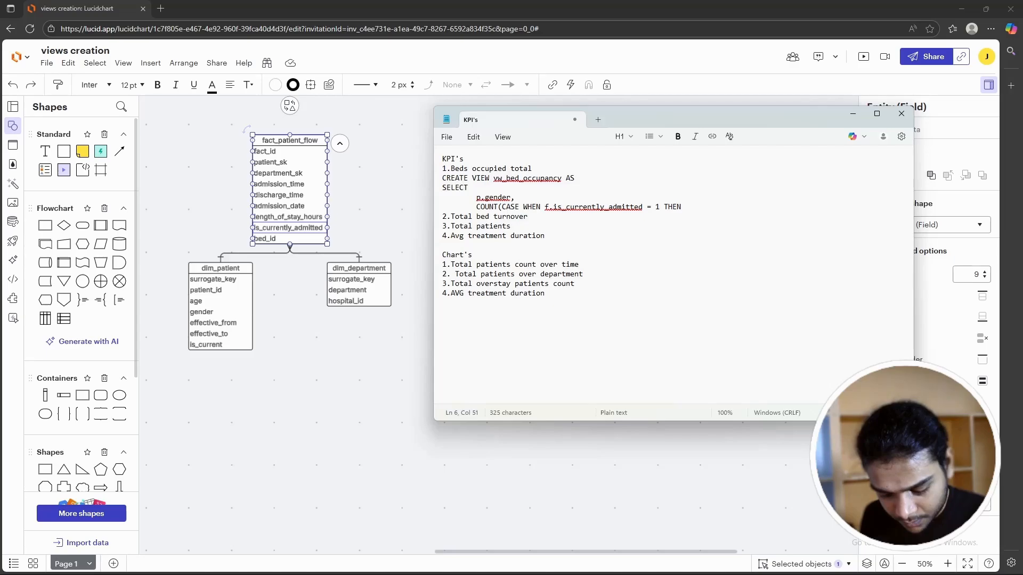
type("F.")
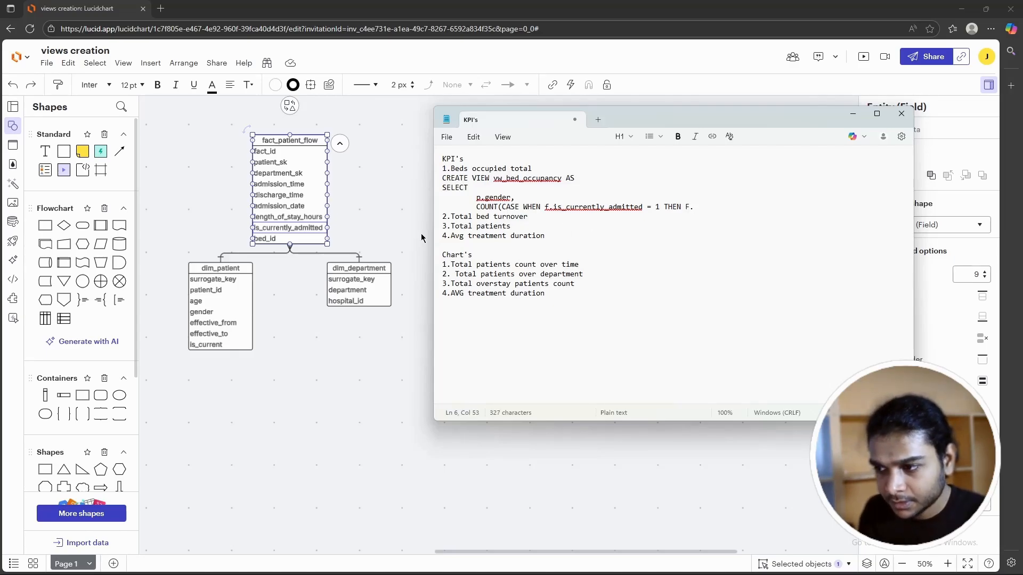
key("BackSpace")
key("BackSpace")
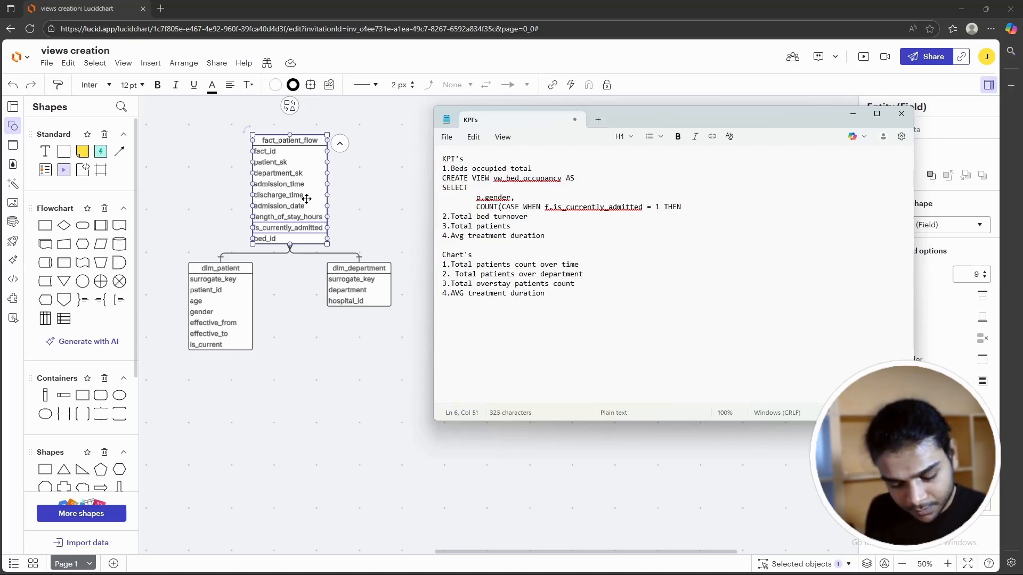
Step: Complete the CASE expression with "f.bed_id END)", copying the field name from the fact_patient_flow table in the diagram
type("f.")
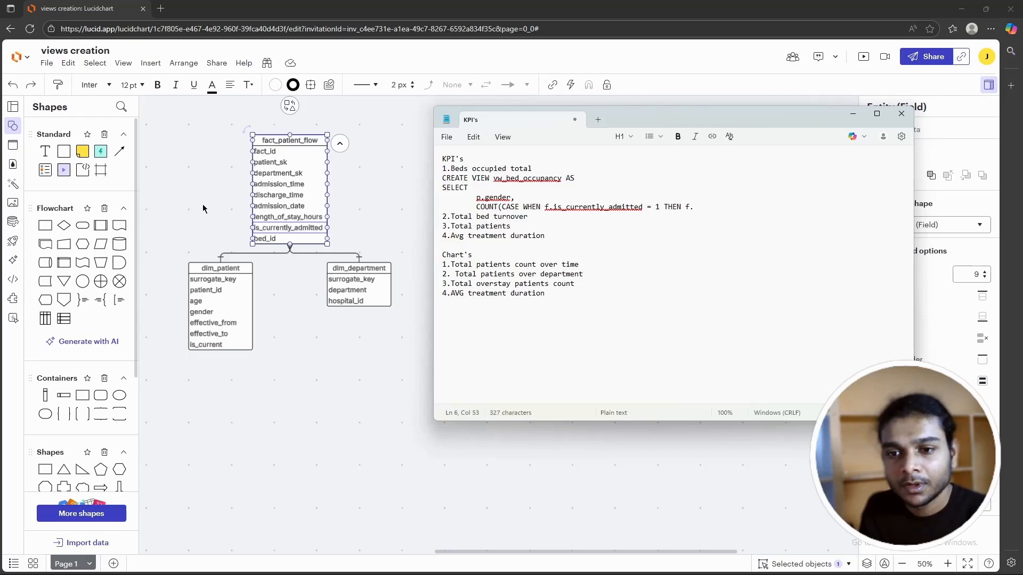
double_click(268, 239)
key("ctrl+c")
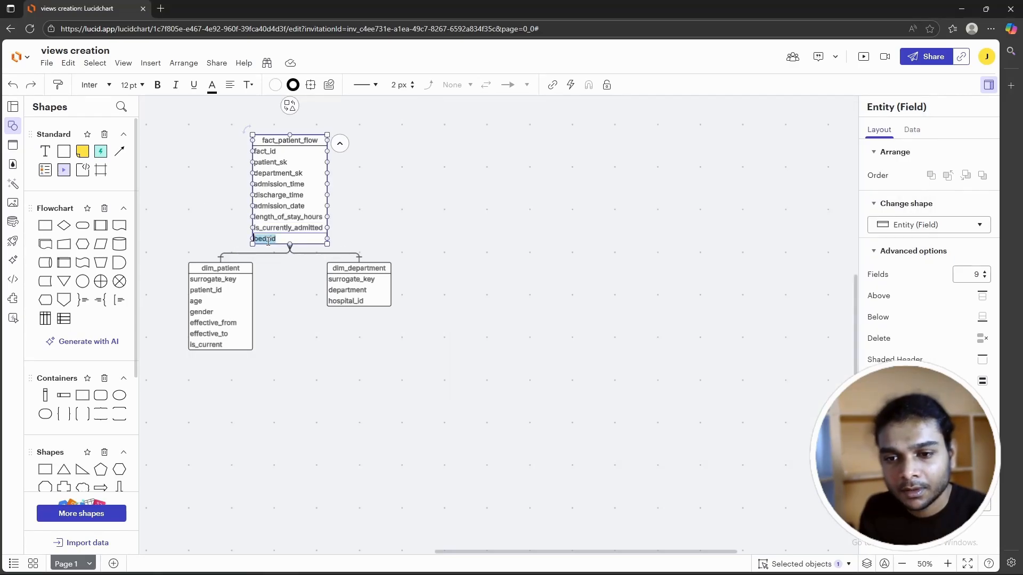
key("alt+Tab")
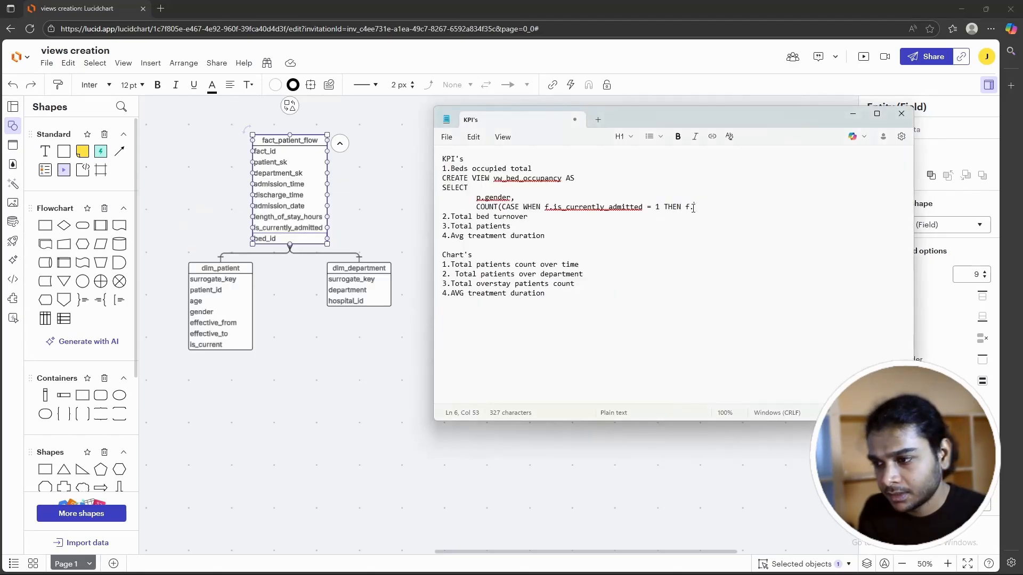
key("ctrl+v")
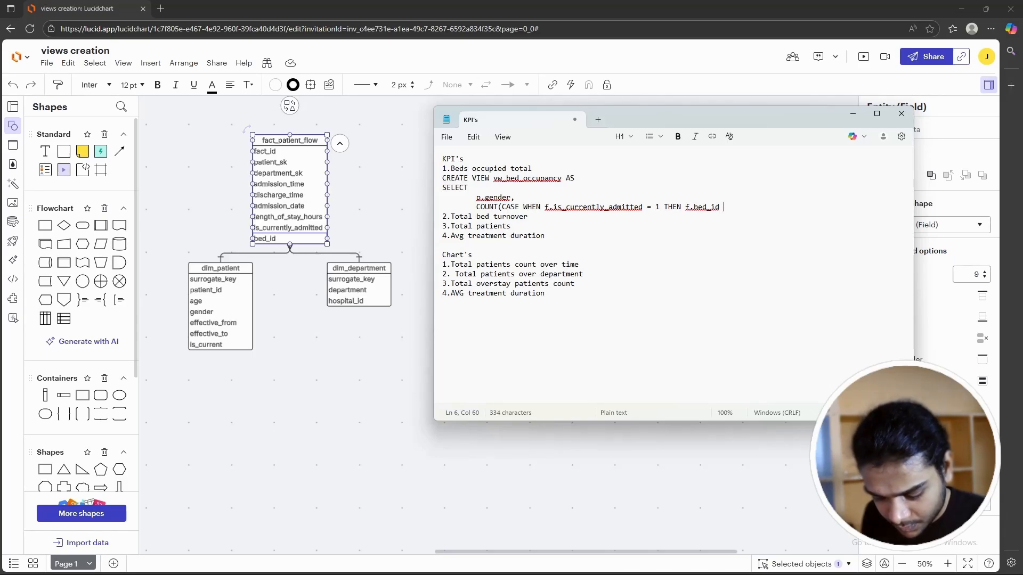
type("E")
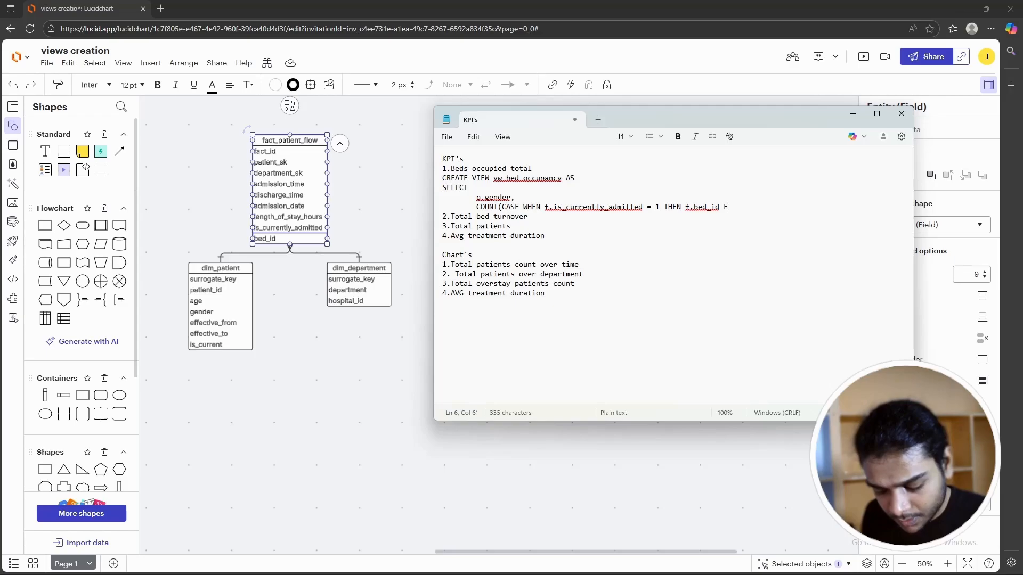
type("ND)")
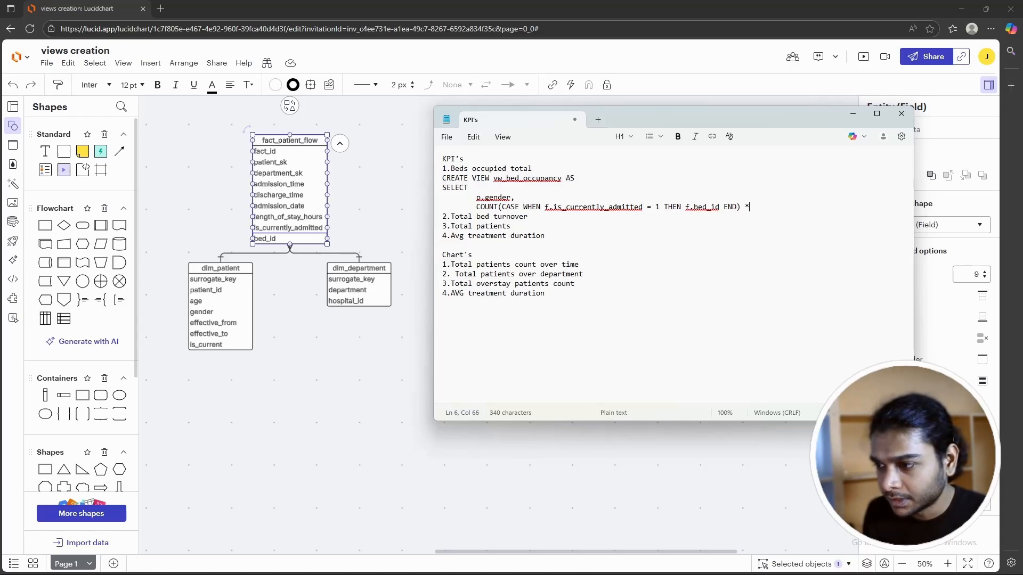
Step: Extend the second column's formula after the closed COUNT with "* 1.0 / COUNT(f."
type("* 1.0")
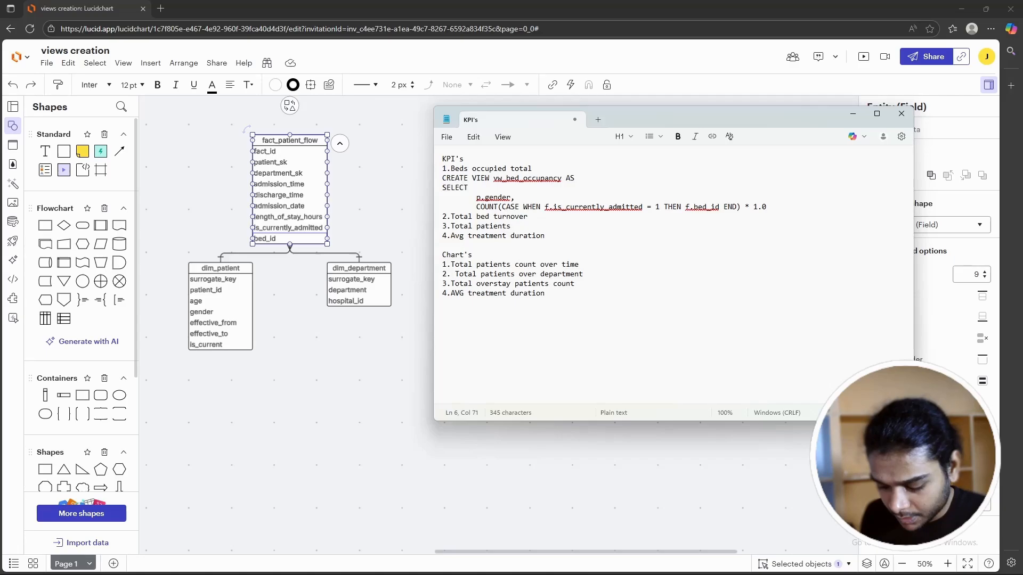
type(" / COUNT")
type("(")
type("F.")
key("BackSpace")
key("BackSpace")
type("f.")
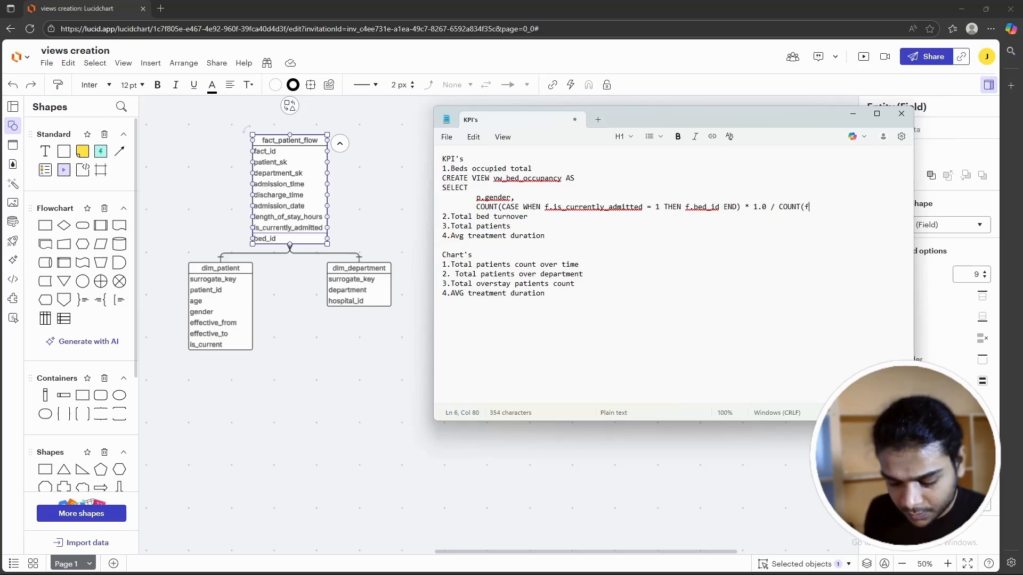
type(".")
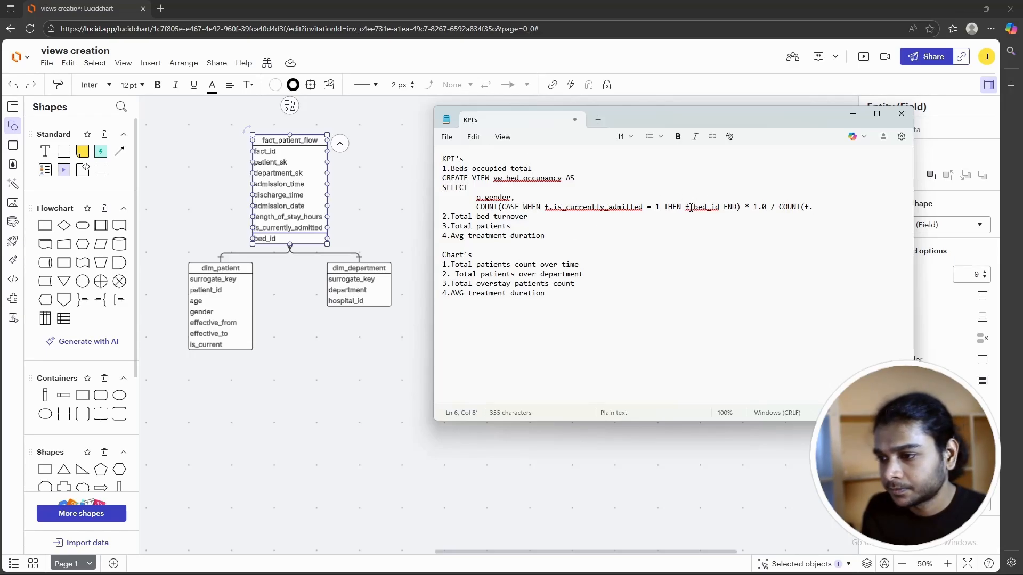
Step: Finish the divisor with "bed_id)" copied from the CASE expression, append "* 100 AS" and start a new line
left_click_drag(693, 207, 721, 206)
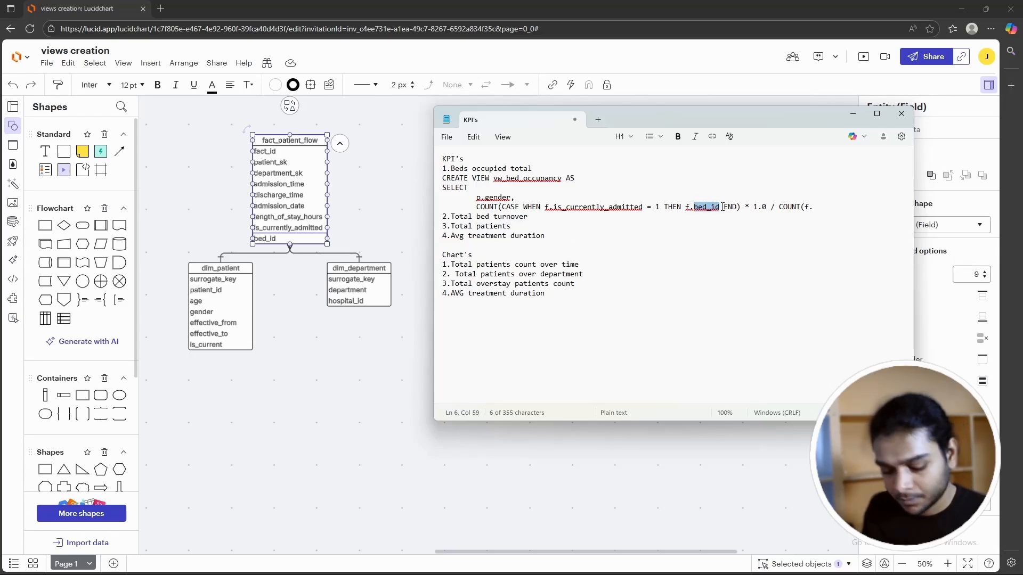
key("ctrl+c")
left_click(818, 211)
key("ctrl+v")
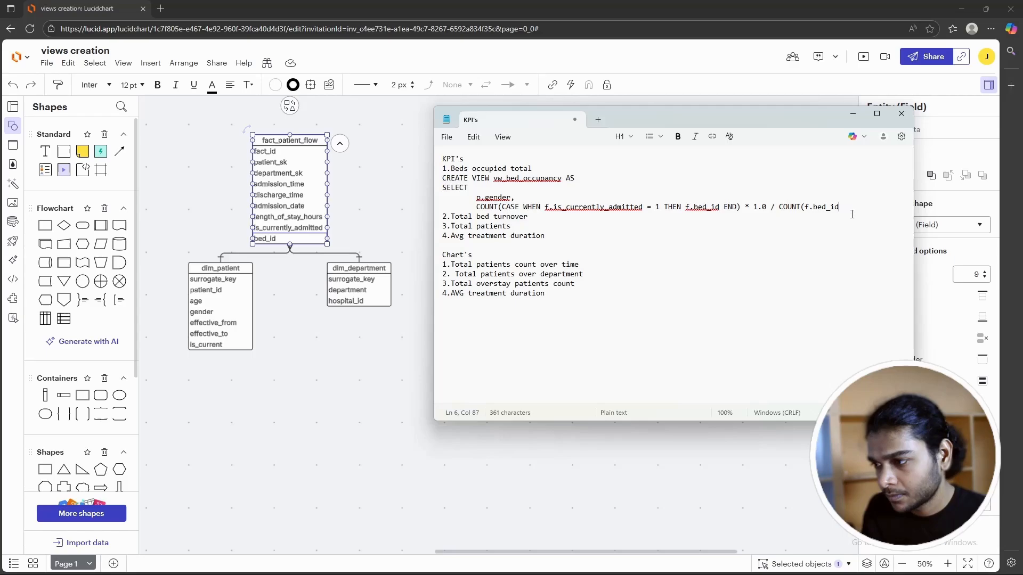
type(")")
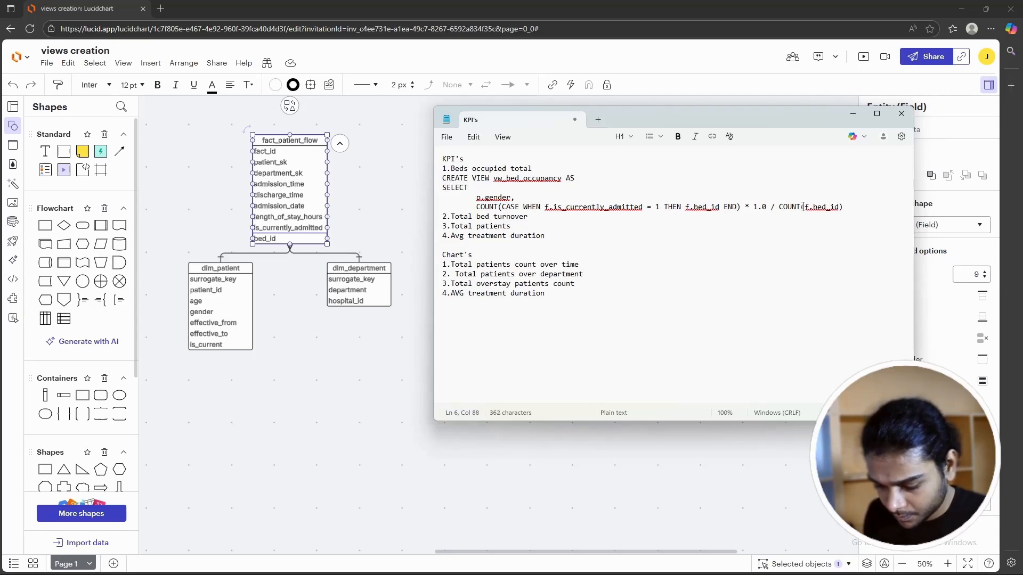
type(" * ")
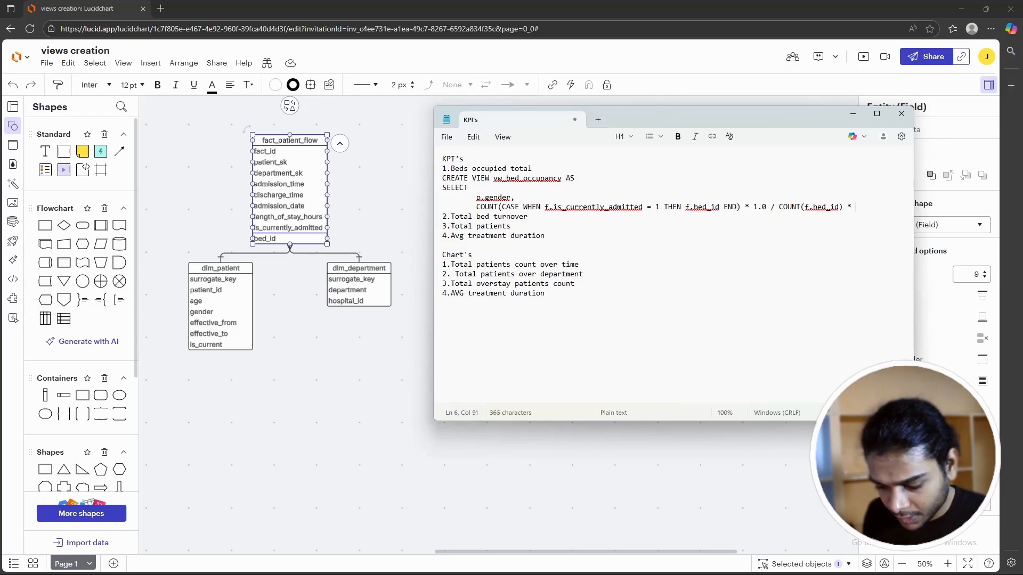
type("100 AS\\")
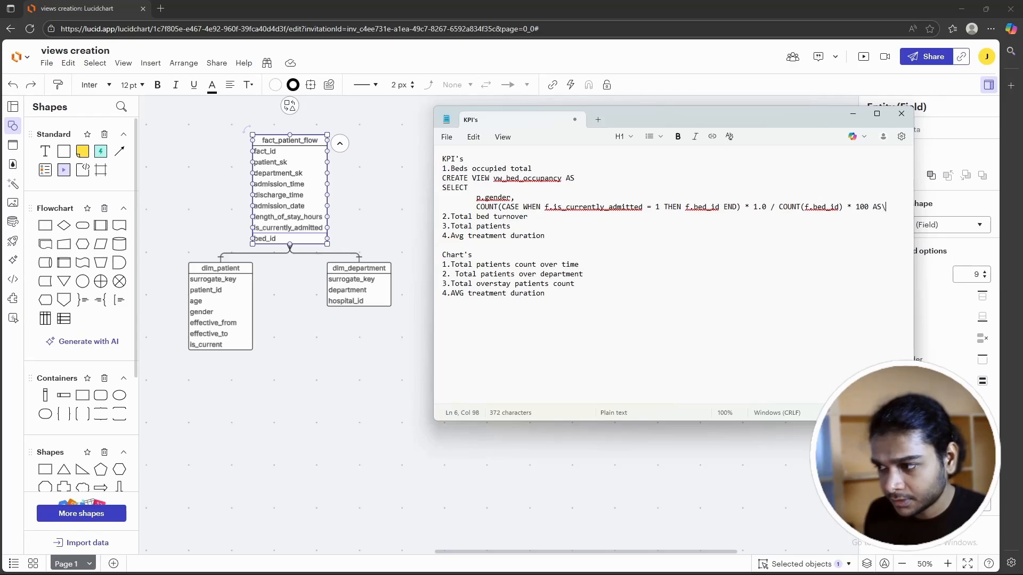
key("Return")
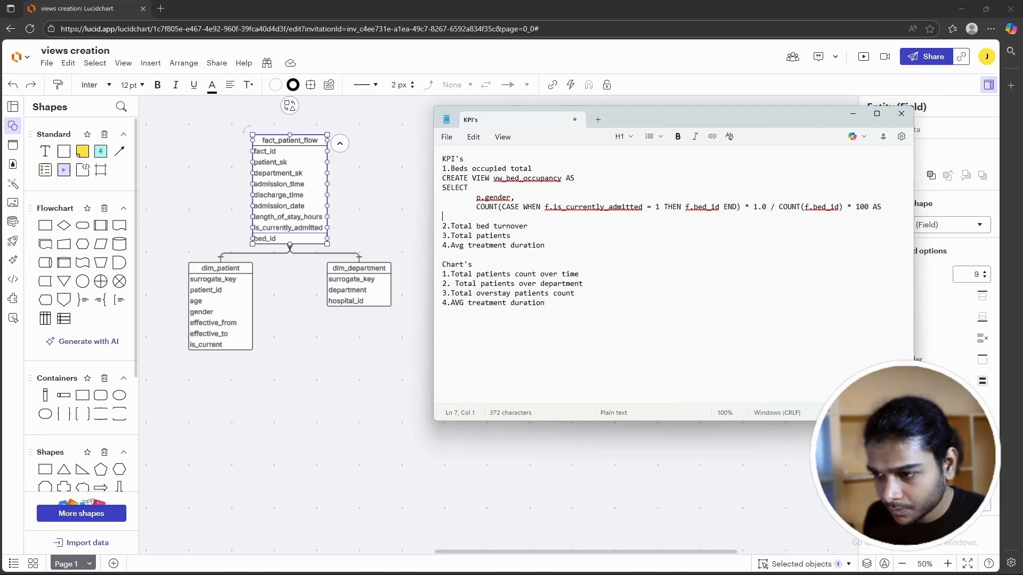
Step: Write "bed_occupancy_percent" as the column alias and add two line breaks below it
type("bed")
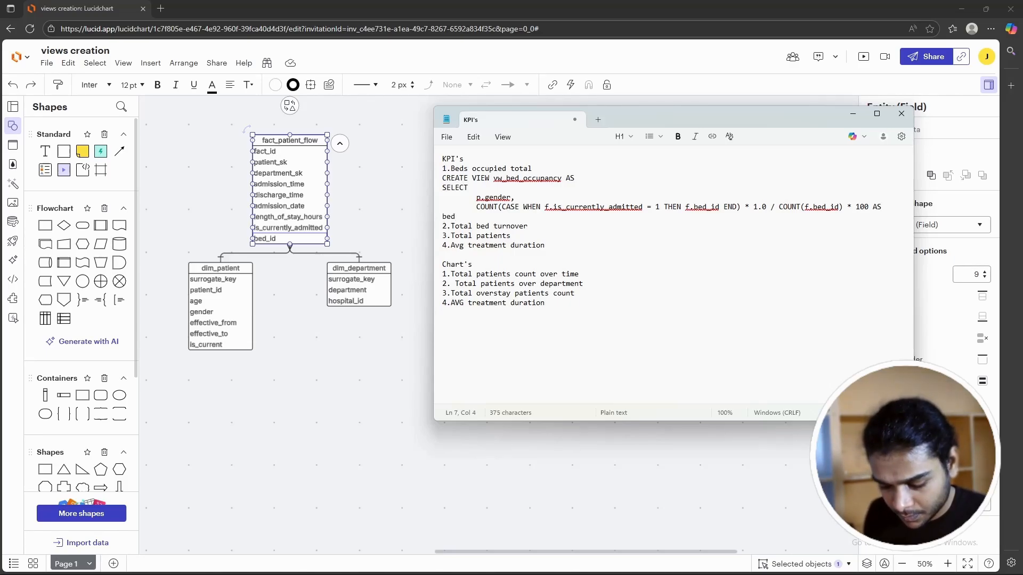
type("_occ")
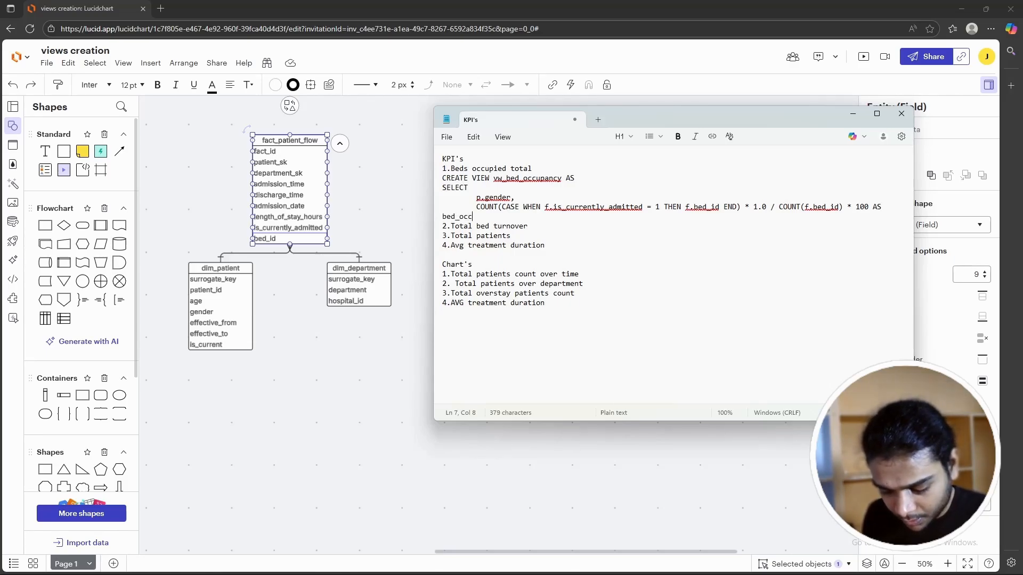
type("upancy")
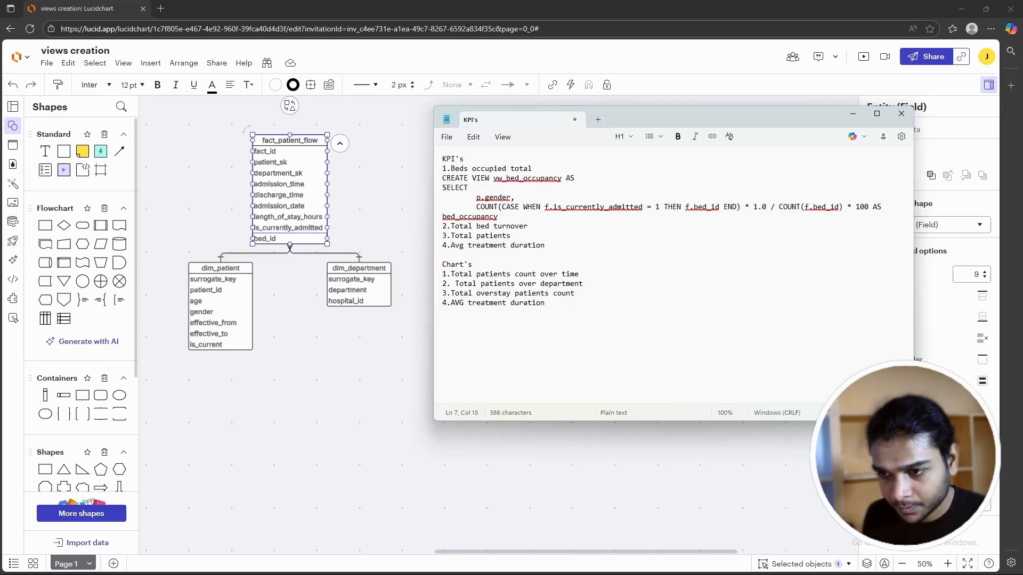
key("BackSpace")
type("_percen")
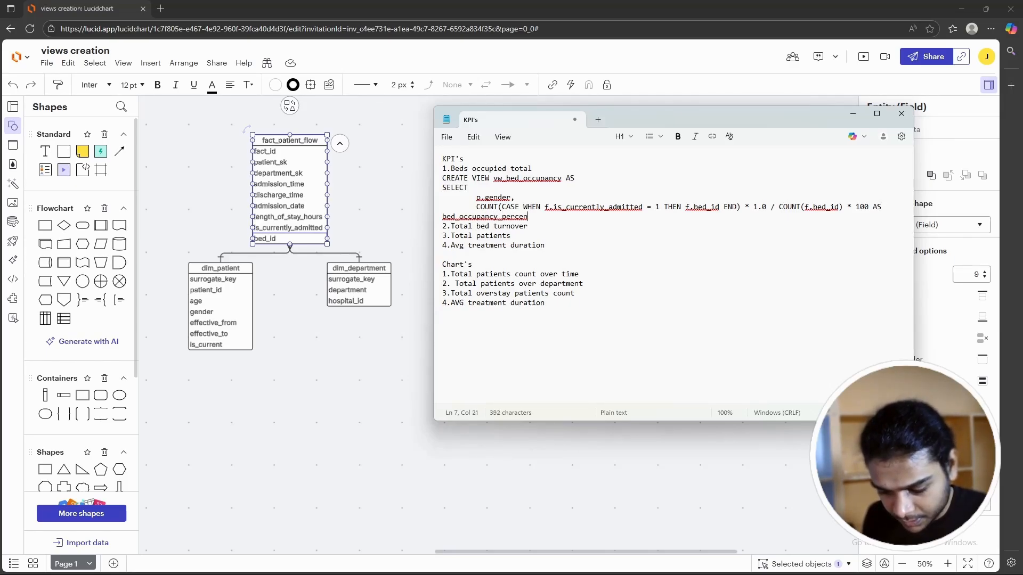
type("t")
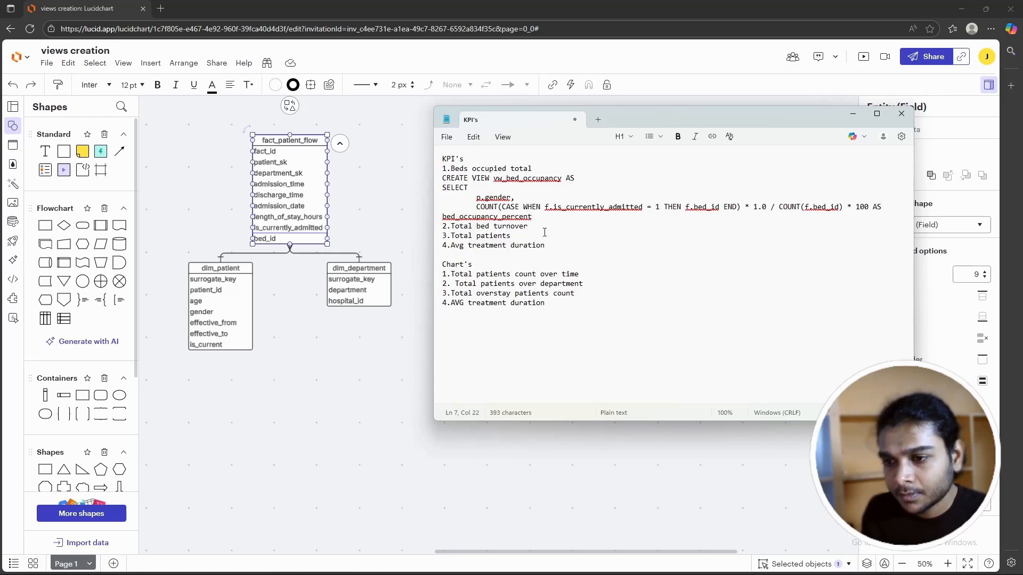
key("Return")
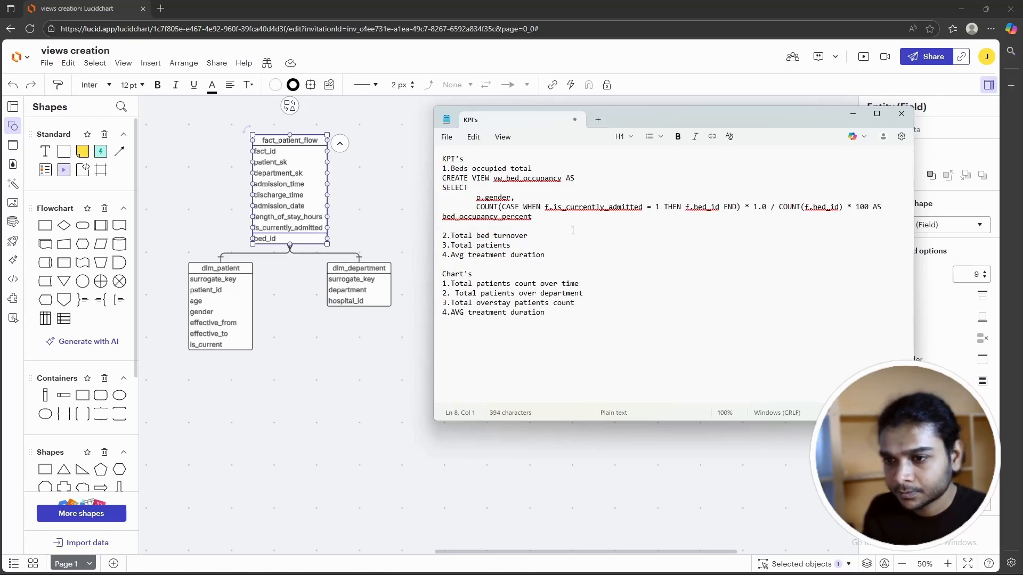
key("Return")
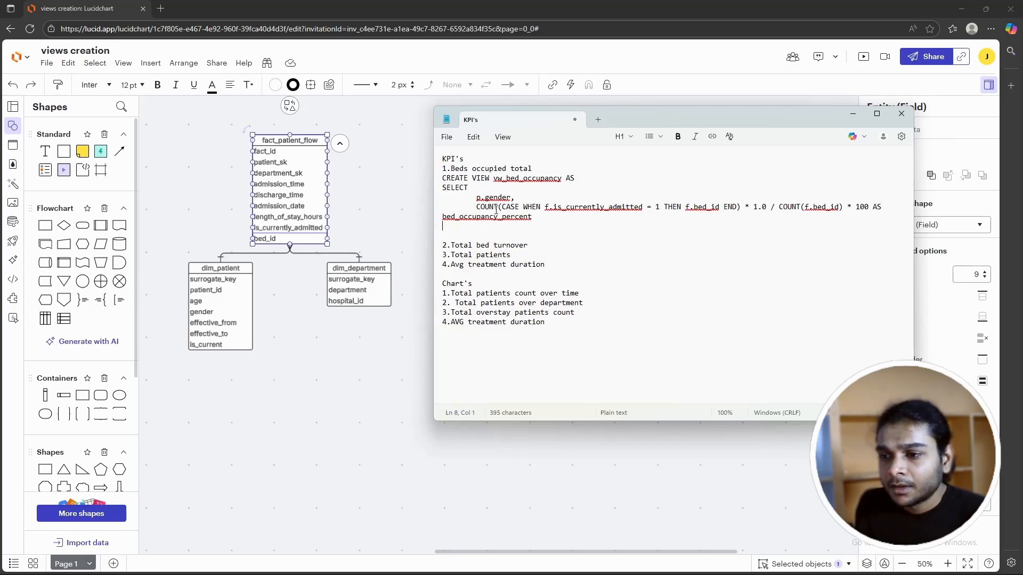
Step: Review the COUNT CASE expression part by part, comparing its is_currently_admitted = 1 condition with the fact_patient_flow field in the diagram
left_click_drag(476, 207, 557, 206)
left_click(642, 207)
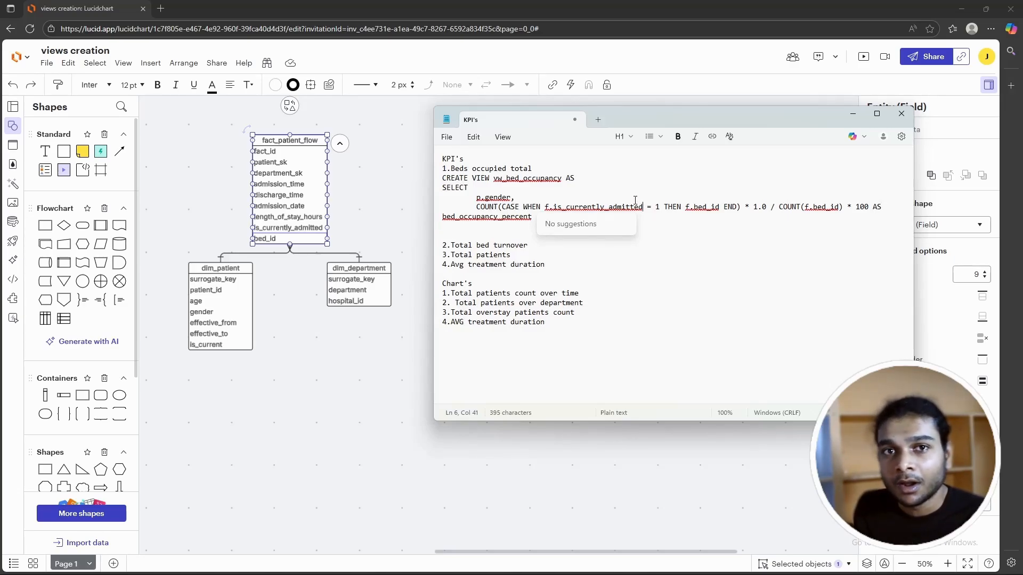
left_click_drag(544, 207, 661, 204)
left_click(610, 209)
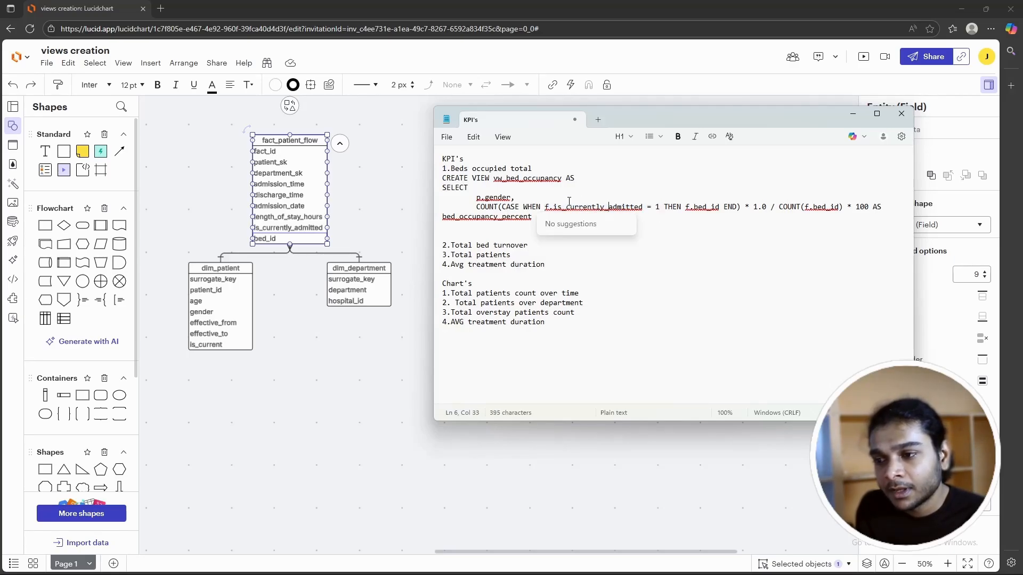
left_click_drag(575, 206, 597, 206)
left_click(627, 207)
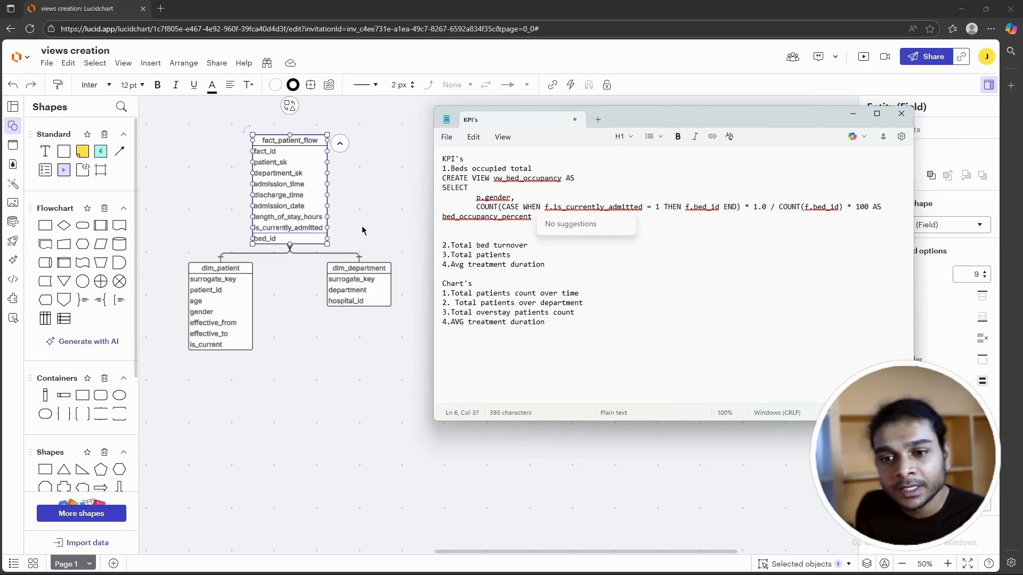
left_click(311, 227)
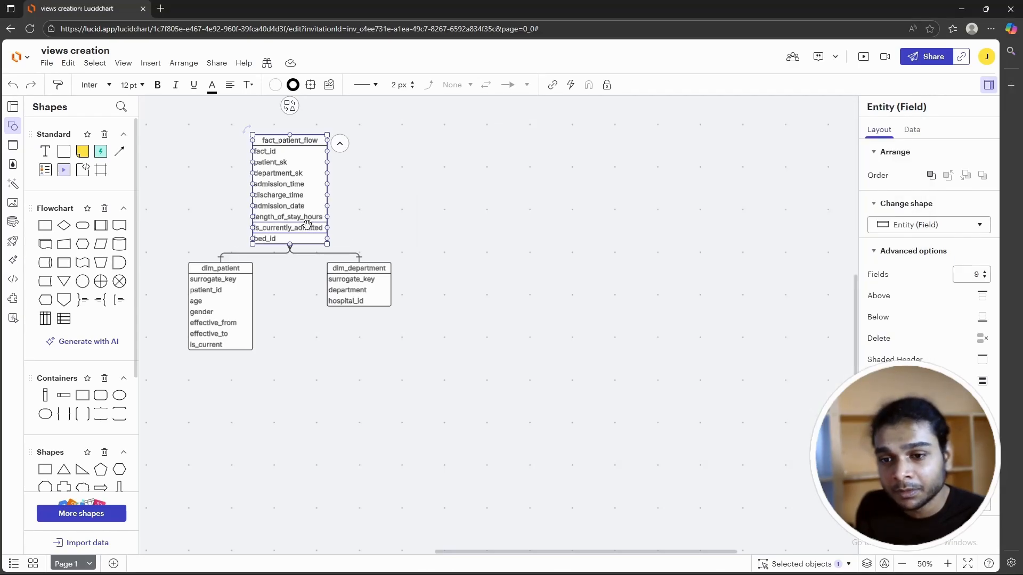
key("alt+Tab")
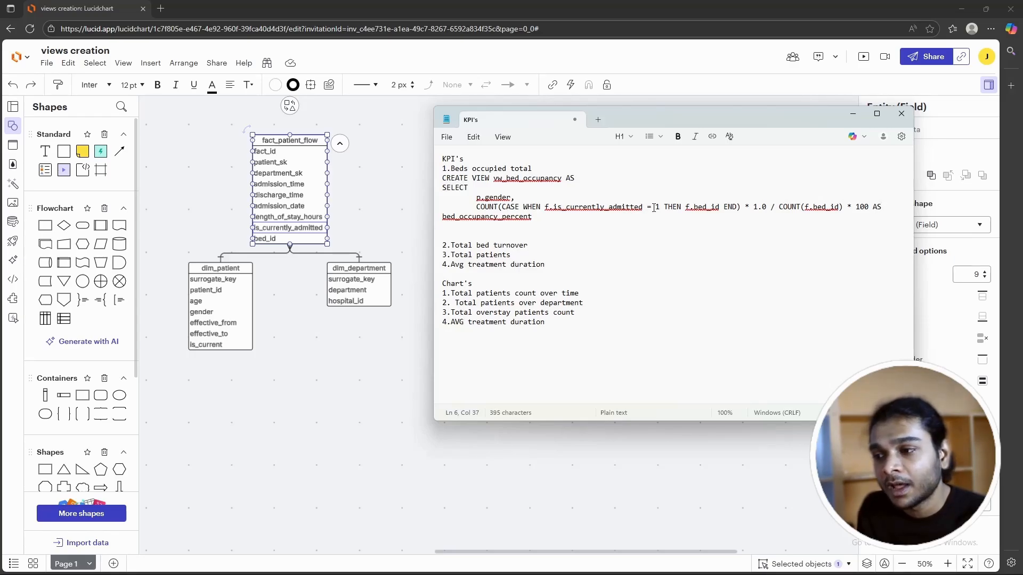
double_click(657, 208)
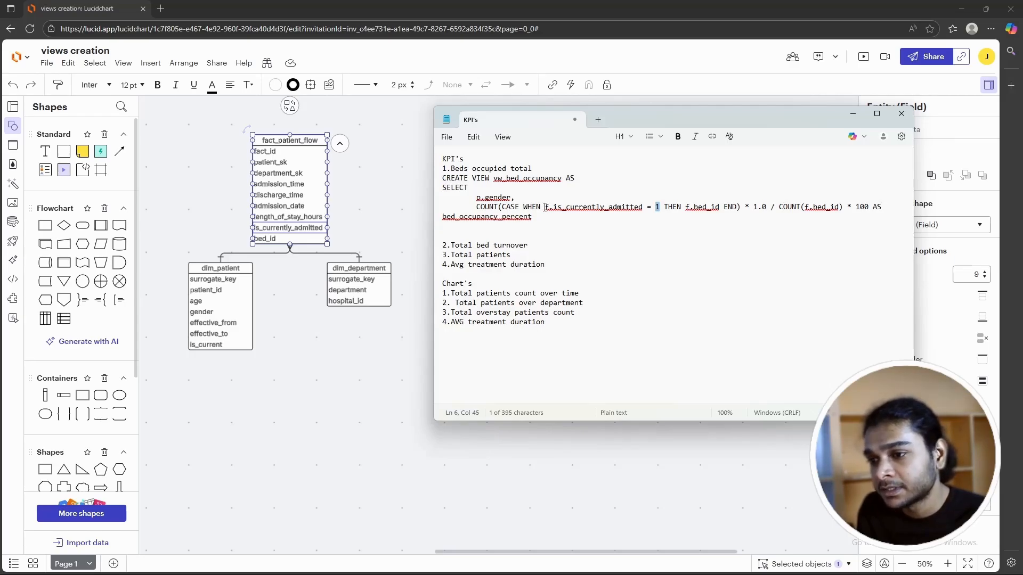
left_click(682, 208)
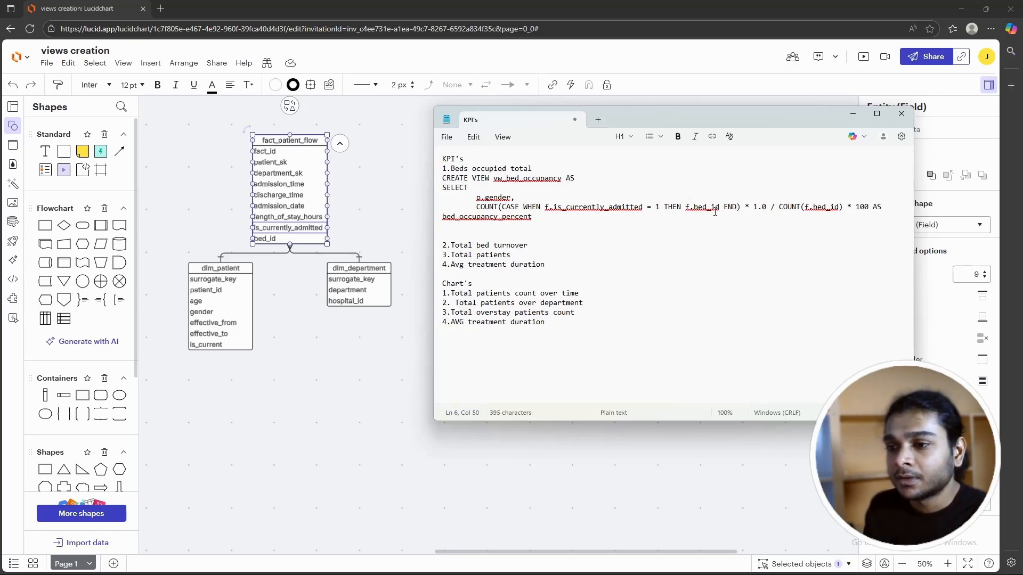
Step: Write the integer division example "5/2=2" on the blank line above "2.Total bed turnover"
left_click(461, 234)
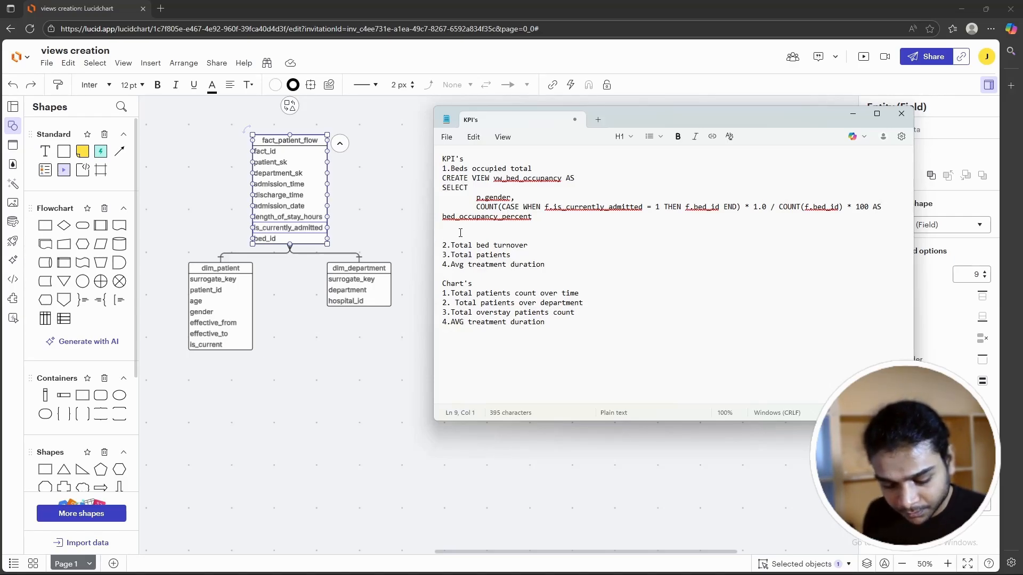
type("5/2")
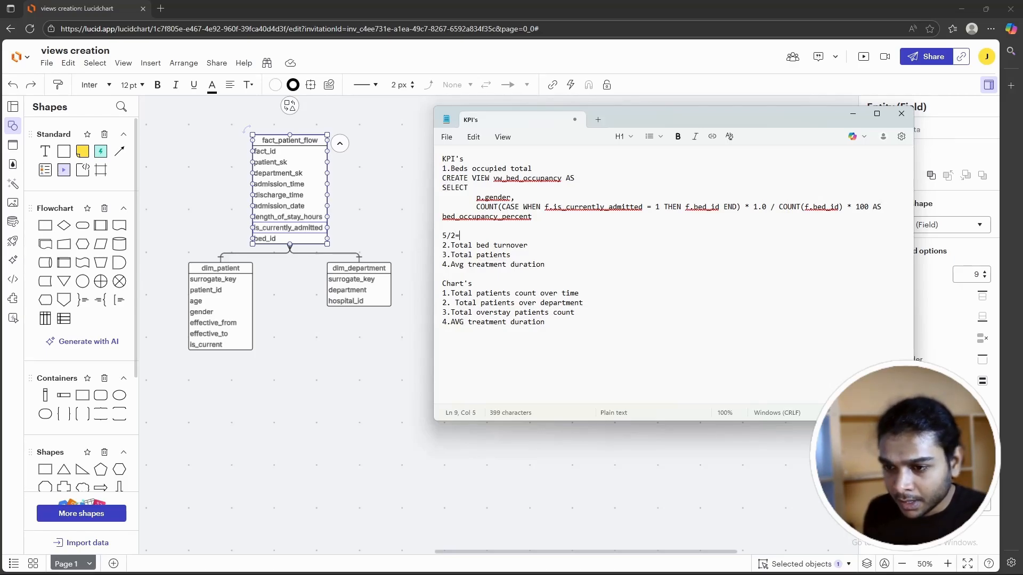
type("=2")
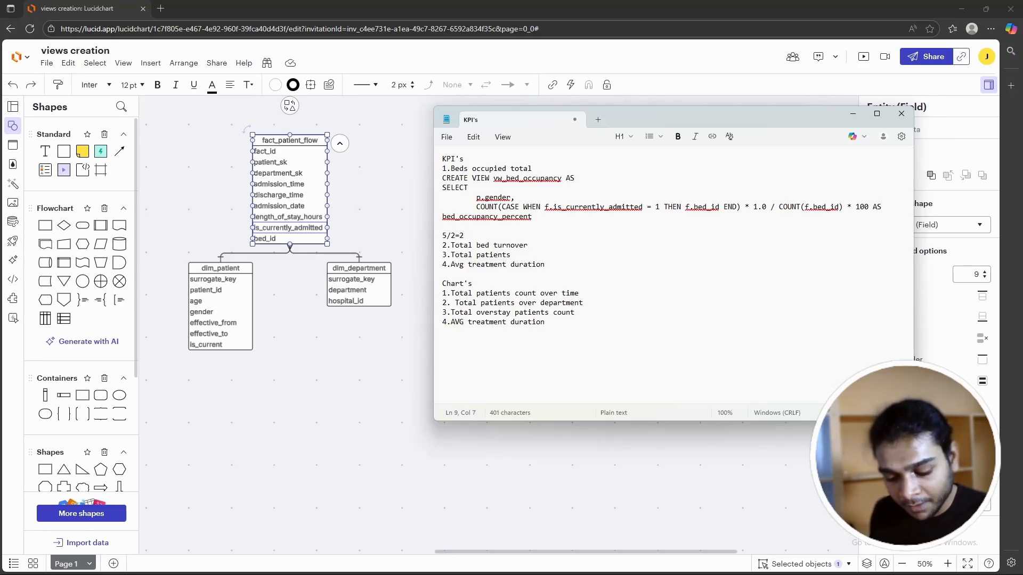
Step: Add the decimal division example "5*1.0/2=2.5" after the integer division example
type(" 5")
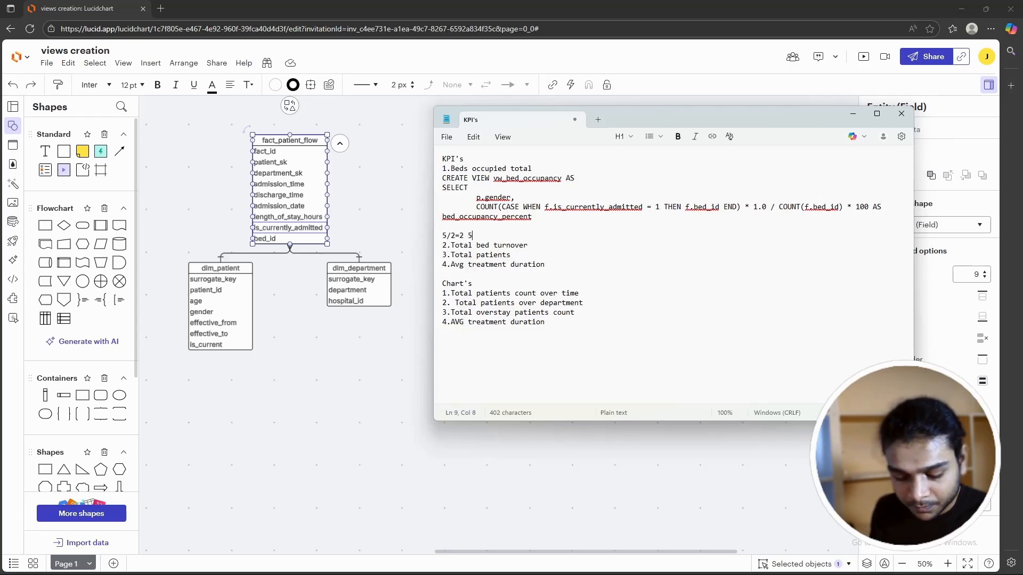
type("*0.")
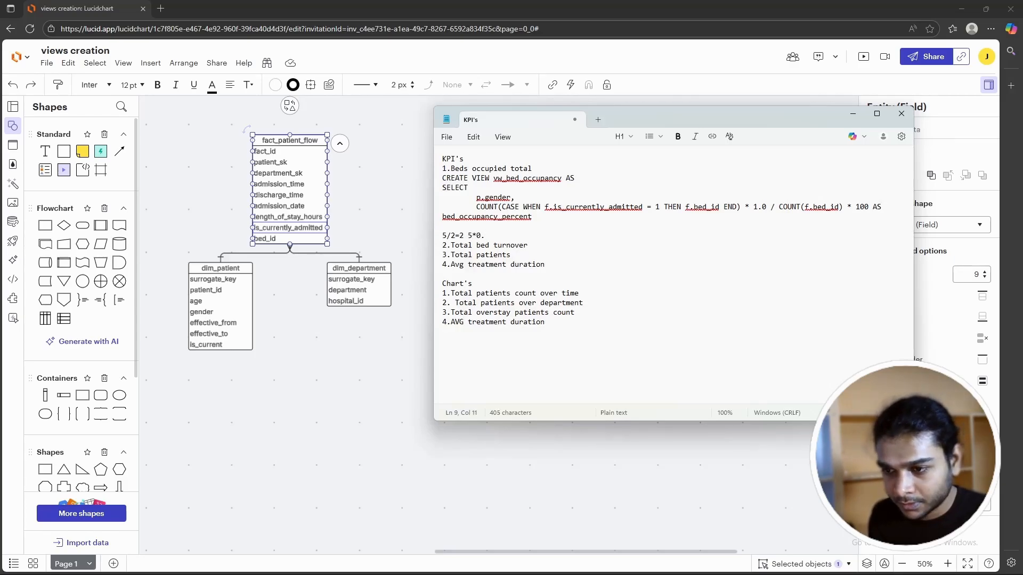
type("1")
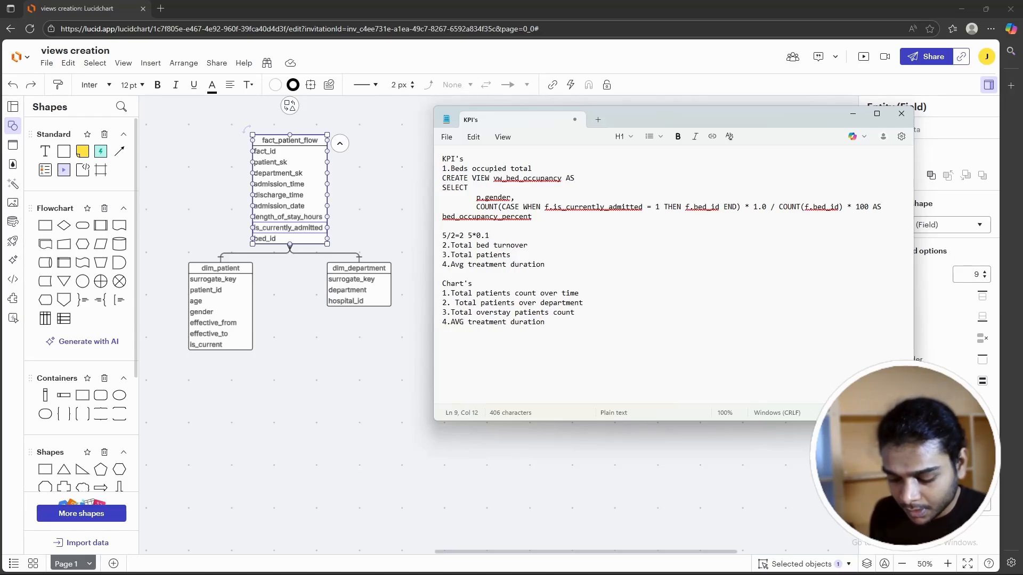
key("BackSpace")
key("BackSpace")
key("BackSpace")
type("1.")
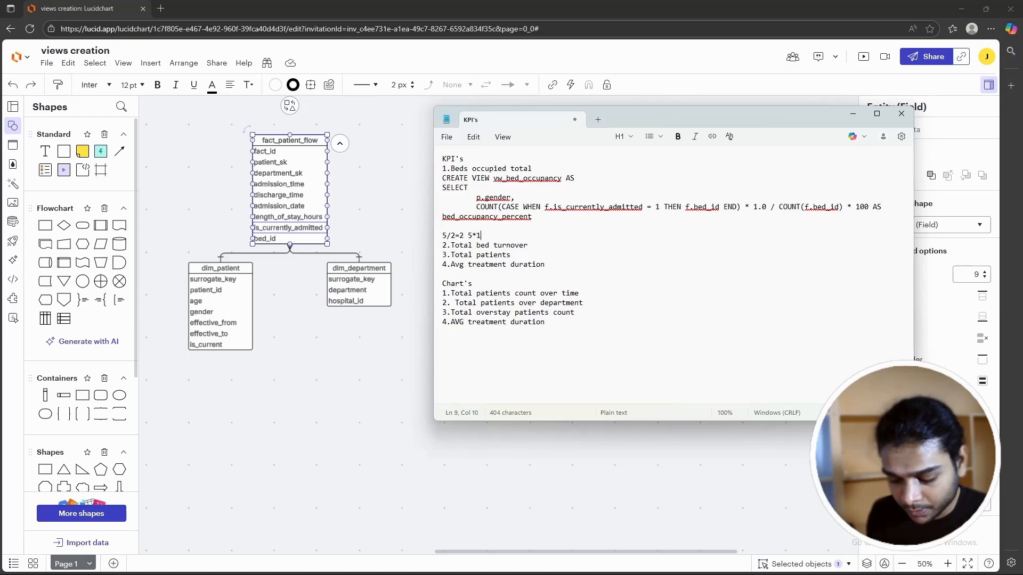
type("0?")
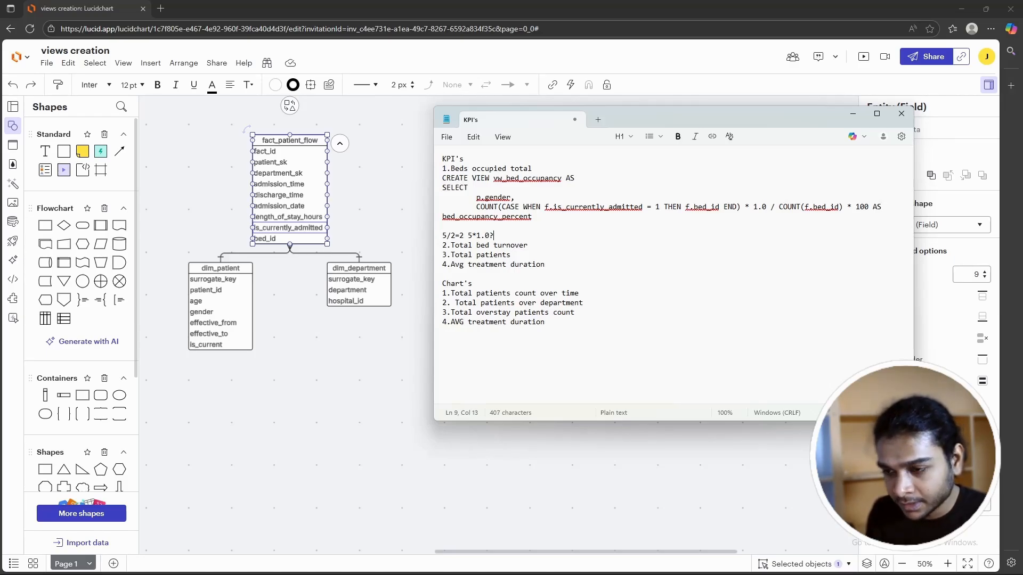
key("BackSpace")
type("/")
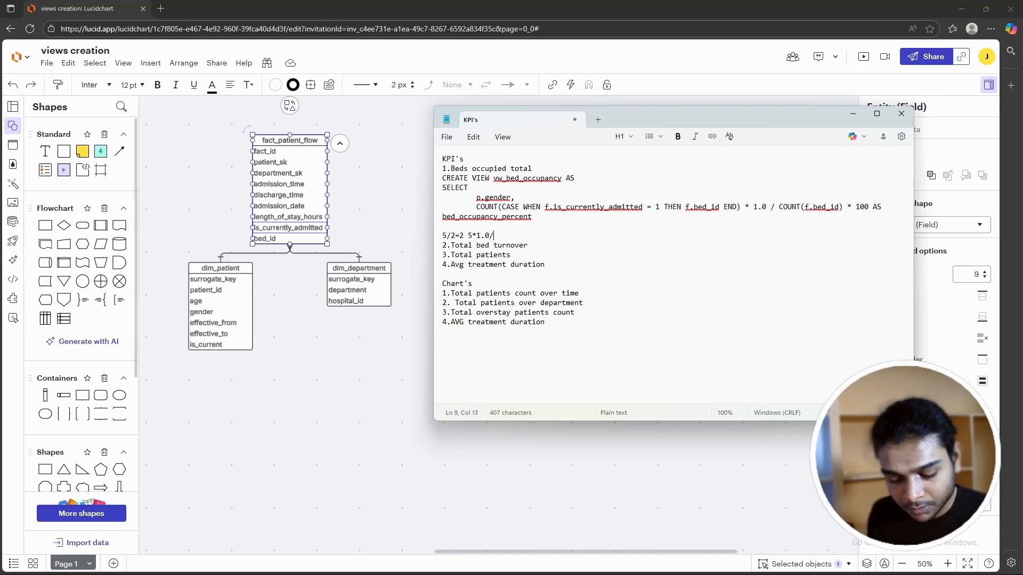
type("2")
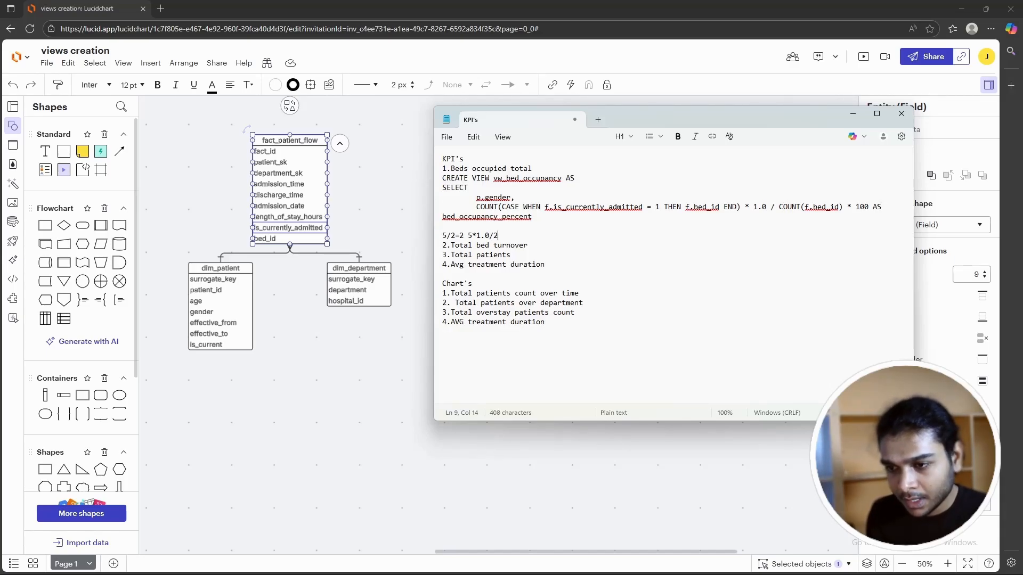
type("=")
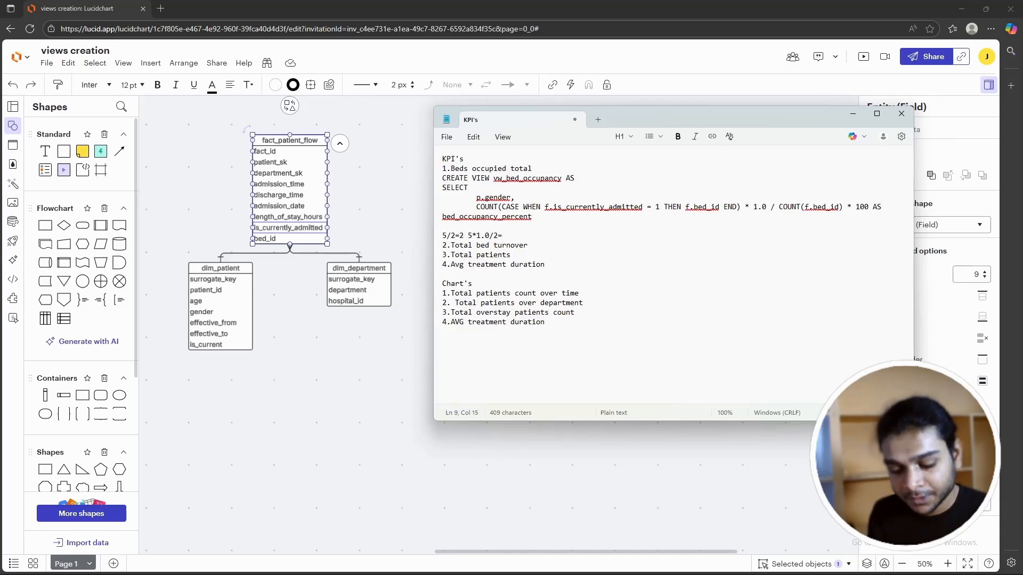
type("2.5")
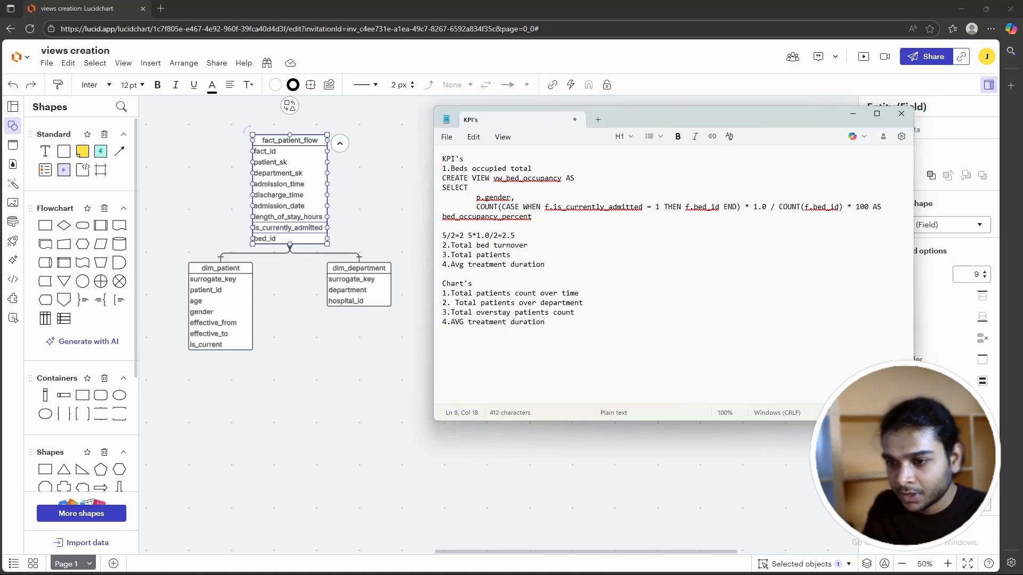
Step: Move the decimal division example onto its own line and enclose its 5*1.0 part in parentheses
left_click(467, 235)
key("Return")
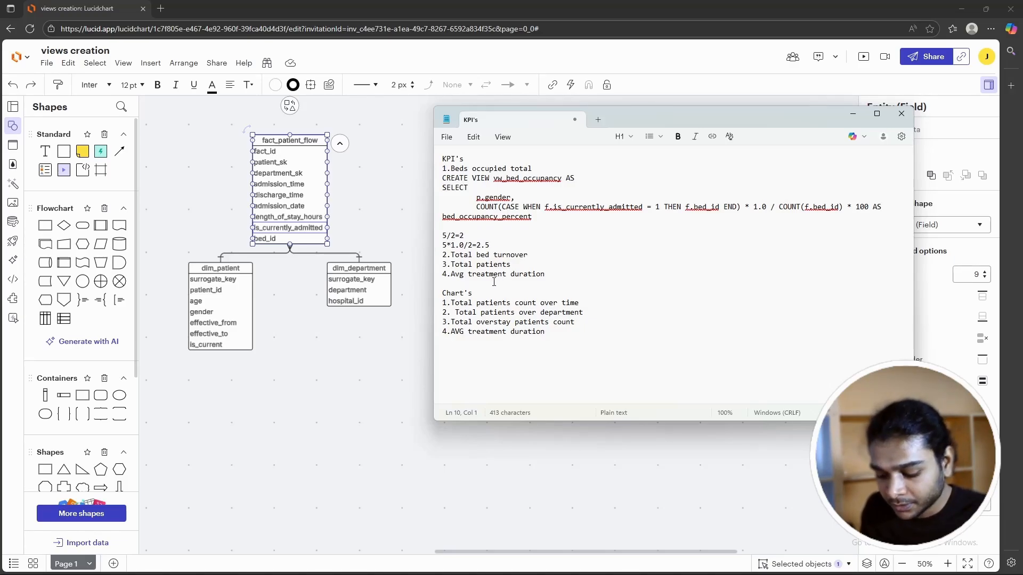
type("(")
type(")")
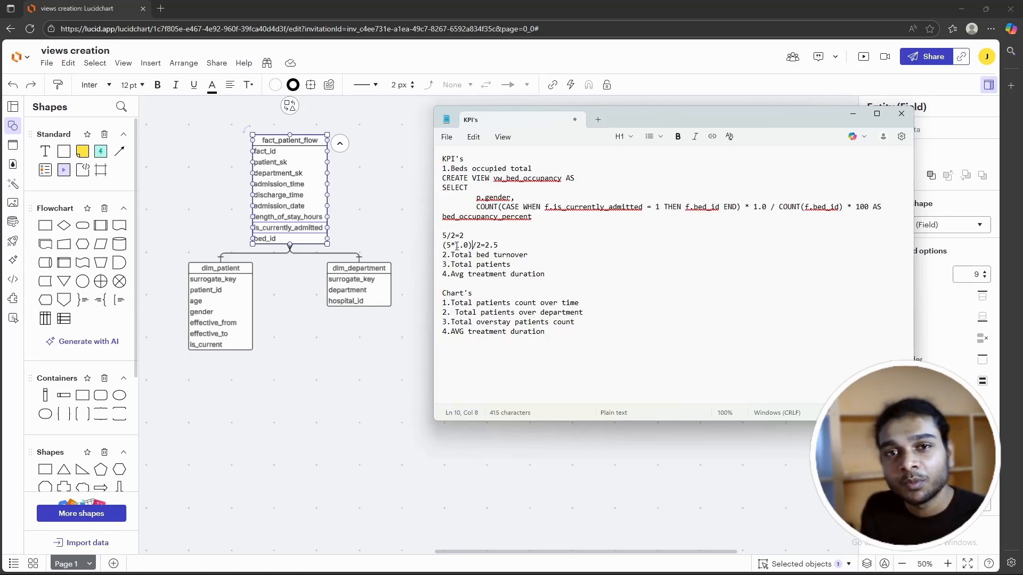
Step: Delete both division example lines and restore an empty line directly below the bed_occupancy_percent alias
left_click_drag(498, 246, 440, 231)
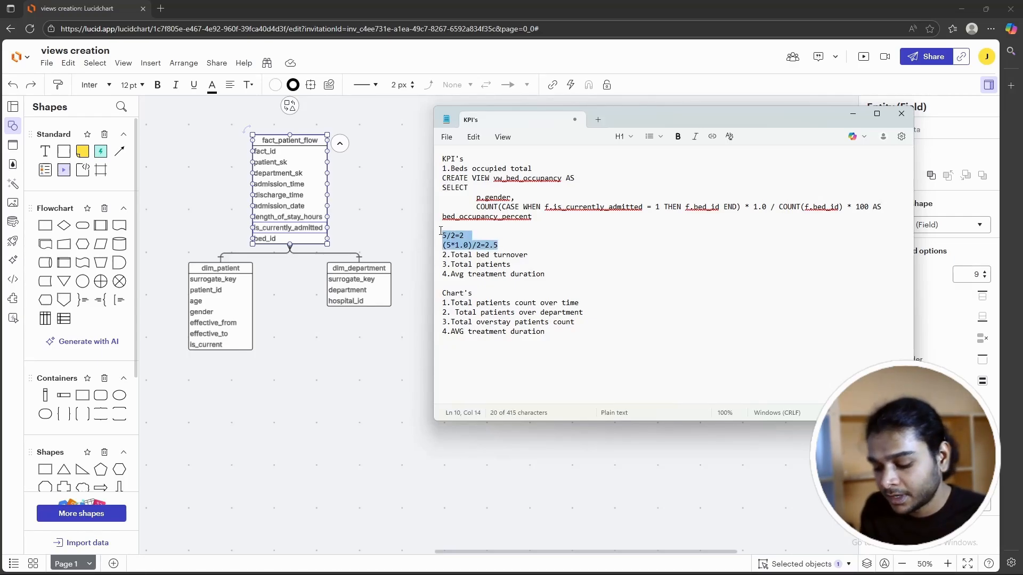
key("BackSpace")
key("BackSpace")
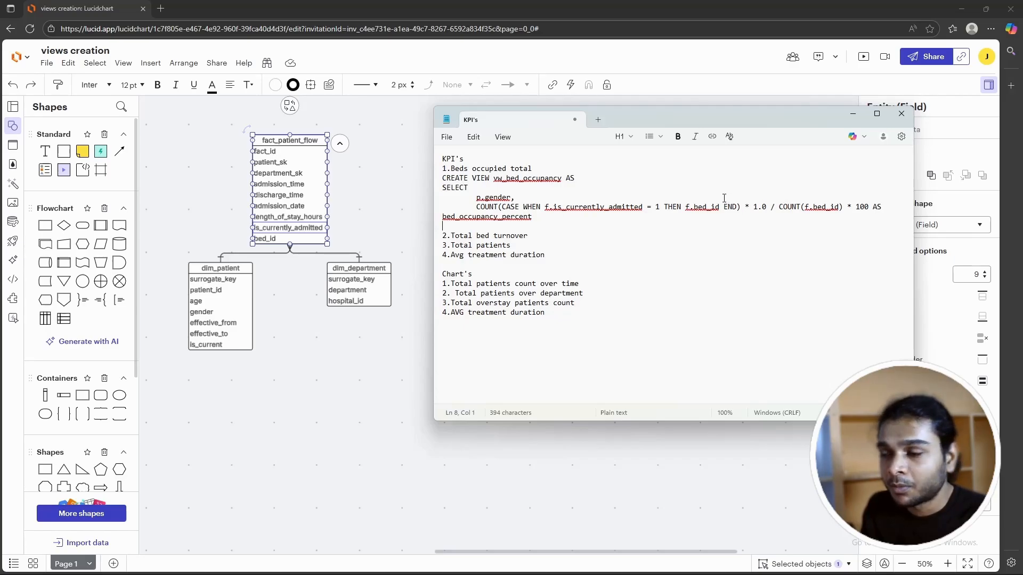
double_click(876, 207)
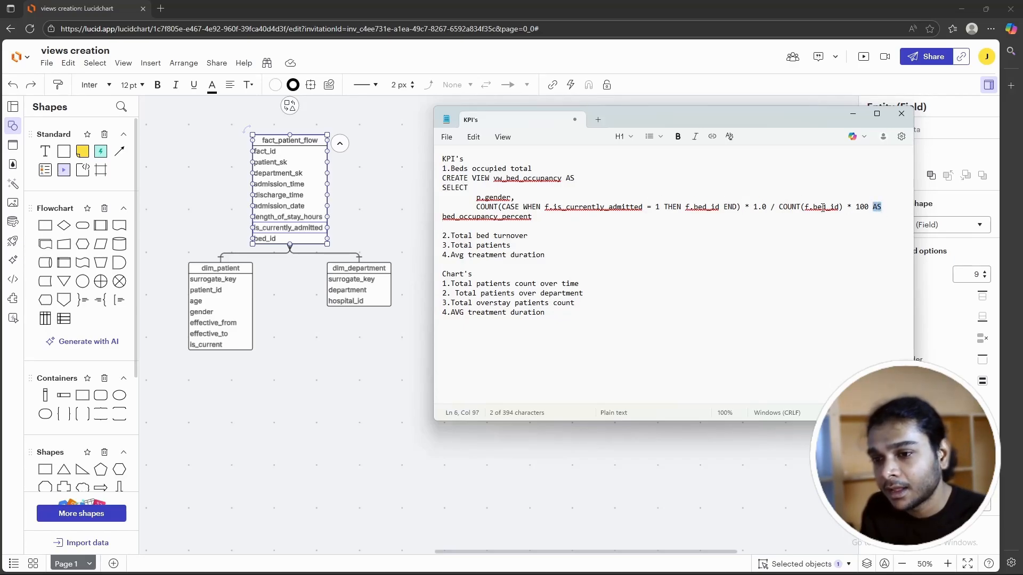
left_click(449, 228)
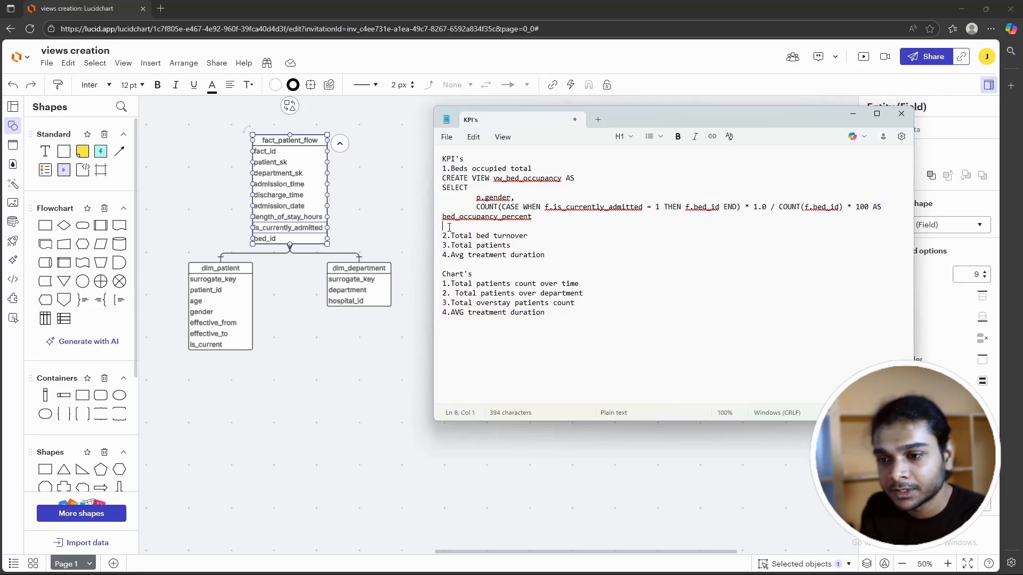
key("Return")
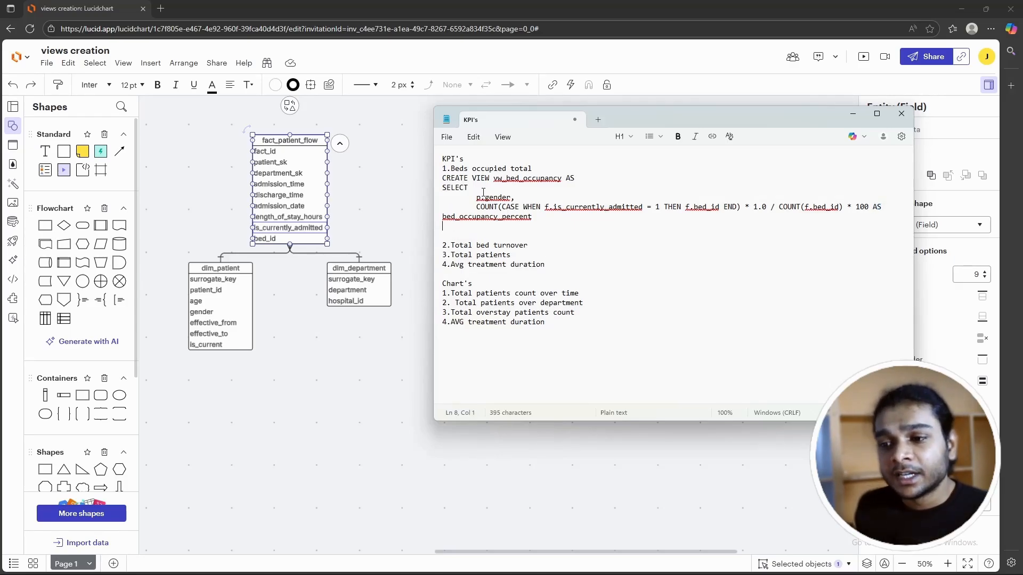
left_click_drag(477, 197, 512, 198)
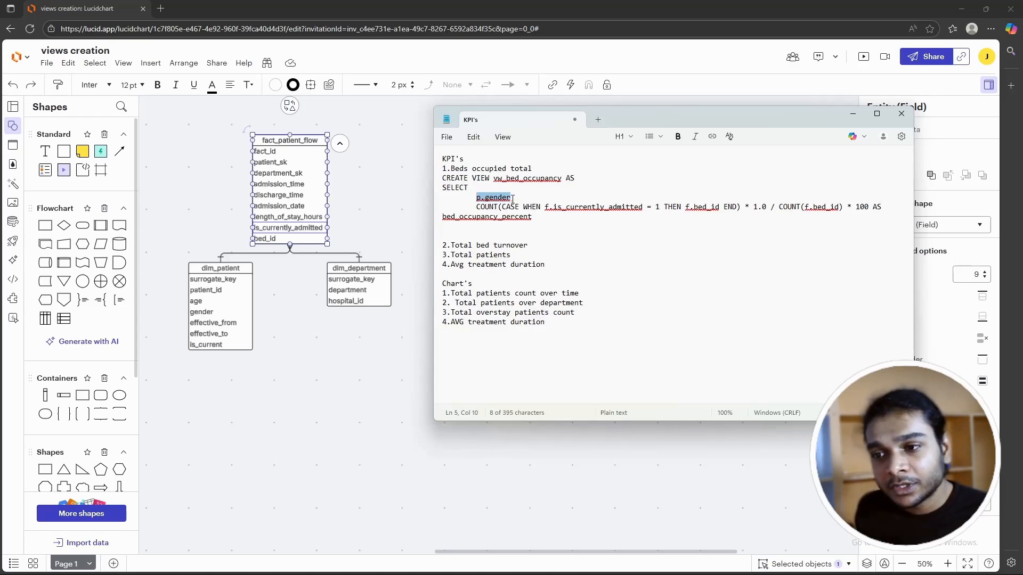
left_click(486, 202)
left_click(515, 198)
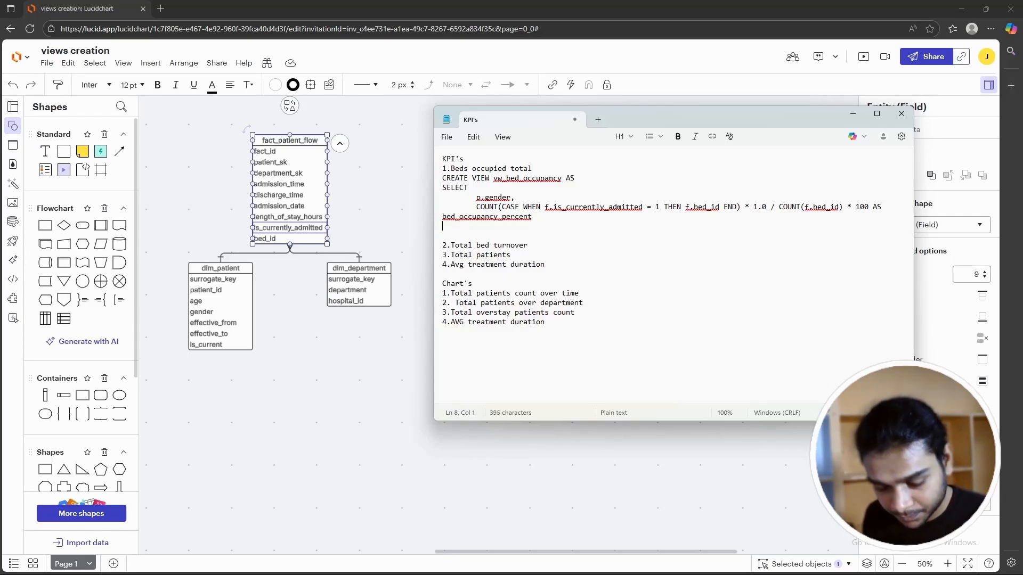
Step: Add the clause "FROM dbo.fact_patient_flow f" below the bed_occupancy_percent alias and start a new line
type("FROM ")
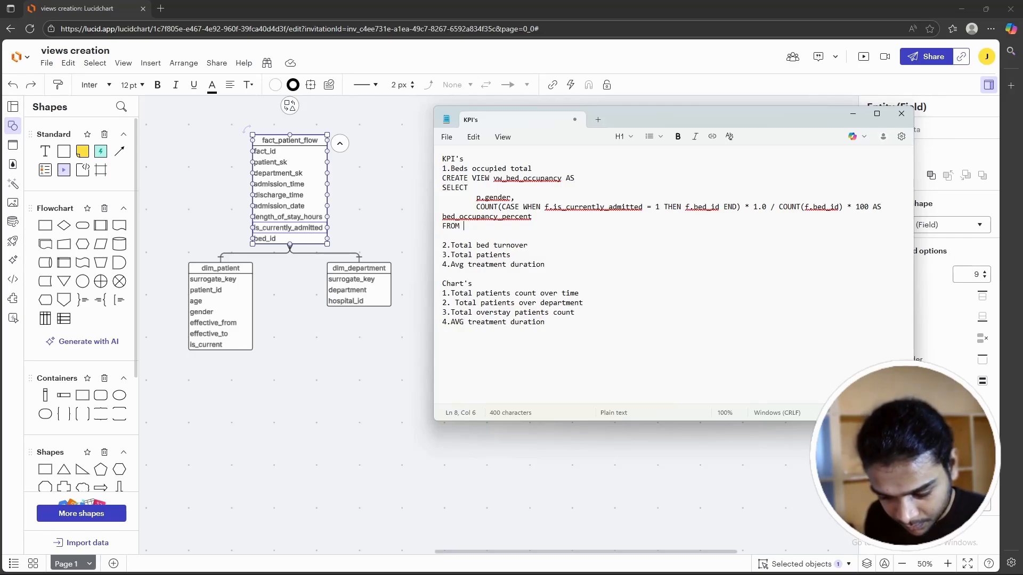
type("db")
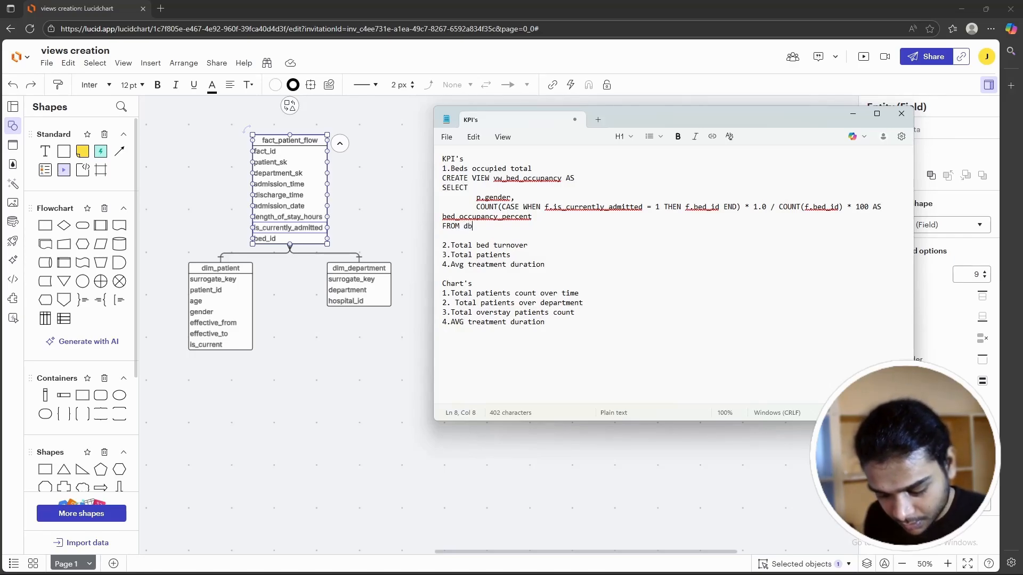
type("o>fact")
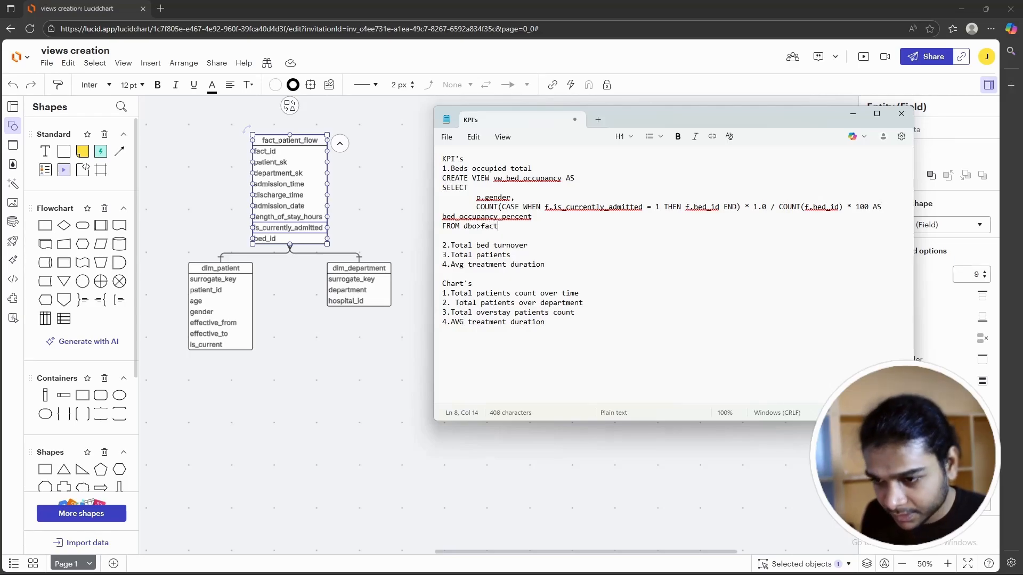
key("BackSpace")
key("BackSpace")
key("BackSpace")
key("BackSpace")
key("BackSpace")
key("BackSpace")
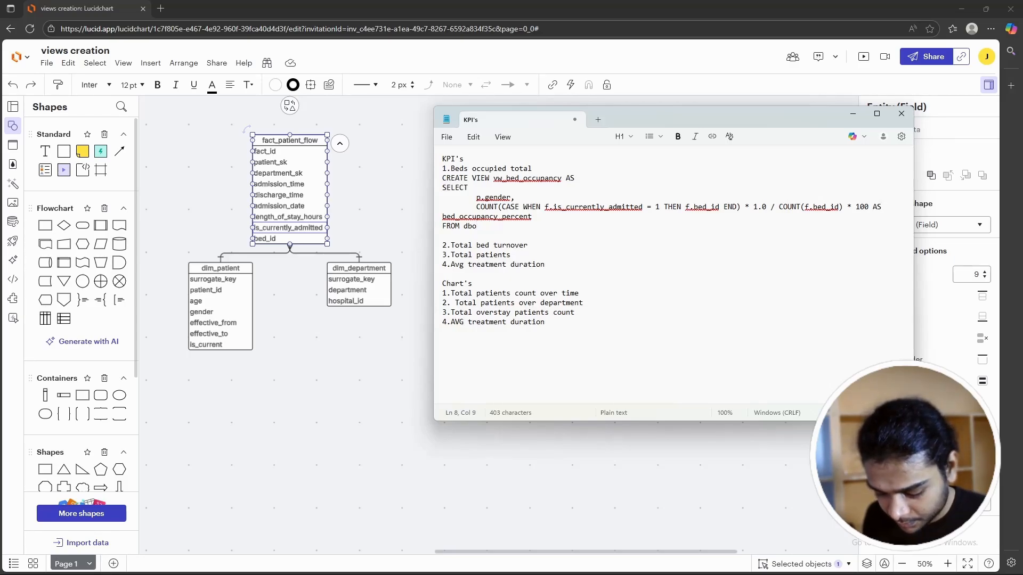
type(".fact")
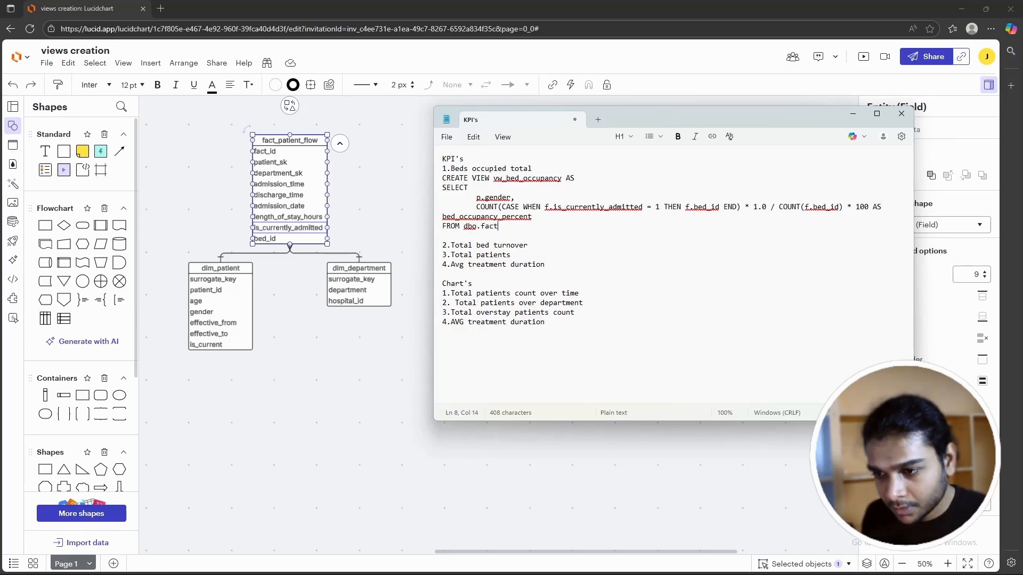
type("_p")
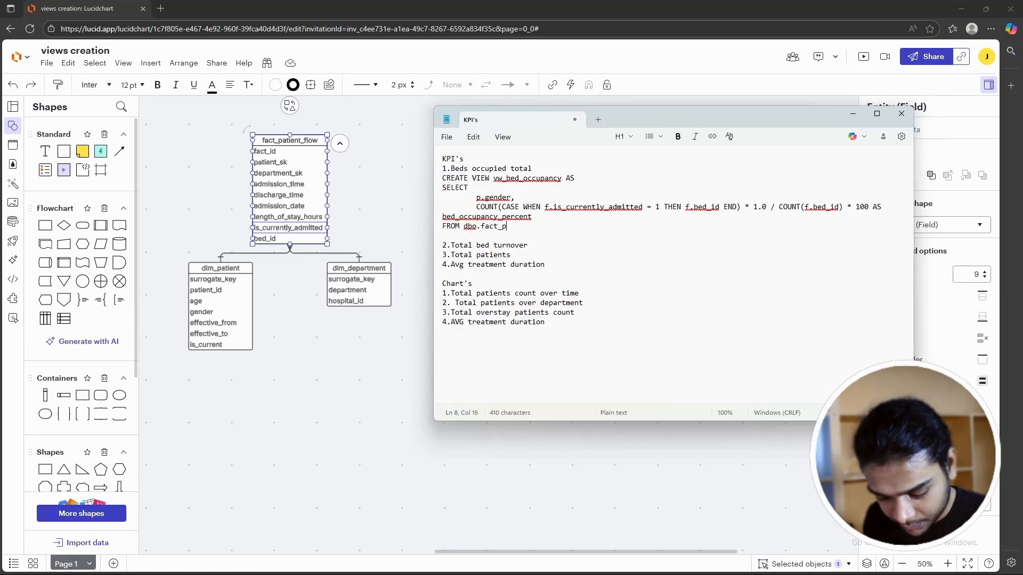
type("atient_flow")
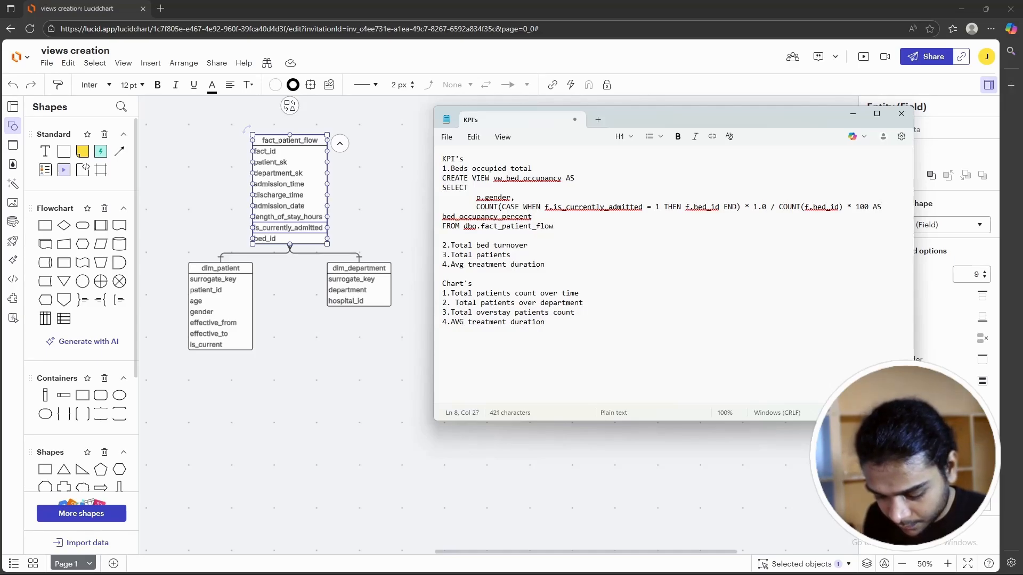
type(" f")
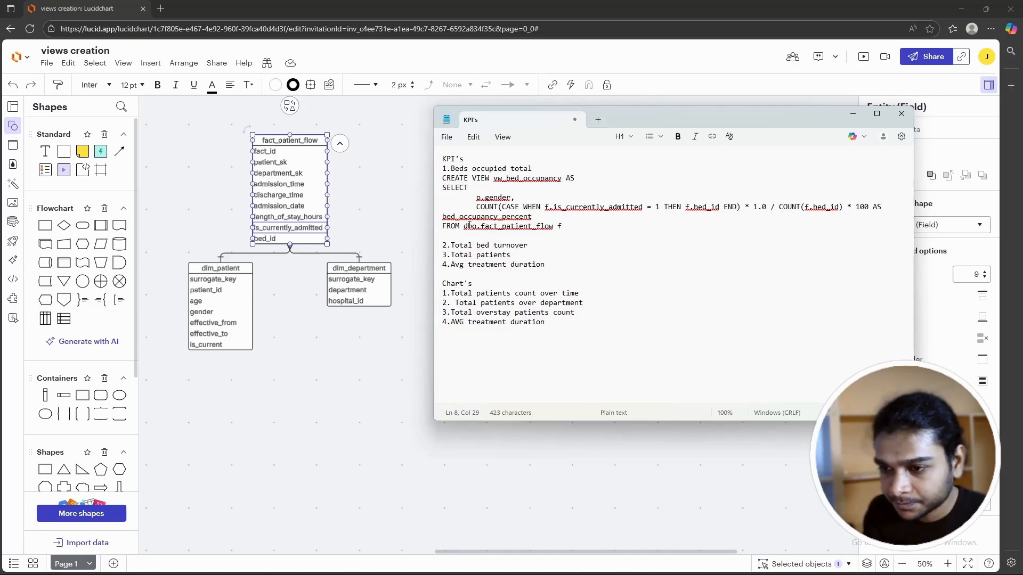
key("Return")
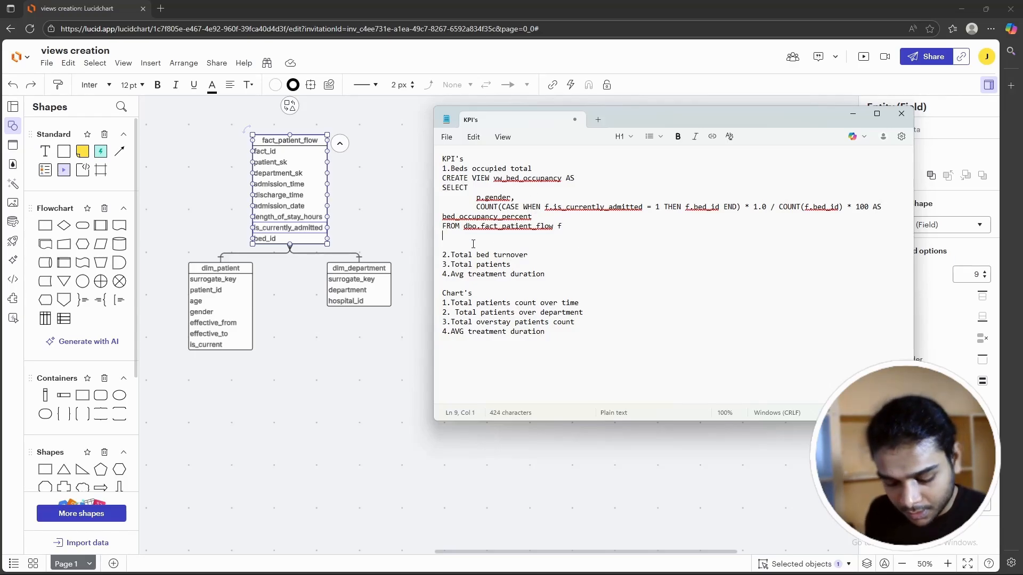
Step: Below the FROM clause of the vw_bed_occupancy view, add the partial join "JOIN dbo.dim_patient p on f.patient_sk = p."
type("jo")
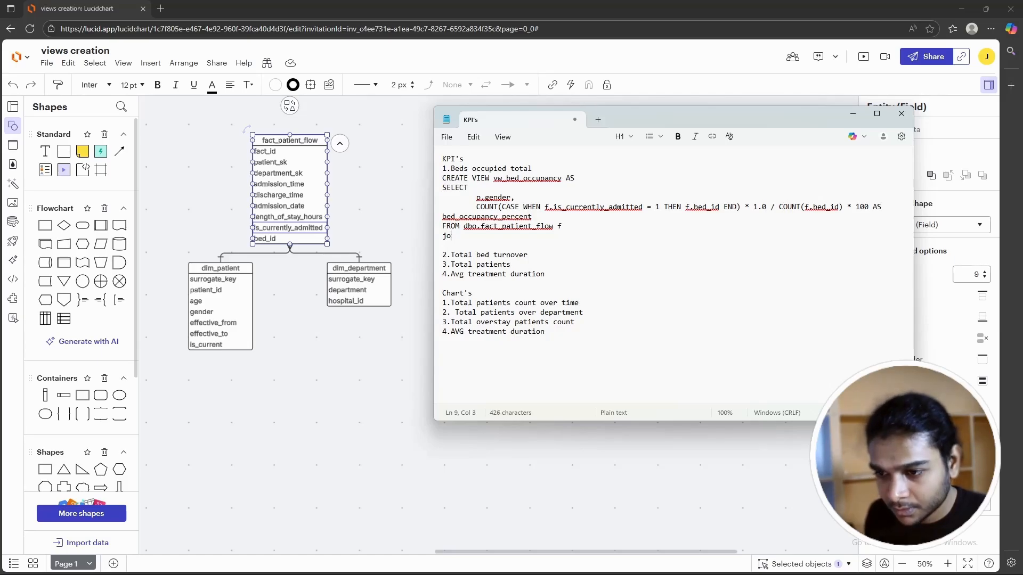
key("BackSpace")
type("JOIN")
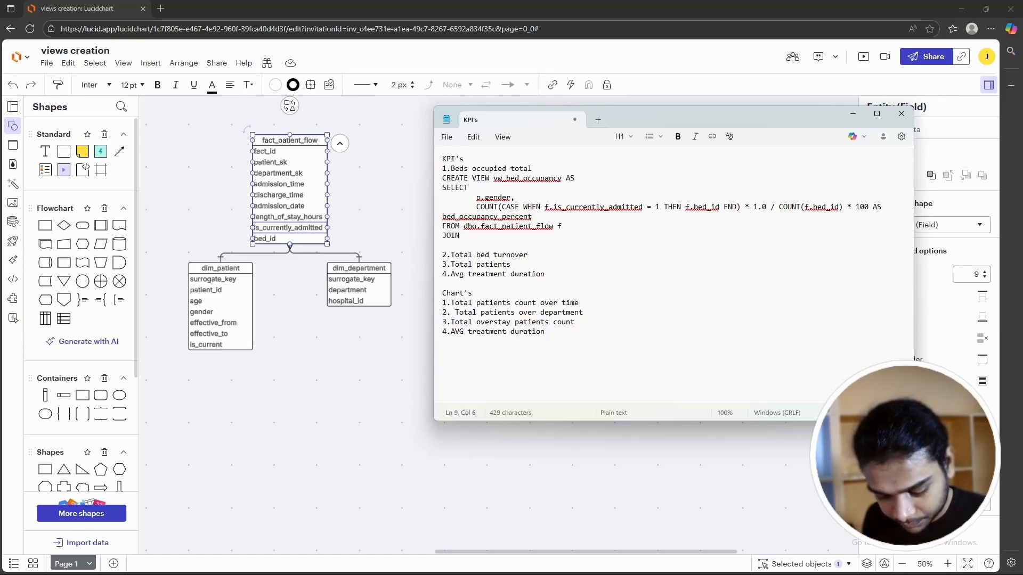
type(" dbo.dim_patient p on f.")
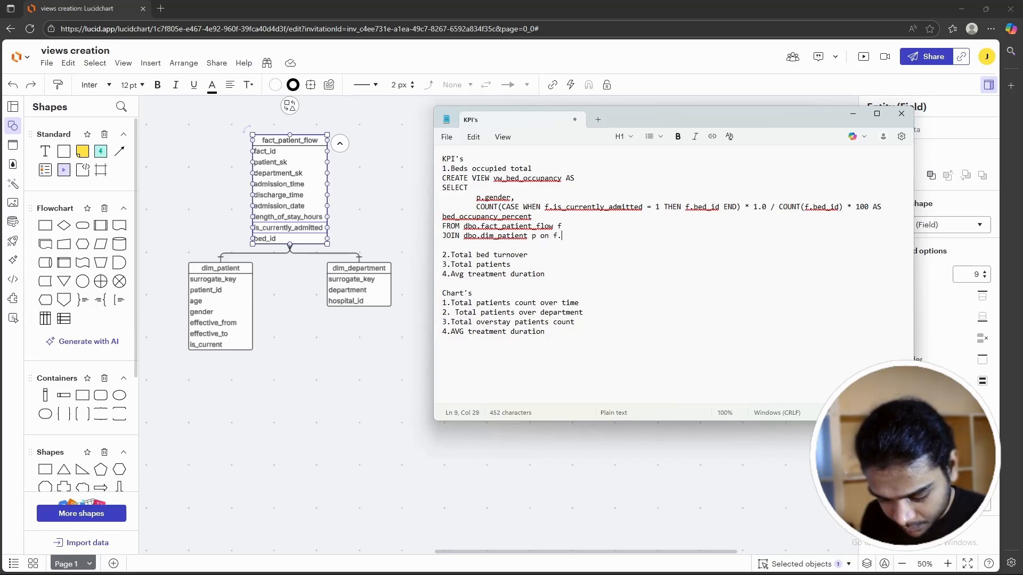
type("patient")
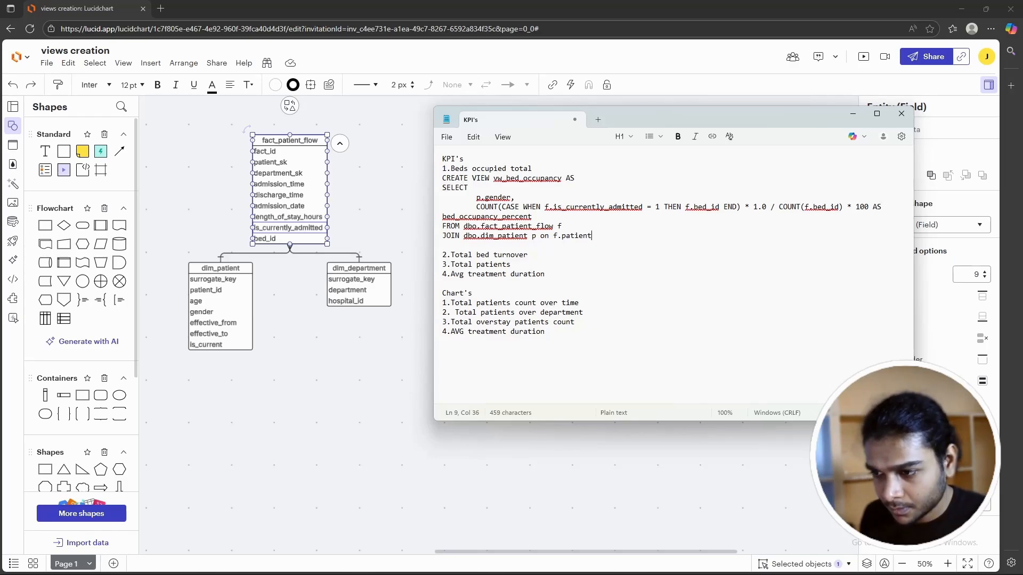
type("_sk")
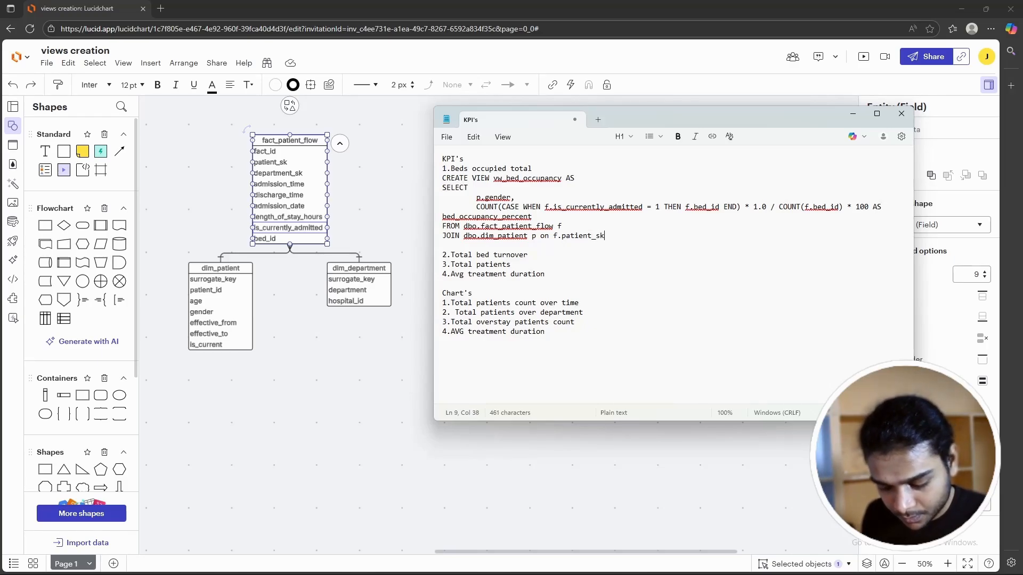
type(" = ")
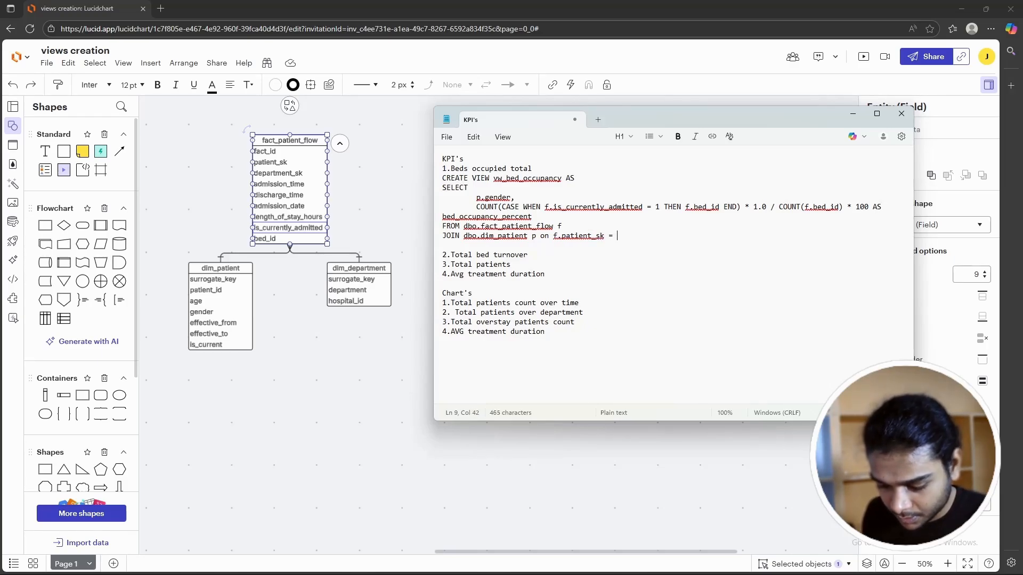
type("p.")
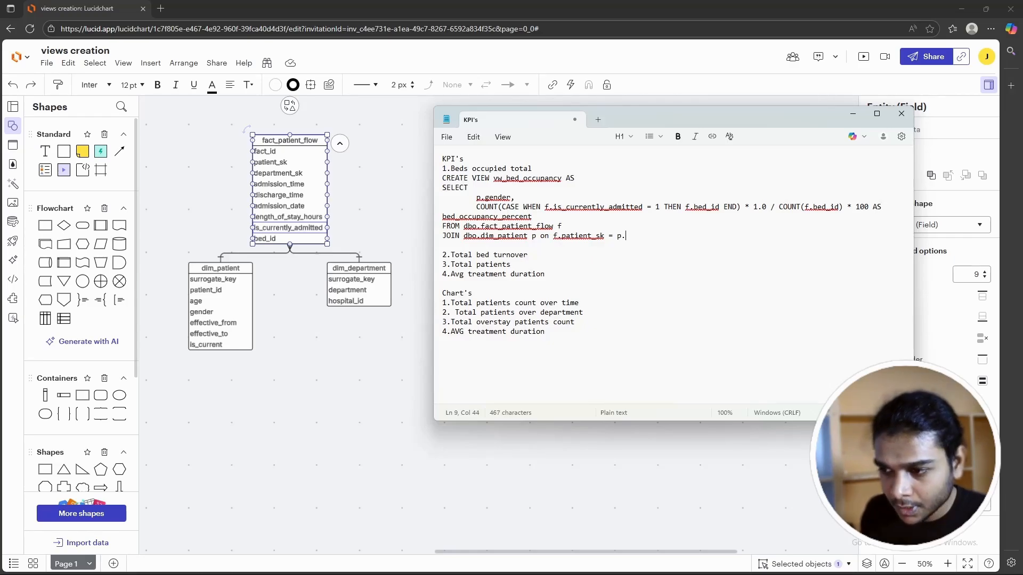
Step: Copy the surrogate_key field name from the dim_department entity in the diagram, append it after "p." in the join and start a new line
double_click(349, 279)
key("ctrl+c")
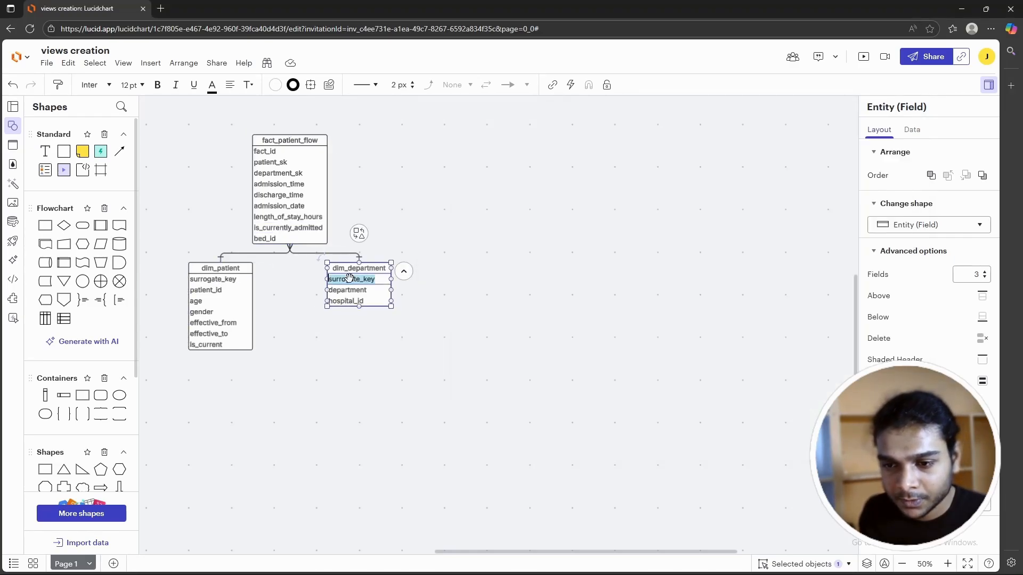
key("alt+Tab")
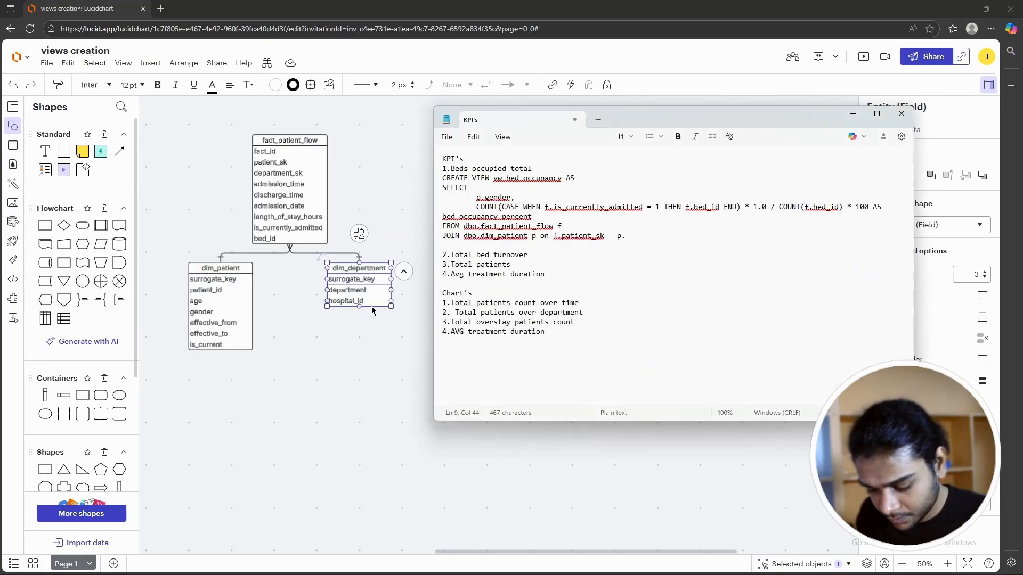
key("ctrl+v")
key("Return")
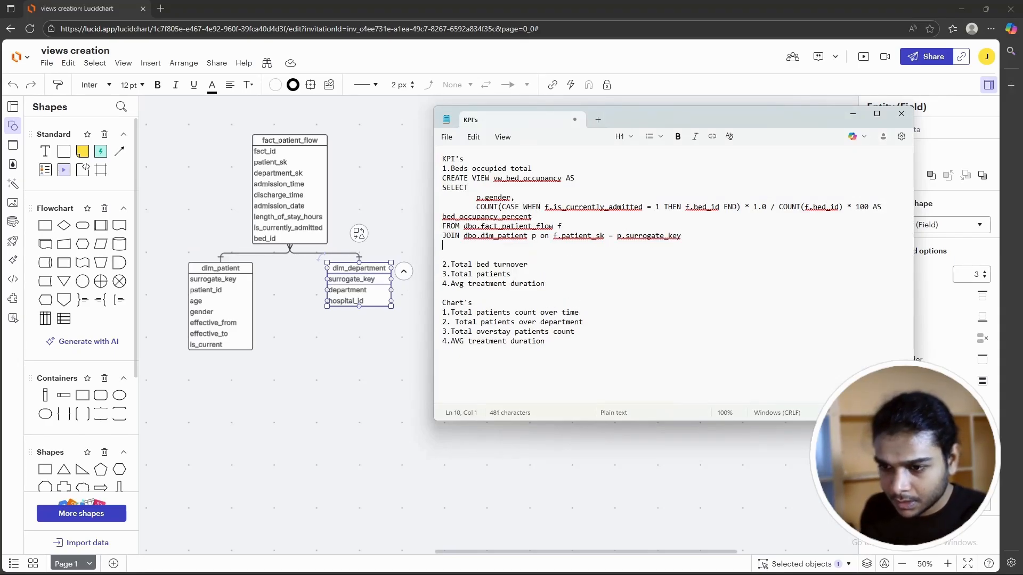
Step: Add the clause "GROUP BY p.gender;" in uppercase keywords below the JOIN line of the vw_bed_occupancy view
type("Group")
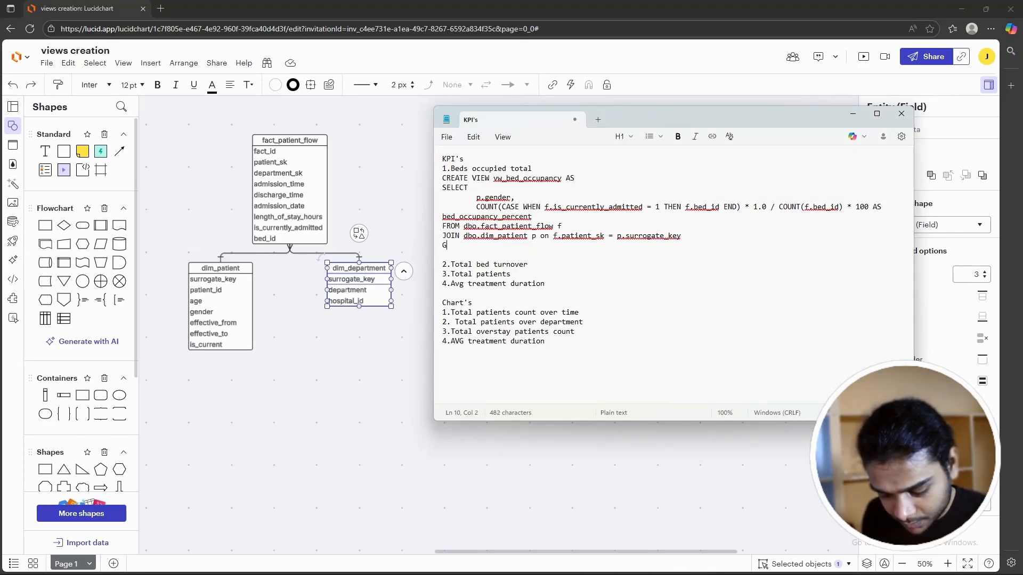
key("BackSpace")
key("BackSpace")
key("BackSpace")
key("BackSpace")
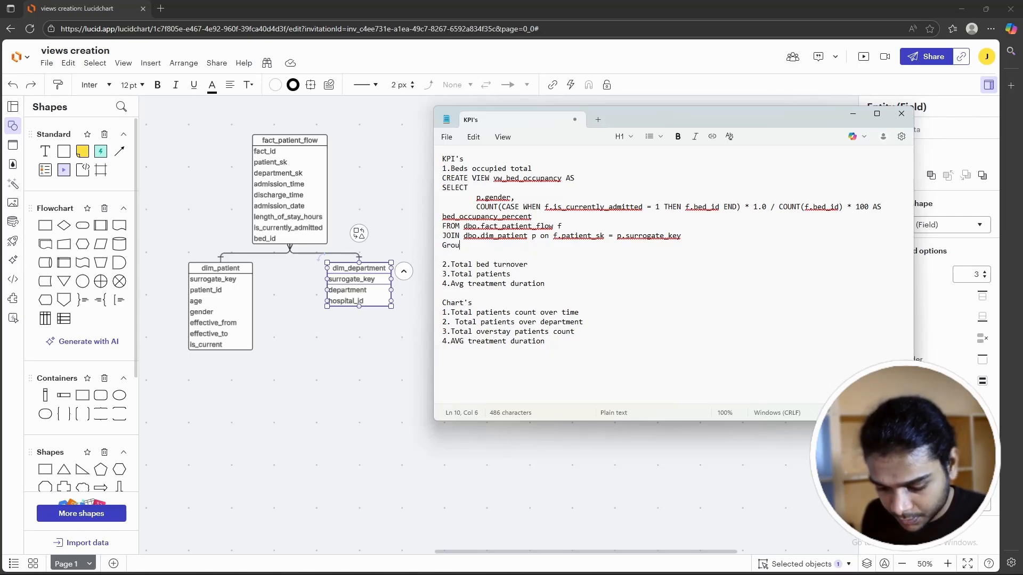
type("ROUP")
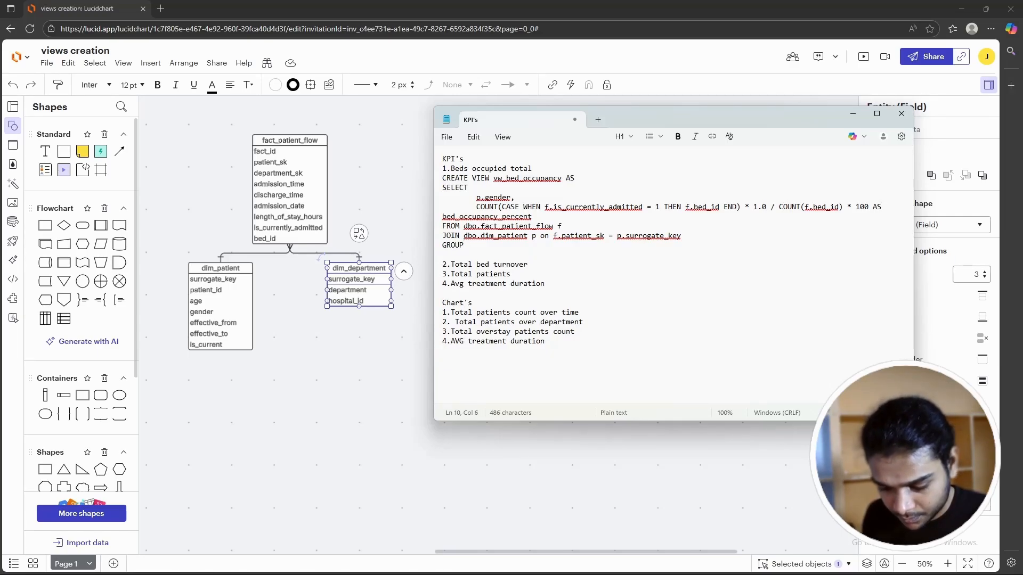
type(" BY  ")
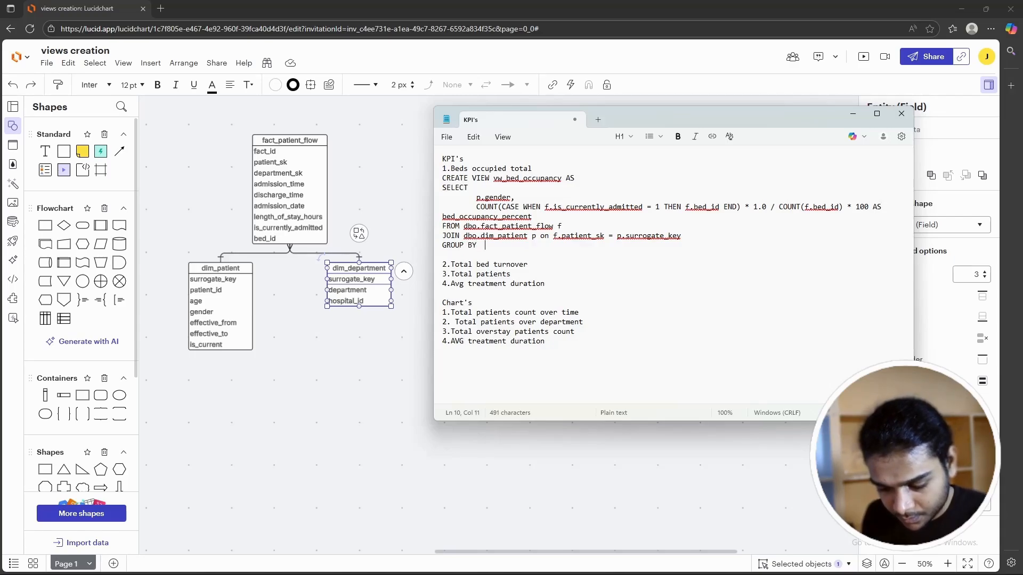
type("p.gender;")
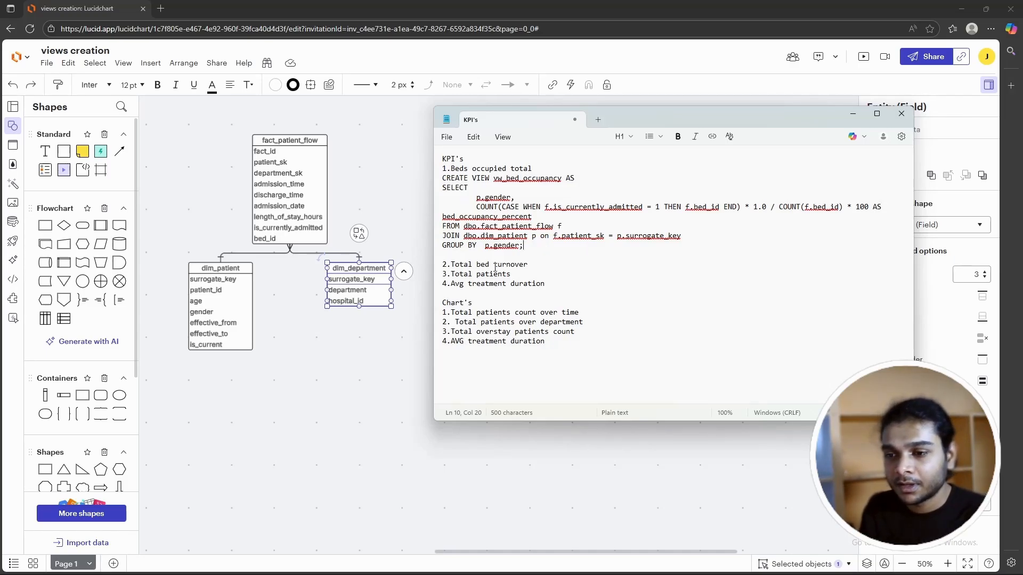
Step: Insert two empty lines between the "2.Total bed turnover" and "3.Total patients" KPI entries
left_click(544, 261)
key("Return")
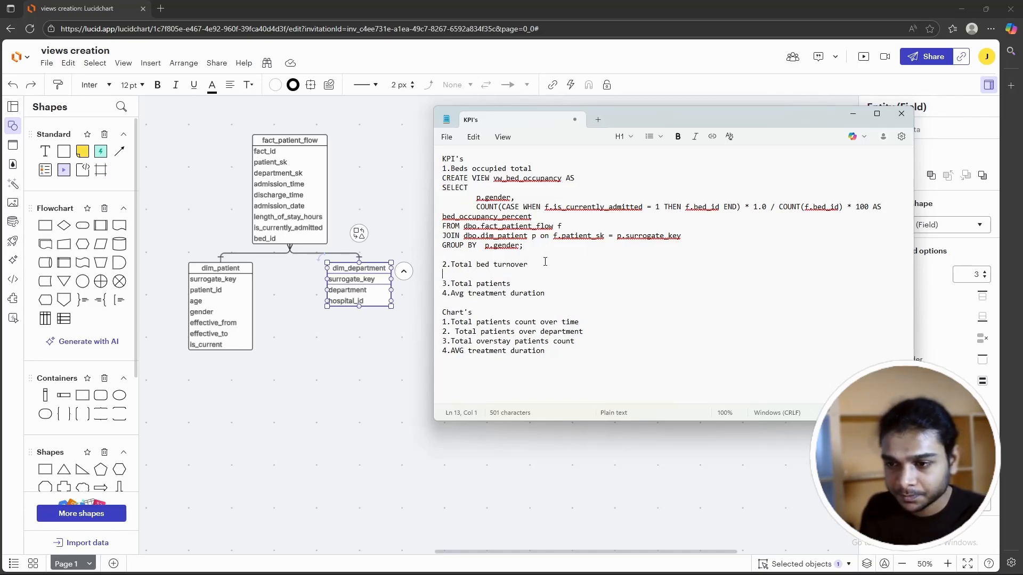
key("Return")
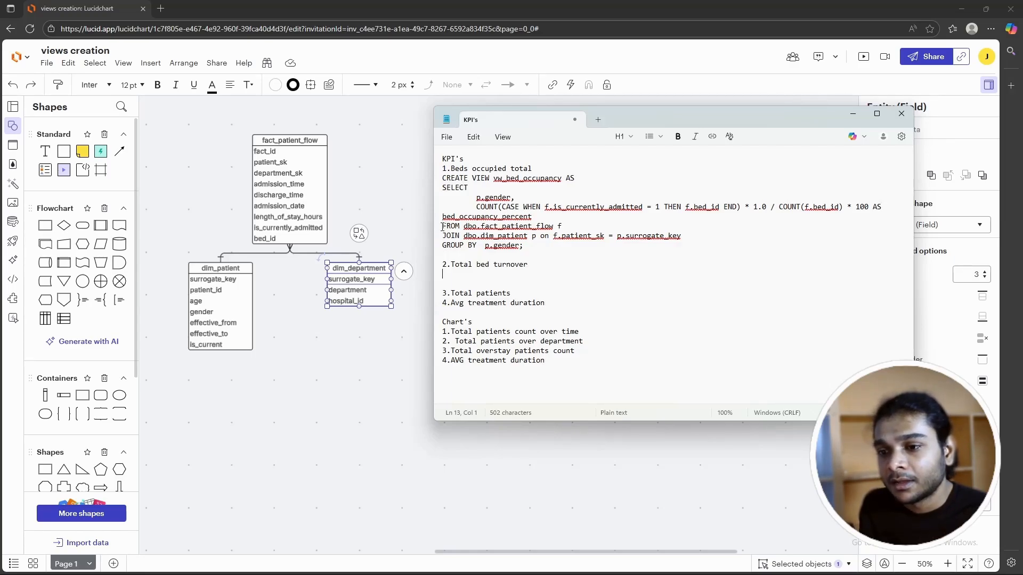
Step: Review the FROM, JOIN and GROUP BY clauses of the vw_bed_occupancy view, highlighting the tables, join keys and grouping column
left_click_drag(562, 226, 442, 228)
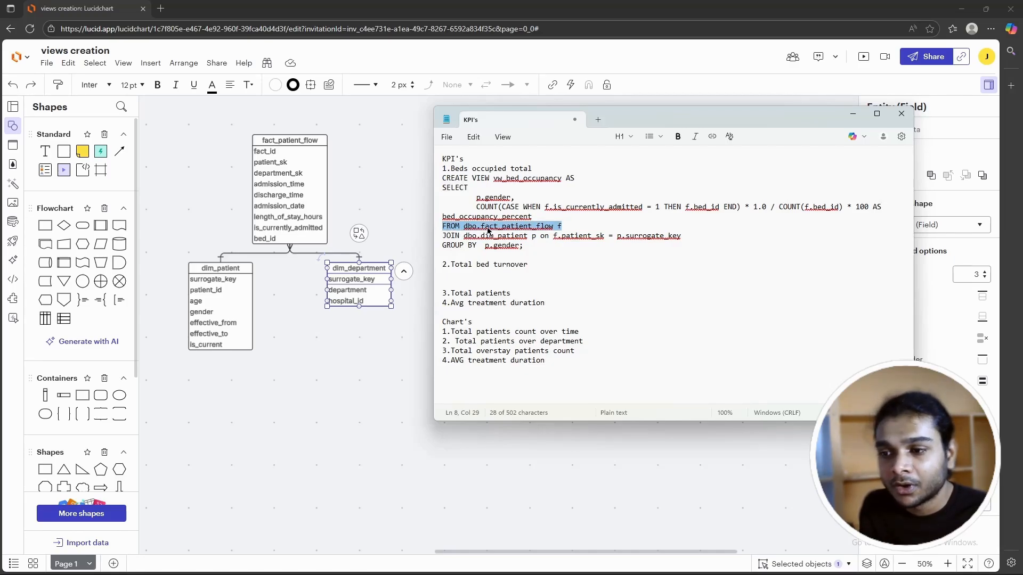
double_click(443, 236)
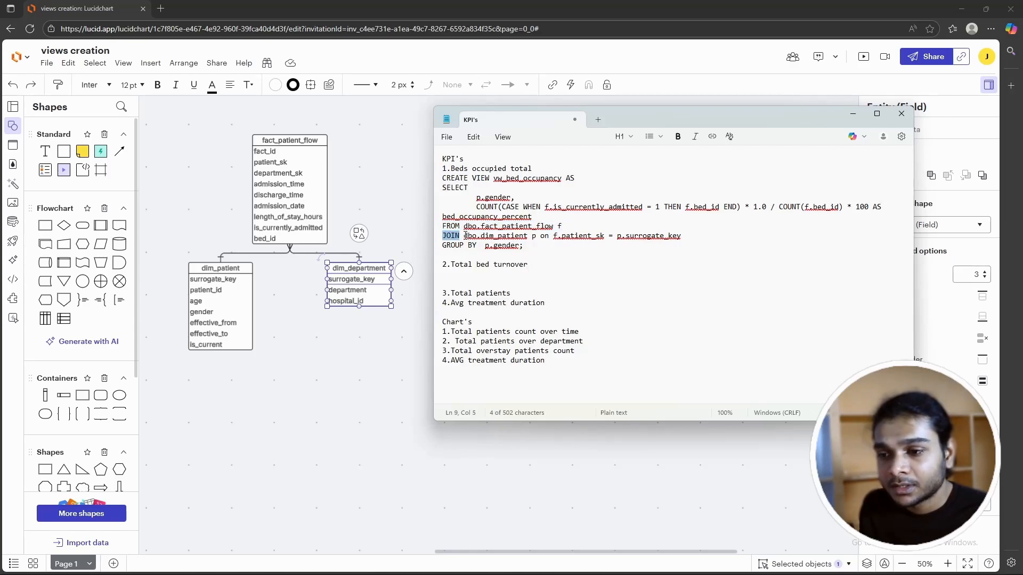
left_click_drag(465, 236, 527, 236)
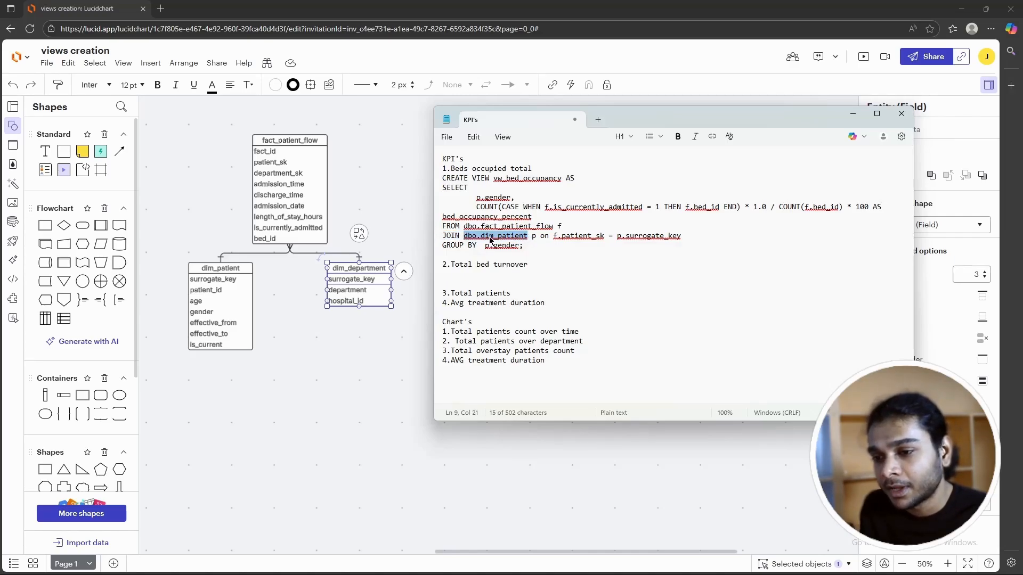
left_click(471, 237)
left_click_drag(464, 236, 536, 238)
left_click(539, 237)
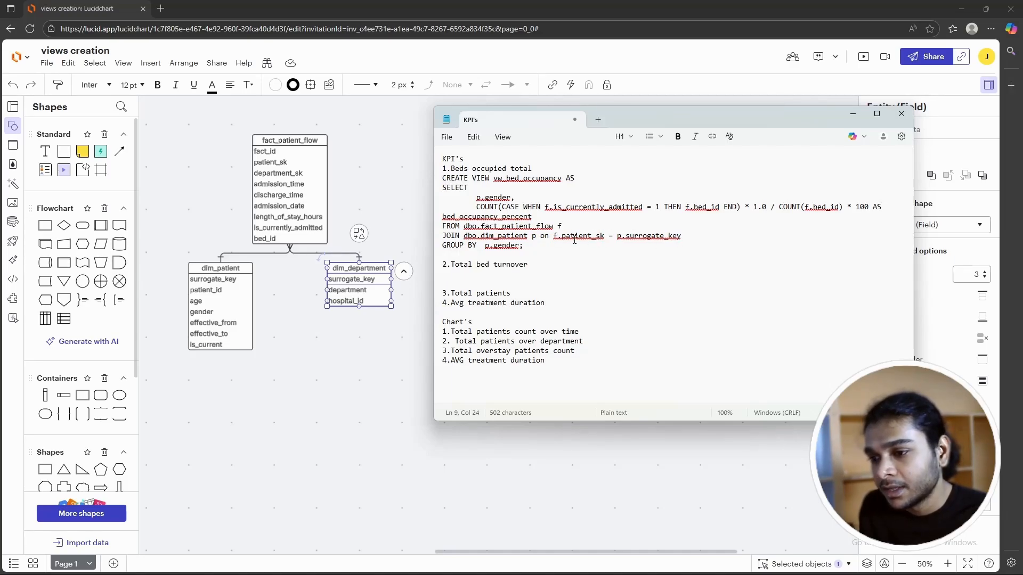
left_click_drag(561, 237, 673, 238)
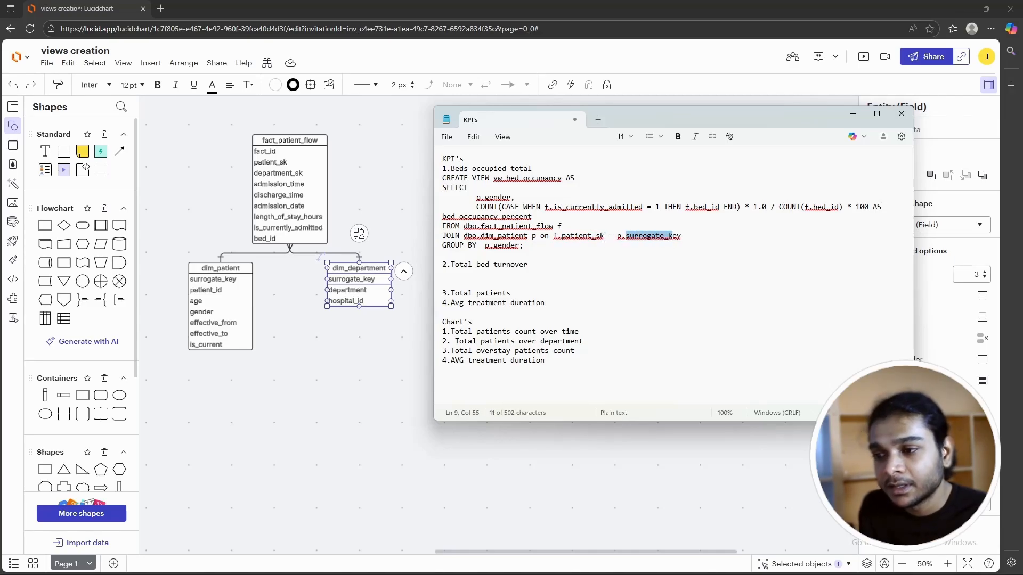
left_click_drag(561, 237, 604, 239)
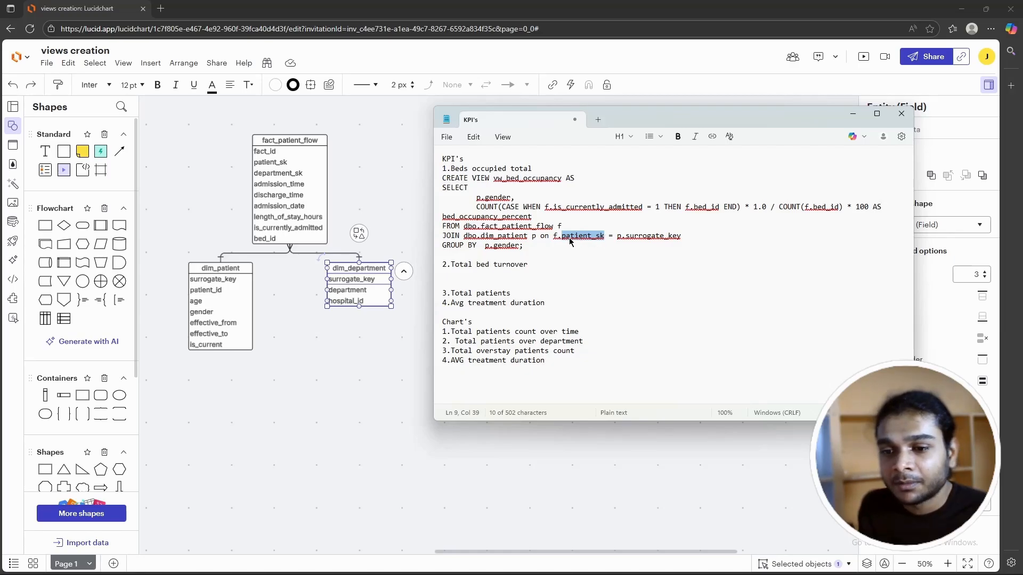
key("Down")
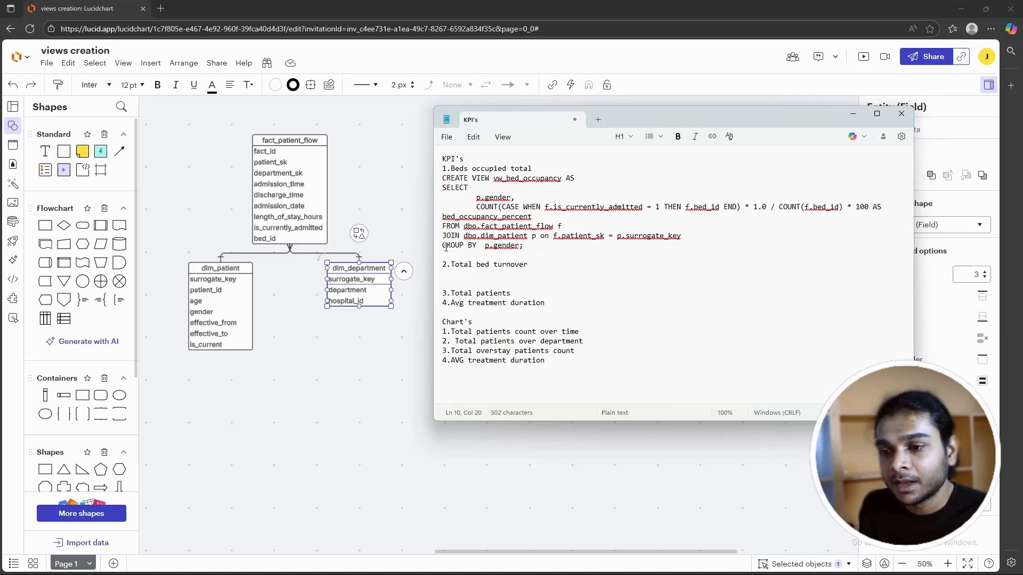
left_click_drag(486, 245, 519, 246)
Step: Add the line "CREATE VIEW vw_bed_turnover_rate AS" directly below "2.Total bed turnover" and start a new line
left_click(486, 273)
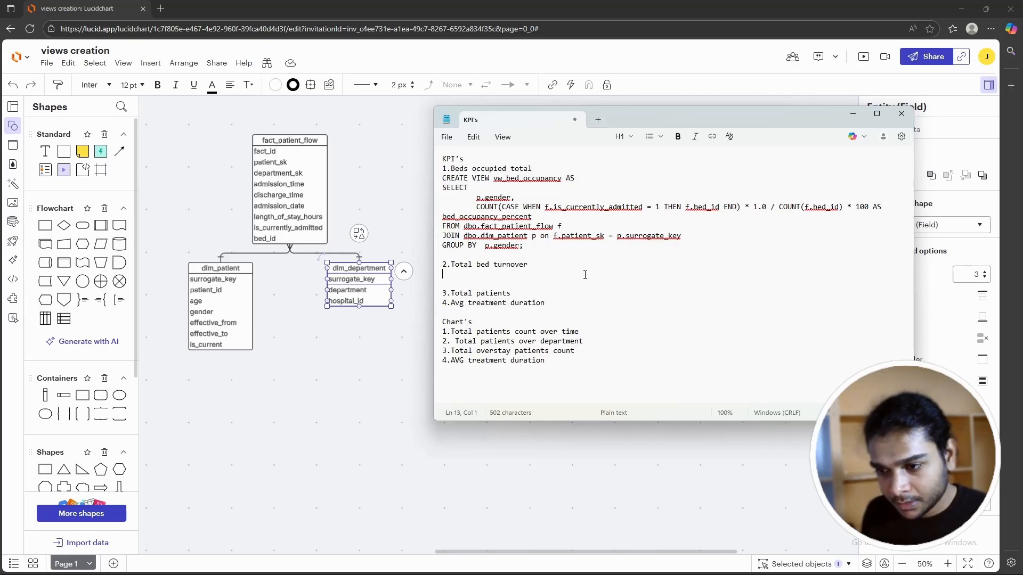
type("CRE")
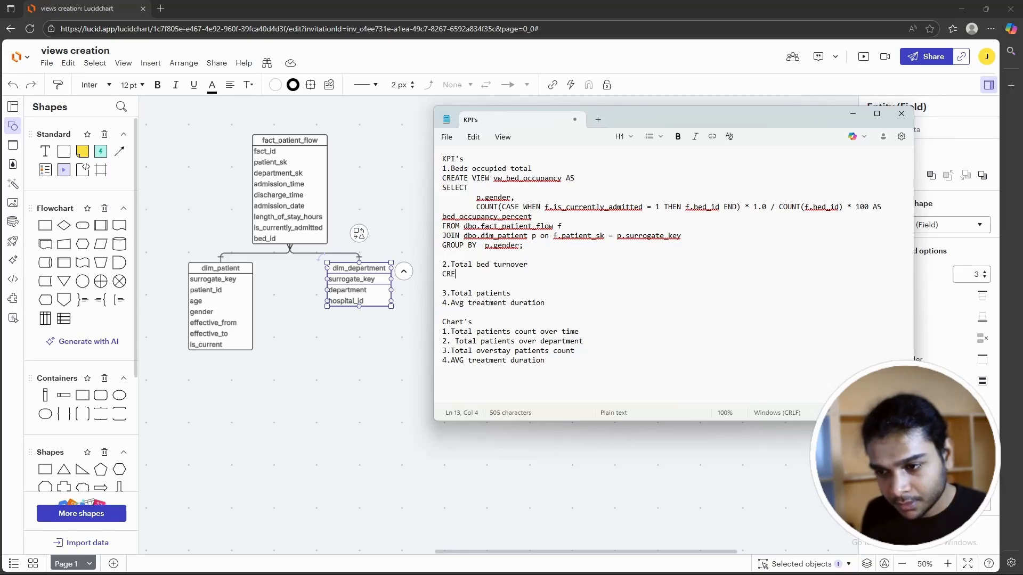
type("ATE ")
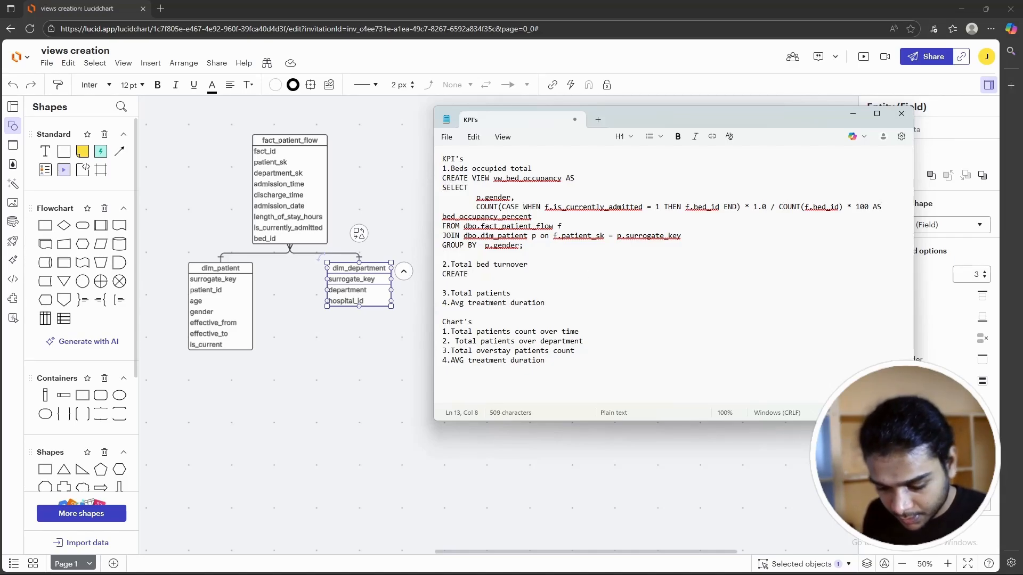
type("VIEW")
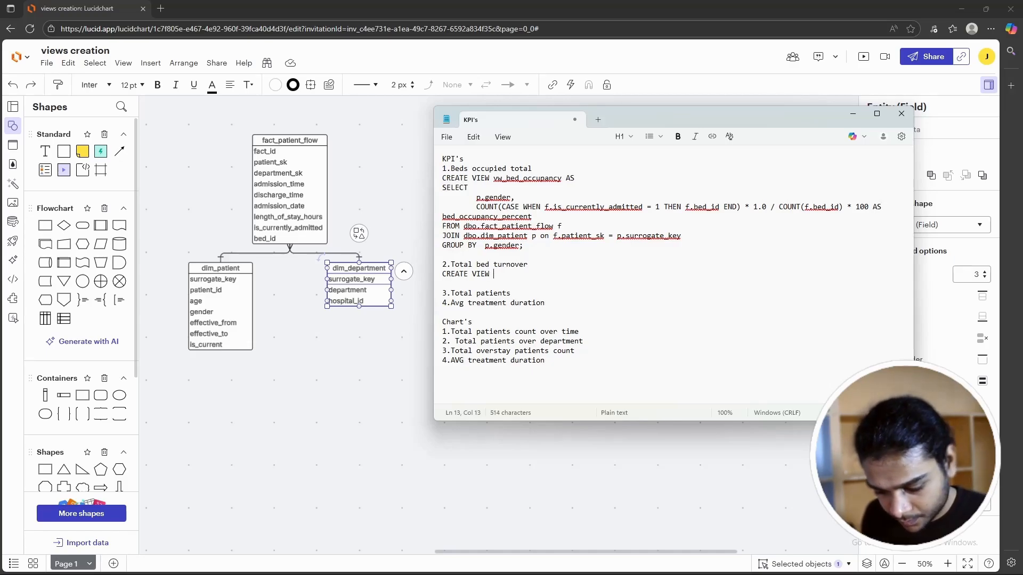
type(" vw_")
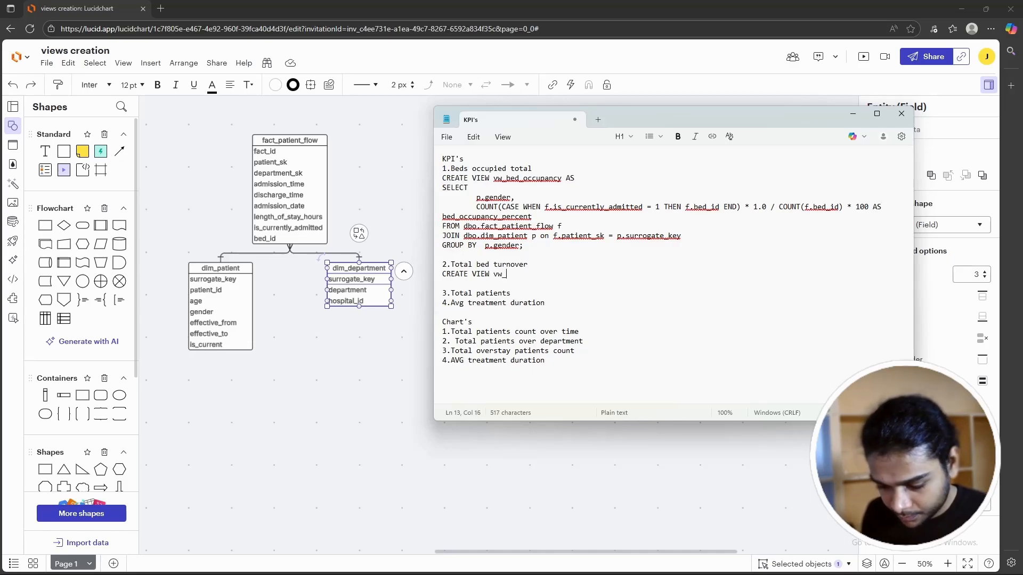
type("bed_tu")
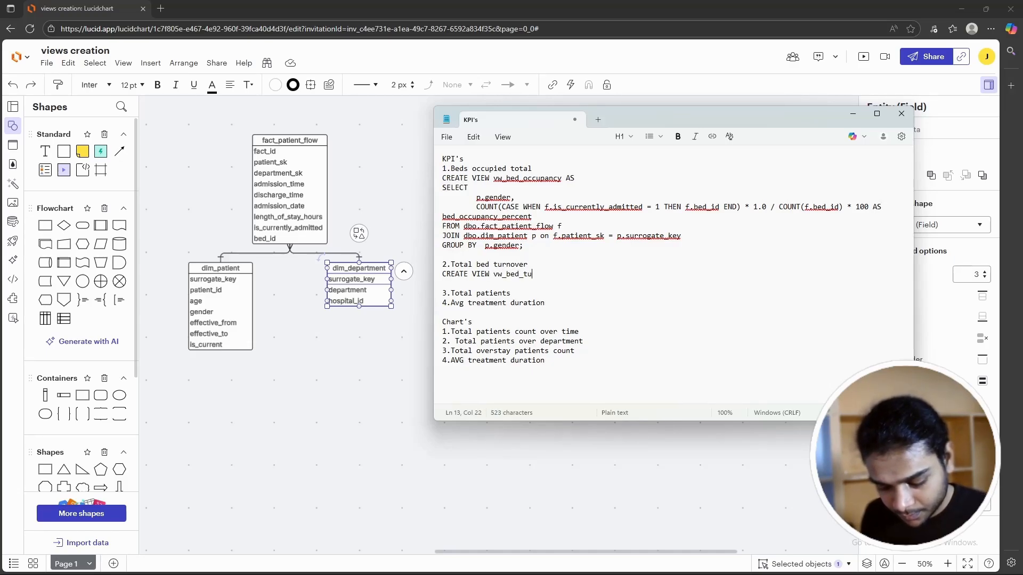
type("rnover_rate AS")
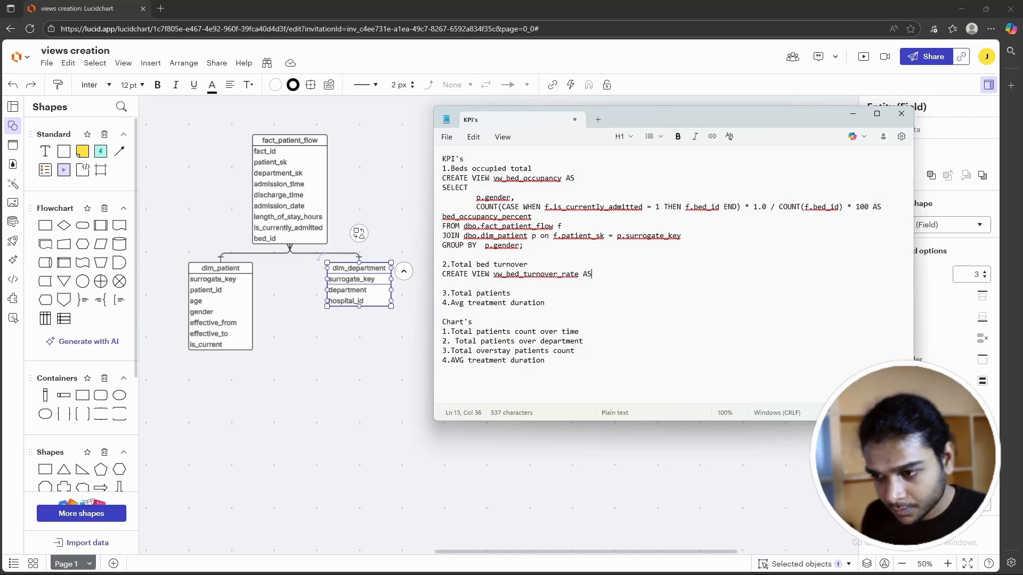
key("Return")
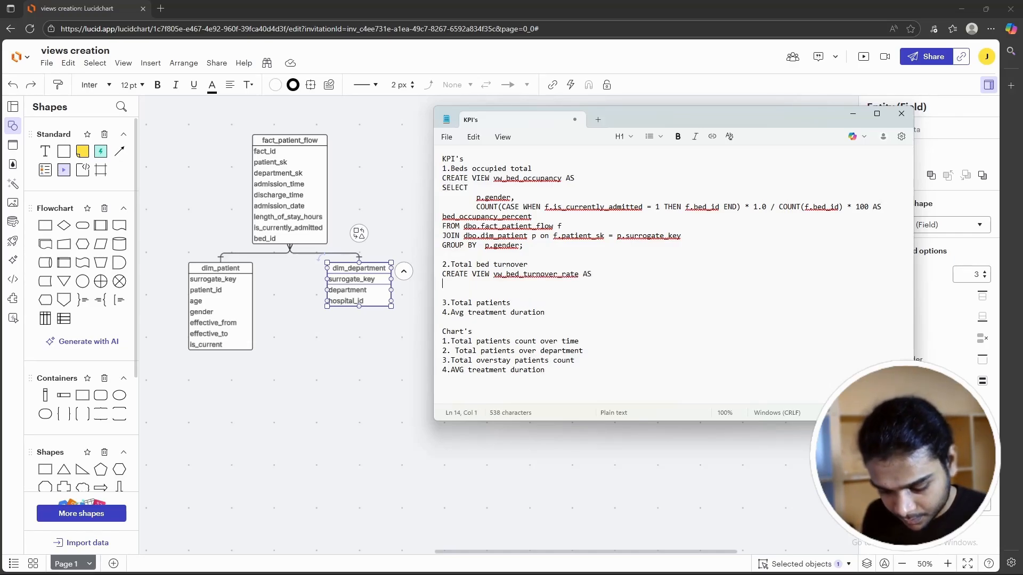
Step: Start the vw_bed_turnover_rate query with SELECT and an indented "p.gender," line below it
type("SELECT")
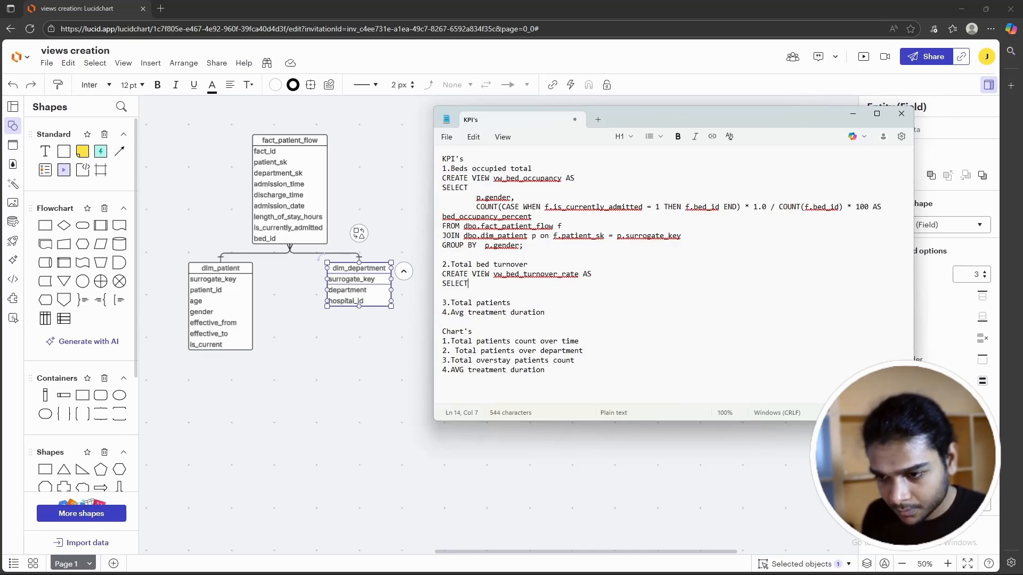
key("Return")
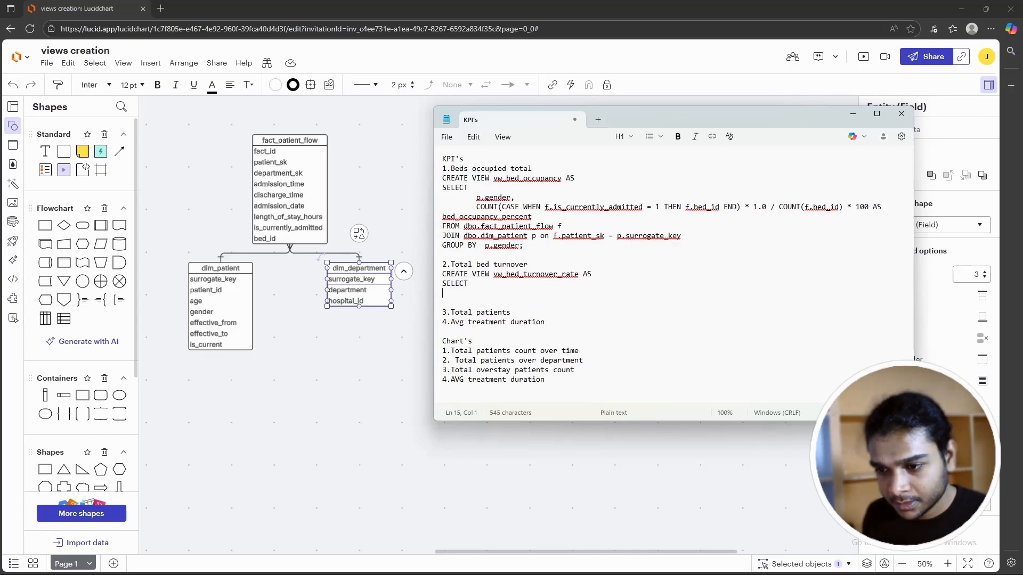
type("1")
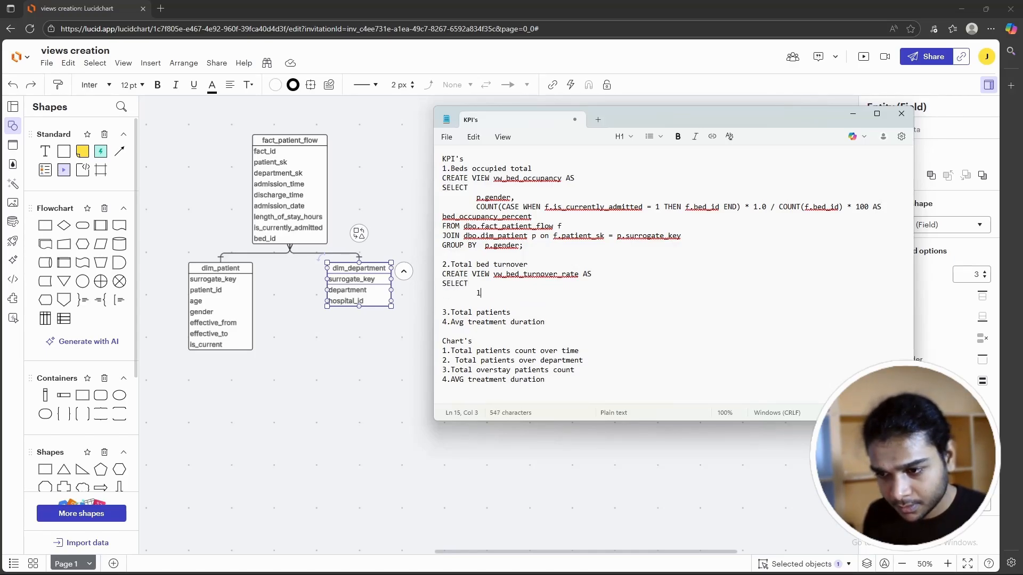
key("BackSpace")
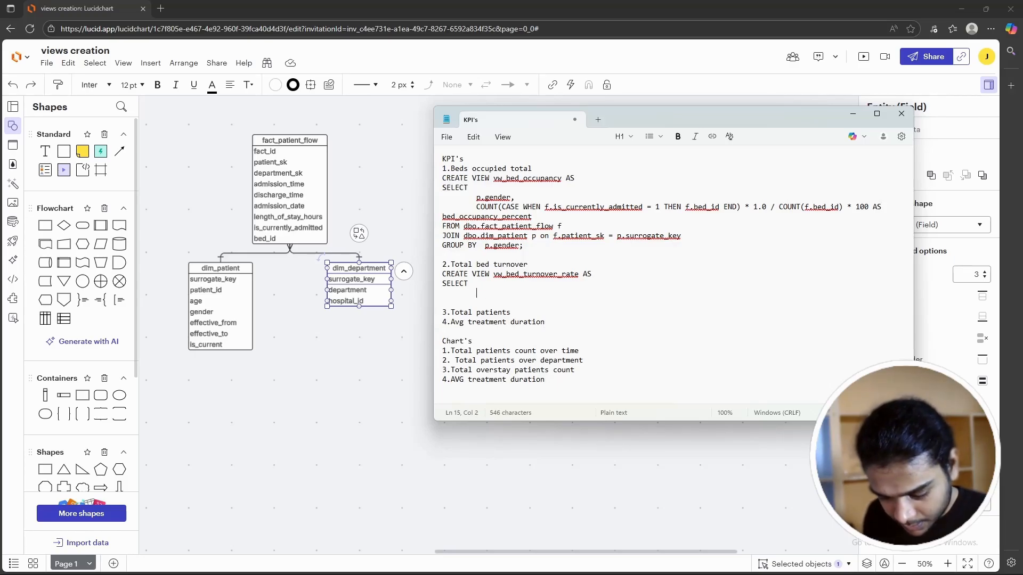
type("p.gender,")
key("Return")
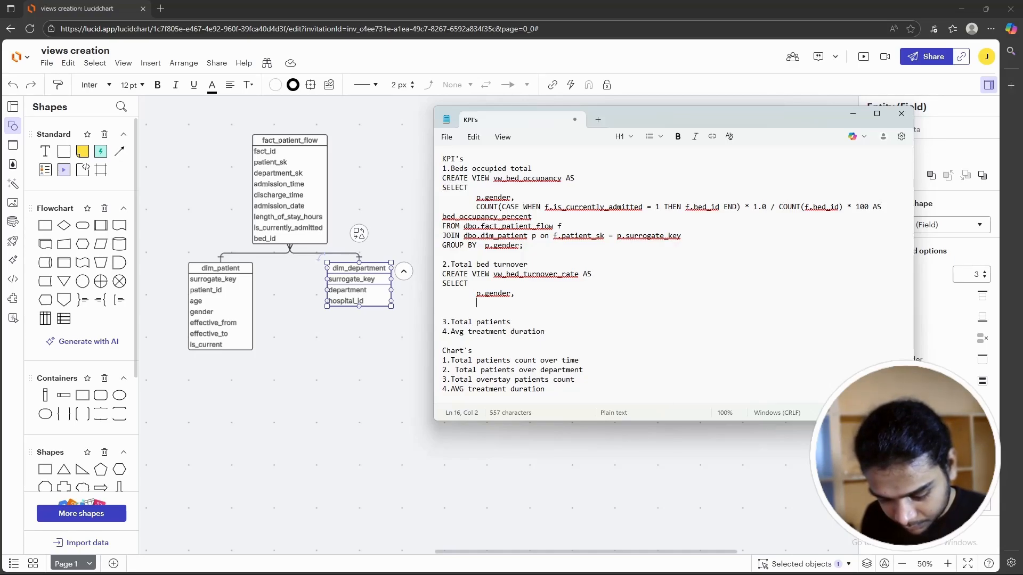
Step: Add "COUNT(DISTINCT f.fact_id)" as the second column of the vw_bed_turnover_rate view, indented below p.gender
type("COUNT")
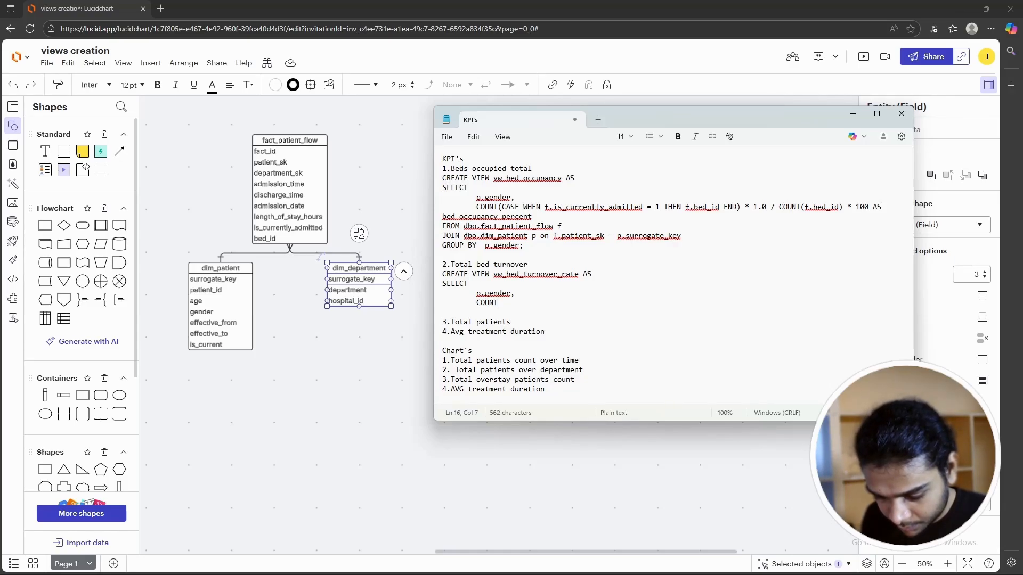
type("(")
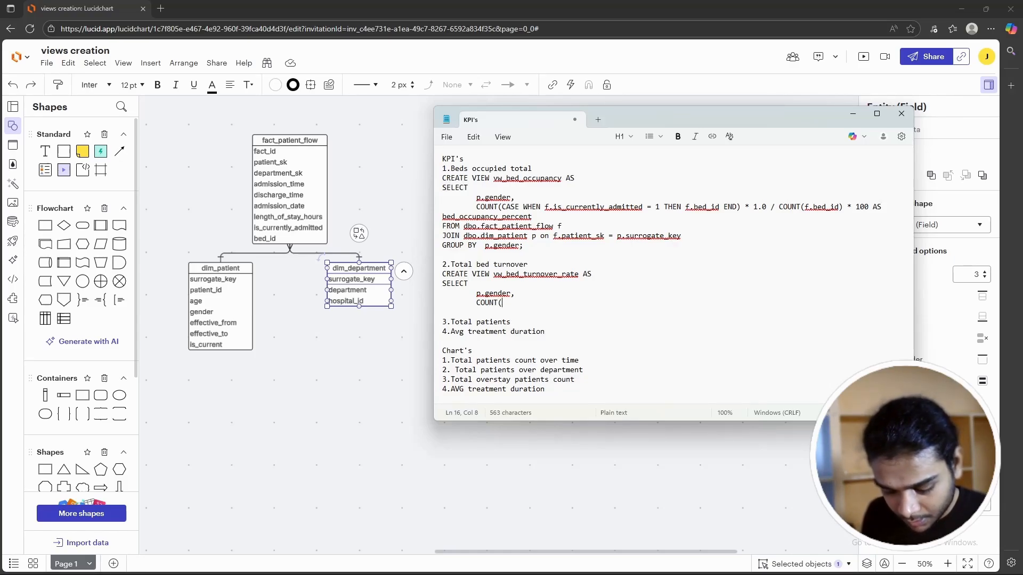
type("DISTICN")
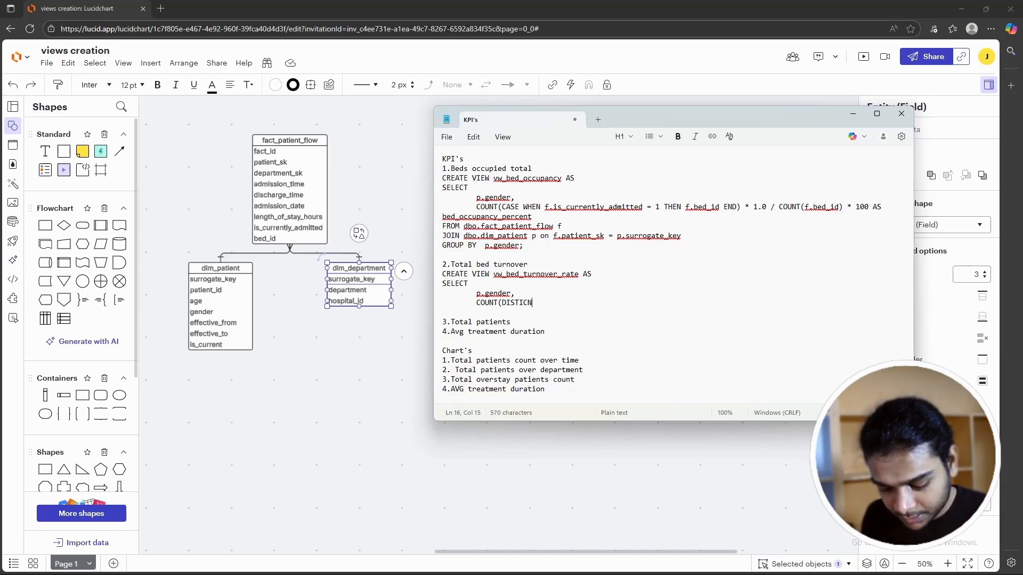
key("BackSpace")
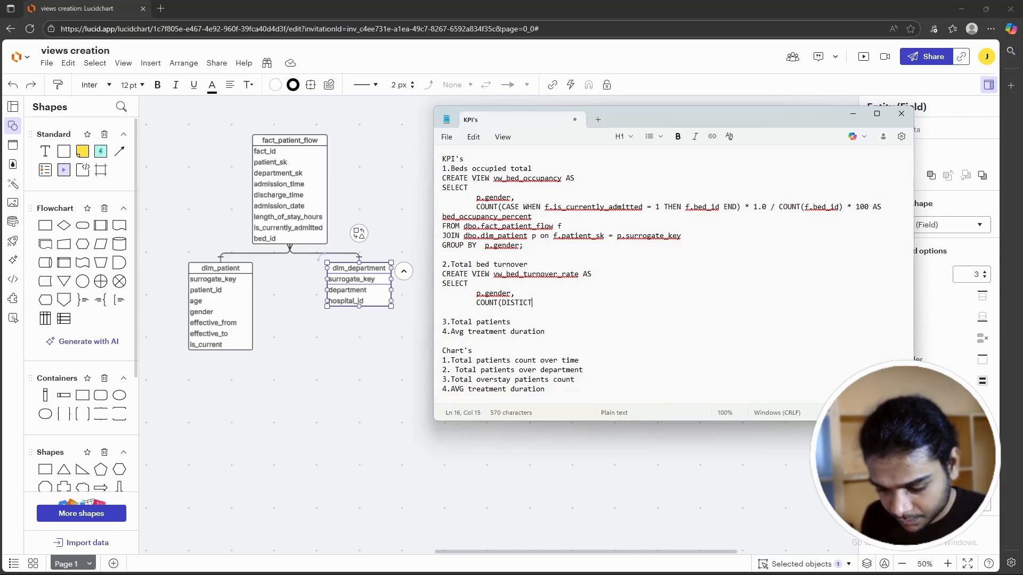
key("BackSpace")
key("BackSpace")
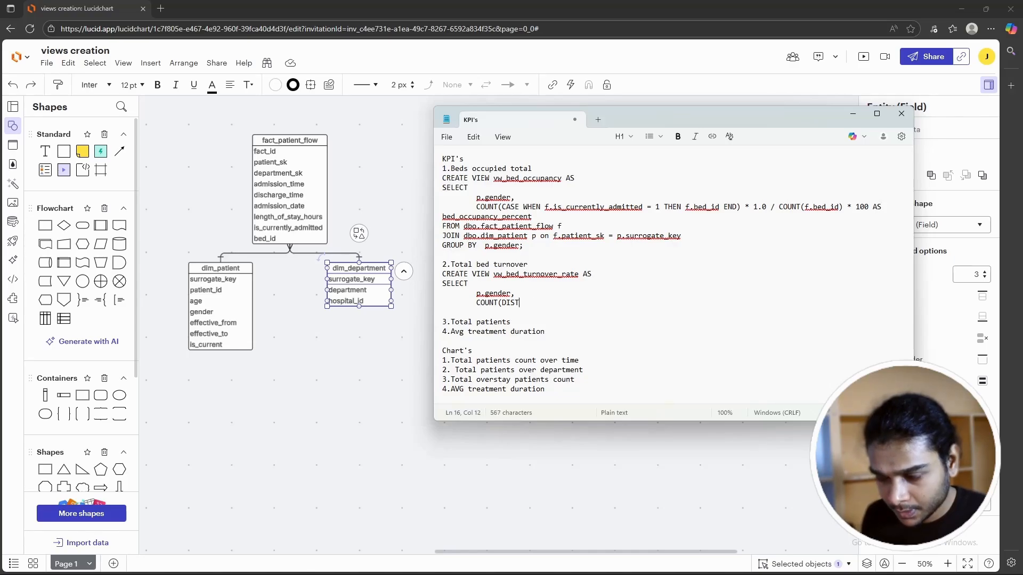
type("INCT")
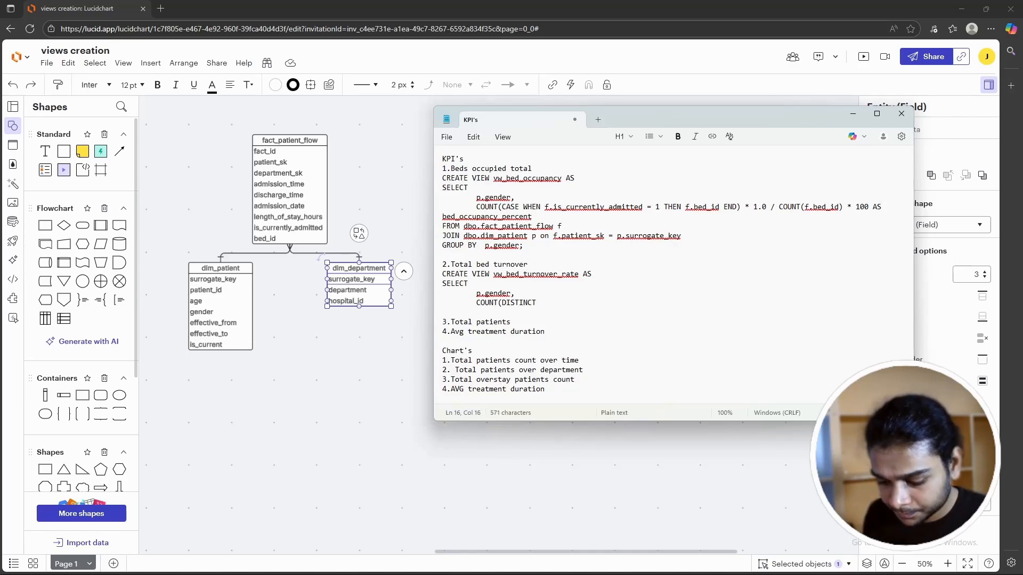
type(" f.fact")
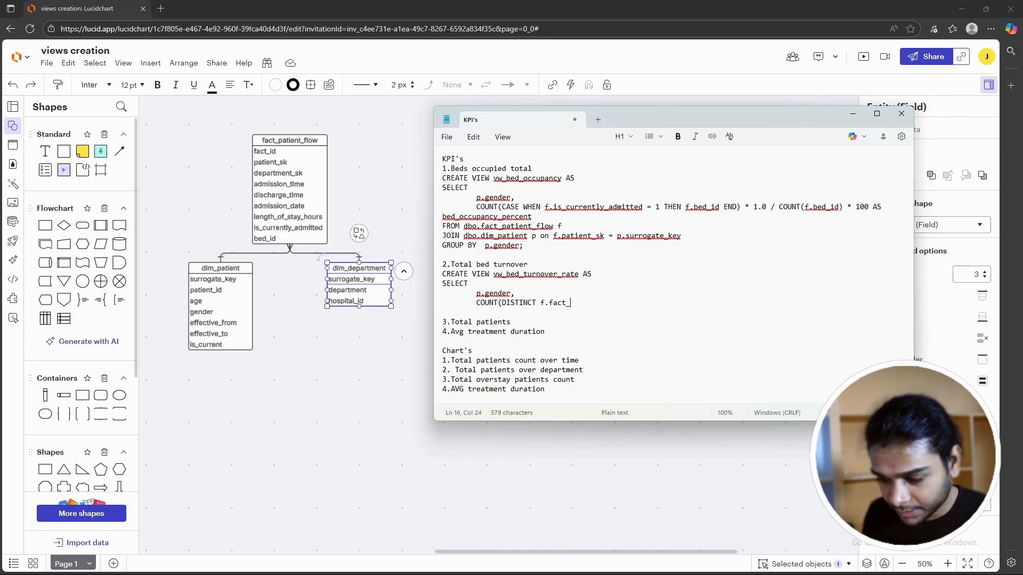
type("_id")
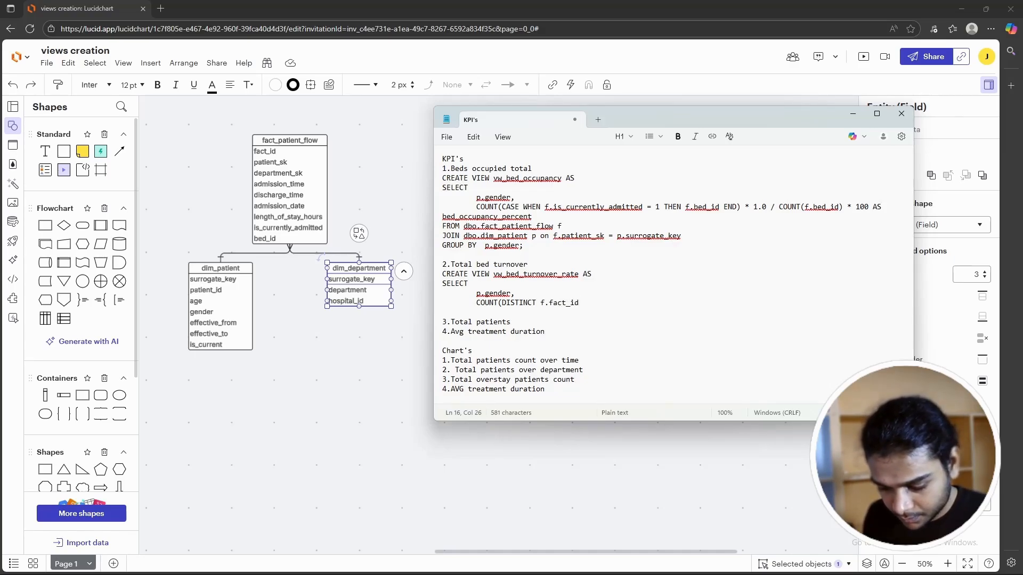
type(")")
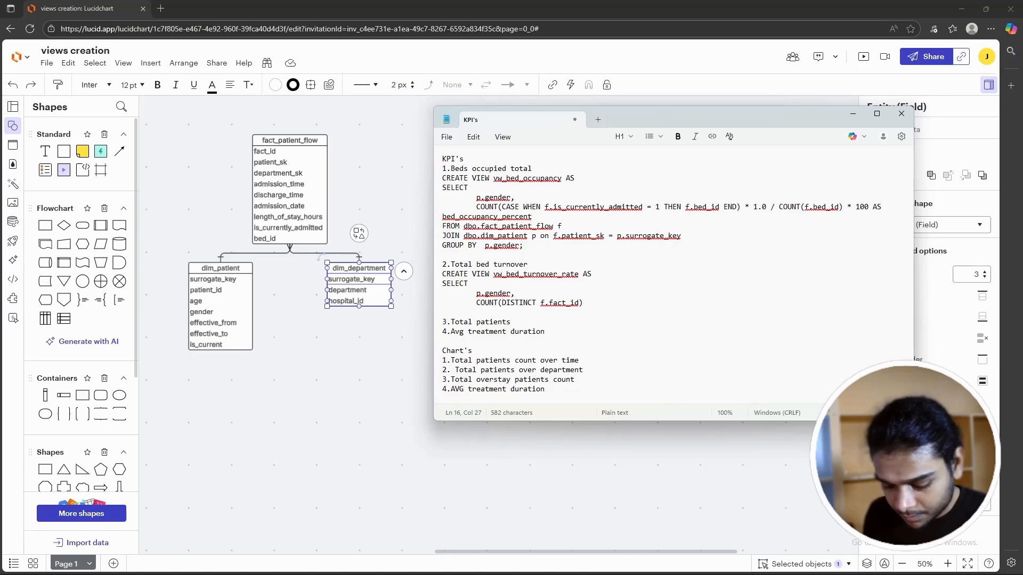
Step: Extend the fact_id count with "*1.0/COUNT(DISTINCT f.bed_id)" to divide it by the distinct beds
type("*1.0/COUNT")
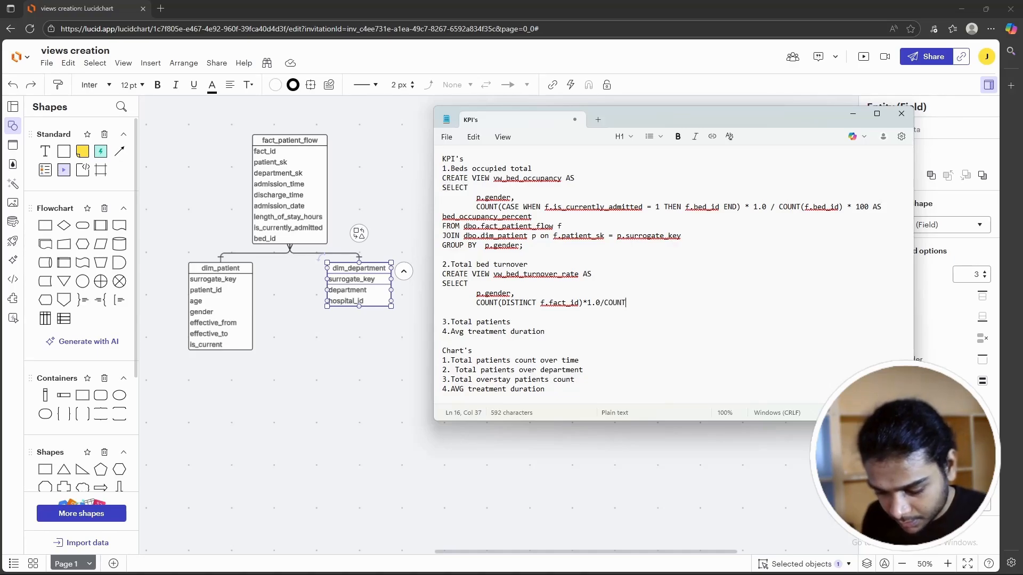
type("(DISTINC")
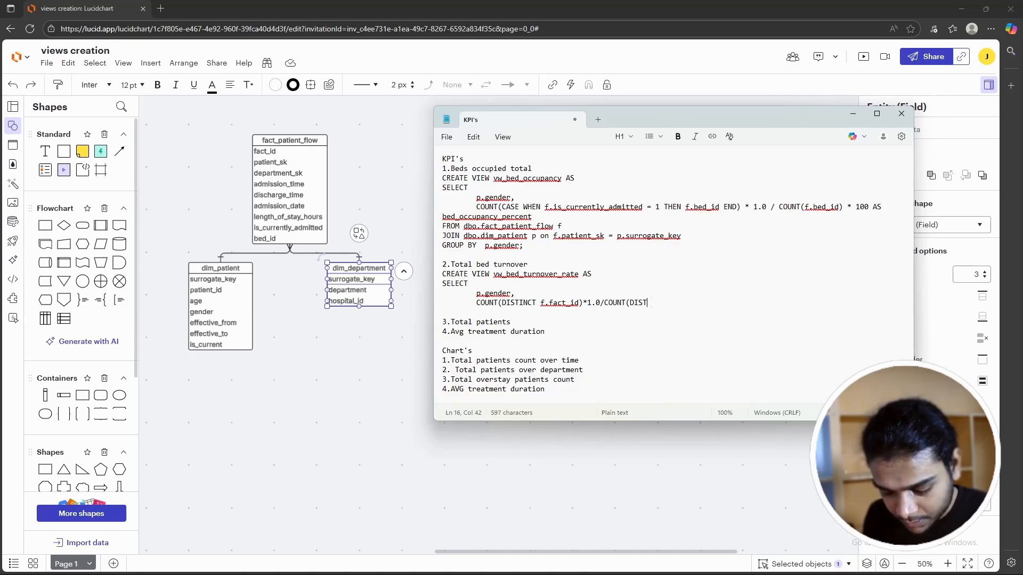
type("T")
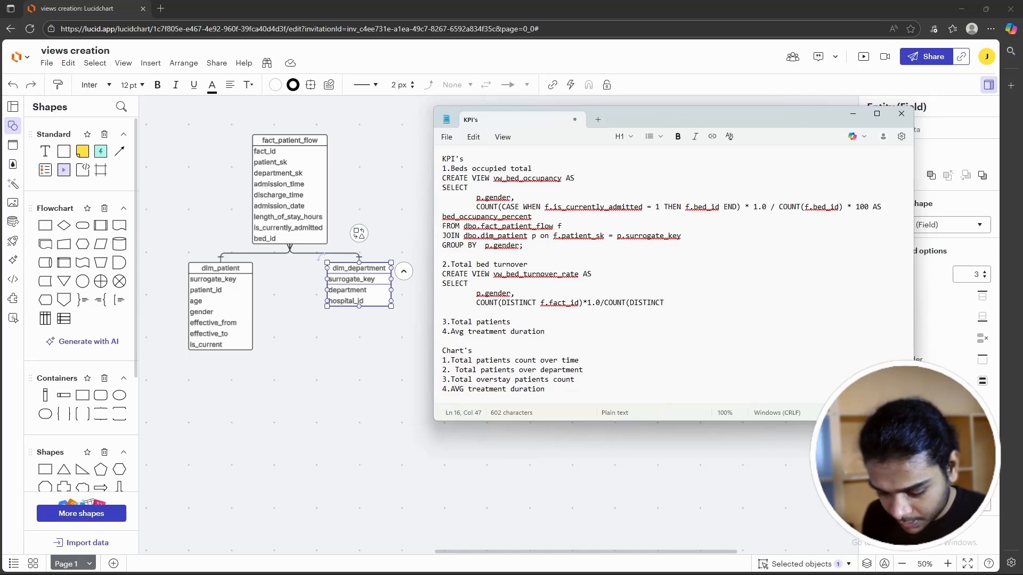
type(" f.bed")
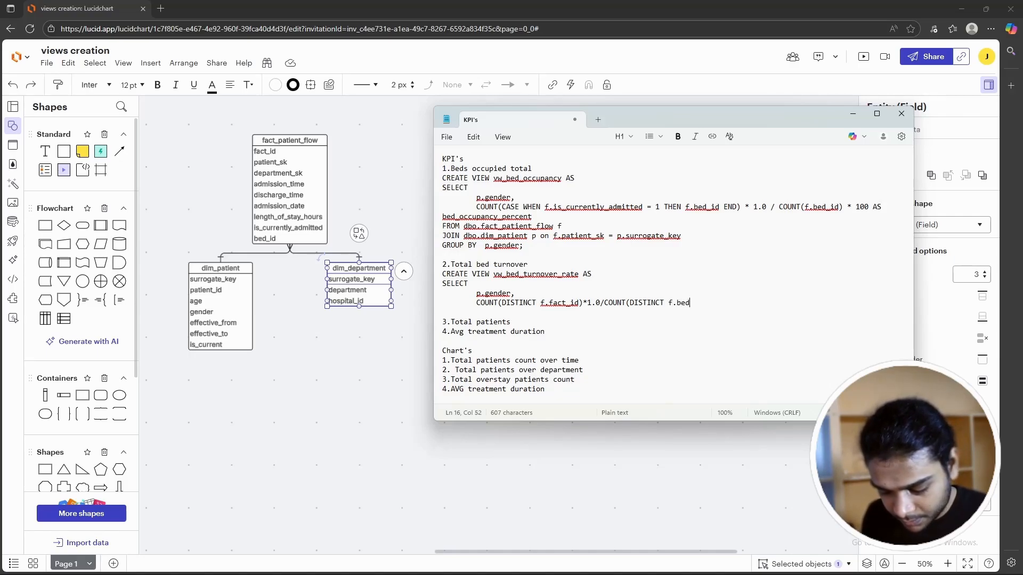
type("_id")
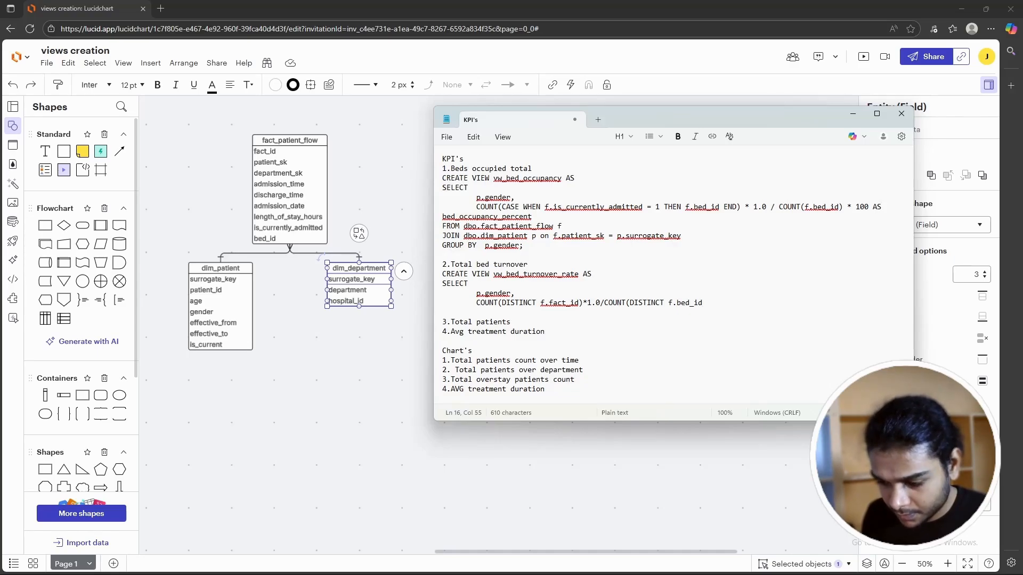
type(")")
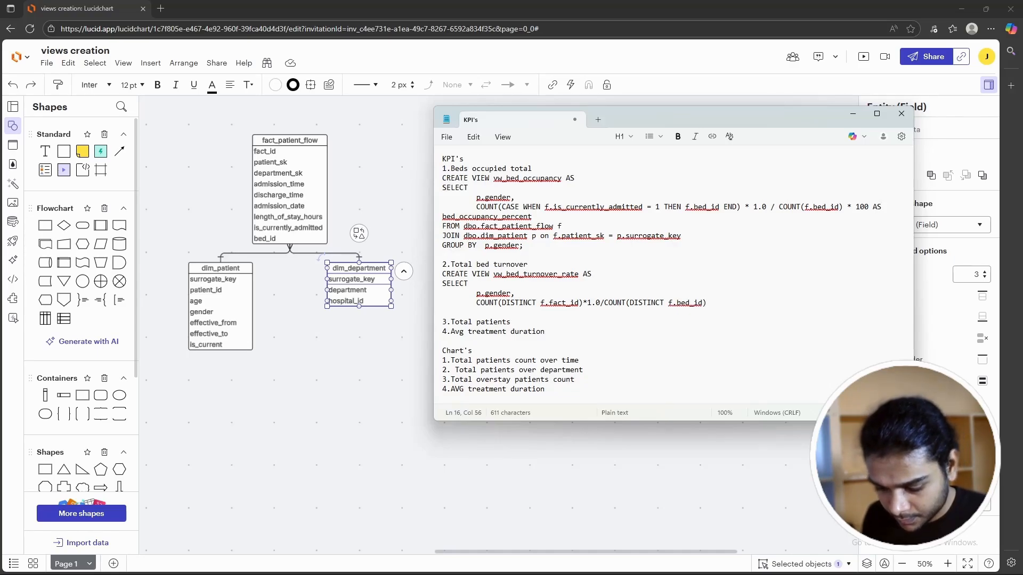
Step: Alias the turnover calculation with "AS bed_turnover_rate" and start a new line
type(" AS")
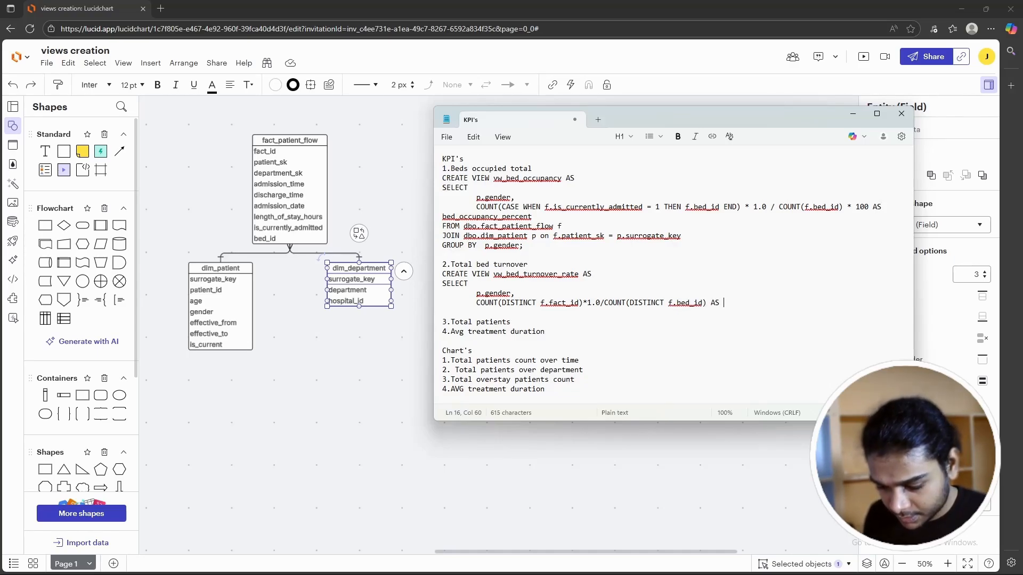
type(" bed_")
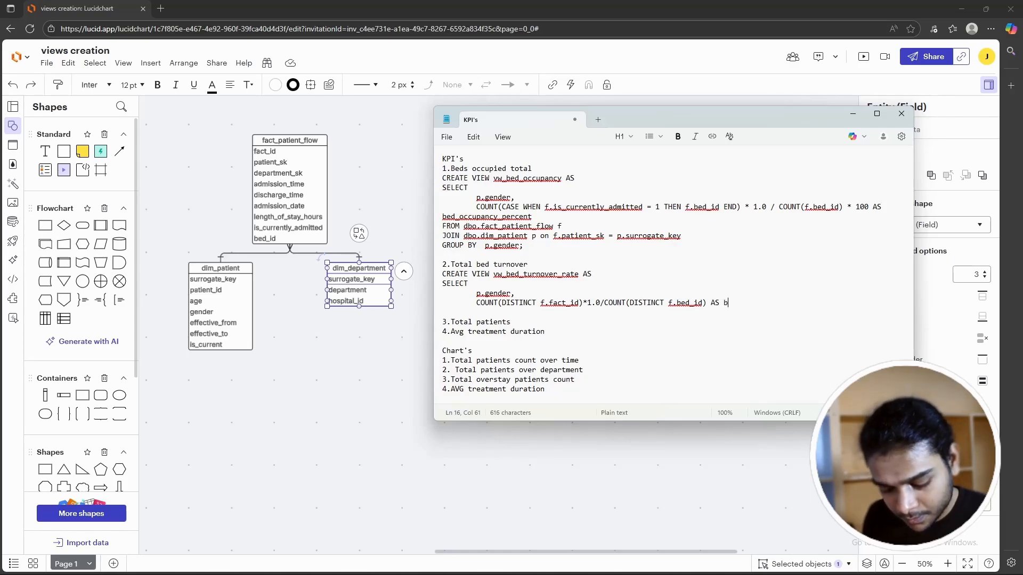
type("tu")
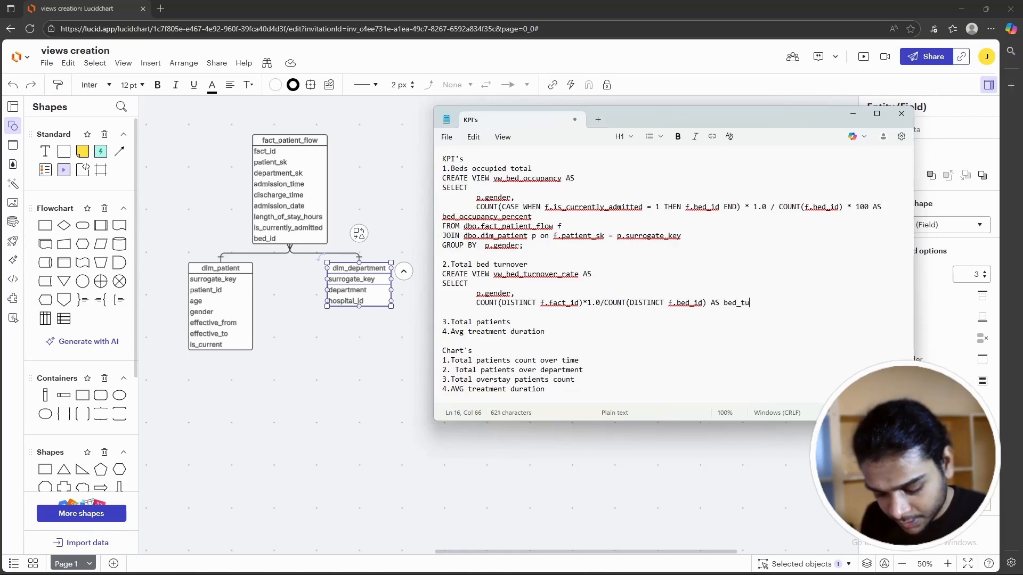
type("rnover_rate")
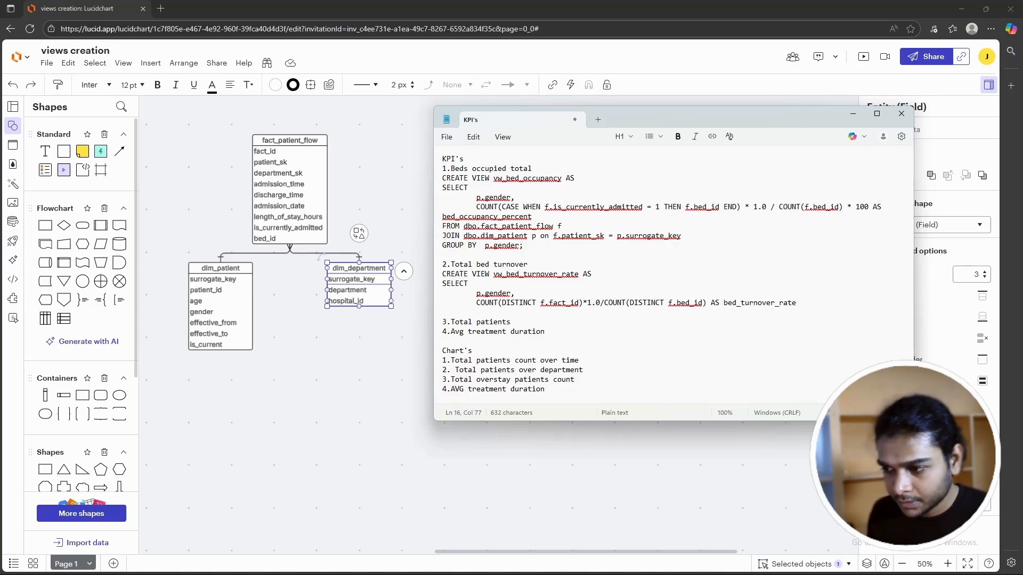
key("Return")
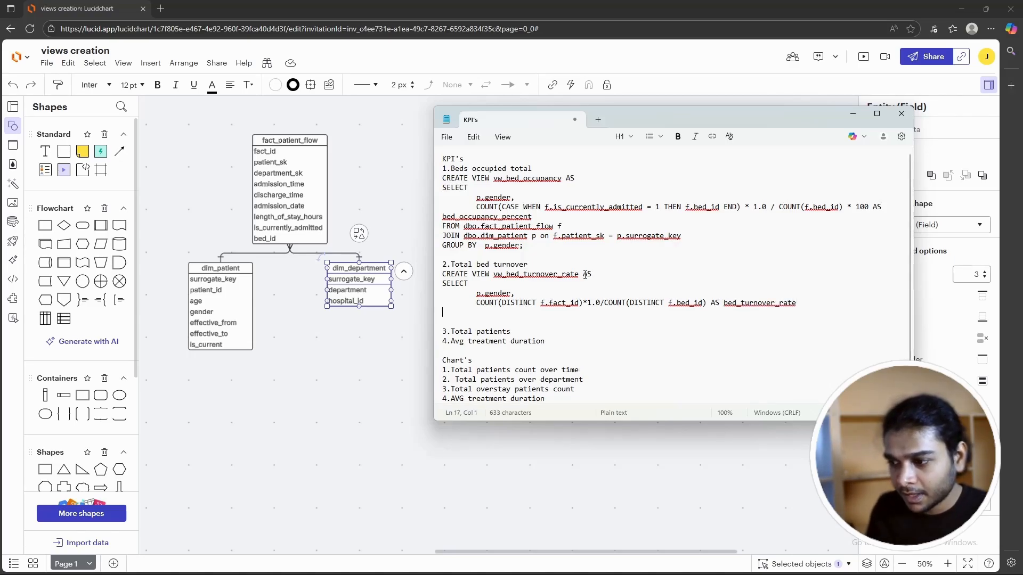
Step: Add the line "FROM dbo.fact_patient_flow f" below the selected columns of the vw_bed_turnover_rate view
left_click_drag(724, 303, 795, 303)
left_click(781, 311)
left_click_drag(476, 295, 510, 292)
left_click(476, 313)
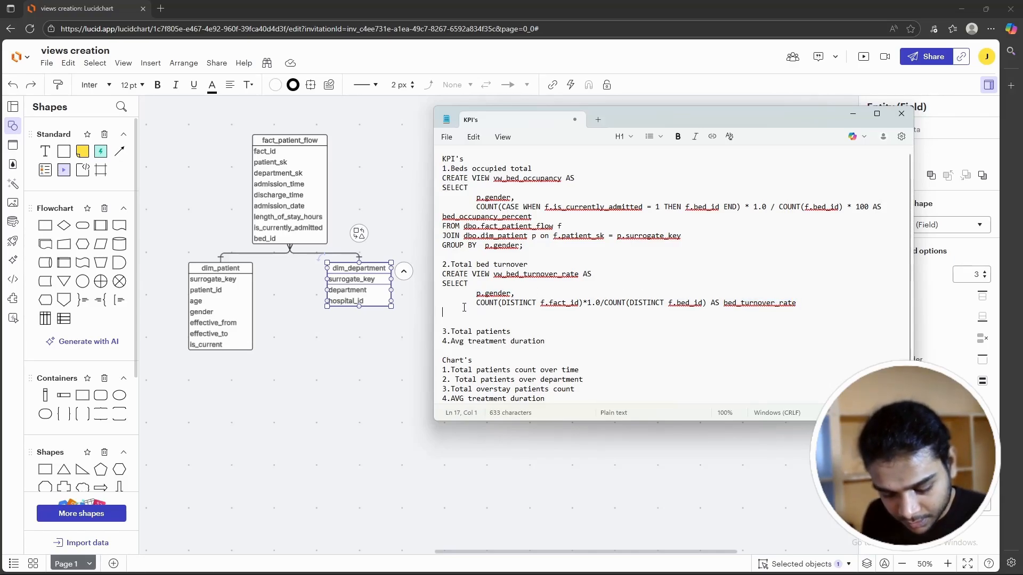
type("FROM")
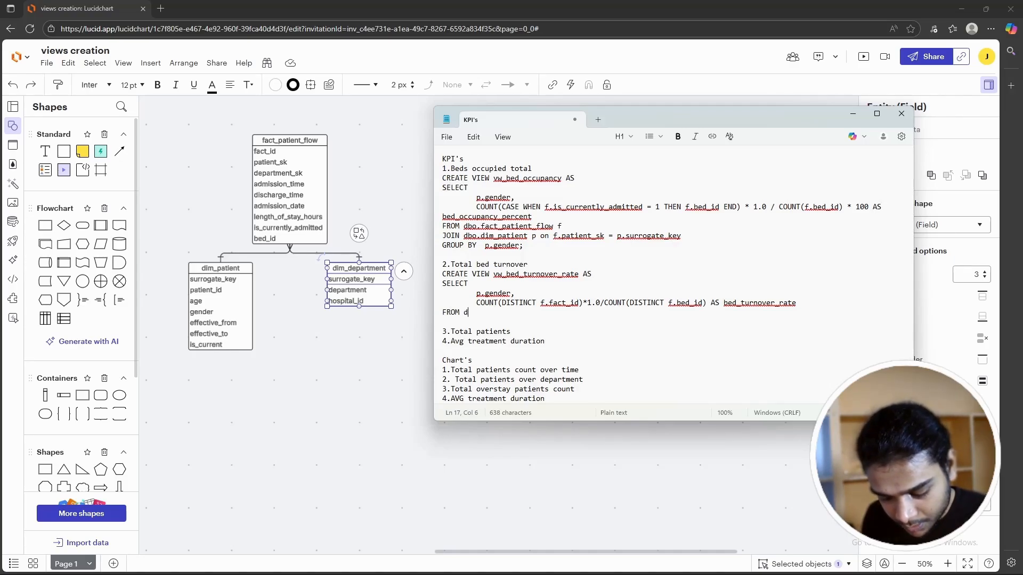
type(" dbo.")
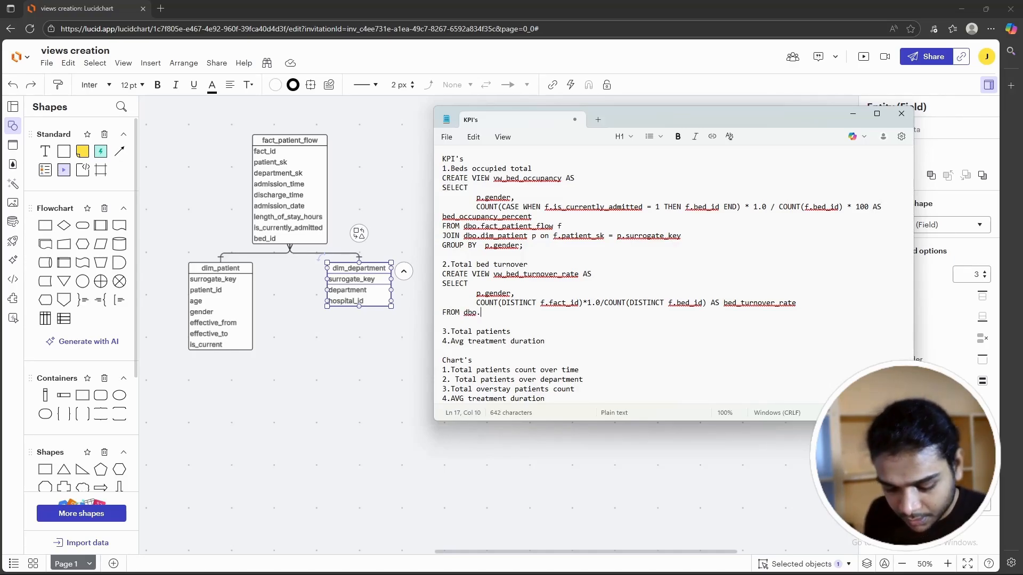
type("fact_patient_")
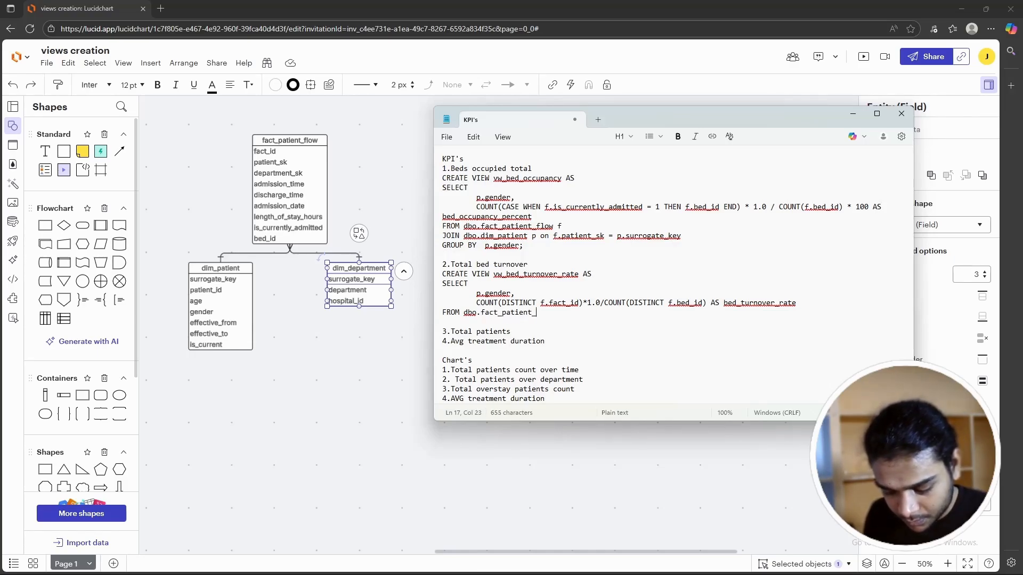
type("flow")
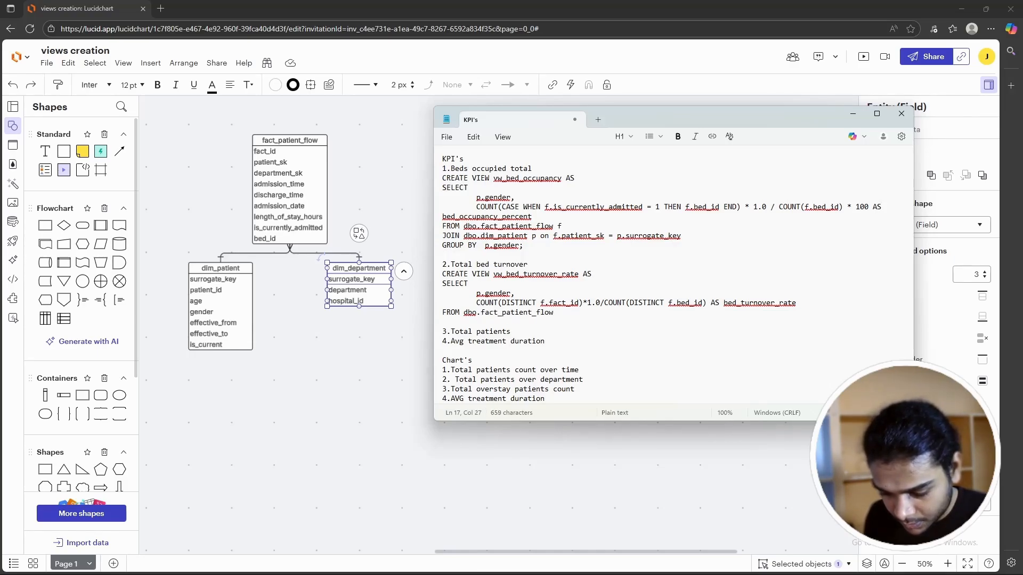
type(" f")
key("Return")
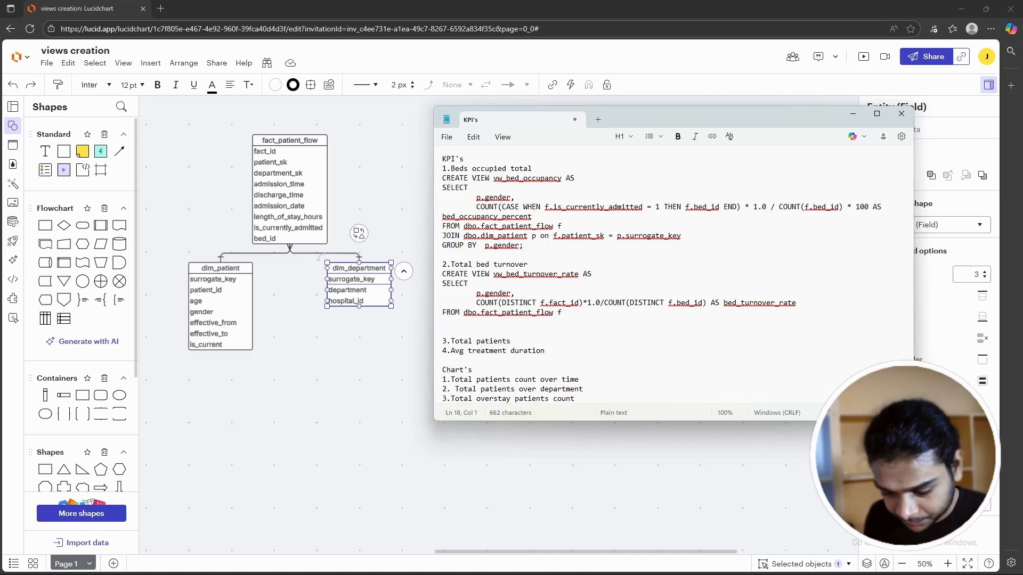
Step: Start the join line "join dbo.dim_patient p ON f.patient_sk = p." below the FROM line of the vw_bed_turnover_rate view
type("join")
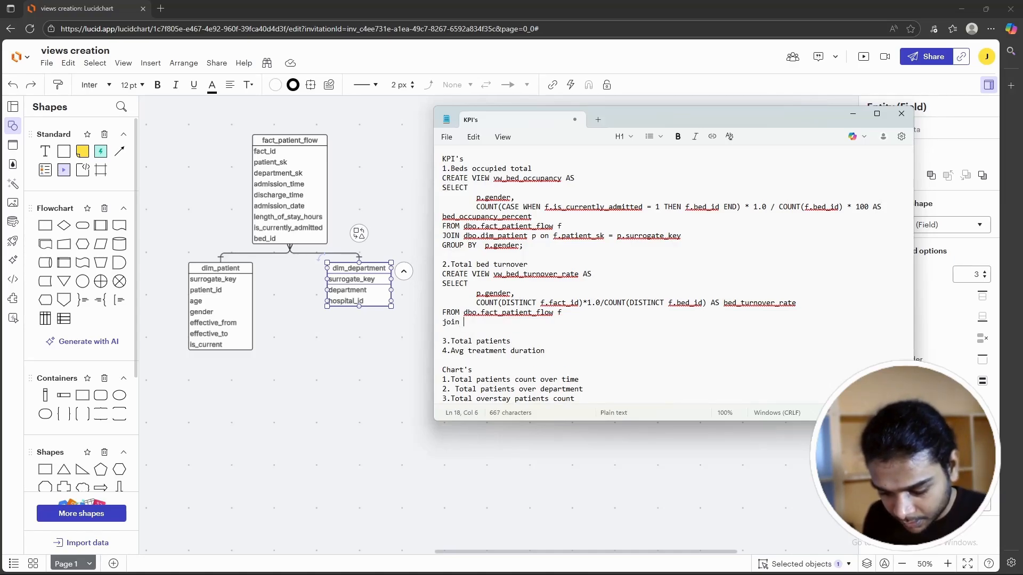
type(" dbo.")
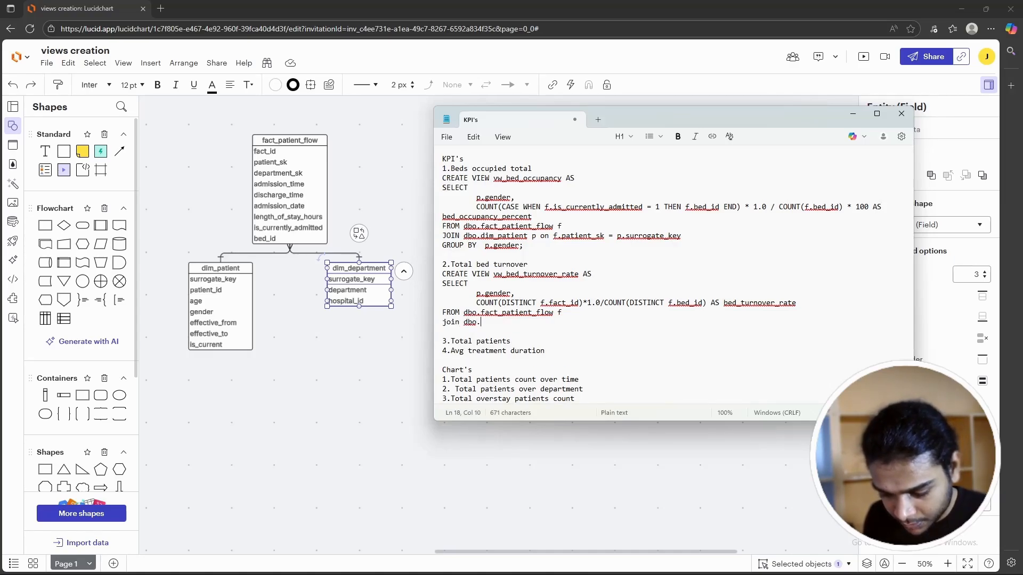
type("dim")
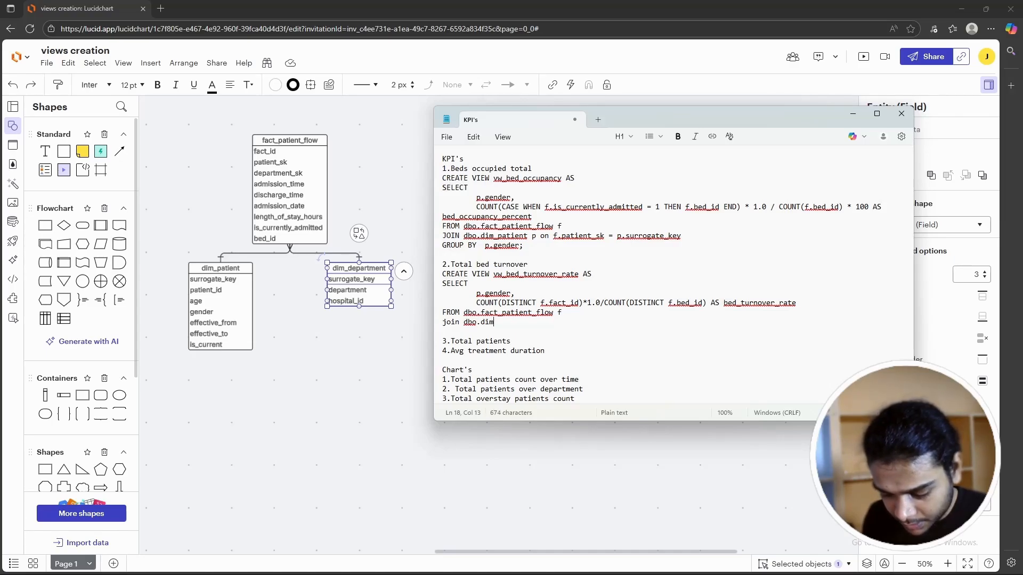
type("_patient")
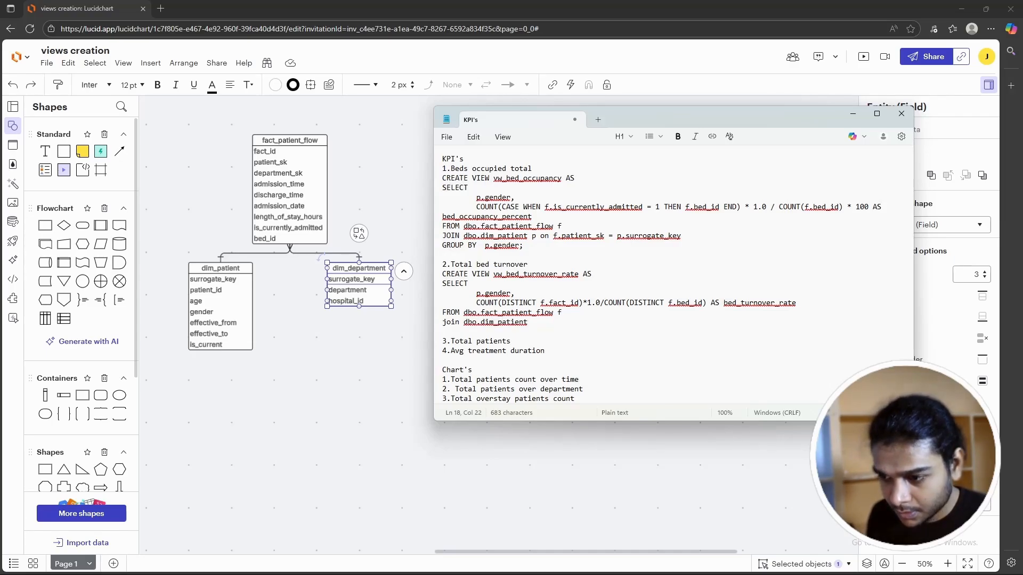
type(" p ON f.patient")
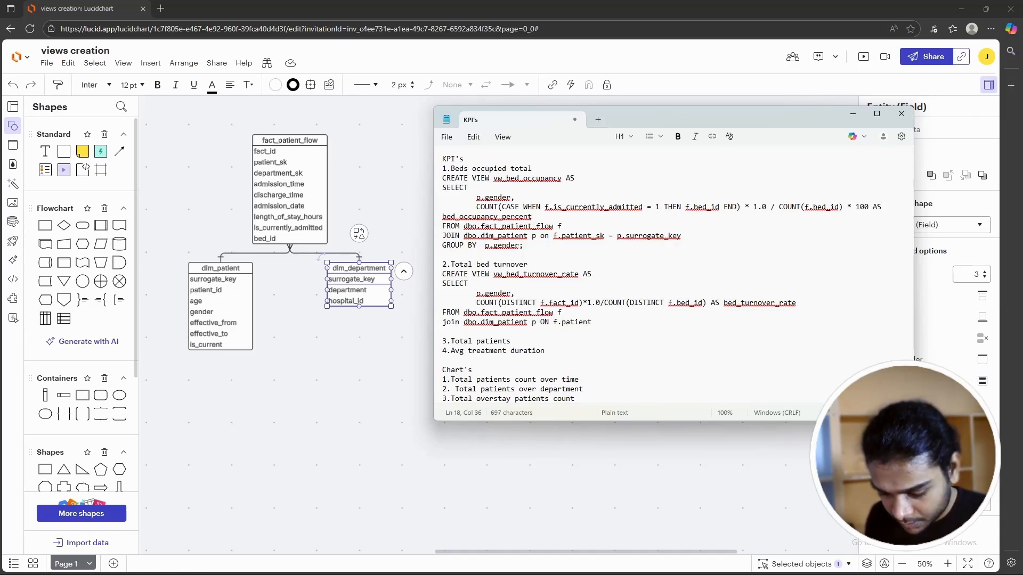
type("_sk")
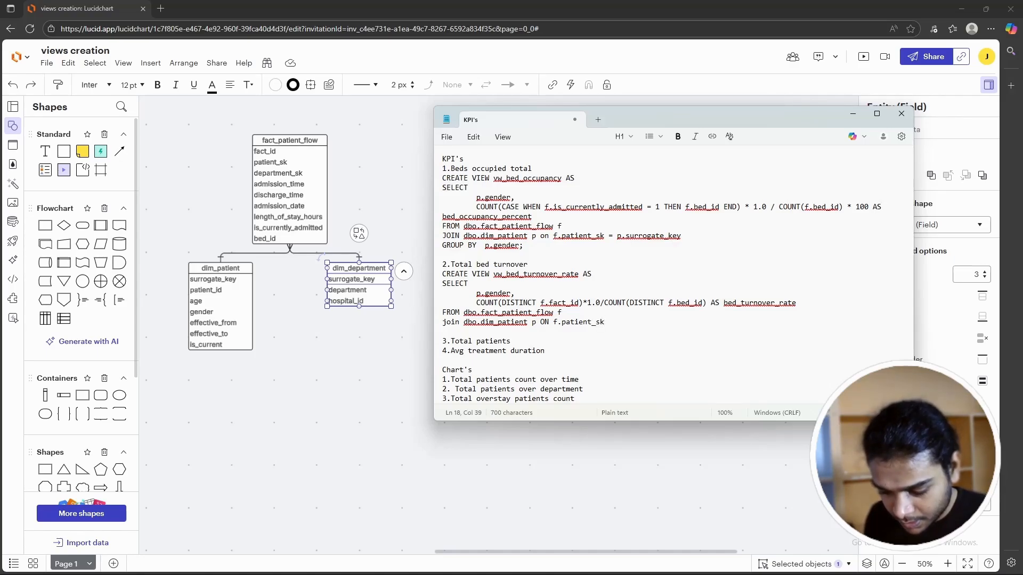
type(" =")
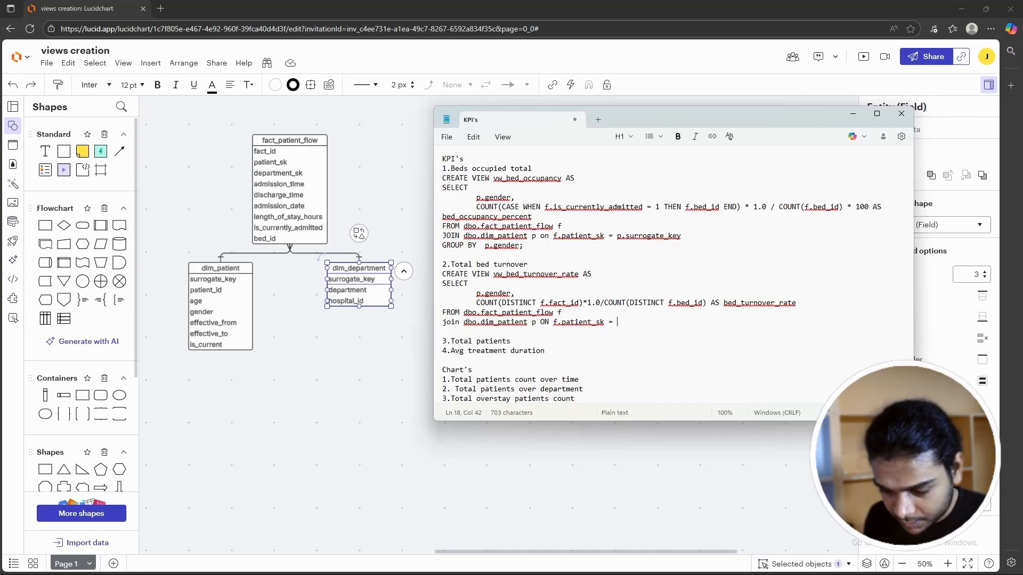
type("p.")
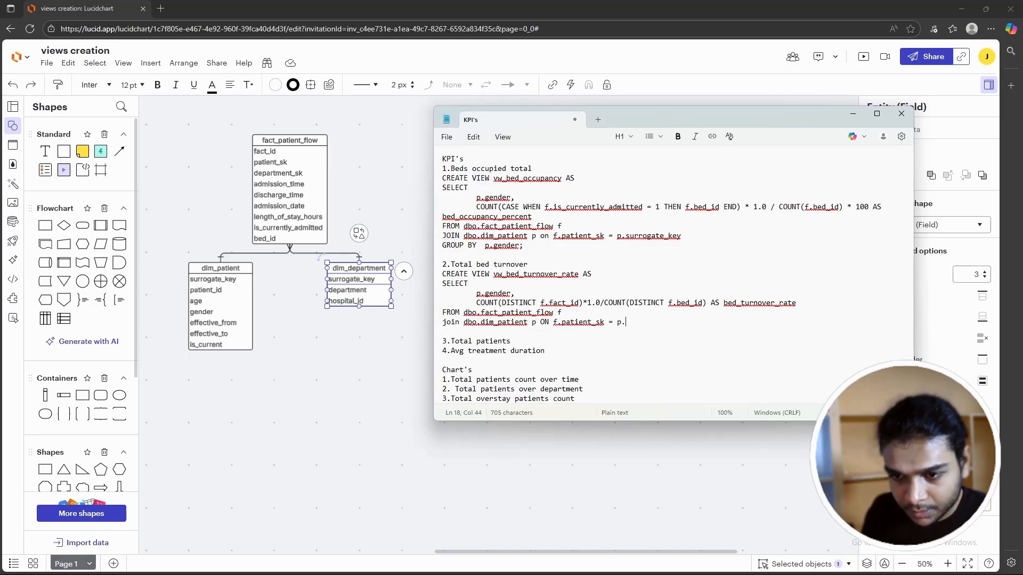
Step: Copy the surrogate_key field name from the dim_department table in Lucidchart and paste it after "p." in Notepad to complete the join condition
double_click(367, 278)
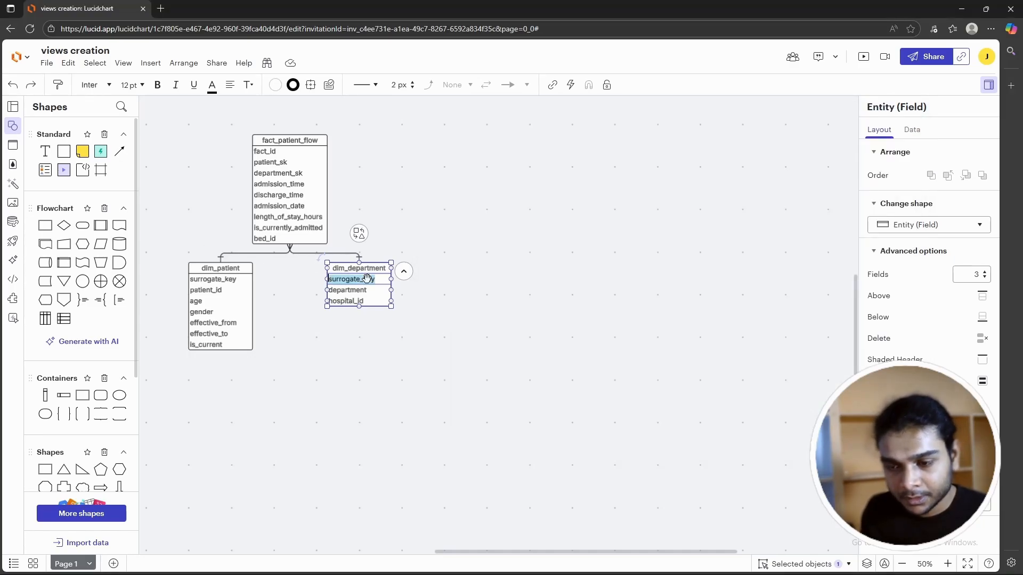
key("ctrl+c")
key("alt+Tab")
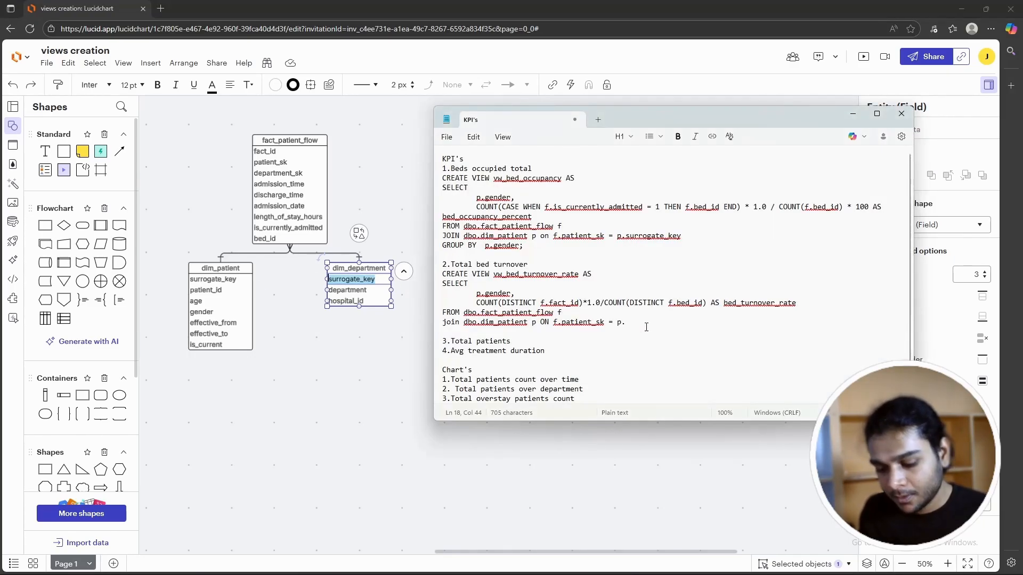
key("ctrl+v")
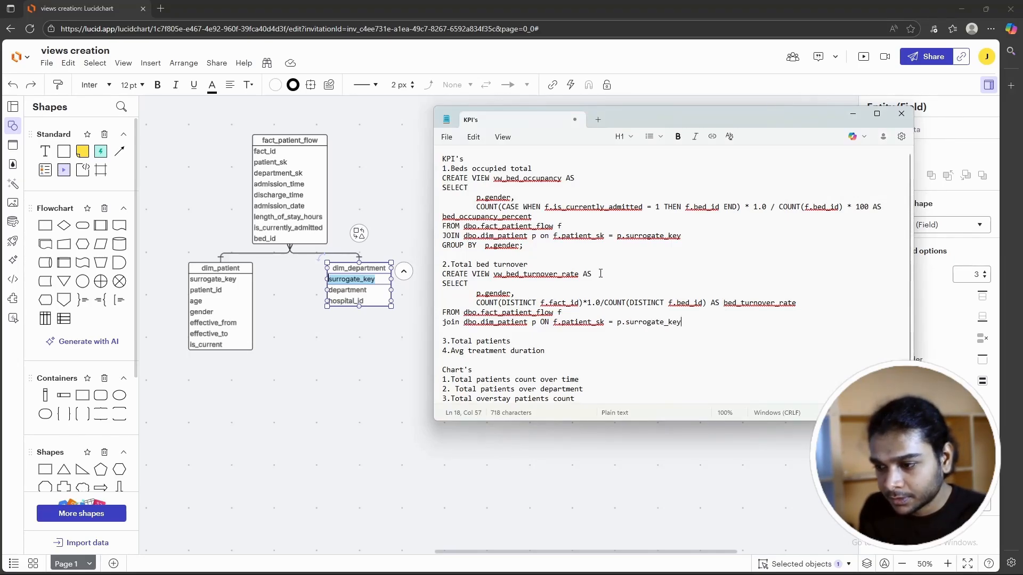
Step: Finish the vw_bed_turnover_rate view with the line "GROUP BY p.gender;" below the join
key("Return")
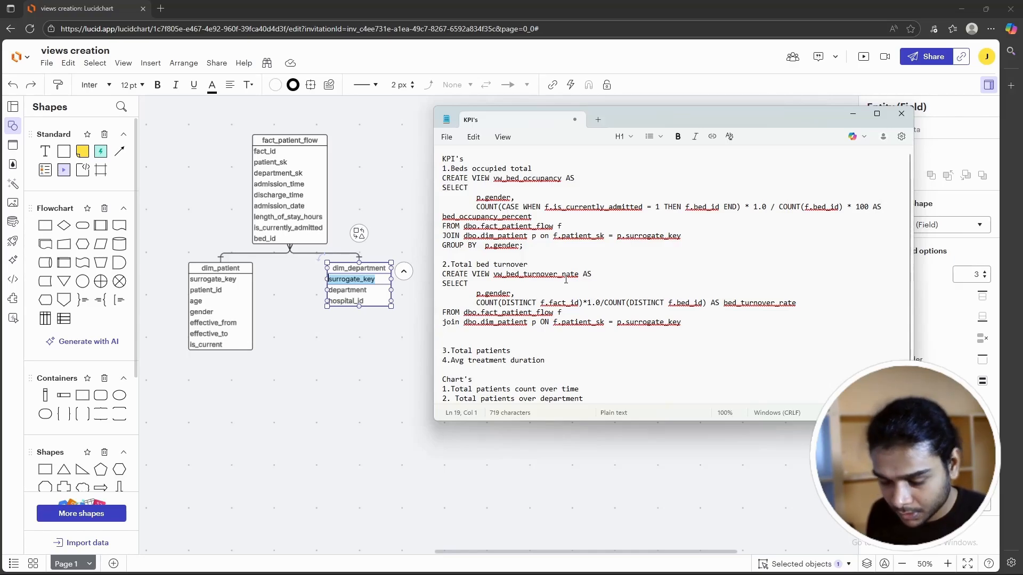
type("GROUP")
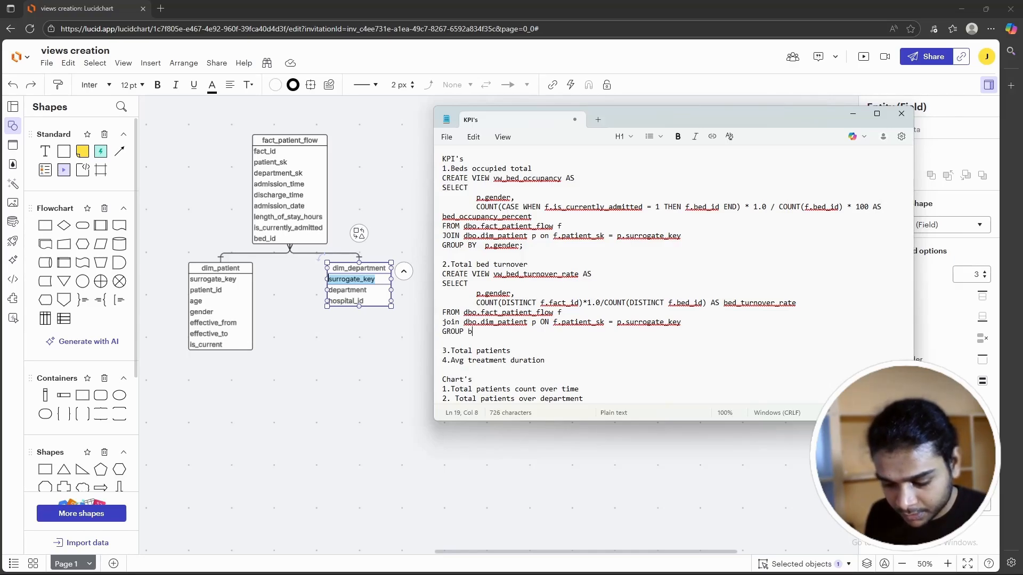
type(" BY p.gender")
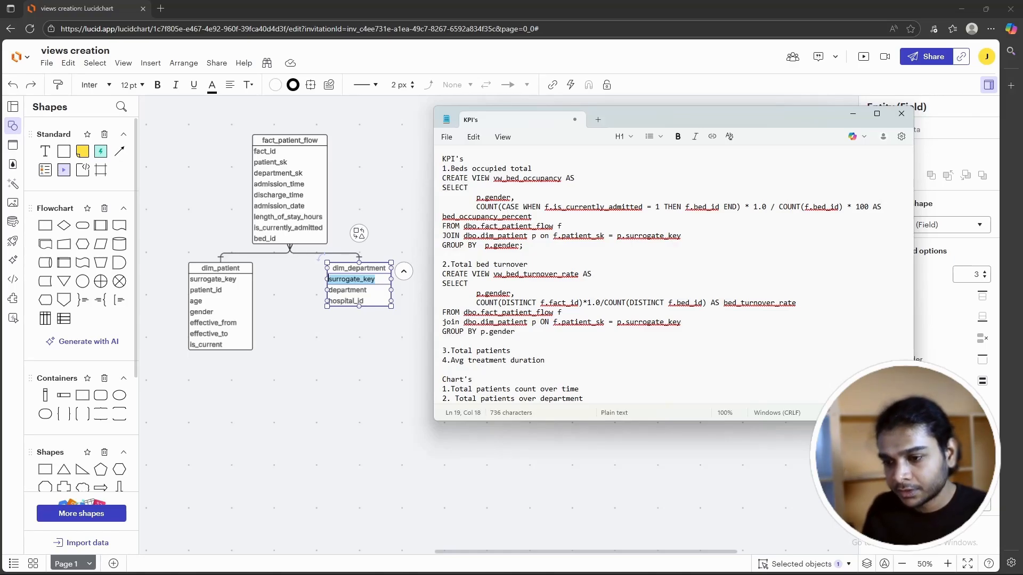
type(";")
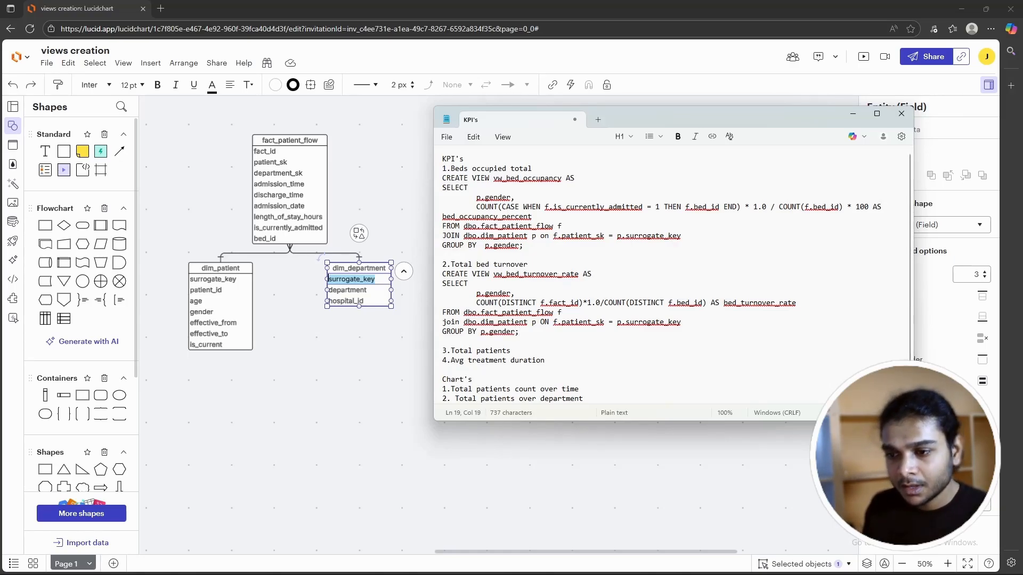
Step: Review the vw_bed_turnover_rate view from its turnover calculation through its alias, source, join and grouping, checking fact_id in the fact_patient_flow table
scroll(515, 265, "down", 1)
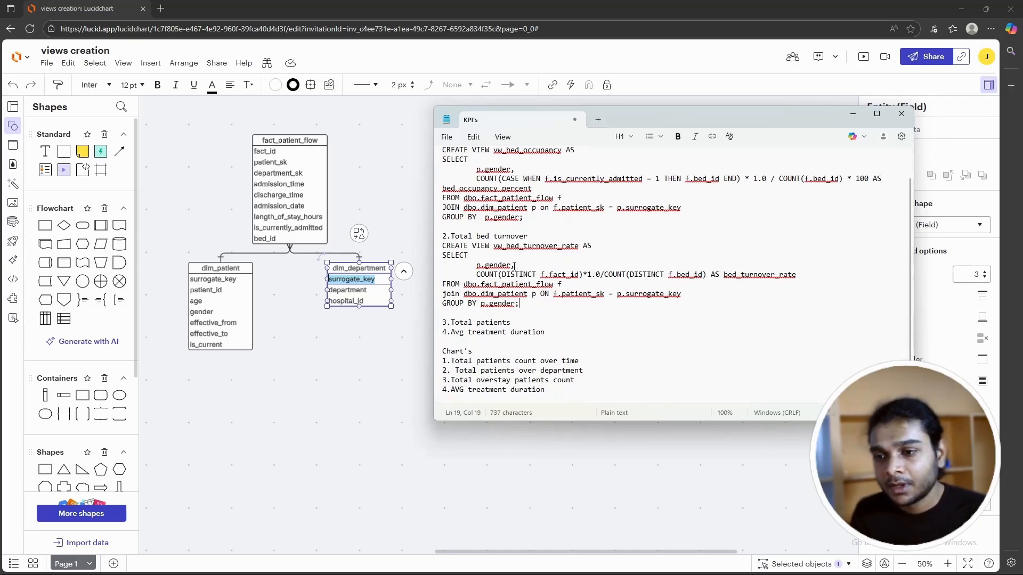
scroll(527, 274, "up", 1)
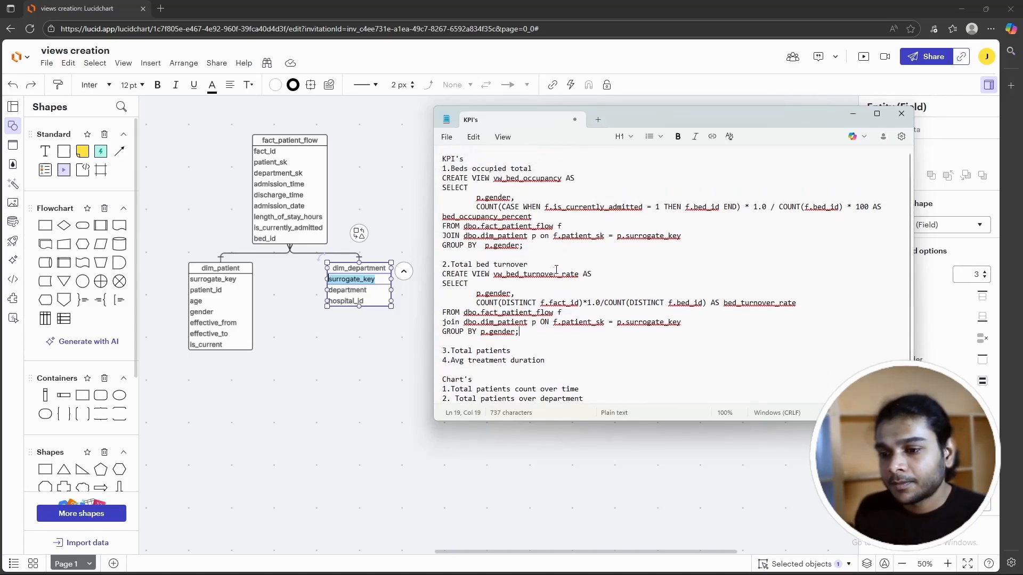
left_click_drag(476, 294, 503, 302)
left_click(479, 302)
left_click(536, 303)
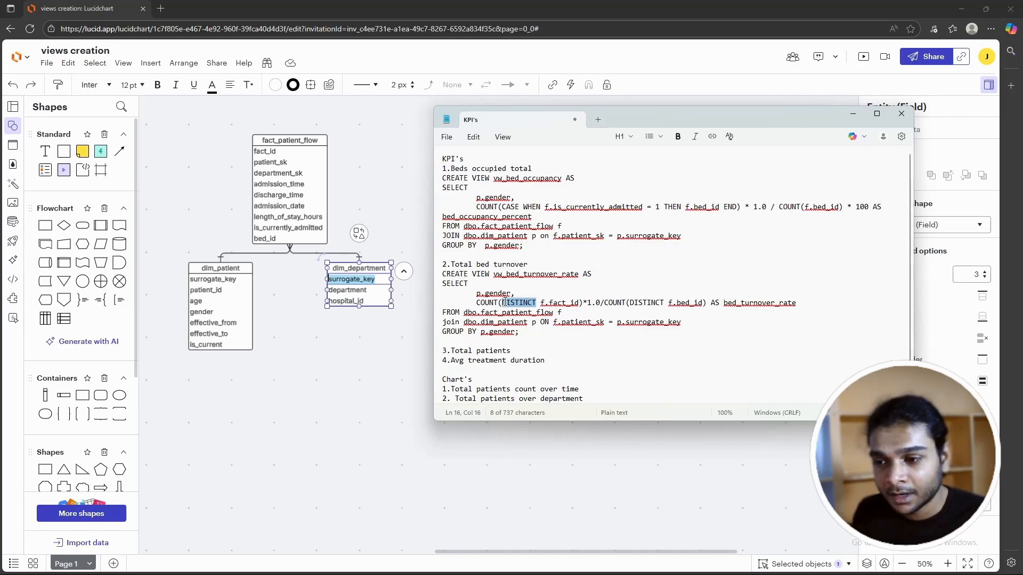
left_click(505, 302)
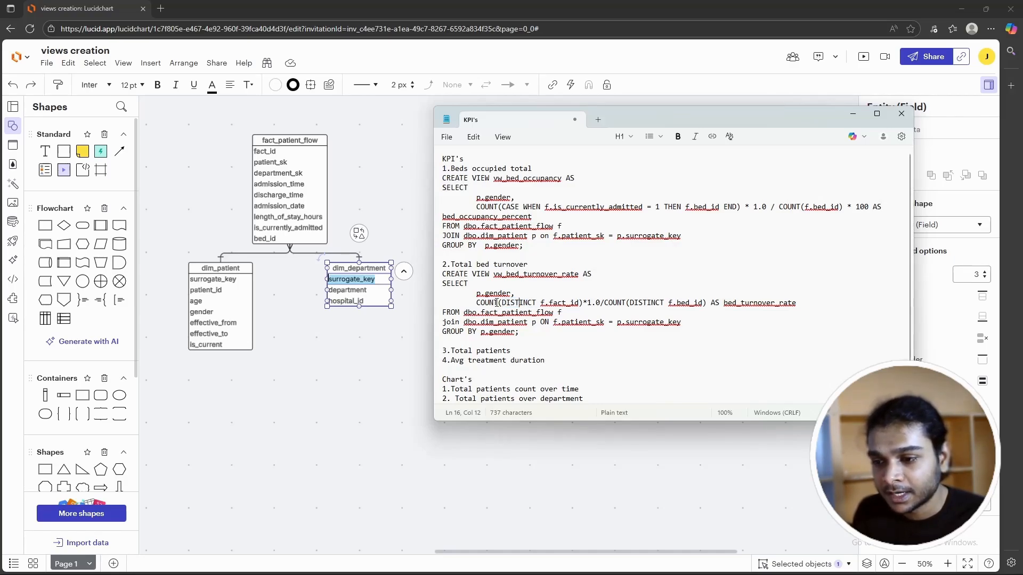
left_click_drag(502, 302, 532, 302)
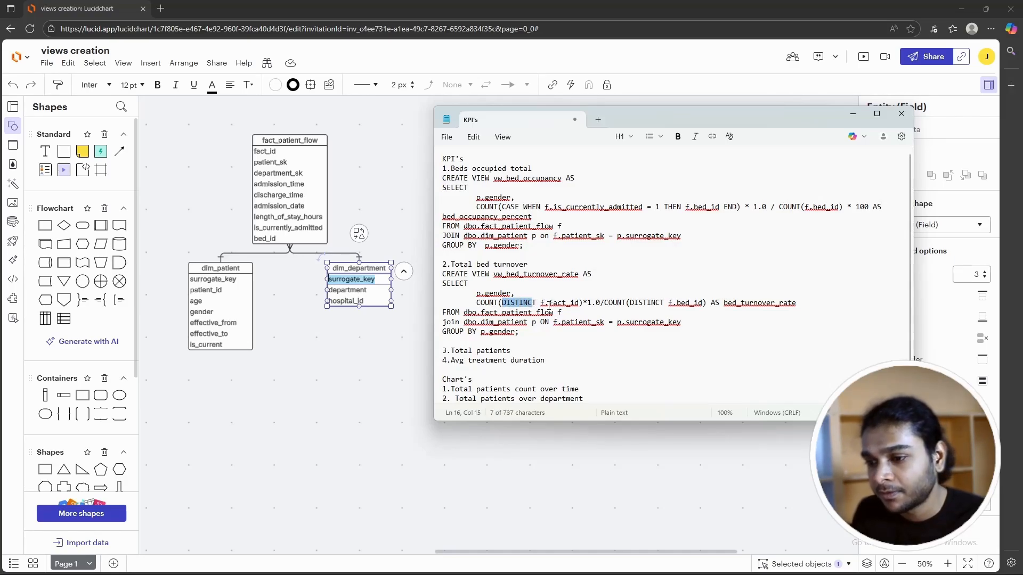
left_click_drag(540, 303, 580, 305)
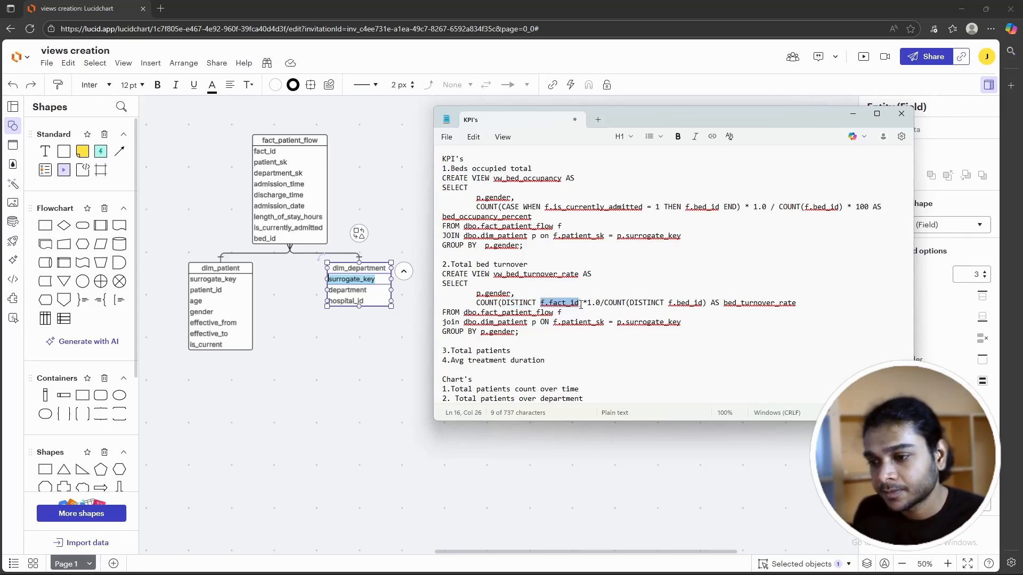
left_click(267, 153)
double_click(267, 154)
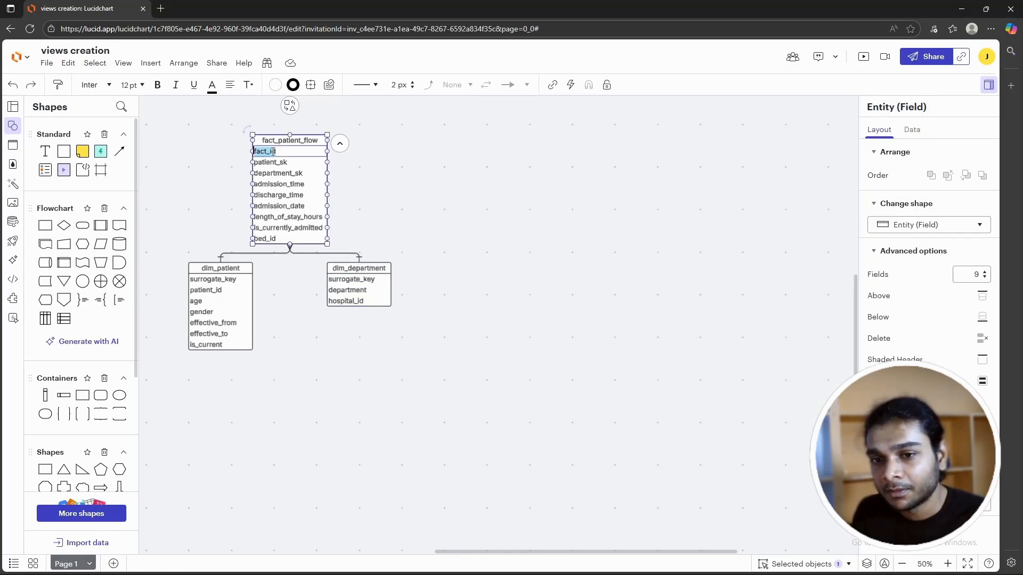
key("alt+Tab")
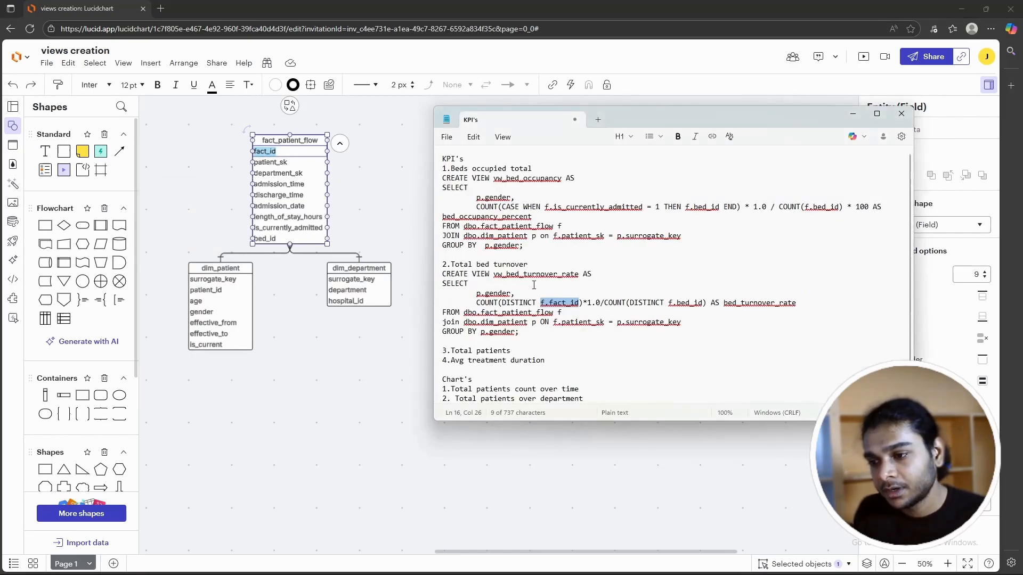
right_click(566, 308)
left_click(582, 302)
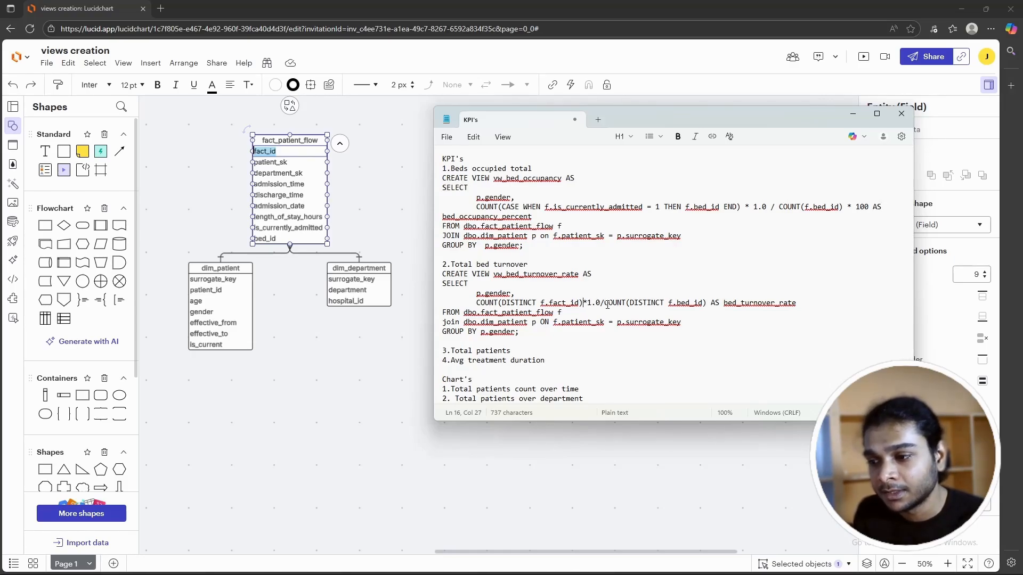
left_click_drag(602, 303, 664, 306)
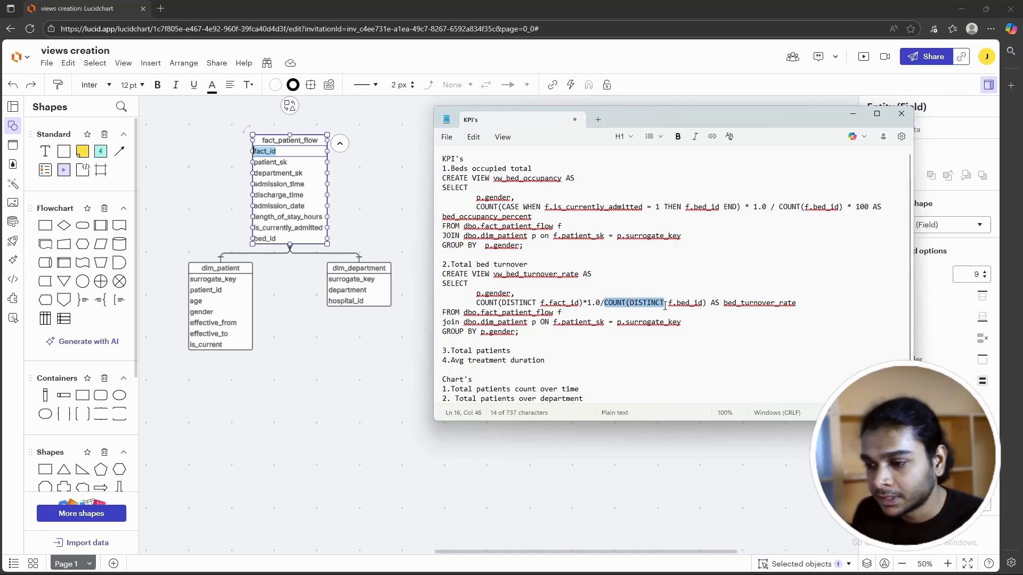
left_click_drag(667, 304, 711, 306)
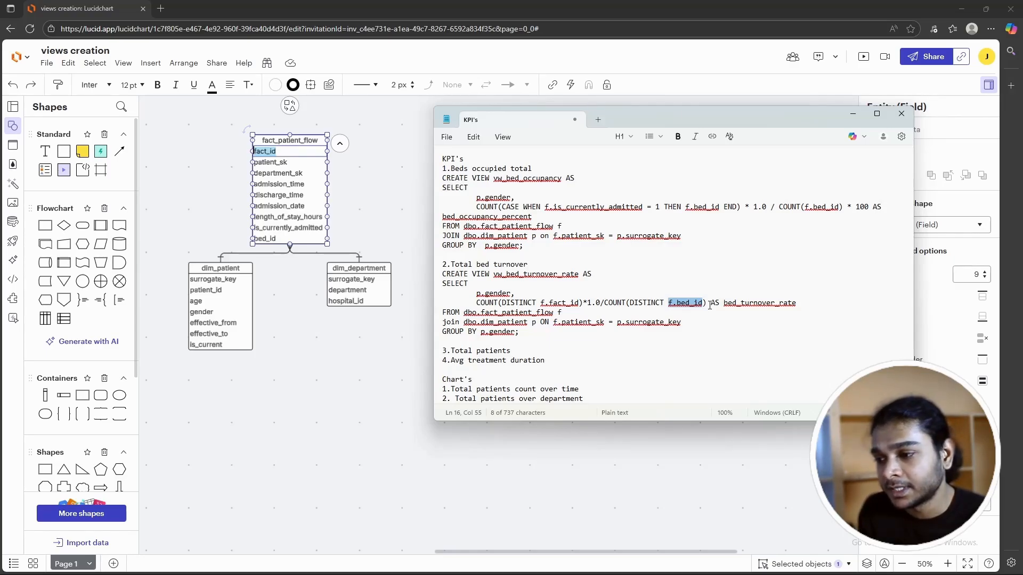
left_click_drag(723, 304, 793, 304)
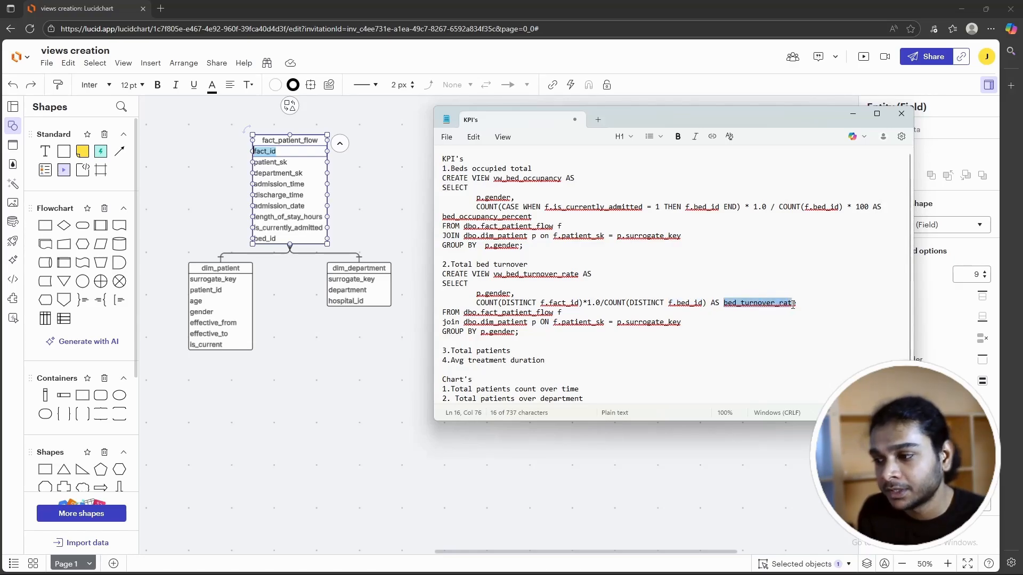
left_click_drag(442, 312, 557, 313)
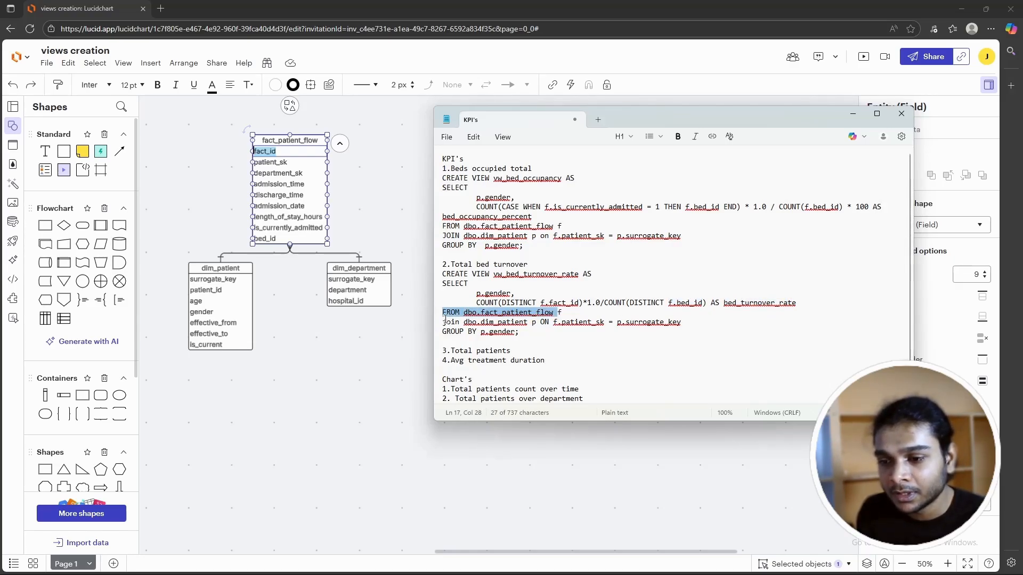
left_click_drag(446, 321, 637, 325)
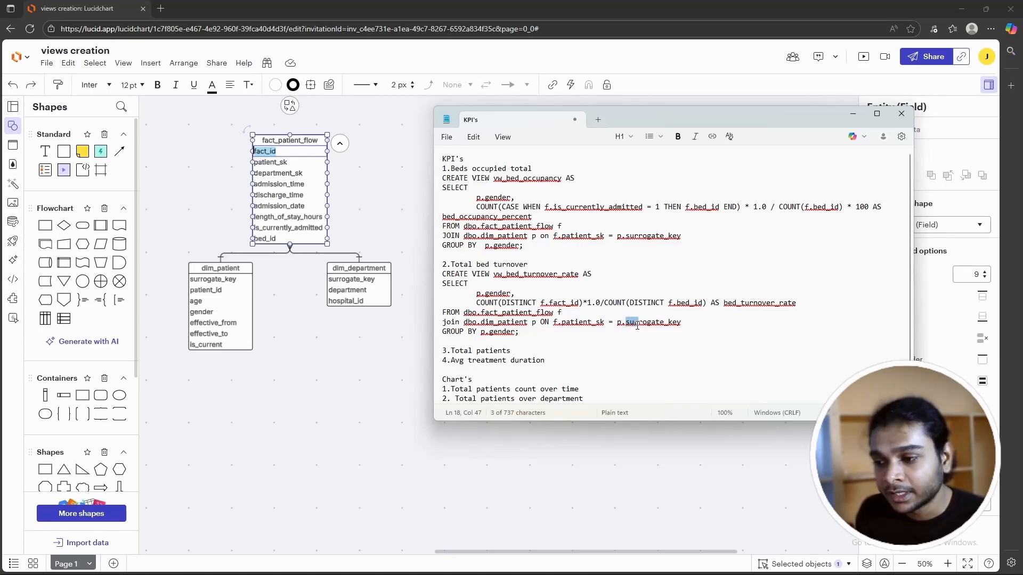
left_click_drag(442, 331, 516, 331)
Step: Insert blank lines below the "3.Total patients" heading in the KPI list to make room for its view
left_click(514, 351)
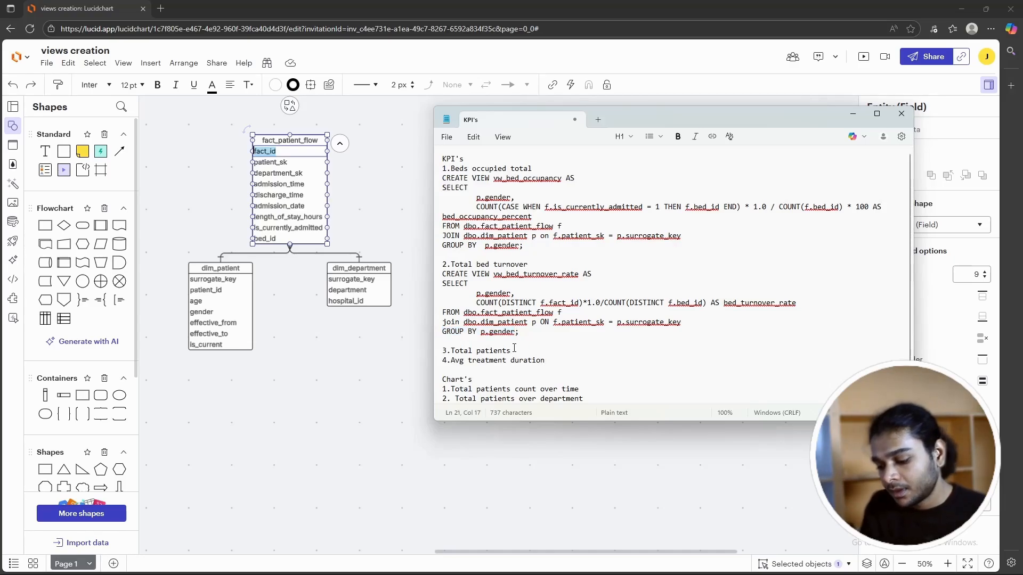
key("Return")
key("Return")
scroll(514, 348, "down", 1)
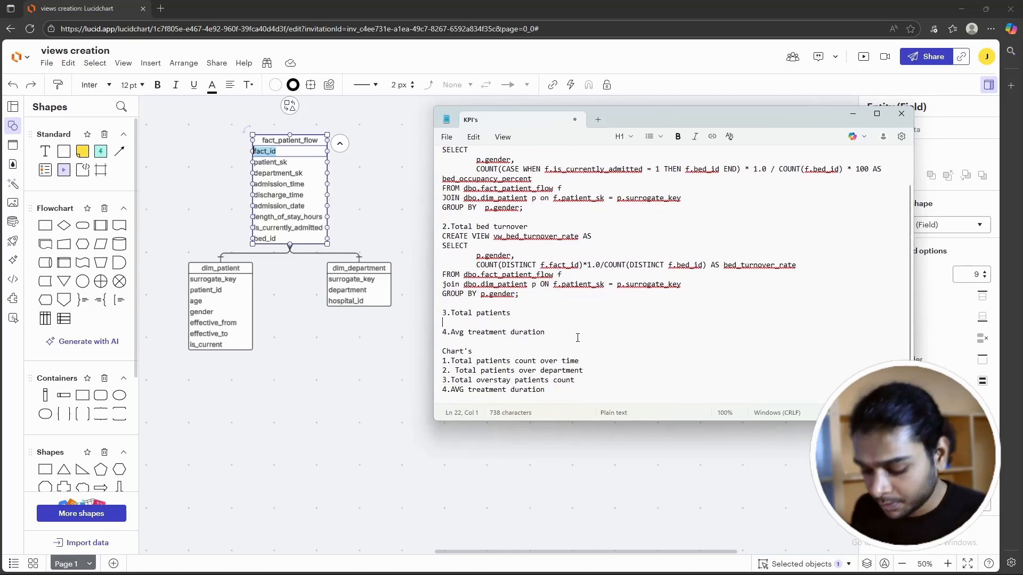
key("Up")
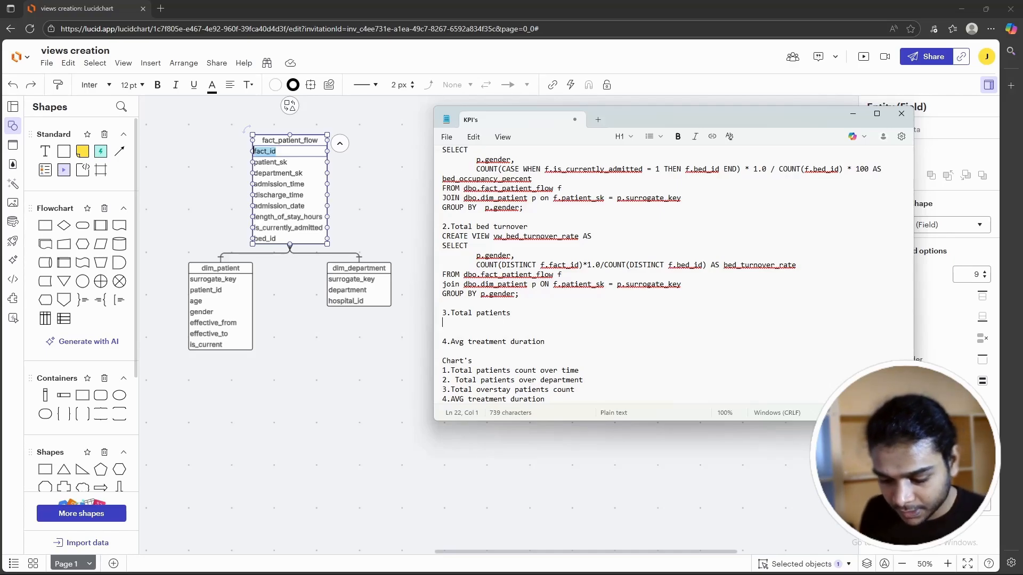
Step: Write the line "CREATE VIEW vw_patient_demographics AS" directly below the "3.Total patients" heading
type("cr")
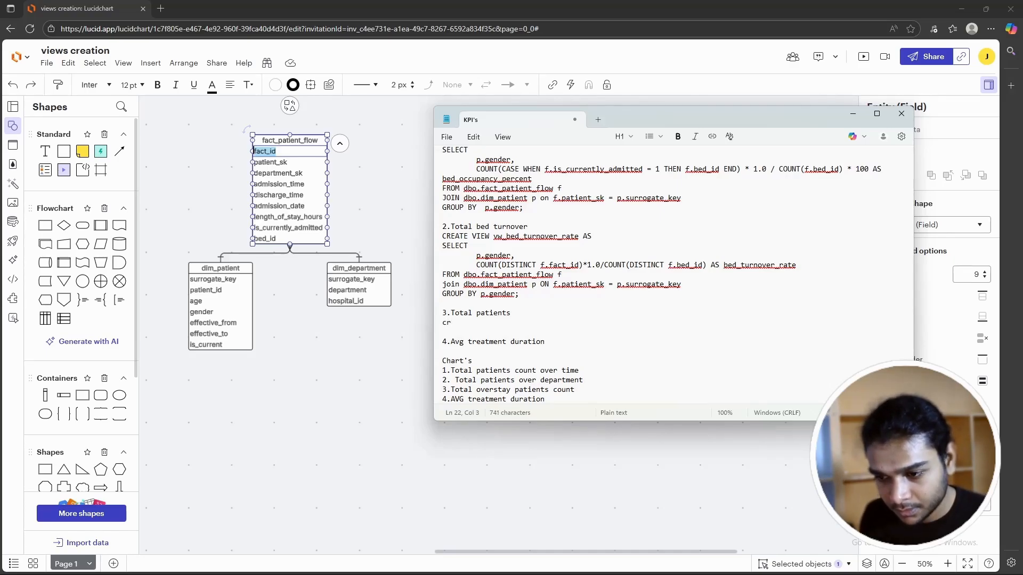
key("BackSpace")
key("BackSpace")
type("CREATE")
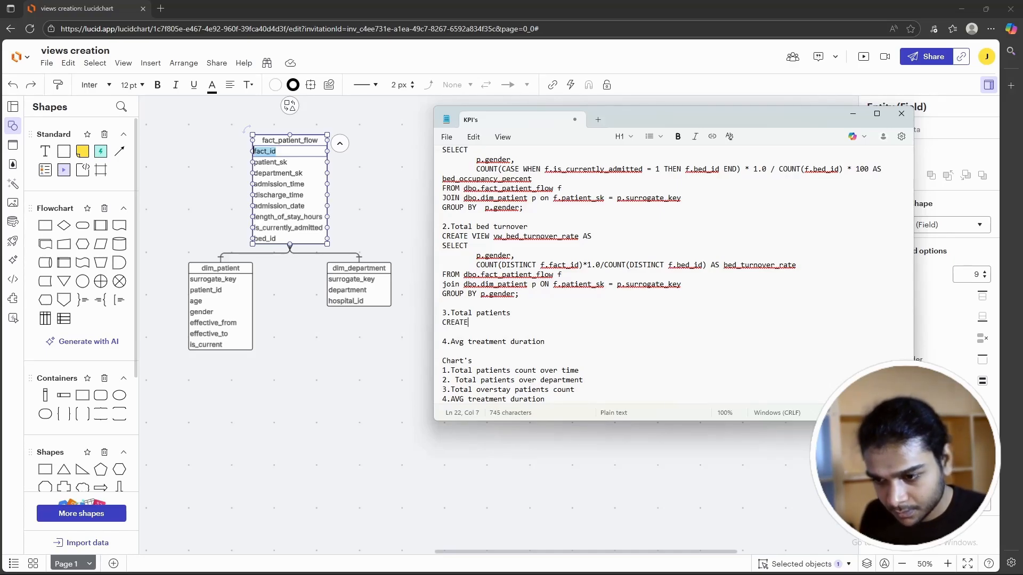
type(" V")
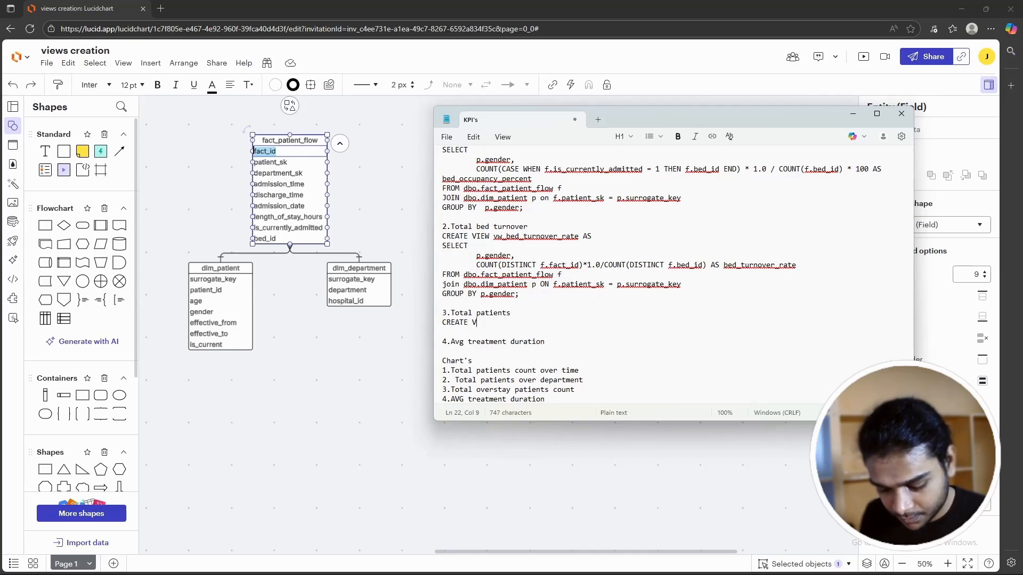
type("IEW ")
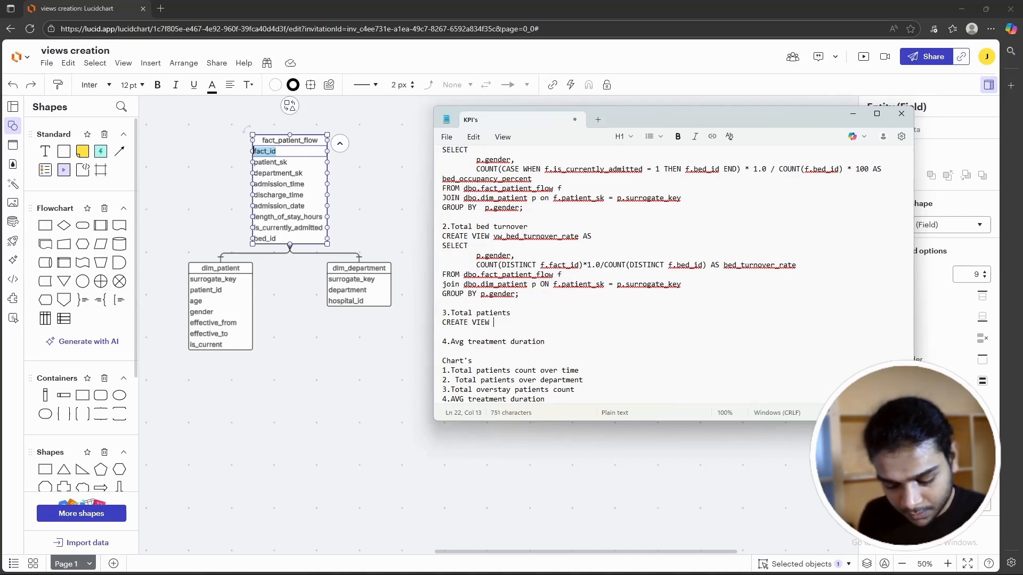
type("vw_patient")
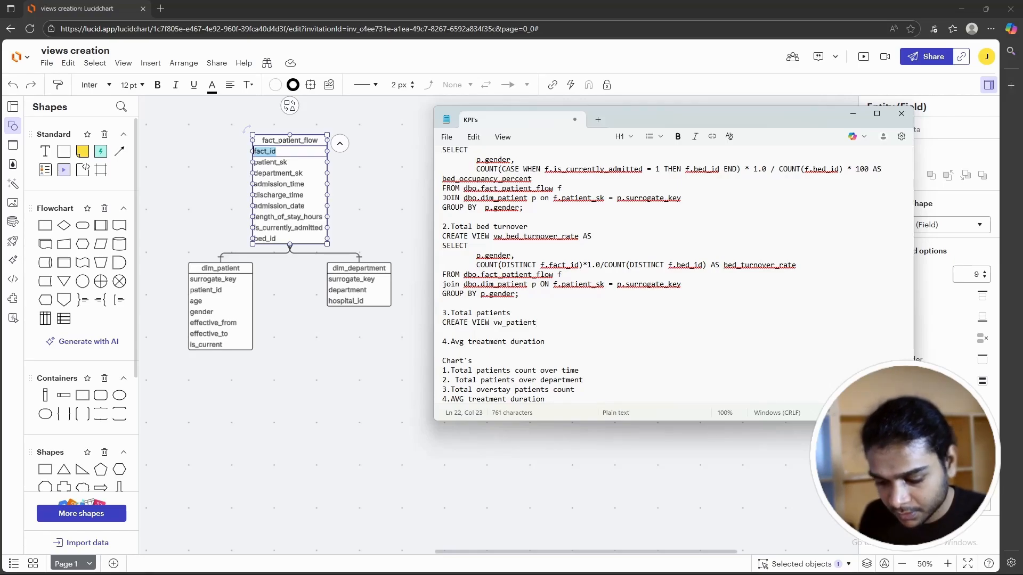
type("_")
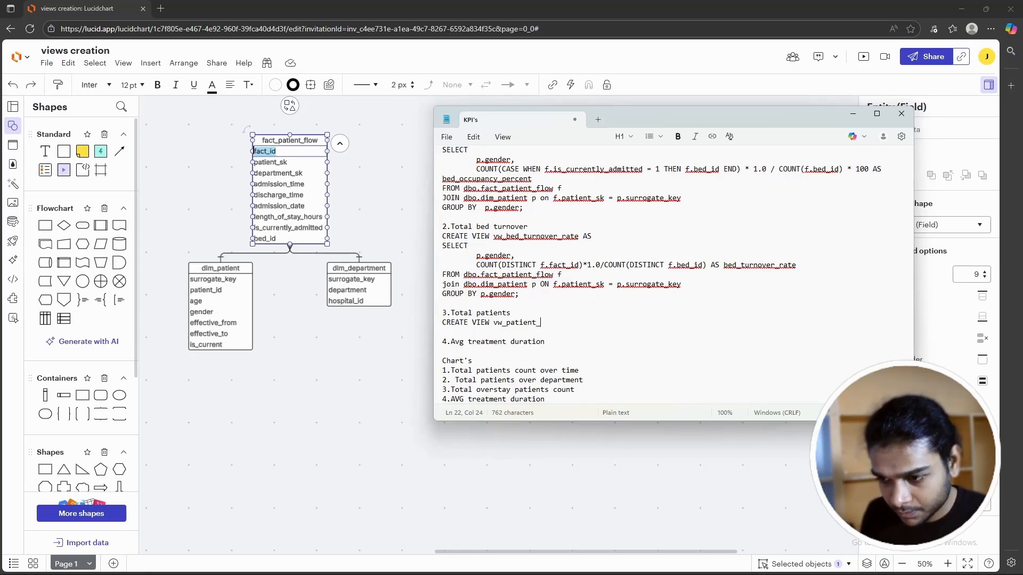
type("demogra")
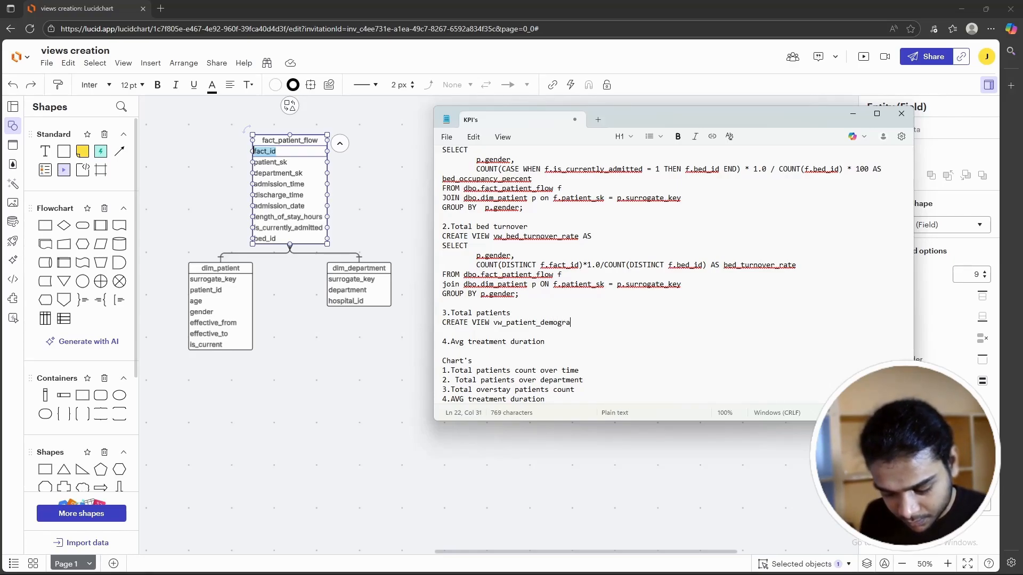
type("phics")
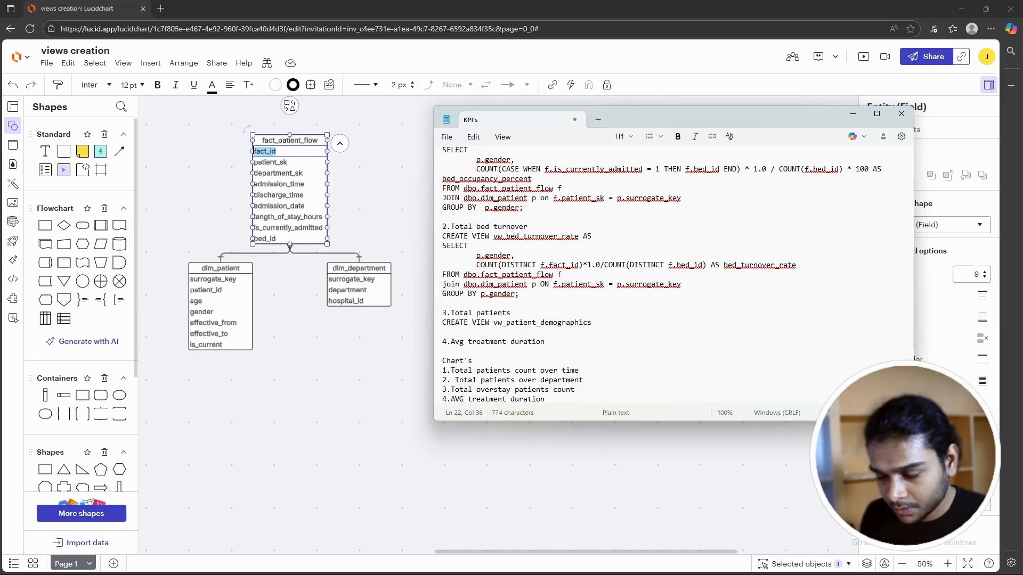
type(" AS")
key("Return")
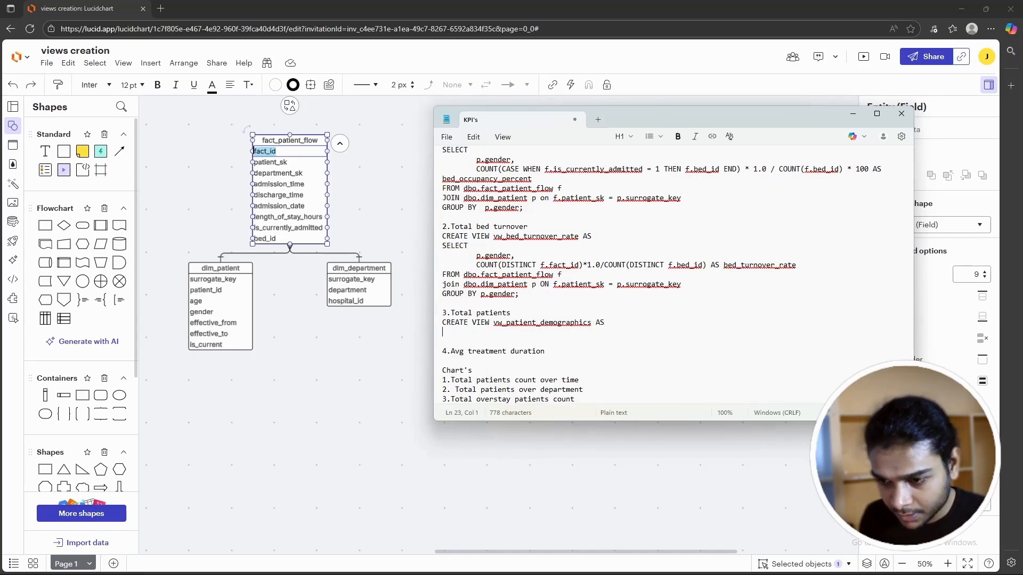
Step: Add a SELECT line to the vw_patient_demographics view with an indented "p.gender," as its first column
type("SELEC")
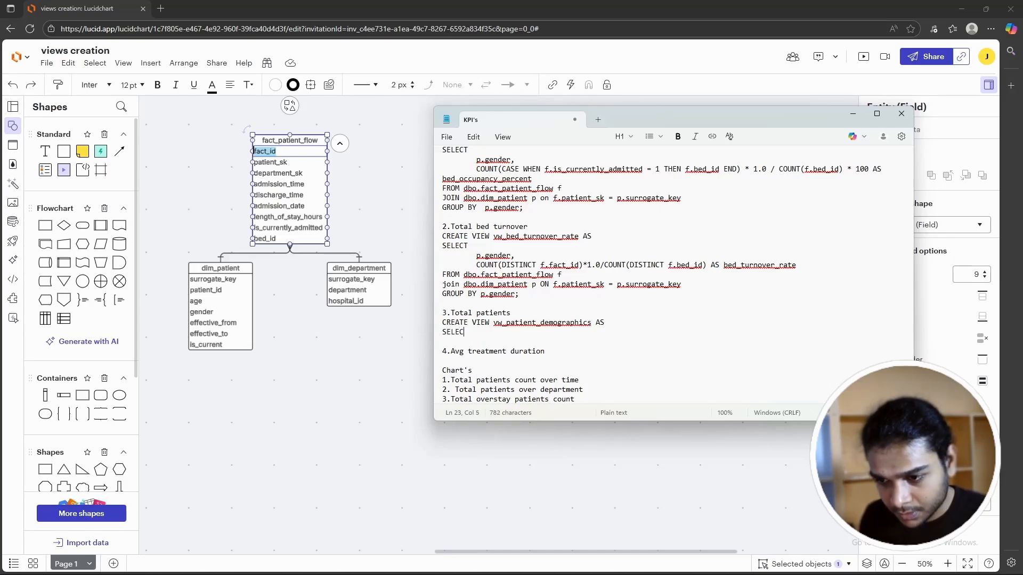
type("T")
key("Return")
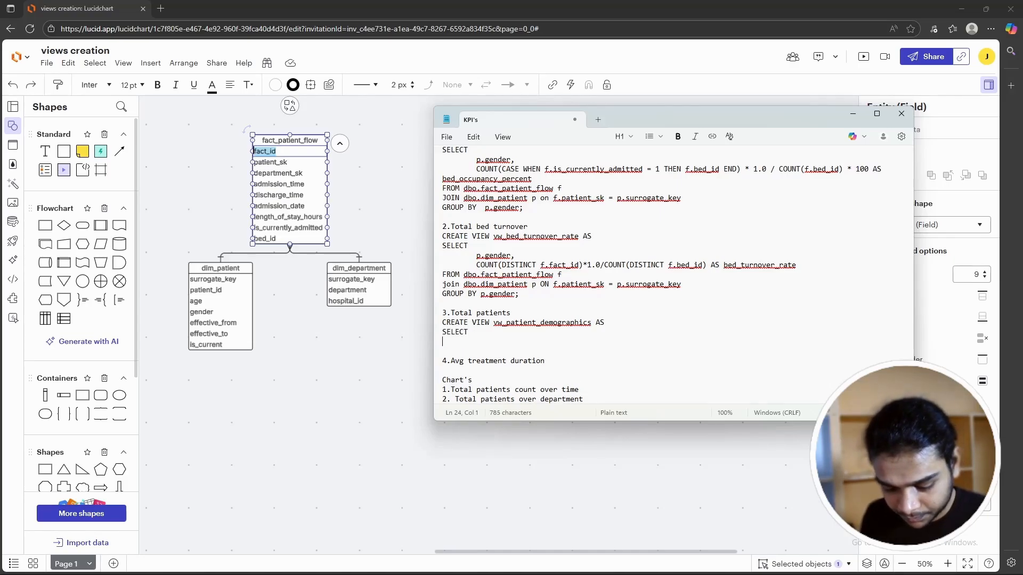
type("p")
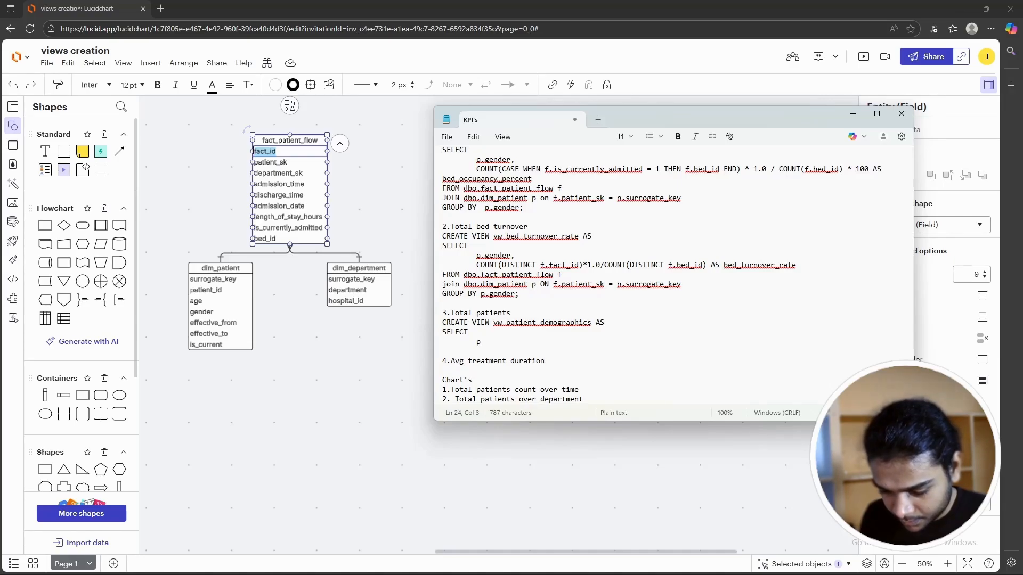
type(".gender")
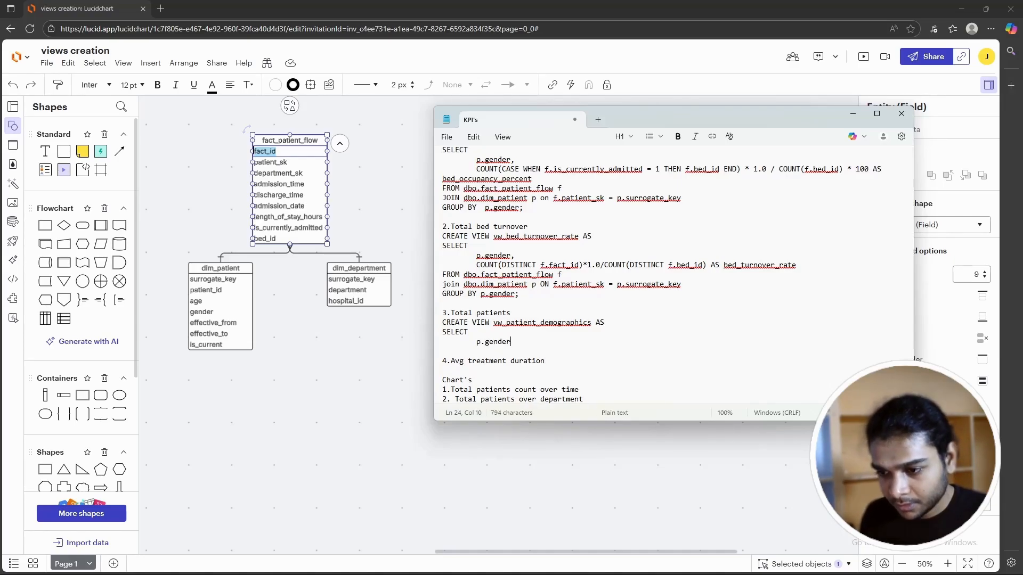
type(",")
key("Return")
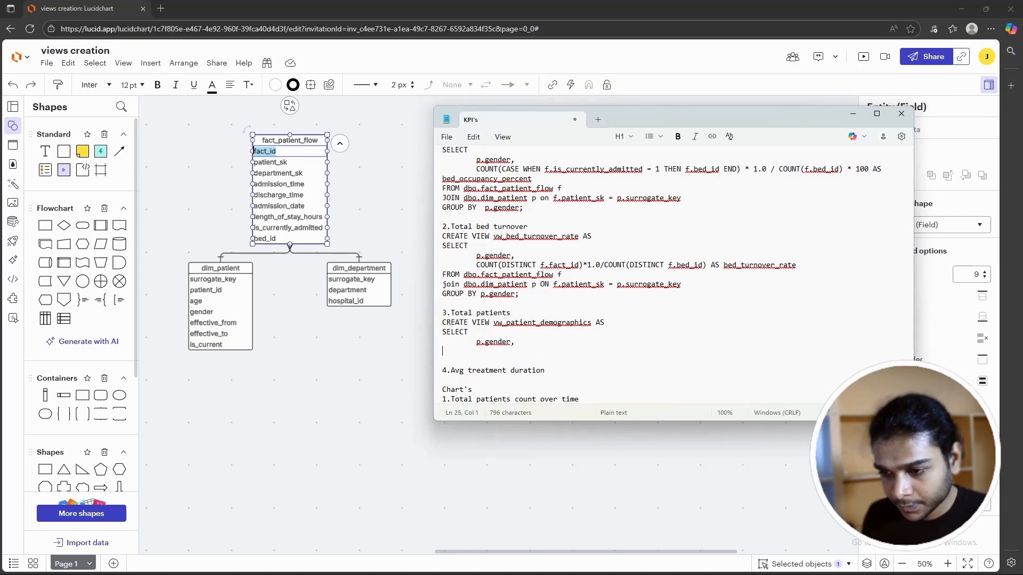
Step: Add the indented column "COUNT(DISTINCT f.fact_id) AS total_patients" below p.gender in the vw_patient_demographics view
type("COUNT(")
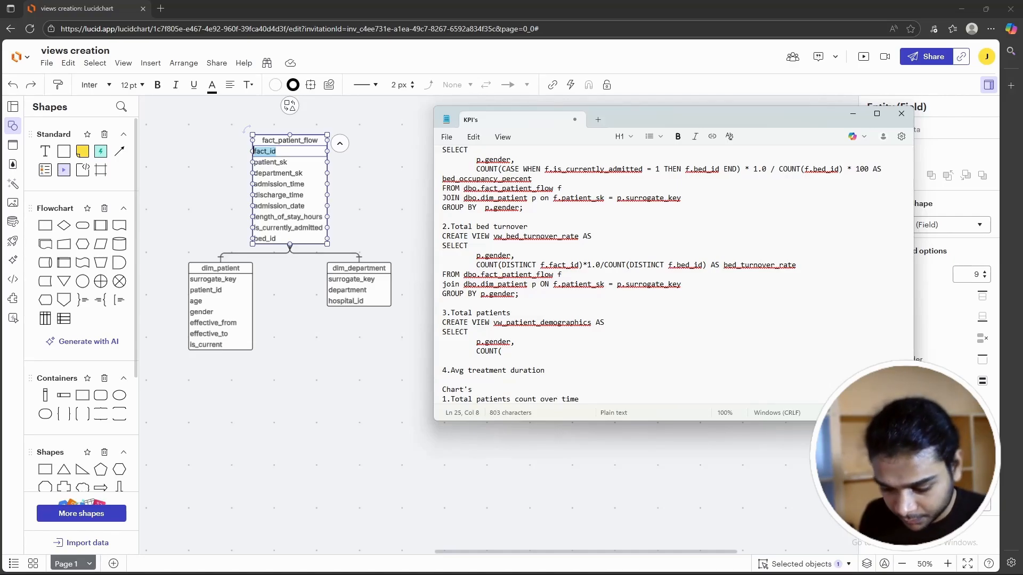
type("DISTINCT")
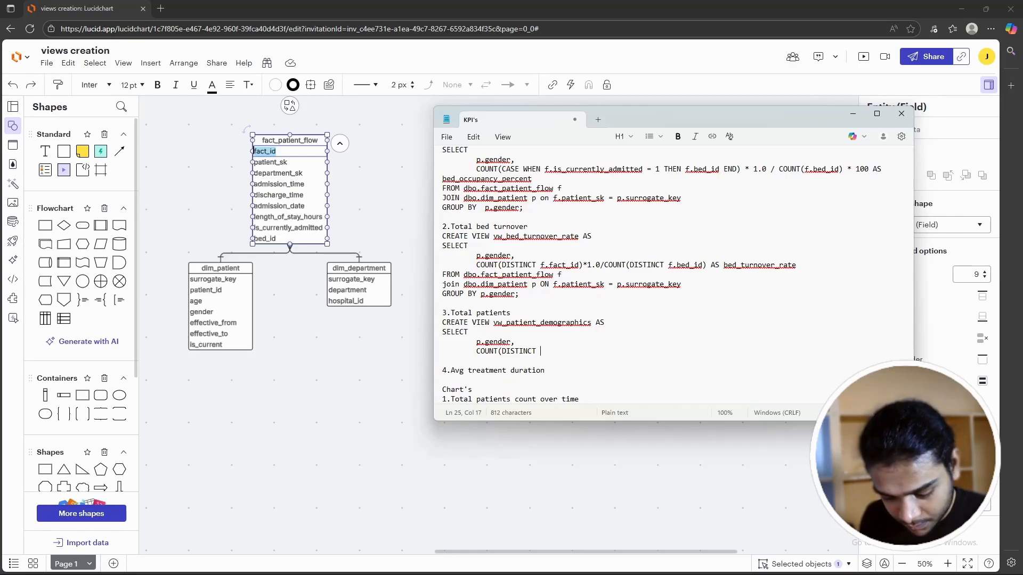
type(" f.fact_id)")
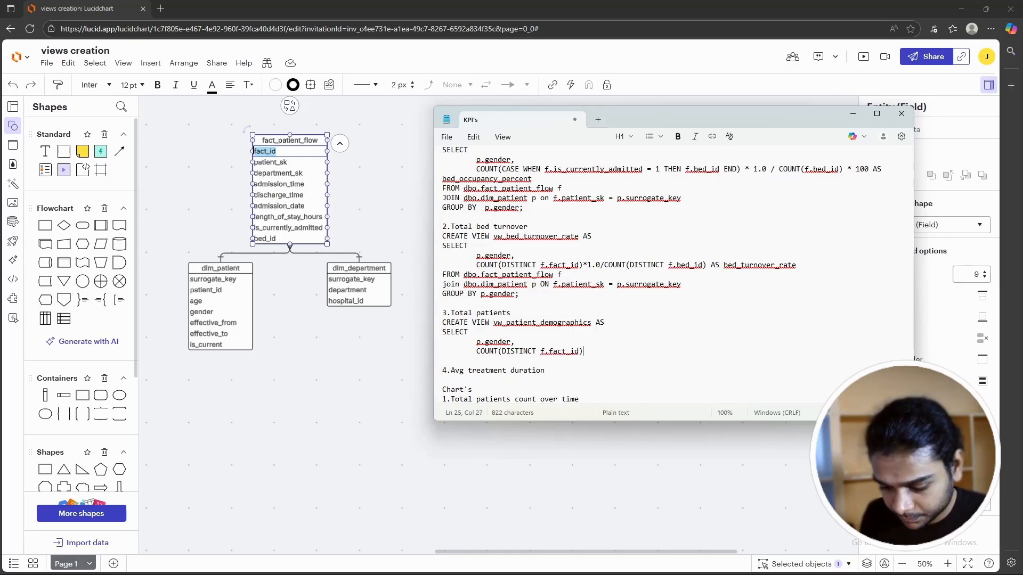
type(" AS total_patients")
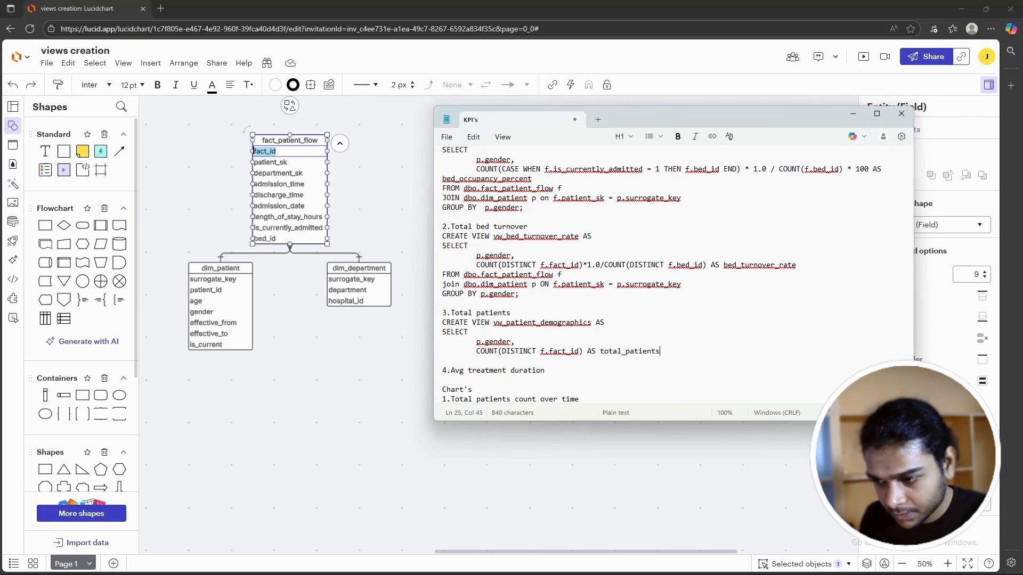
key("Return")
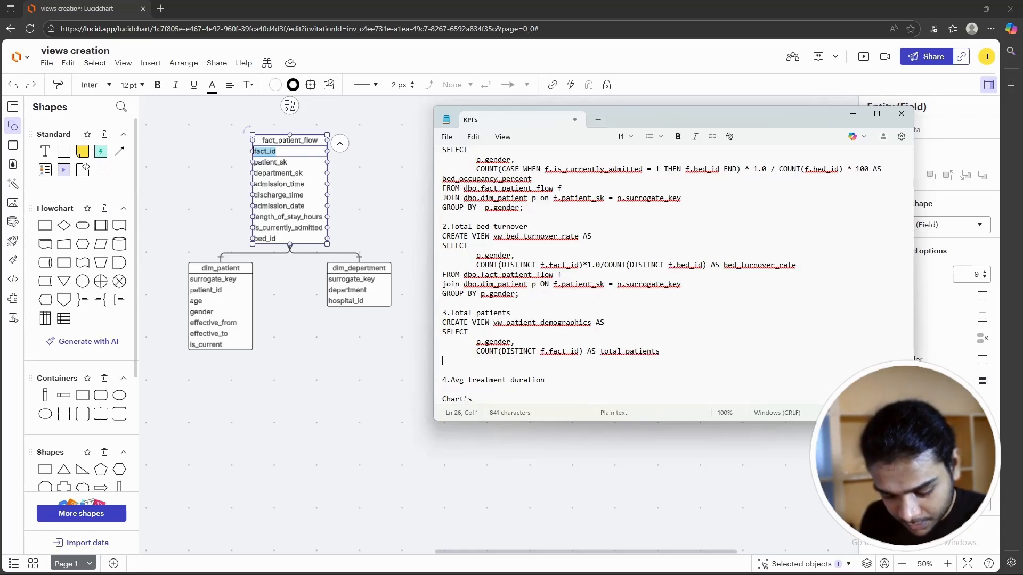
Step: Add the line "FROM dbo.fact_patient_flow f" to the view, copying the table name from the Lucidchart diagram
type("FROM")
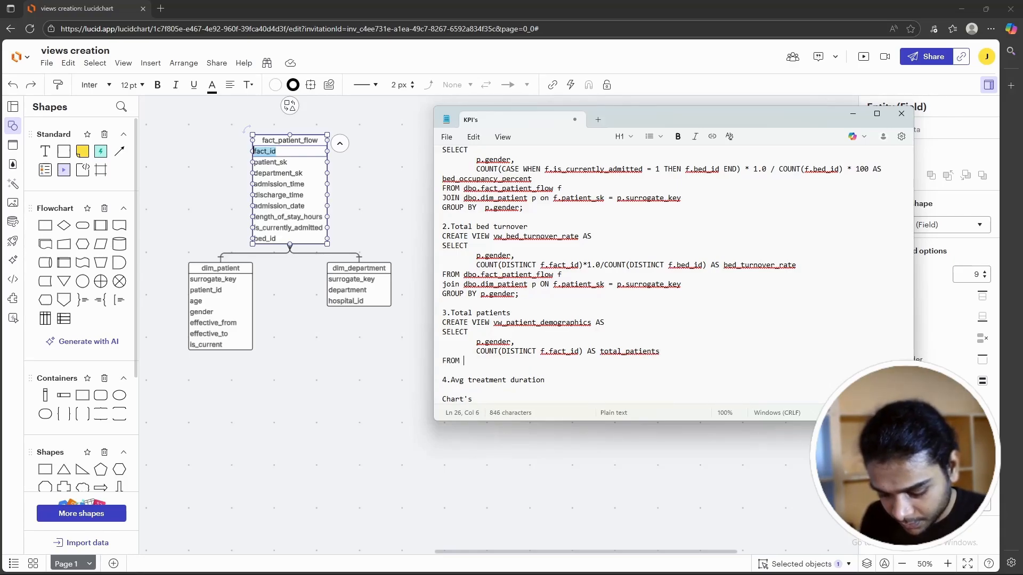
type(" dbo.")
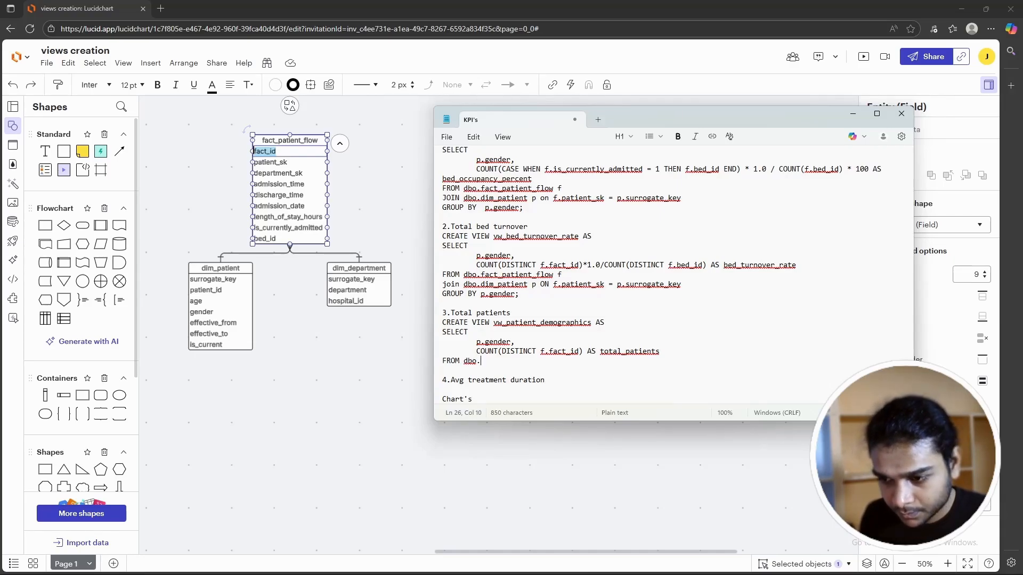
double_click(298, 142)
key("ctrl+c")
key("alt+Tab")
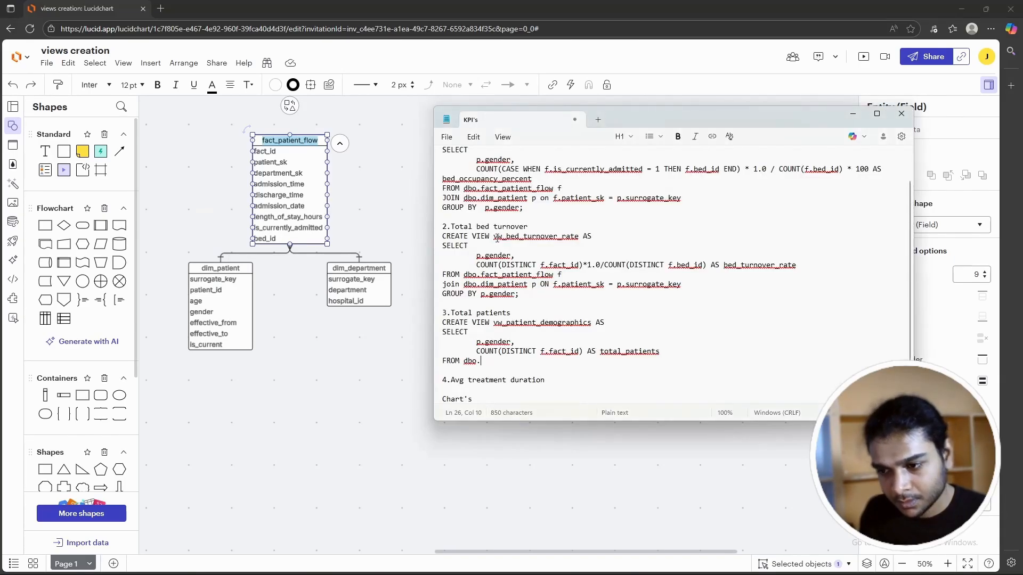
key("ctrl+v")
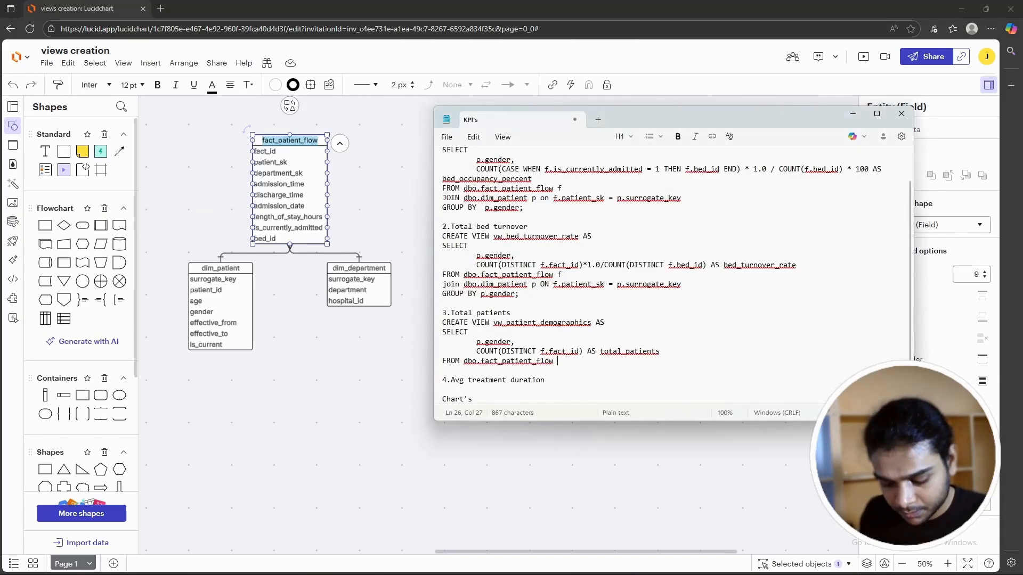
type("f")
key("Return")
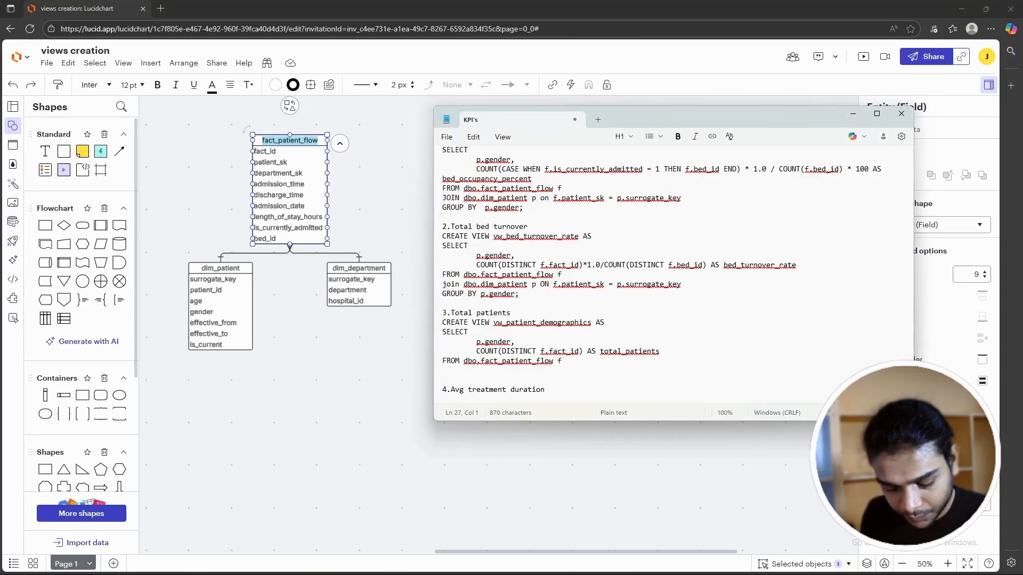
Step: Start the join line "JOIN dbo.dim_patient p ON" below the FROM line, copying the table name from the Lucidchart diagram
type("JOIN")
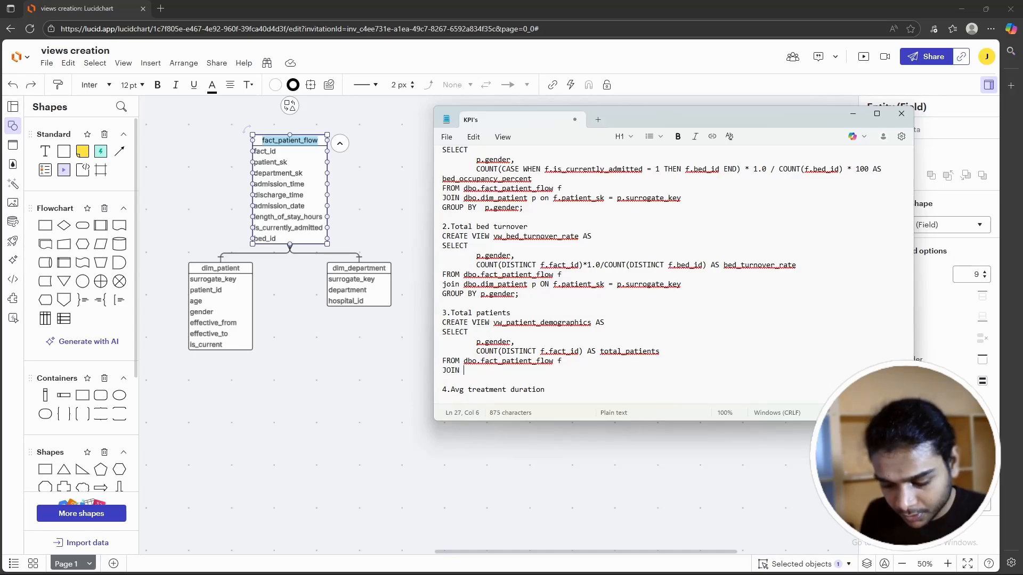
type(" dbo.")
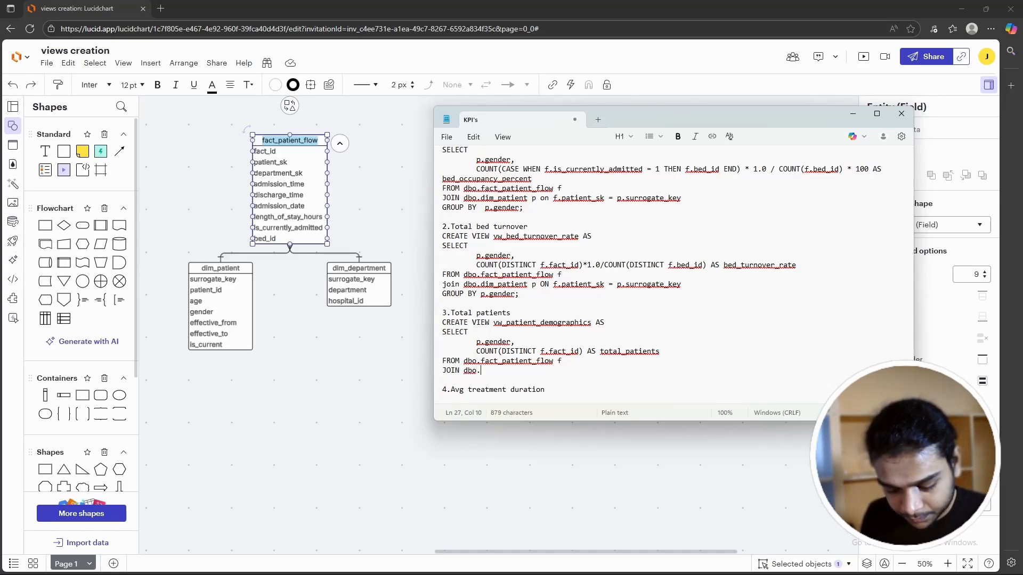
left_click(224, 268)
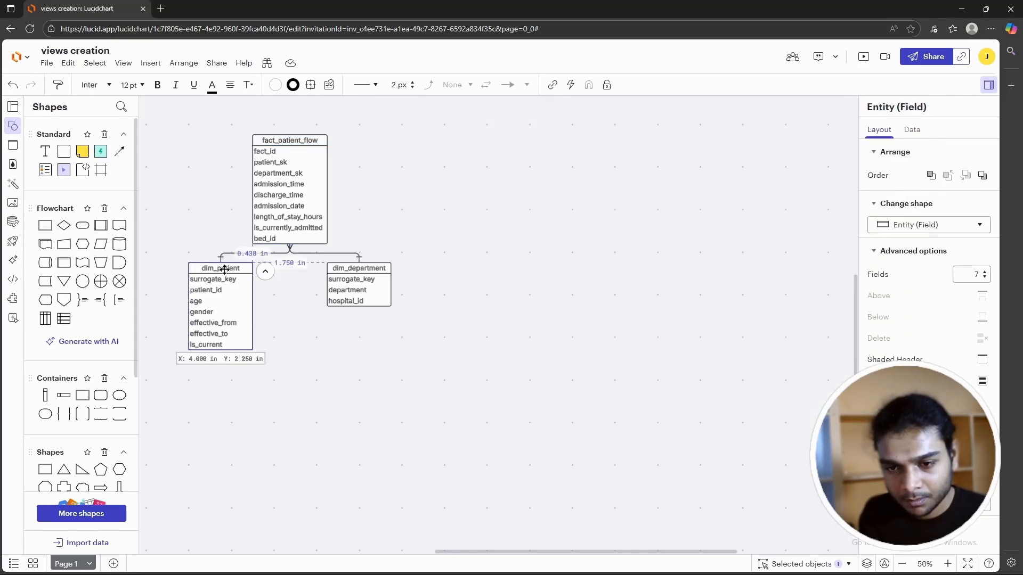
left_click(224, 270)
key("alt+Tab")
left_click(354, 301)
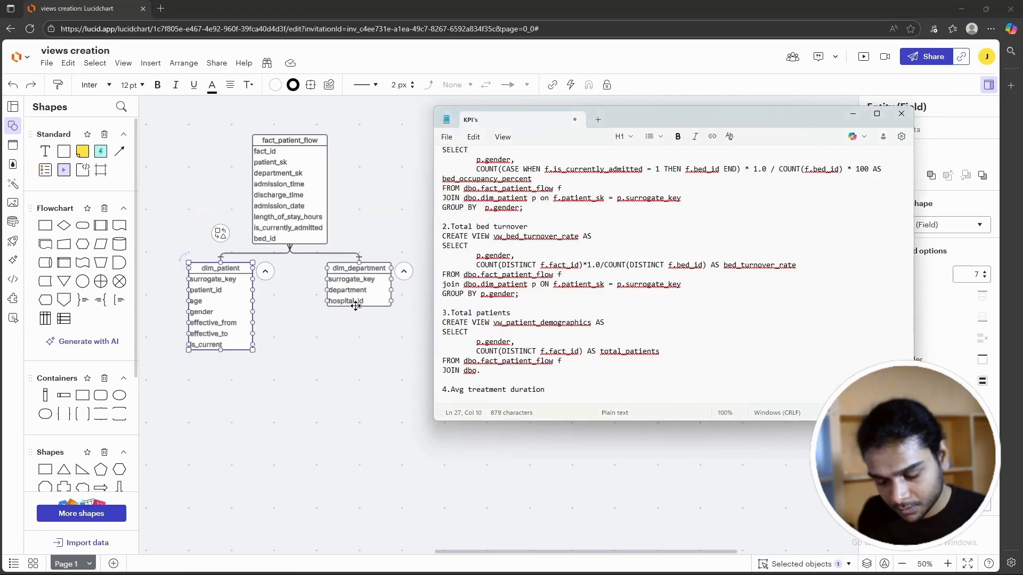
key("ctrl+v")
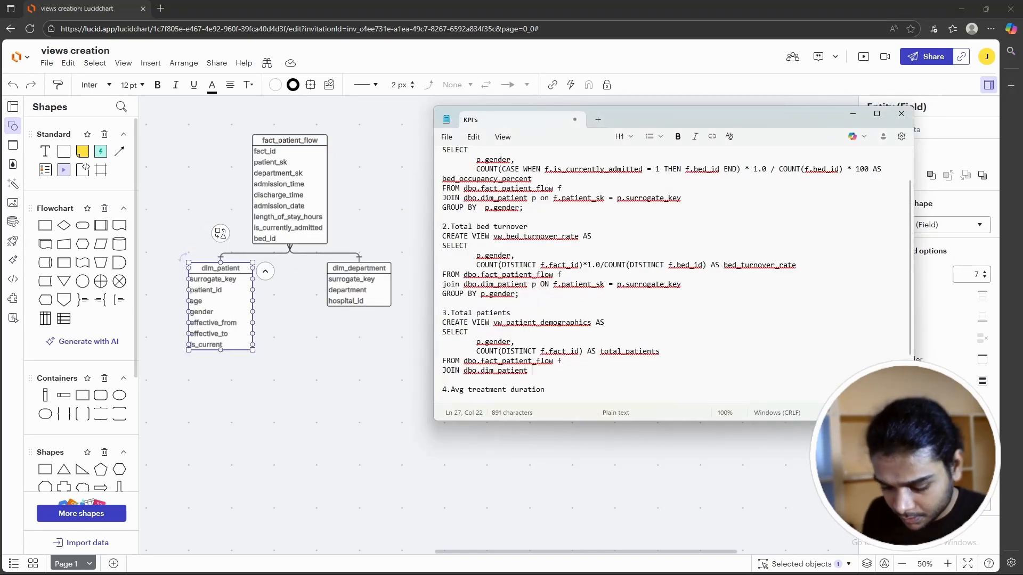
type("p ON")
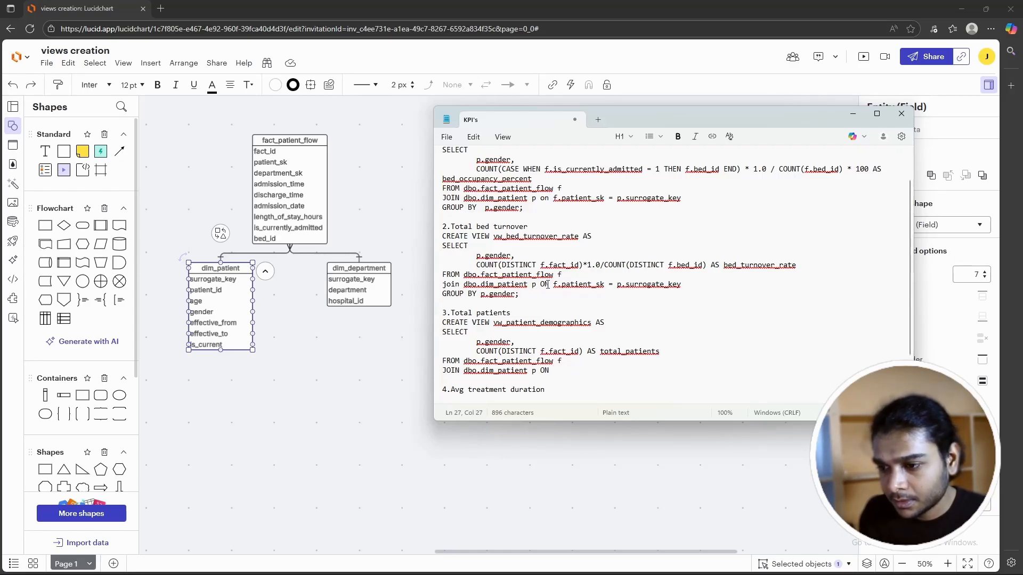
Step: Copy the condition "f.patient_sk = p.surrogate_key" from the vw_bed_turnover_rate view and paste it after ON, followed by a new line
left_click_drag(553, 285, 681, 287)
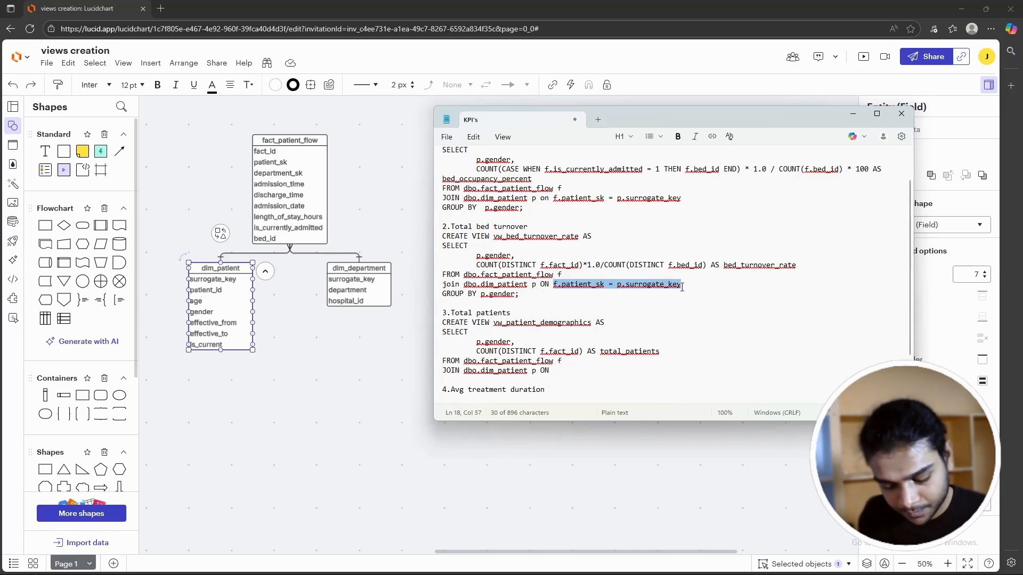
key("ctrl+c")
left_click(573, 368)
key("ctrl+v")
key("Return")
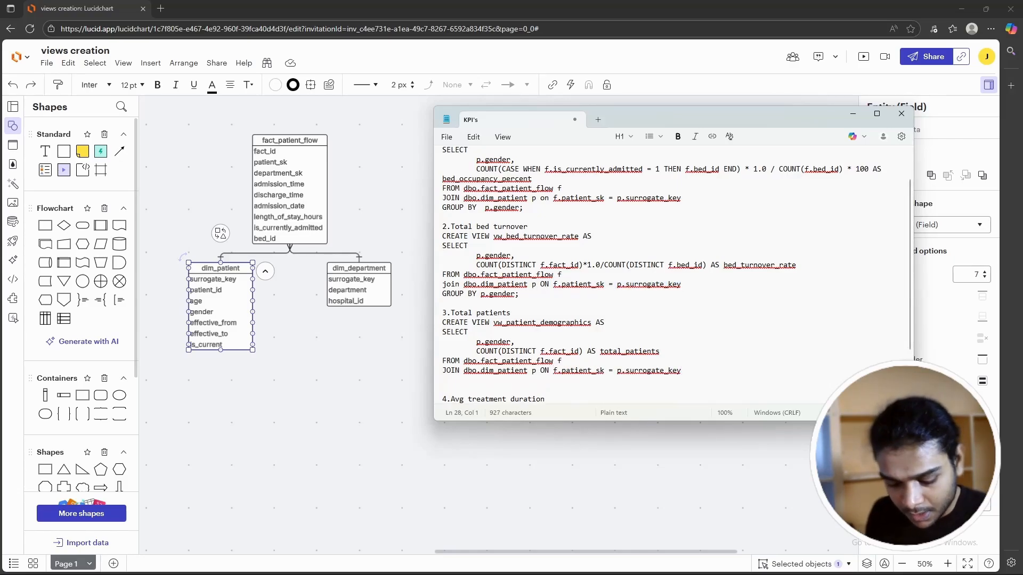
Step: Add the line "WHERE is_currently_admitted = 1" below the JOIN in vw_patient_demographics, copying the column name from the Lucidchart diagram
type("W")
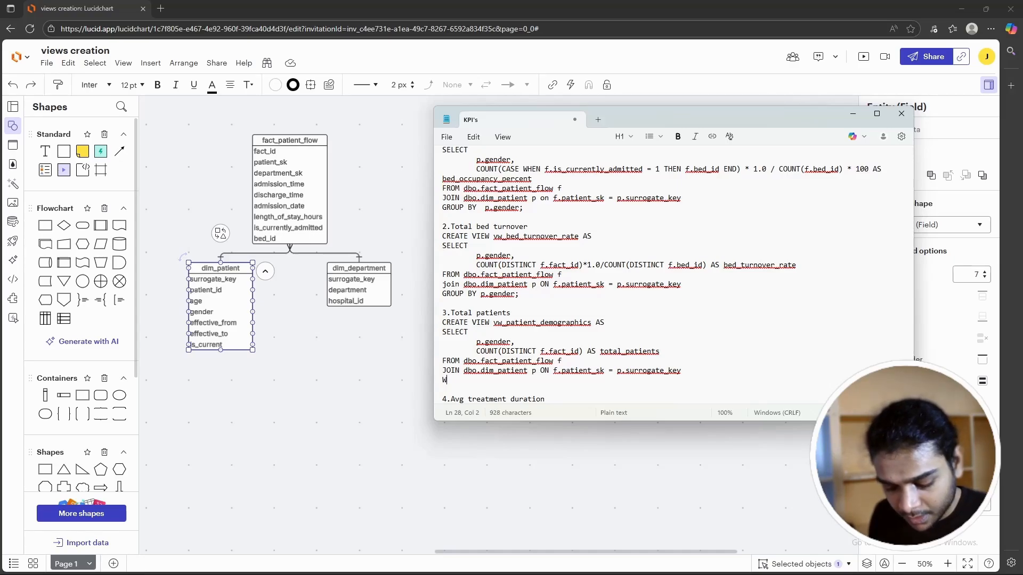
type("HERE")
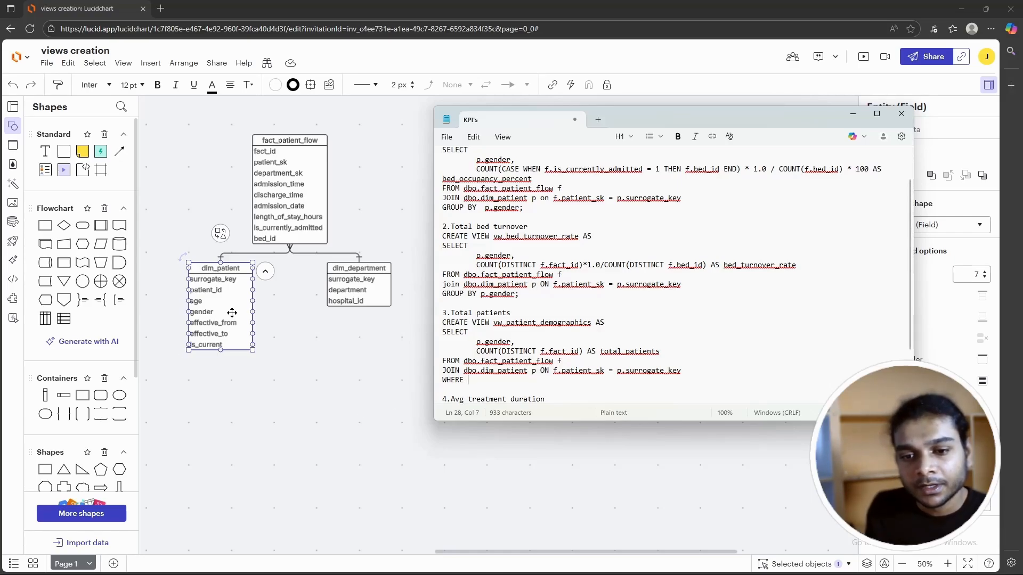
left_click(272, 335)
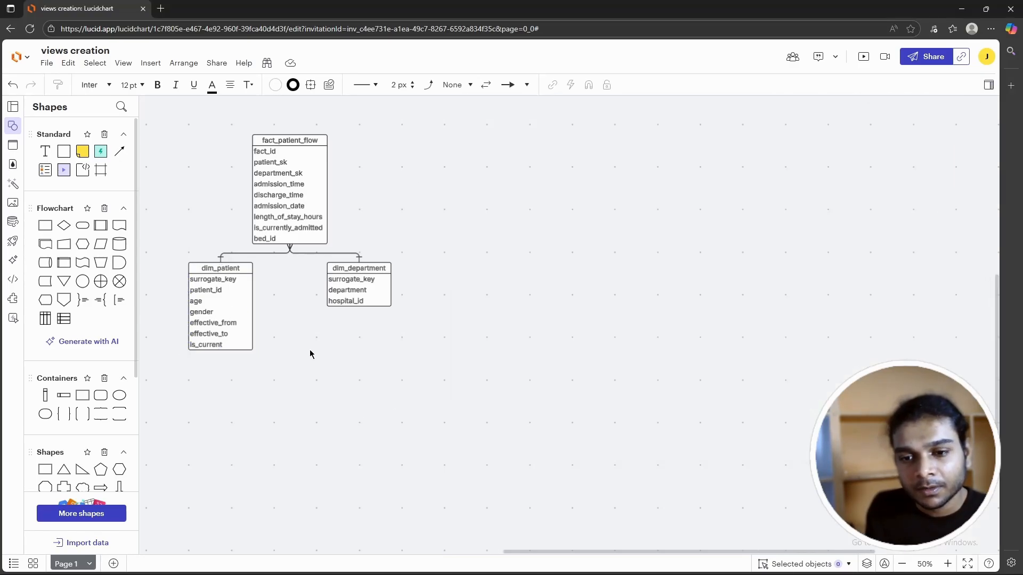
left_click(288, 229)
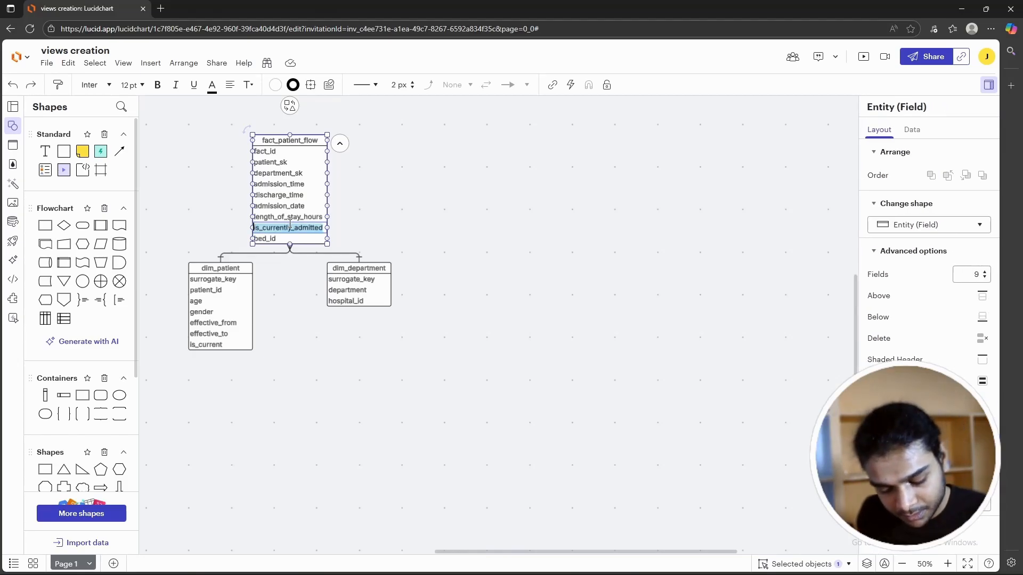
key("alt+Tab")
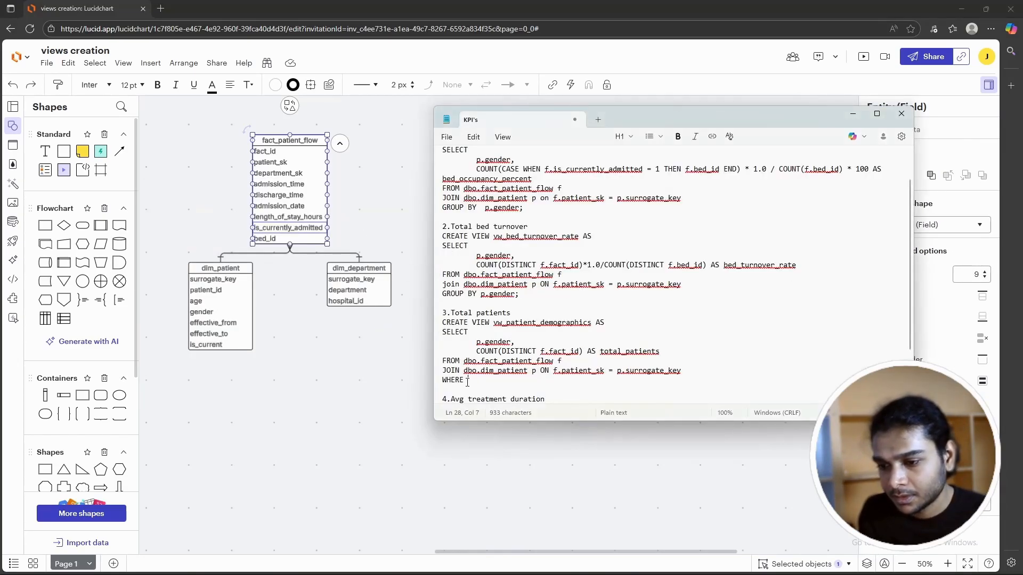
key("ctrl+v")
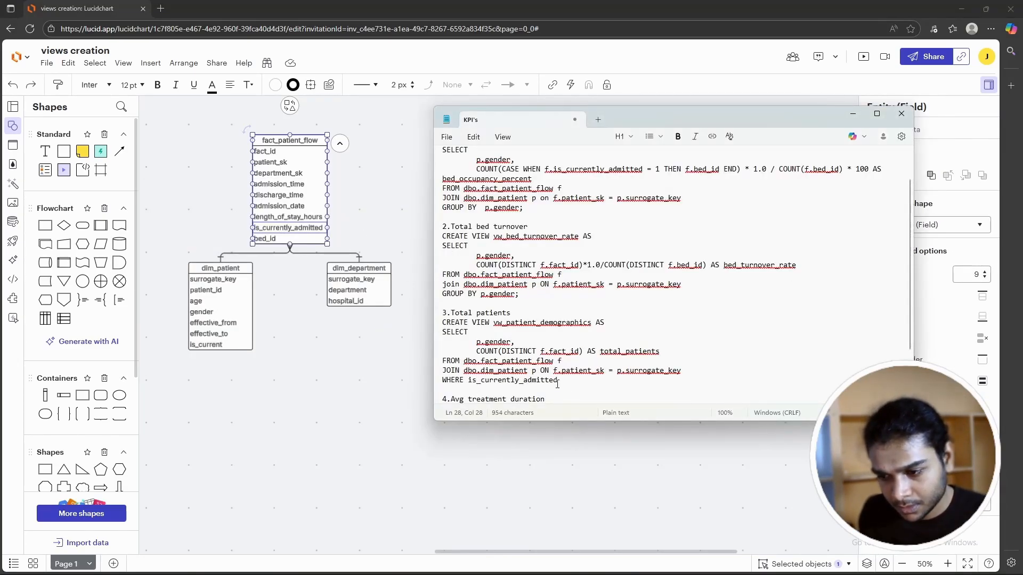
type("= 1")
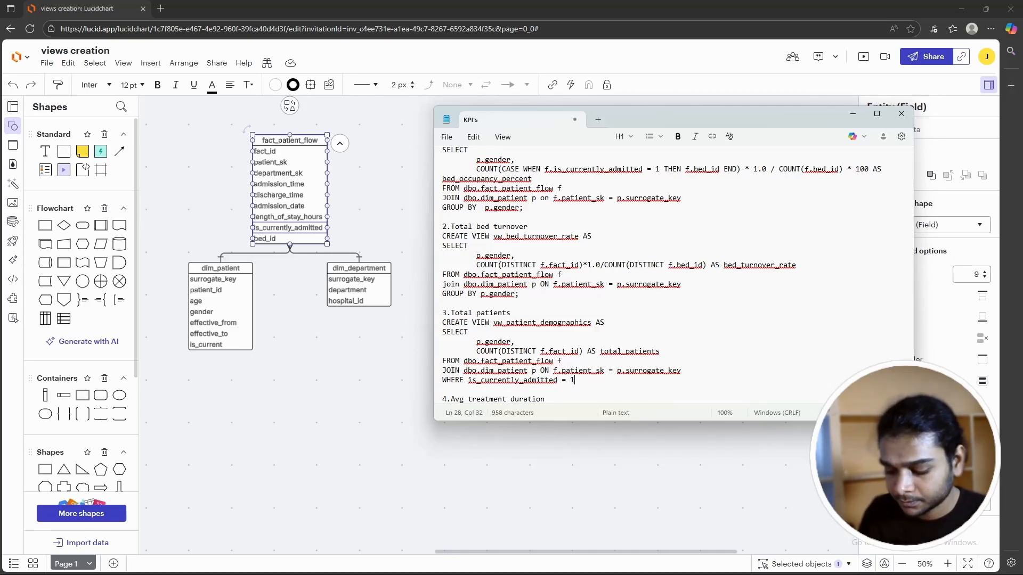
key("Delete")
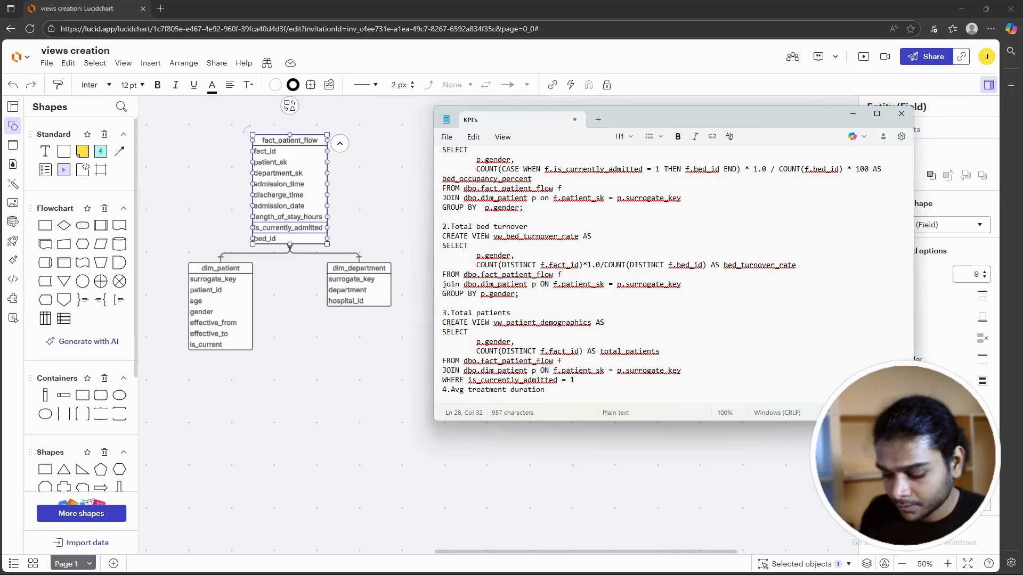
Step: Delete the WHERE filter line from the vw_patient_demographics view
scroll(712, 287, "down", 1)
scroll(671, 479, "up", 1)
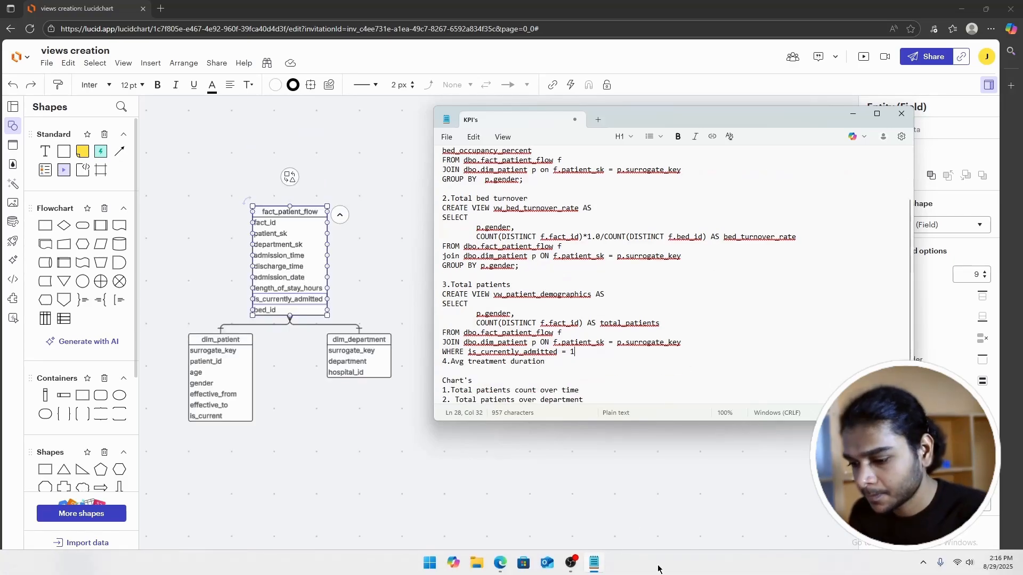
scroll(573, 352, "up", 2)
scroll(584, 354, "down", 2)
double_click(573, 353)
left_click_drag(574, 353, 467, 355)
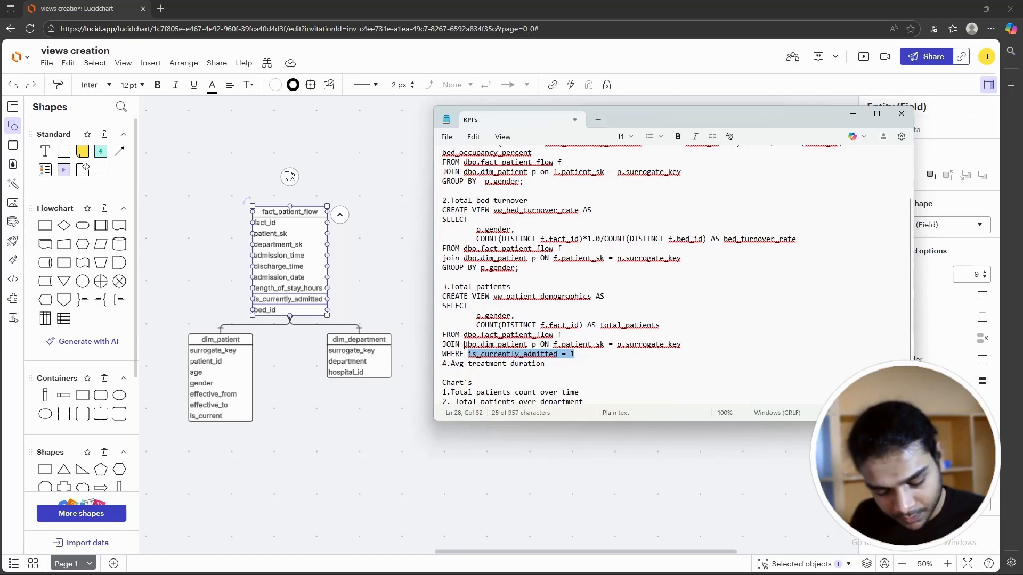
key("BackSpace")
key("BackSpace")
key("BackSpace")
key("BackSpace")
key("BackSpace")
key("BackSpace")
key("BackSpace")
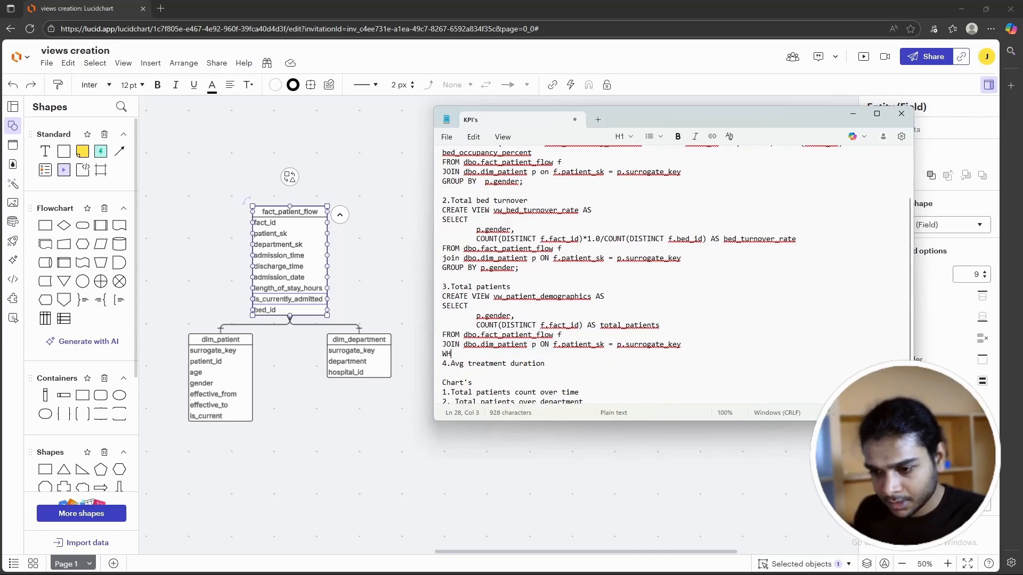
Step: Try replacing "DISTINCT f.fact_id" inside the total_patients COUNT with an expression starting "CASE WHEN f."
left_click(502, 326)
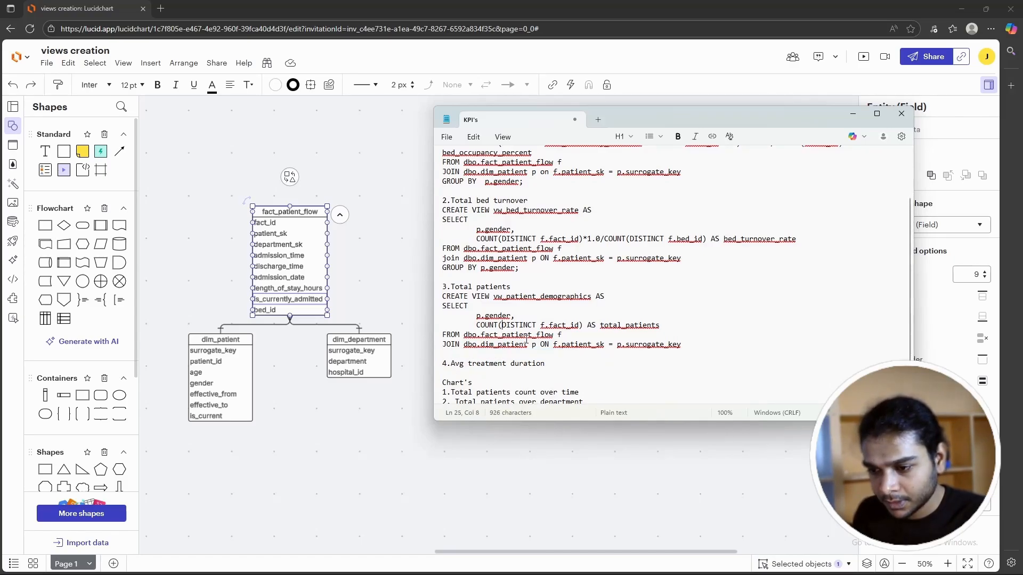
scroll(537, 344, "up", 1)
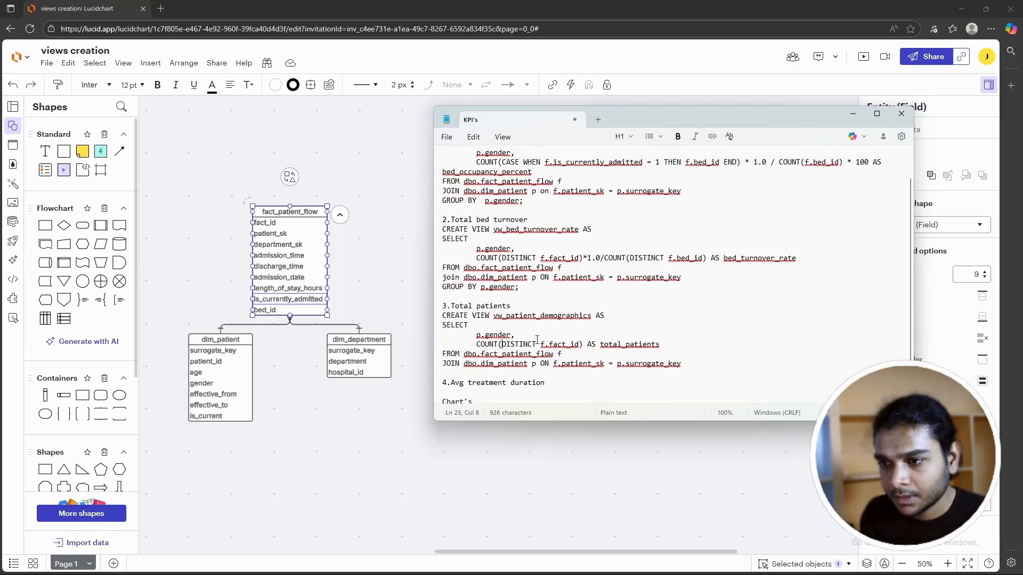
scroll(582, 259, "down", 1)
scroll(581, 259, "up", 1)
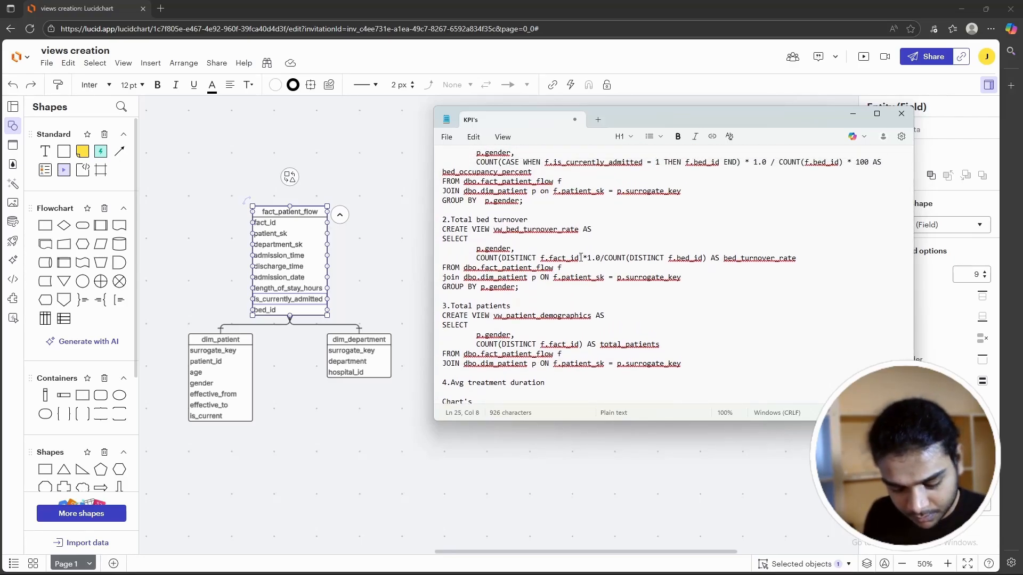
type("CASE")
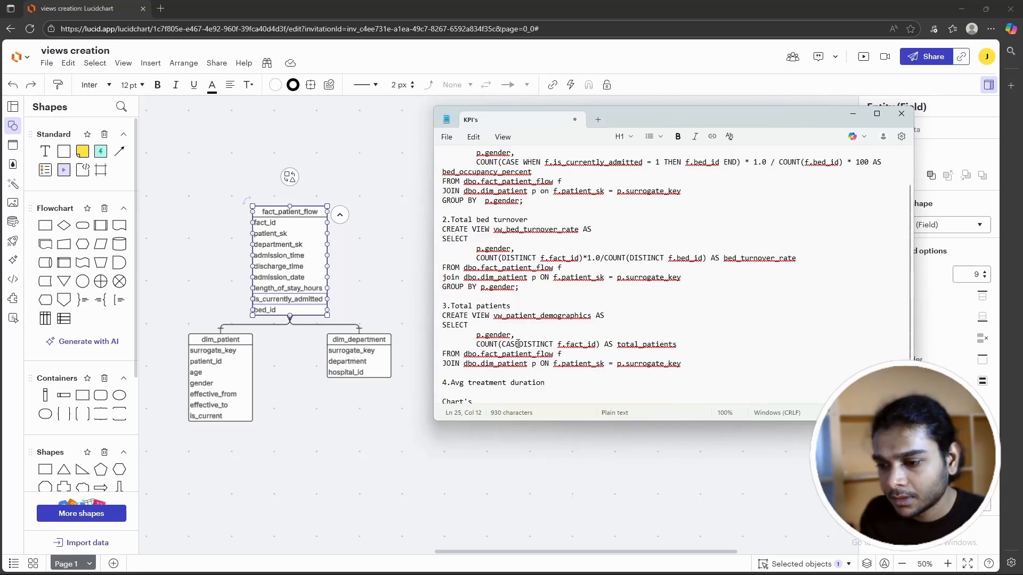
left_click_drag(518, 344, 596, 344)
key("BackSpace")
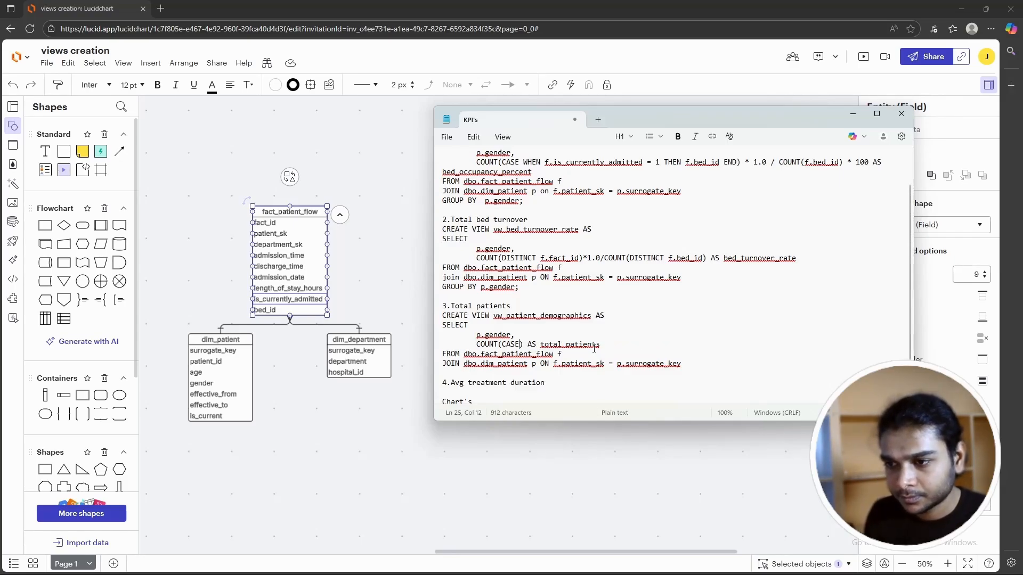
type("WHEN")
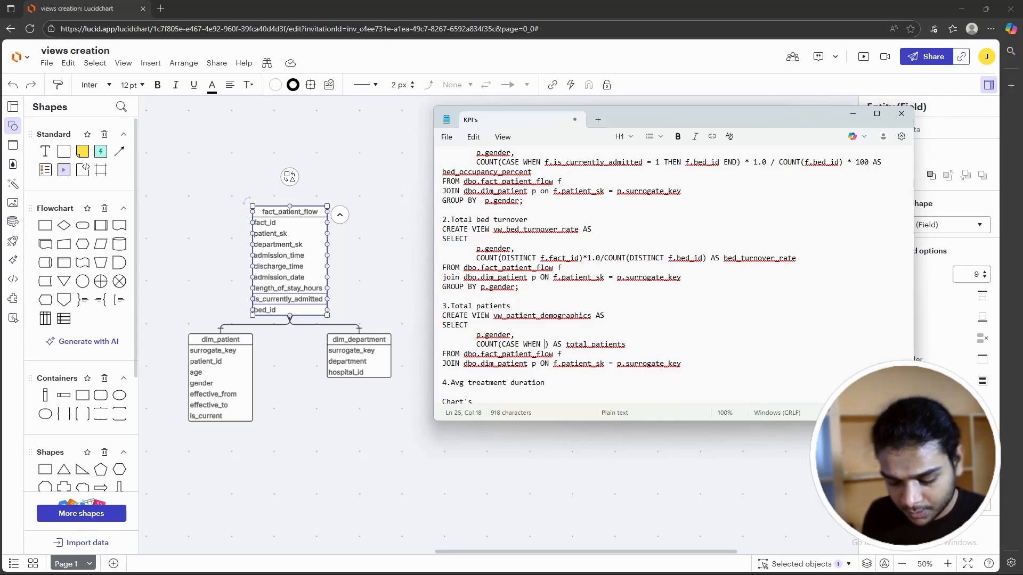
type(" f.")
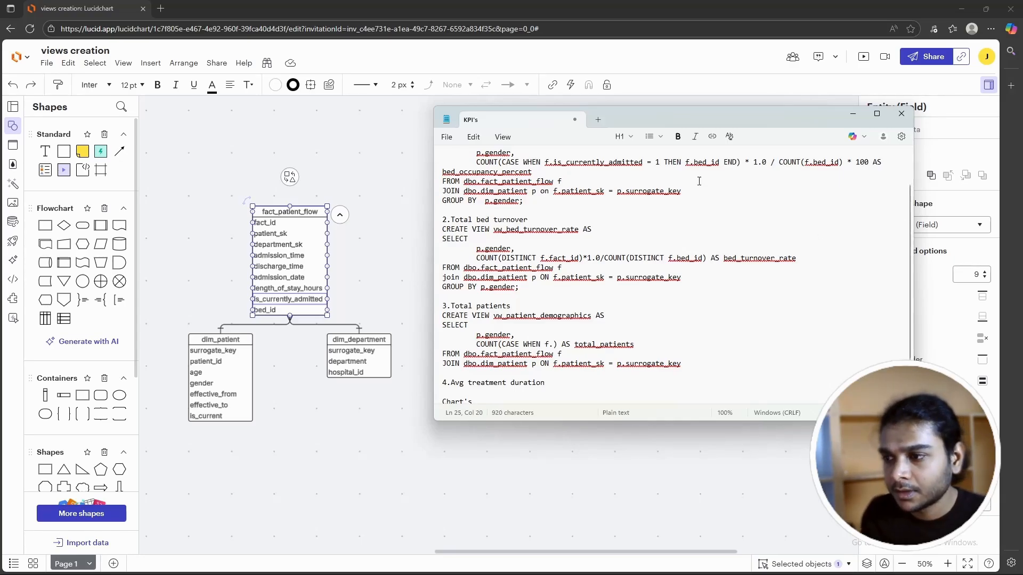
Step: Replace the total_patients COUNT expression with "COUNT(CASE WHEN f.is_currently_admitted = 1 THEN f.bed_id END)" copied from the bed occupancy view
left_click_drag(476, 162, 740, 160)
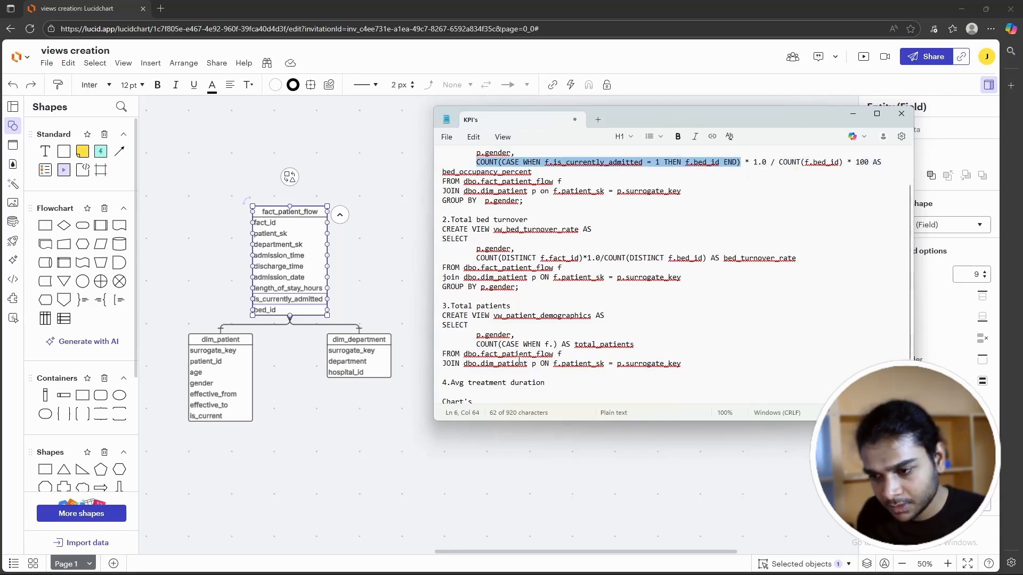
left_click(553, 344)
left_click_drag(553, 345, 476, 345)
key("ctrl+v")
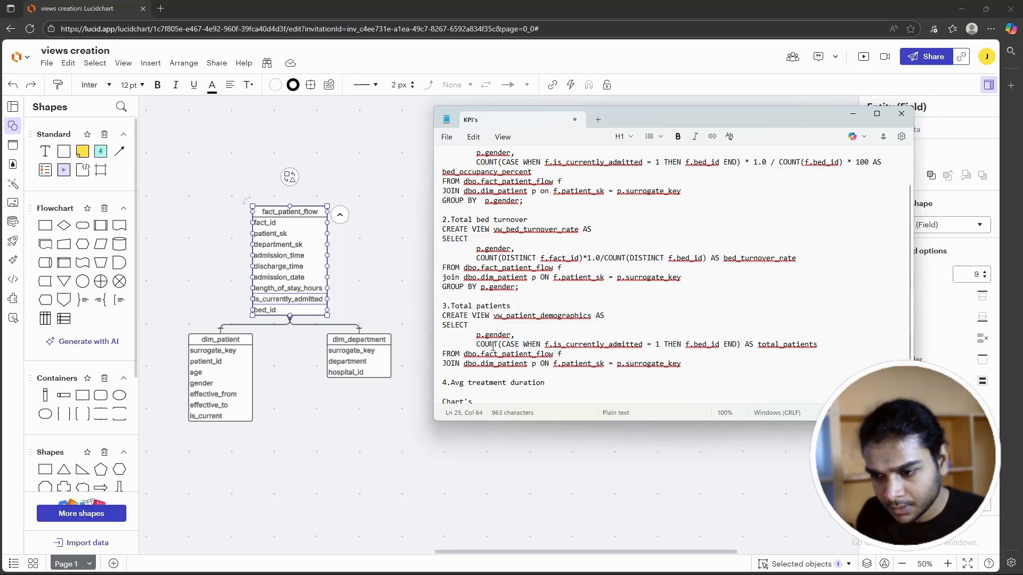
Step: Change the column after THEN in the total_patients expression to f.fact_id
left_click_drag(684, 344, 720, 346)
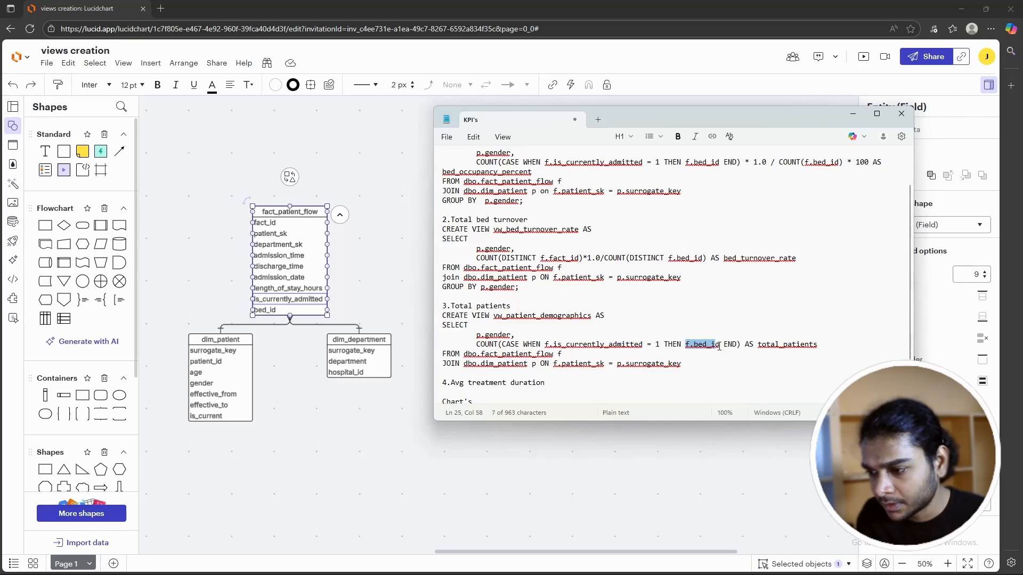
key("BackSpace")
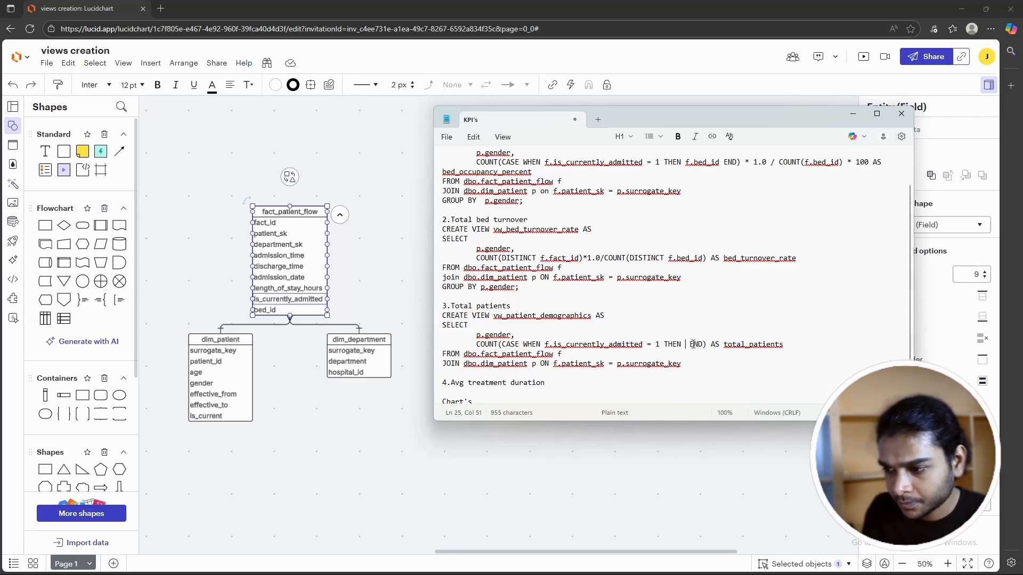
type("f,fact_")
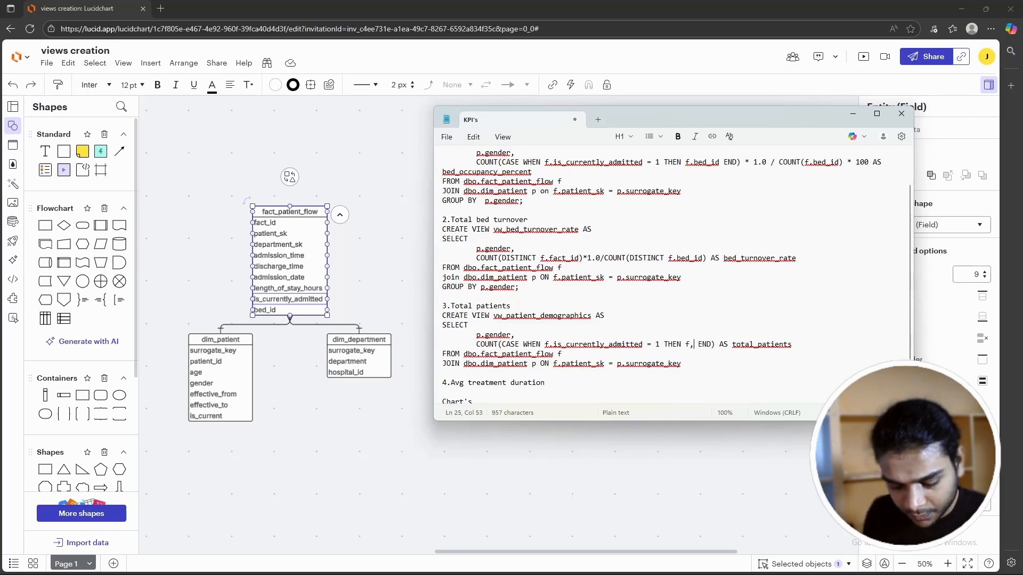
type("id")
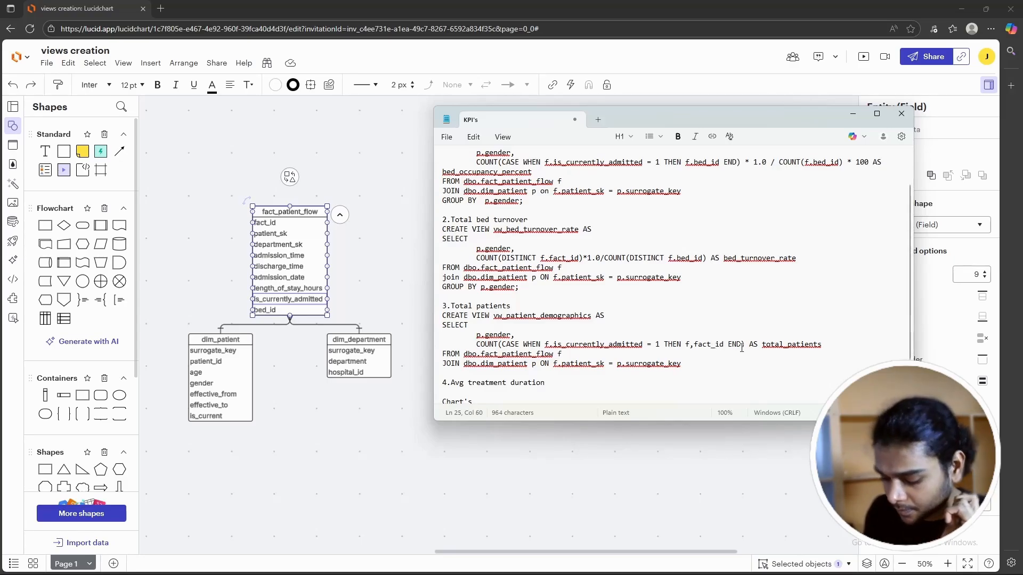
key("Left")
key("Left")
key("BackSpace")
type(".")
Step: Add the closing line "GROUP BY p.gender;" below the JOIN line of the vw_patient_demographics view
scroll(703, 324, "down", 2)
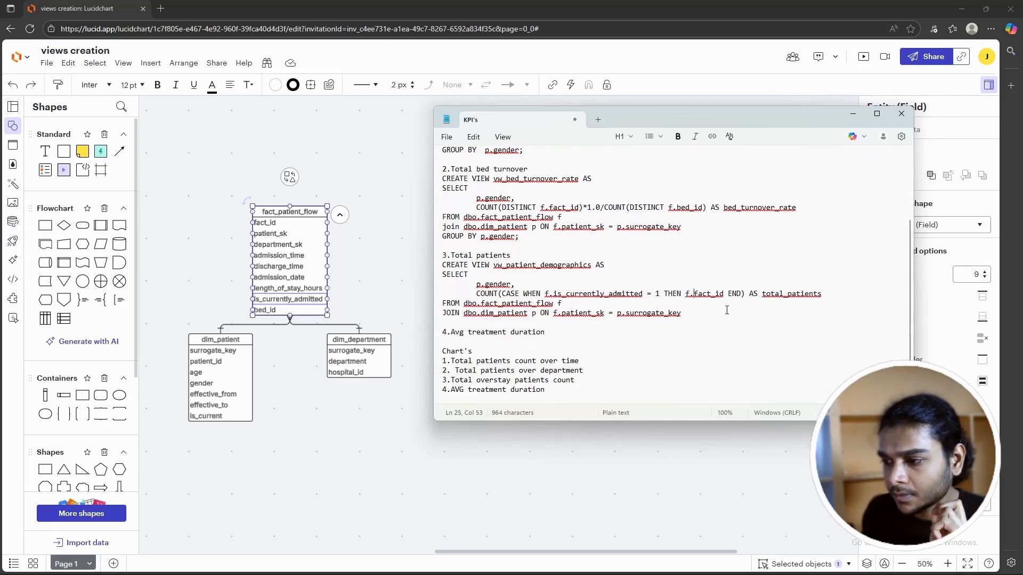
left_click(690, 312)
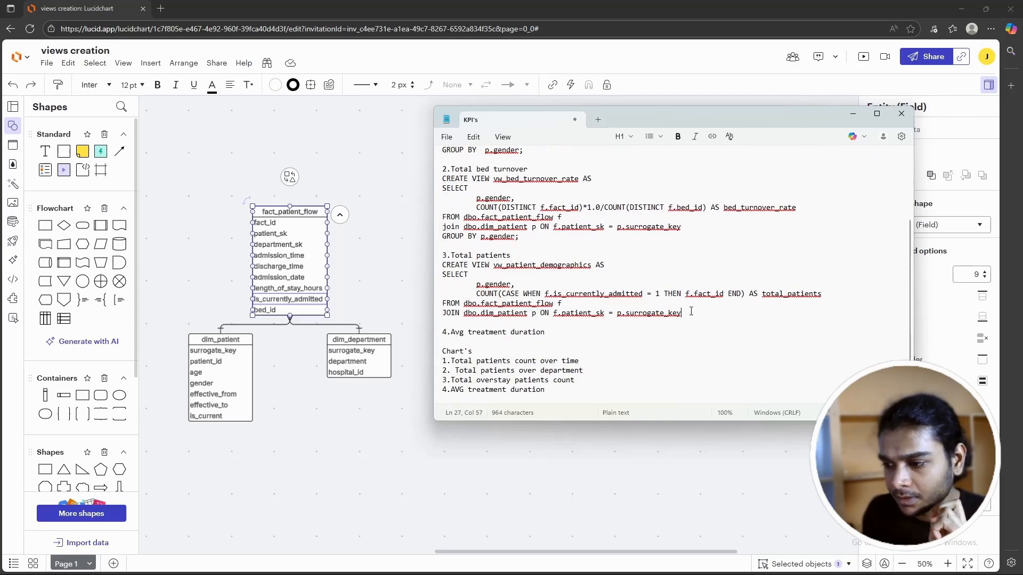
key("Return")
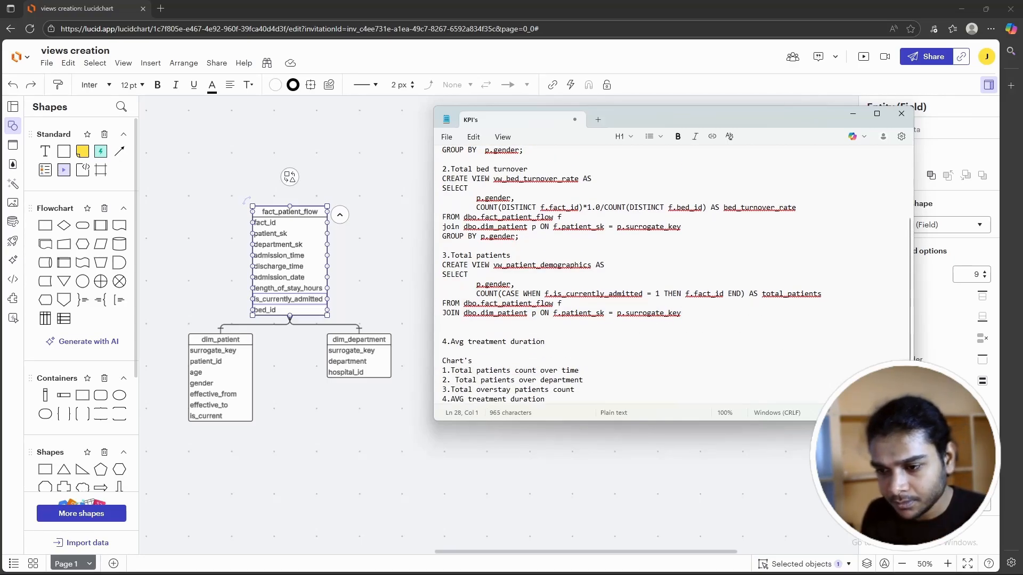
type("Group")
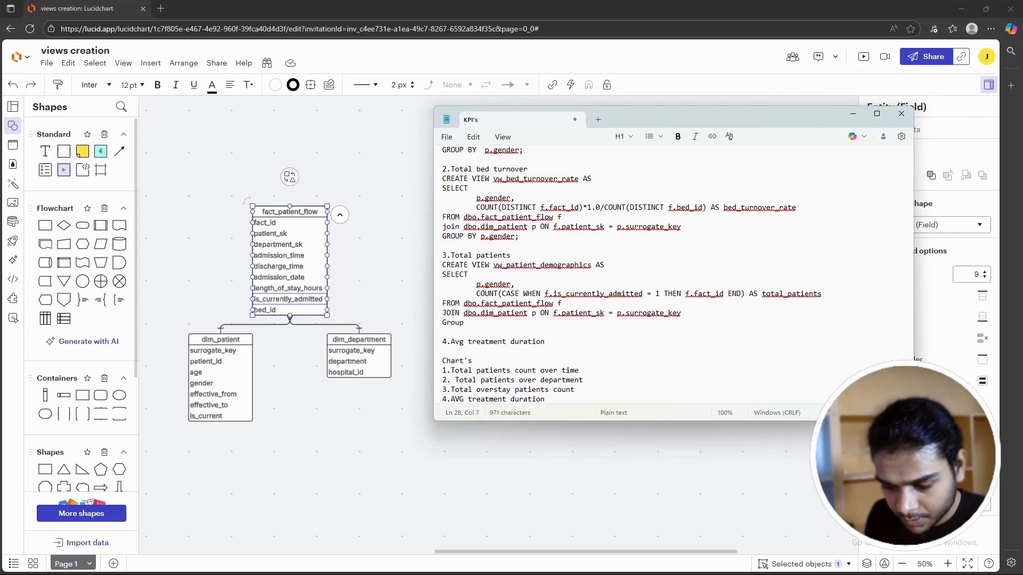
key("BackSpace")
key("BackSpace")
key("BackSpace")
key("BackSpace")
key("BackSpace")
type("ROUP BY")
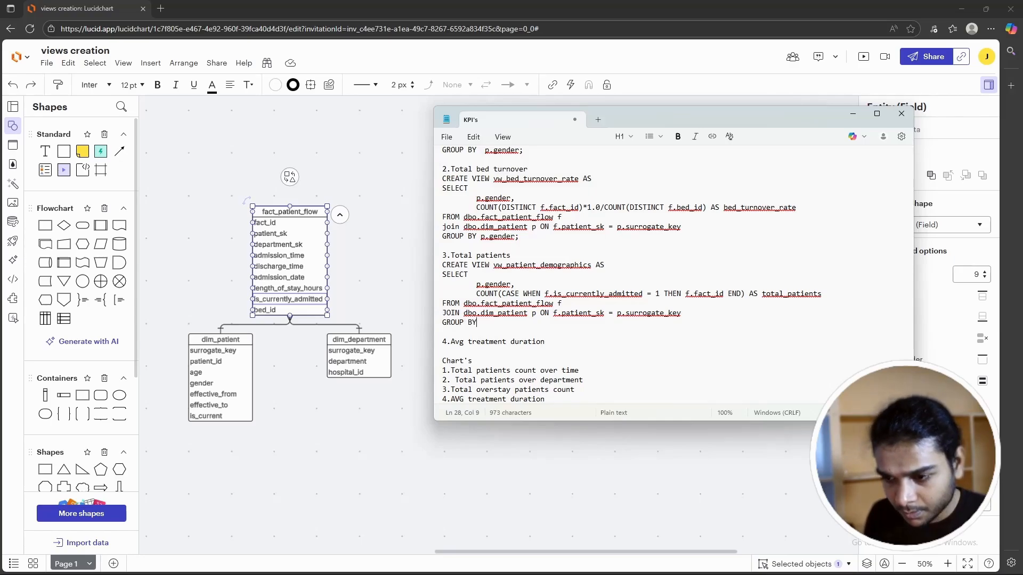
type(" p")
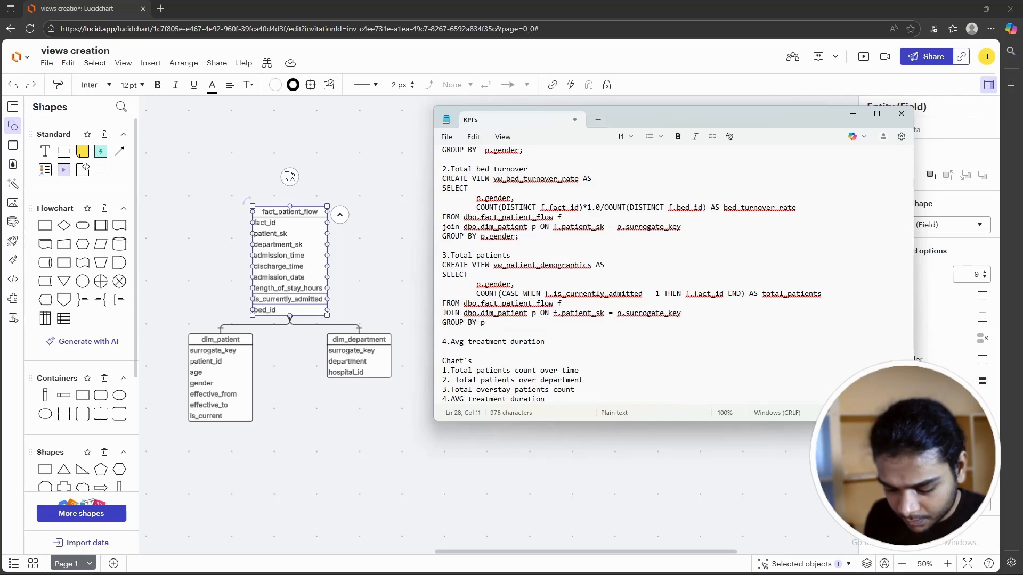
type(".gender,")
key("BackSpace")
type(";")
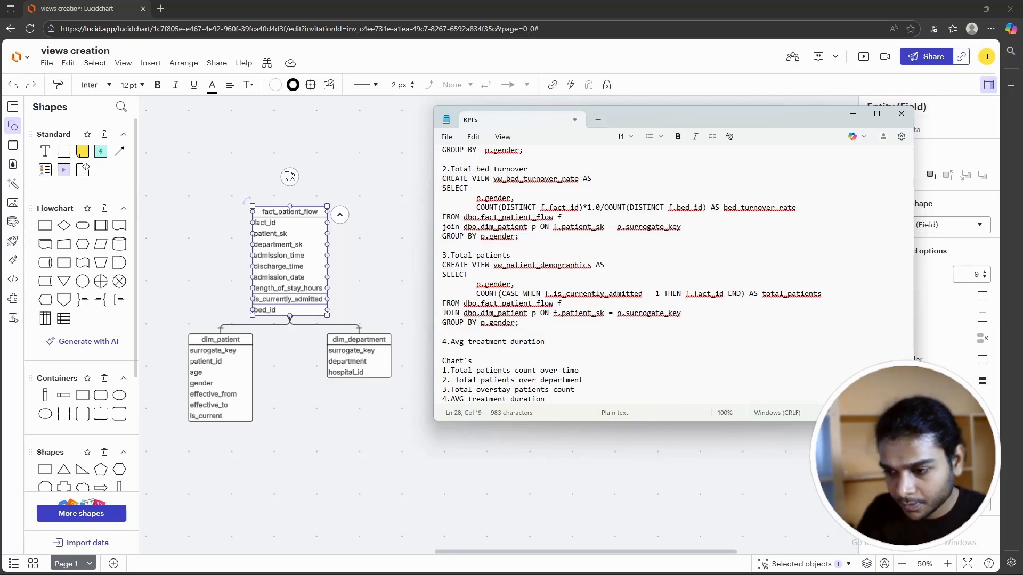
Step: Review the total_patients expression part by part: the CASE WHEN, its is_currently_admitted condition and the f.fact_id result
scroll(648, 259, "down", 1)
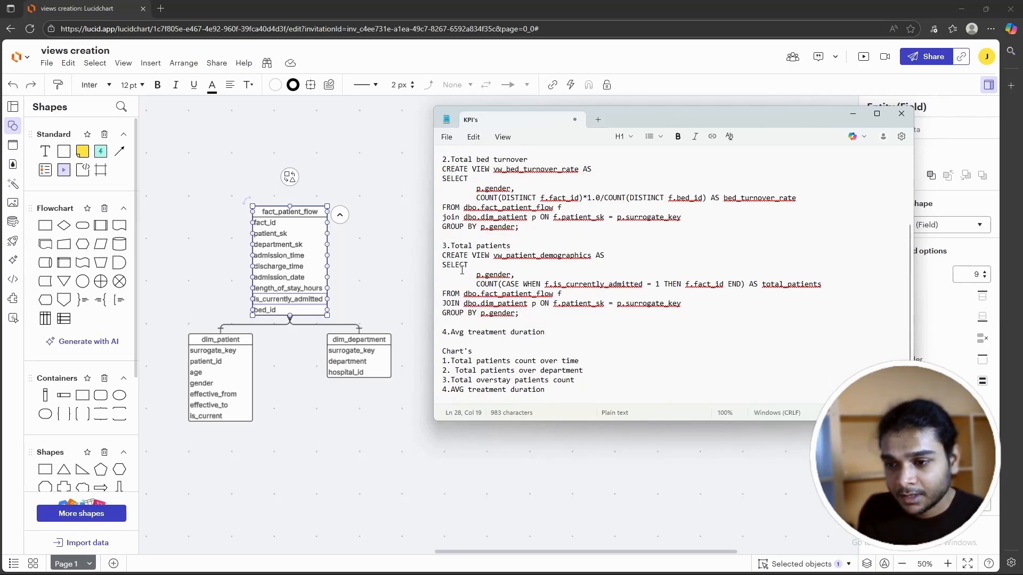
left_click_drag(475, 275, 537, 290)
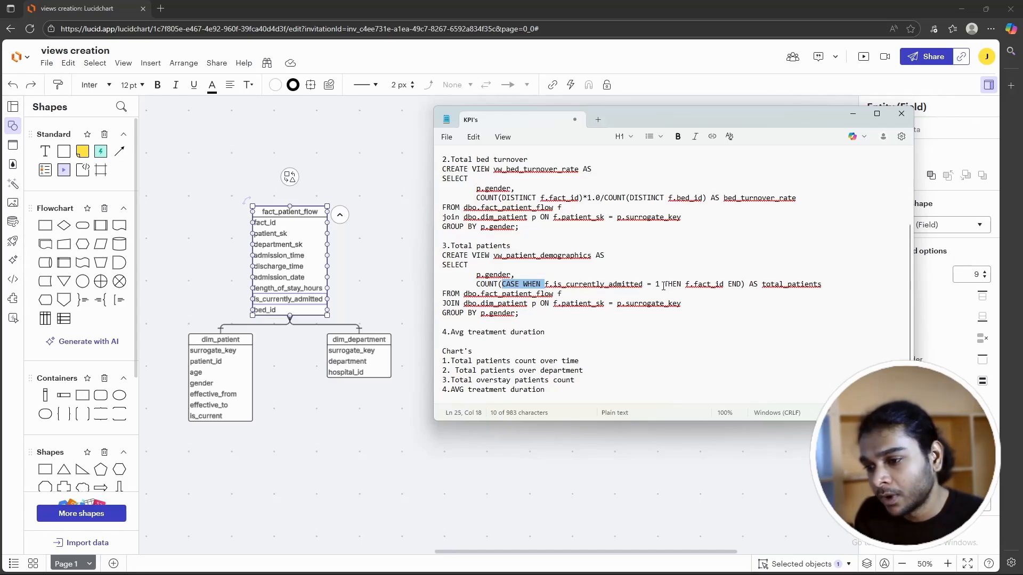
left_click_drag(544, 285, 654, 285)
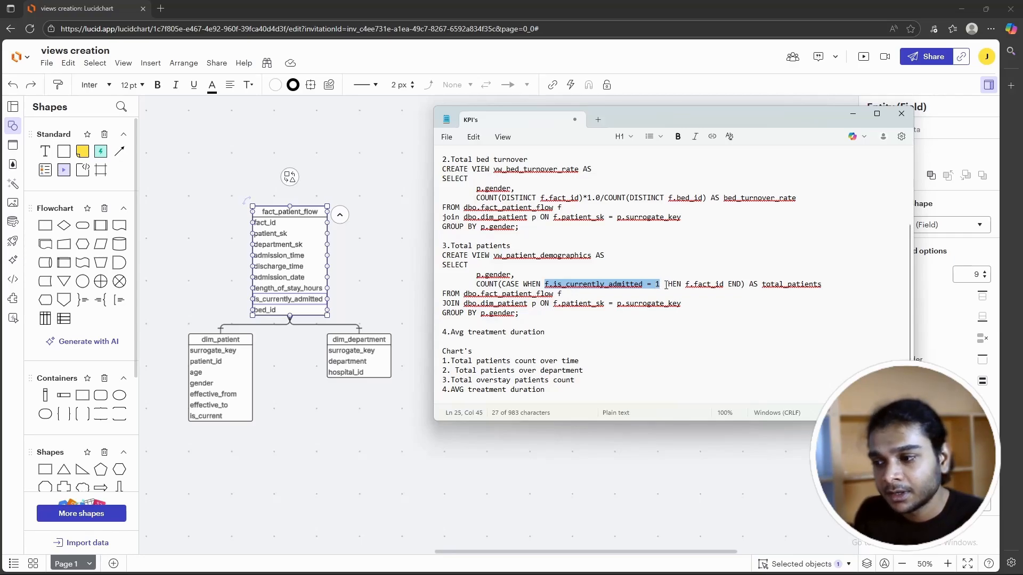
left_click(684, 284)
left_click_drag(683, 284, 723, 285)
left_click(734, 285)
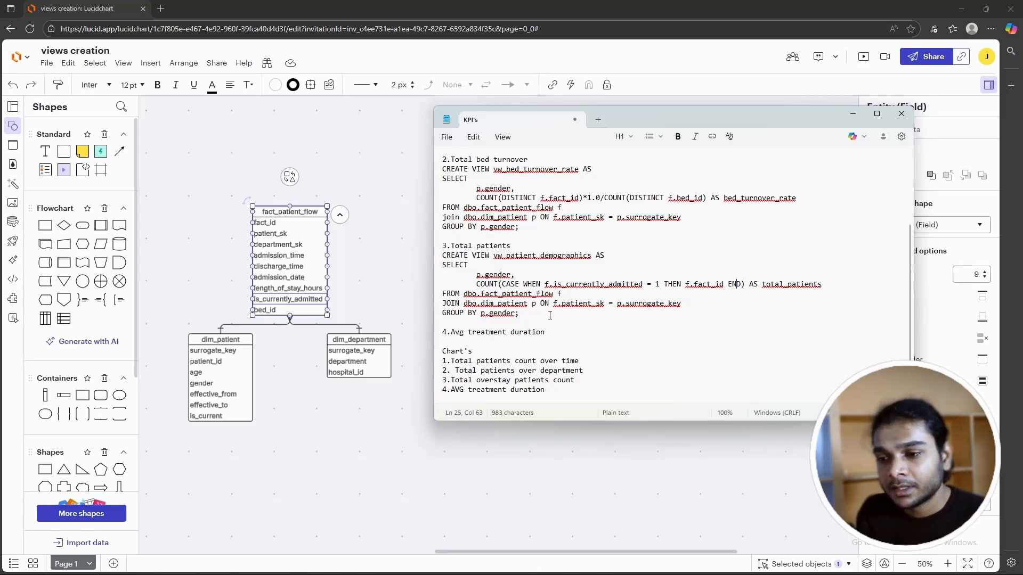
Step: Review the FROM, JOIN and GROUP BY lines of the vw_patient_demographics view
left_click(532, 314)
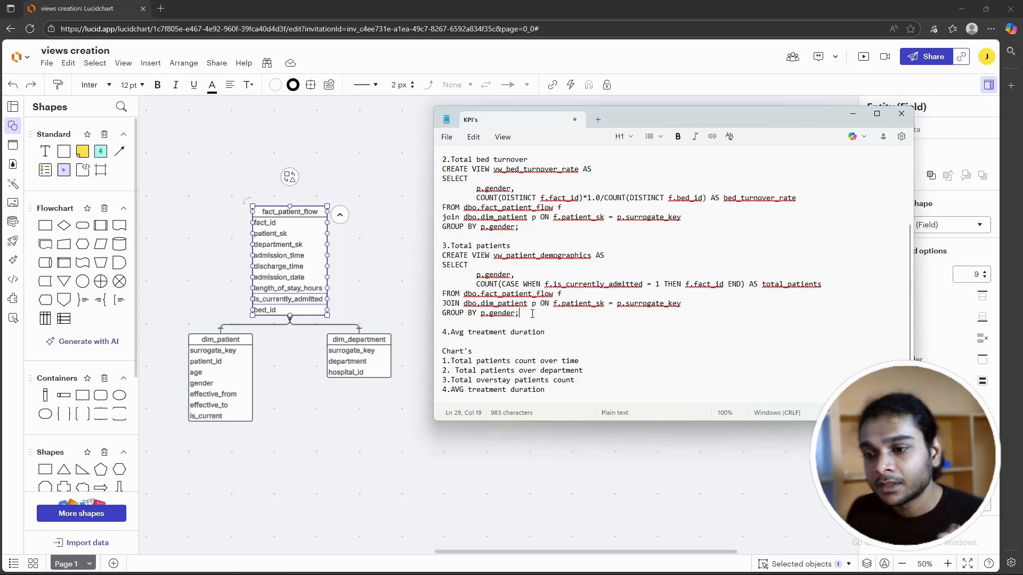
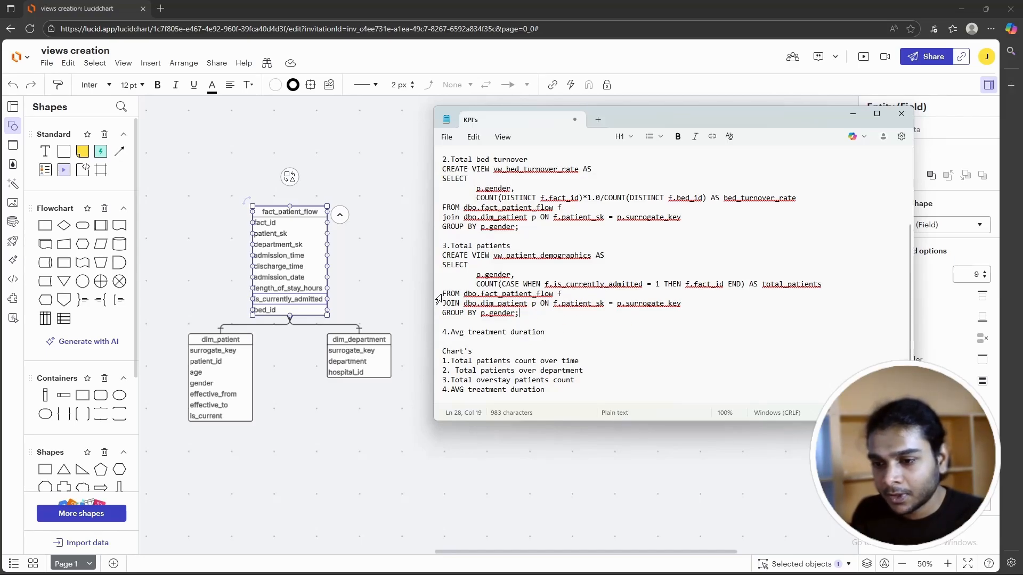
left_click_drag(441, 293, 521, 313)
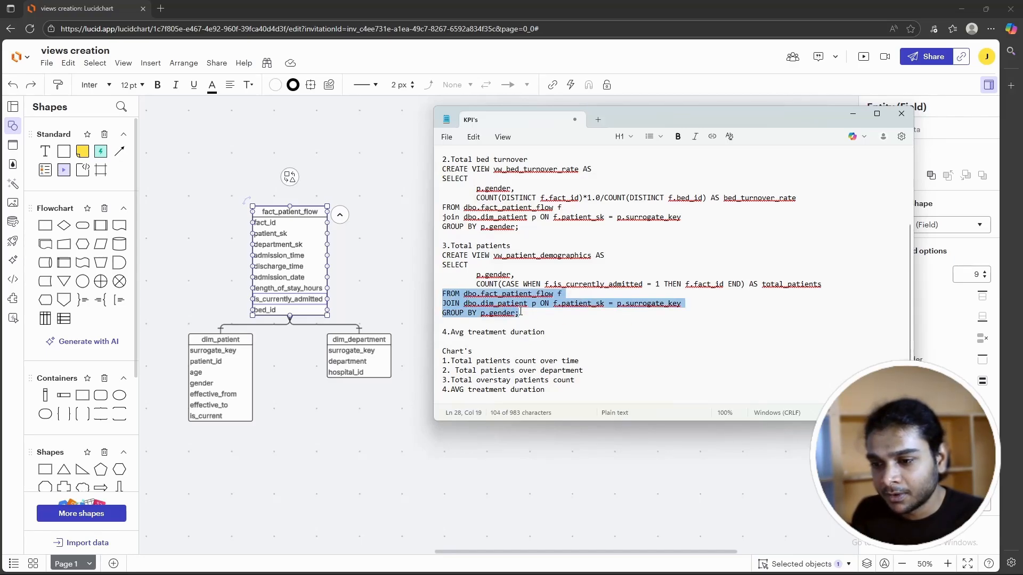
left_click(543, 313)
Step: Add the line "CREATE TABLE vw_avg_treatment_duration AS" below the "4.Avg treatment duration" heading
left_click(545, 333)
key("Return")
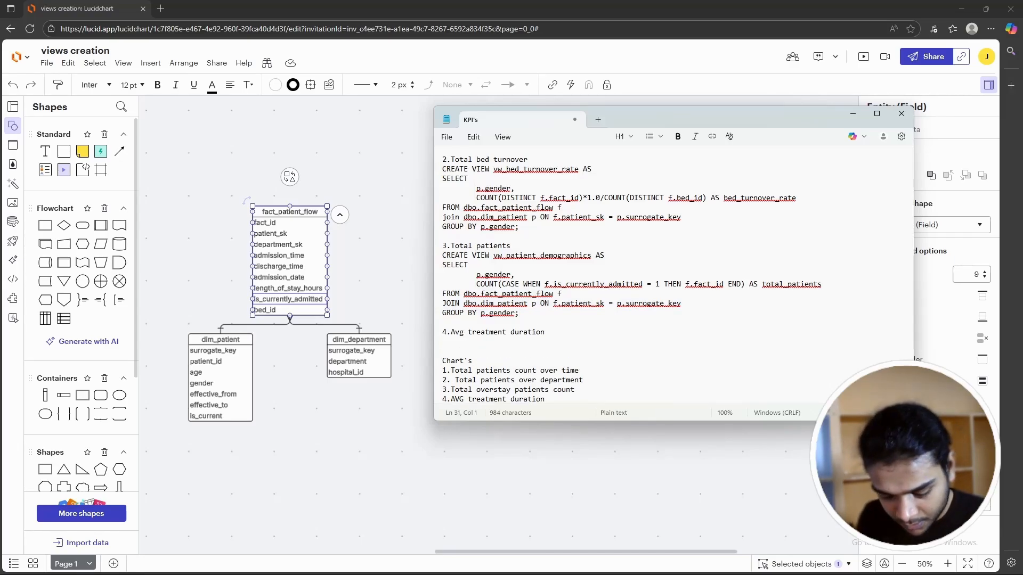
type("CREATE")
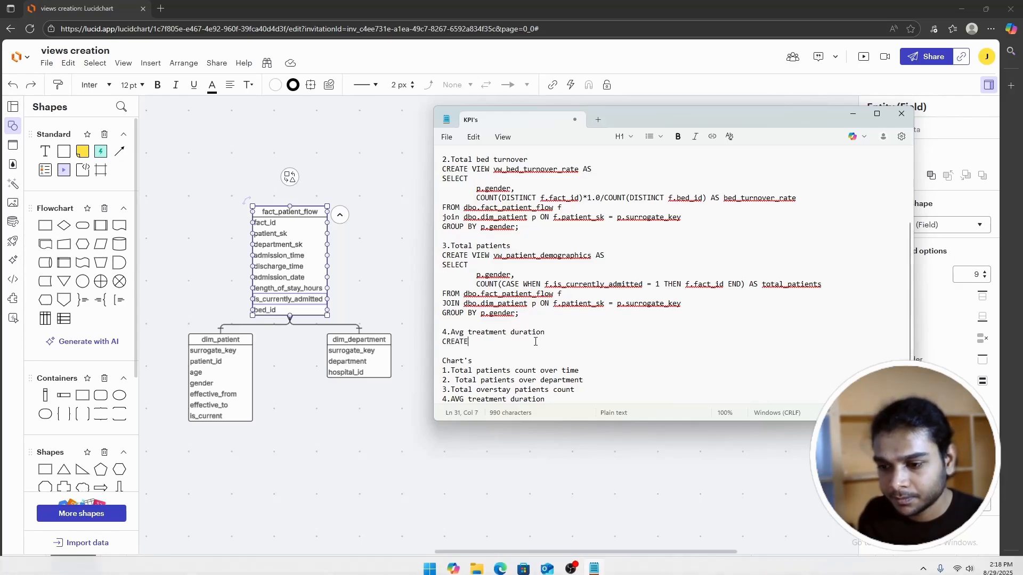
type(" TA")
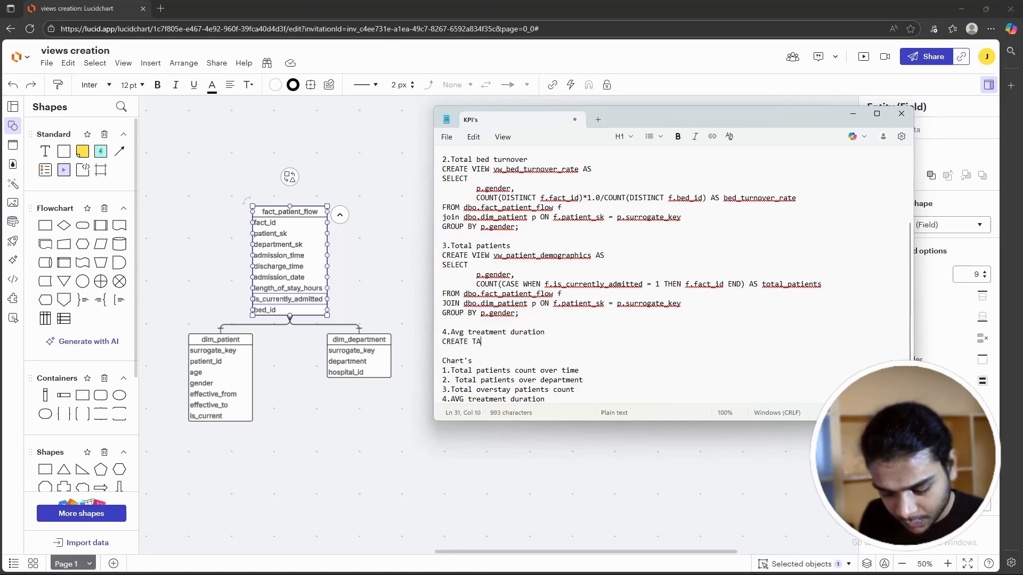
type("BLE v")
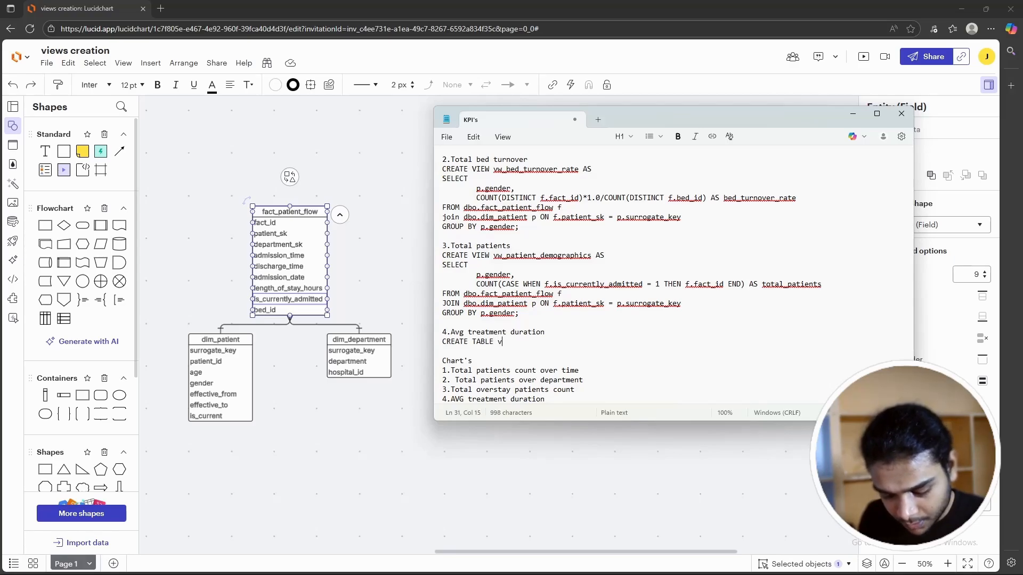
type("w_a")
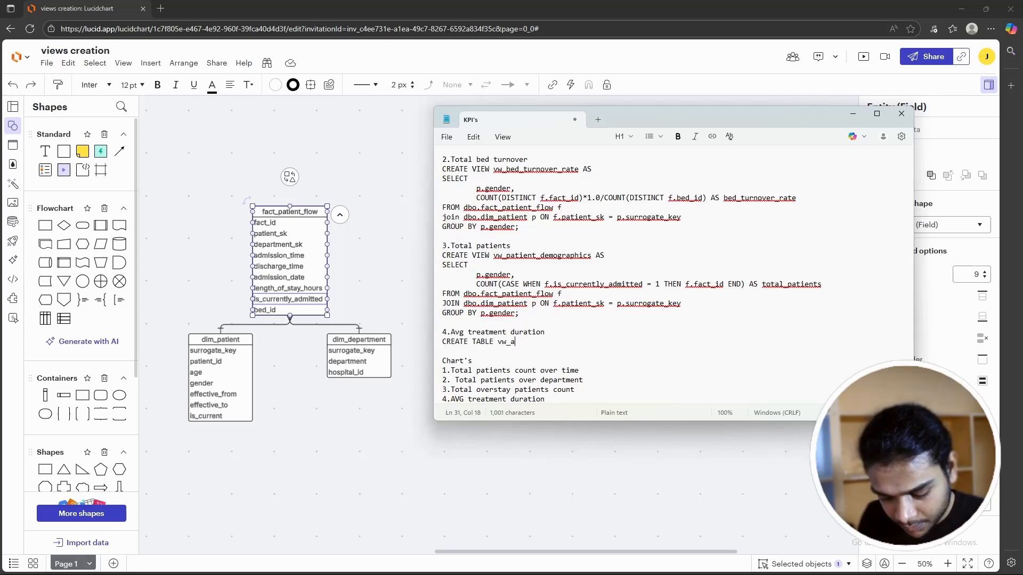
type("vg_trea")
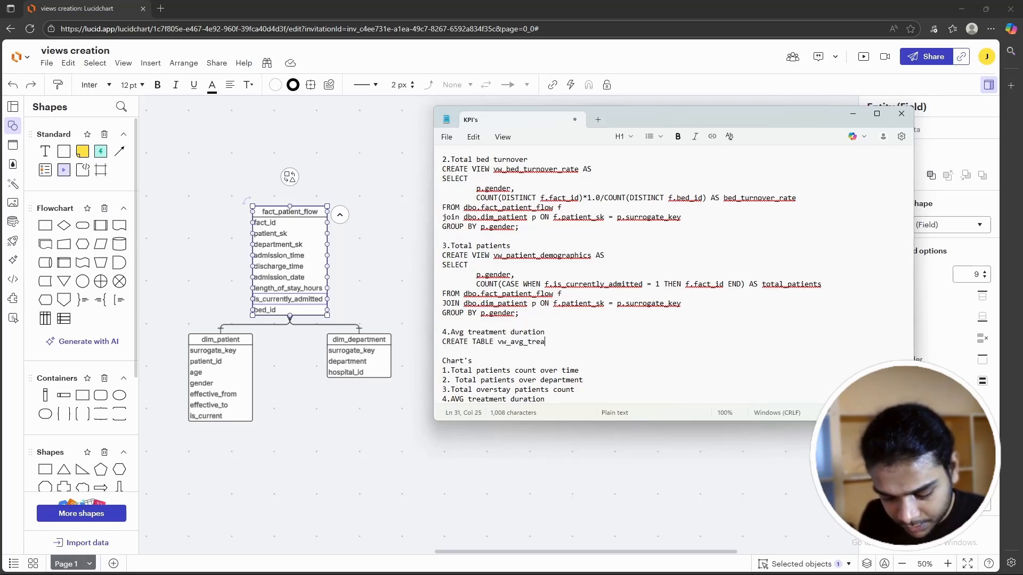
type("tment_")
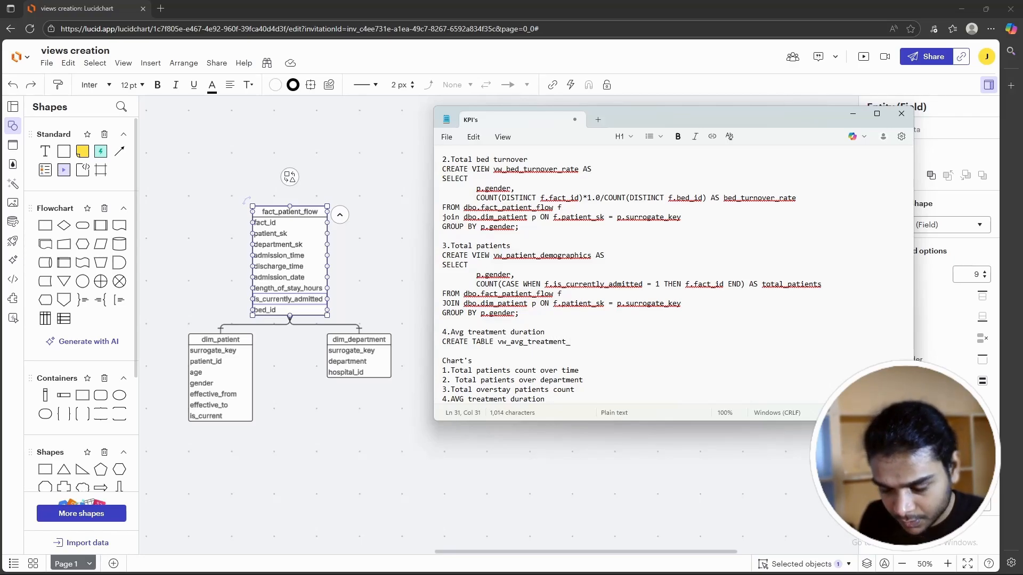
type(" dura")
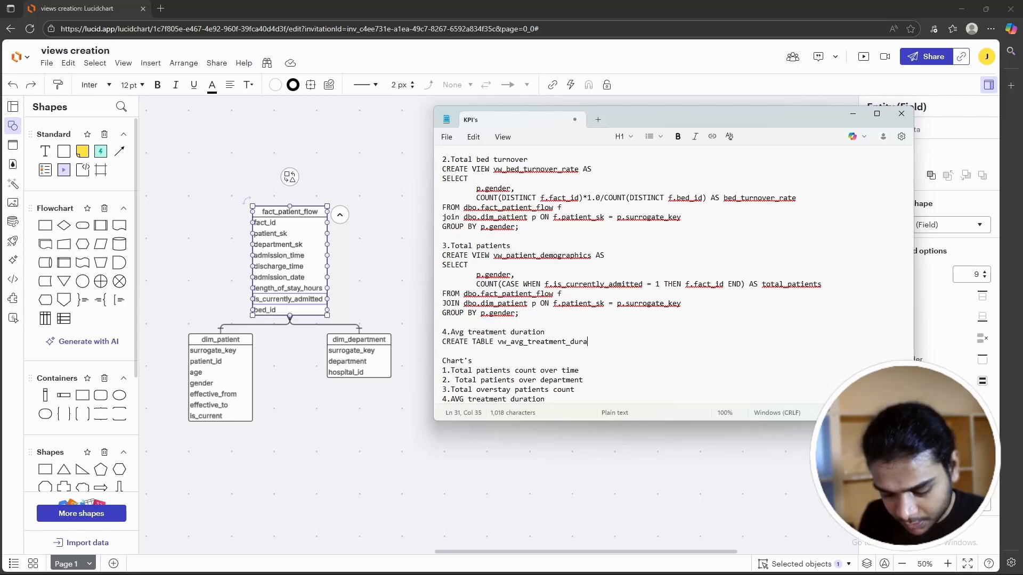
type("tion")
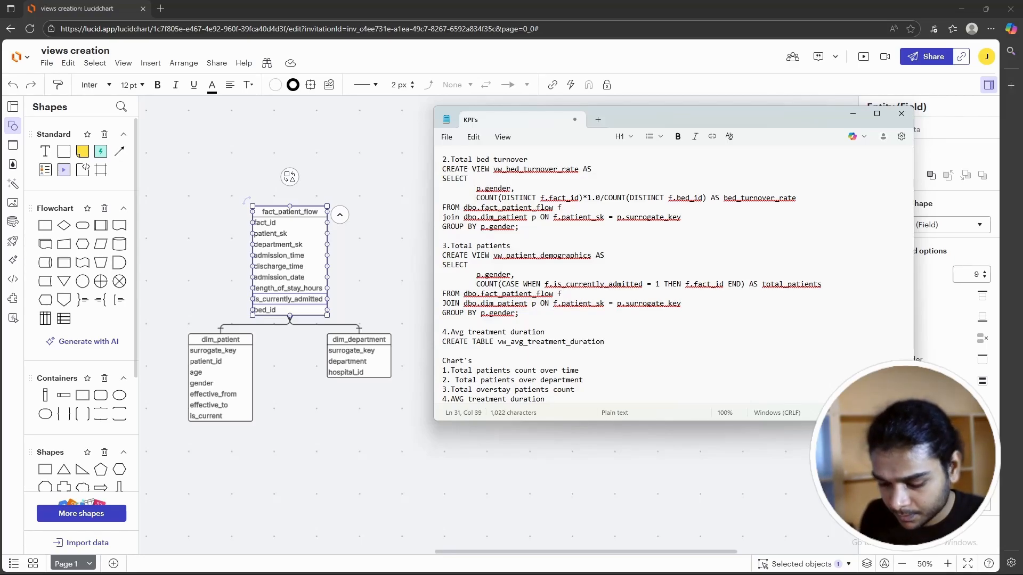
type(" AS")
key("Return")
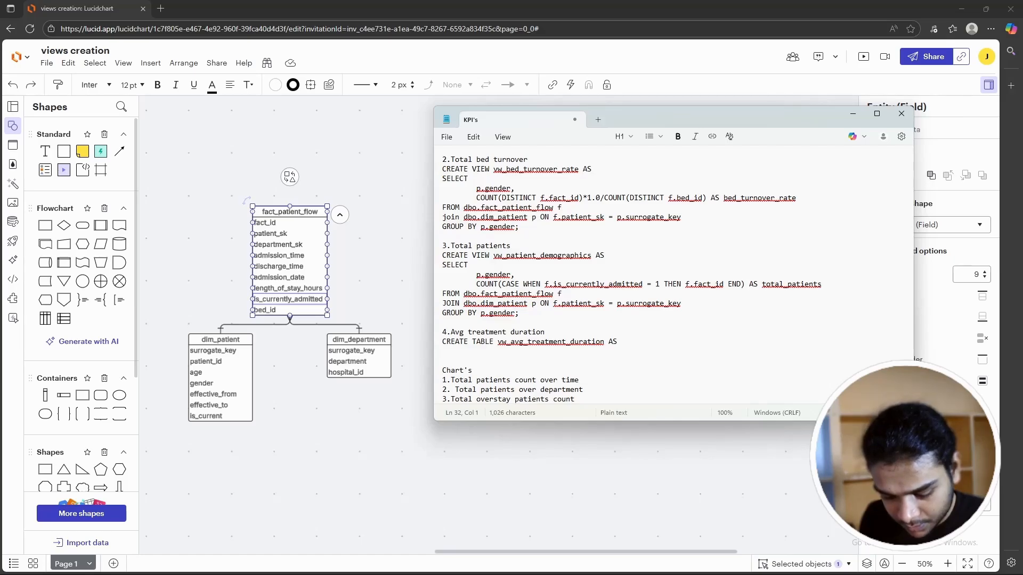
Step: Start the SELECT clause of vw_avg_treatment_duration with "d.department," as its first indented column
type("SELECT")
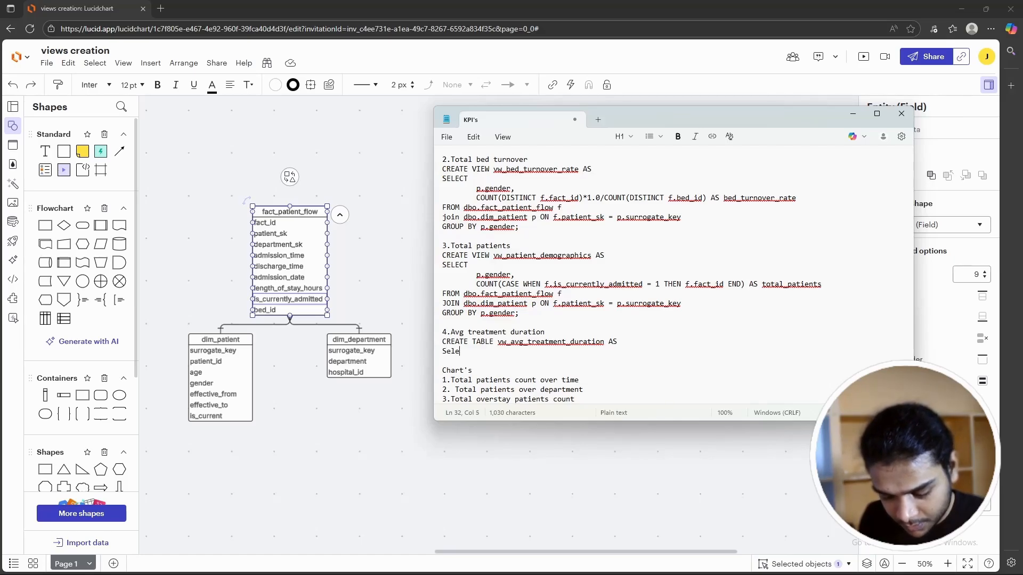
key("BackSpace")
key("BackSpace")
key("BackSpace")
key("BackSpace")
key("BackSpace")
type("ELECT")
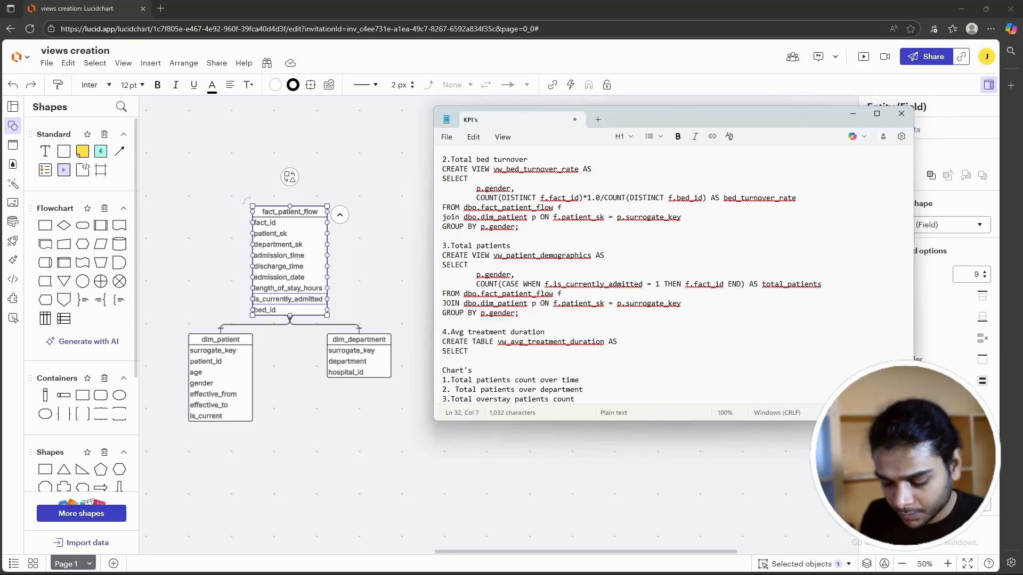
key("Return")
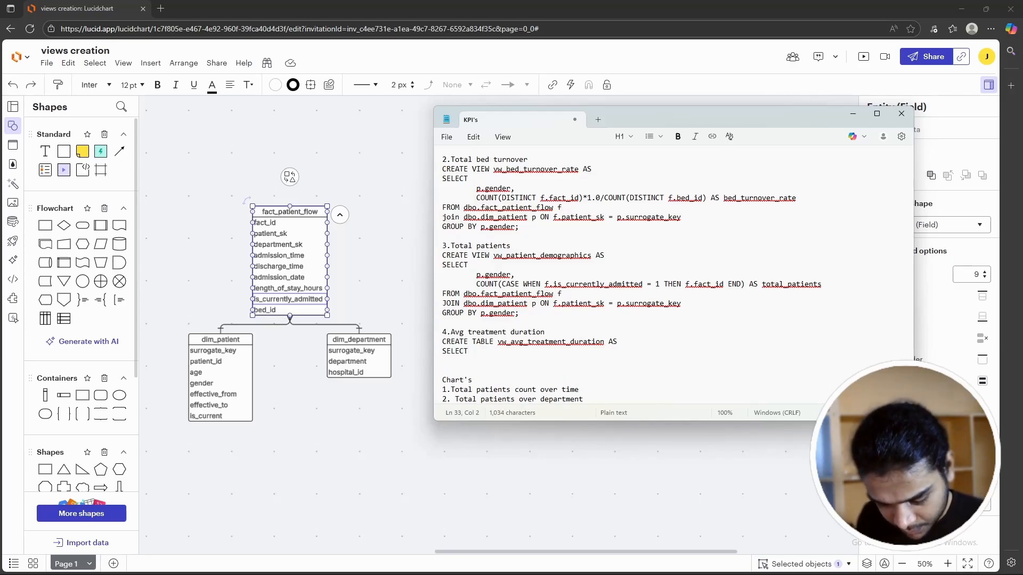
type("d.")
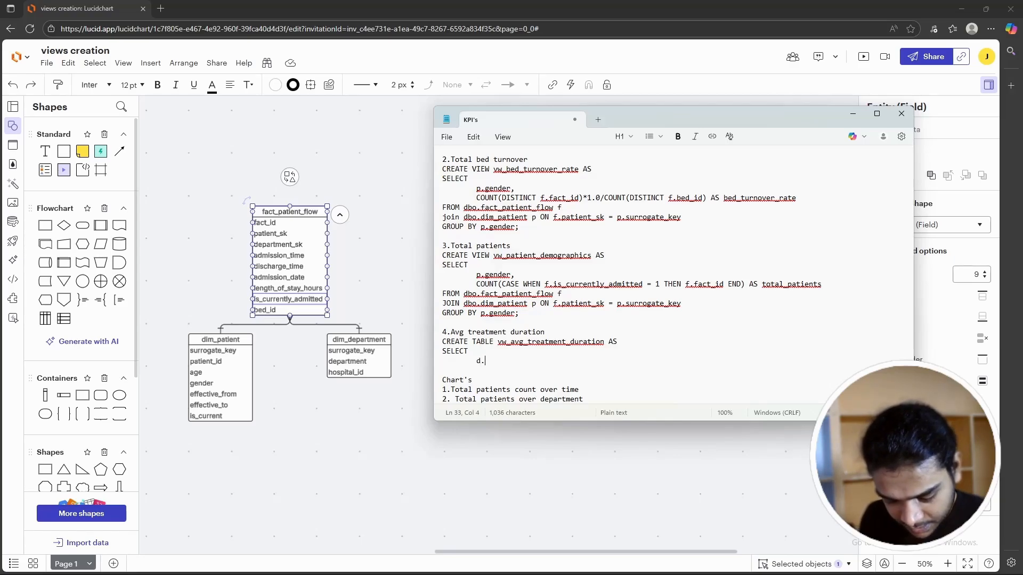
type("department")
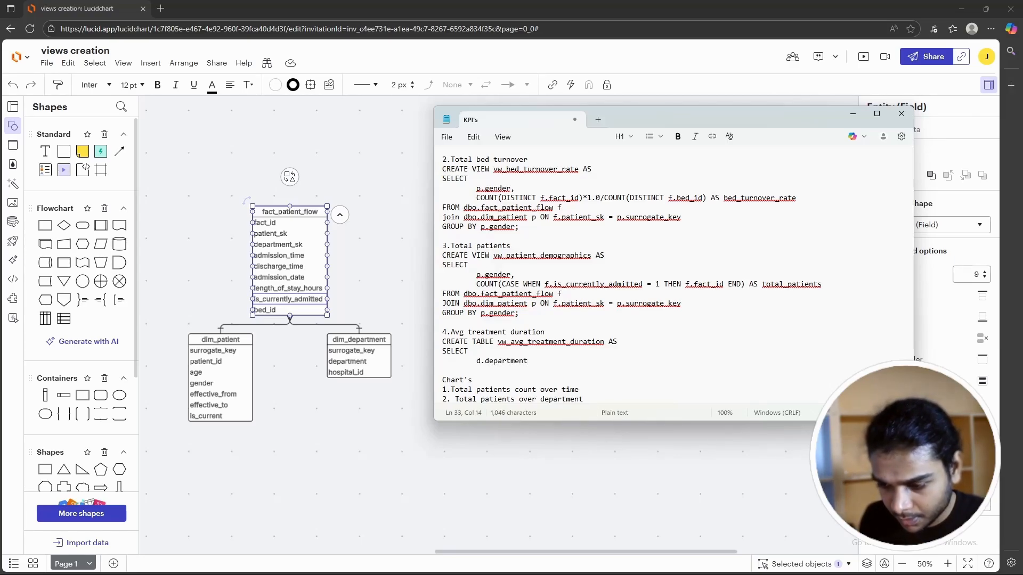
type(",")
key("Return")
Step: Add "p.gender," as the second column of vw_avg_treatment_duration, indented in line with d.department
type("p")
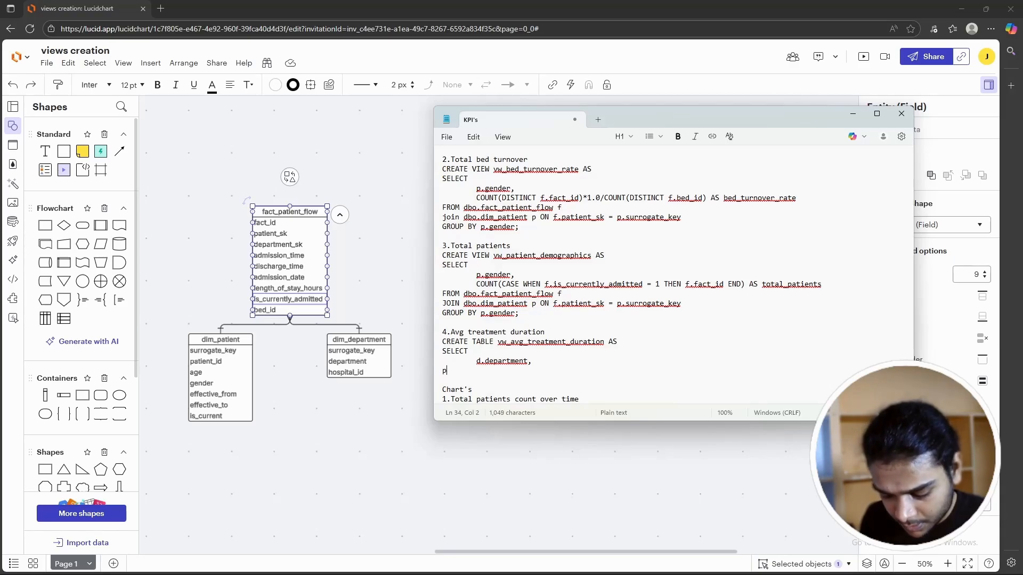
type(".gender")
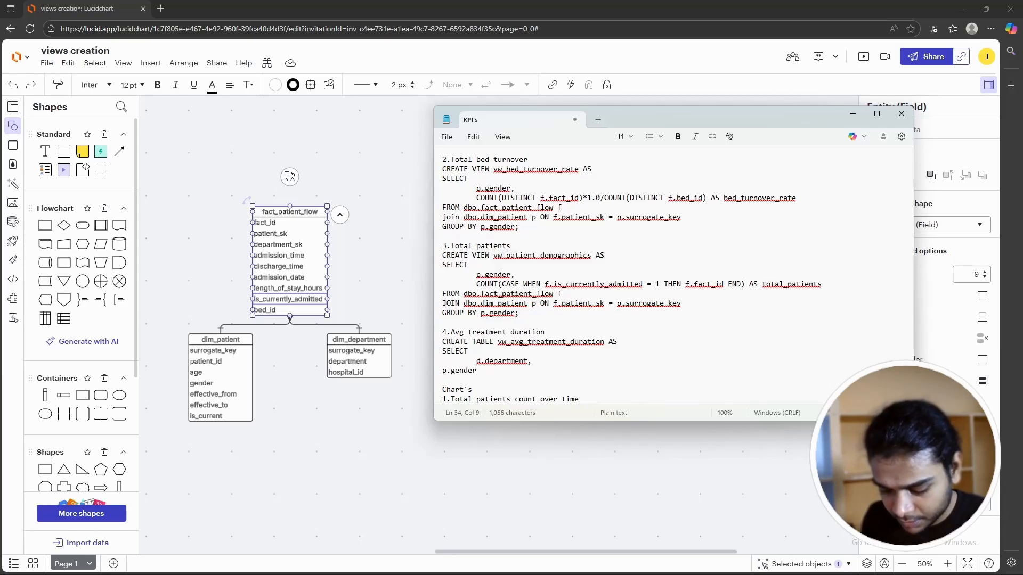
type(",")
key("Return")
key("BackSpace")
key("BackSpace")
key("BackSpace")
key("BackSpace")
key("BackSpace")
key("BackSpace")
key("BackSpace")
key("BackSpace")
key("BackSpace")
key("BackSpace")
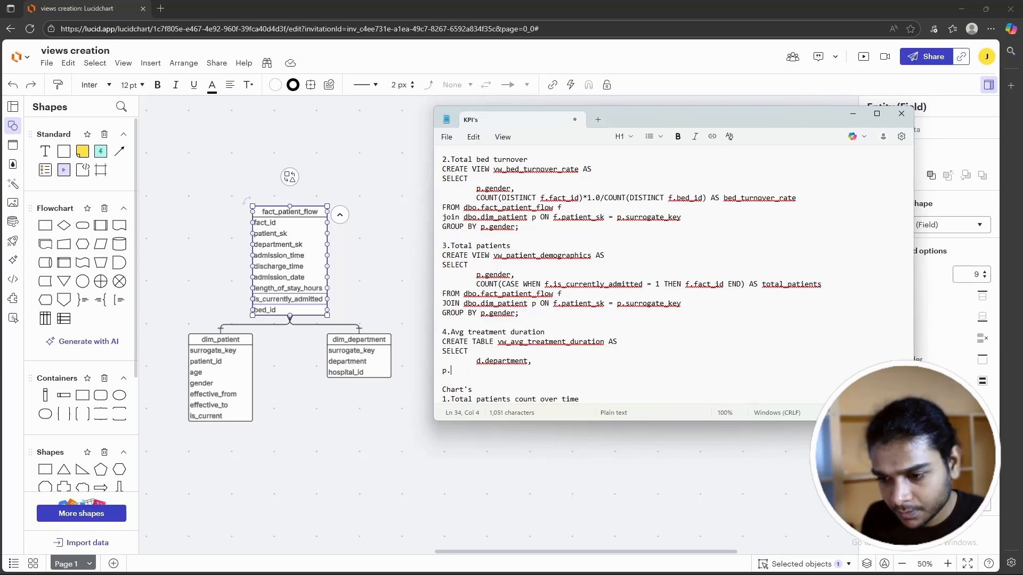
type("p.gender,")
key("Return")
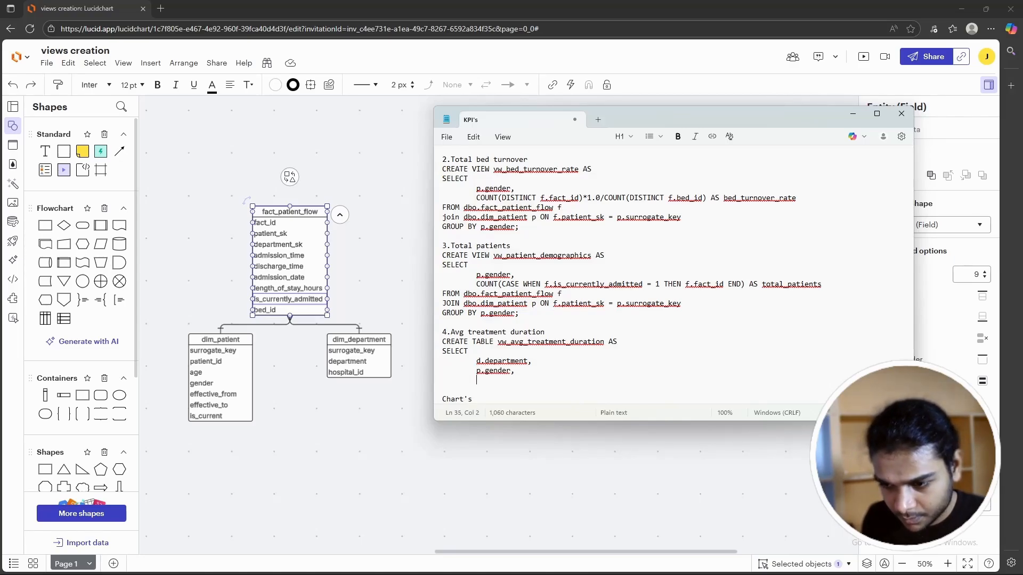
Step: Add the column "AVG(f.length_of_stay_hours) AS avg_treatment_duration", copying the field name from the fact_patient_flow entity in the Lucidchart data model
type("AVG(")
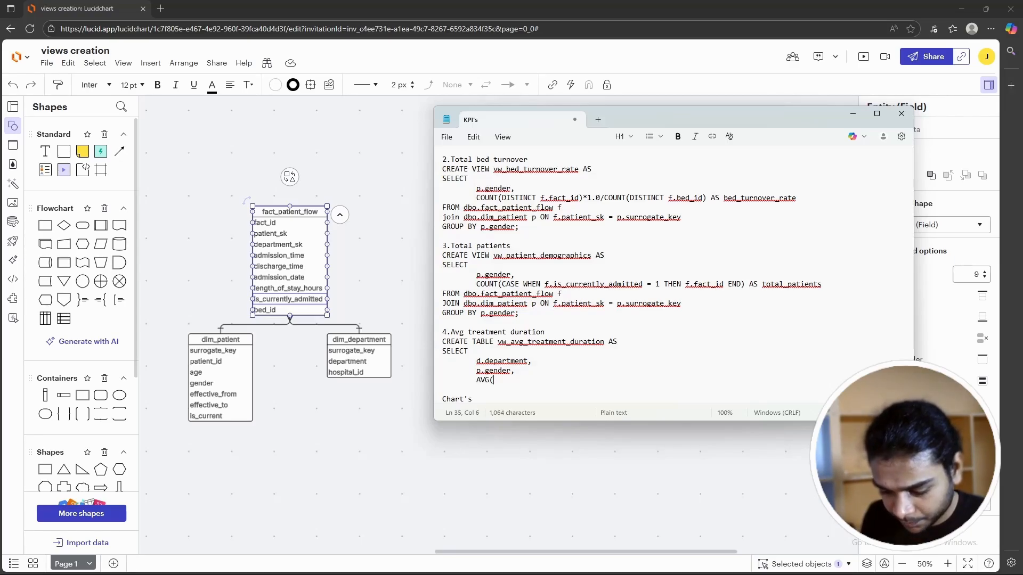
type("F")
key("BackSpace")
type("f.l")
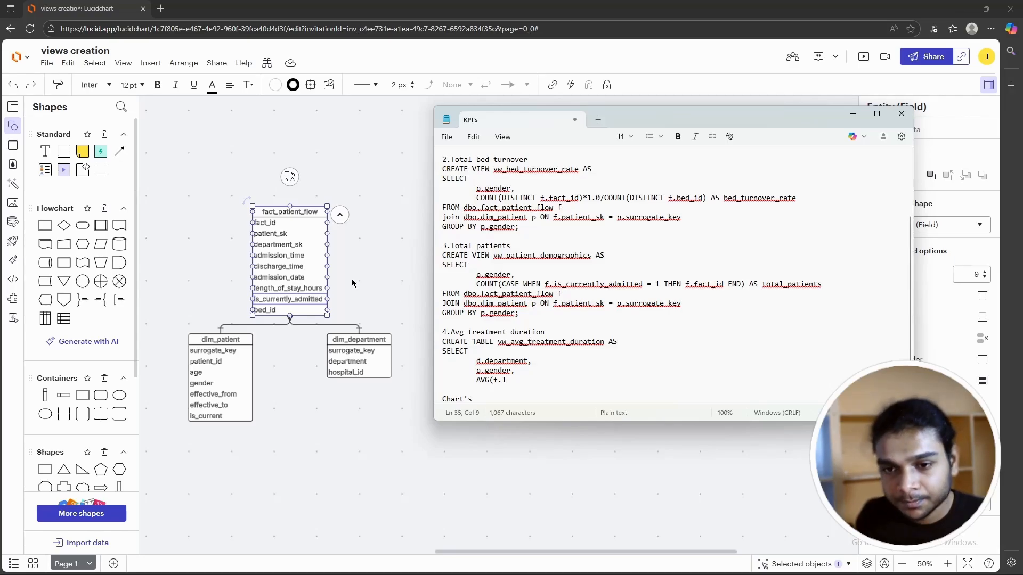
left_click(293, 286)
double_click(290, 288)
key("ctrl+c")
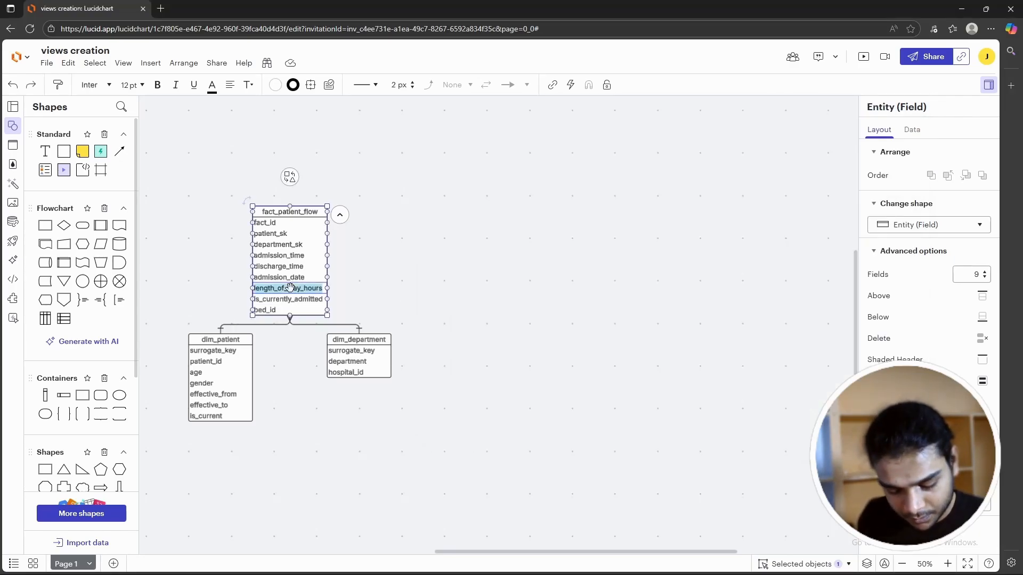
key("alt+Tab")
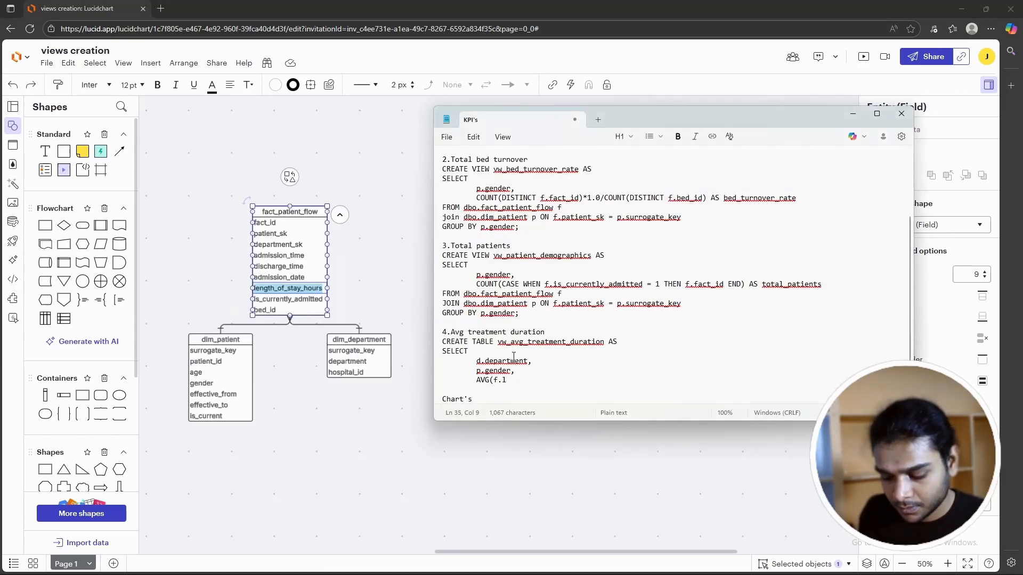
key("ctrl+v")
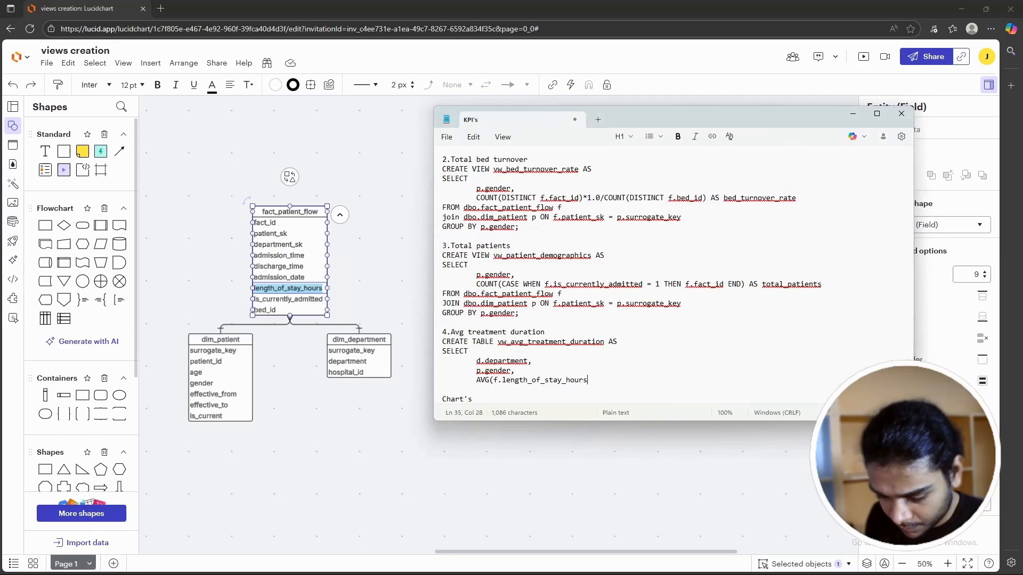
type(") AS ")
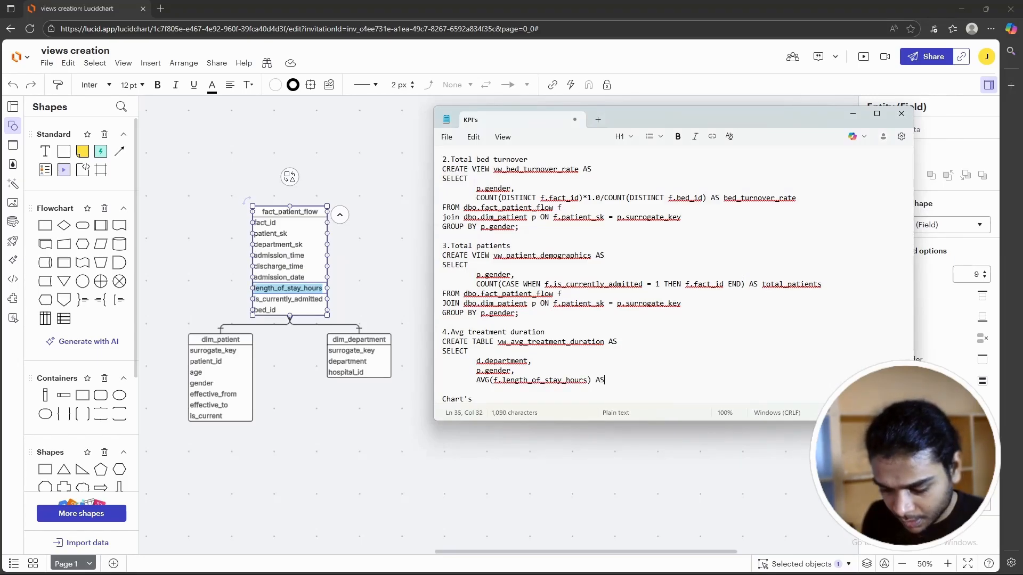
type("avg")
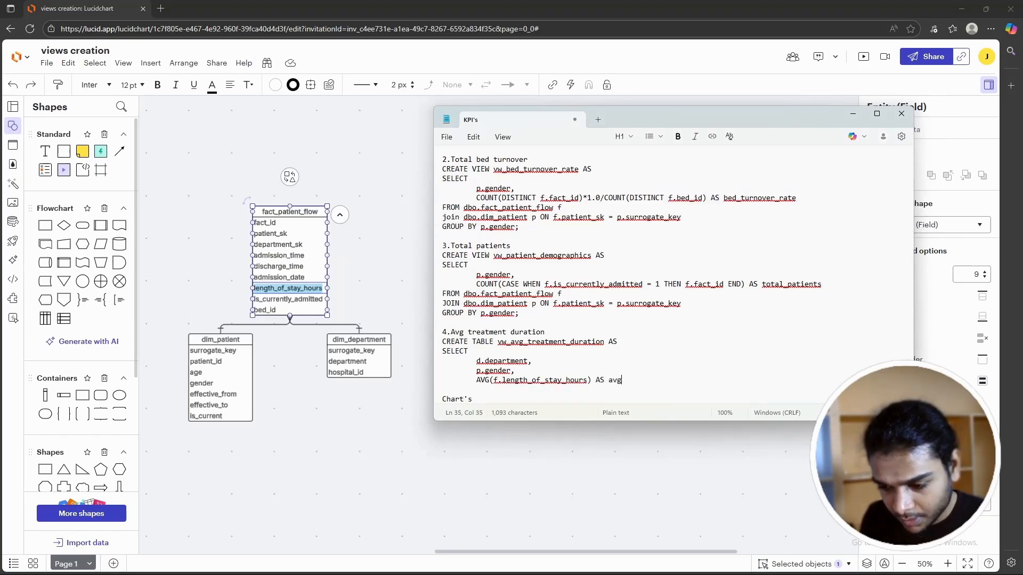
type("_trea")
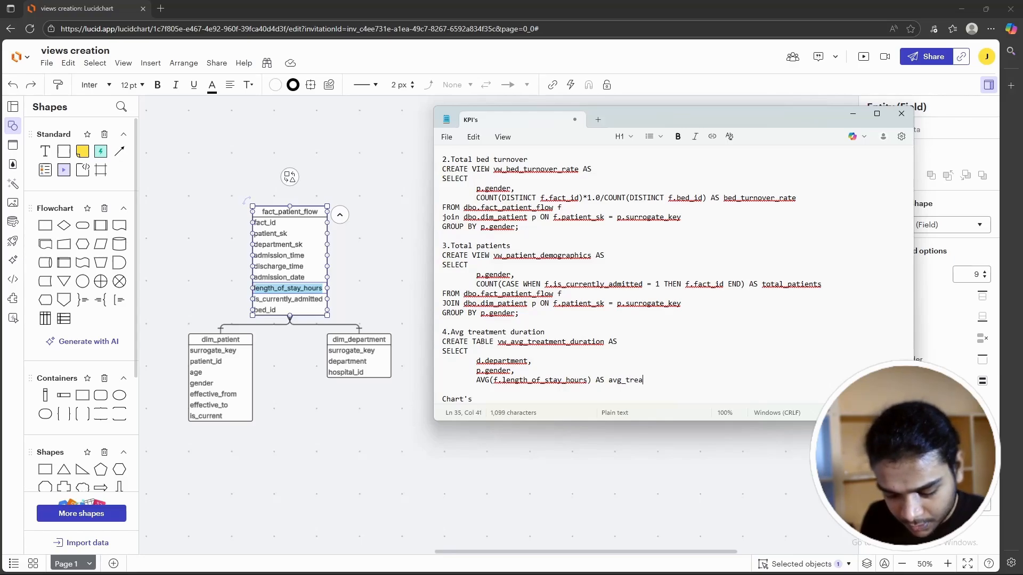
type("tment_duration")
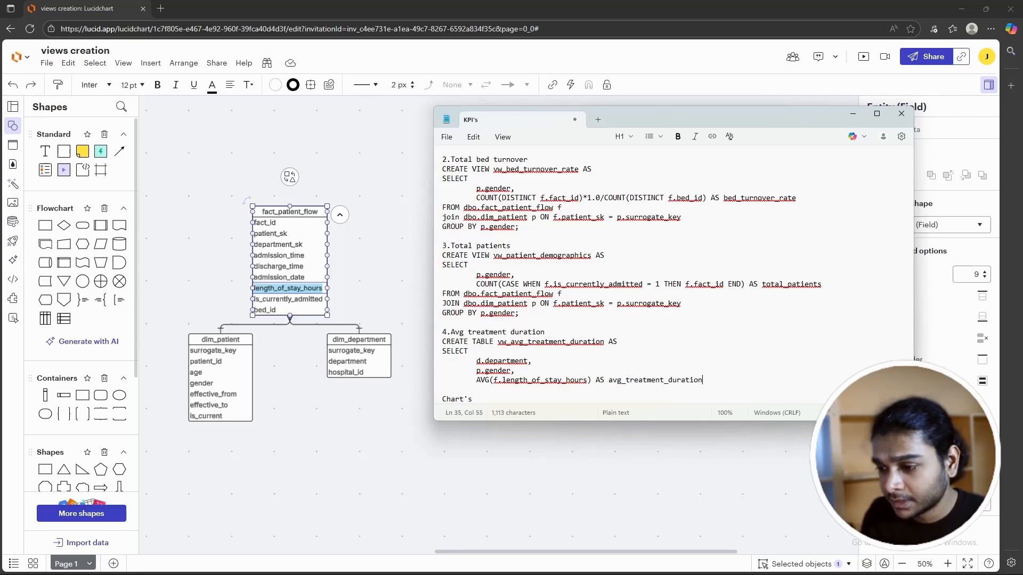
Step: Copy the FROM, JOIN and GROUP BY lines of vw_patient_demographics to below the AVG column of vw_avg_treatment_duration
key("Return")
scroll(630, 326, "down", 2)
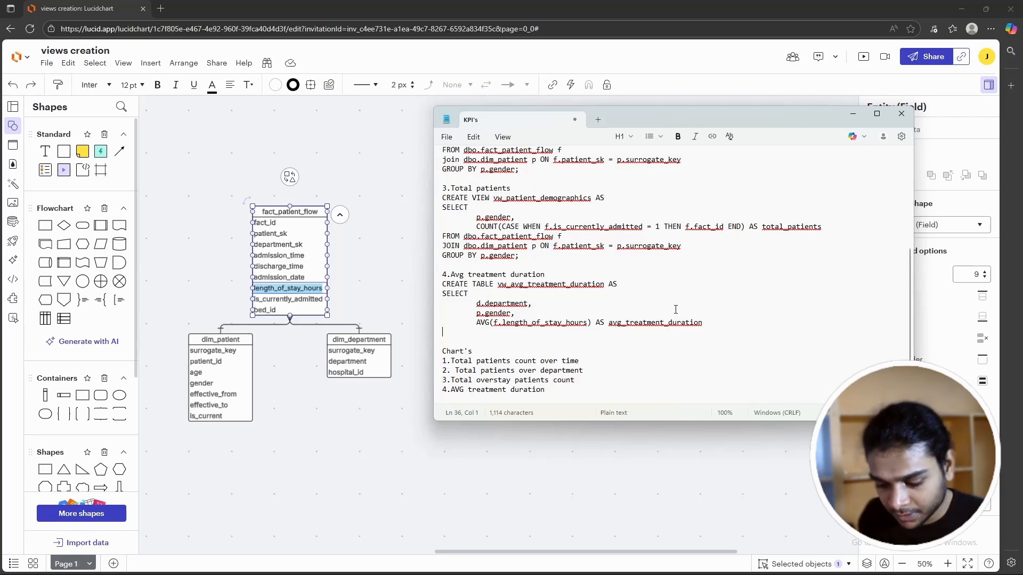
scroll(675, 309, "up", 2)
scroll(522, 294, "down", 1)
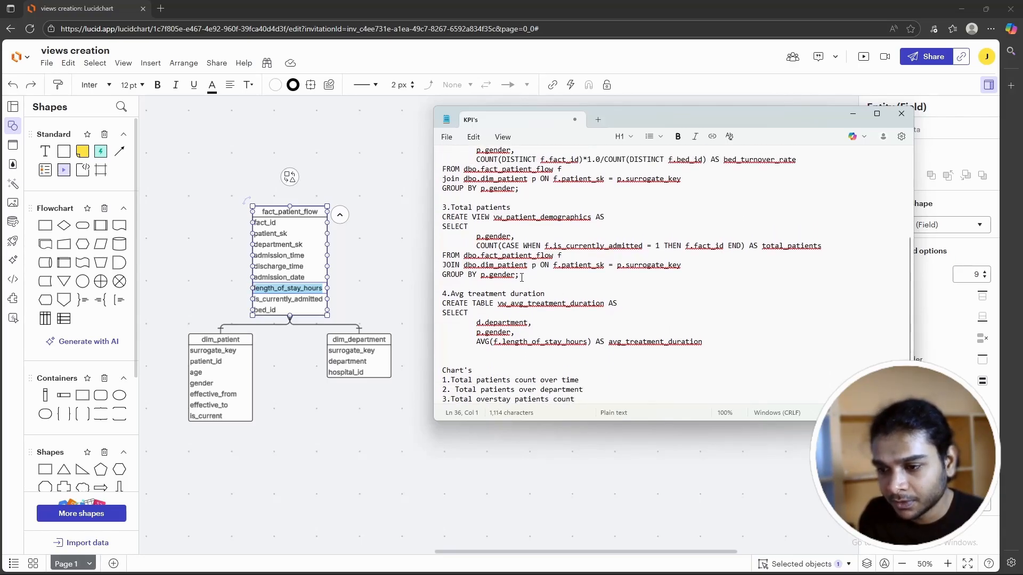
left_click_drag(521, 276, 433, 258)
key("ctrl+c")
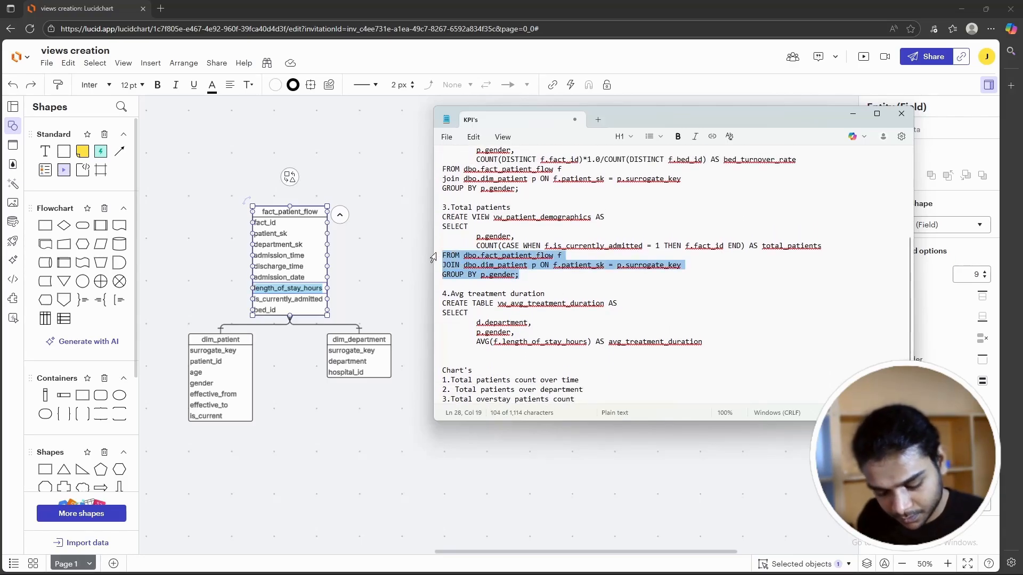
scroll(452, 298, "down", 1)
left_click(458, 331)
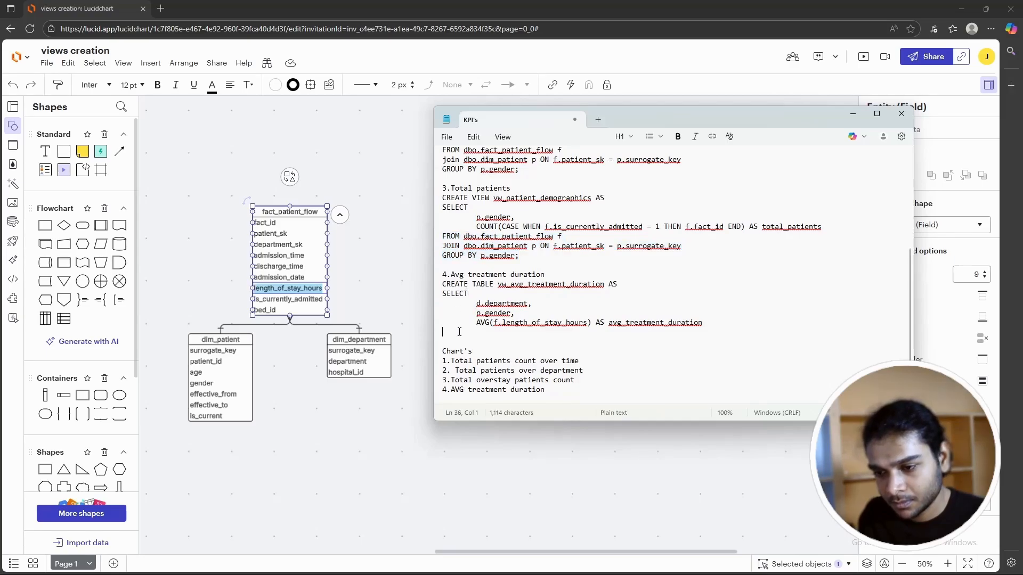
key("ctrl+v")
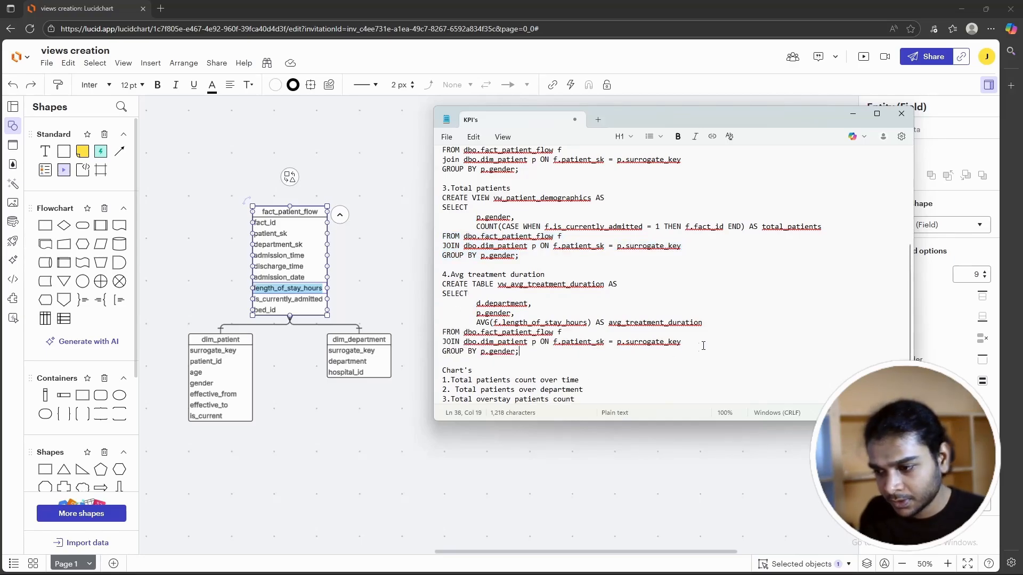
Step: Insert a new line reading "JOIN" below the dim_patient join of vw_avg_treatment_duration
left_click(692, 342)
key("Return")
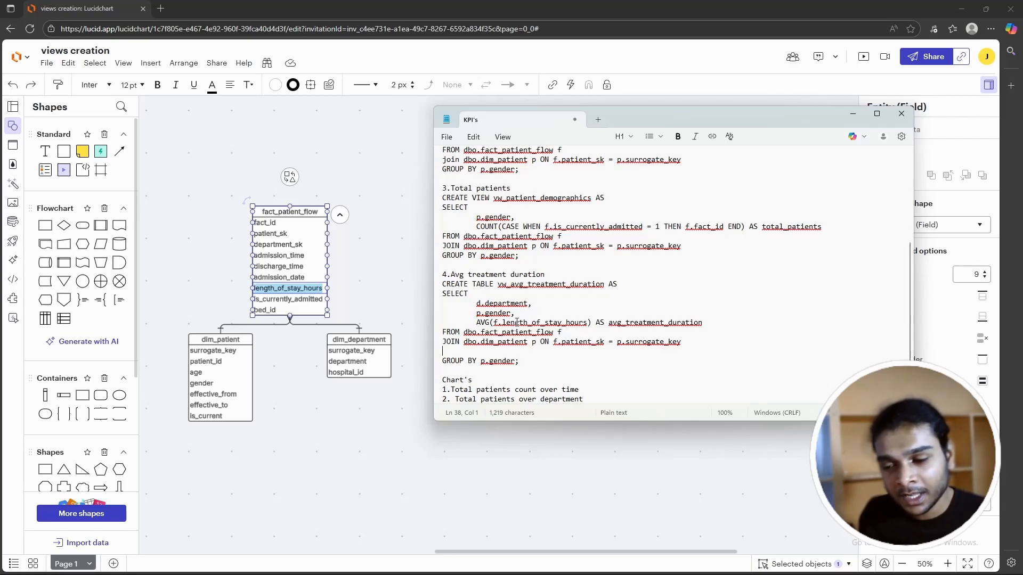
type("join")
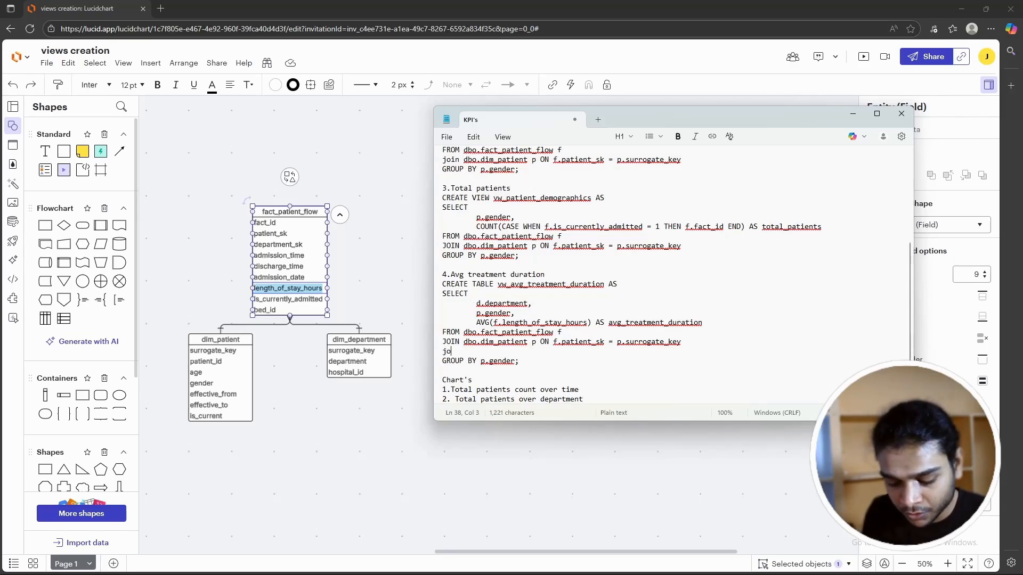
key("BackSpace")
key("BackSpace")
key("BackSpace")
key("BackSpace")
key("BackSpace")
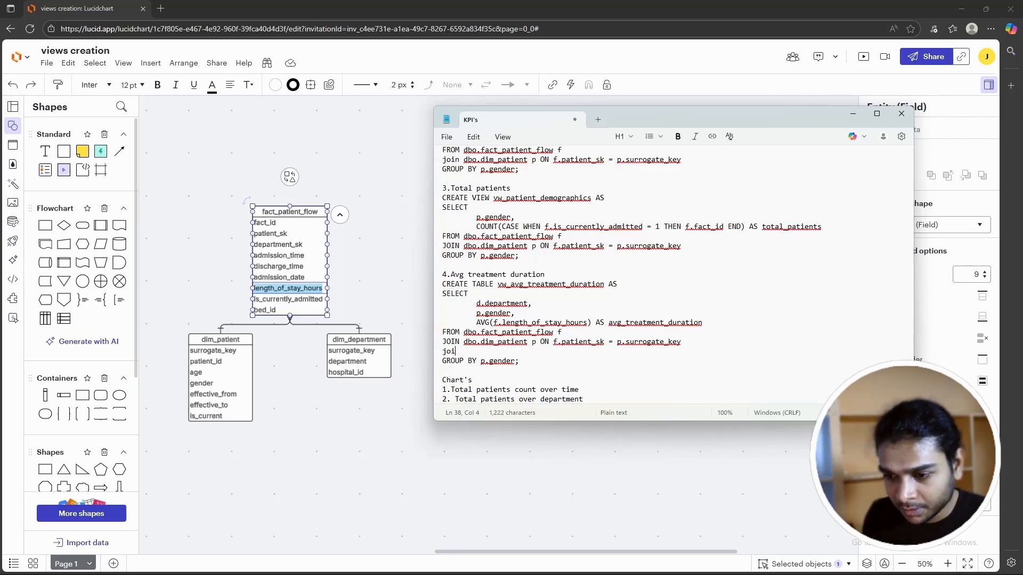
type("JOIN")
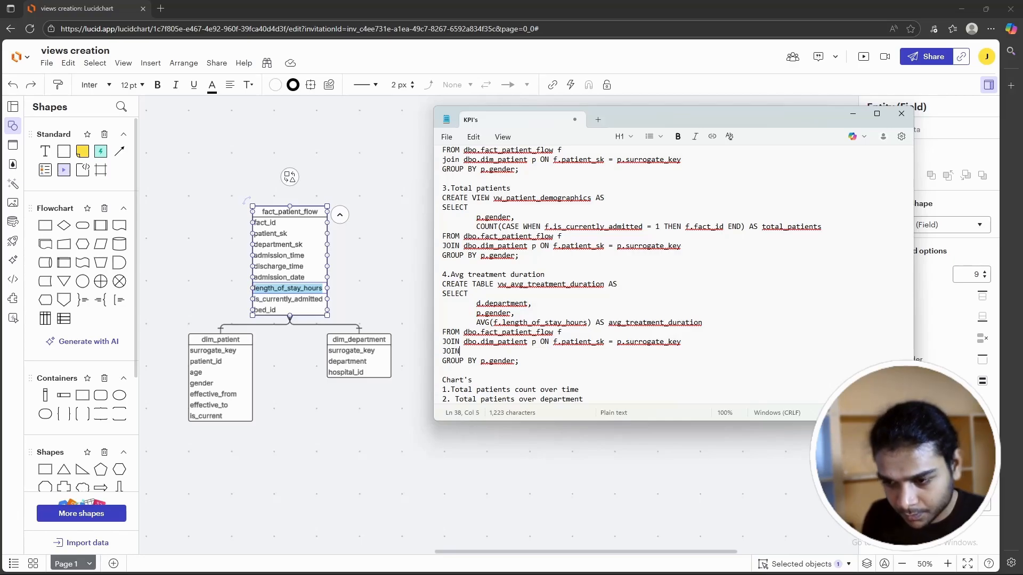
Step: Continue the new JOIN line with the table, alias and keyword "dbo.dim_department d ON"
type(" dbo")
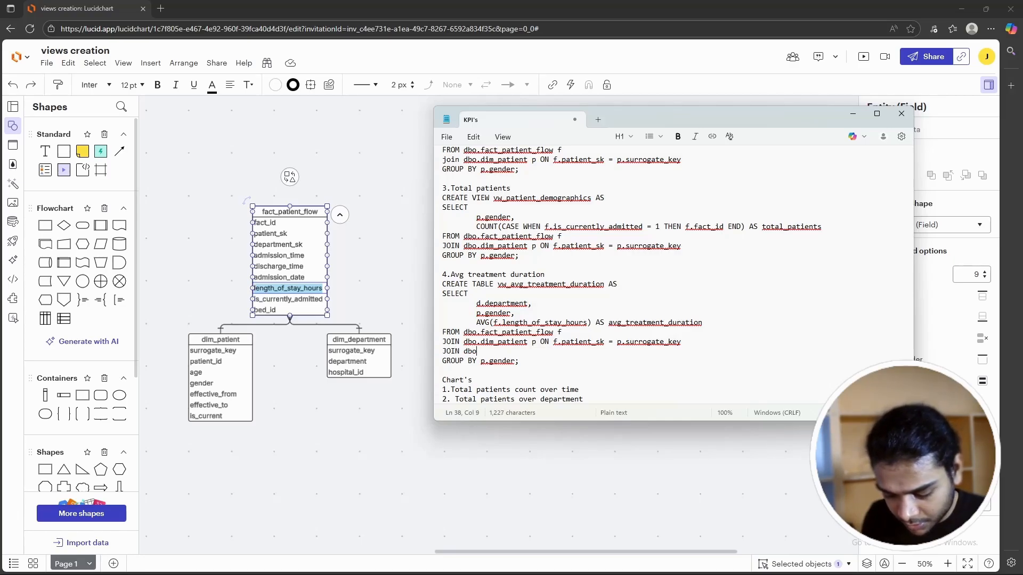
type(".dim ")
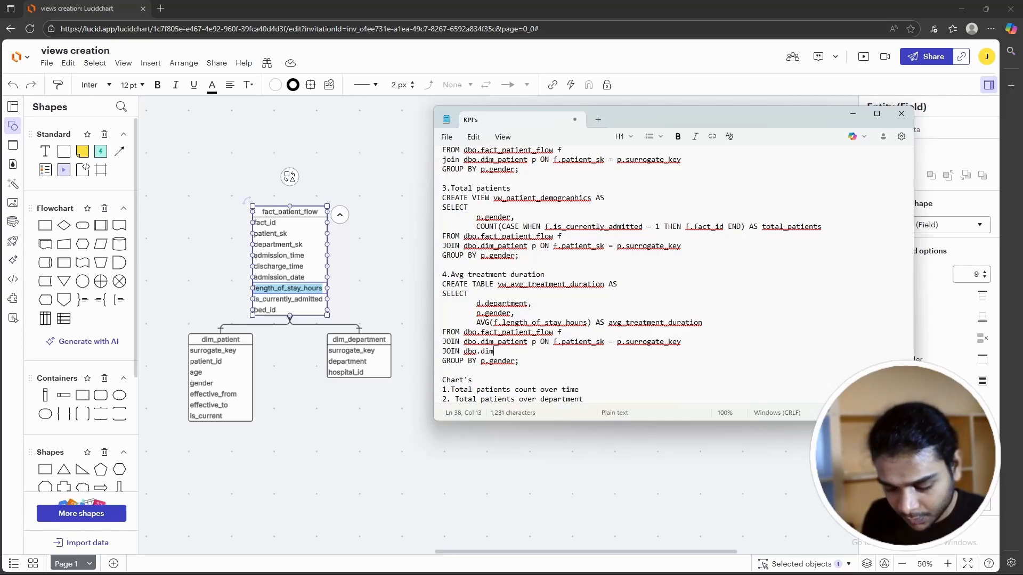
type("_depart")
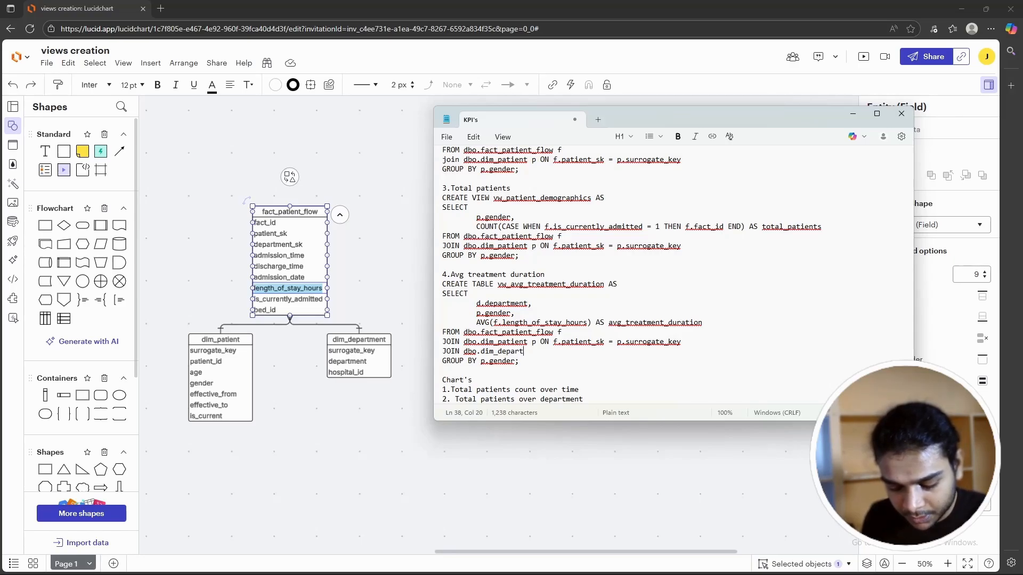
type("ment")
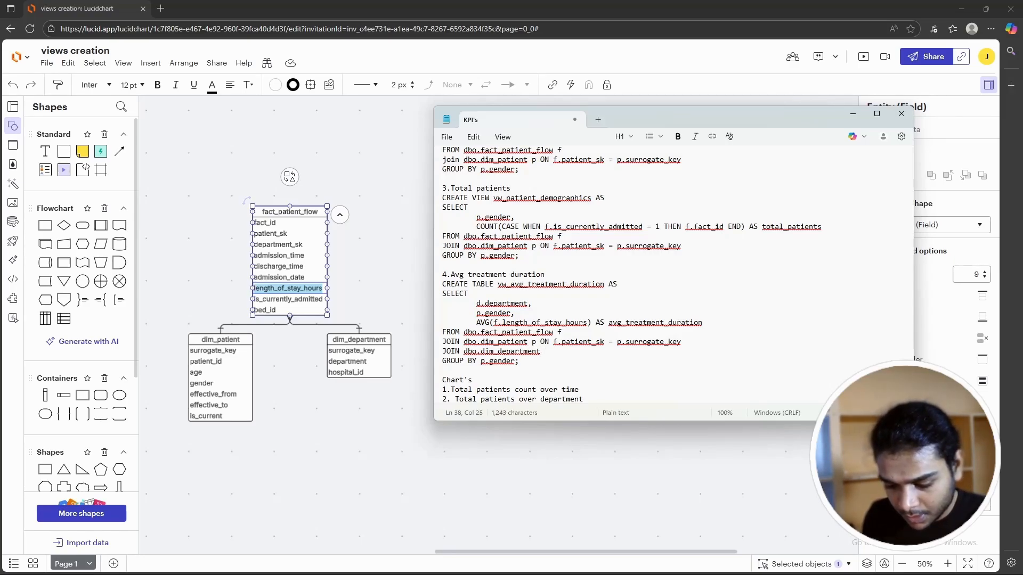
type(" d")
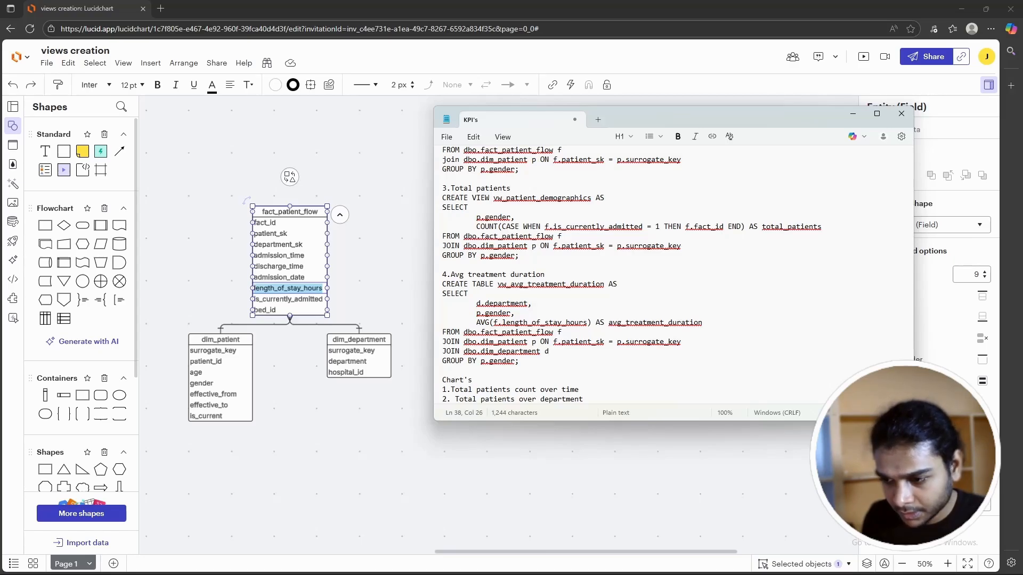
type(" ON")
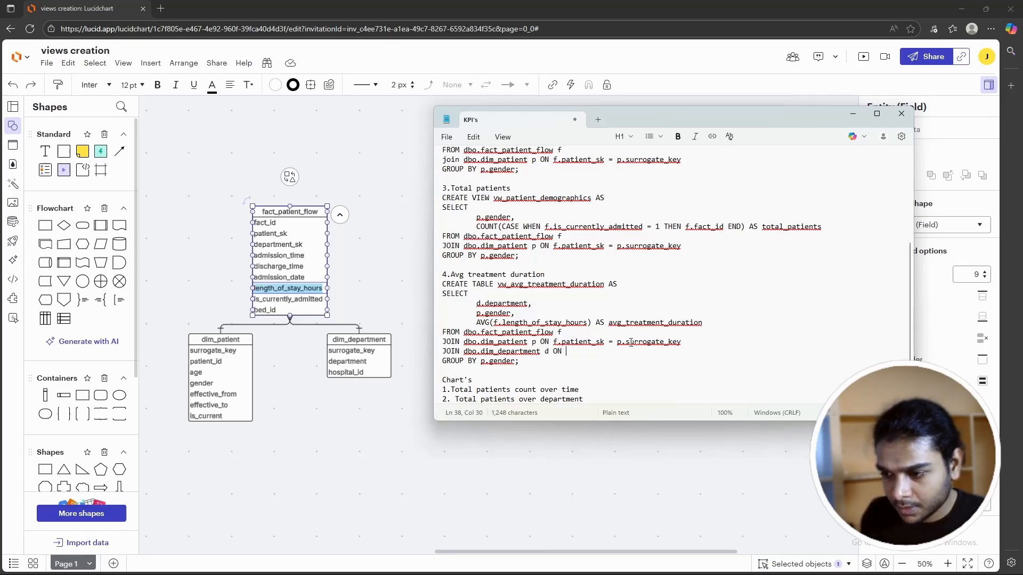
Step: Copy the dim_patient join condition onto the dim_department join and change its fact key to f.department_sk
left_click_drag(681, 344, 553, 343)
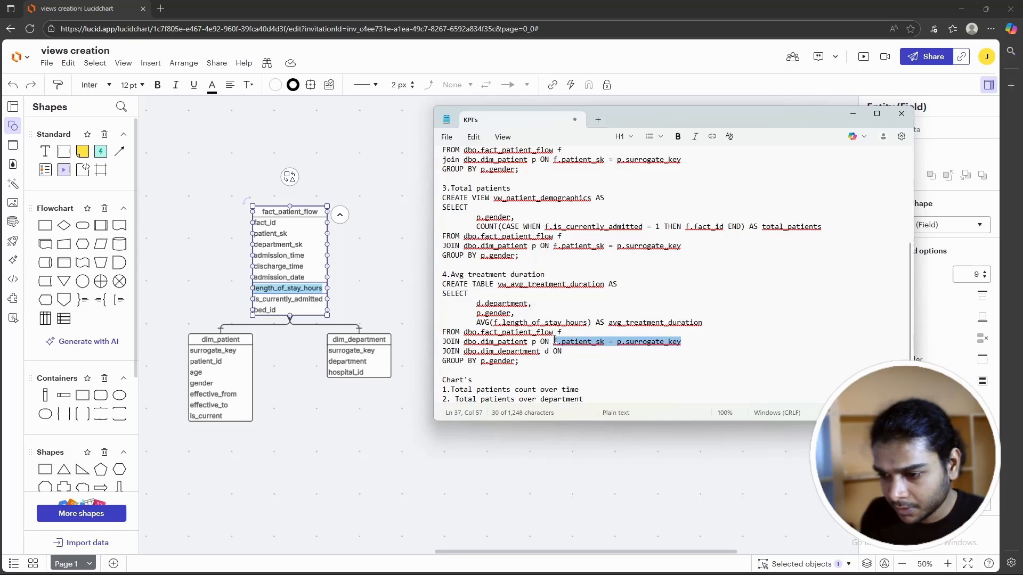
key("ctrl+c")
left_click(573, 351)
key("ctrl+v")
key("Delete")
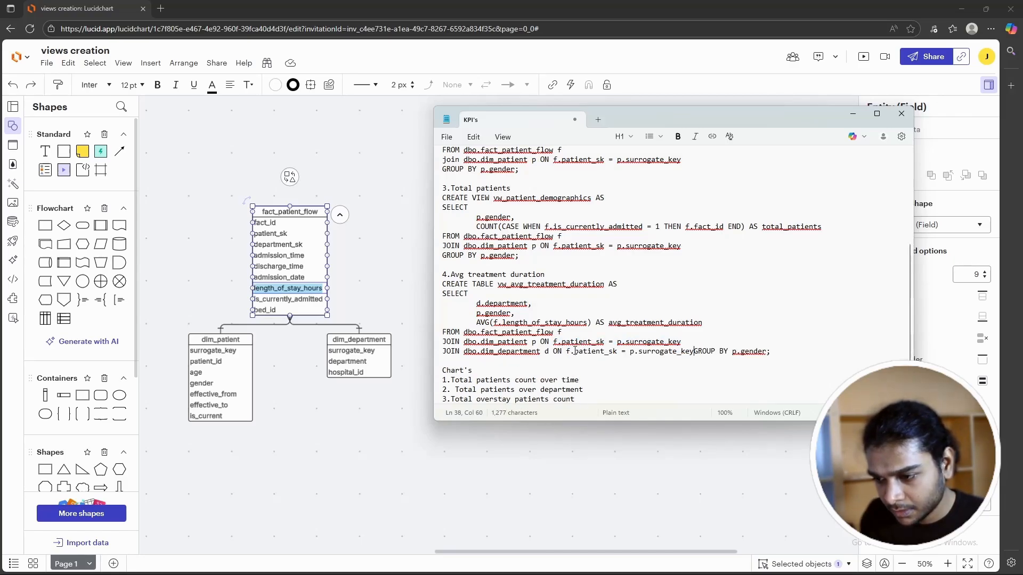
left_click_drag(574, 351, 605, 352)
type("department")
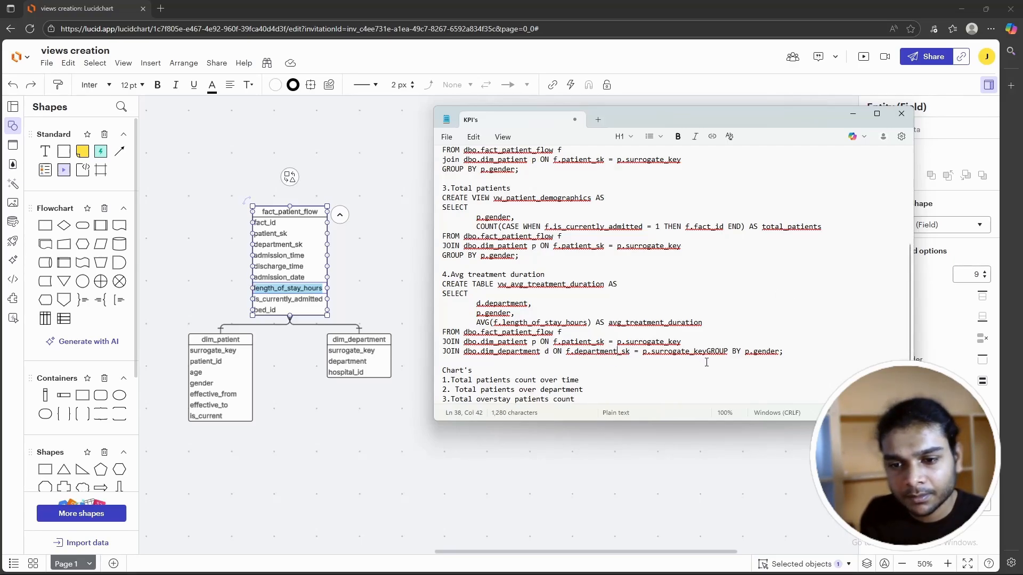
Step: Change the other side of the department join condition to d.surrogate_key and put GROUP BY back on its own line
left_click(272, 256)
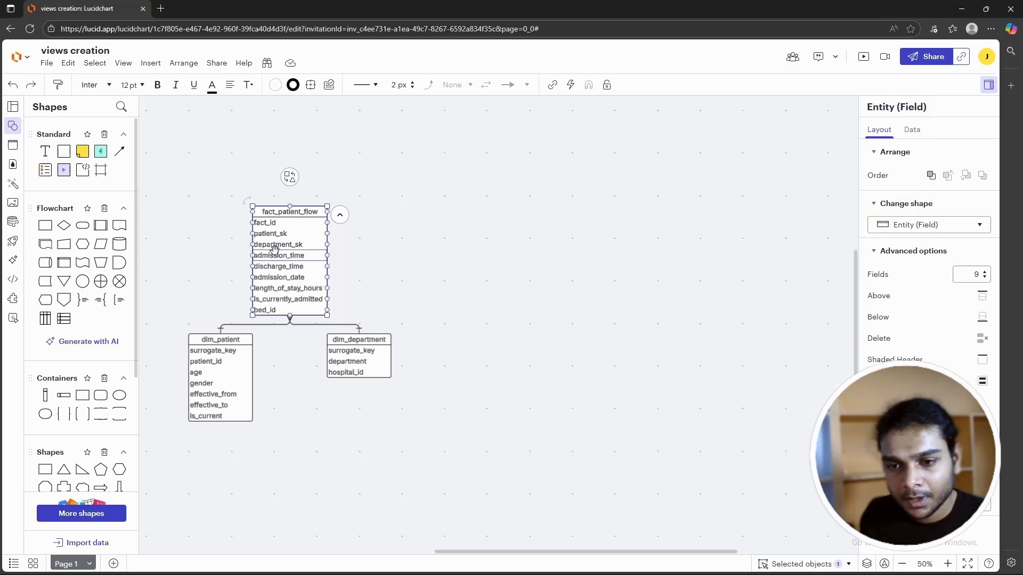
key("alt+Tab")
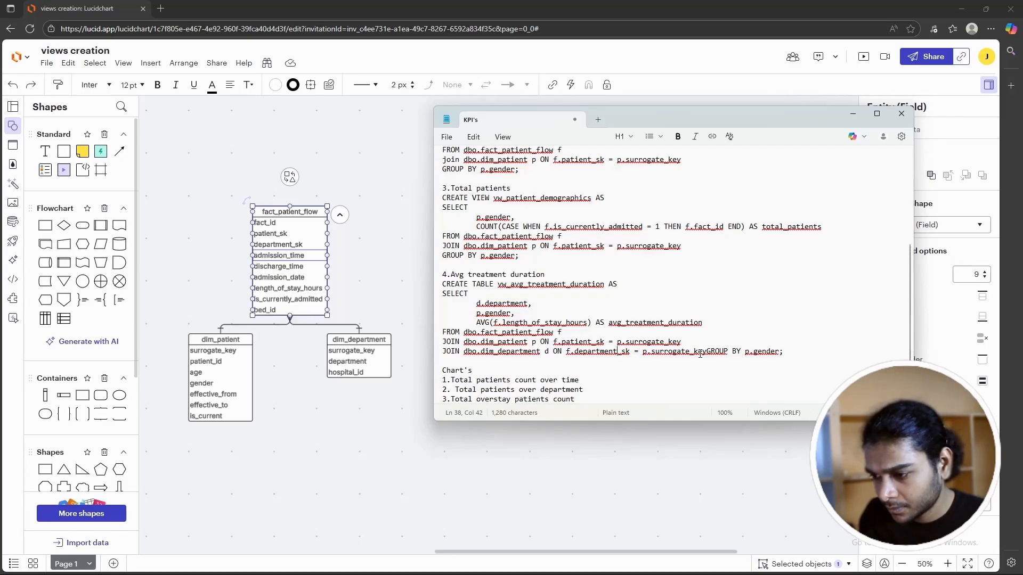
left_click(650, 351)
key("BackSpace")
type("d")
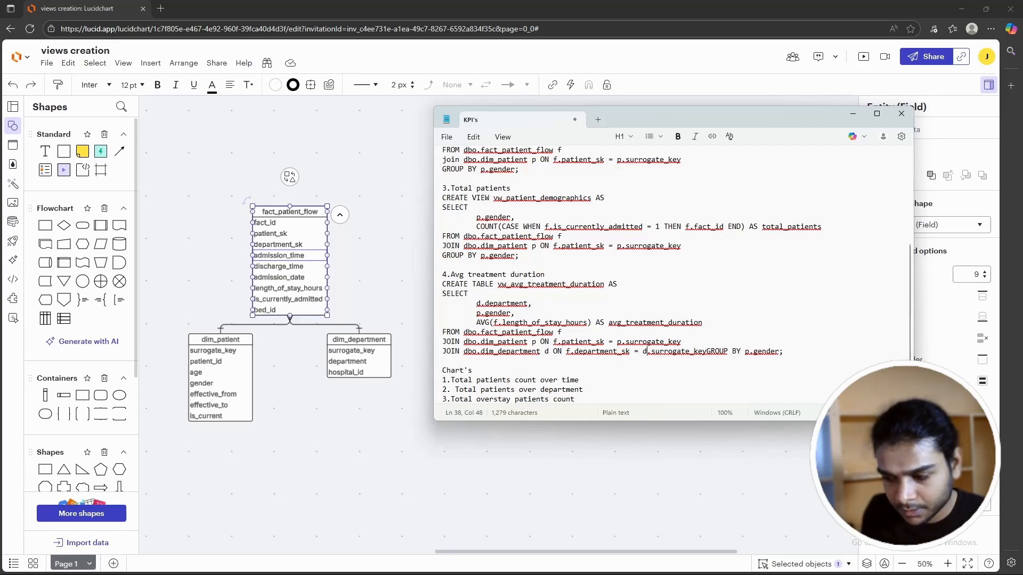
left_click(707, 352)
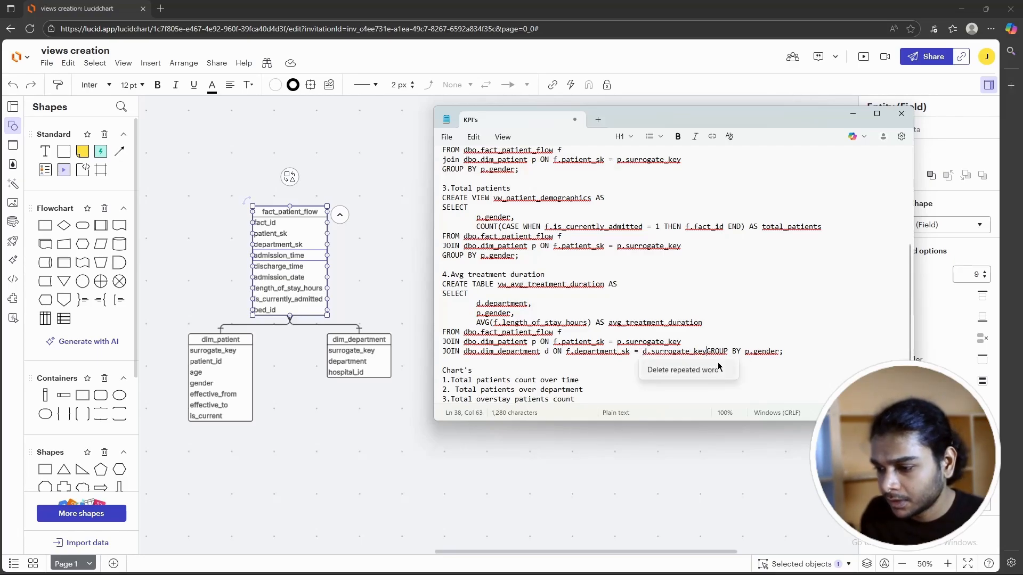
key("Return")
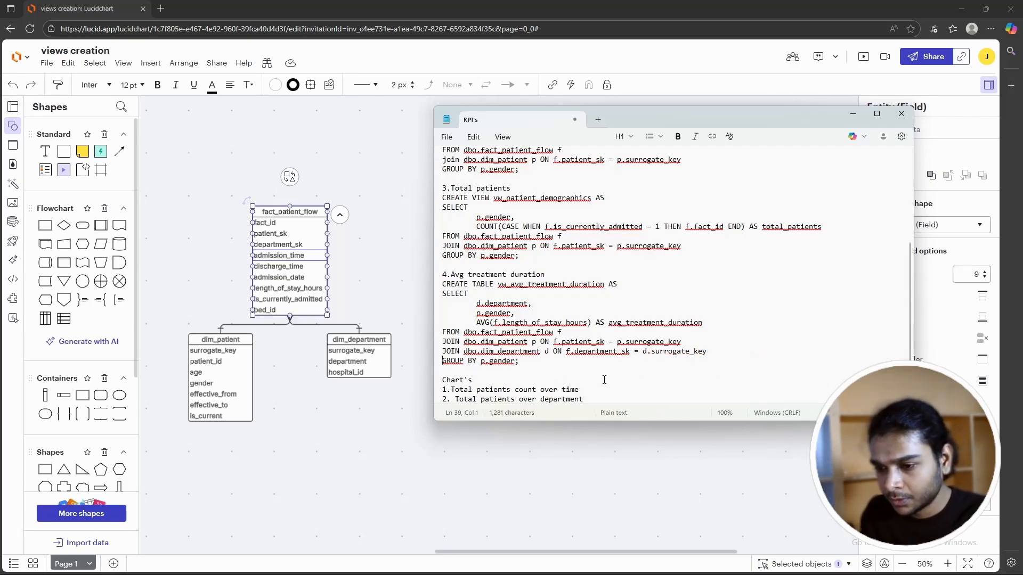
Step: Extend the grouping of vw_avg_treatment_duration to "GROUP BY p.gender, d.department;"
left_click(516, 361)
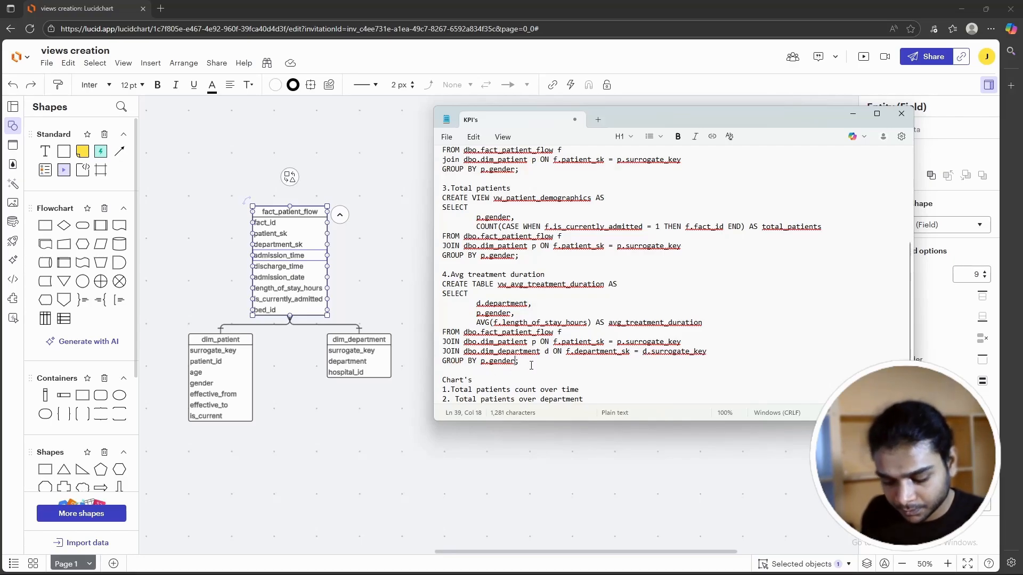
type(",")
type("d.")
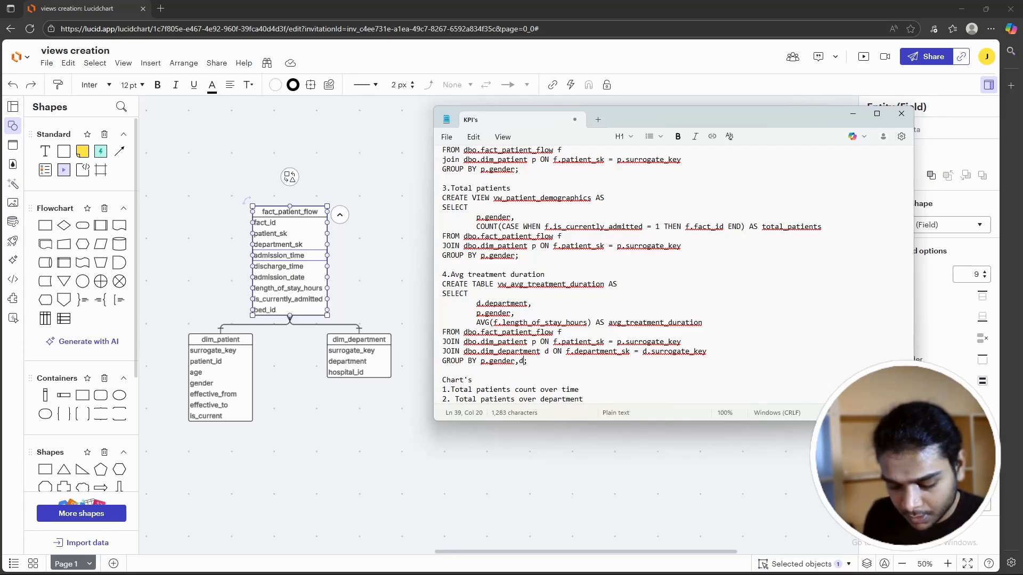
type("depart")
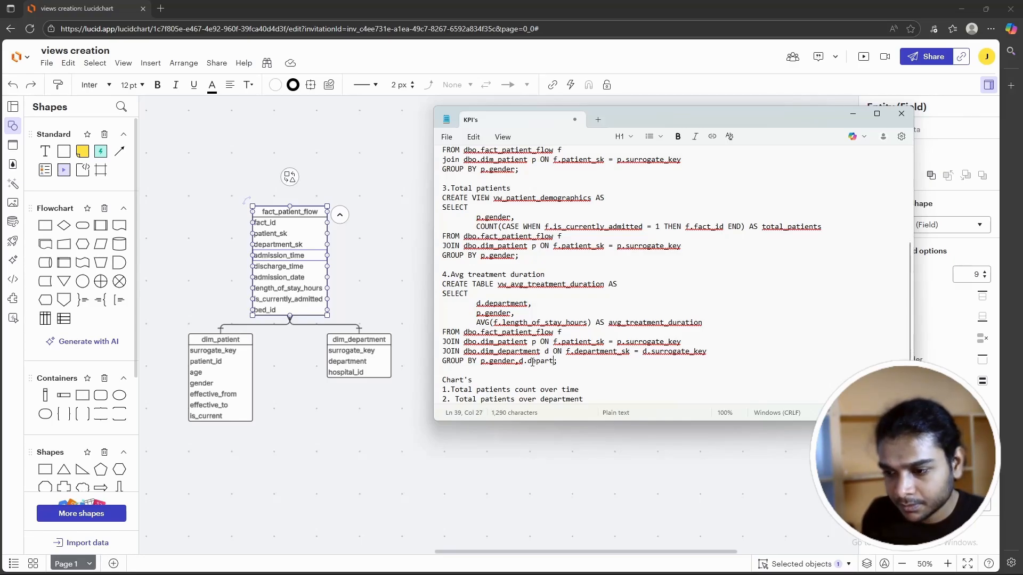
type("ment")
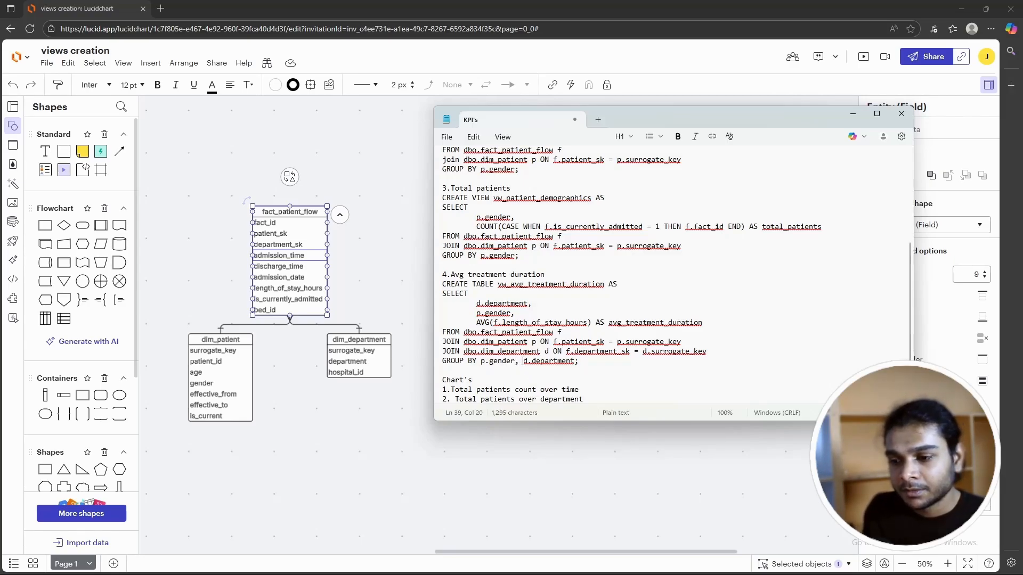
Step: Review the selected columns, AVG expression, source tables and GROUP BY fields of the vw_avg_treatment_duration query
left_click_drag(476, 303, 675, 323)
left_click(500, 321)
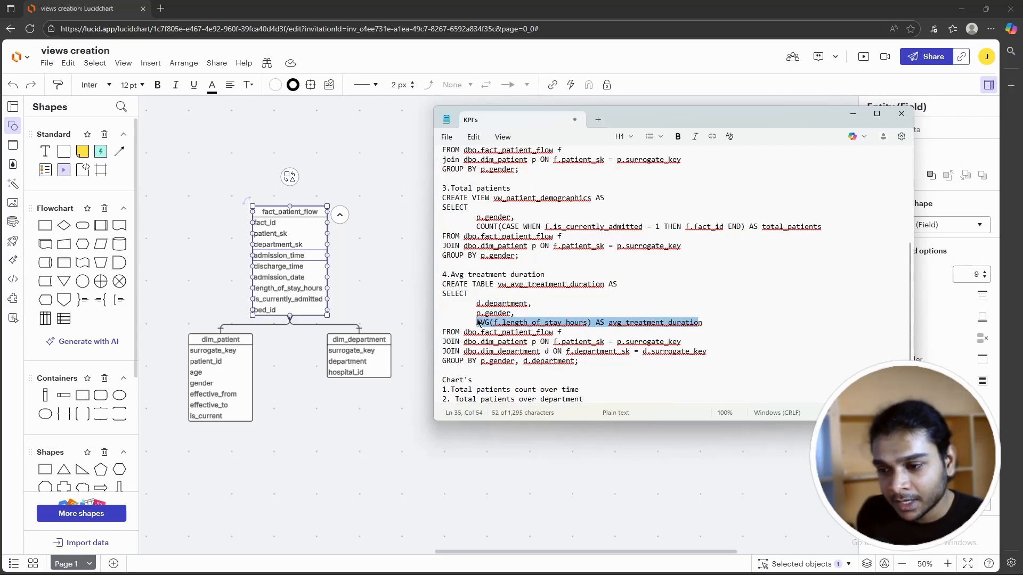
left_click_drag(514, 313, 475, 302)
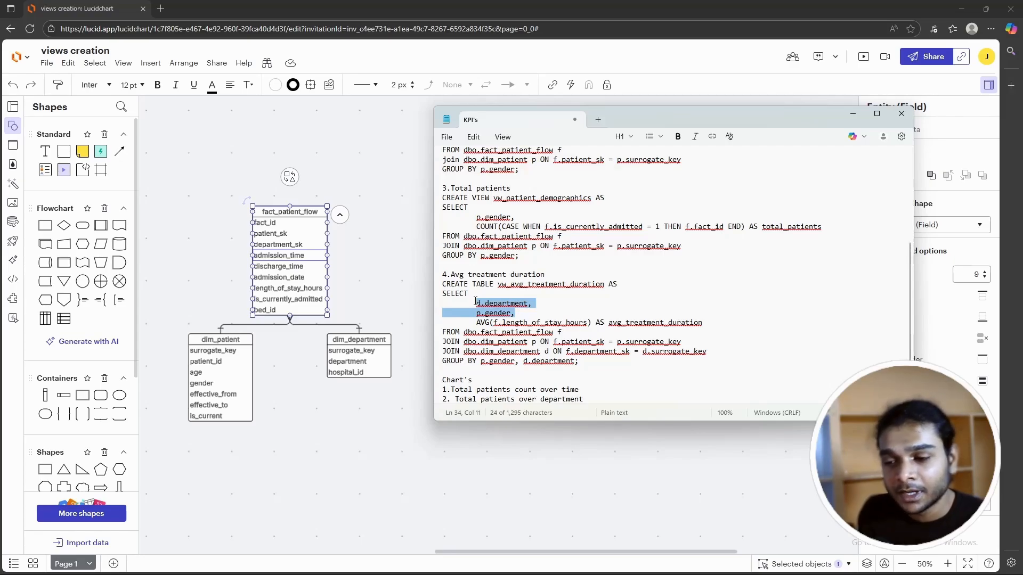
left_click(481, 305)
left_click_drag(475, 302, 680, 326)
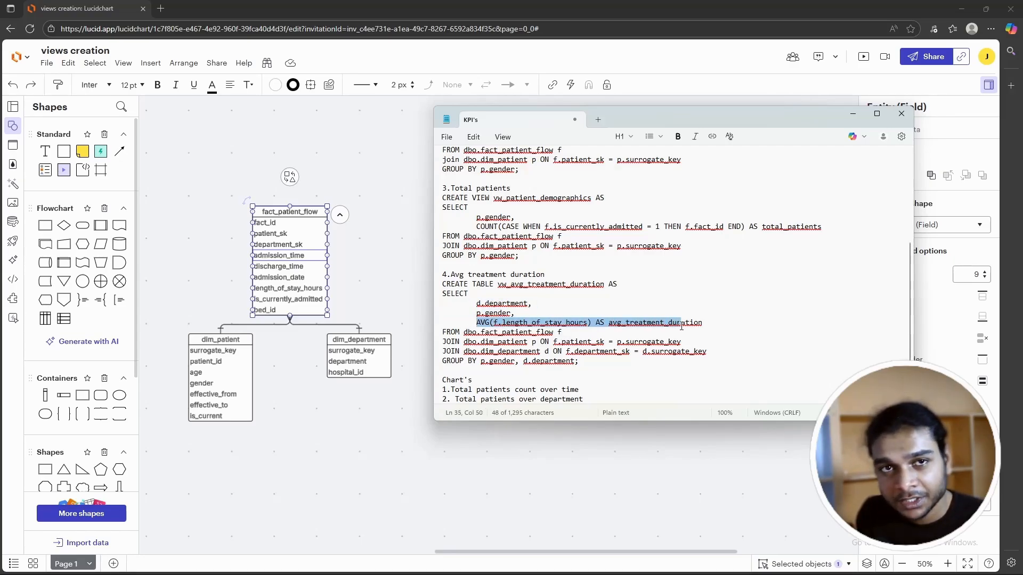
left_click(519, 342)
left_click_drag(588, 364, 482, 358)
left_click(485, 358)
left_click(486, 353)
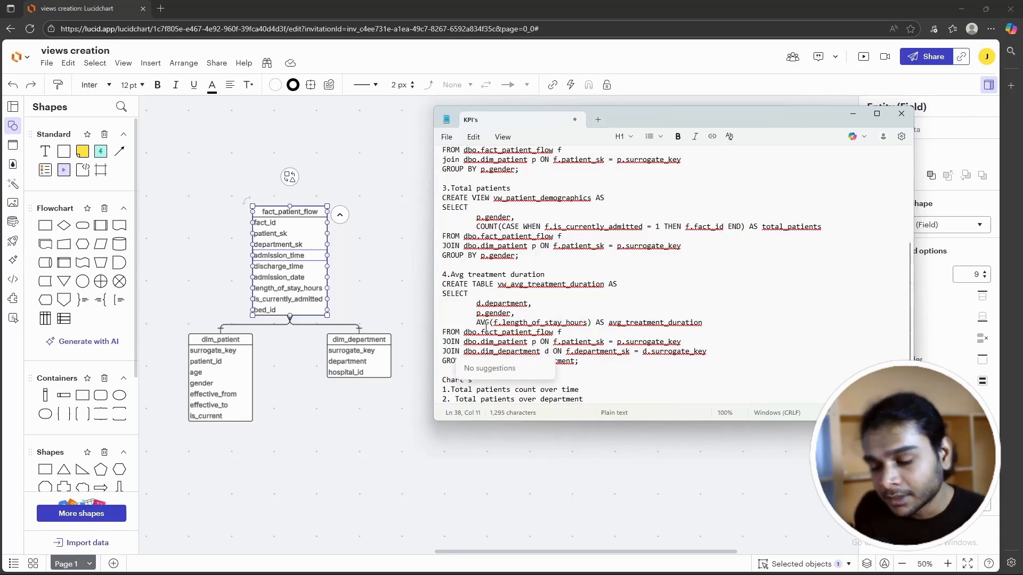
left_click(486, 330)
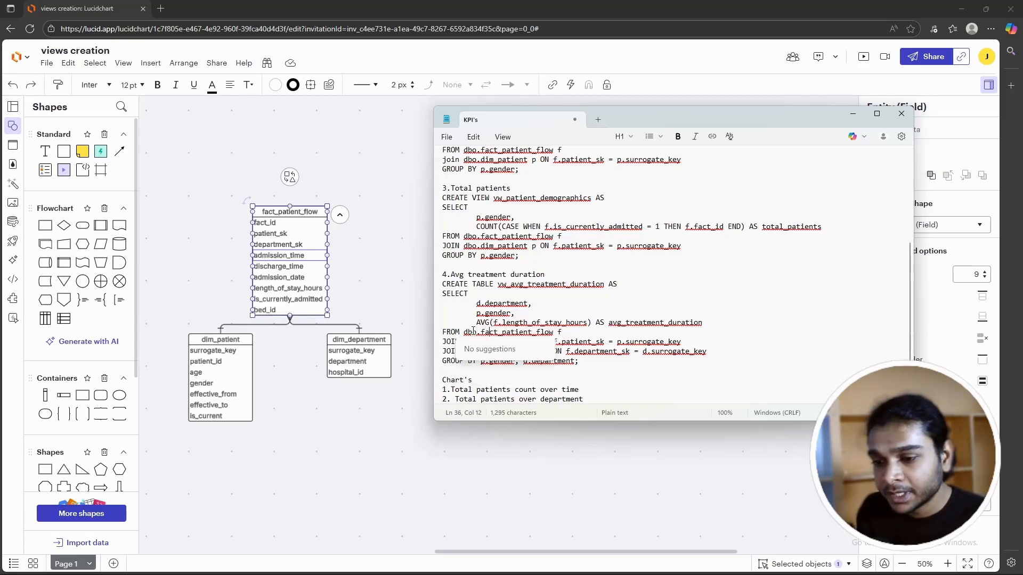
left_click_drag(476, 323, 700, 330)
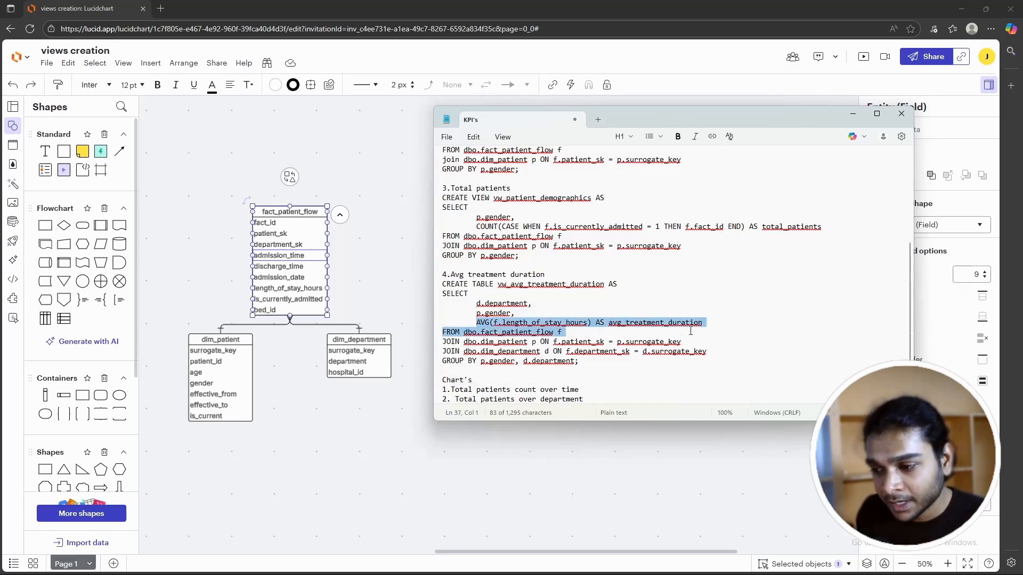
left_click(437, 371)
left_click_drag(480, 360, 579, 364)
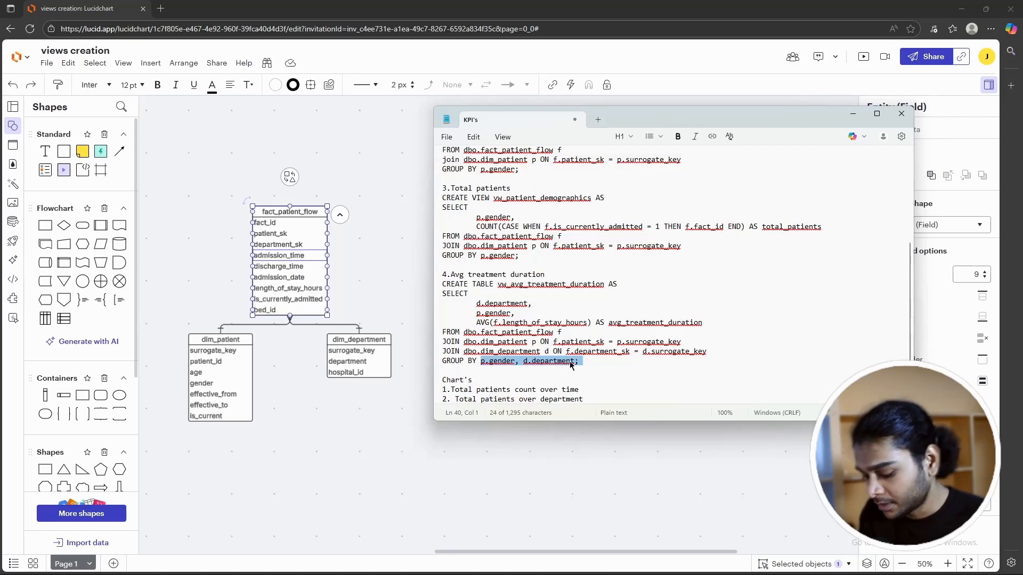
left_click(571, 366)
scroll(570, 365, "down", 1)
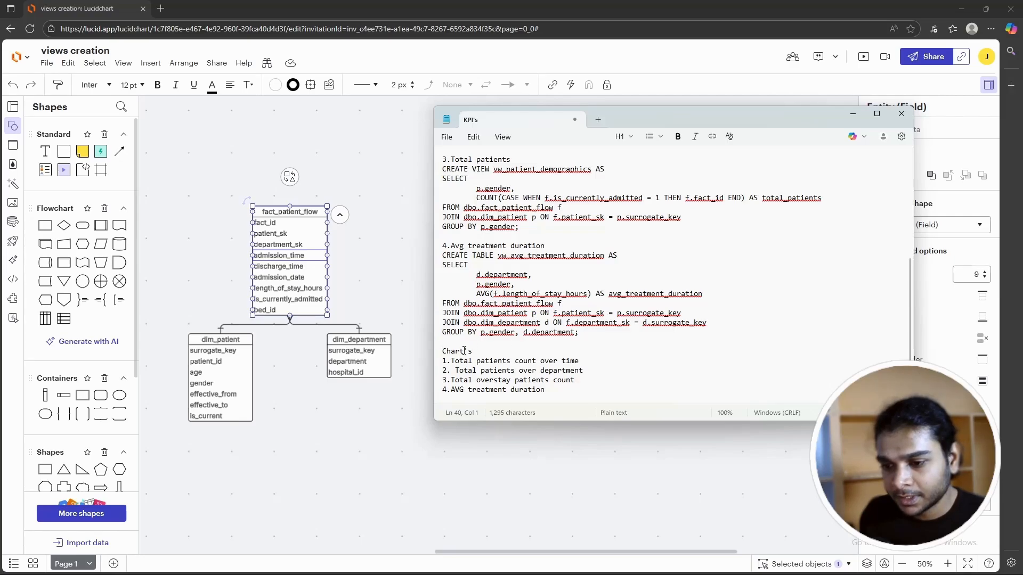
Step: Below "1.Total patients count over time", add the line "CREATE VIEW vw_patient_volume_trend AS", keeping a blank line before chart item 2
left_click(589, 361)
key("Return")
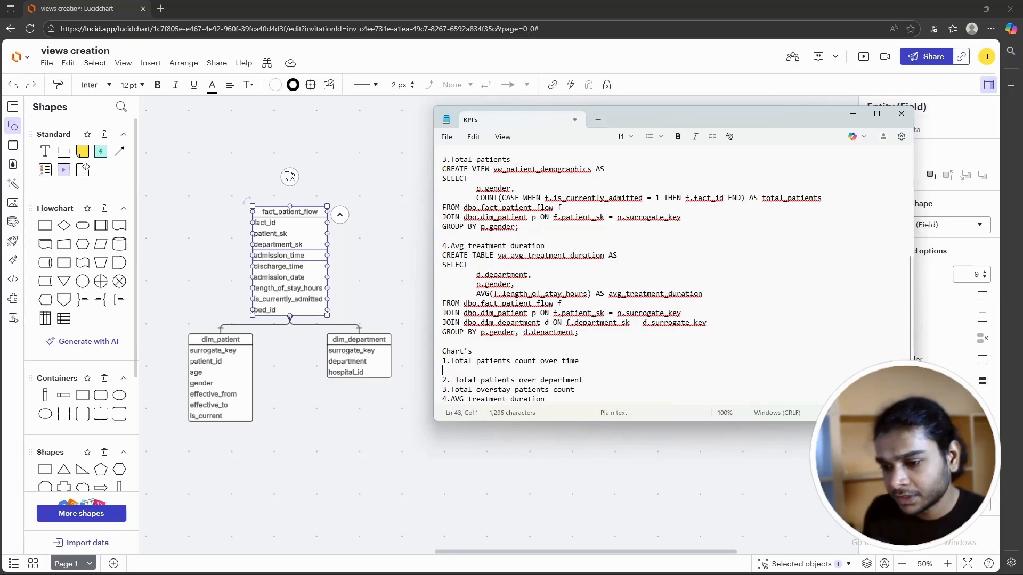
key("Return")
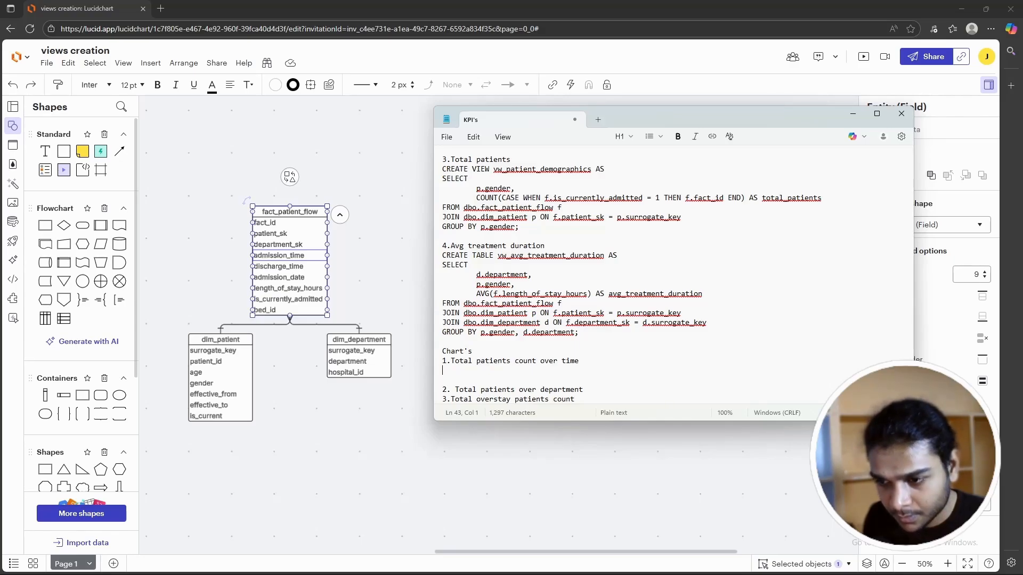
type("CREATE")
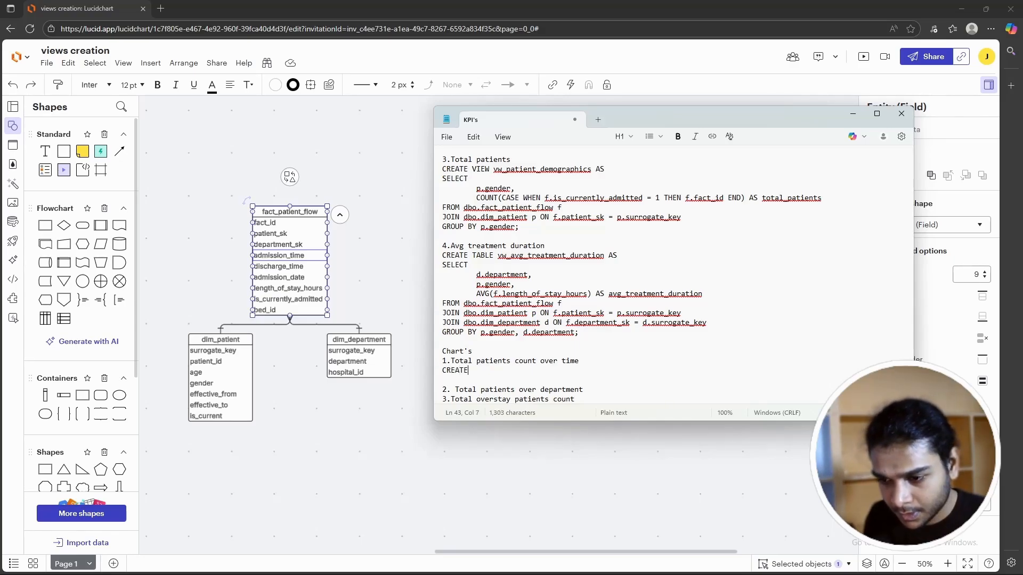
type(" view")
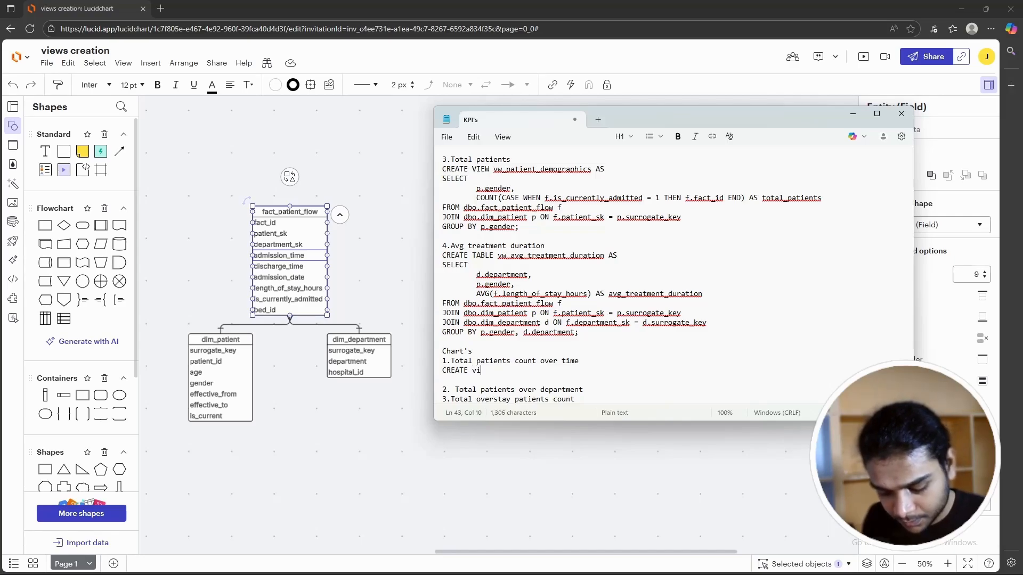
key("BackSpace")
key("BackSpace")
key("BackSpace")
key("BackSpace")
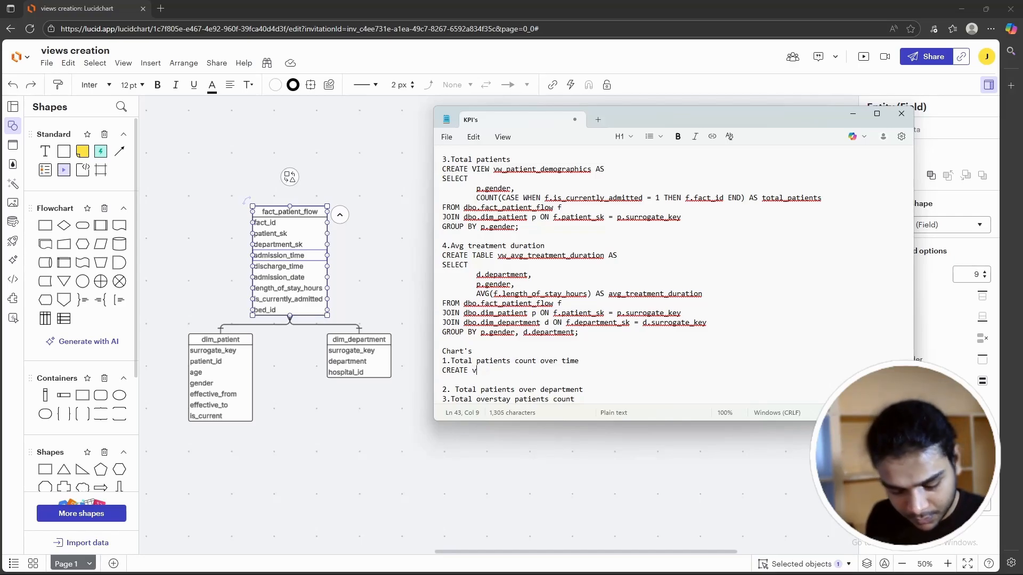
type("VIEW")
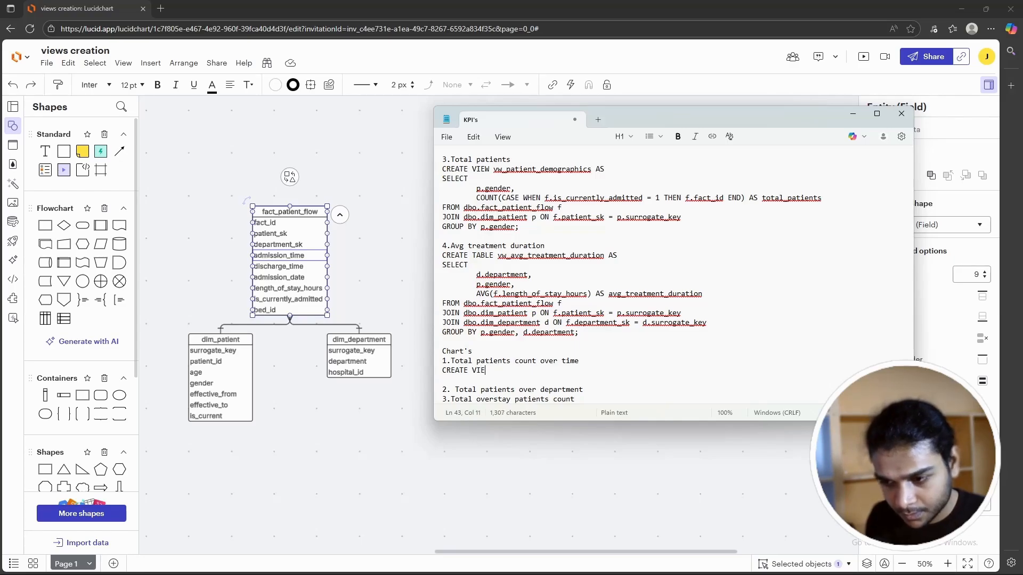
type("vw_pa")
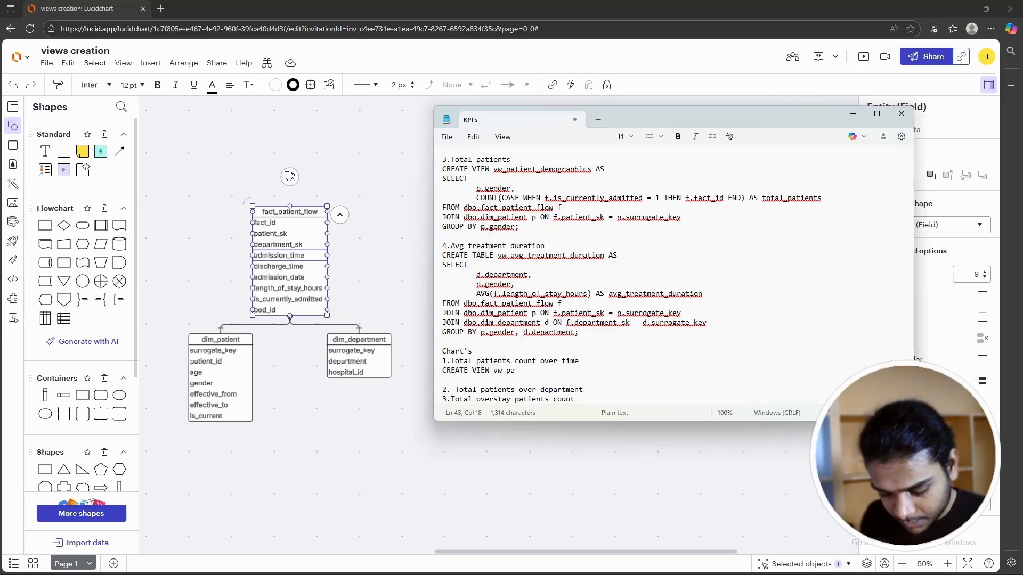
type("tient_volume")
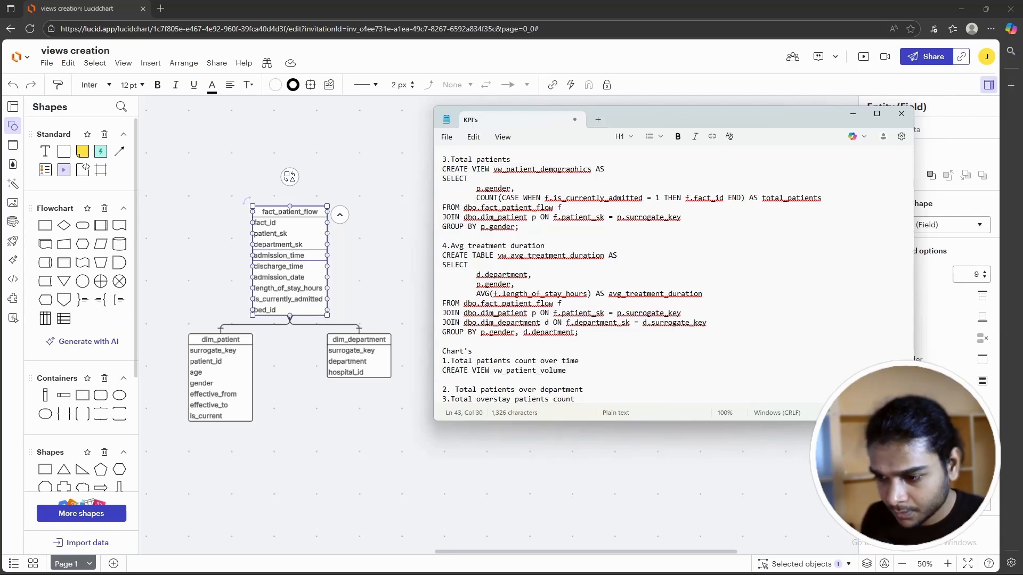
type("_t")
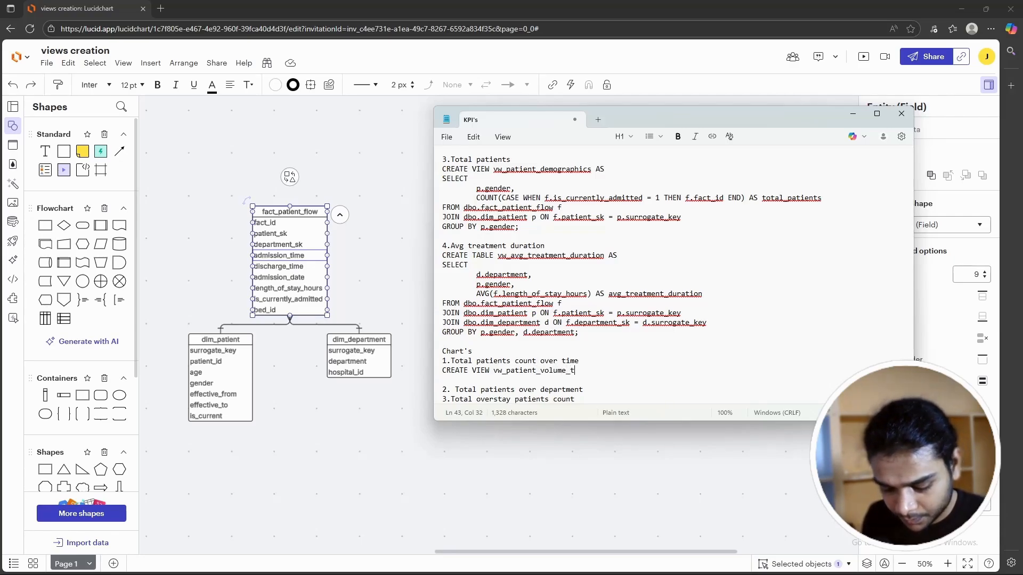
type("rend AS")
Step: Add a SELECT line to vw_patient_volume_trend and begin its first indented column with the fact table alias "f."
key("Return")
type("S")
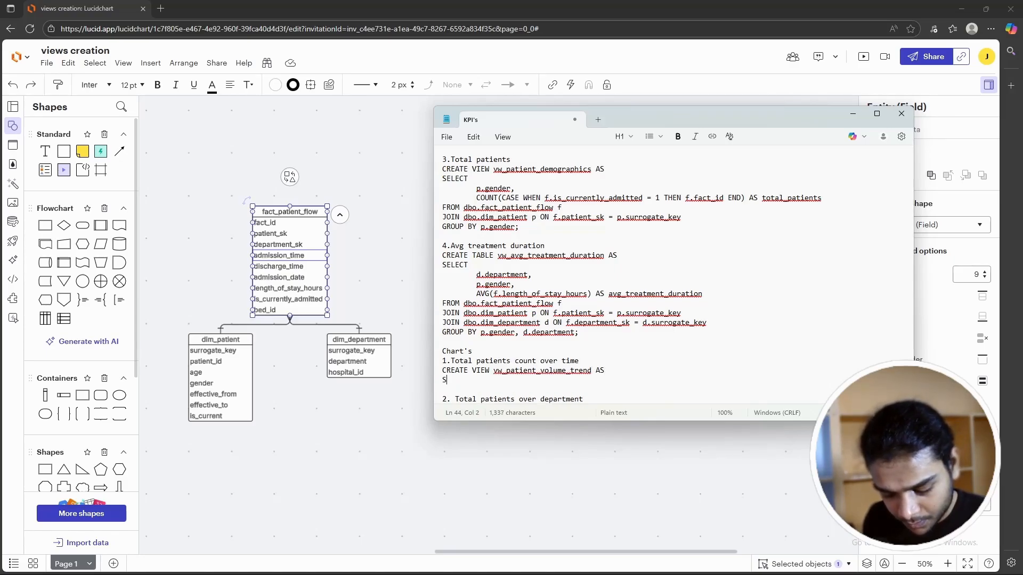
type("ELECT")
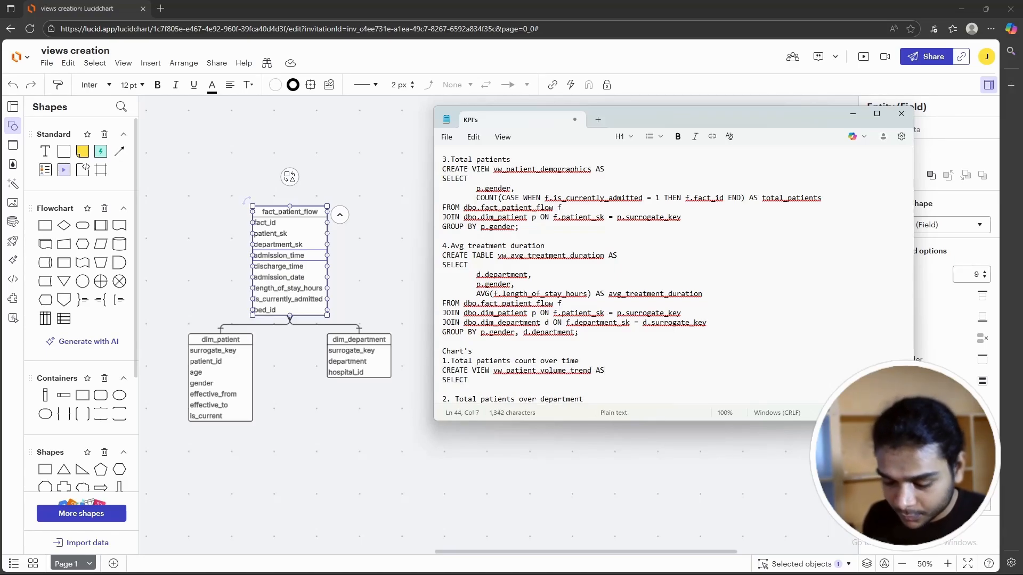
key("Return")
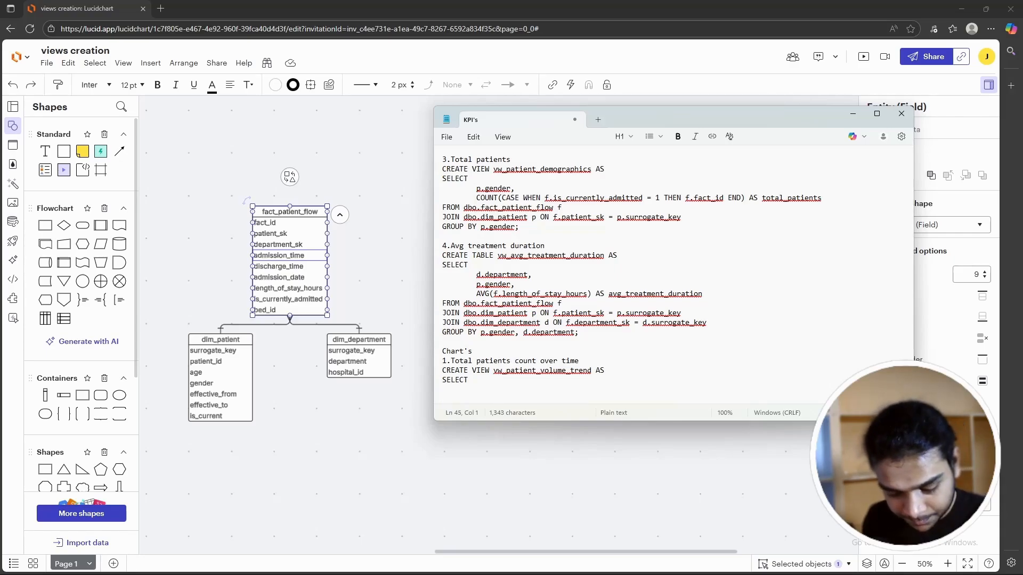
type("f.")
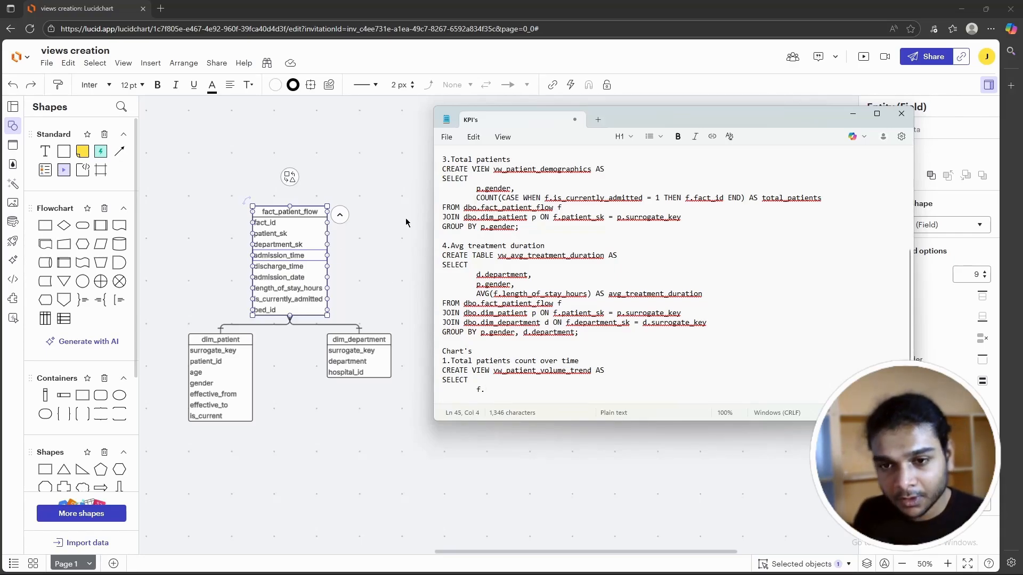
Step: Copy the admission_time field name from fact_patient_flow in the Lucidchart diagram and return to the Notepad query
left_click(281, 257)
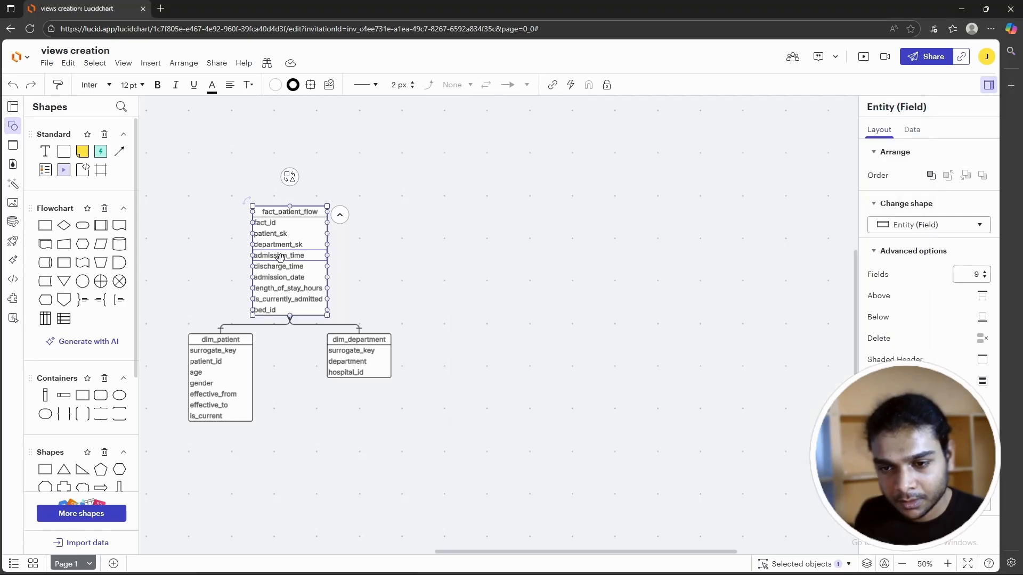
double_click(280, 257)
key("ctrl+c")
key("alt+Tab")
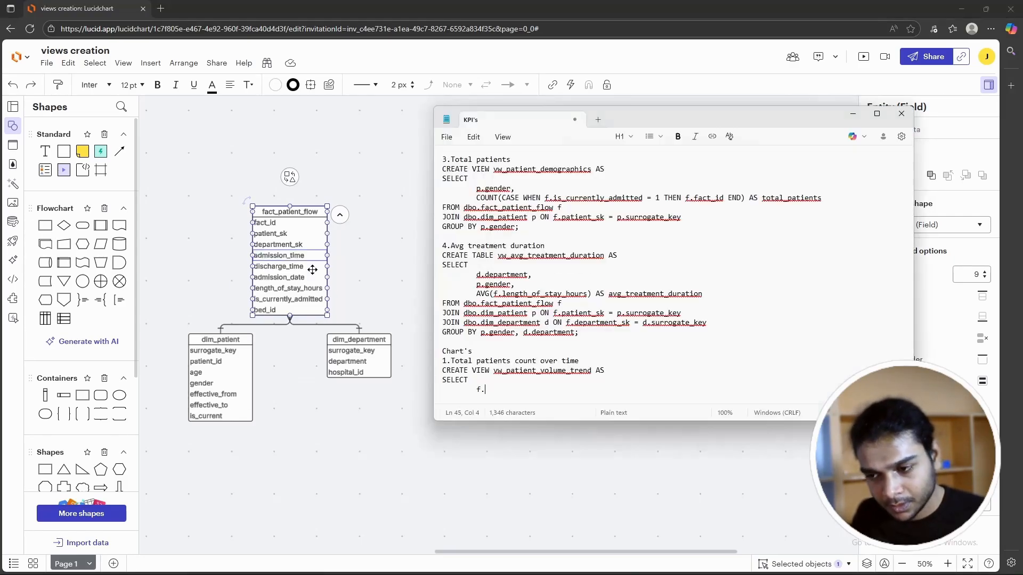
Step: Complete f.admission_time and add p.gender as the first two columns in the SELECT of vw_patient_volume_trend
key("ctrl+v")
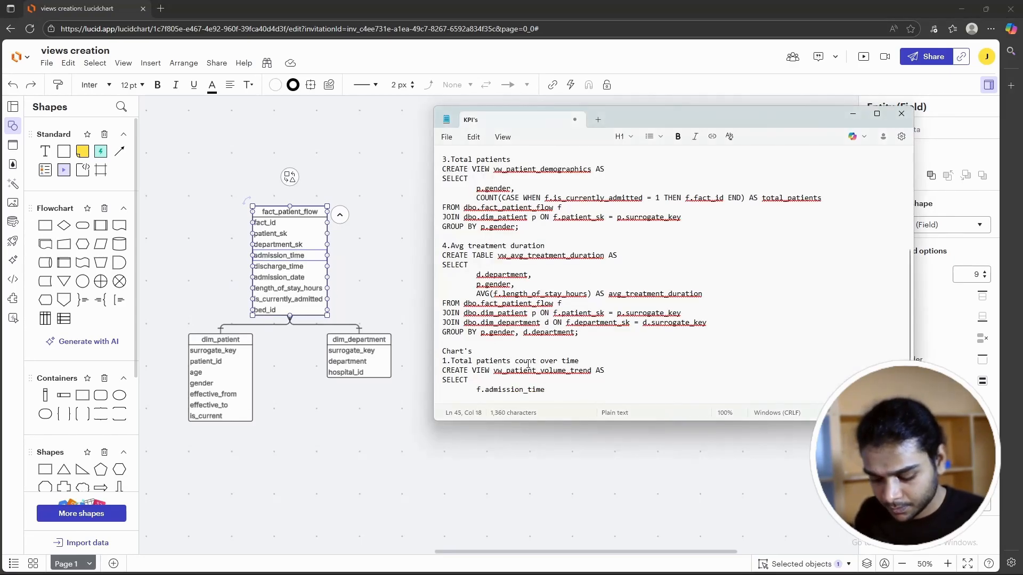
type(",")
key("Return")
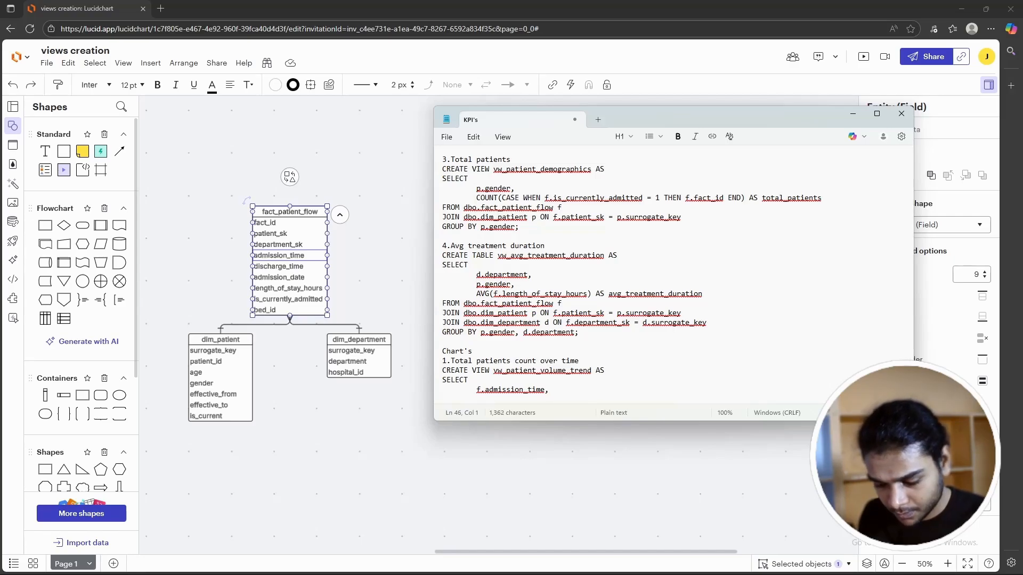
type("p.gender")
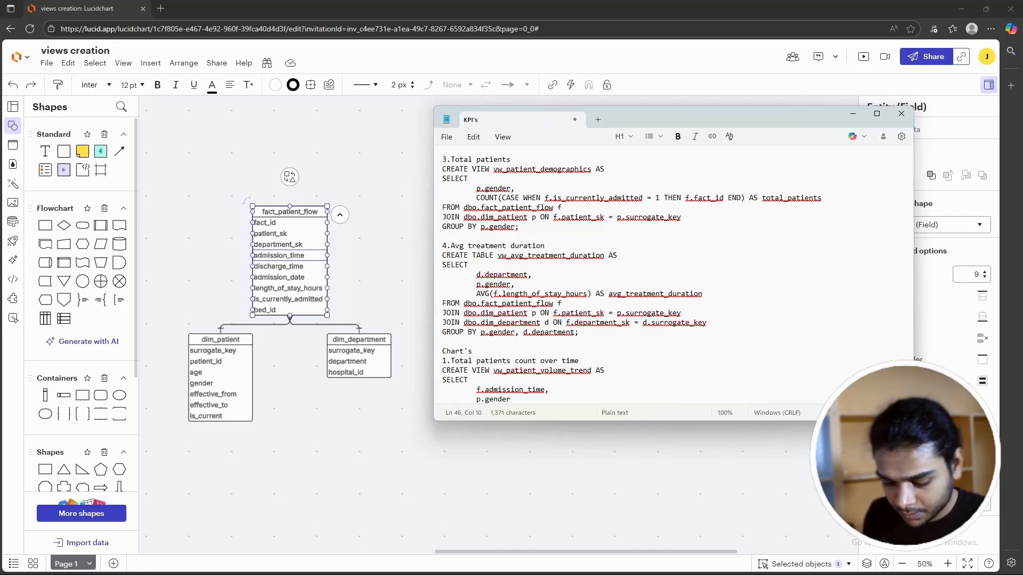
type(",")
key("Return")
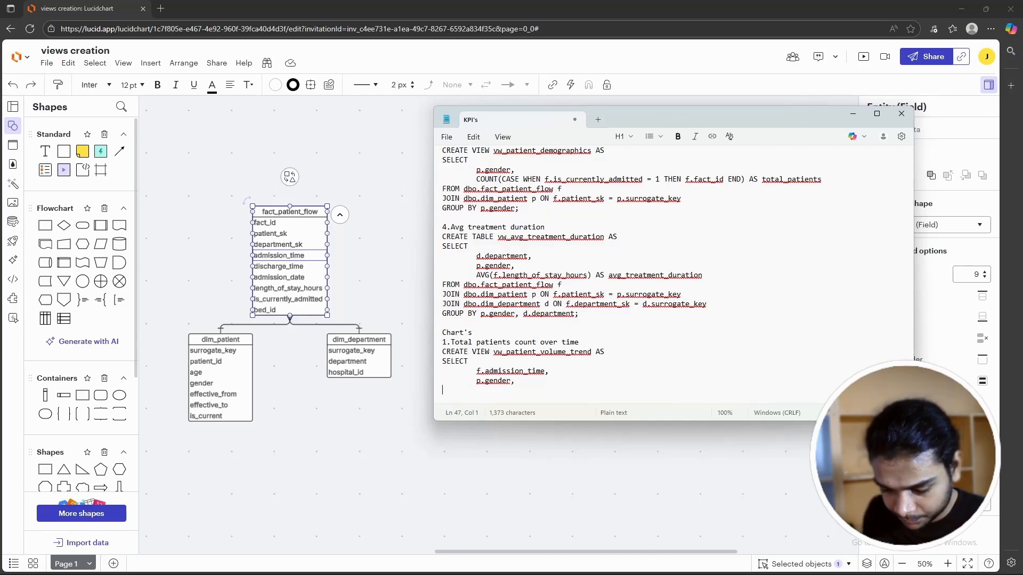
Step: Add COUNT(DISTINCT f.fact_id) AS patient_count as the last column of vw_patient_volume_trend
type("COUNT(")
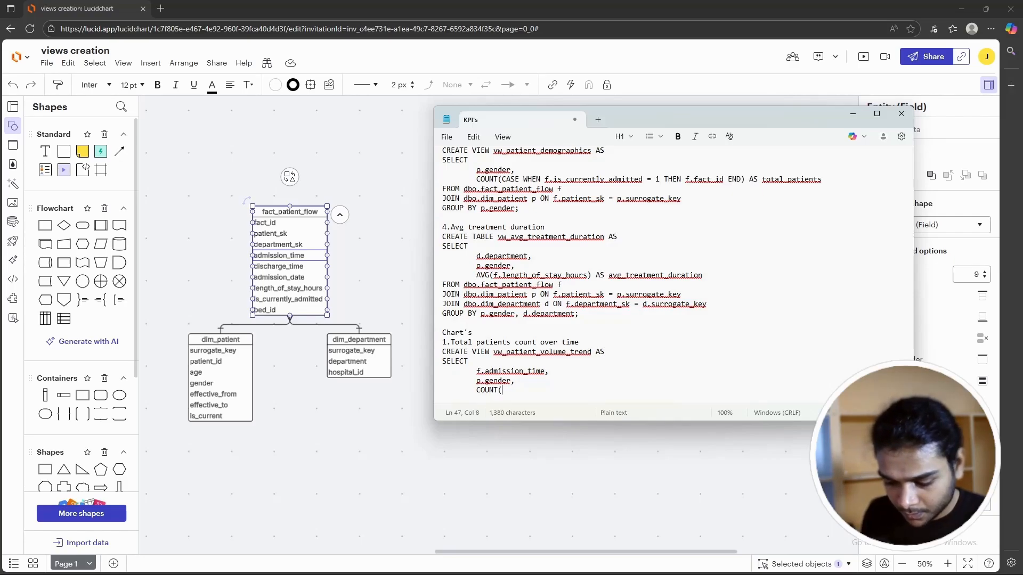
type("DISTINCT")
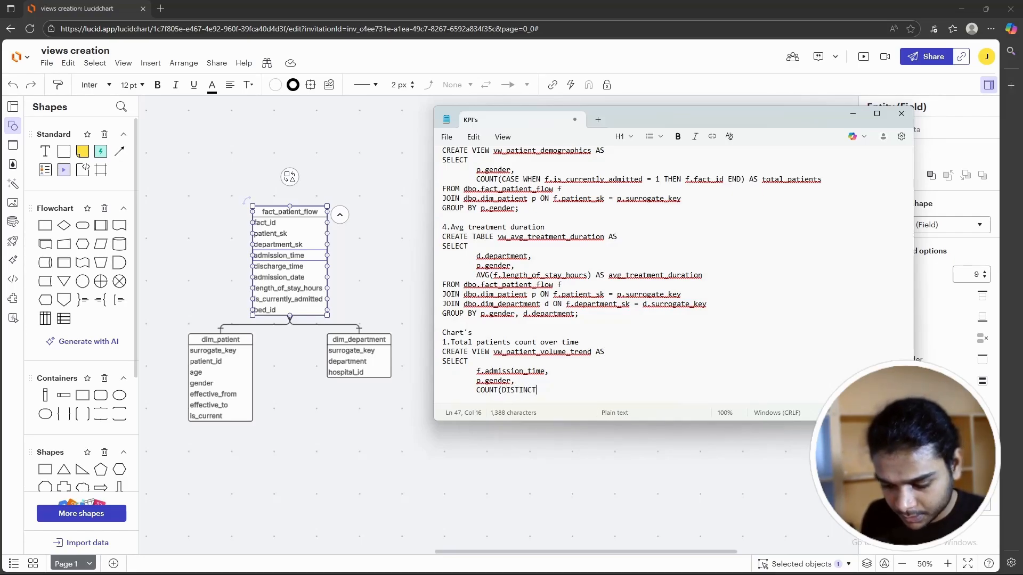
type(" f.fac")
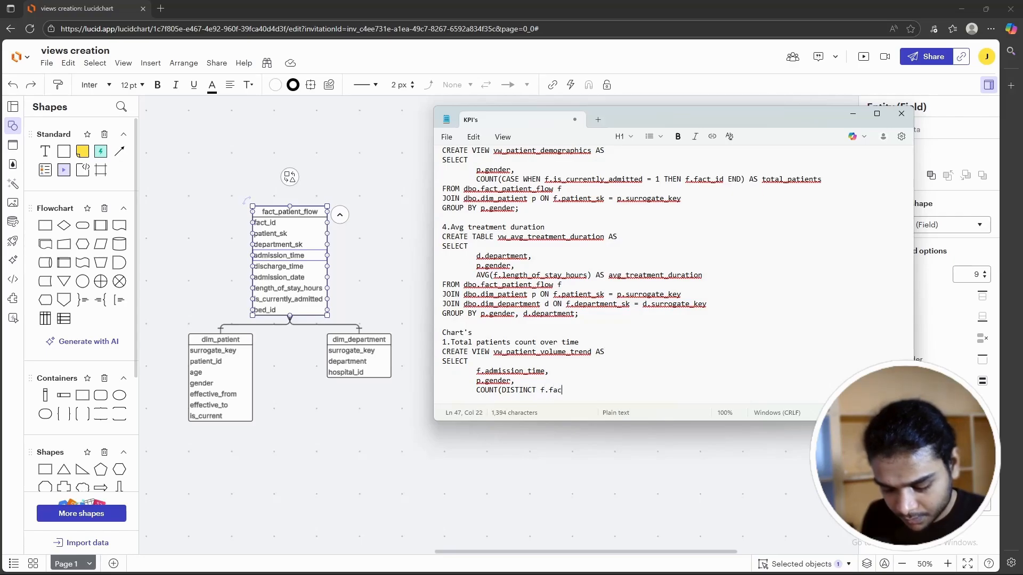
type("t_id")
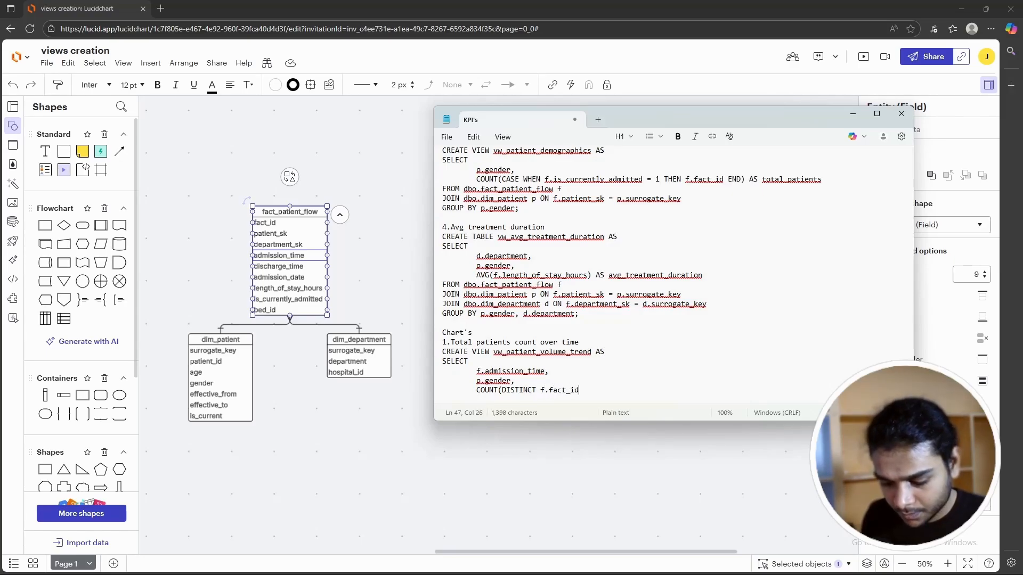
type(")")
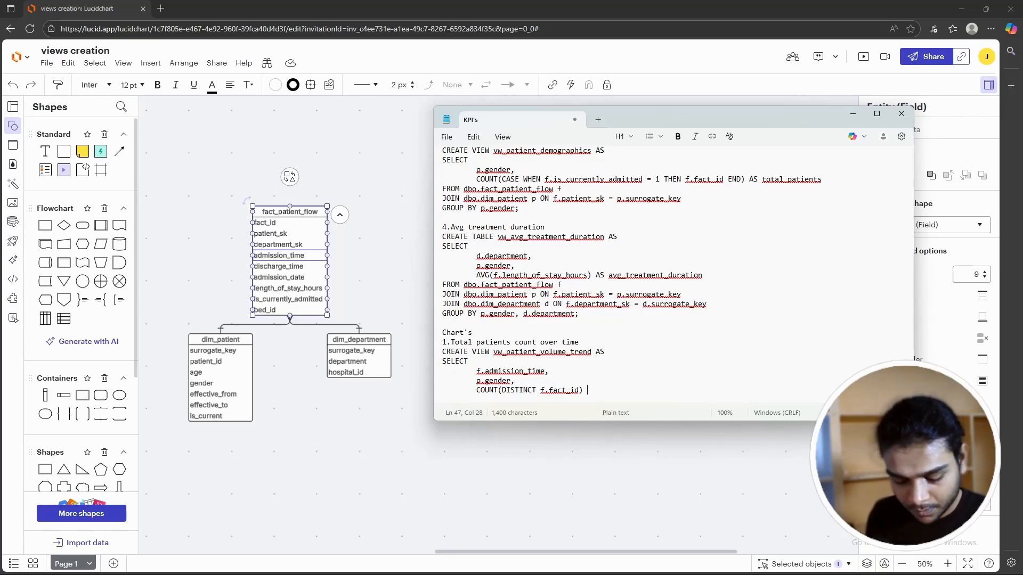
type(" AS patient_count")
key("Return")
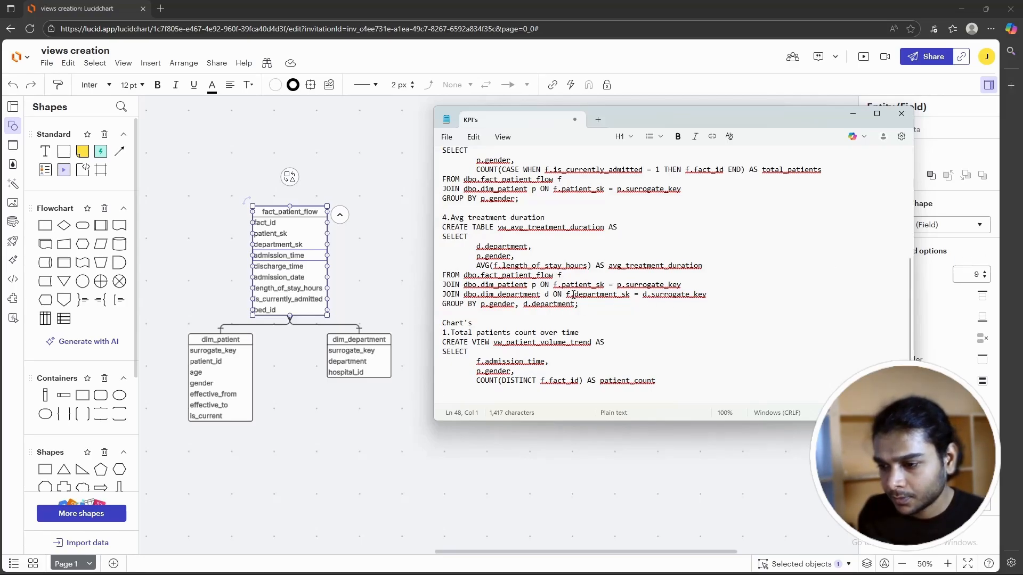
Step: Copy the FROM, JOIN and GROUP BY lines of vw_patient_demographics to below the patient_count column in vw_patient_volume_trend
scroll(581, 298, "up", 1)
left_click_drag(524, 218, 437, 195)
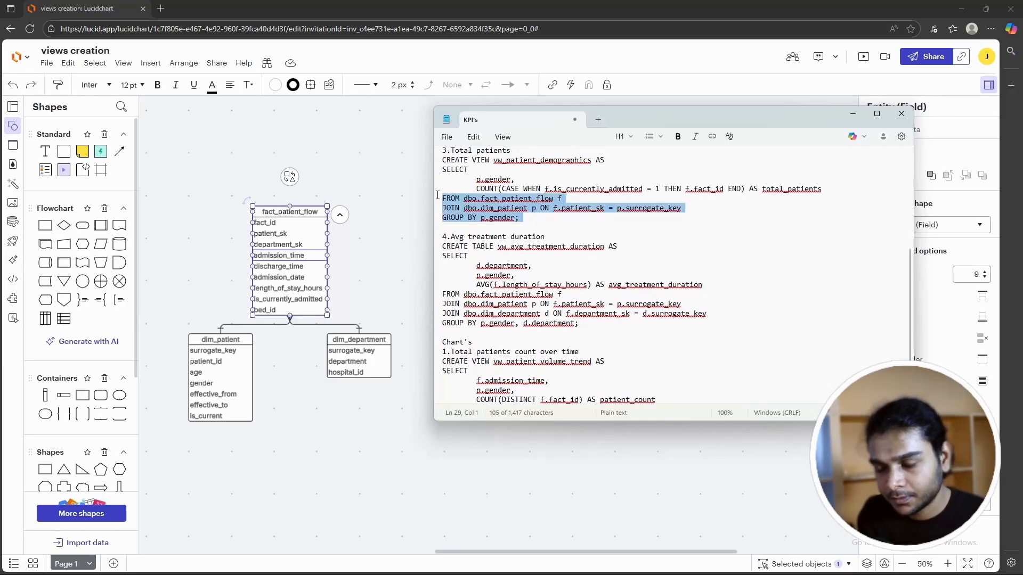
scroll(469, 341, "down", 2)
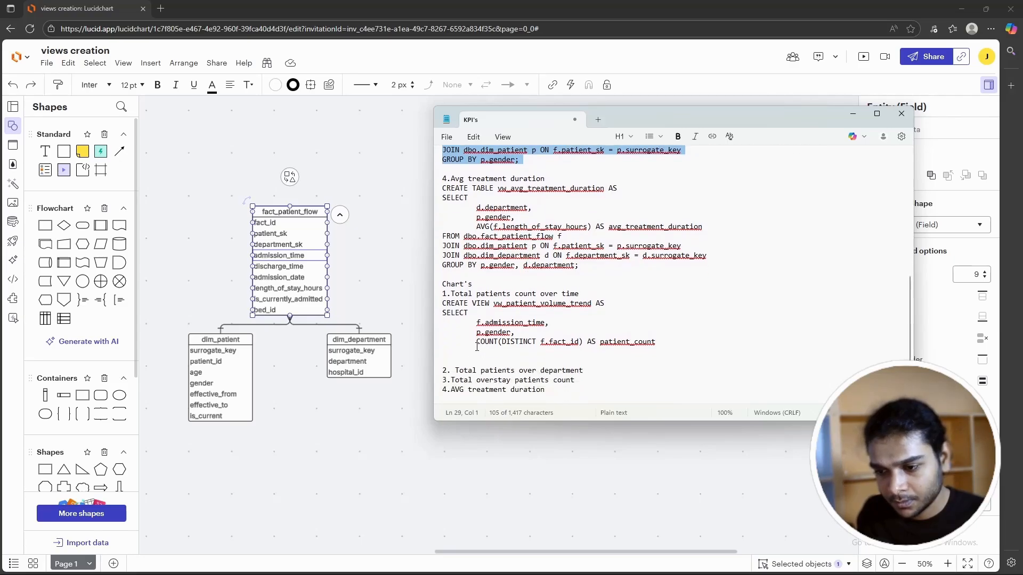
left_click(476, 347)
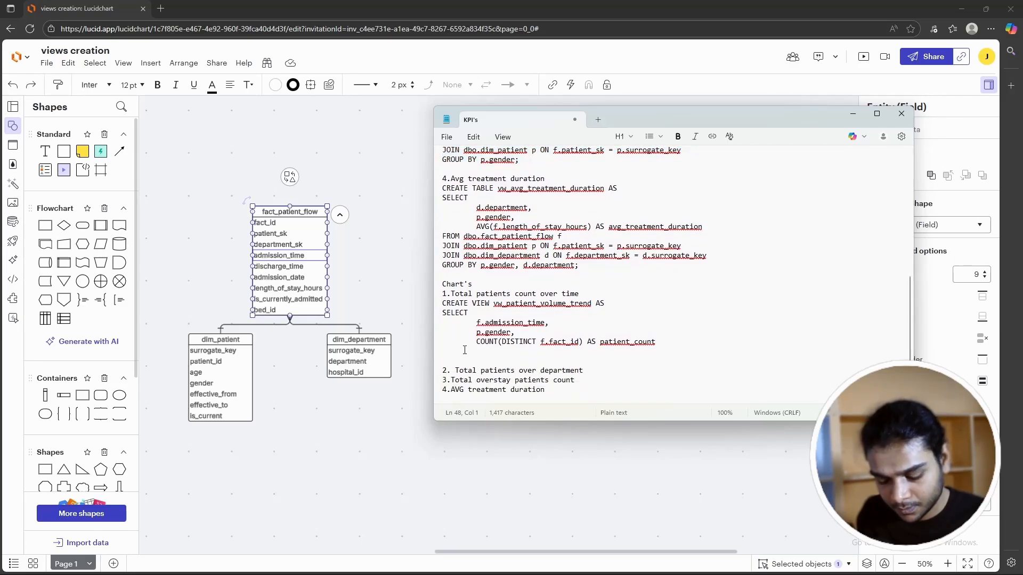
key("ctrl+v")
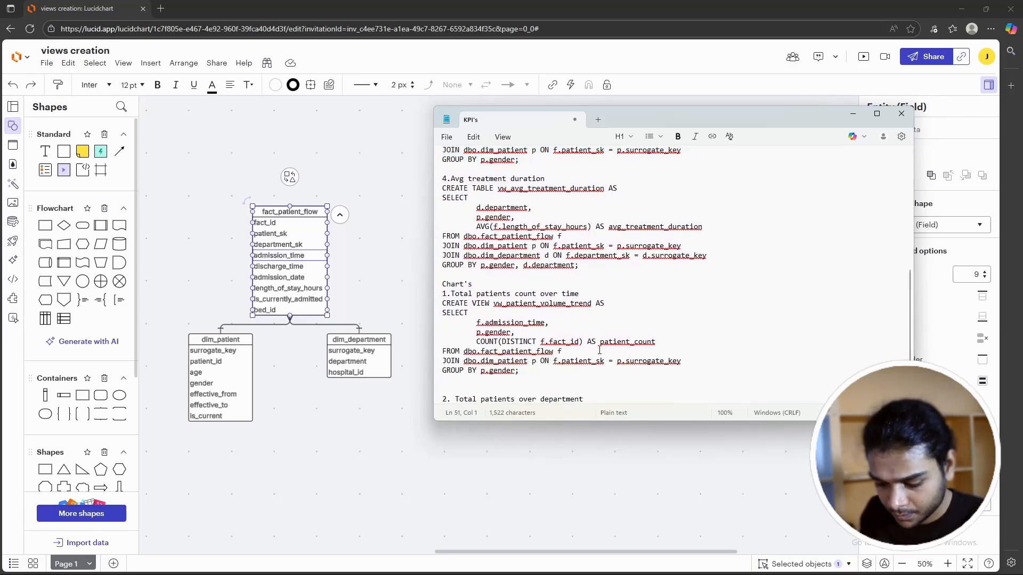
Step: Copy f.admission_time into the GROUP BY of vw_patient_volume_trend before p.gender, separated by a comma
left_click_drag(545, 323, 481, 328)
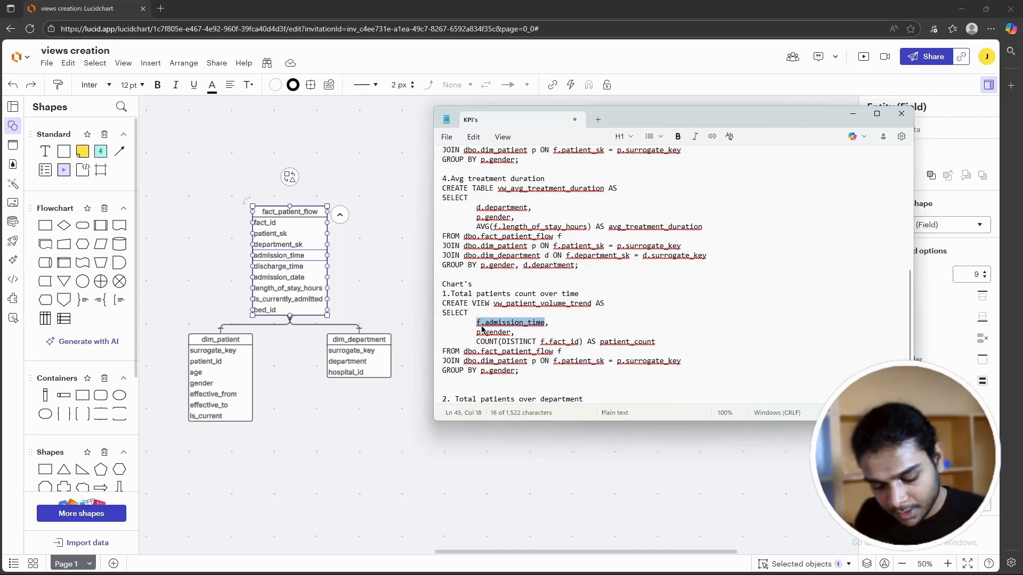
left_click(482, 372)
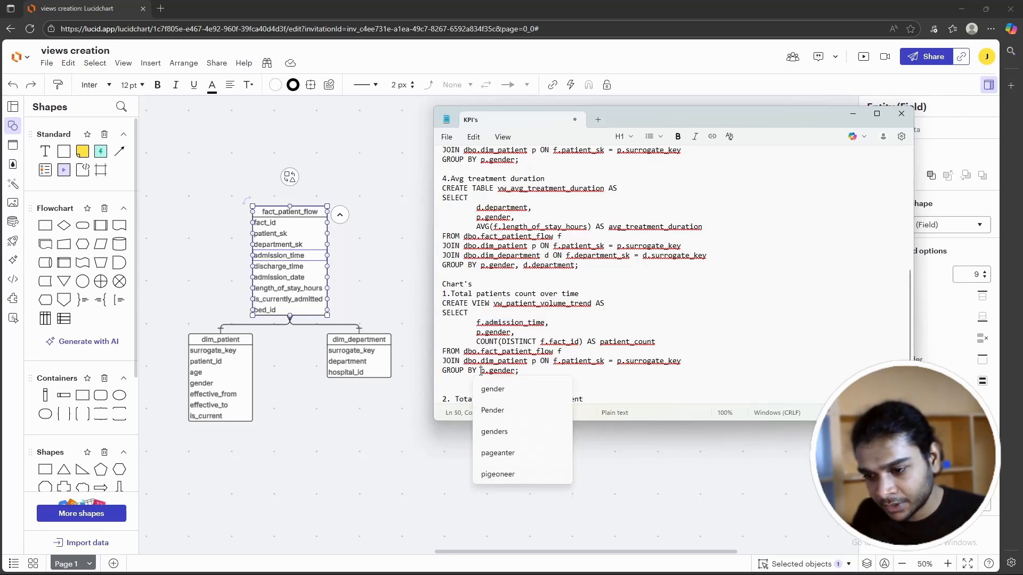
key("ctrl+v")
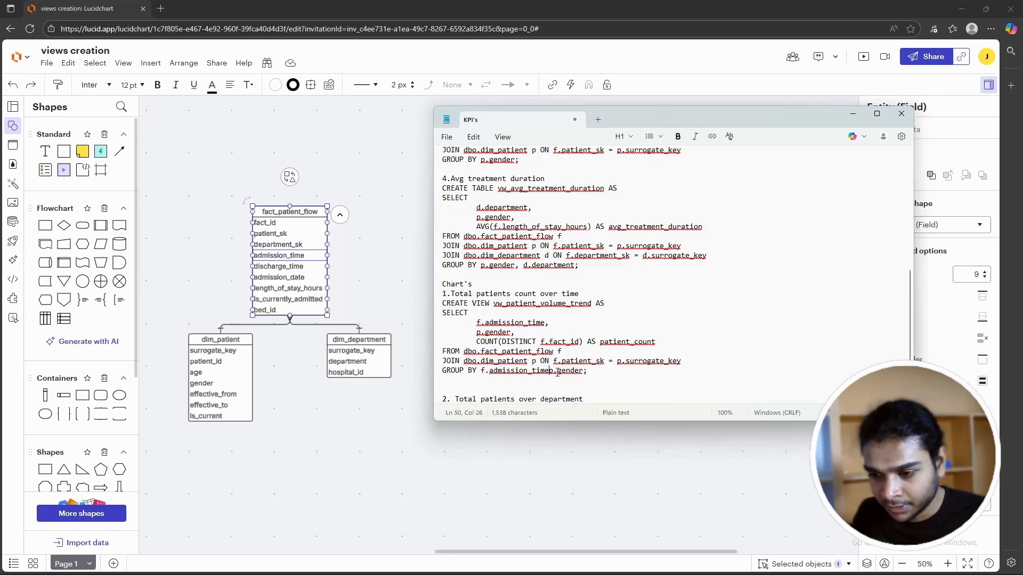
type(",")
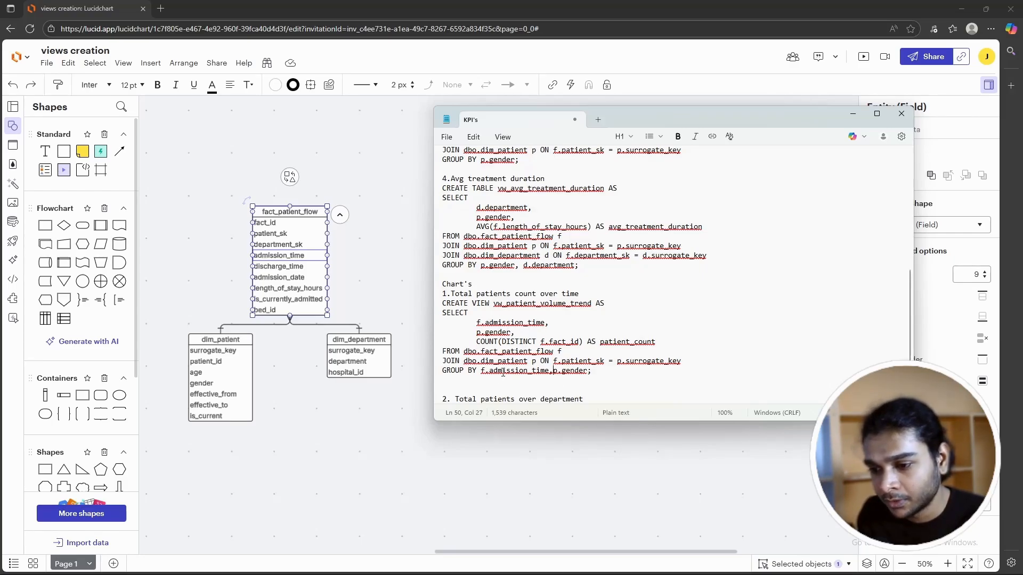
left_click_drag(476, 341, 658, 342)
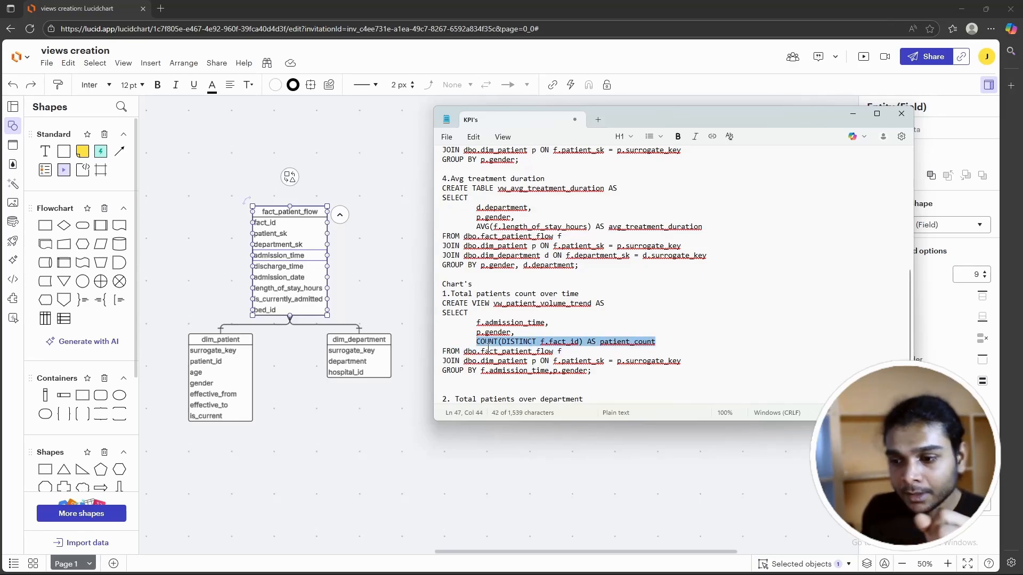
left_click(615, 378)
Step: Insert blank lines beneath the chart heading "2. Total patients over department" to make room for its query
left_click(601, 372)
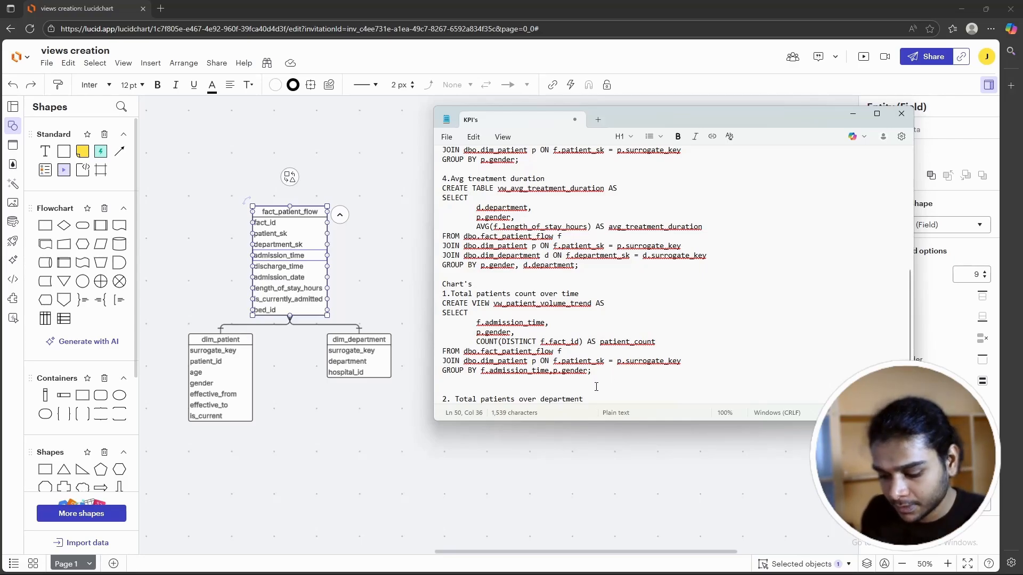
key("Down")
scroll(564, 396, "down", 1)
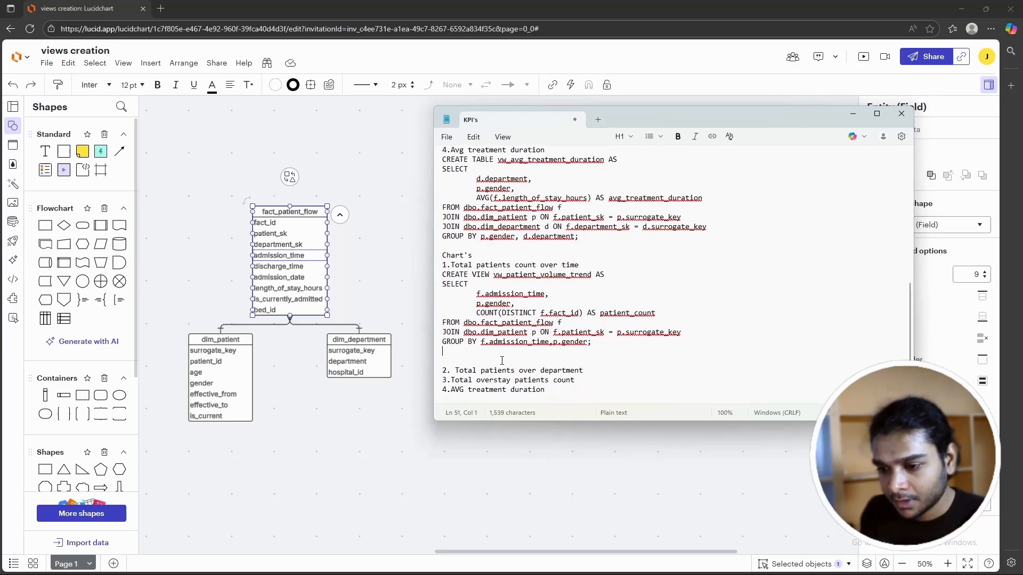
key("Return")
key("Return")
key("Up")
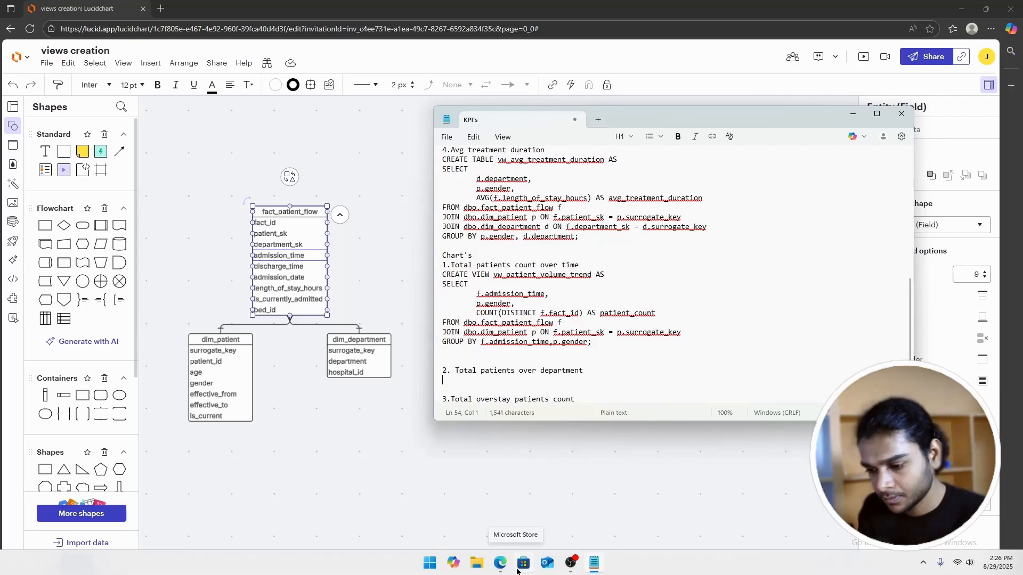
scroll(583, 362, "down", 1)
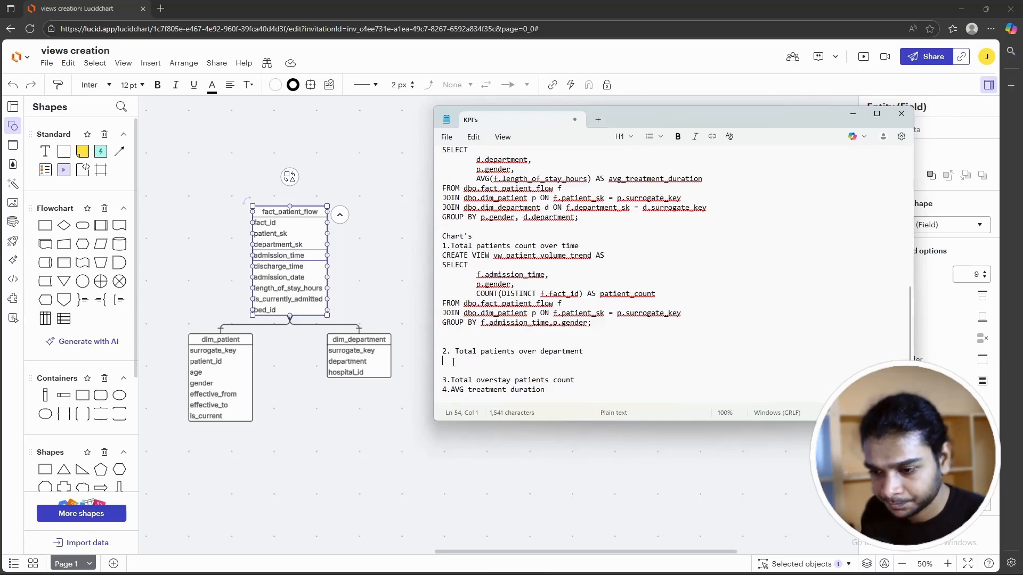
Step: Write "CREATE VIEW vw_department_inflow AS" under the "Total patients over department" heading, with SELECT on the following line
type("CREAT")
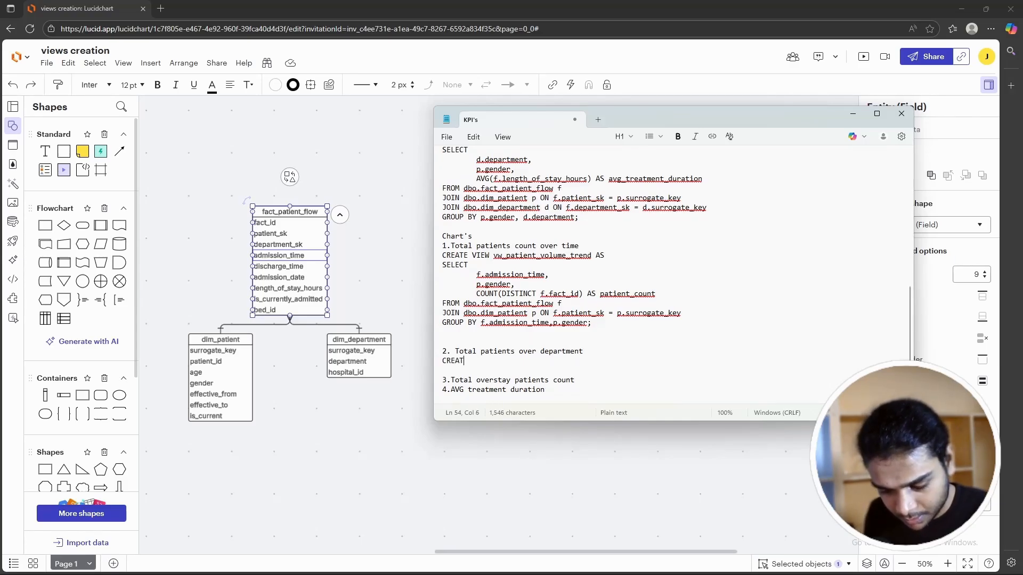
type("E VIEW")
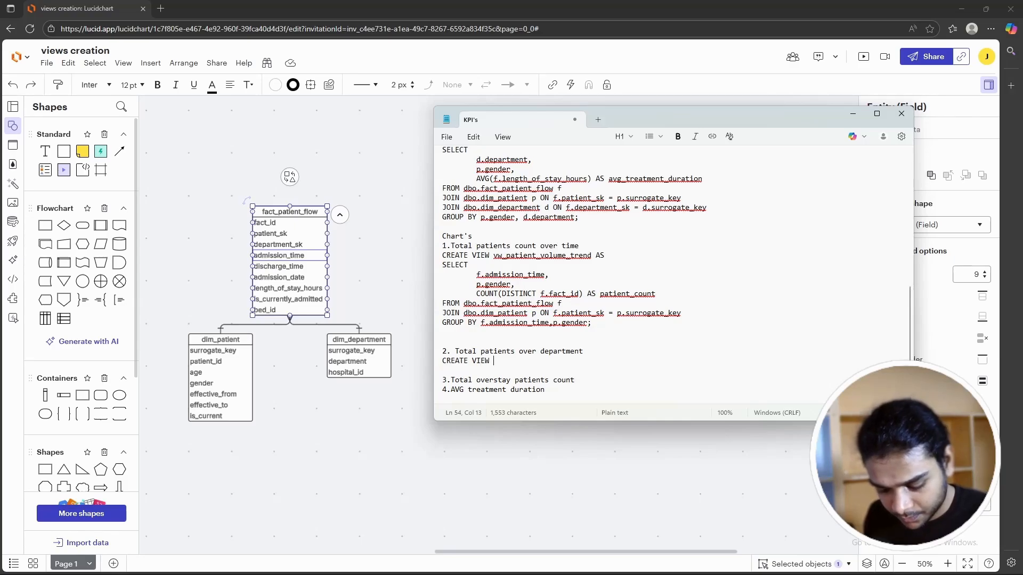
type(" vw")
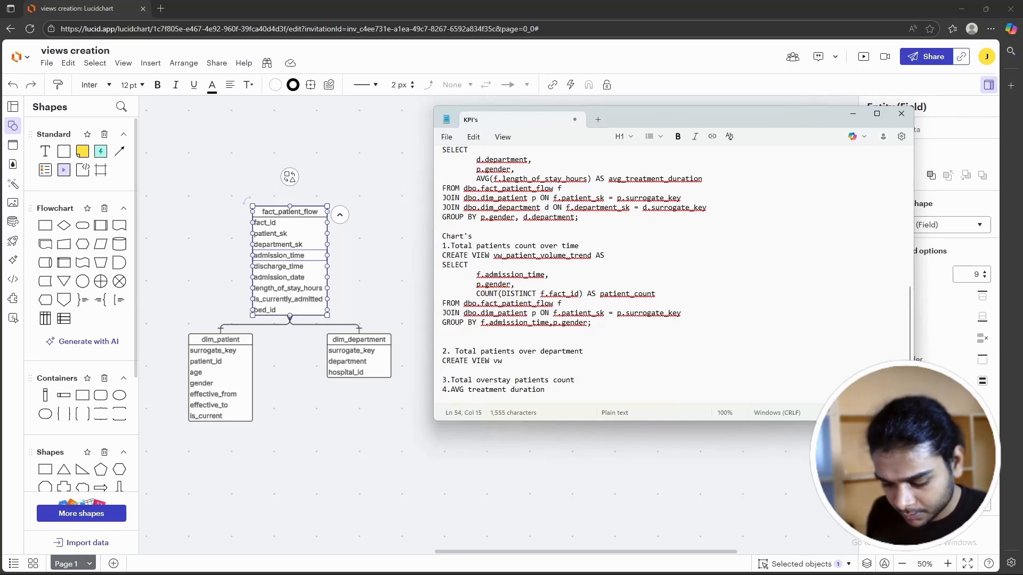
type("_dep")
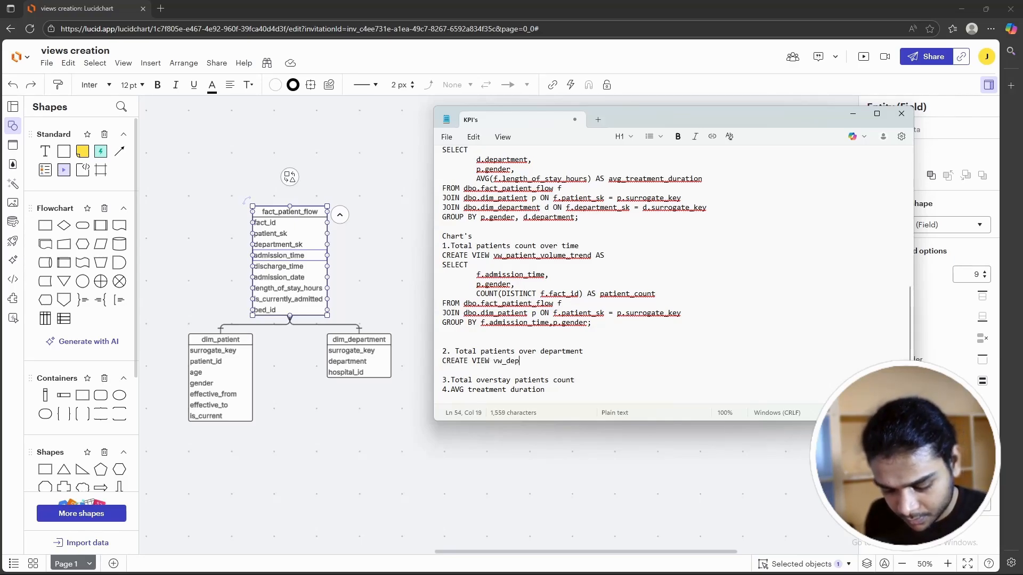
type("artment")
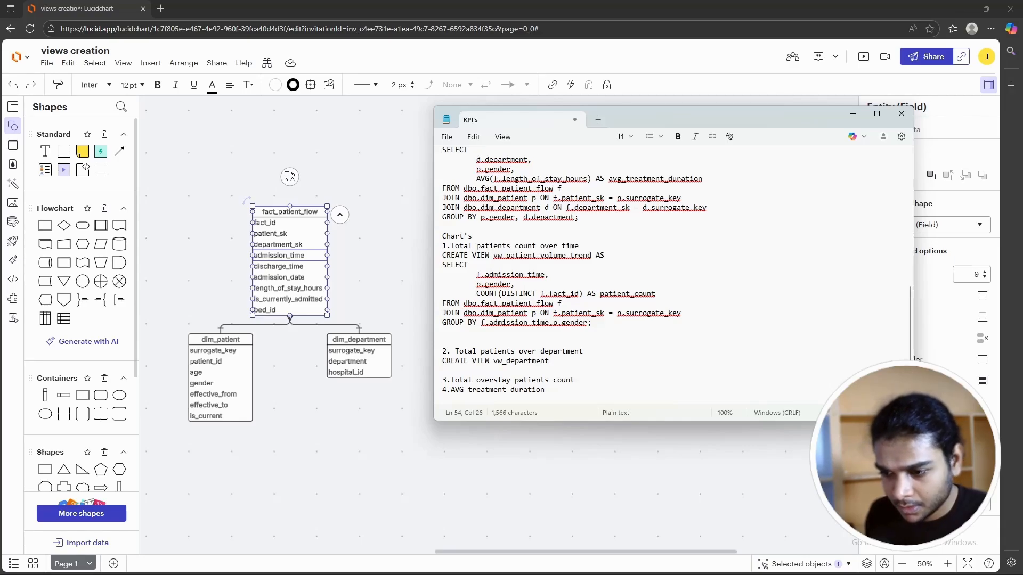
type("_inflow")
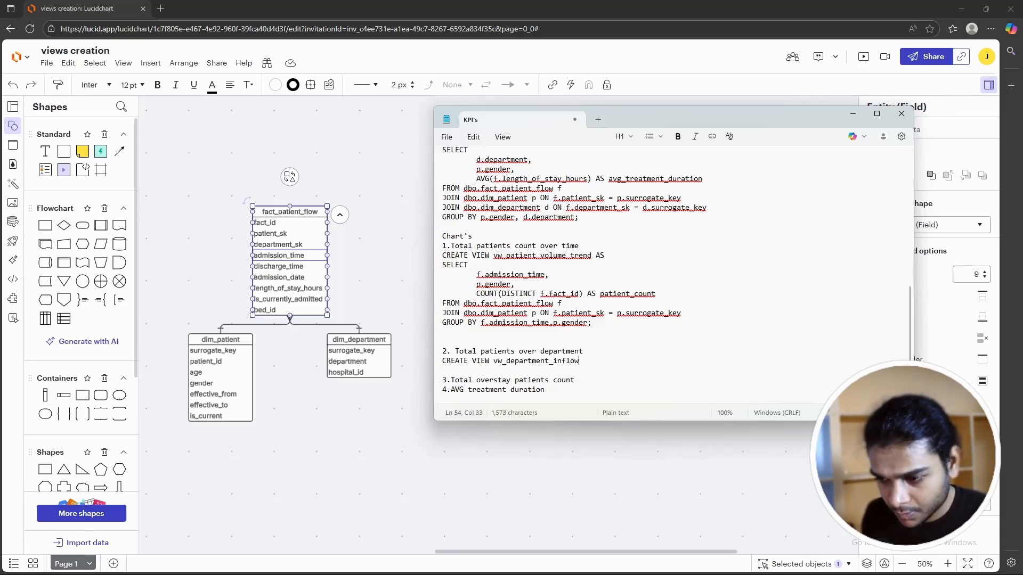
type(" AS")
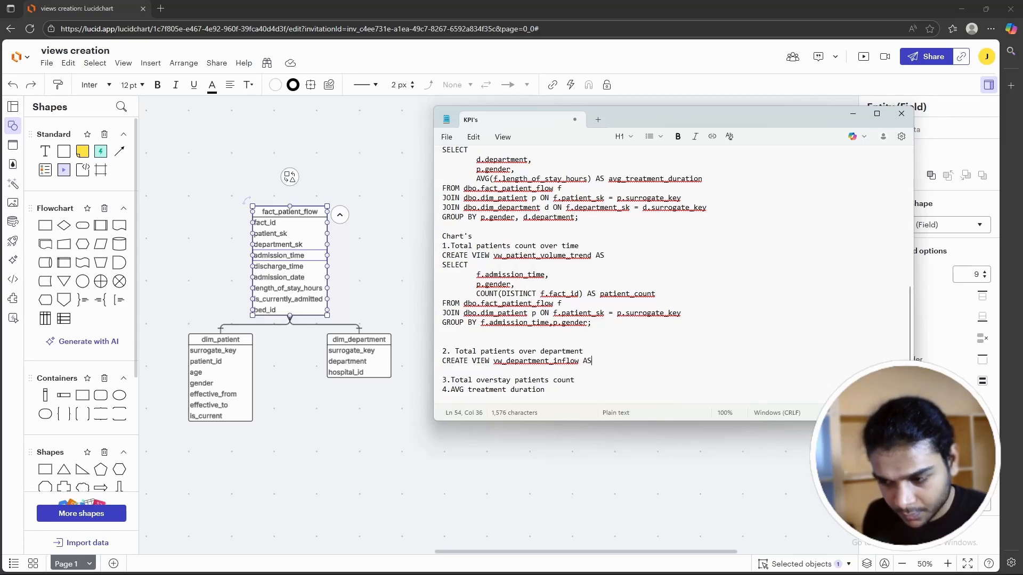
key("Return")
type("SELECT")
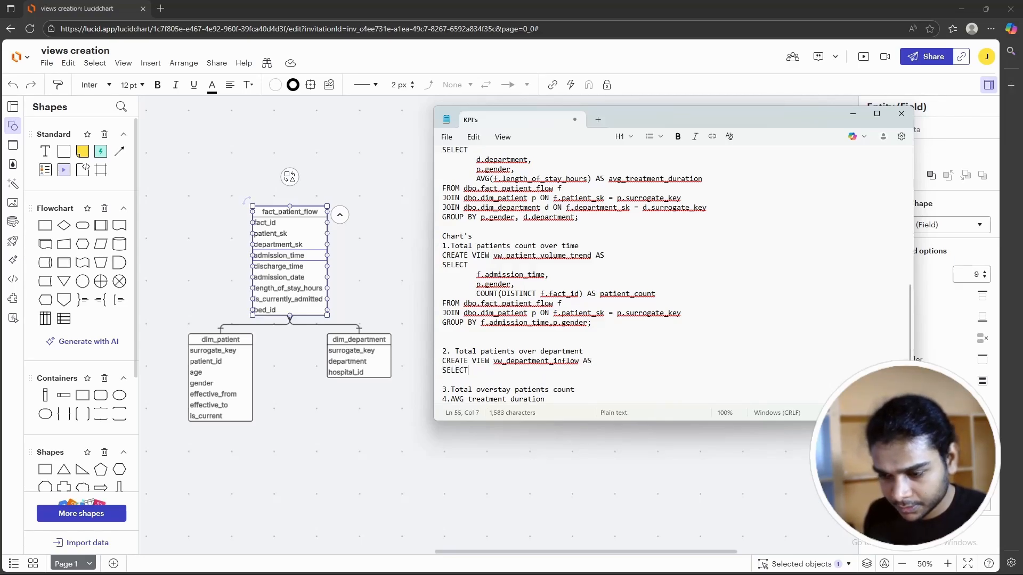
Step: List the columns d.department and p.gender, each followed by a comma, under SELECT in vw_department_inflow
key("Return")
type("d")
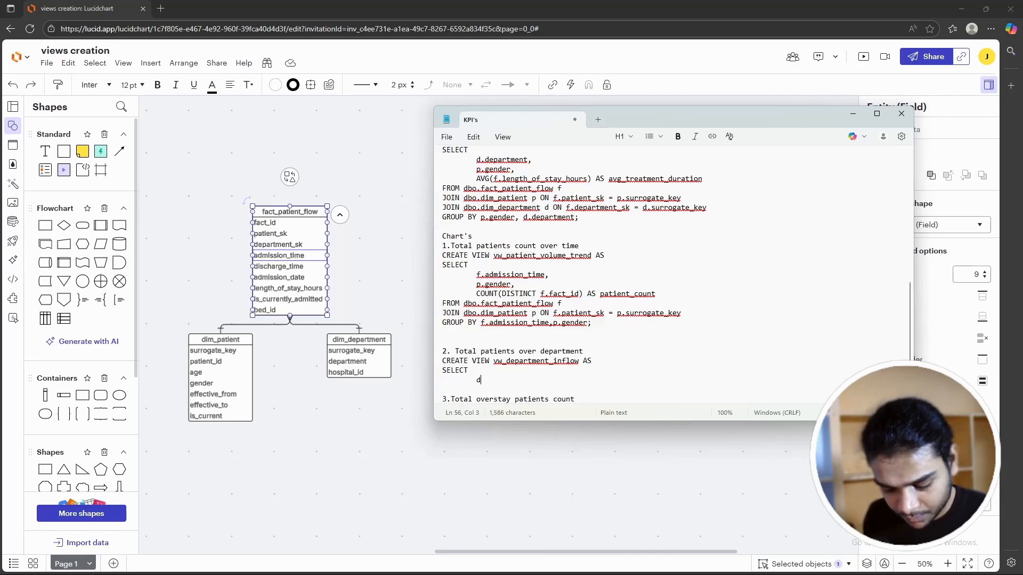
type(".department")
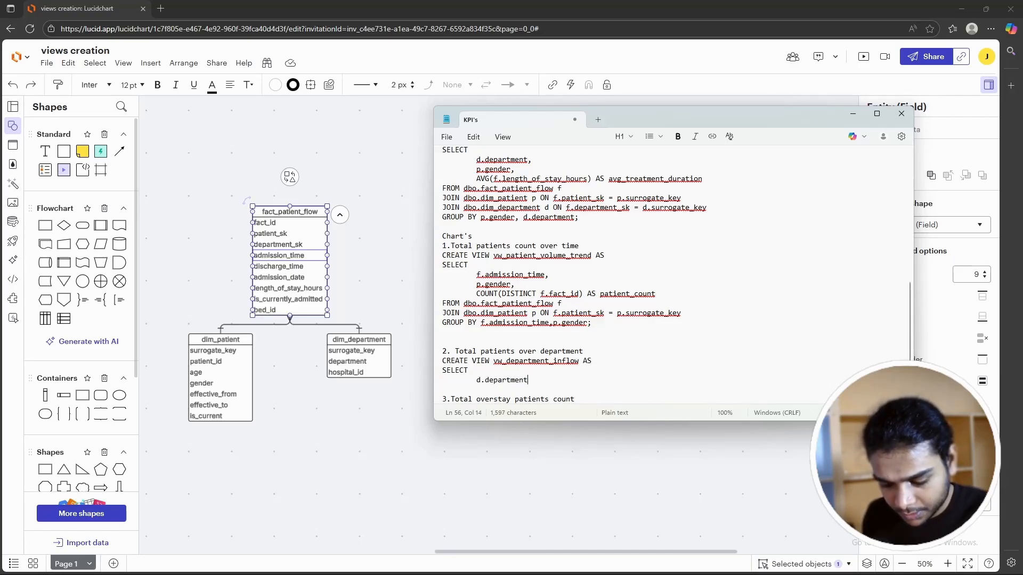
type(",")
key("Return")
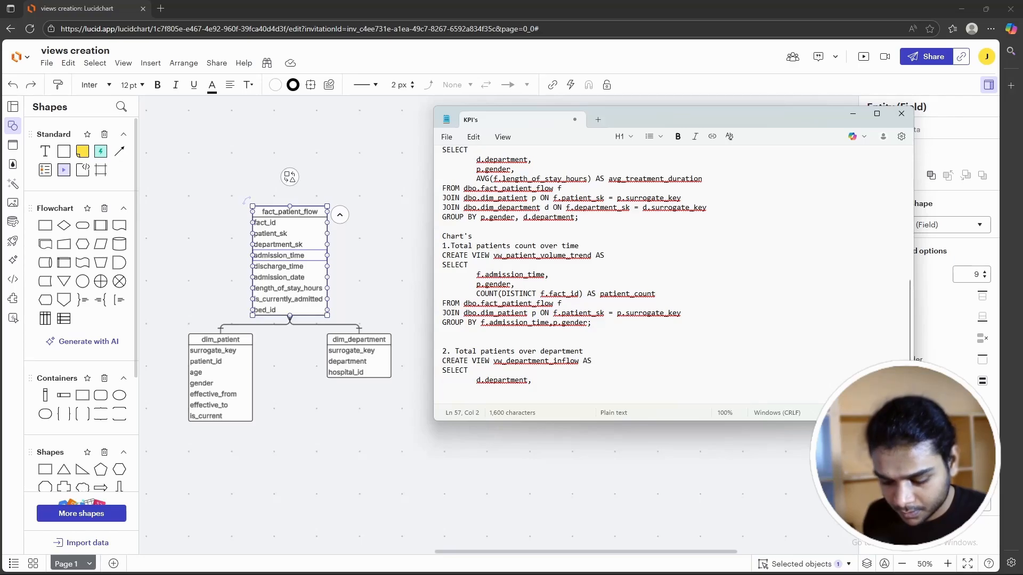
type("p.")
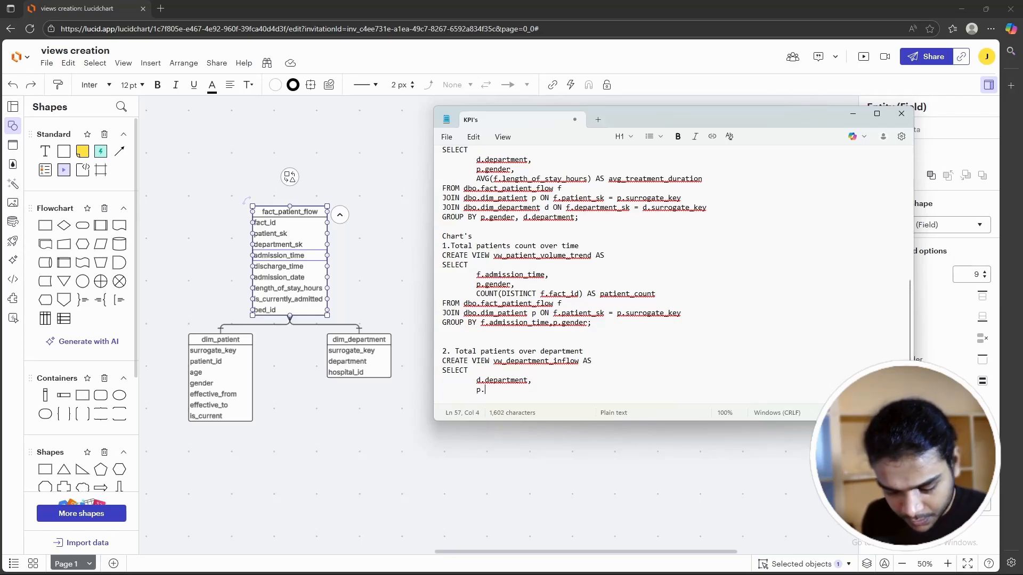
type("gender,")
key("Return")
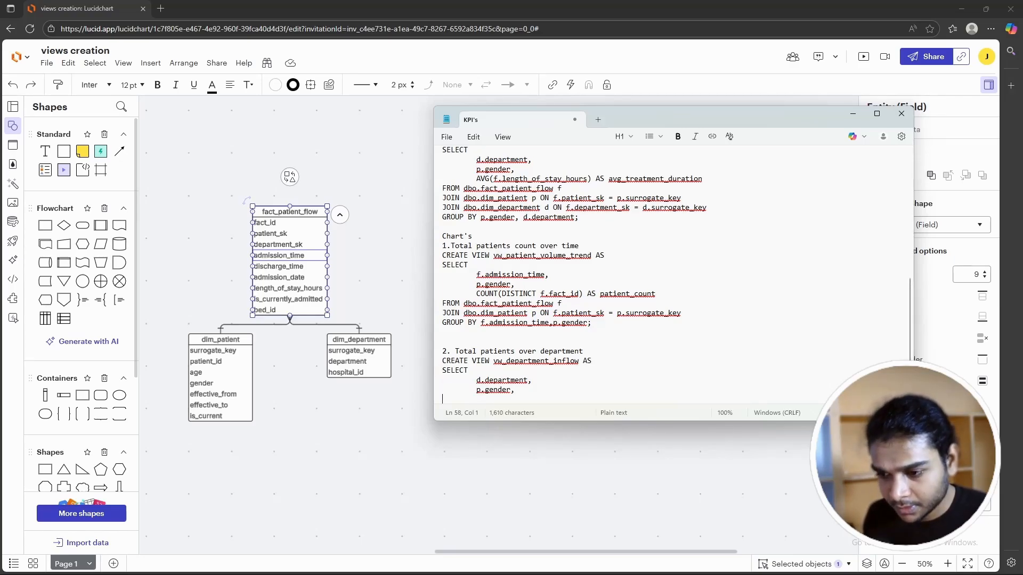
Step: Add the column COUNT(DISTINCT f.fact_id) AS patient_count below p.gender in vw_department_inflow and start a new line
key("Tab")
type("COUNT(")
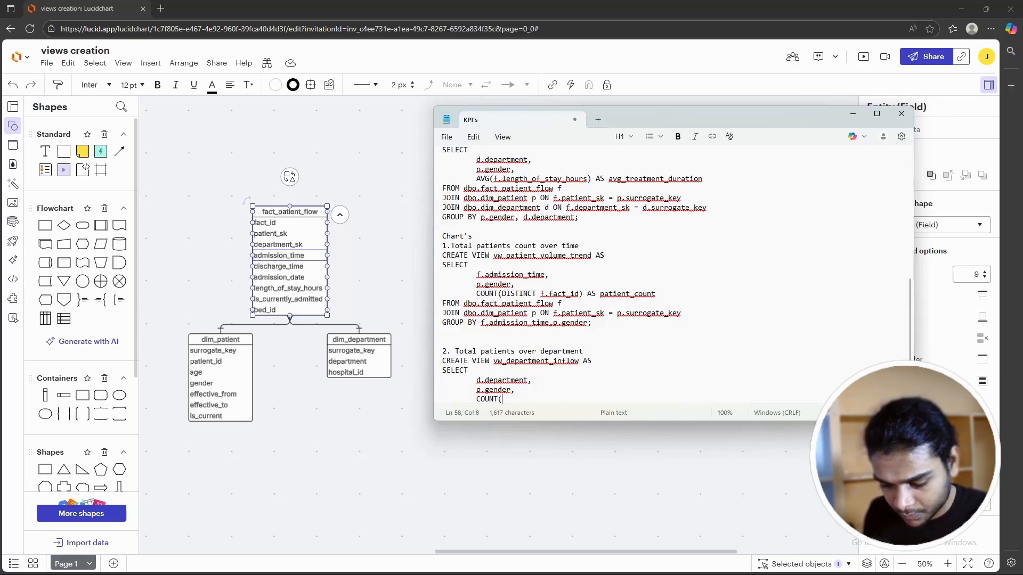
type("DISTINC")
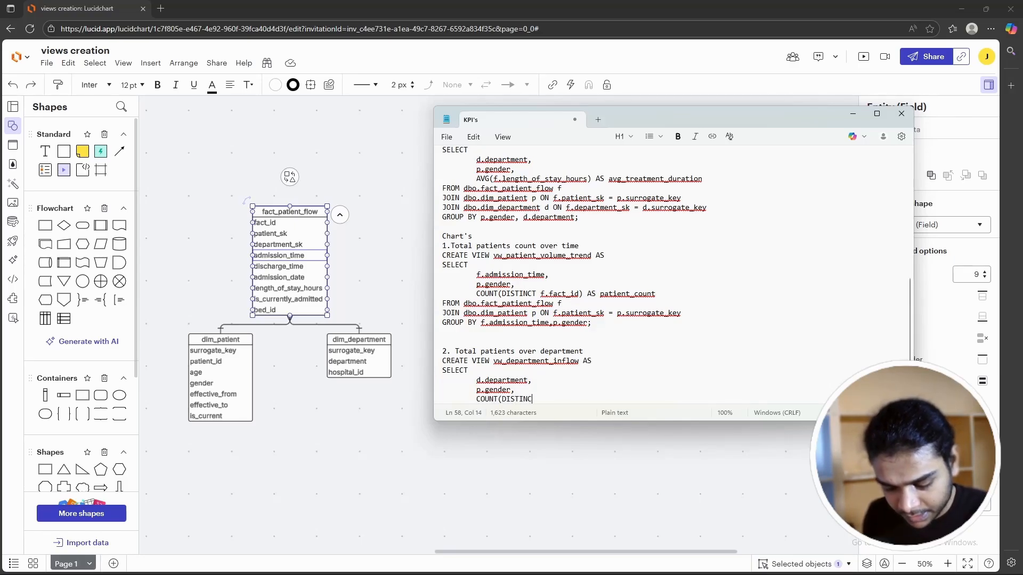
type("T F")
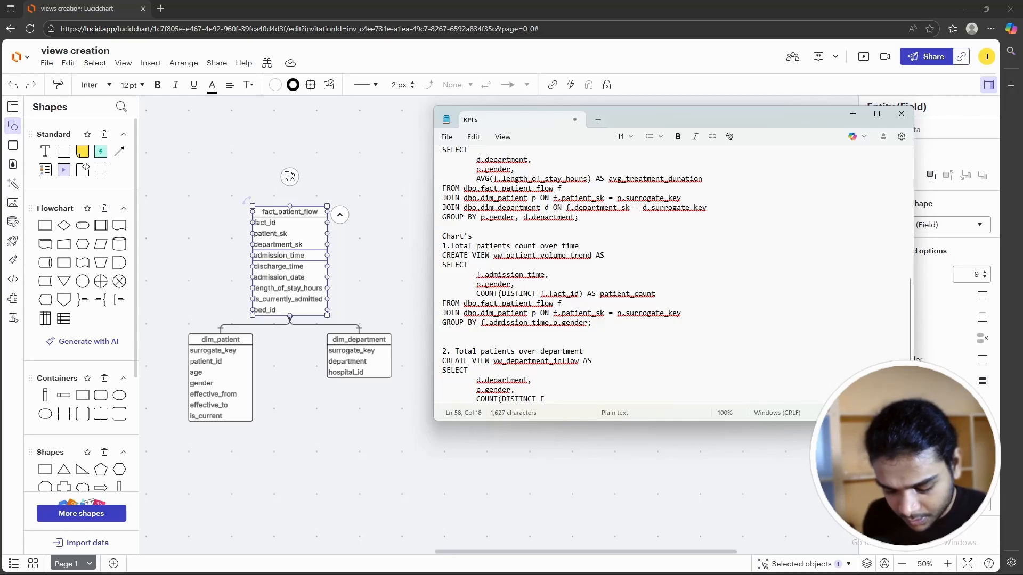
type(">FACT")
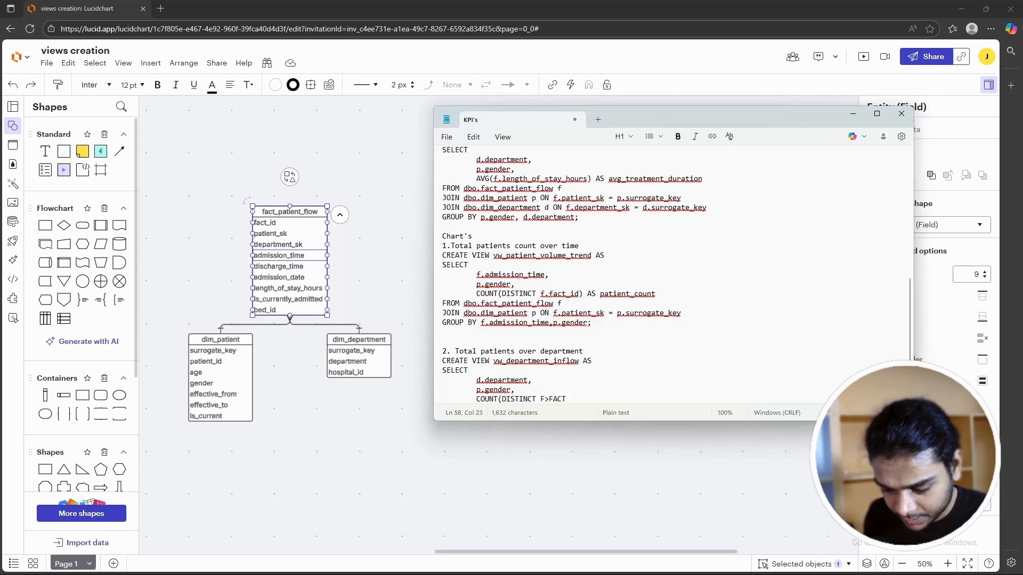
key("BackSpace")
key("BackSpace")
key("BackSpace")
key("BackSpace")
key("BackSpace")
key("BackSpace")
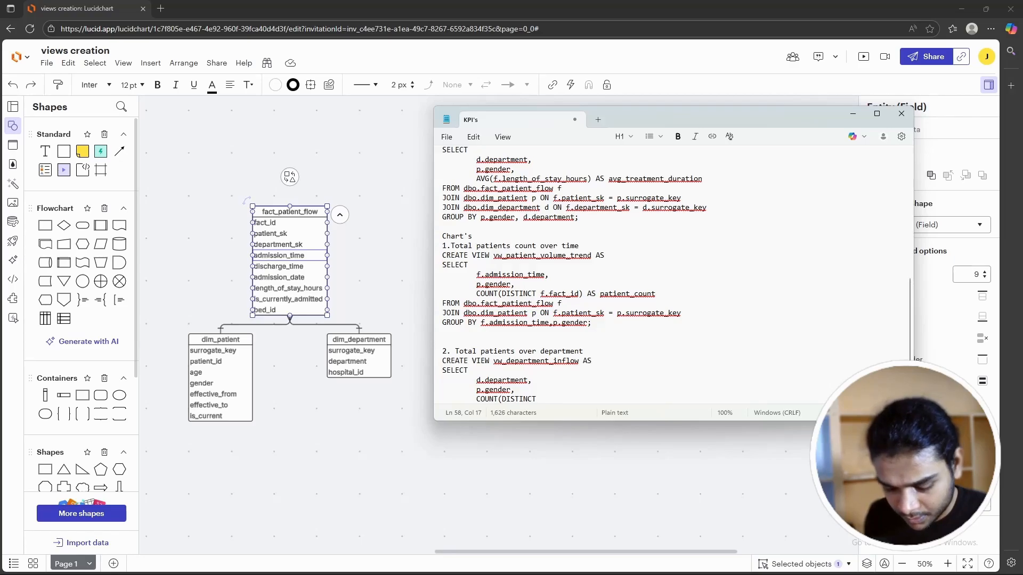
type("f.fac")
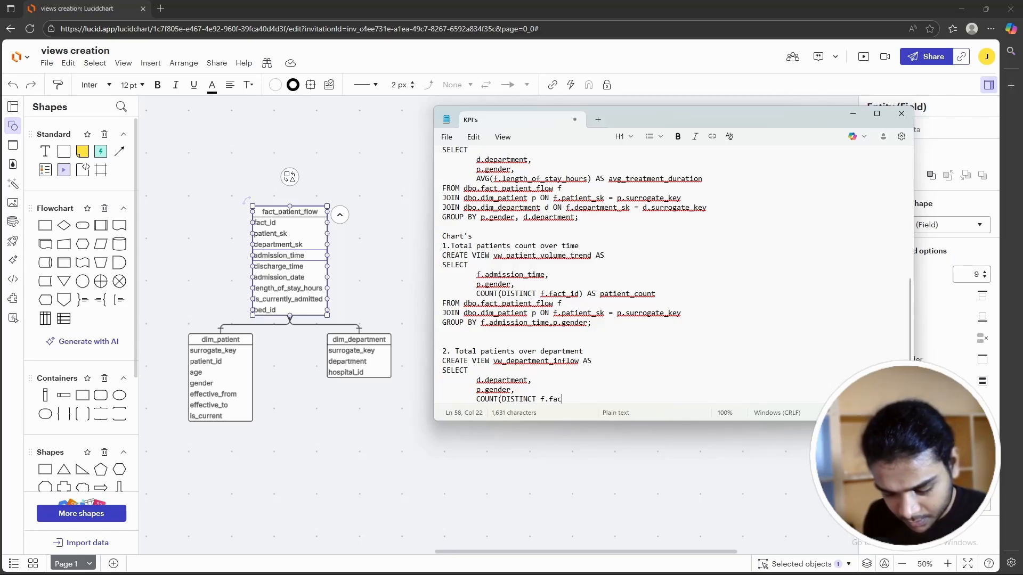
type("t_id")
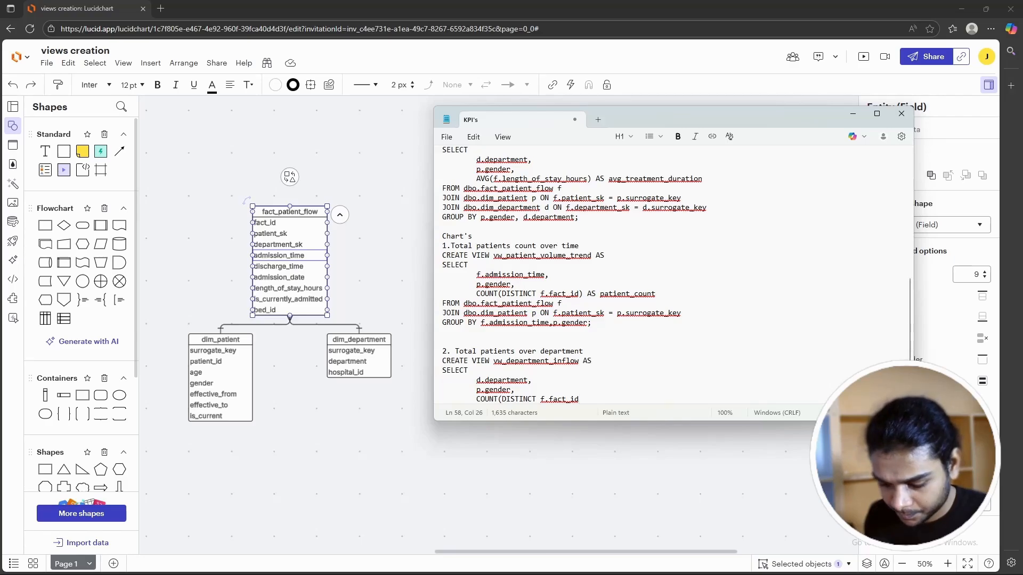
type(" )")
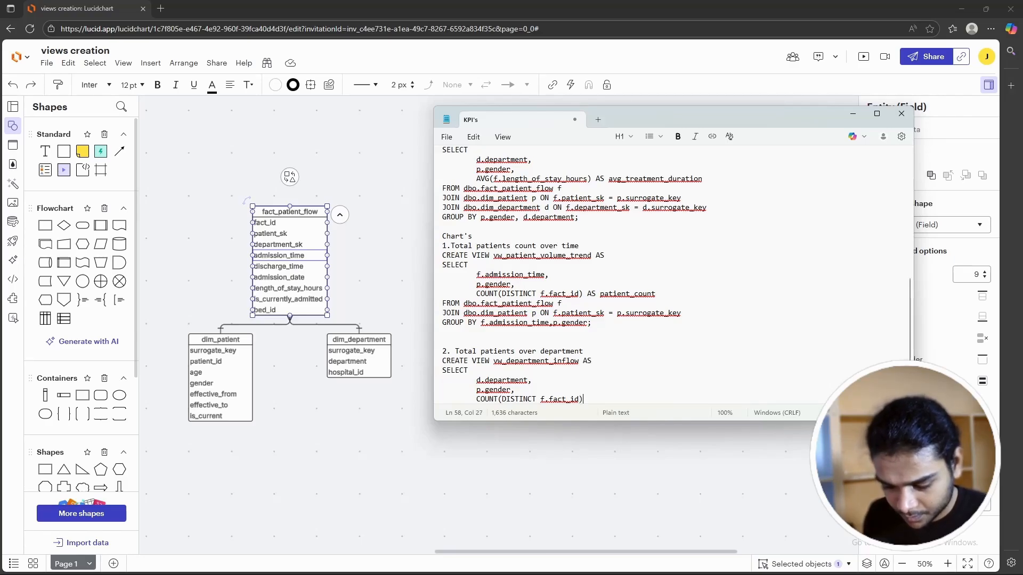
type("AS ")
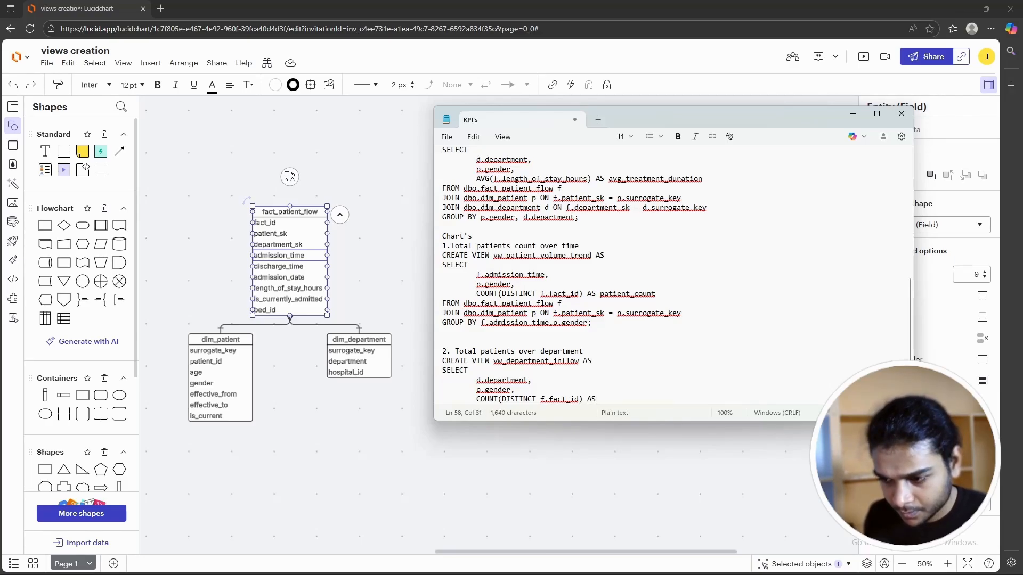
type("patient")
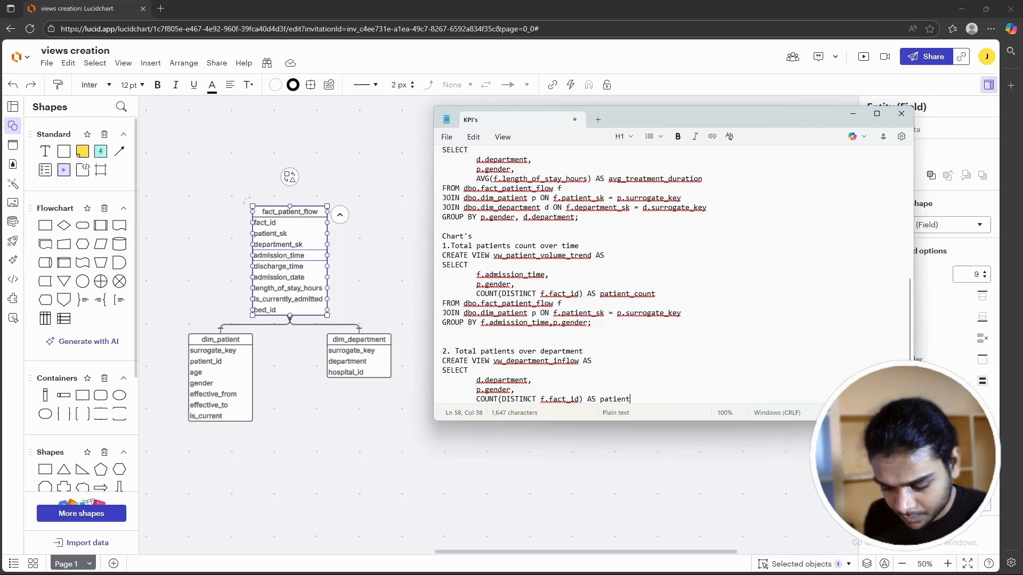
type("_count")
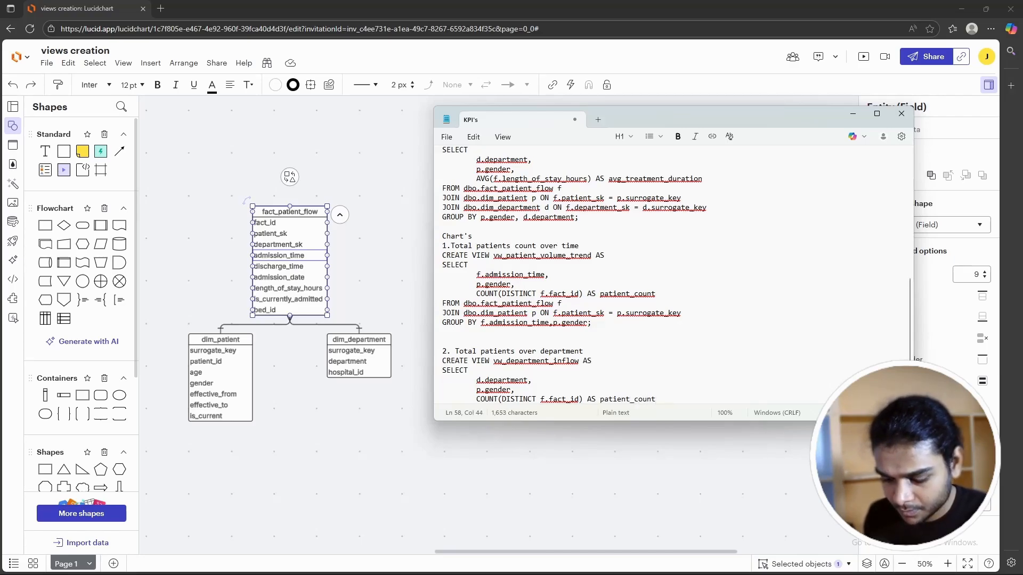
key("Return")
type("FROM")
key("BackSpace")
key("BackSpace")
key("BackSpace")
key("BackSpace")
type("FROM")
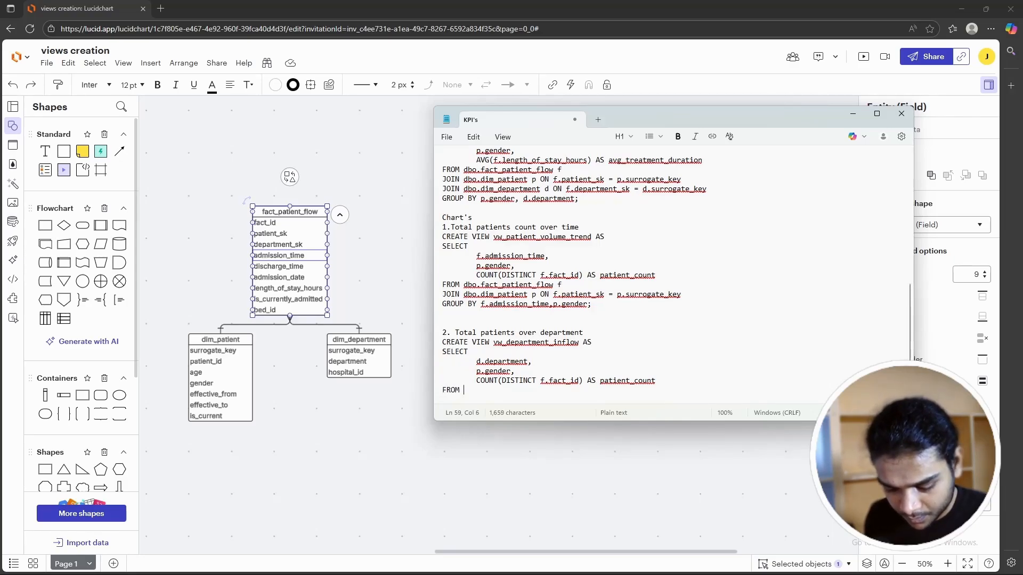
type(" dbo.")
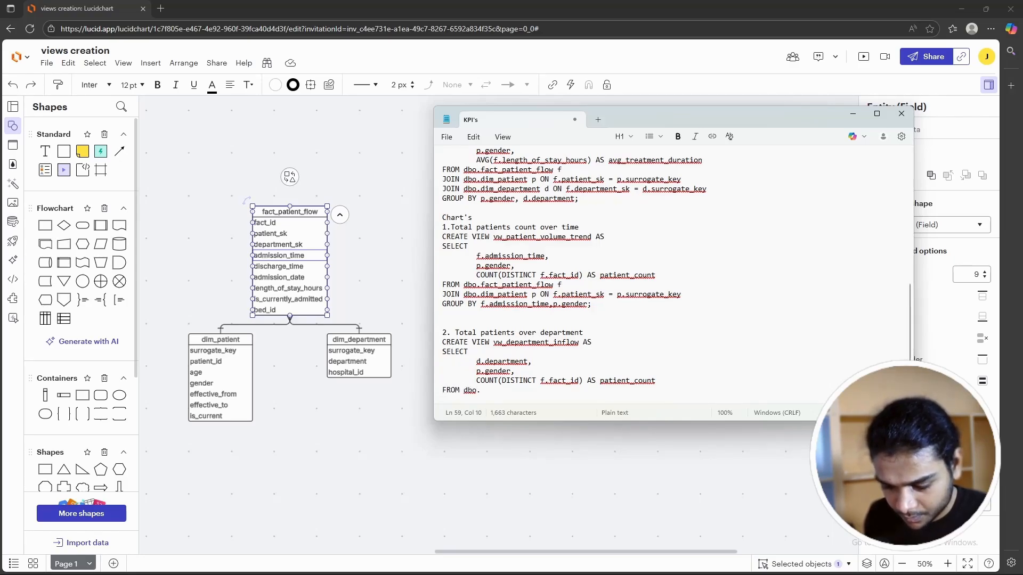
Step: Copy the FROM, JOIN and GROUP BY lines of vw_avg_treatment_duration to below patient_count in vw_department_inflow, replacing any partial FROM line
scroll(560, 244, "up", 2)
scroll(560, 244, "down", 1)
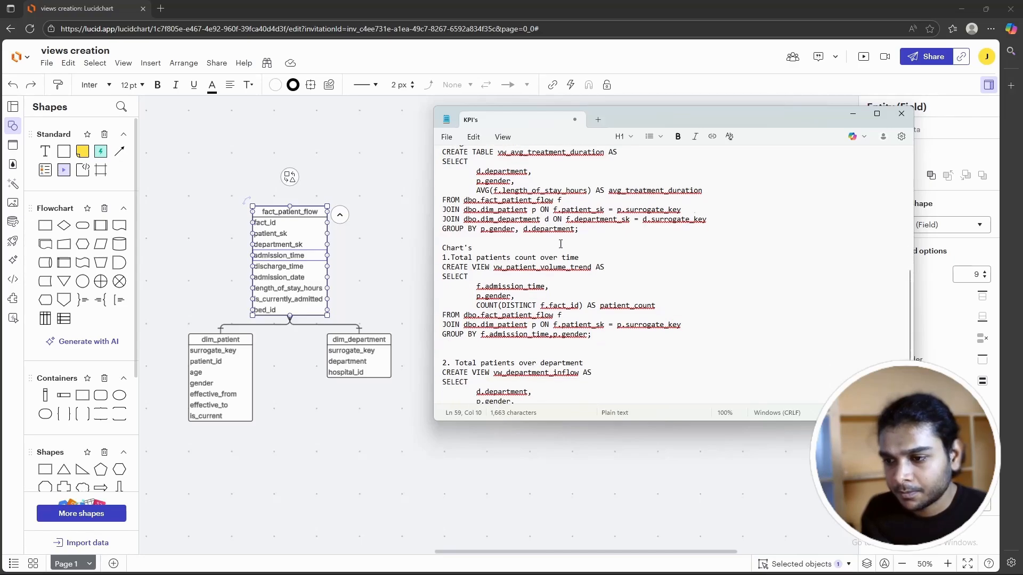
left_click_drag(580, 218, 439, 189)
key("ctrl+c")
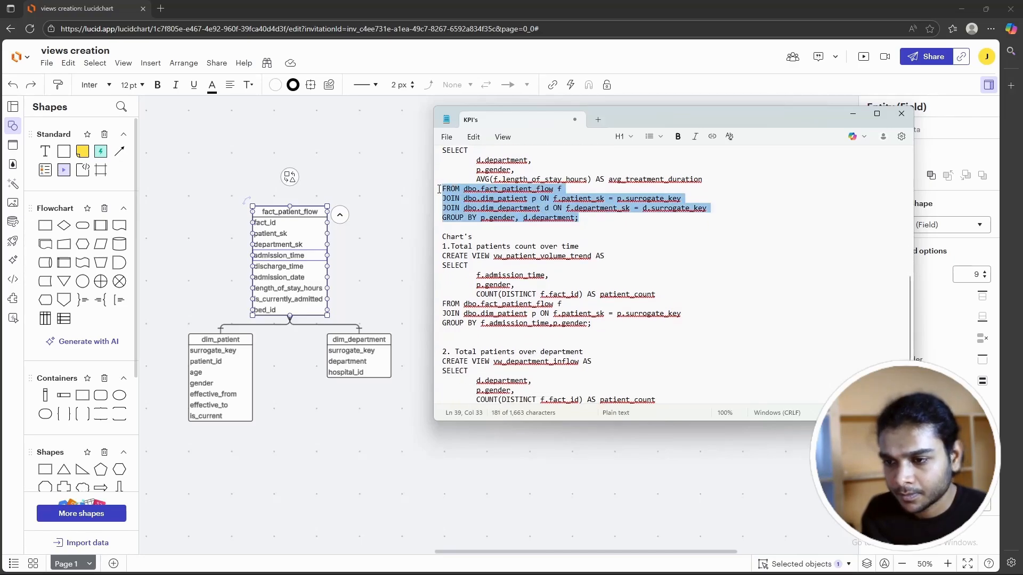
scroll(473, 349, "down", 2)
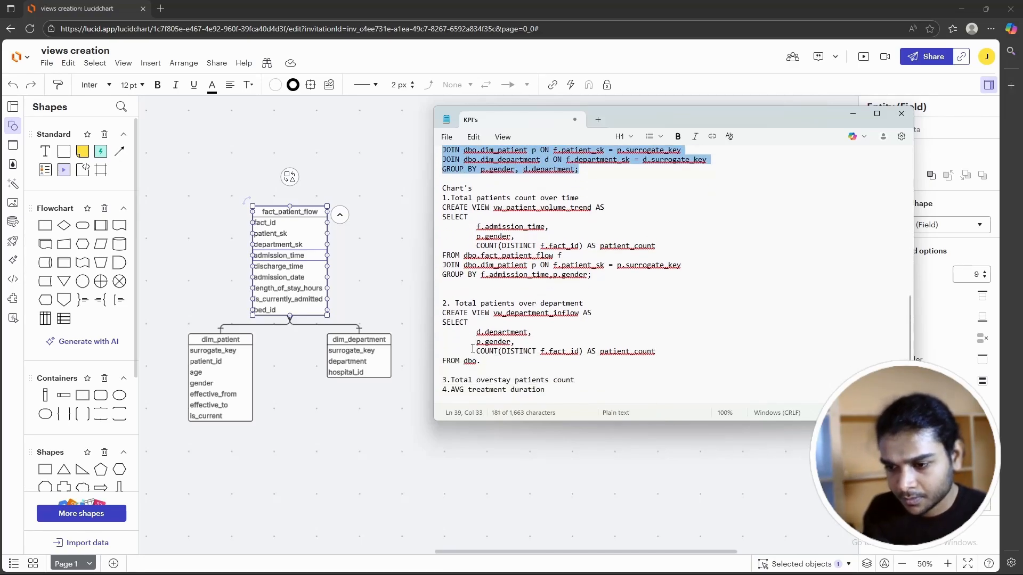
left_click_drag(485, 361, 434, 366)
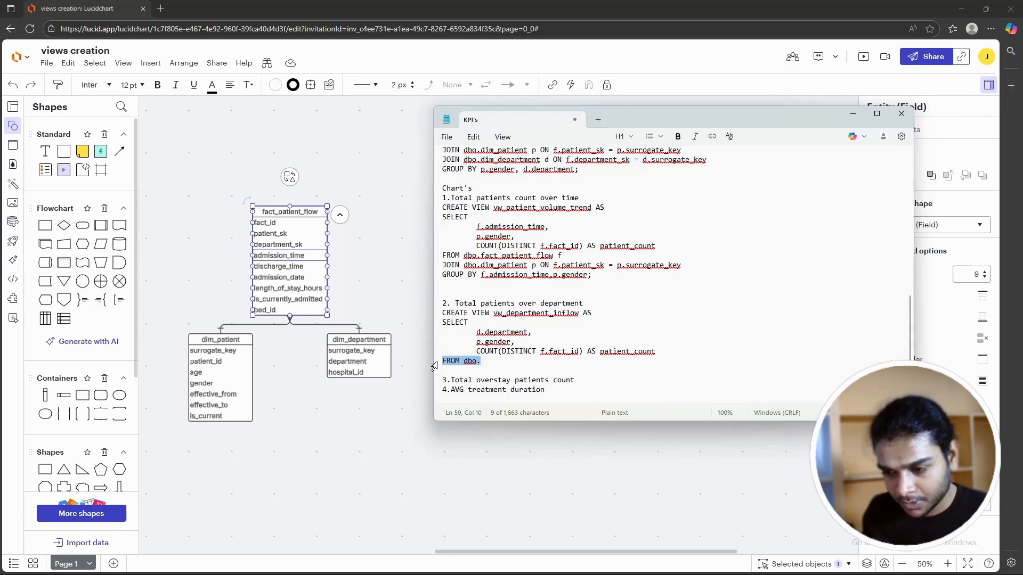
key("ctrl+v")
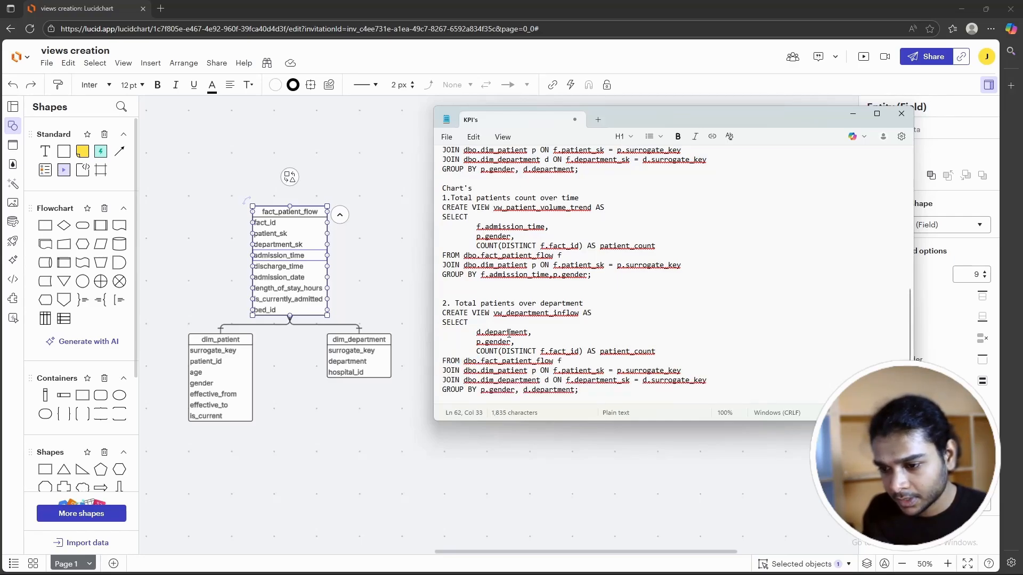
Step: Insert two blank lines beneath the chart heading "3.Total overstay patients count" to make room for its query
scroll(509, 333, "down", 1)
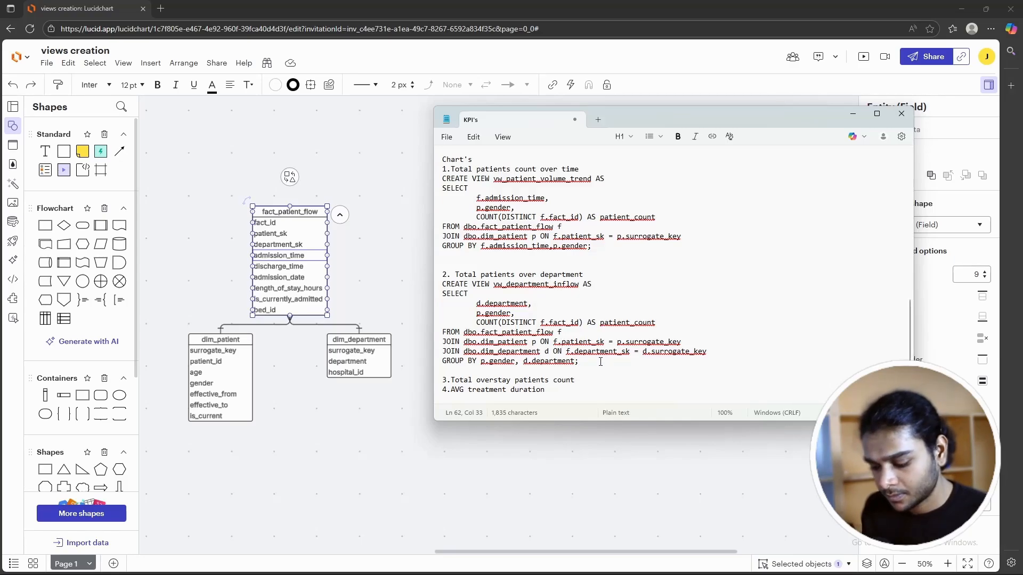
left_click(580, 379)
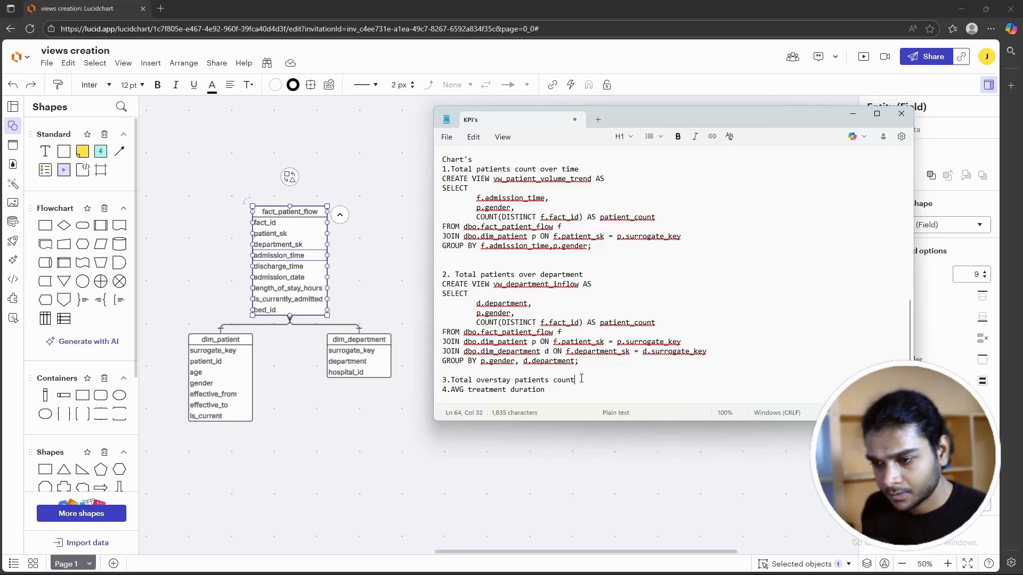
key("Return")
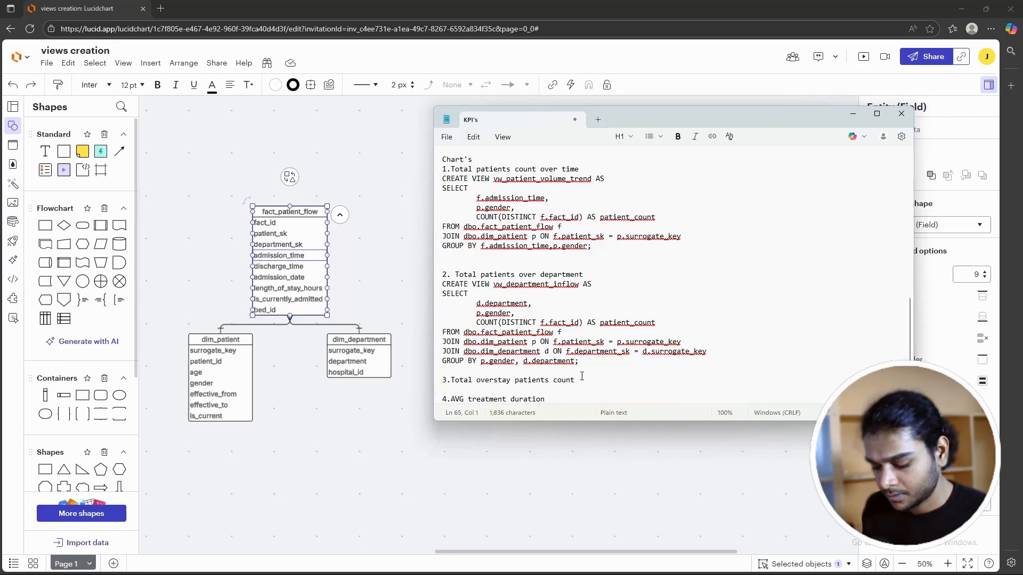
key("Return")
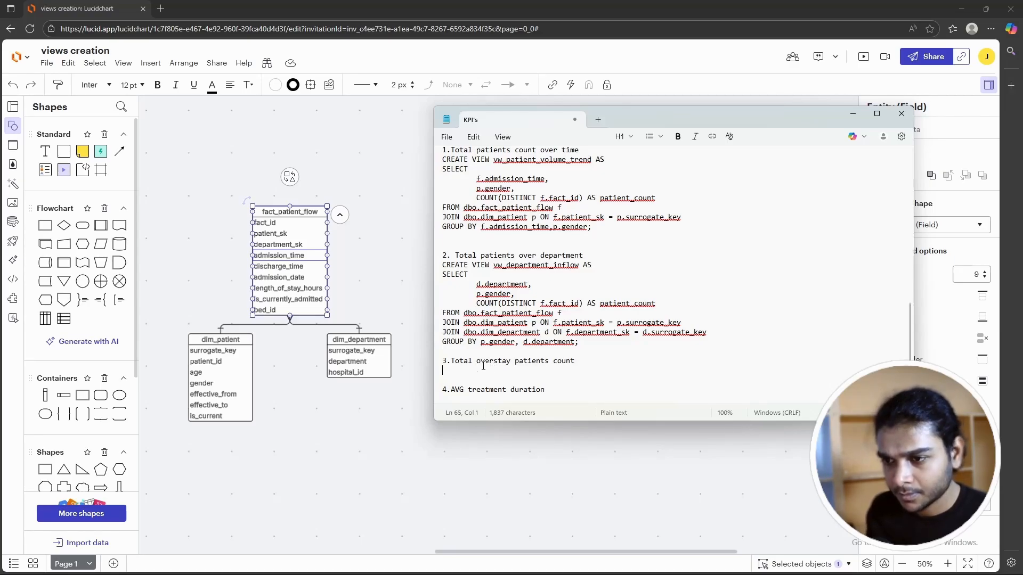
Step: Replace COUNT(DISTINCT f.fact_id) in vw_department_inflow with COUNT(CASE WHEN f.is_currently_admitted = 1 THEN f.fact_id END) copied from vw_patient_demographics
scroll(478, 368, "up", 4)
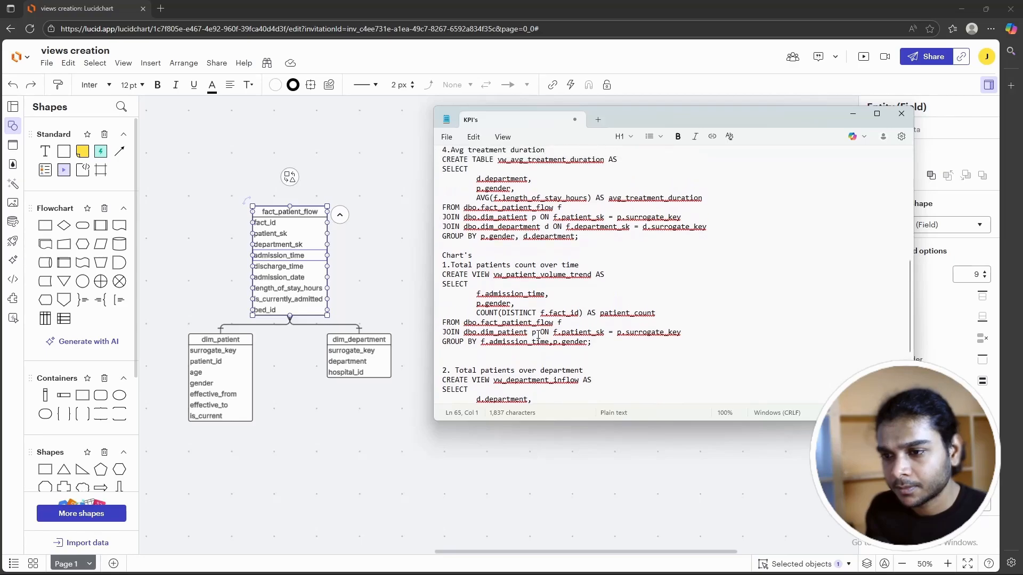
scroll(538, 335, "up", 5)
scroll(538, 334, "down", 1)
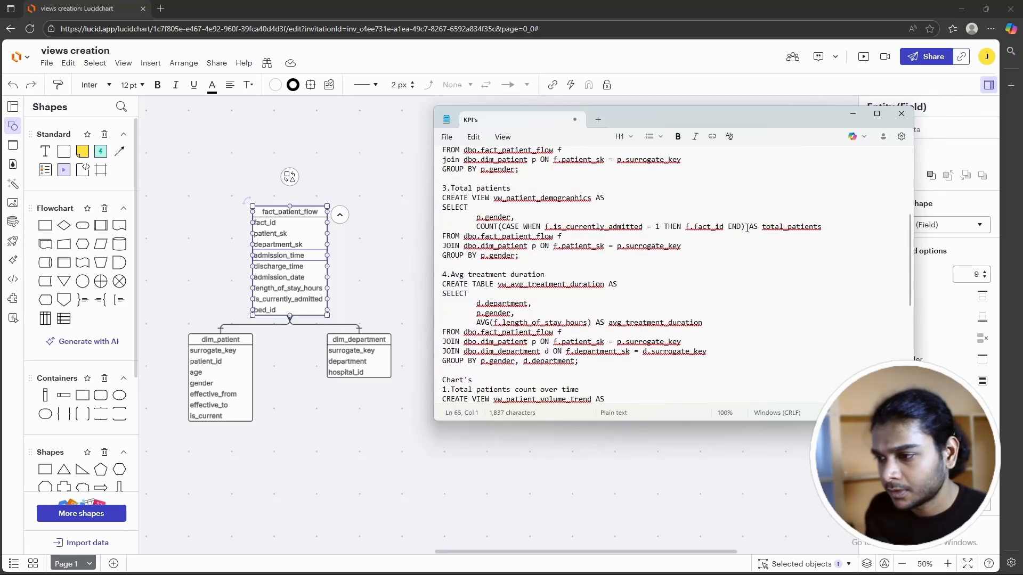
left_click_drag(746, 228, 476, 228)
key("ctrl+c")
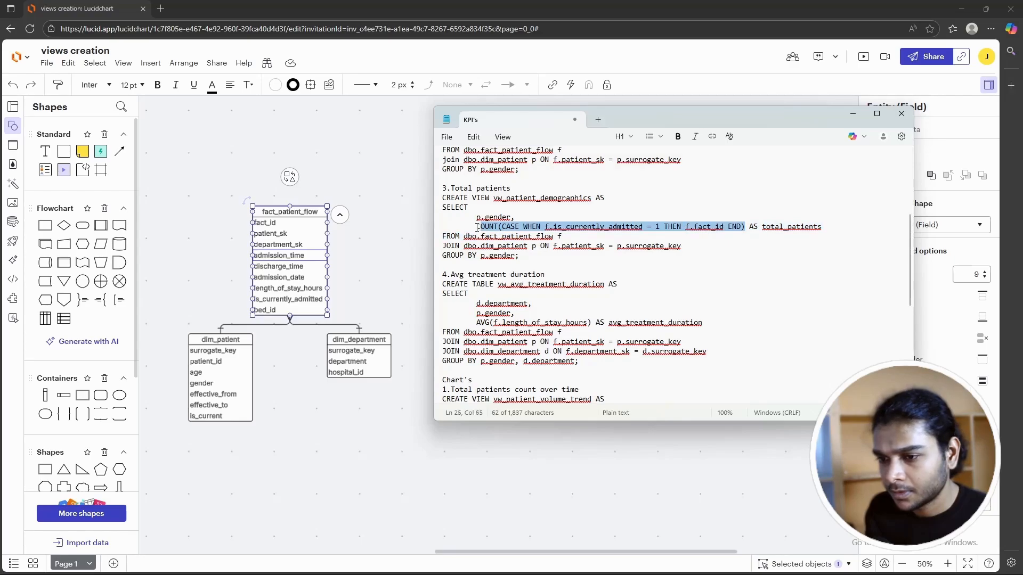
scroll(531, 313, "down", 8)
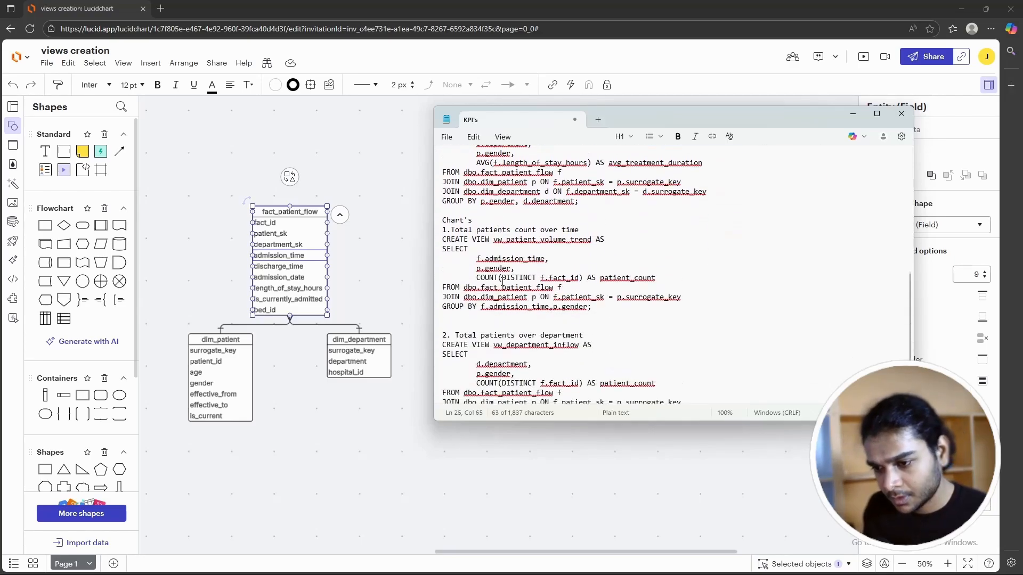
left_click_drag(476, 303, 582, 305)
key("ctrl+v")
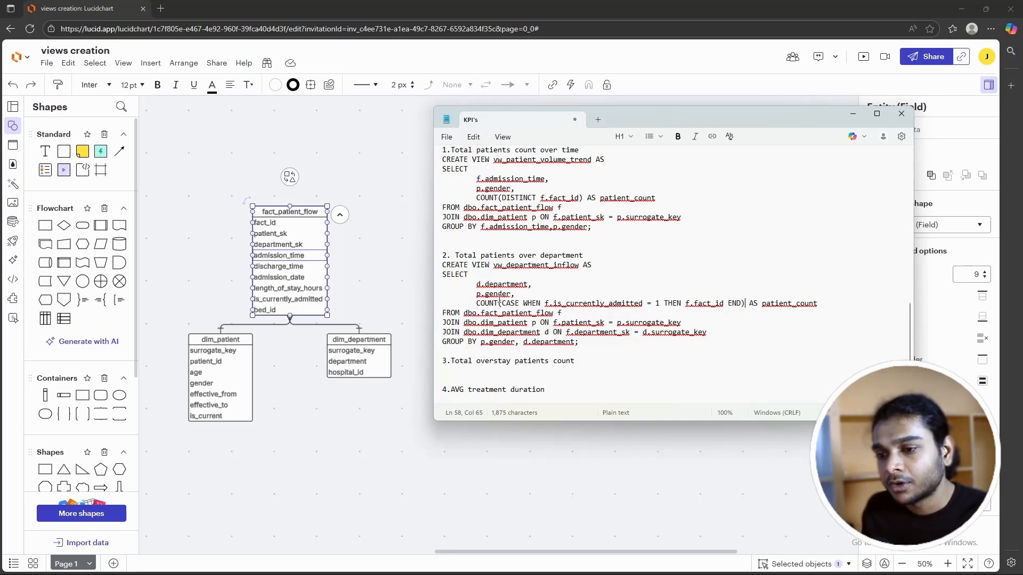
Step: Start the query under "3.Total overstay patients count" with CREATE VIEW vw_overstay_patients AS, followed by SELECT on its own line
left_click(473, 371)
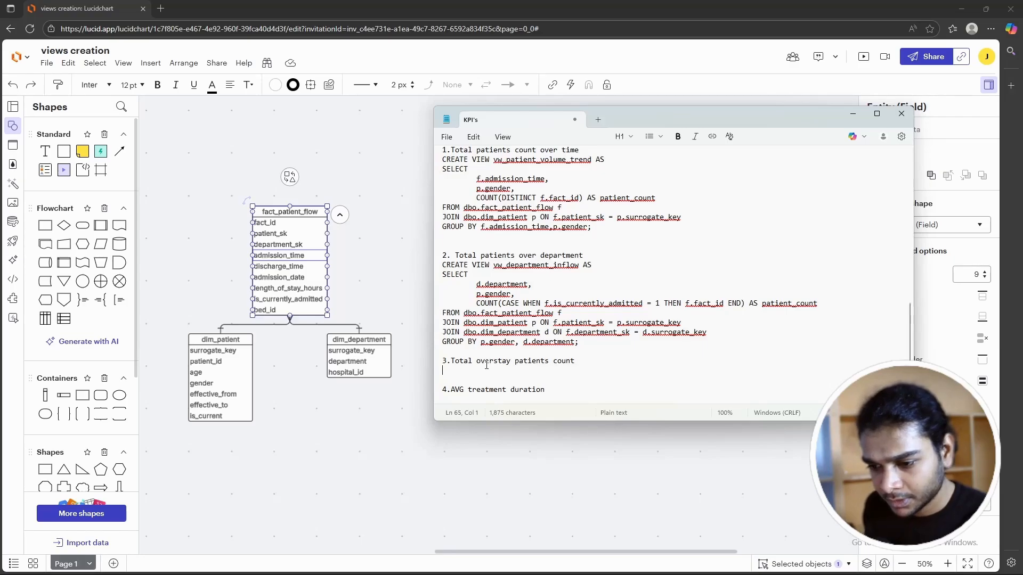
type("CREATE VIEW")
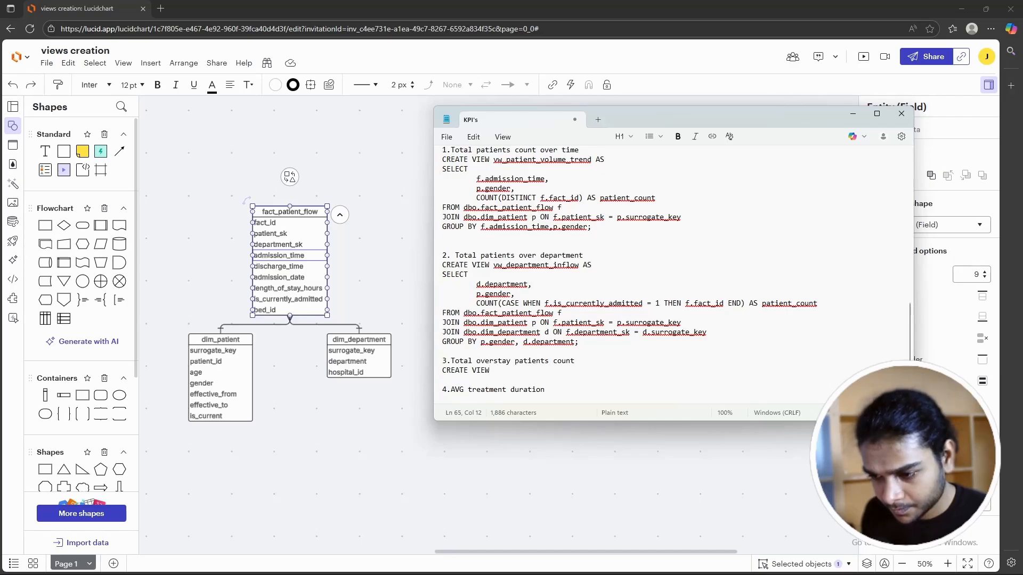
type(" vw")
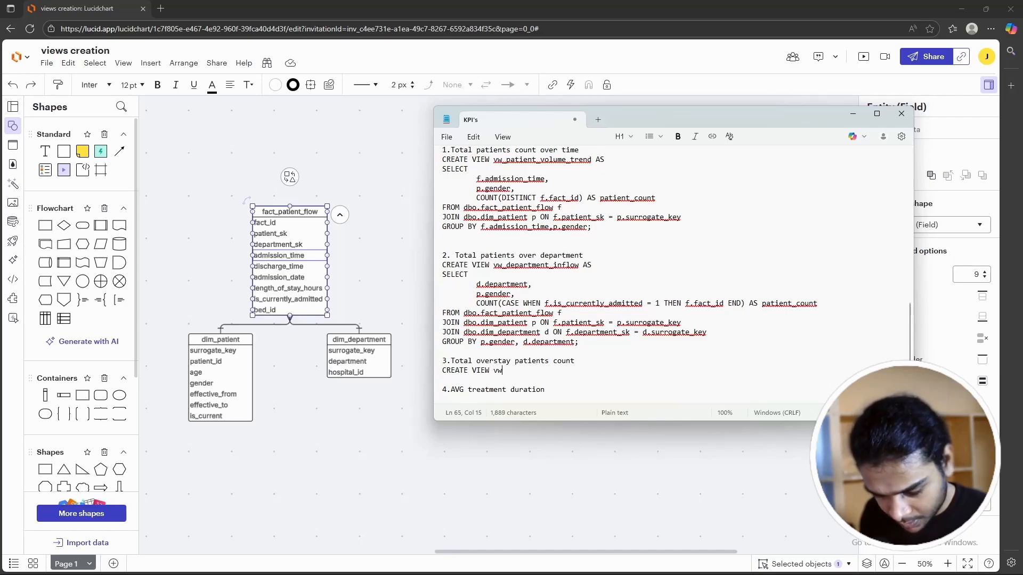
type("_overstay")
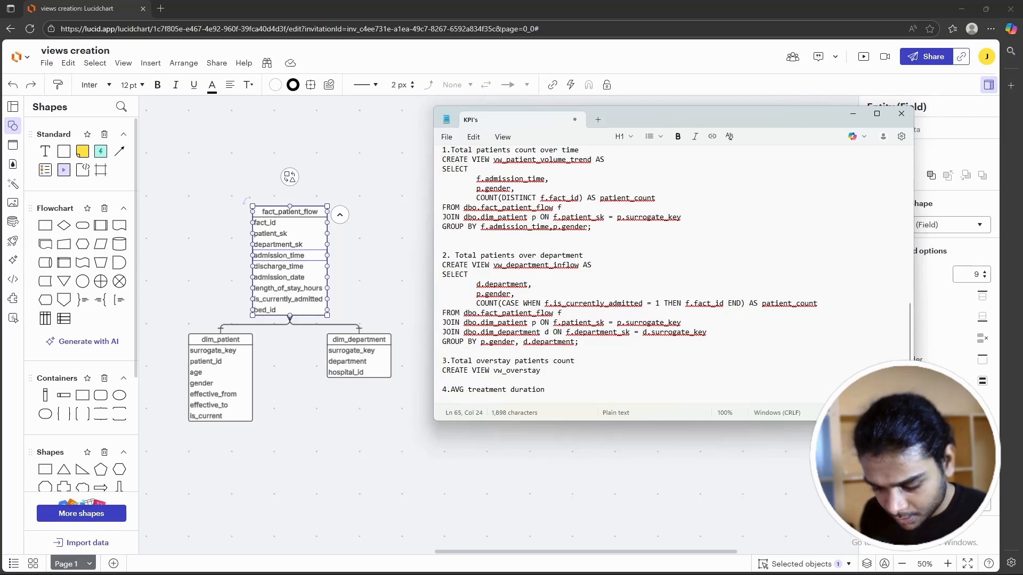
type("_patients AS")
key("Return")
type("SLECT")
key("BackSpace")
key("BackSpace")
key("BackSpace")
type("ELECT")
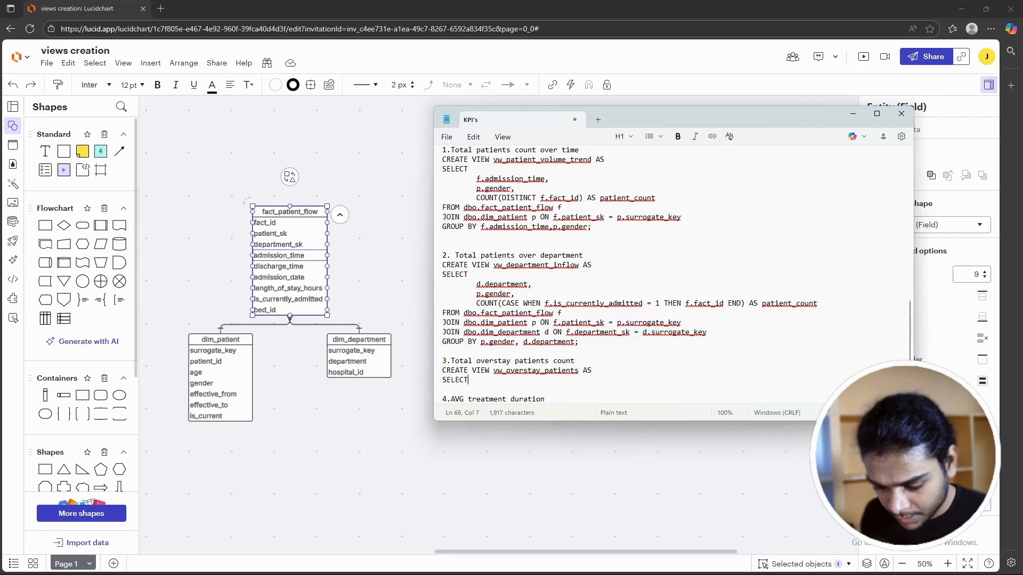
key("Return")
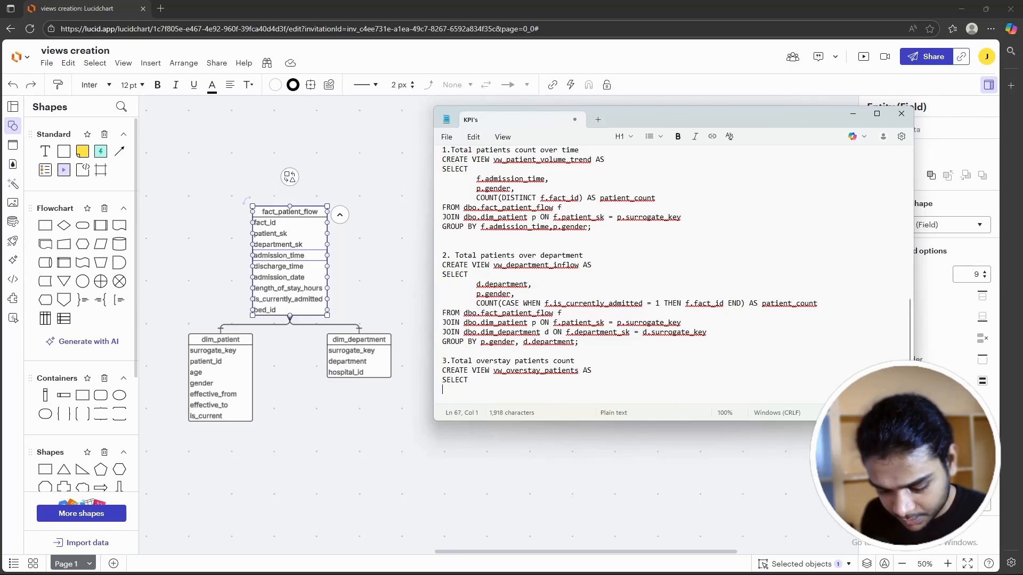
Step: List d.department and p.gender, each followed by a comma, as the first indented columns of the vw_overstay_patients SELECT
type("d")
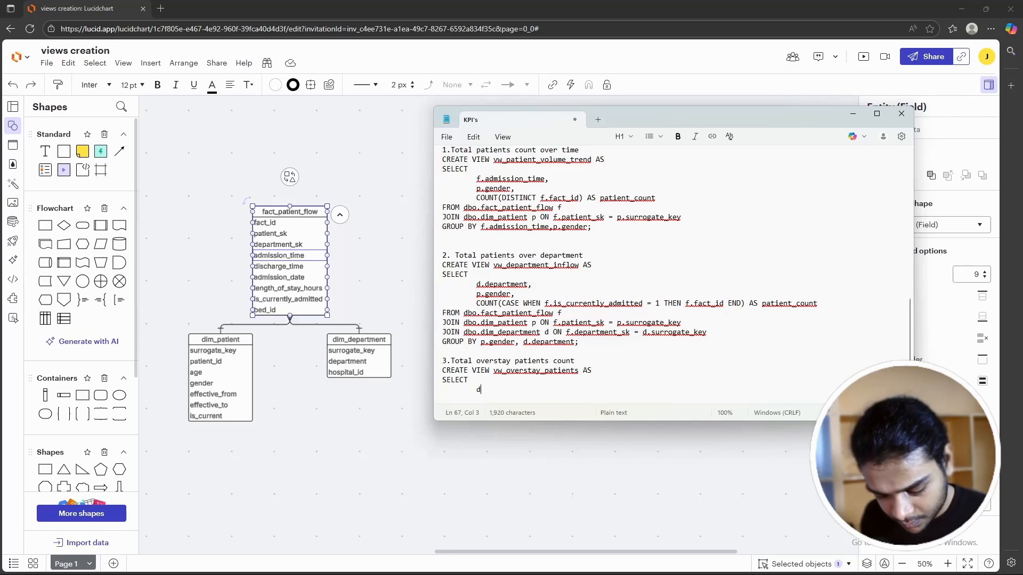
type(".de")
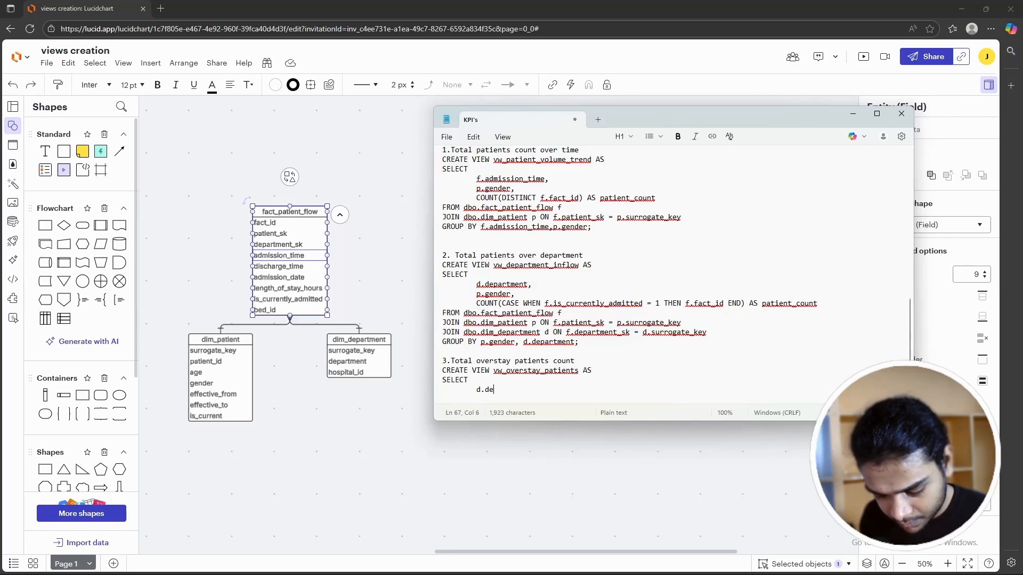
type("partment,")
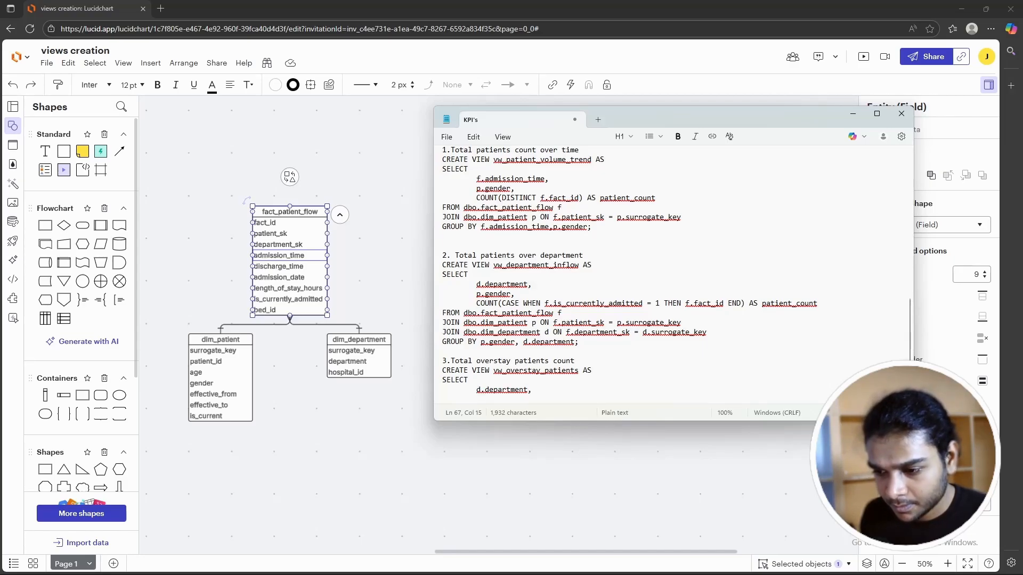
key("Return")
type("p.gender")
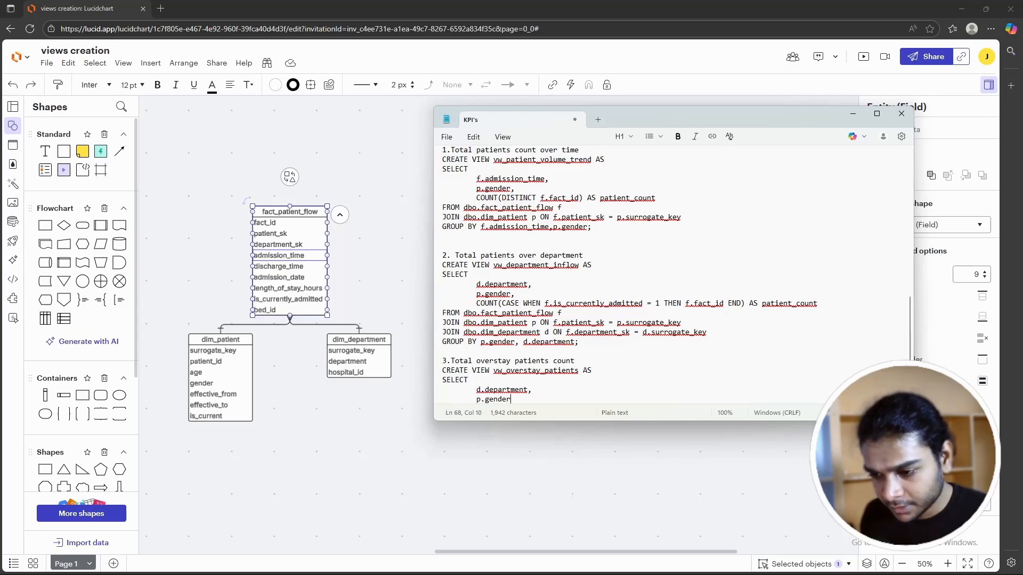
type(",")
key("Return")
Step: Add the column COUNT(f.fact_id) AS overstay_count below p.gender in vw_overstay_patients and start a new line
scroll(629, 270, "down", 1)
type("COUN")
key("BackSpace")
key("BackSpace")
key("BackSpace")
key("BackSpace")
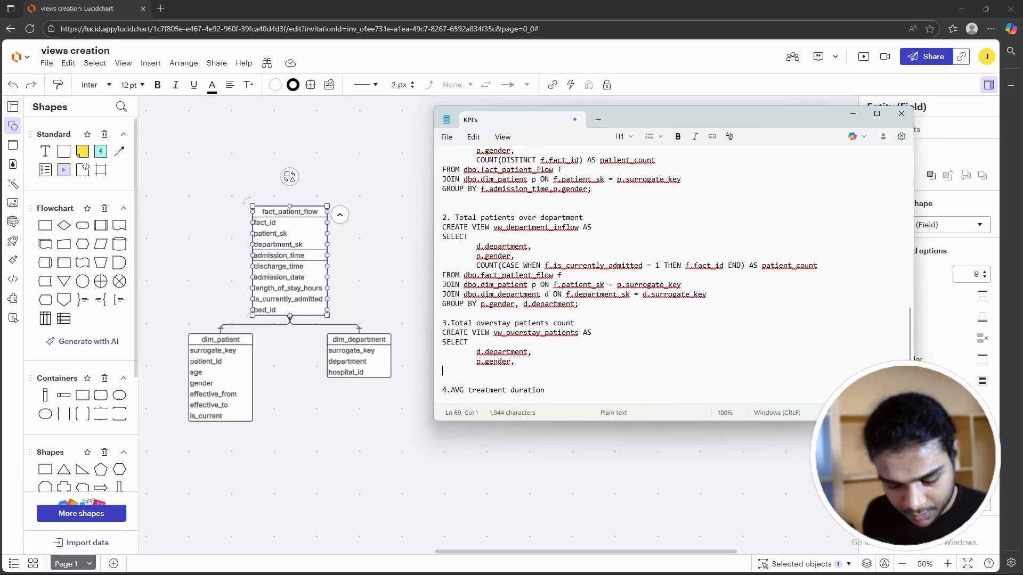
type("COUNT")
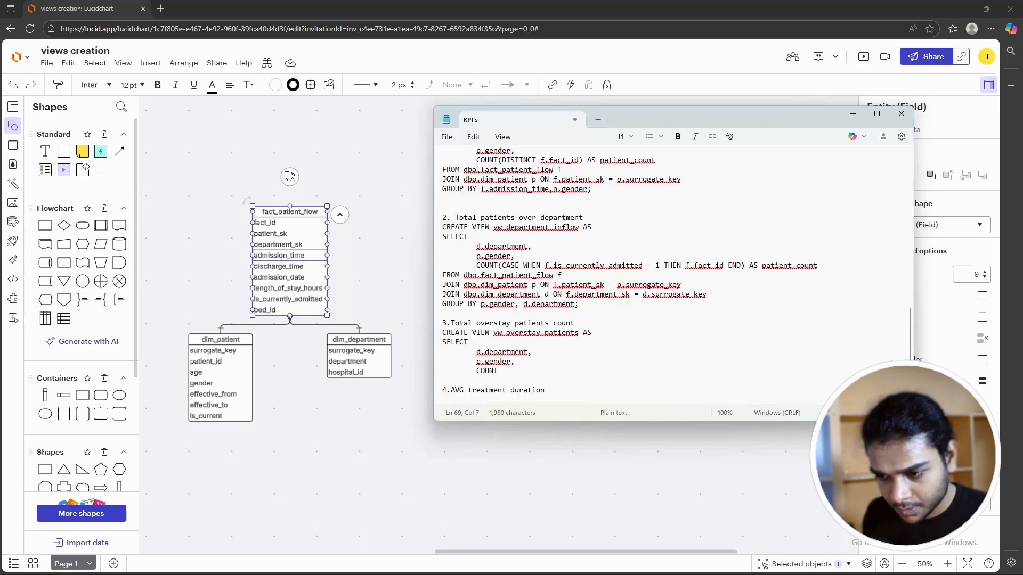
type("(")
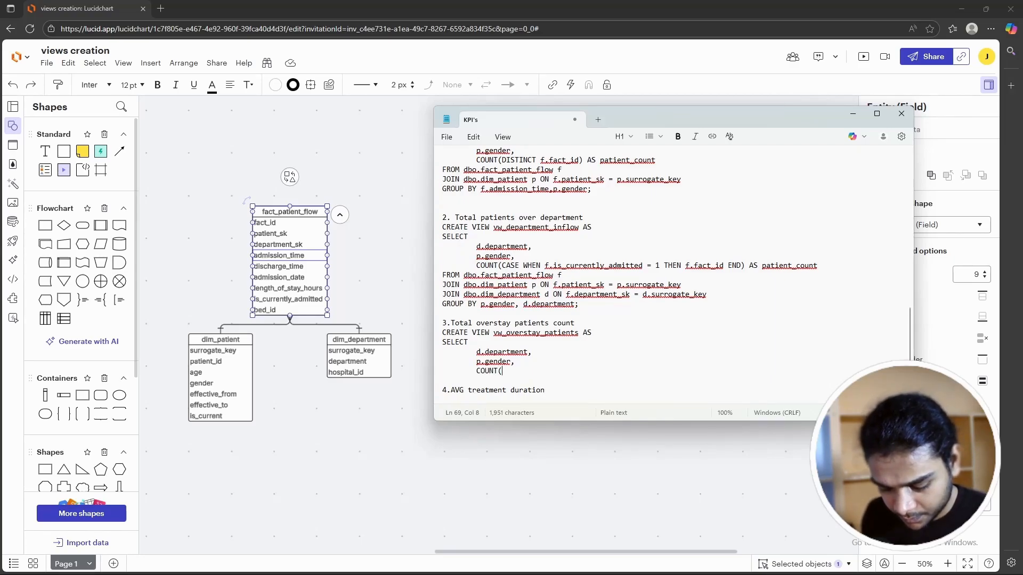
type("f.fac")
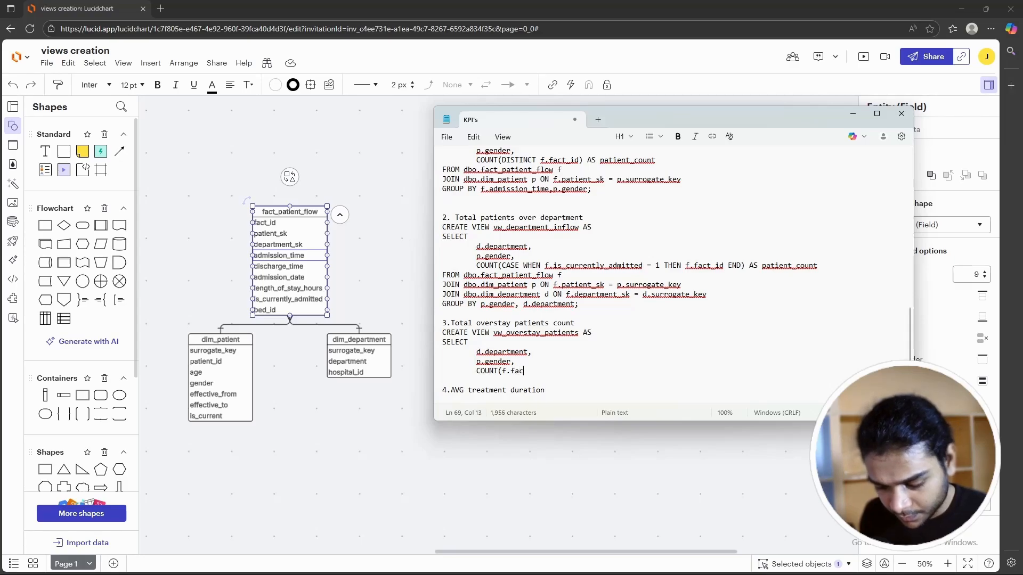
type("t_id) AS overstay_")
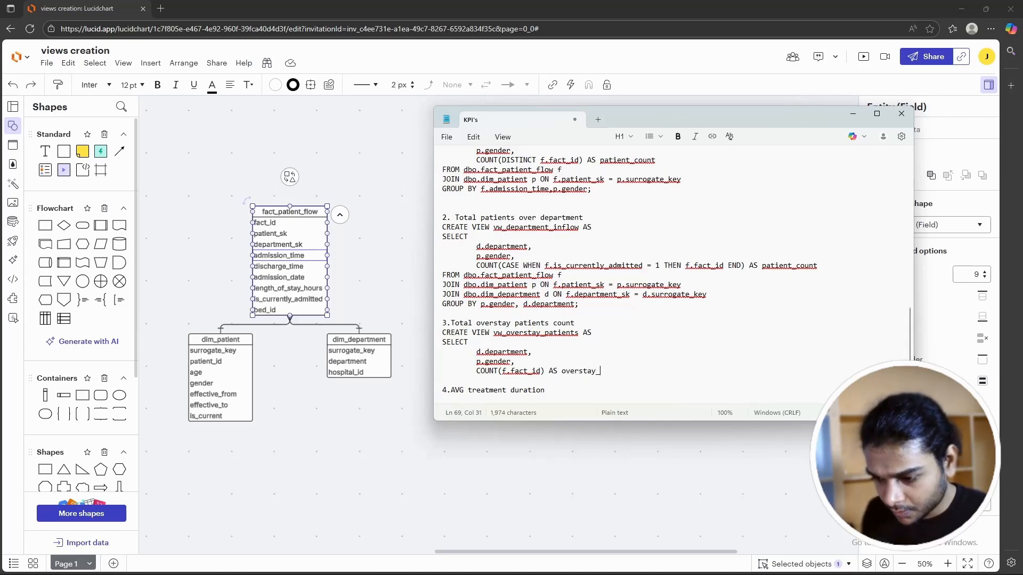
type("count")
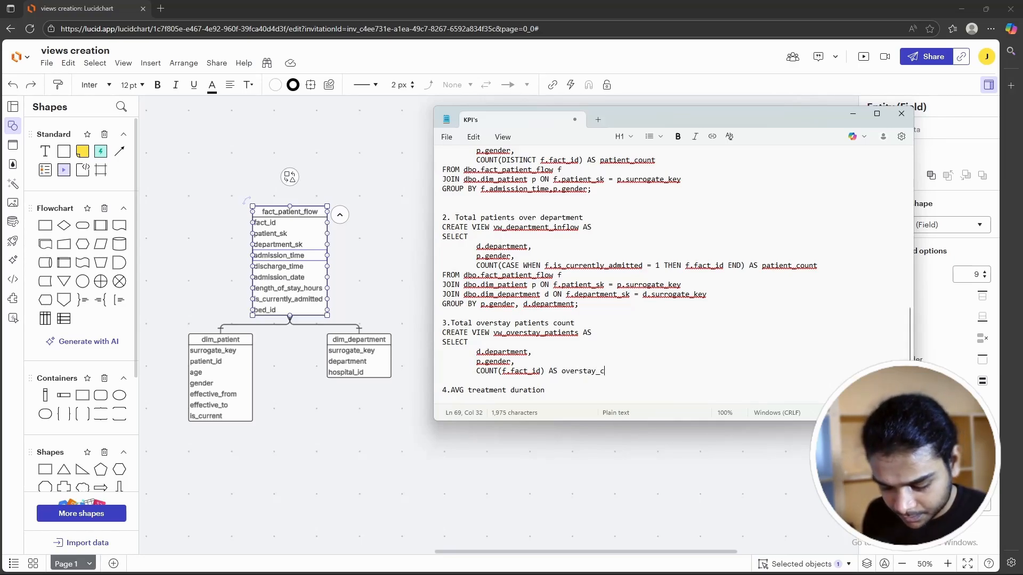
key("Return")
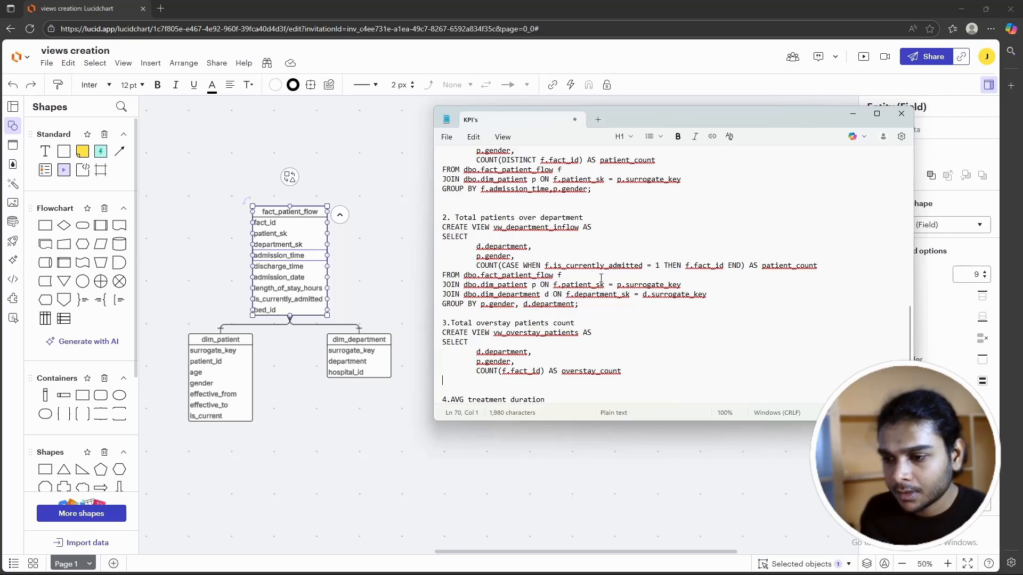
Step: Copy the FROM, JOIN and GROUP BY lines of vw_department_inflow to below overstay_count in vw_overstay_patients
left_click(587, 308)
left_click_drag(588, 307, 450, 277)
key("ctrl+c")
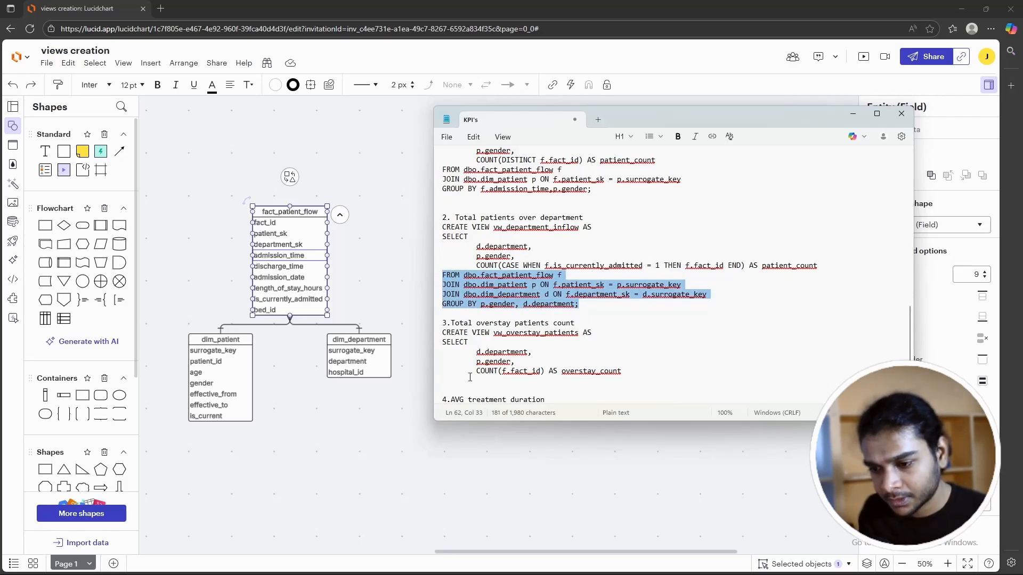
left_click(469, 379)
key("ctrl+v")
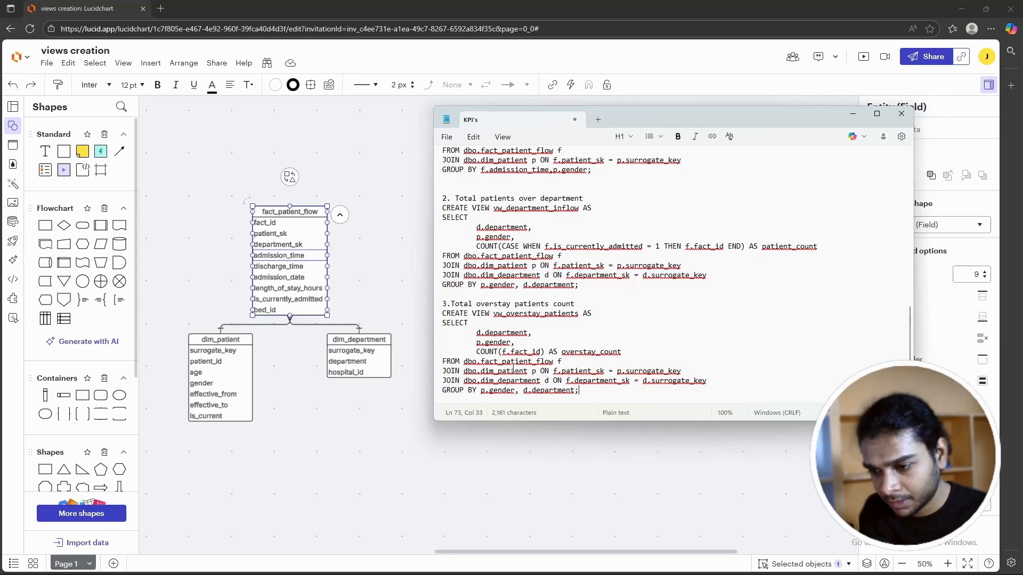
Step: Insert WHERE f.length_of_stay_hours > 50 above GROUP BY in vw_overstay_patients, copying the field name from the fact_patient_flow table in the diagram
left_click(708, 382)
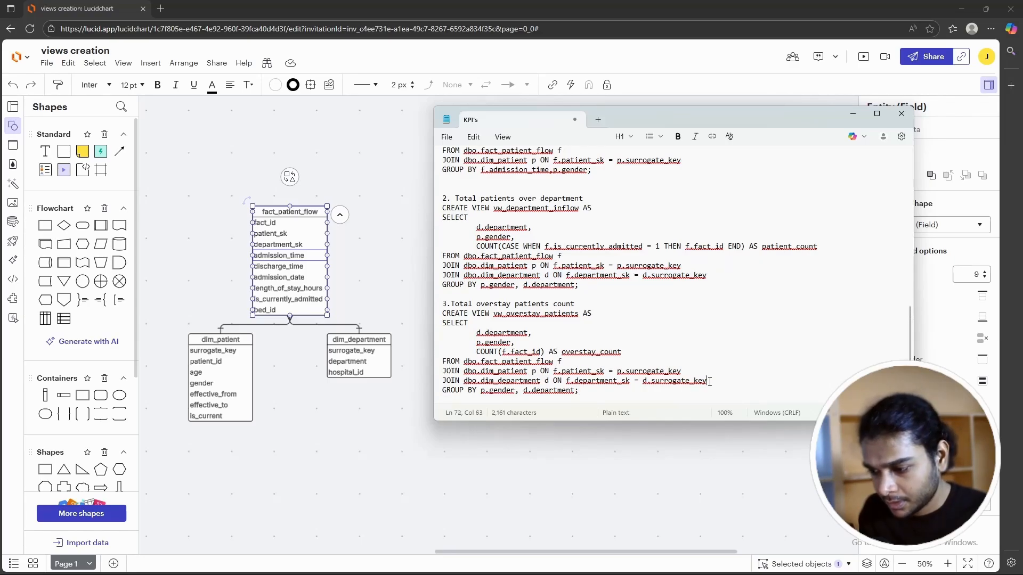
key("Return")
type("WHERE")
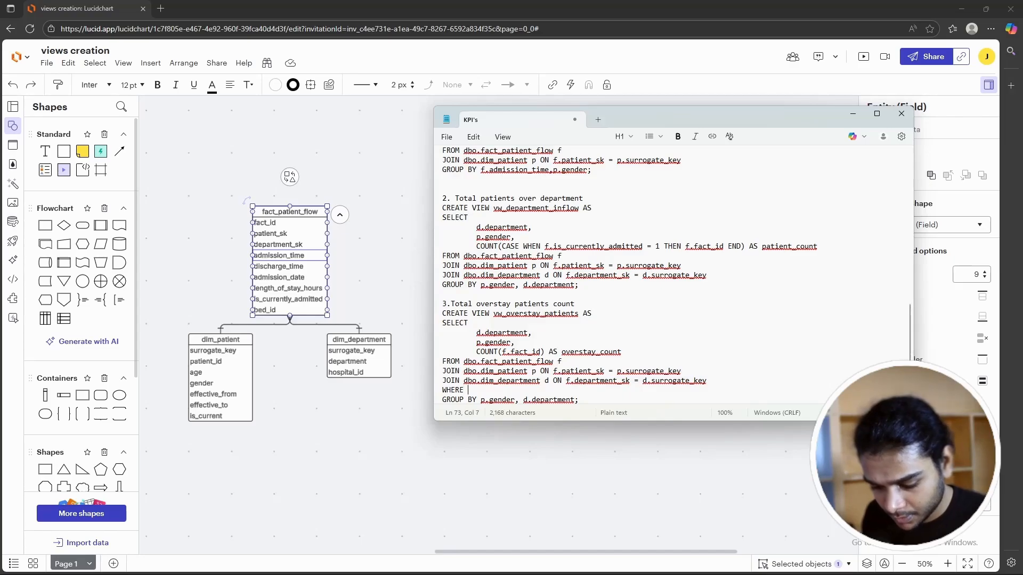
type(" f")
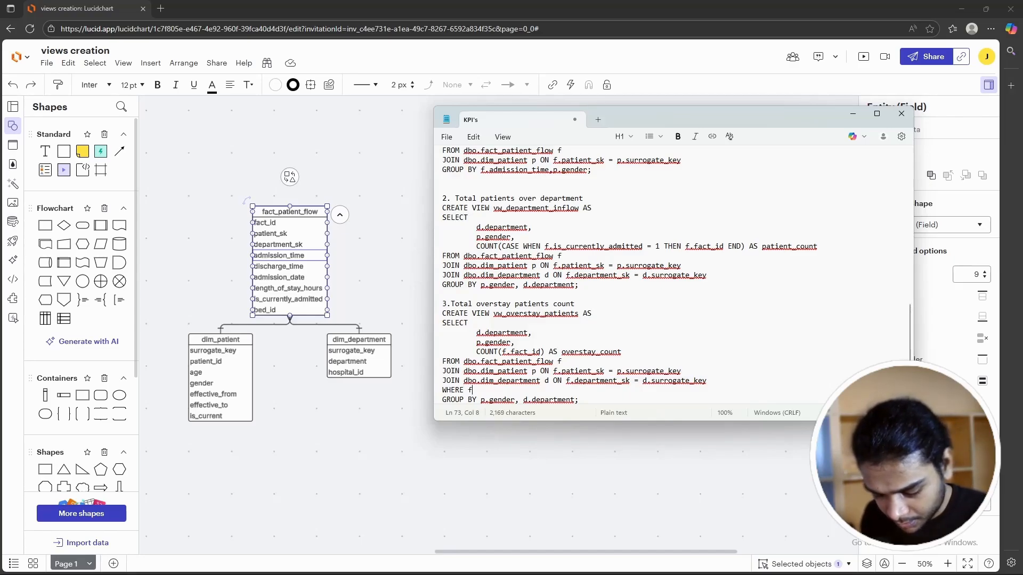
type(".le")
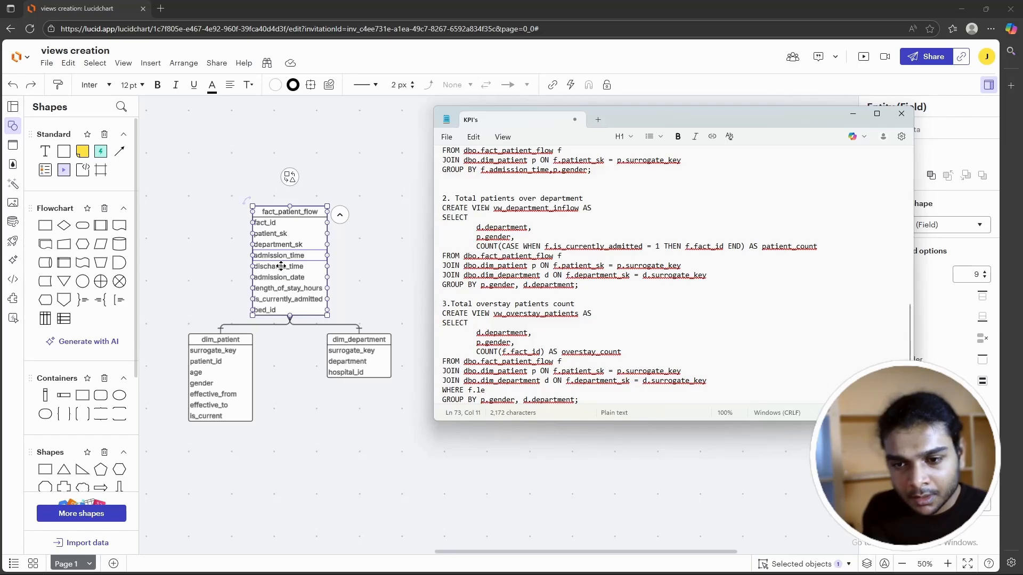
left_click(283, 290)
left_click(283, 289)
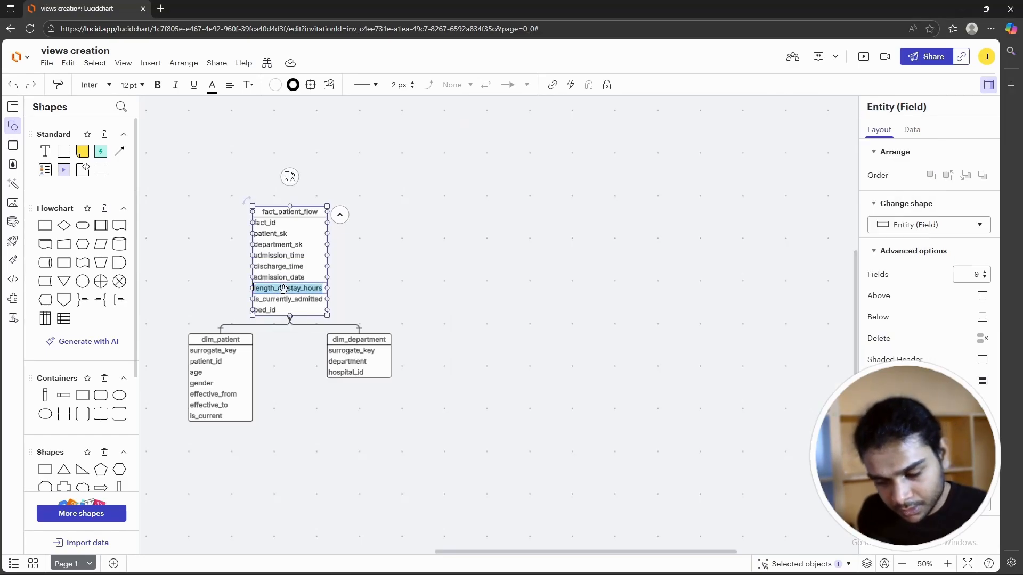
key("alt+Tab")
left_click_drag(485, 390, 477, 391)
key("ctrl+v")
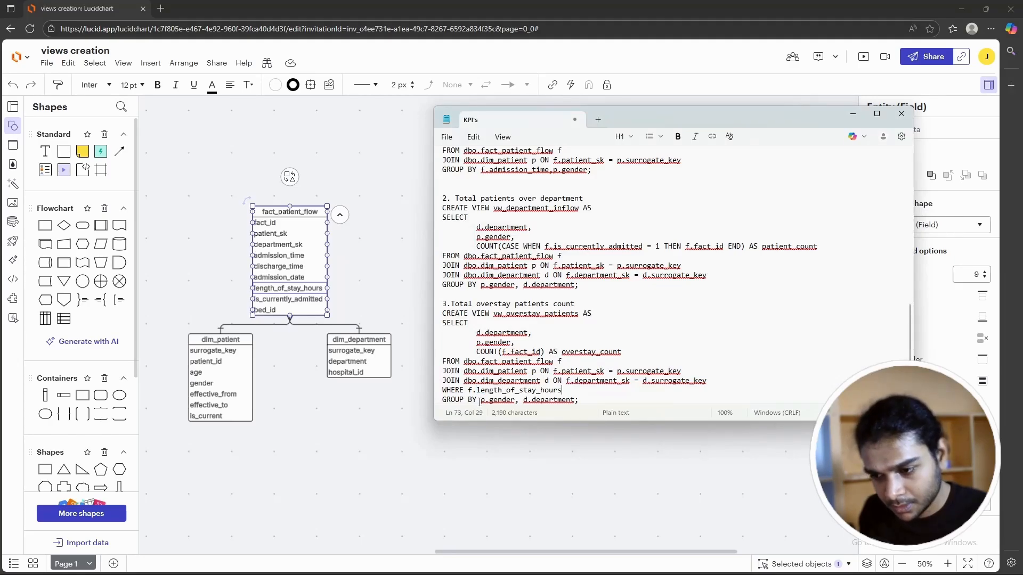
type(">")
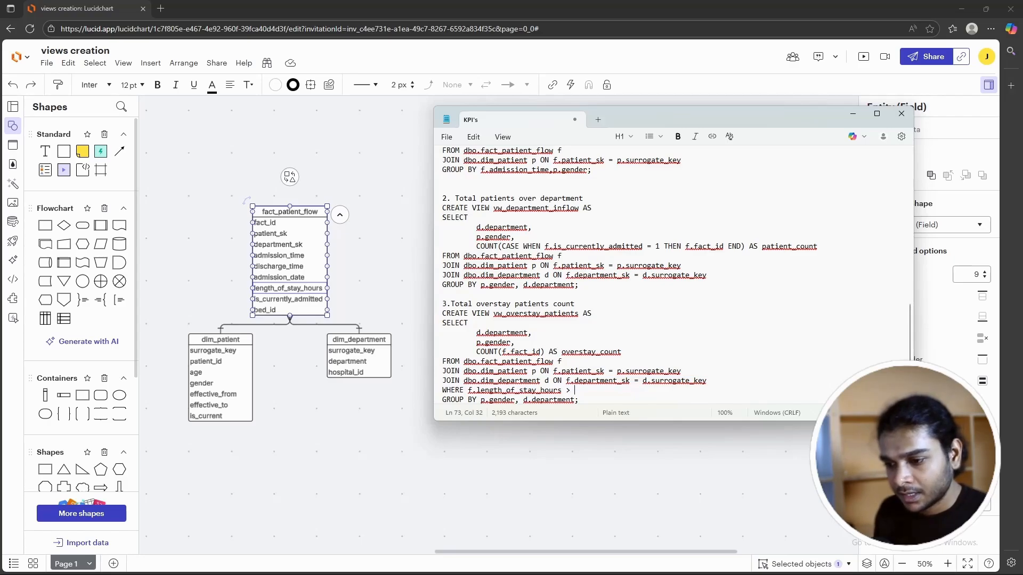
type("50")
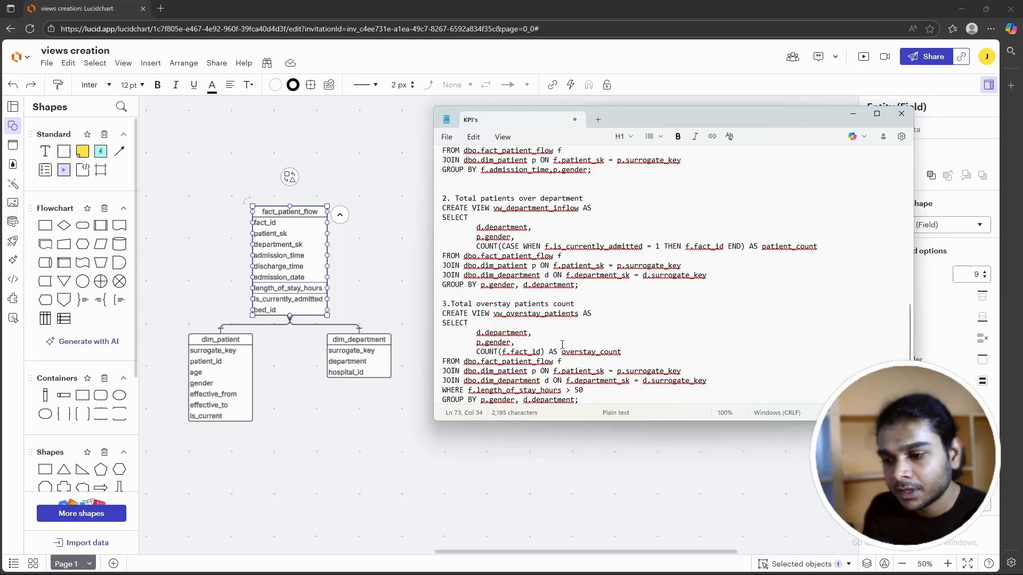
Step: Compare the chart heading "4.AVG treatment duration" with the existing vw_avg_treatment_duration query in the KPI section and review the other view definitions
scroll(562, 345, "down", 1)
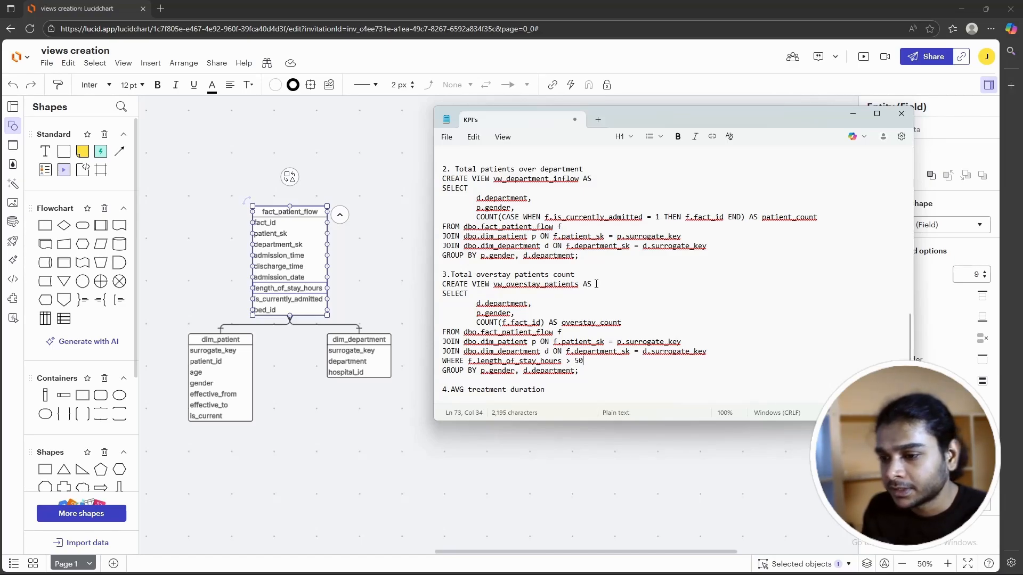
left_click(555, 393)
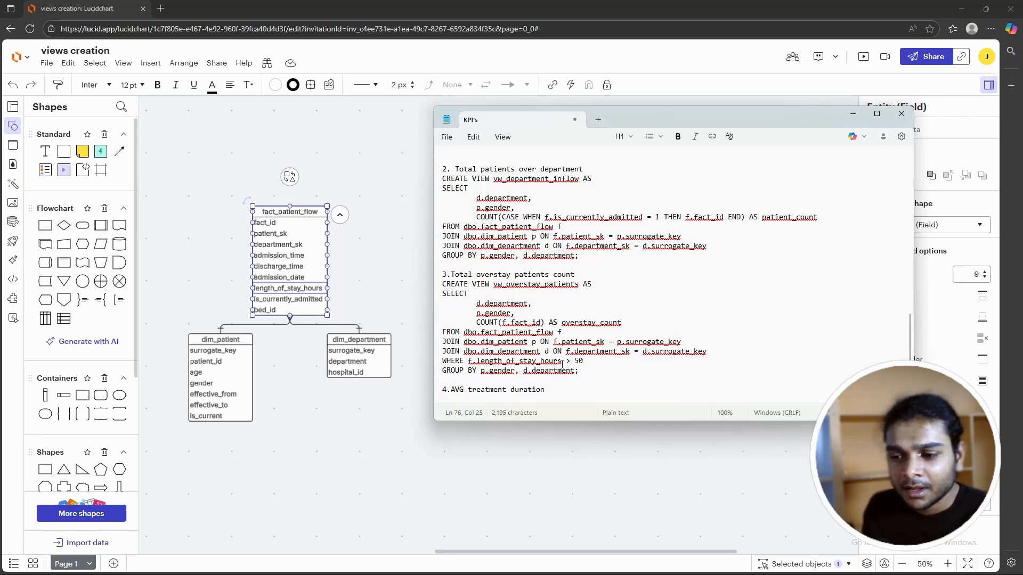
scroll(524, 375, "up", 11)
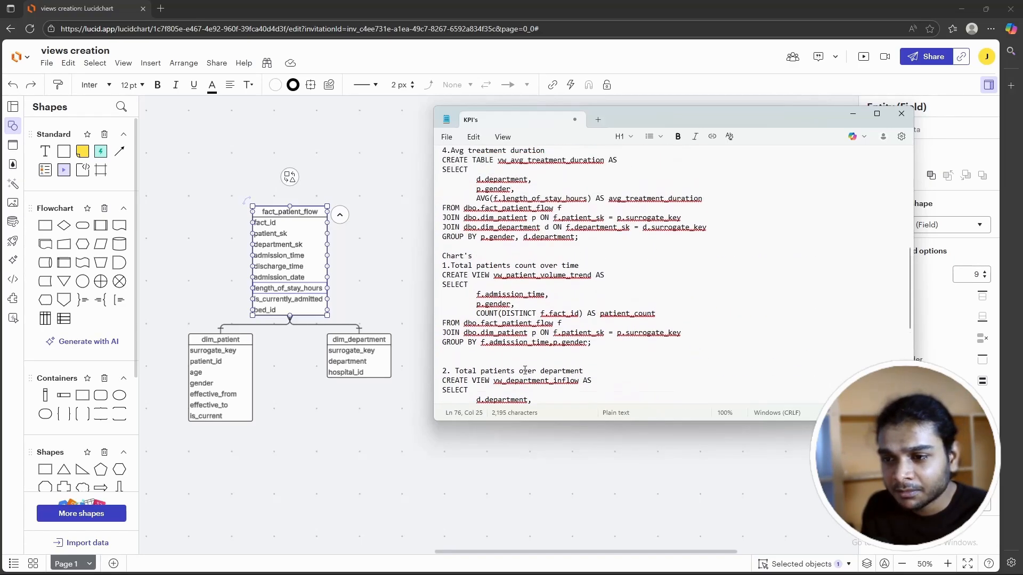
left_click_drag(450, 246, 545, 244)
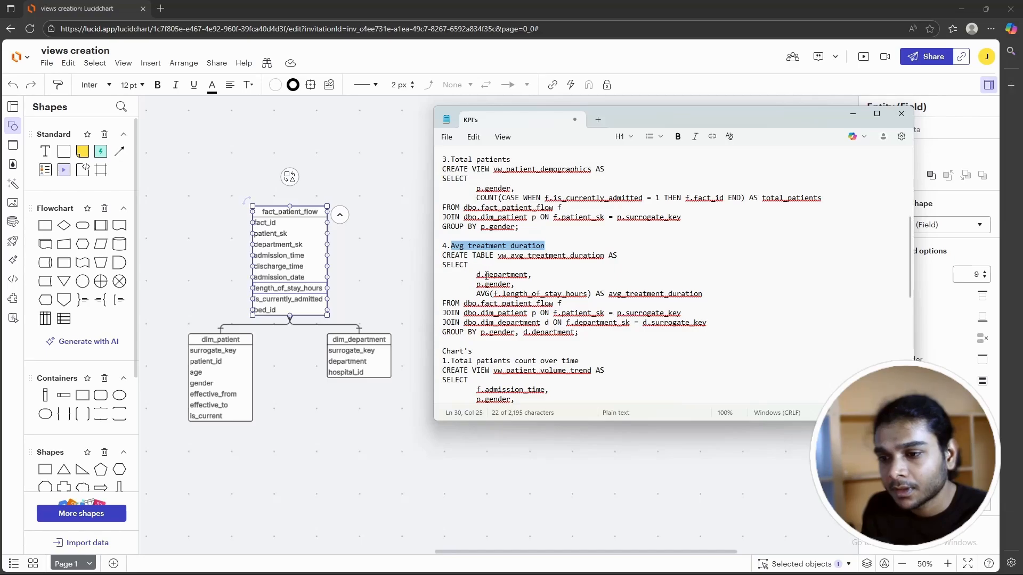
scroll(487, 276, "up", 3)
scroll(488, 277, "down", 2)
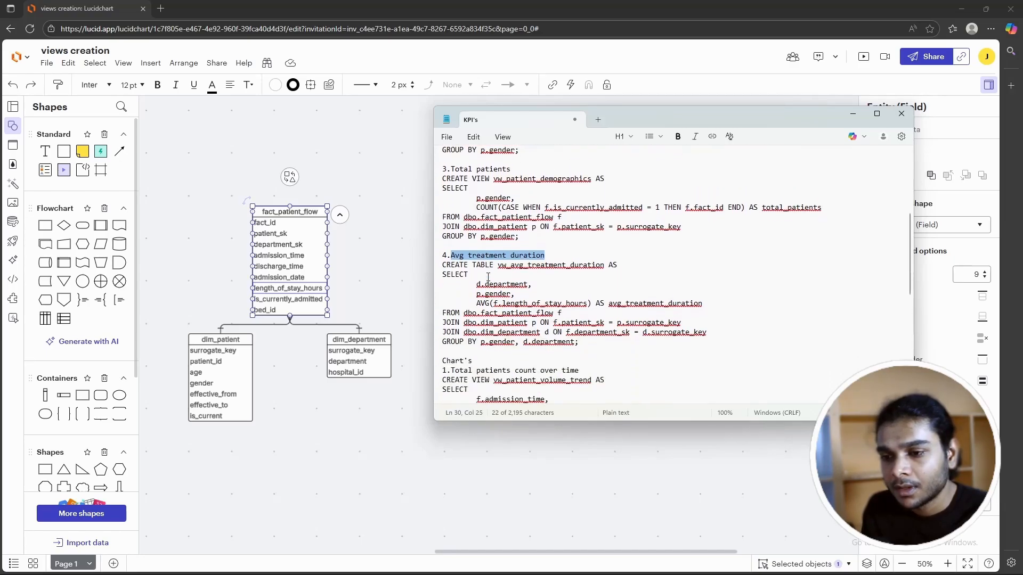
scroll(488, 276, "down", 1)
left_click_drag(594, 314, 439, 235)
scroll(524, 275, "down", 5)
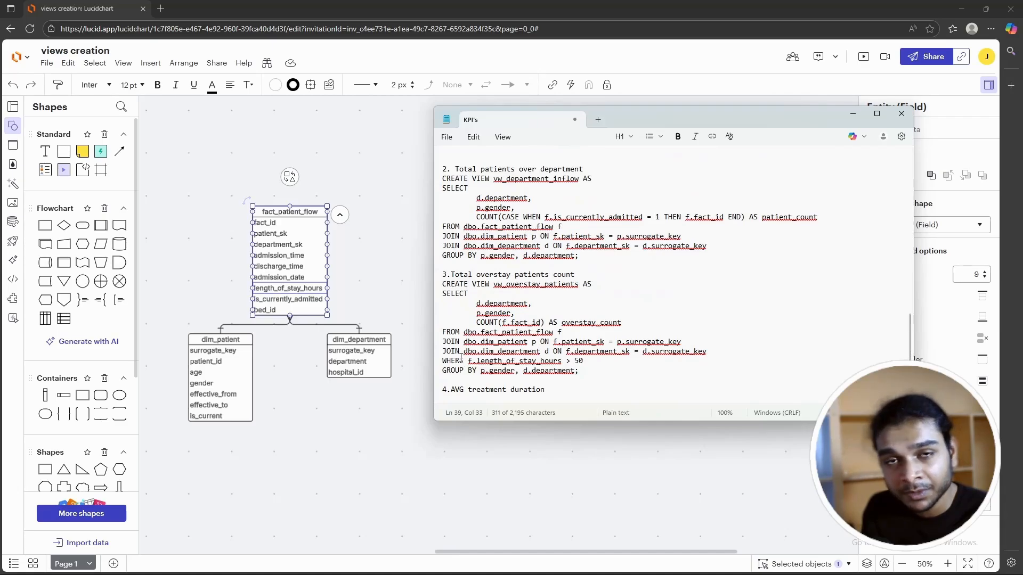
scroll(599, 361, "up", 15)
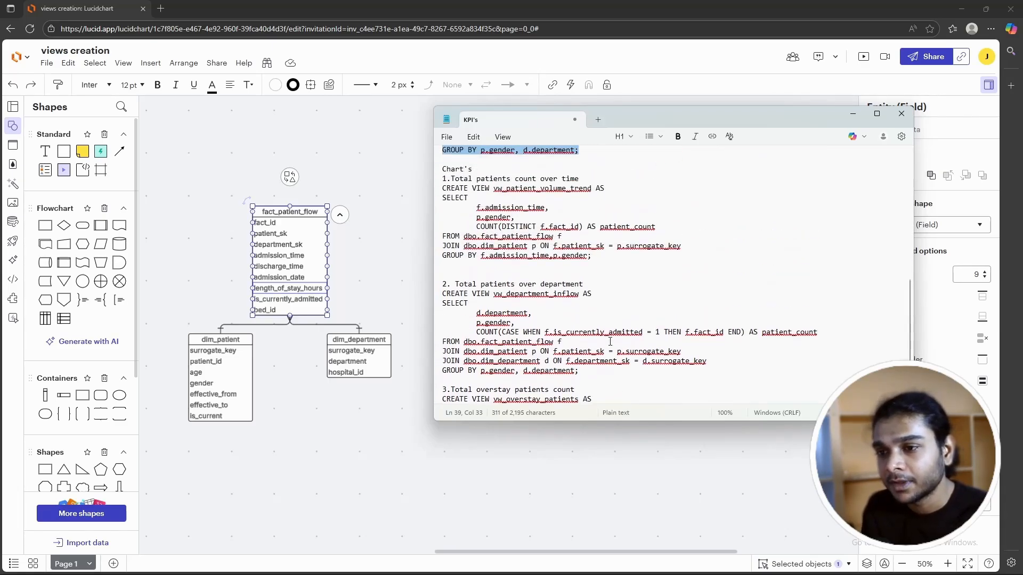
scroll(610, 341, "down", 15)
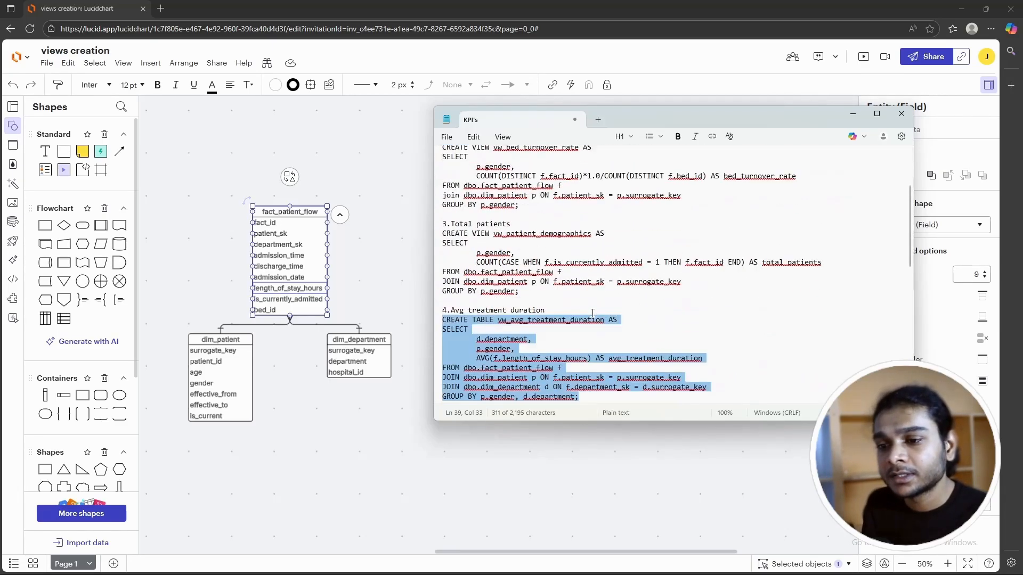
left_click(581, 380)
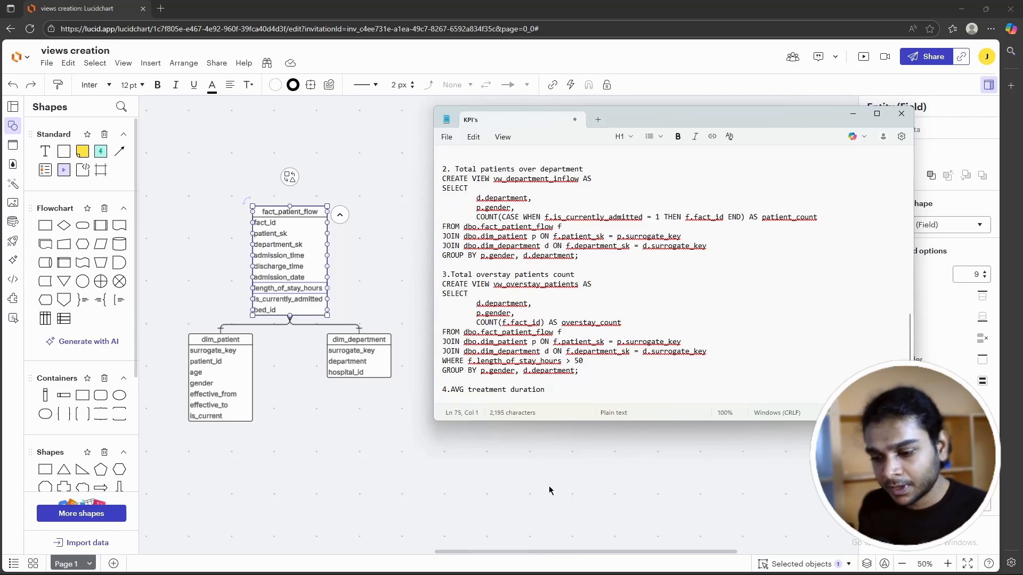
left_click(961, 9)
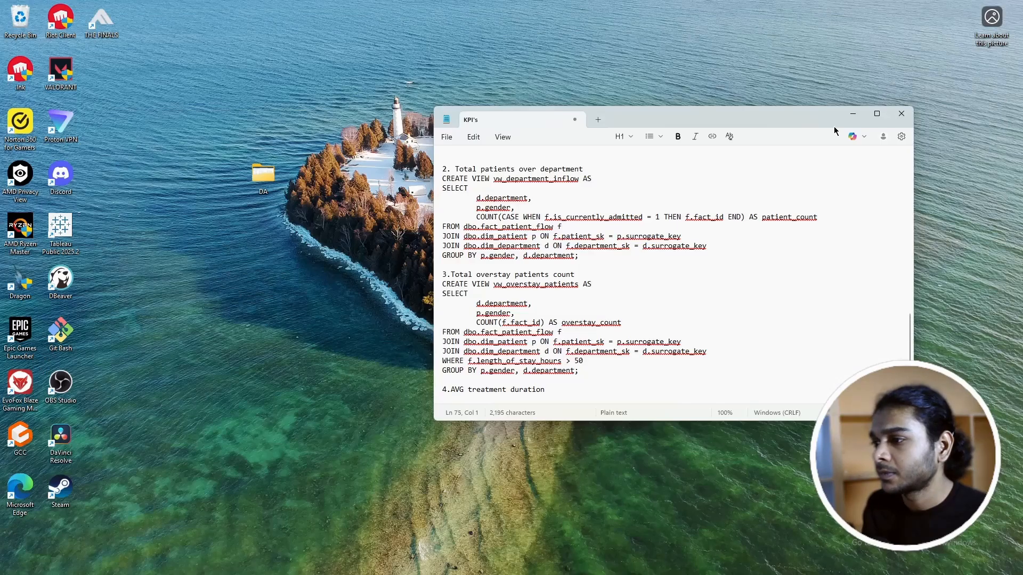
left_click(853, 115)
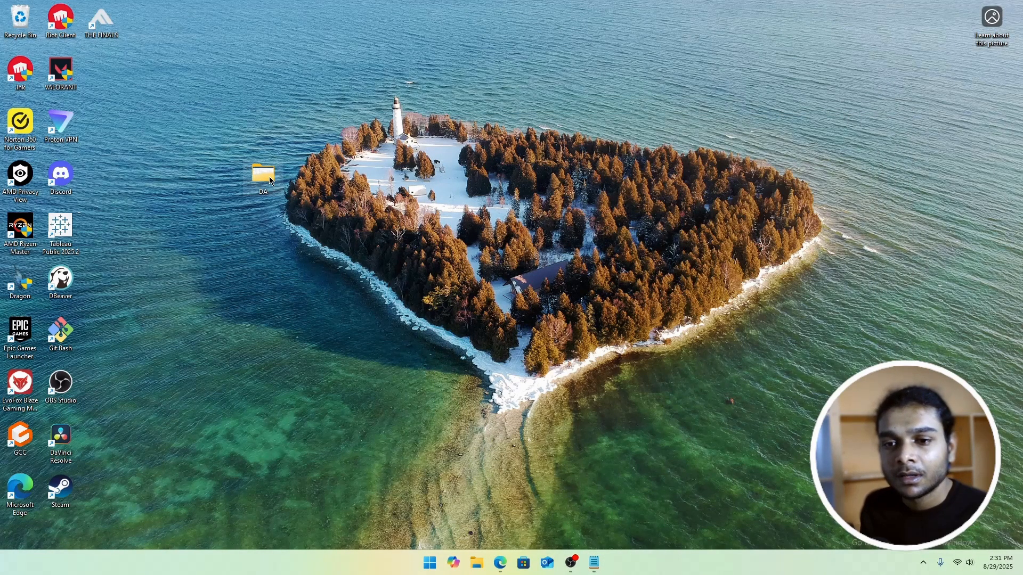
double_click(270, 181)
left_click(358, 226)
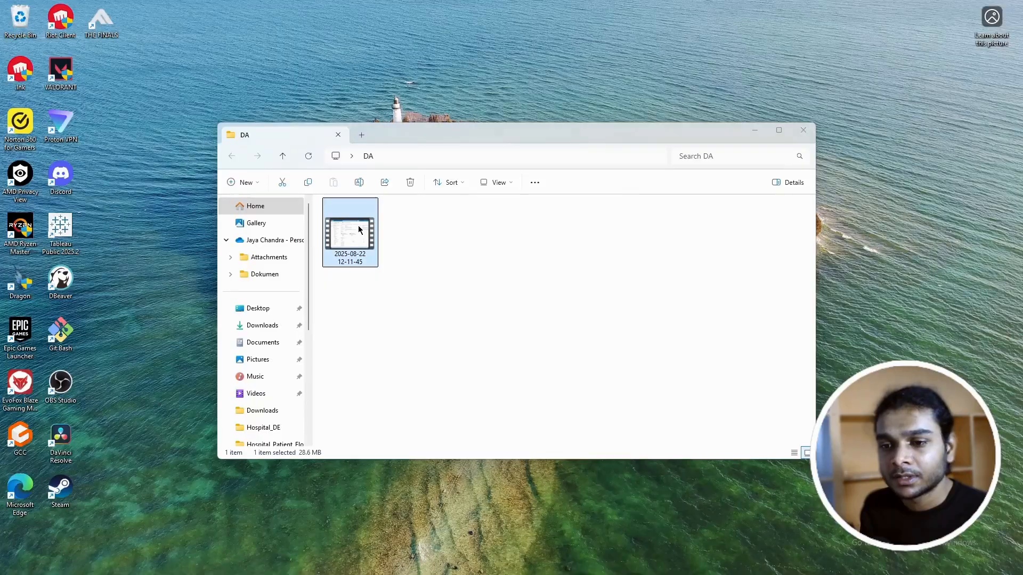
double_click(358, 226)
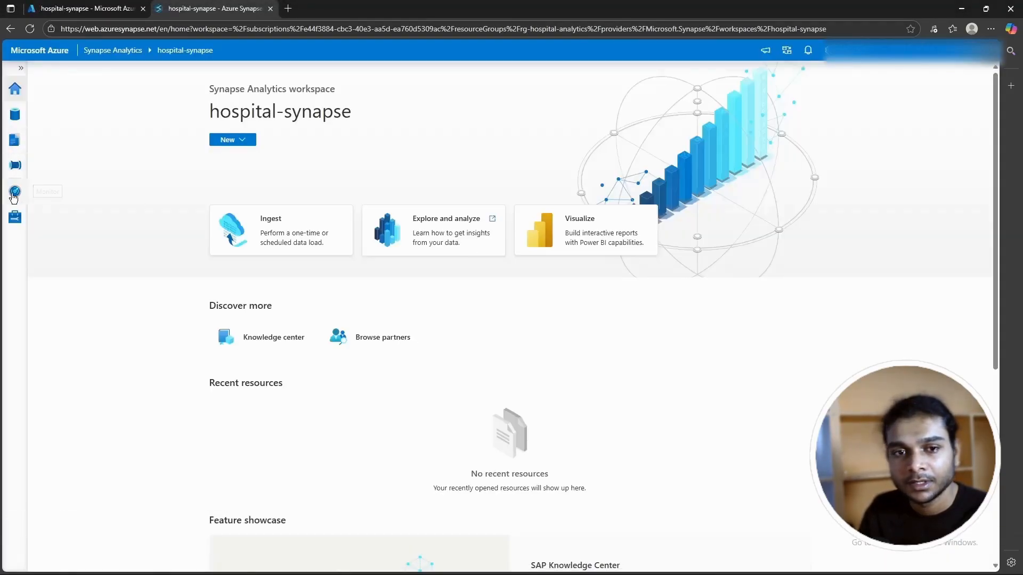
Step: Expand the hospitalpool SQL database in the hospital-synapse workspace data and inspect its external tables and views
left_click(14, 218)
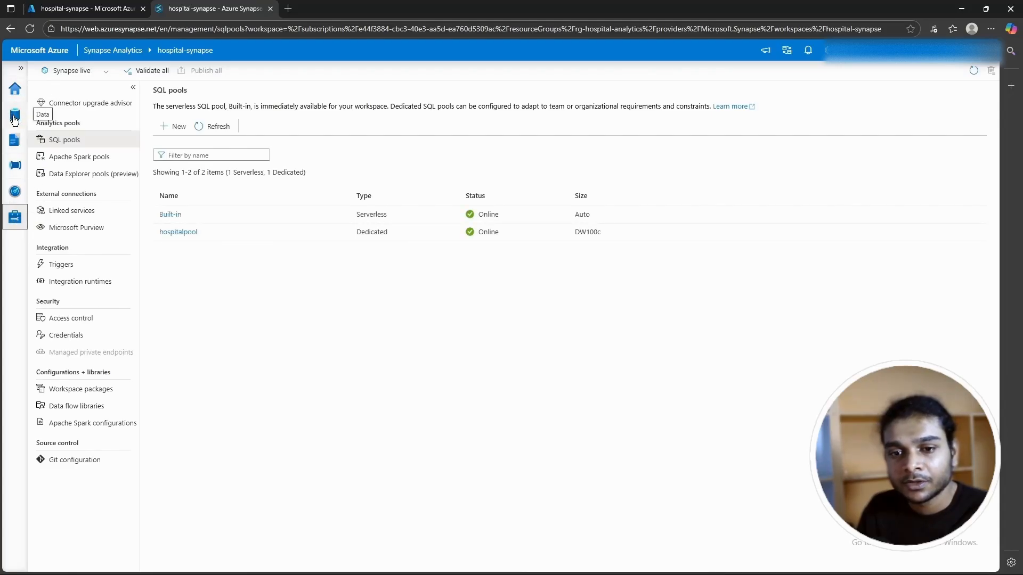
left_click(15, 118)
left_click(42, 151)
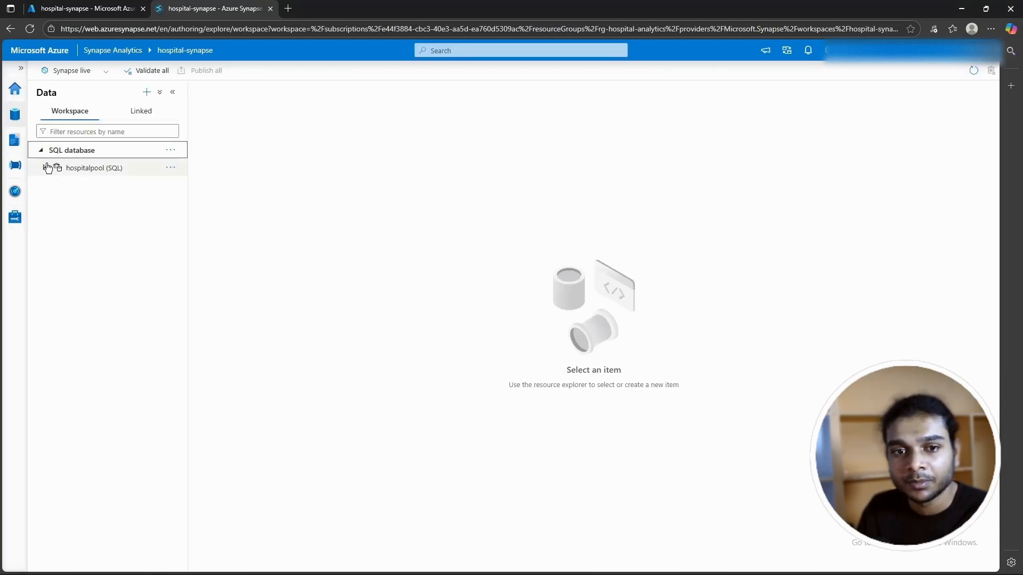
left_click(46, 167)
left_click(56, 202)
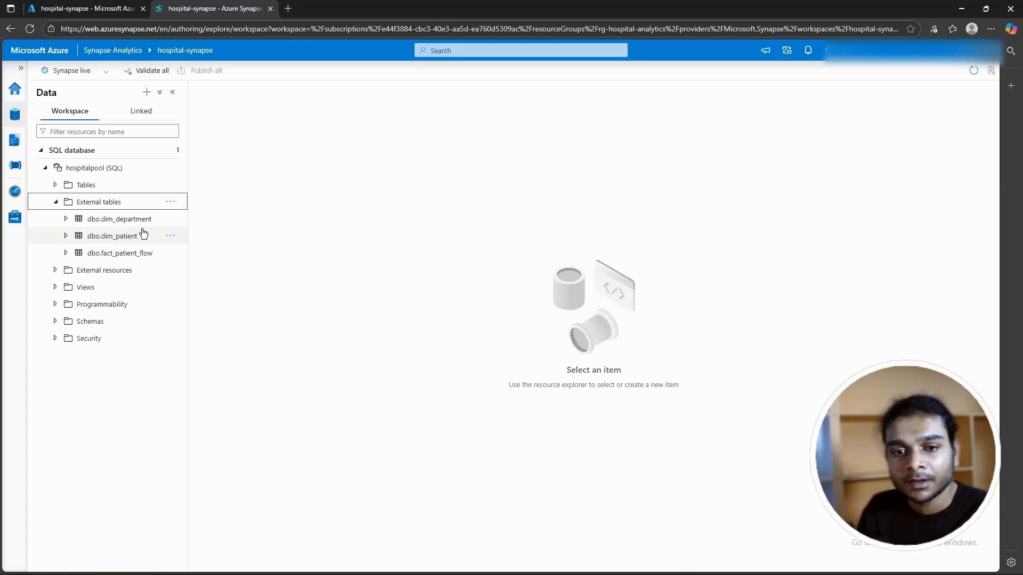
left_click(55, 287)
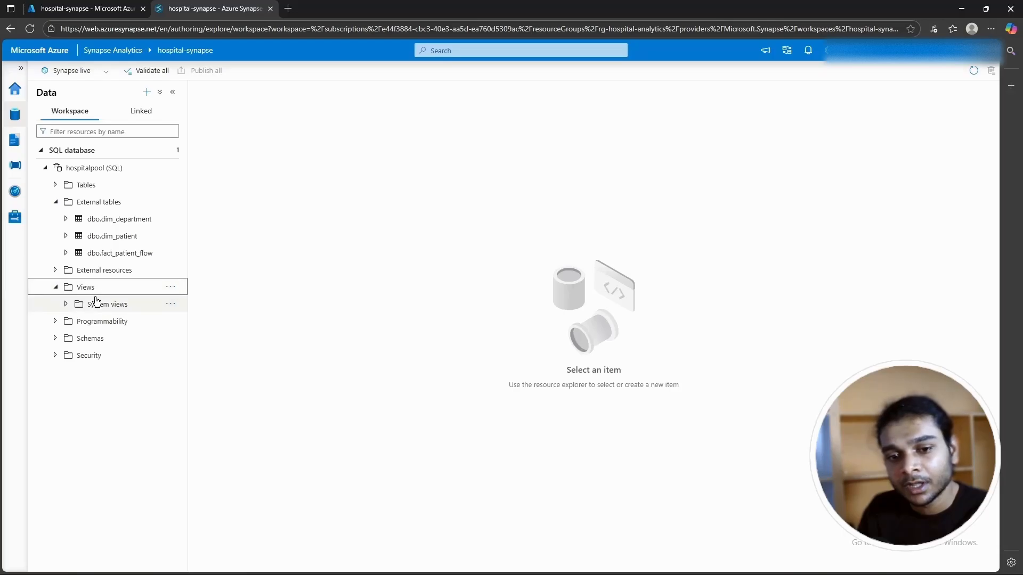
Step: Create an empty SQL script connected to the hospitalpool database
left_click(171, 168)
mouse_move(201, 185)
left_click(314, 189)
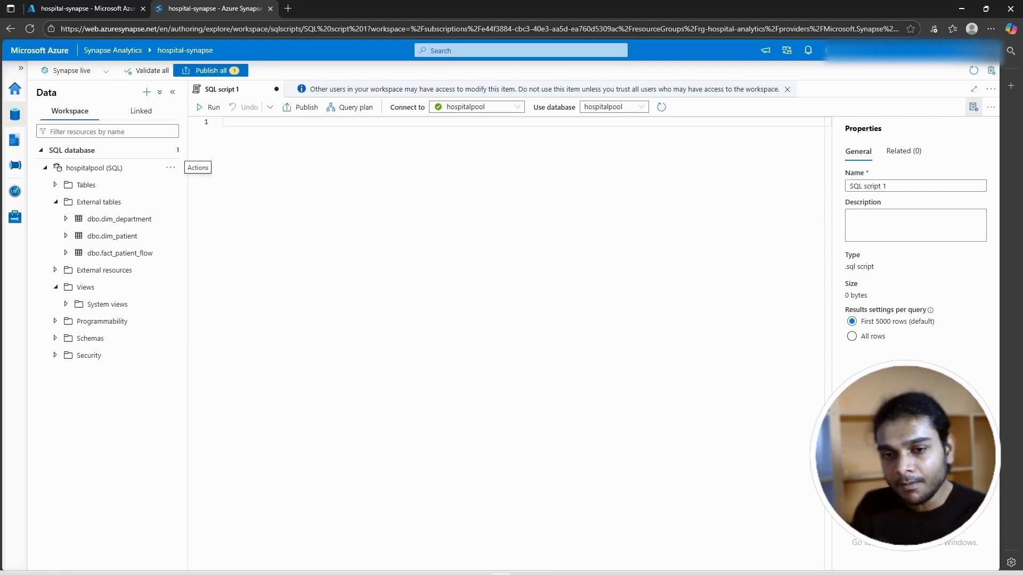
Step: Copy the CREATE VIEW vw_patient_demographics statement from SQL_views.sql into the empty script and run it
left_click(594, 566)
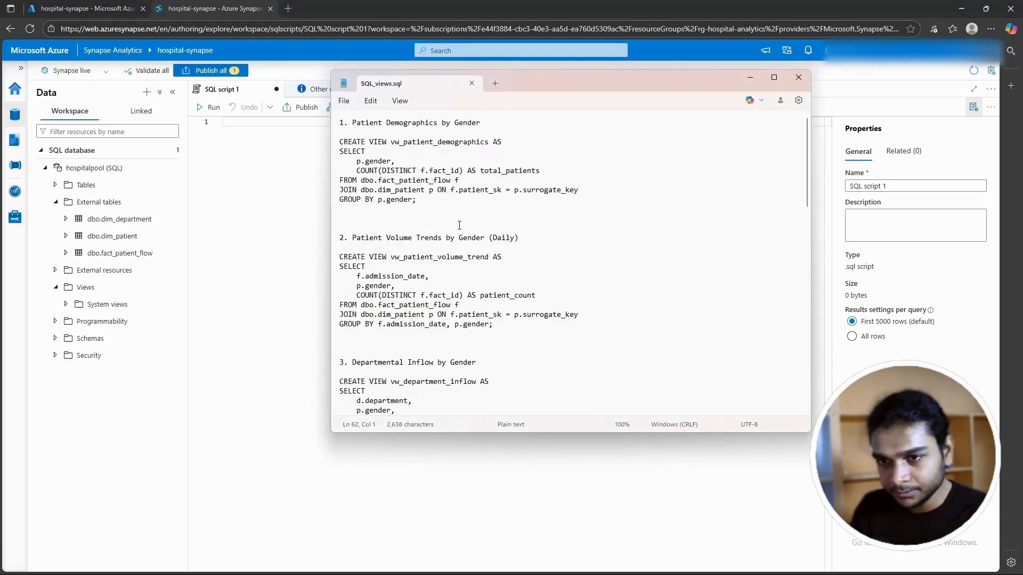
left_click_drag(432, 205, 326, 141)
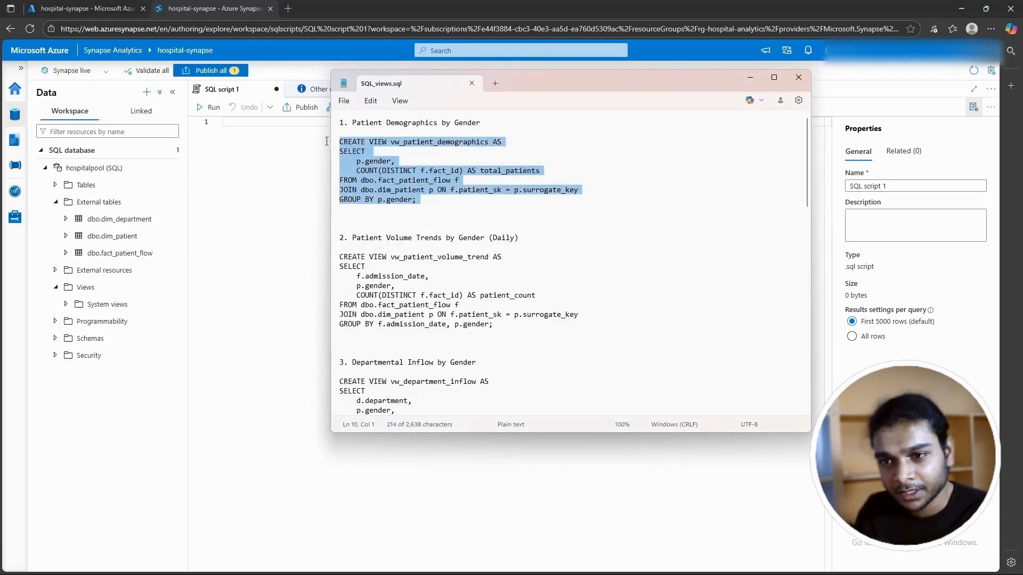
key("ctrl+c")
left_click(265, 160)
key("ctrl+v")
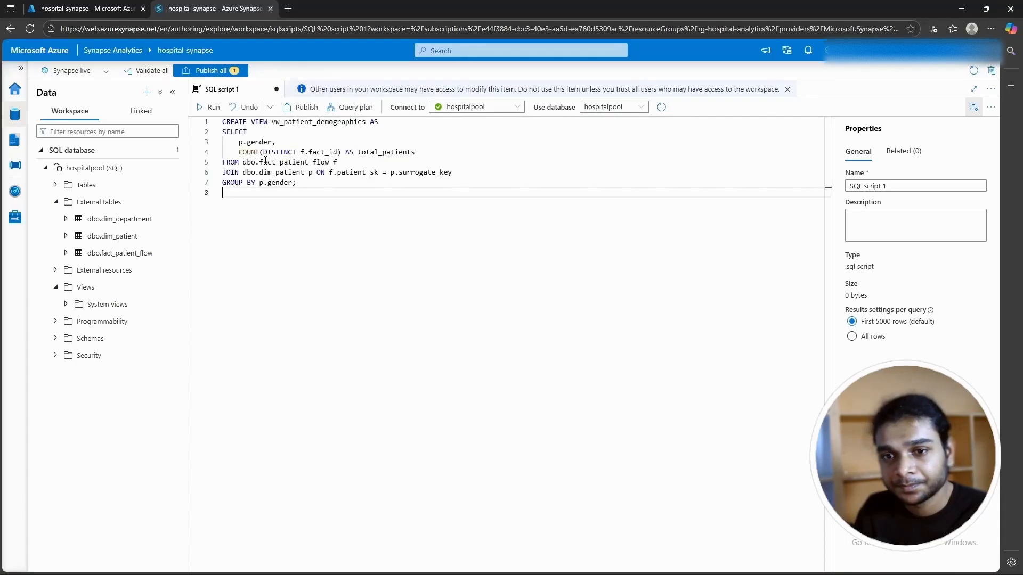
left_click_drag(306, 193, 206, 118)
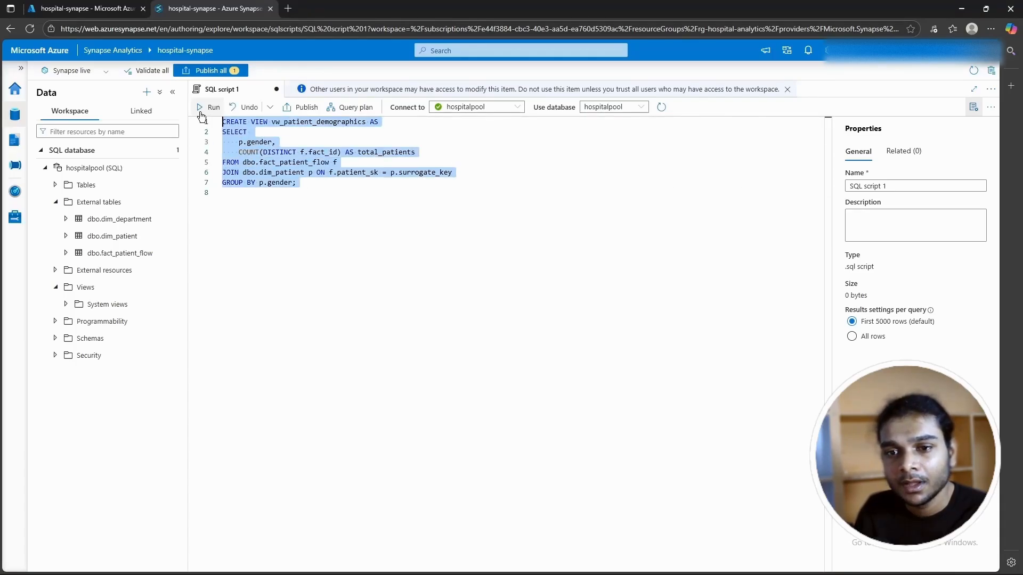
left_click(200, 108)
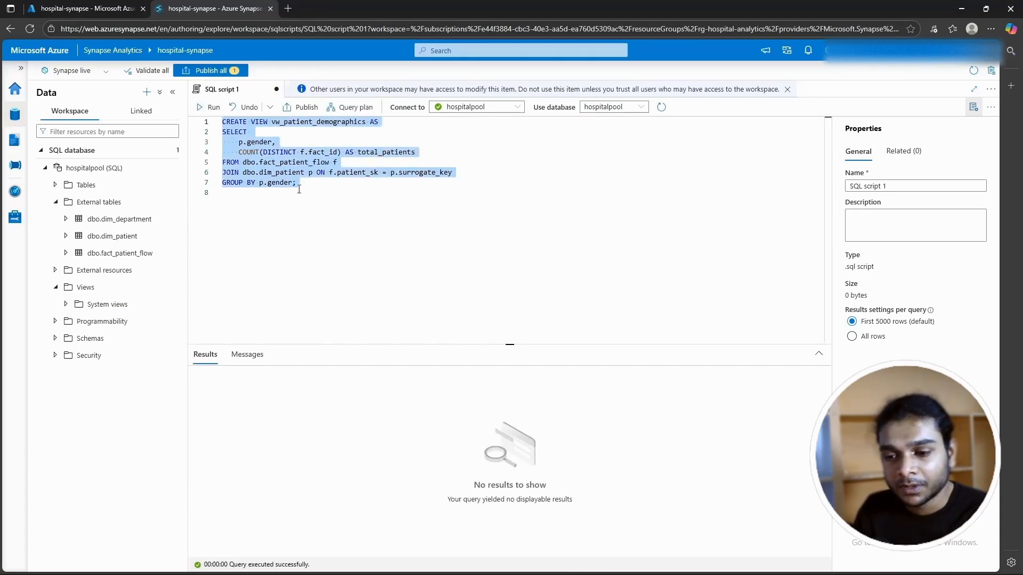
Step: Add the query SELECT * FROM vw_patient_demographics; below the view definition, leaving a blank line between them
left_click(323, 184)
key("Return")
key("Return")
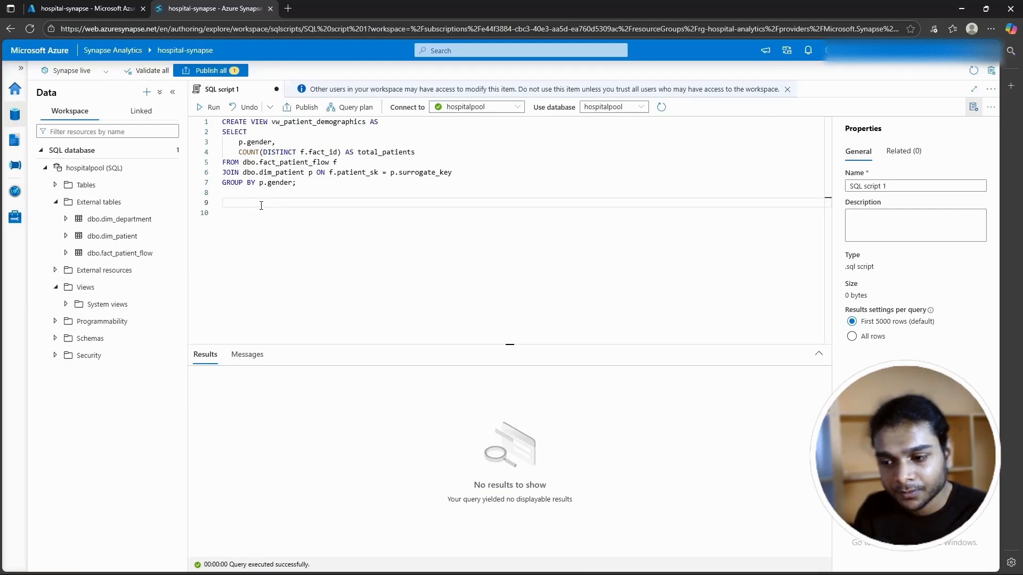
type("sl")
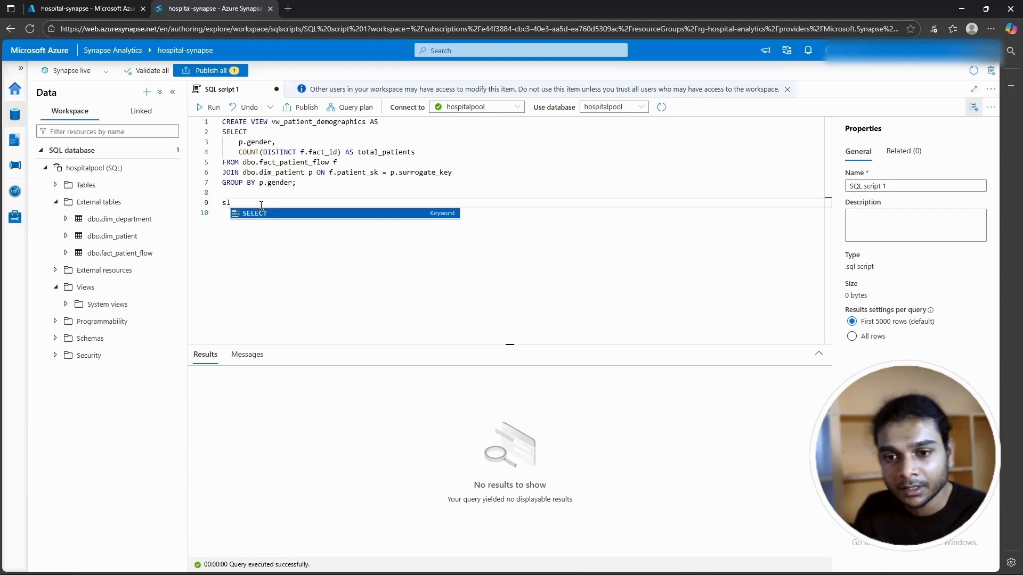
key("Tab")
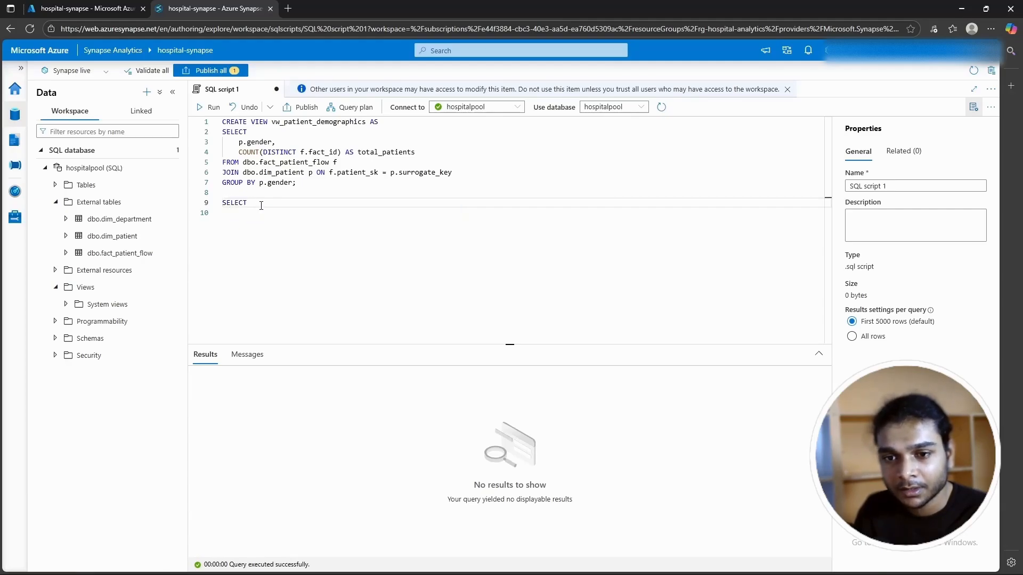
type("* from")
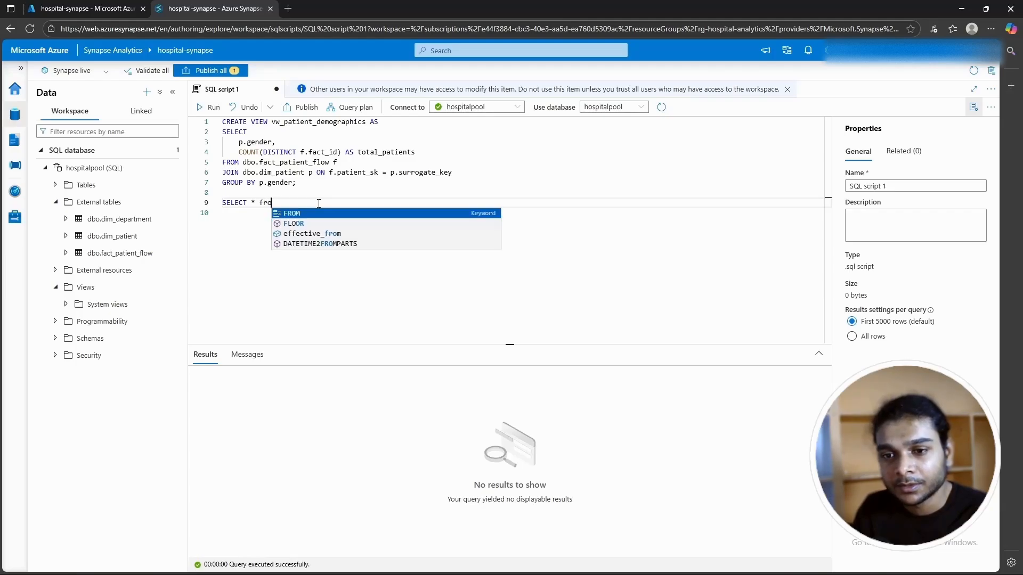
key("Tab")
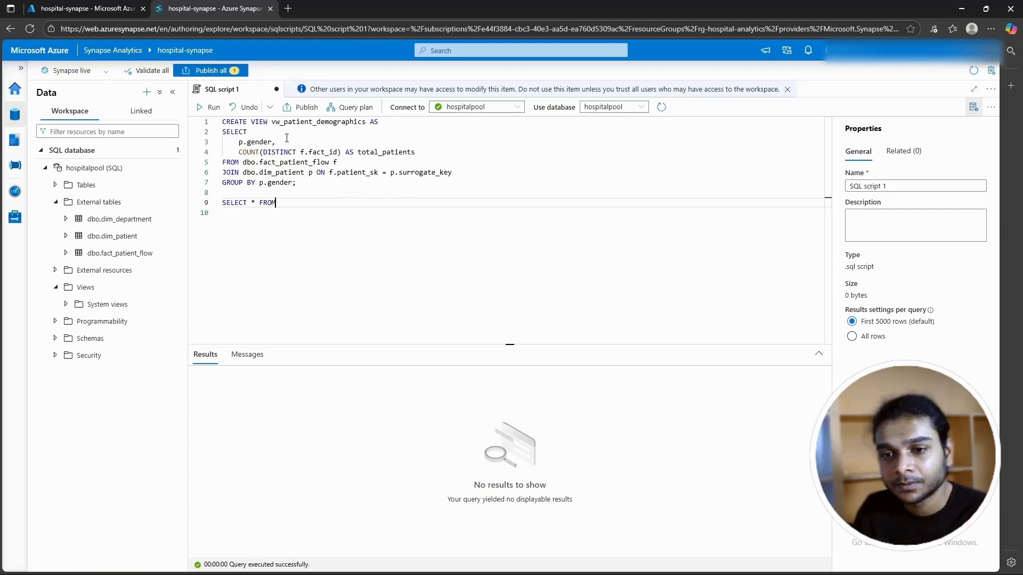
left_click_drag(365, 122, 272, 122)
left_click(302, 204)
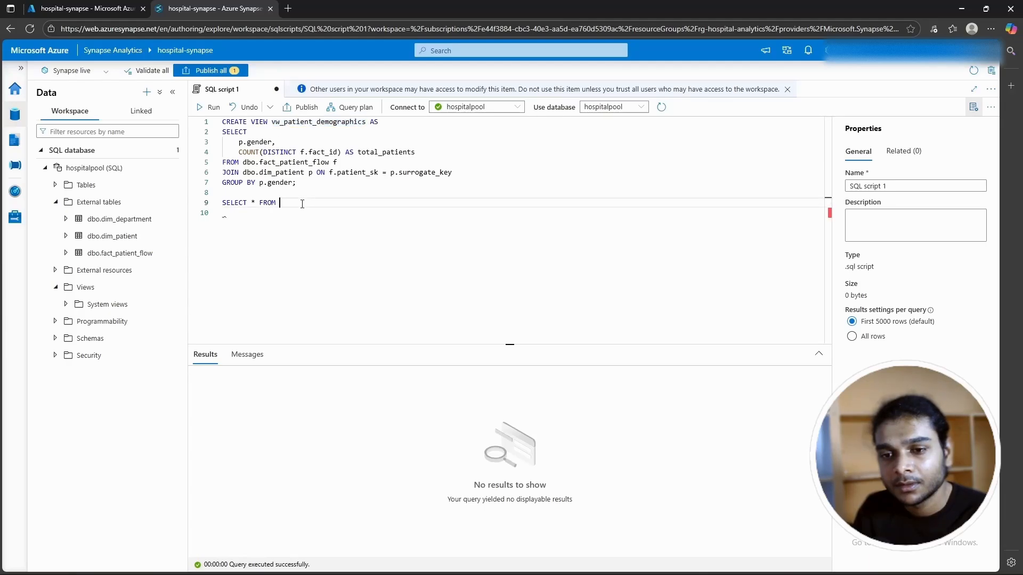
key("ctrl+v")
type(";")
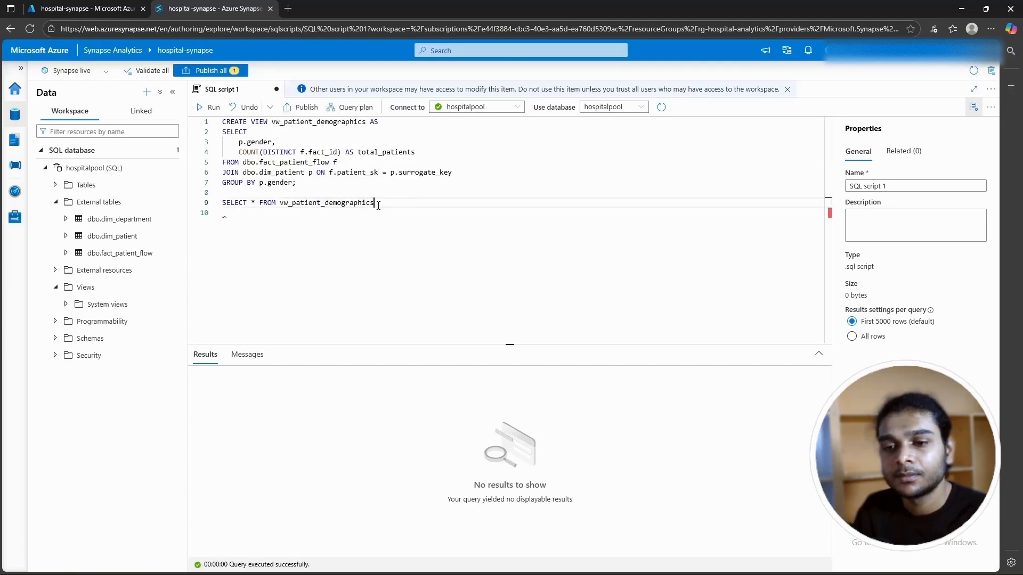
Step: Run only the SELECT query on vw_patient_demographics
left_click_drag(379, 203, 250, 197)
left_click_drag(394, 204, 221, 202)
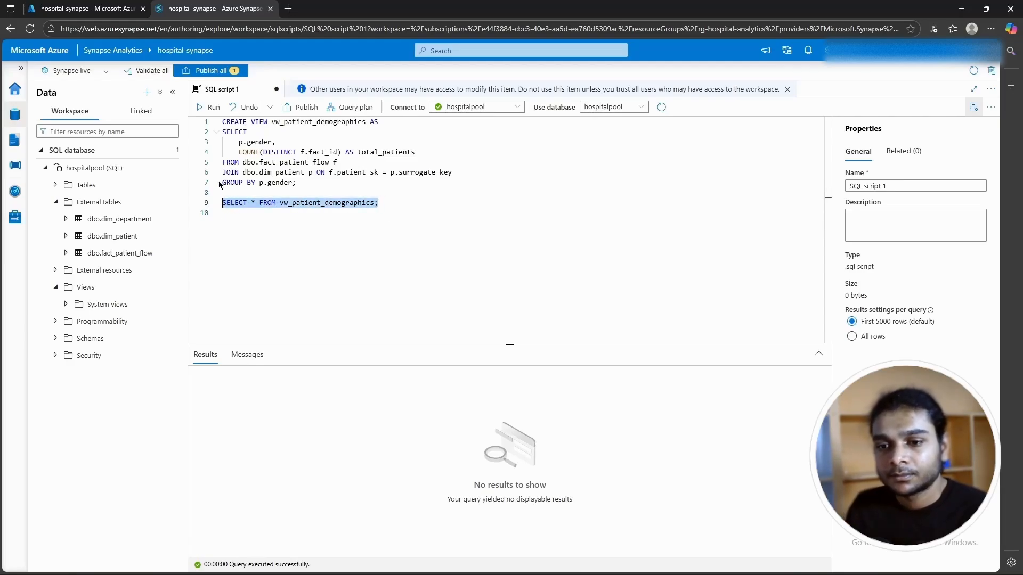
left_click(209, 108)
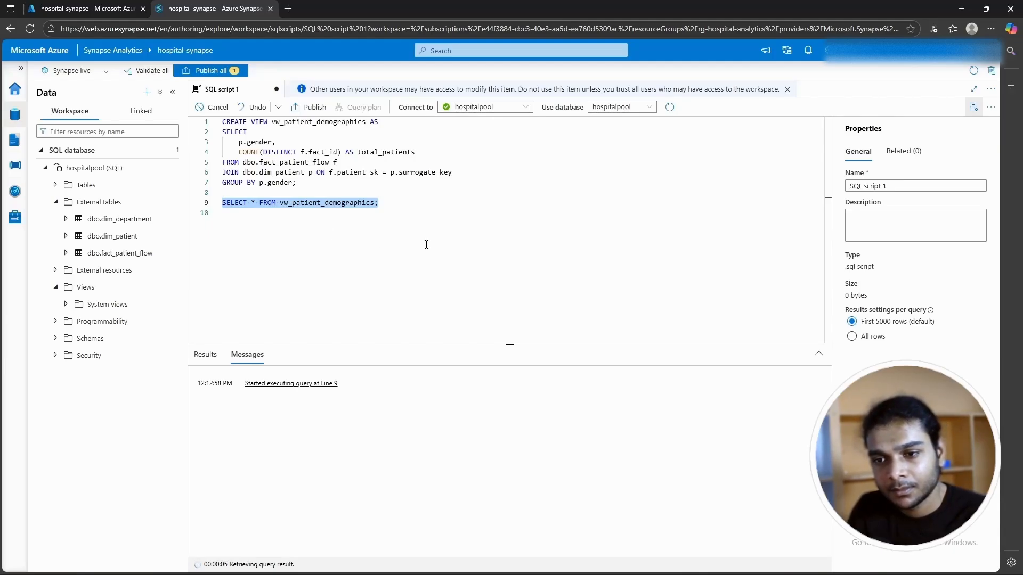
Step: Close the DA folder window and place the KPI's notes window beside the SQL script in the playing recording
key("alt+Tab")
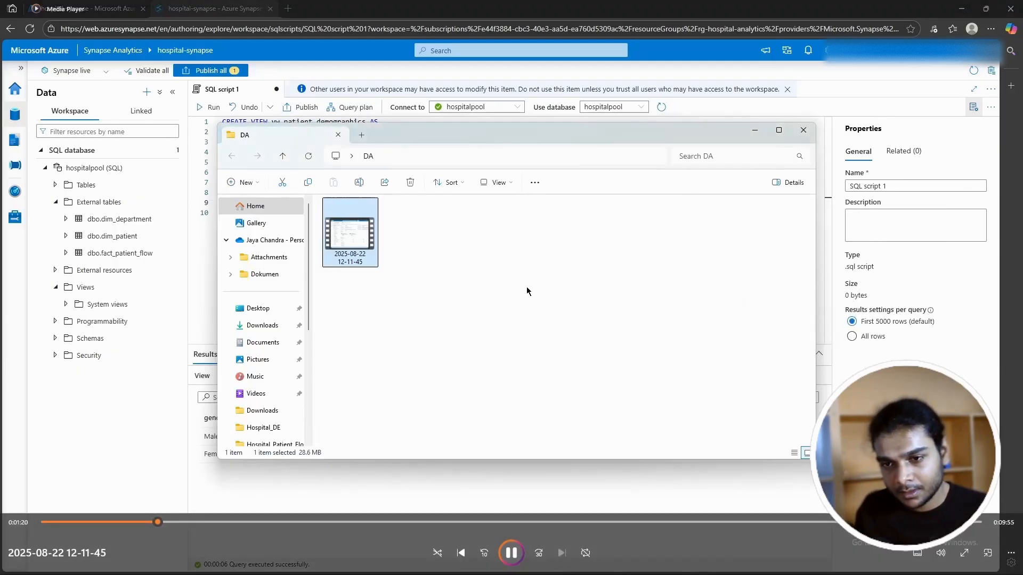
left_click(803, 130)
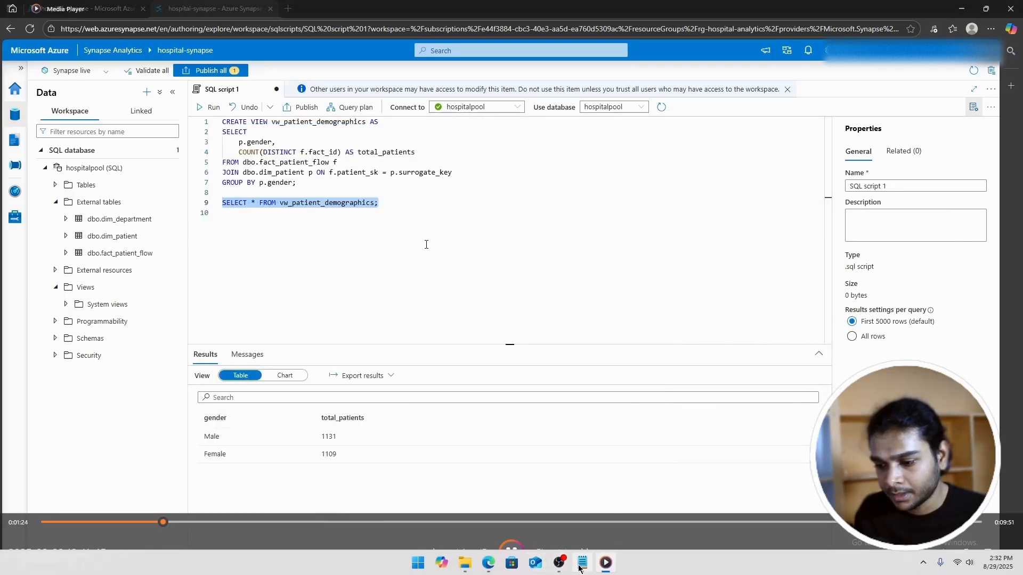
left_click(583, 566)
left_click_drag(670, 119, 809, 112)
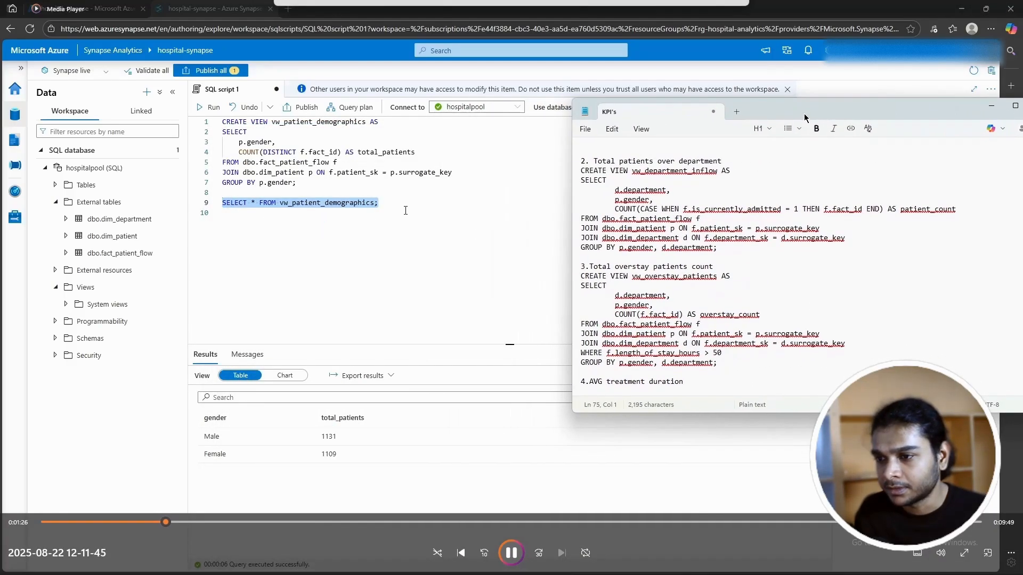
Step: Review the KPI and chart view definitions in the KPI's notes alongside the scripts run in the recording
scroll(720, 239, "up", 2)
scroll(721, 239, "up", 3)
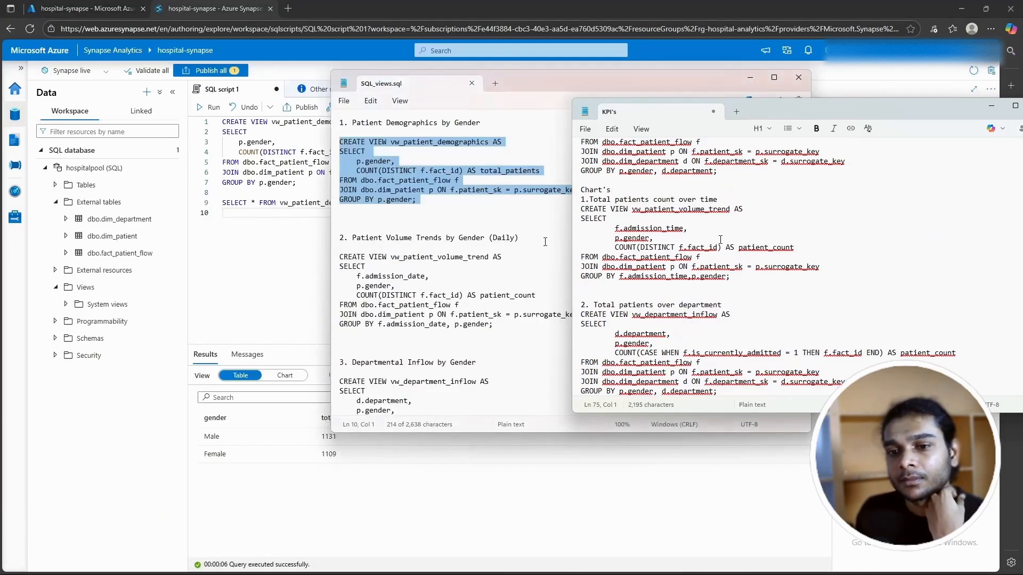
scroll(720, 240, "up", 3)
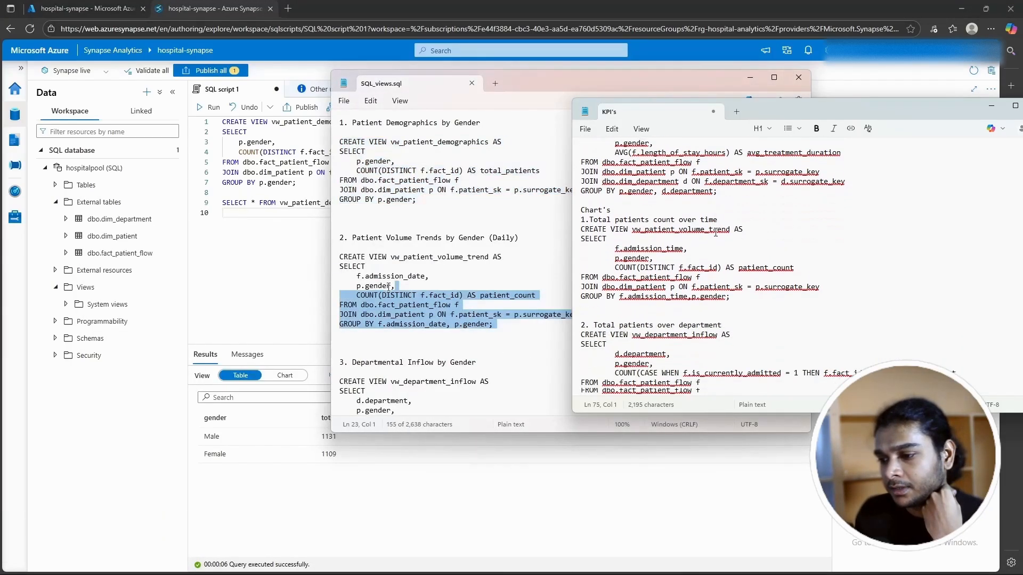
scroll(687, 232, "up", 5)
scroll(691, 219, "down", 3)
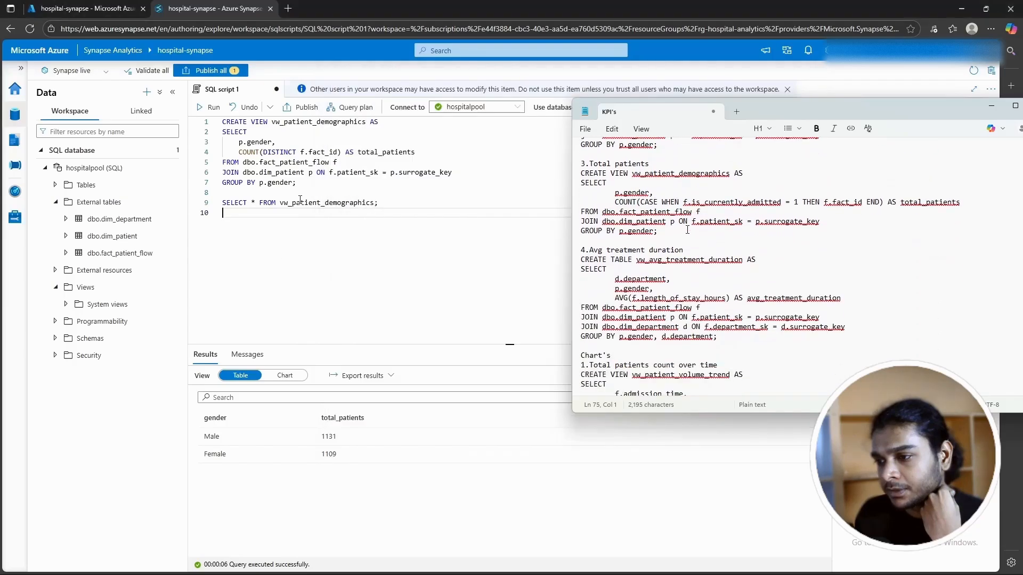
left_click_drag(658, 231, 659, 145)
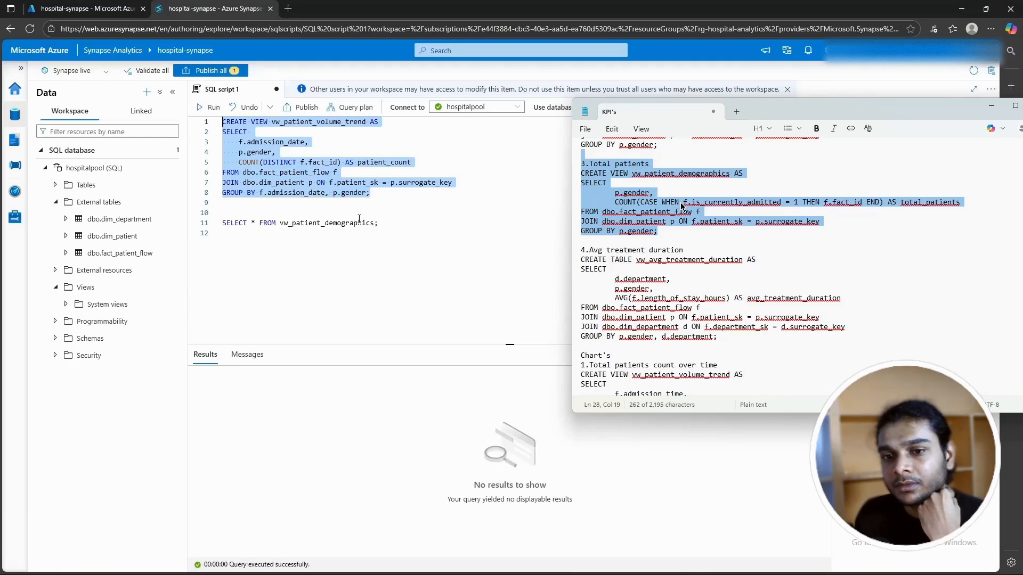
left_click(684, 222)
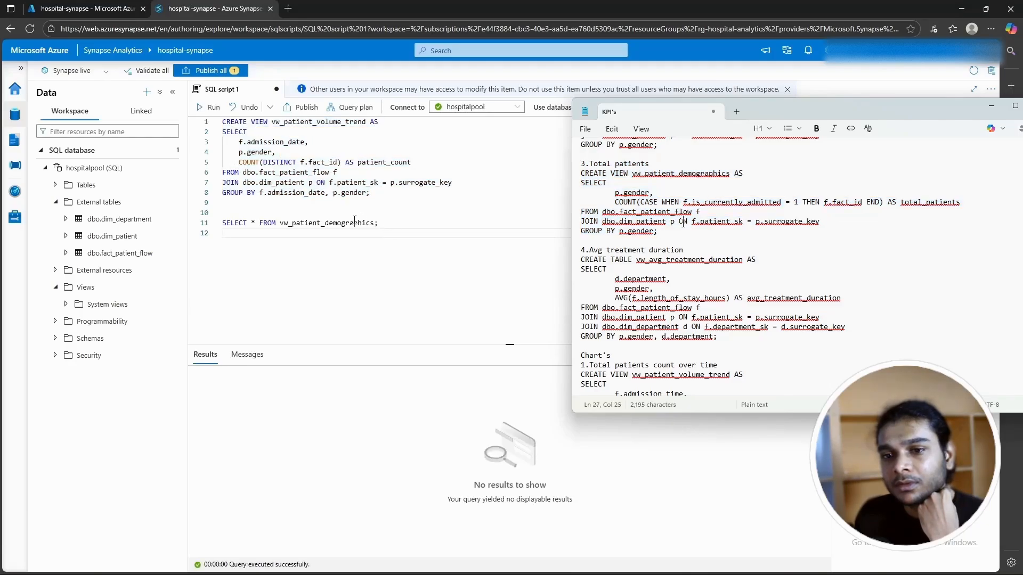
scroll(683, 222, "up", 6)
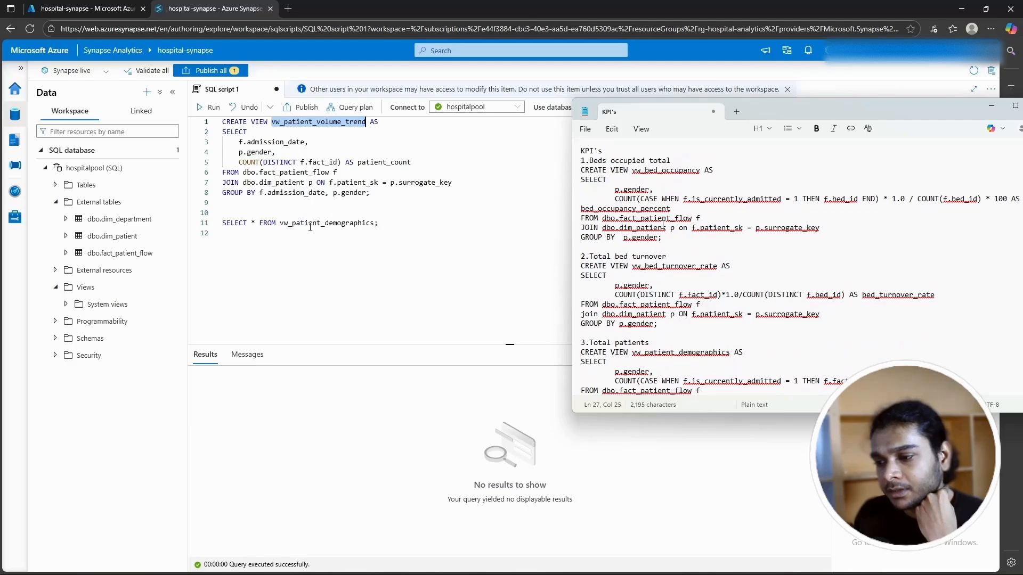
scroll(663, 225, "down", 5)
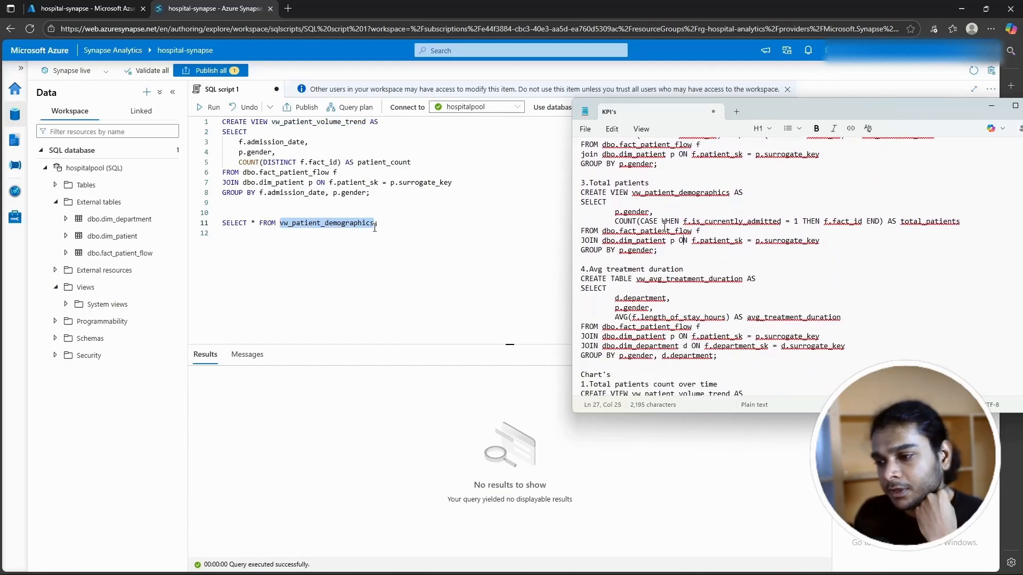
scroll(650, 230, "up", 8)
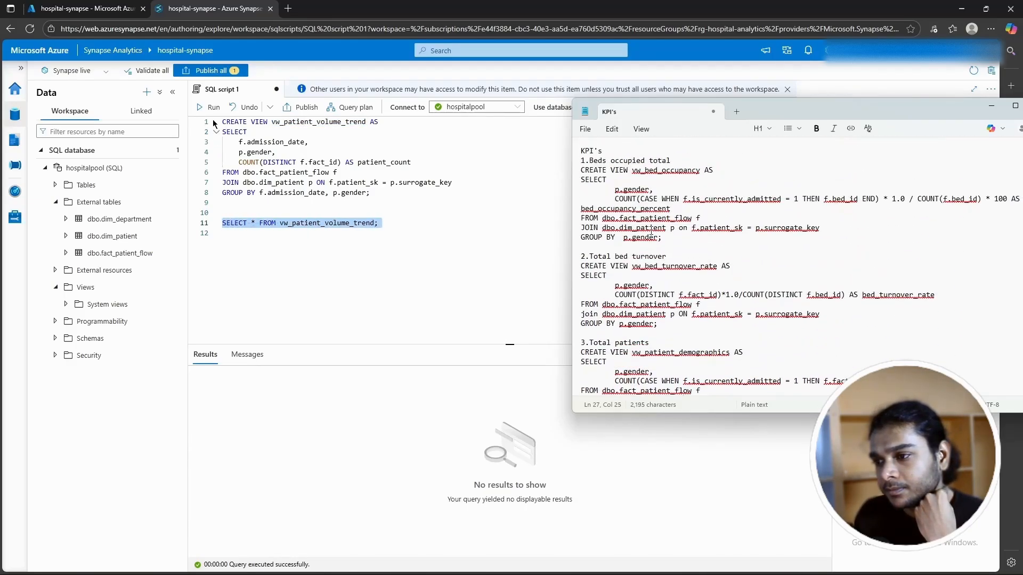
Step: Compare the Total patients count over time and Total patients over department view definitions in the KPI's notes with the recorded scripts
scroll(651, 231, "down", 7)
scroll(665, 218, "down", 4)
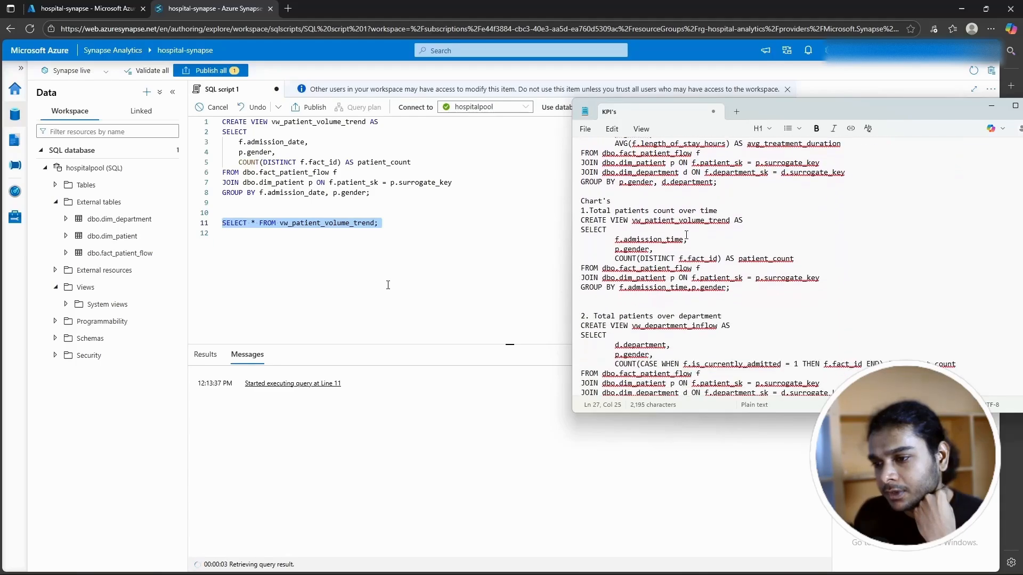
left_click_drag(731, 287, 578, 216)
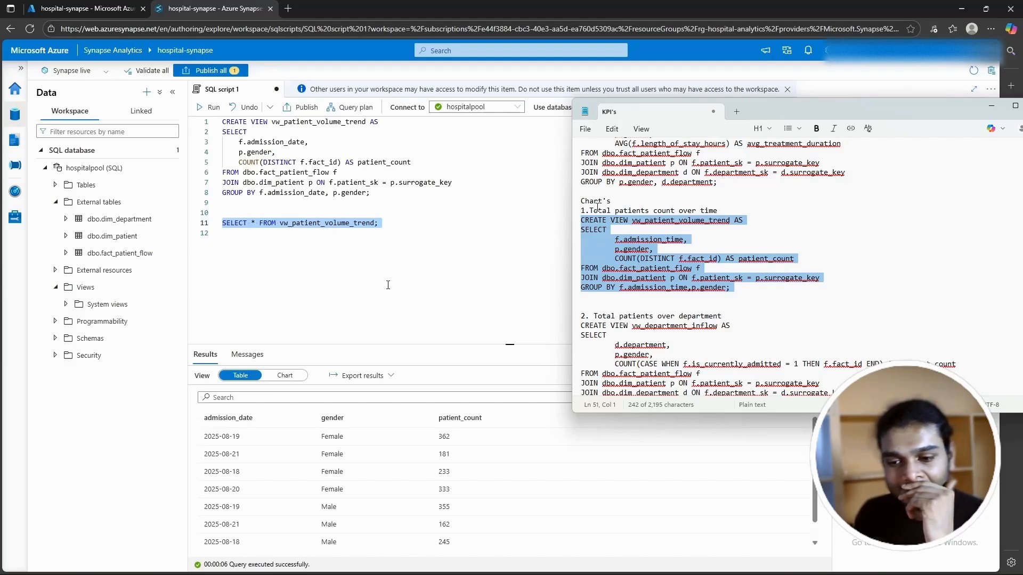
scroll(312, 451, "down", 1)
scroll(381, 453, "up", 1)
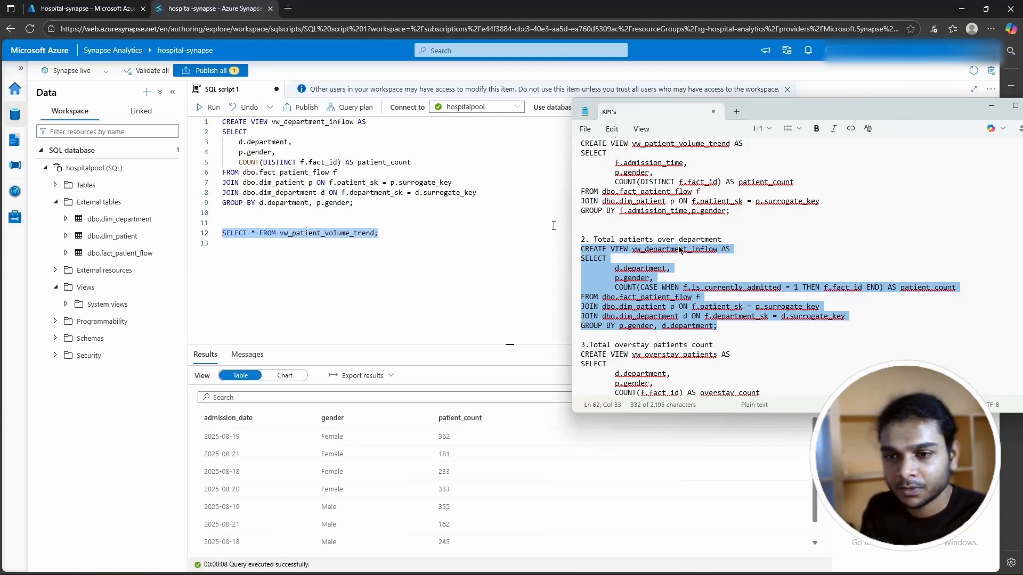
left_click(403, 277)
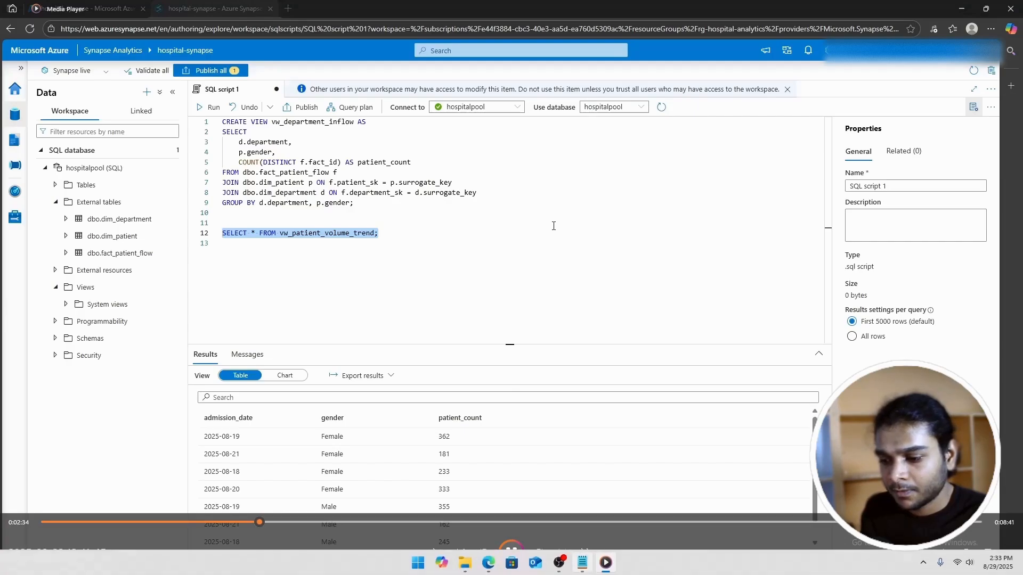
left_click(582, 565)
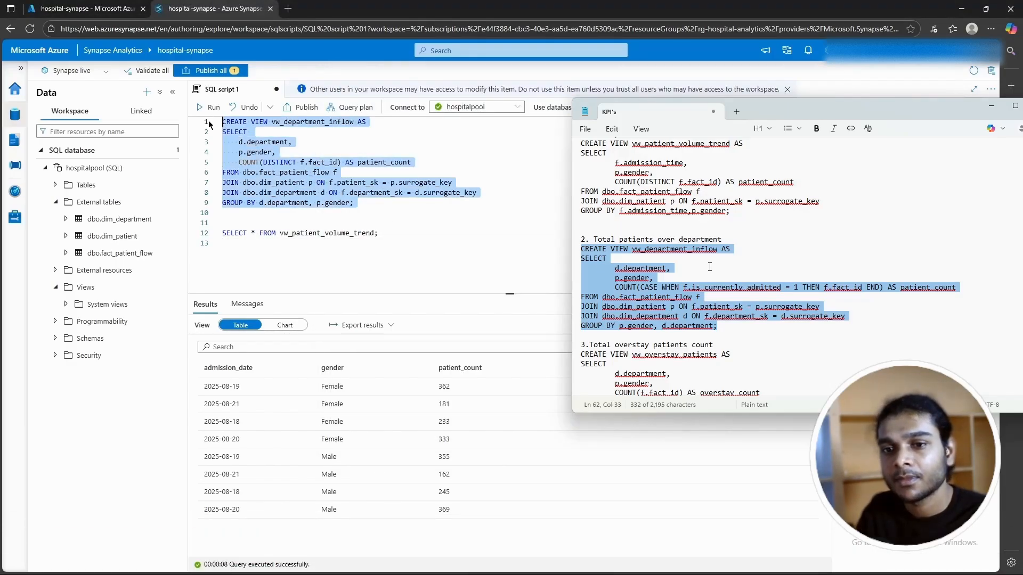
Step: Replace the view definition with vw_avg_treatment_duration, averaging f.length_of_stay_hours by department and gender, and run only that CREATE VIEW statement
type("CREATE VIEW vw_avg_treatment_duration AS SELECT     d.department,     p.gender,     AVG(f.length_of_stay_hours) AS avg_treatment_duration FROM dbo.fact_patient_flow f JOIN dbo.dim_patient p ON f.patient_sk = p.surrogate_key JOIN dbo.dim_department d ON f.department_sk = d.surrogate_key GROUP BY d.department, p.gender;")
left_click_drag(364, 208, 216, 120)
left_click(212, 119)
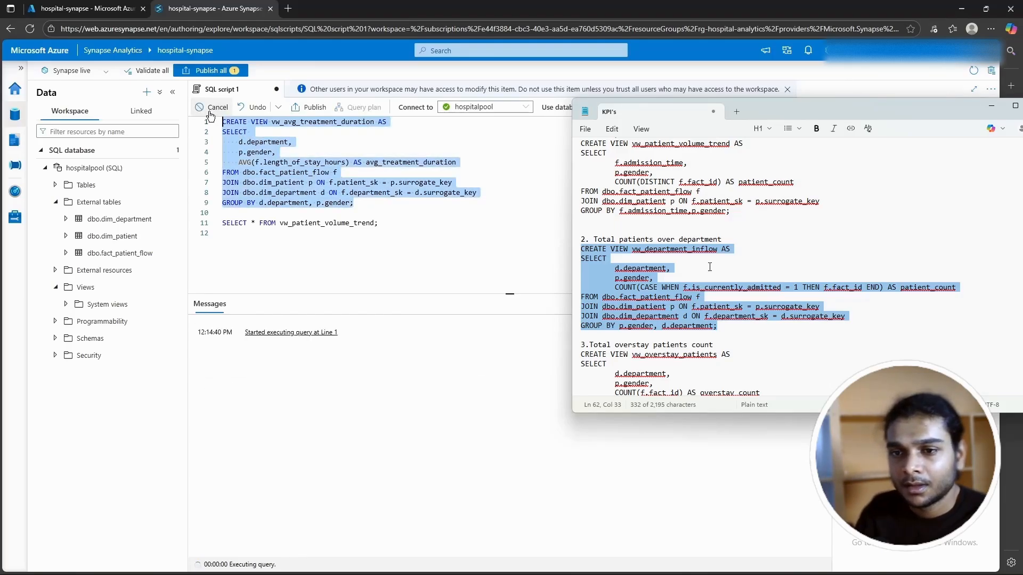
scroll(763, 252, "down", 2)
scroll(763, 252, "up", 6)
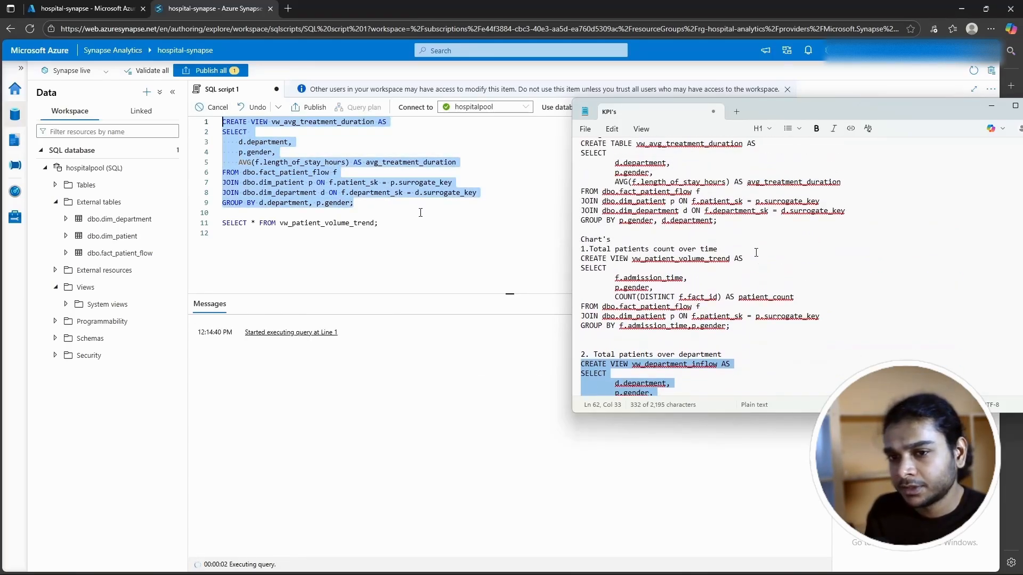
scroll(755, 252, "up", 2)
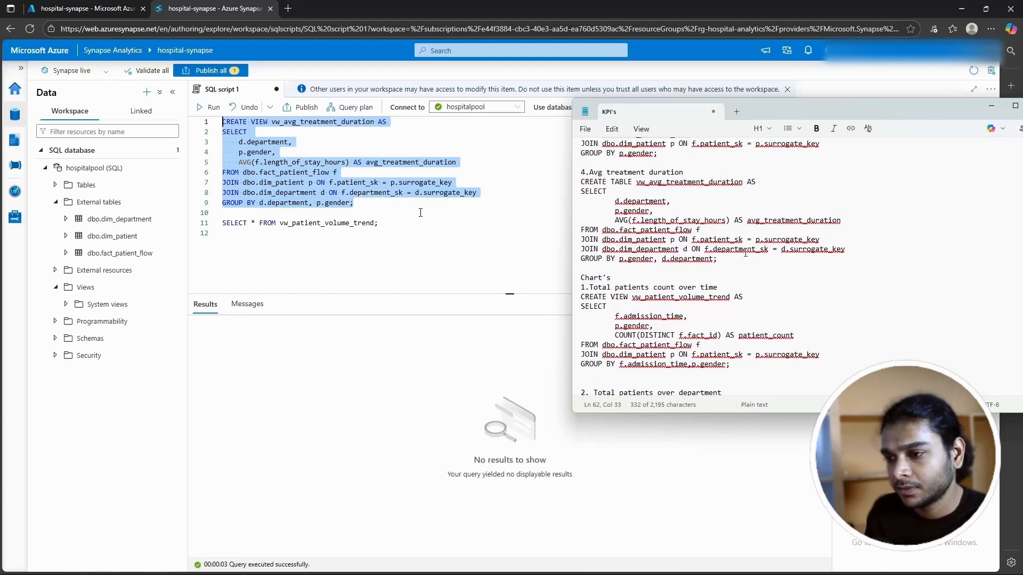
Step: Change the SELECT query to read from vw_avg_treatment_duration and run only that query
left_click(417, 210)
left_click_drag(575, 193, 569, 178)
left_click_drag(374, 123, 273, 123)
key("ctrl+c")
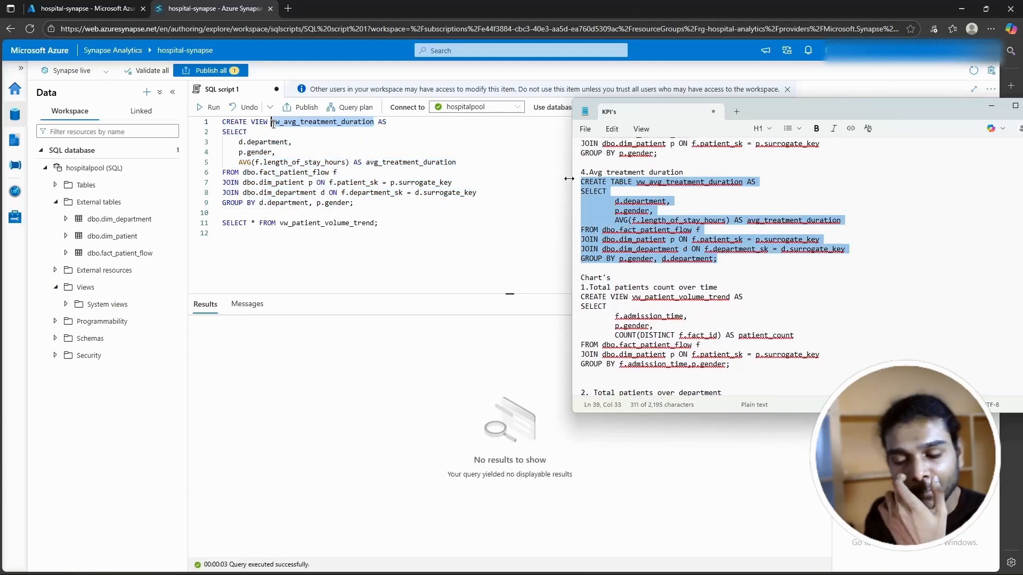
left_click_drag(280, 223, 374, 224)
key("ctrl+v")
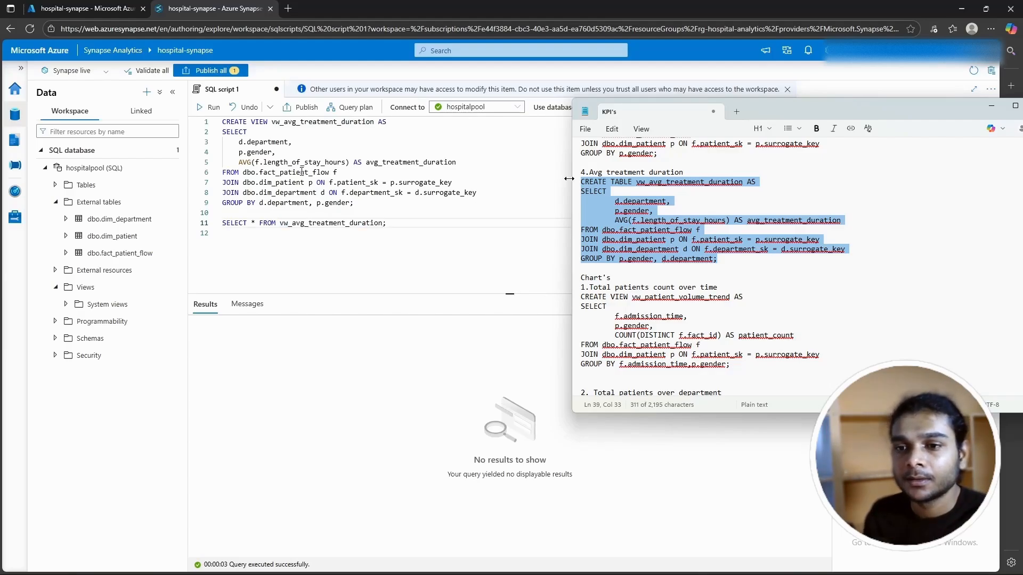
left_click_drag(386, 224, 224, 213)
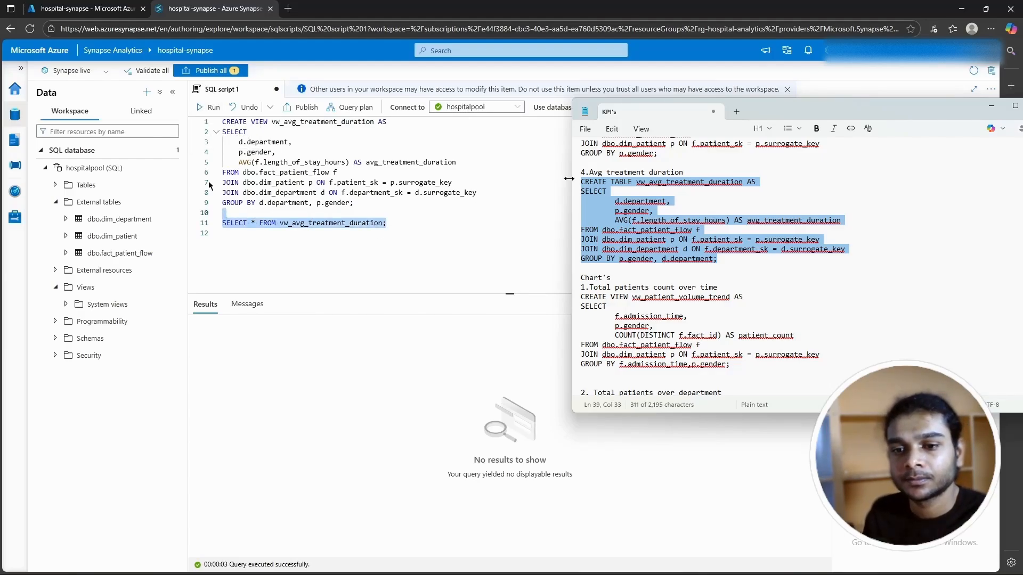
left_click(208, 107)
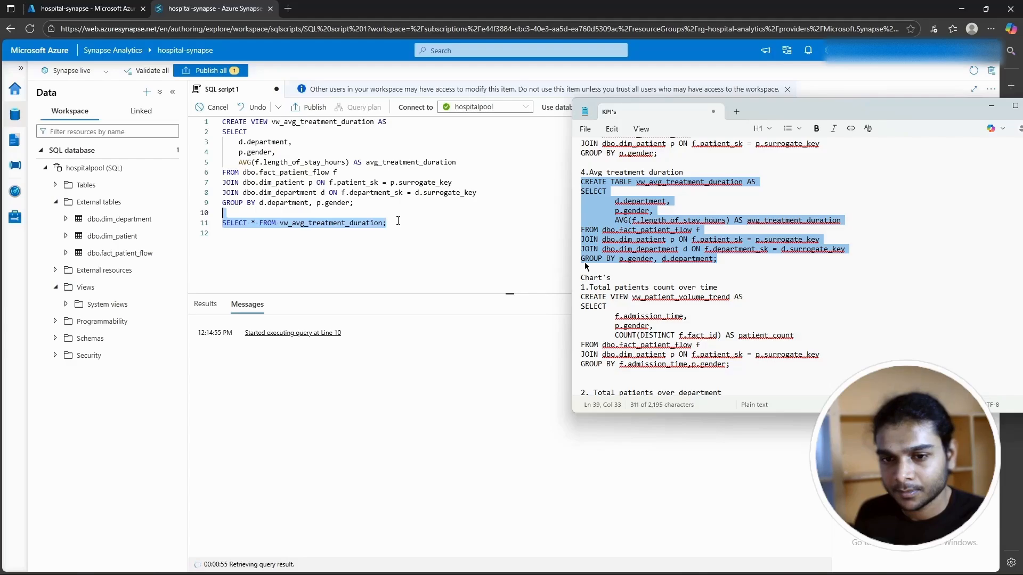
Step: Examine the average treatment duration for each department and gender in the query results
mouse_move(534, 304)
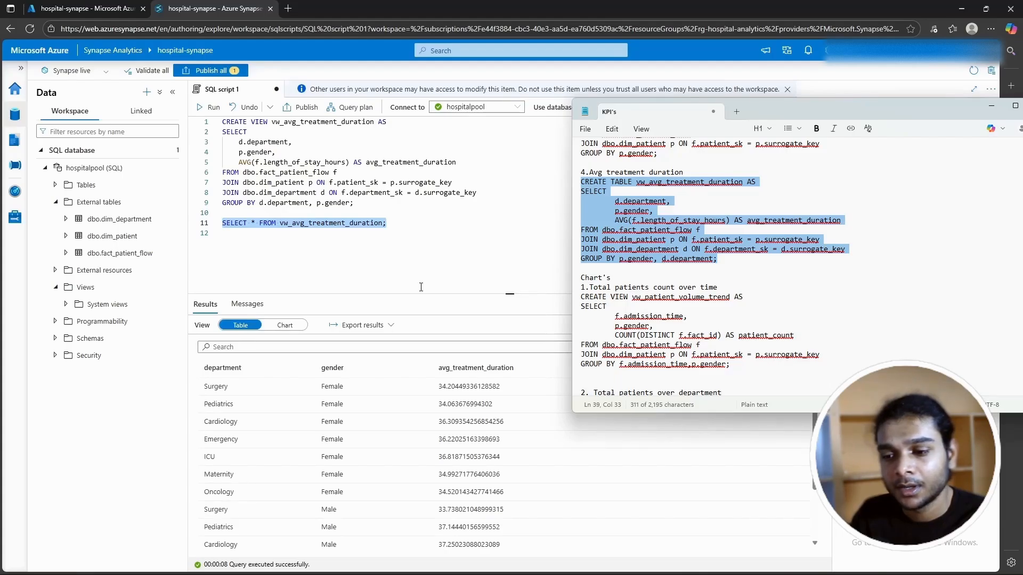
scroll(611, 430, "down", 1)
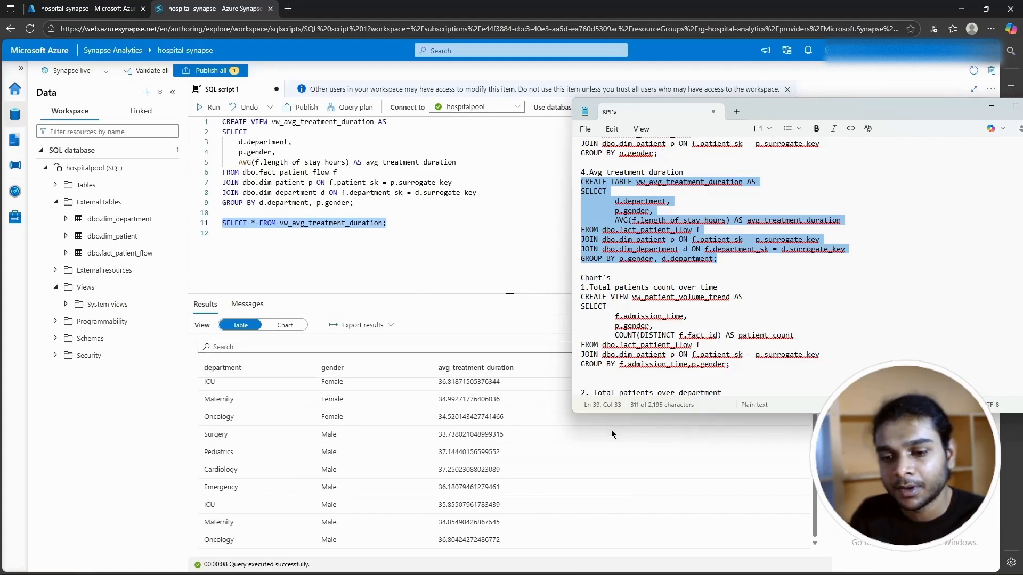
scroll(612, 430, "up", 1)
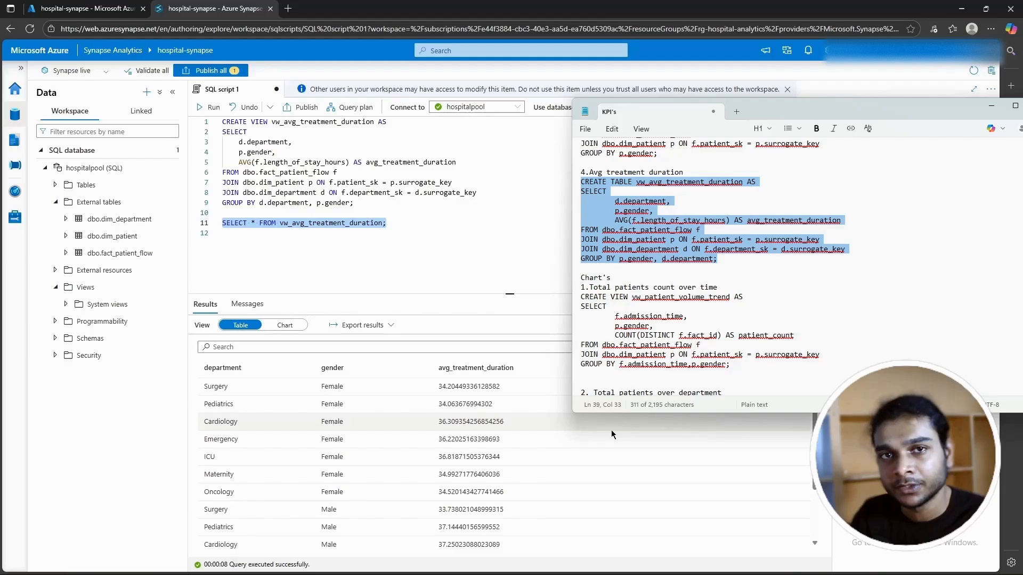
scroll(611, 430, "down", 3)
scroll(607, 424, "up", 3)
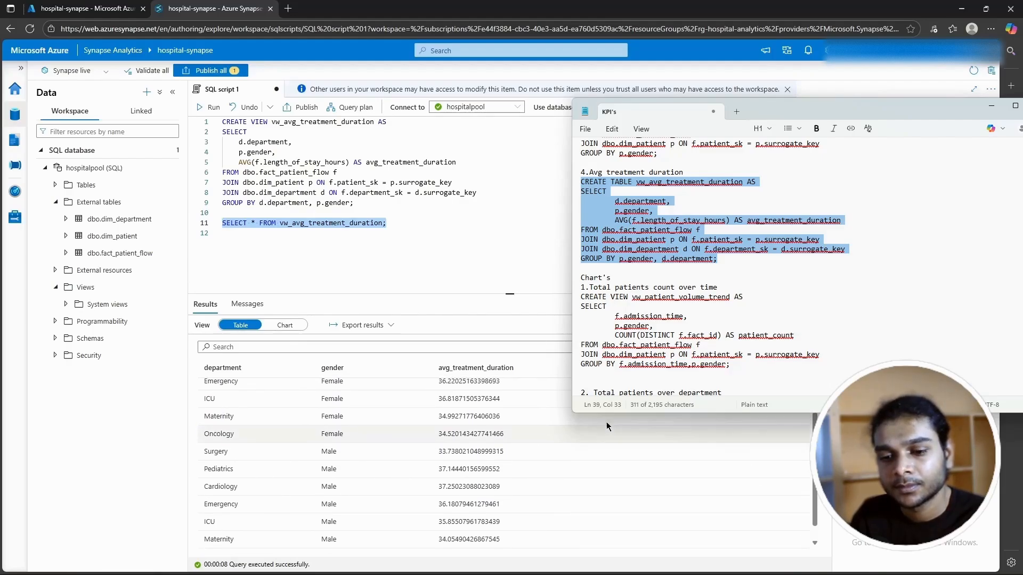
left_click(526, 257)
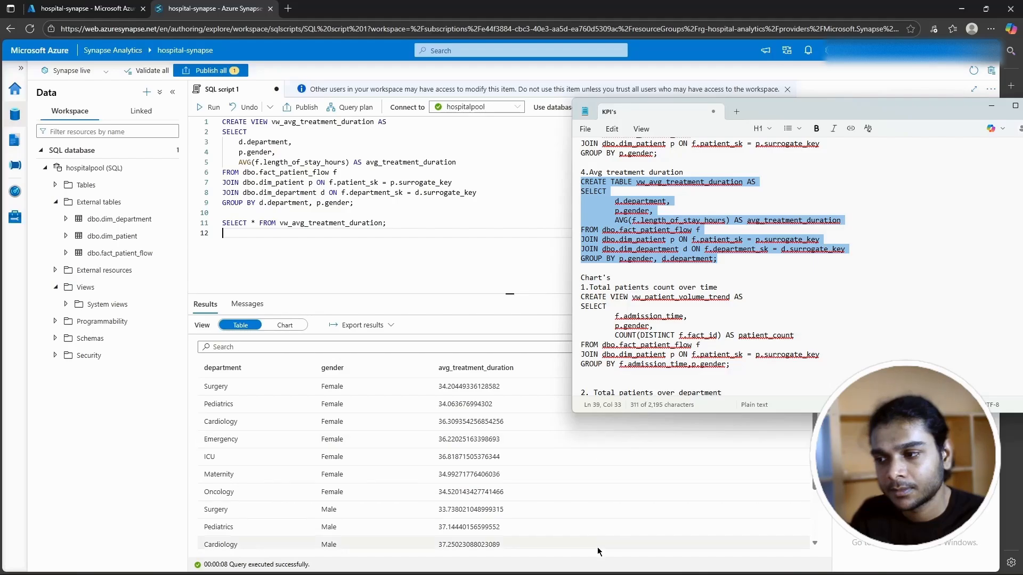
Step: Bring up the KPI's notes and locate the Total overstay patients count view definition
mouse_move(594, 564)
left_click(595, 522)
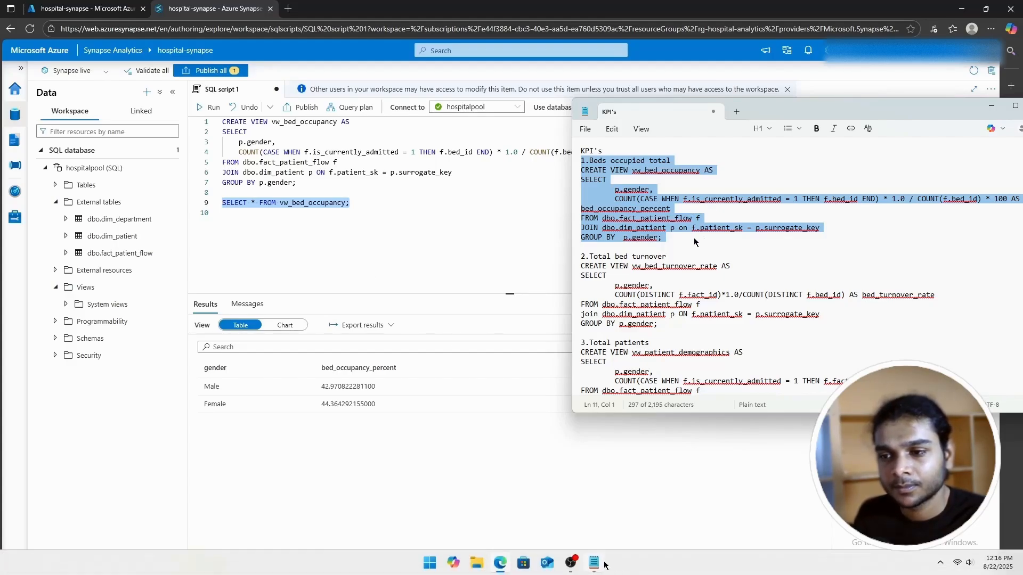
mouse_move(598, 565)
scroll(670, 242, "down", 1)
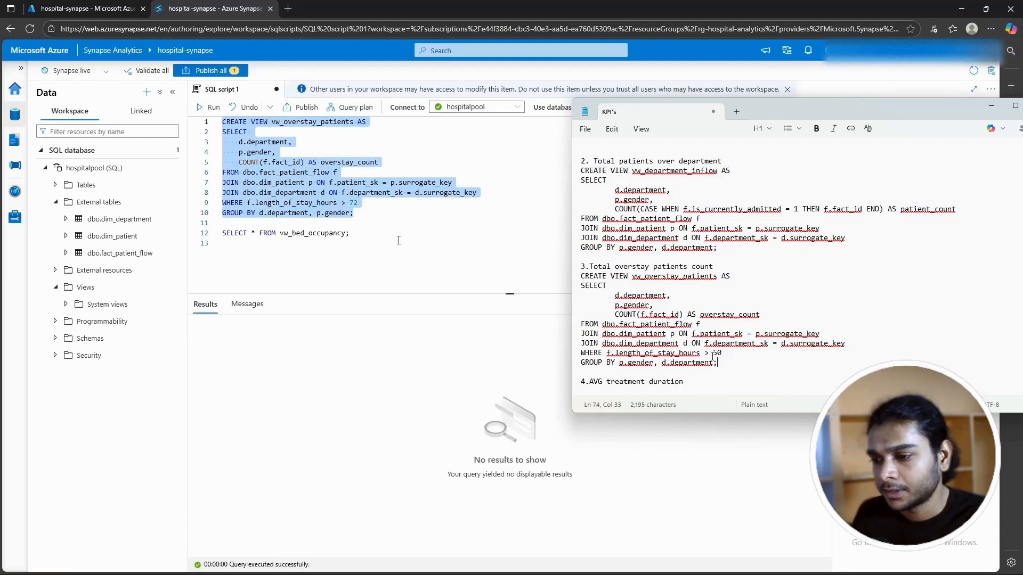
Step: Change the SELECT query to read from vw_overstay_patients and run only that query
left_click_drag(361, 240, 287, 231)
left_click(376, 236)
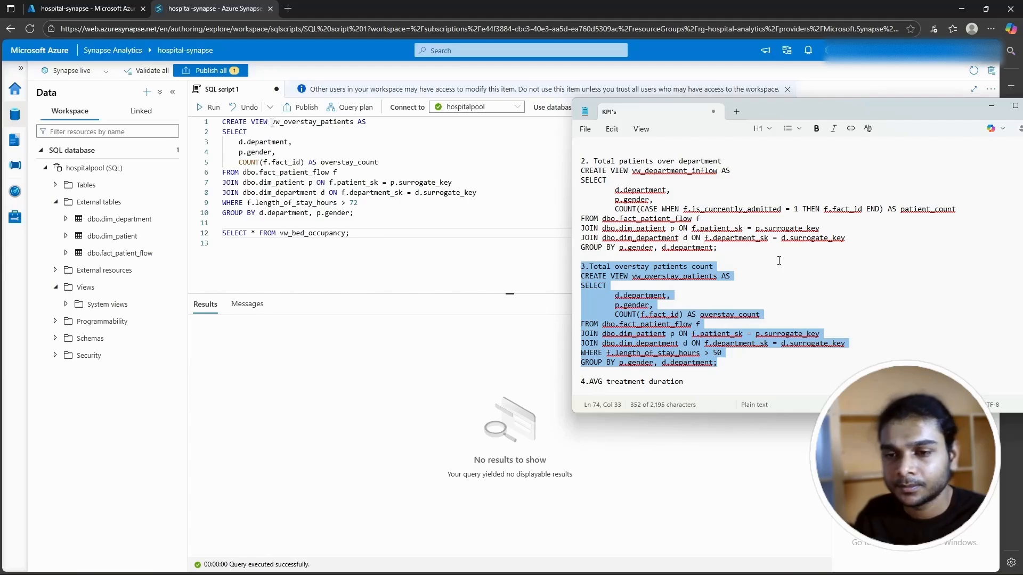
left_click_drag(272, 122, 353, 122)
key("ctrl+c")
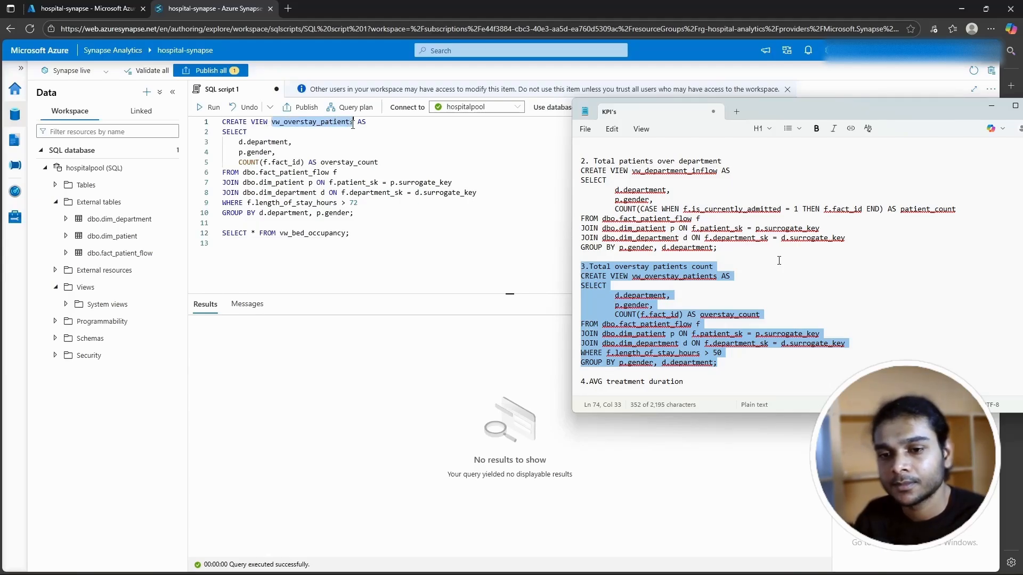
left_click_drag(280, 233, 225, 228)
key("ctrl+v")
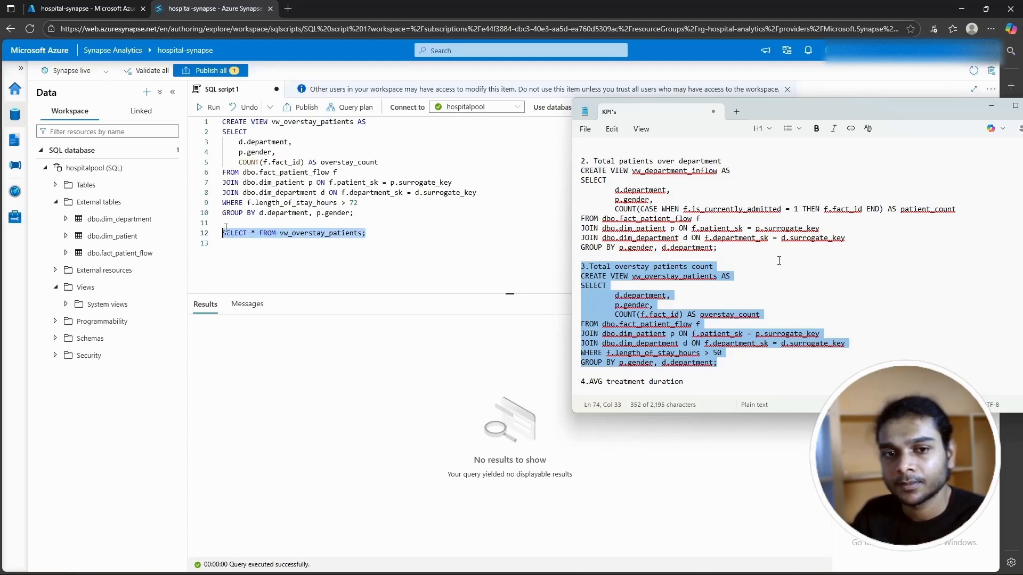
left_click(210, 107)
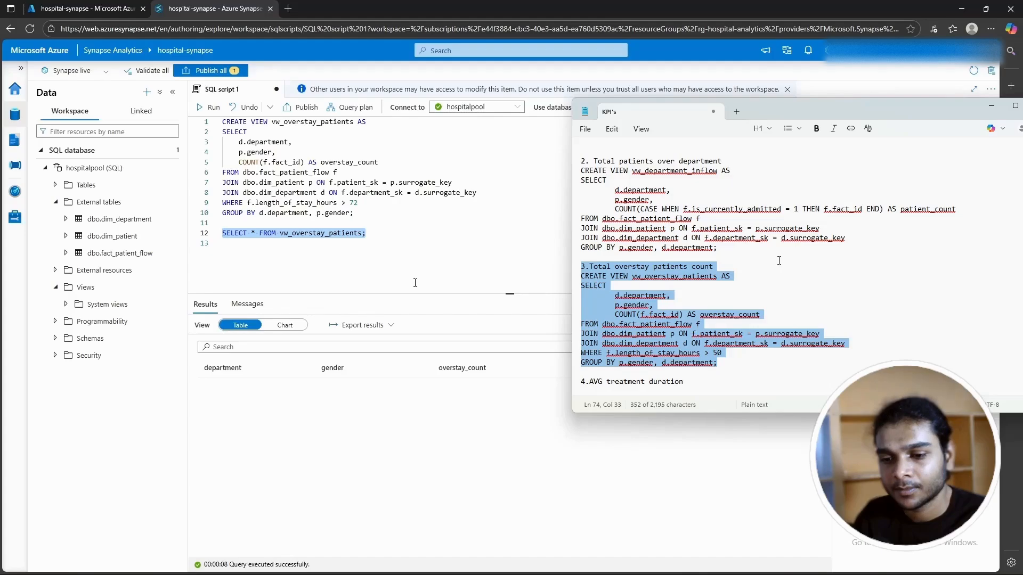
Step: Set the f.length_of_stay_hours threshold in the WHERE clause of the vw_overstay_patients definition to 50
left_click(375, 230)
left_click(360, 203)
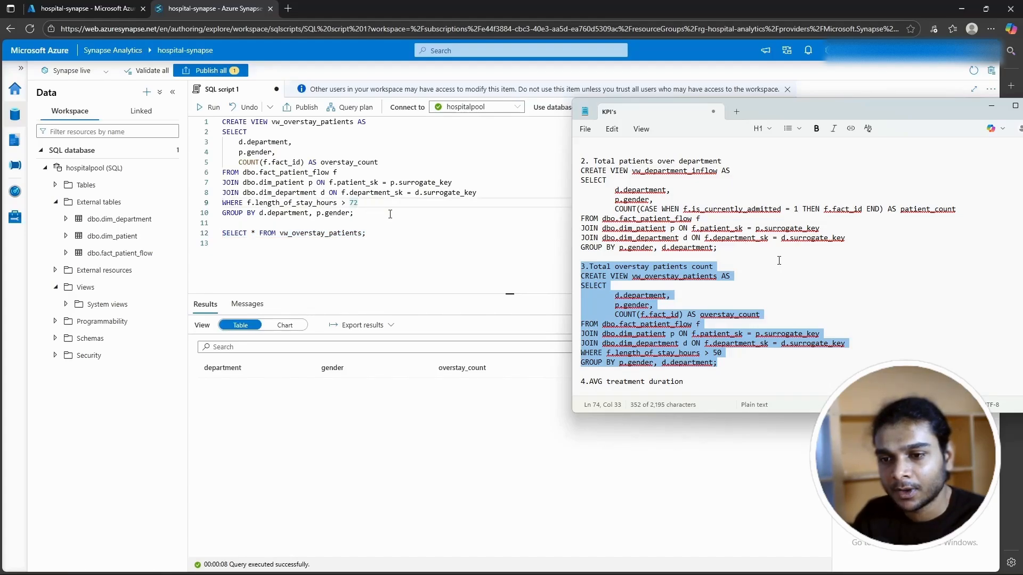
key("BackSpace")
key("BackSpace")
type("50")
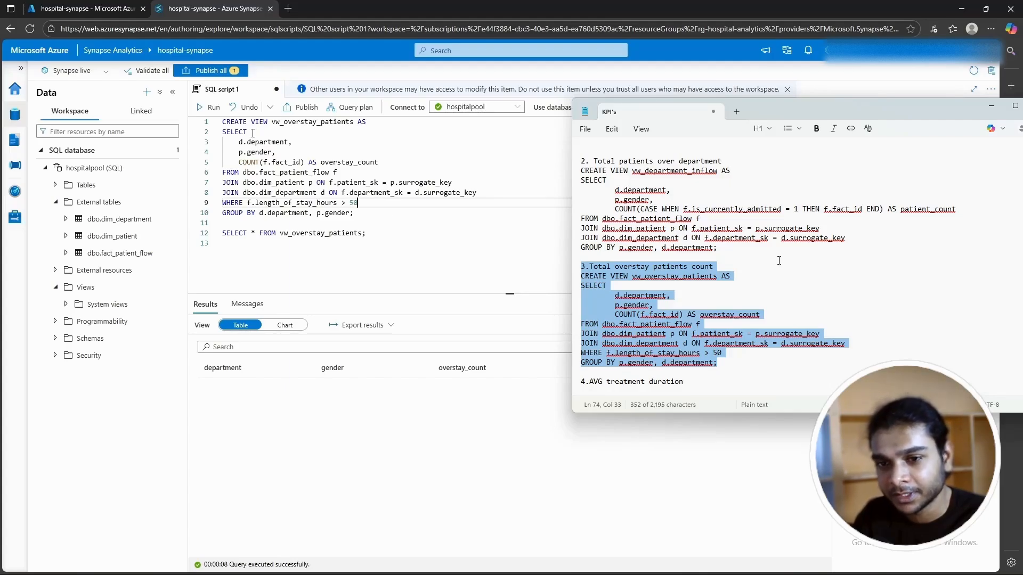
Step: Replace CREATE with DROP in the first line and run only DROP VIEW vw_overstay_patients
left_click_drag(247, 123, 211, 125)
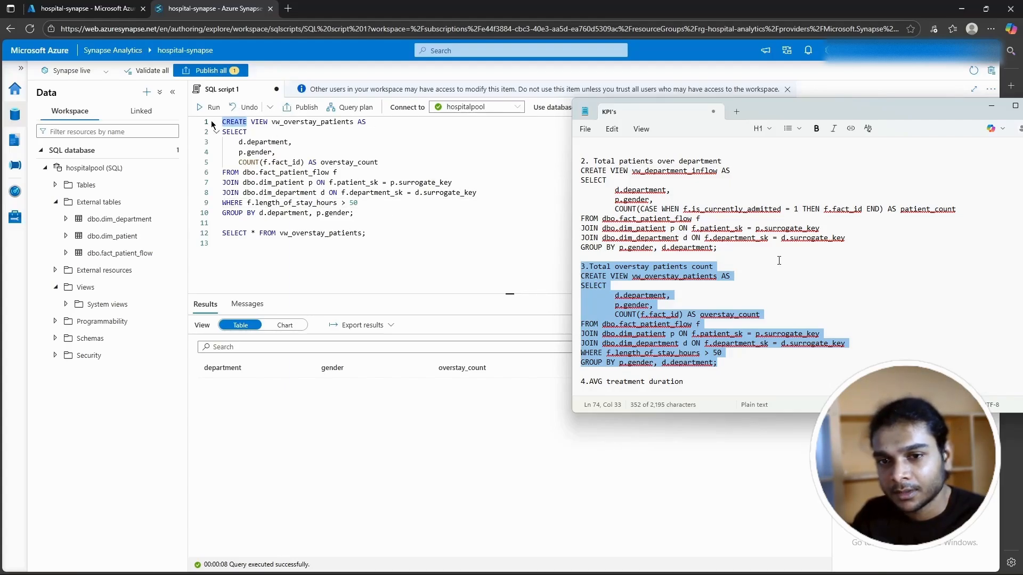
type("DROP")
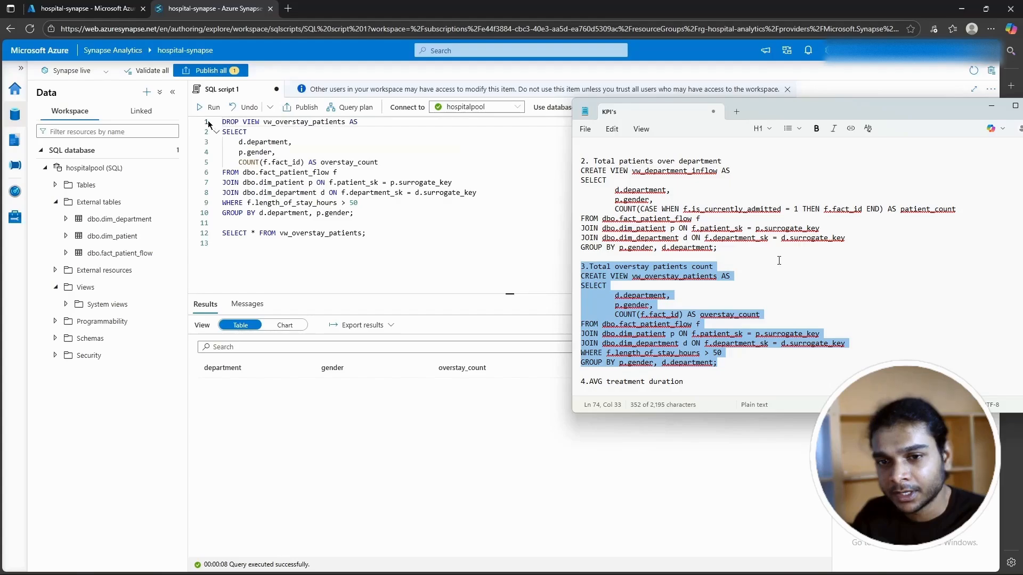
left_click_drag(345, 122, 220, 123)
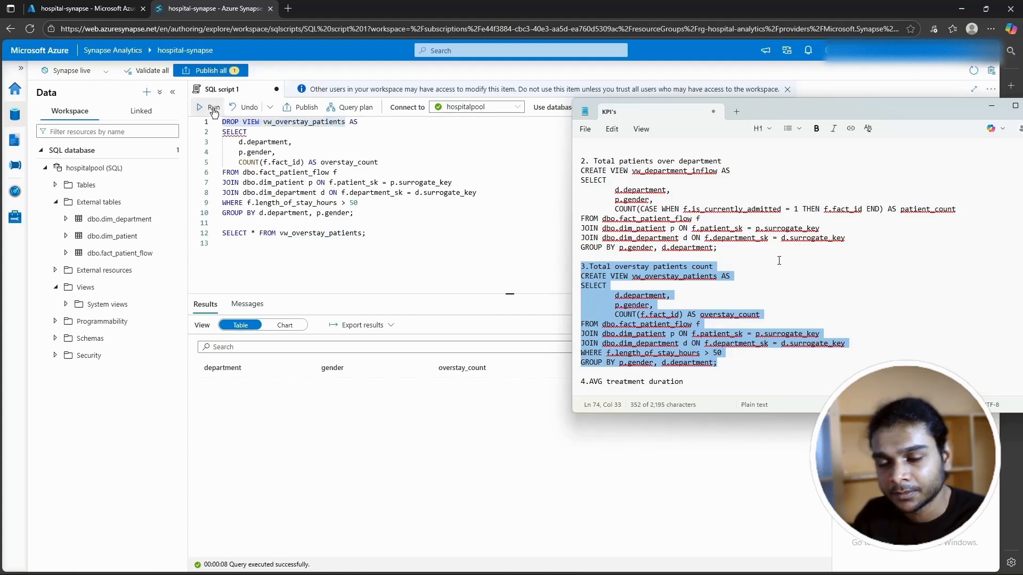
left_click(213, 108)
left_click(237, 123)
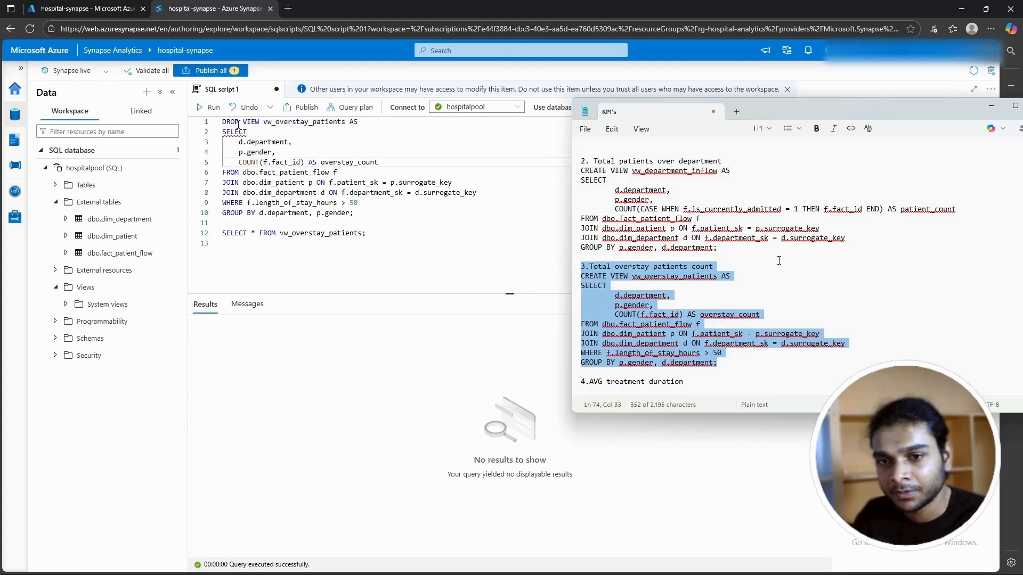
Step: Restore the CREATE keyword in the first line and run the full vw_overstay_patients view definition
left_click_drag(239, 124, 219, 128)
type("CREATE")
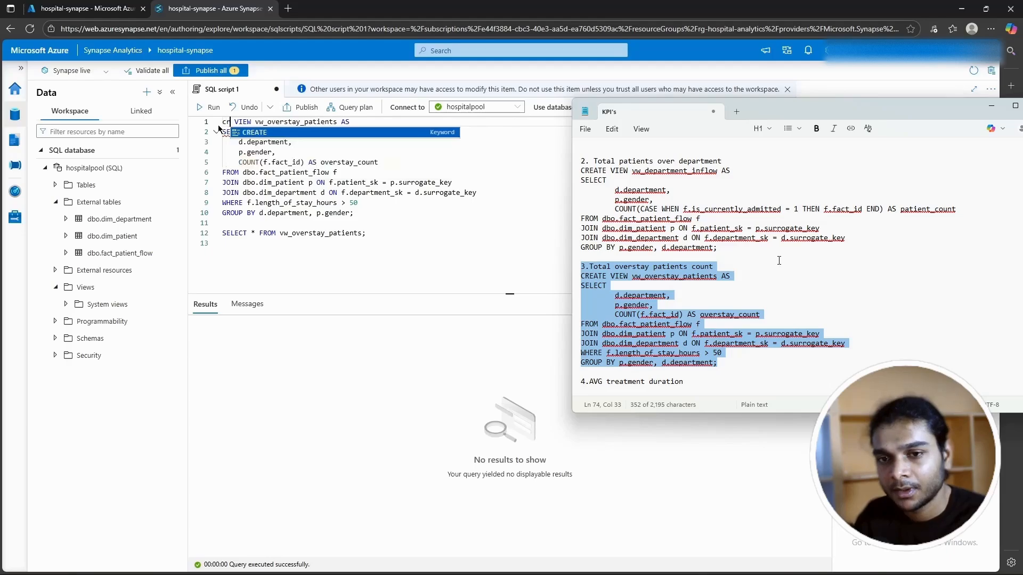
left_click_drag(354, 213, 200, 117)
left_click(207, 107)
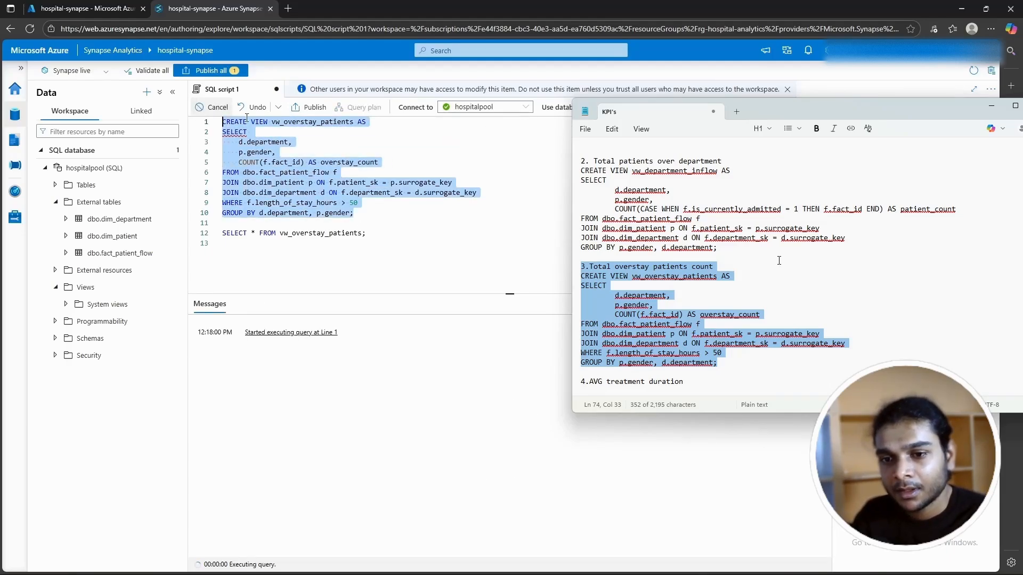
Step: Run only the SELECT query on vw_overstay_patients and review the overstay counts by department and gender
left_click(383, 235)
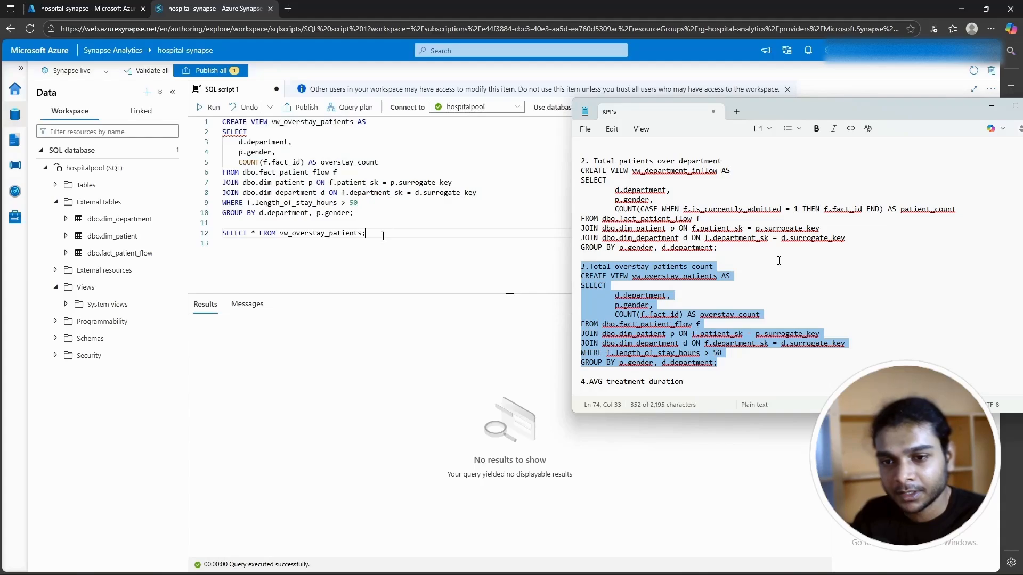
left_click_drag(373, 235, 222, 234)
left_click(209, 107)
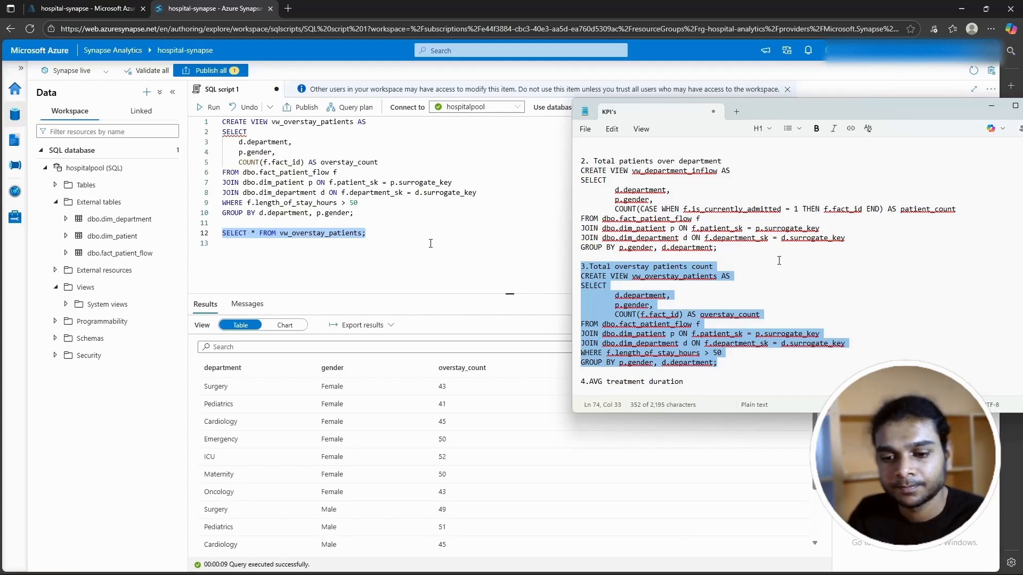
scroll(502, 418, "down", 2)
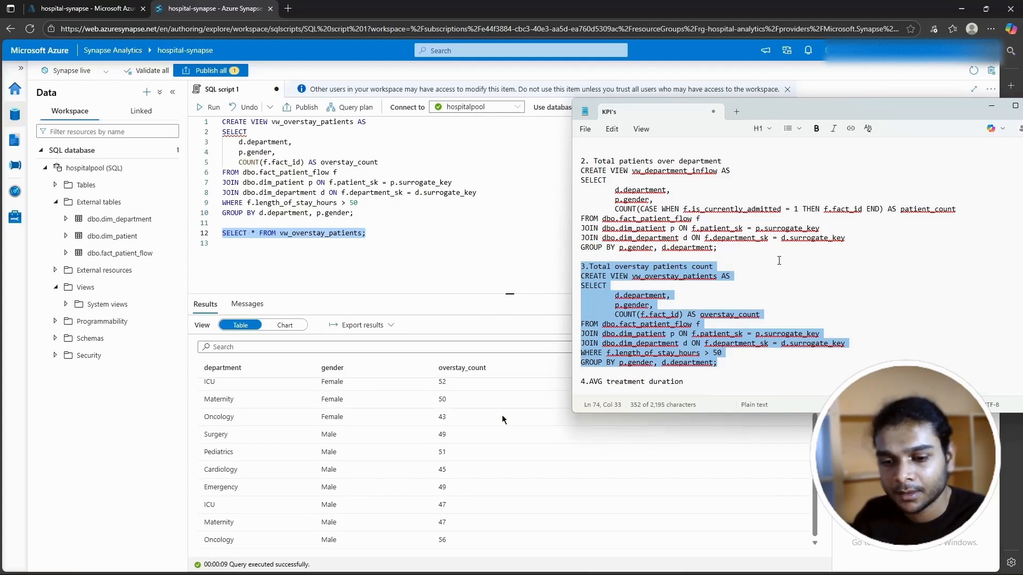
scroll(503, 417, "up", 2)
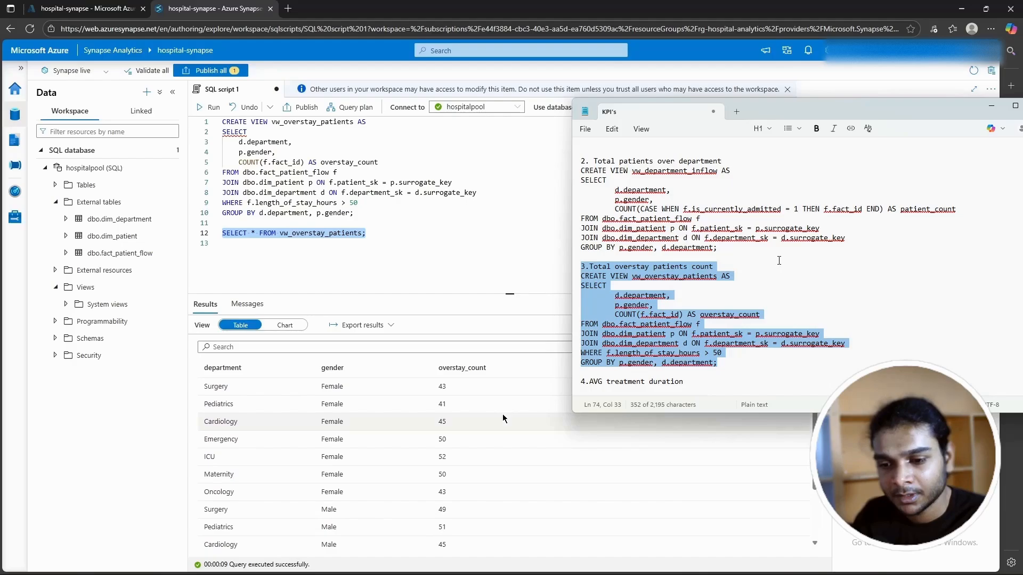
Step: Replace the view definition in SQL script 1 with the vw_bed_turnover_rate definition from SQL_views.sql and run only that definition
key("alt+Tab")
scroll(507, 257, "down", 6)
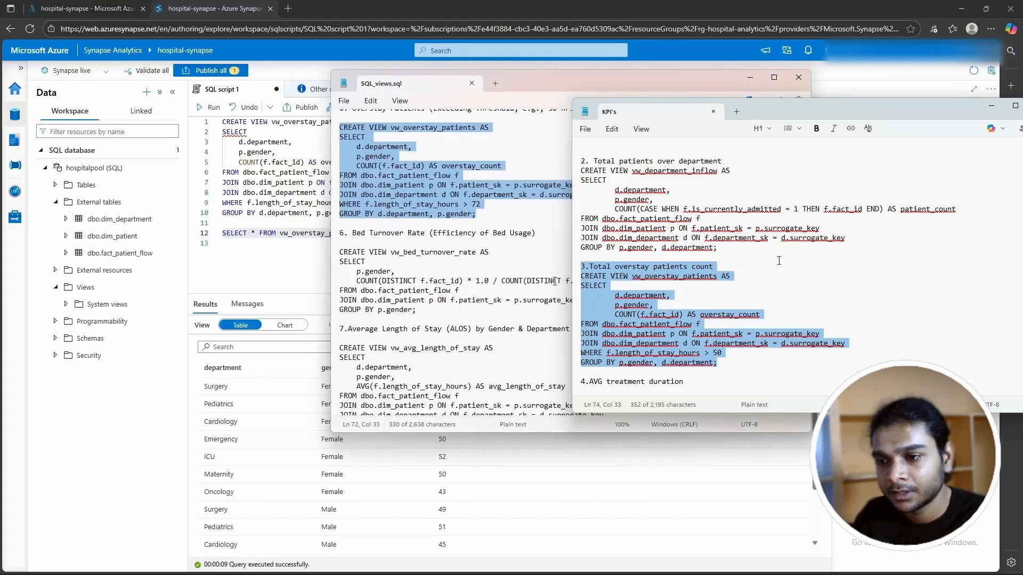
left_click_drag(417, 249, 202, 121)
left_click(306, 254)
type("CREATE VIEW vw_bed_turnover_rate AS SELECT     p.gender,     COUNT(DISTINCT f.fact_id) * 1.0 / COUNT(DISTINCT f.bed_id) AS bed_turnover_rate FROM dbo.fact_patient_flow f JOIN dbo.dim_patient p ON f.patient_sk = p.surrogate_key GROUP BY p.gender;")
left_click_drag(297, 182, 222, 132)
left_click_drag(318, 181, 206, 121)
left_click(207, 112)
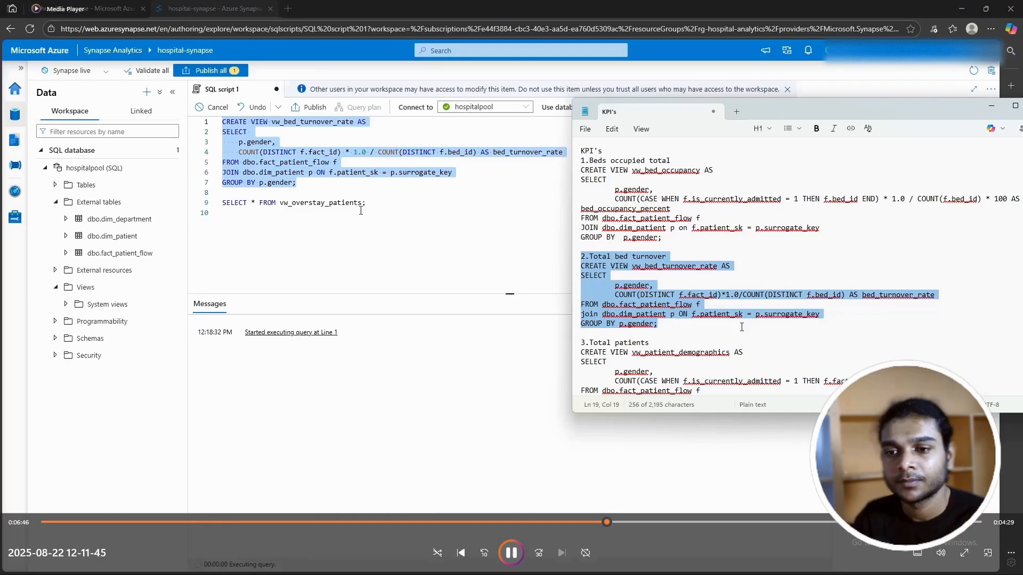
Step: Change the SELECT query to read from vw_bed_turnover_rate and run only that query
left_click_drag(272, 122, 352, 122)
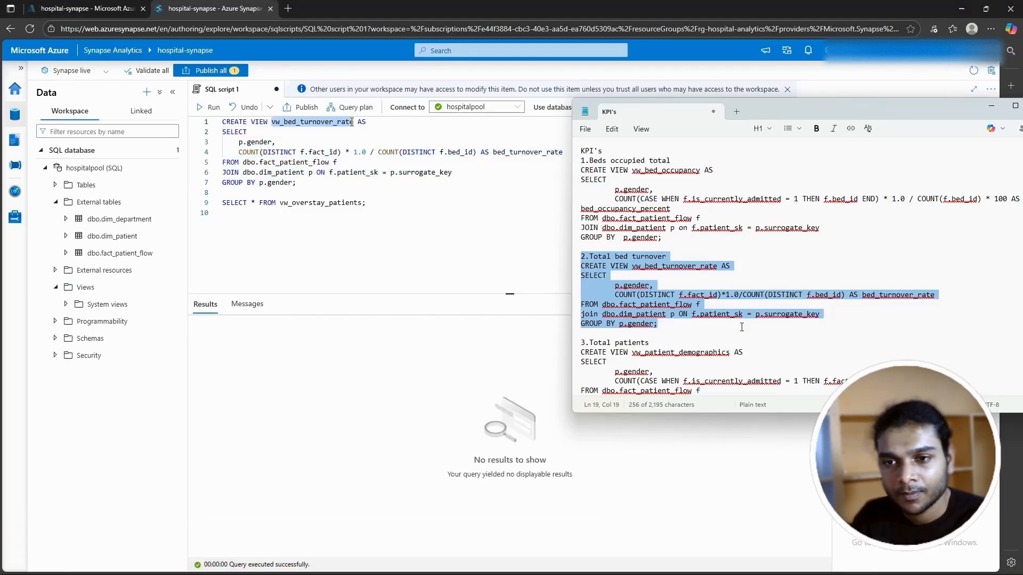
key("Escape")
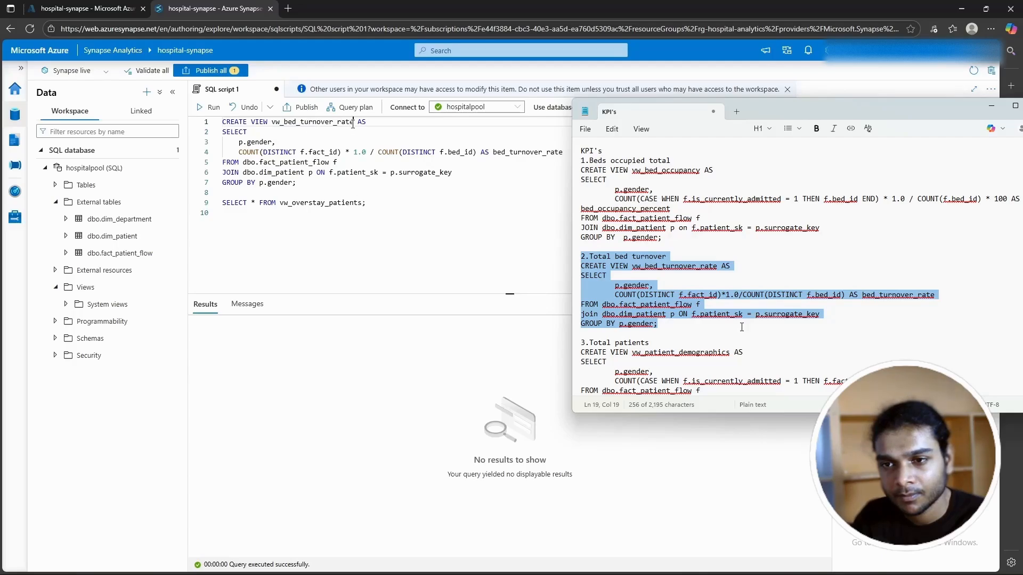
left_click_drag(354, 122, 271, 122)
key("ctrl+c")
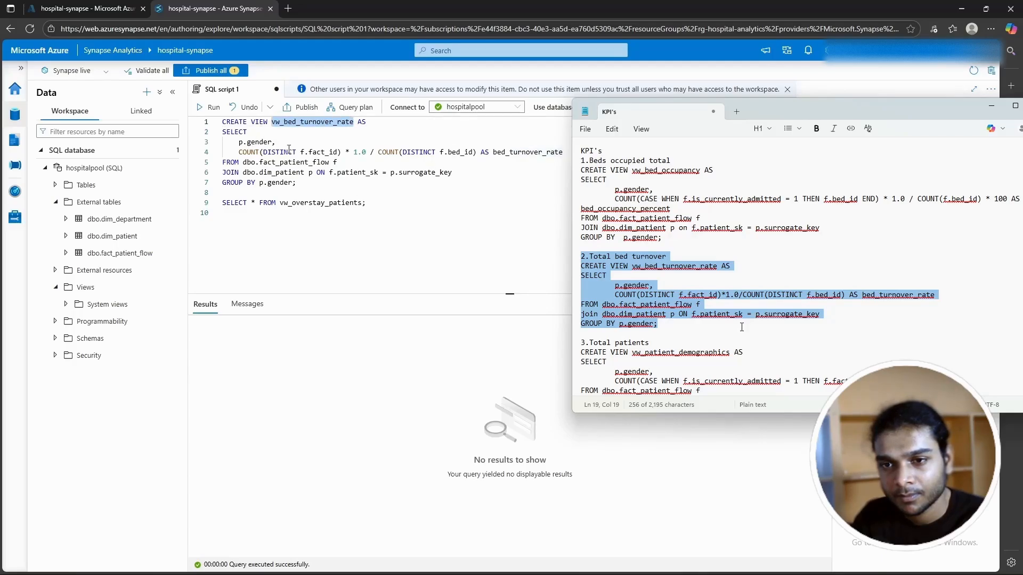
left_click_drag(361, 203, 222, 203)
key("ctrl+v")
left_click(209, 107)
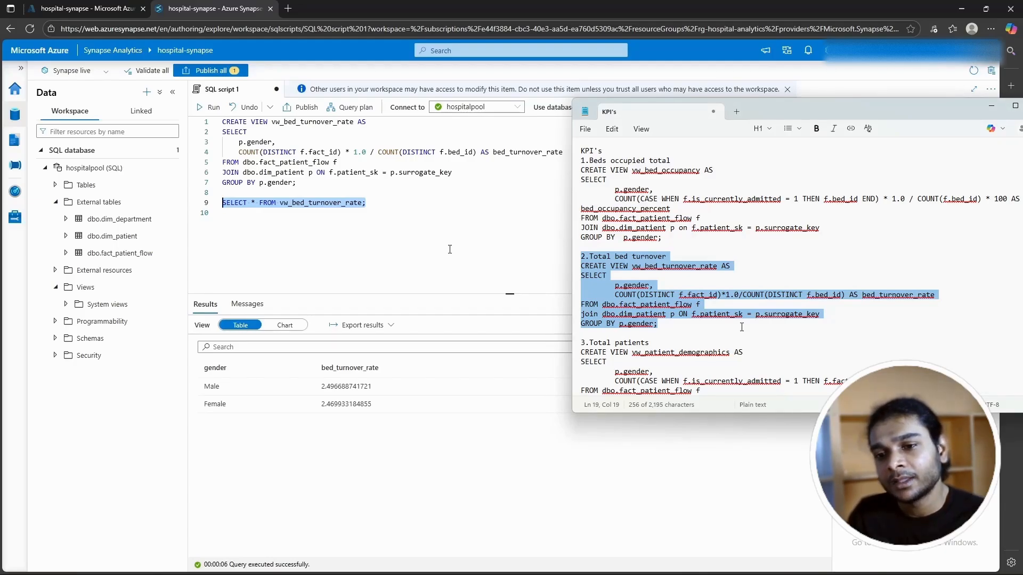
Step: Replace the bed turnover definition with the vw_avg_length_of_stay definition from SQL_views.sql and run only that definition
mouse_move(594, 567)
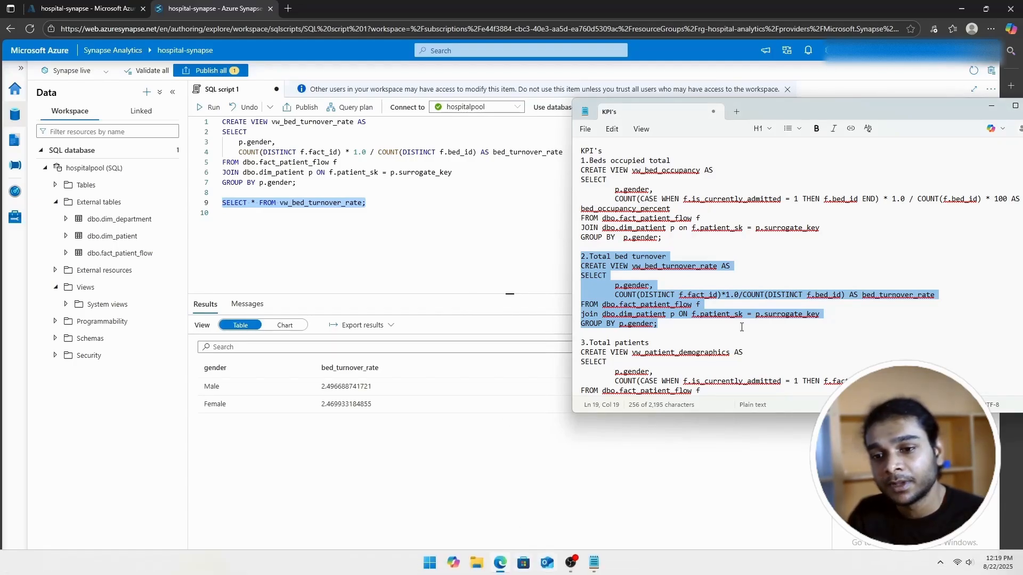
left_click(597, 568)
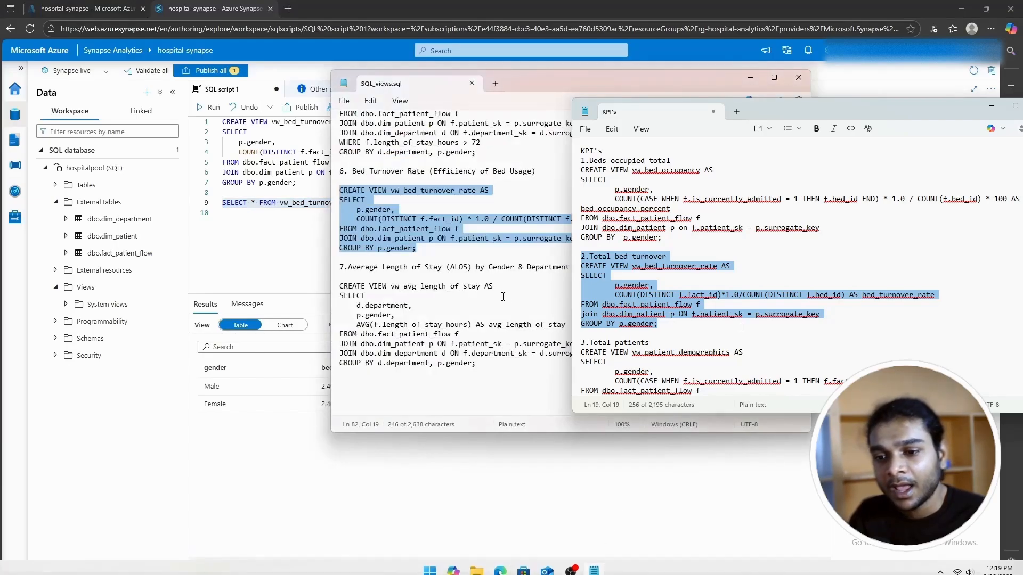
left_click_drag(485, 369, 327, 282)
key("ctrl+c")
left_click(240, 259)
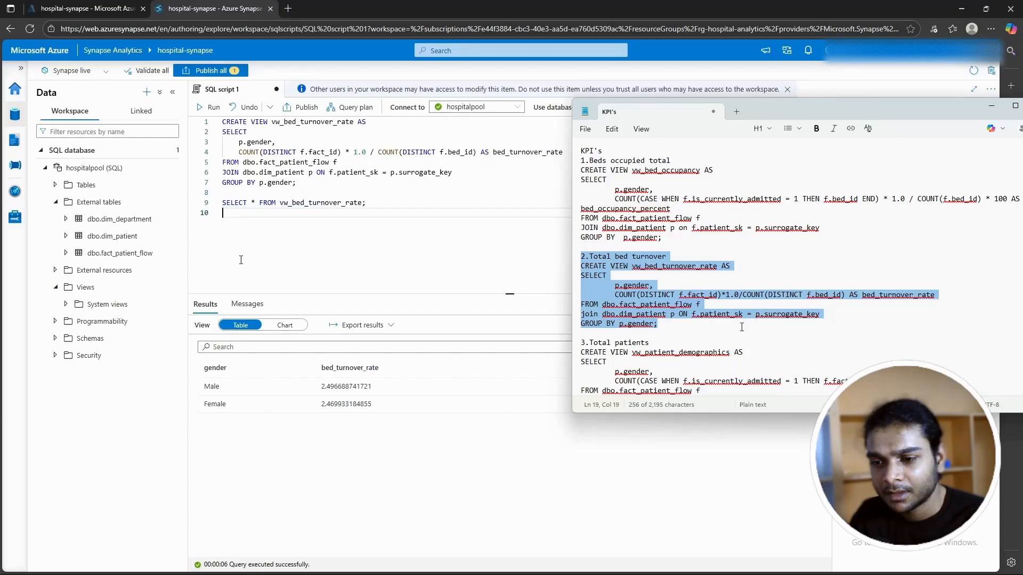
left_click_drag(305, 191, 199, 121)
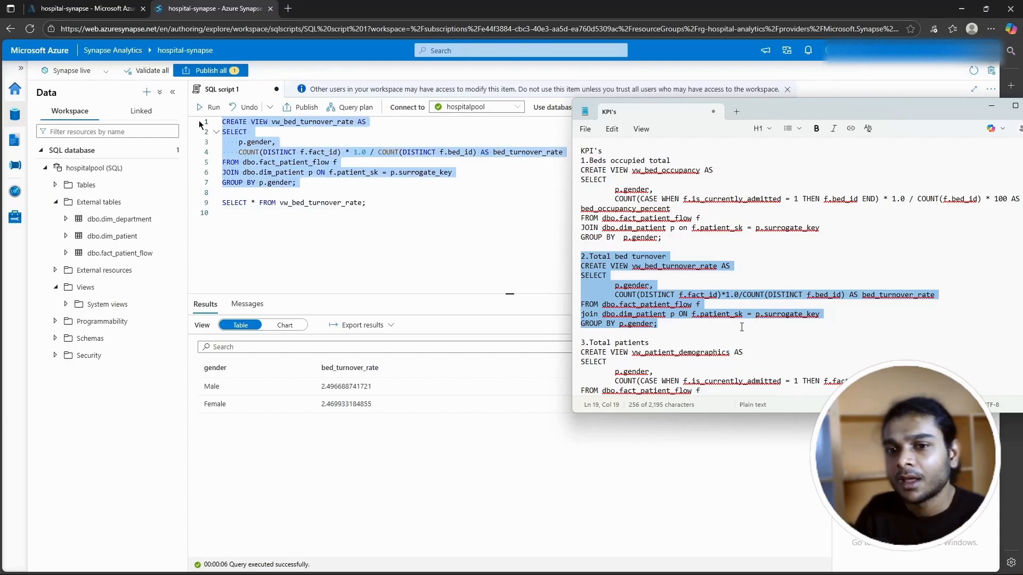
key("ctrl+v")
left_click_drag(350, 202, 222, 122)
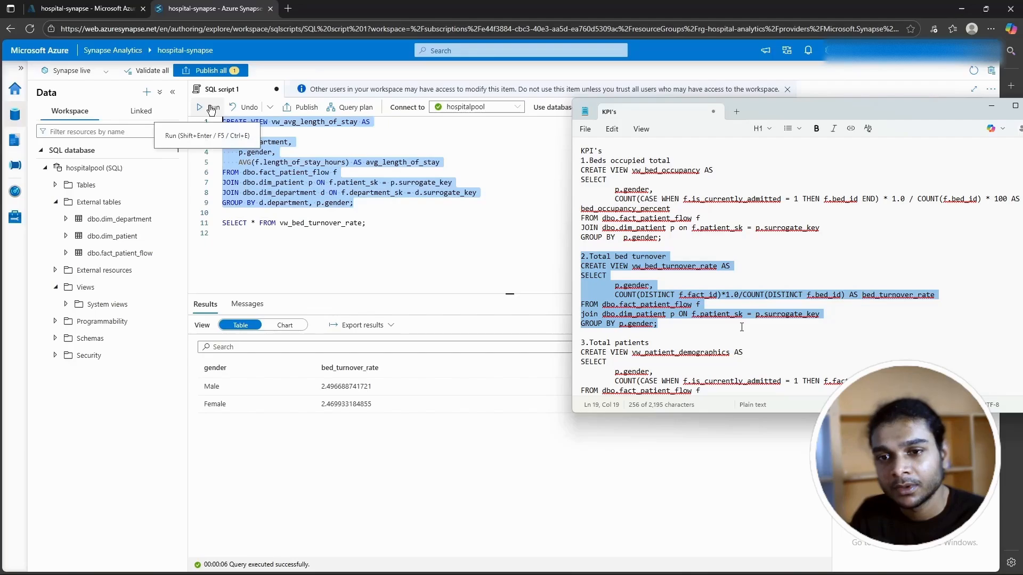
left_click(212, 109)
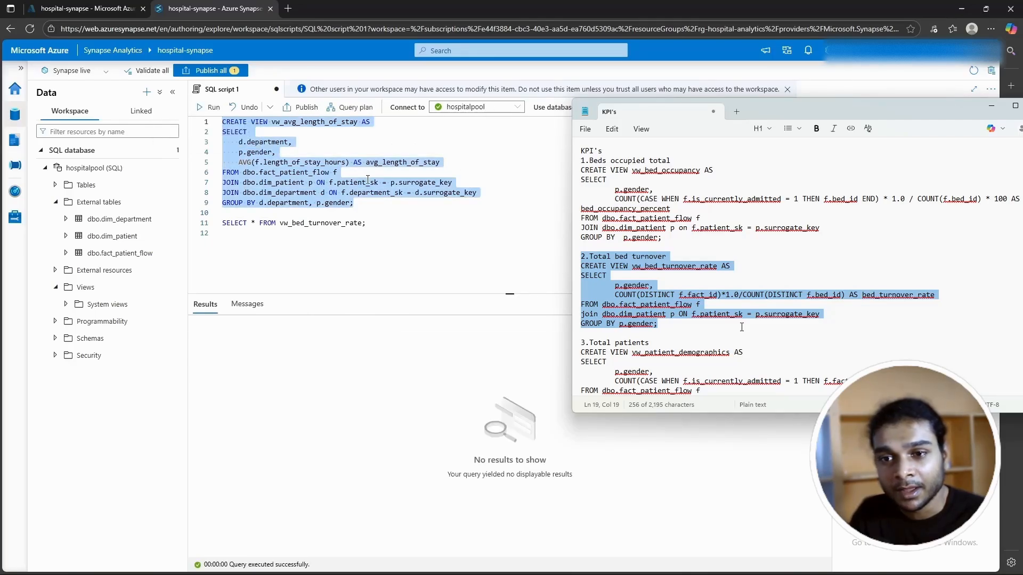
Step: Change the SELECT query to read from vw_avg_length_of_stay and run only that query
left_click(376, 205)
left_click_drag(273, 123, 353, 122)
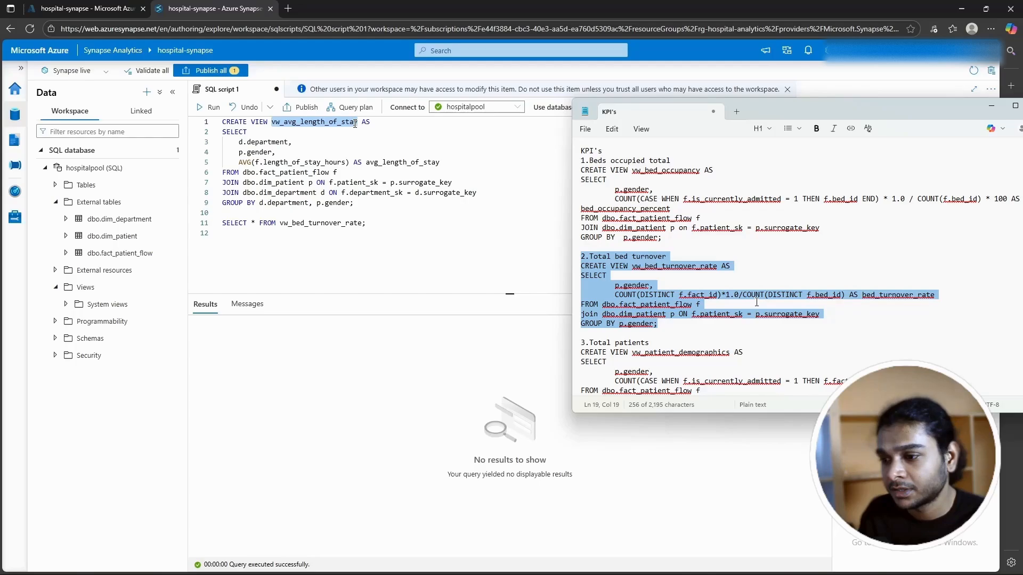
left_click_drag(279, 224, 224, 224)
type("vw_avg_length_of_stay")
left_click(207, 107)
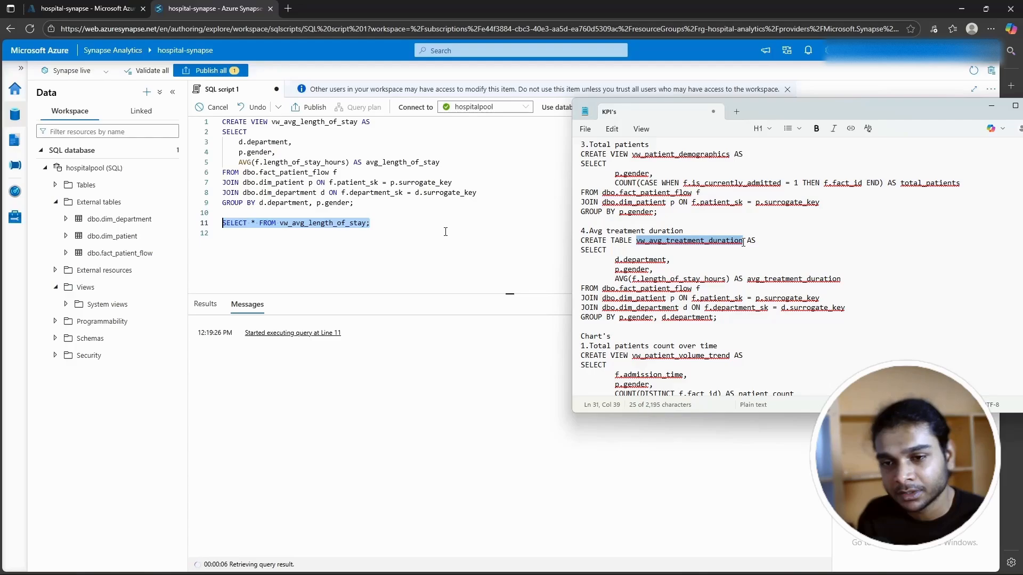
Step: Examine the columns of the external tables dim_department, dim_patient and fact_patient_flow, and collapse the tables again
mouse_move(291, 141)
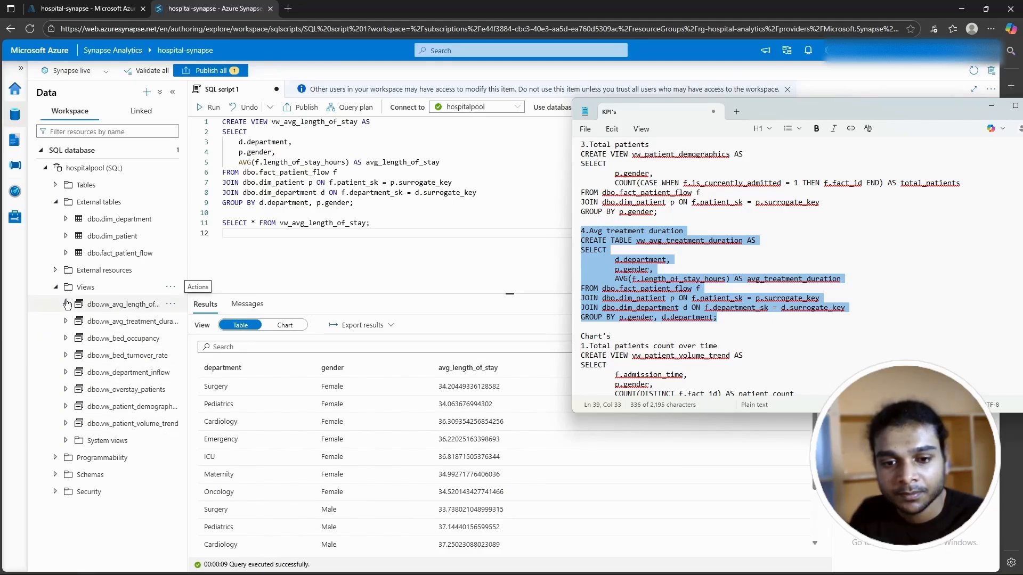
left_click(65, 219)
left_click(76, 236)
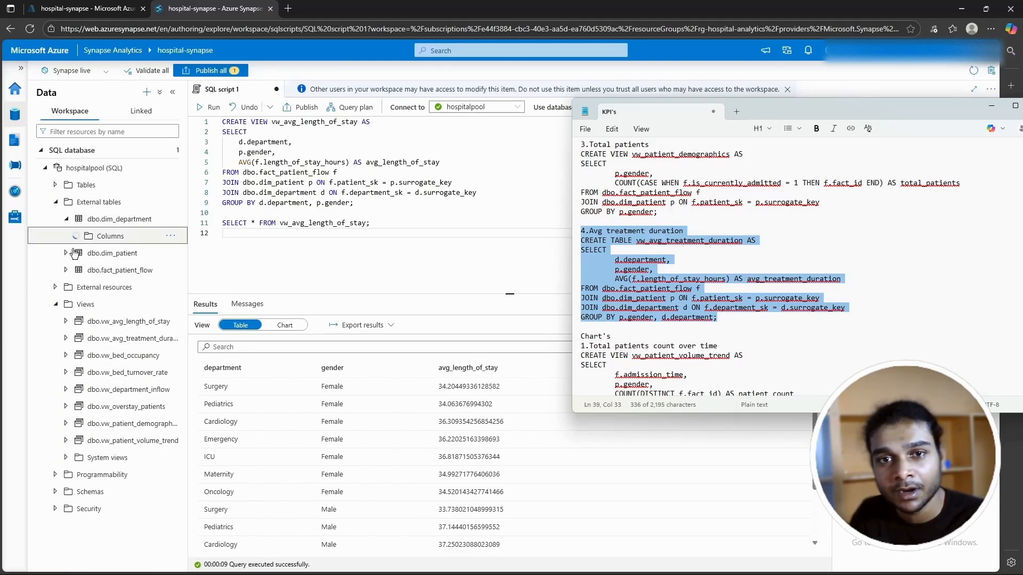
left_click(65, 304)
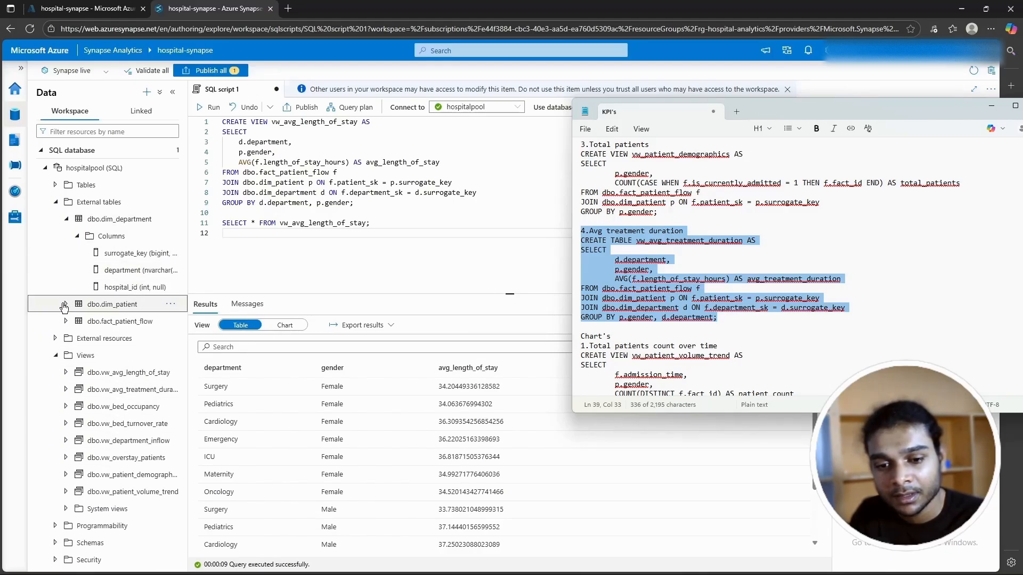
left_click(75, 307)
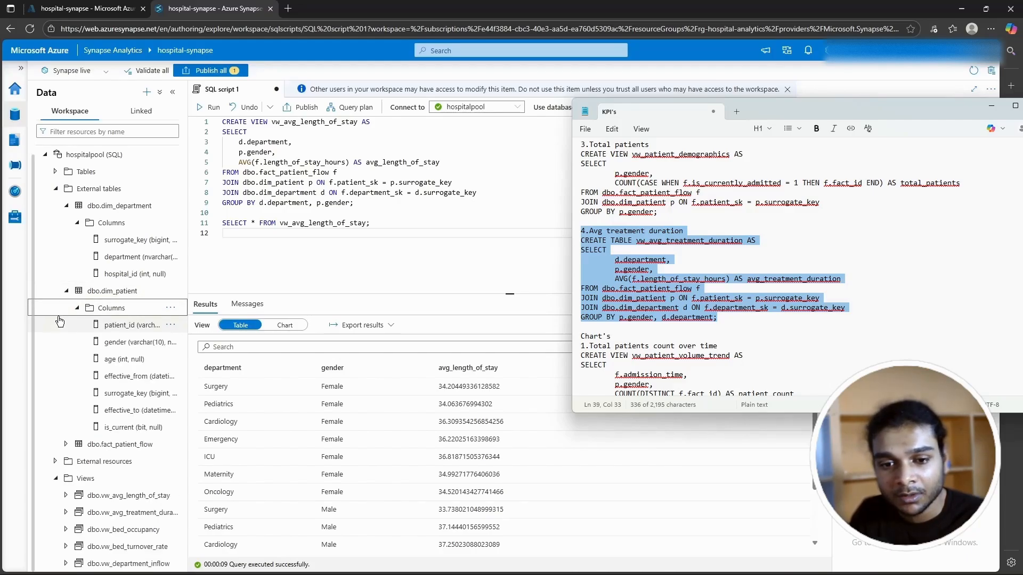
left_click(62, 324)
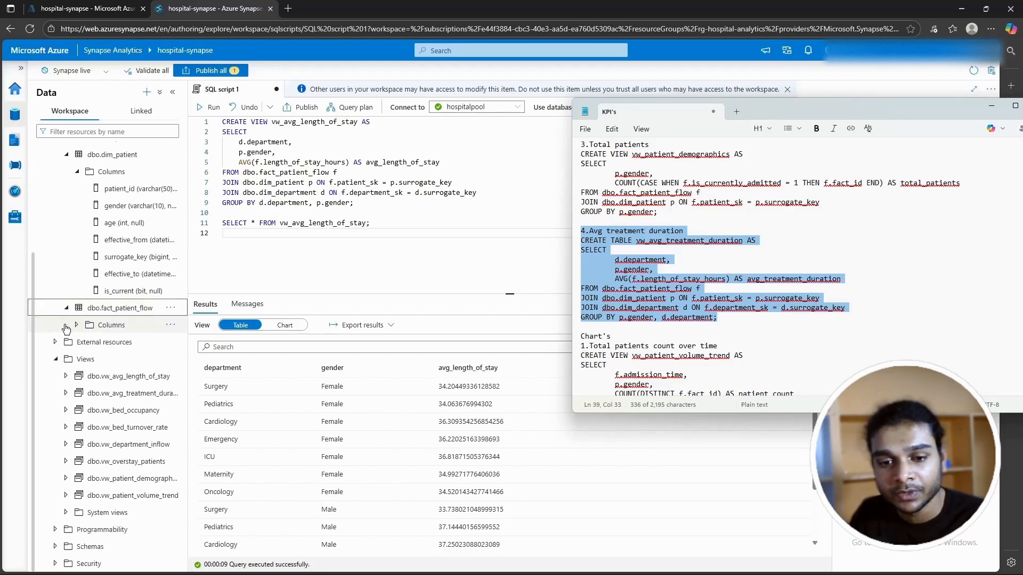
left_click(63, 325)
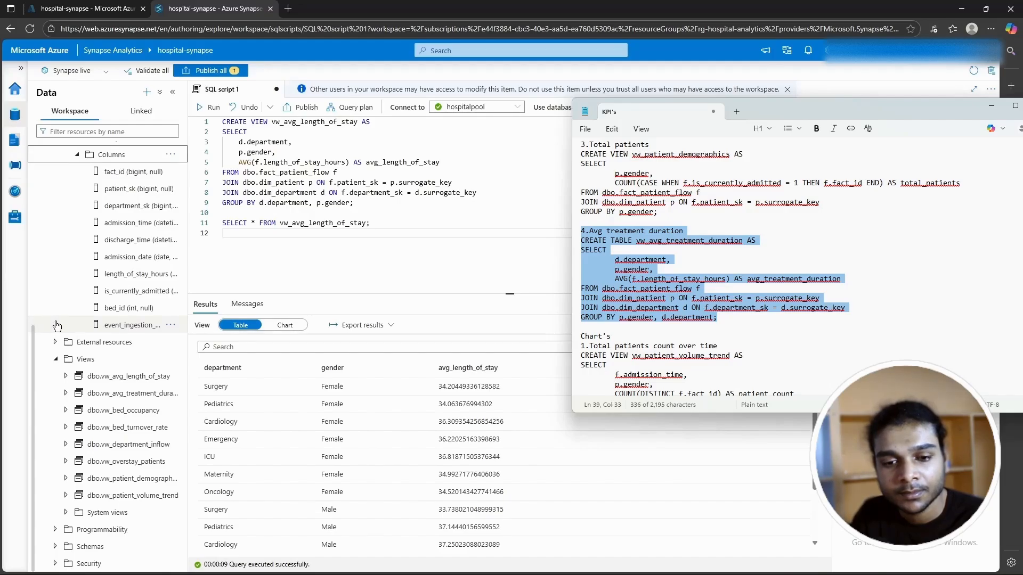
scroll(85, 327, "up", 3)
scroll(85, 330, "up", 3)
left_click(68, 221)
left_click(67, 239)
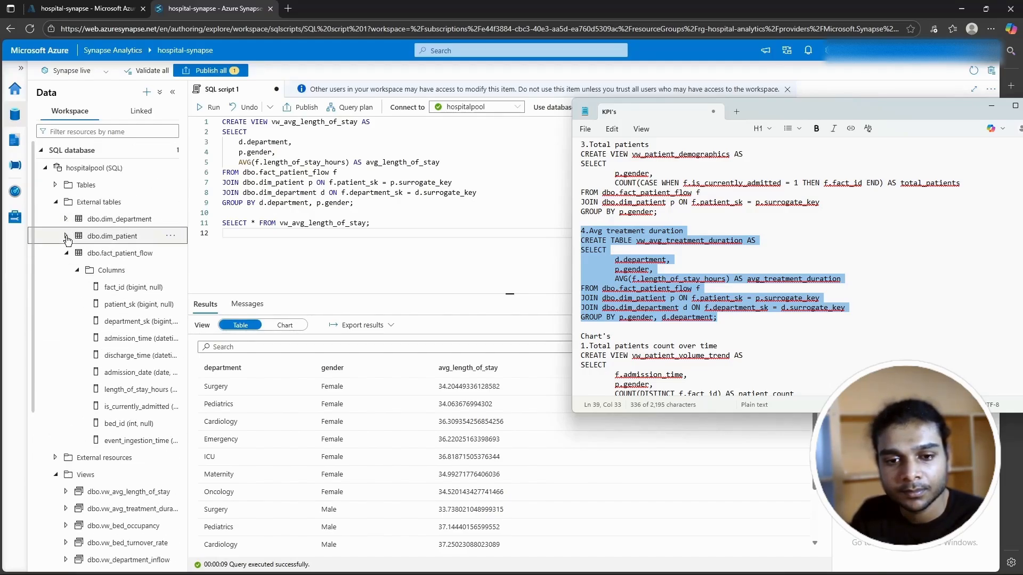
left_click(66, 253)
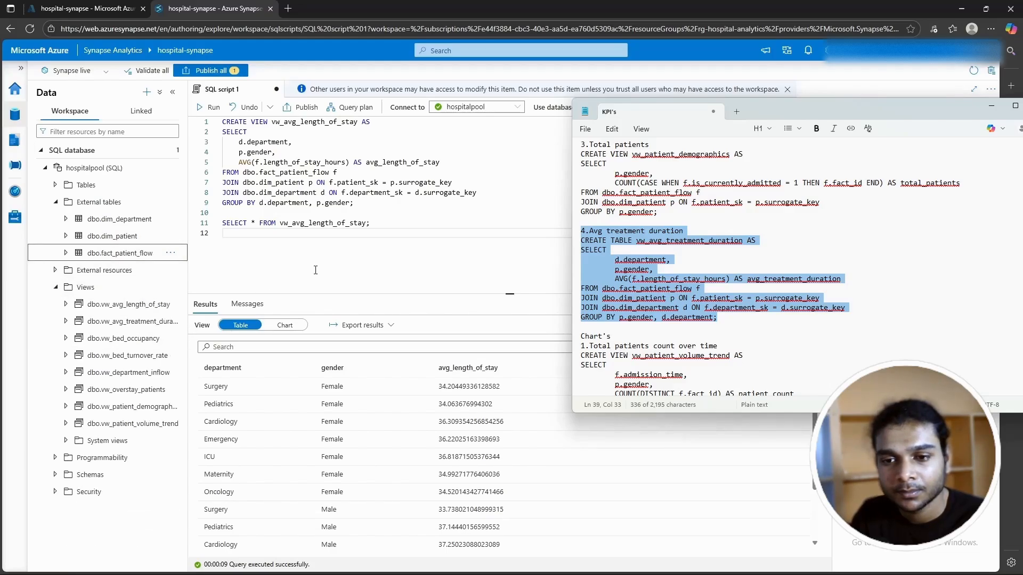
Step: Open Power BI Desktop, start getting data from another source, and minimize the KPI's notes window
key("super")
type("po")
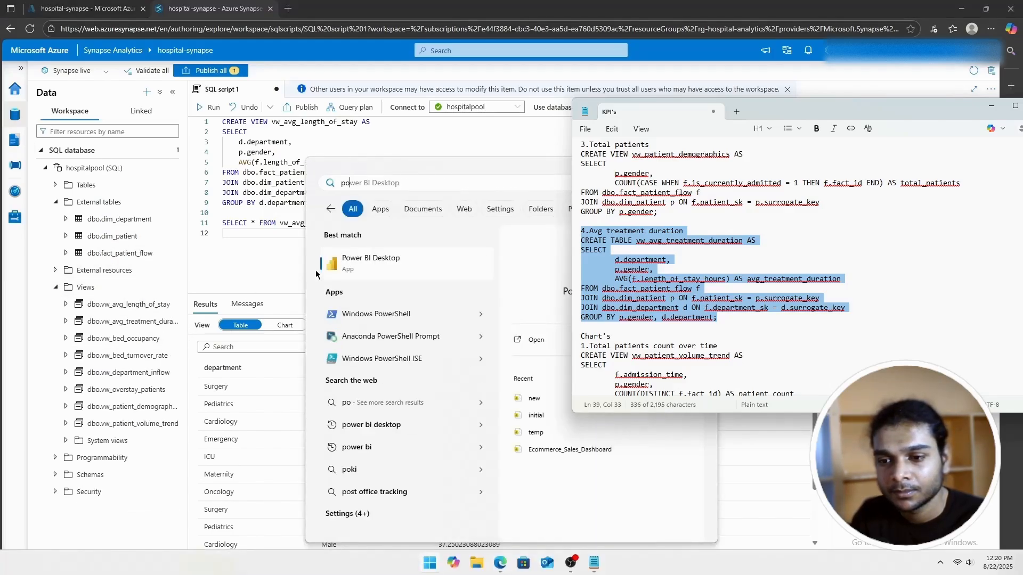
left_click(345, 274)
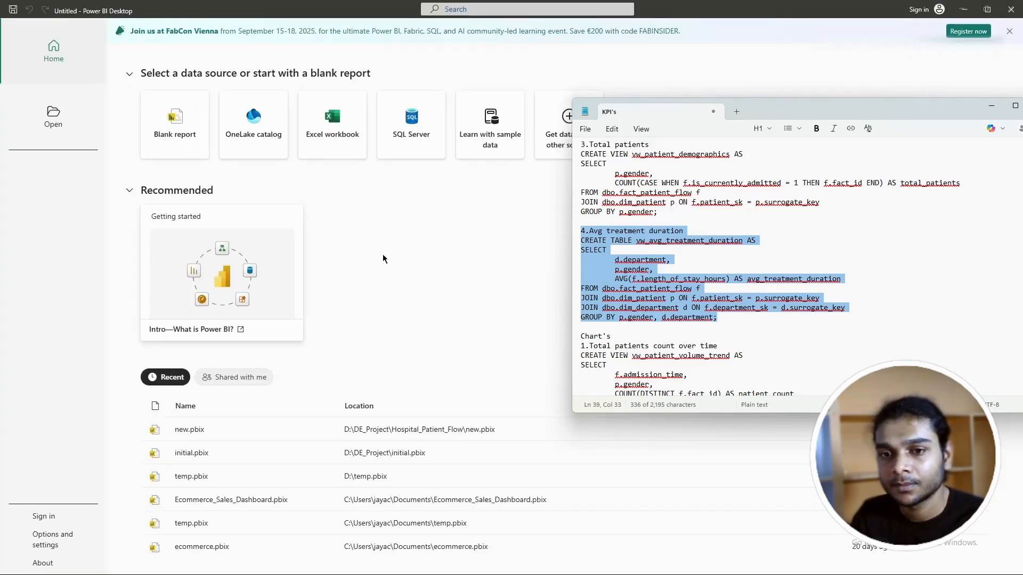
left_click(563, 136)
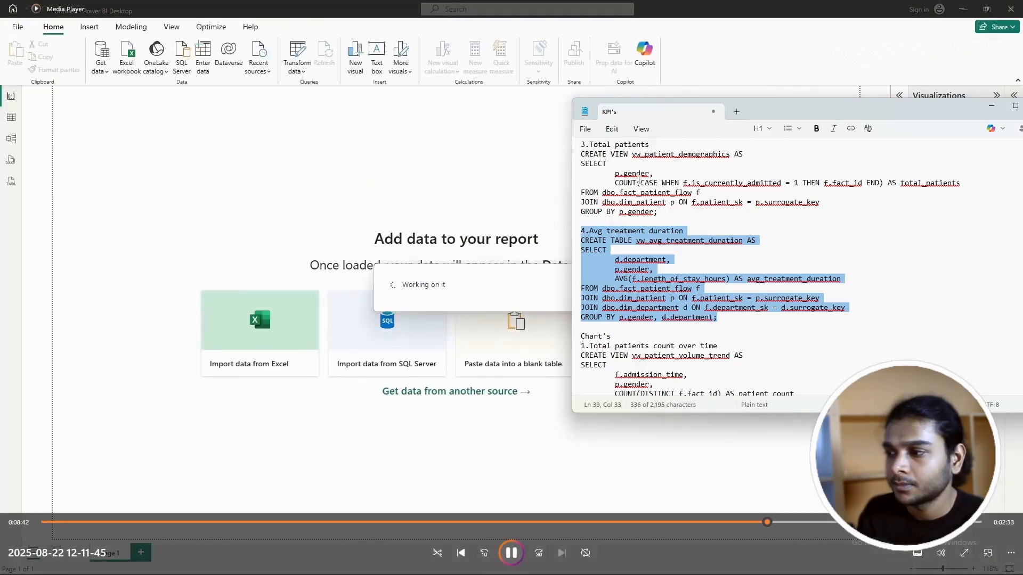
left_click(994, 108)
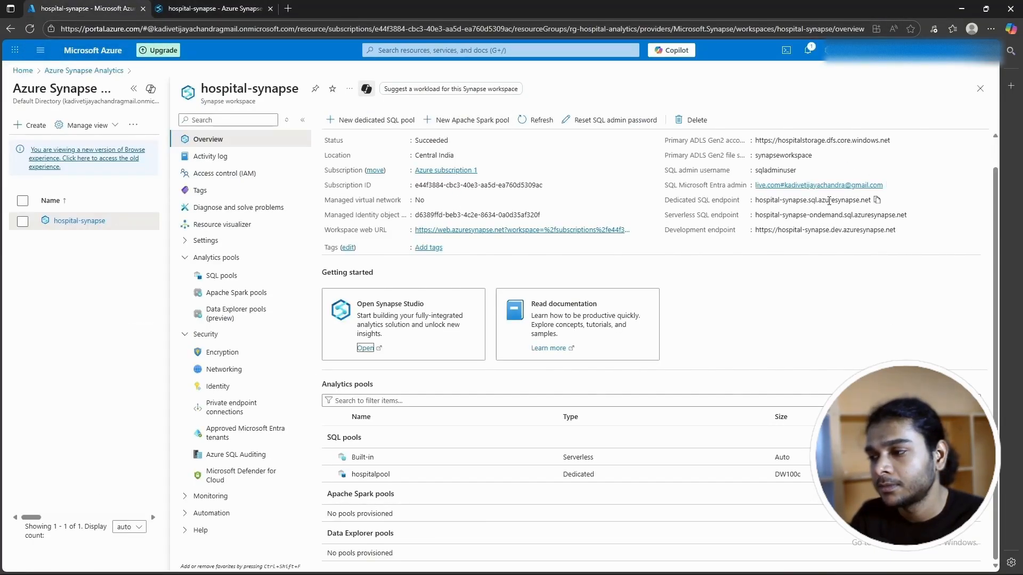
Step: Copy the Dedicated SQL endpoint from the hospital-synapse overview and enter hospital-synapse.sql.azuresynapse.net as the server in Power BI's SQL Server database dialog
left_click(878, 201)
key("alt+Tab")
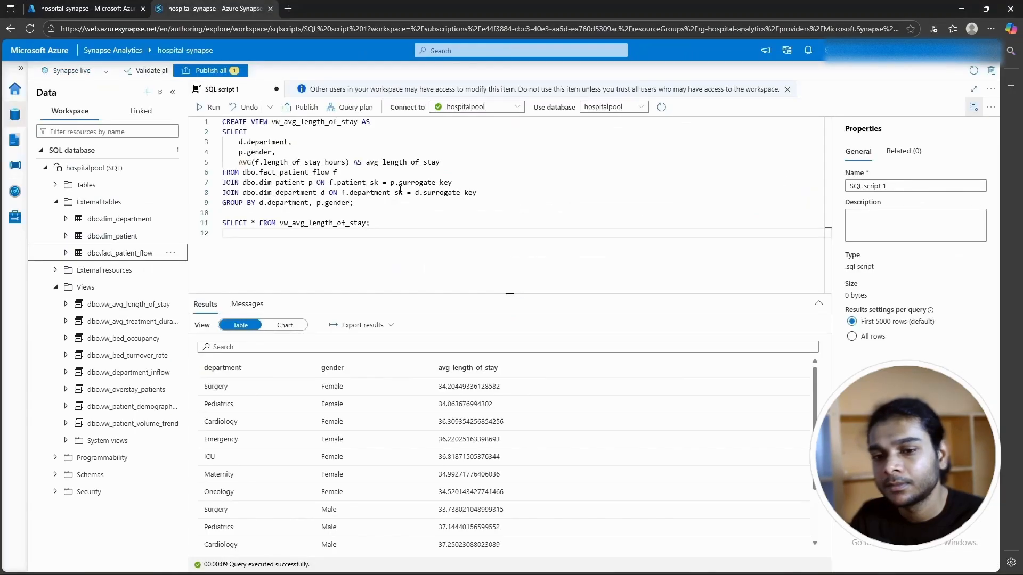
key("alt+Tab")
mouse_move(555, 573)
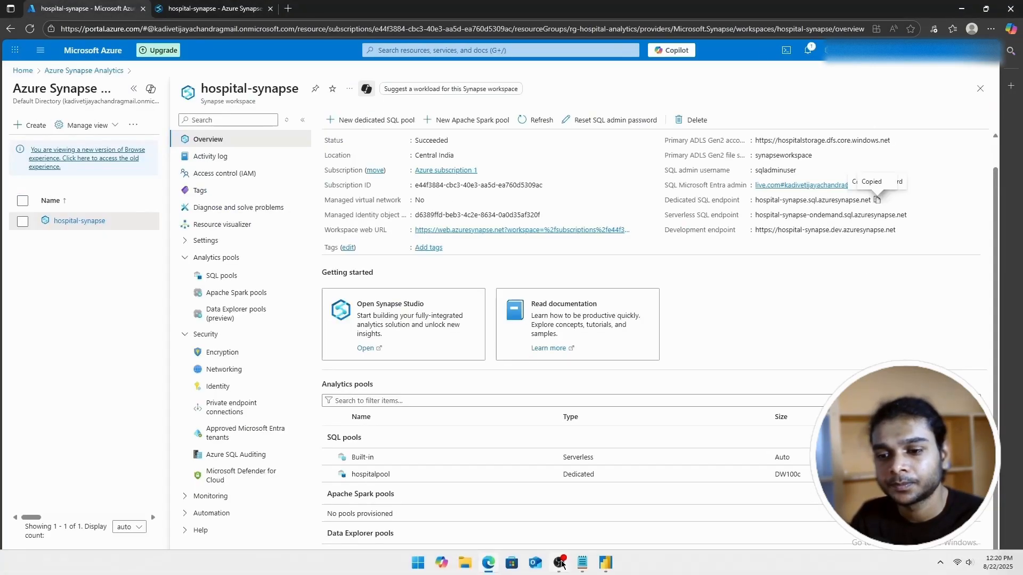
left_click(604, 564)
key("ctrl+v")
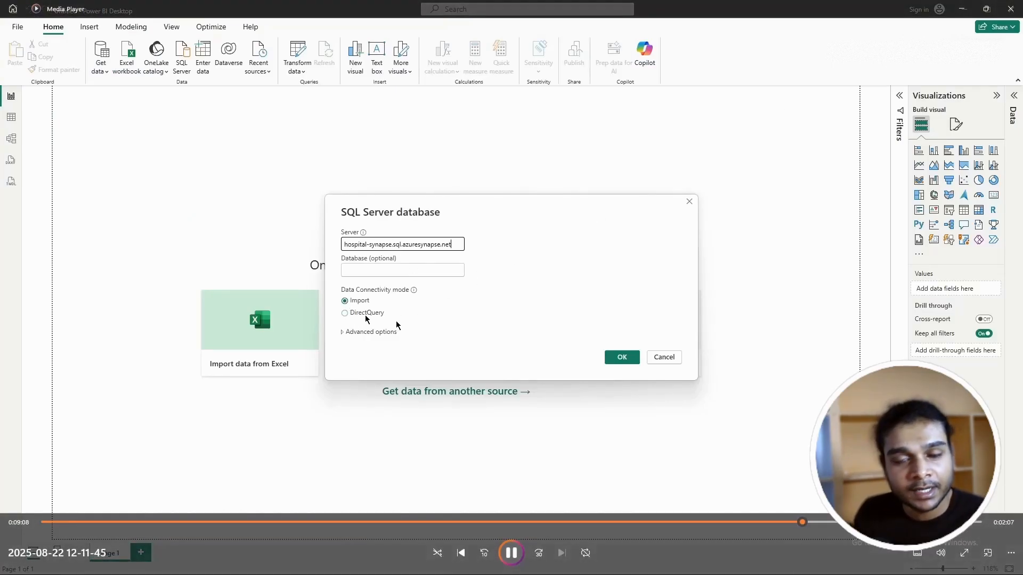
left_click(509, 552)
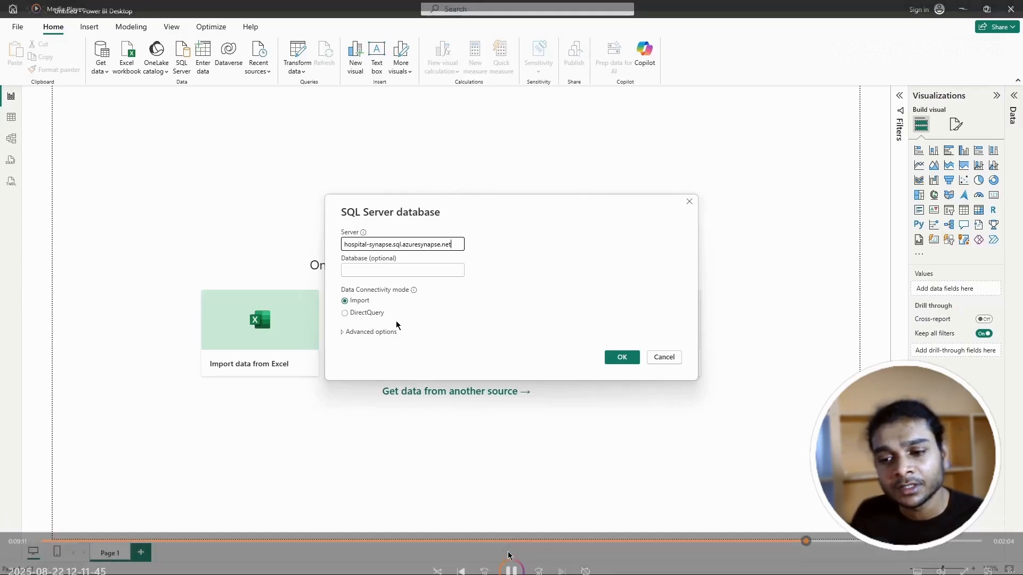
mouse_move(504, 524)
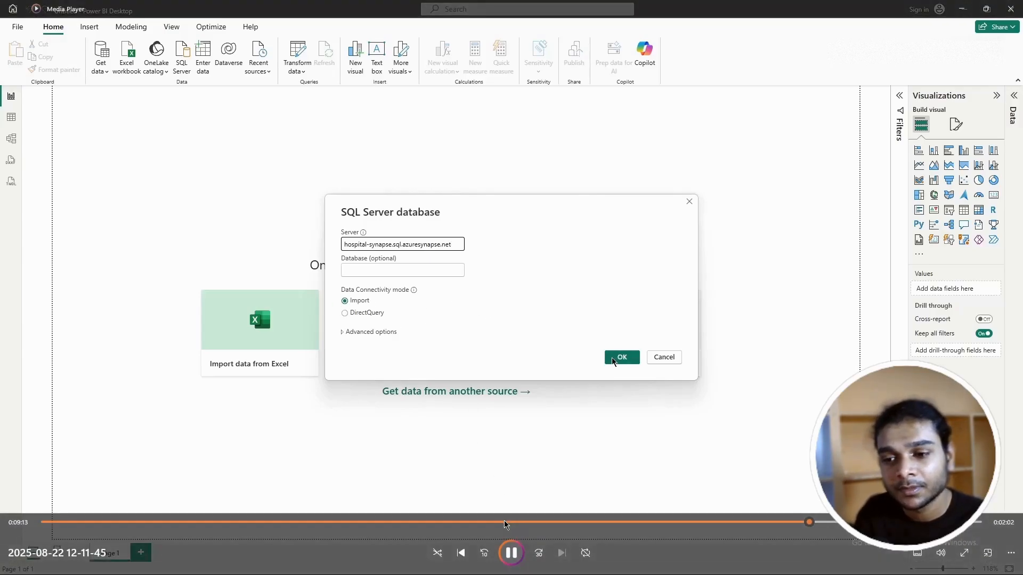
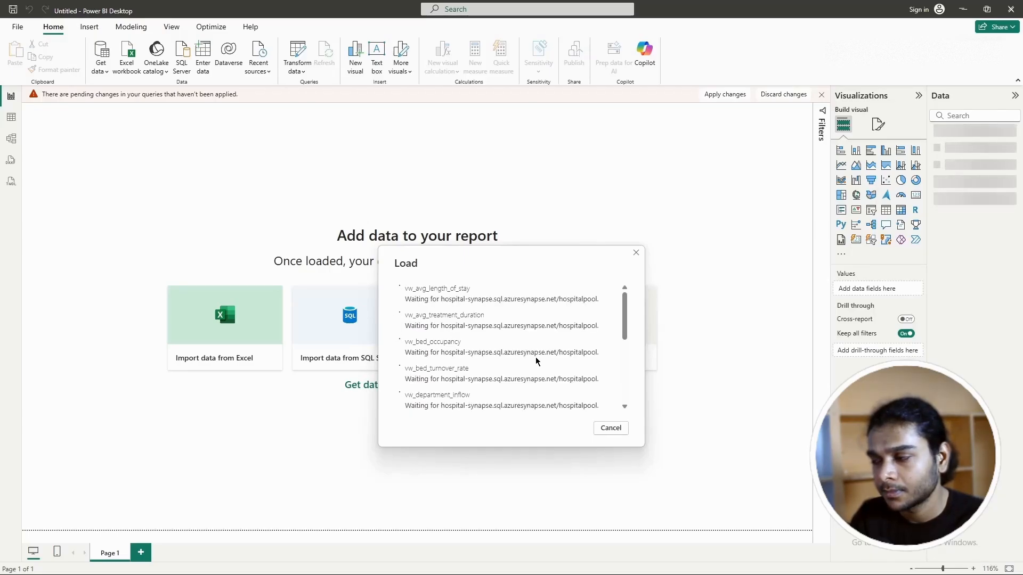
Step: Review the list of views and tables being loaded from hospitalpool and close the recording in Media Player
scroll(537, 363, "down", 3)
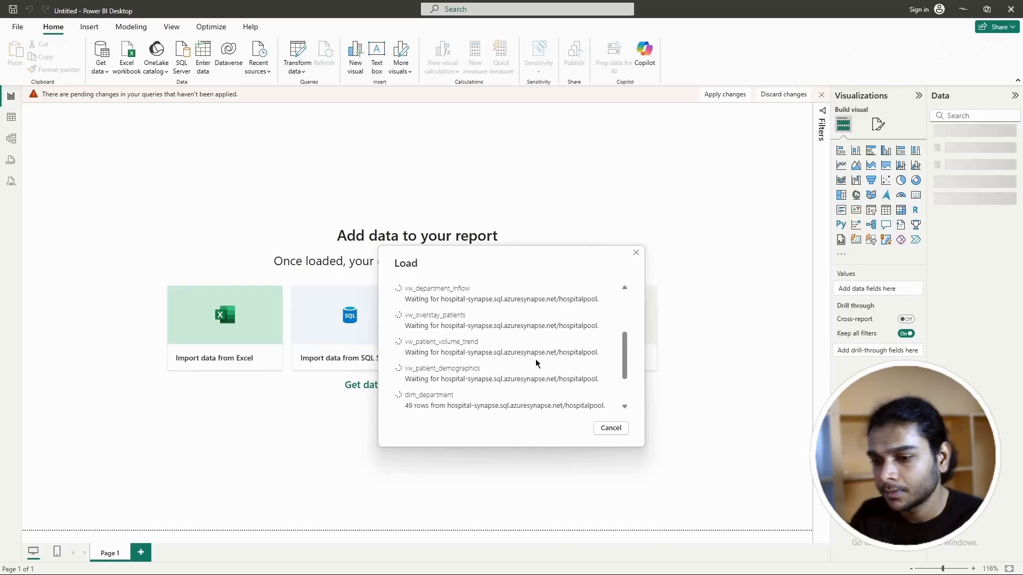
scroll(537, 364, "up", 5)
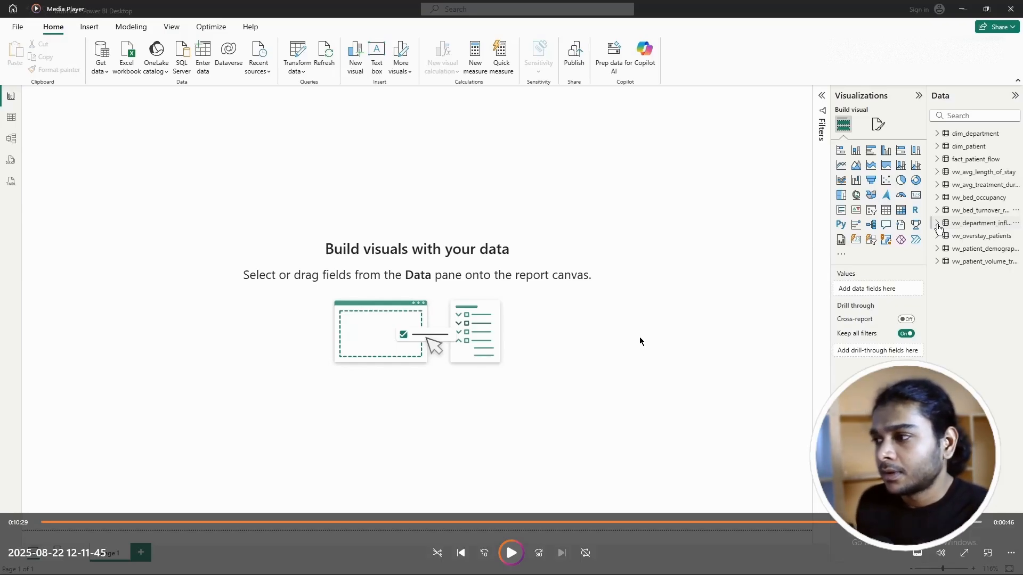
left_click(1010, 8)
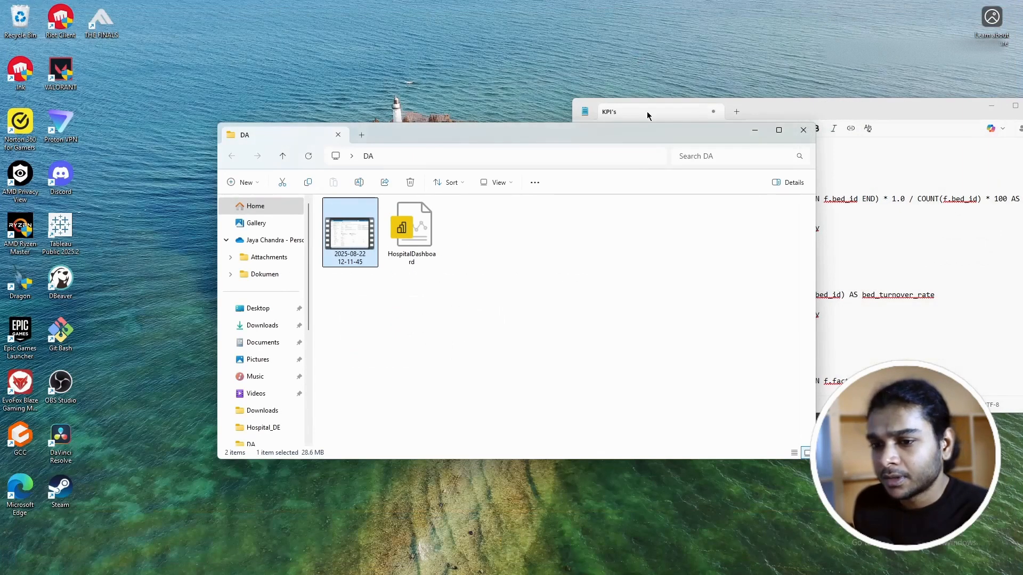
Step: Switch to the HospitalDashboard report in Power BI Desktop and show its data model diagram
left_click_drag(548, 145, 447, 139)
left_click(315, 224)
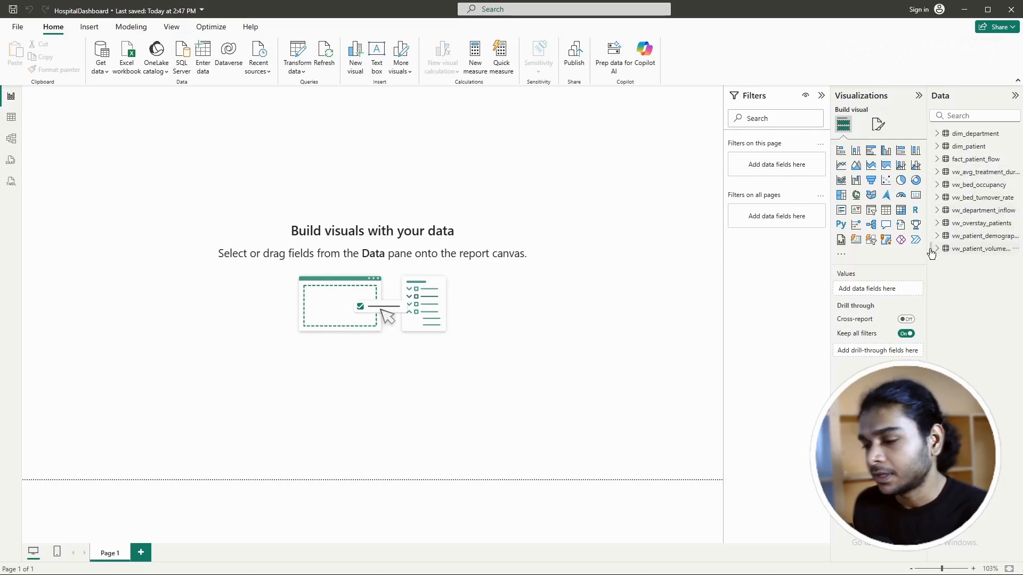
left_click(12, 137)
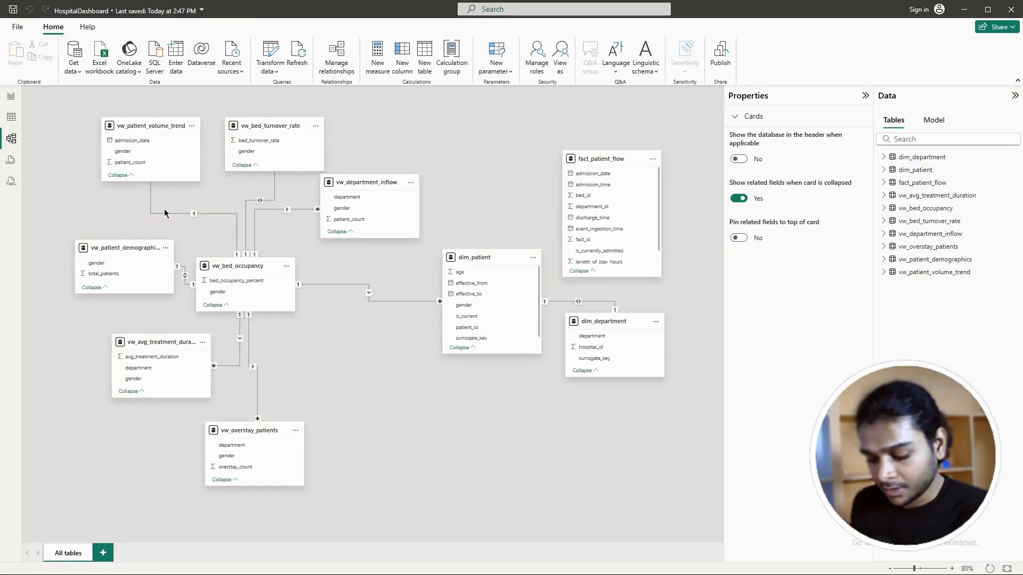
Step: Select all relationships attached to vw_bed_occupancy and try to delete them together, including the one to vw_patient_demographics
left_click(166, 213)
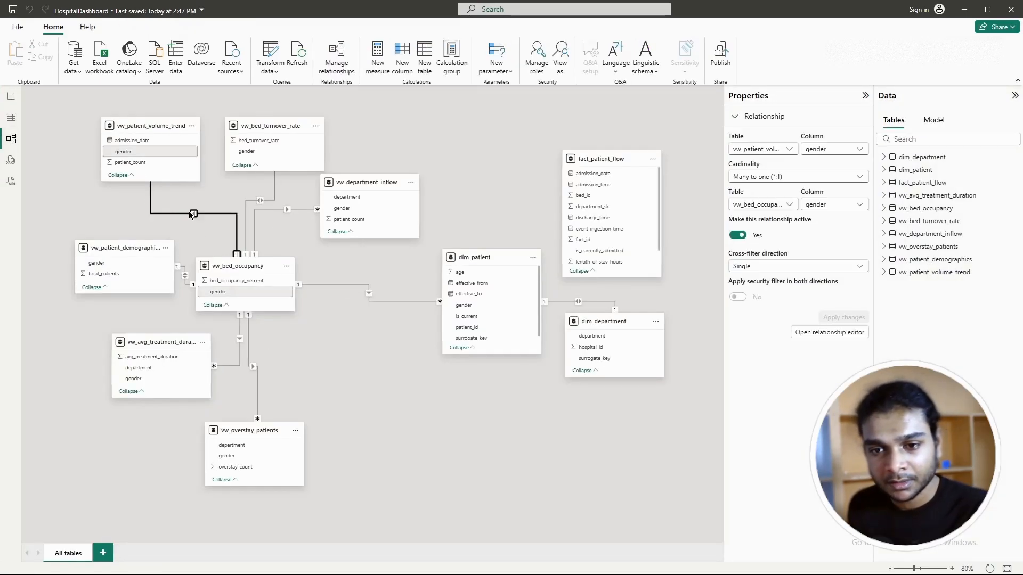
left_click(274, 193, "ctrl")
left_click(292, 209, "ctrl")
right_click(294, 211)
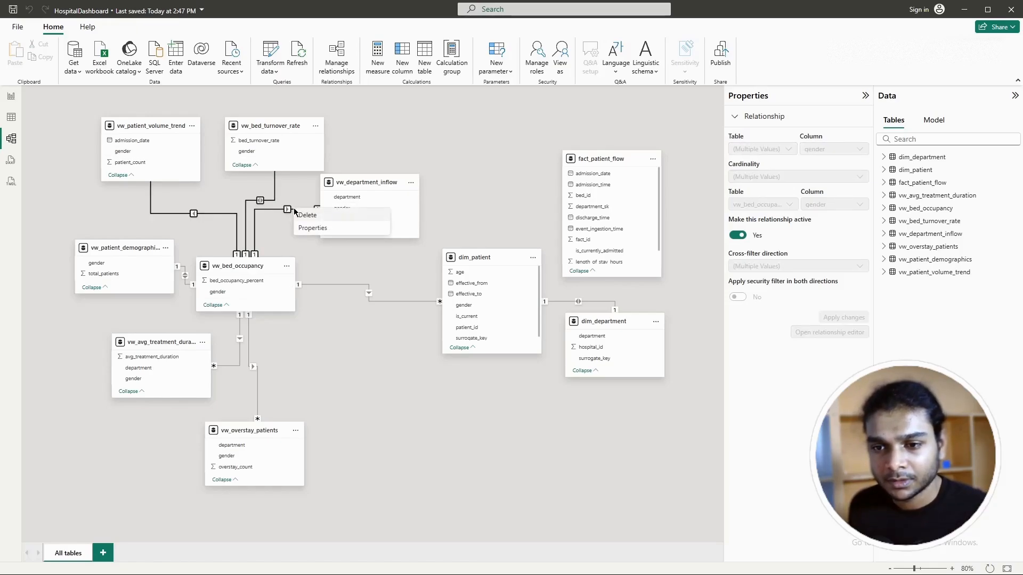
left_click(321, 284, "ctrl")
left_click(248, 344, "ctrl")
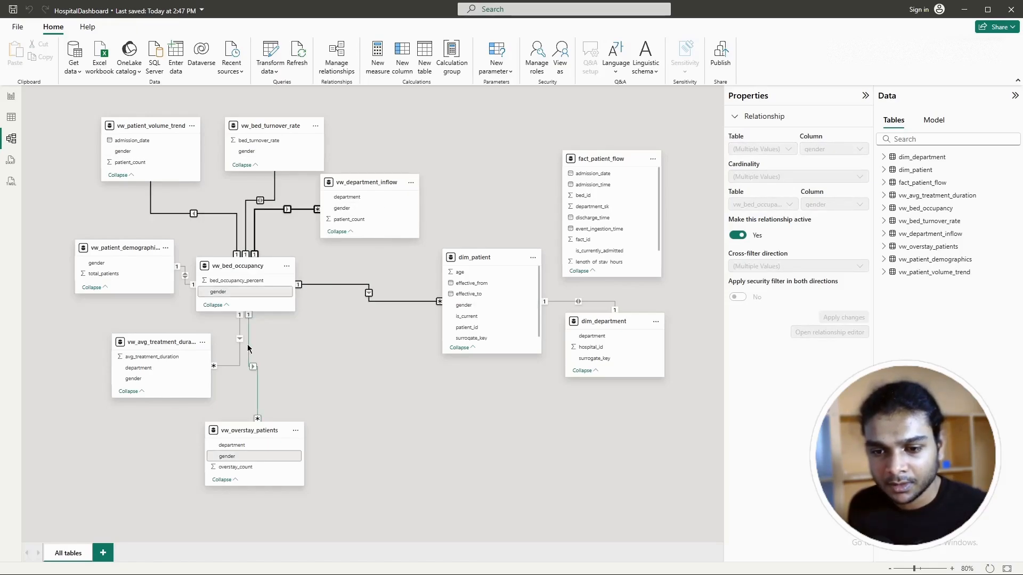
left_click(239, 347, "ctrl")
left_click(187, 283, "ctrl")
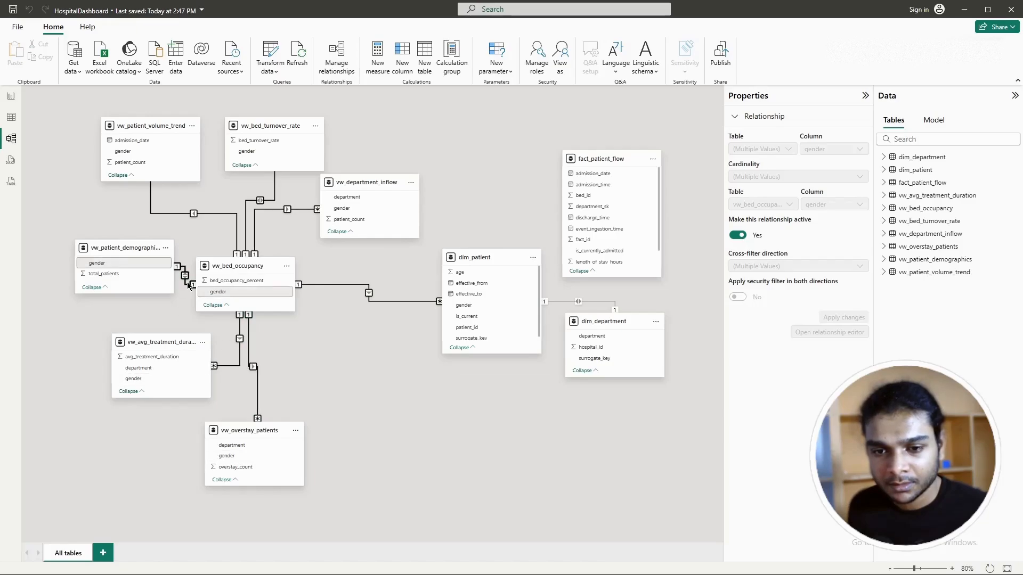
right_click(185, 270)
left_click(219, 274)
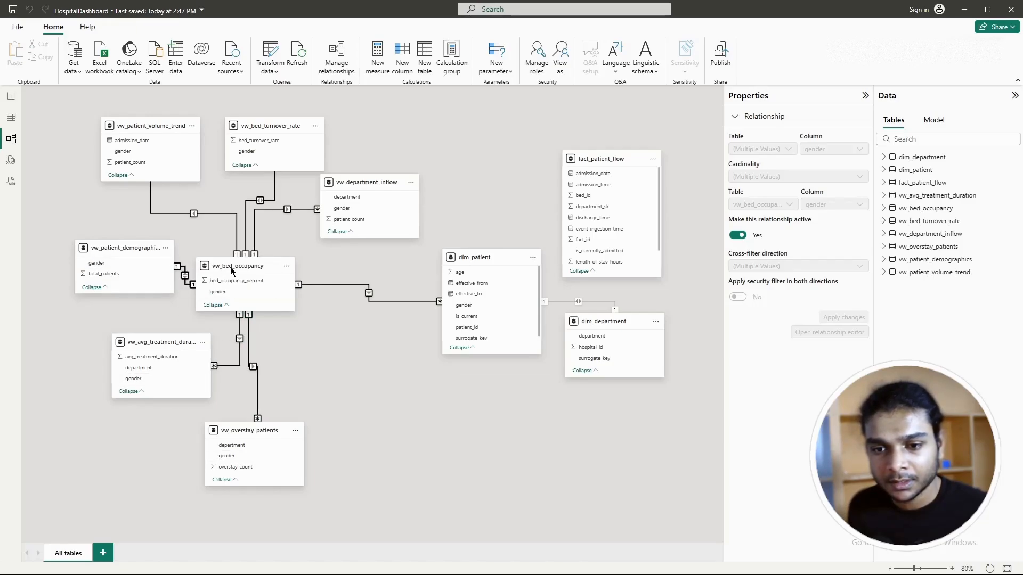
left_click(283, 337)
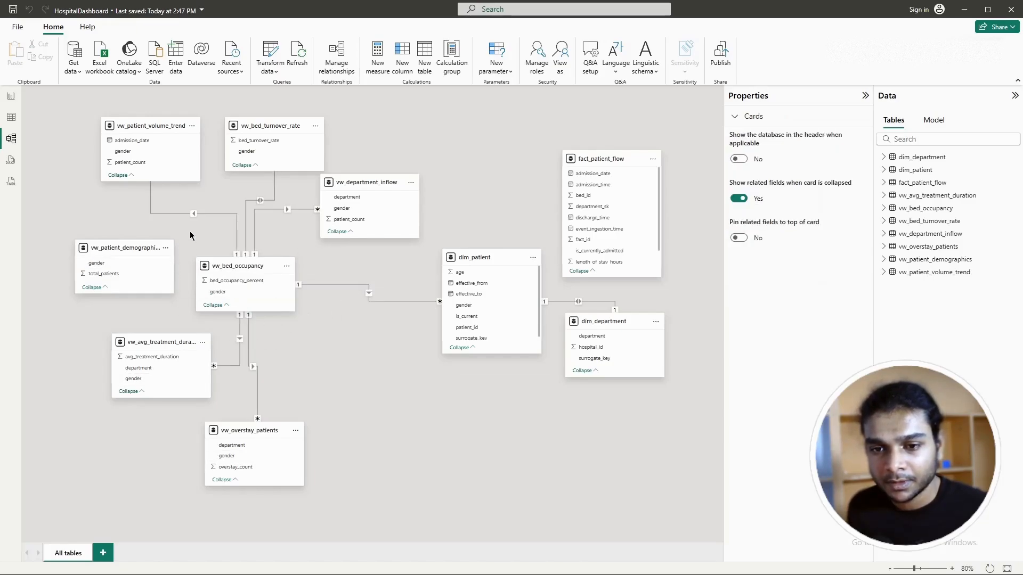
Step: Delete the relationships linking vw_bed_occupancy to vw_patient_volume_trend, vw_bed_turnover_rate, vw_department_inflow and dim_patient one by one
left_click(213, 213)
right_click(213, 213)
left_click(250, 221)
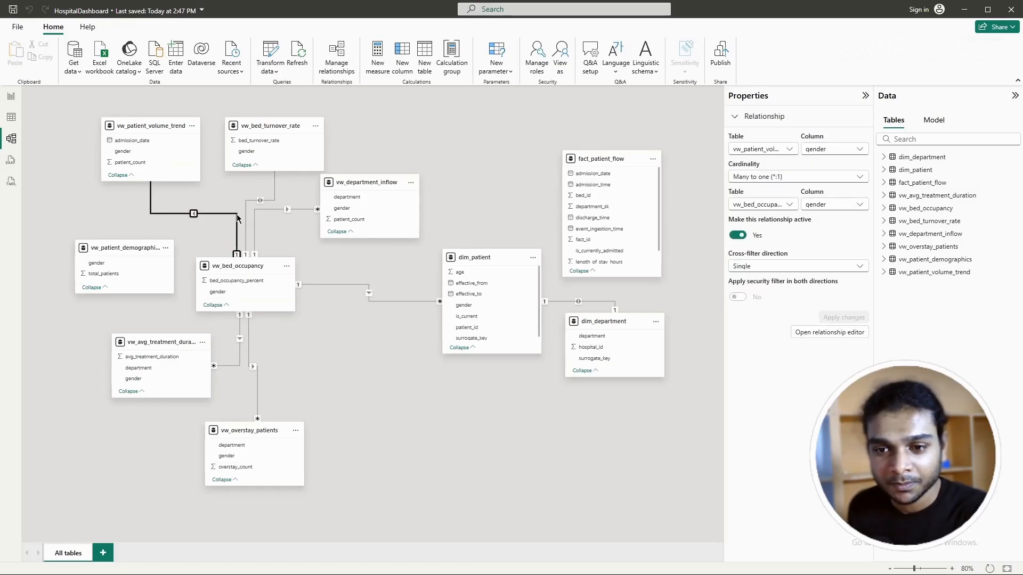
left_click(242, 207)
key("Delete")
left_click(270, 207)
right_click(270, 206)
left_click(277, 214)
left_click(341, 284)
key("Delete")
Step: Delete the relationships from vw_bed_occupancy to vw_overstay_patients and vw_avg_treatment_duration, and the one between dim_patient and dim_department
left_click(248, 334)
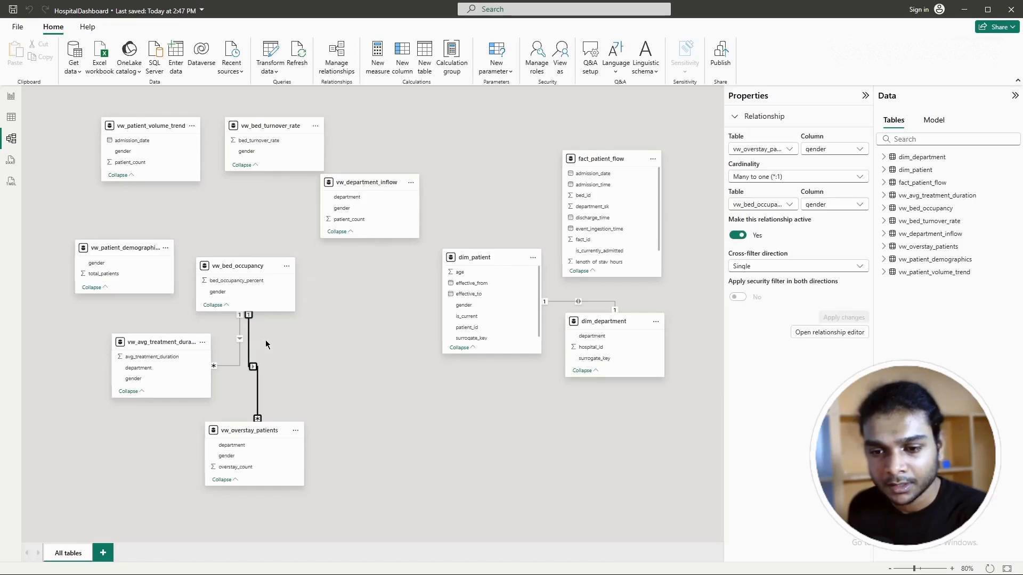
right_click(249, 335)
left_click(261, 343)
left_click(239, 330)
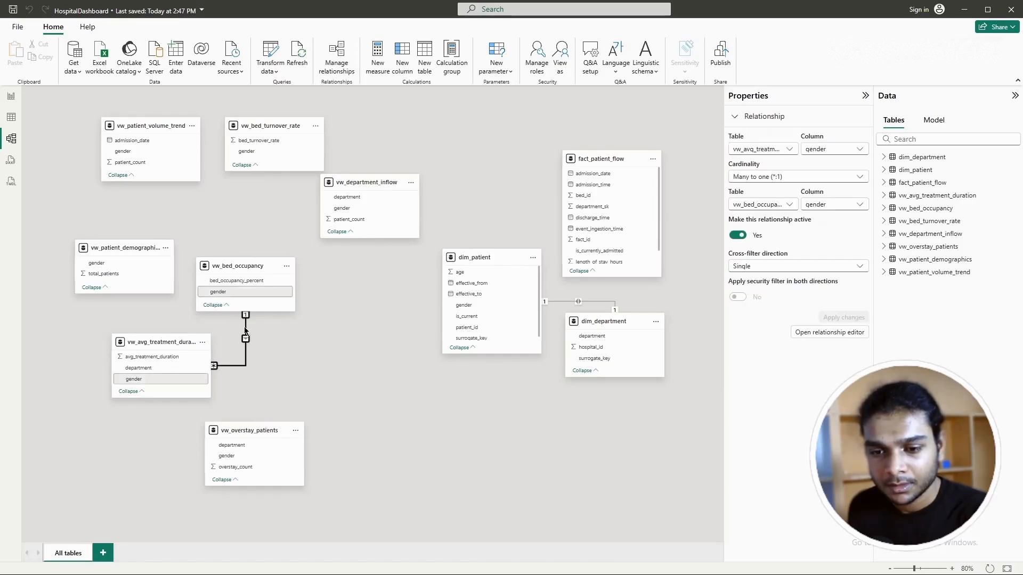
right_click(239, 331)
left_click(258, 335)
left_click(552, 302)
right_click(554, 302)
left_click(593, 315)
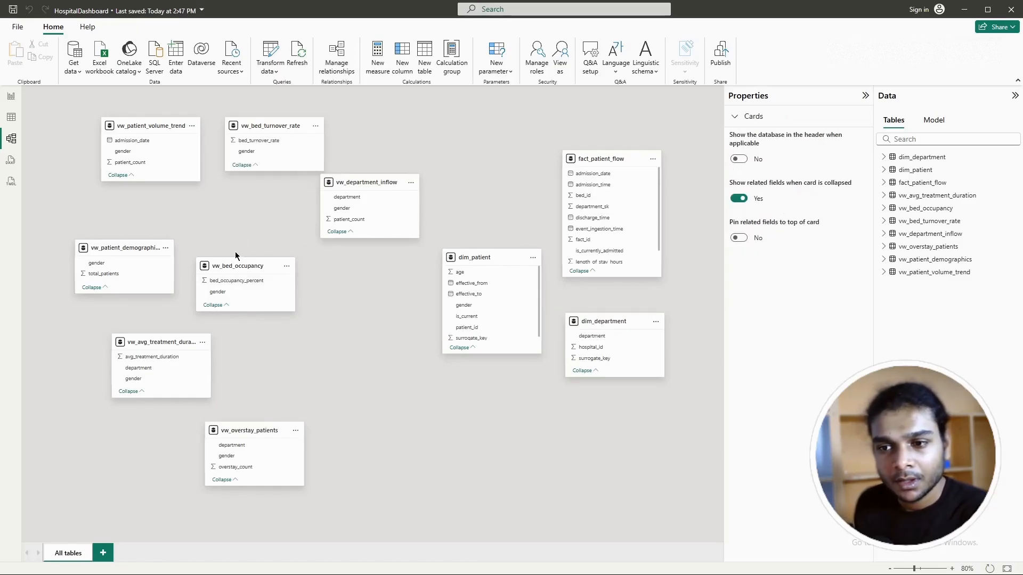
Step: Stack the seven view tables in one vertical column beside the fact and dimension tables, starting with vw_bed_occupancy and ending with vw_overstay_patients
left_click_drag(272, 123, 374, 346)
left_click_drag(137, 140, 53, 415)
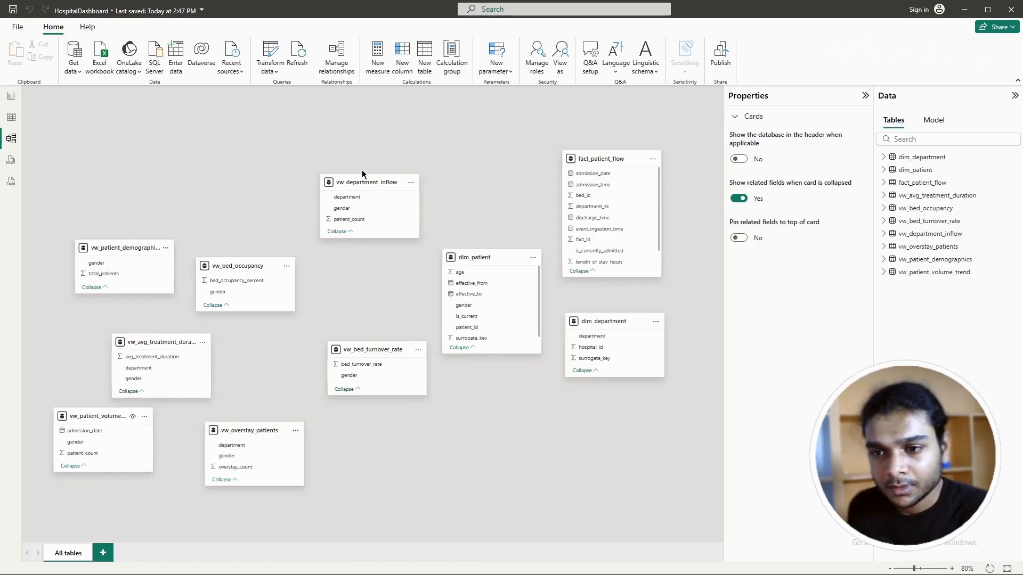
left_click_drag(375, 353, 357, 298)
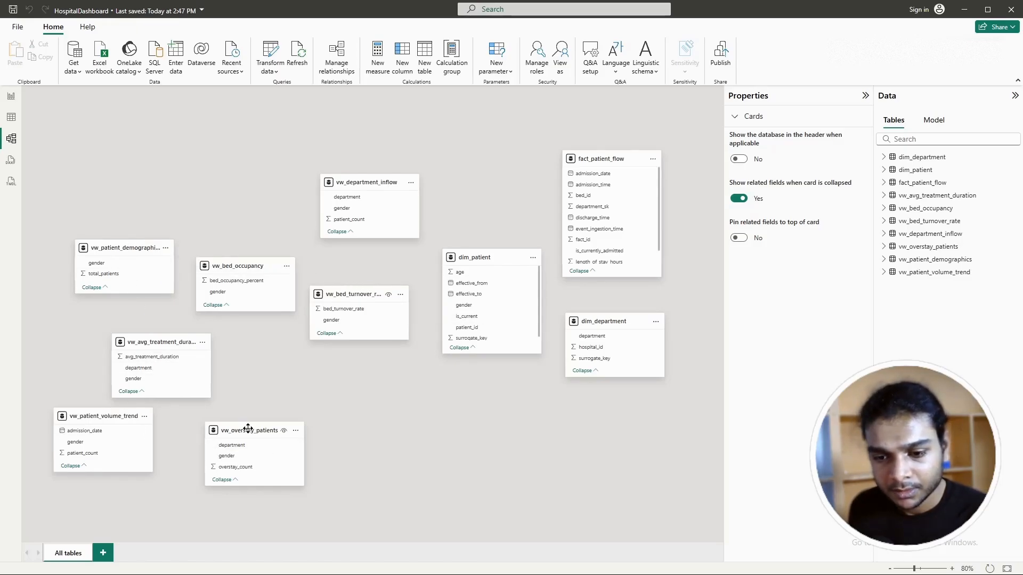
left_click_drag(233, 261, 214, 88)
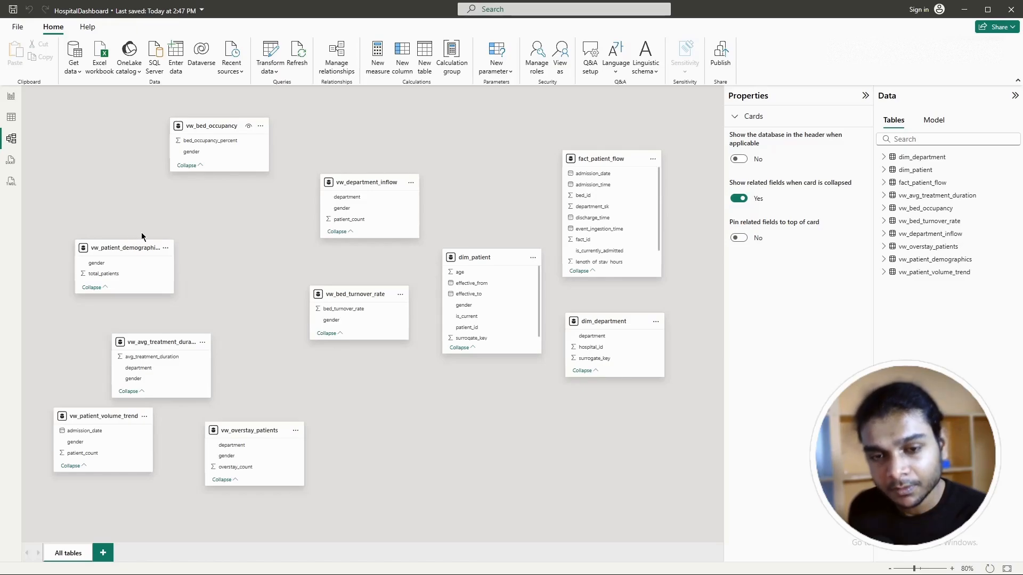
left_click_drag(347, 294, 210, 189)
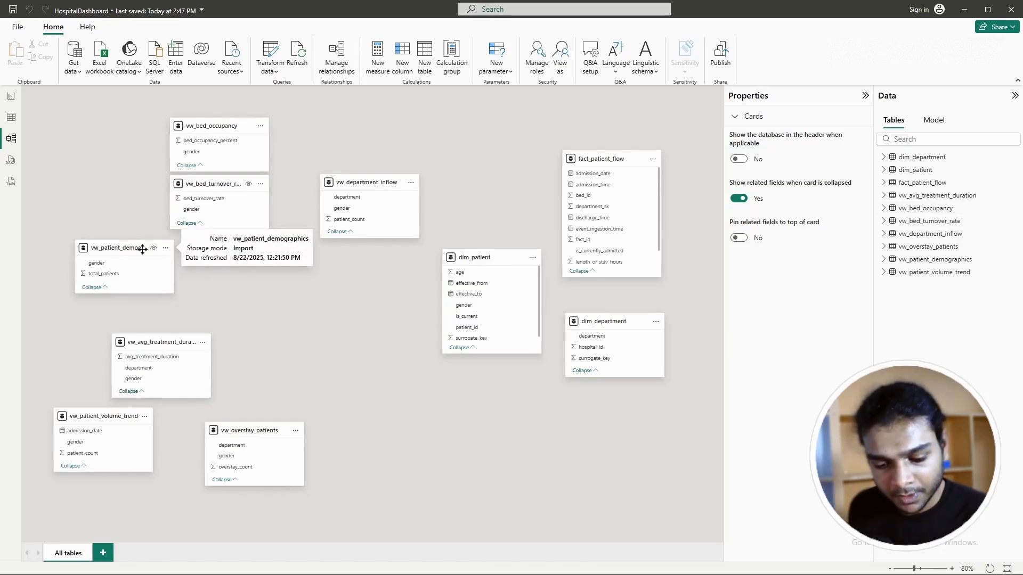
left_click_drag(116, 248, 213, 245)
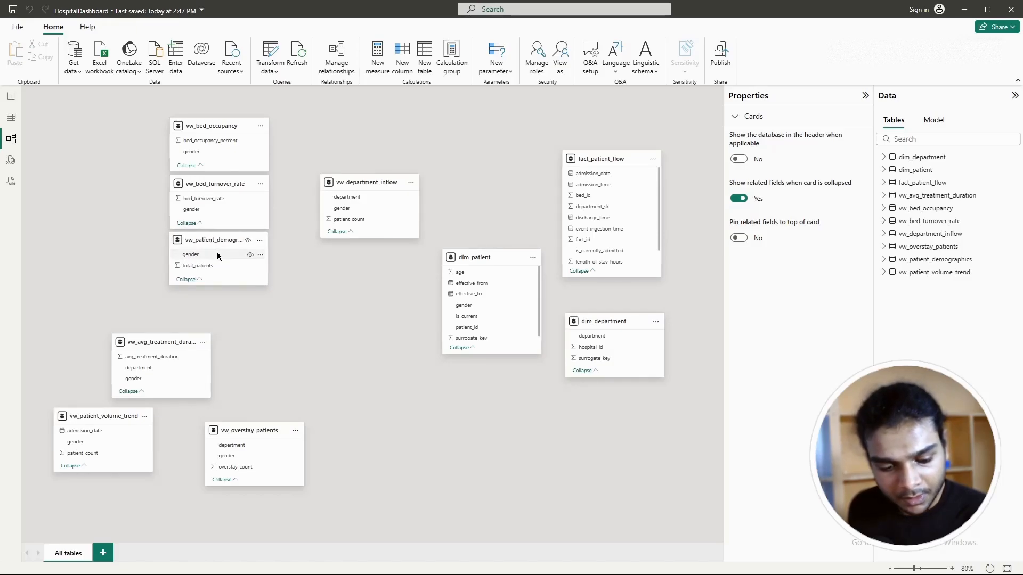
left_click_drag(157, 345, 215, 300)
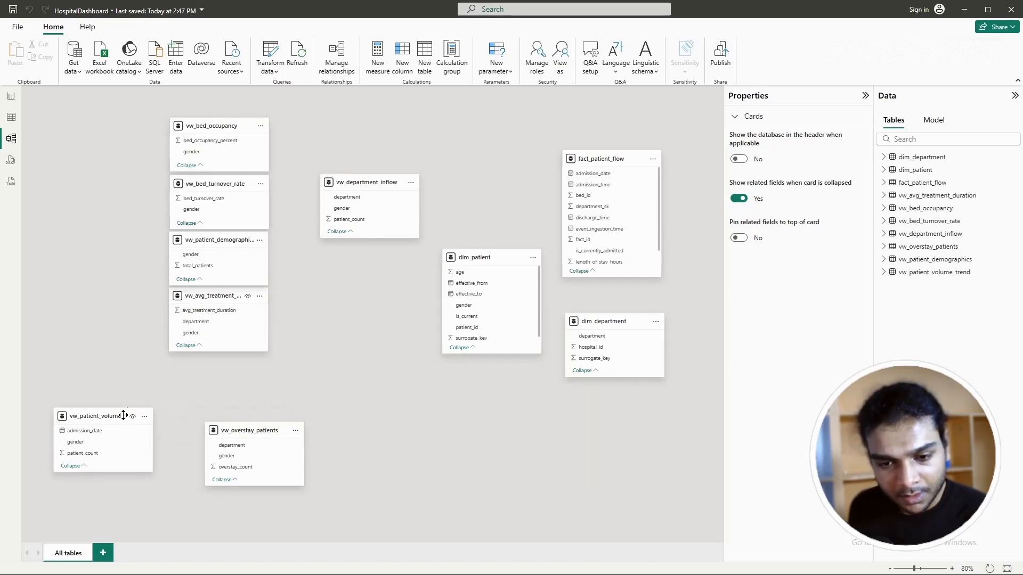
left_click_drag(102, 420, 219, 371)
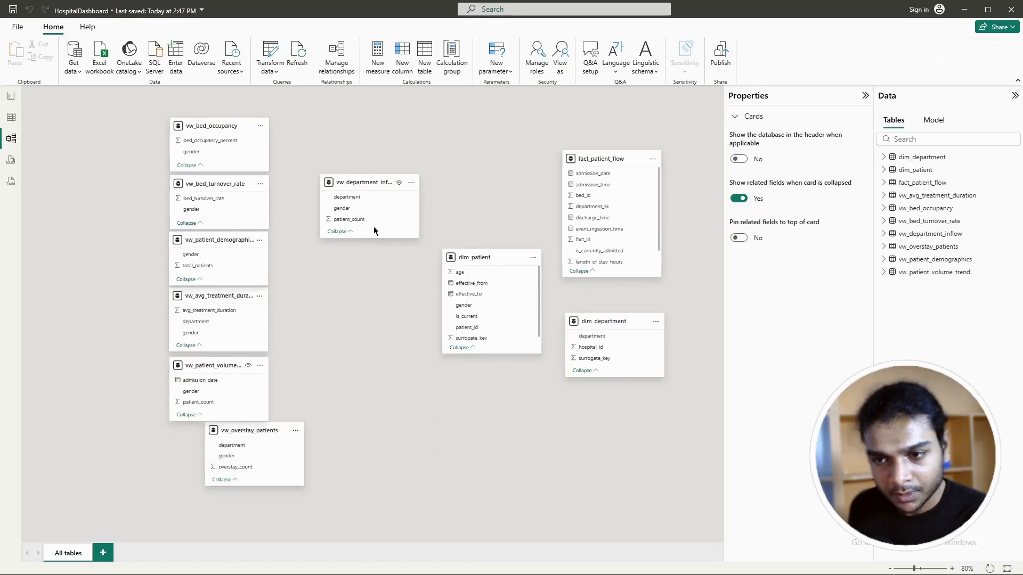
left_click_drag(376, 183, 226, 505)
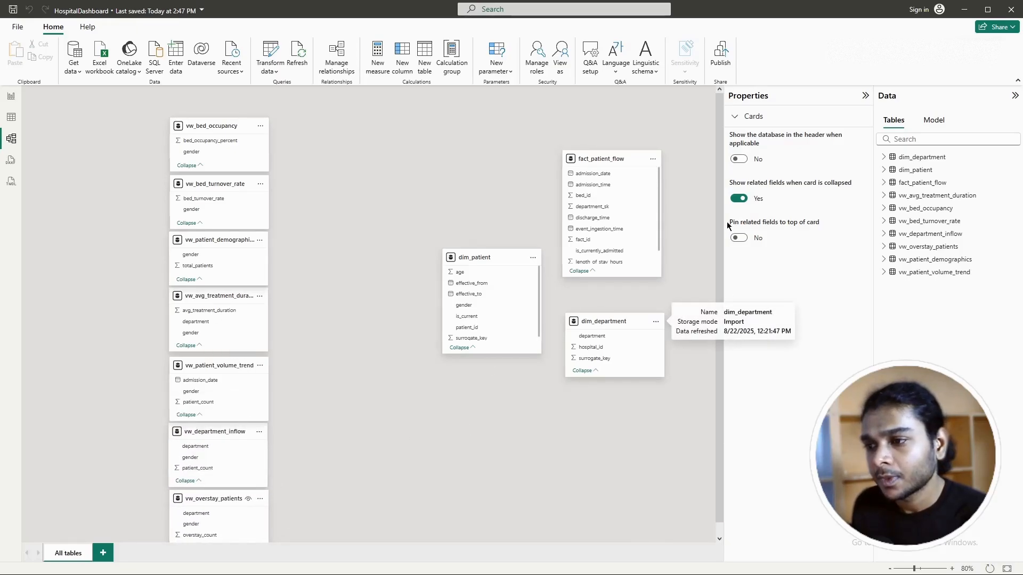
Step: Arrange fact_patient_flow above dim_patient and dim_department, and enlarge the dim_patient and fact_patient_flow cards to show all their fields
left_click_drag(500, 259, 446, 289)
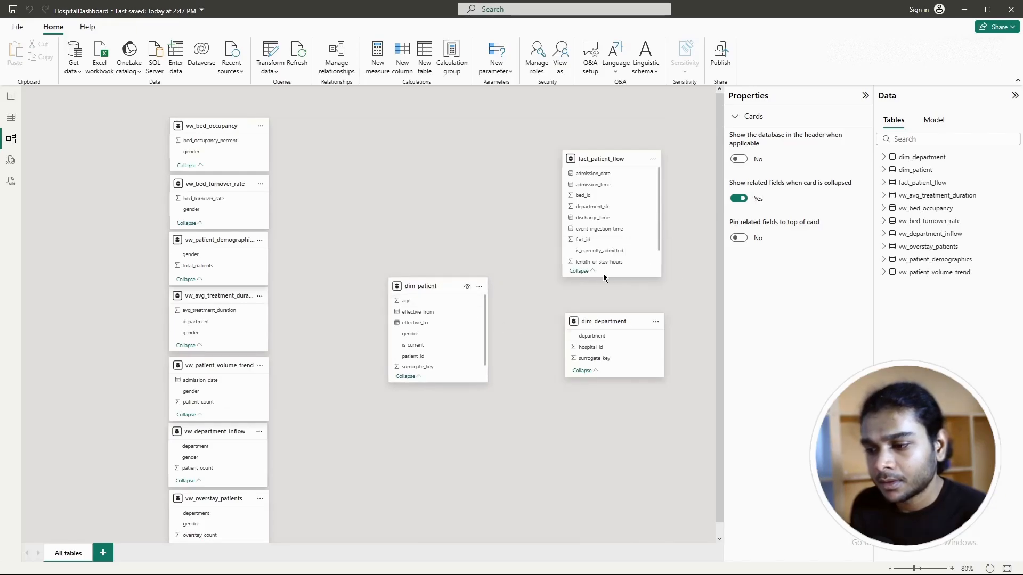
left_click_drag(607, 156, 518, 152)
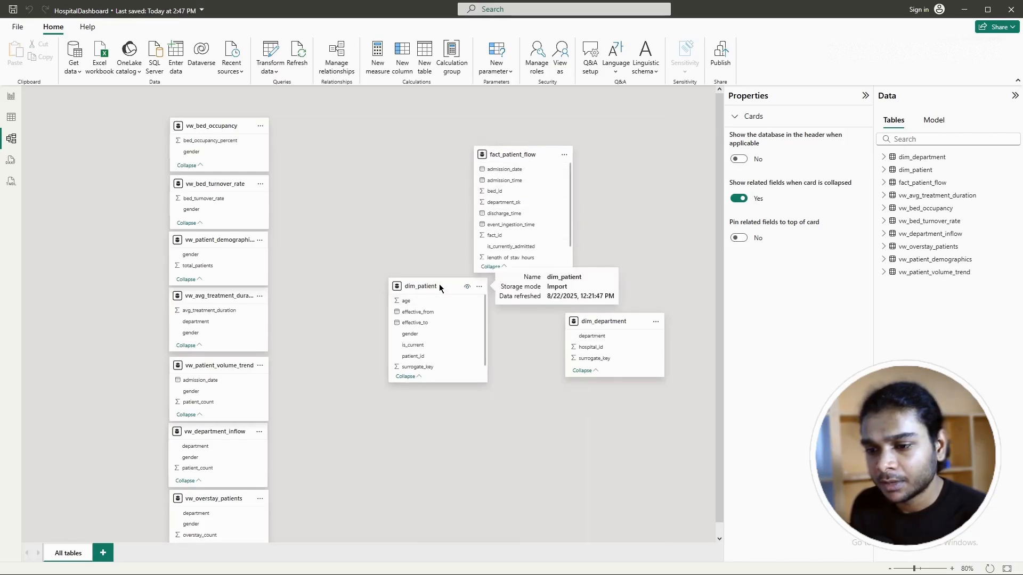
left_click_drag(439, 283, 427, 326)
left_click_drag(437, 426, 438, 456)
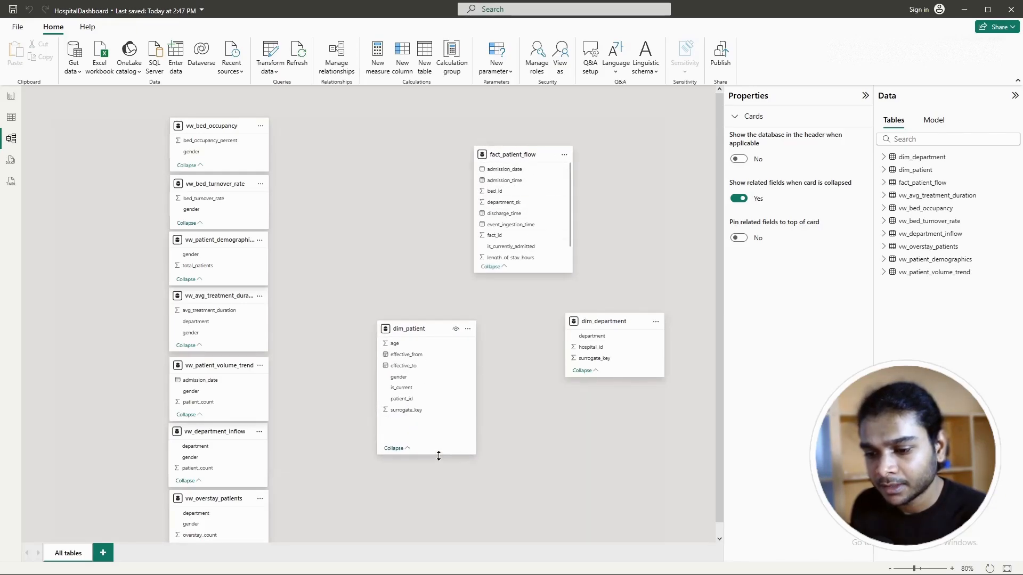
left_click_drag(543, 273, 543, 292)
left_click_drag(613, 327, 612, 337)
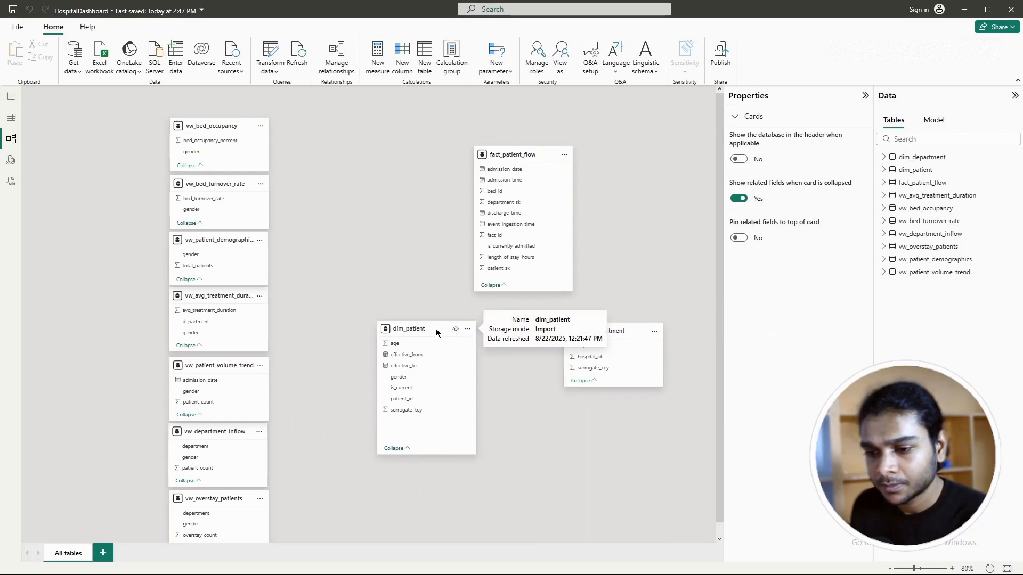
left_click_drag(436, 328, 434, 325)
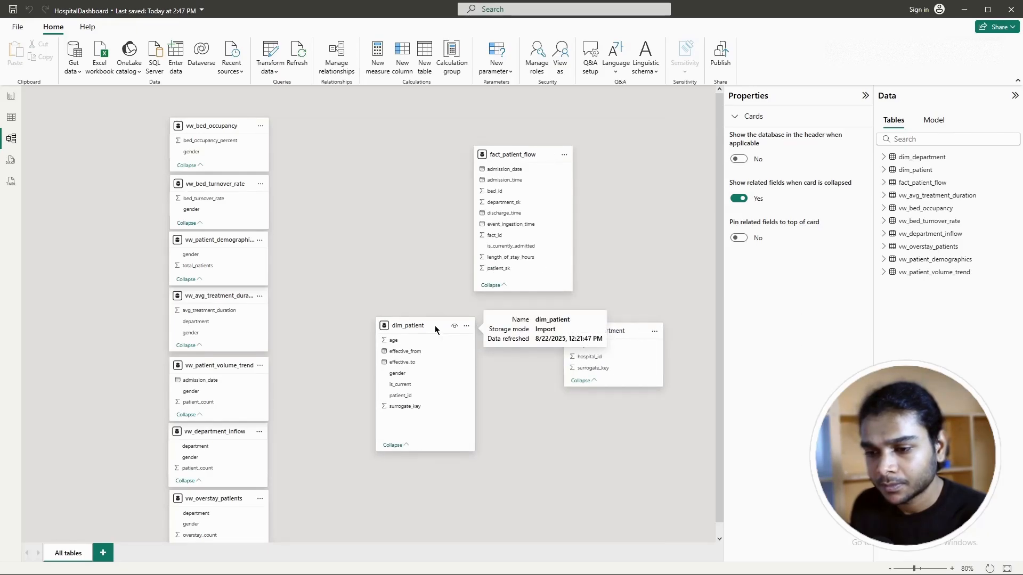
Step: Create a one-to-many relationship from dim_patient surrogate_key to fact_patient_flow patient_sk with cross-filter direction Both
left_click(402, 408)
left_click_drag(400, 409, 501, 270)
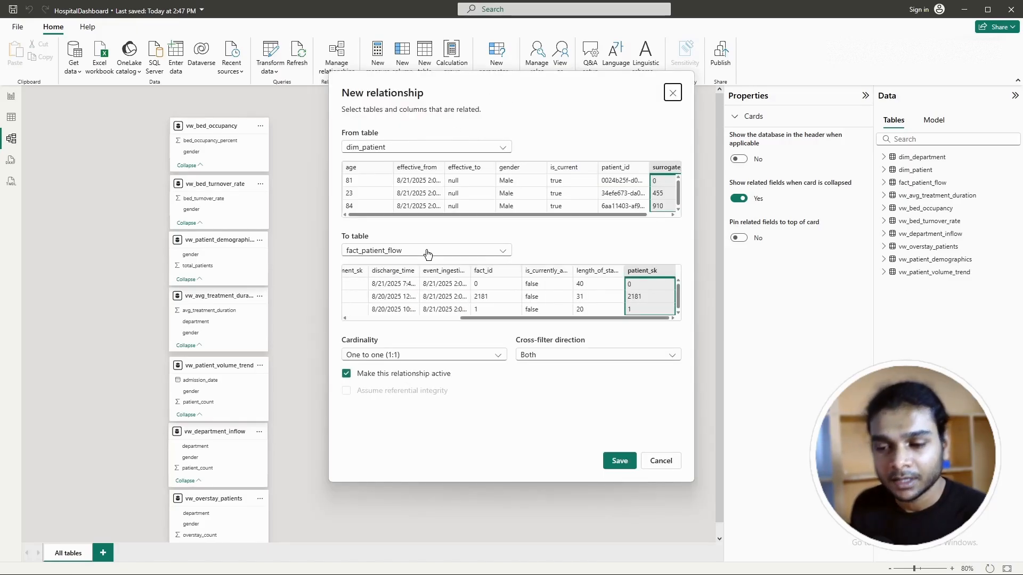
left_click(442, 360)
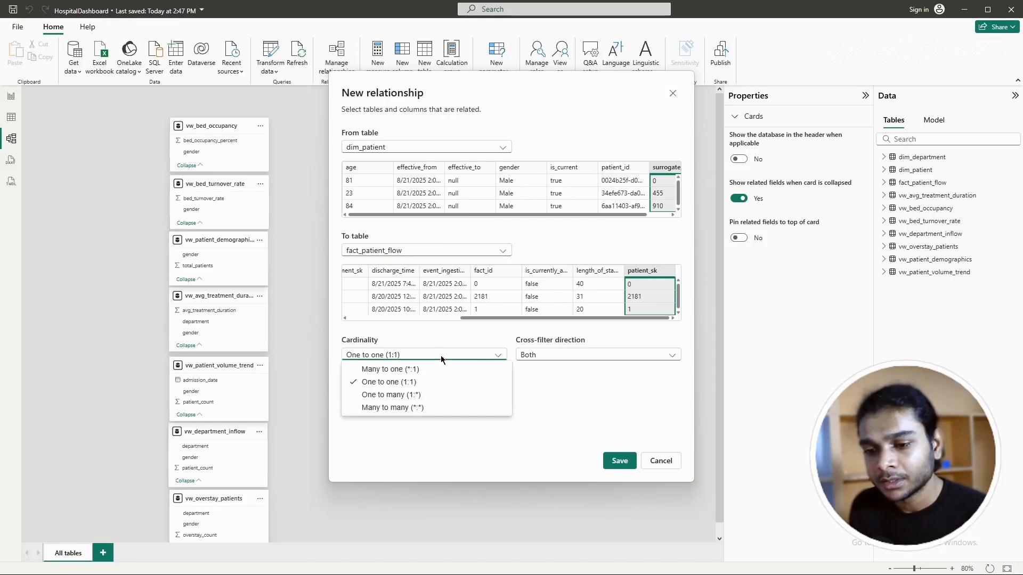
left_click(418, 398)
left_click(568, 357)
left_click(571, 382)
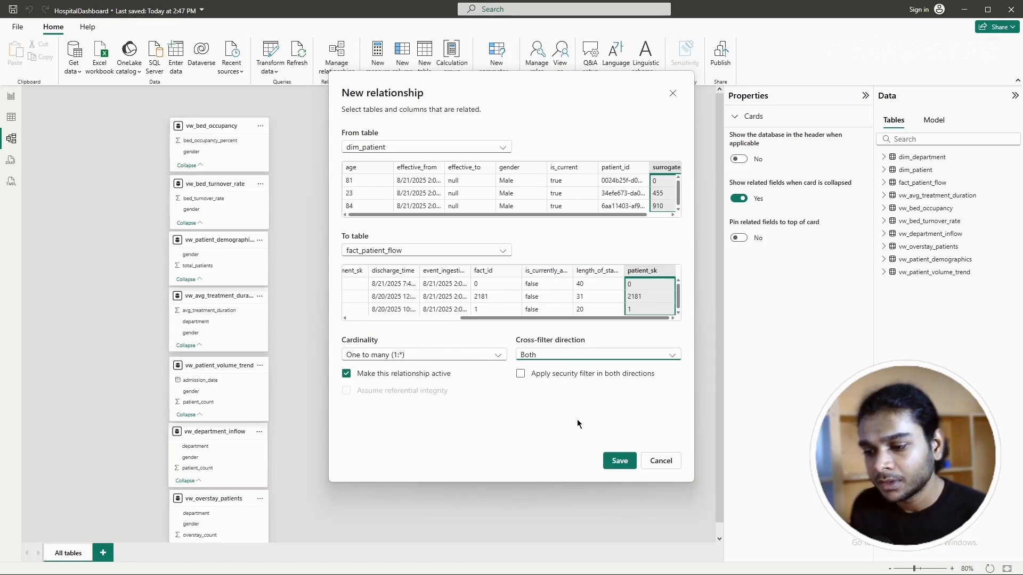
left_click(618, 462)
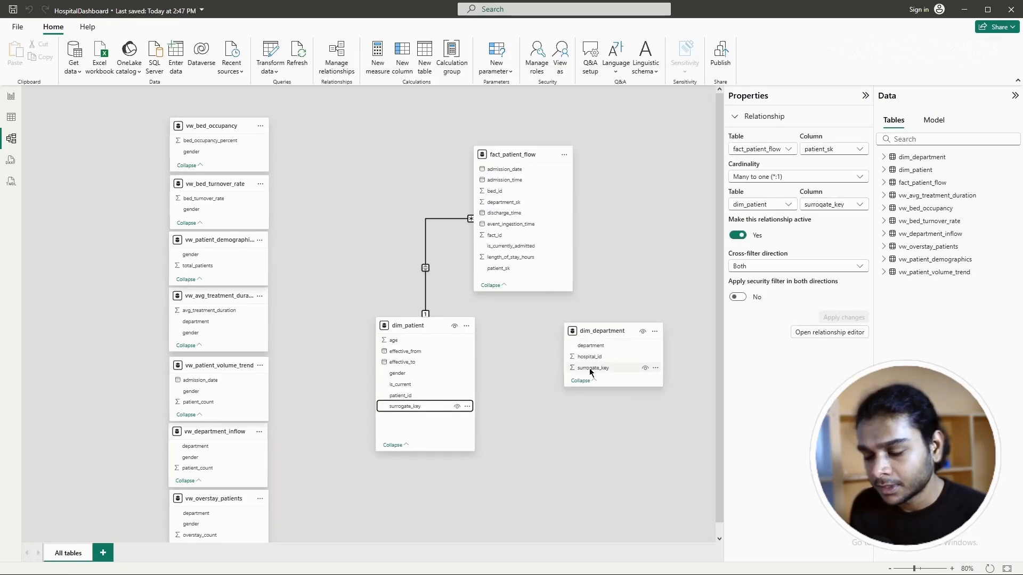
Step: Create a one-to-many relationship from dim_department surrogate_key to fact_patient_flow department_sk with cross-filter direction Both
left_click_drag(599, 369, 542, 206)
left_click(416, 355)
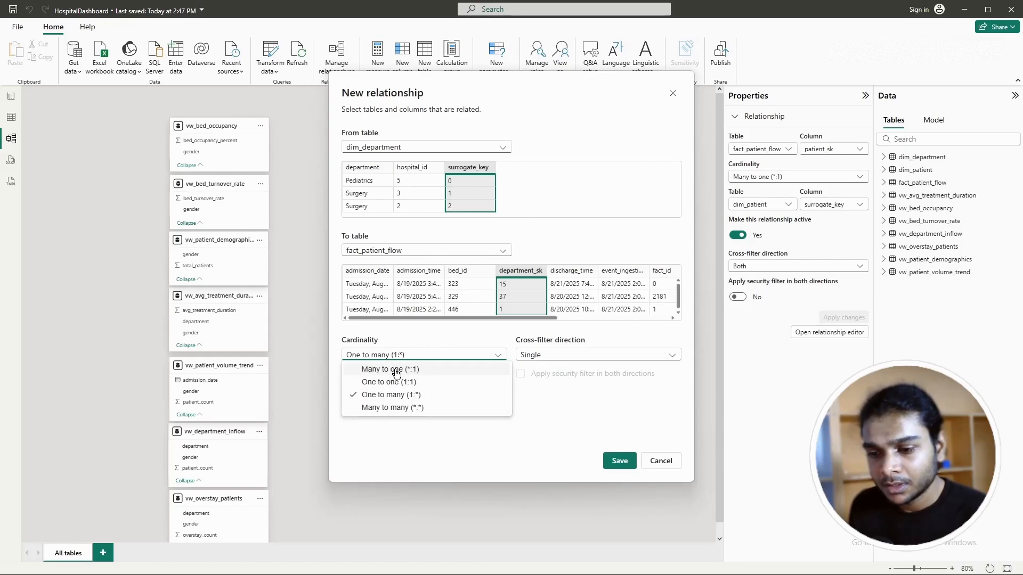
left_click(386, 396)
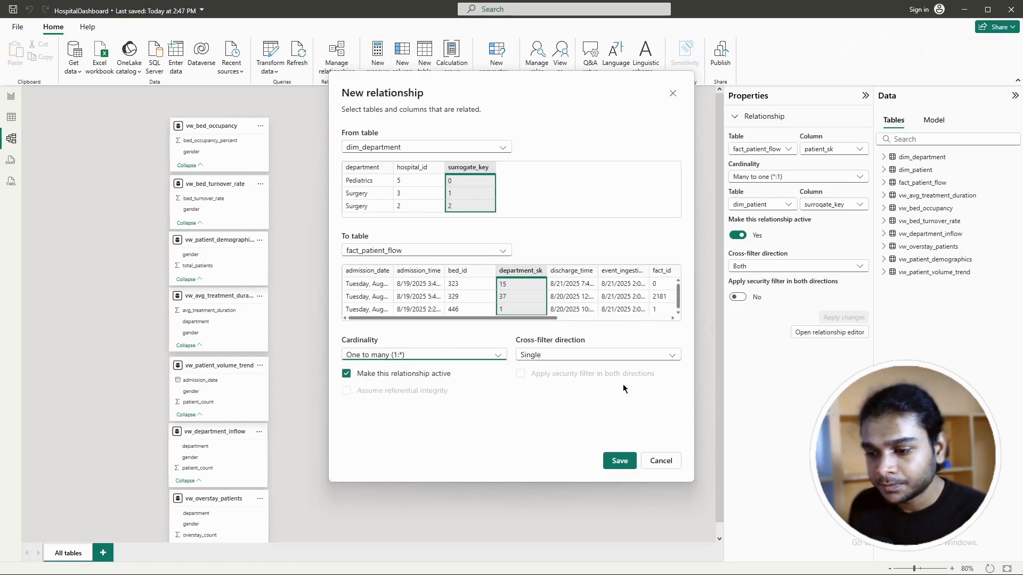
left_click(570, 356)
left_click(538, 384)
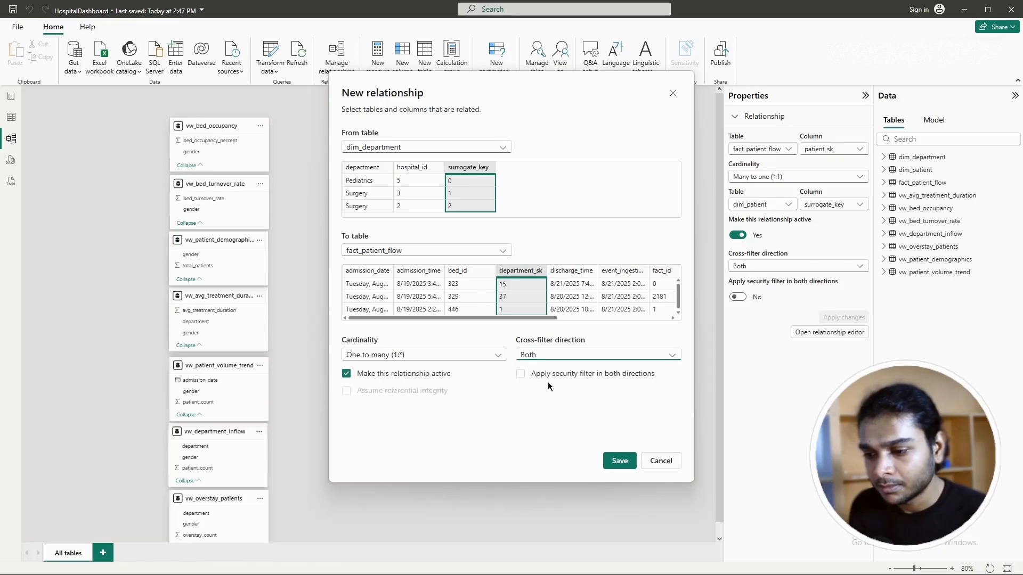
left_click(626, 462)
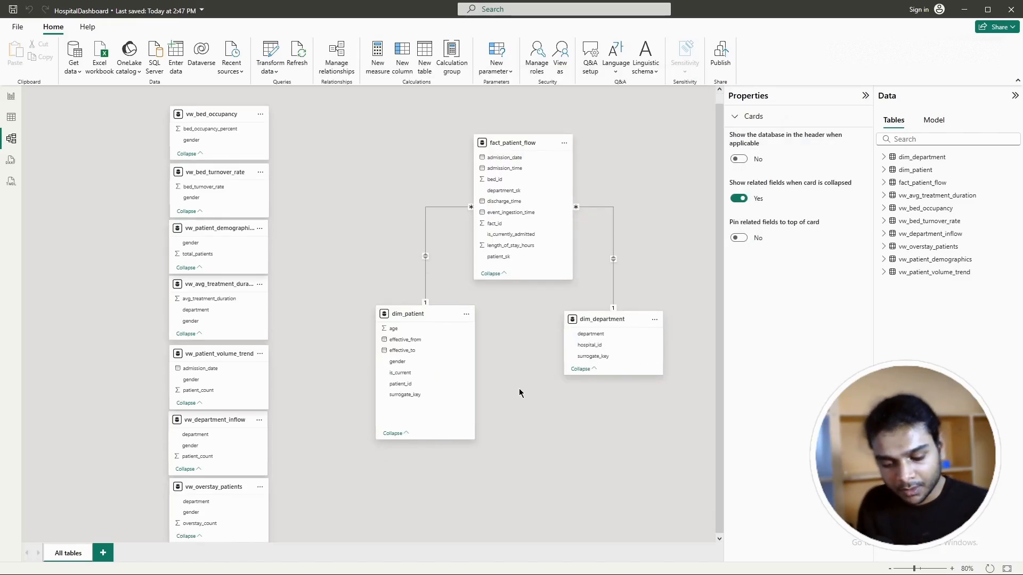
Step: Return to the empty report page and bring up the KPI's notes in Notepad
left_click(11, 96)
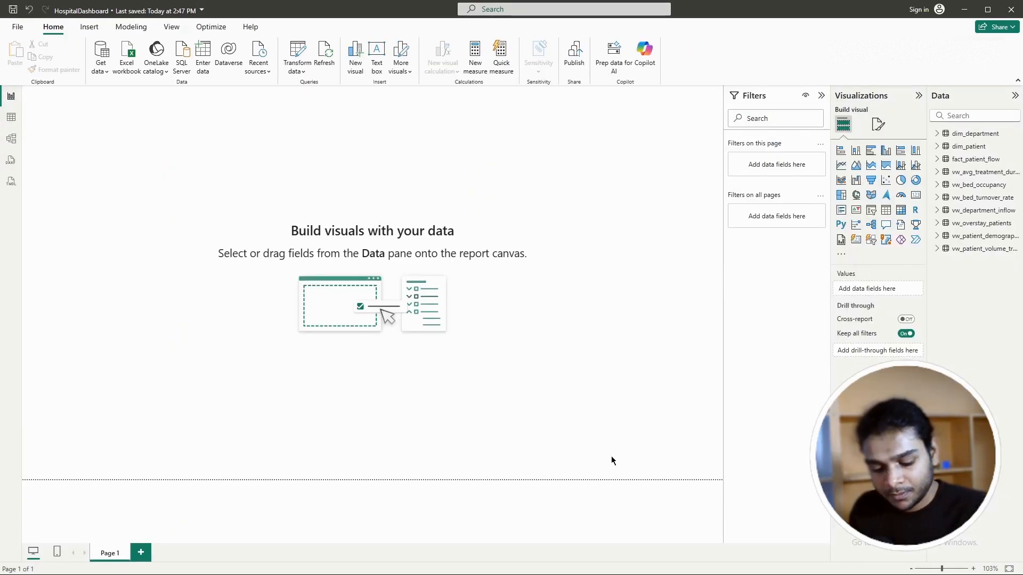
left_click(582, 571)
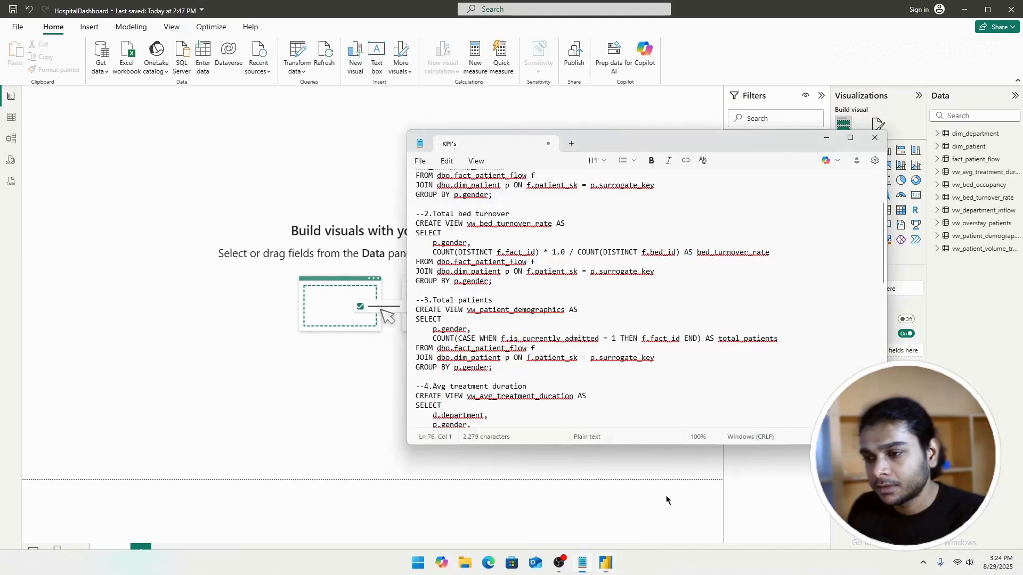
Step: Check the first KPI in the notes, add a card for bed_occupancy_percent from vw_bed_occupancy, and shrink it near the page's top edge
scroll(511, 256, "up", 3)
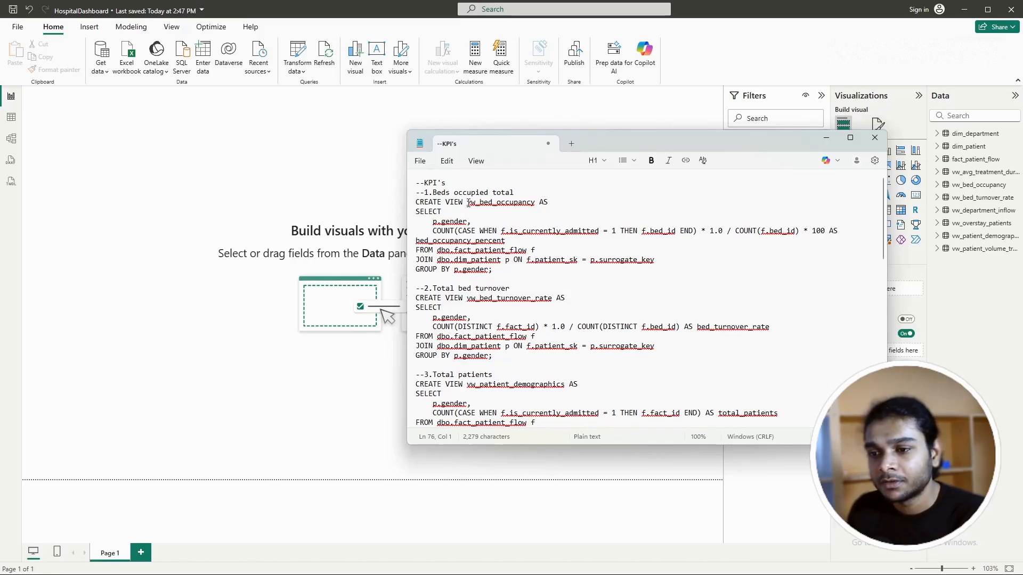
left_click(313, 197)
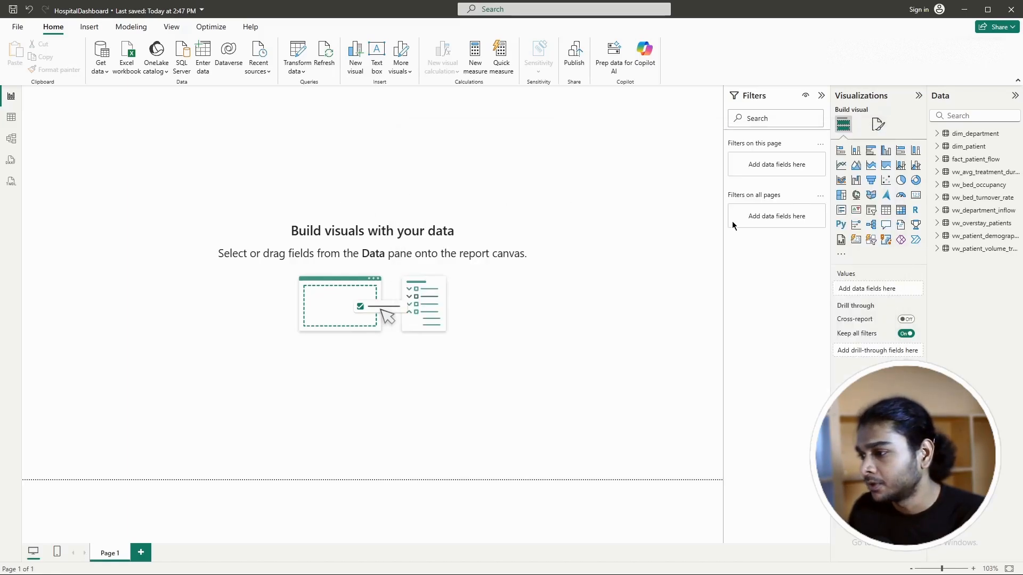
left_click(937, 184)
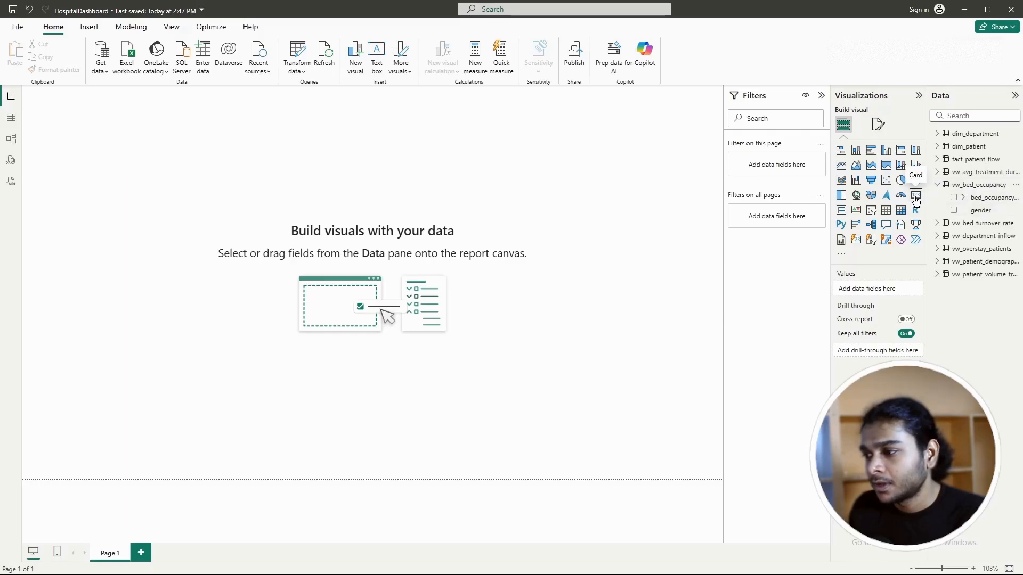
left_click(916, 197)
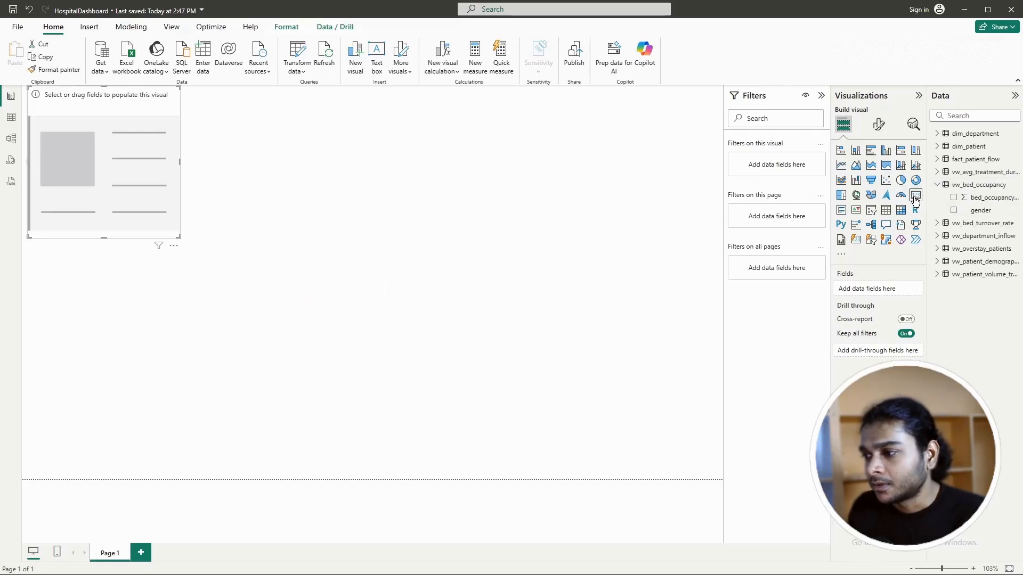
left_click(954, 198)
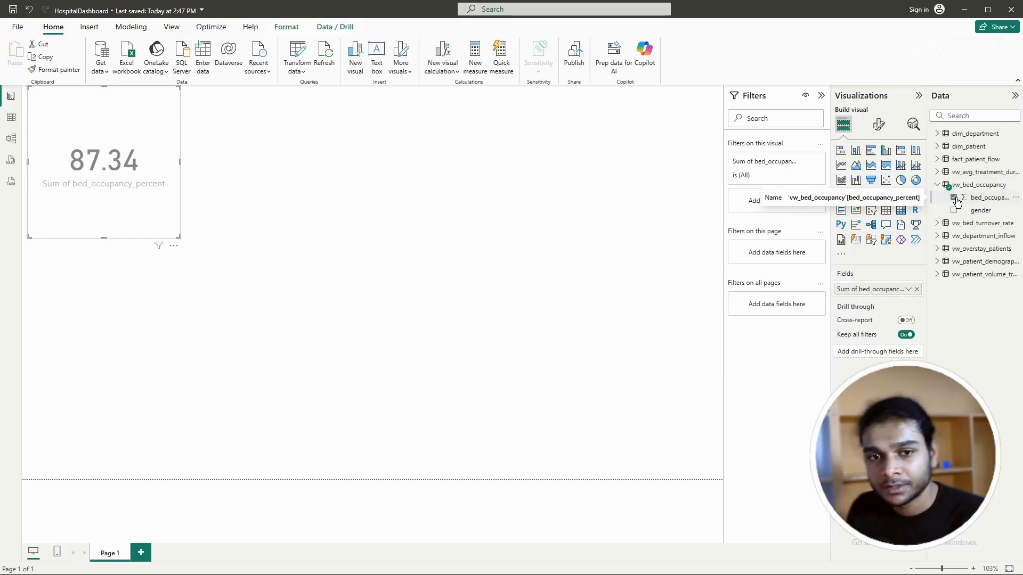
left_click_drag(179, 237, 346, 144)
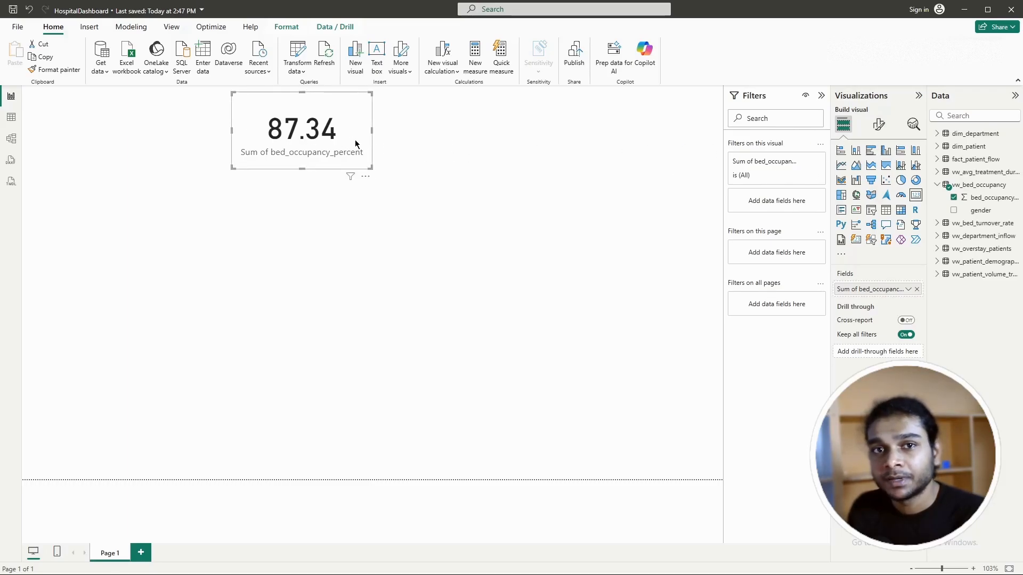
Step: Apply a custom data format with two decimals and a percent sign to the bed occupancy card
left_click(878, 125)
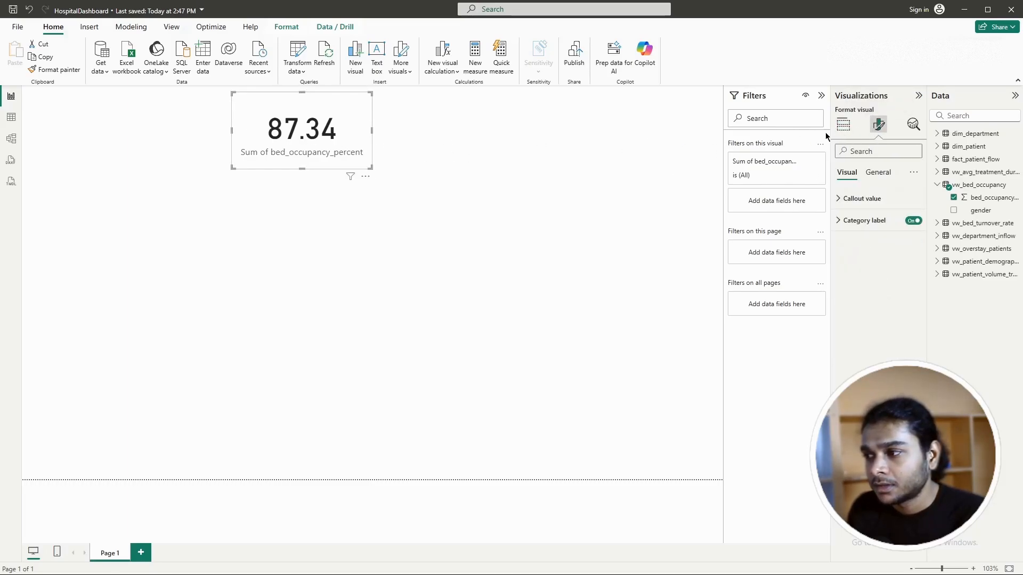
left_click(869, 178)
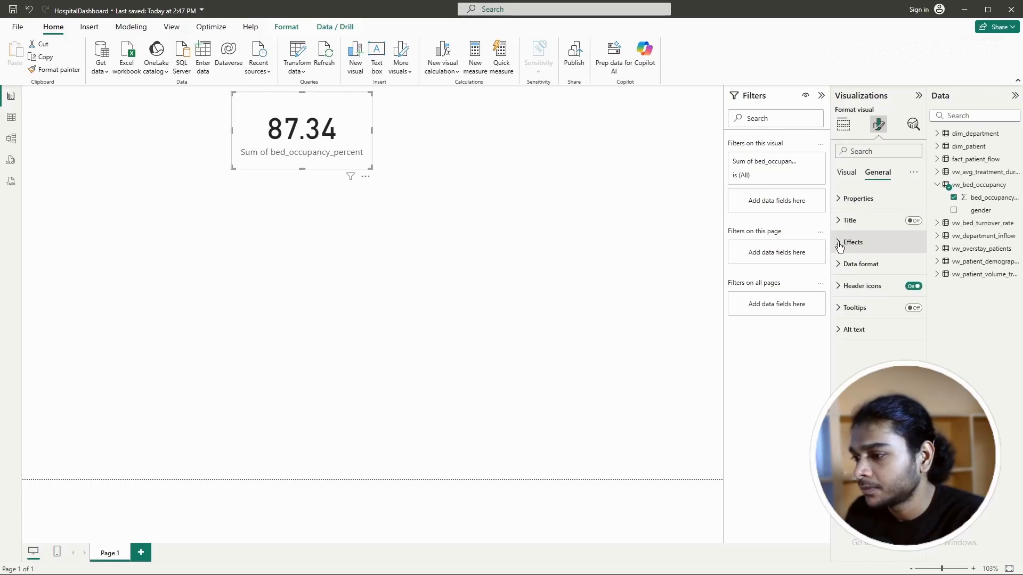
left_click(839, 263)
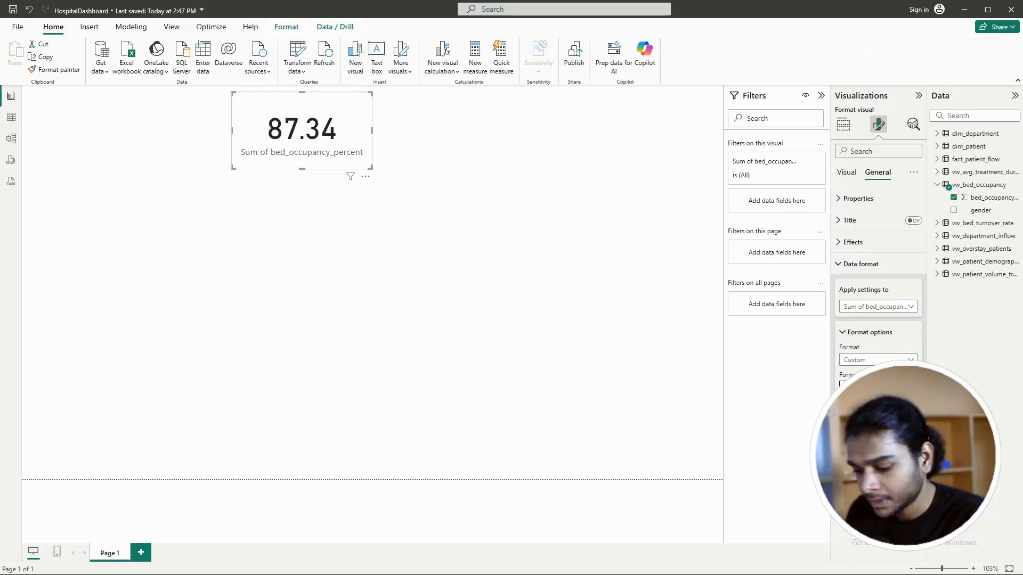
type("0")
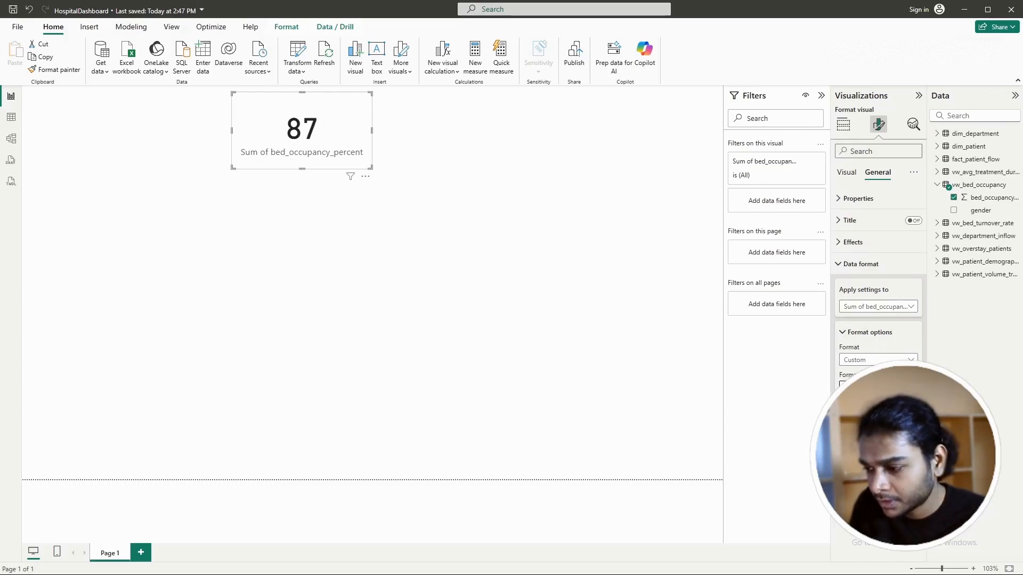
type(".0")
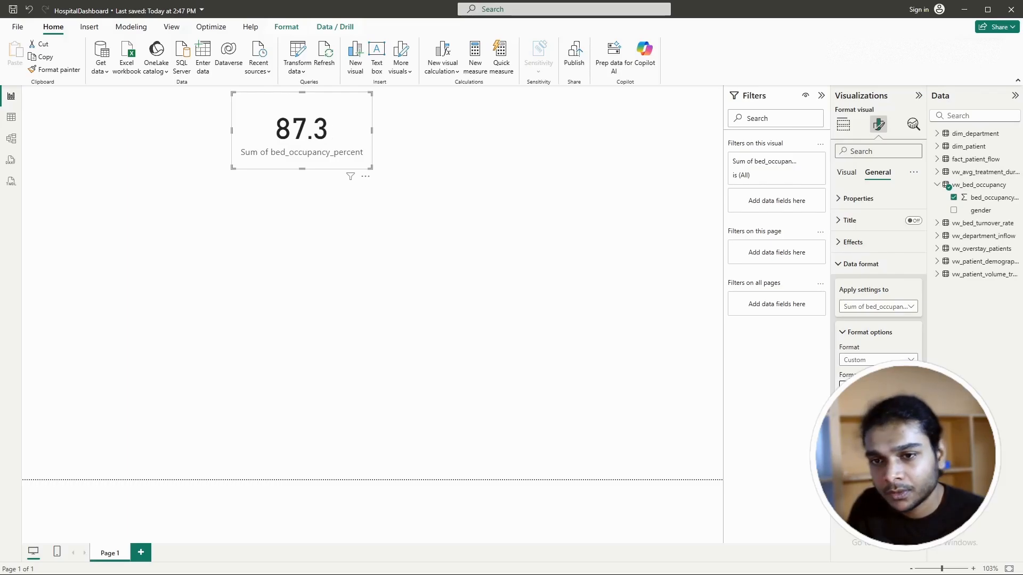
type("0")
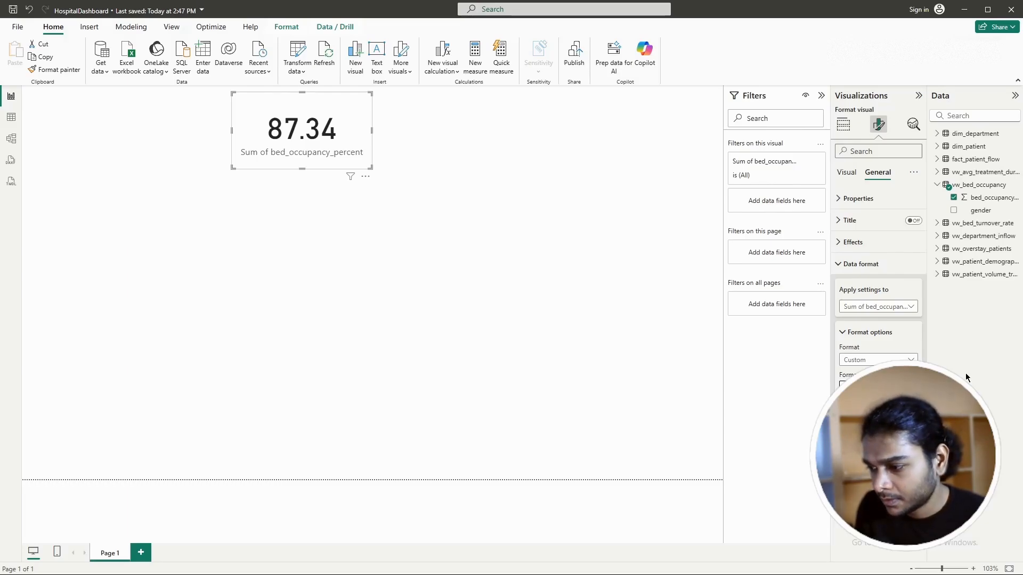
type("%")
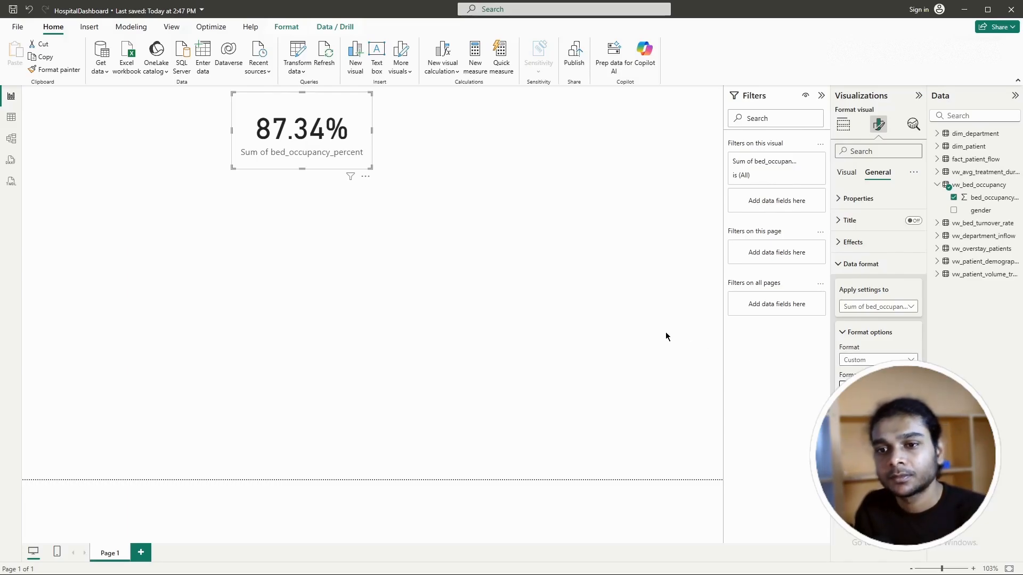
Step: Shrink the bed occupancy card further and move it into the upper-left corner of the report page
left_click(497, 238)
left_click(331, 141)
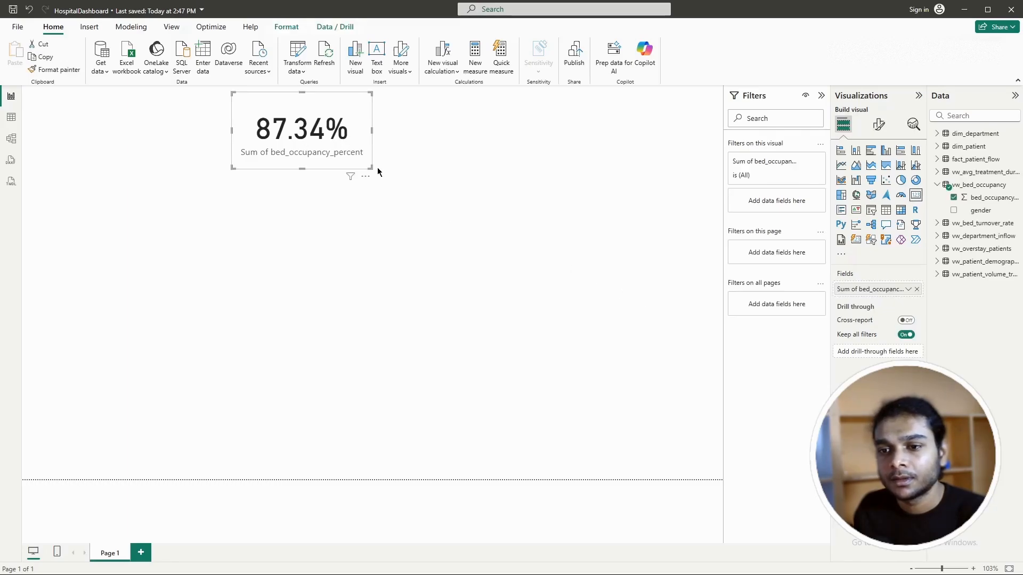
left_click_drag(370, 167, 153, 134)
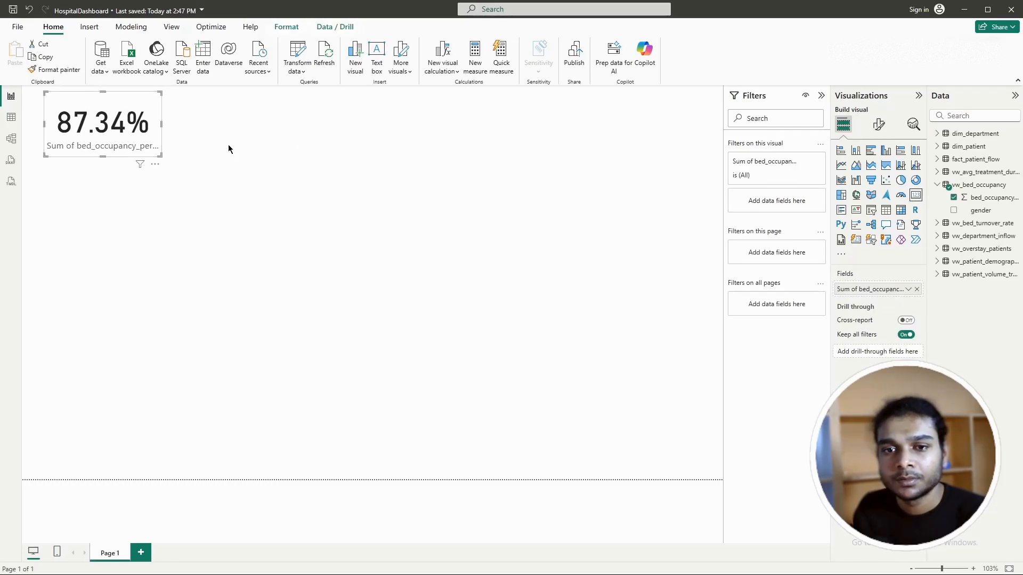
left_click(242, 155)
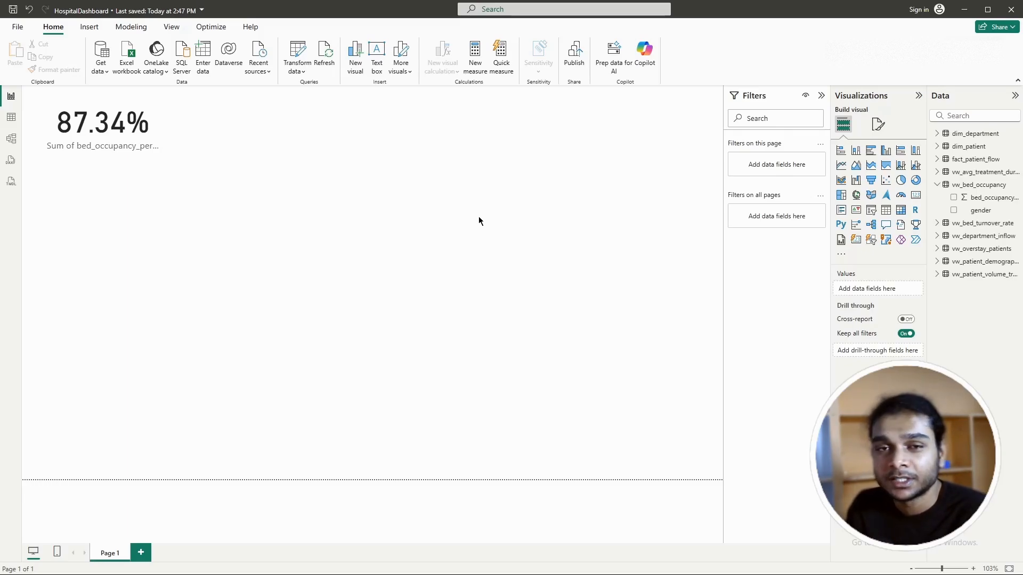
Step: Add a donut chart of bed_occupancy_percent by gender, widen it to show its labels, and place it directly below the card
left_click(915, 180)
left_click_drag(142, 256, 265, 166)
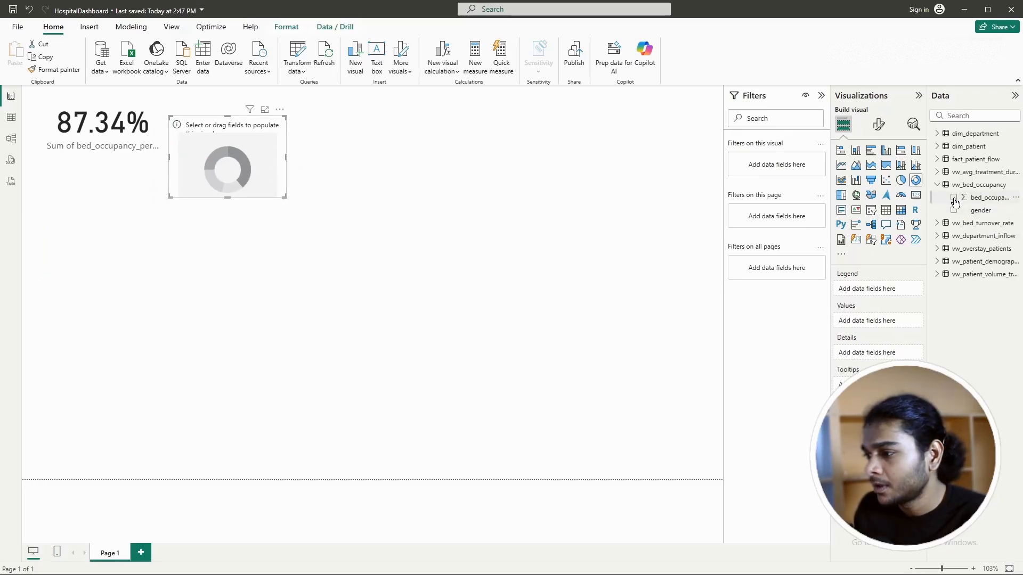
left_click(953, 198)
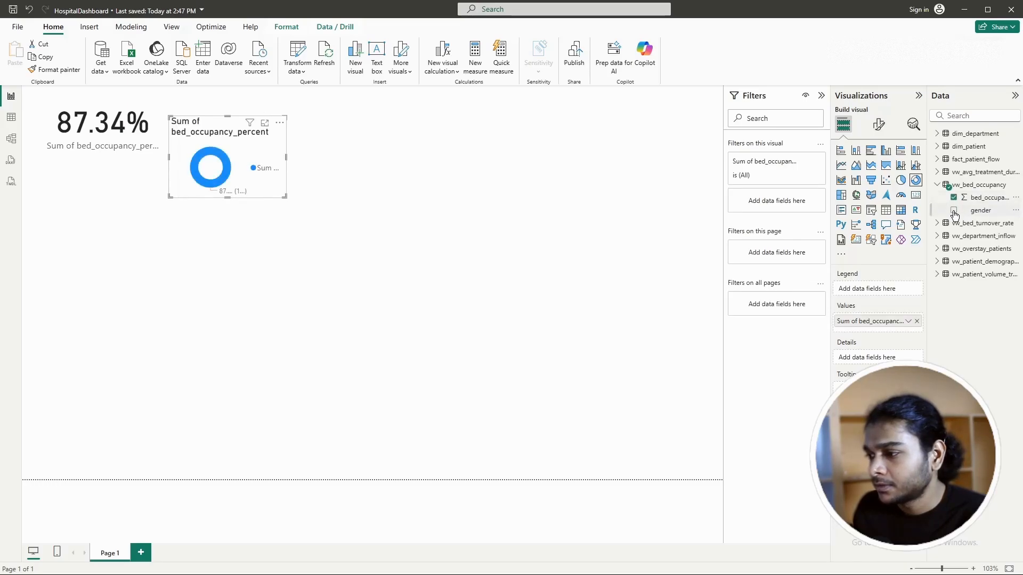
left_click(953, 211)
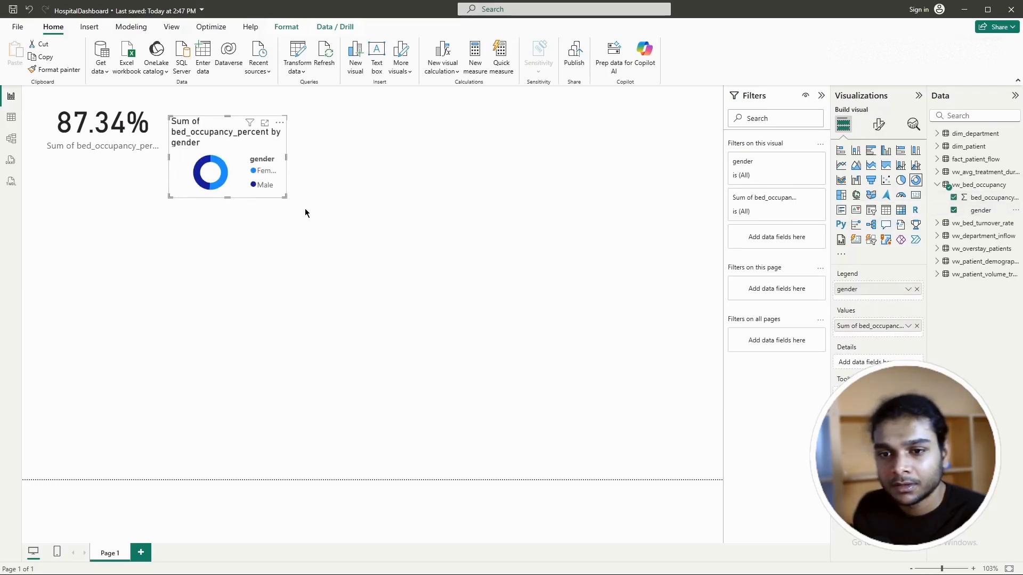
left_click_drag(285, 197, 379, 198)
left_click_drag(316, 172, 183, 213)
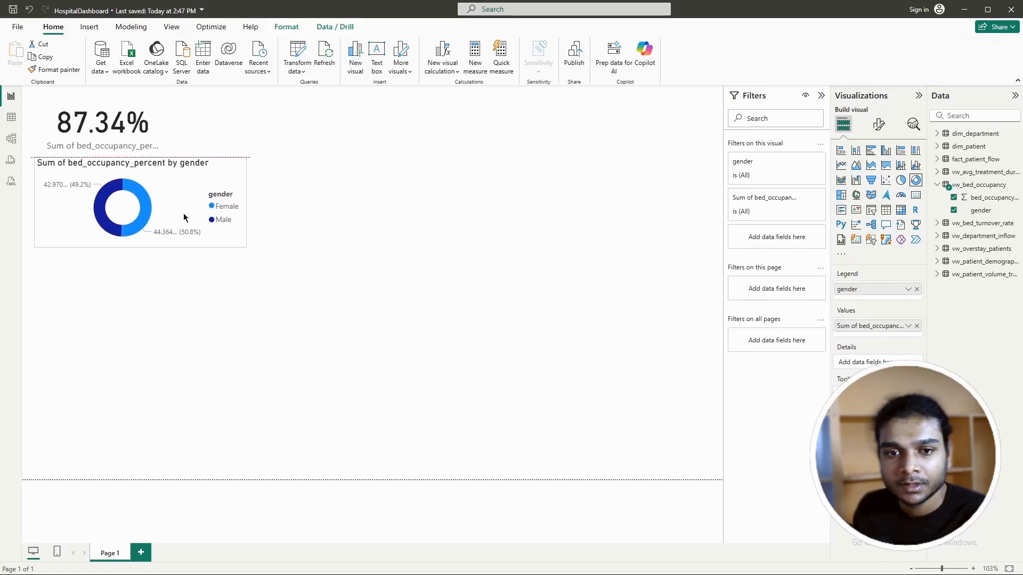
Step: Try to overlay the bed occupancy card on the gender donut chart, and separate the two visuals side by side
left_click_drag(133, 132, 160, 218)
left_click(217, 189)
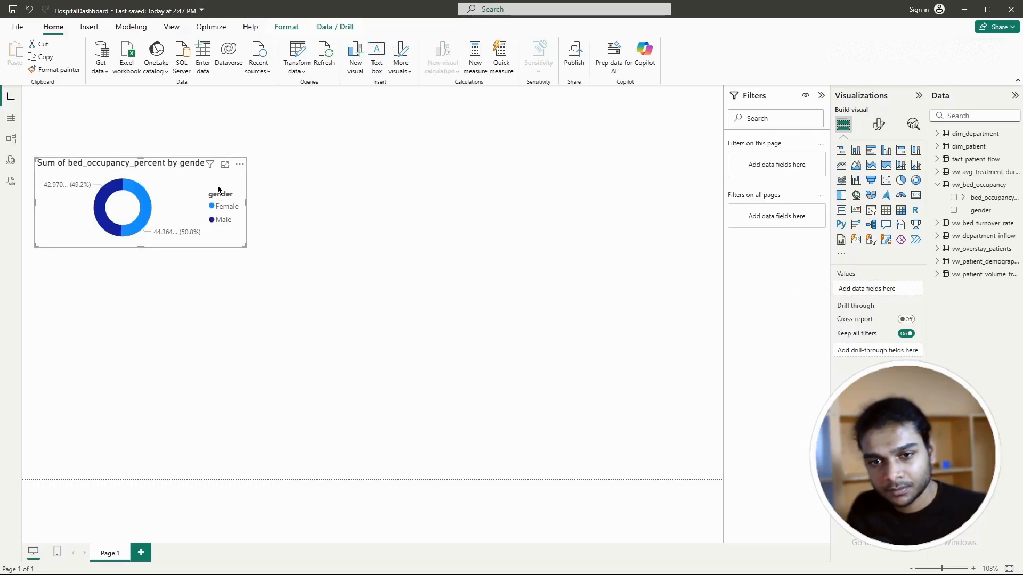
left_click(304, 192)
left_click_drag(185, 182, 383, 198)
left_click(145, 228)
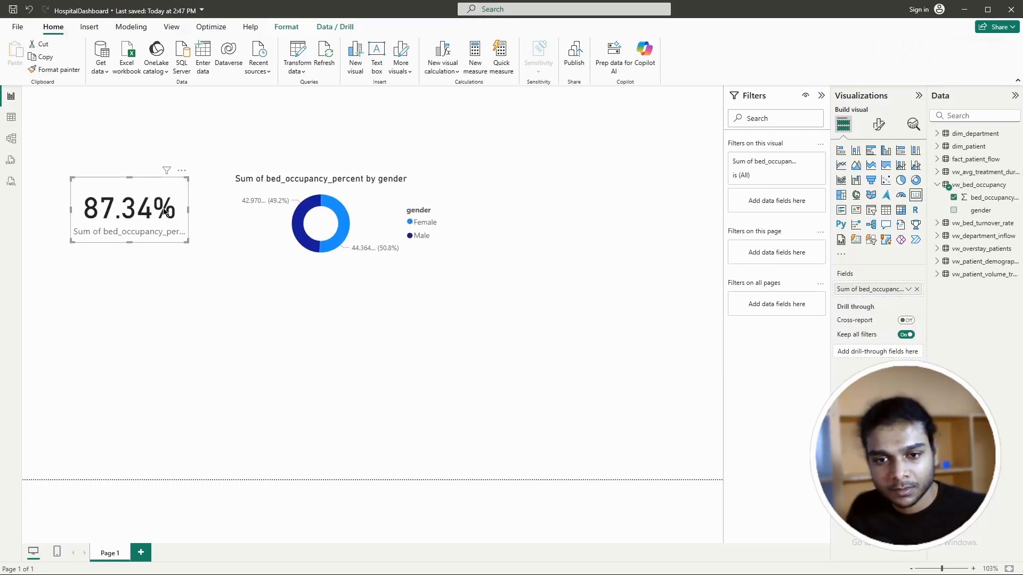
Step: Duplicate the bed occupancy card so the copy lies over the donut chart, and remove the original card
key("ctrl+c")
key("ctrl+v")
left_click(146, 218)
left_click(181, 170)
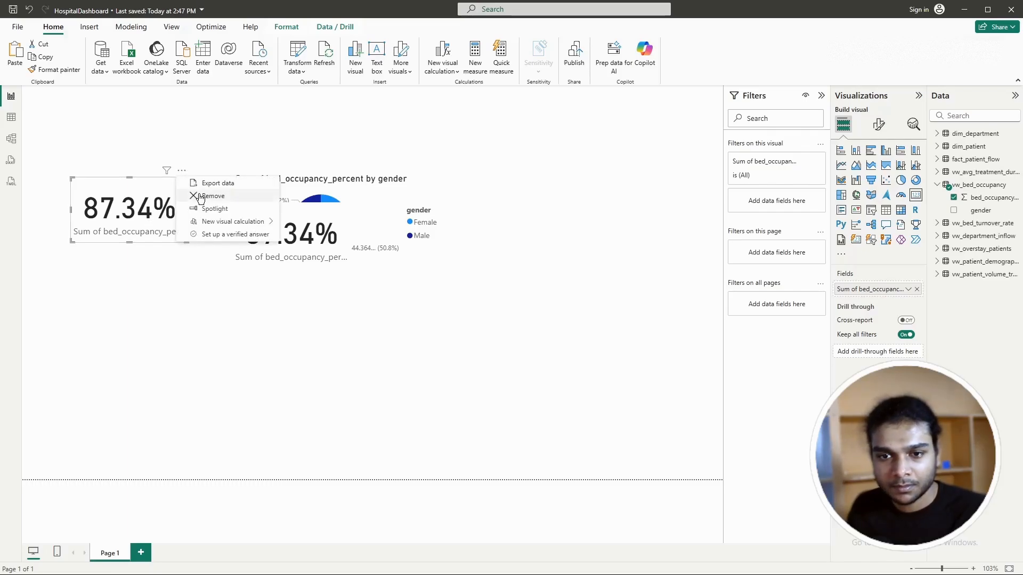
left_click(198, 197)
Step: Move the donut chart and the overlaid bed occupancy card together into the upper-left corner of the report page
left_click(345, 223)
left_click_drag(379, 213, 183, 127)
left_click(398, 180)
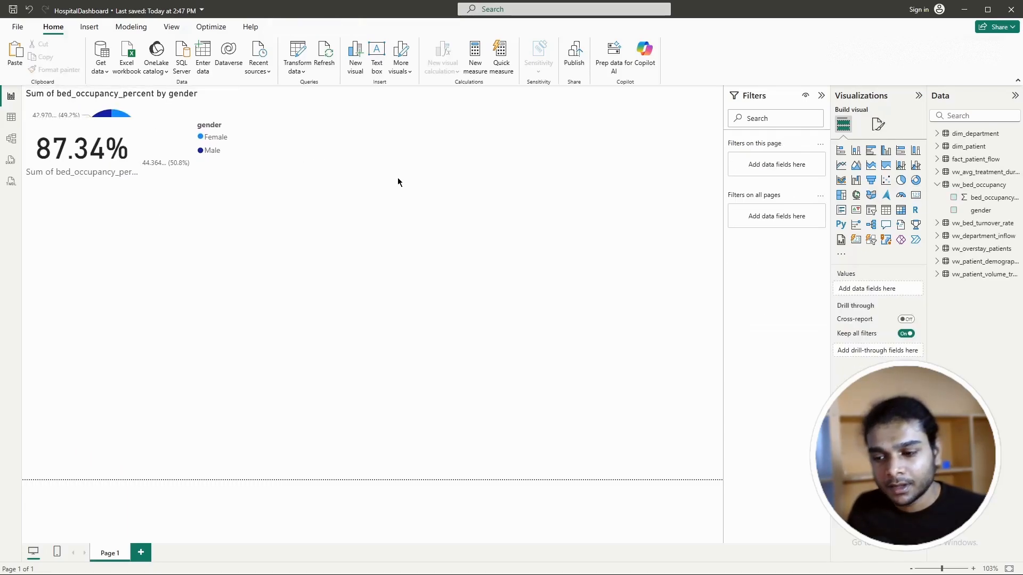
Step: Check the bed turnover KPI in the notes and add a donut chart of bed_turnover_rate by gender from vw_bed_turnover_rate
left_click(582, 563)
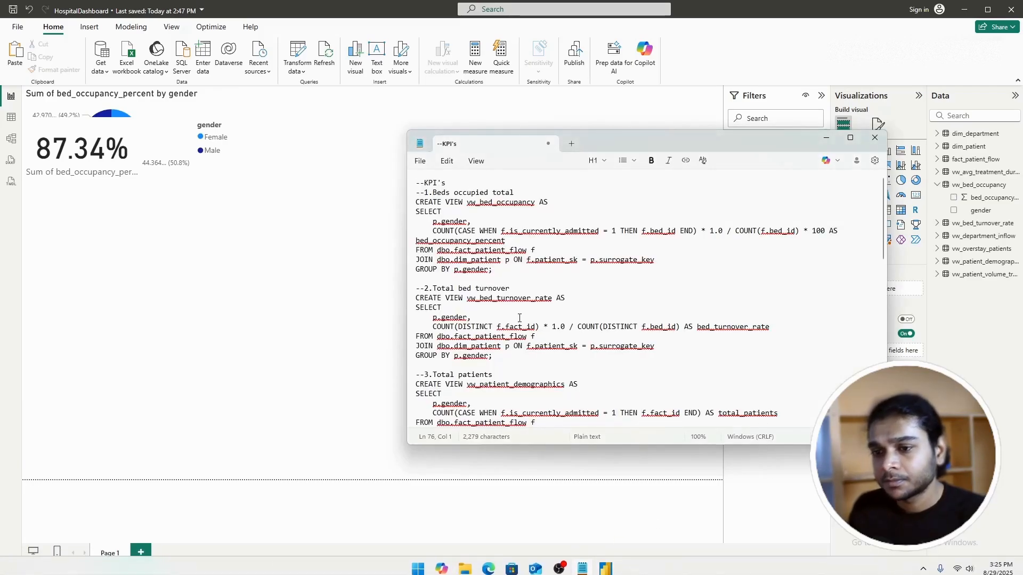
scroll(458, 241, "down", 2)
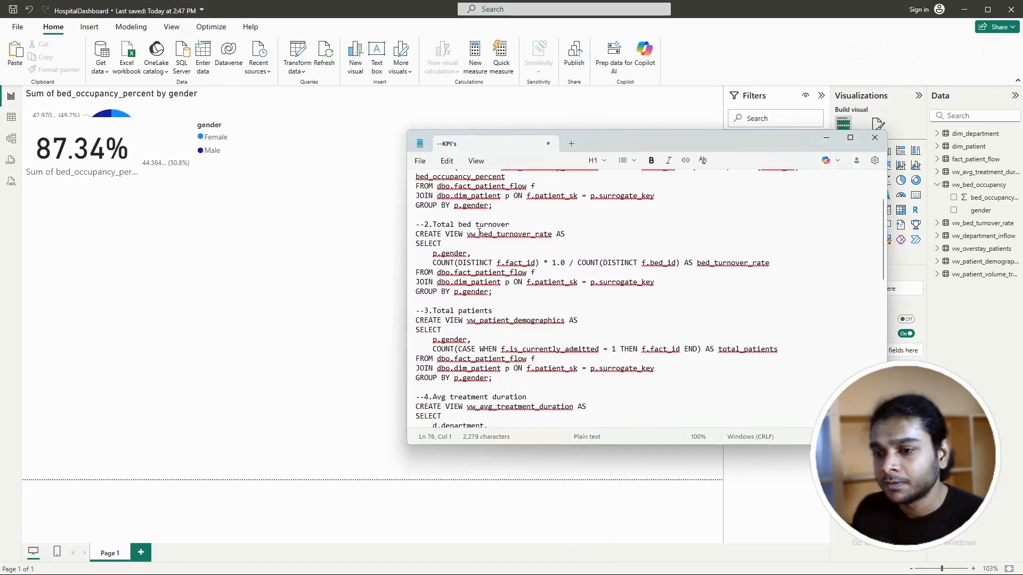
left_click(961, 347)
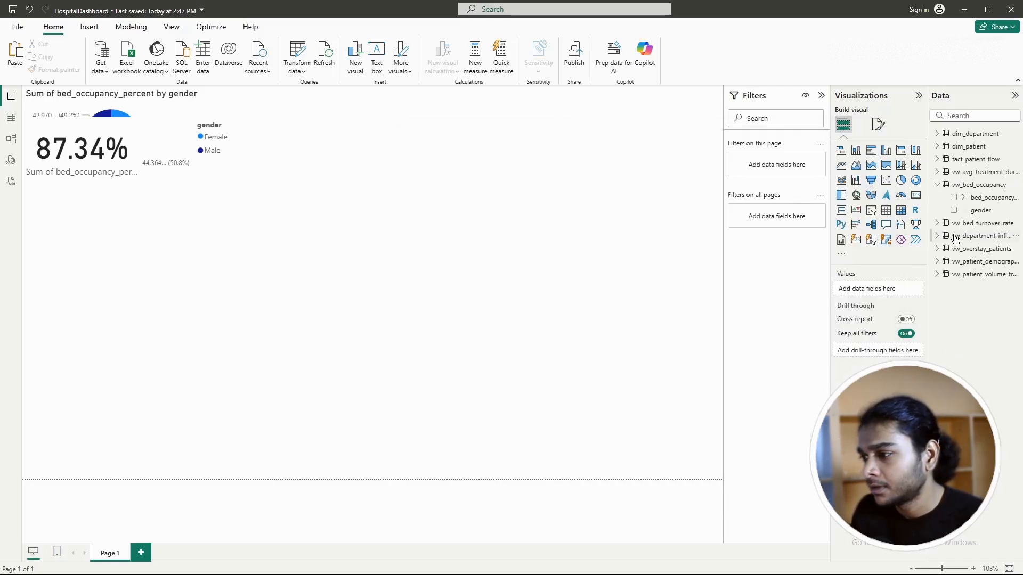
left_click(939, 185)
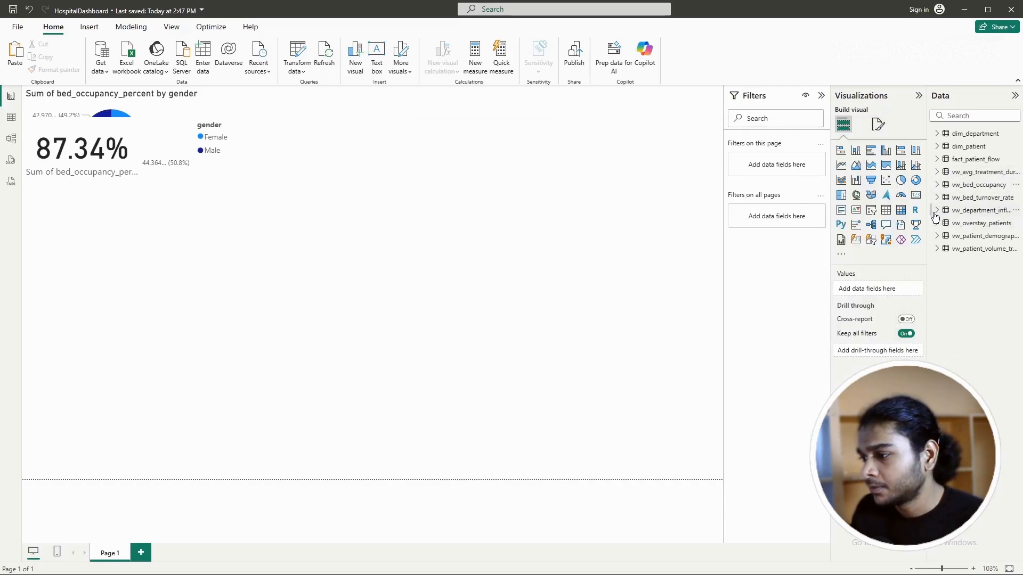
left_click(938, 198)
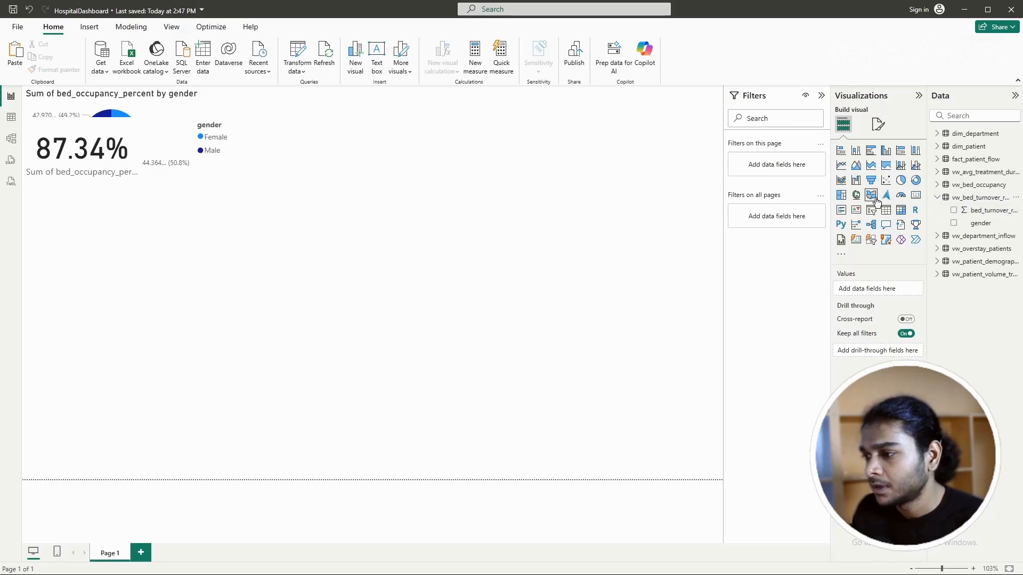
left_click(914, 196)
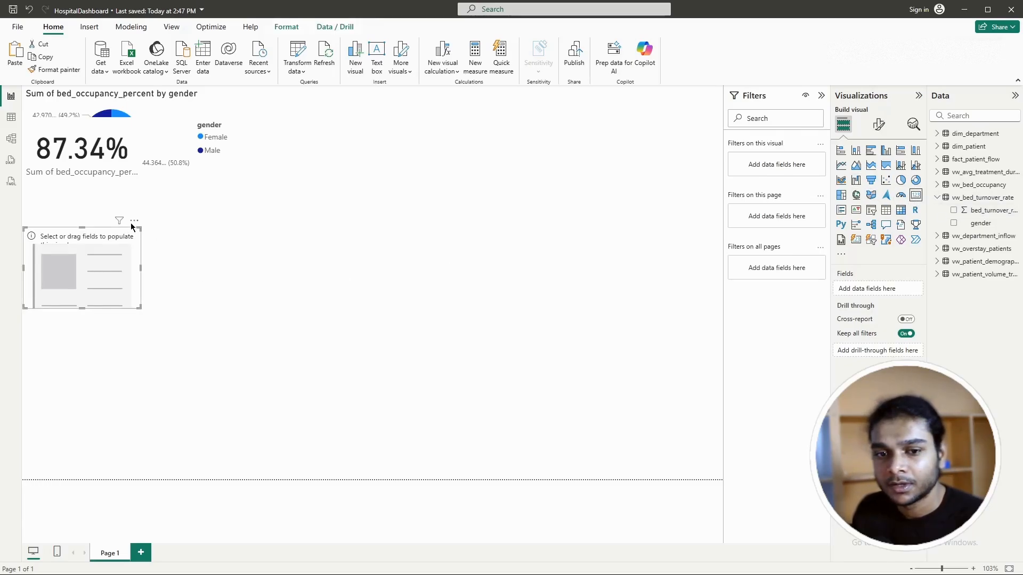
left_click(915, 180)
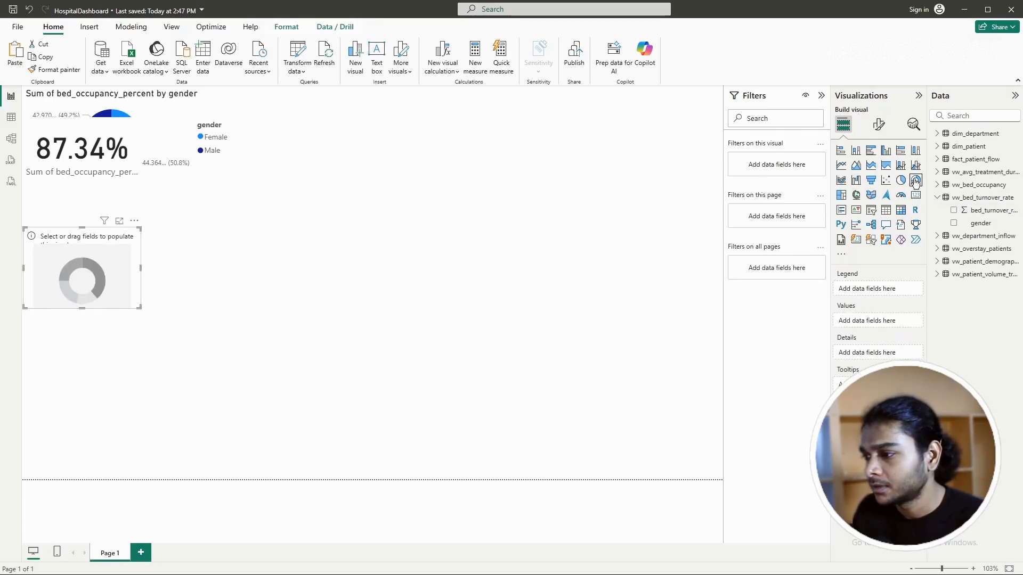
left_click(954, 211)
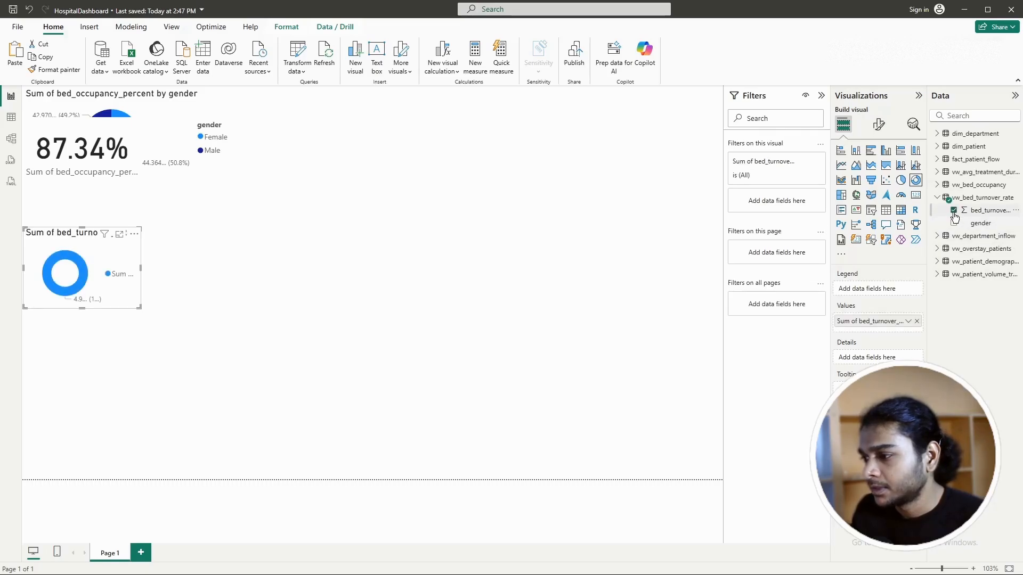
left_click(954, 223)
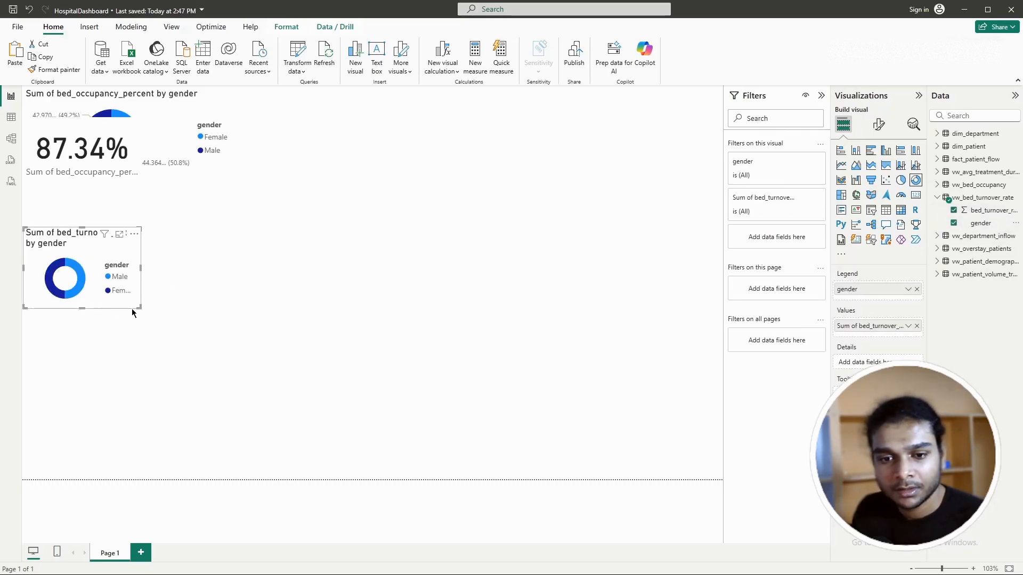
Step: Resize the bed turnover donut chart so its title and labels fit, and place it below the bed occupancy visuals
left_click_drag(136, 308, 347, 303)
left_click_drag(263, 254, 417, 230)
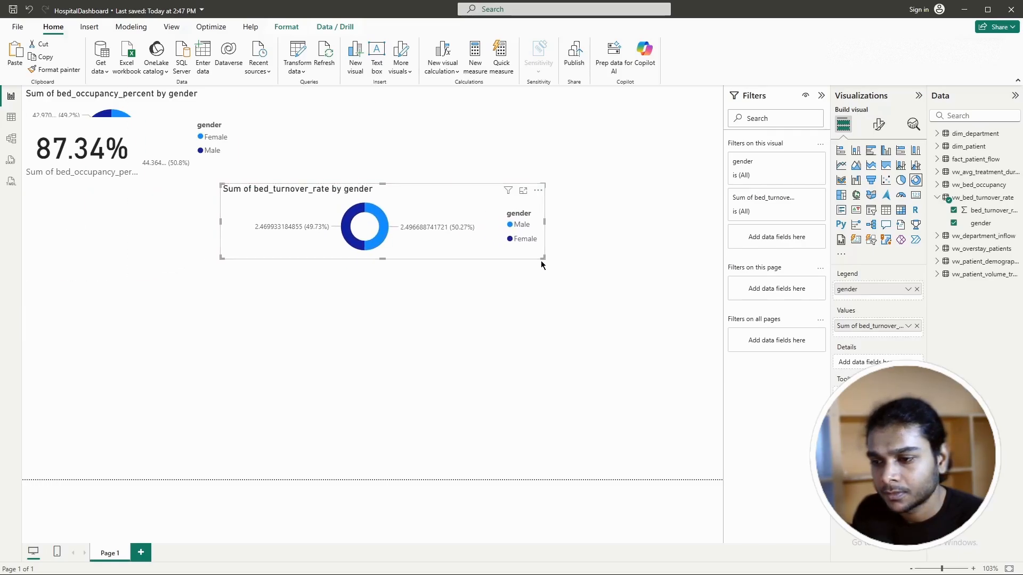
left_click_drag(542, 258, 453, 250)
left_click_drag(386, 230, 197, 254)
left_click_drag(267, 270, 184, 270)
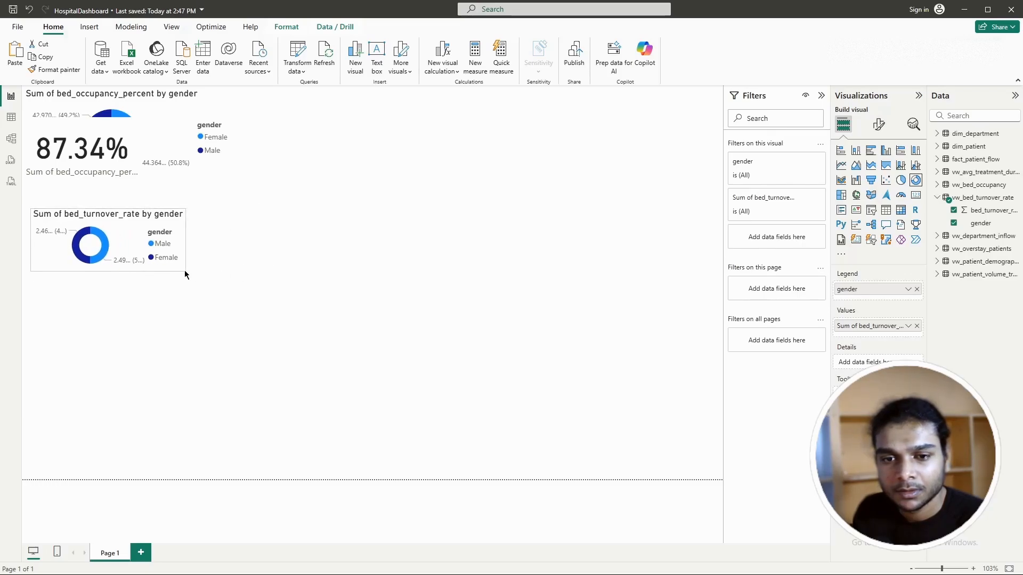
Step: Turn off the legends of the bed occupancy and bed turnover donut charts
left_click(195, 169)
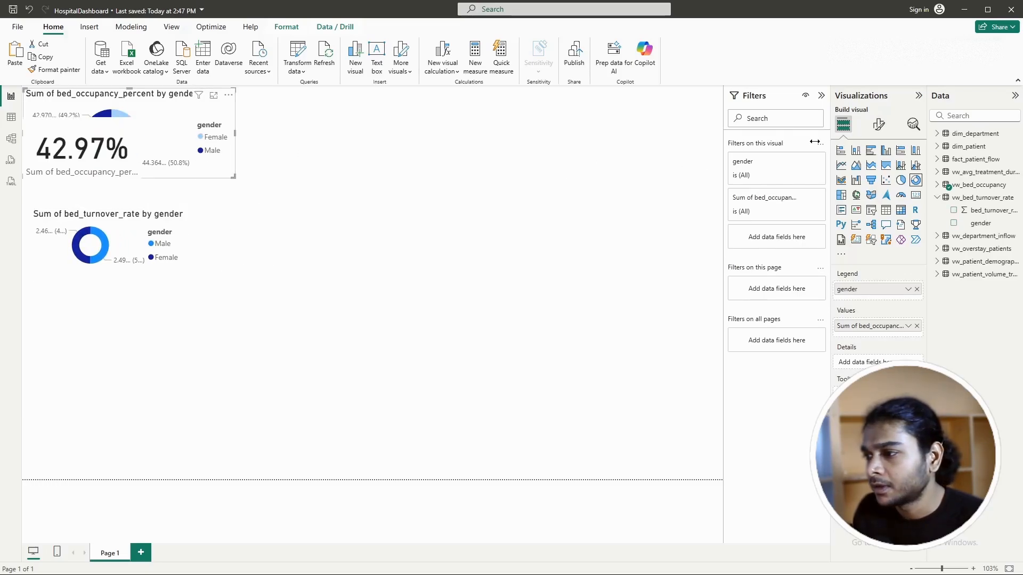
left_click(915, 195)
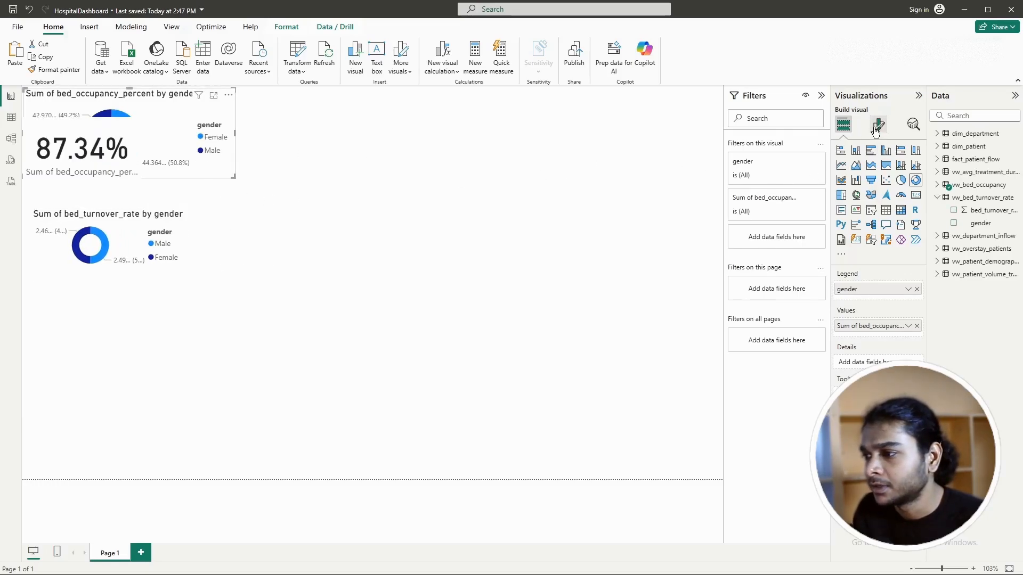
left_click(879, 124)
left_click(913, 199)
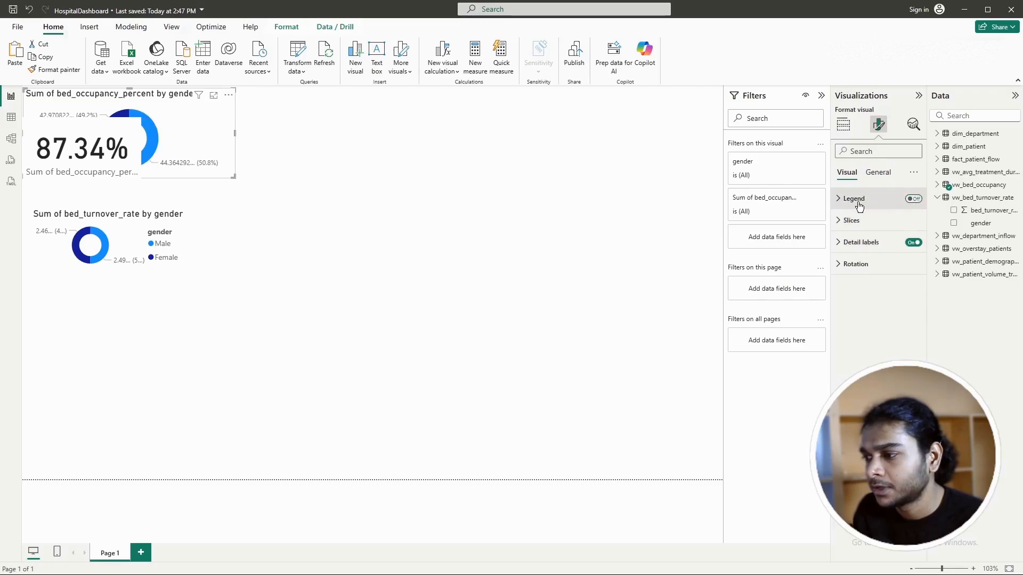
left_click(322, 204)
left_click(175, 236)
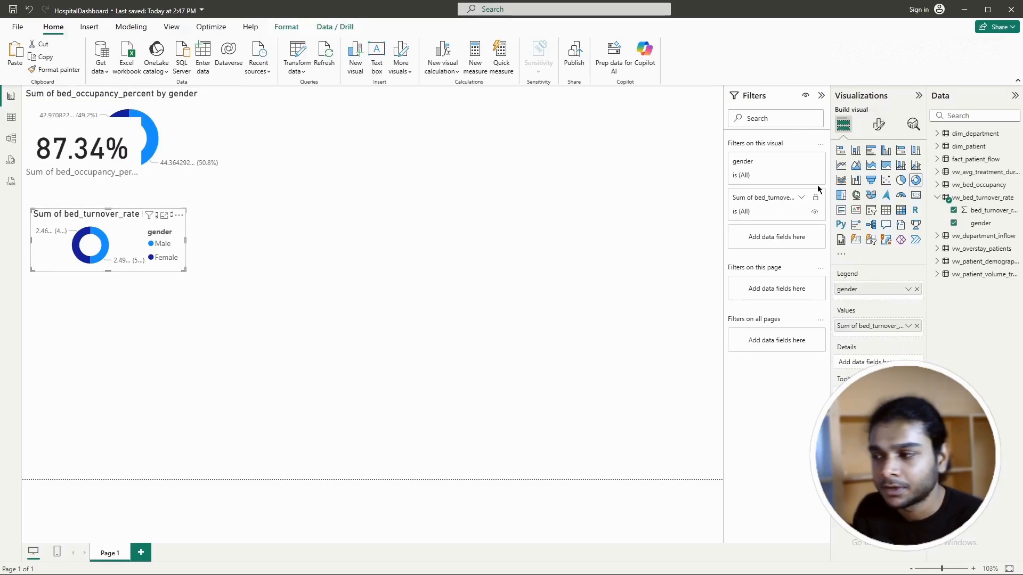
left_click(879, 124)
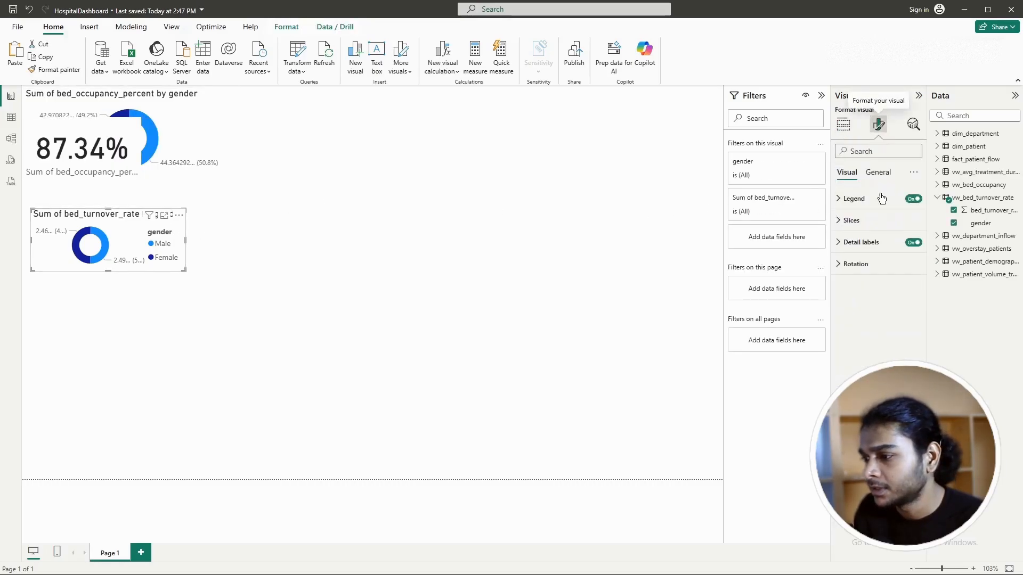
left_click(913, 198)
Step: Add a card of bed_turnover_rate from vw_bed_turnover_rate, shrink it, and lay it over the bed turnover donut chart
left_click(440, 234)
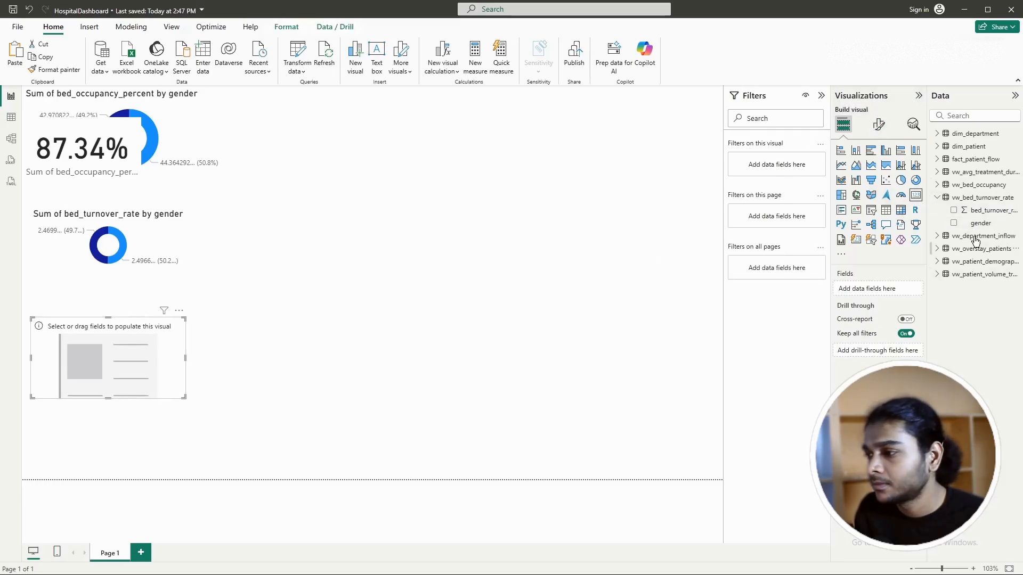
left_click(954, 211)
left_click_drag(150, 354, 160, 323)
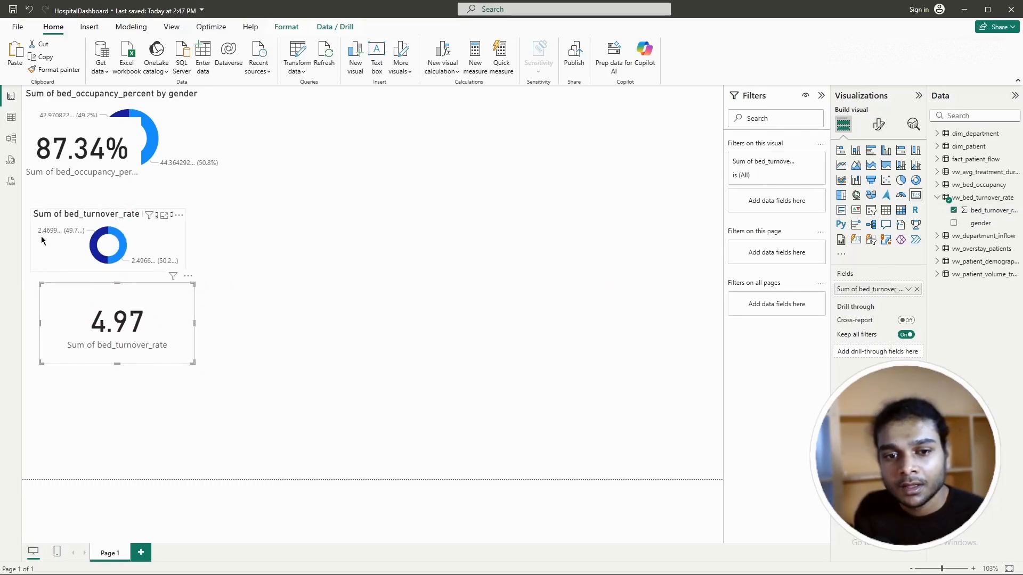
mouse_move(140, 244)
left_click_drag(140, 279, 115, 250)
left_click(267, 255)
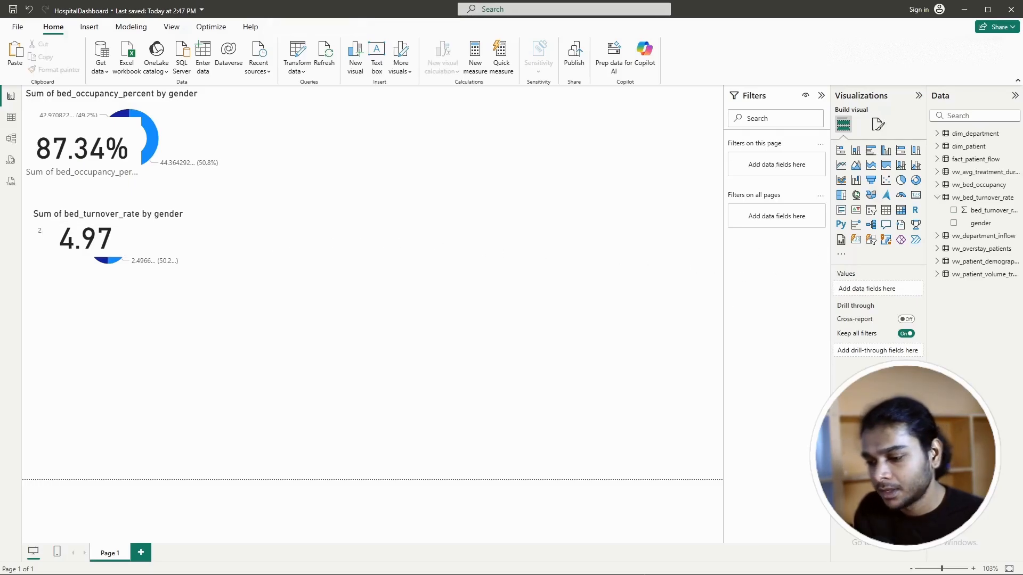
Step: Check the total patients KPI in the notes and add a donut chart of total_patients by gender from vw_patient_demographics
mouse_move(620, 571)
left_click(580, 564)
scroll(424, 275, "down", 4)
scroll(424, 274, "down", 3)
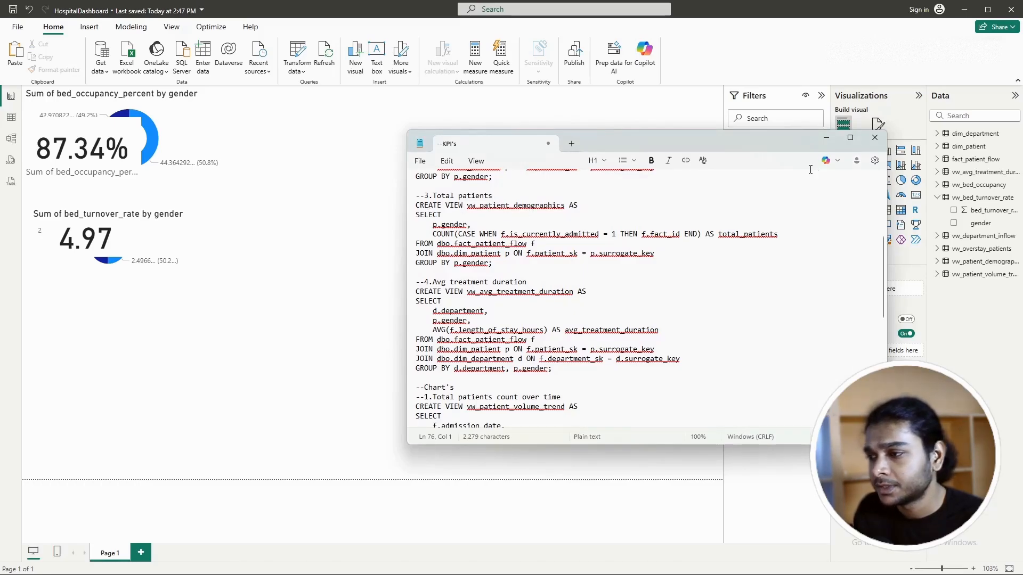
left_click(827, 140)
left_click(937, 197)
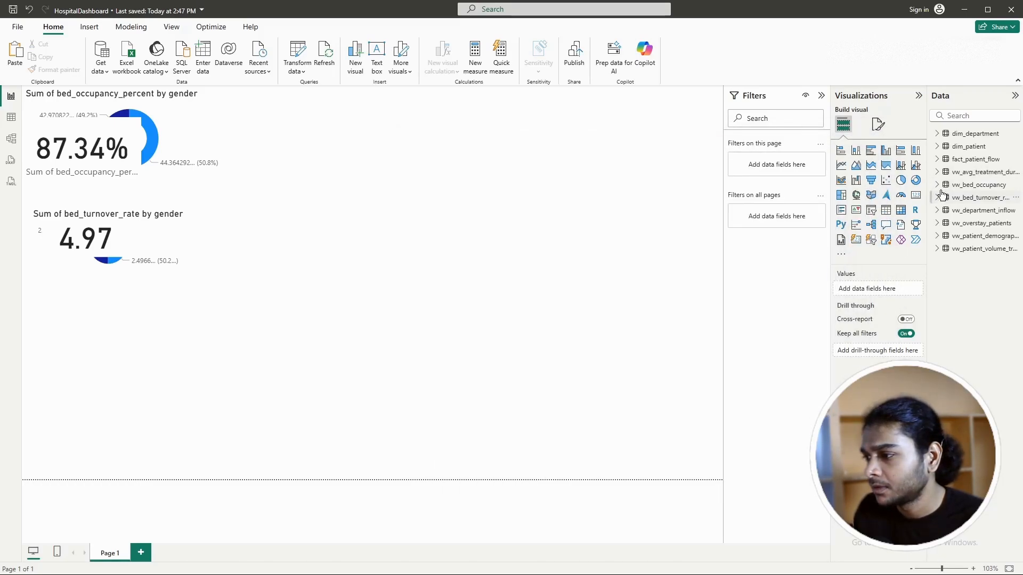
left_click(937, 236)
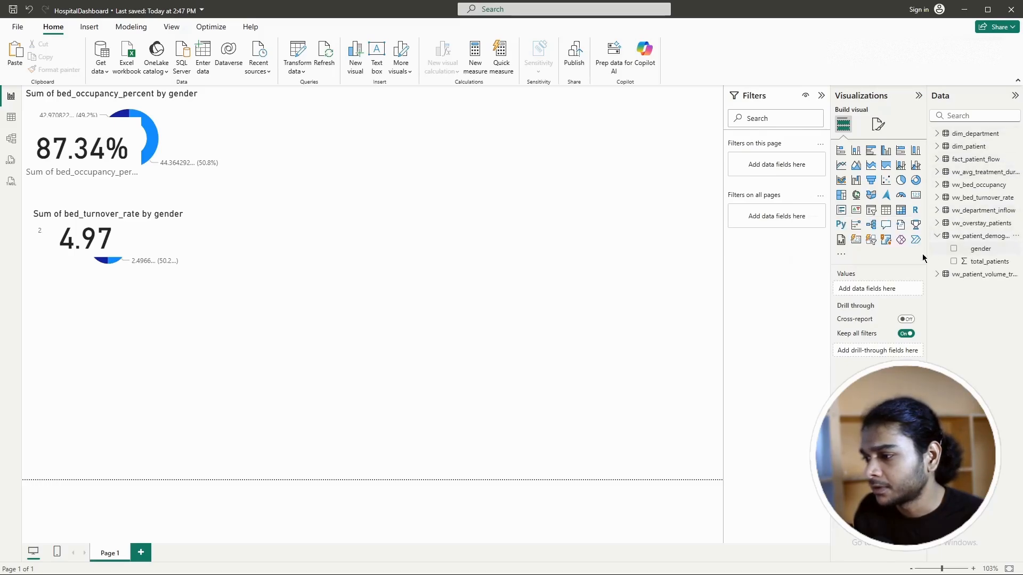
left_click(916, 181)
left_click(954, 262)
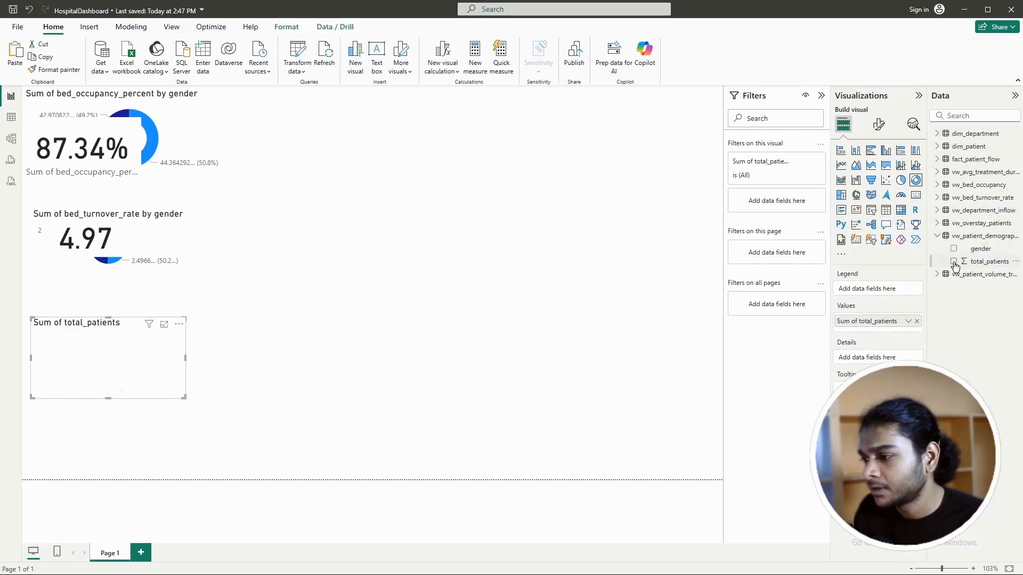
left_click(955, 250)
Step: Shrink the total patients donut chart slightly and place it beside the bed occupancy visuals along the page's upper edge
left_click_drag(123, 364, 362, 206)
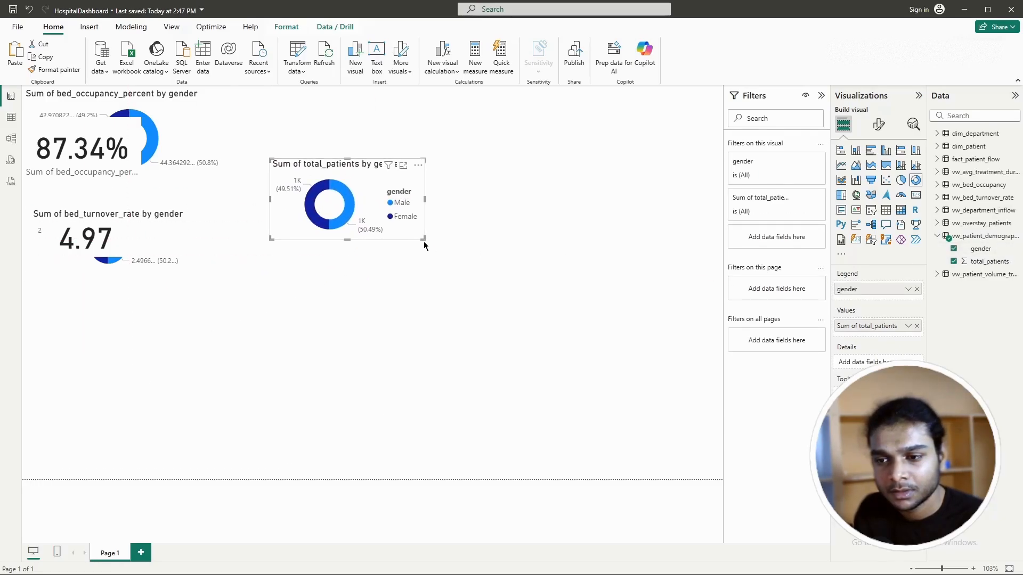
mouse_move(422, 239)
left_mouse_down()
mouse_move(548, 254)
mouse_move(414, 235)
left_mouse_up()
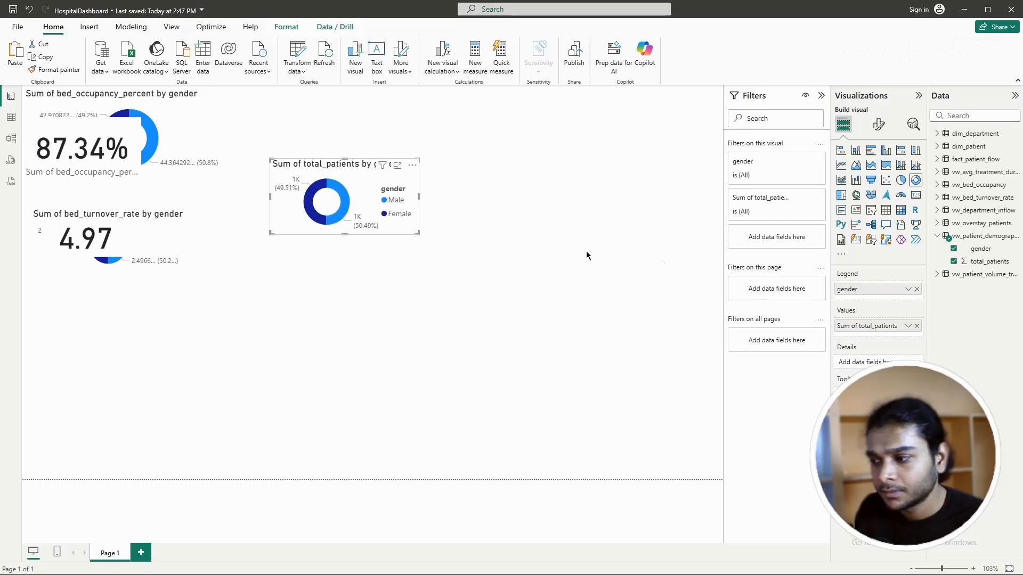
left_click_drag(370, 201, 303, 127)
left_click(490, 217)
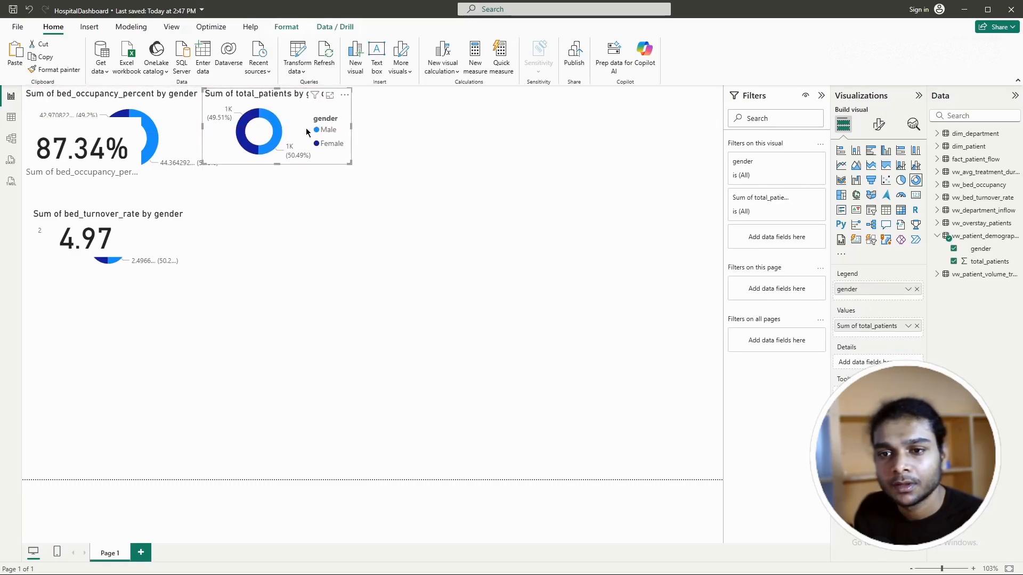
left_click(563, 197)
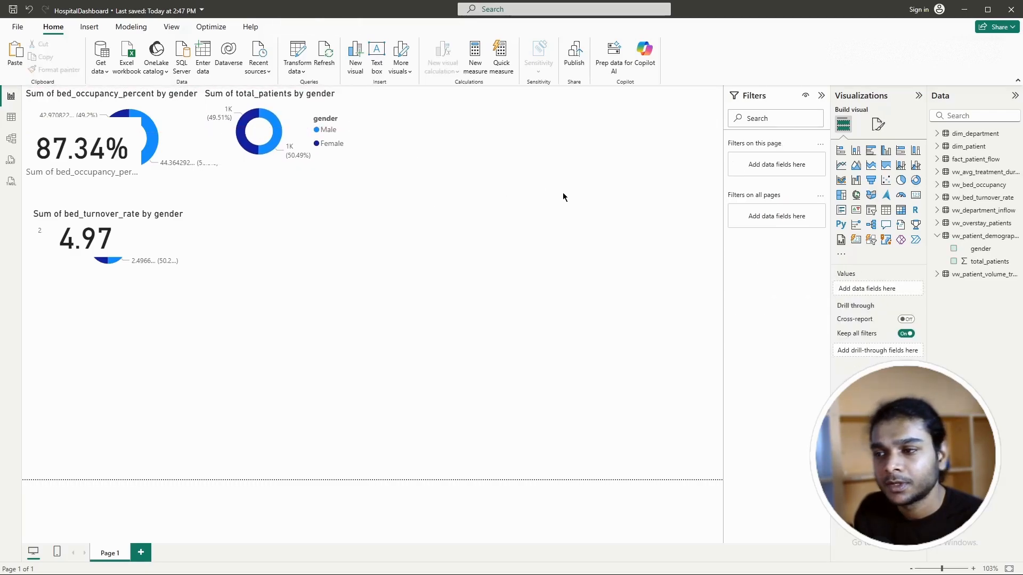
Step: Add a card of total_patients from vw_patient_demographics, shrink it, and lay it over the total patients donut chart
left_click(919, 199)
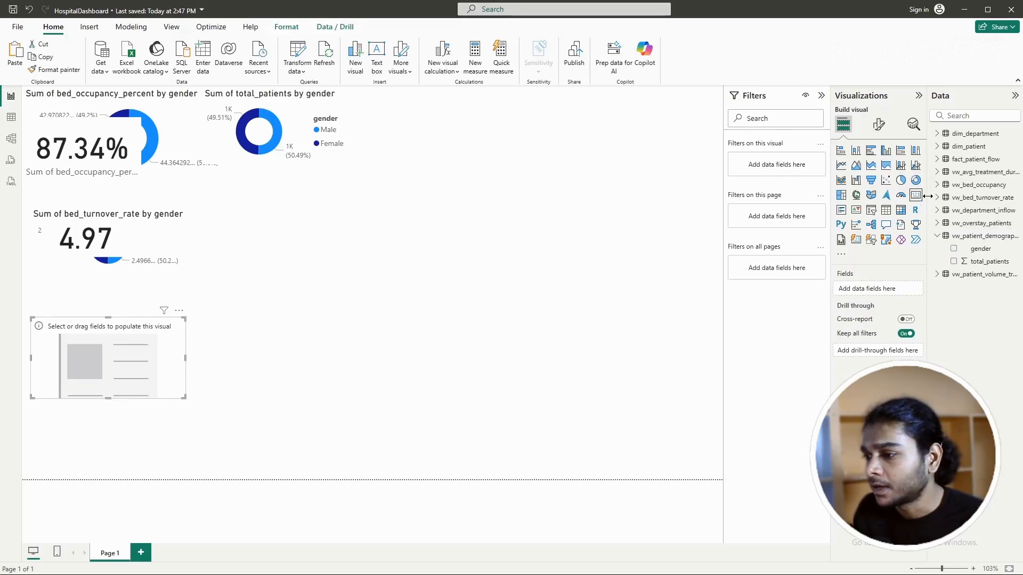
left_click(953, 261)
left_click_drag(173, 362, 334, 144)
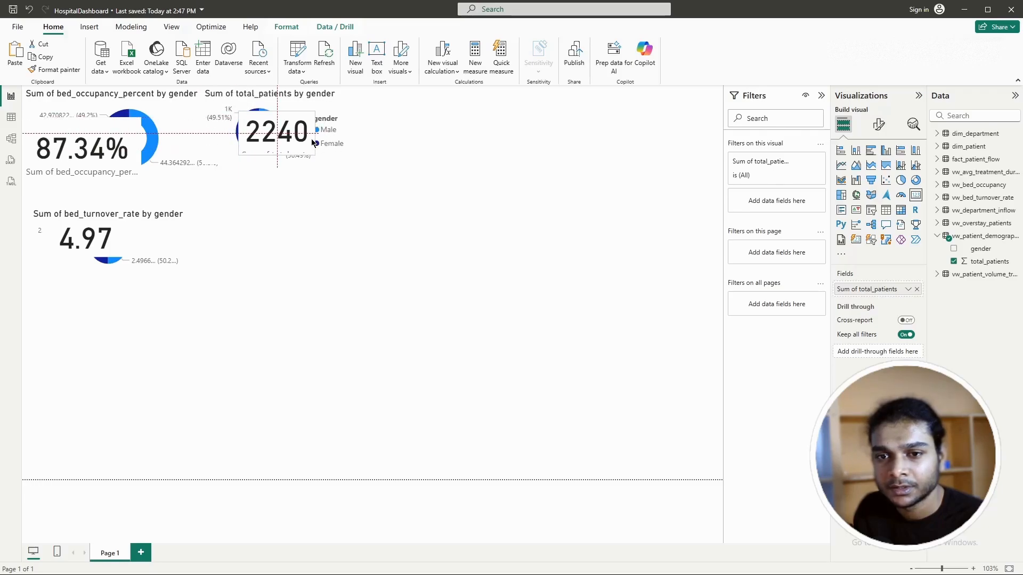
left_click(496, 203)
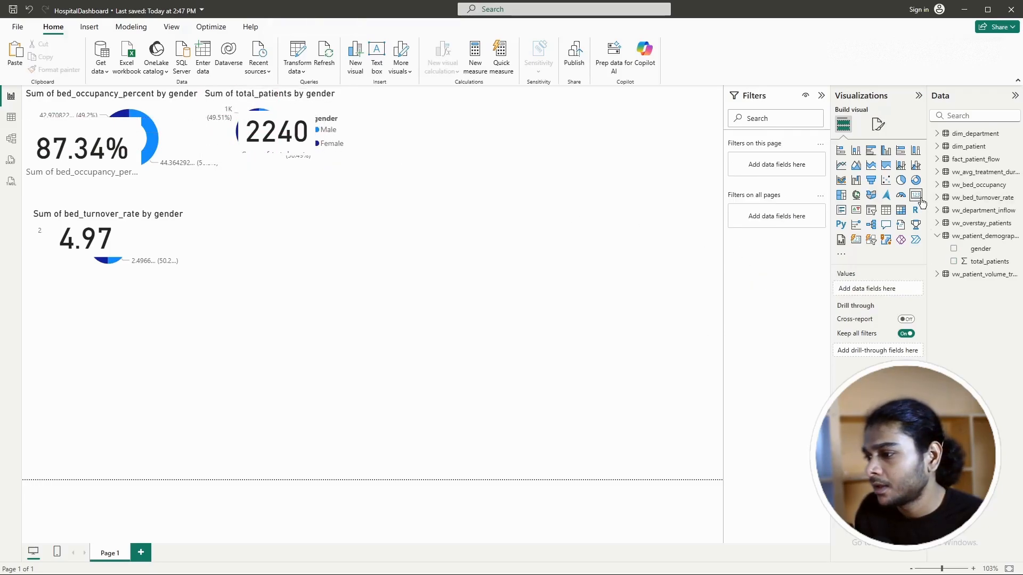
Step: Check the average treatment duration KPI in the notes and add a donut chart of avg_treatment_duration by gender from vw_avg_treatment_duration
left_click(583, 568)
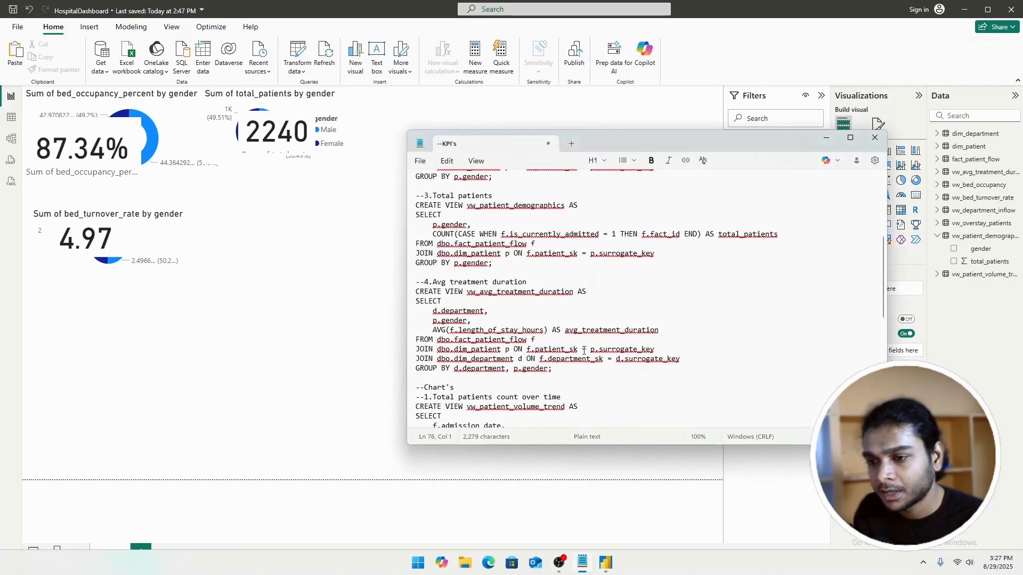
scroll(450, 243, "down", 3)
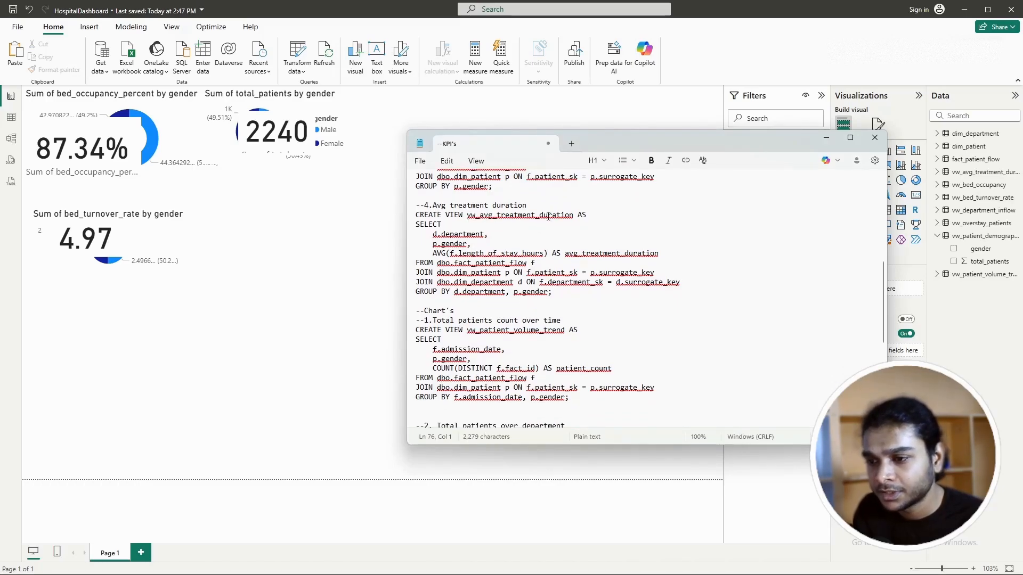
left_click(826, 137)
left_click(940, 235)
left_click(939, 173)
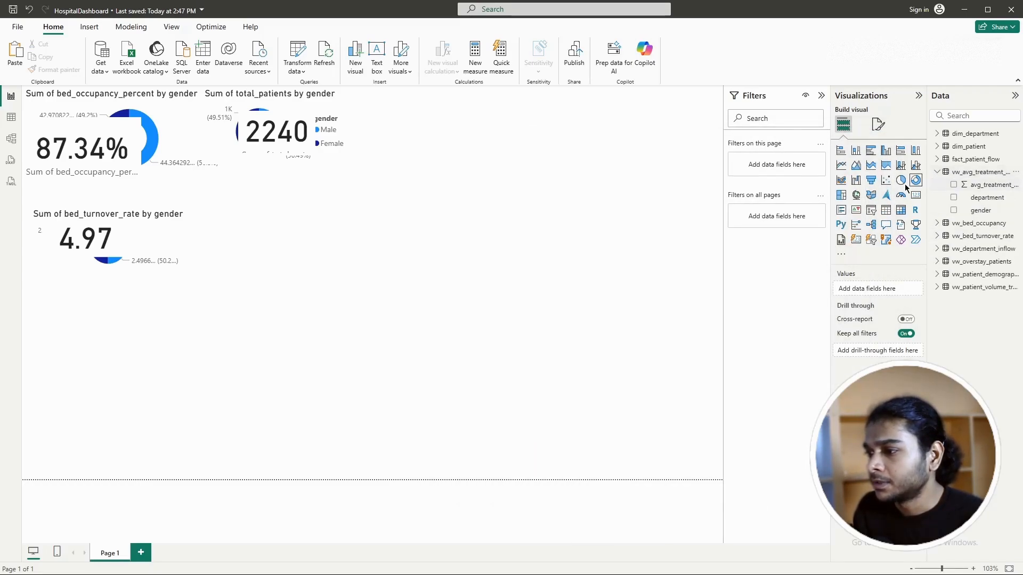
left_click(916, 180)
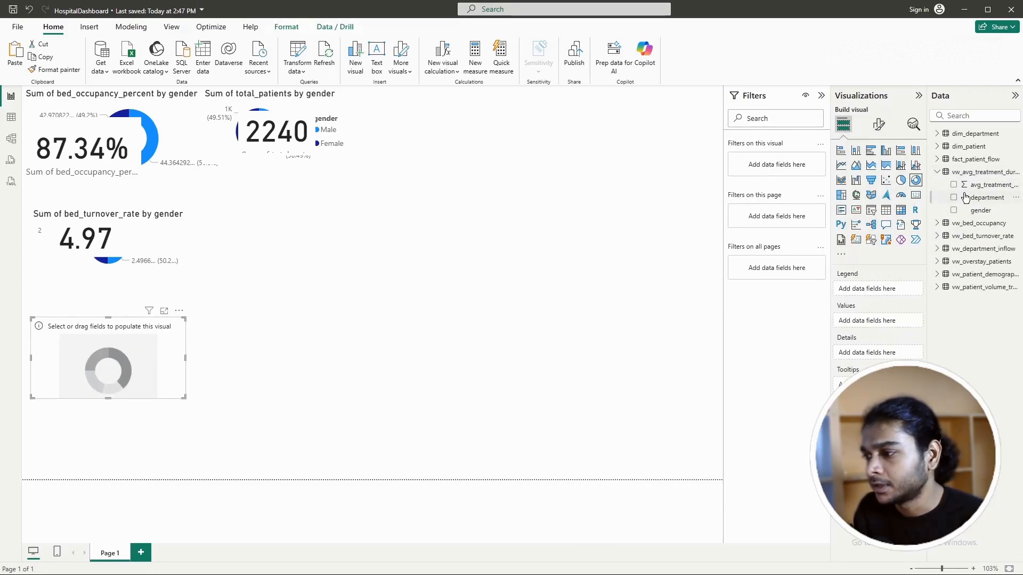
left_click(953, 185)
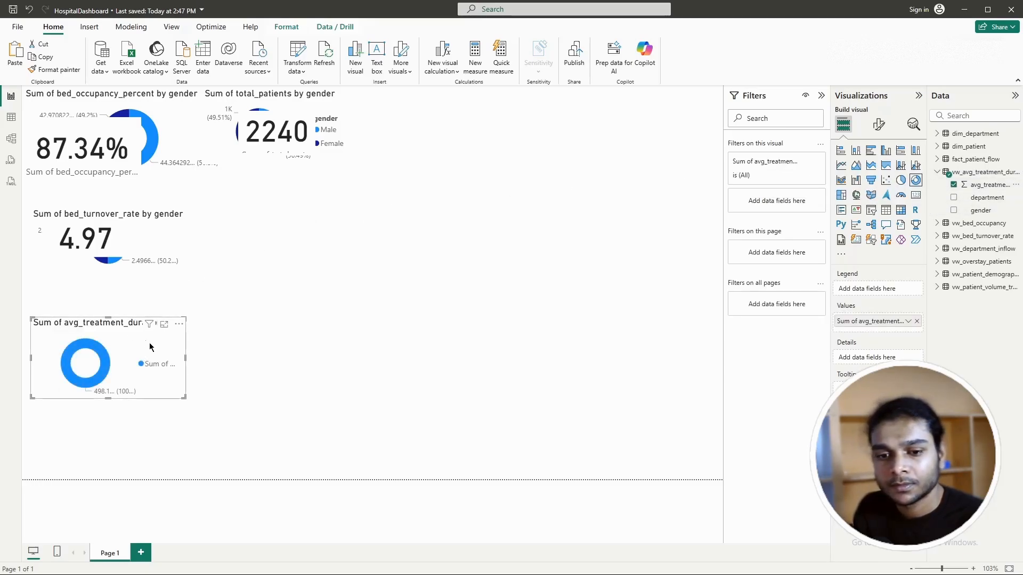
left_click(954, 211)
Step: Place the treatment duration donut chart below the total patients visuals, widened, and summarize its avg_treatment_duration values by Average
left_click_drag(155, 360, 331, 225)
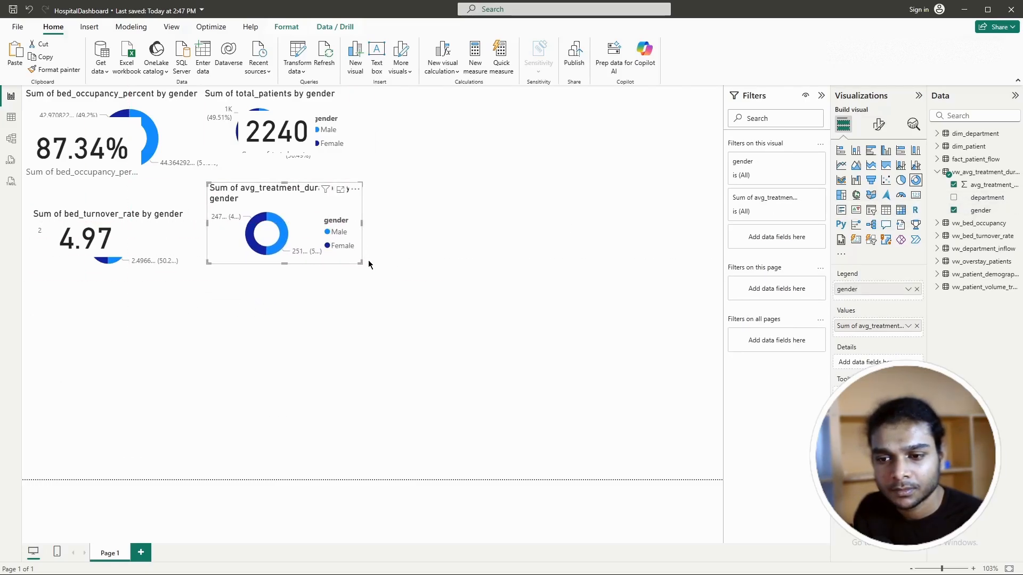
left_click_drag(359, 262, 520, 268)
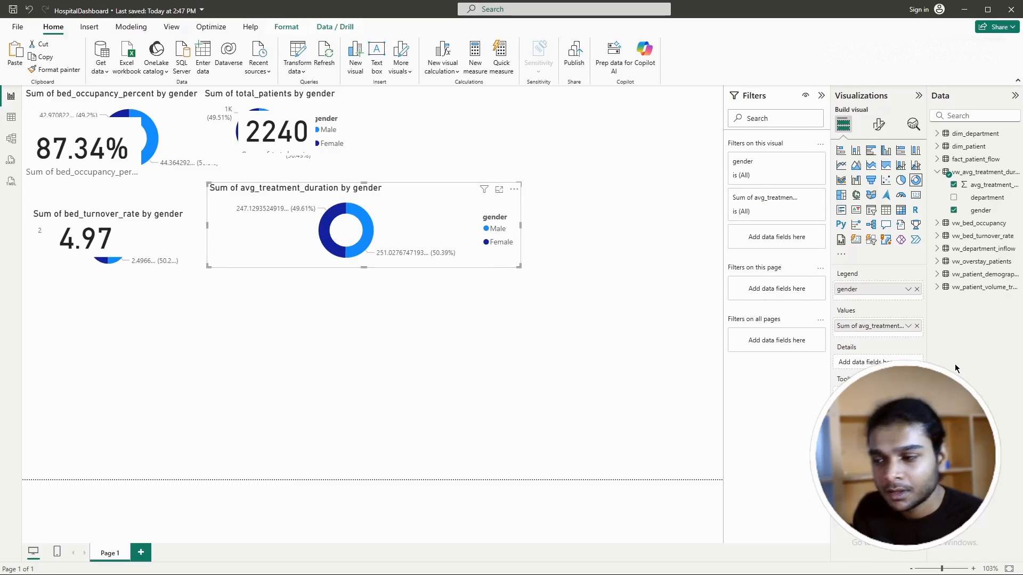
left_click(909, 326)
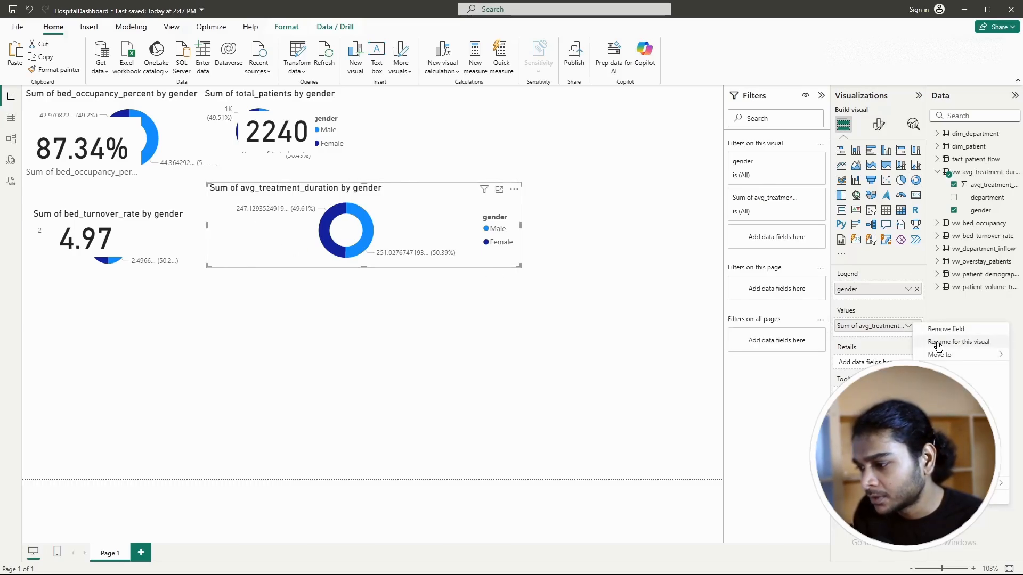
left_click(867, 333)
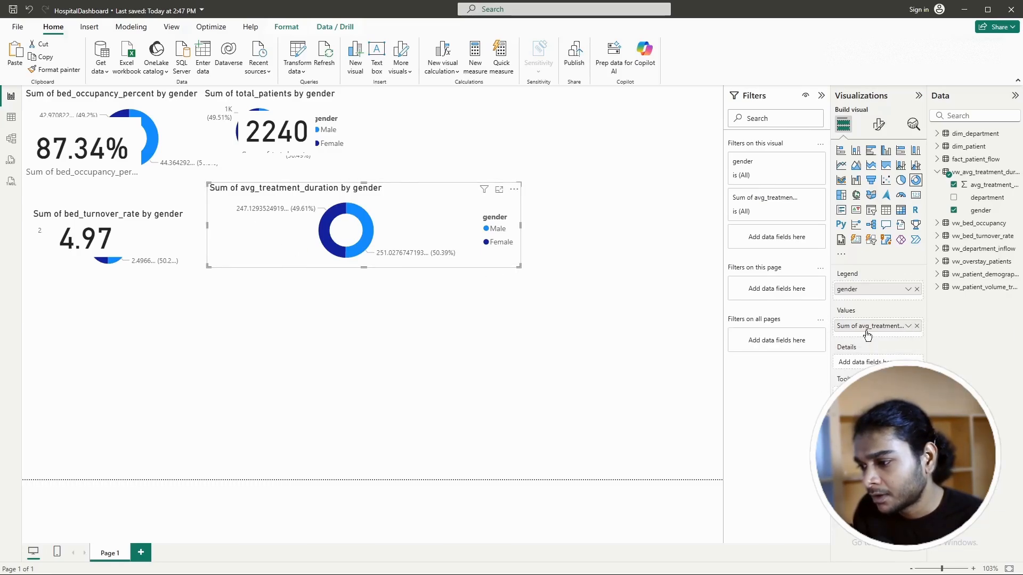
left_click(908, 327)
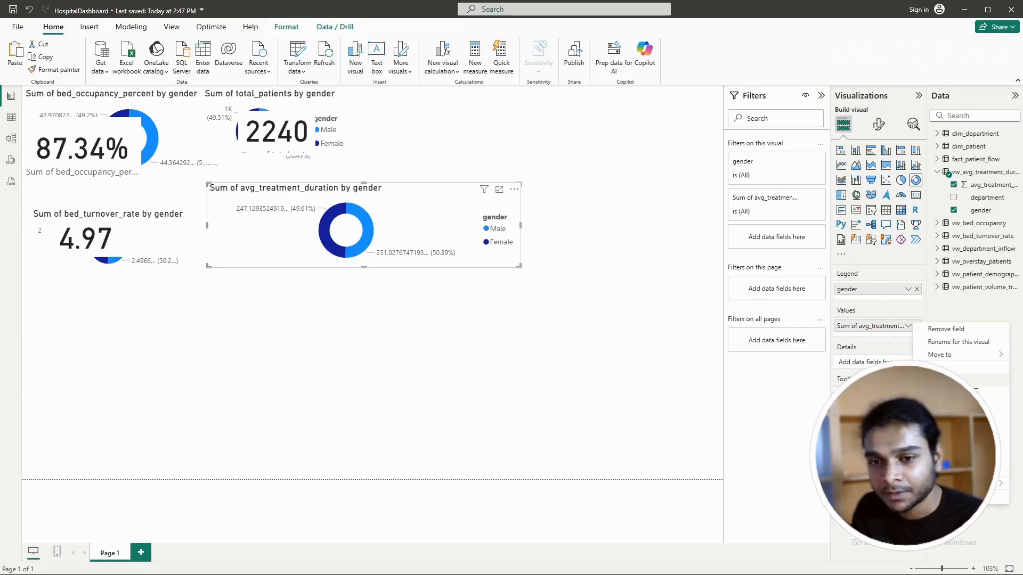
left_click(949, 380)
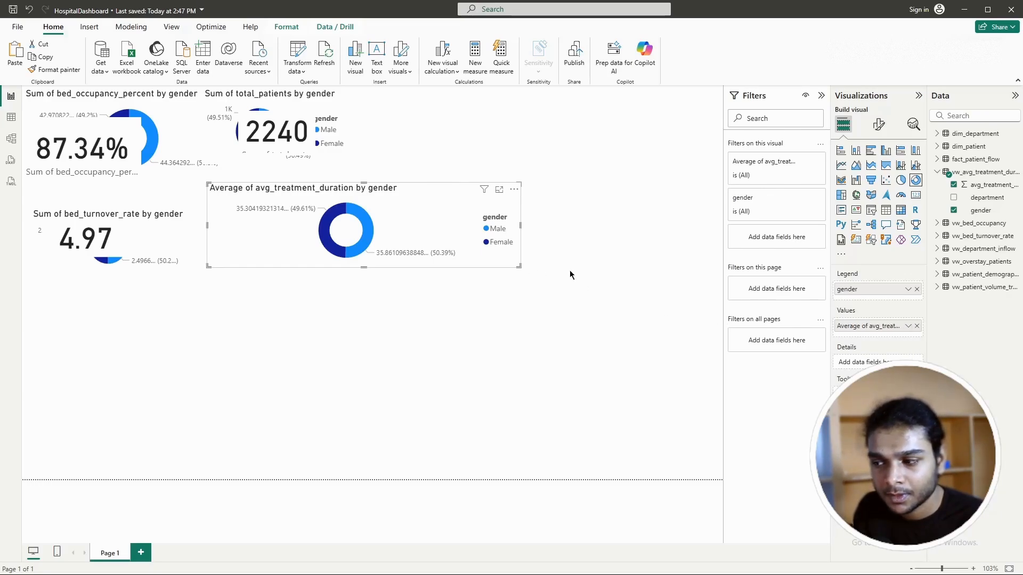
left_click(908, 326)
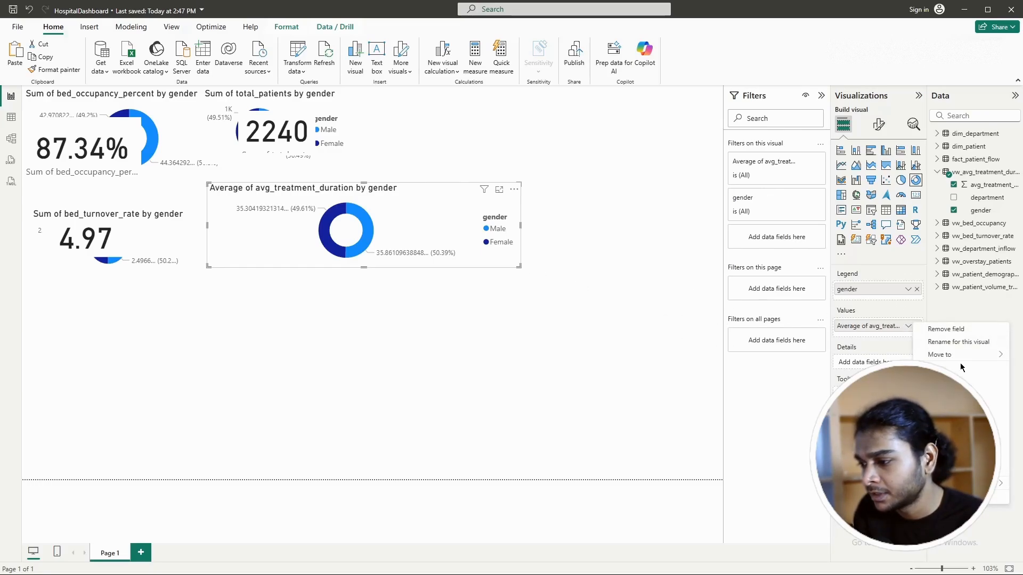
left_click(884, 316)
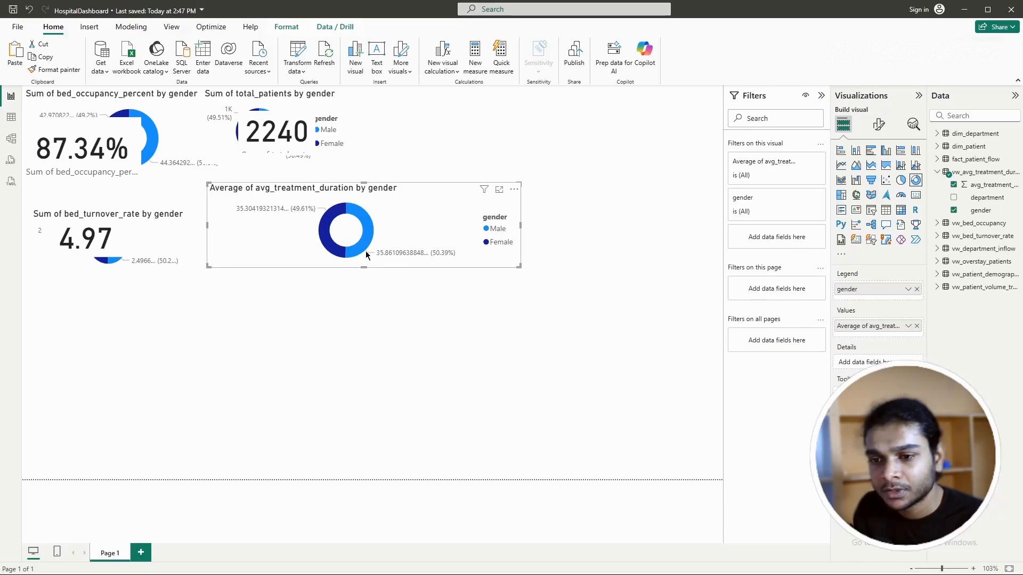
Step: Narrow the average treatment duration donut chart to roughly the width of the total patients visuals above it
left_click(520, 269)
left_click(520, 266)
left_click(523, 271)
left_click(521, 268)
left_click_drag(519, 264, 352, 256)
left_click(452, 252)
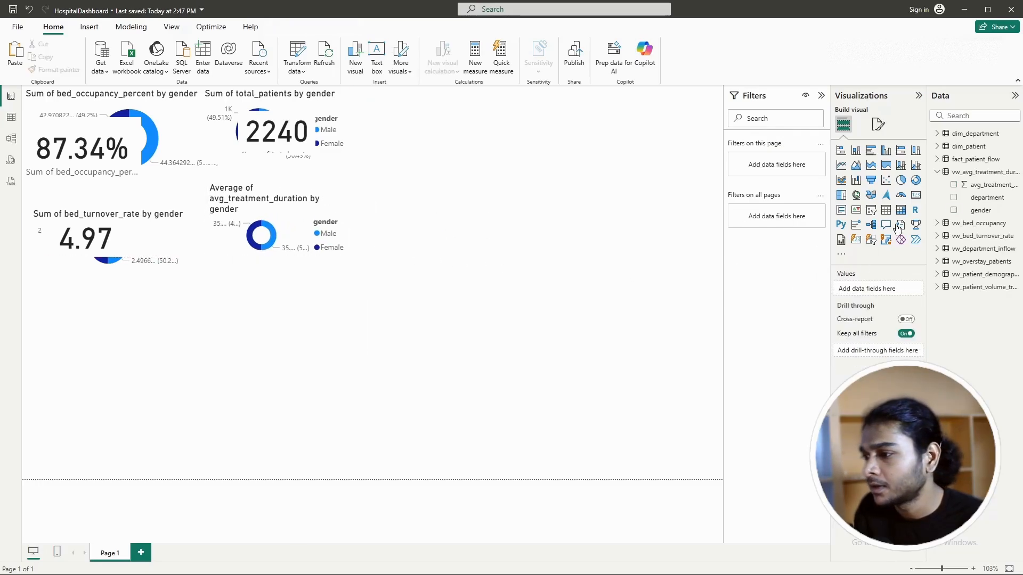
Step: Add a card of avg_treatment_duration from vw_avg_treatment_duration, summarized by Average, and widen it slightly
left_click(915, 195)
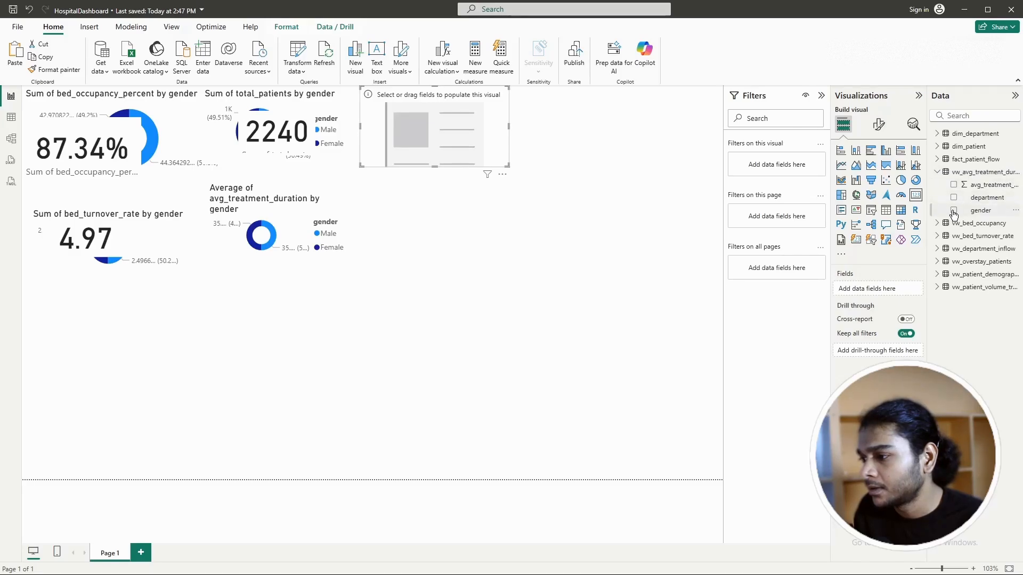
left_click(953, 185)
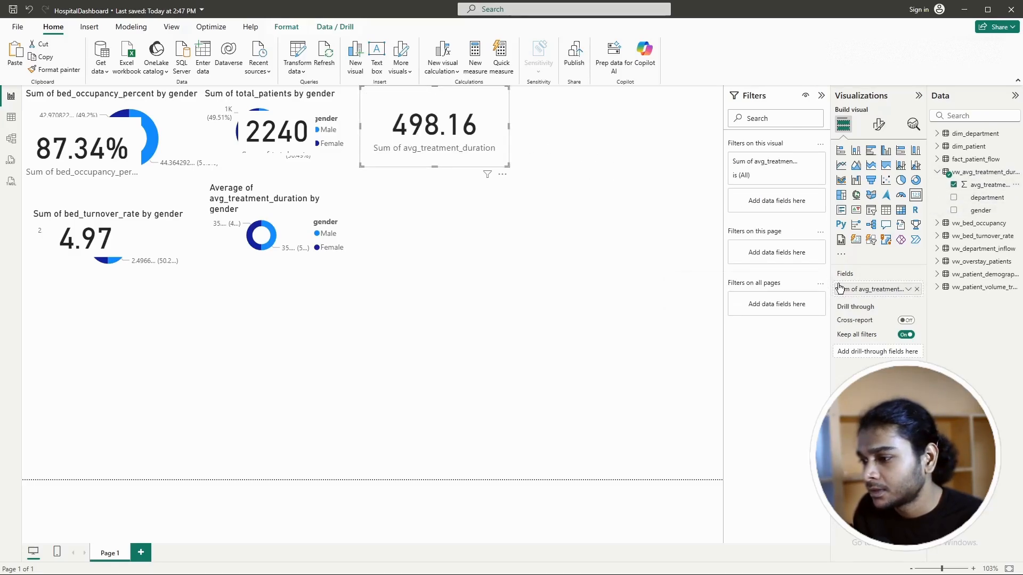
left_click(910, 290)
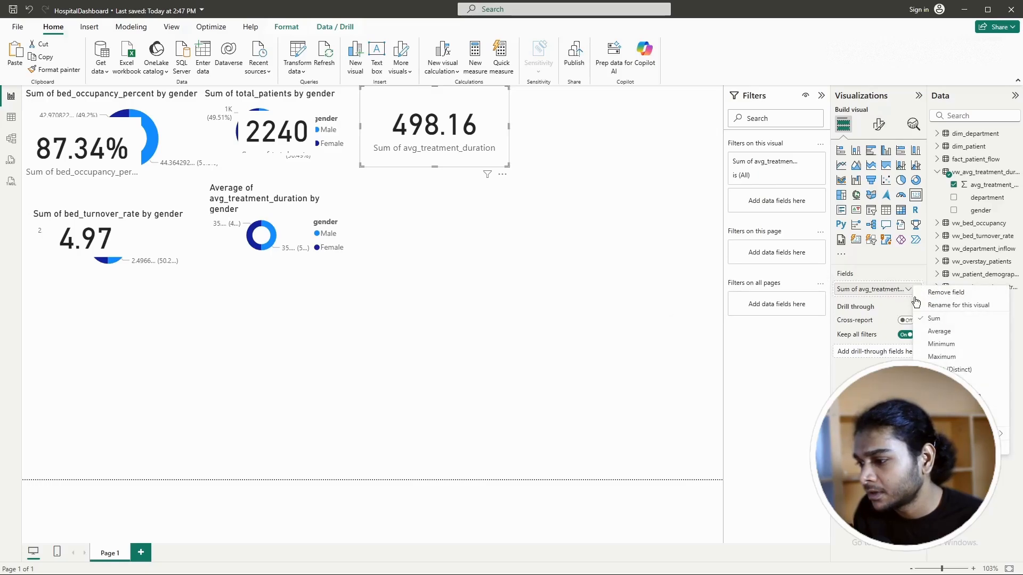
left_click(939, 331)
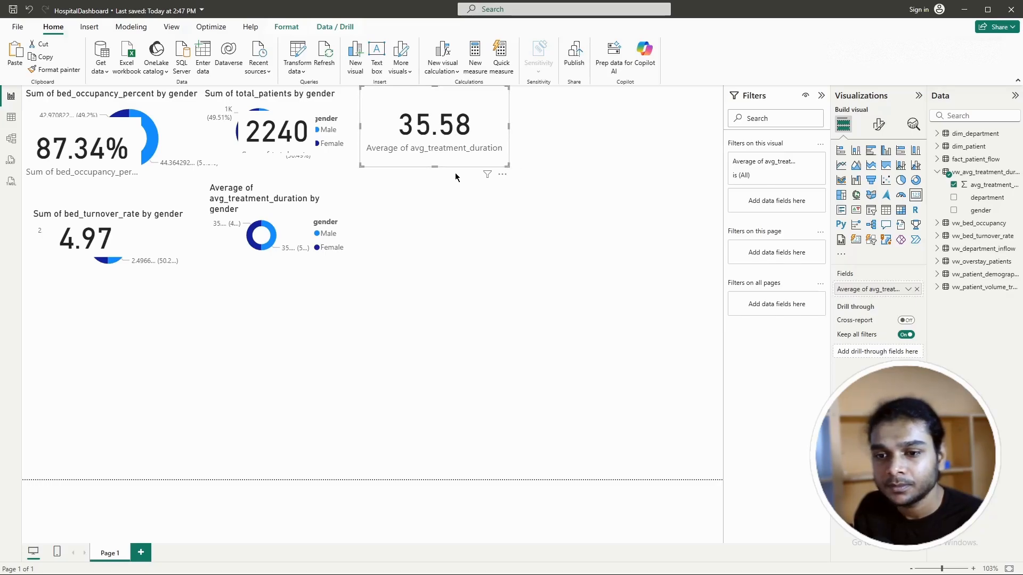
left_click_drag(509, 165, 522, 168)
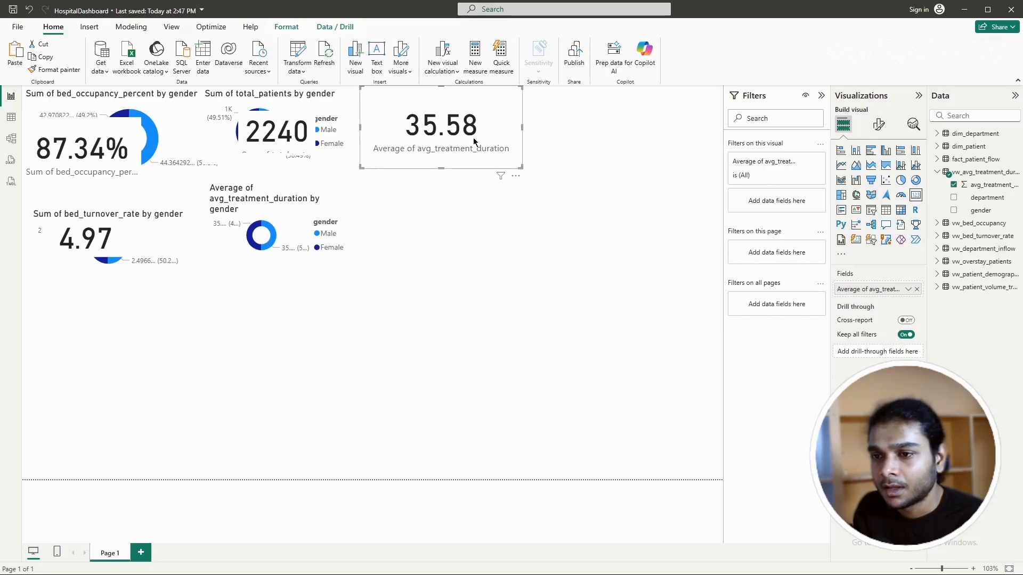
Step: Give the average treatment duration card's value a custom number format of 0.00h
left_click(875, 126)
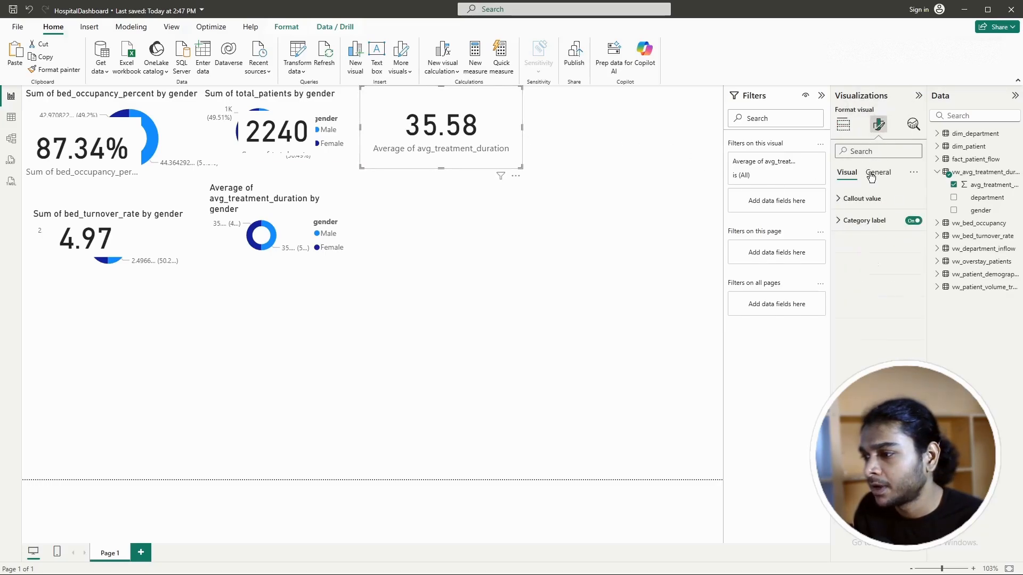
left_click(878, 172)
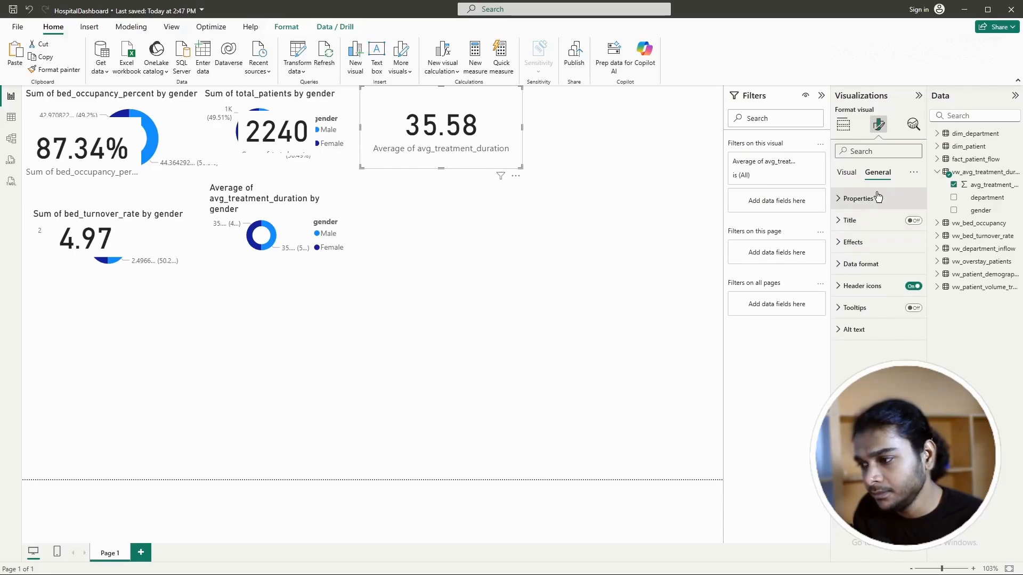
left_click(842, 264)
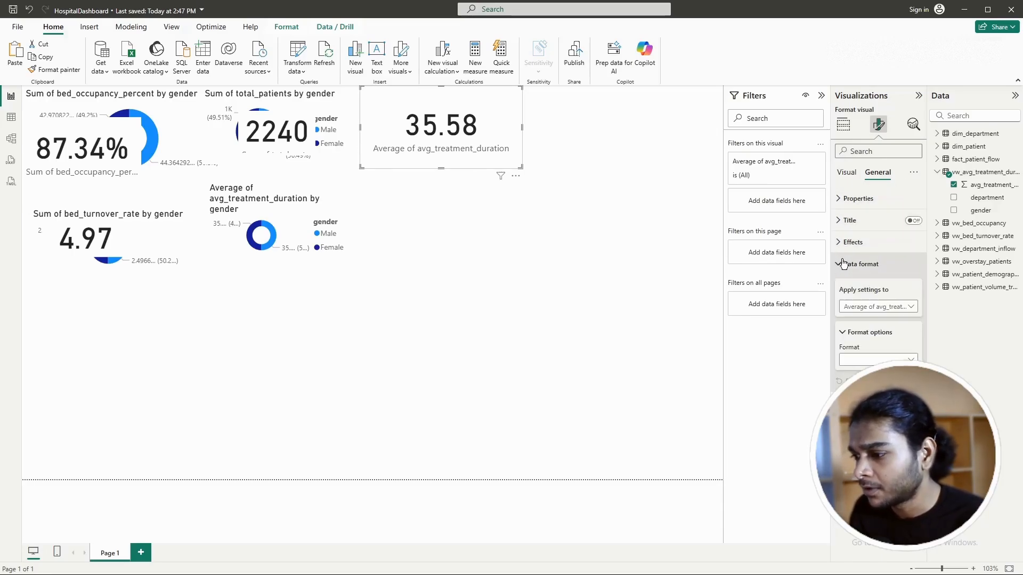
left_click(884, 360)
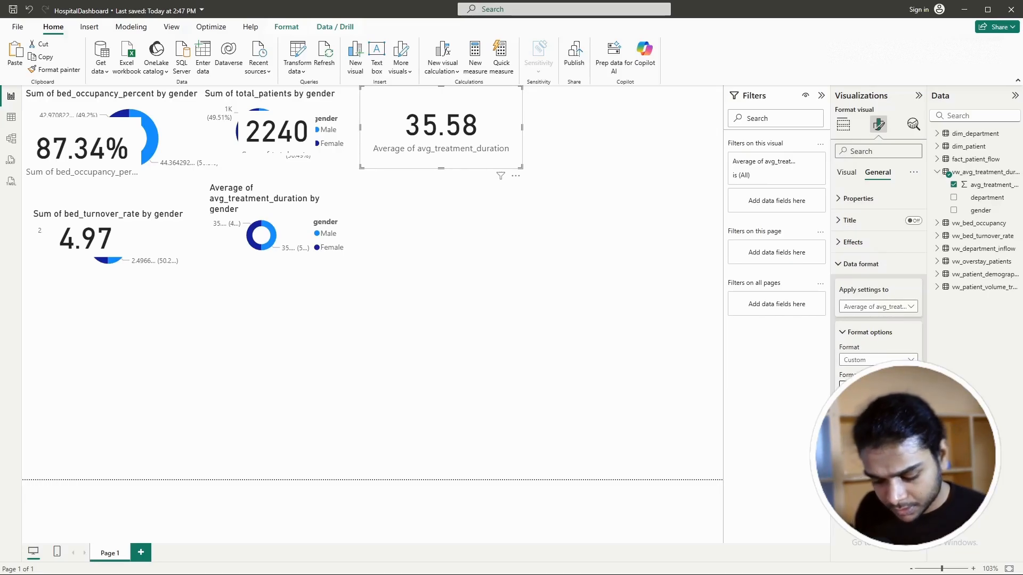
type("0")
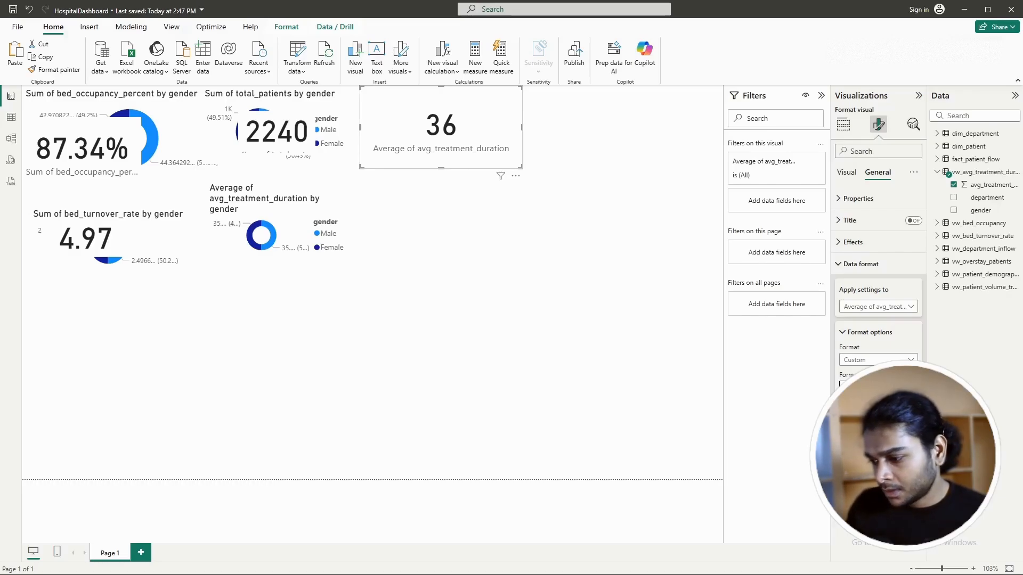
type(".00")
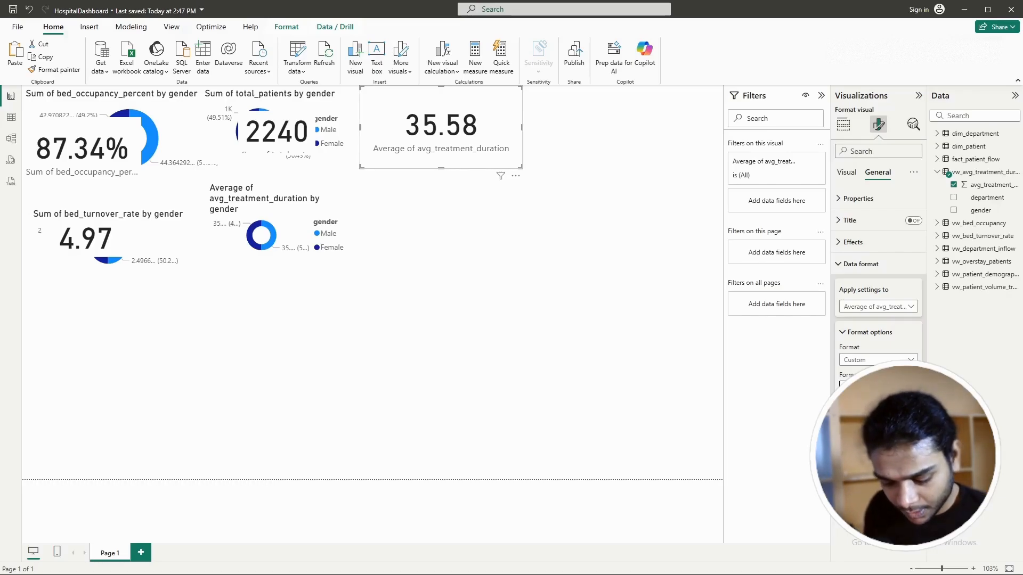
type("H")
key("BackSpace")
type("h")
left_click(526, 304)
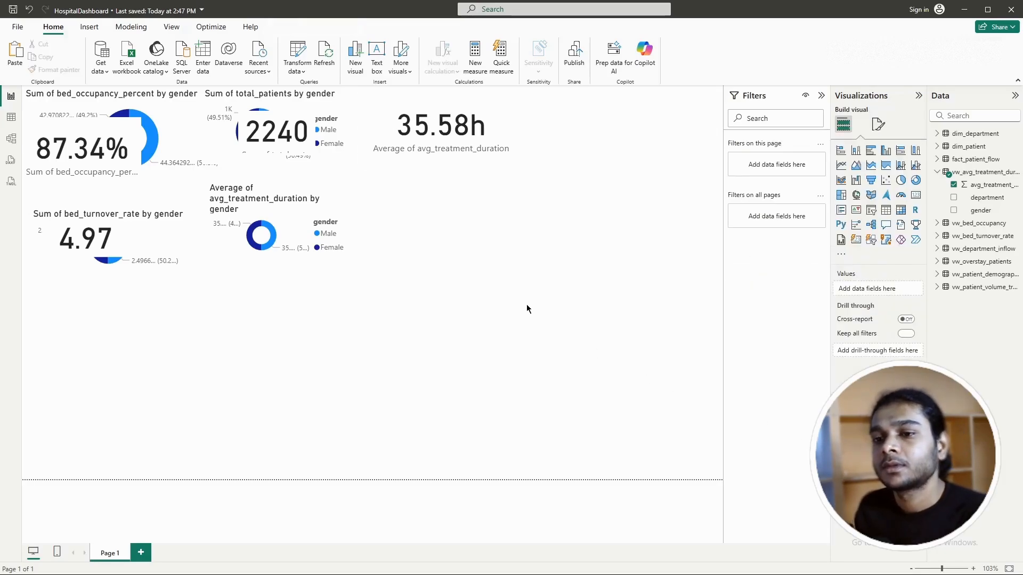
Step: Shrink the average treatment duration card and reduce its custom format to one decimal place, keeping the h suffix
left_click(508, 162)
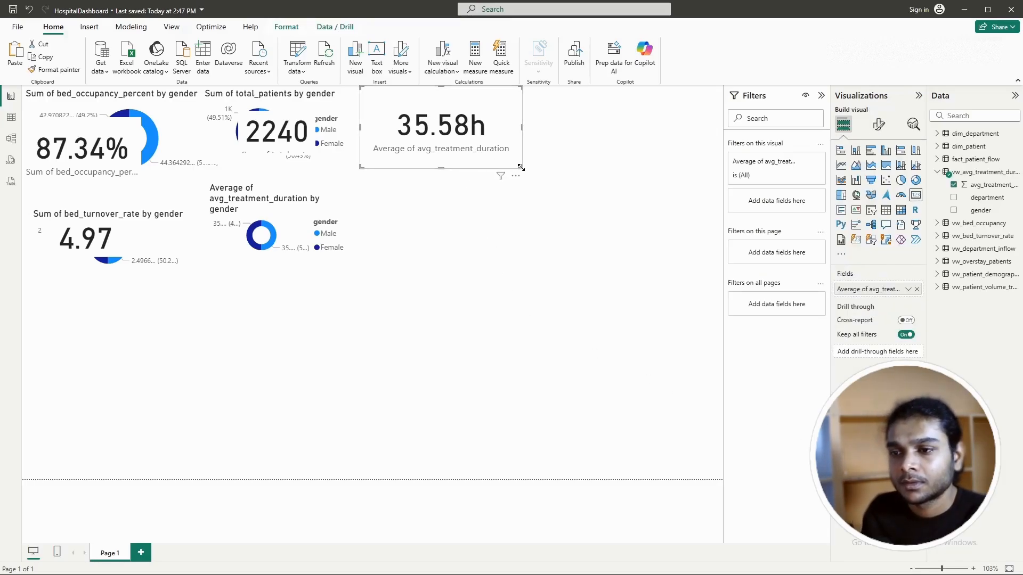
left_click_drag(522, 166, 462, 149)
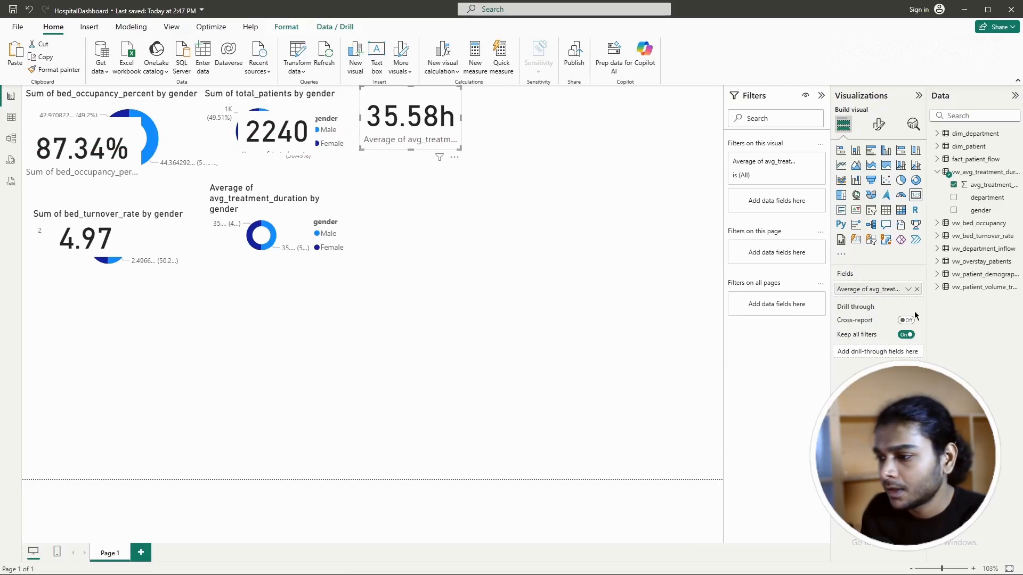
left_click(879, 124)
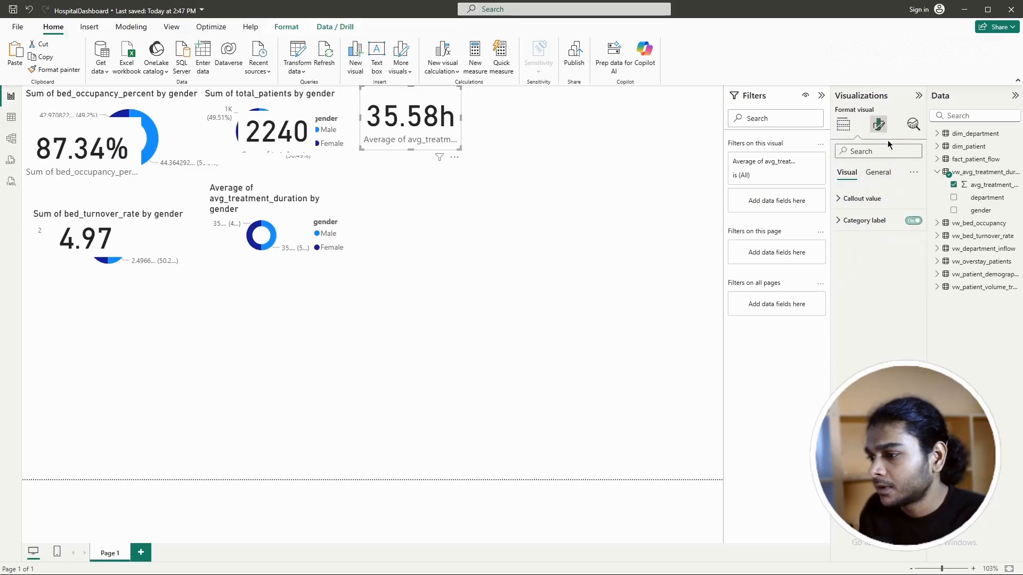
left_click(877, 172)
left_click(858, 264)
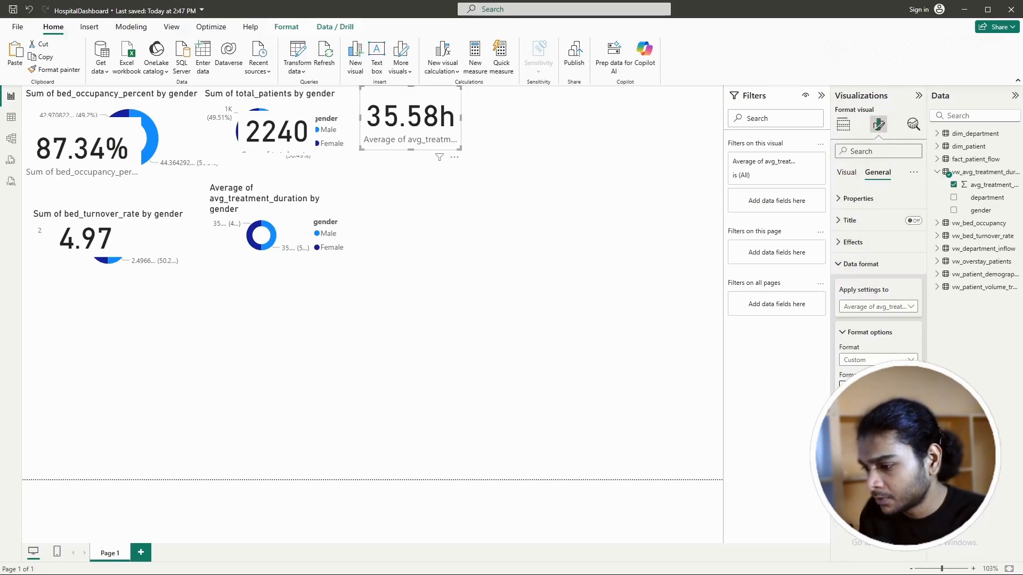
key("BackSpace")
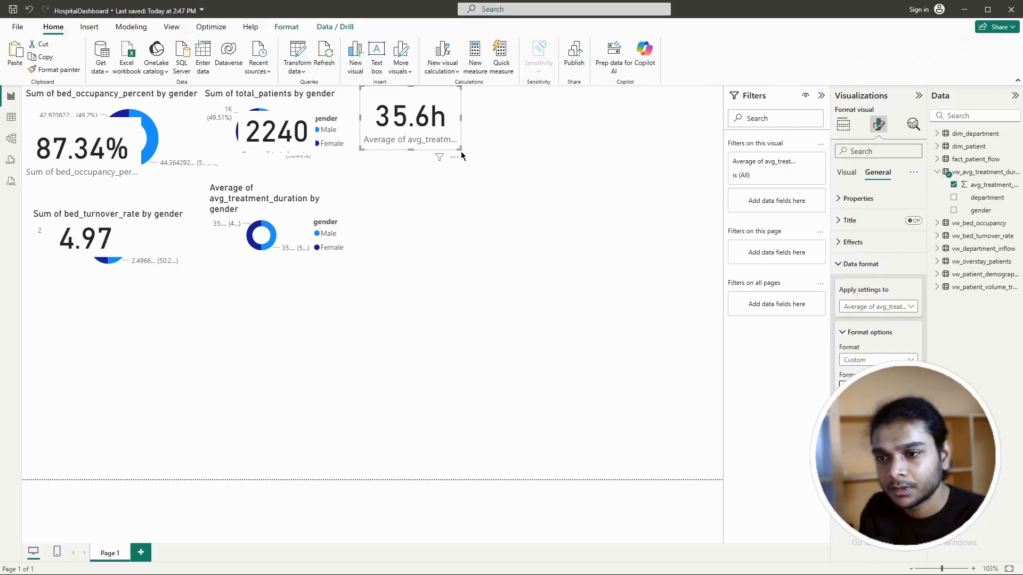
Step: Lay the treatment duration card over its donut chart, and shrink and recentre the bed occupancy card on its own donut
left_click_drag(440, 135, 315, 225)
left_click_drag(296, 208, 291, 216)
left_click(435, 266)
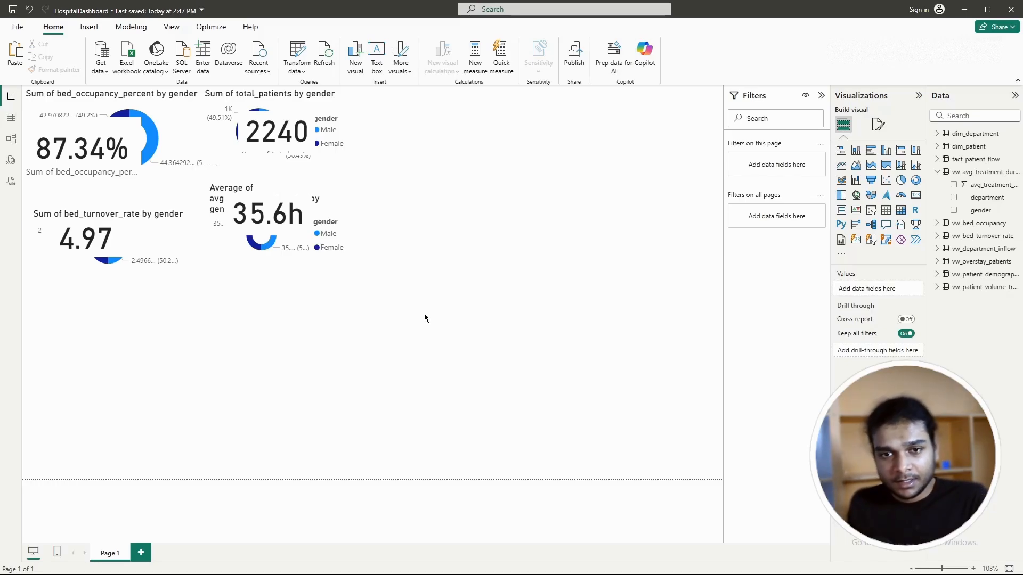
mouse_move(133, 156)
left_mouse_down()
mouse_move(170, 159)
mouse_move(155, 168)
mouse_move(137, 156)
left_mouse_up()
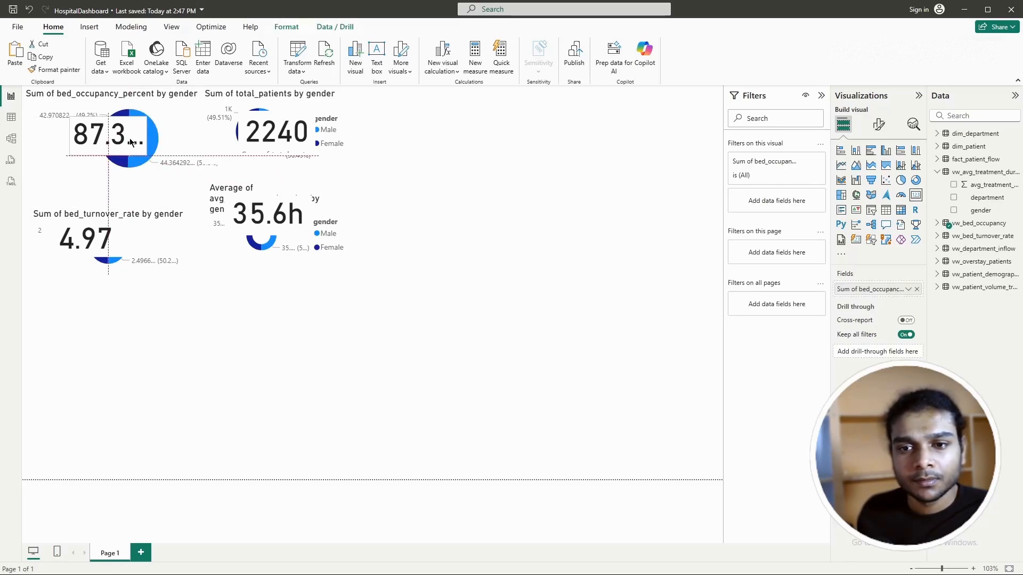
left_click(519, 267)
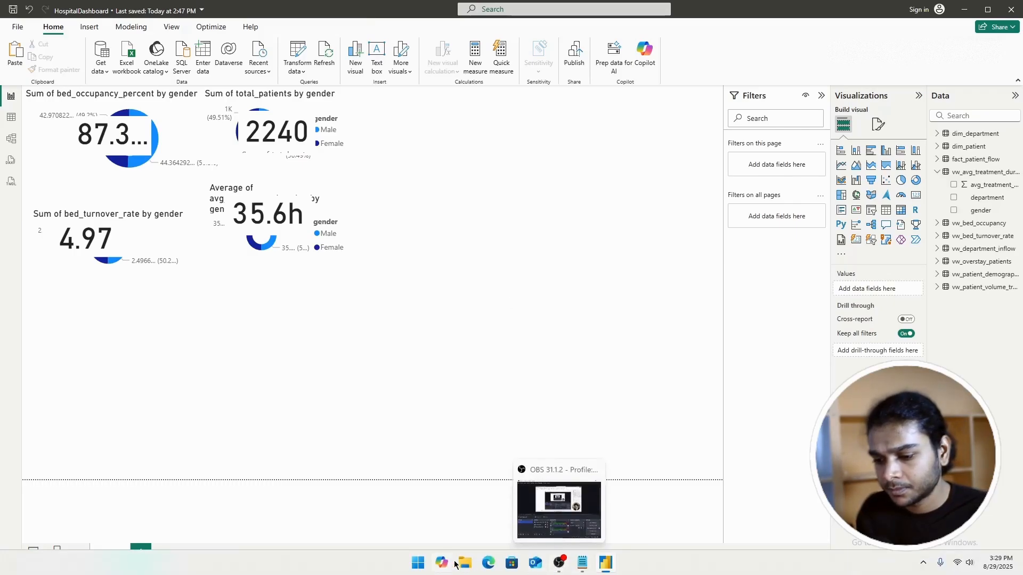
Step: Review the chart definitions in the KPI notes and add an empty line chart for total patients count over time
left_click(582, 563)
scroll(630, 341, "down", 4)
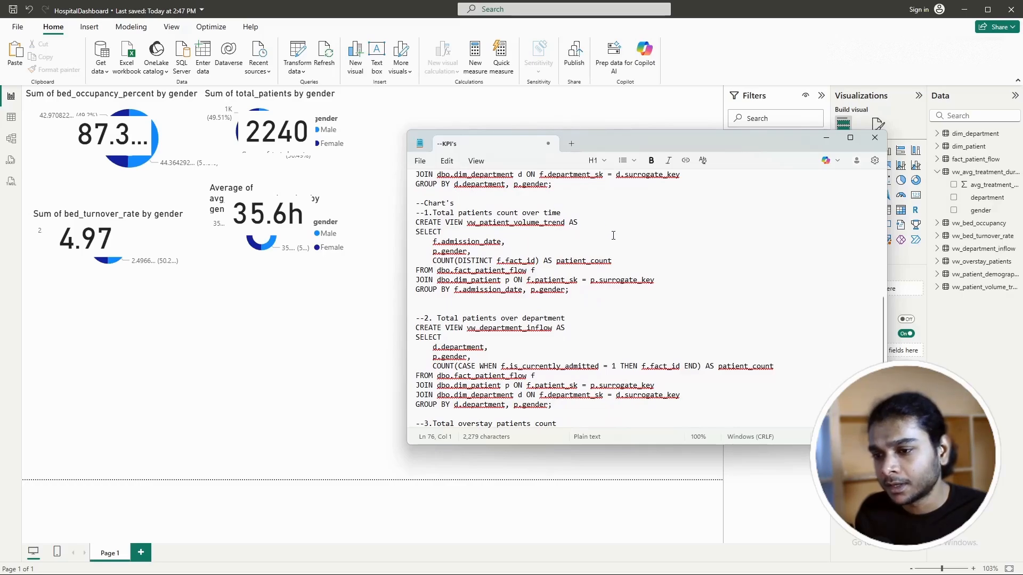
left_click(826, 139)
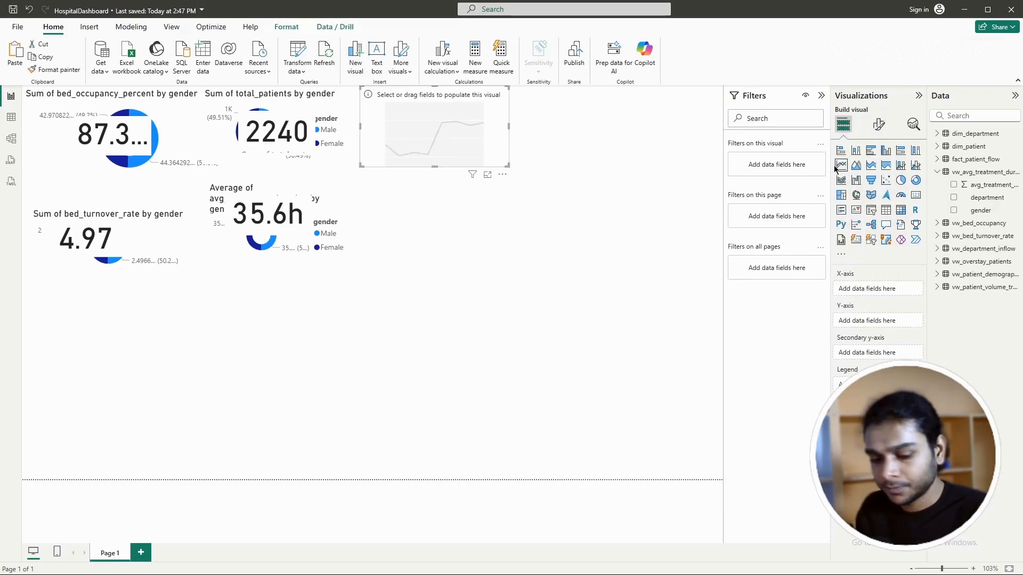
key("alt+Tab")
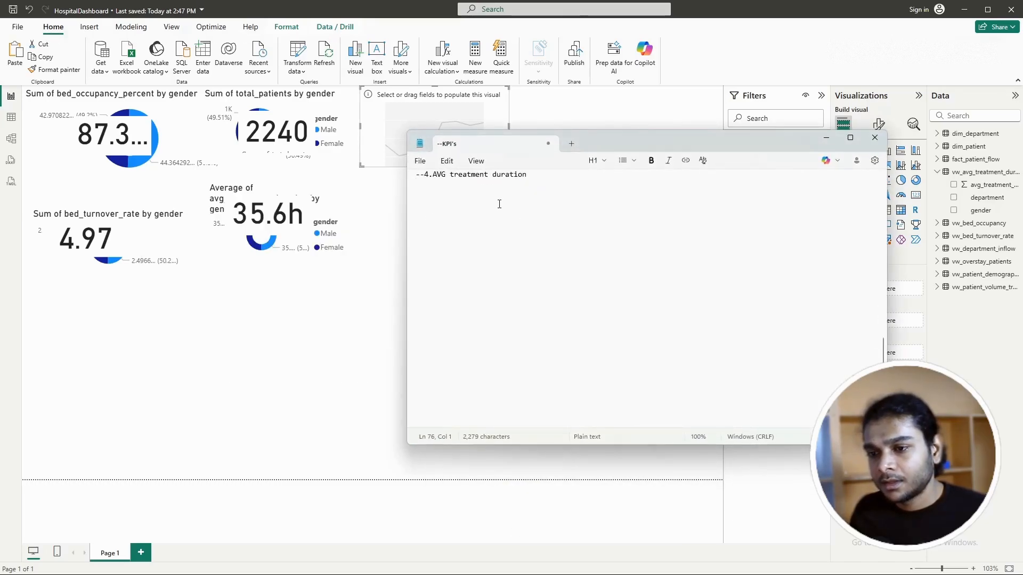
scroll(473, 211, "up", 10)
scroll(478, 220, "down", 3)
scroll(478, 220, "up", 5)
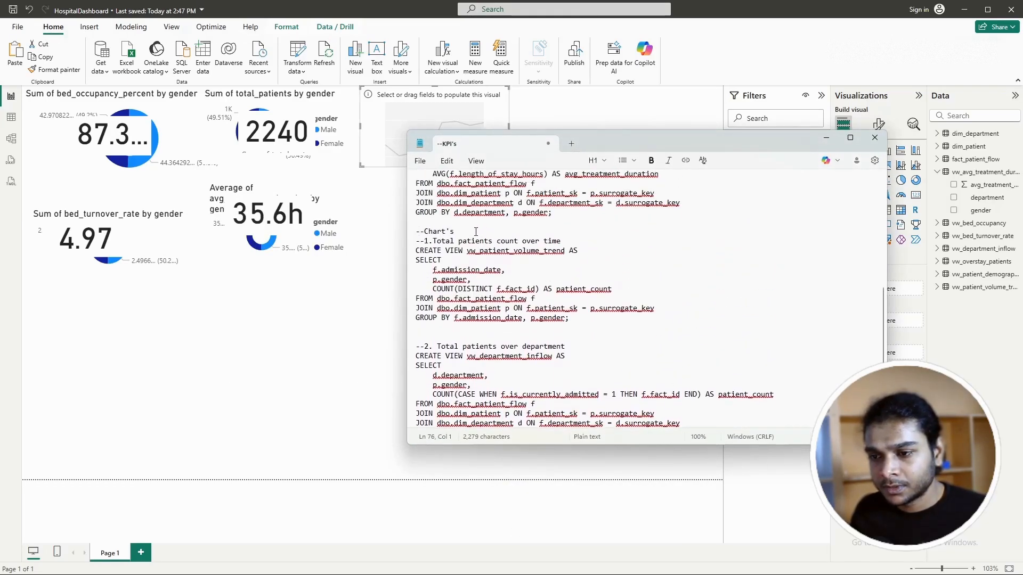
left_click(826, 141)
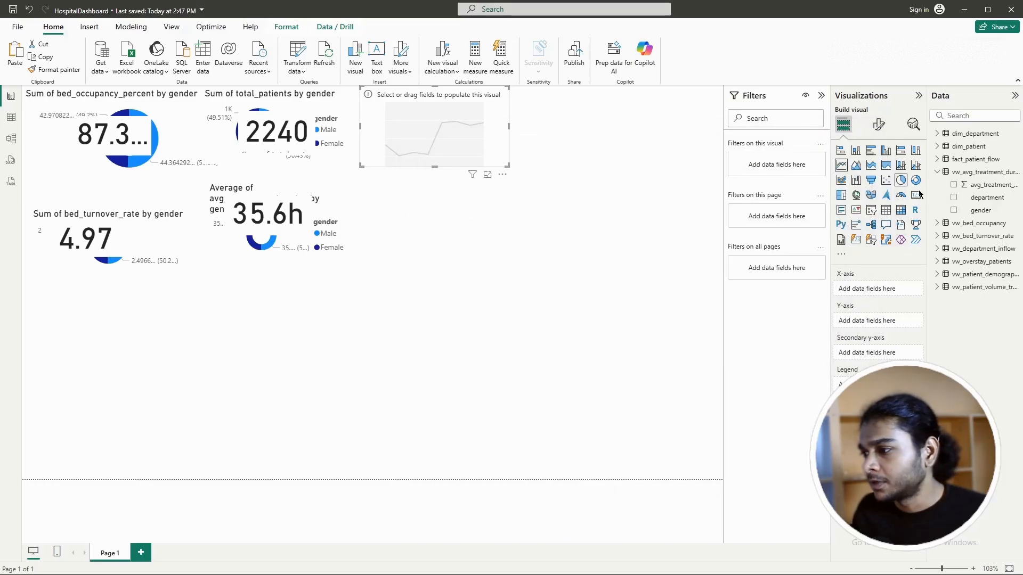
Step: Plot patient_count by admission_date and gender from vw_patient_volume_trend in the line chart, and enlarge the chart
left_click(937, 172)
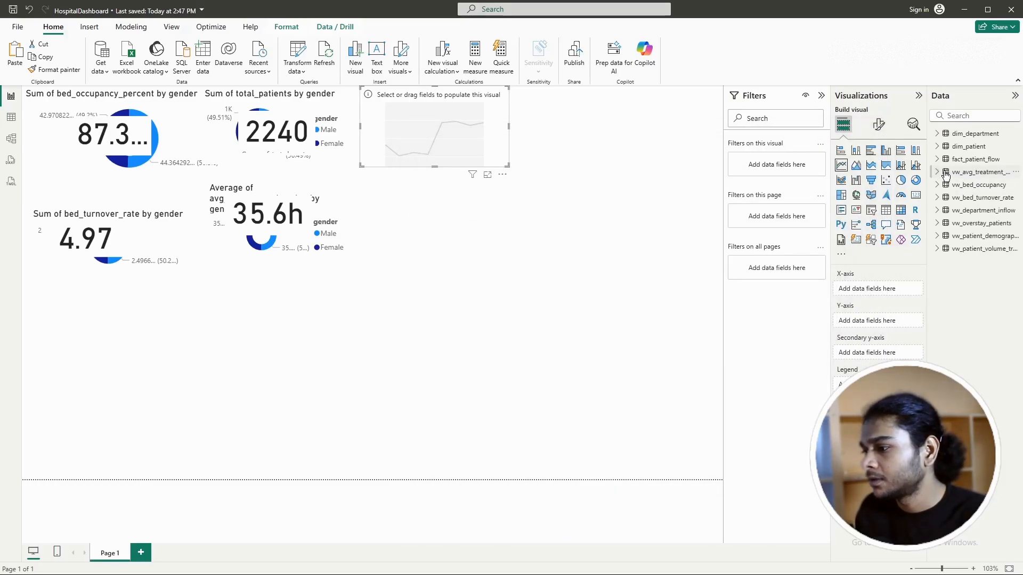
left_click(941, 250)
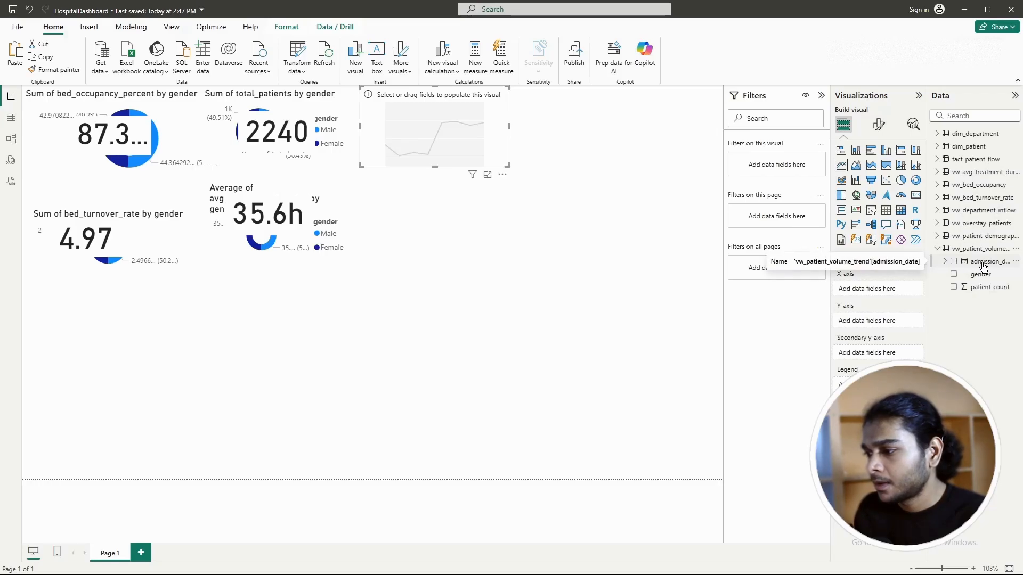
left_click_drag(982, 266, 886, 291)
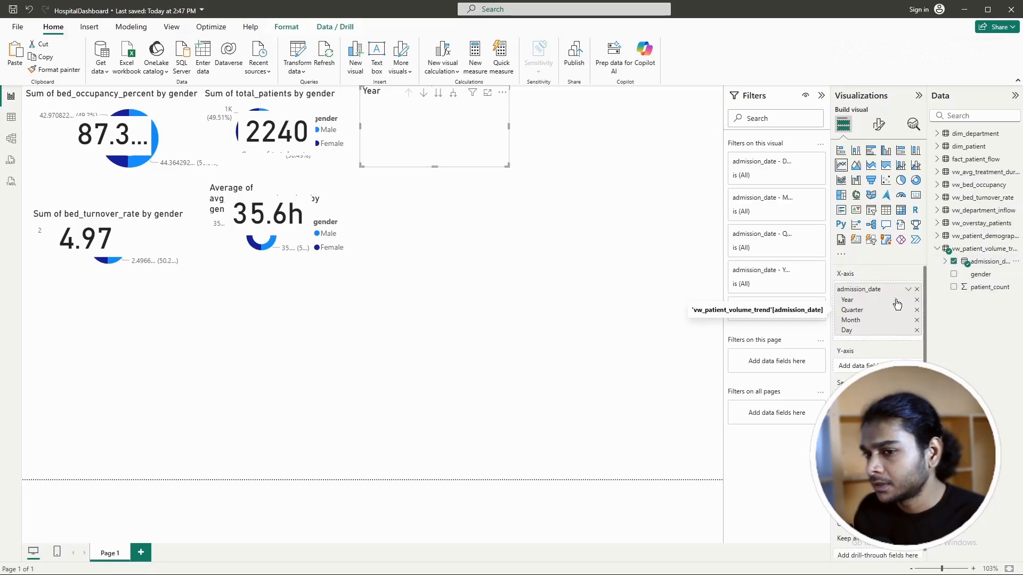
left_click_drag(983, 285, 863, 366)
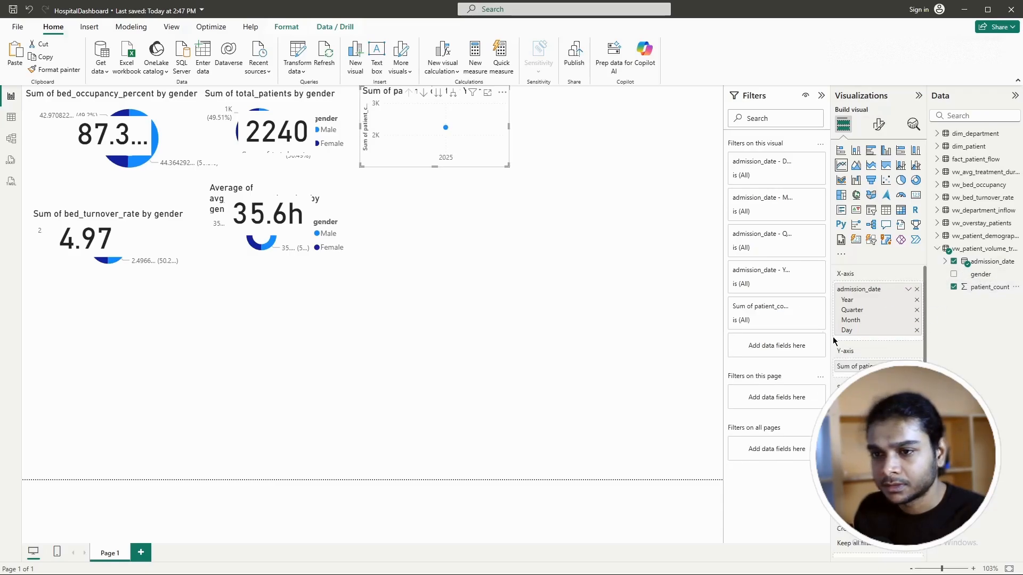
left_click_drag(506, 165, 655, 252)
left_click(954, 275)
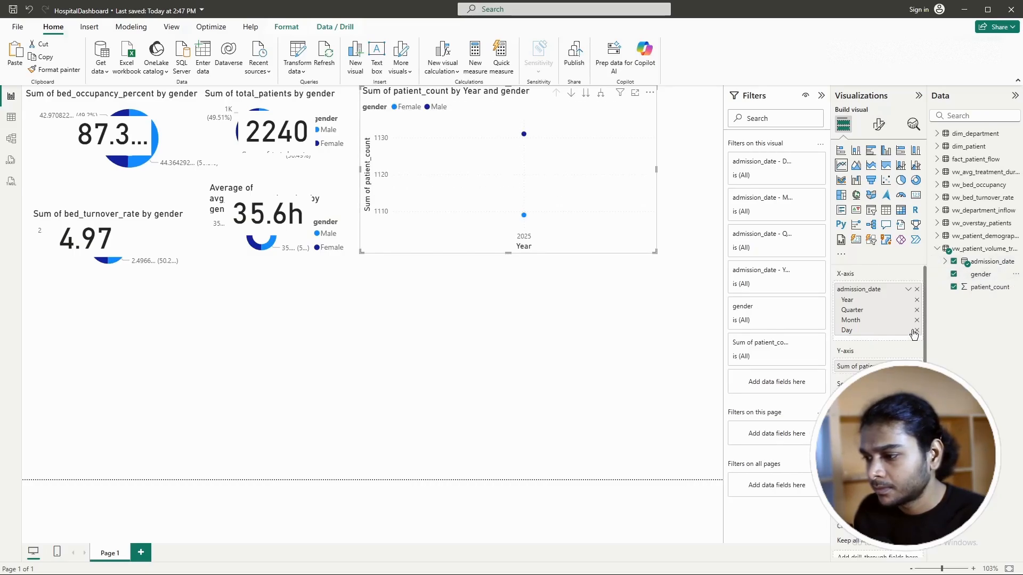
Step: Remove the Year, Quarter and Month levels from the line chart's admission_date axis, keeping only Day
left_click(917, 302)
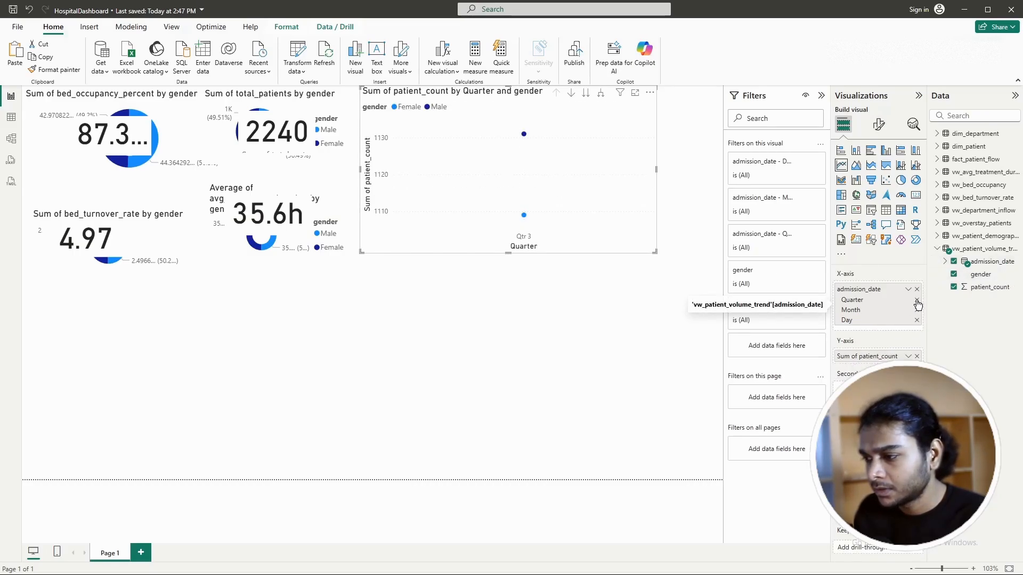
left_click(916, 301)
left_click(916, 301)
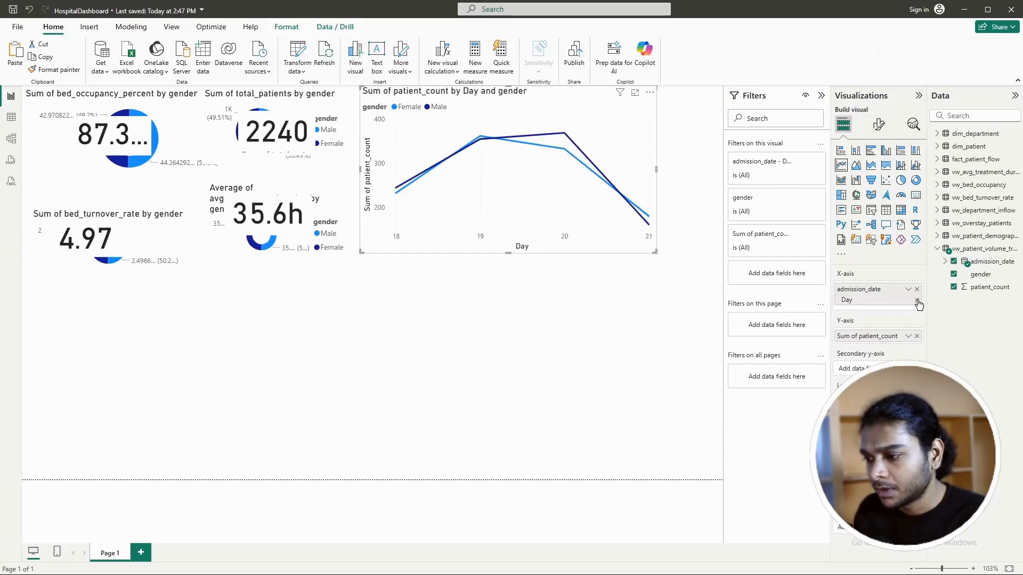
Step: Try wider sizes for the patient count line chart, and settle on a compact size beside the total patients KPI visual
left_click_drag(655, 252, 721, 254)
left_click_drag(646, 227, 416, 431)
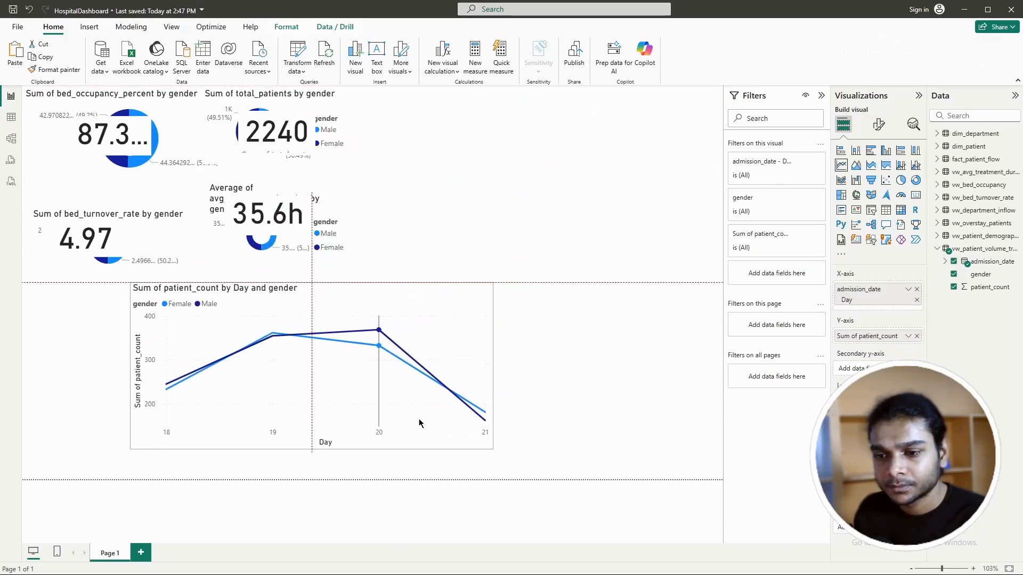
left_click_drag(490, 455, 667, 448)
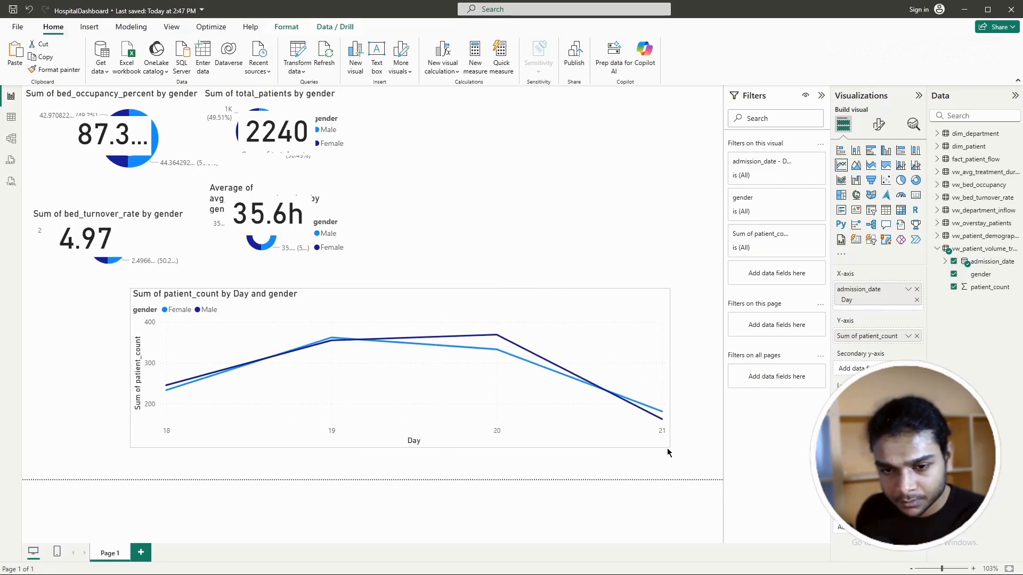
left_click_drag(506, 376, 594, 224)
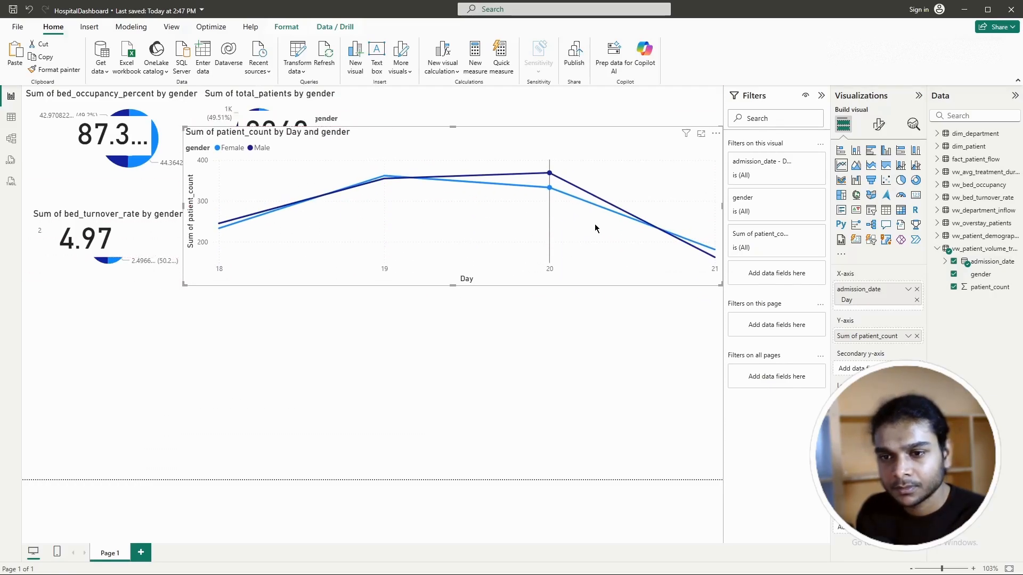
left_click_drag(720, 285, 441, 250)
left_click_drag(340, 211, 537, 182)
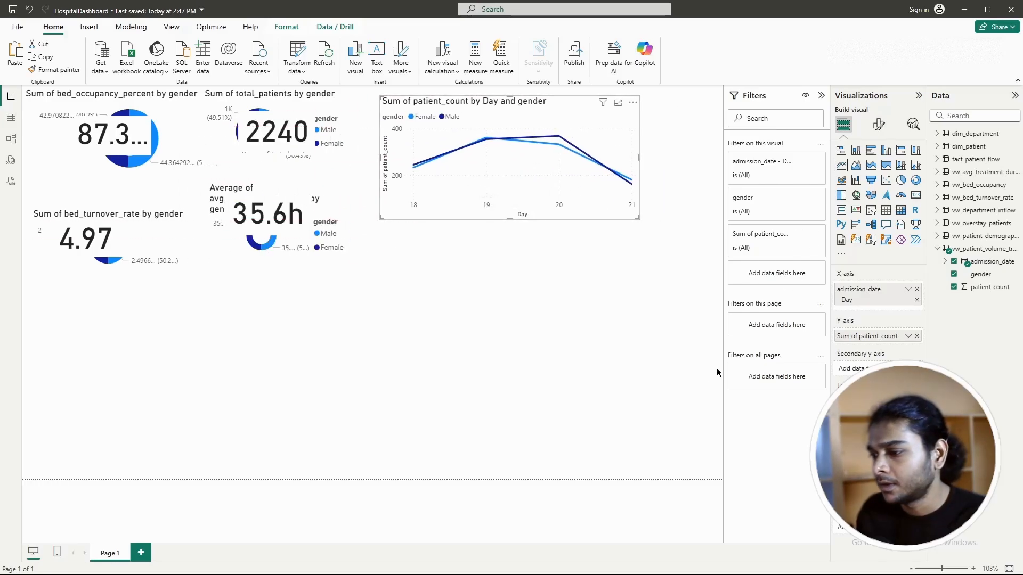
left_click(688, 367)
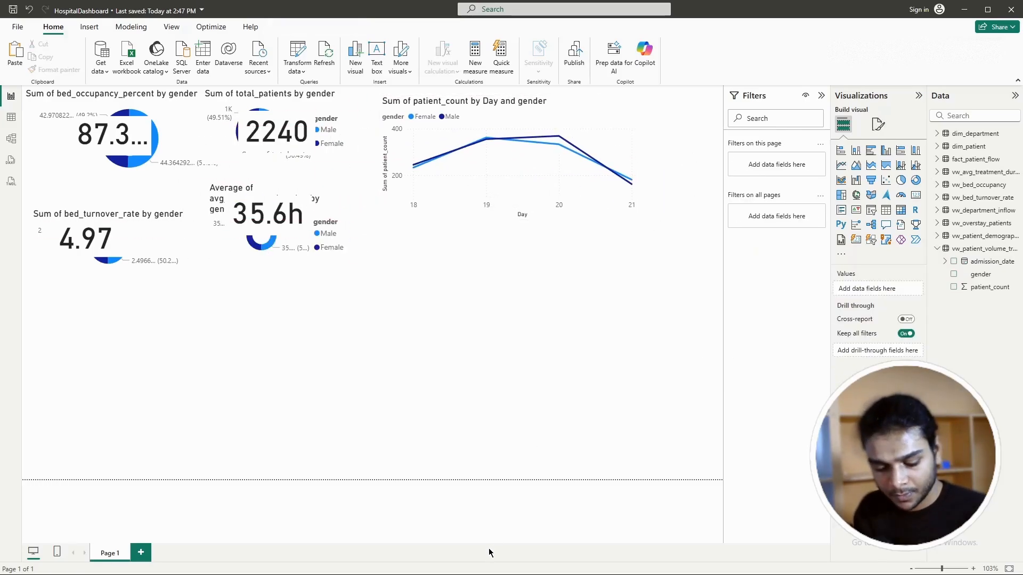
Step: Check the department chart definition in the KPI notes and build a stacked bar chart of patient_count by department and gender from vw_department_inflow
left_click(500, 534)
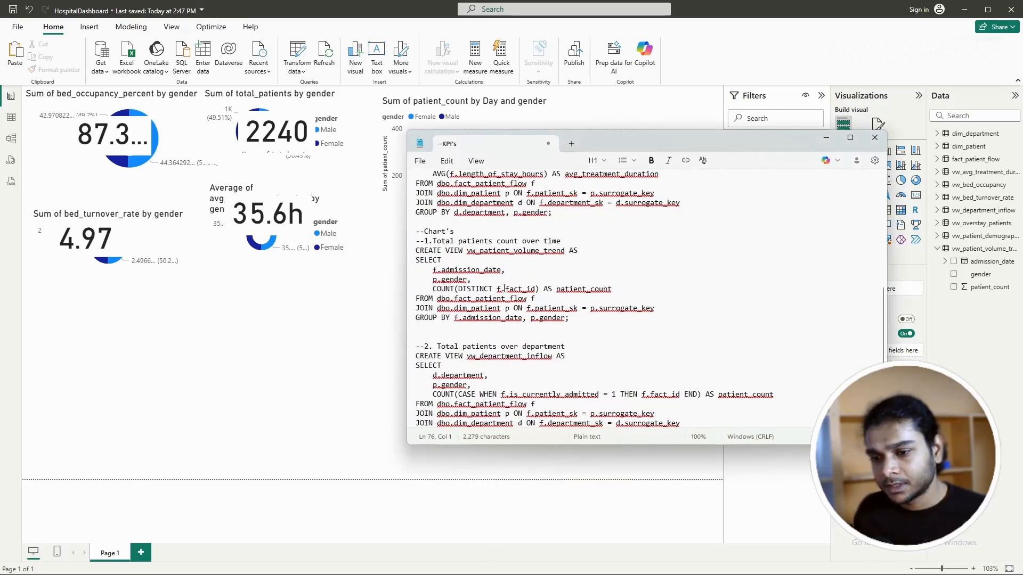
scroll(504, 288, "down", 2)
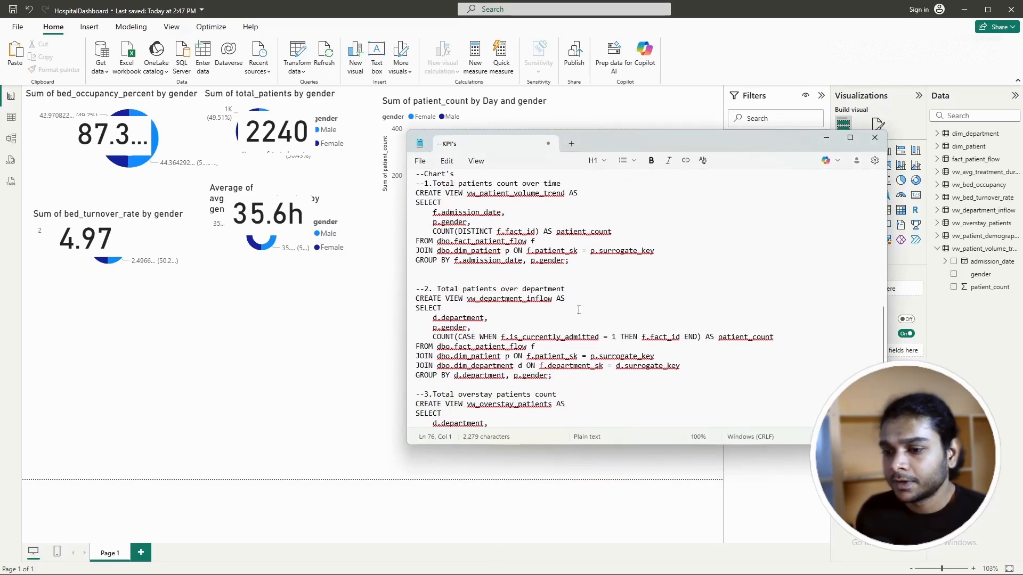
key("alt+Tab")
left_click(941, 211)
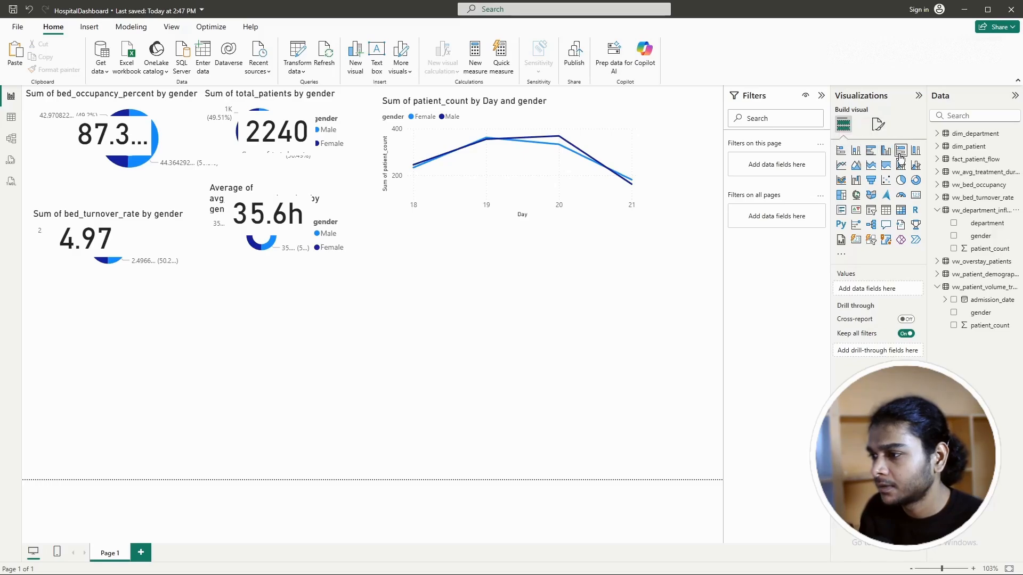
left_click(841, 152)
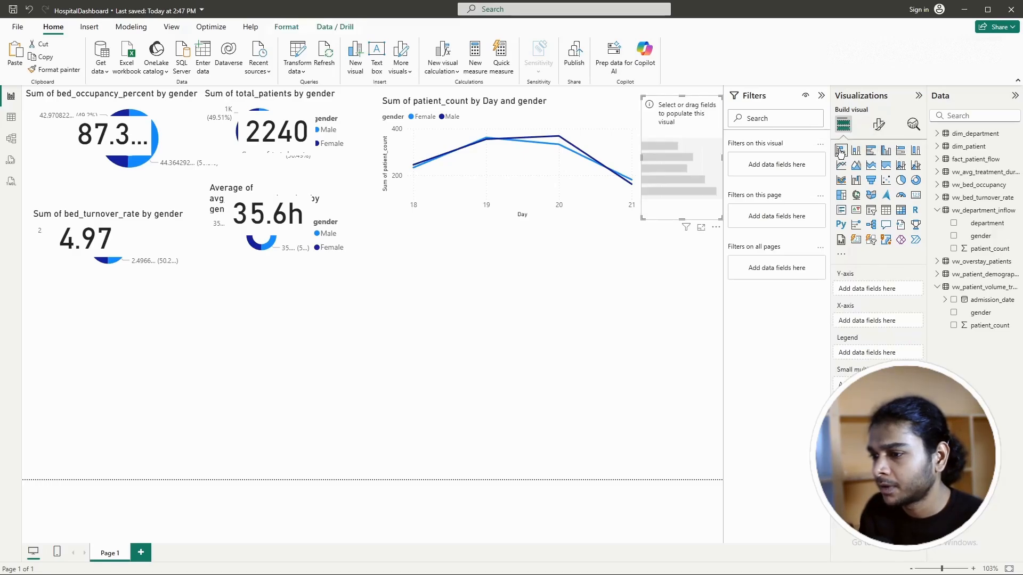
left_click(953, 224)
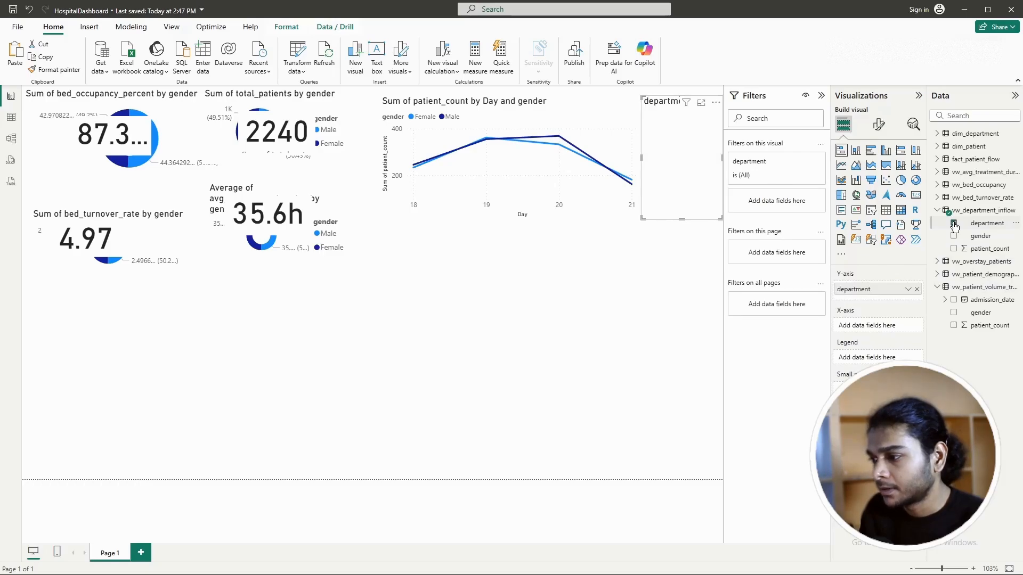
left_click(953, 249)
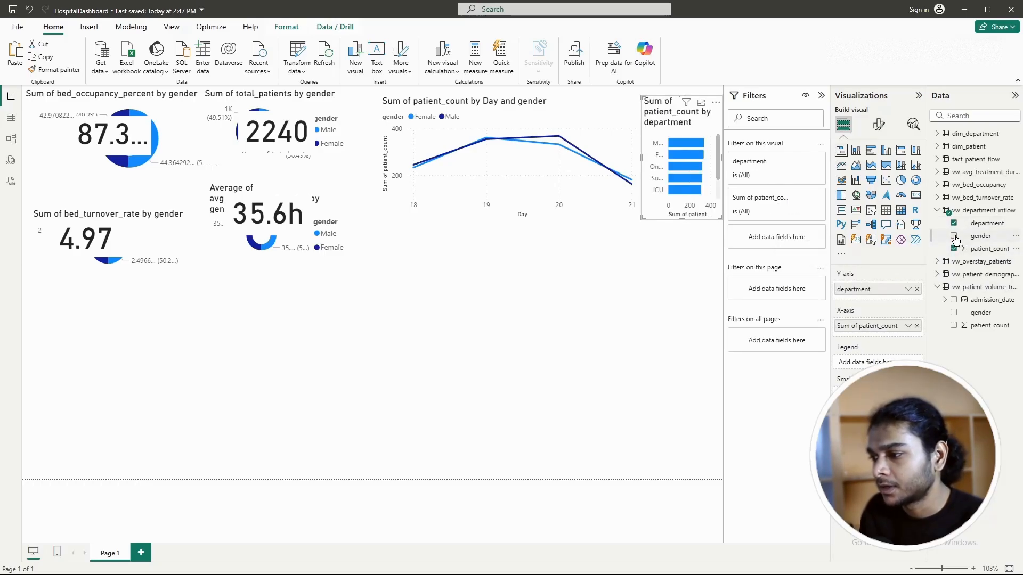
left_click(954, 236)
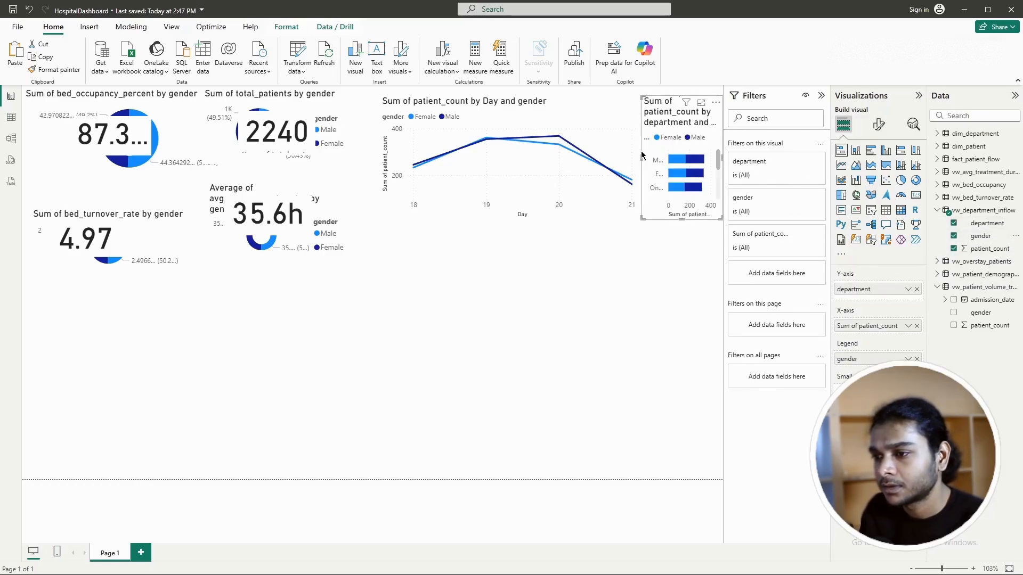
Step: Enlarge the department bar chart until all departments fit, and place it below the bed turnover rate visual
left_click_drag(642, 155, 473, 158)
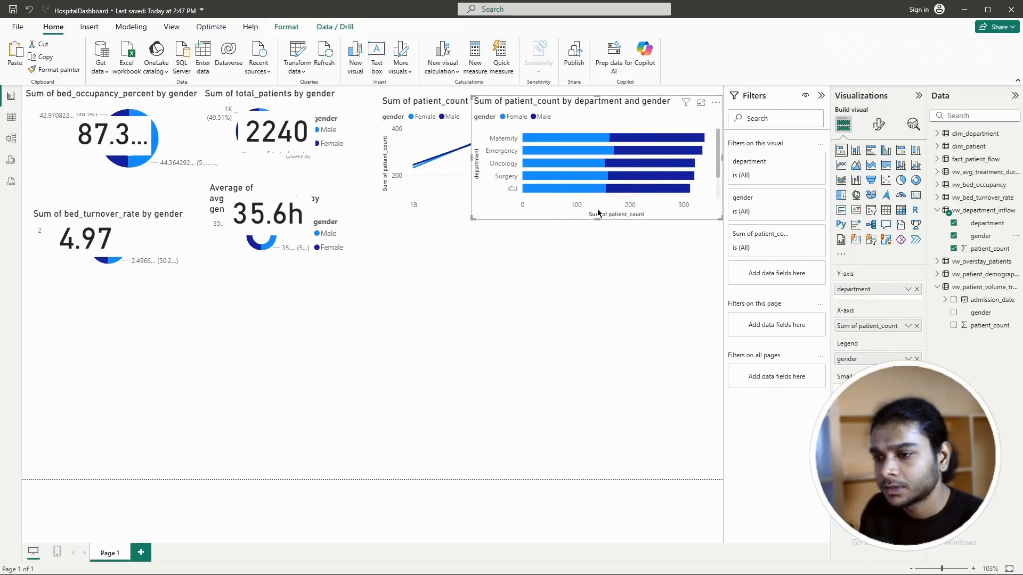
left_click_drag(597, 219, 602, 283)
left_click_drag(633, 120, 195, 312)
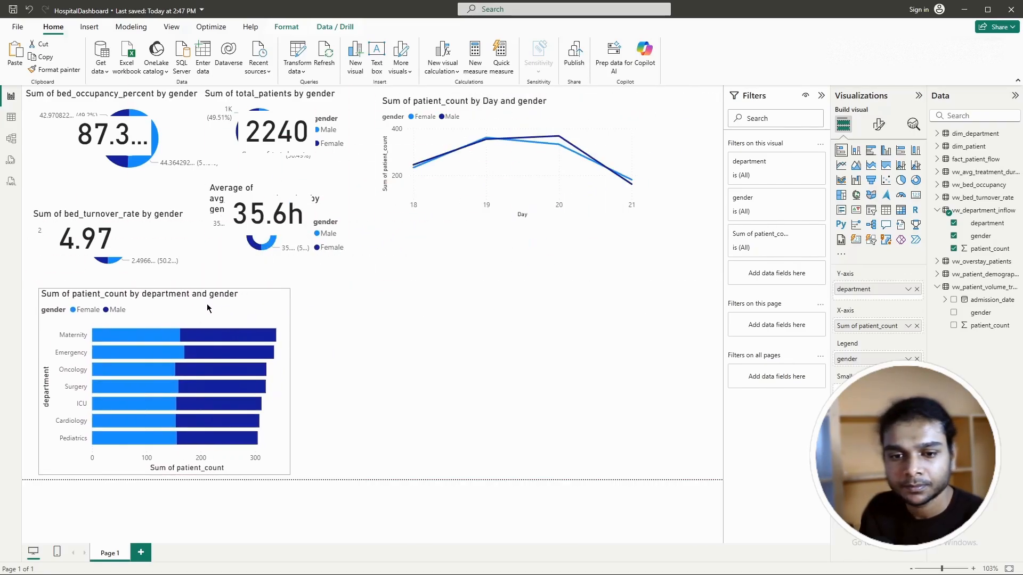
Step: Hide the legends of the patient count line chart and the department bar chart
left_click(592, 125)
left_click(878, 124)
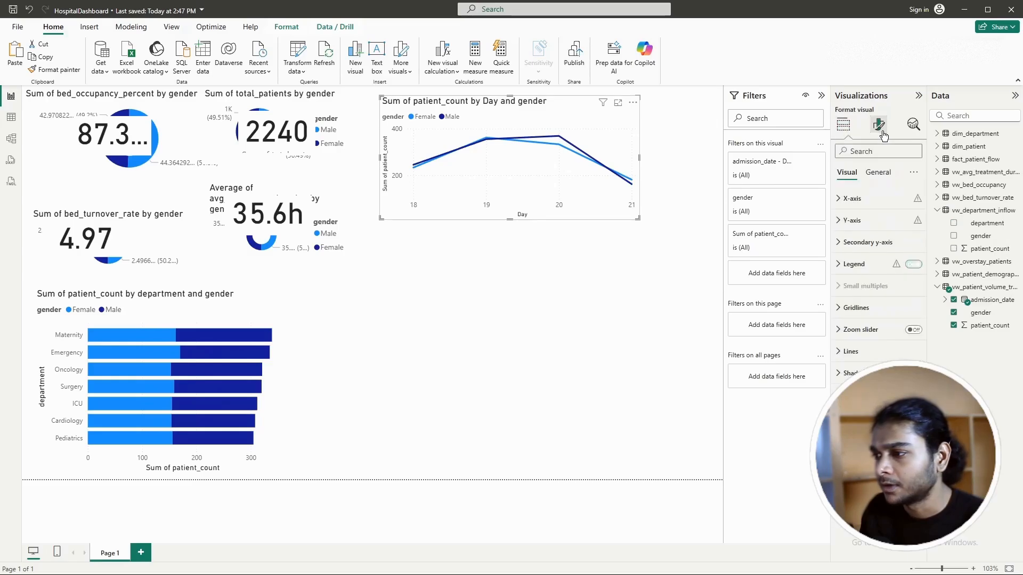
left_click(913, 266)
left_click(190, 318)
left_click(913, 243)
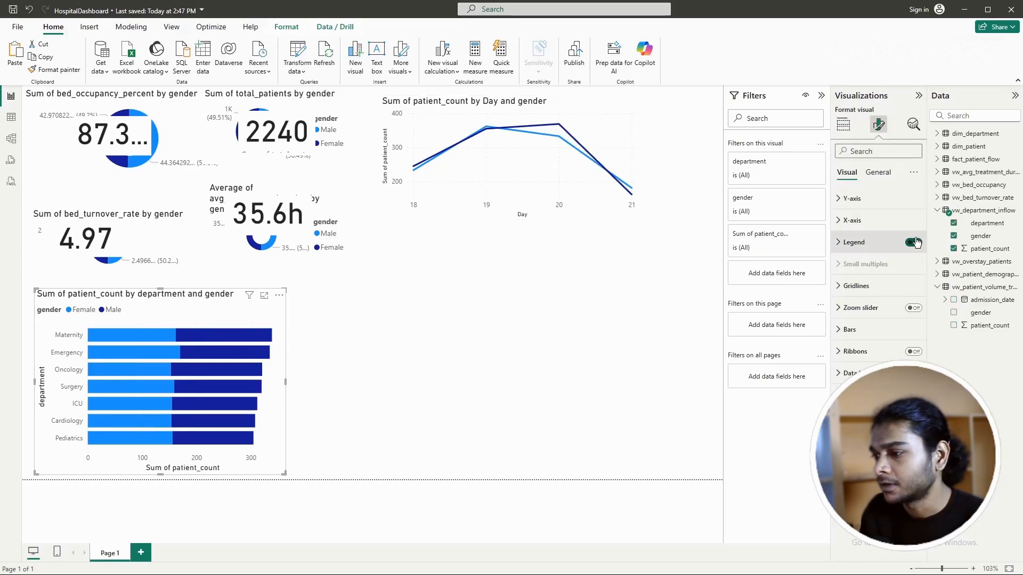
left_click(405, 273)
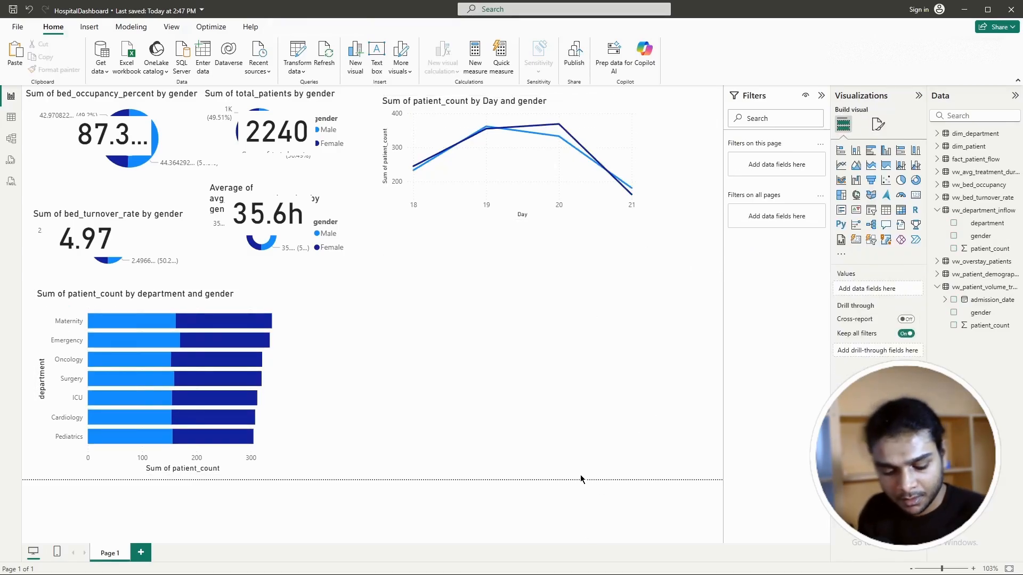
Step: Check the overstay patients definition in the KPI notes and list only the fields of vw_overstay_patients, collapsing the other expanded views
key("alt+Tab")
scroll(455, 310, "down", 3)
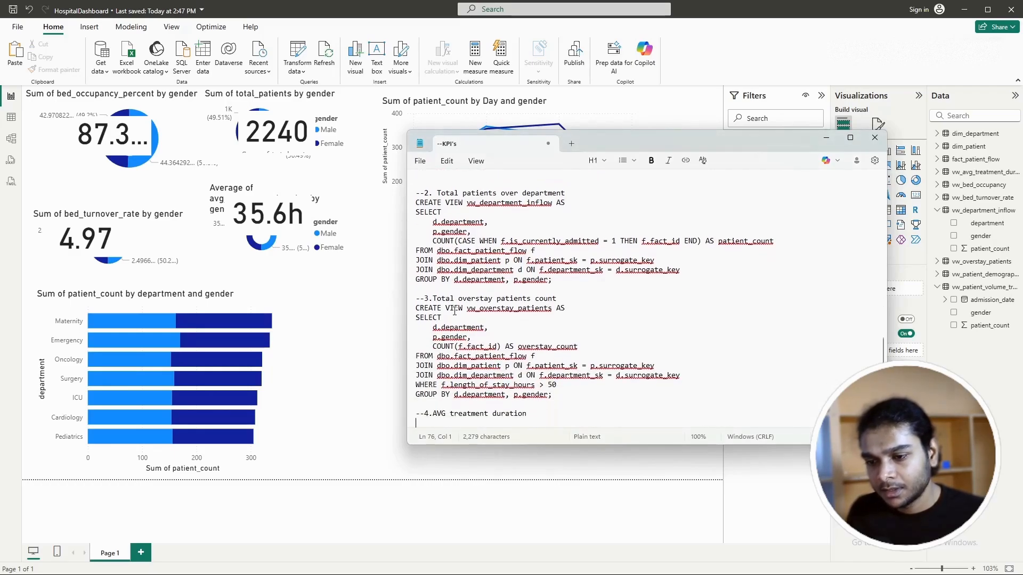
left_click(341, 332)
key("alt+Tab")
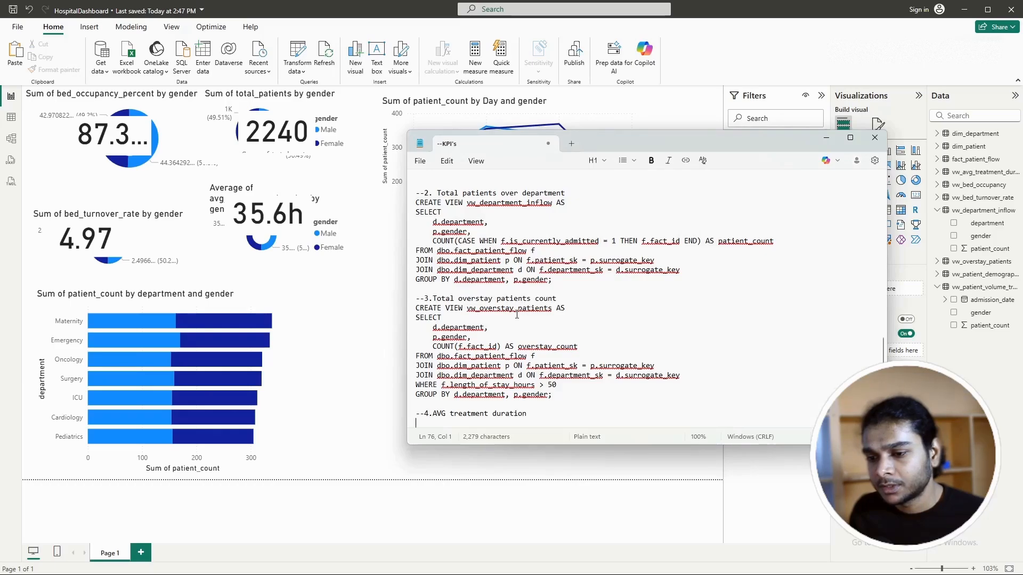
key("alt+Tab")
left_click(936, 210)
left_click(936, 249)
left_click(937, 224)
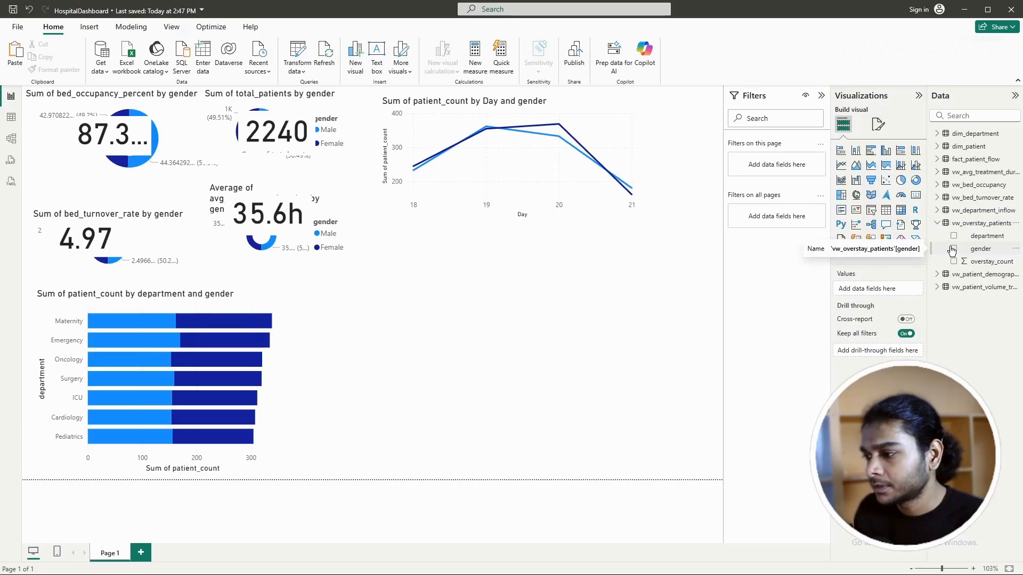
Step: Add an empty matrix visual, widen it and place it below the line chart
left_click(900, 211)
left_click_drag(637, 160, 394, 266)
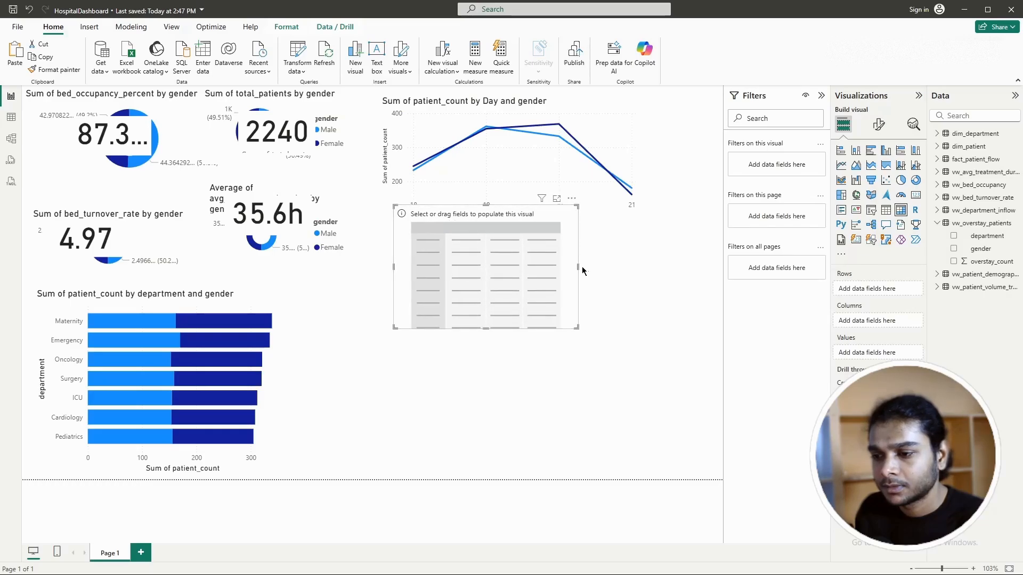
left_click_drag(578, 266, 712, 266)
left_click_drag(638, 247, 612, 292)
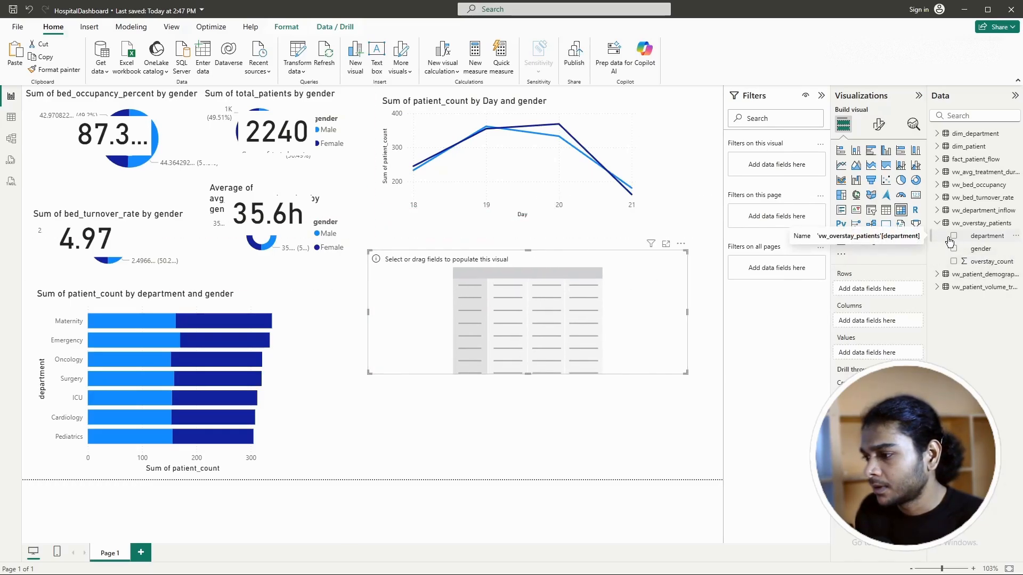
Step: Fill the matrix from vw_overstay_patients with gender as rows, department as columns and overstay_count as values
left_click_drag(981, 254, 873, 290)
left_click_drag(982, 243, 874, 326)
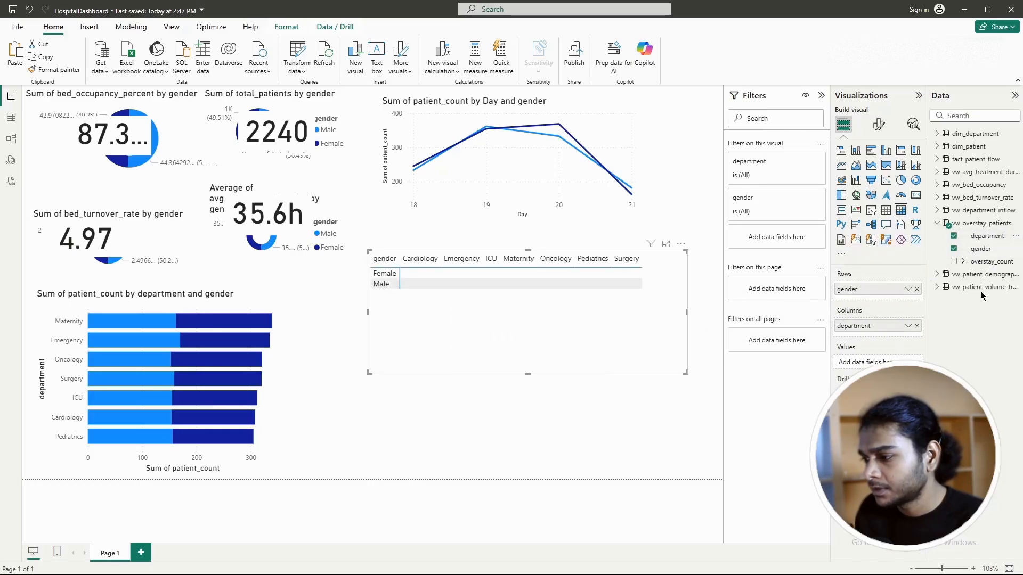
left_click_drag(984, 266, 865, 362)
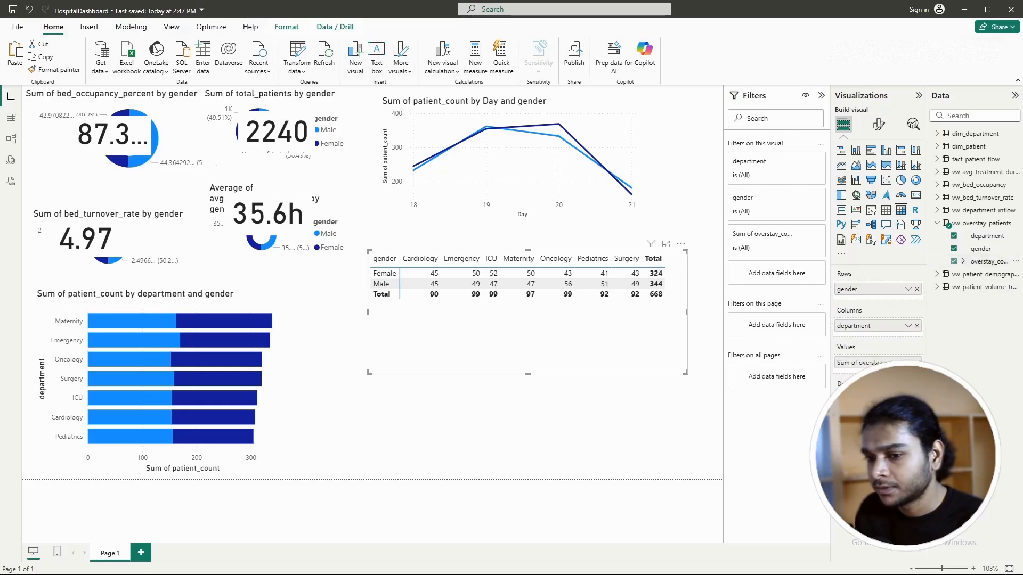
Step: Shrink the overstay matrix to fit its contents and move it lower, beside the department bar chart
left_click_drag(529, 373, 529, 306)
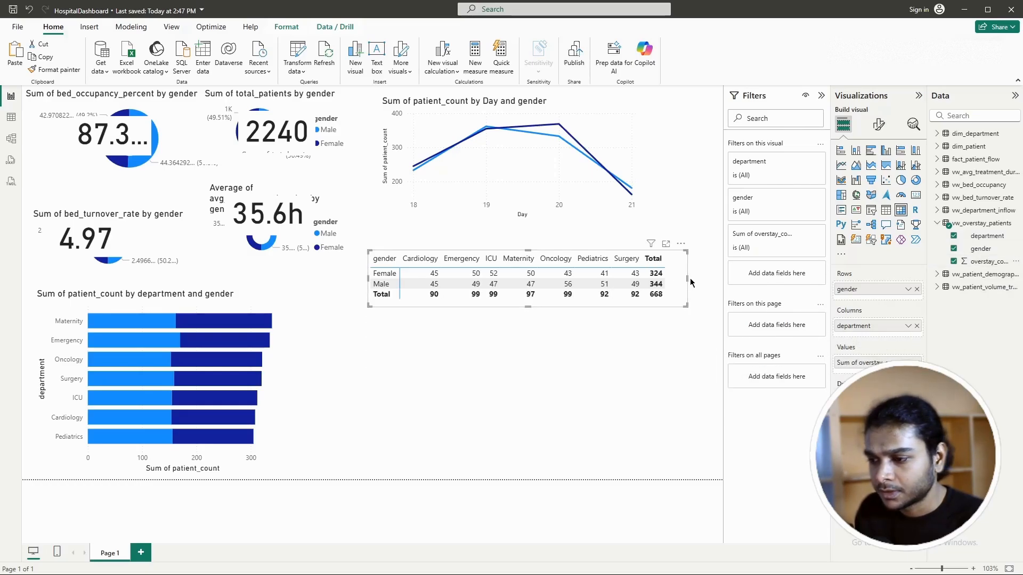
left_click_drag(683, 283, 669, 282)
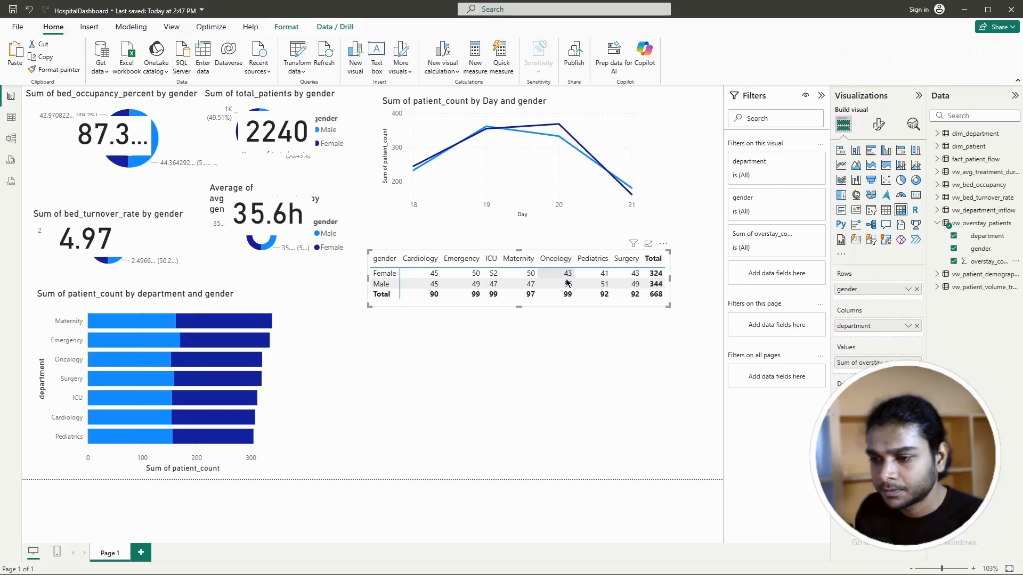
left_click_drag(573, 308, 547, 376)
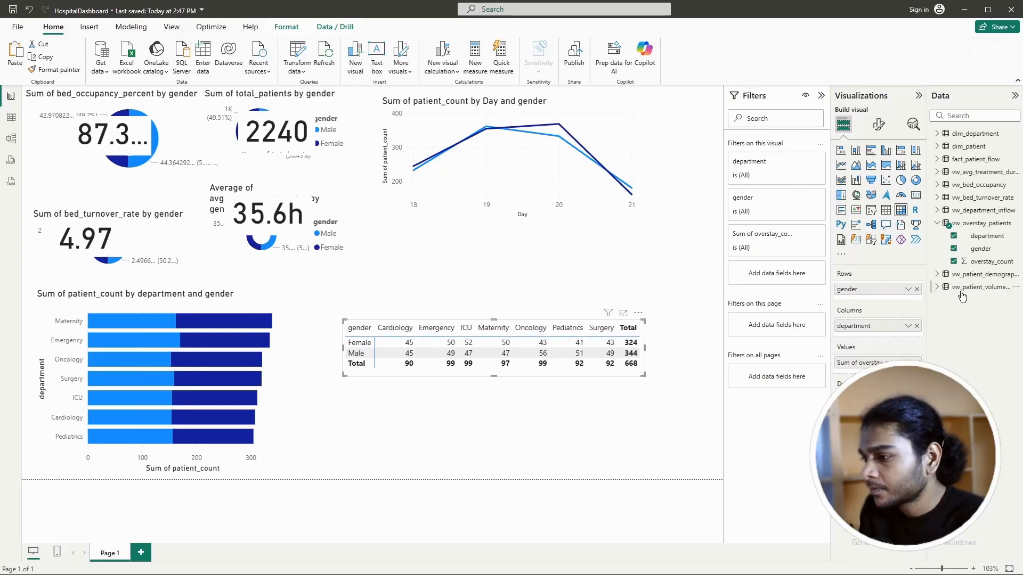
left_click(702, 449)
Step: Find the average treatment duration view in the KPI notes and list the fields of vw_avg_treatment_duration in place of vw_overstay_patients
key("alt+Tab")
left_click_drag(526, 414, 429, 415)
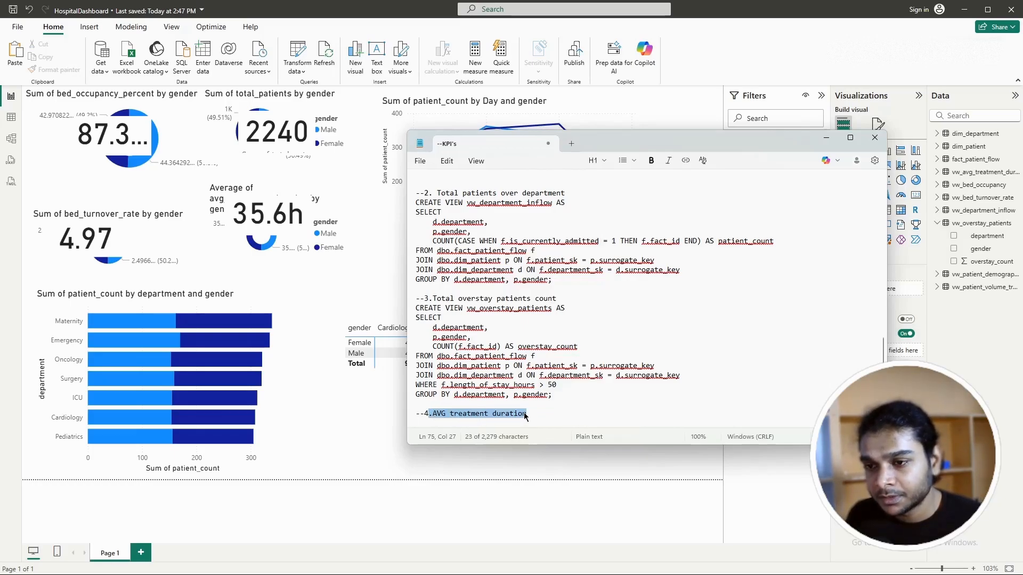
scroll(522, 394, "up", 12)
scroll(516, 359, "down", 1)
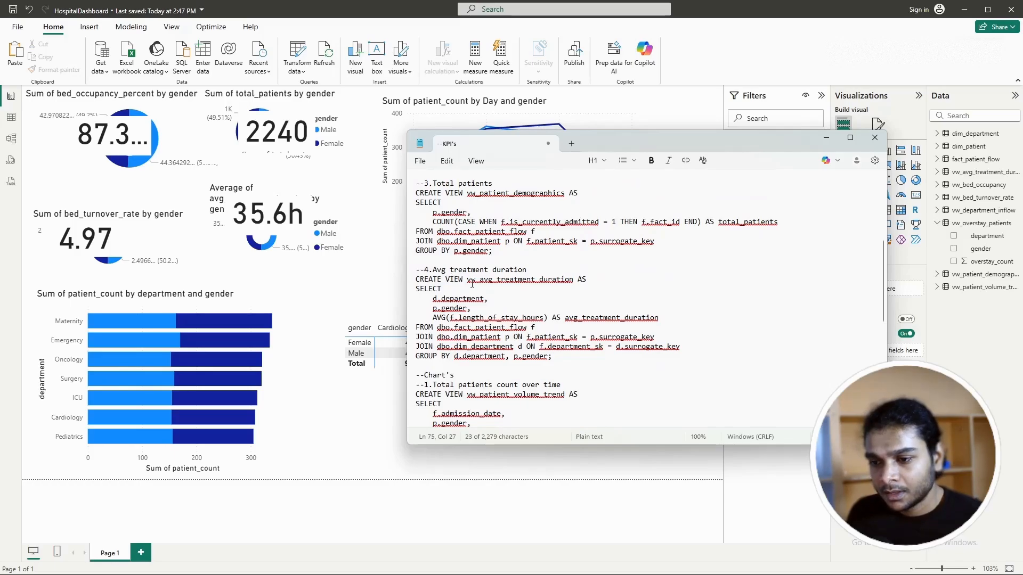
left_click_drag(467, 283, 574, 282)
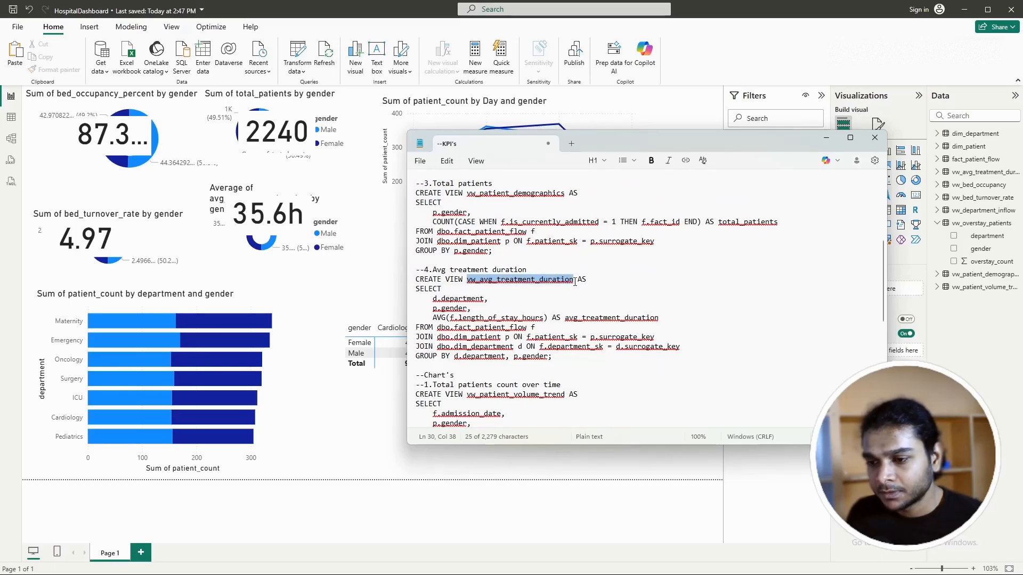
left_click(826, 138)
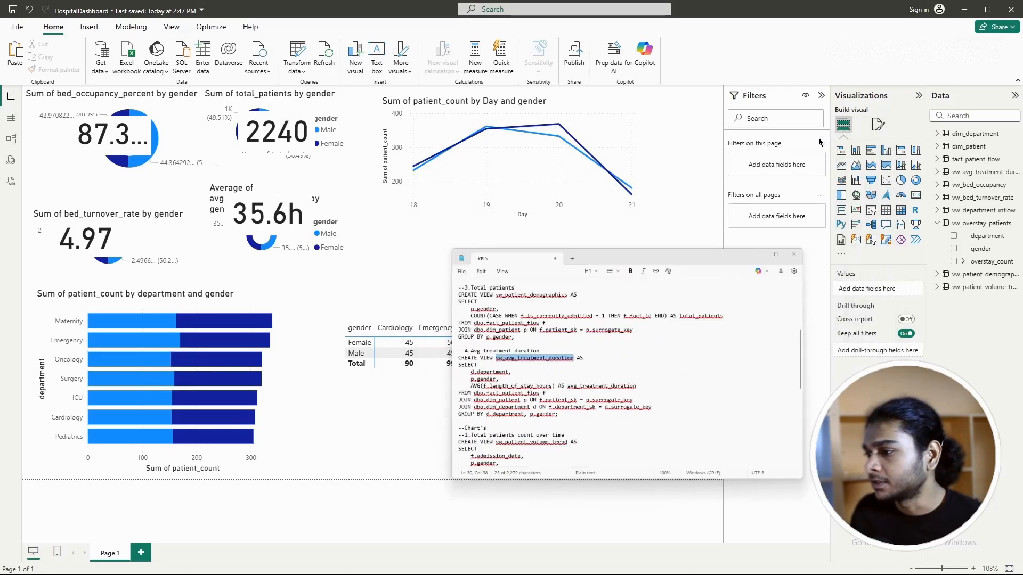
left_click(938, 223)
left_click(937, 172)
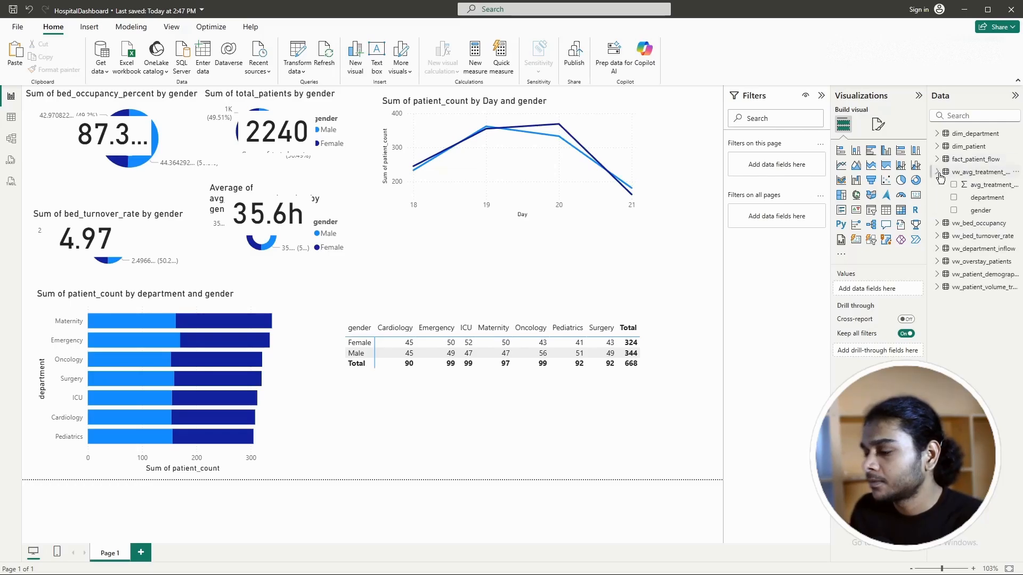
Step: Move the overstay matrix up directly beneath the line chart and try the scatter chart visual type
left_click_drag(556, 375, 578, 285)
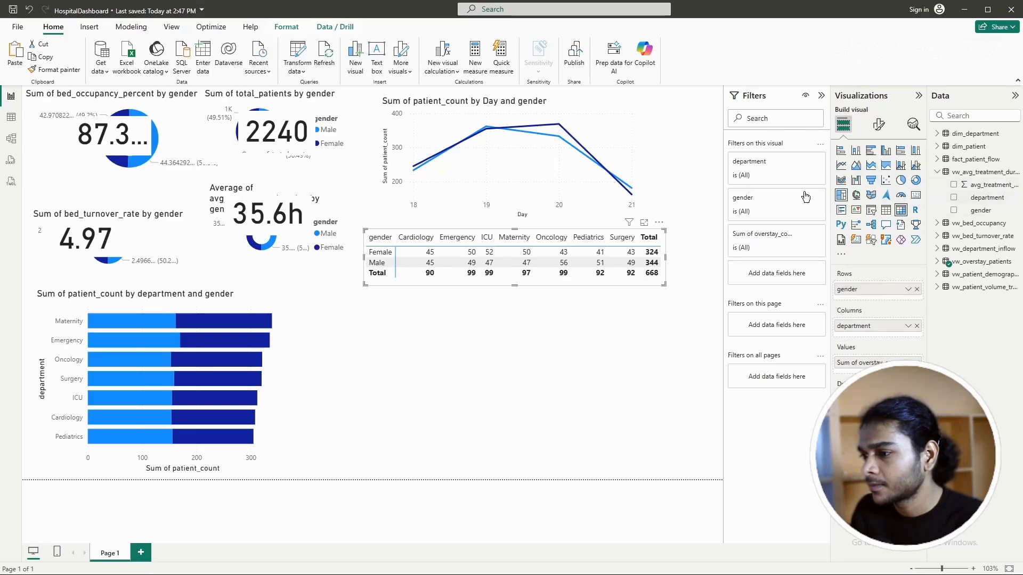
left_click(885, 182)
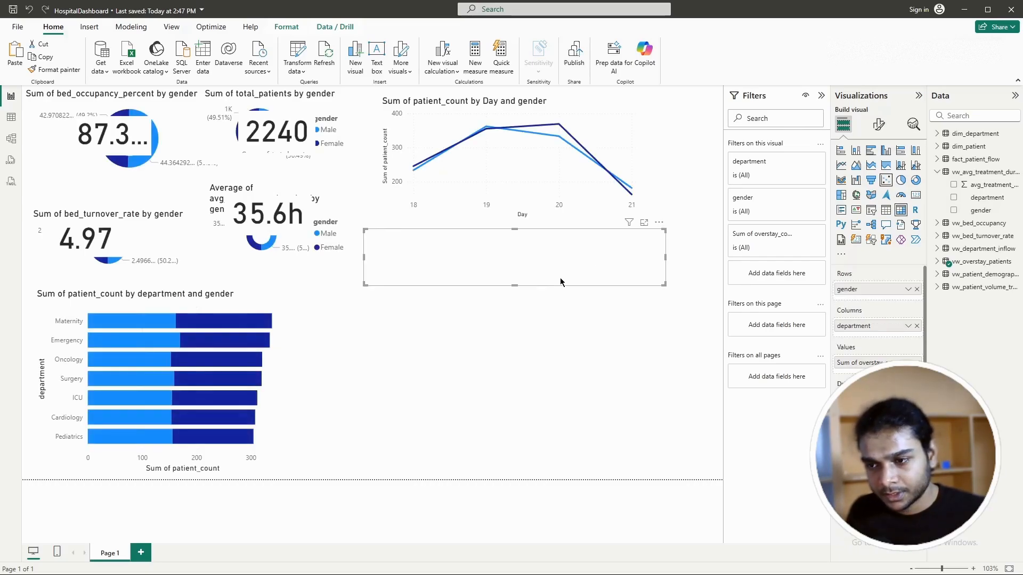
Step: Undo the last change to the gender-by-department matrix and insert a separate scatter chart, placed and enlarged beneath it
key("ctrl+z")
left_click(886, 181)
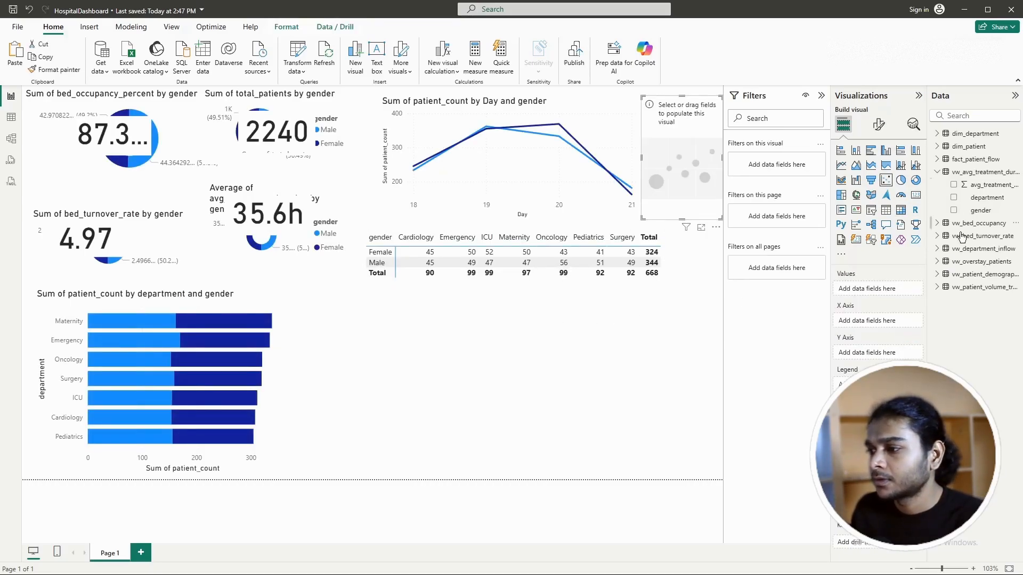
left_click_drag(670, 184, 460, 388)
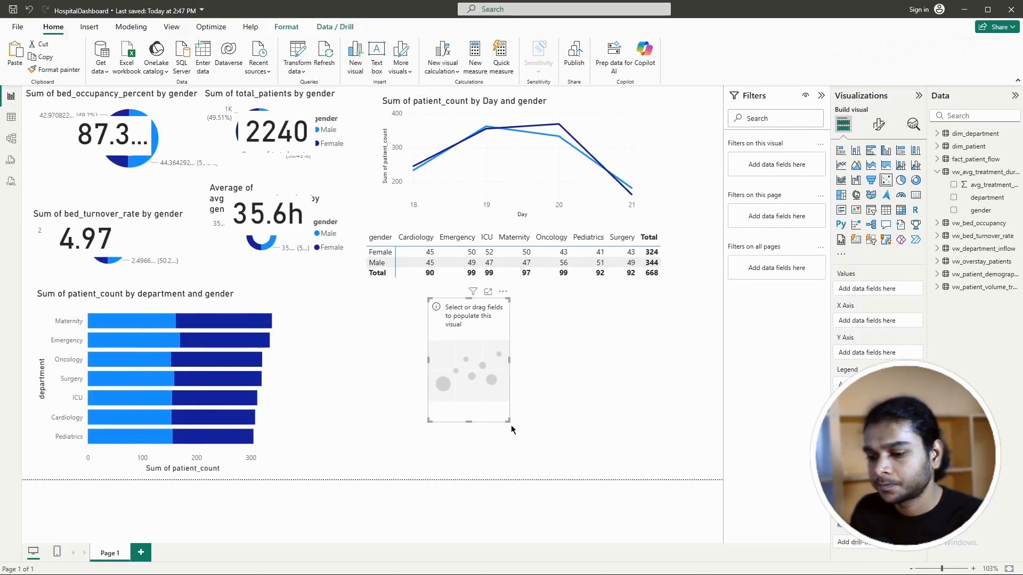
left_click_drag(507, 422, 589, 429)
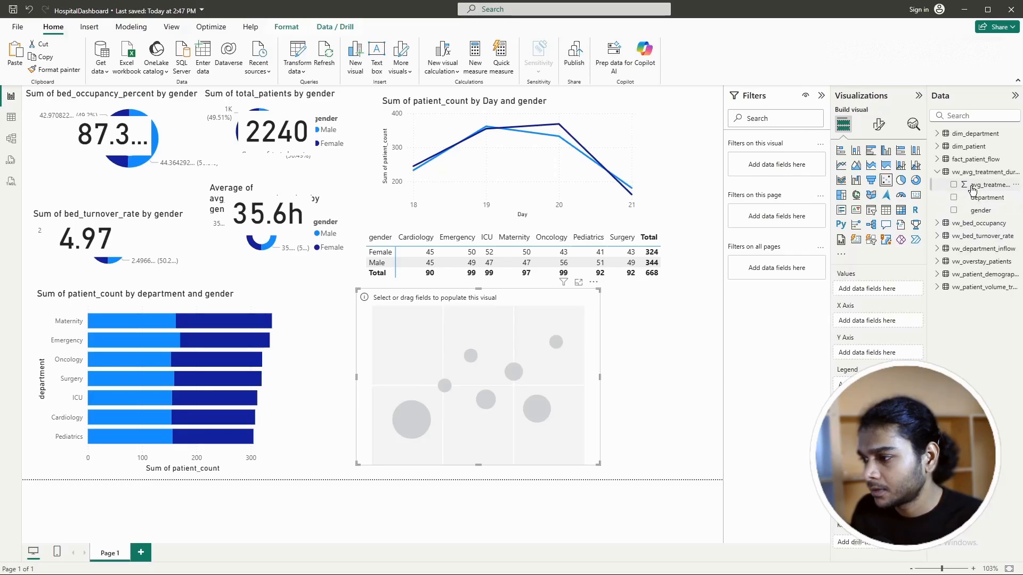
Step: Assign avg_treatment_duration to the scatter chart's Y axis, department to its X axis and gender to its legend
left_click_drag(972, 190, 874, 355)
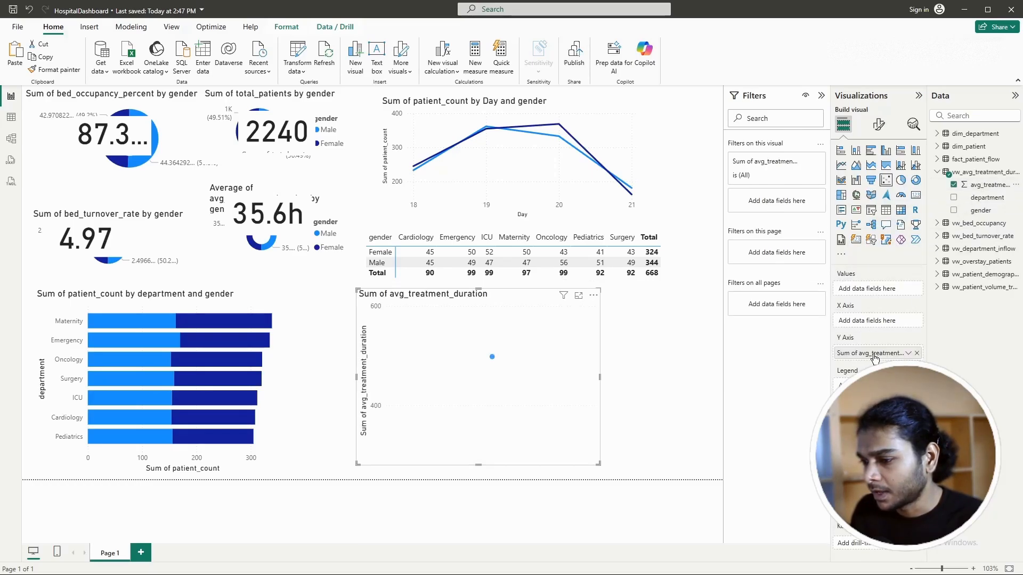
left_click_drag(980, 201, 879, 326)
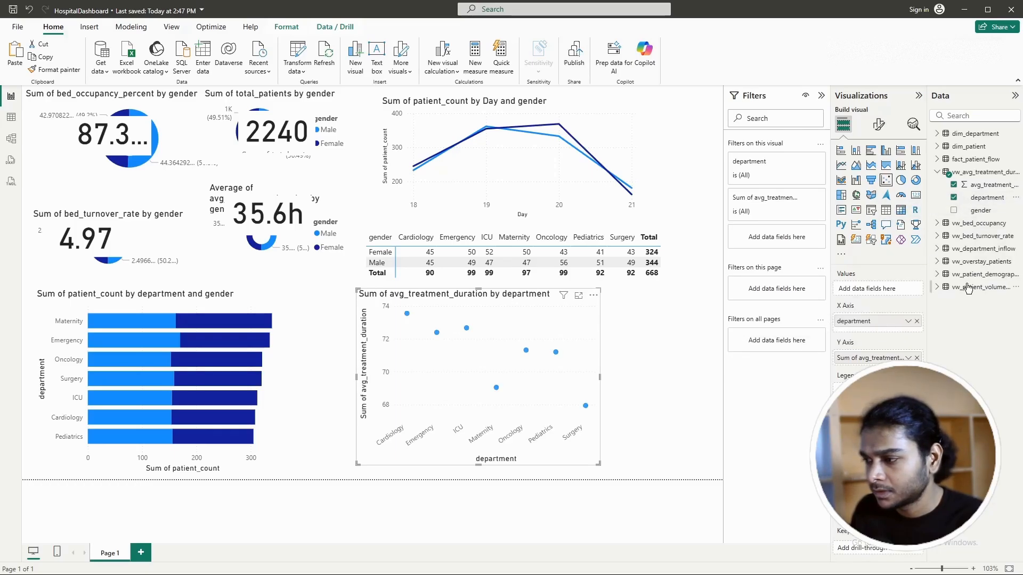
left_click(954, 211)
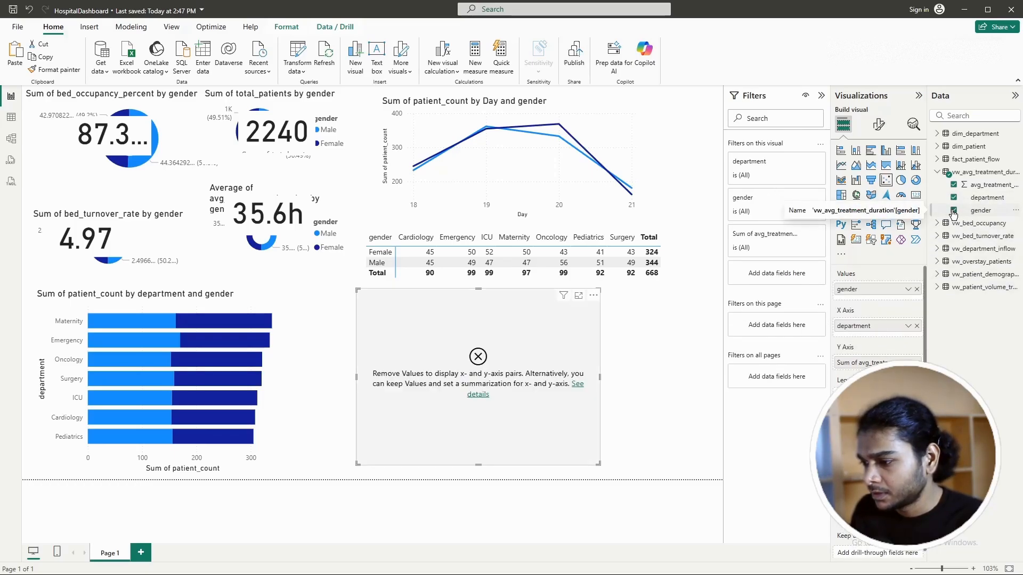
left_click(916, 289)
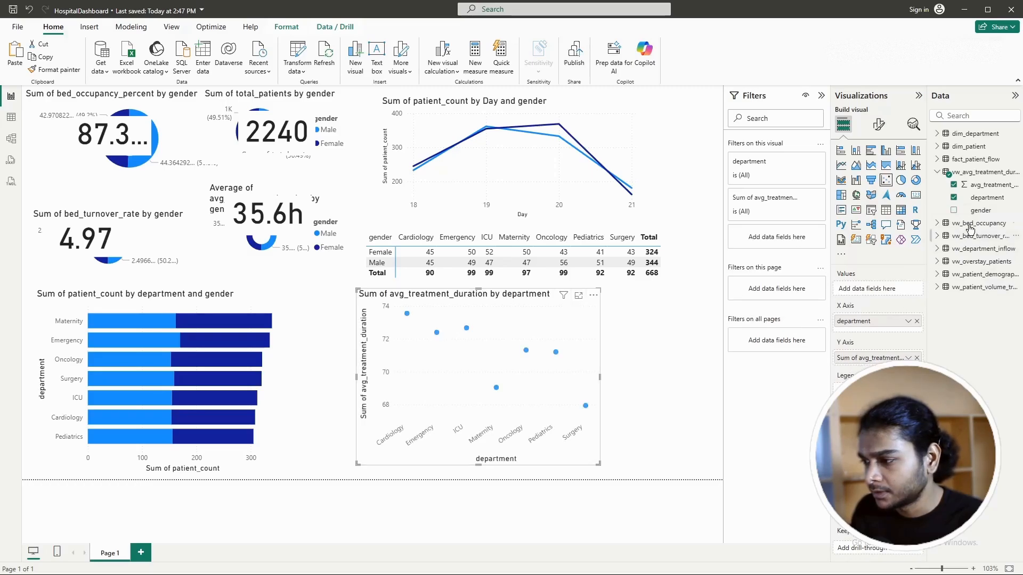
left_click_drag(980, 210, 852, 386)
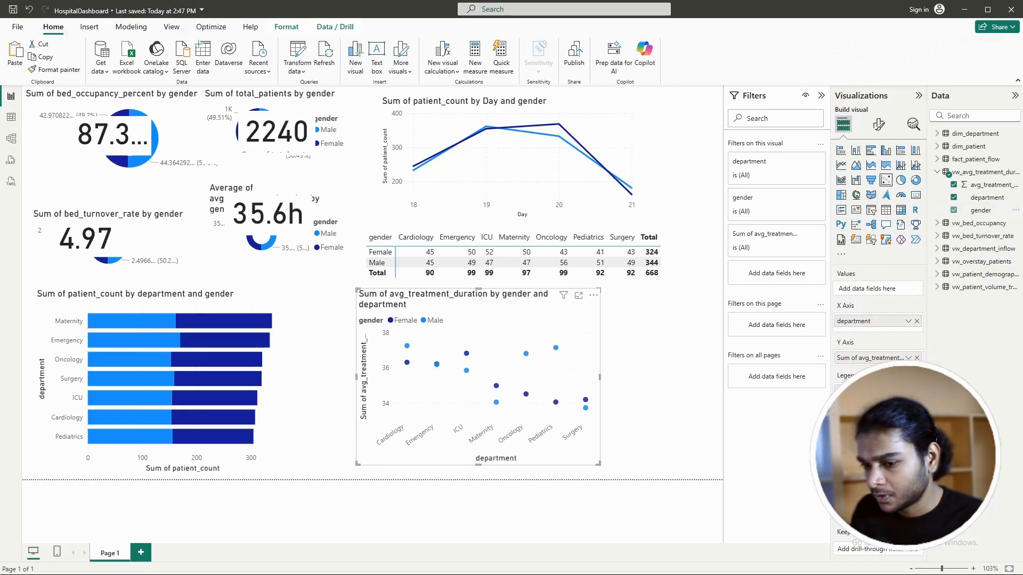
Step: Widen the treatment duration scatter chart and align it beneath the matrix with its legend turned off
left_click_drag(598, 464, 695, 467)
left_click_drag(644, 366, 612, 368)
left_click(879, 124)
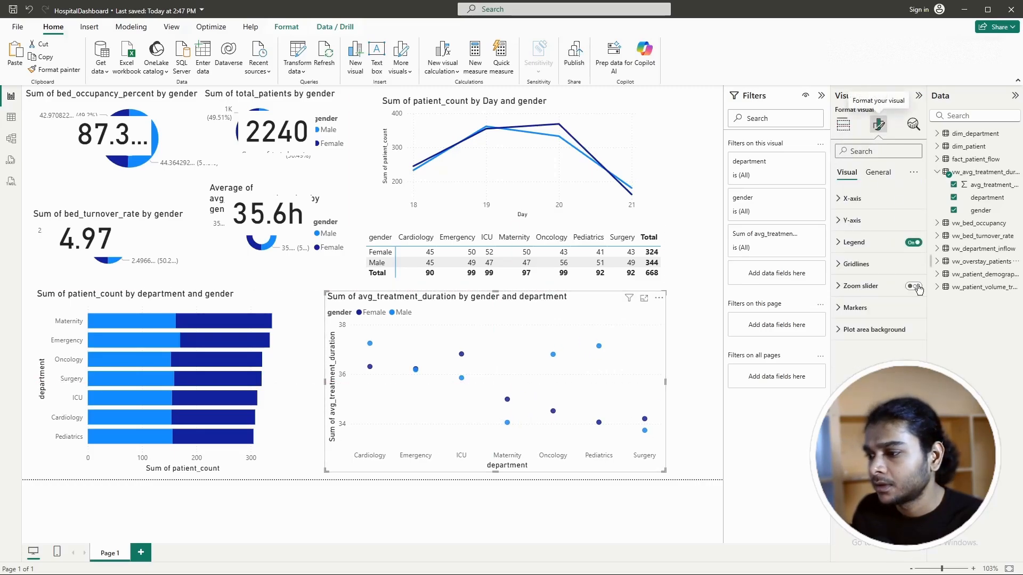
left_click(913, 242)
left_click(679, 339)
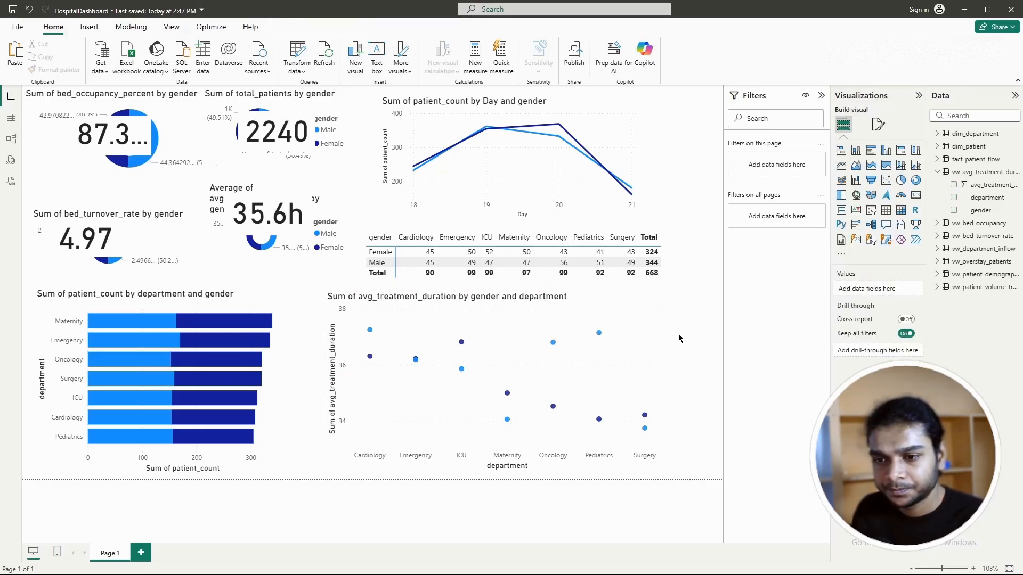
left_click_drag(596, 304, 629, 303)
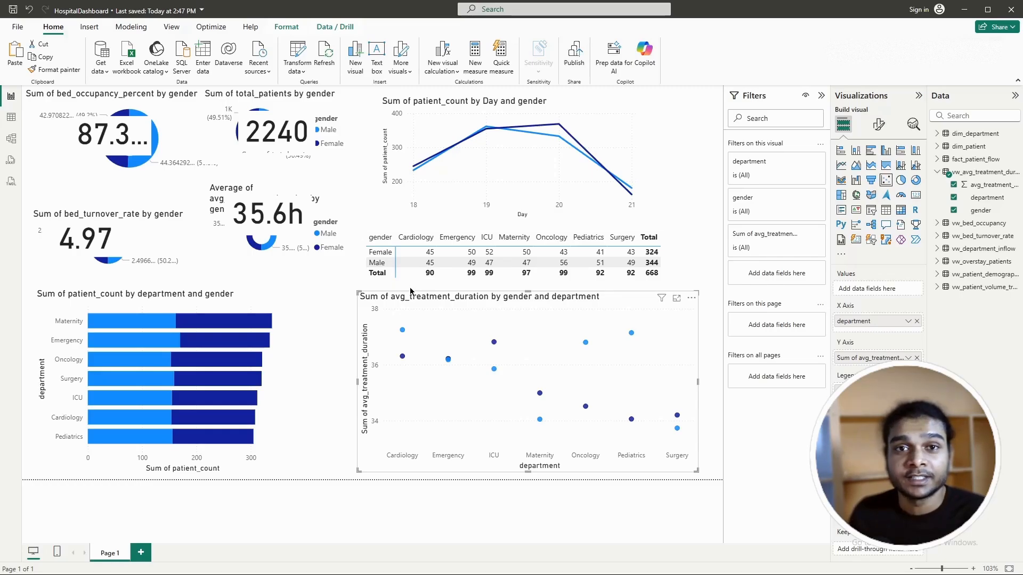
Step: Enlarge the bed occupancy percent card and move it over its donut chart
left_click(142, 153)
mouse_move(150, 153)
left_mouse_down()
mouse_move(206, 177)
mouse_move(163, 155)
left_mouse_up()
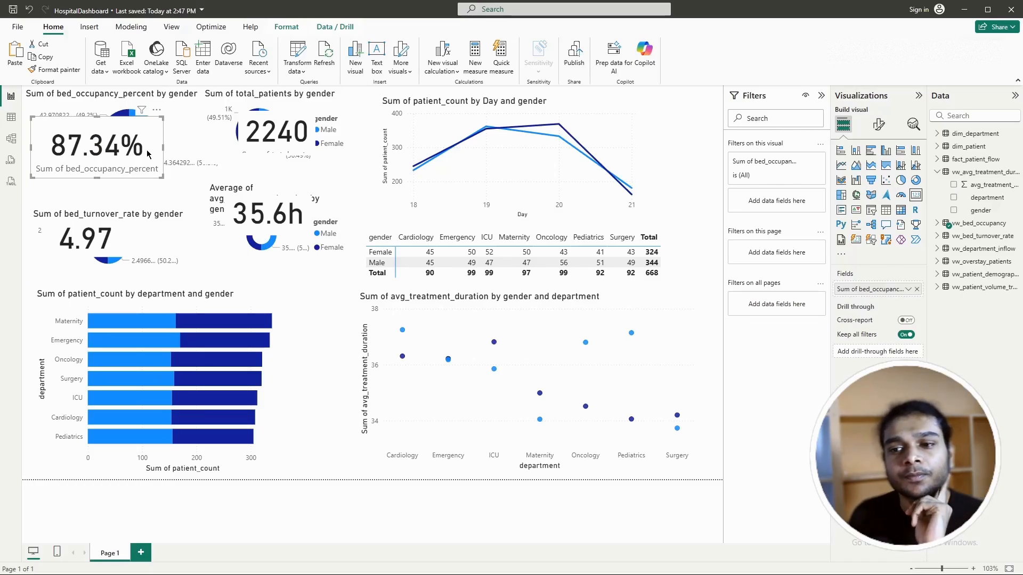
left_click_drag(149, 154, 185, 159)
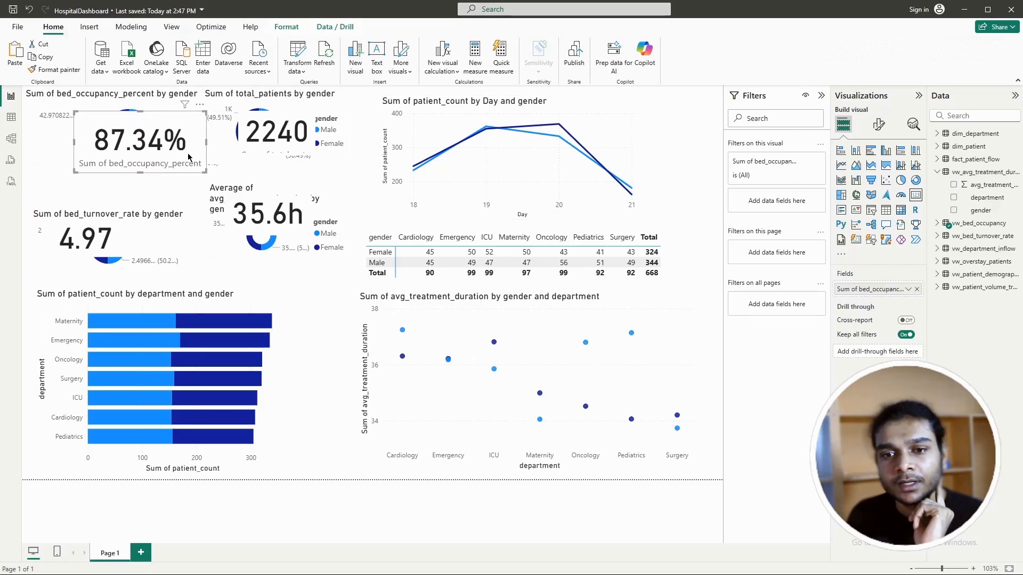
Step: Turn off the background of the bed occupancy percent card and of the donut chart behind it
left_click(878, 124)
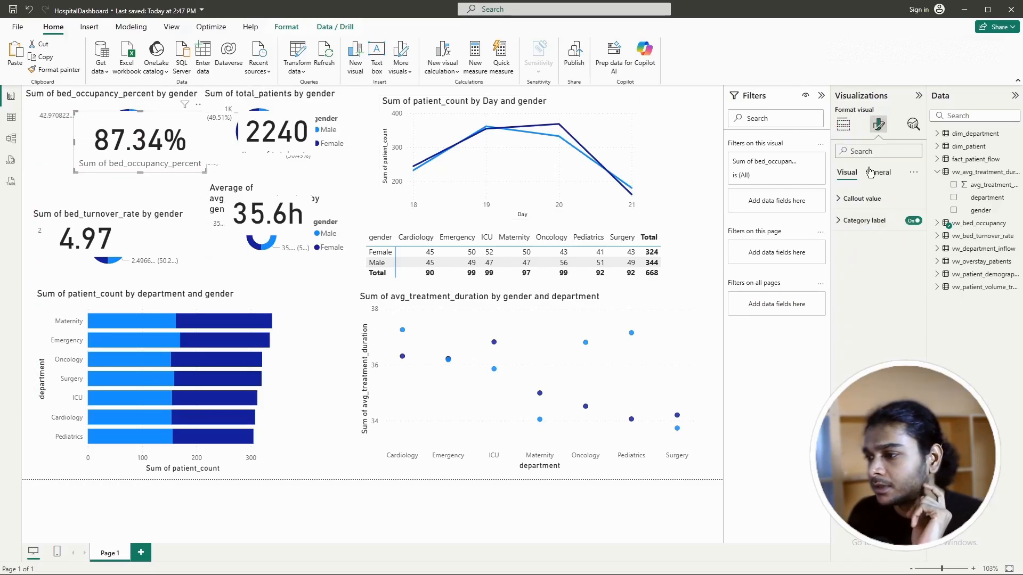
left_click(874, 172)
left_click(853, 243)
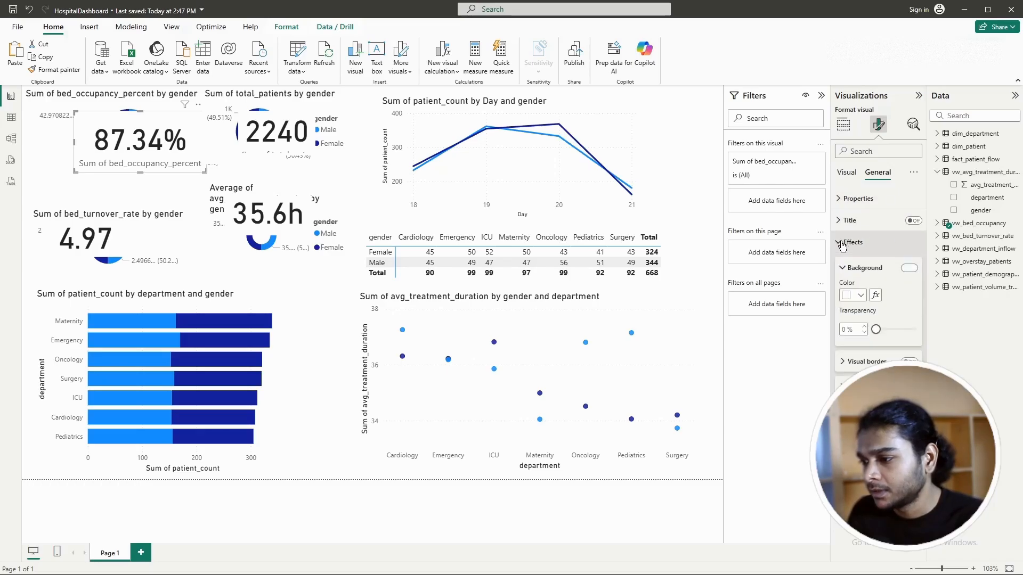
left_click(914, 269)
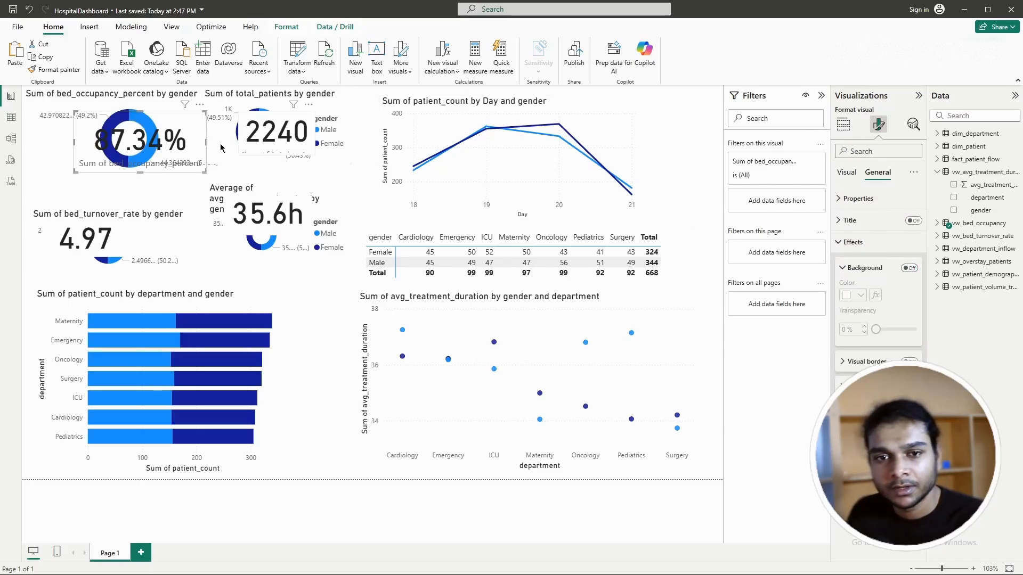
left_click(51, 141)
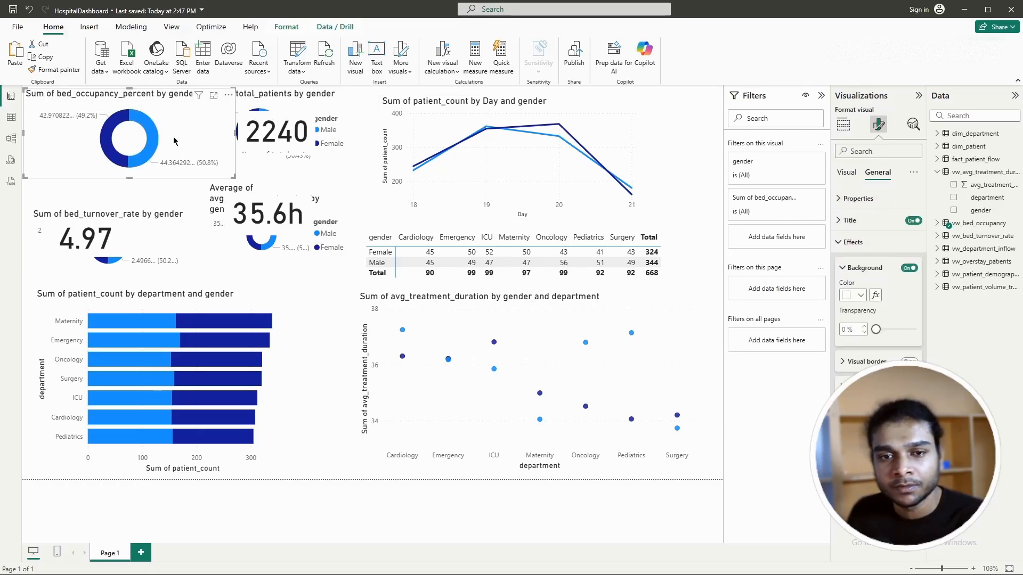
left_click(914, 269)
Step: Turn off the background of the total patients card and of its donut chart by gender
left_click(280, 140)
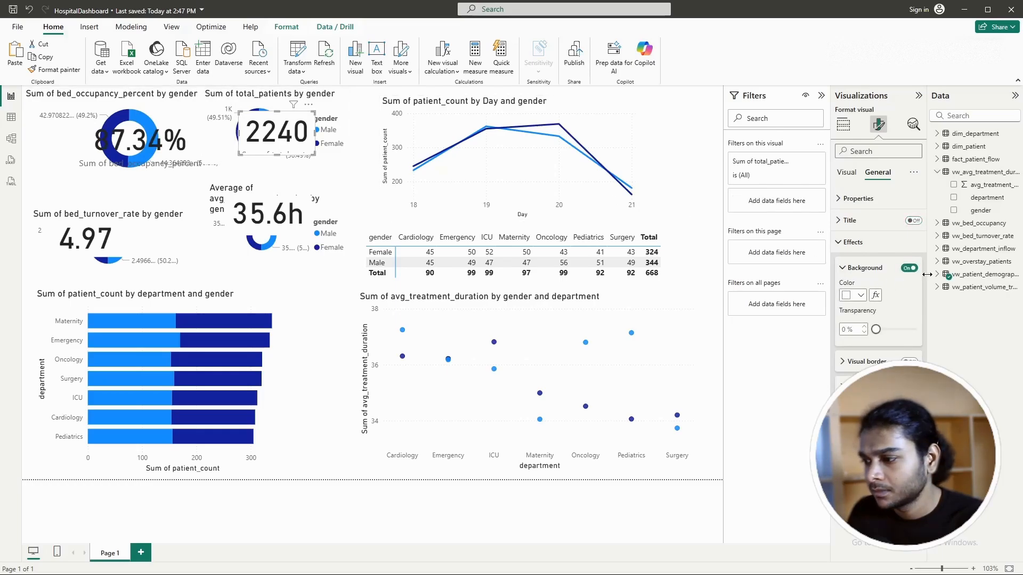
left_click(909, 268)
left_click(342, 123)
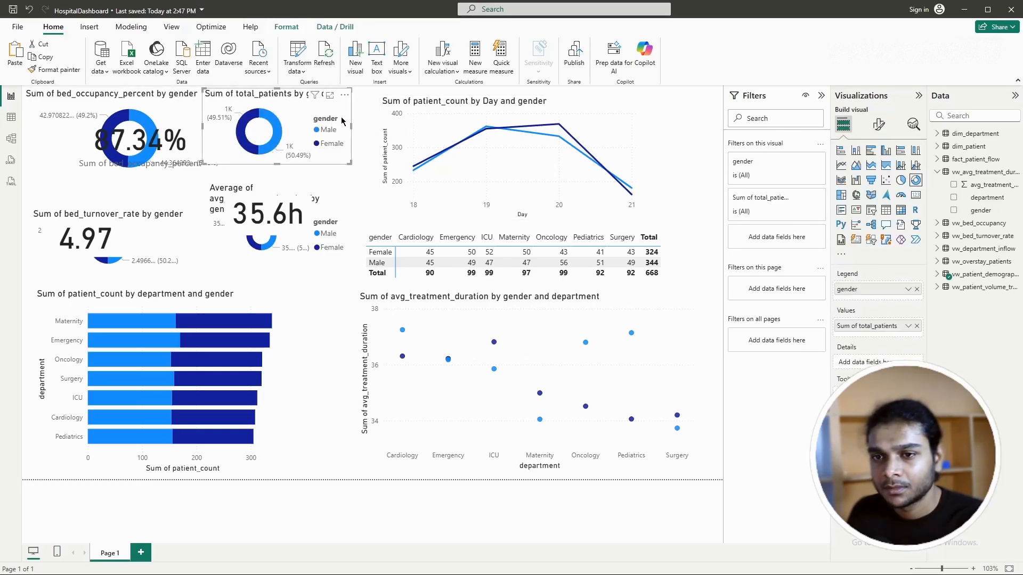
left_click(878, 124)
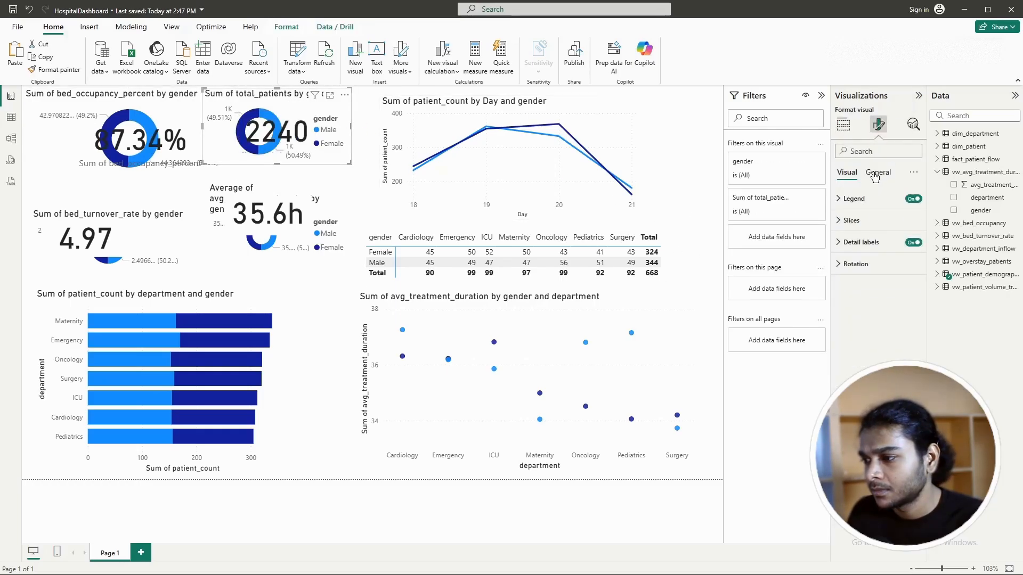
left_click(877, 172)
left_click(850, 243)
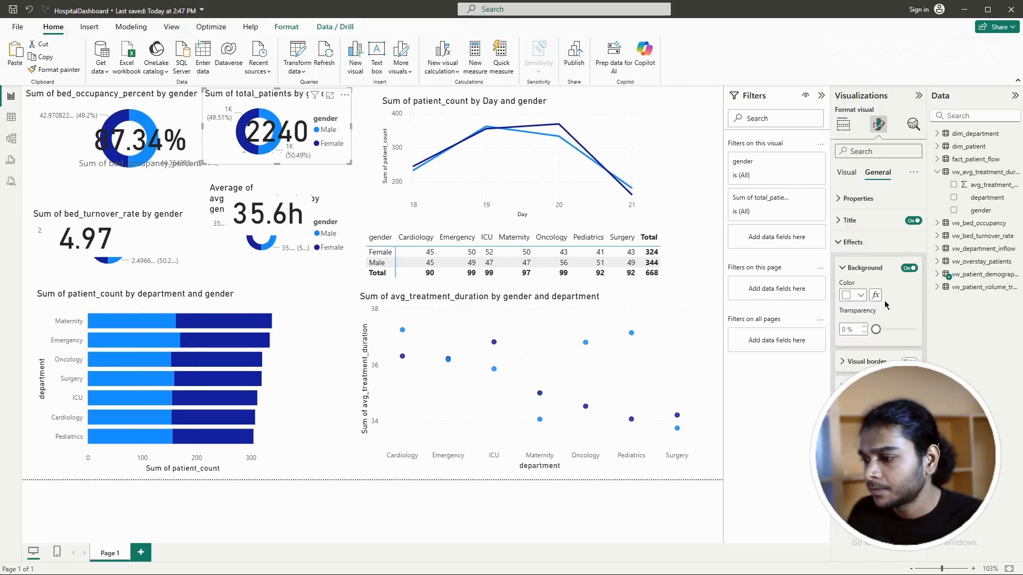
left_click(909, 269)
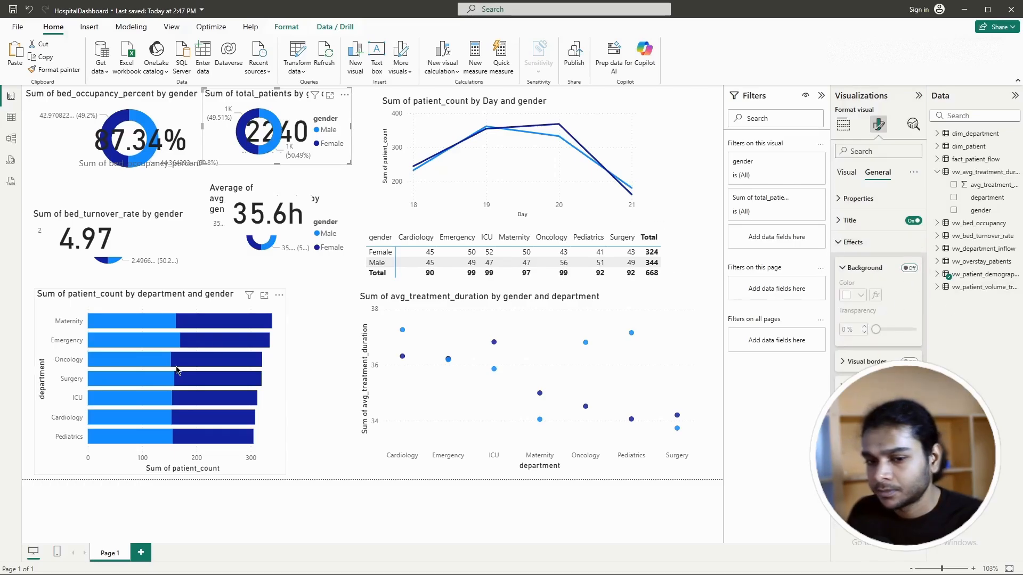
Step: Turn off the backgrounds of the patient count by department bar chart and the average treatment duration card and donut
left_click(220, 312)
left_click(911, 269)
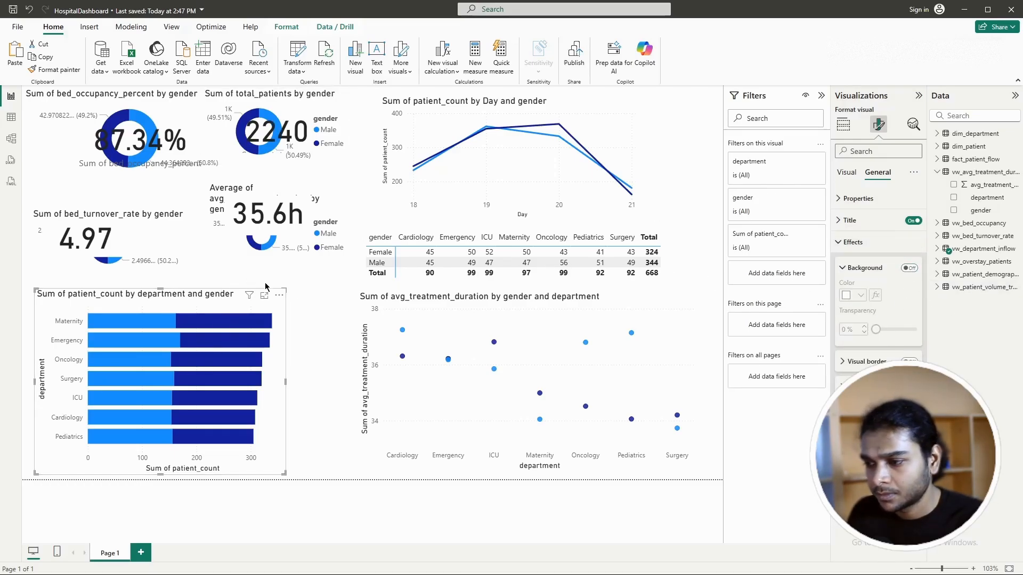
left_click(243, 205)
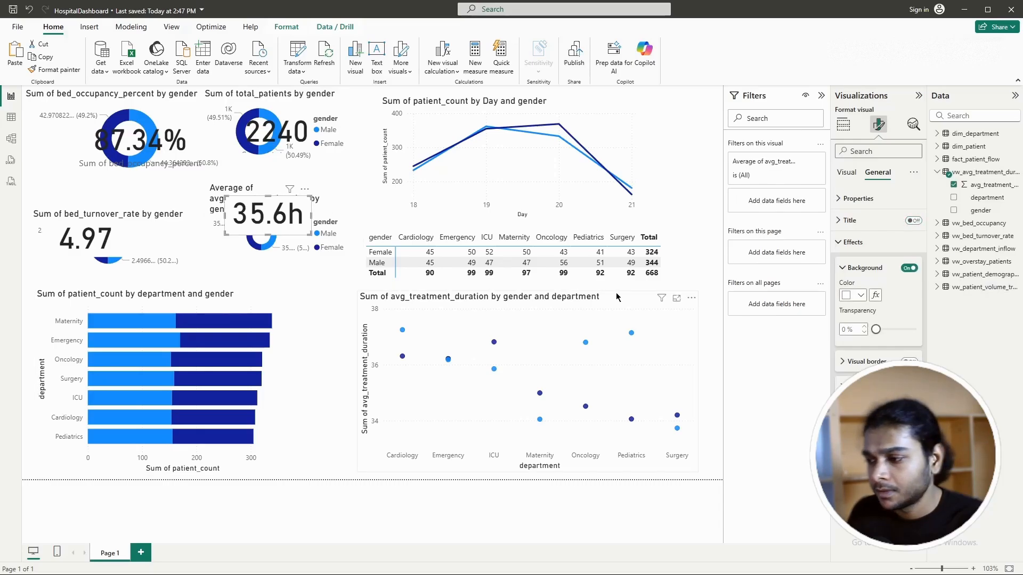
left_click(912, 267)
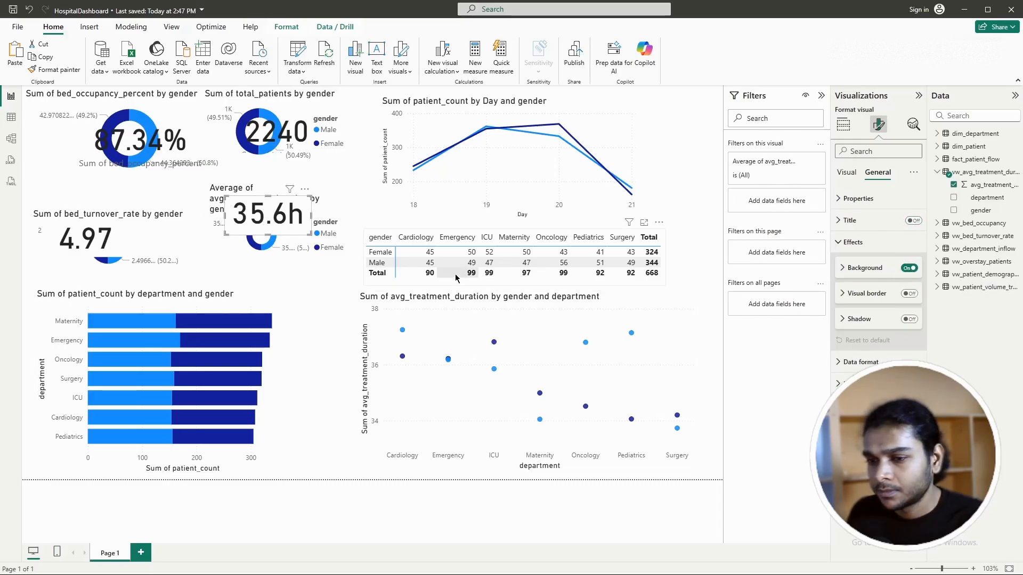
left_click(911, 269)
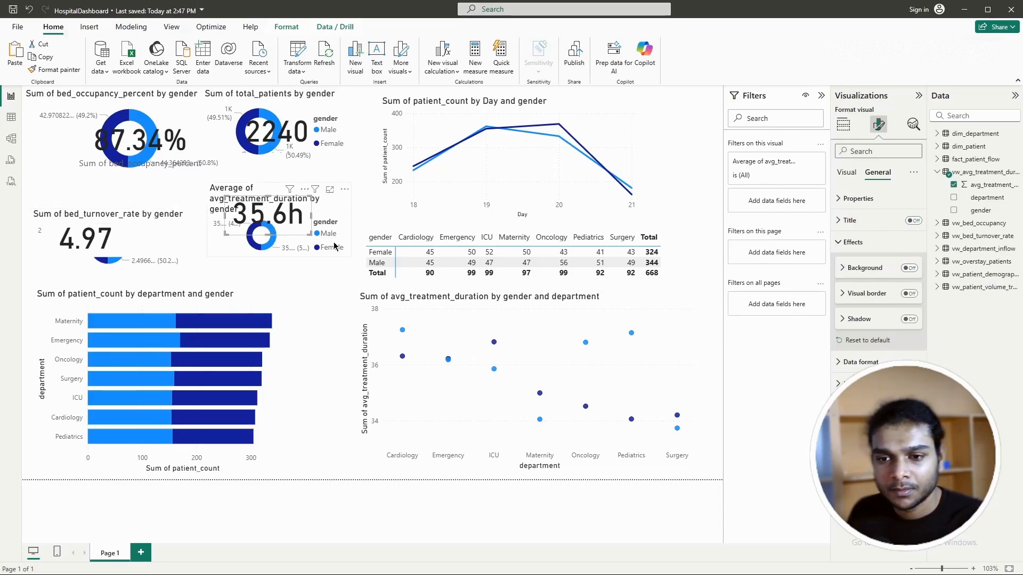
left_click(342, 215)
left_click(910, 268)
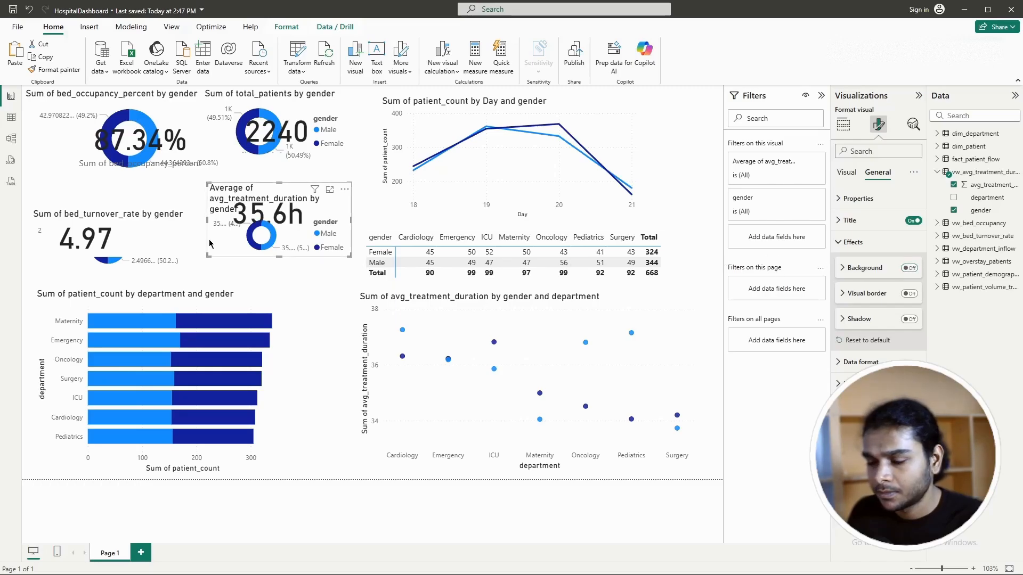
Step: Turn off the background of the bed turnover rate donut chart and of its card
left_click(131, 241)
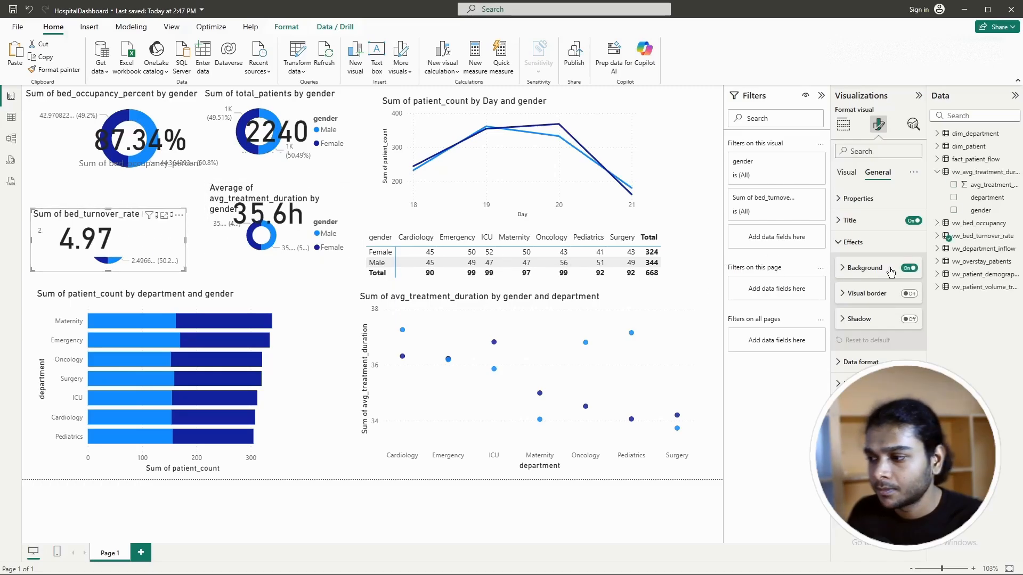
left_click(908, 269)
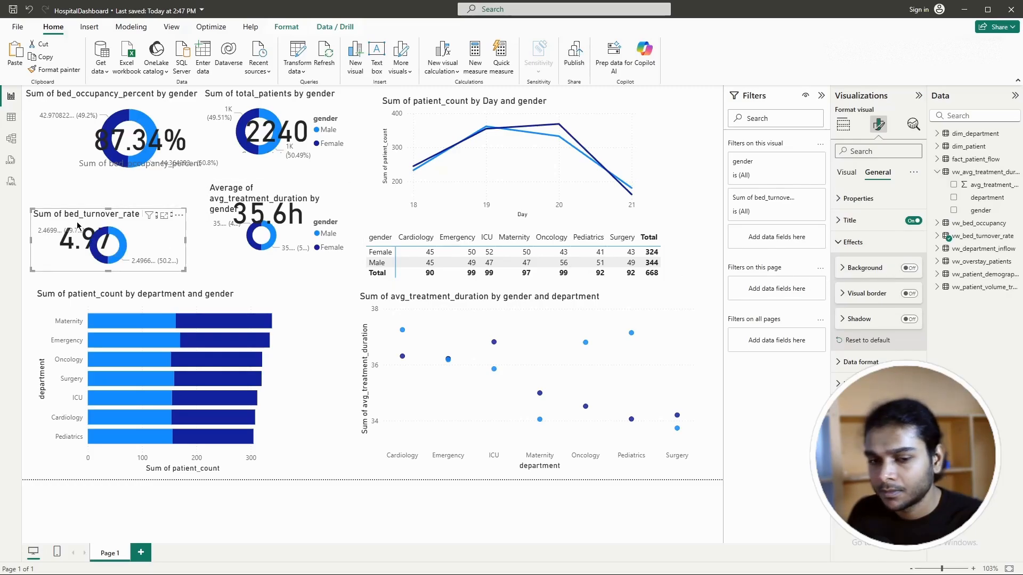
left_click(266, 271)
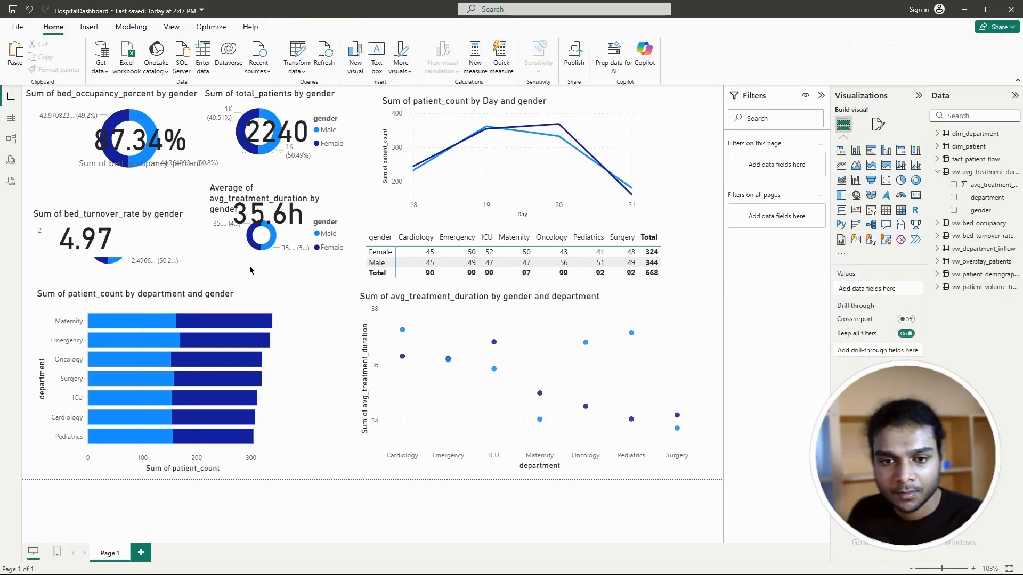
left_click(68, 240)
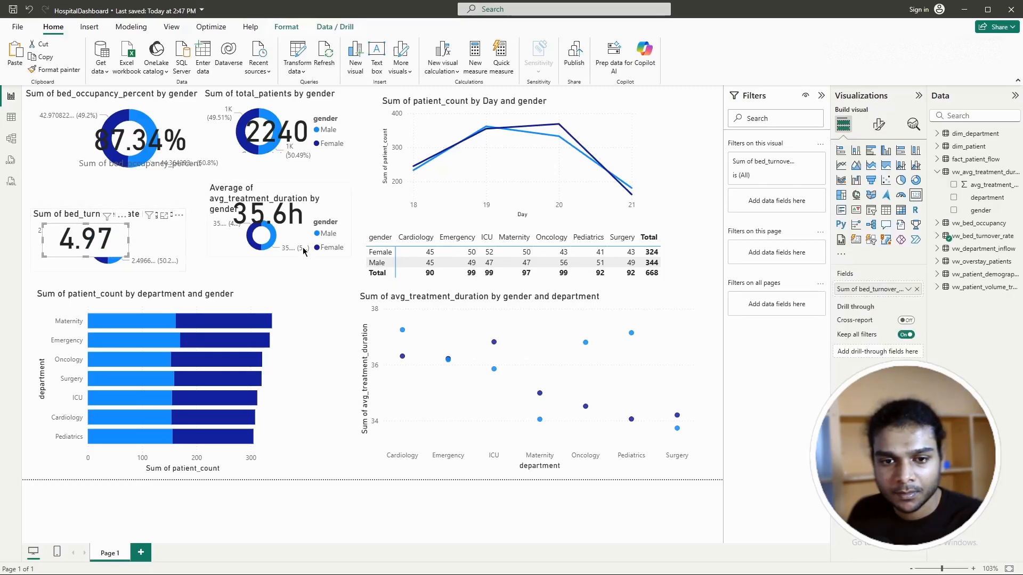
left_click(878, 124)
left_click(878, 174)
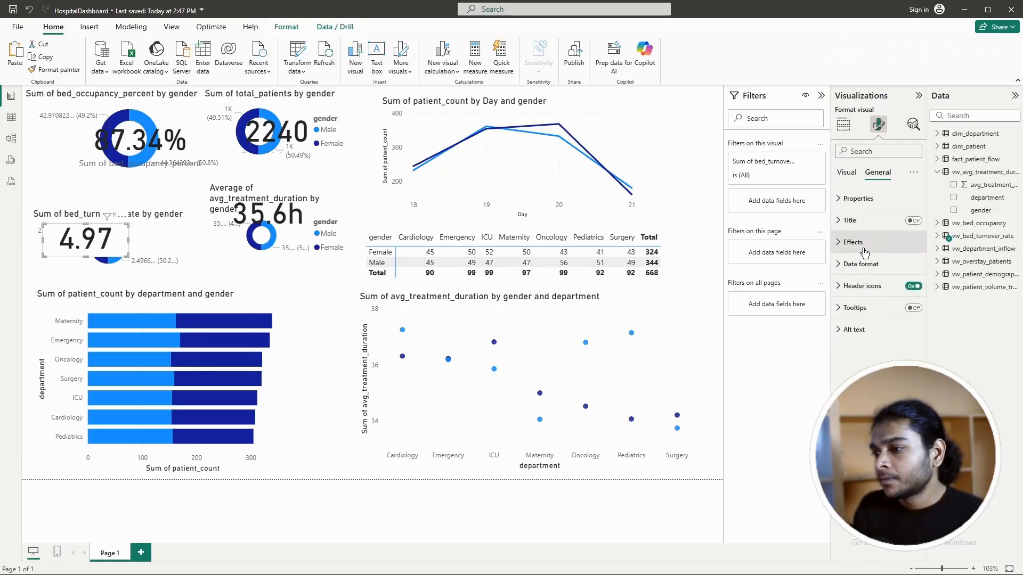
left_click(853, 243)
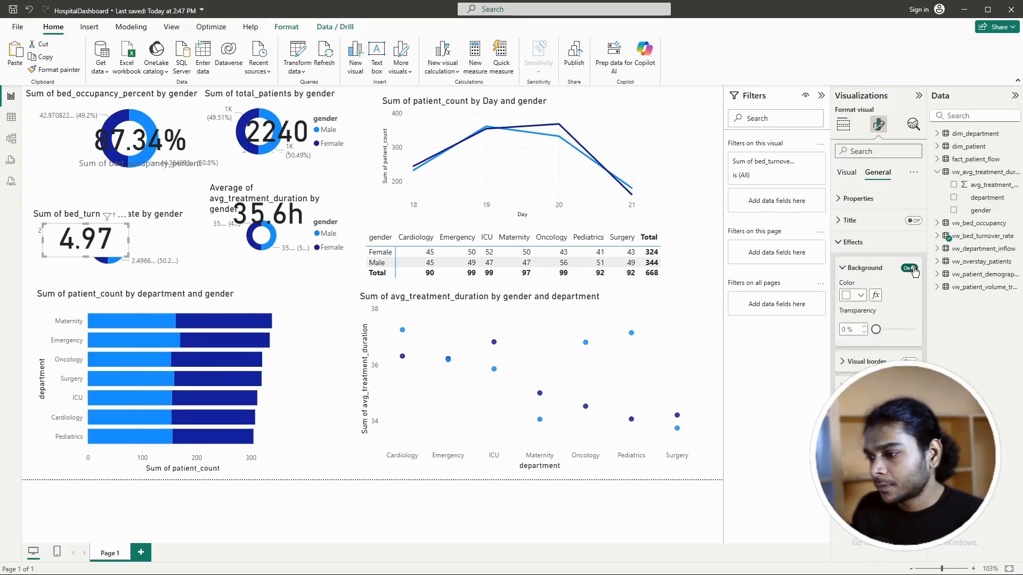
Step: Turn off the background of the patient count by day and gender line chart
left_click(632, 174)
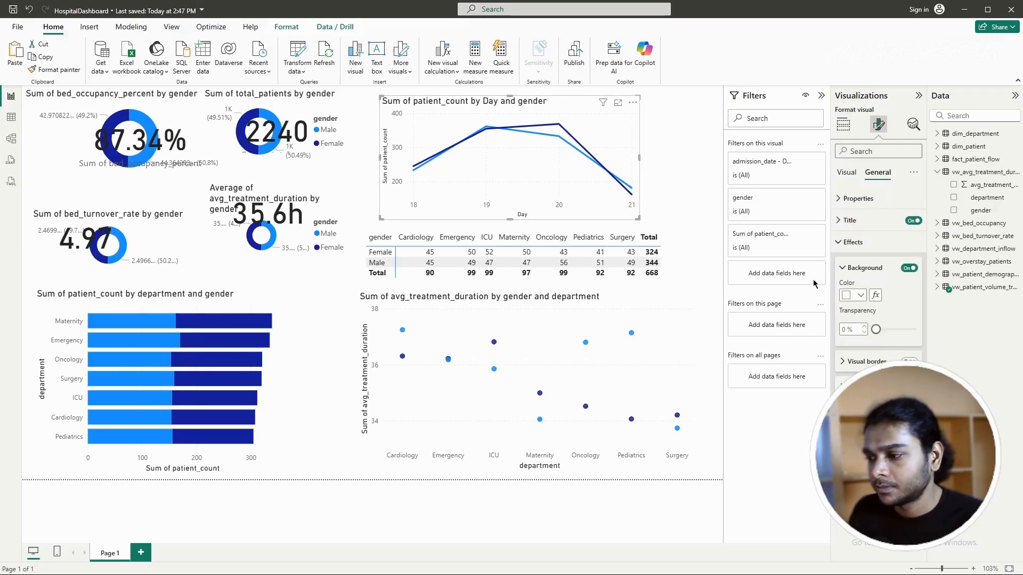
left_click(909, 269)
Step: Turn off the backgrounds of the average treatment duration scatter chart and the overstay patients matrix
left_click(691, 299)
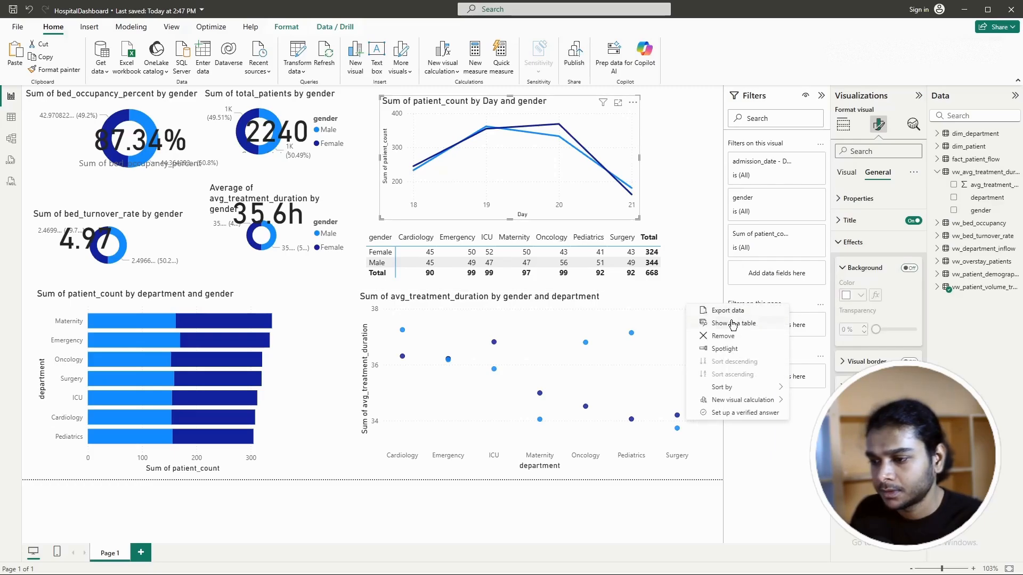
left_click(676, 338)
left_click(909, 269)
left_click(663, 259)
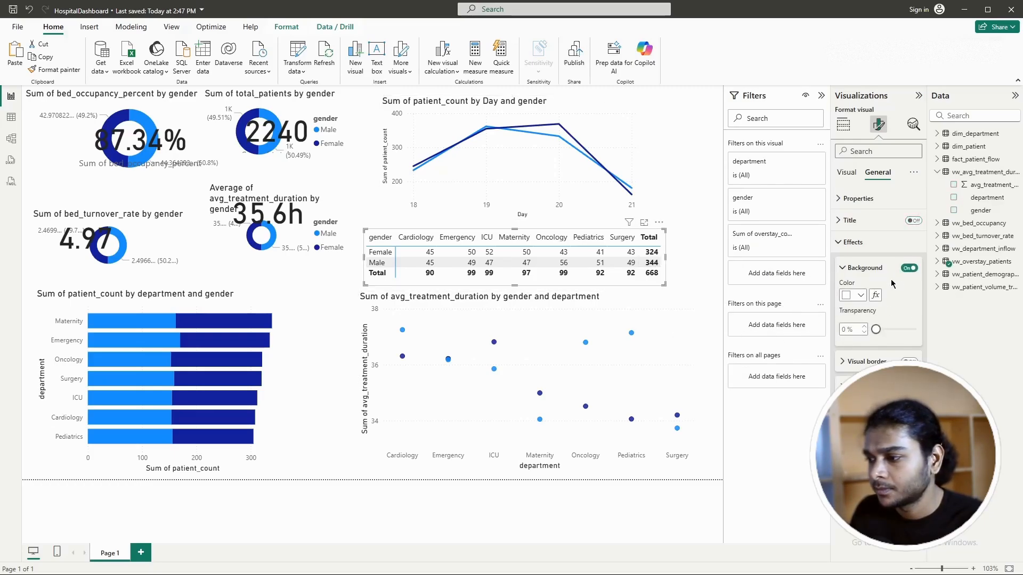
left_click(910, 269)
left_click(277, 366)
left_click(311, 345)
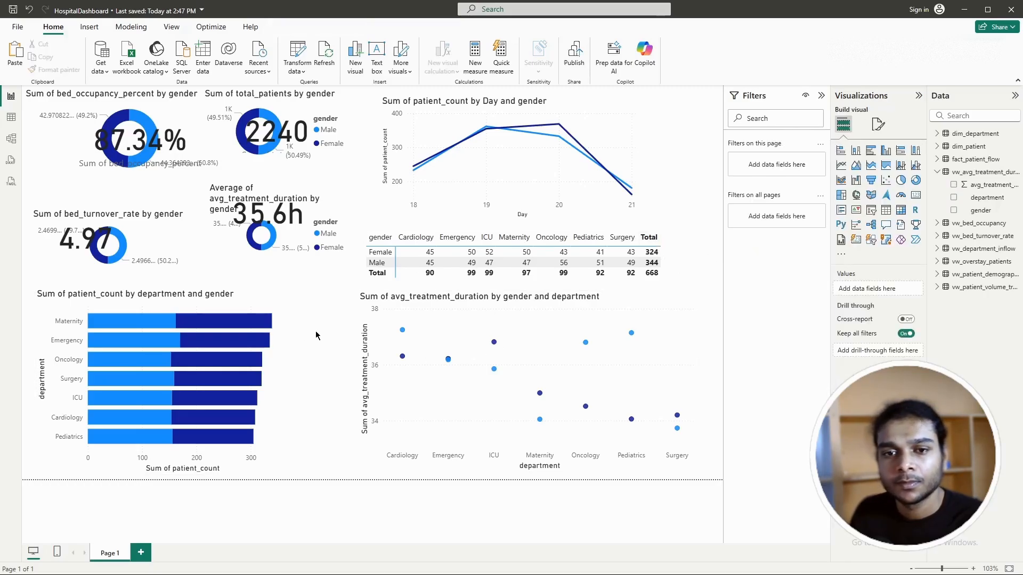
Step: Resize the bed occupancy card to fit beneath its donut's centre and shift the patient count by day line chart slightly right
left_click(178, 141)
left_click_drag(209, 171, 179, 170)
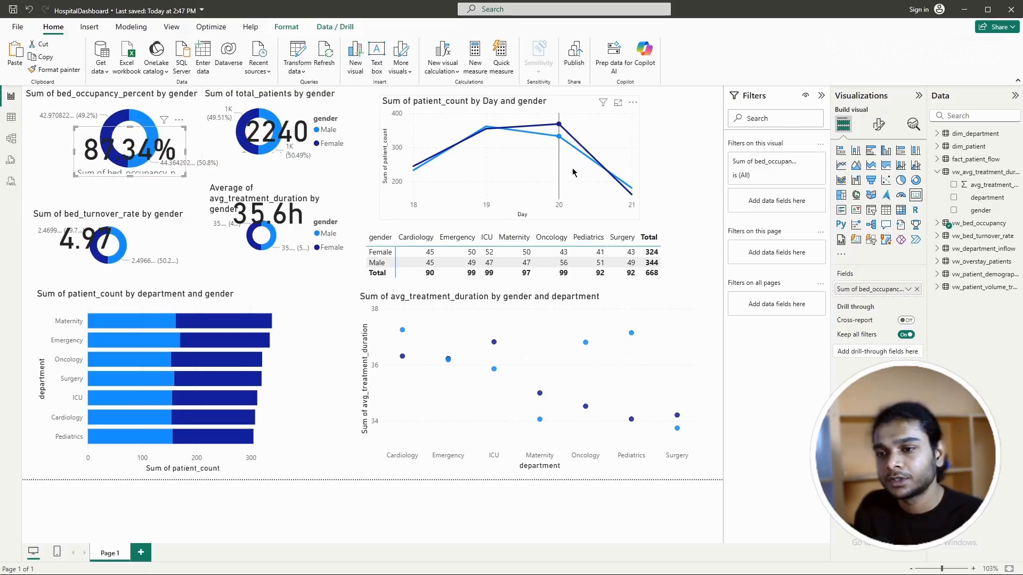
left_click_drag(603, 110, 639, 117)
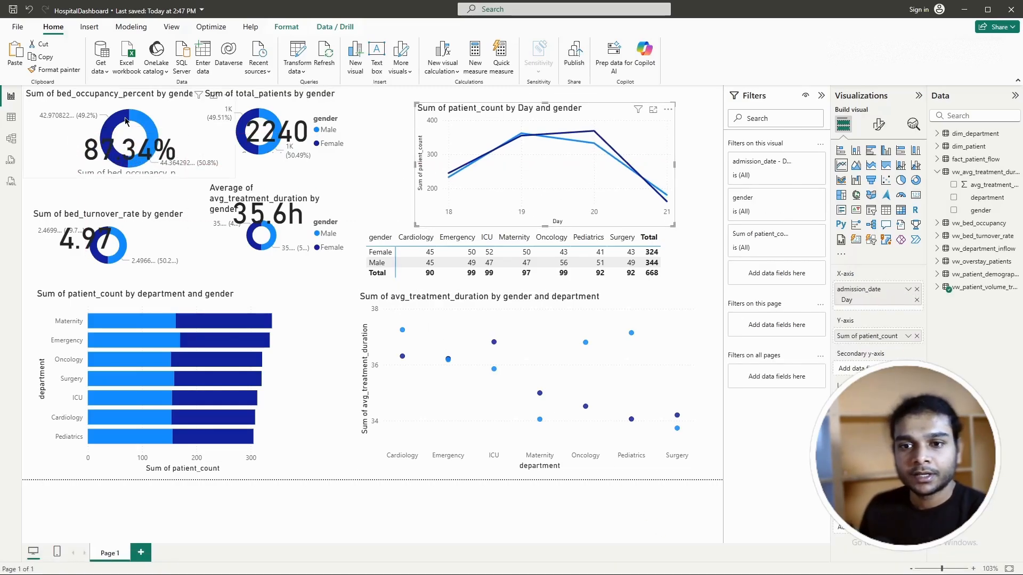
mouse_move(117, 137)
left_click(180, 172)
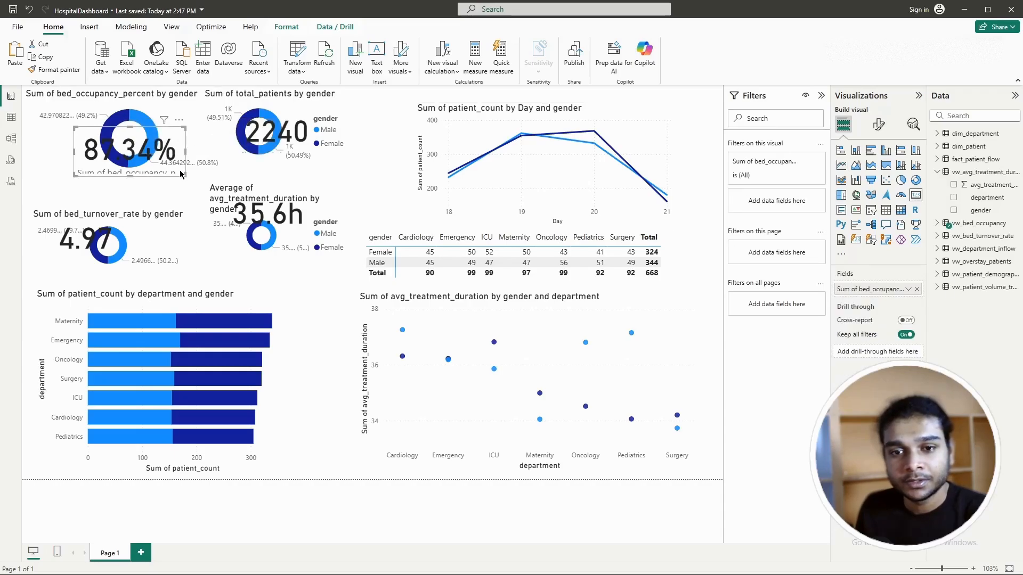
mouse_move(183, 174)
left_mouse_down()
mouse_move(173, 163)
mouse_move(186, 188)
left_mouse_up()
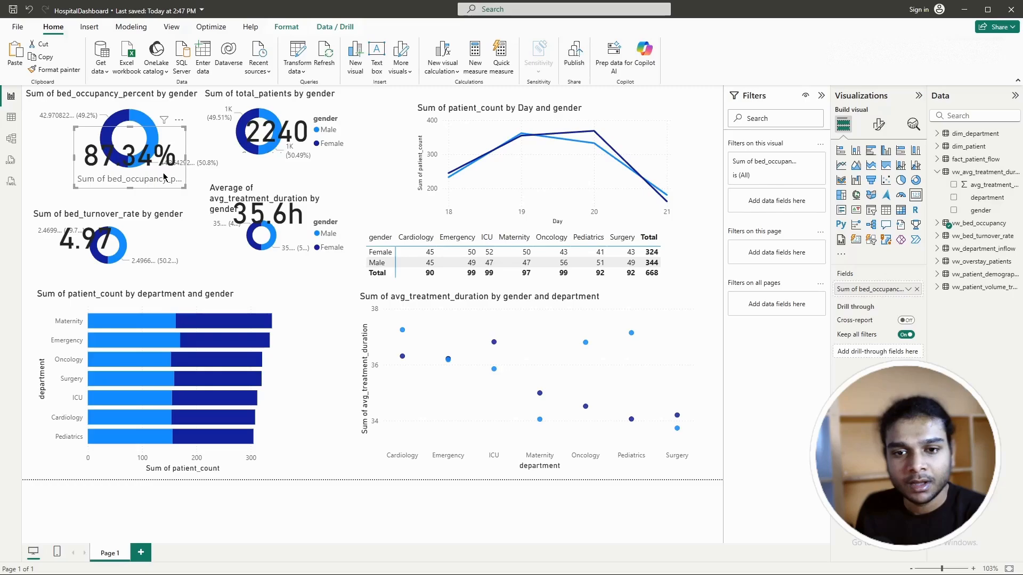
Step: Turn off the category labels of the bed occupancy, bed turnover, total patients and average treatment duration cards
left_click(878, 124)
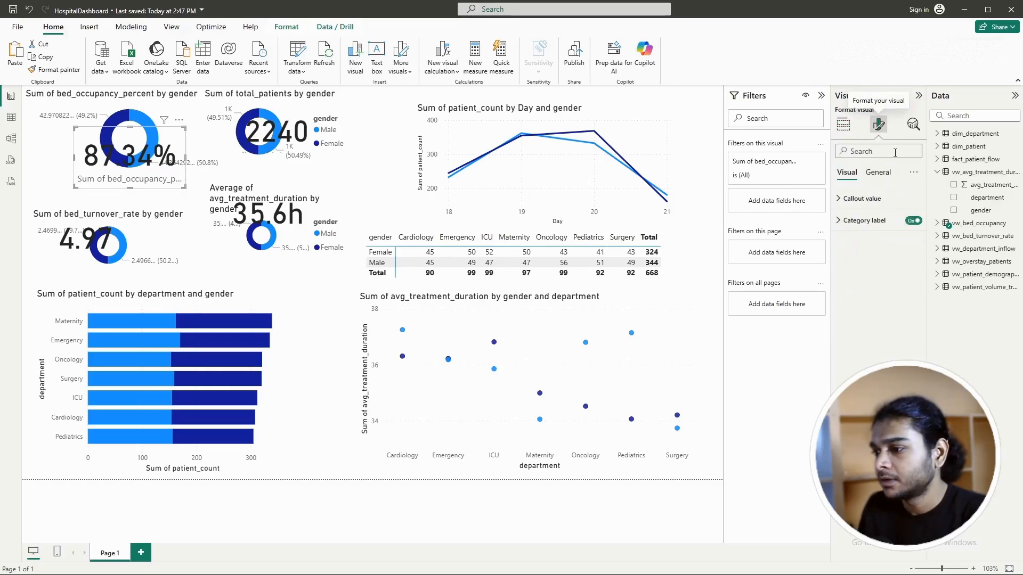
left_click(913, 220)
left_click(74, 242)
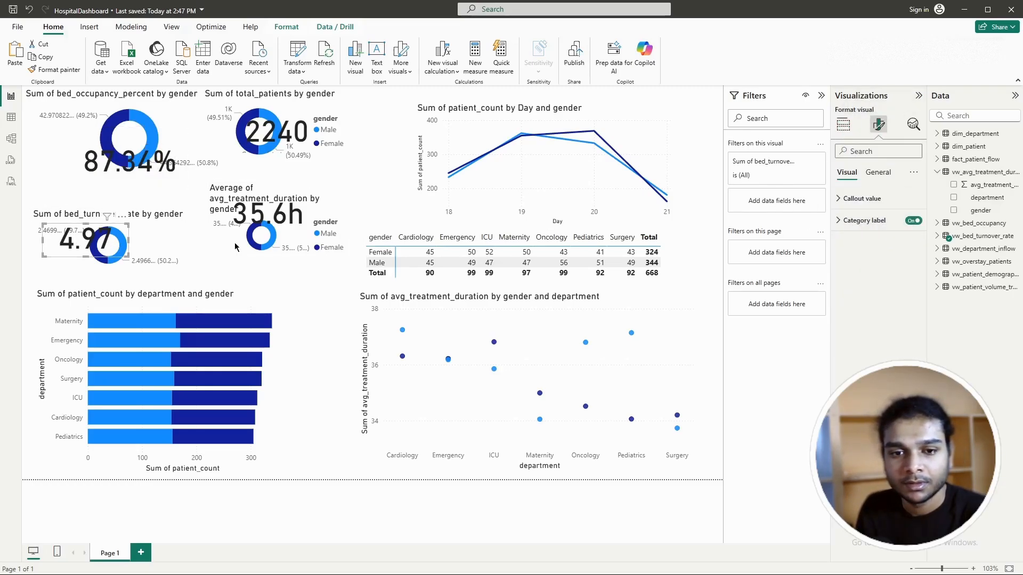
left_click(863, 220)
left_click(913, 220)
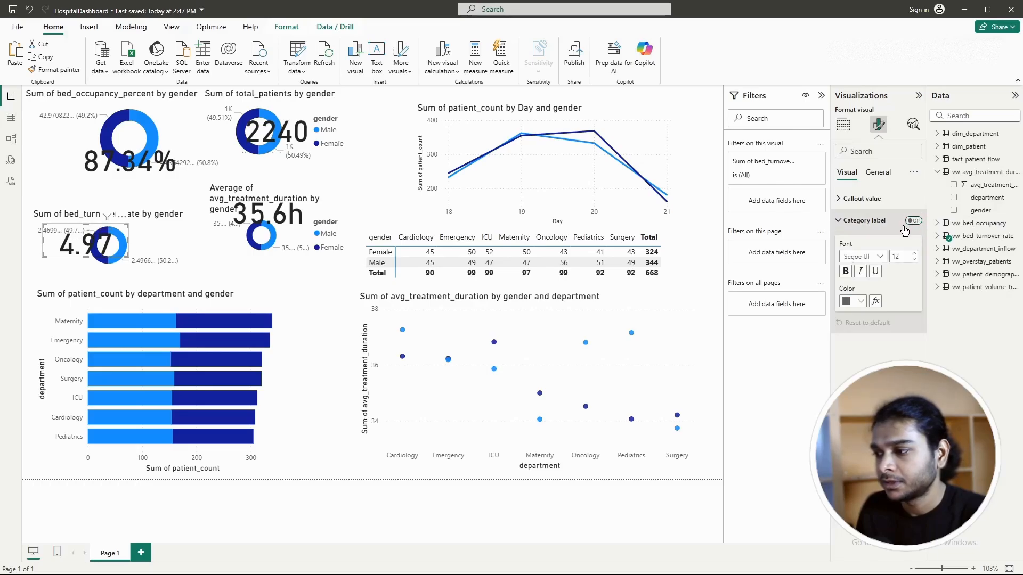
left_click(244, 139)
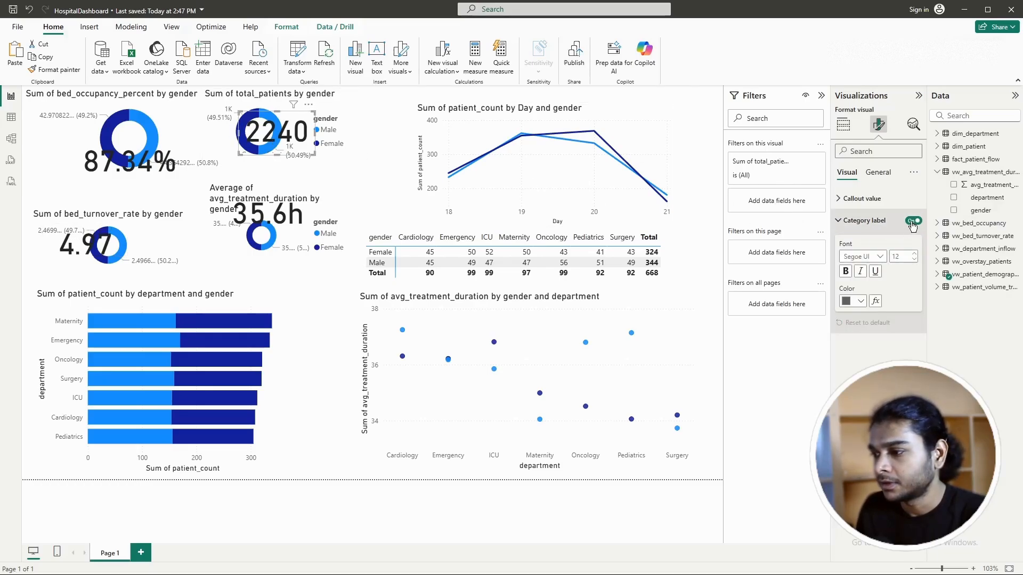
left_click(292, 221)
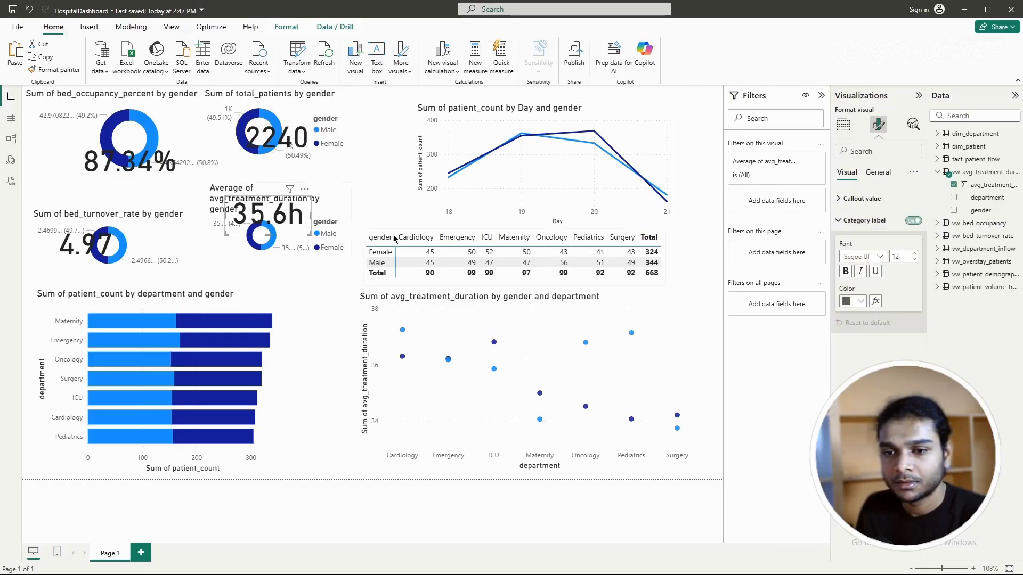
left_click(913, 220)
Step: Move the average treatment duration card off its donut chart and turn off the legends of that donut and the total patients donut
left_click_drag(283, 224, 312, 320)
left_click(300, 227)
left_click(913, 198)
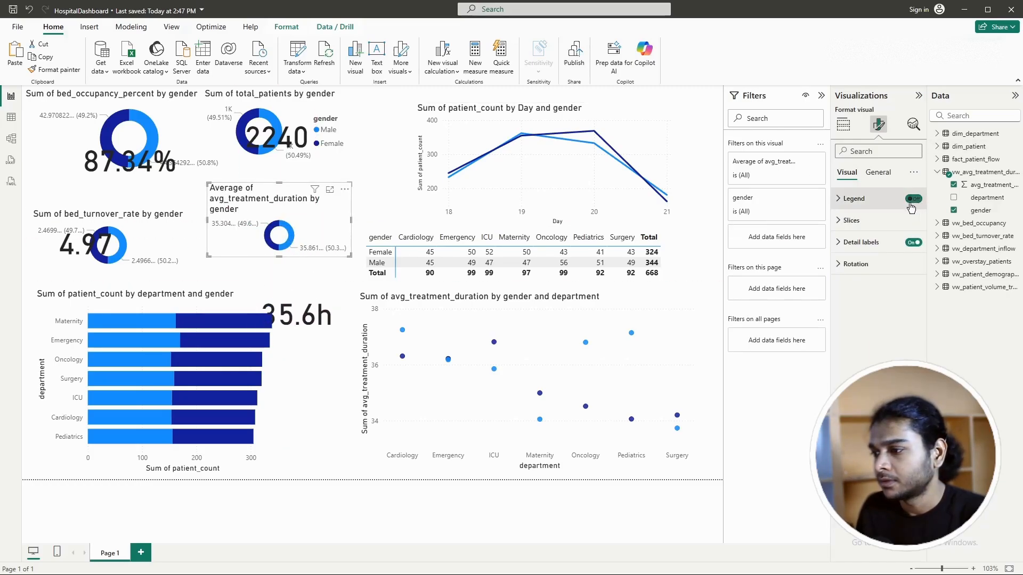
left_click(332, 157)
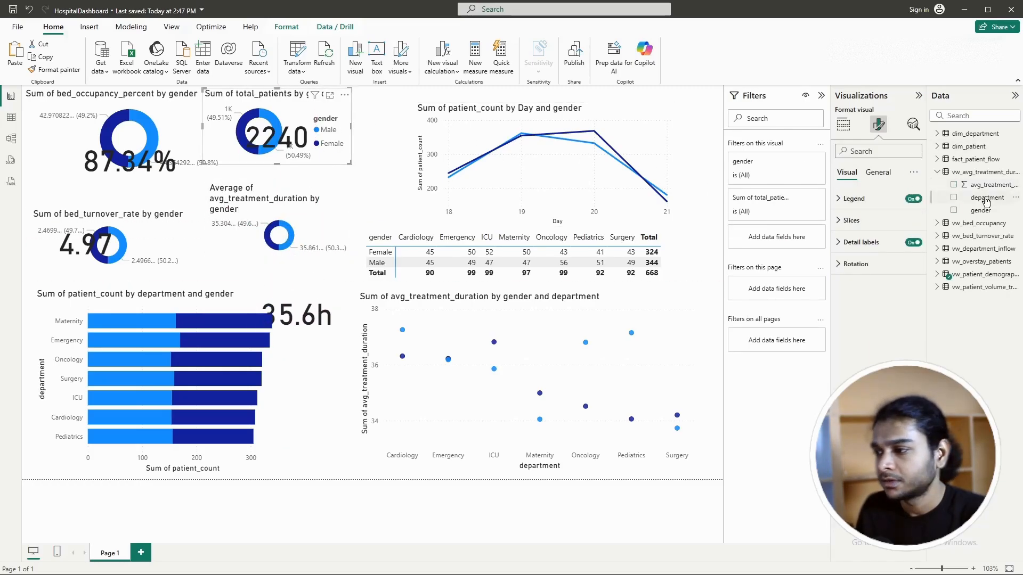
left_click(913, 198)
left_click_drag(332, 154, 335, 159)
left_click(303, 226)
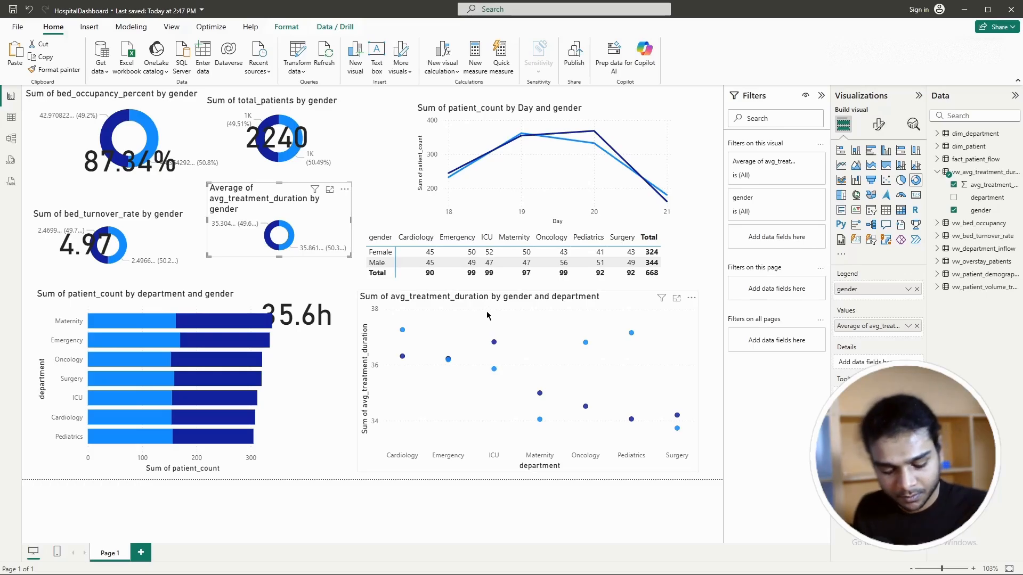
Step: Shrink the average treatment duration scatter chart and move it and the overstay matrix toward the page's right edge
scroll(484, 324, "down", 1)
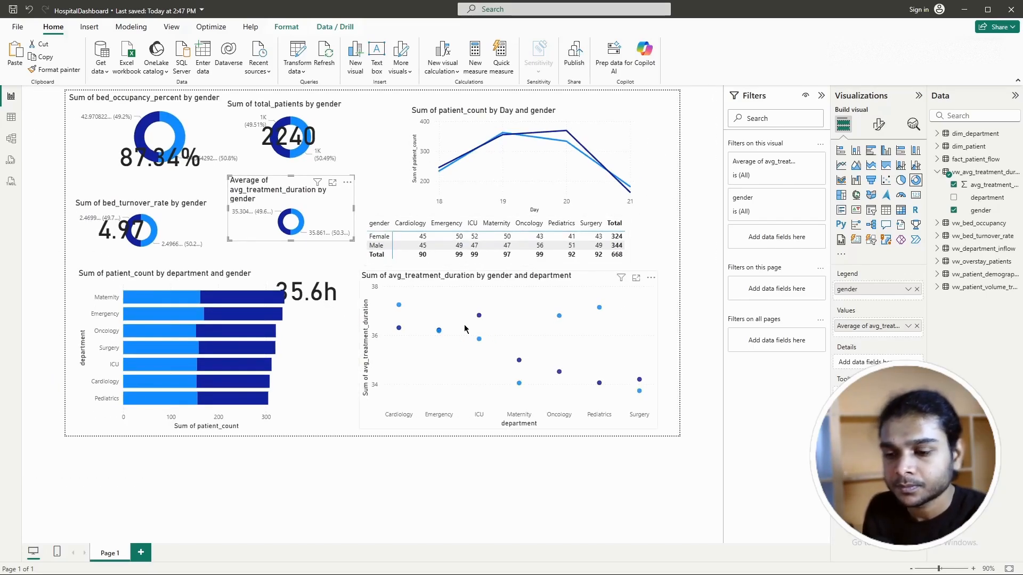
left_click_drag(640, 327, 655, 327)
left_click_drag(670, 428, 651, 400)
left_click_drag(645, 296, 660, 322)
left_click_drag(629, 266, 659, 283)
Step: Enlarge the patient count by day line chart and line up its left edge and the matrix's with the scatter chart
left_click(633, 165)
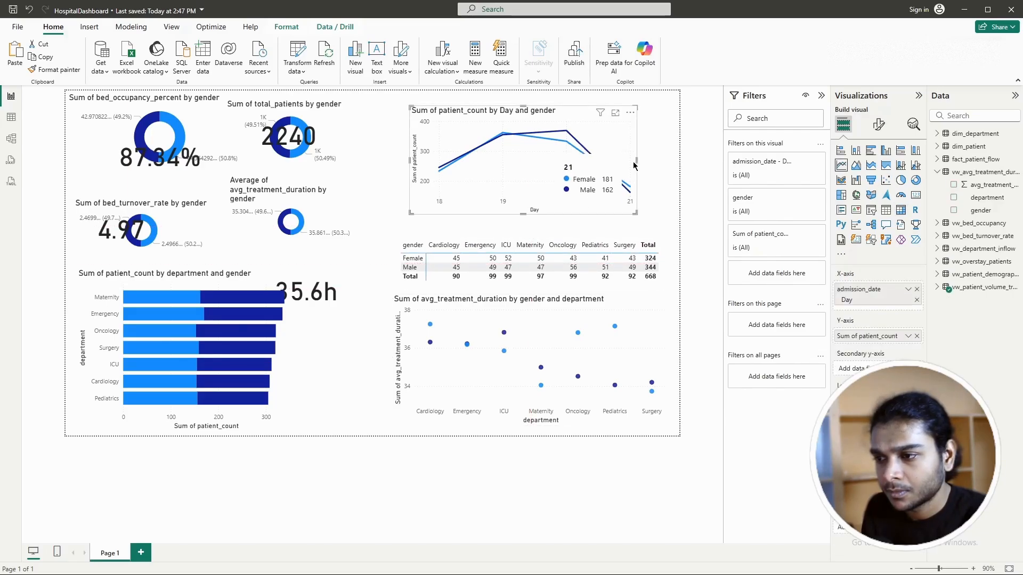
left_click_drag(635, 213, 659, 231)
left_click_drag(411, 168, 398, 170)
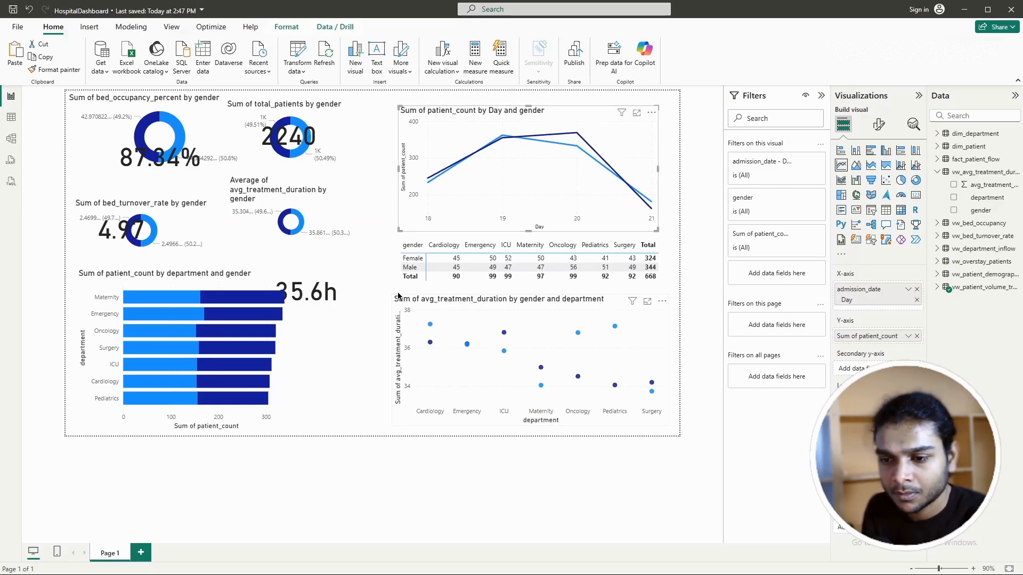
left_click(400, 263)
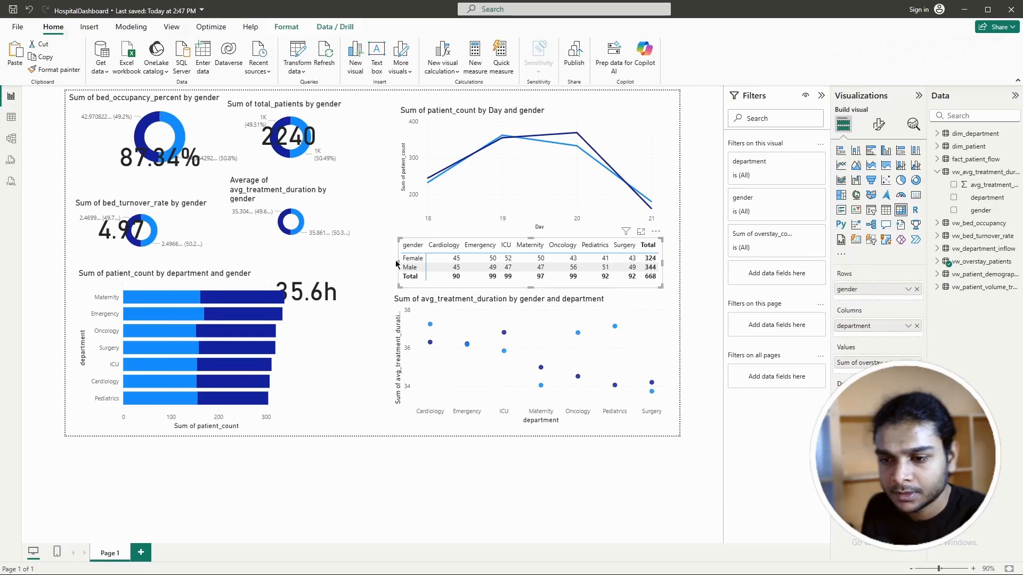
left_click_drag(396, 263, 390, 263)
left_click(396, 169)
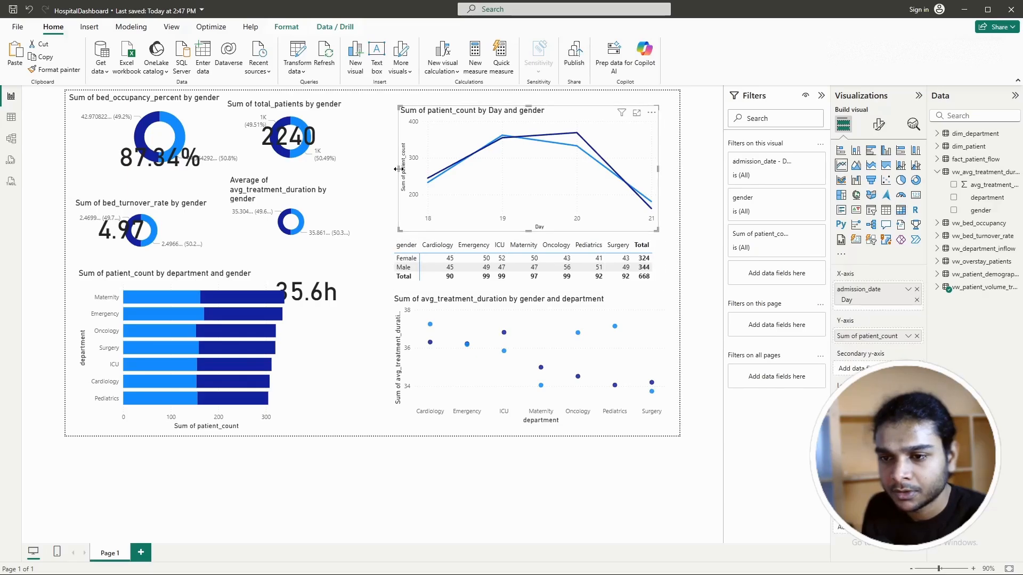
left_click_drag(397, 169, 390, 168)
left_click(371, 231)
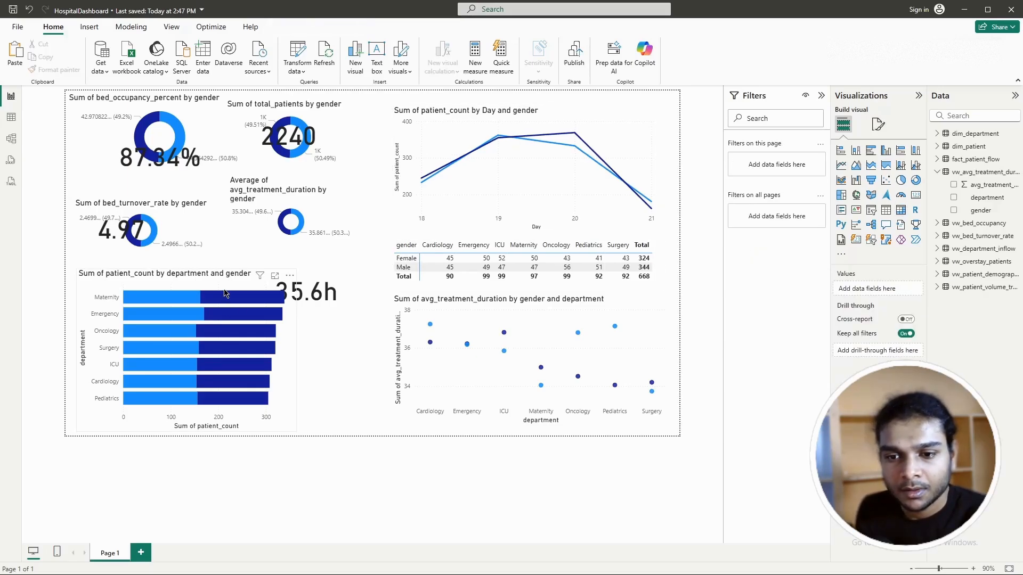
Step: Move the average treatment duration card off the department bar chart, widen that chart and lower its upper edge
left_click_drag(316, 292, 294, 191)
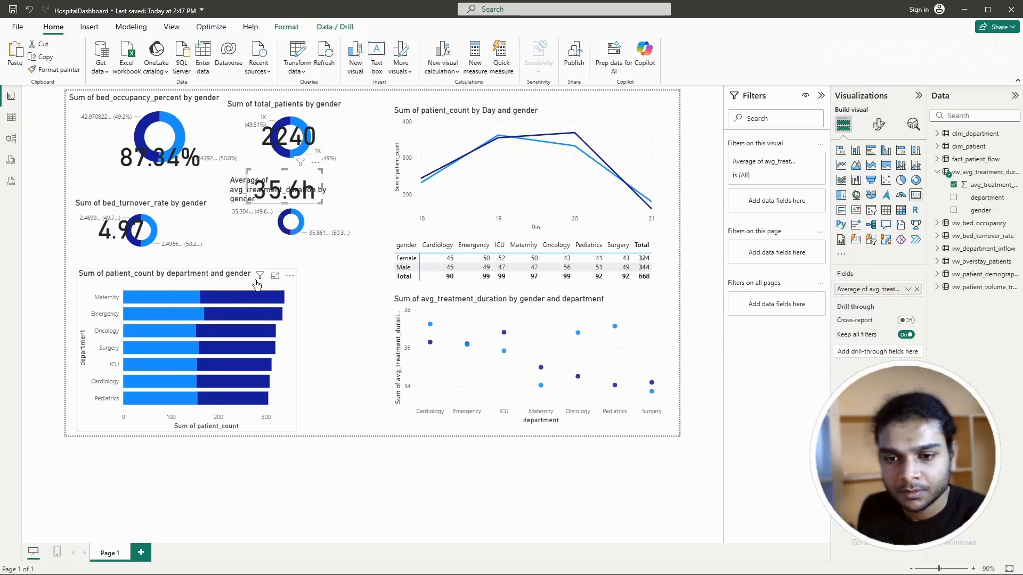
left_click(285, 325)
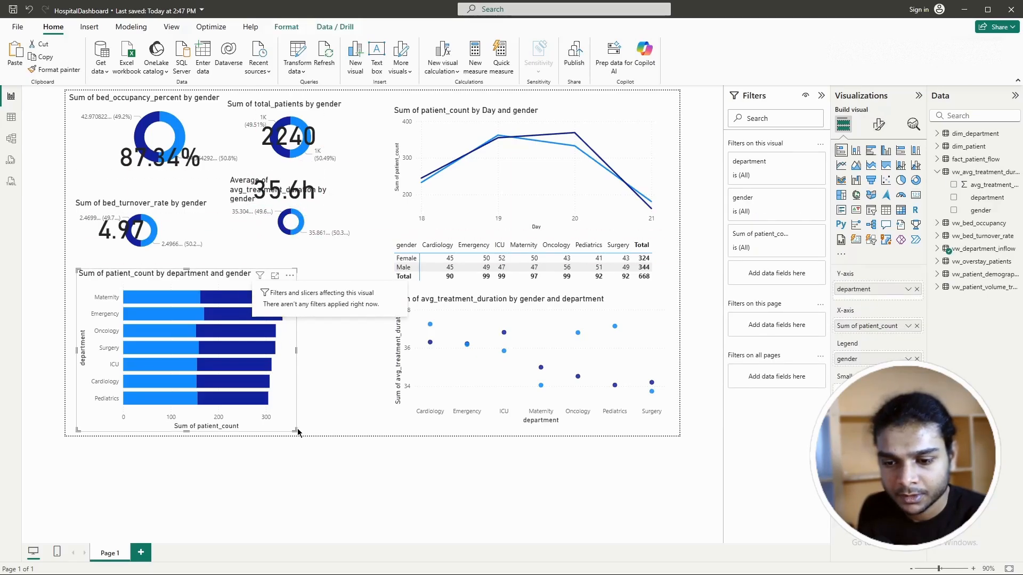
left_click_drag(296, 351, 372, 351)
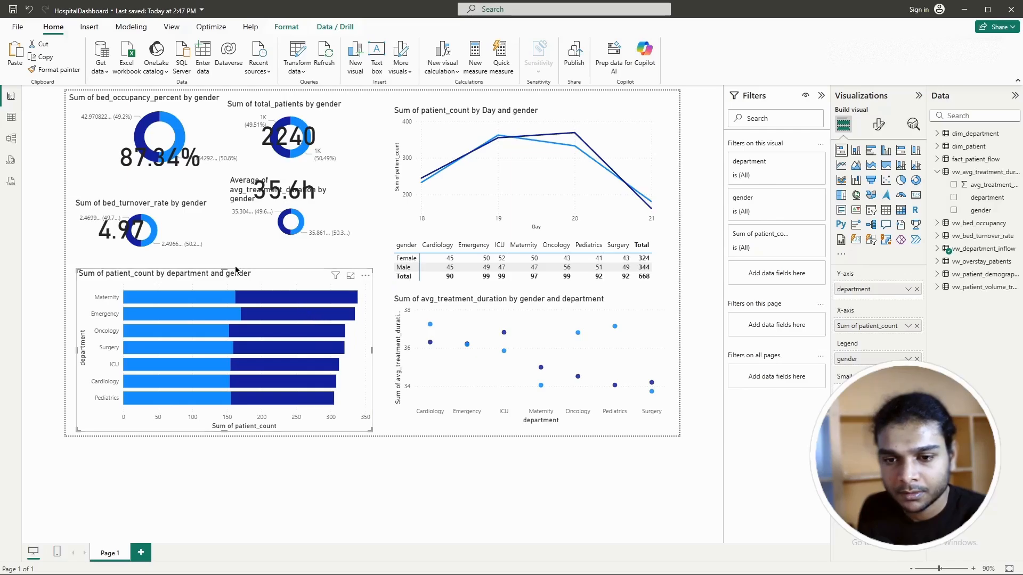
left_click_drag(226, 269, 248, 285)
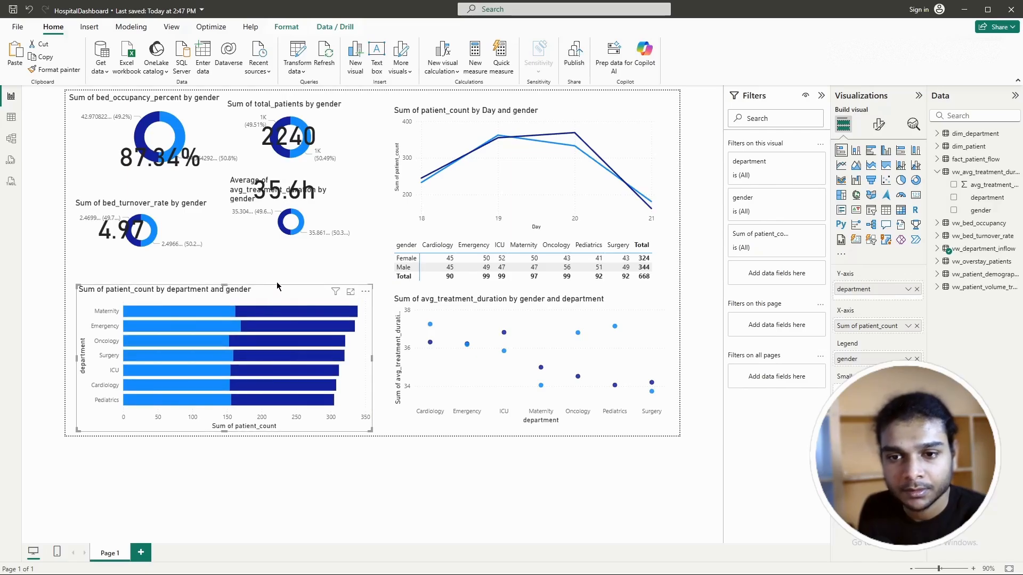
Step: Enlarge the average treatment duration donut chart in the space above the bar chart and place its card over the ring
left_click(275, 264)
left_click(325, 217)
left_click_drag(325, 217, 297, 226)
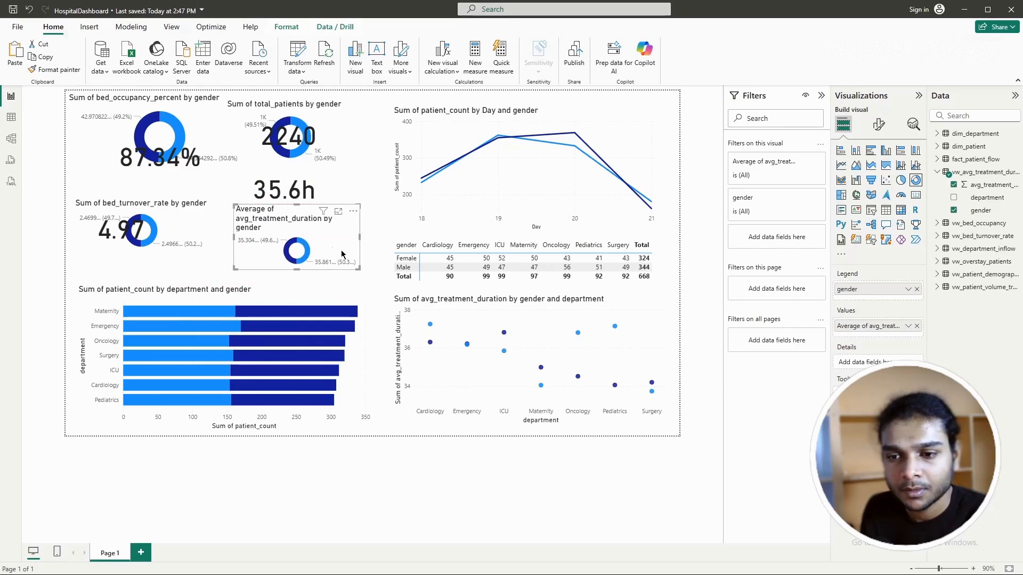
left_click_drag(342, 254, 327, 240)
left_click_drag(306, 197, 313, 242)
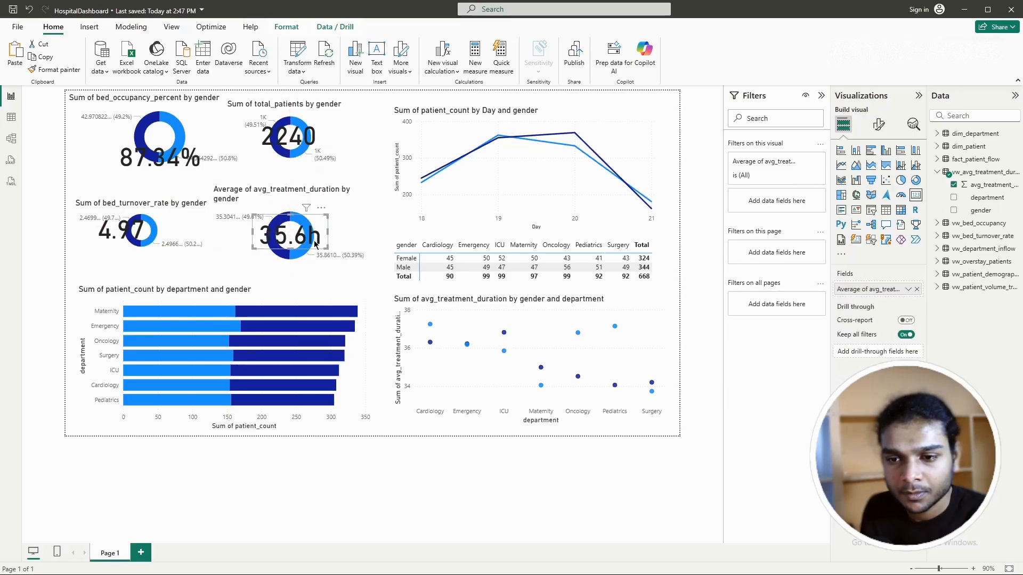
left_click(878, 126)
left_click(842, 128)
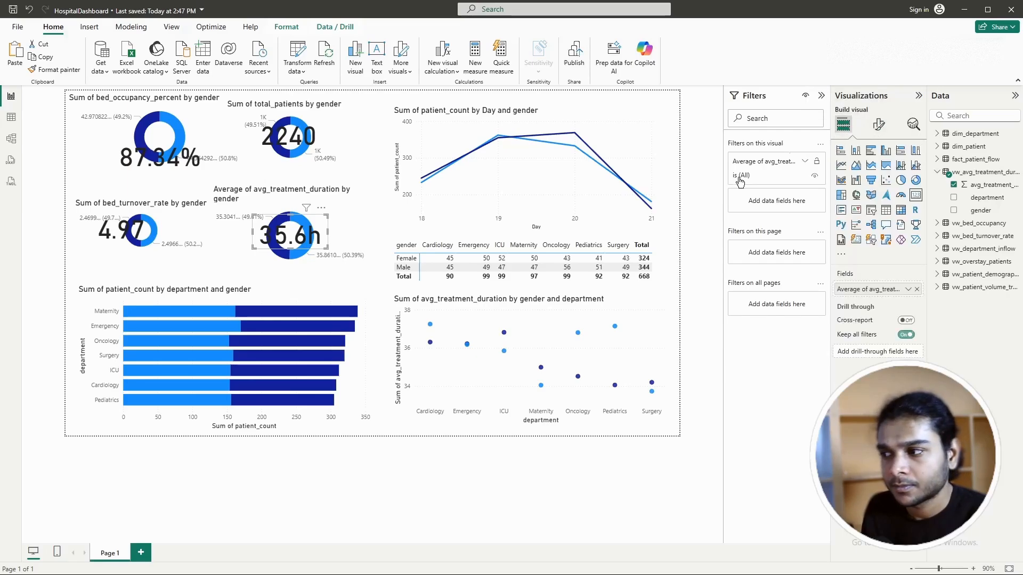
mouse_move(298, 238)
left_mouse_down()
mouse_move(306, 188)
mouse_move(308, 232)
left_mouse_up()
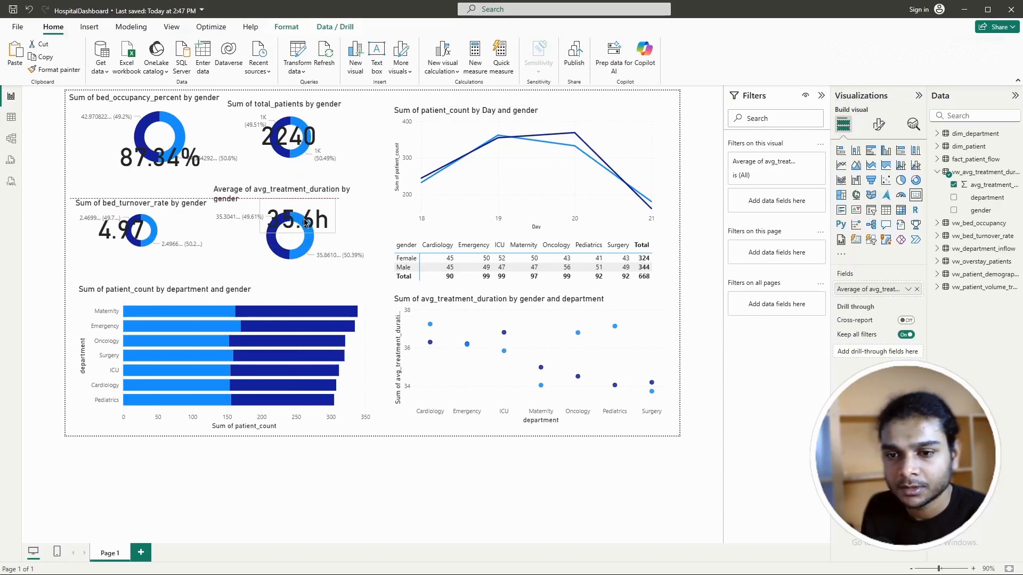
Step: Set the callout value font size of the average treatment duration card to 27
left_click(876, 126)
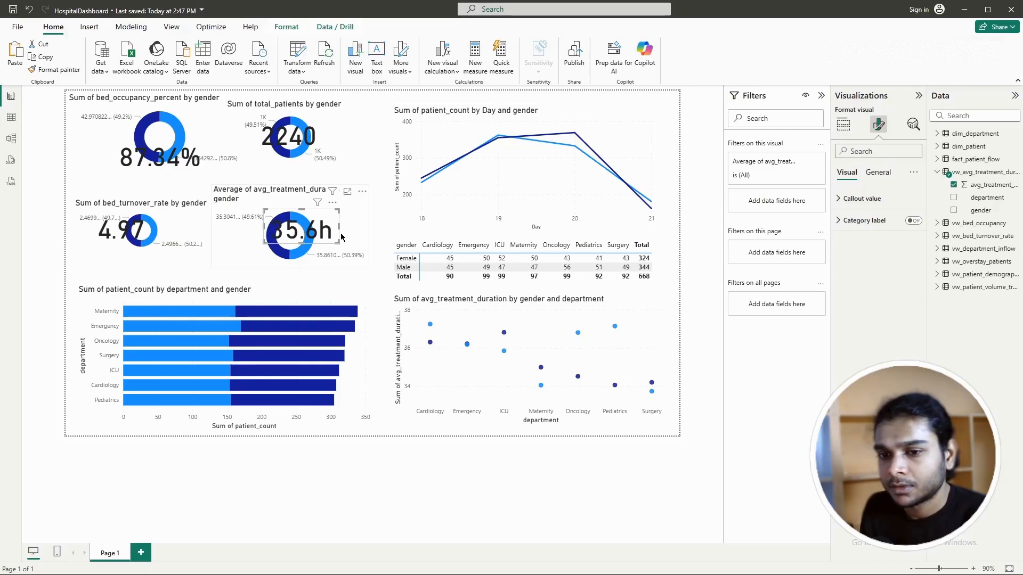
left_click(853, 199)
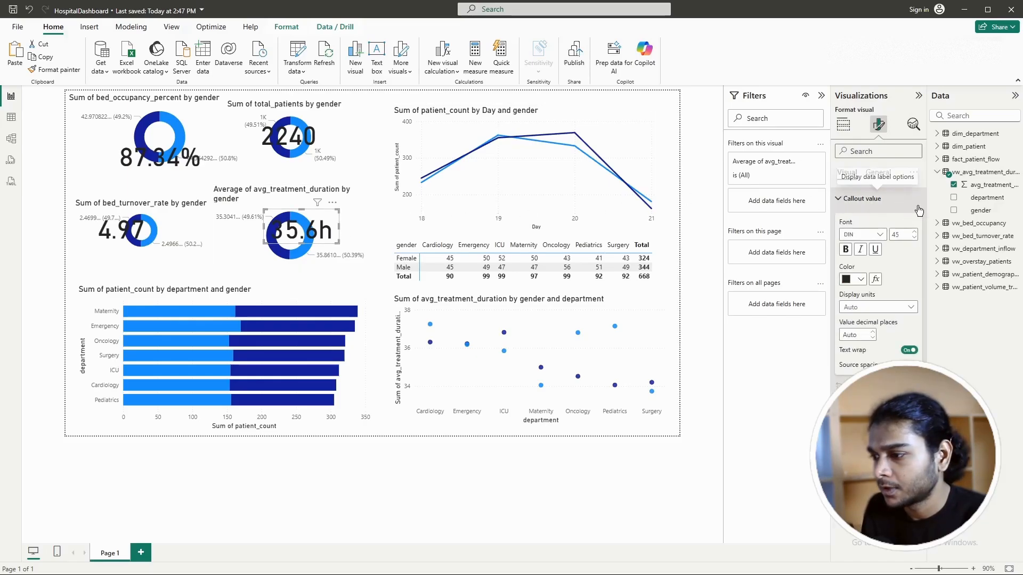
left_click(914, 239)
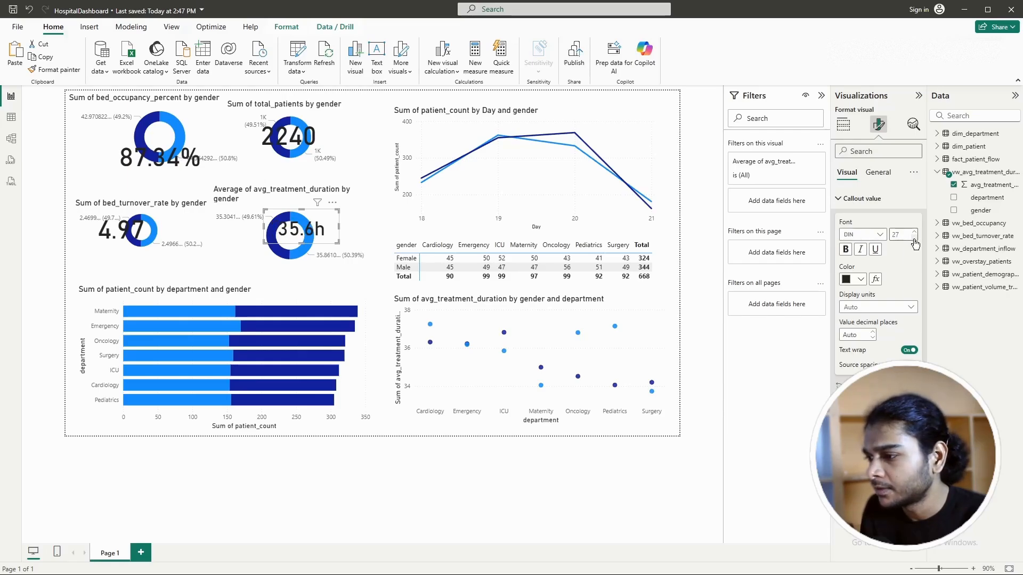
Step: Move the average treatment duration card above its ring's centre and enlarge the donut chart further
left_click_drag(340, 241, 296, 197)
left_click(312, 215)
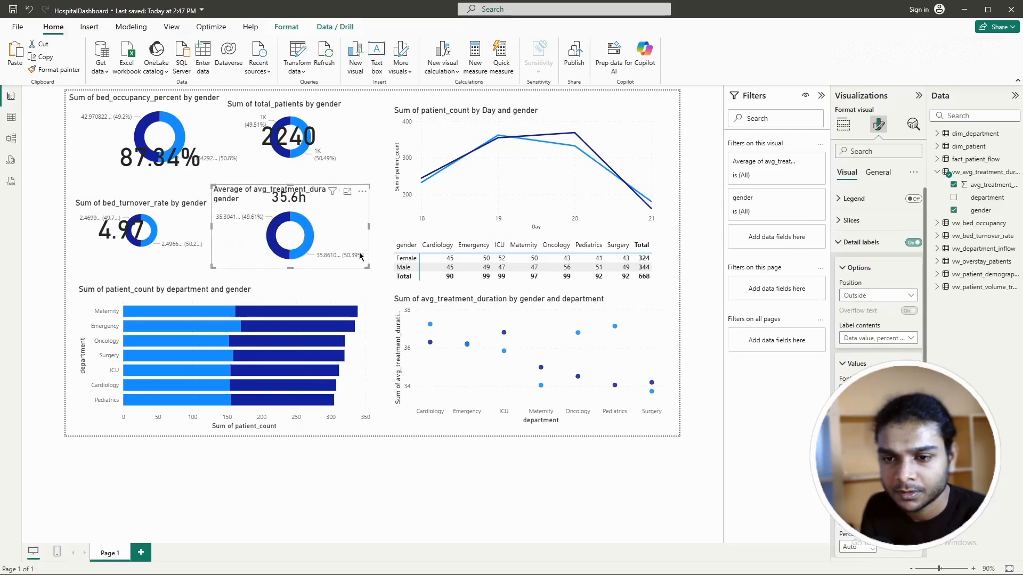
left_click_drag(380, 270, 357, 247)
left_click(151, 235)
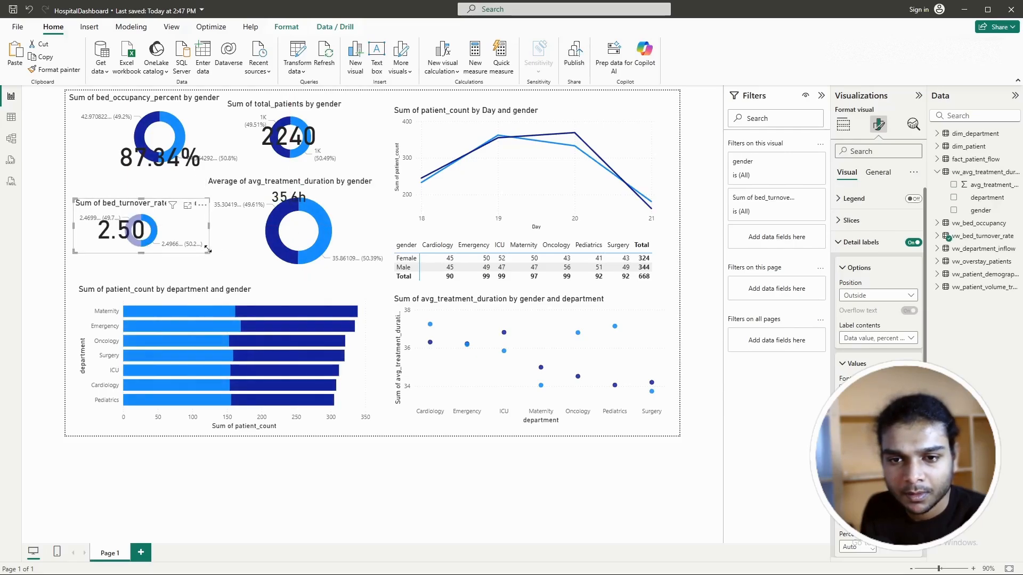
left_click(129, 244)
left_click(281, 253)
left_click(284, 199)
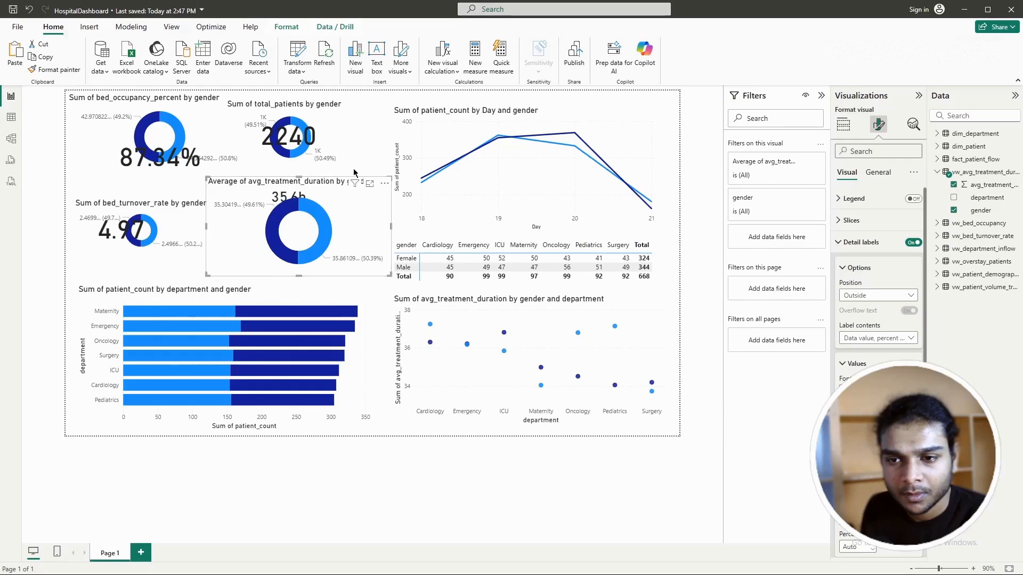
Step: Move the four value cards off their donut charts and stack them at the upper-left part of the department bar chart
left_click_drag(287, 198, 94, 316)
left_click(108, 235)
left_click_drag(108, 234, 89, 316)
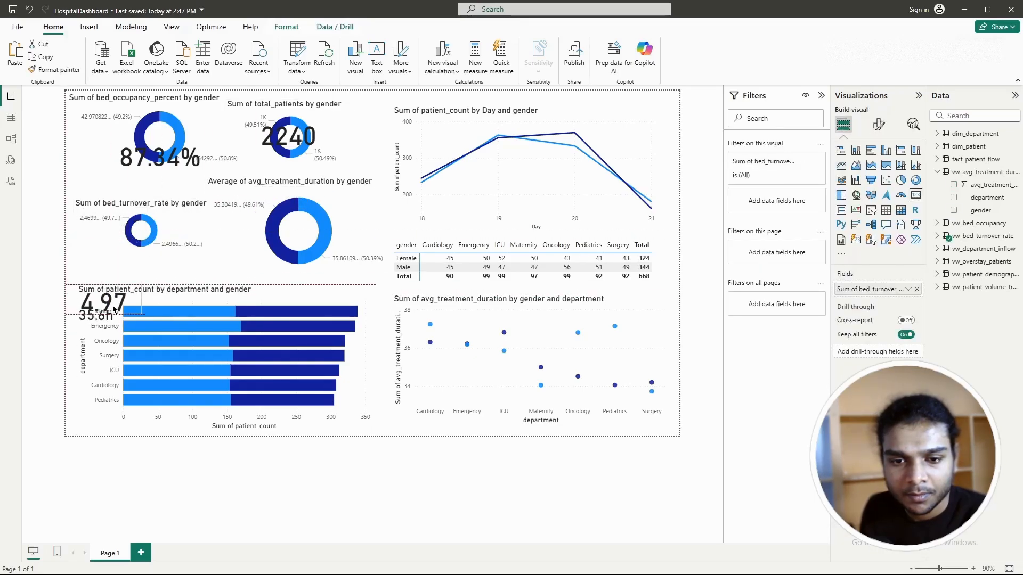
left_click_drag(176, 171, 133, 352)
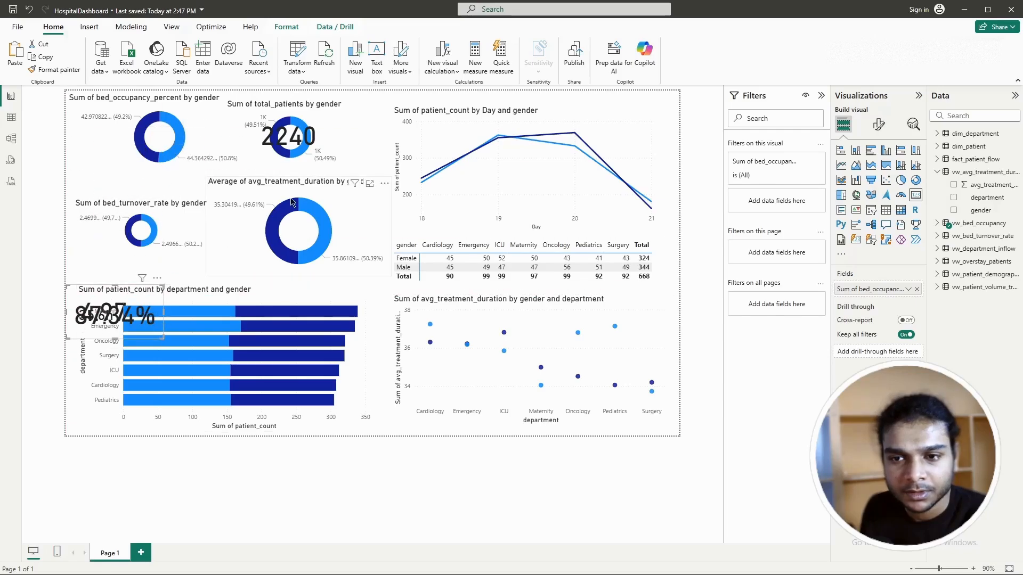
left_click_drag(291, 136, 101, 330)
Step: Enlarge the bed turnover rate donut chart and shift it toward the page's left edge, beside the average treatment duration chart
left_click(187, 247)
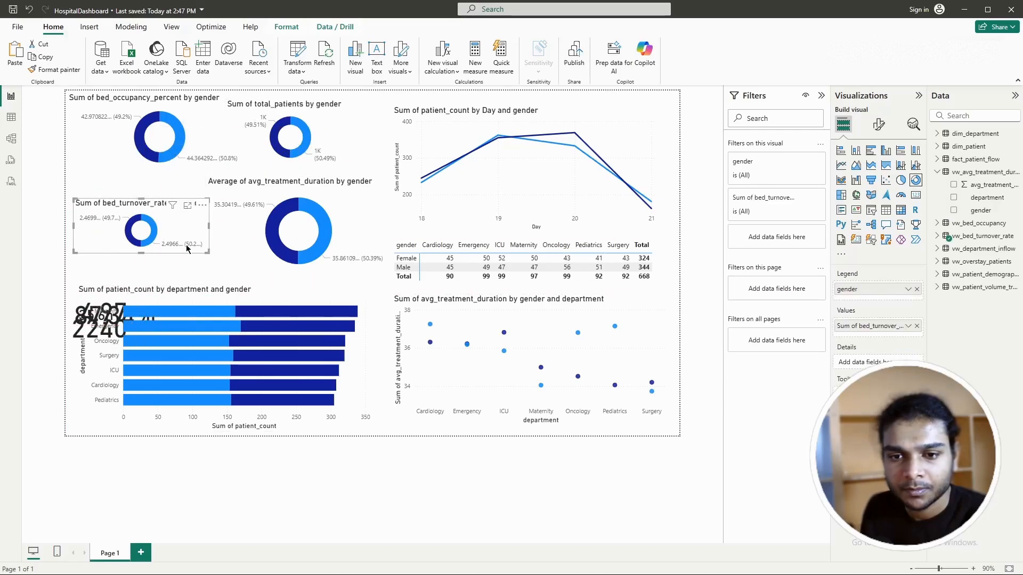
left_click_drag(208, 251, 222, 278)
left_click_drag(192, 234, 186, 207)
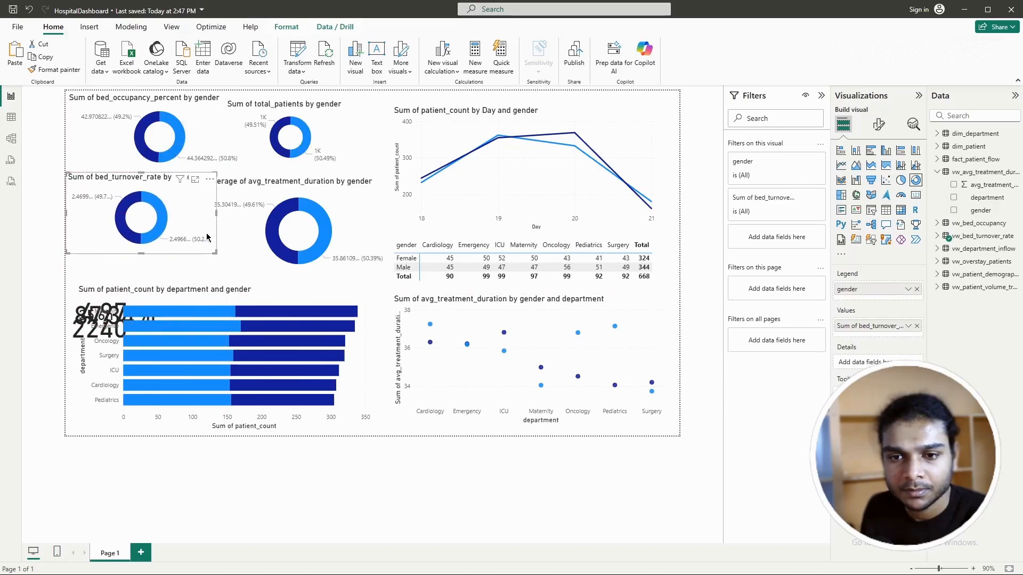
left_click_drag(212, 256, 226, 276)
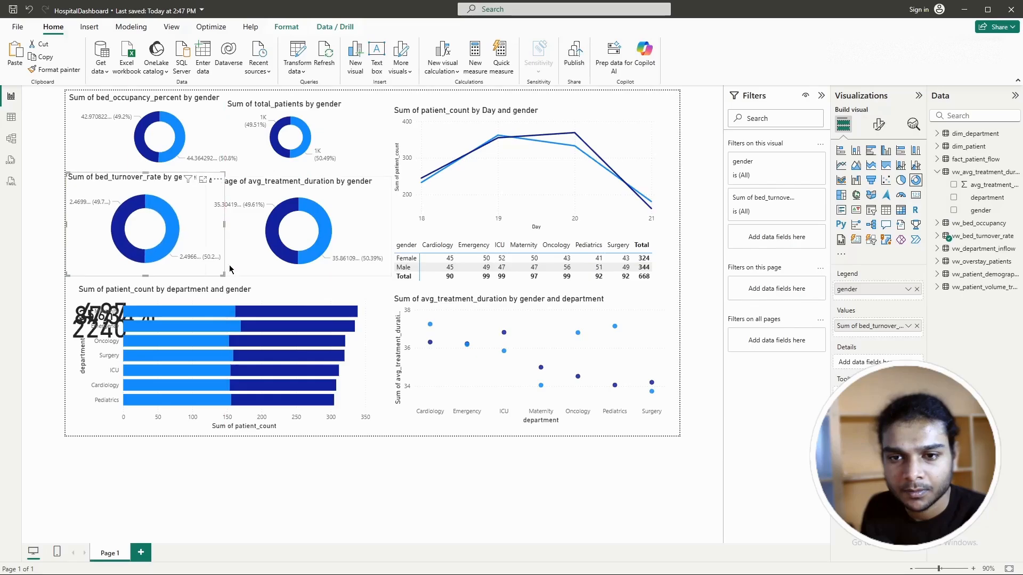
Step: Narrow the bed occupancy donut chart and lower its bottom edge so its ring sits directly above the bed turnover ring
left_click(182, 136)
left_click_drag(251, 172, 226, 187)
left_click(275, 171)
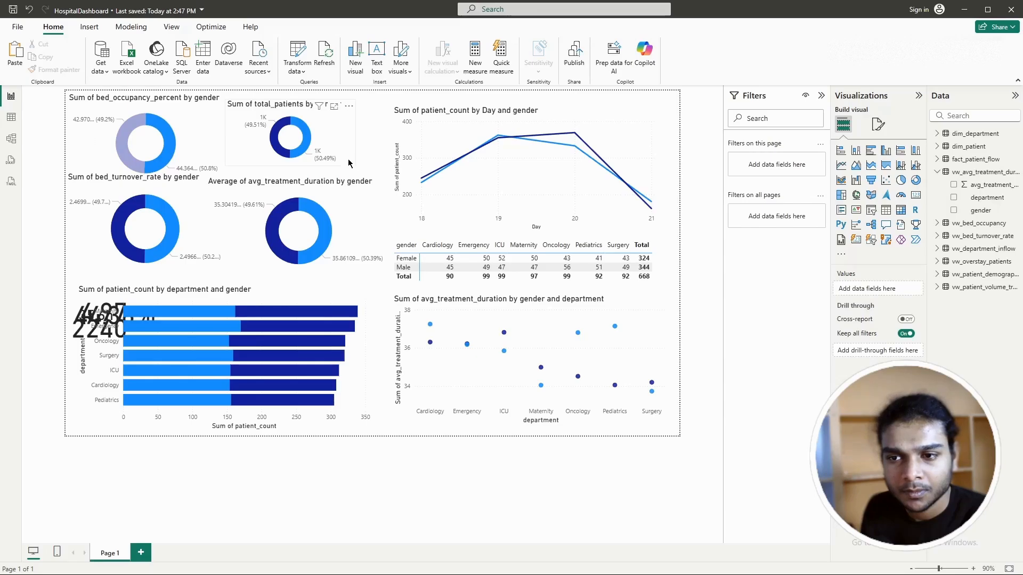
Step: Enlarge the total patients donut chart and position it above the average treatment duration chart
left_click(349, 162)
left_click(357, 169)
left_click(348, 153)
mouse_move(354, 164)
left_mouse_down()
mouse_move(385, 184)
mouse_move(355, 144)
left_mouse_up()
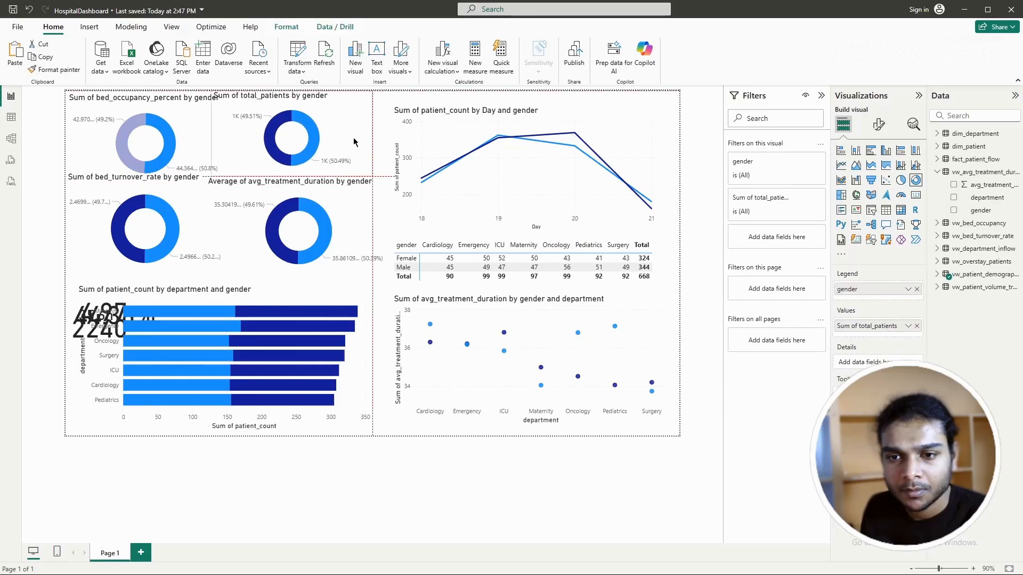
Step: Take the total patients card from the bar chart and place it over the total patients ring
left_click(113, 330)
left_click(188, 290)
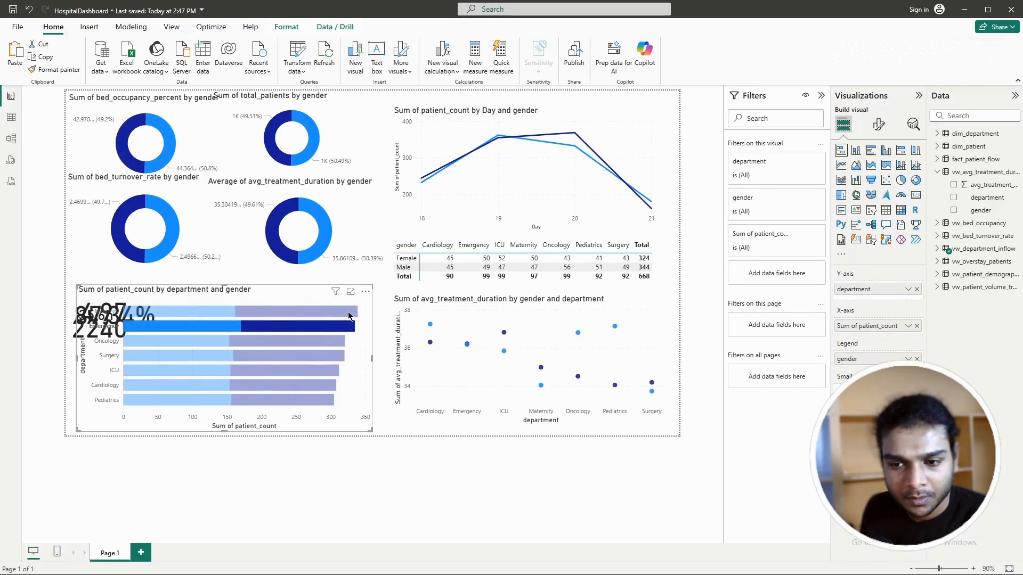
left_click(325, 333)
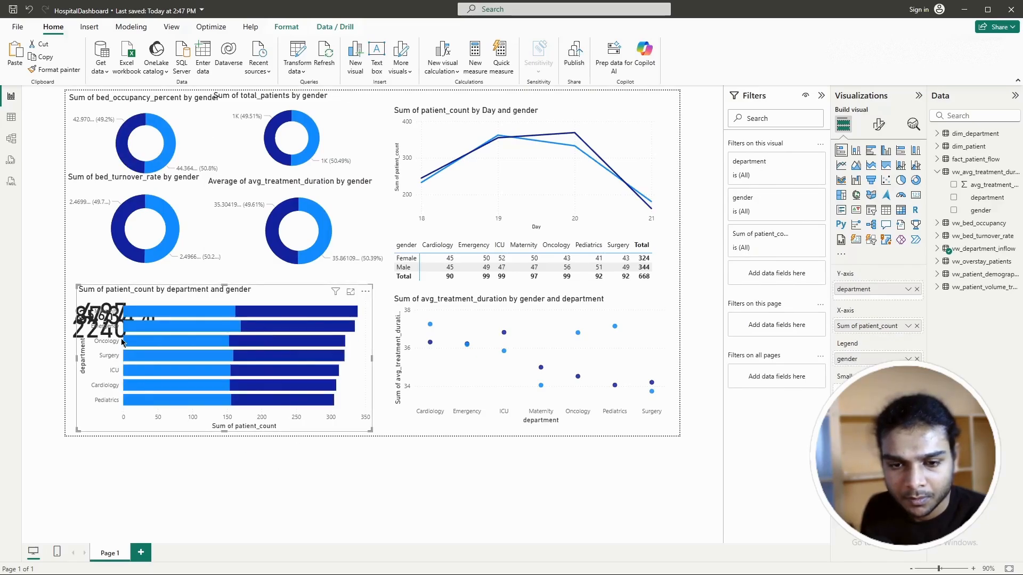
left_click(103, 314)
left_click_drag(101, 315, 291, 142)
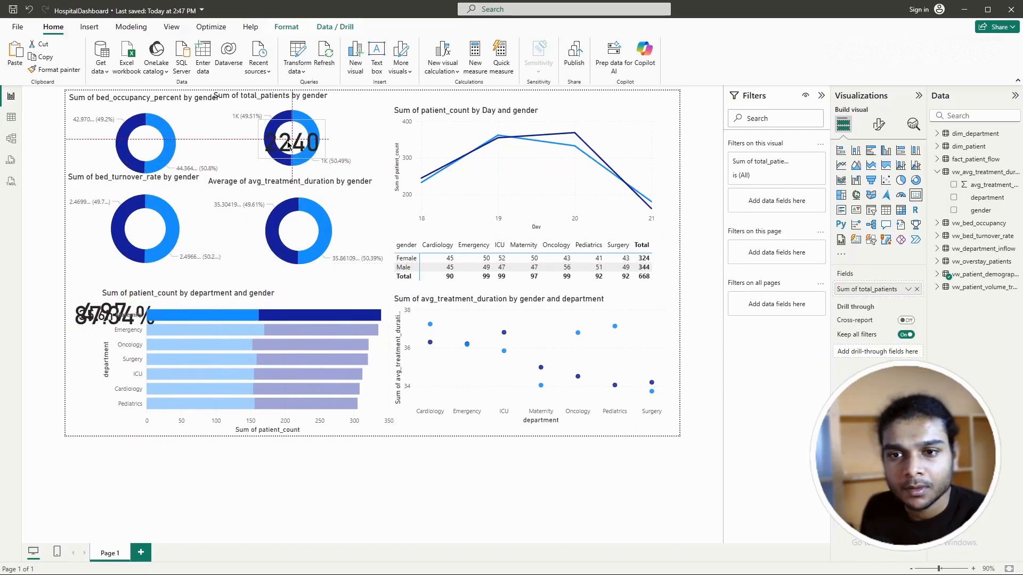
Step: Move the department bar chart toward the scatter chart, clear of the remaining stacked cards
left_click_drag(109, 319, 76, 326)
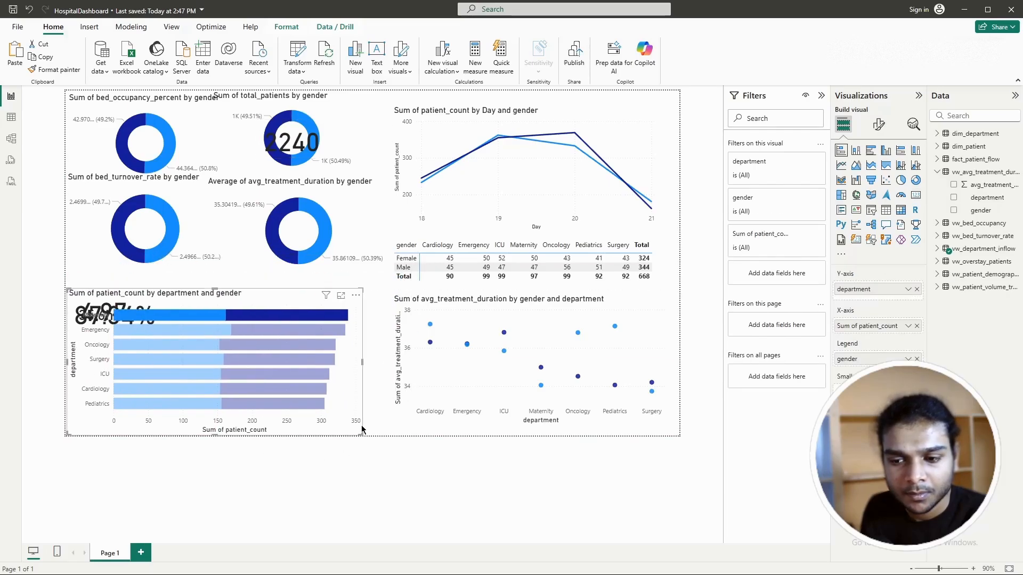
left_click(374, 408)
left_click(96, 315)
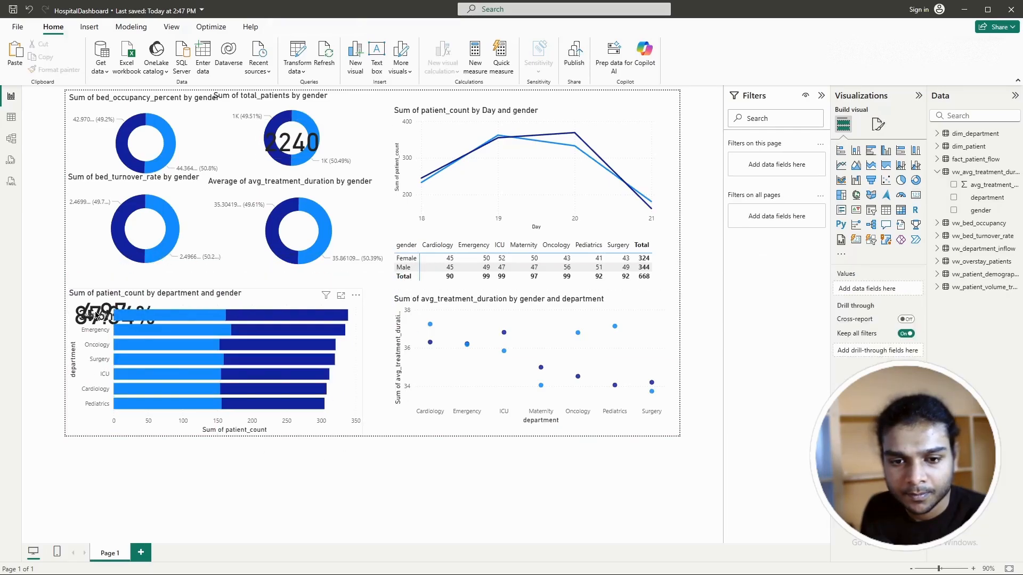
left_click_drag(95, 313, 234, 331)
Step: Place the treatment duration, bed turnover and bed occupancy cards over their rings and return the bar chart to the page's lower-left area
left_click_drag(104, 313, 305, 240)
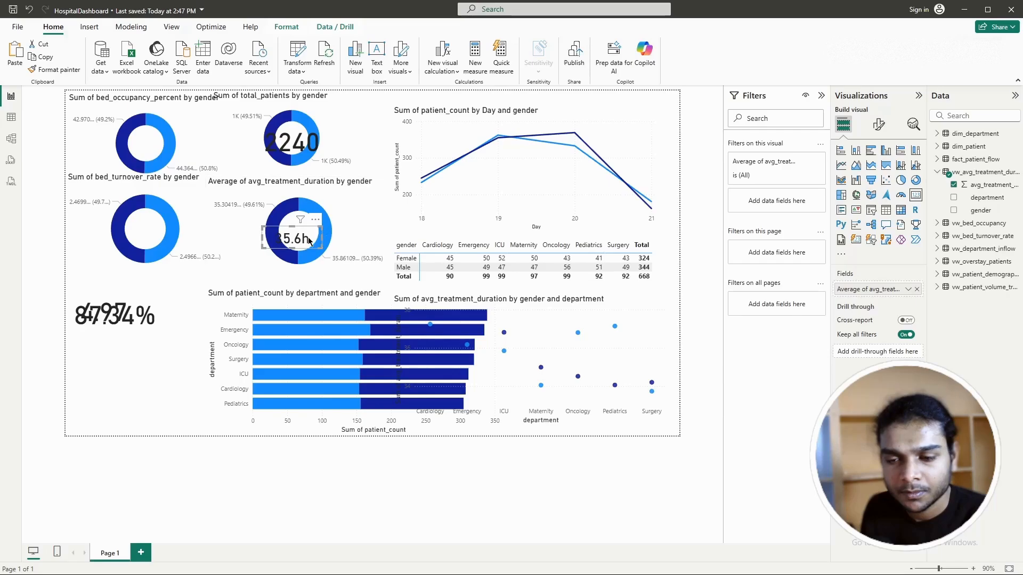
left_click_drag(120, 318, 156, 121)
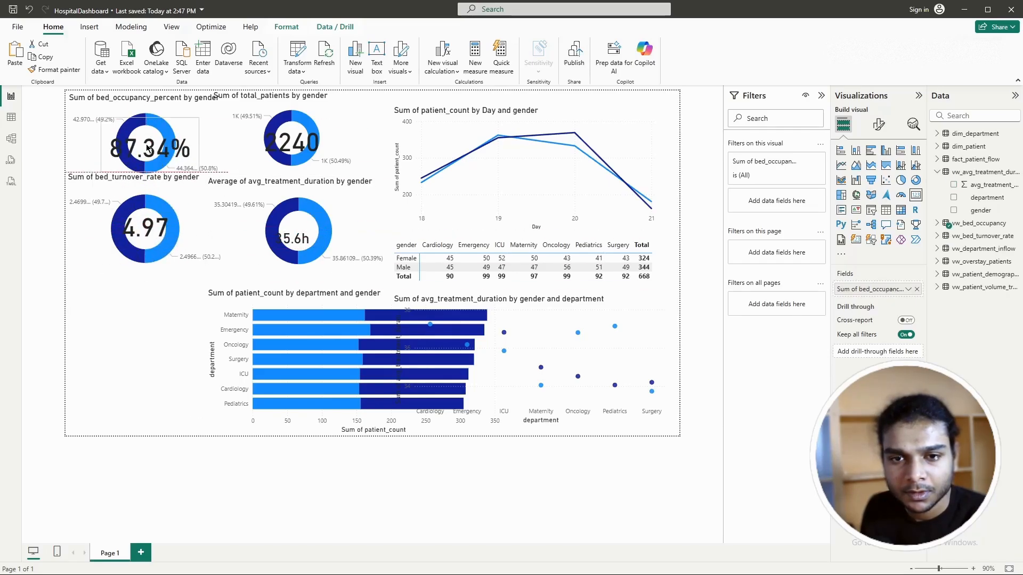
left_click_drag(218, 332, 79, 319)
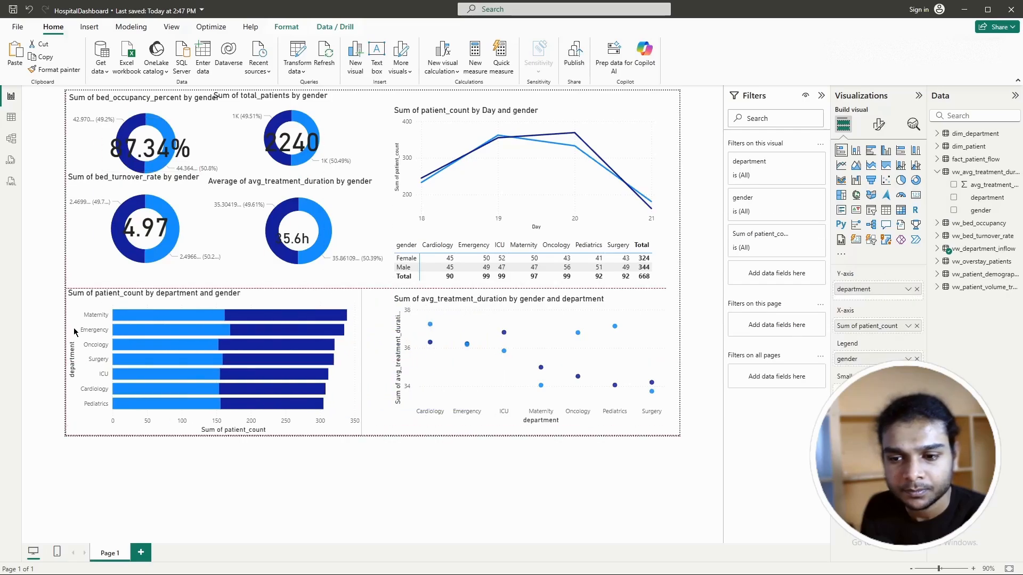
left_click_drag(317, 244, 322, 239)
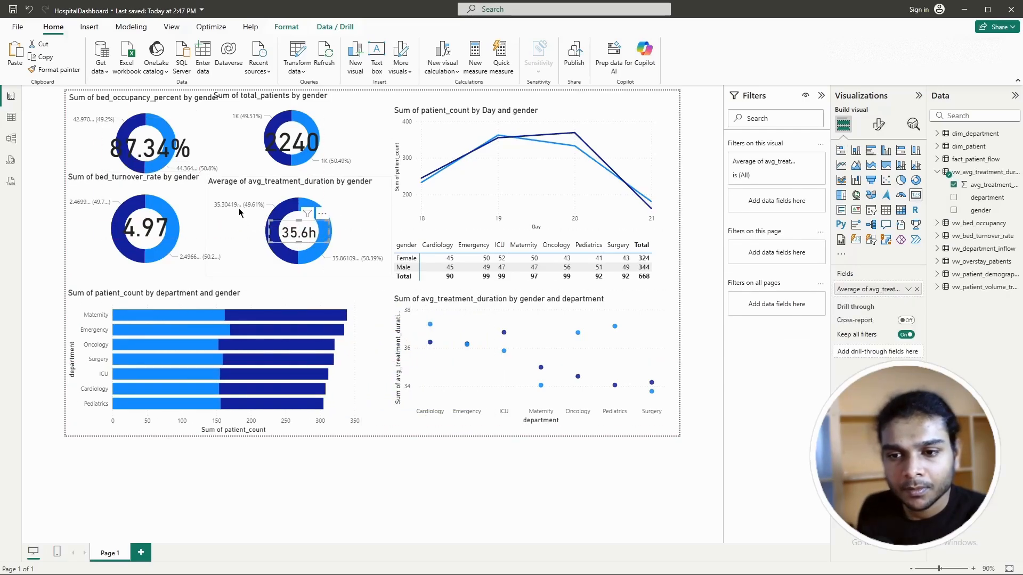
Step: Set the callout value font size of the total patients card to 25, matching the average treatment duration card
left_click(292, 144)
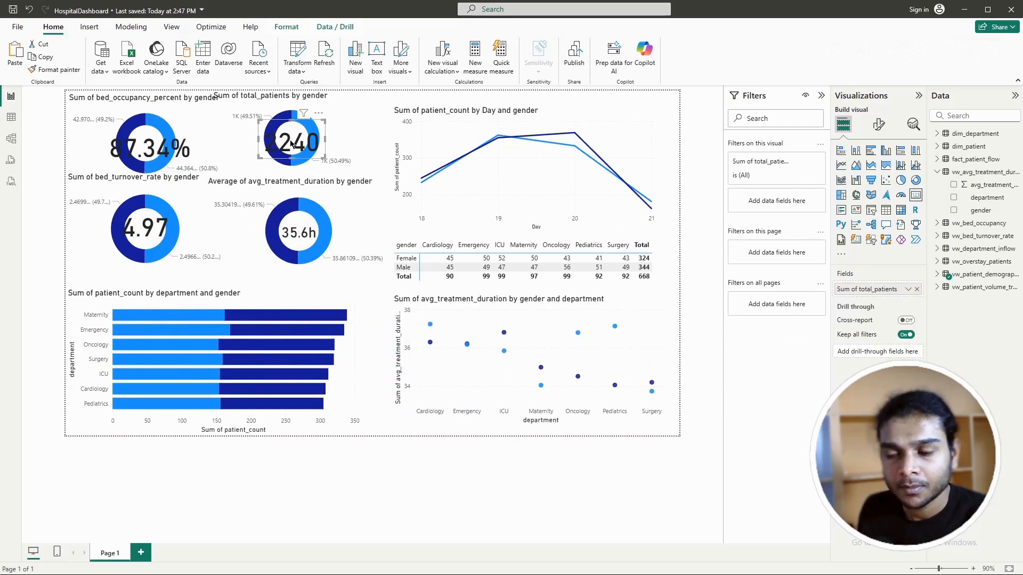
left_click(301, 241)
left_click(878, 124)
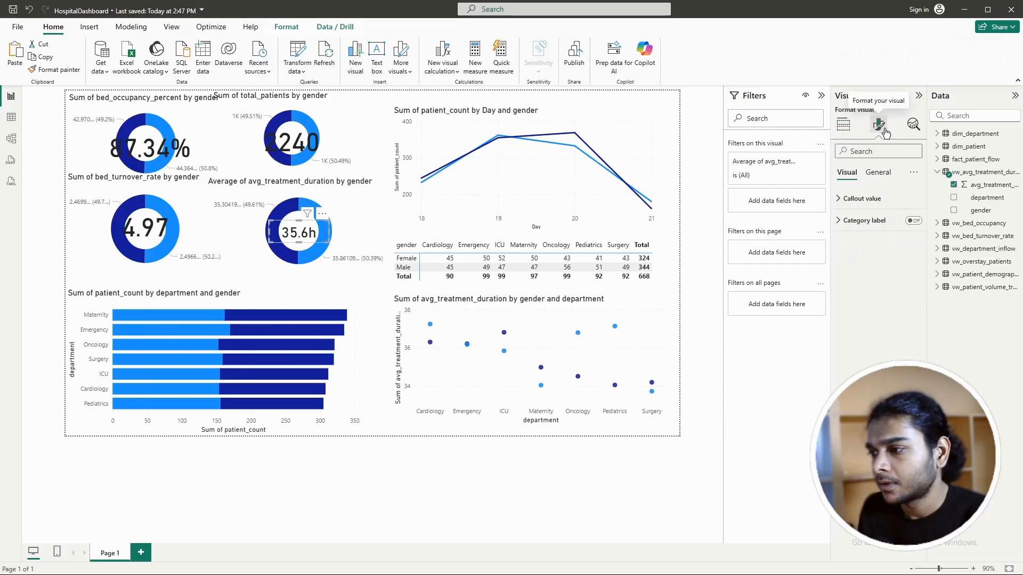
left_click(839, 202)
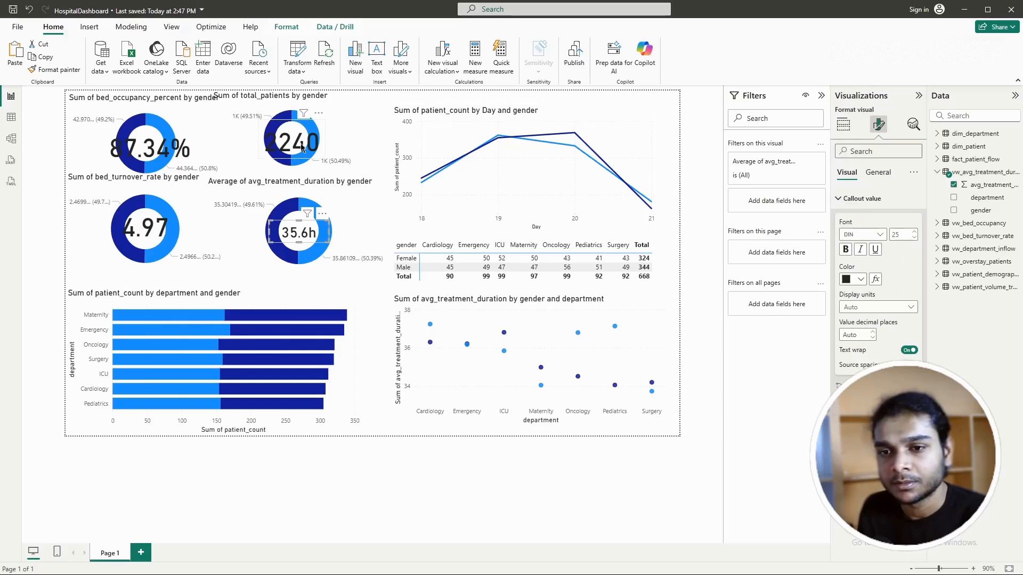
left_click(301, 143)
left_click(905, 236)
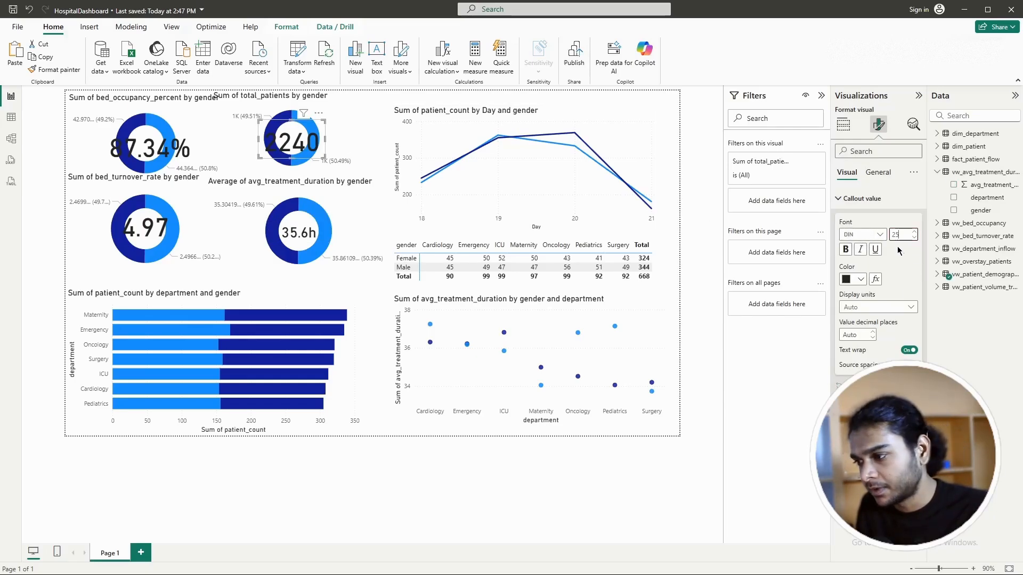
type("25")
key("Return")
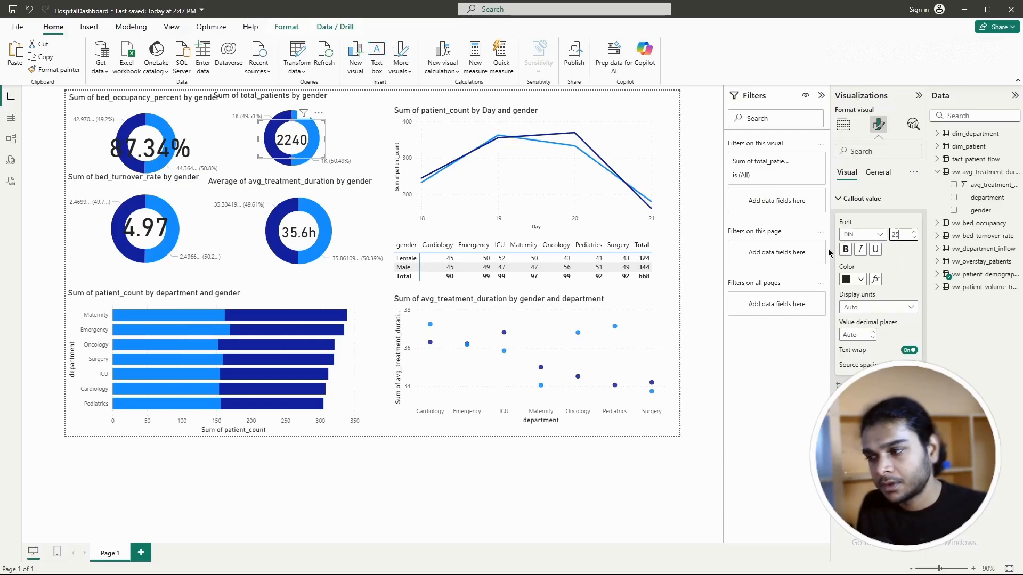
left_click_drag(901, 235, 876, 237)
left_click(904, 261)
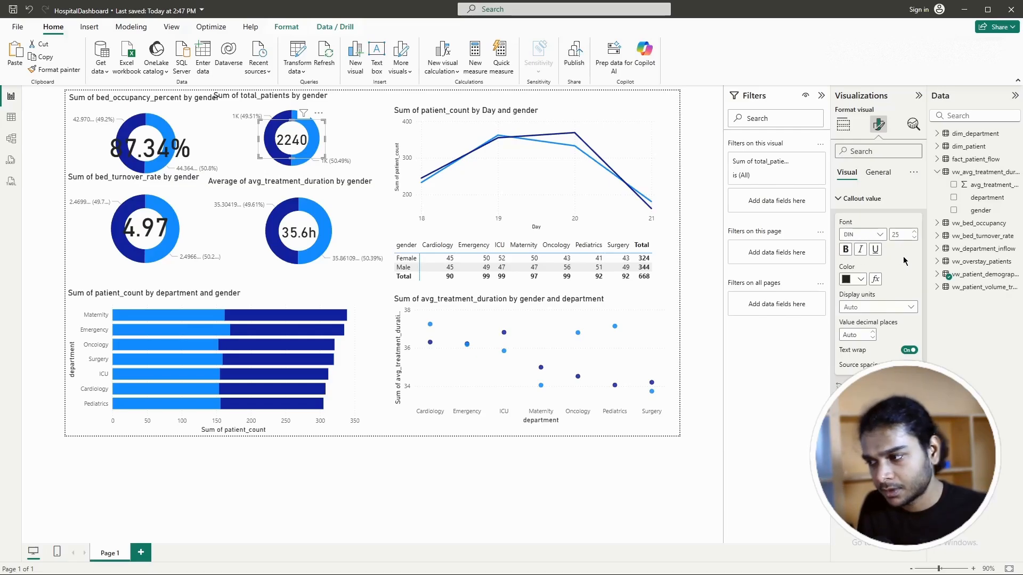
Step: Set the callout value font size of the bed occupancy and bed turnover rate cards to 25
left_click(161, 151)
left_click_drag(906, 235, 859, 236)
type("25")
left_click(173, 230)
left_click_drag(905, 237, 861, 237)
type("25")
left_click(481, 427)
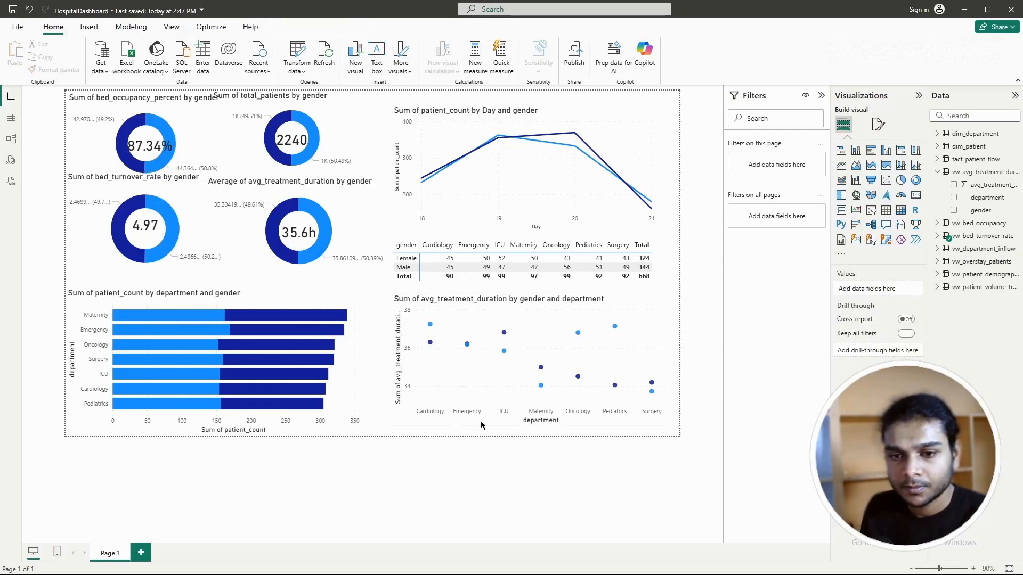
Step: Shrink the bed occupancy card and centre its value within the donut ring
left_click(149, 231)
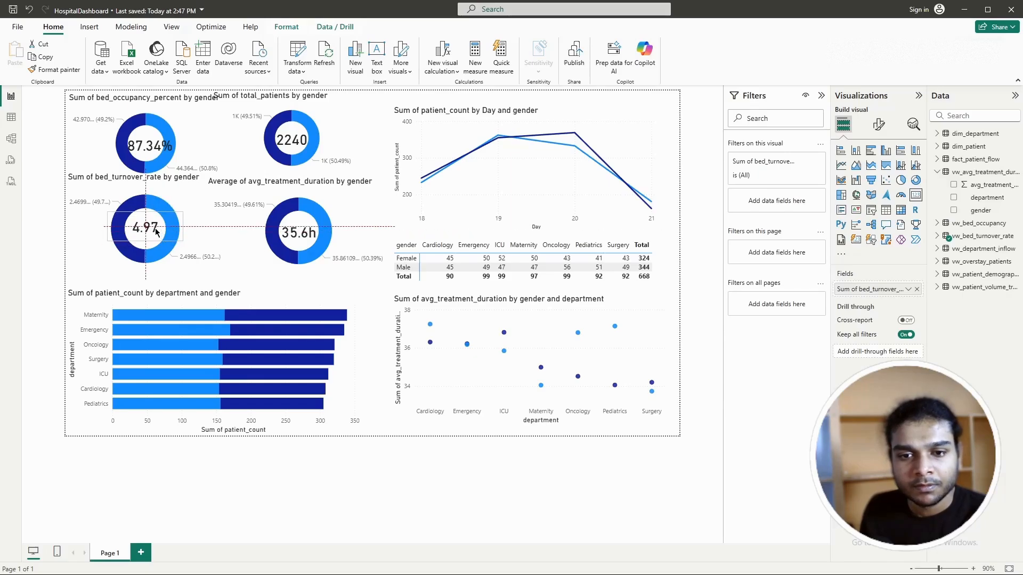
left_click(159, 150)
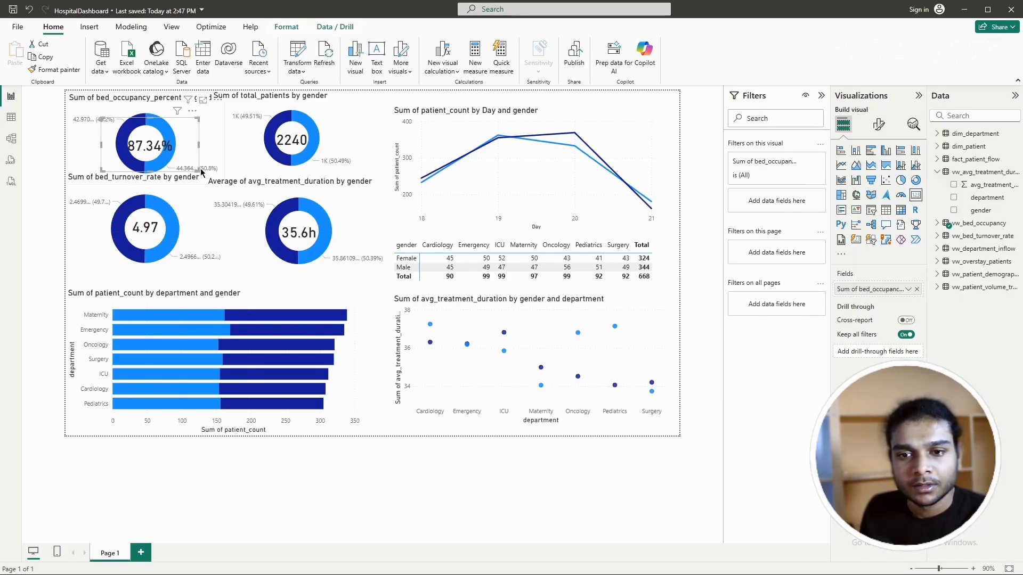
left_click_drag(197, 168, 168, 155)
left_click(320, 156)
left_click(379, 164)
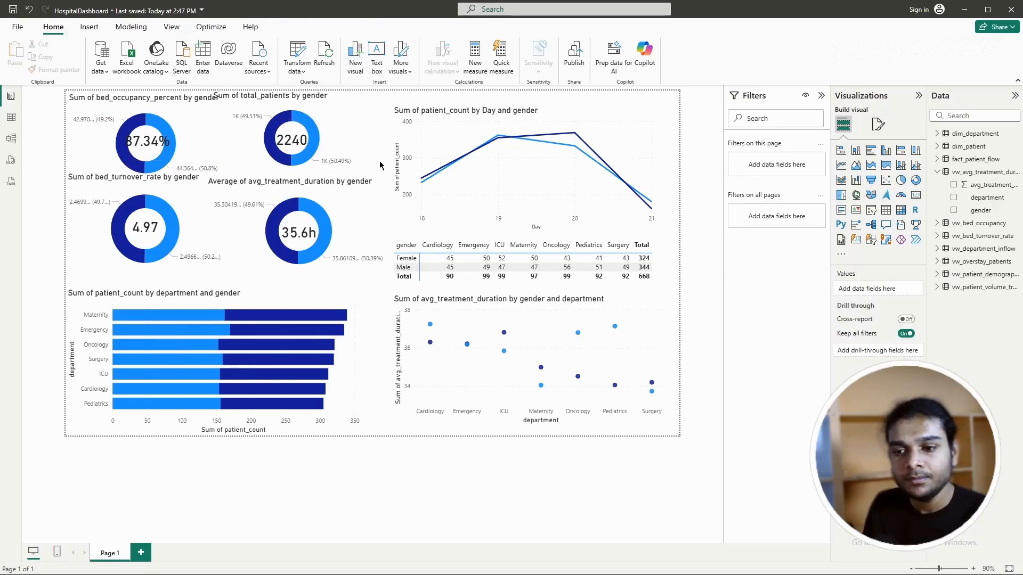
left_click(309, 152)
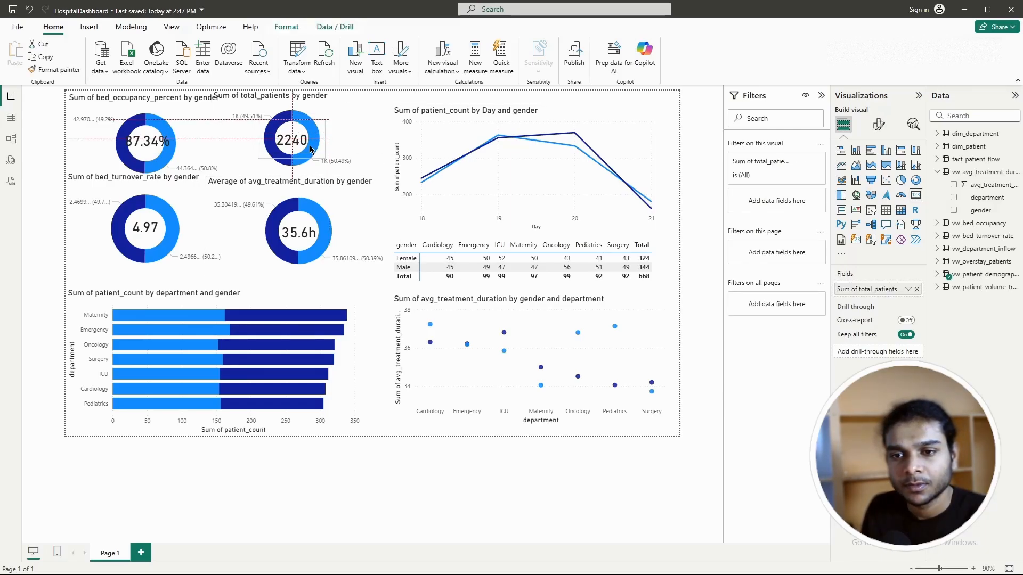
key("Escape")
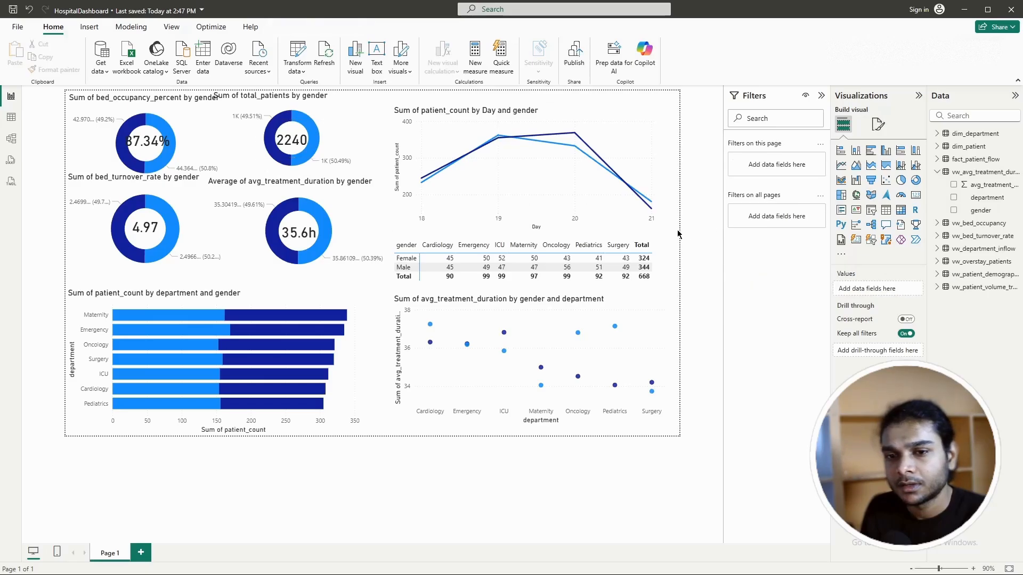
Step: Test cross-filtering with the light-blue slice of the total patients donut chart and clear the selection
left_click(359, 141)
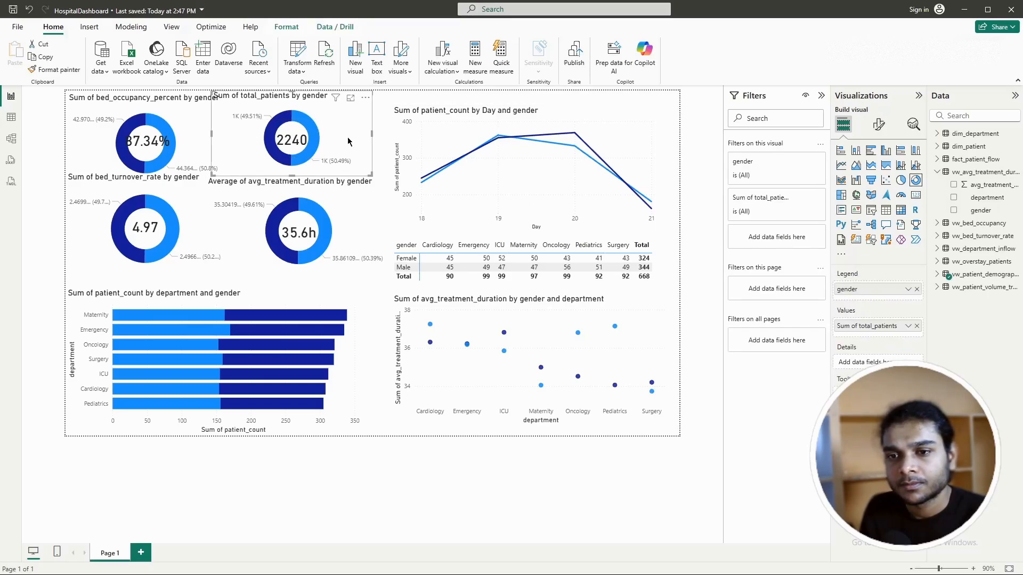
left_click(313, 127)
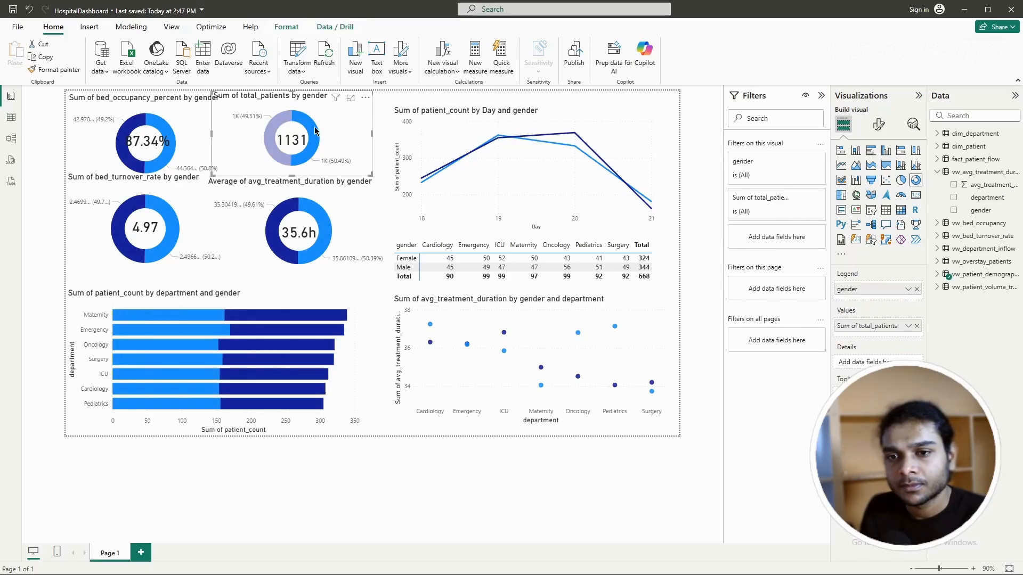
left_click(315, 128)
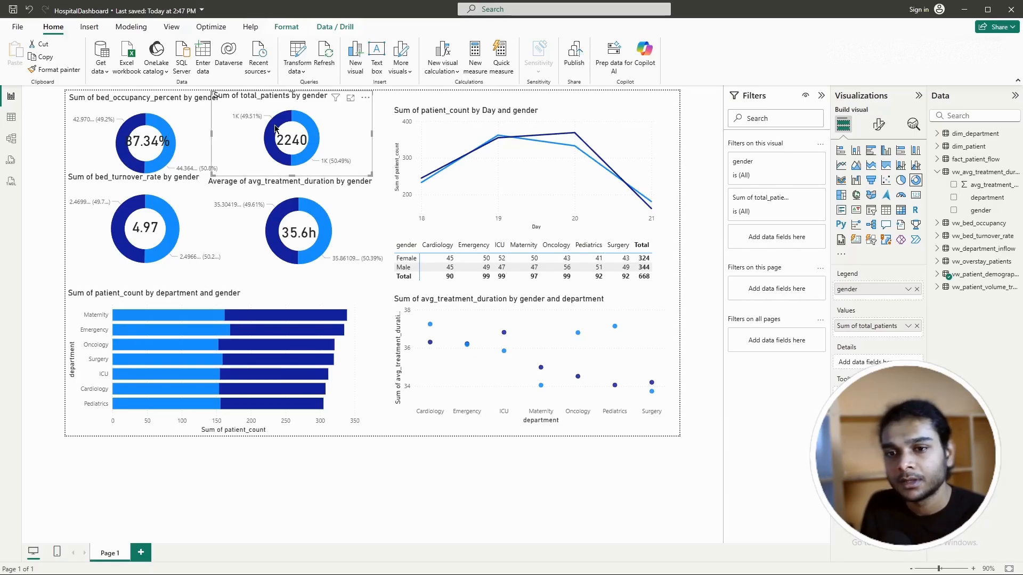
mouse_move(275, 126)
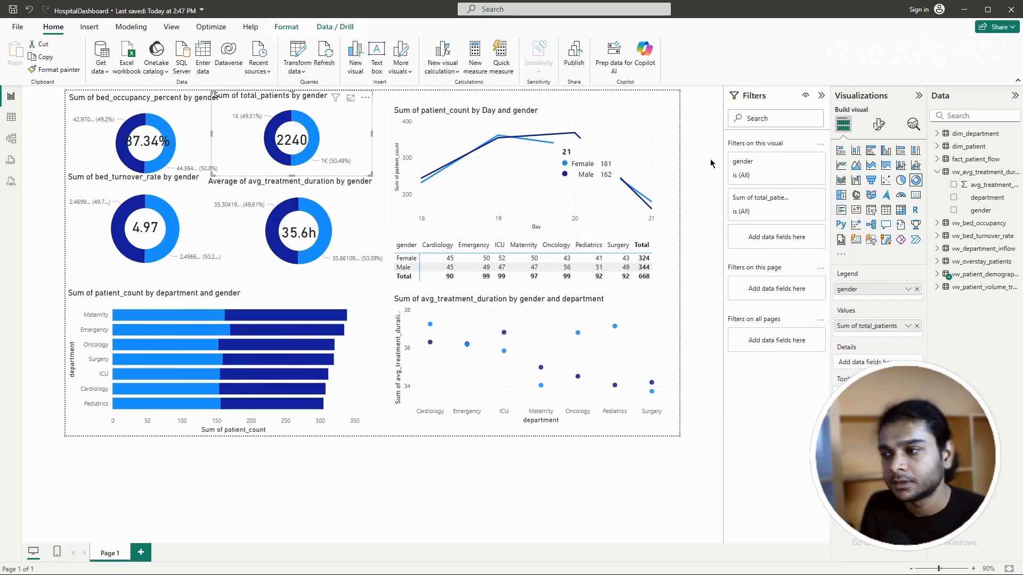
Step: Set the Female slice colour of the total patients donut chart to the pink theme colour
left_click(879, 124)
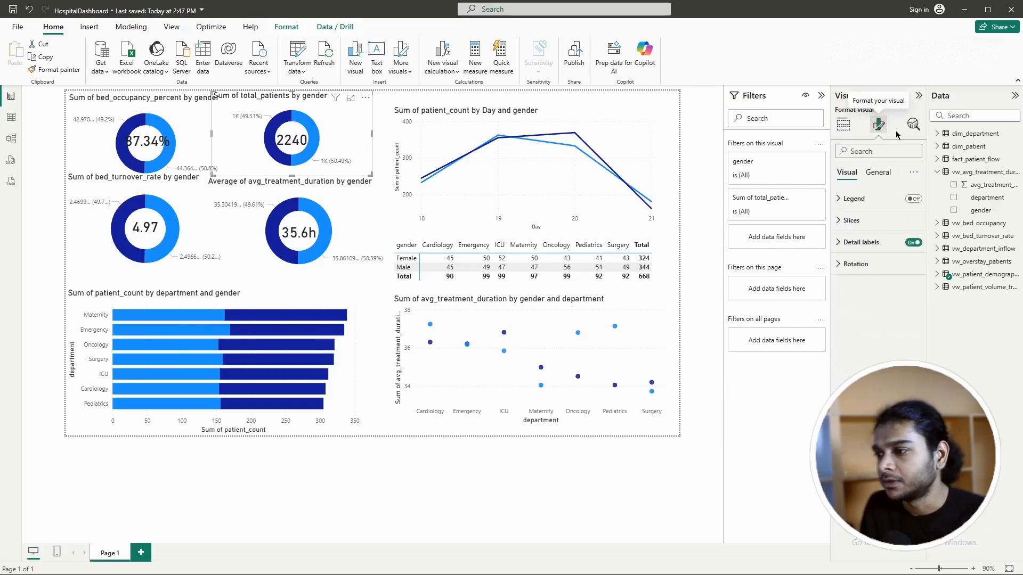
left_click(839, 221)
left_click(839, 221)
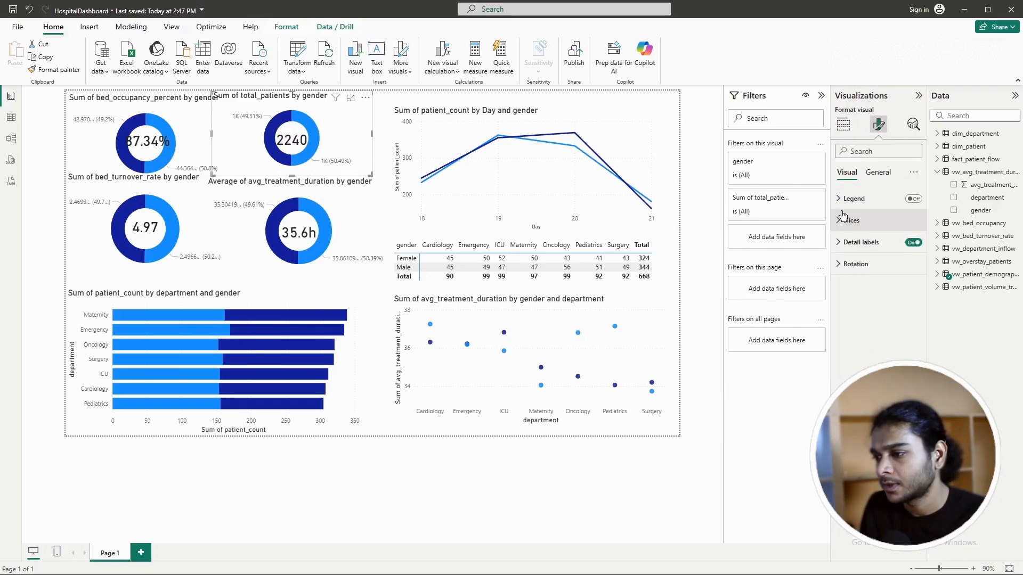
left_click(838, 222)
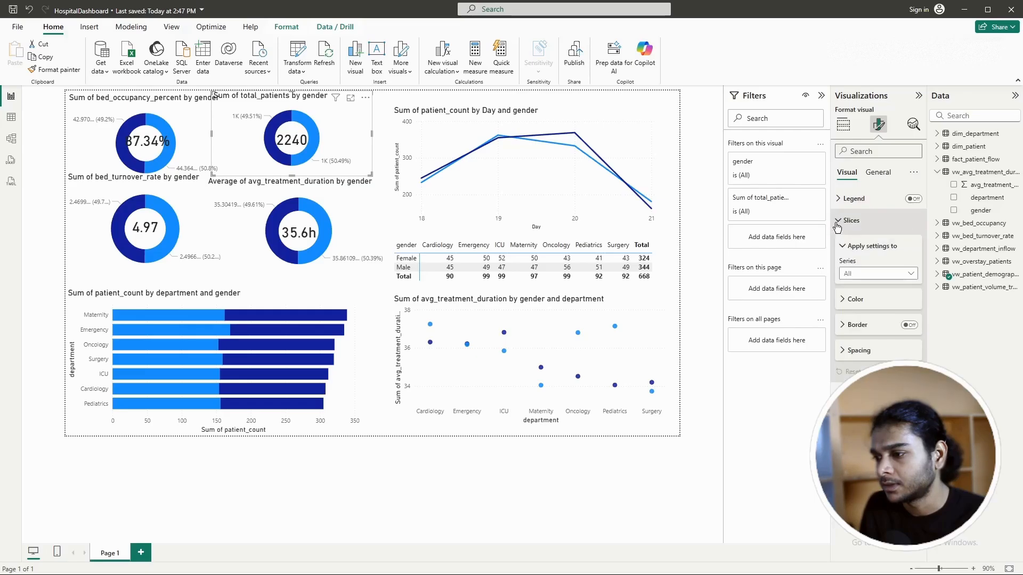
left_click(847, 299)
left_click(868, 274)
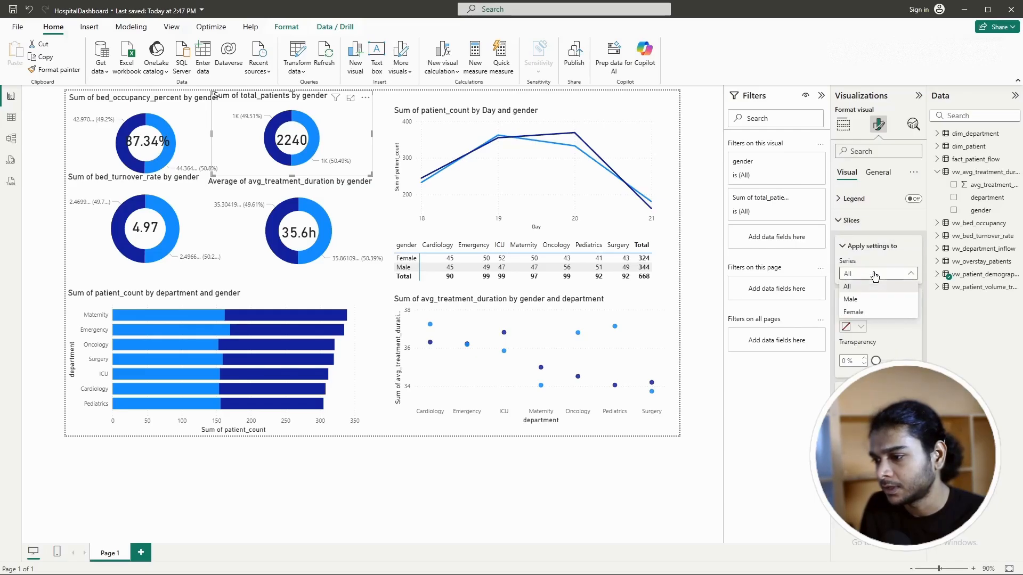
left_click(872, 301)
left_click(873, 273)
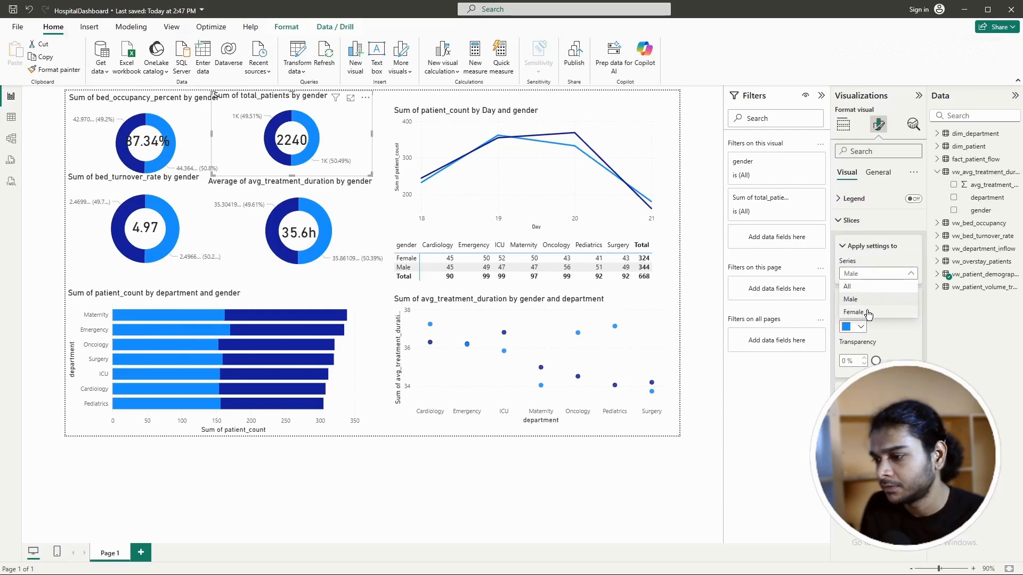
left_click(865, 312)
left_click(861, 328)
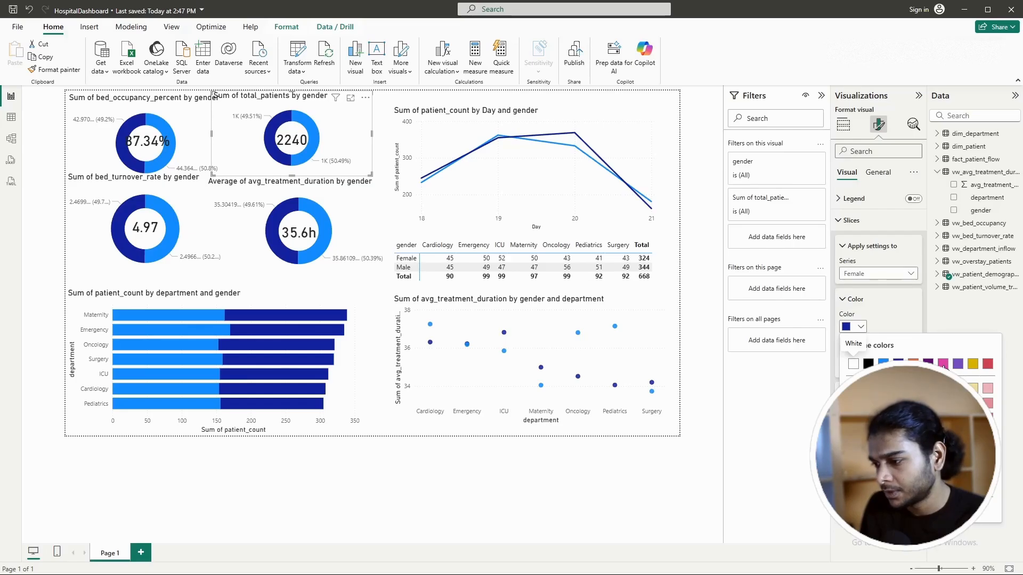
left_click(943, 364)
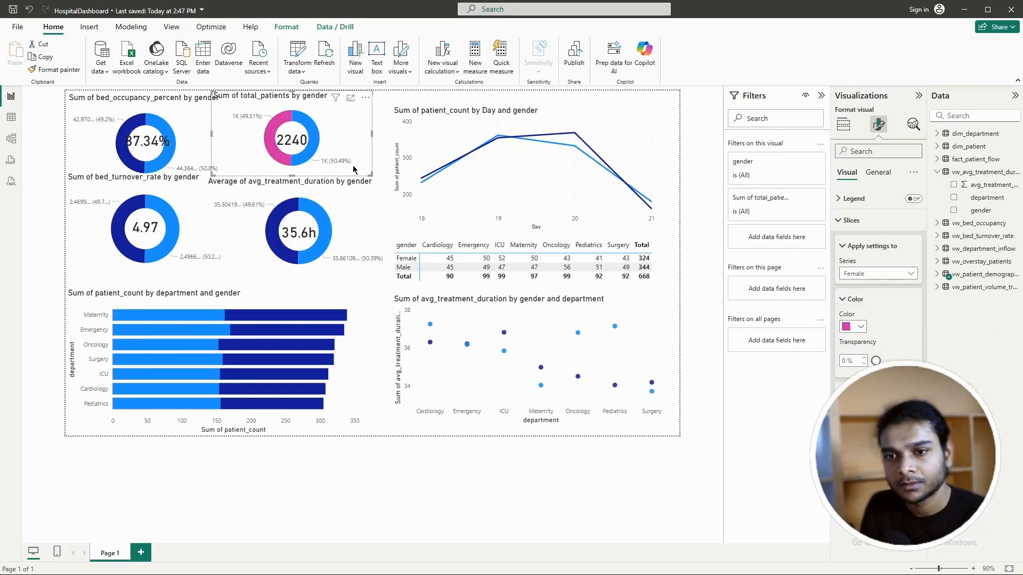
left_click(720, 305)
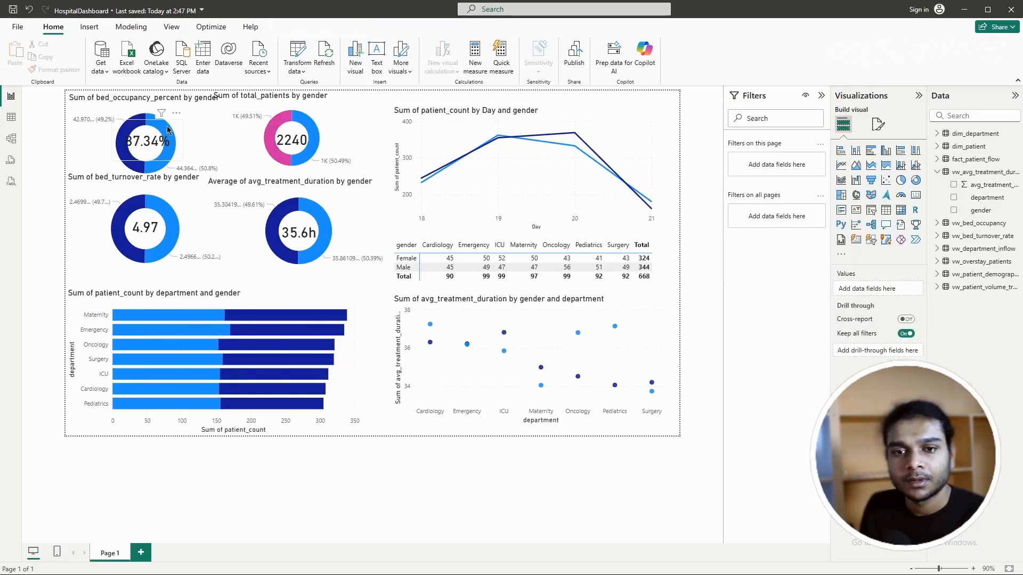
Step: Set the Female slice colour of the bed occupancy donut chart to the pink theme colour
left_click(195, 155)
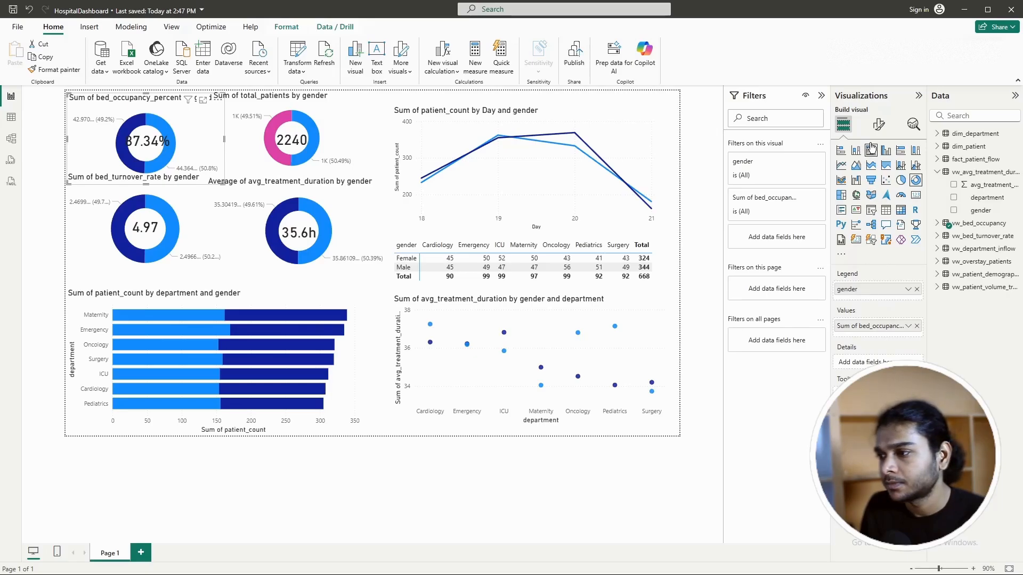
left_click(878, 126)
left_click(851, 220)
left_click(876, 273)
left_click(874, 299)
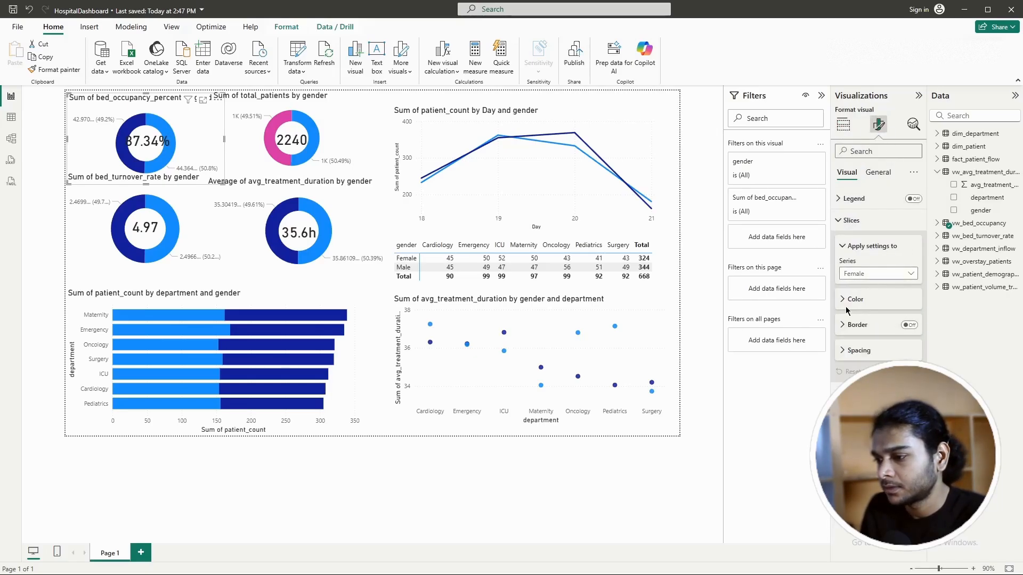
left_click(841, 300)
left_click(858, 328)
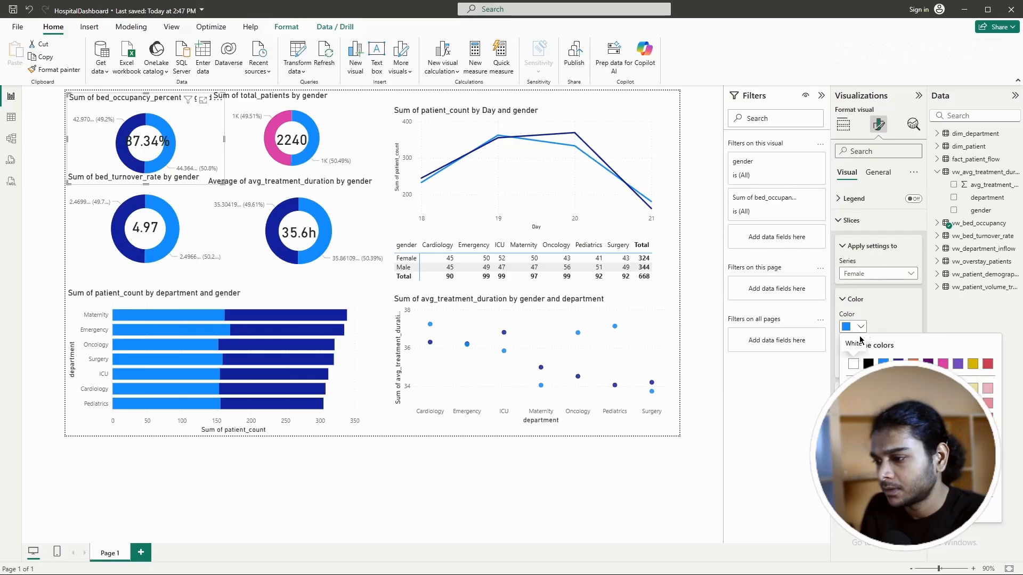
left_click(943, 364)
Step: Set the Male slice colour of the bed occupancy donut chart to the light-blue theme colour
left_click(897, 274)
left_click(871, 314)
left_click(858, 327)
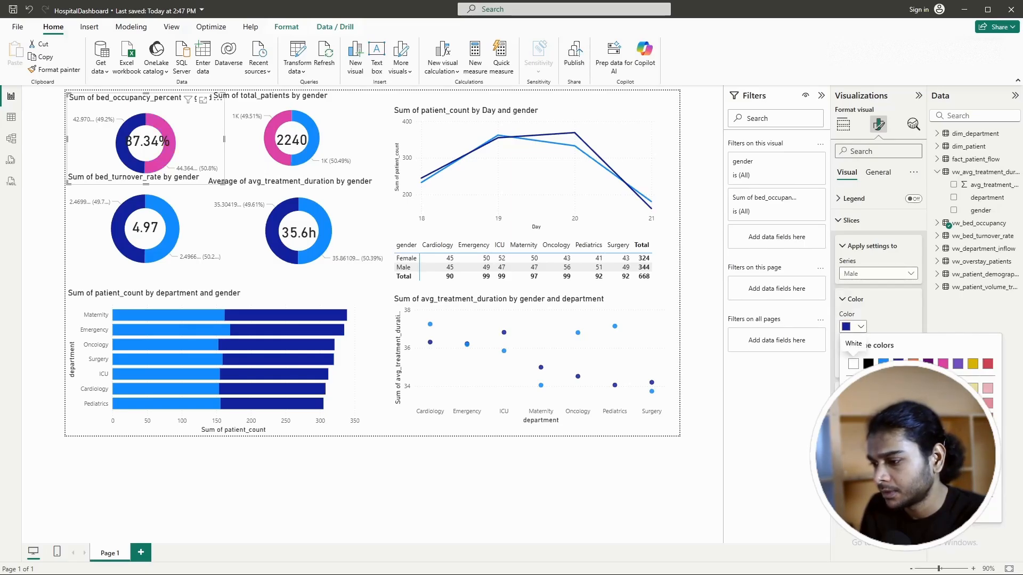
left_click(883, 364)
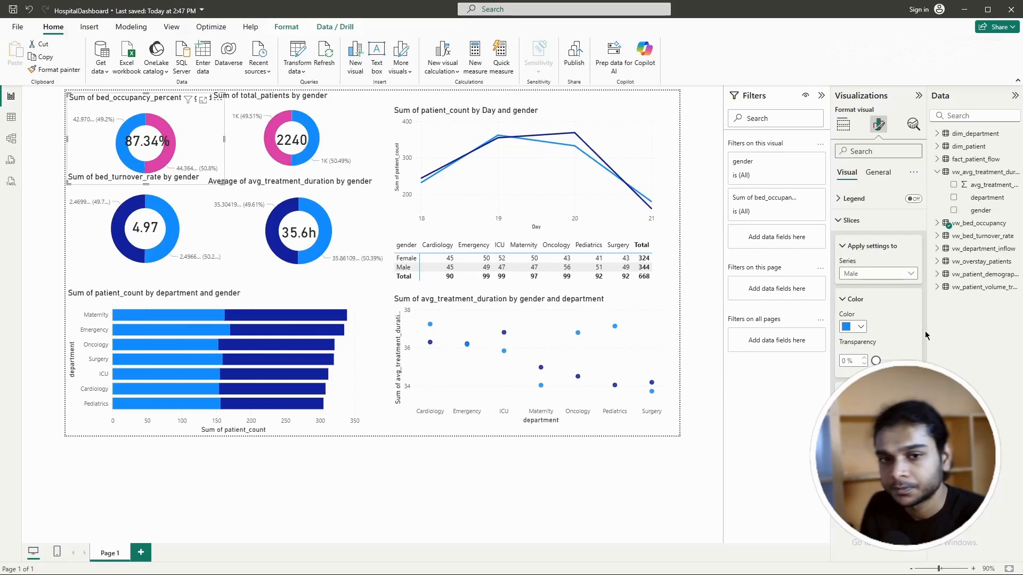
Step: Recolour the Female slice of the bed turnover rate donut chart with the pink theme colour
left_click(200, 228)
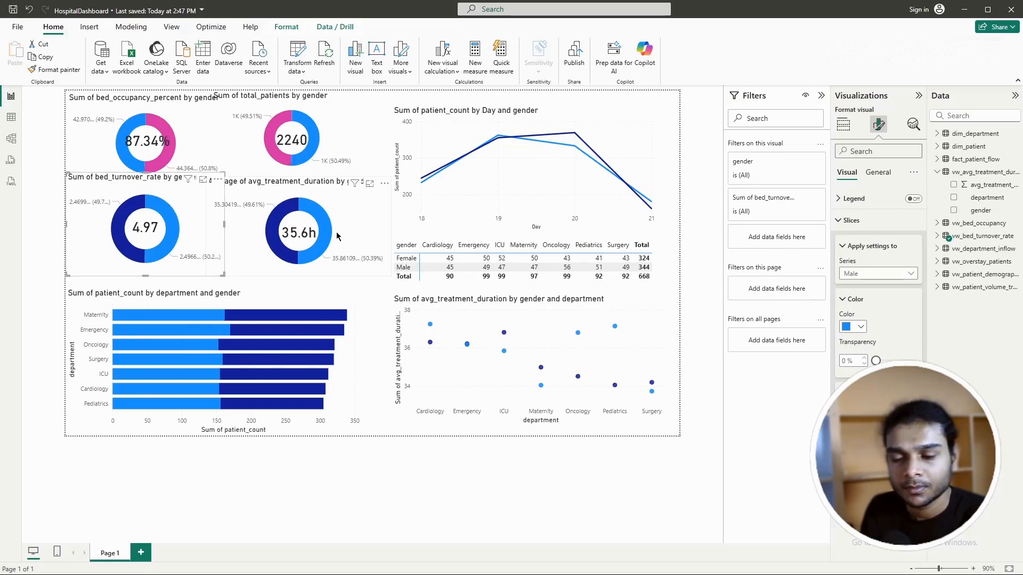
left_click(872, 281)
left_click(862, 314)
left_click(864, 327)
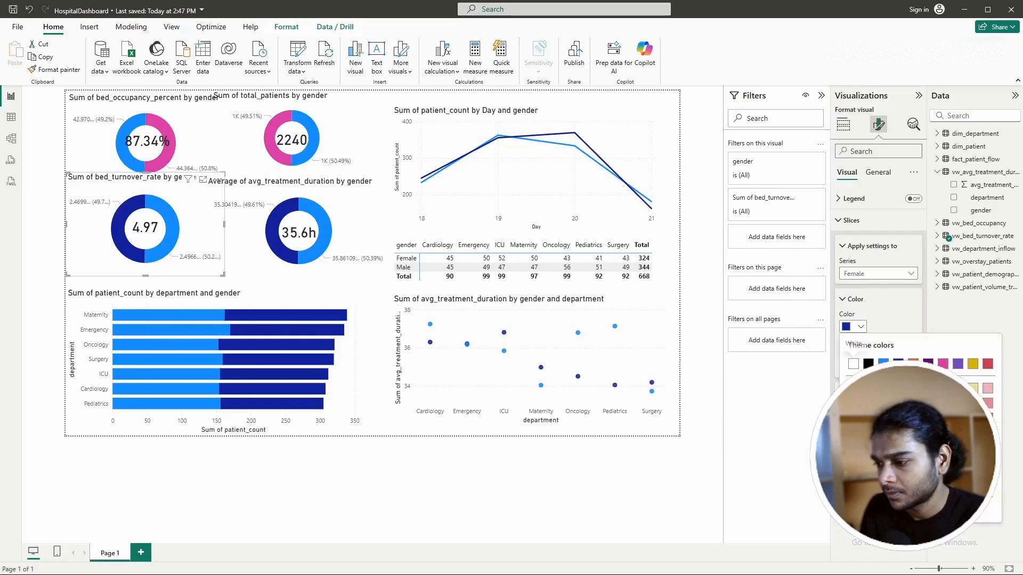
left_click(942, 364)
Step: Recolour the Female slice of the average treatment duration donut chart with the pink theme colour
left_click(365, 242)
left_click(857, 327)
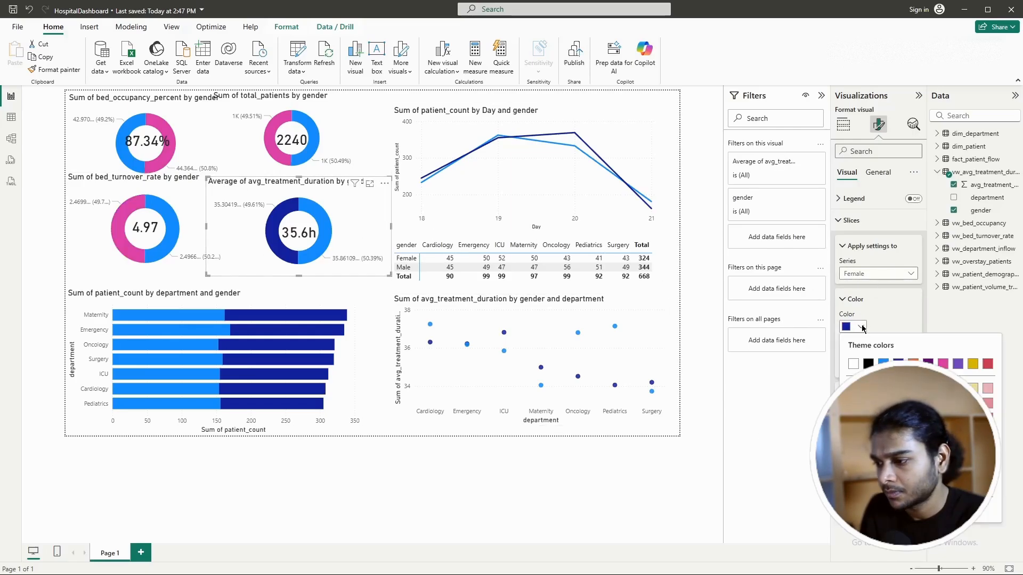
left_click(943, 365)
left_click(480, 467)
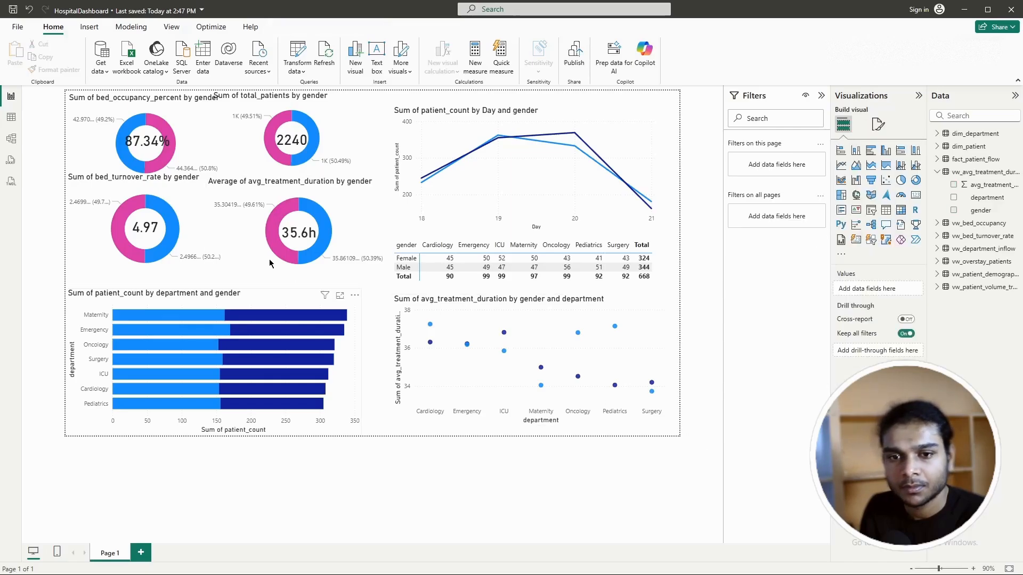
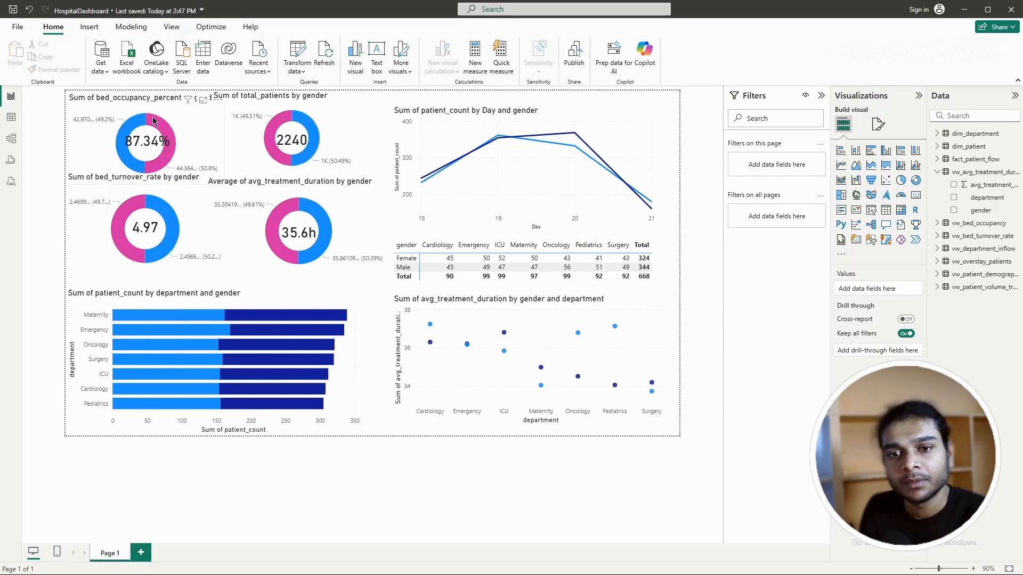
Step: Nudge the bed occupancy donut chart slightly up and left, and sort its slices by bed_occupancy_percent in ascending order
left_click(203, 130)
mouse_move(203, 130)
left_mouse_down()
mouse_move(251, 145)
mouse_move(194, 129)
left_mouse_up()
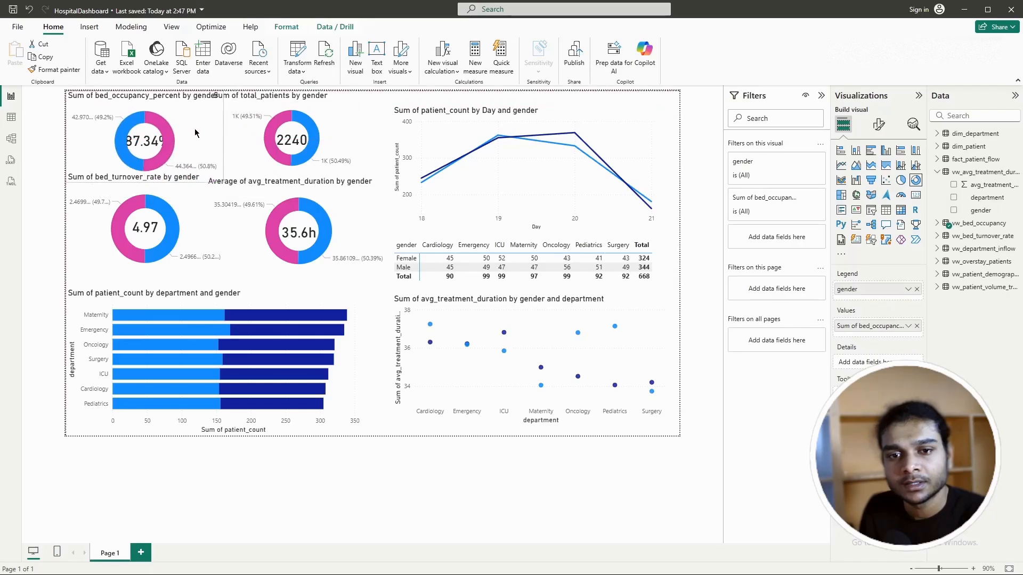
left_click(213, 98)
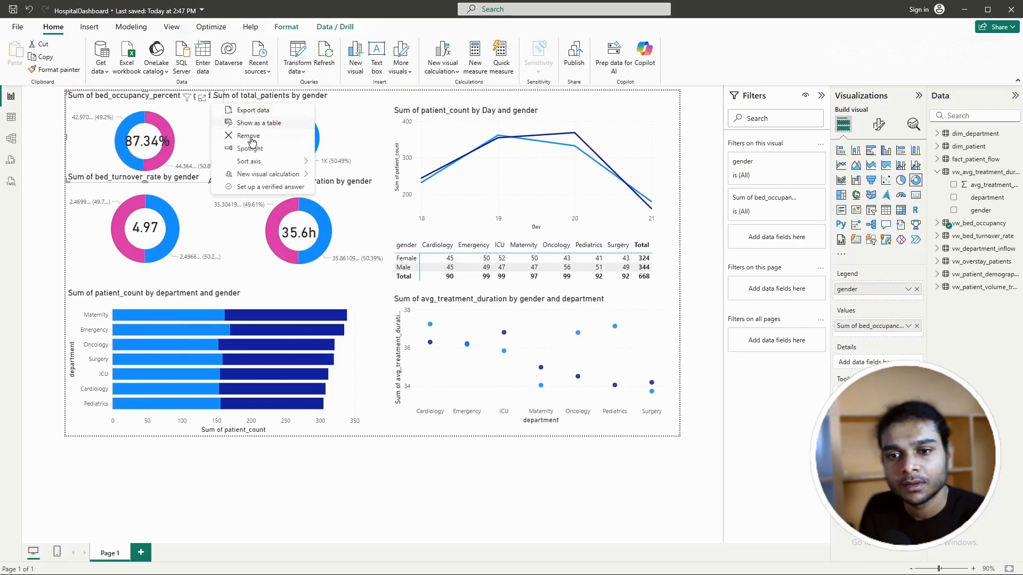
left_click(200, 132)
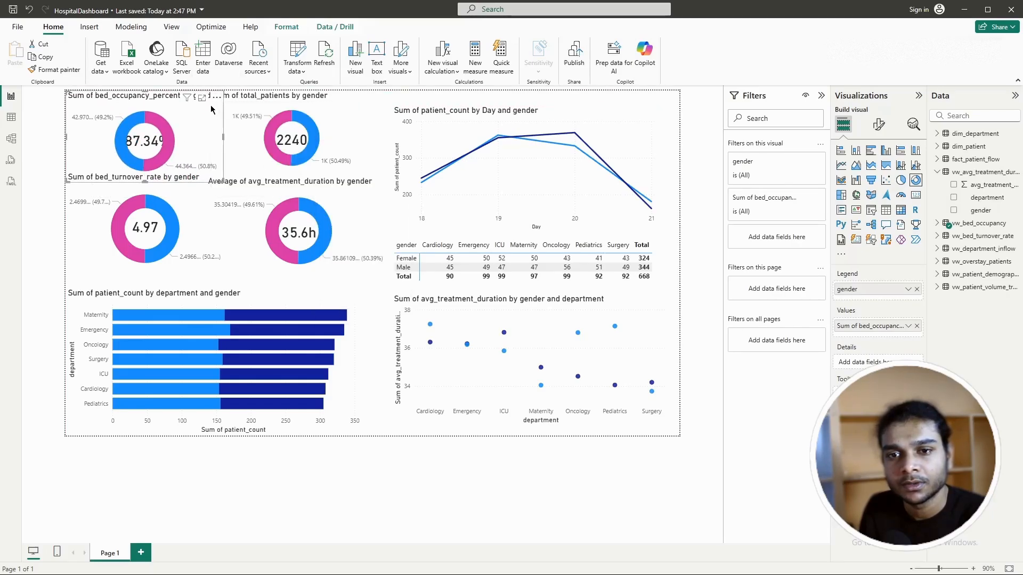
left_click(216, 99)
mouse_move(248, 164)
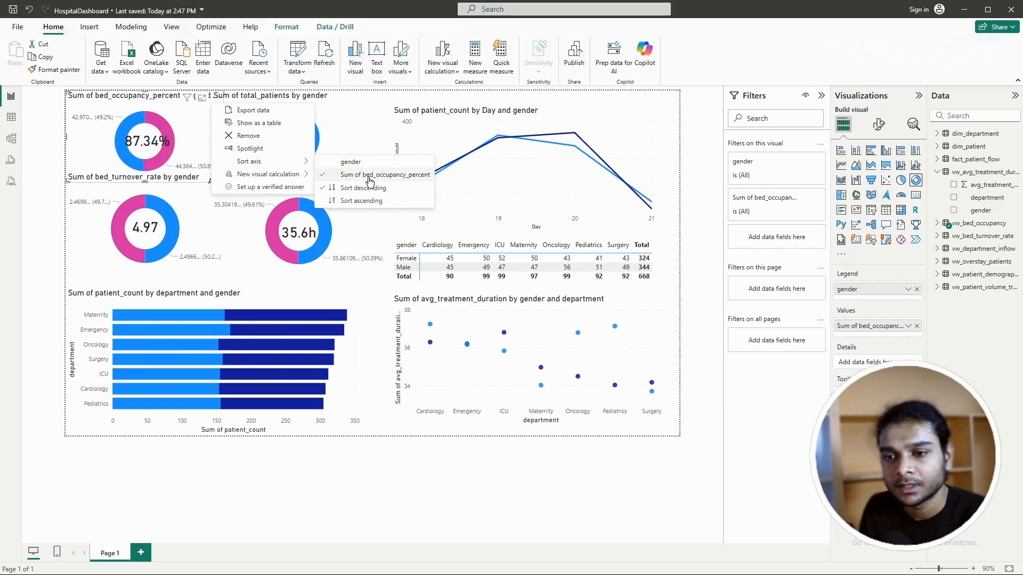
left_click(362, 200)
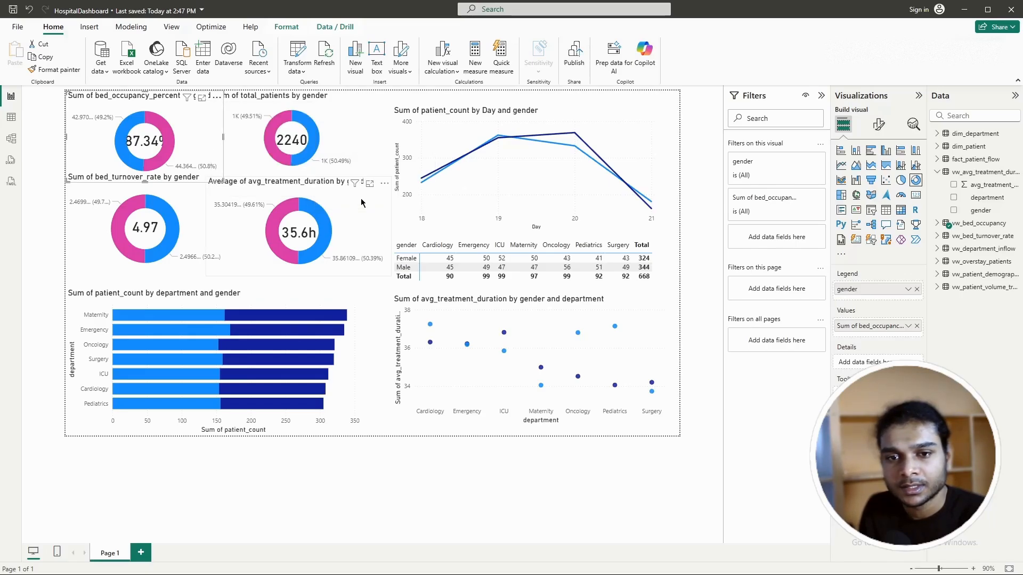
left_click(396, 462)
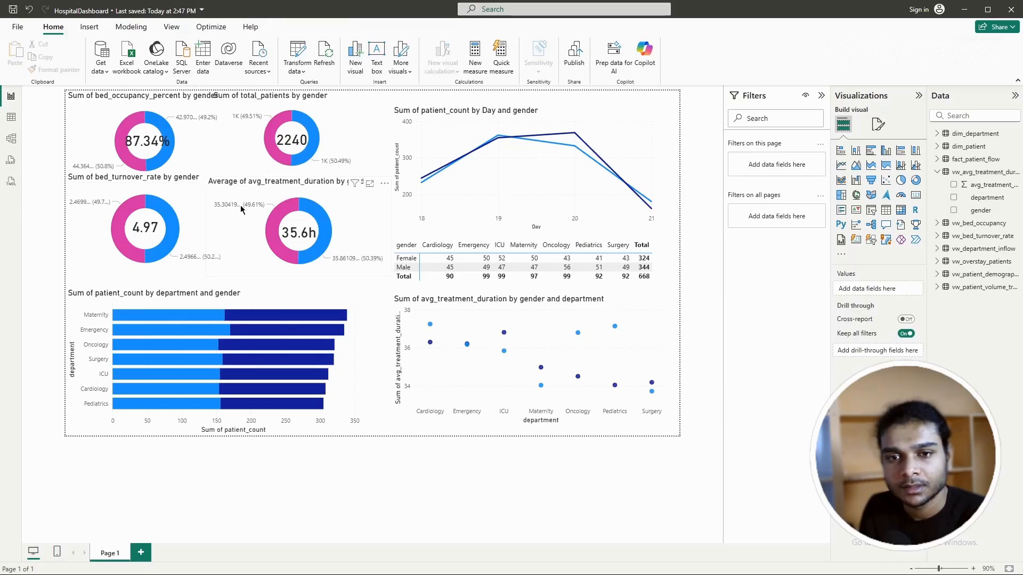
left_click(197, 147)
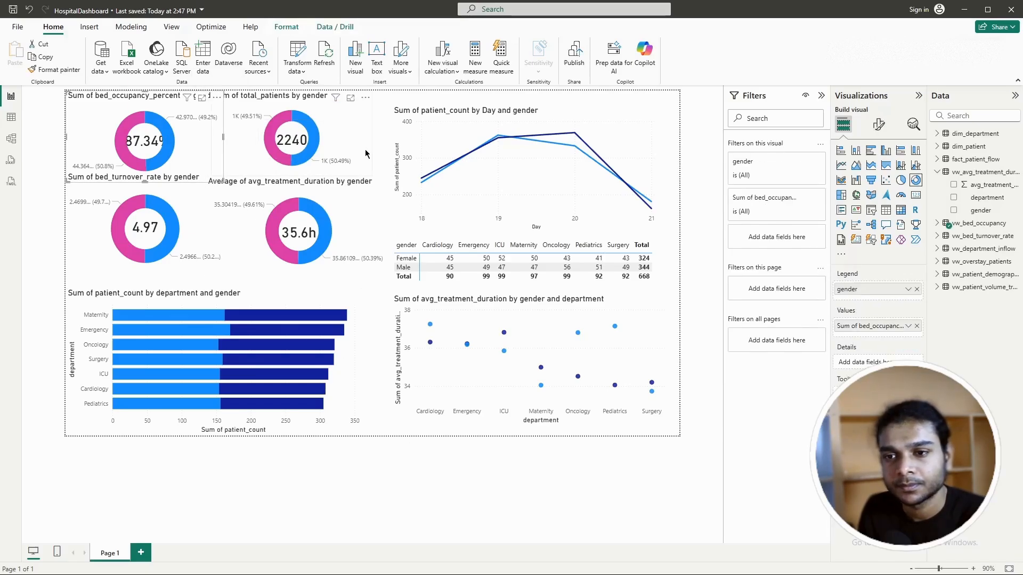
left_click(327, 451)
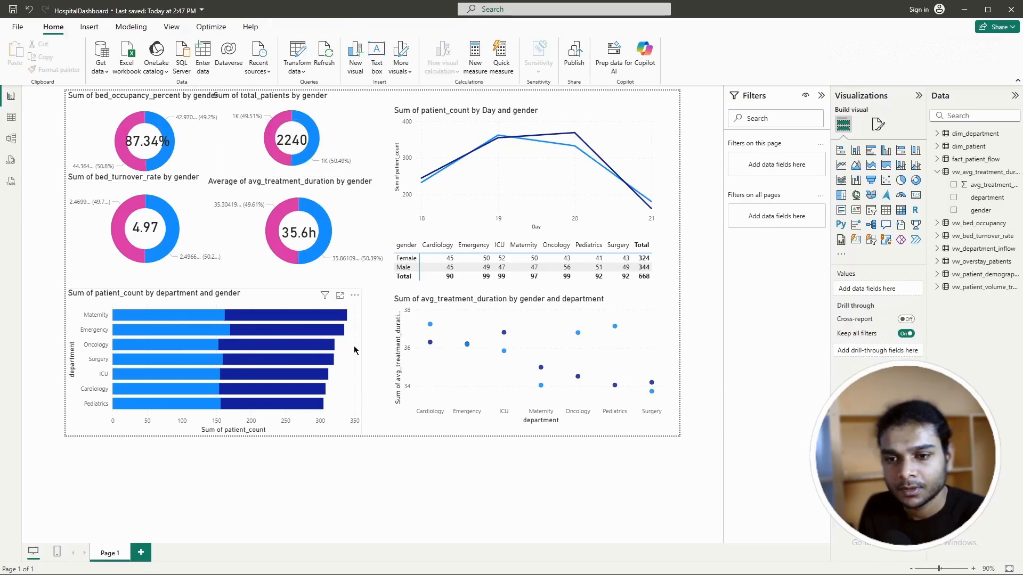
Step: Set the Female bar colour of the patient count by department and gender chart to the pink theme colour
left_click(358, 346)
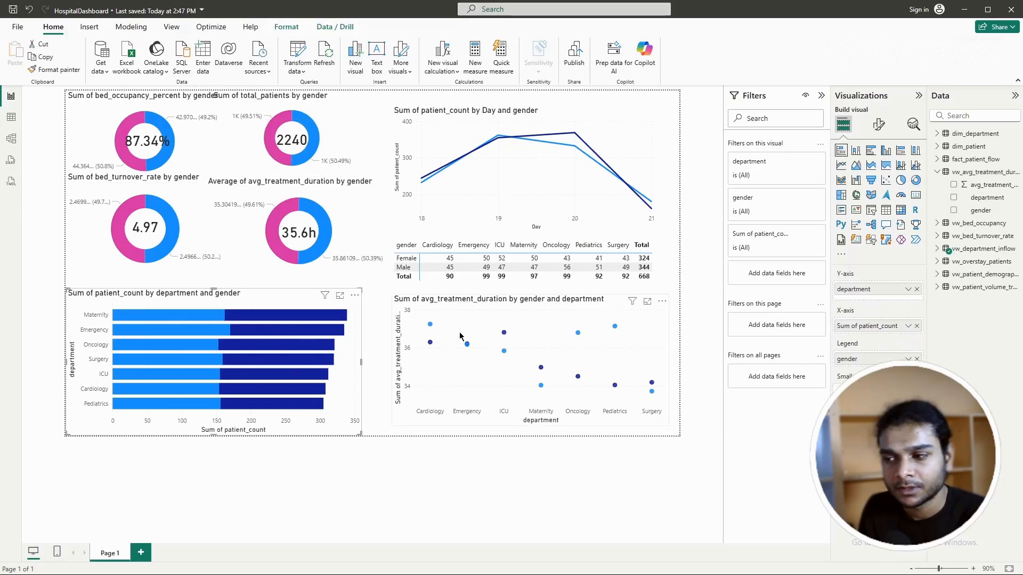
left_click(880, 126)
left_click(841, 331)
left_click(887, 297)
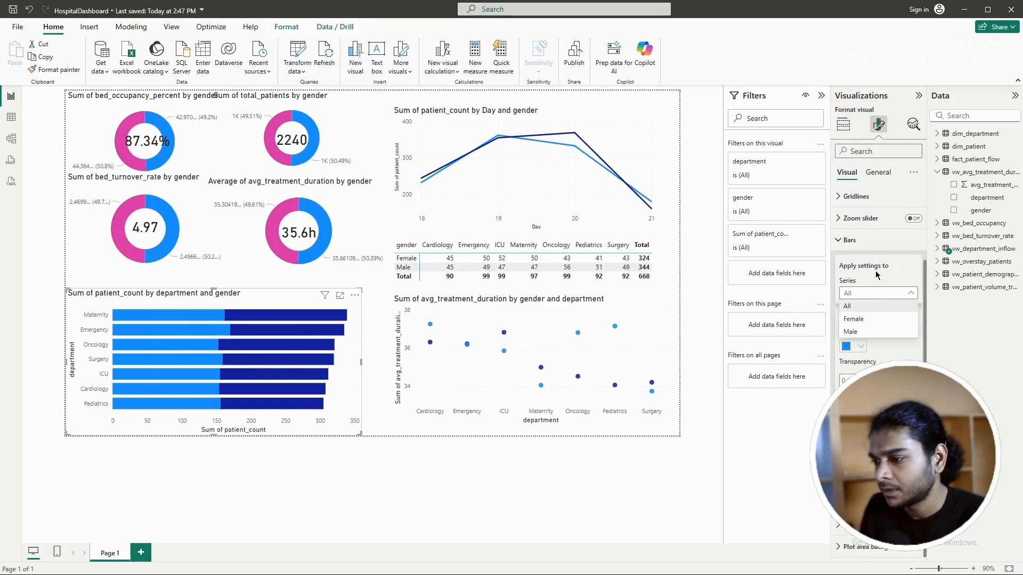
left_click(857, 320)
left_click(855, 347)
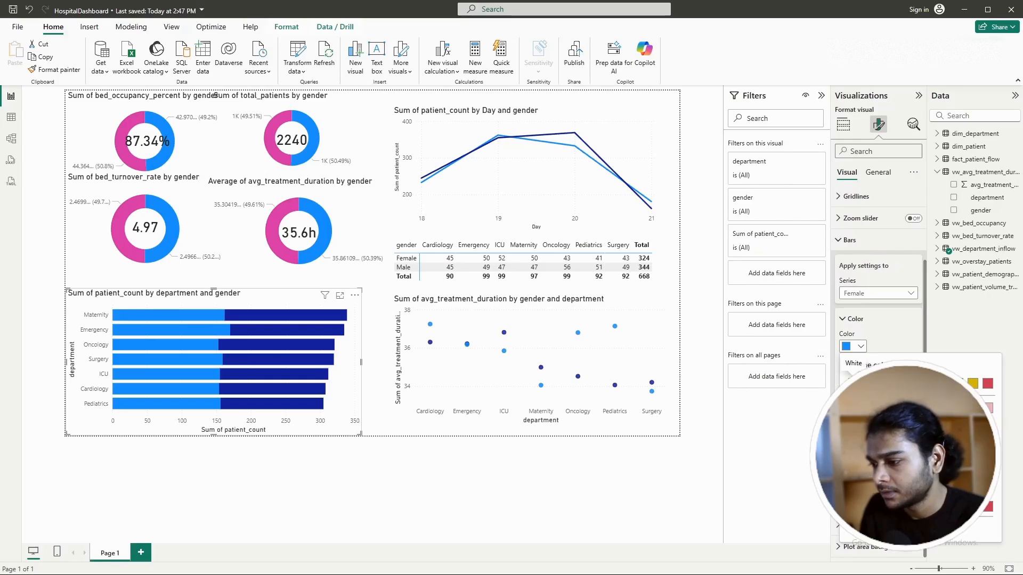
left_click(943, 383)
Step: Set the Male bar colour of the patient count by department and gender chart to the light-blue theme colour
left_click(878, 294)
left_click(863, 332)
left_click(858, 346)
left_click(883, 384)
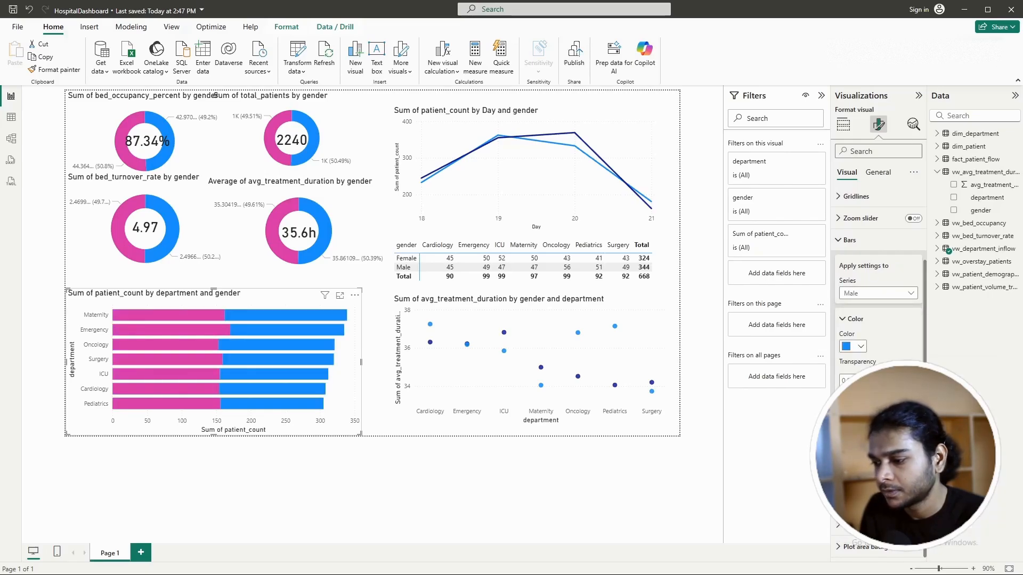
left_click(699, 493)
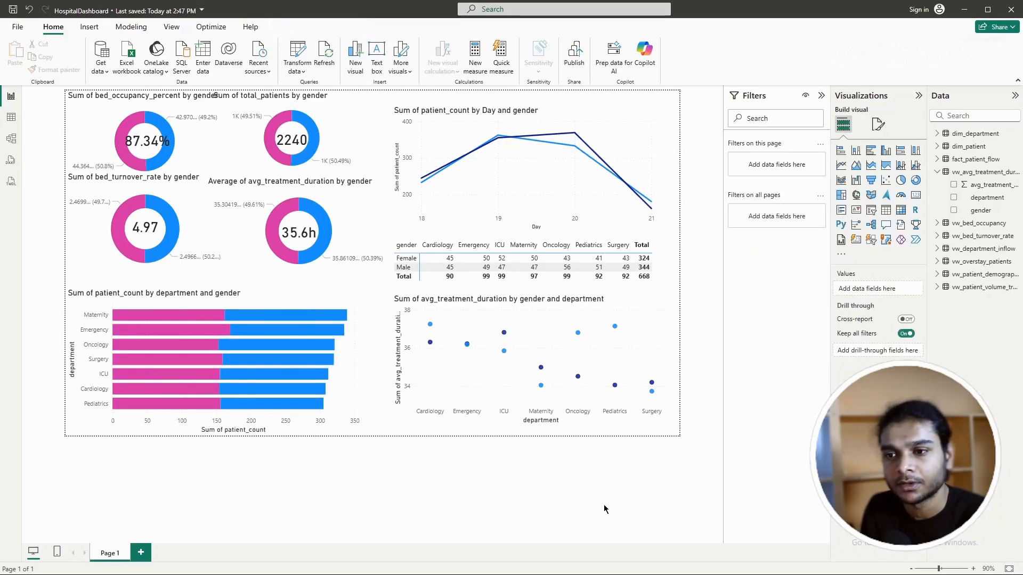
Step: Set the Female line colour of the patient count by day and gender chart to the pink theme colour
left_click(656, 153)
left_click(878, 124)
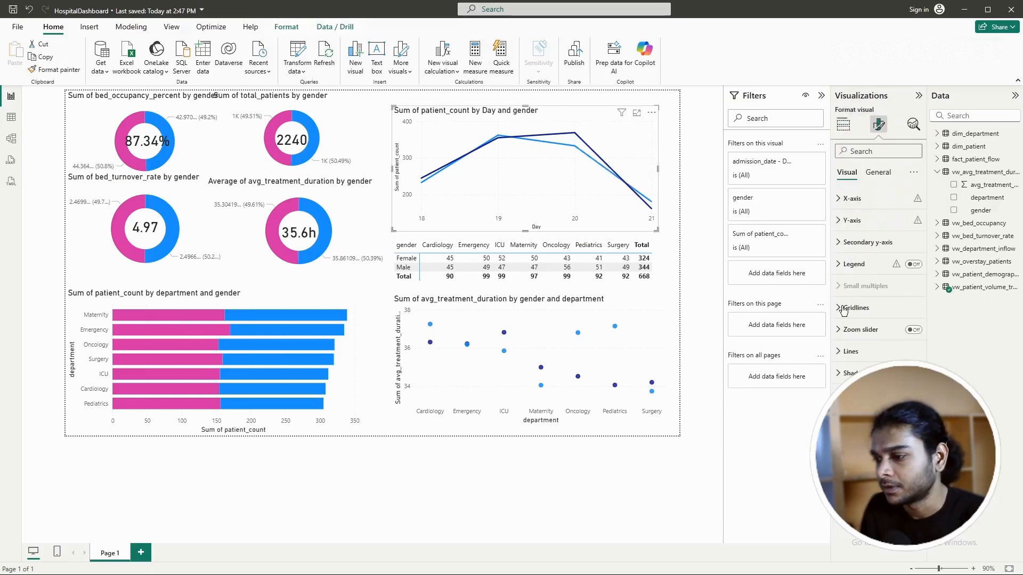
left_click(841, 350)
scroll(879, 320, "down", 3)
left_click(878, 239)
left_click(879, 266)
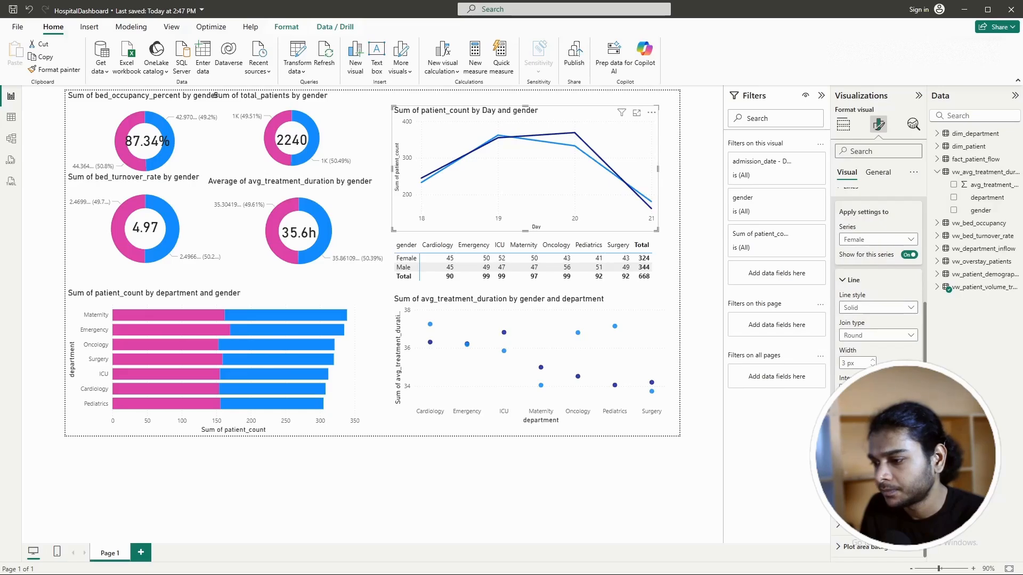
scroll(857, 349, "up", 3)
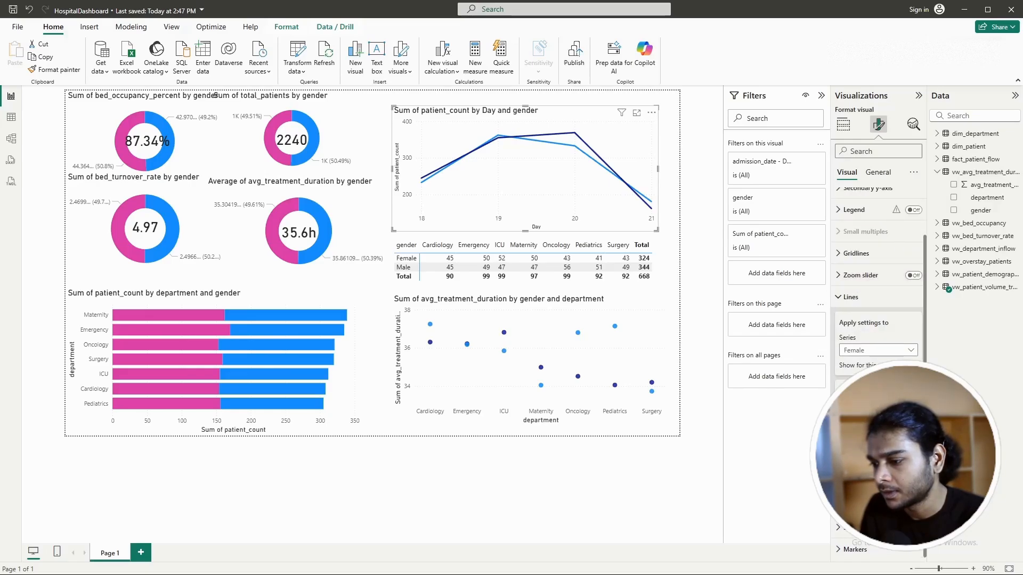
scroll(878, 267, "down", 2)
left_click(856, 376)
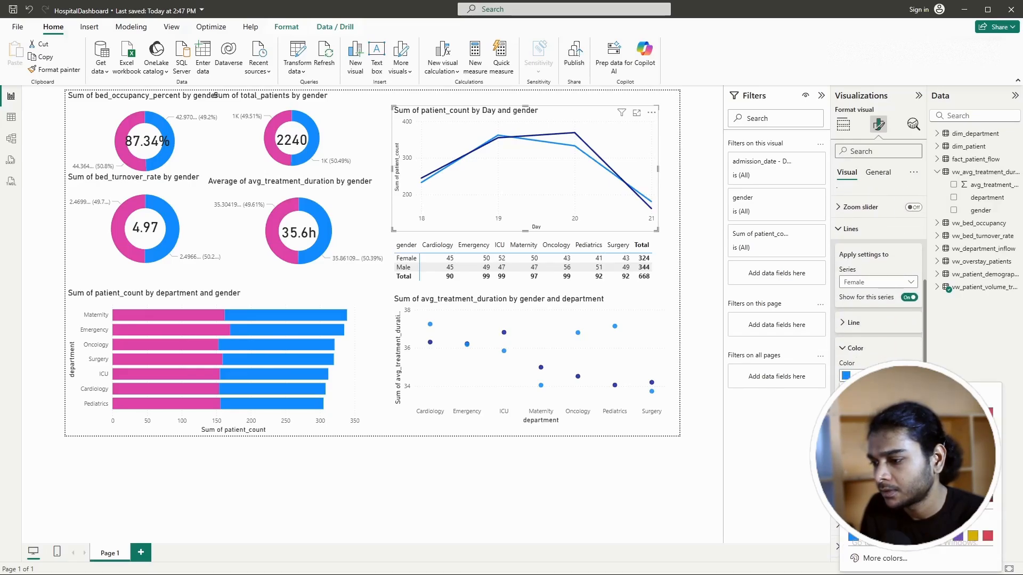
left_click(867, 538)
Step: Set the Male line colour of the patient count by day and gender chart to the light-blue theme colour
left_click(891, 286)
left_click(865, 322)
left_click(856, 376)
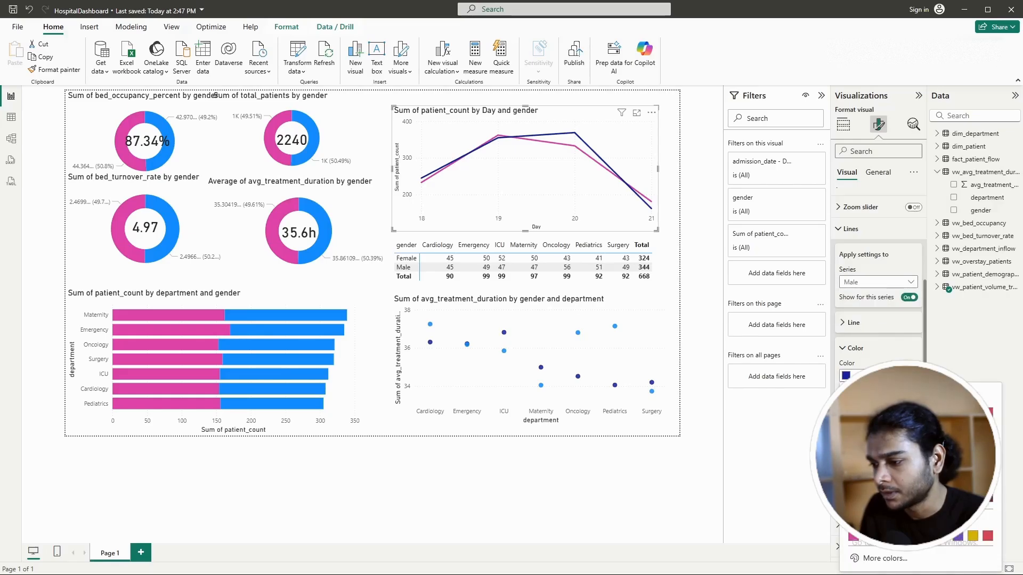
left_click(883, 413)
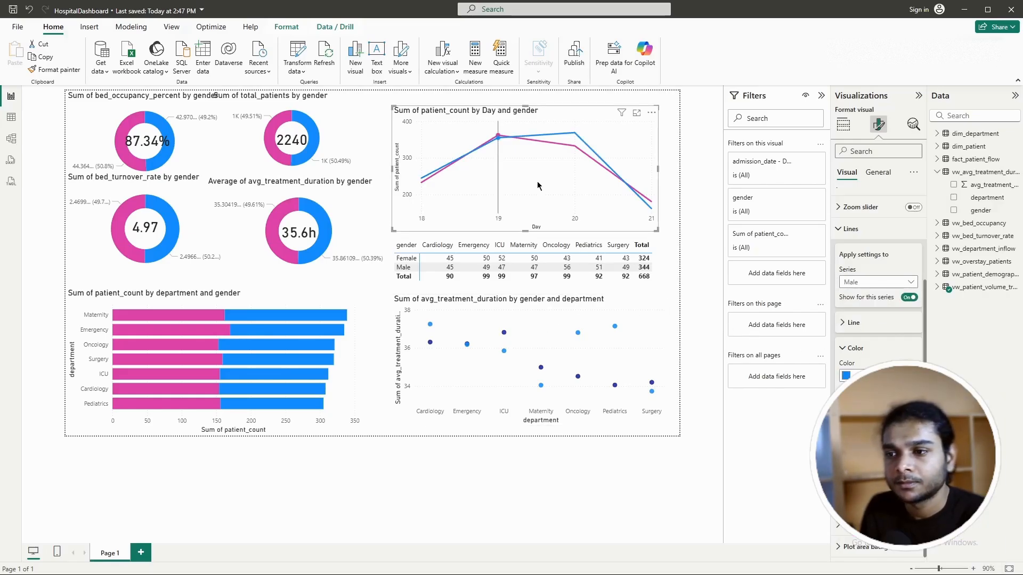
Step: Set the Female marker colour of the average treatment duration by gender and department chart to the pink theme colour
left_click(662, 336)
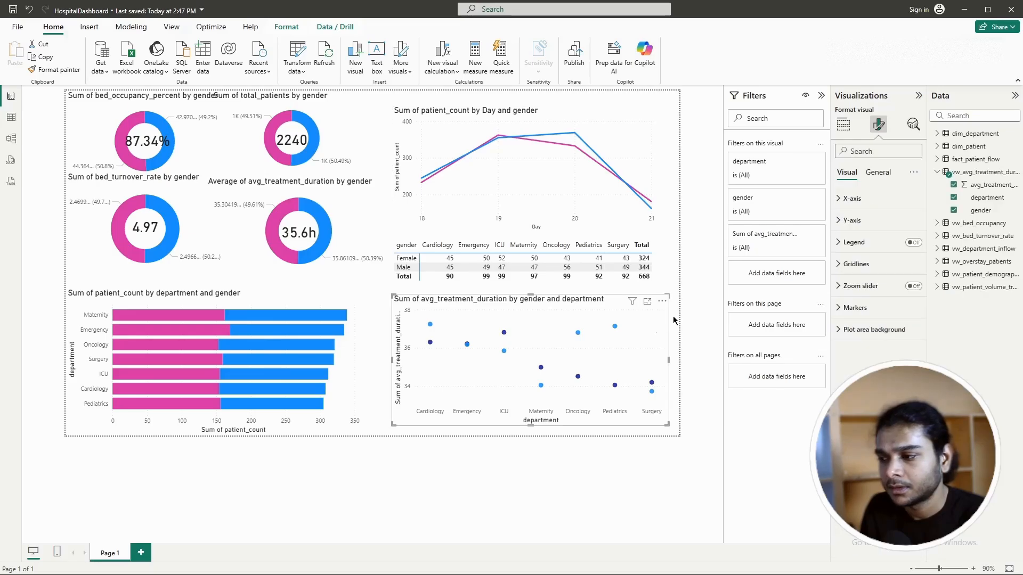
left_click(840, 309)
scroll(852, 299, "down", 1)
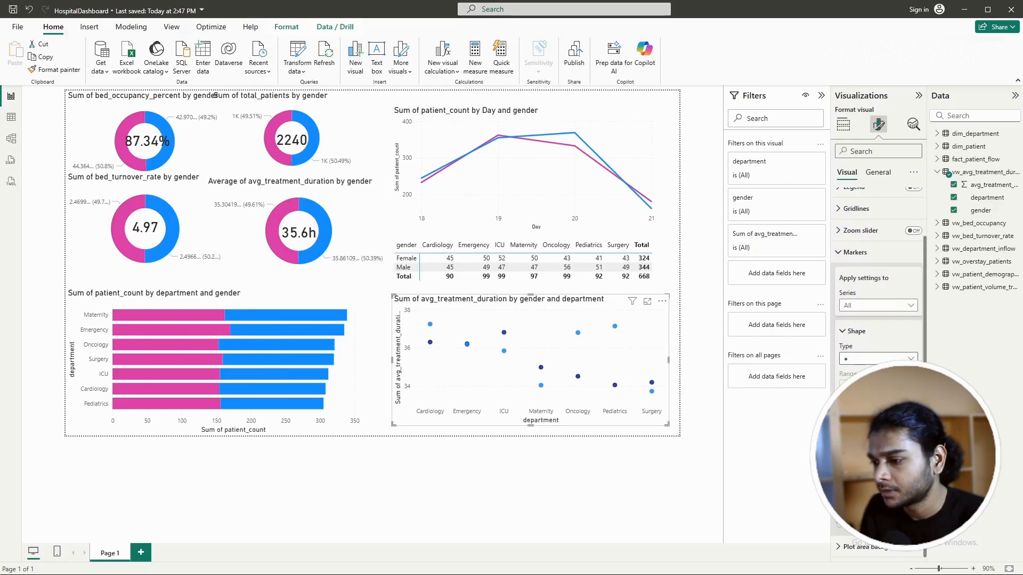
left_click(883, 306)
left_click(851, 343)
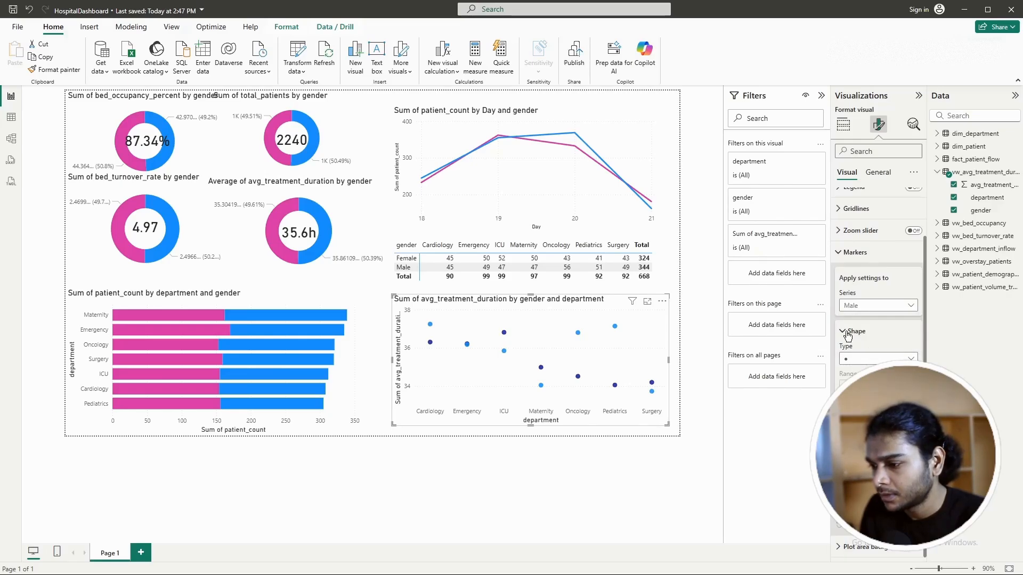
scroll(848, 337, "up", 1)
scroll(852, 330, "down", 1)
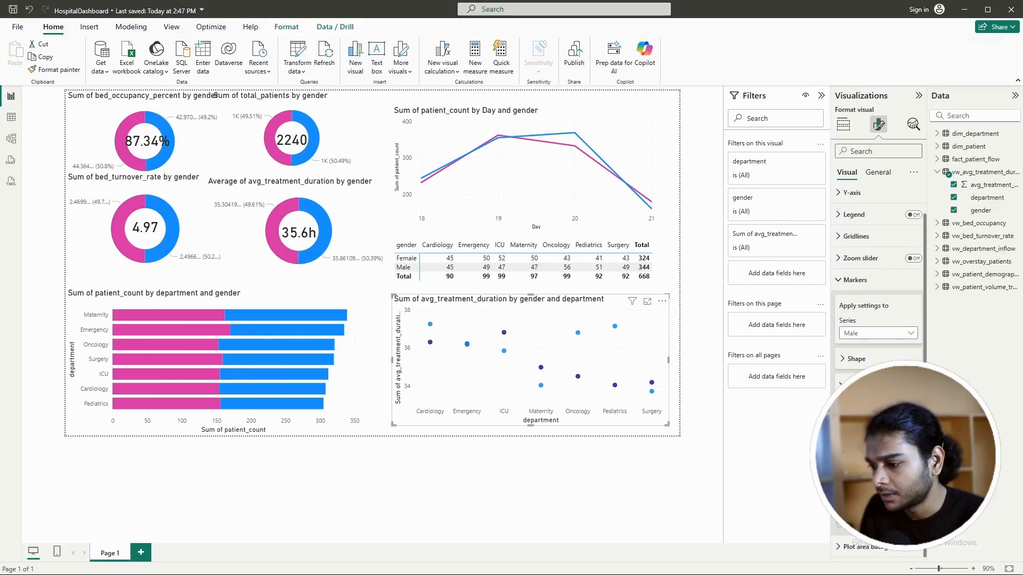
left_click(879, 333)
left_click(852, 360)
left_click(852, 416)
left_click(939, 244)
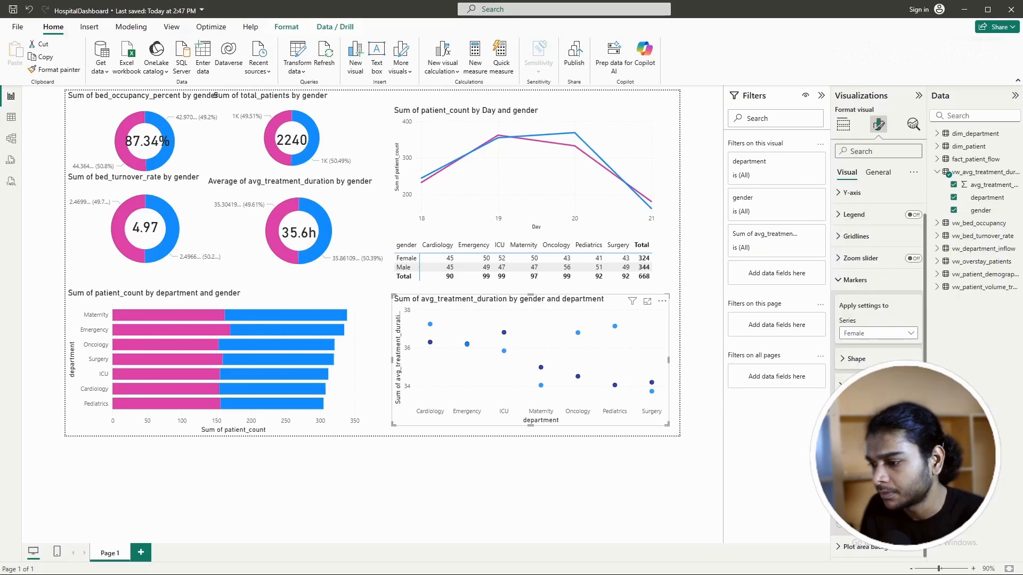
Step: Change the Female markers of the average treatment duration by department chart to filled triangles
left_click(844, 361)
scroll(878, 341, "down", 2)
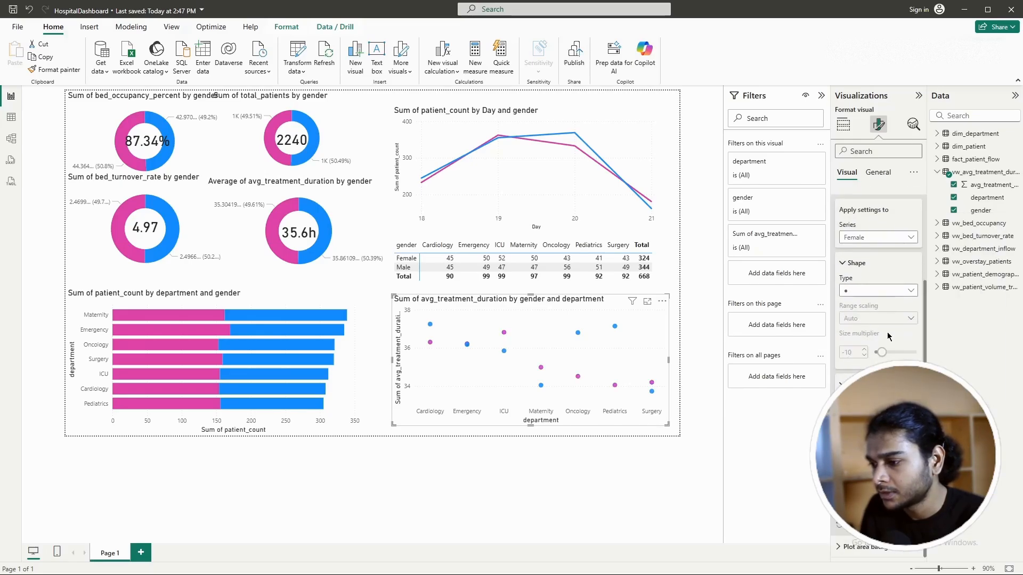
left_click(912, 293)
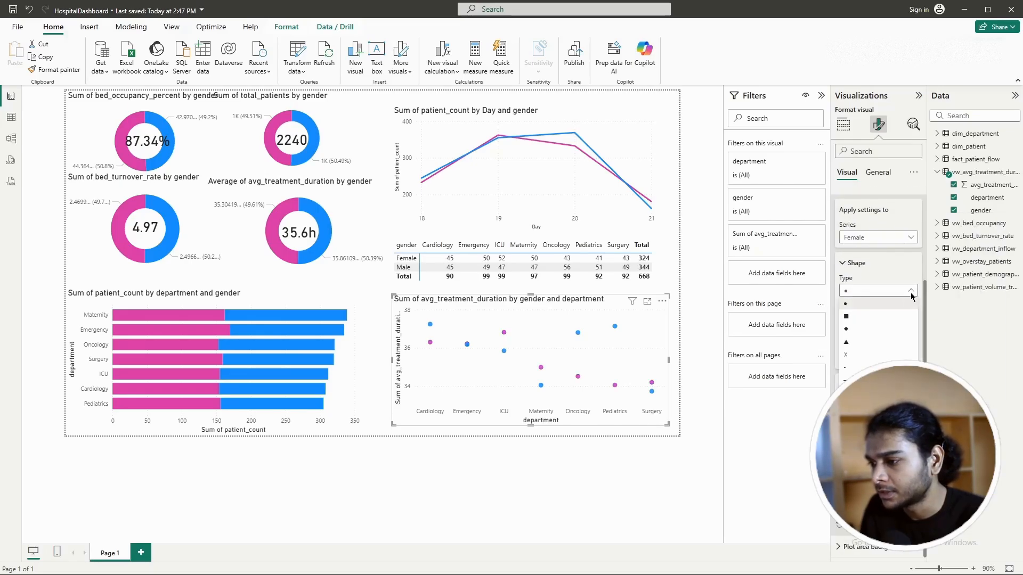
left_click(850, 346)
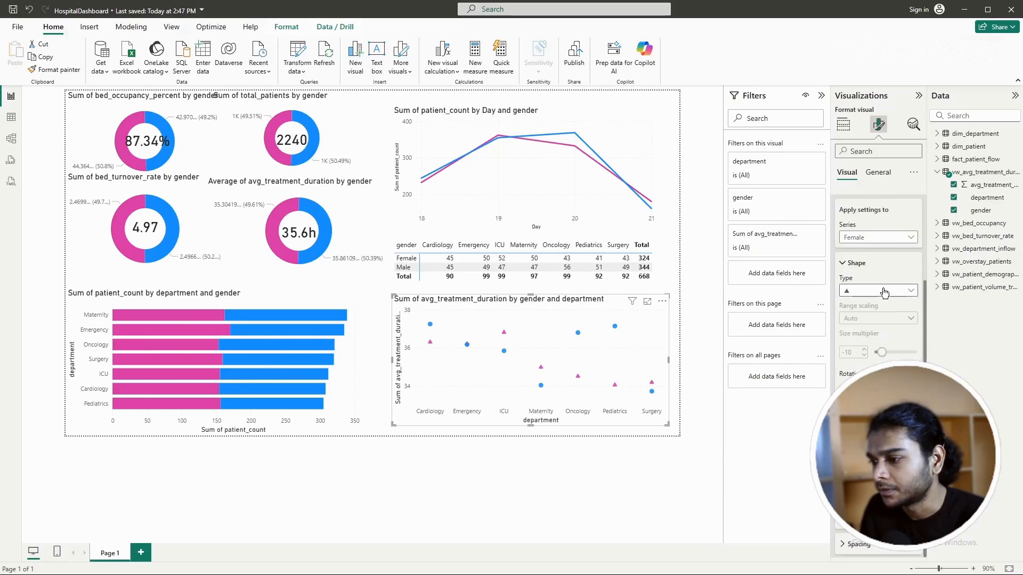
Step: Change the Male markers of the average treatment duration by department chart to filled diamonds
left_click(864, 296)
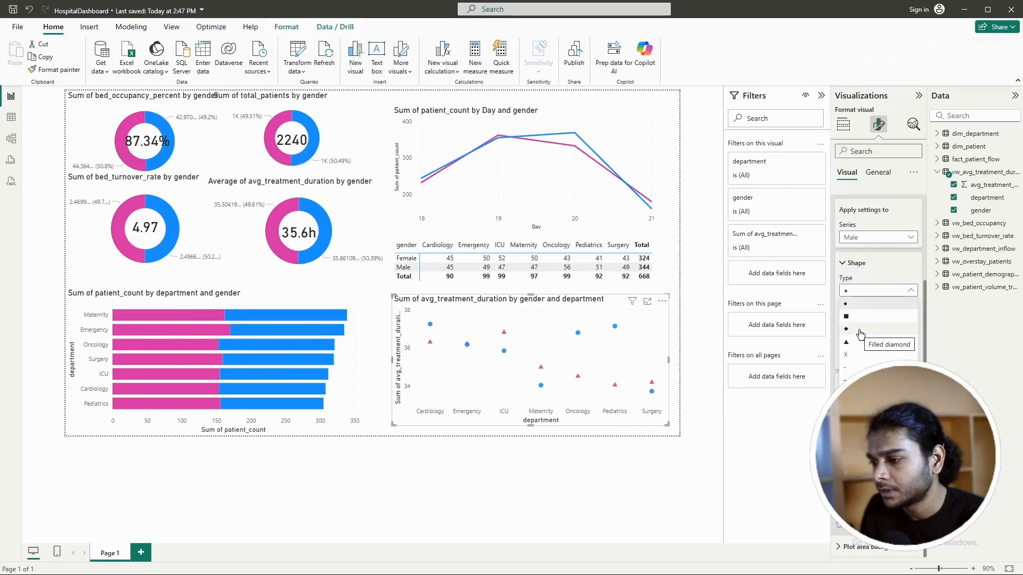
left_click(860, 331)
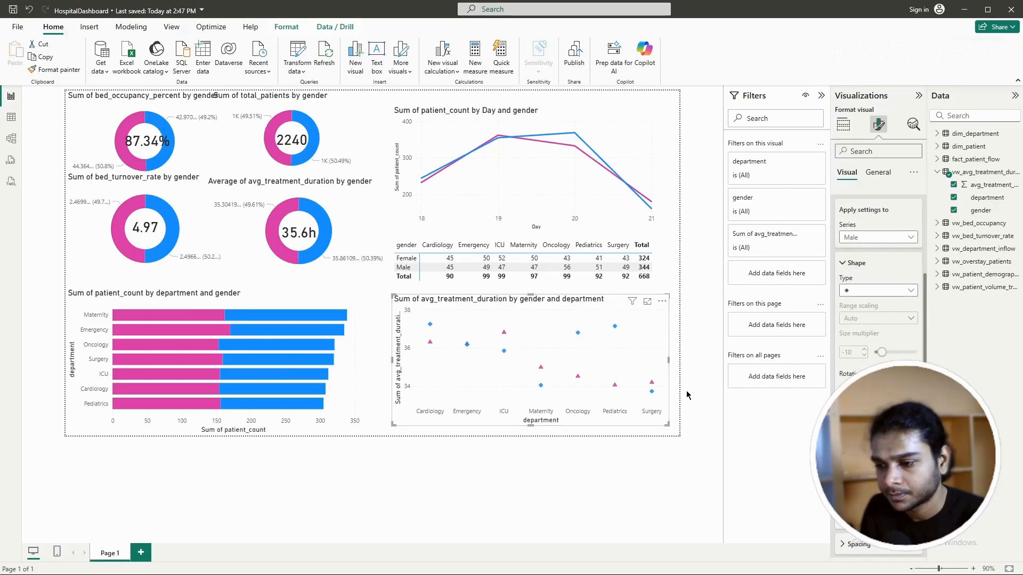
scroll(878, 320, "down", 2)
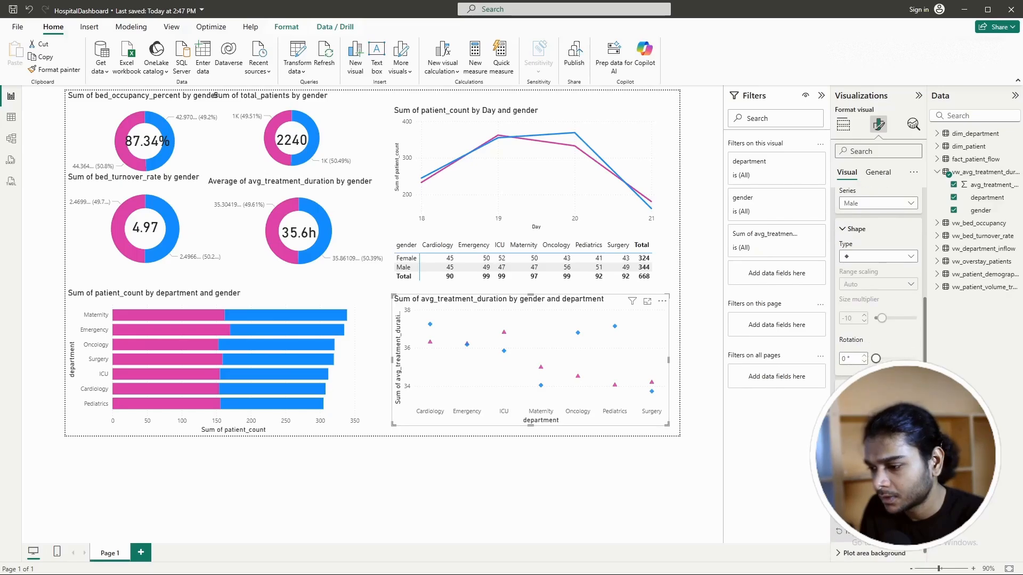
left_click(843, 226)
left_click(865, 333)
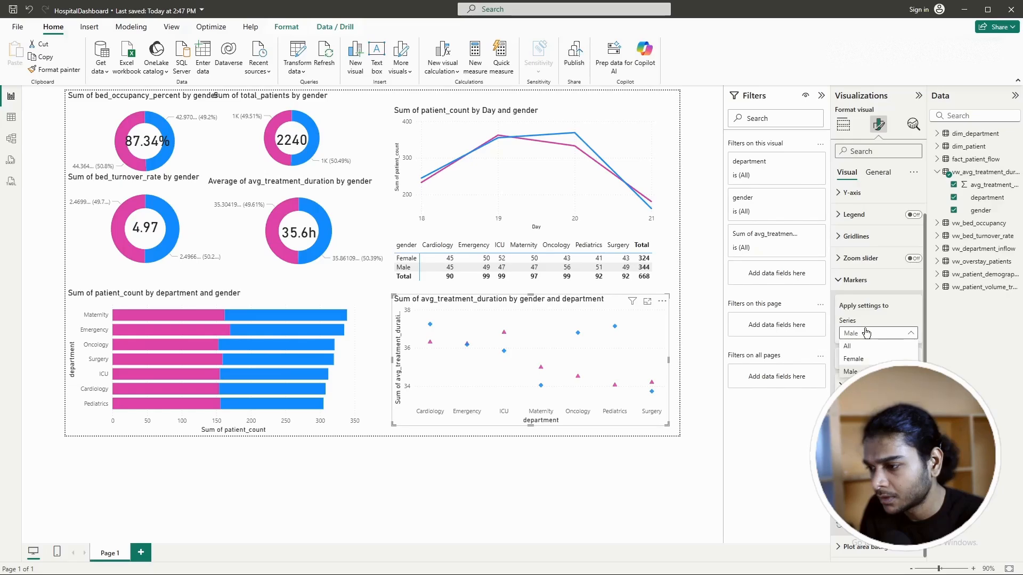
left_click(865, 333)
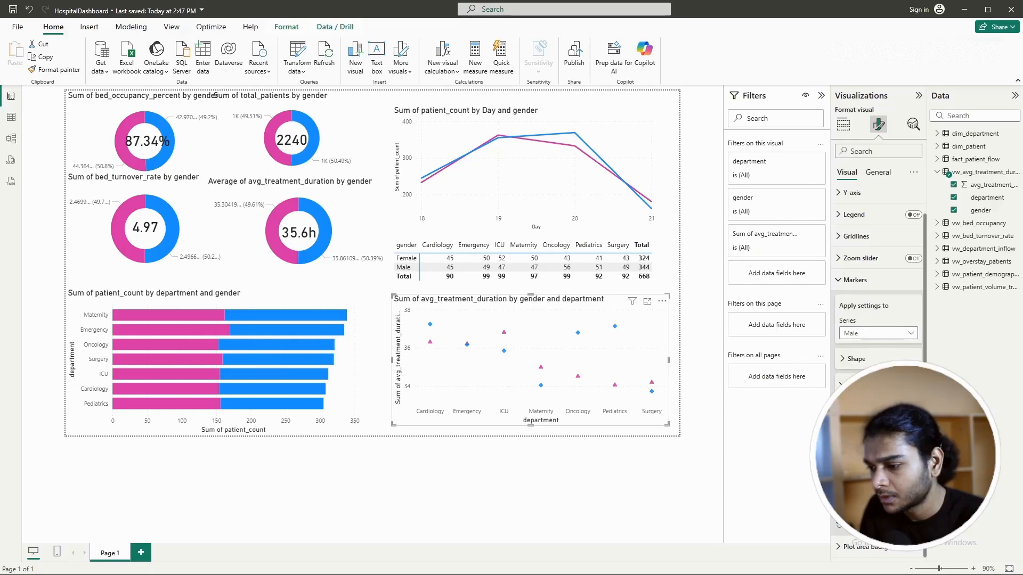
left_click(840, 287)
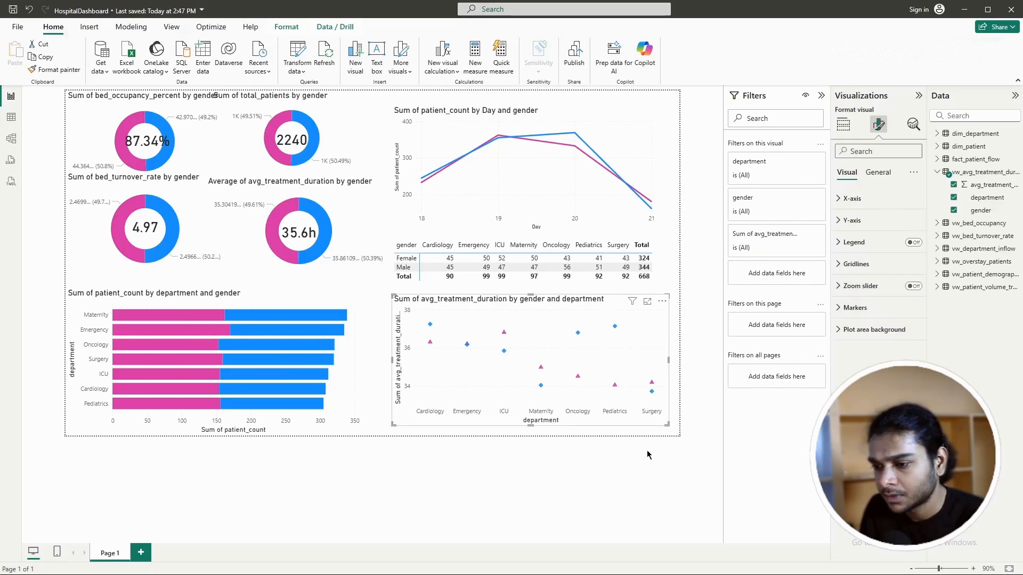
Step: Enlarge the treatment duration marker chart slightly towards the page's lower-right corner, and narrow and shift the overstay matrix slightly to the right
left_click_drag(667, 425, 675, 429)
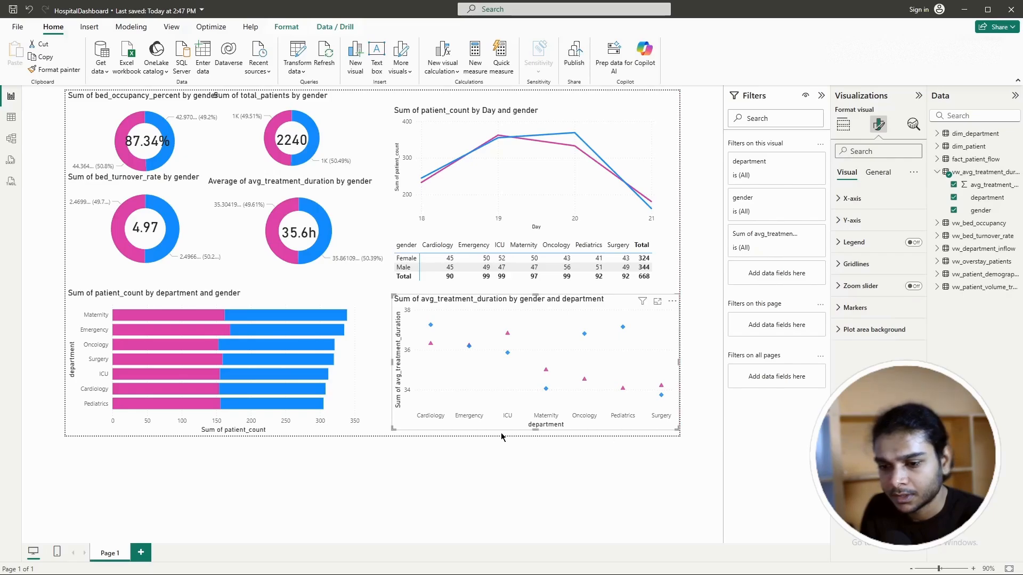
left_click(349, 484)
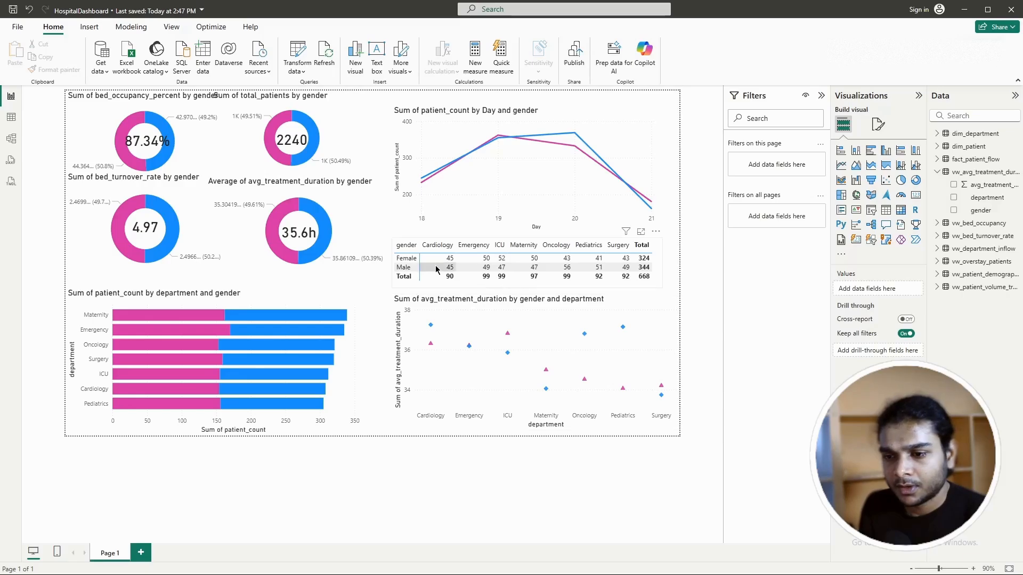
left_click(398, 282)
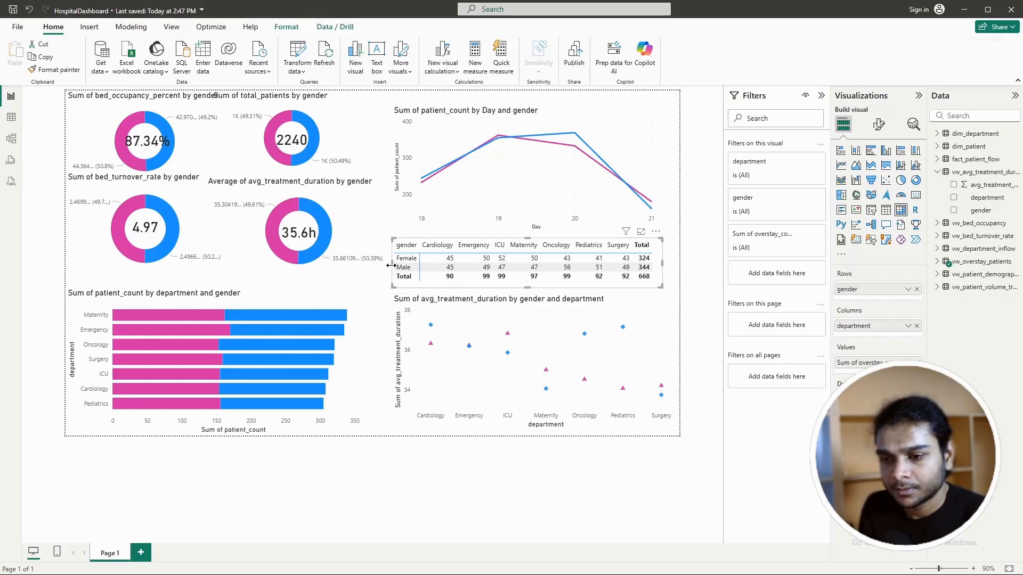
mouse_move(389, 265)
left_mouse_down()
mouse_move(440, 264)
mouse_move(396, 264)
left_mouse_up()
left_click_drag(655, 286, 662, 286)
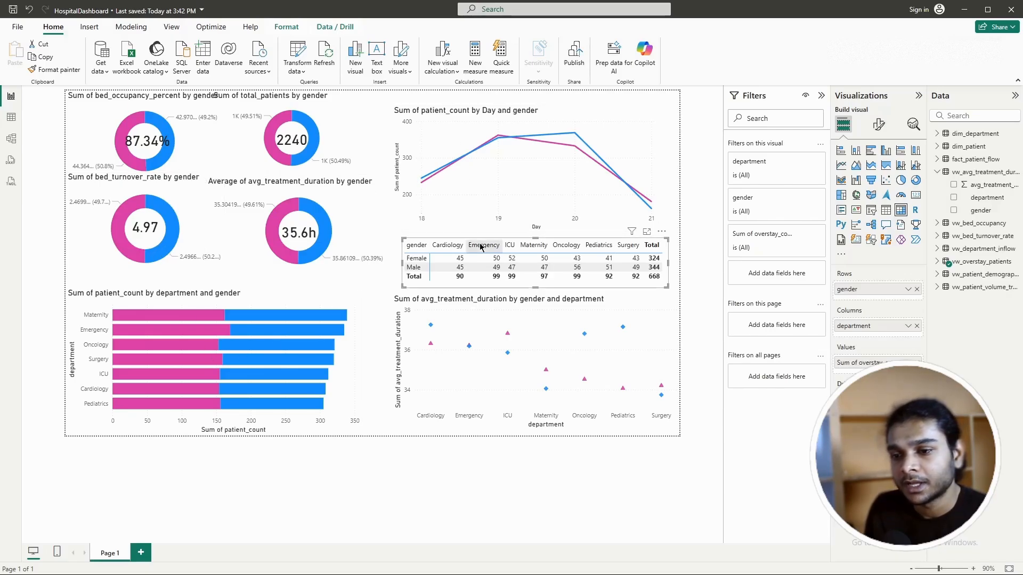
Step: Reduce the height of the patient count by department and gender bar chart slightly from its upper edge
left_click(177, 151)
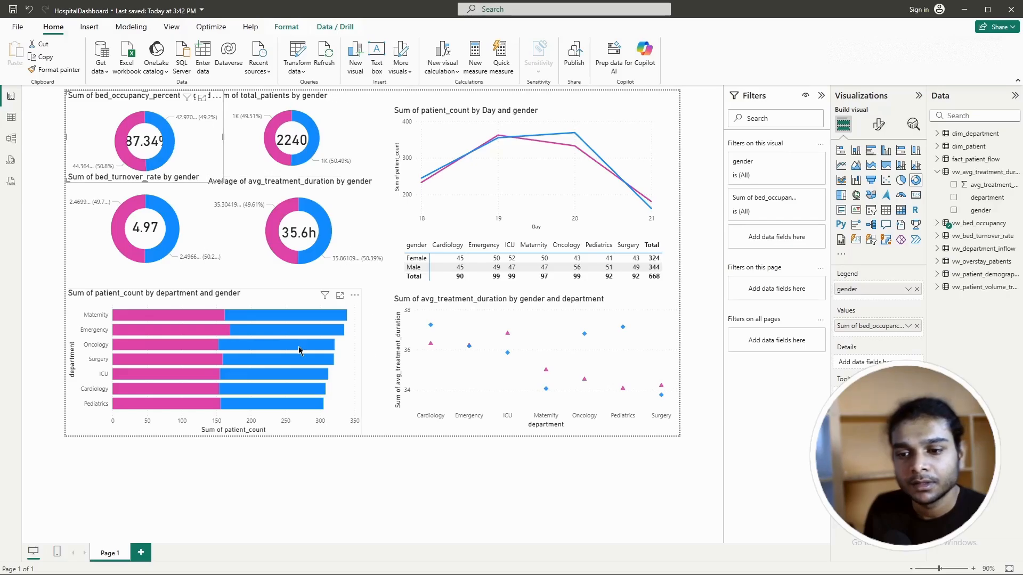
left_click(266, 300)
left_click_drag(214, 288, 226, 298)
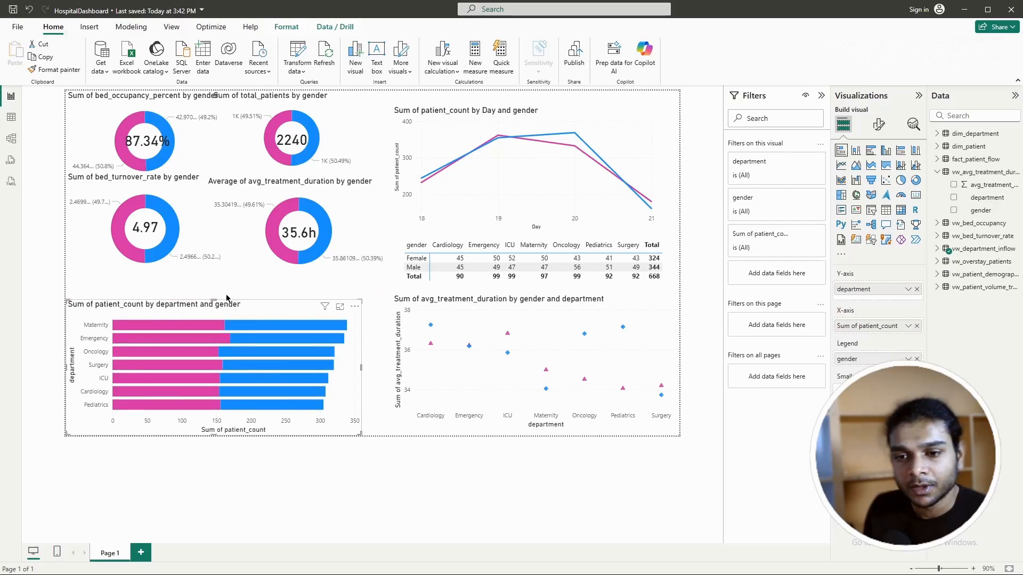
Step: Thin the bed occupancy percent donut's ring by increasing its inner radius, and nudge the donut right and down to centre it around its value card
left_click(198, 153)
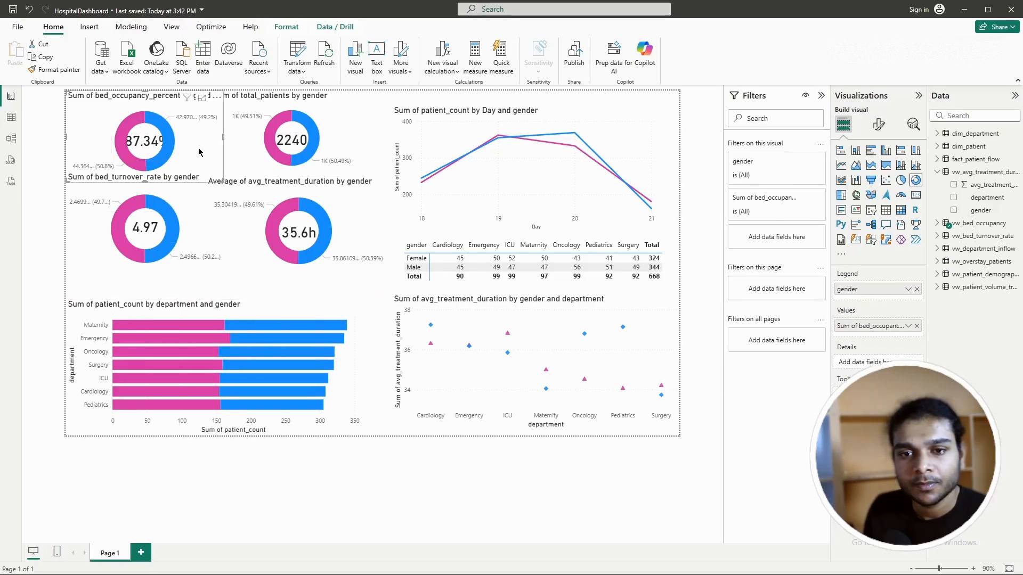
left_click(878, 125)
left_click(839, 223)
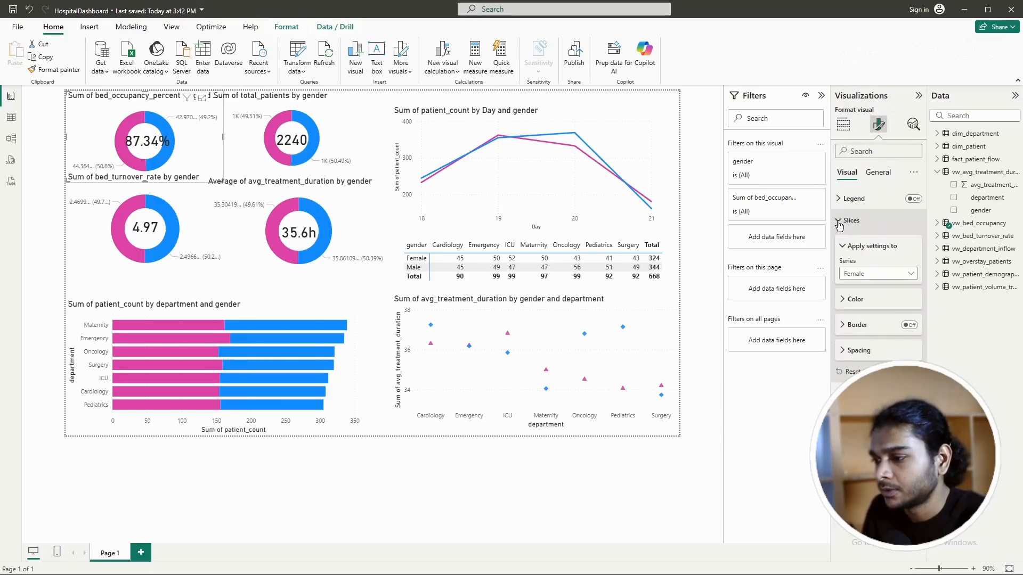
left_click(840, 220)
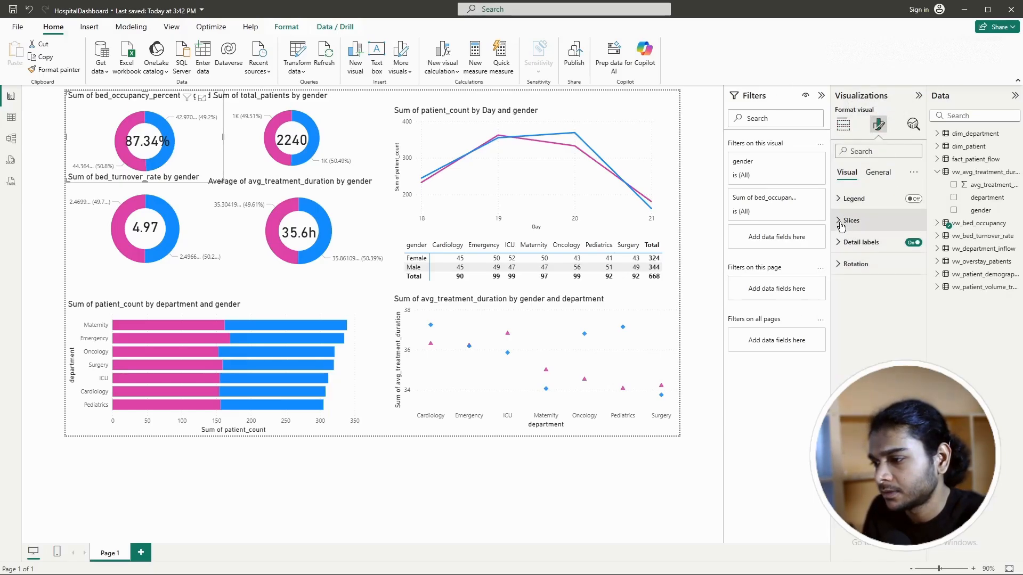
left_click(841, 220)
left_click(848, 350)
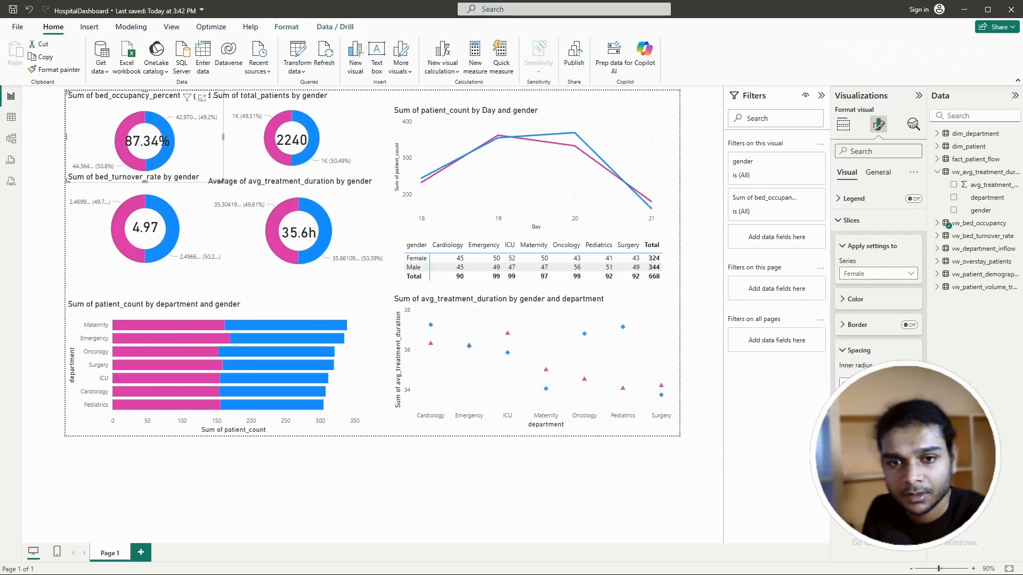
key("Return")
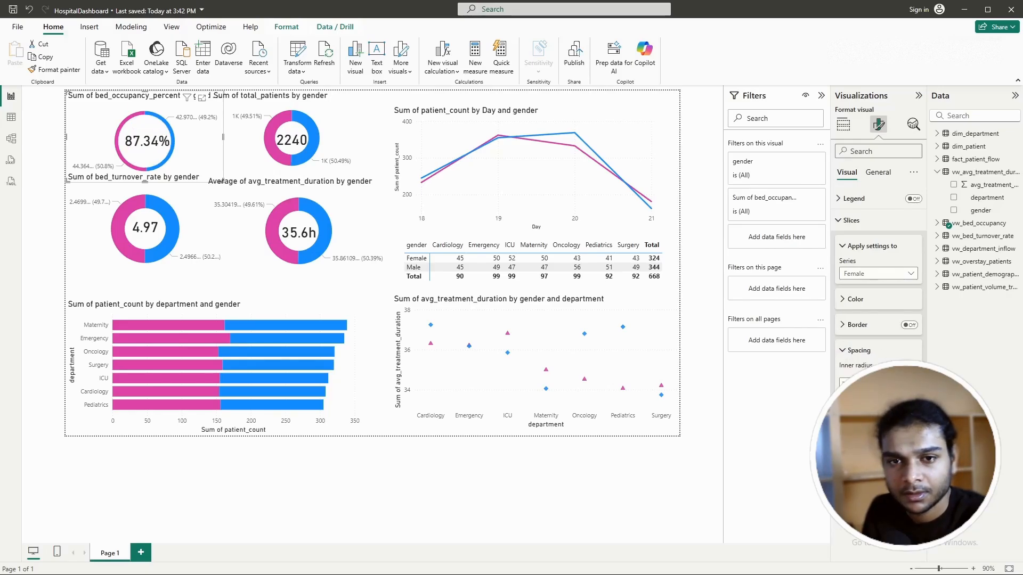
left_click_drag(912, 383, 907, 383)
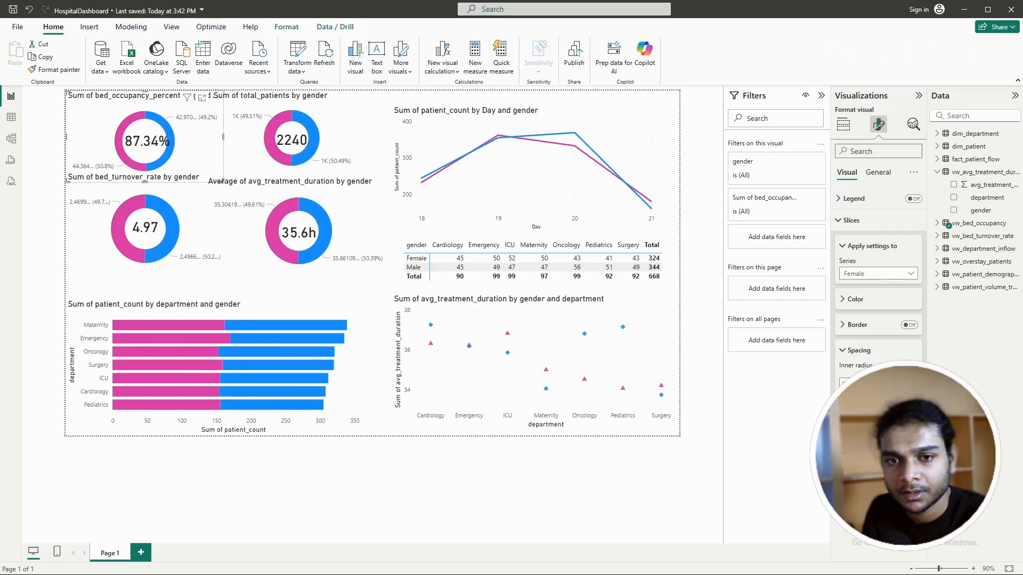
key("Return")
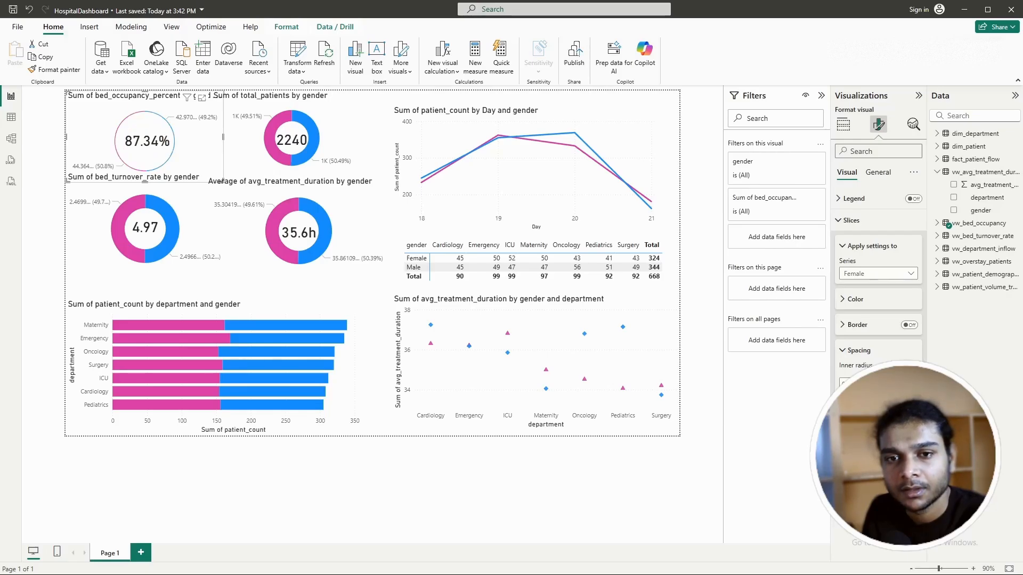
left_click_drag(916, 382, 908, 383)
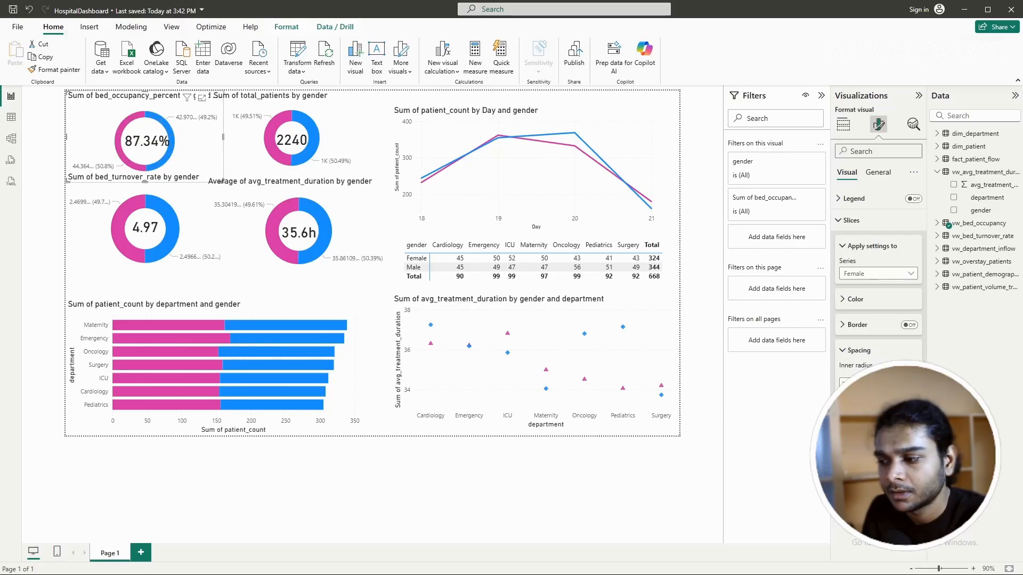
left_click_drag(174, 162, 178, 167)
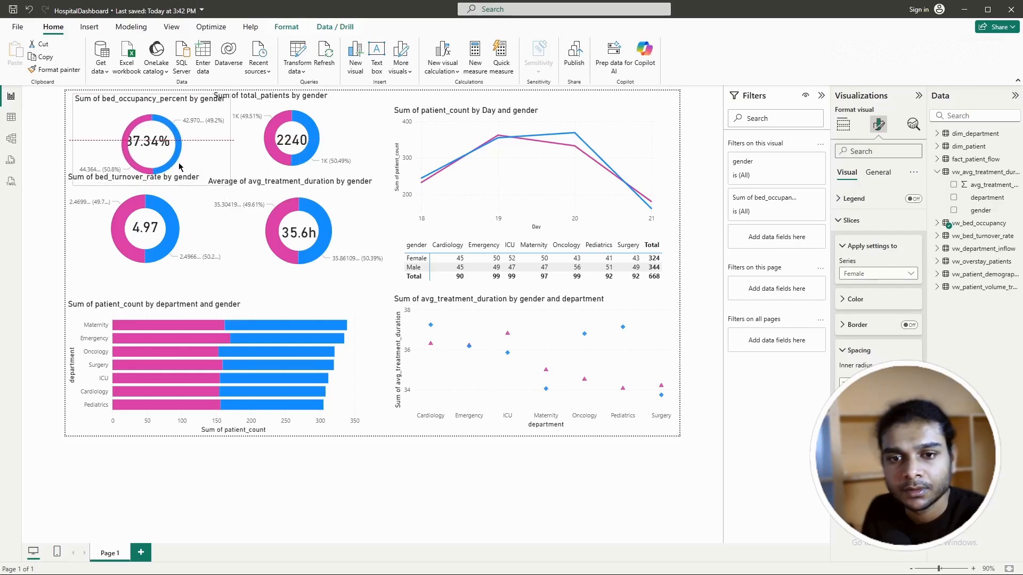
Step: Increase the inner radius of the bed turnover rate donut until its ring looks about as thin as the bed occupancy donut's
left_click(205, 227)
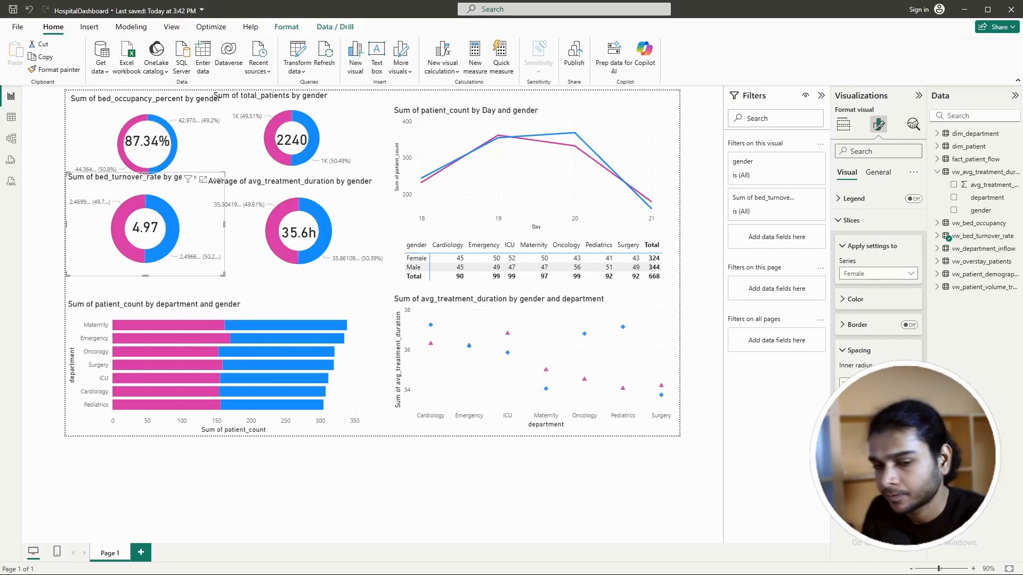
left_click_drag(903, 382, 909, 382)
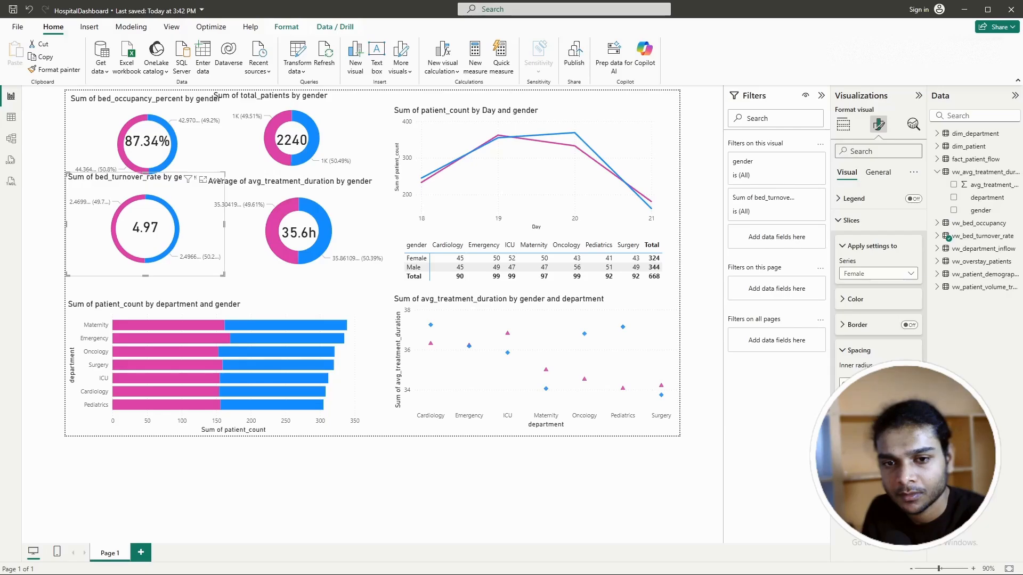
type("55")
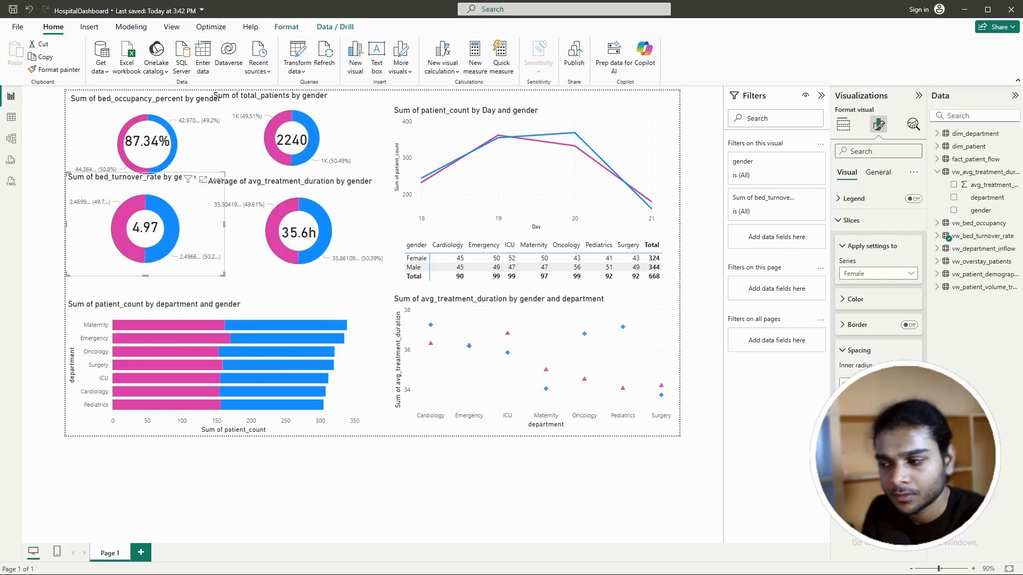
left_click_drag(901, 382, 906, 383)
type("75")
left_click_drag(908, 382, 912, 383)
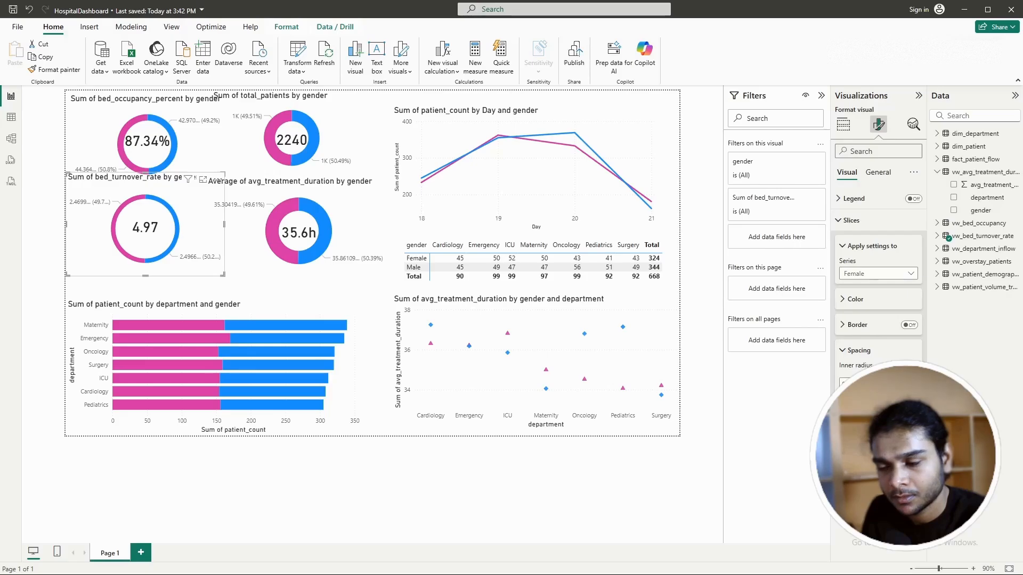
left_click(198, 142)
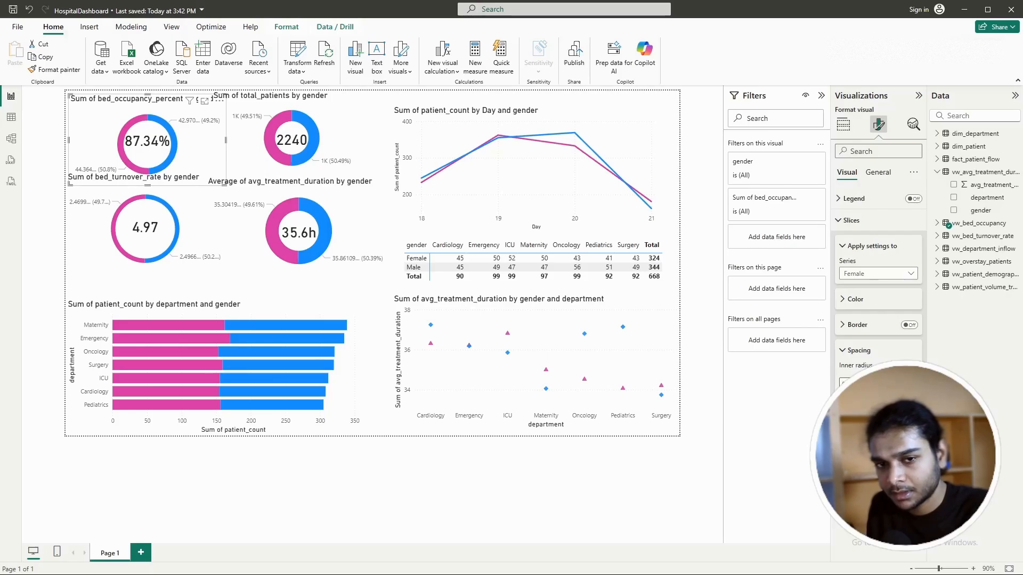
left_click(201, 222)
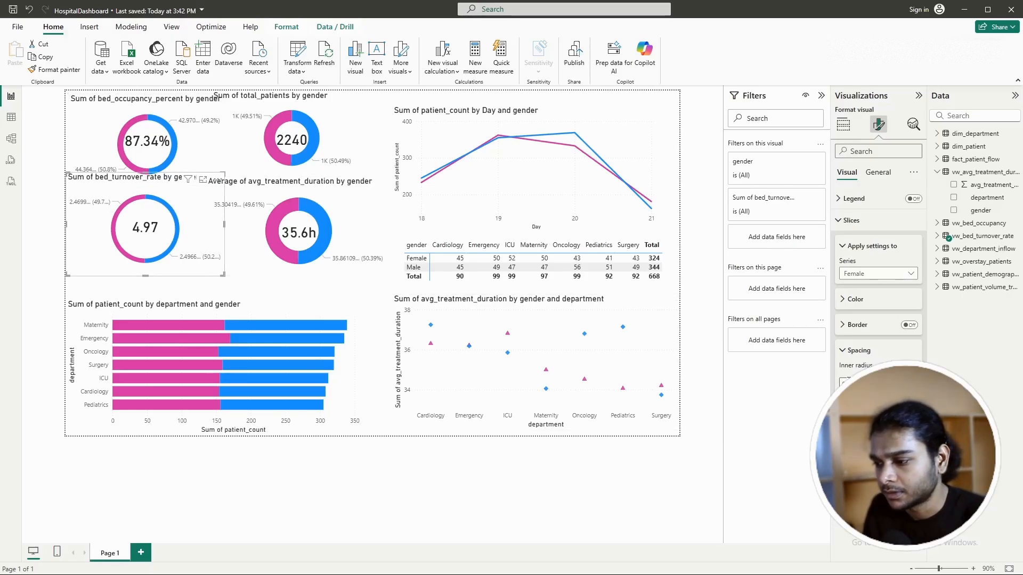
left_click_drag(904, 398, 852, 398)
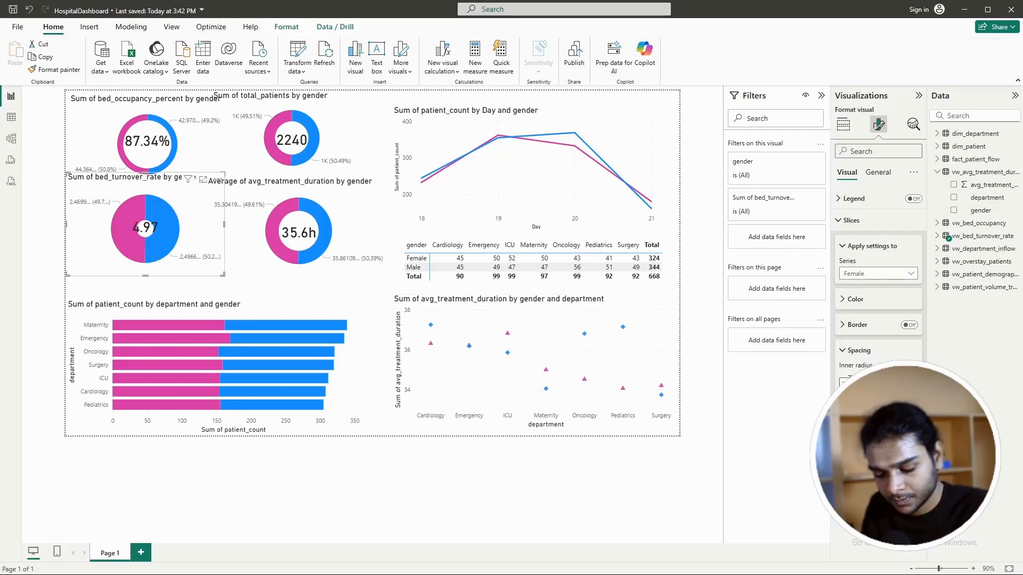
key("BackSpace")
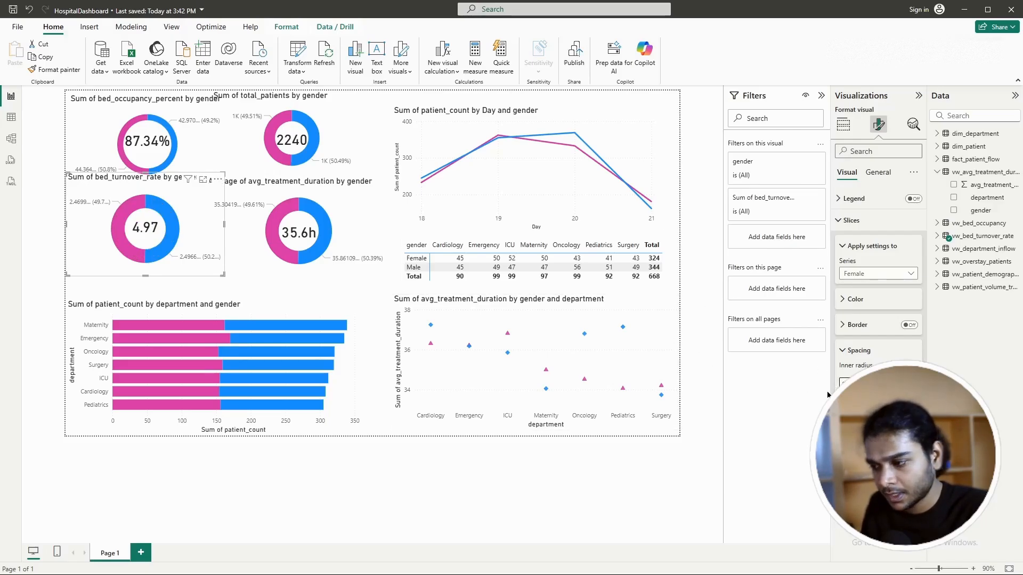
type("0")
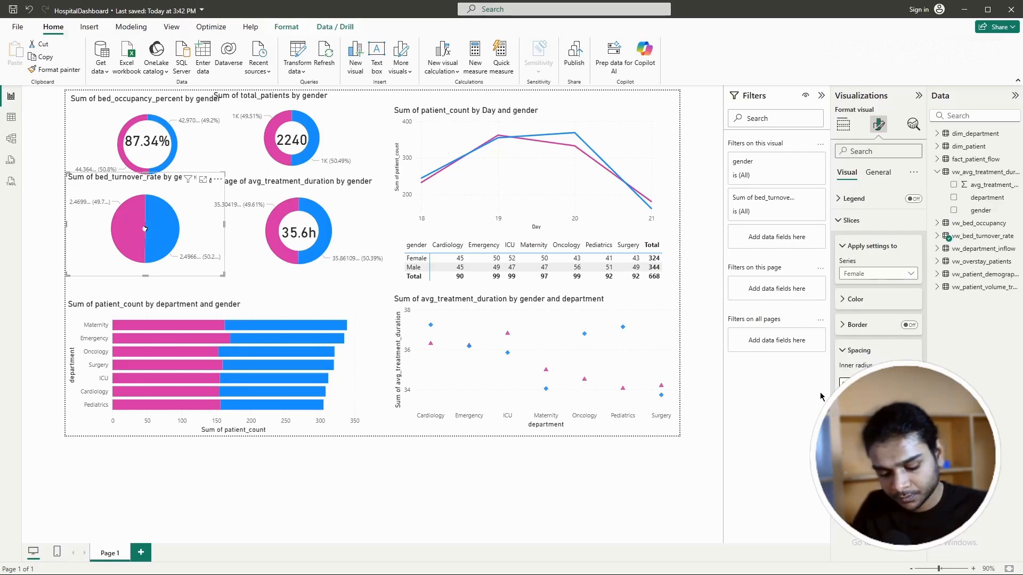
type("0")
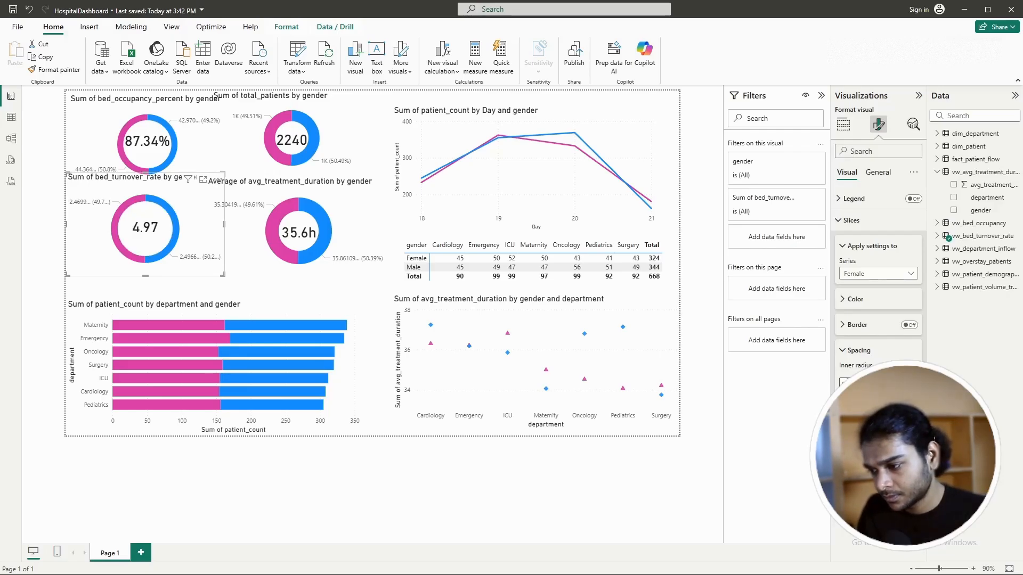
Step: Thin the rings of the total patients and average treatment duration donuts by increasing their inner radius
left_click(352, 147)
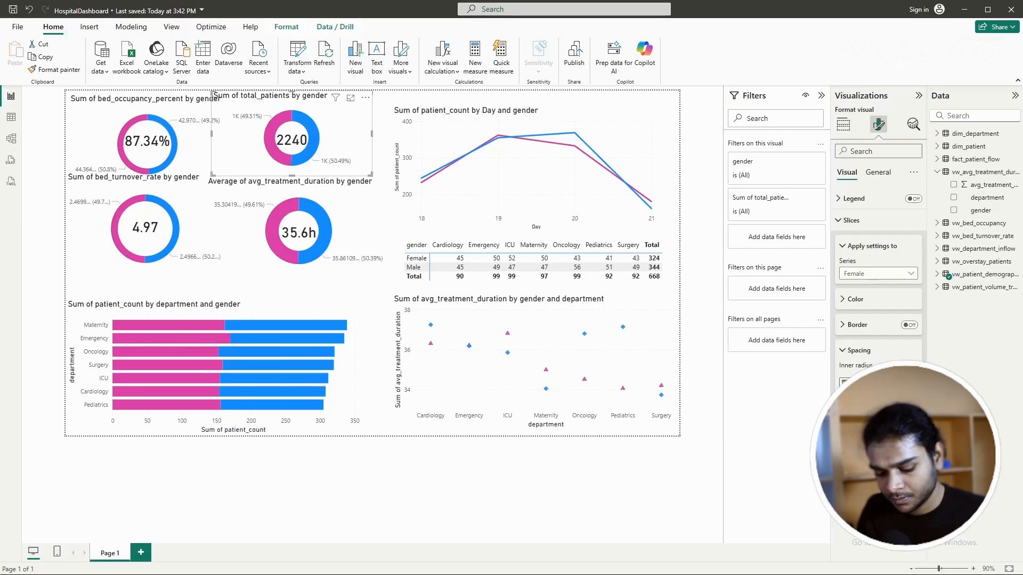
left_click(366, 237)
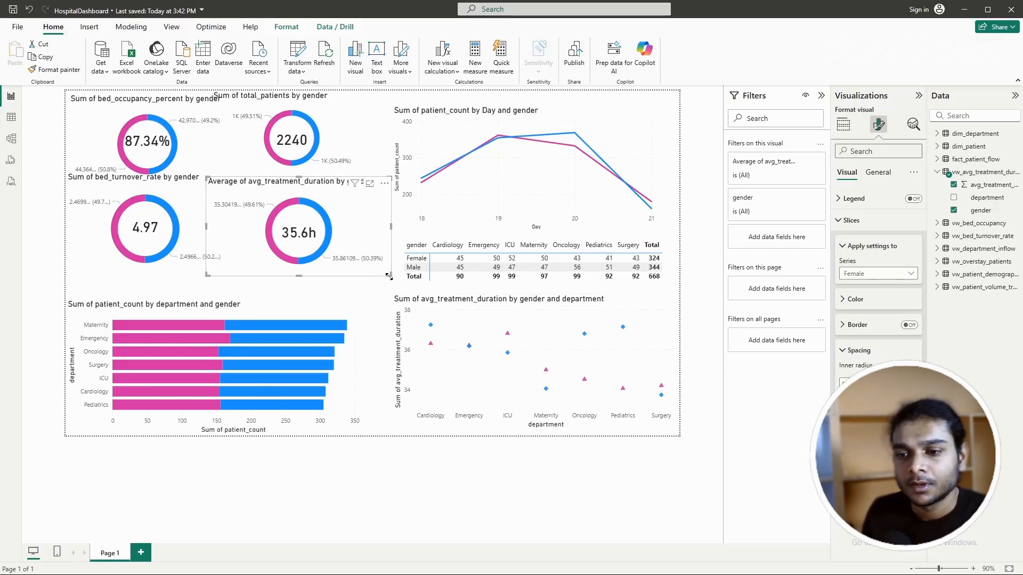
Step: Narrow the average treatment duration donut visual and shift it slightly right and down, and enlarge the total patients donut towards its lower-right corner
left_click_drag(390, 276, 378, 275)
left_click_drag(342, 231, 350, 237)
left_click(367, 146)
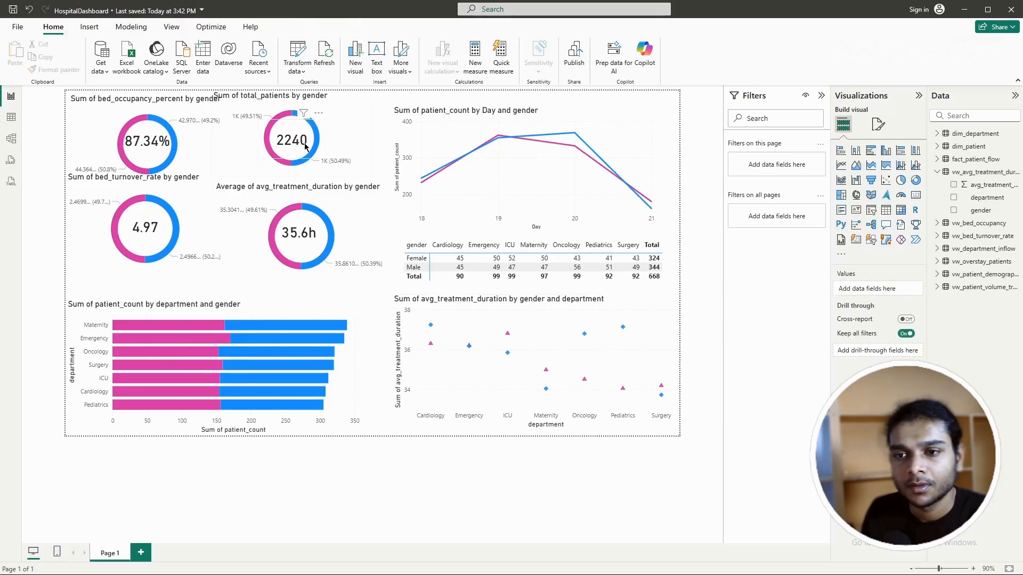
left_click_drag(371, 174, 392, 185)
left_click_drag(365, 130, 362, 133)
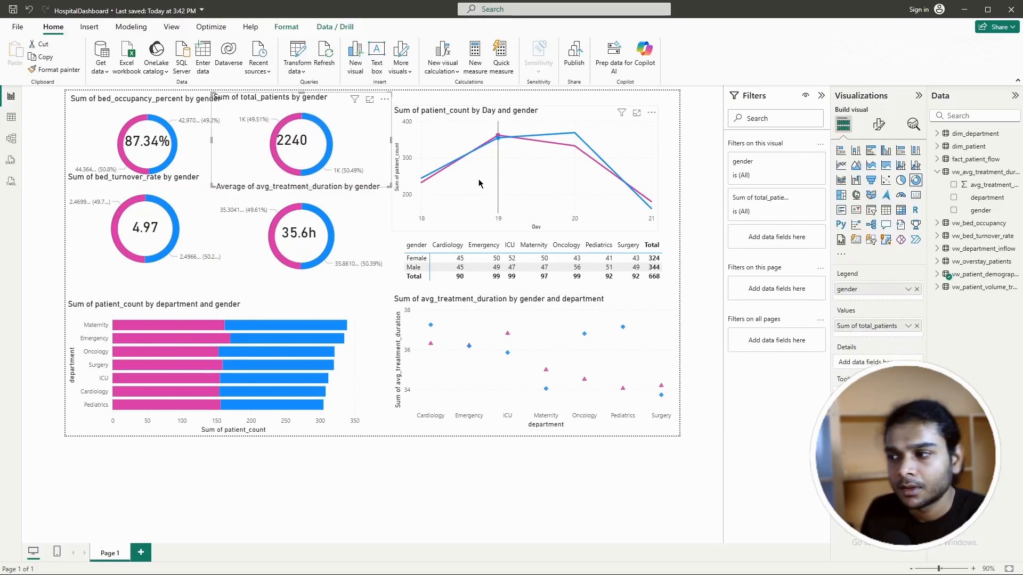
Step: Add a slicer for the gender field of dim_patient, reduce its height, and place it over the patient count by day line chart
left_click(697, 258)
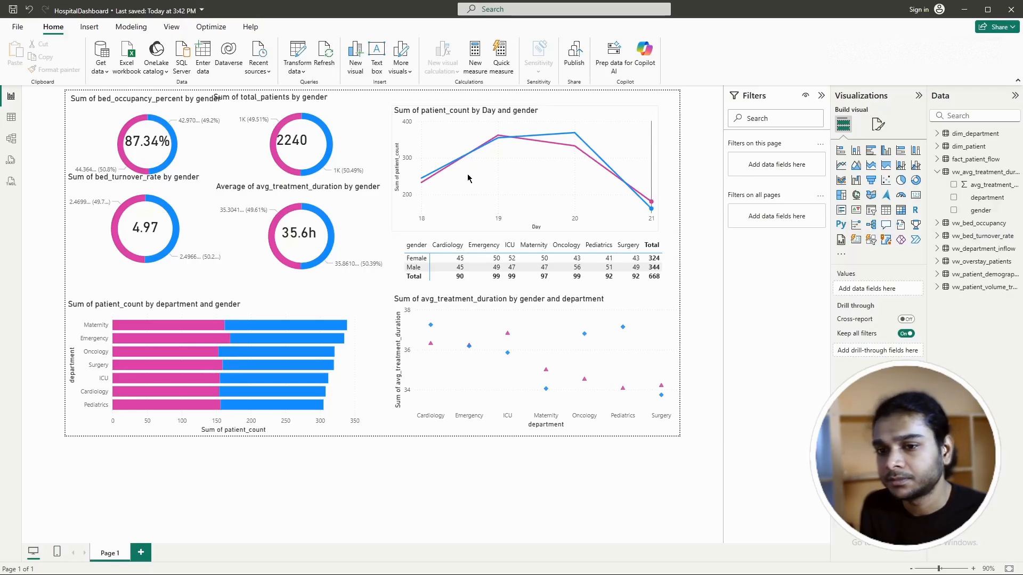
left_click(870, 241)
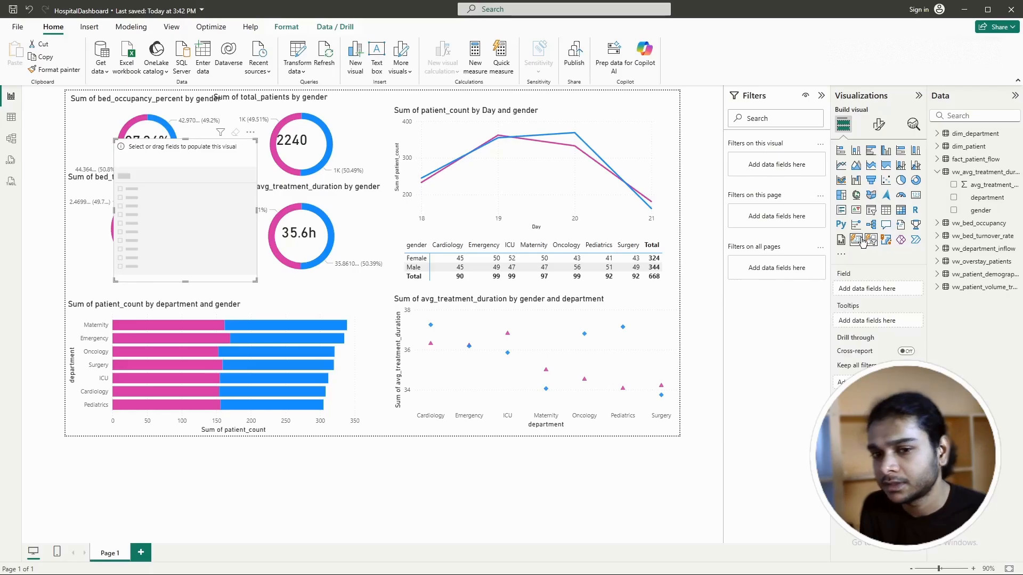
left_click(938, 172)
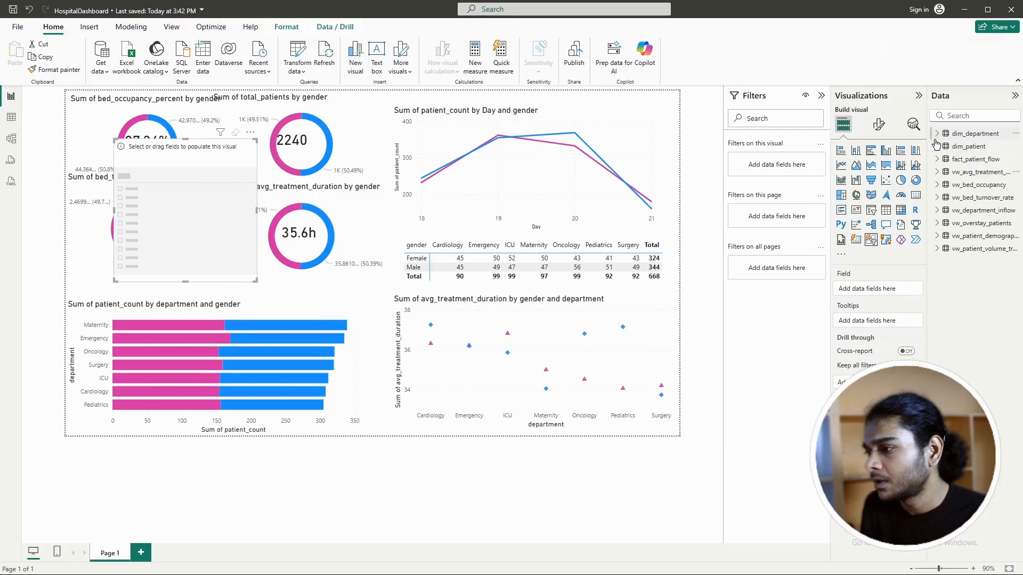
left_click(937, 147)
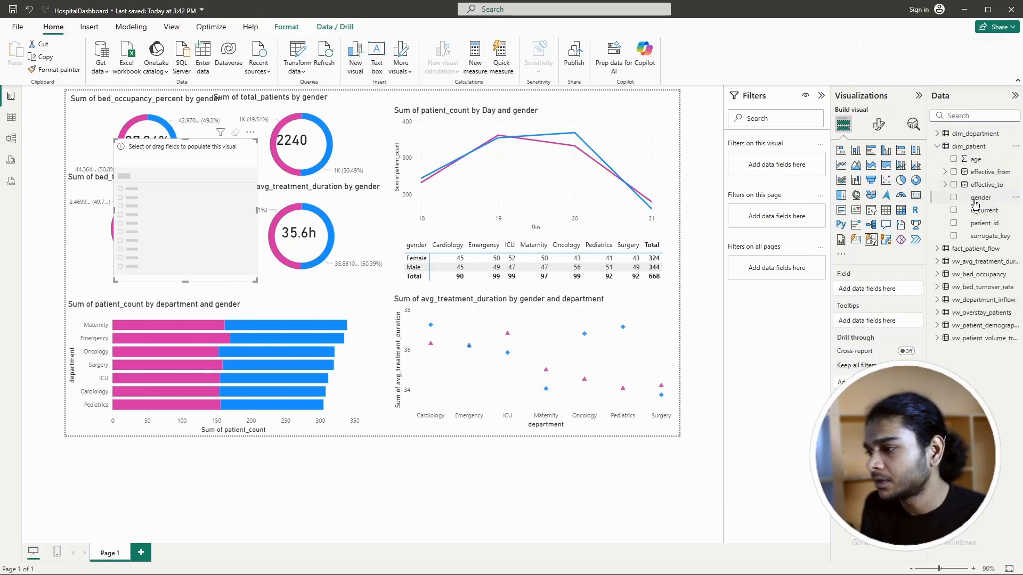
left_click(953, 198)
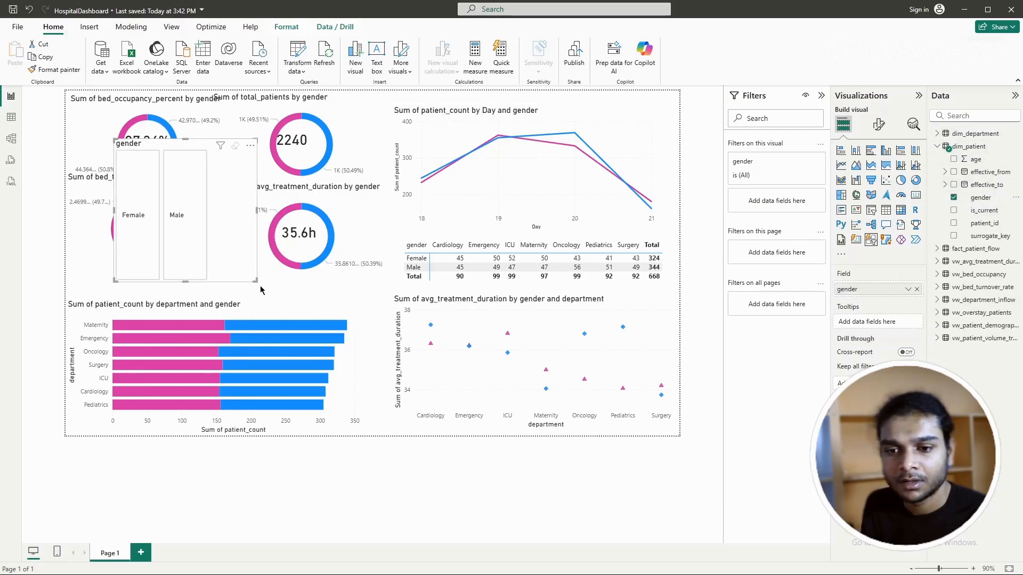
left_click_drag(255, 281, 611, 160)
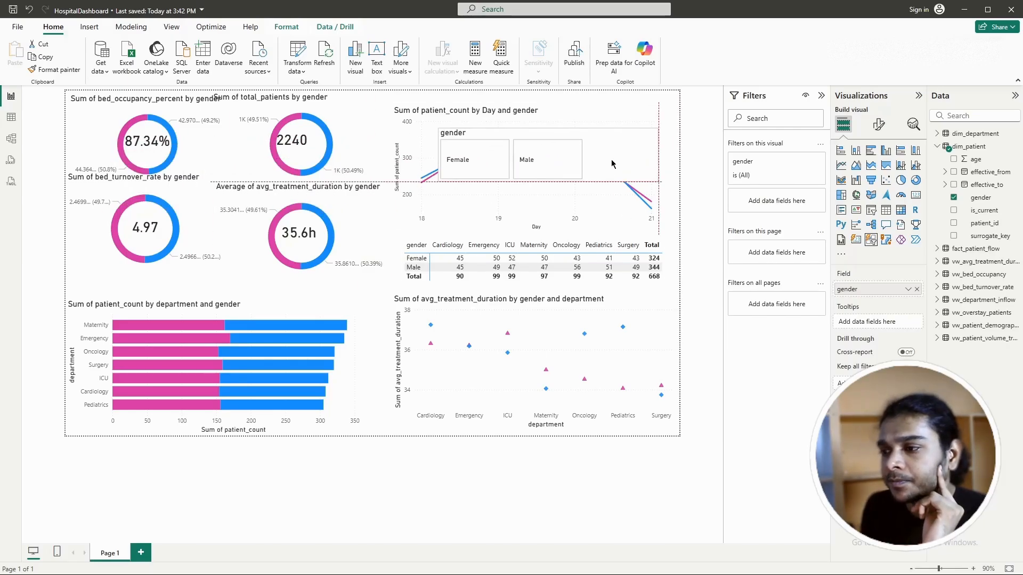
Step: Try the Male and Female options of the gender slicer, leaving Male selected, and increase the slicer's height slightly
left_click(537, 164)
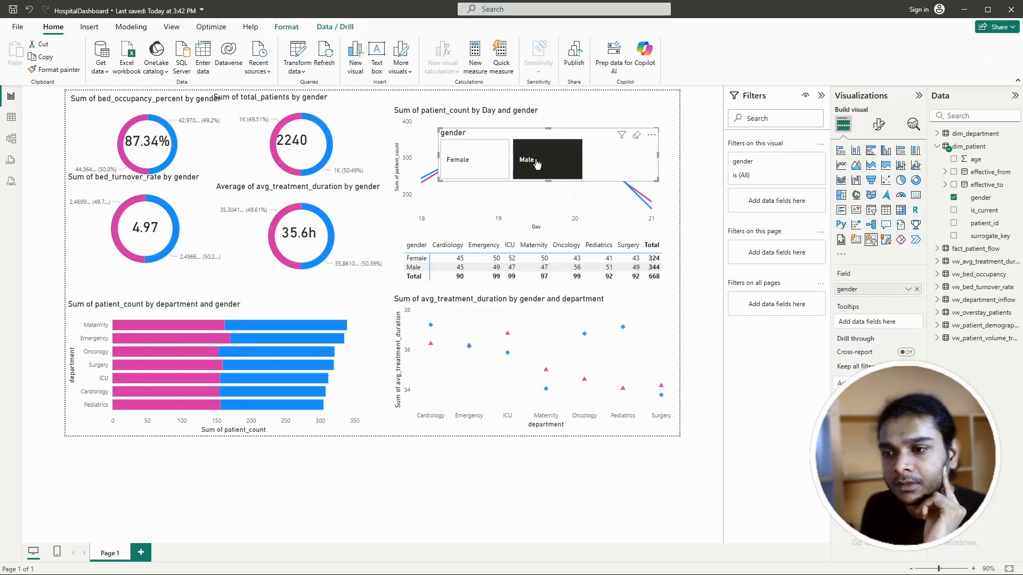
left_click(495, 169)
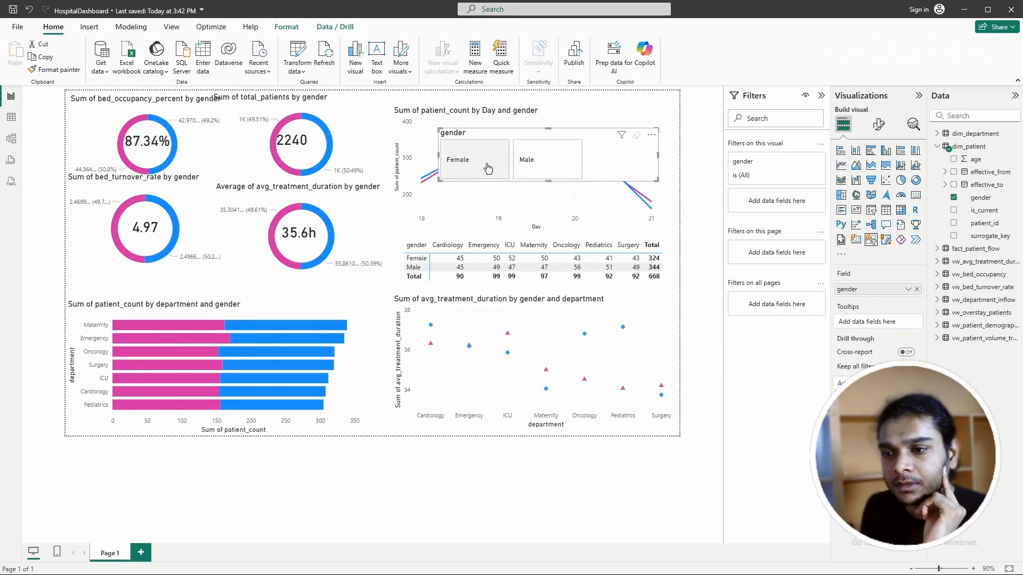
left_click(528, 160)
left_click_drag(621, 162, 660, 185)
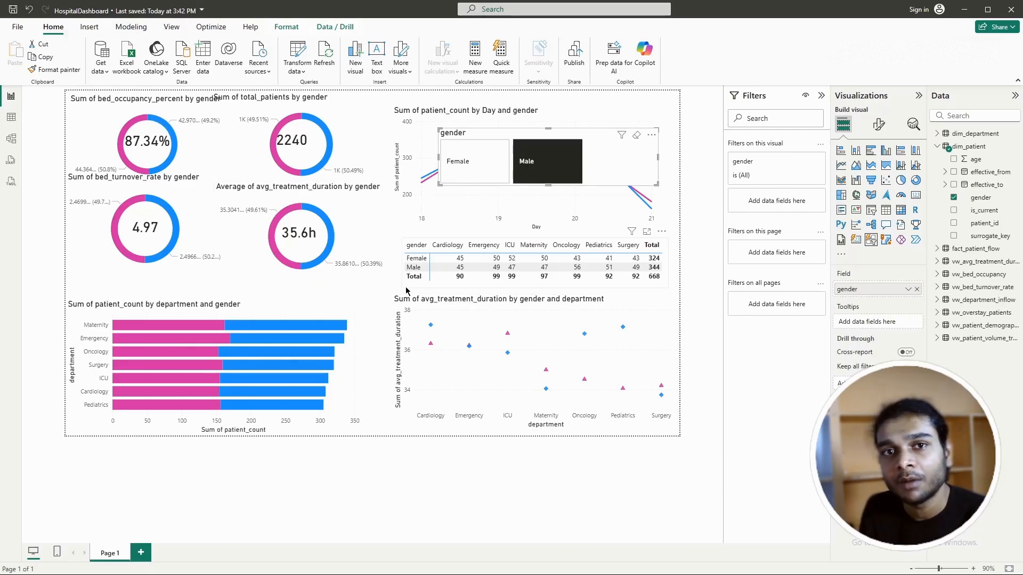
left_click(939, 149)
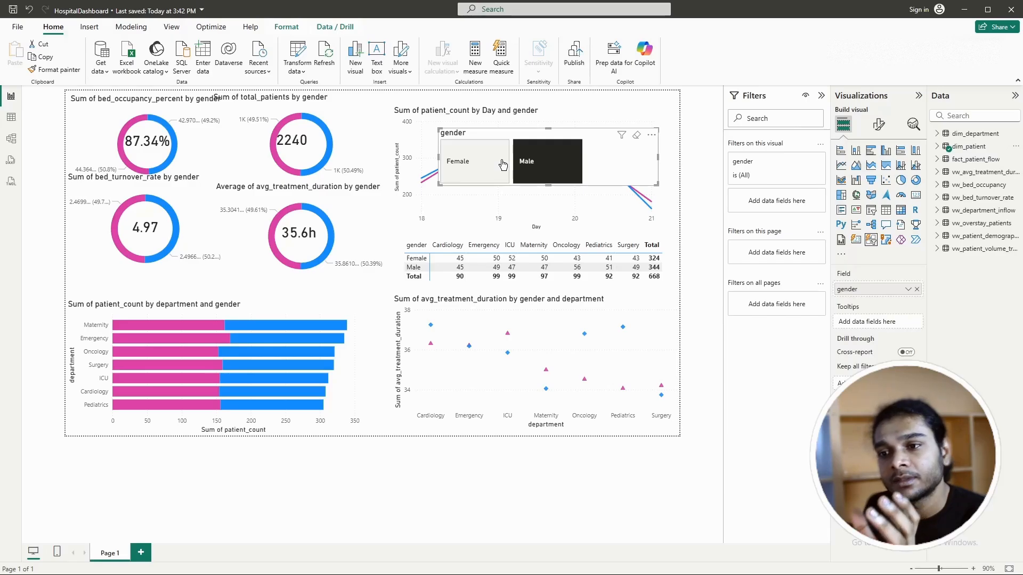
left_click(938, 147)
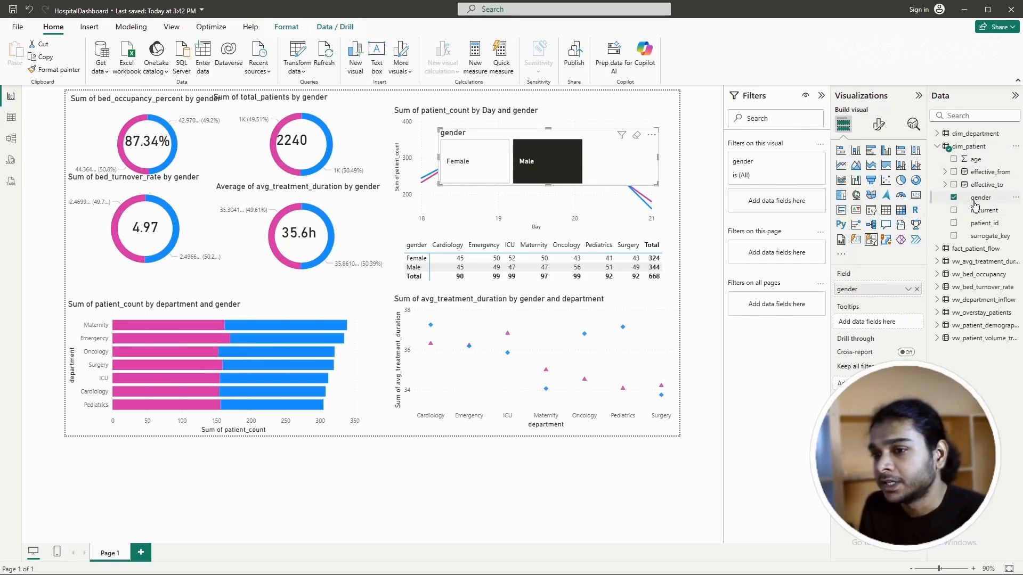
left_click(937, 146)
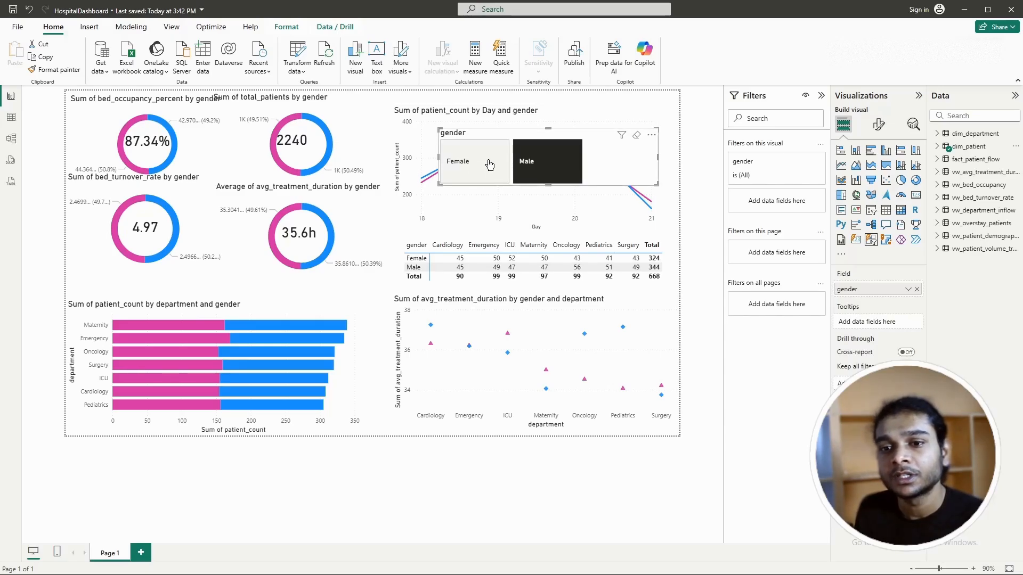
Step: In the model, relate gender in vw_bed_occupancy to gender in dim_patient as one-to-many with the cross-filter direction set to Both
left_click(12, 140)
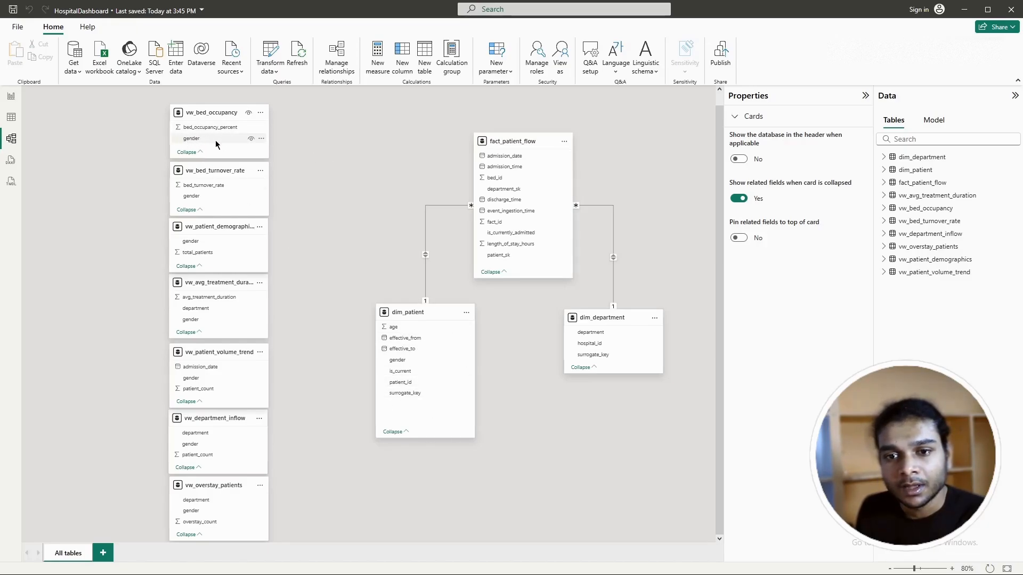
left_click_drag(216, 140, 398, 361)
left_click(398, 355)
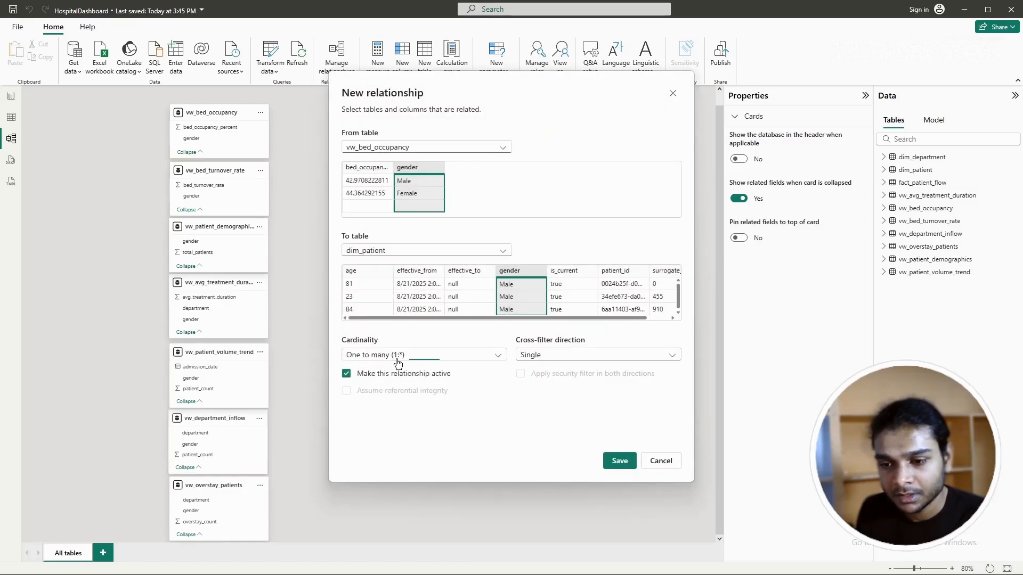
left_click(386, 408)
left_click(400, 357)
left_click(387, 395)
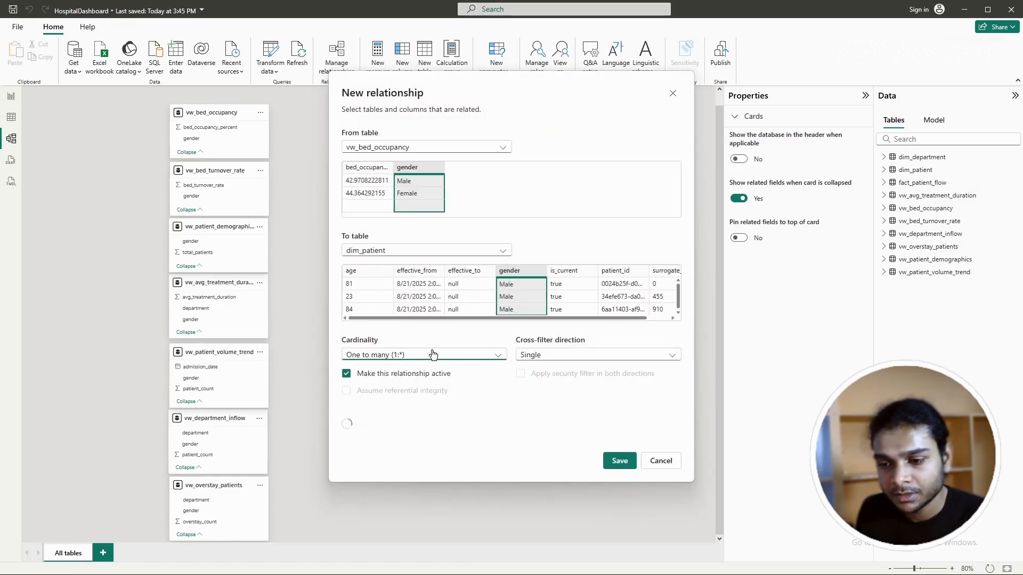
left_click(537, 359)
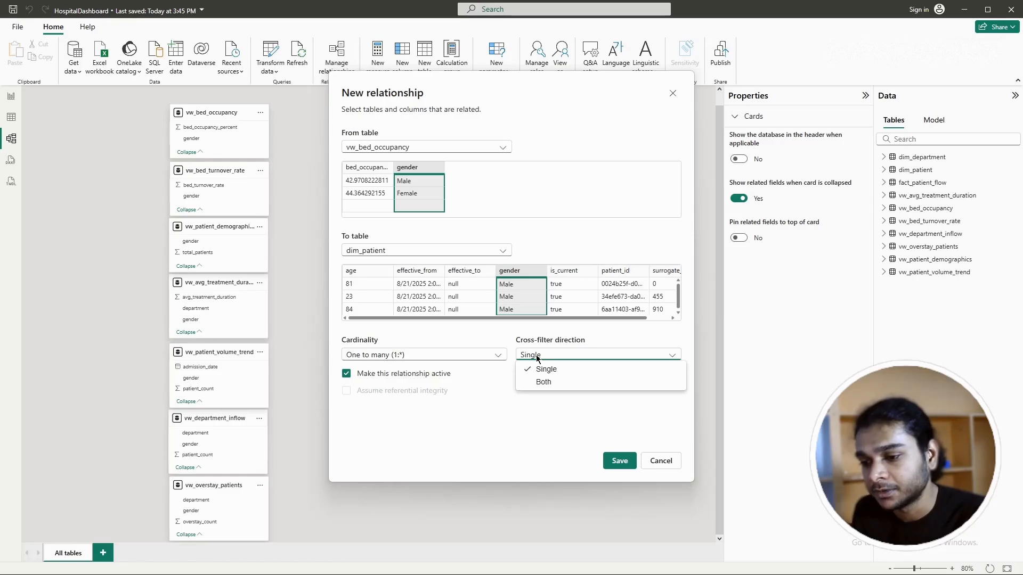
left_click(538, 384)
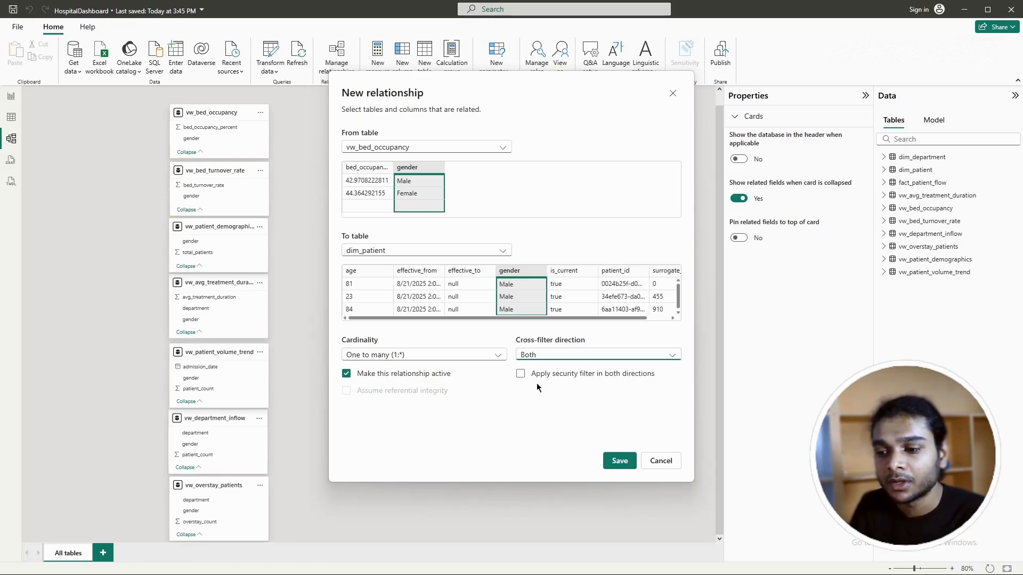
left_click(553, 357)
left_click(553, 367)
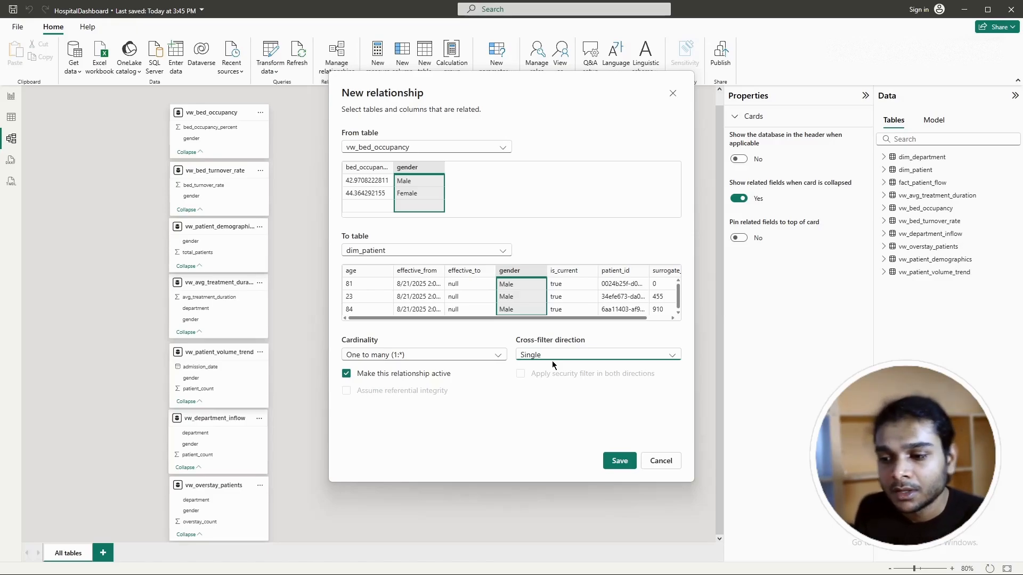
left_click(551, 354)
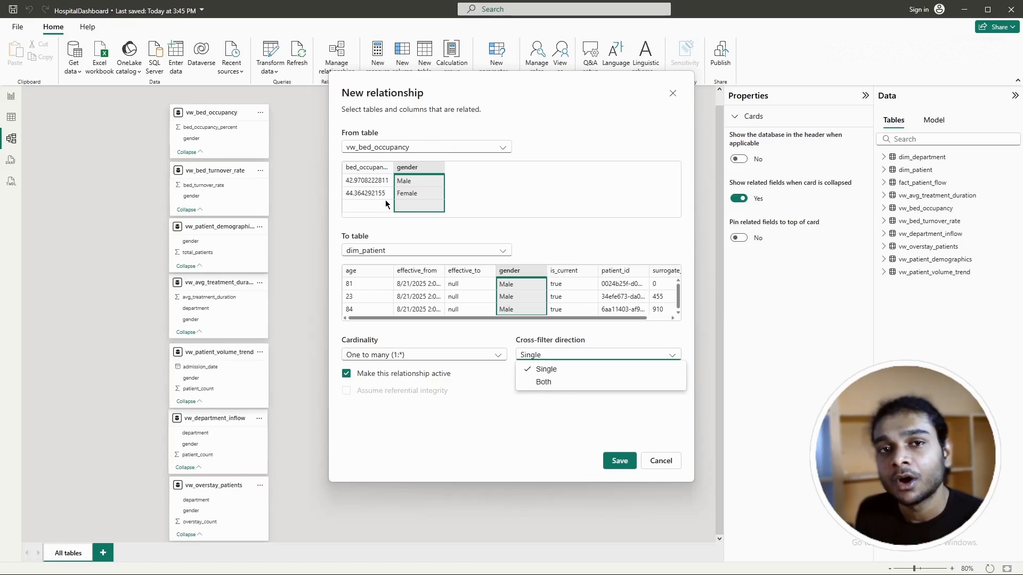
left_click(540, 383)
left_click(620, 460)
Step: Relate gender in vw_bed_turnover_rate to gender in dim_patient as one-to-many with cross-filtering in both directions
left_click_drag(197, 199, 411, 362)
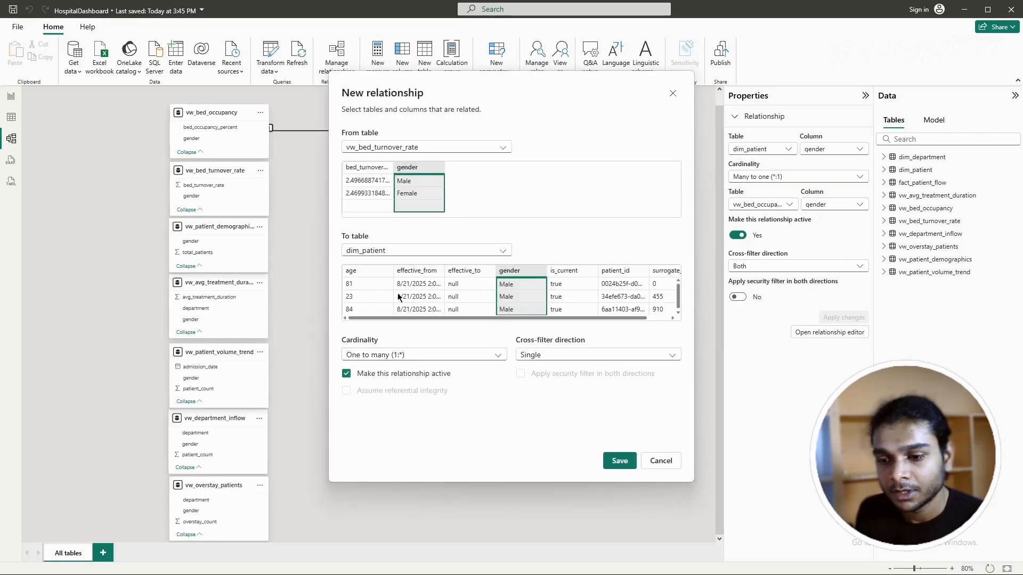
left_click(400, 355)
left_click(401, 358)
left_click(549, 355)
left_click(551, 381)
left_click(618, 460)
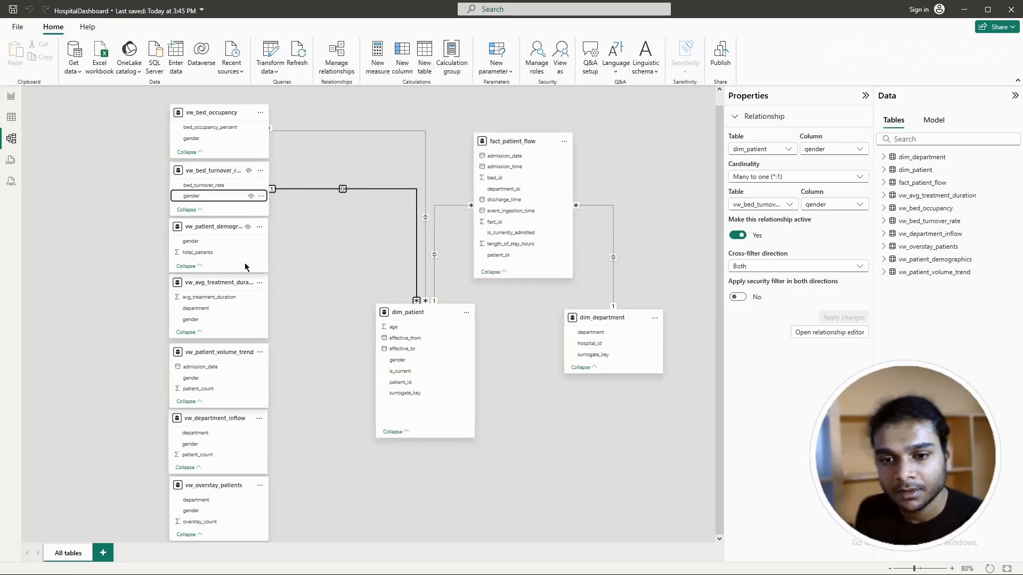
Step: Relate gender in vw_patient_demographics to gender in dim_patient as one-to-many with cross-filtering in both directions
left_click_drag(201, 243, 401, 361)
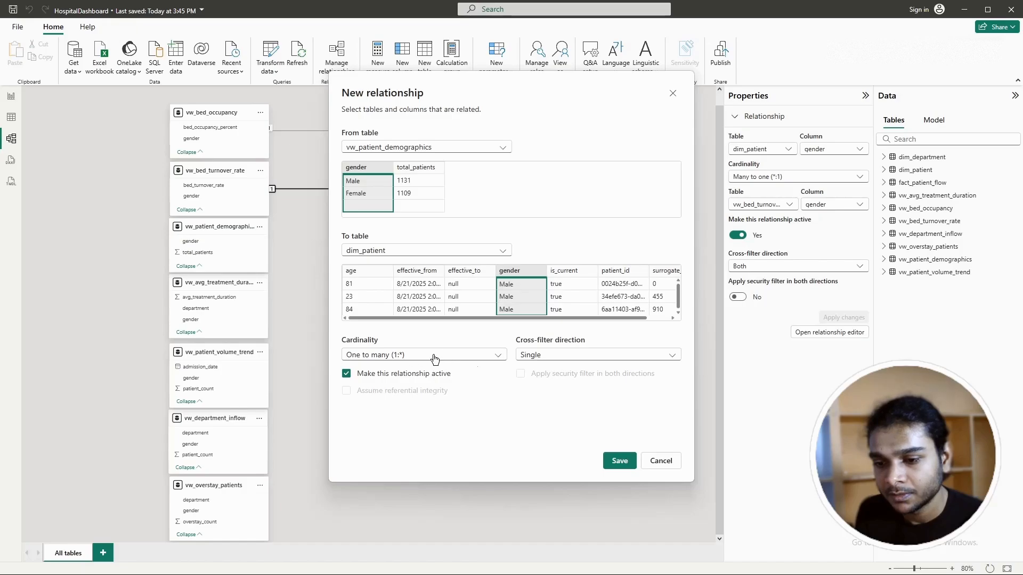
left_click(582, 355)
left_click(560, 384)
left_click(618, 460)
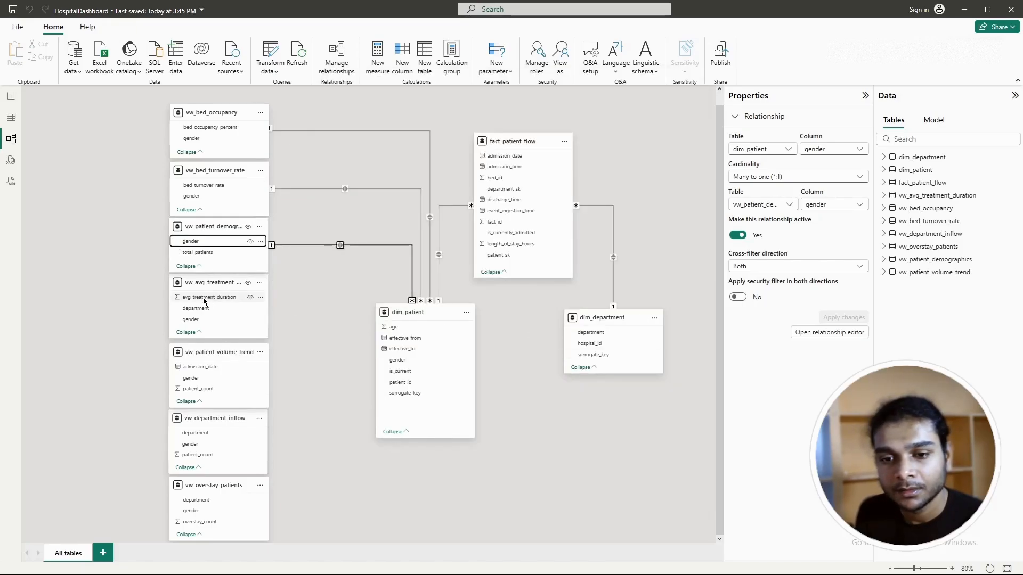
Step: Create many-to-many gender relationships with dim_patient for vw_avg_treatment_duration and vw_patient_volume_trend, cross-filtering in both directions
left_click_drag(193, 320, 405, 361)
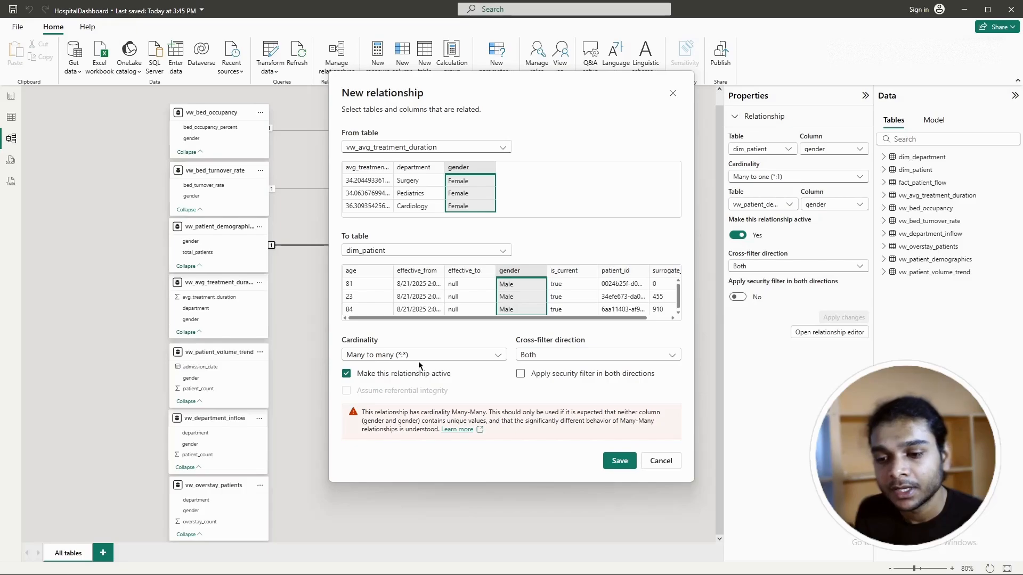
left_click(619, 460)
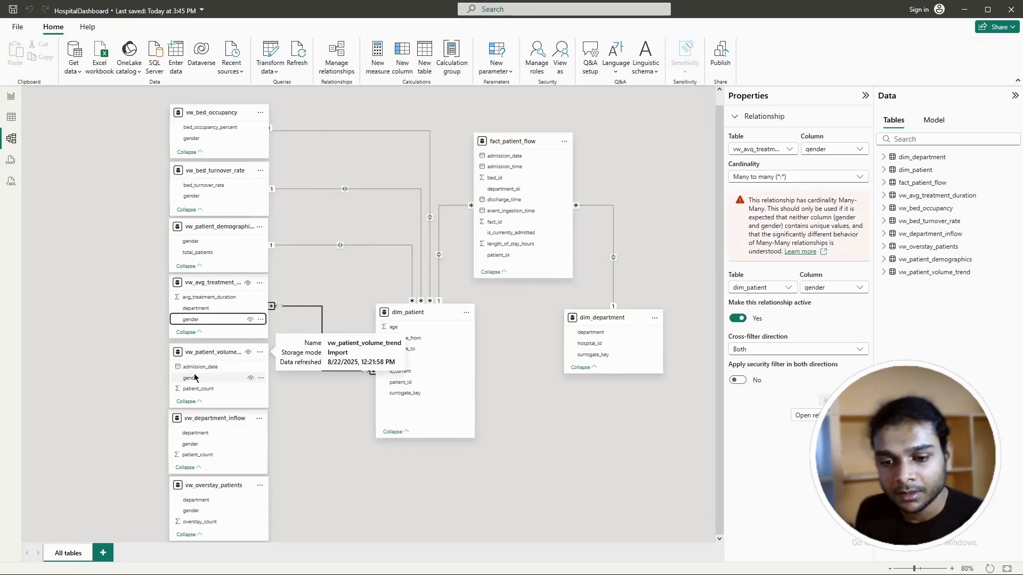
left_click_drag(194, 383, 415, 367)
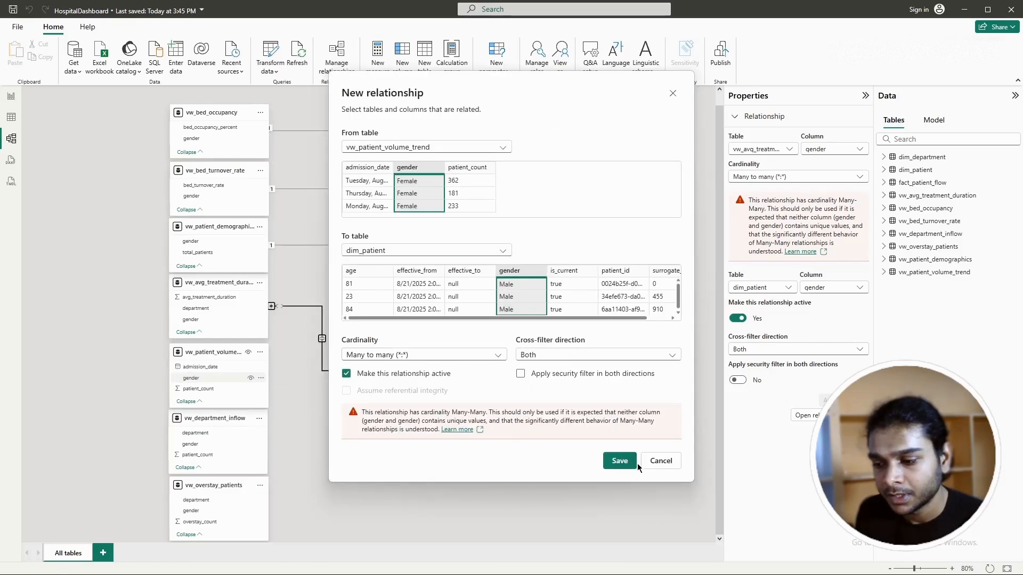
left_click(619, 462)
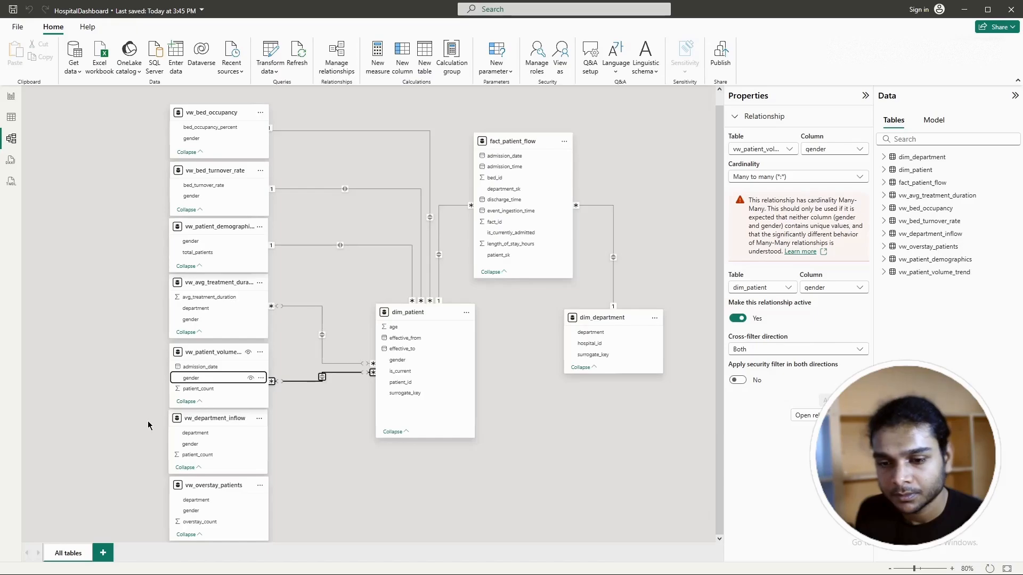
Step: Create many-to-many gender relationships with dim_patient for vw_department_inflow and vw_overstay_patients, cross-filtering in both directions
left_click_drag(190, 444, 405, 367)
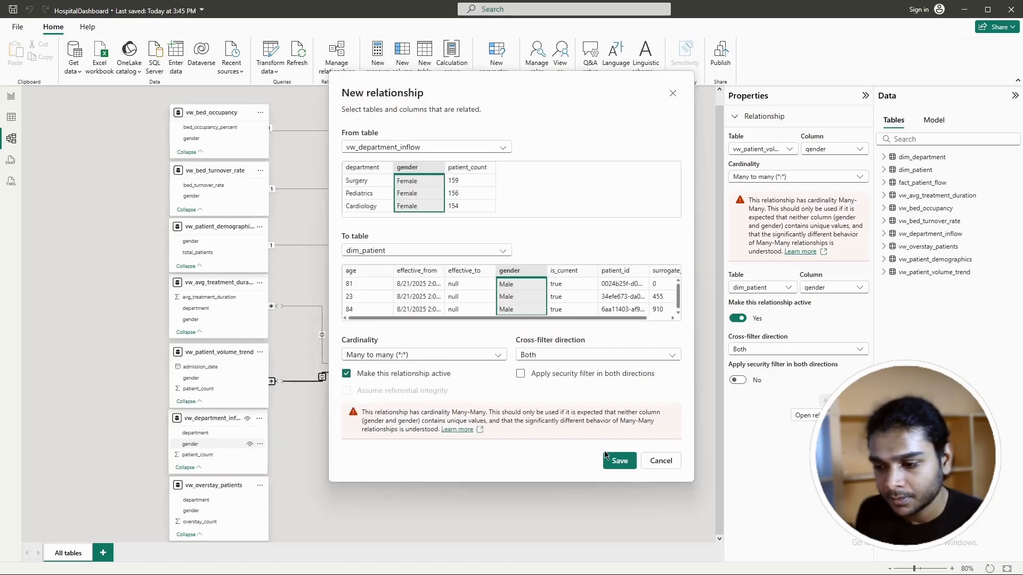
left_click(617, 461)
left_click_drag(191, 510, 414, 362)
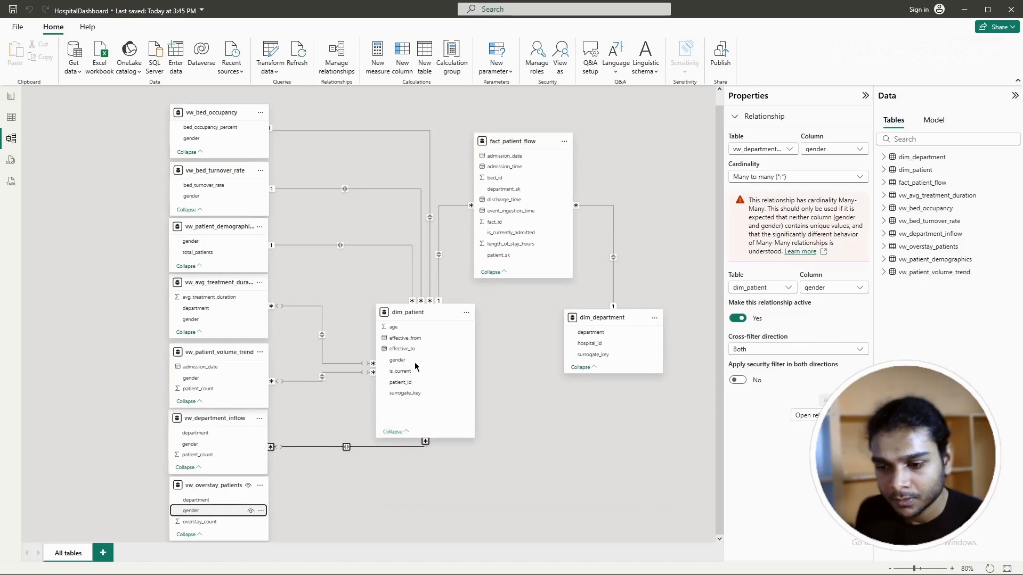
left_click(619, 461)
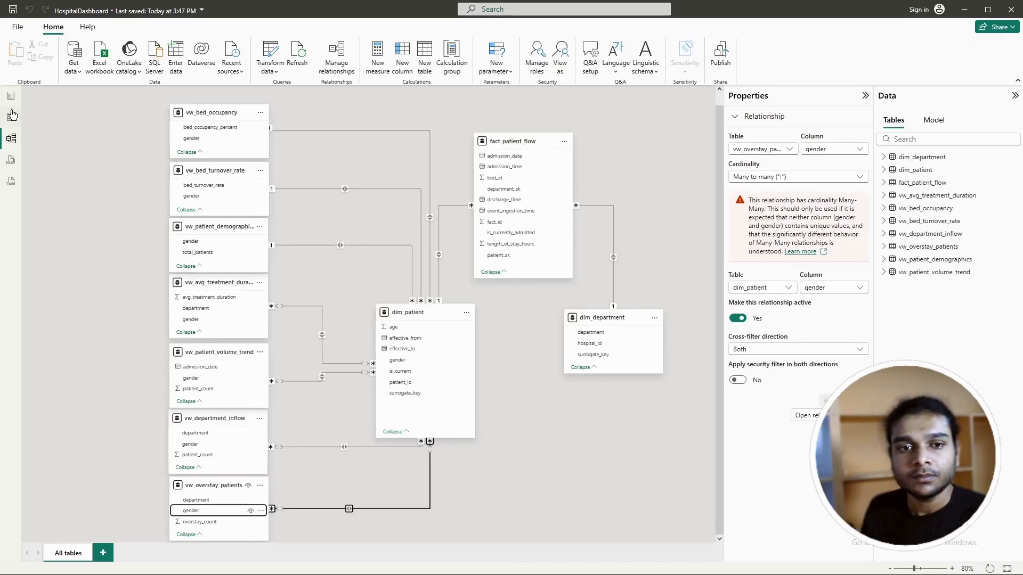
Step: Return to the report and test the gender slicer with Female and Male while repositioning it, leaving no option selected
left_click(11, 98)
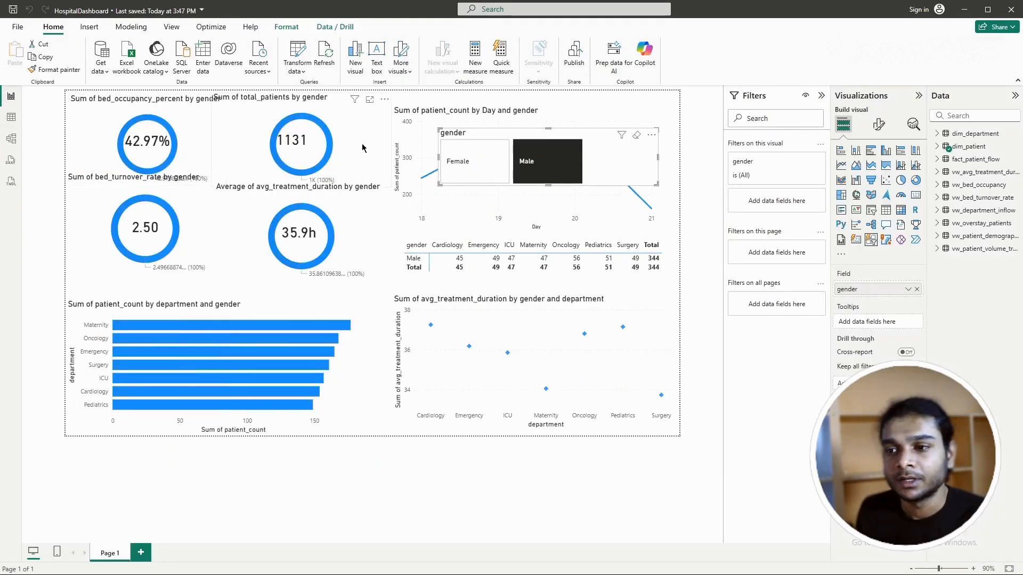
left_click_drag(567, 161, 588, 147)
left_click(588, 147)
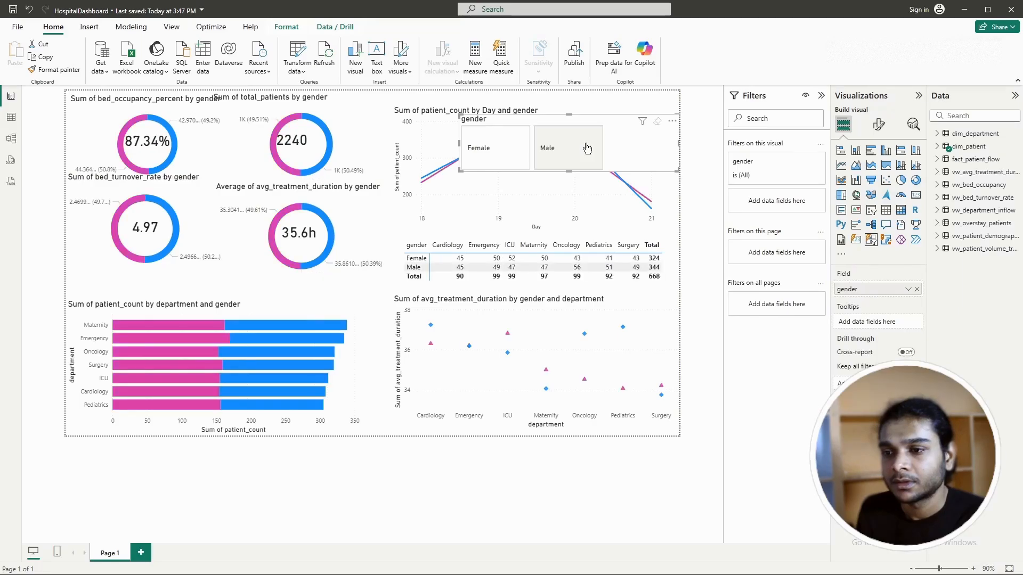
left_click(501, 147)
left_click_drag(601, 149, 585, 188)
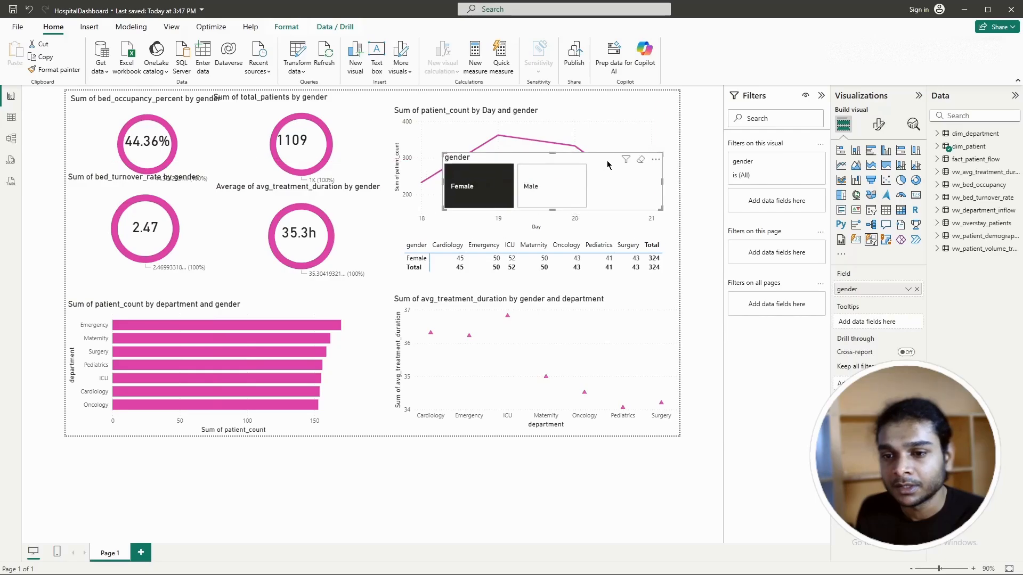
left_click(530, 185)
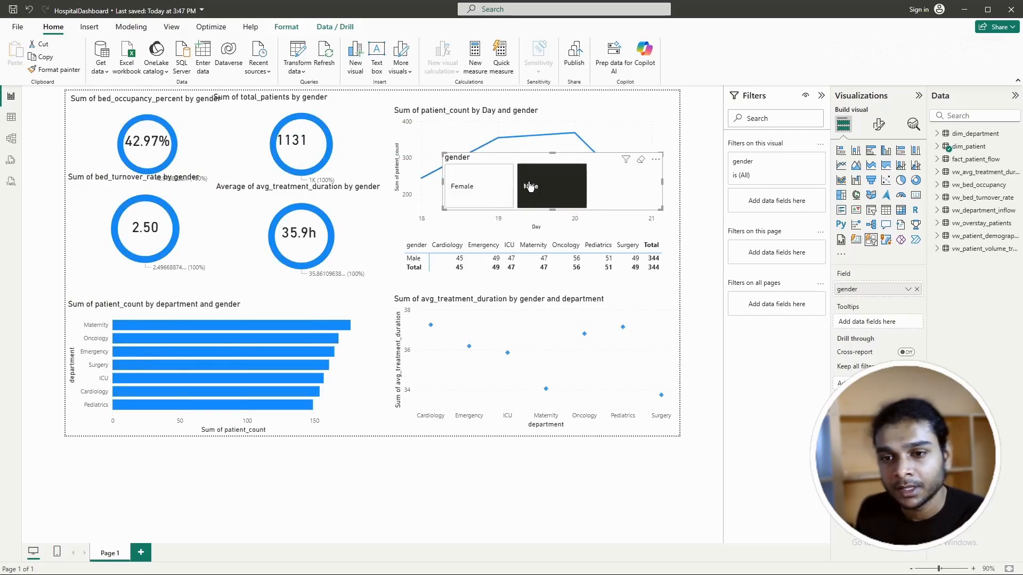
left_click(576, 193)
Step: Shrink the gender slicer, move it to the upper-right corner of the report page, and turn off its title
left_click_drag(660, 205, 565, 187)
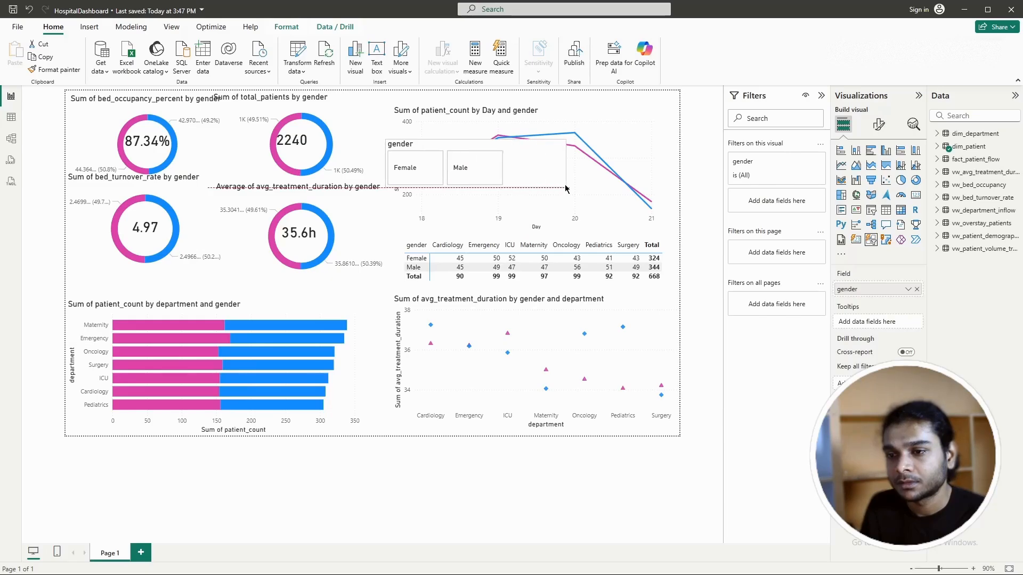
left_click_drag(474, 144, 576, 96)
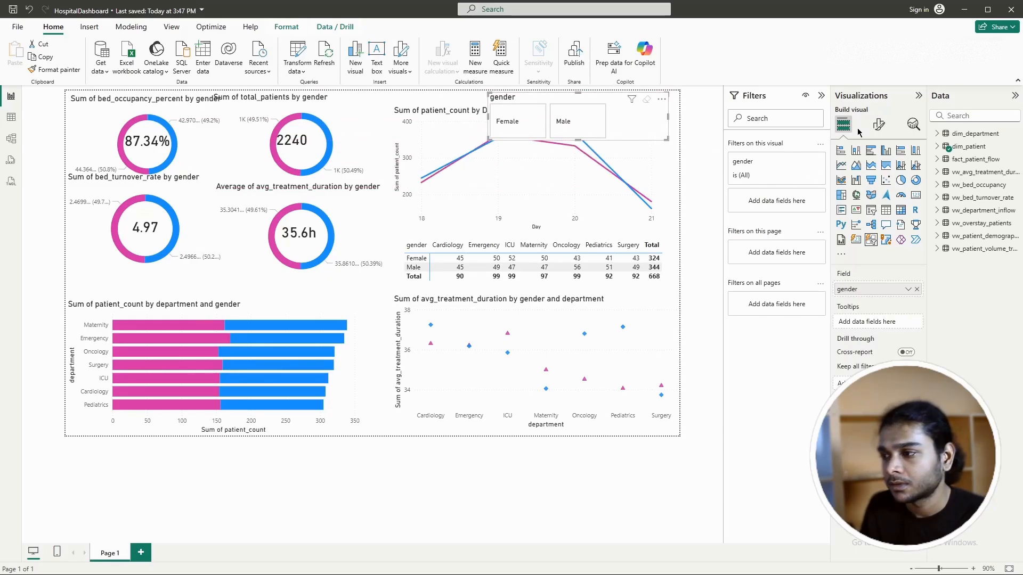
left_click(879, 124)
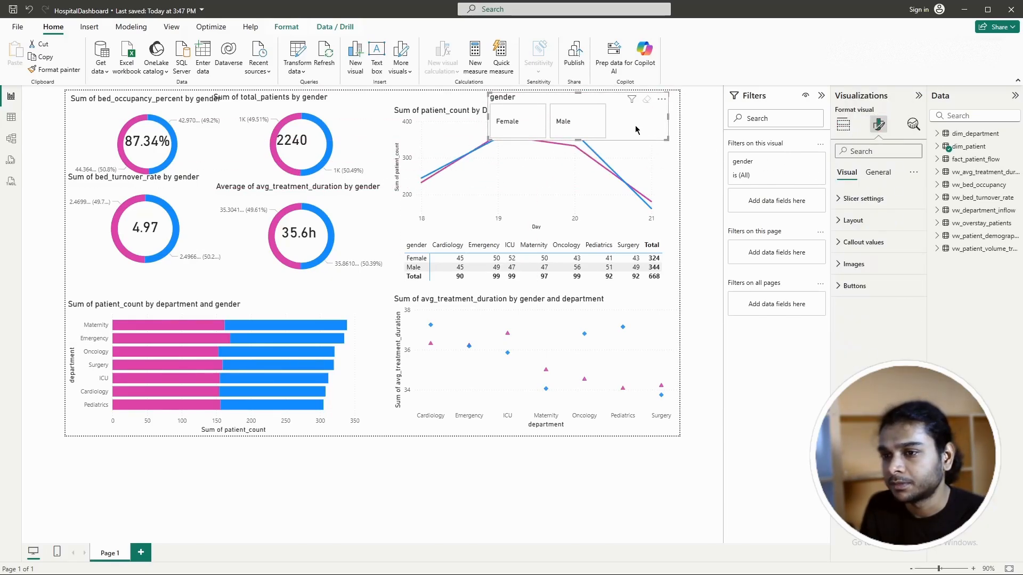
left_click(876, 172)
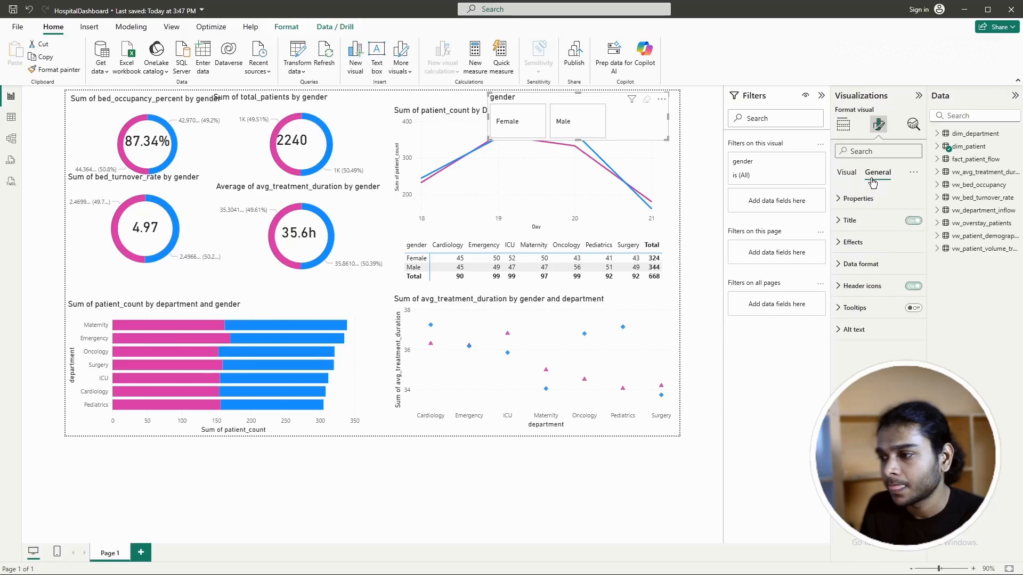
left_click(847, 172)
Step: Set the gender slicer's layout to a maximum of 1 row and 2 columns shown
left_click(839, 222)
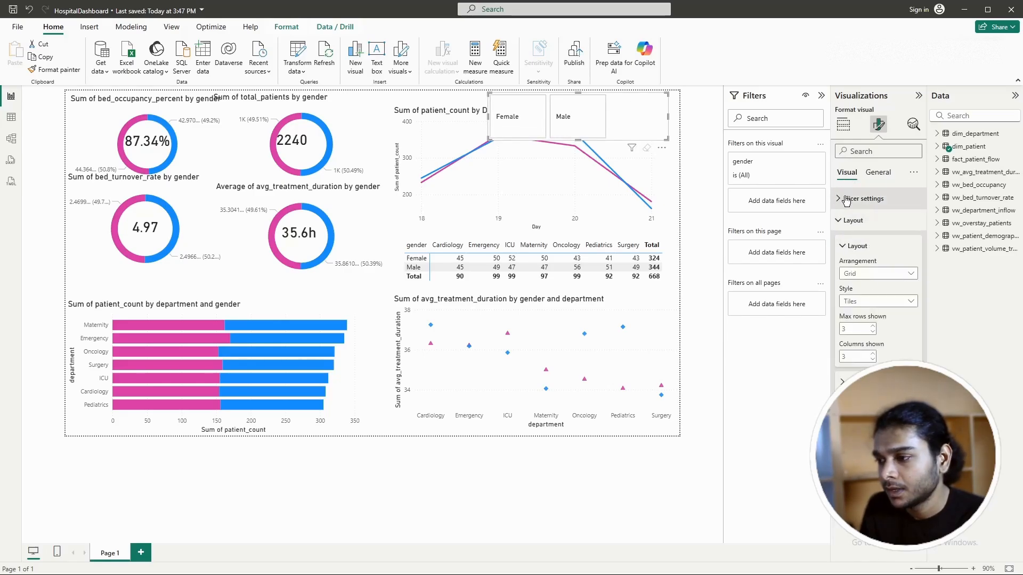
left_click(839, 222)
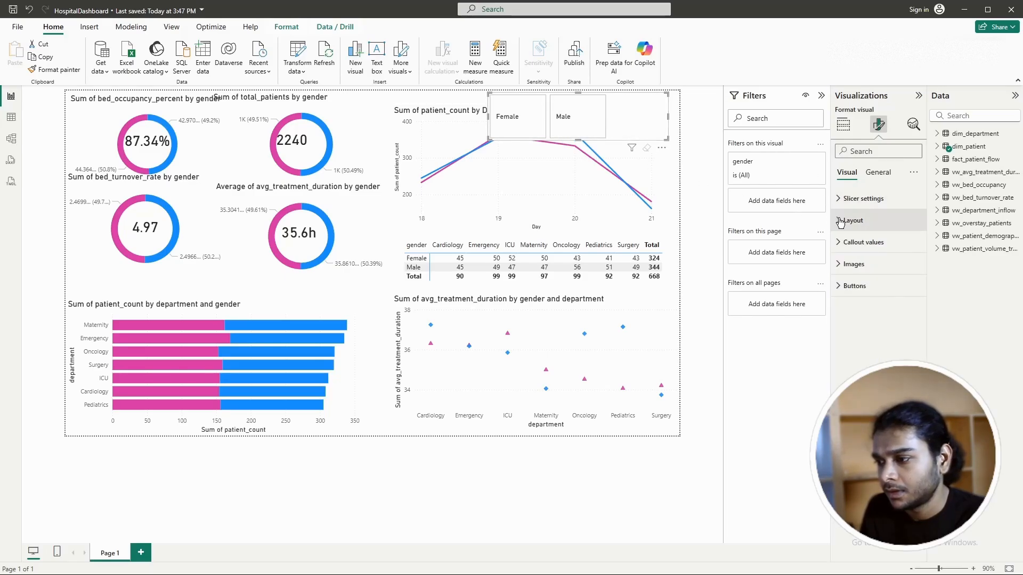
left_click(839, 221)
double_click(858, 330)
type("1")
left_click_drag(856, 356, 836, 357)
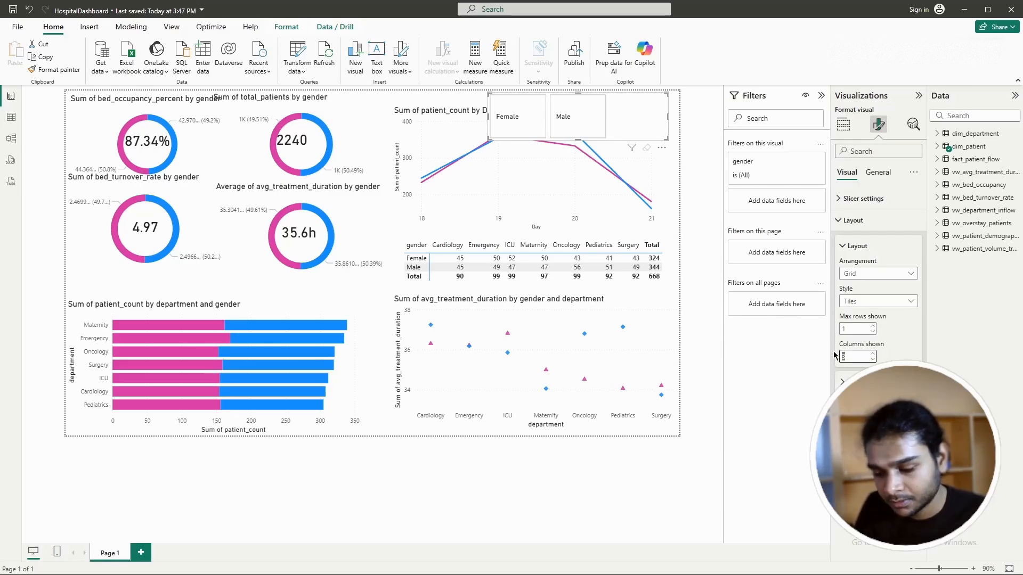
type("2")
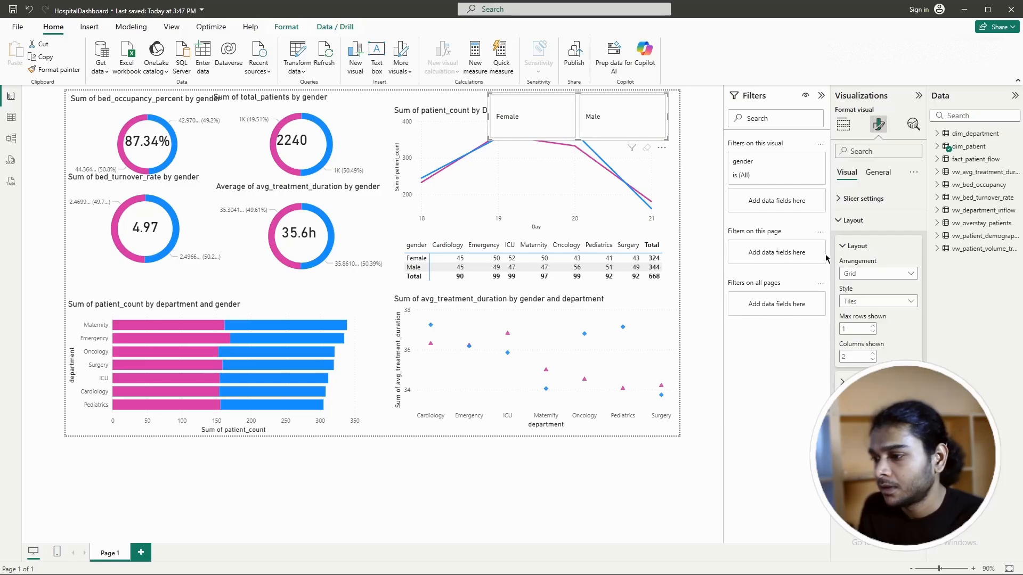
left_click(841, 247)
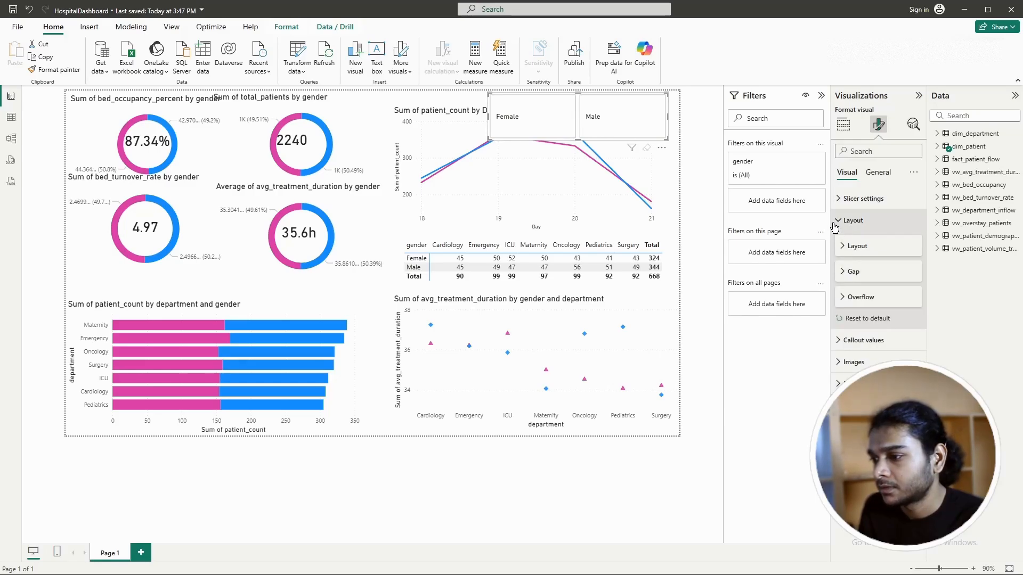
Step: Examine the gender slicer's gap, arrangement, style and selection settings
left_click(842, 273)
left_click(842, 273)
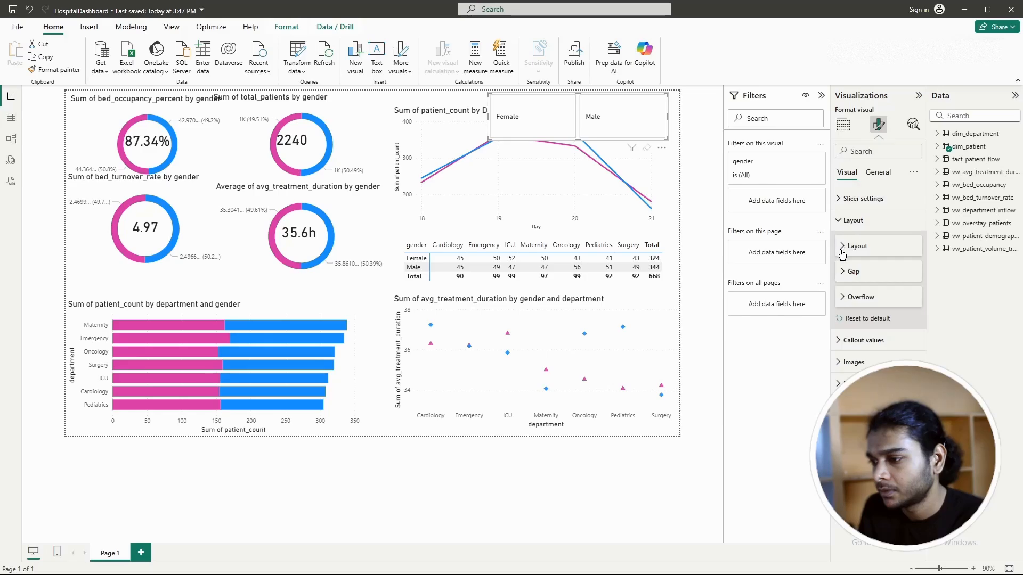
left_click(842, 246)
left_click(858, 303)
left_click(858, 302)
left_click(868, 275)
left_click(865, 275)
left_click(860, 276)
left_click(858, 278)
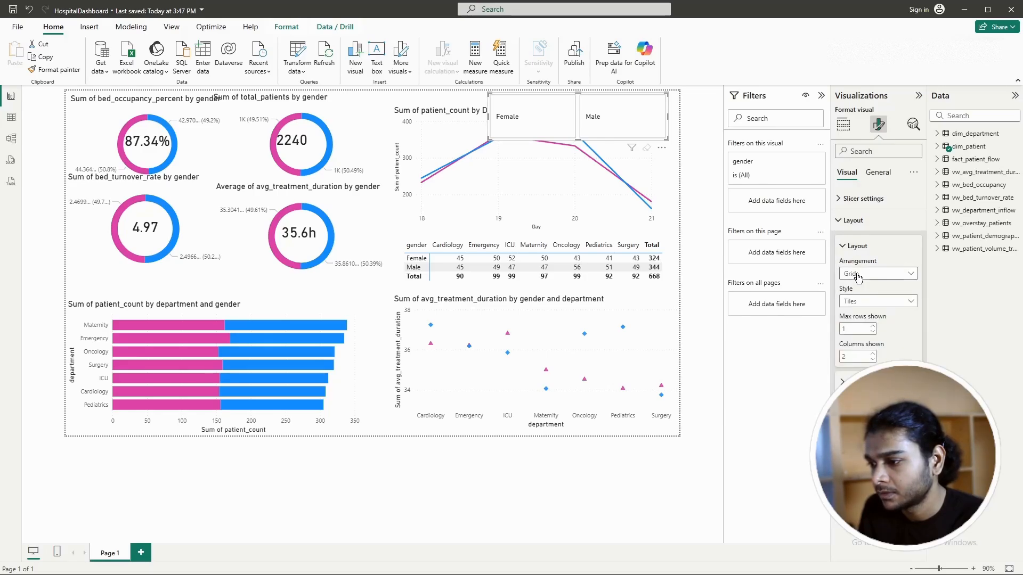
left_click(842, 245)
left_click(848, 199)
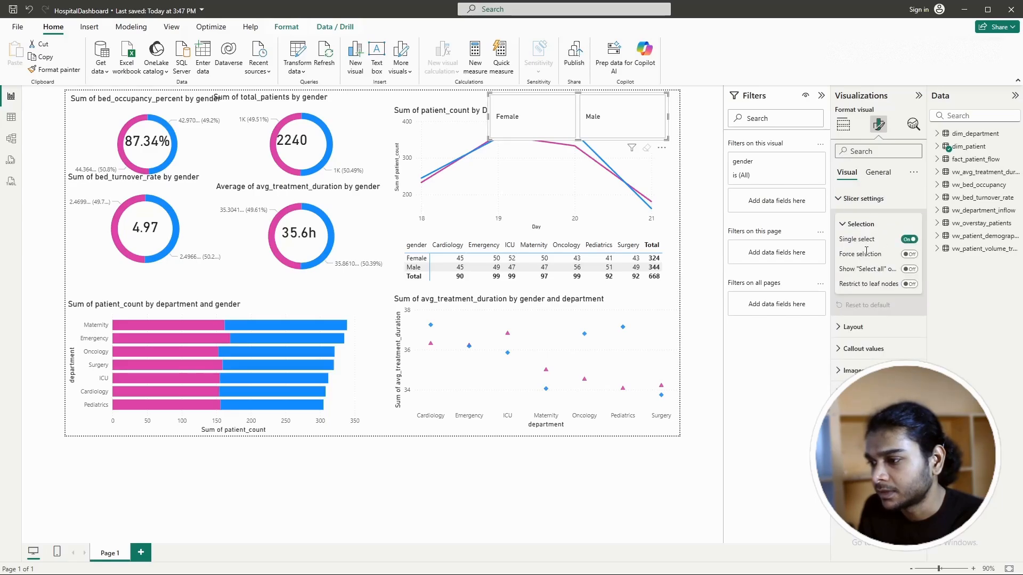
left_click(844, 200)
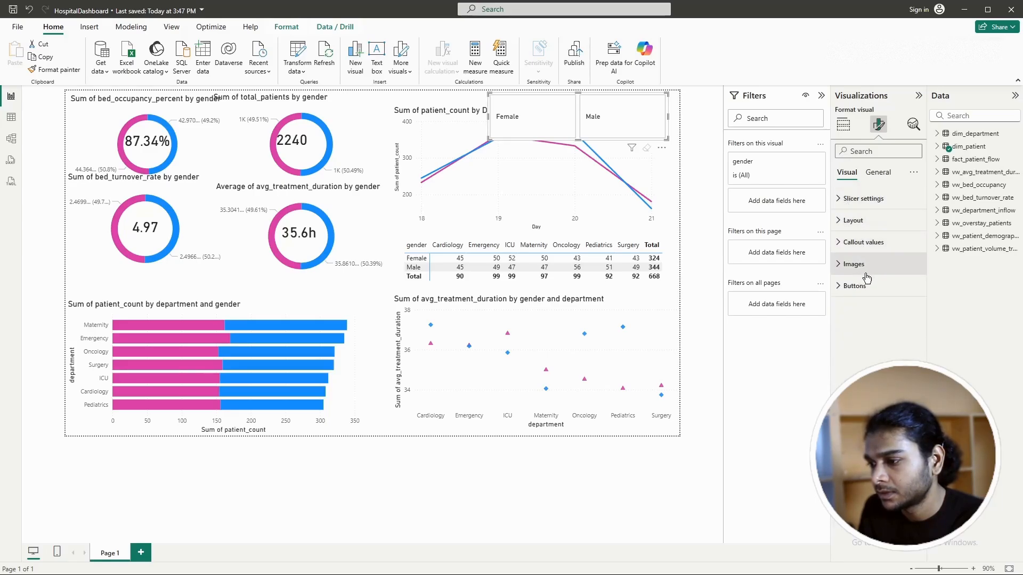
Step: Examine the gender slicer's callout value settings, including their button and state targets, values and label options
left_click(844, 244)
scroll(852, 245, "down", 2)
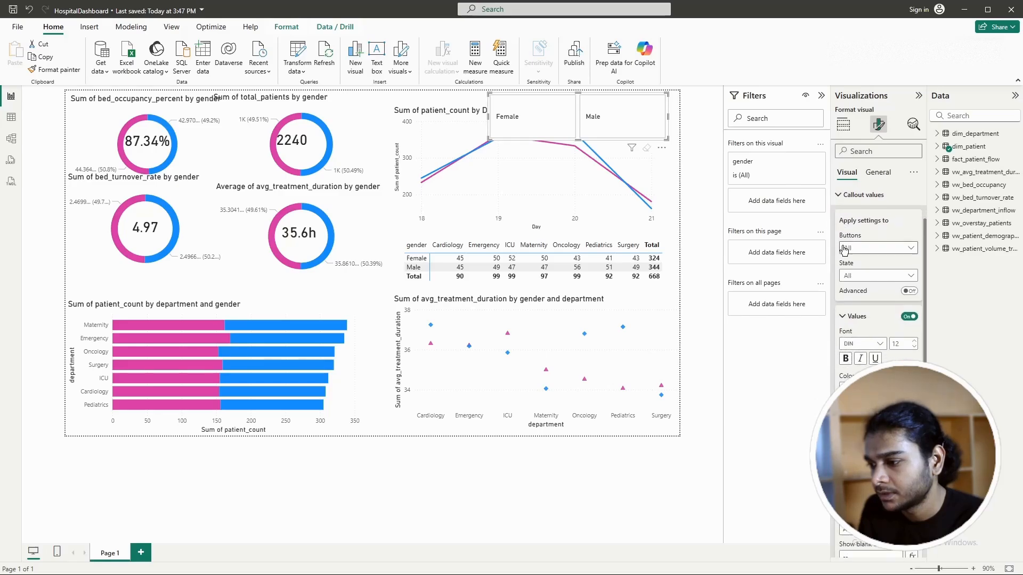
left_click(868, 226)
left_click(868, 226)
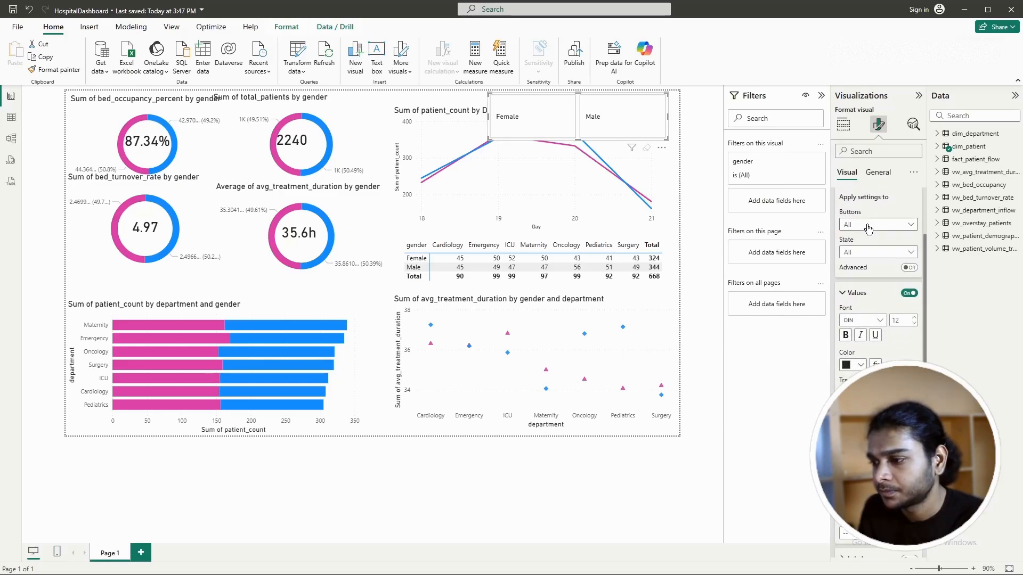
left_click(848, 293)
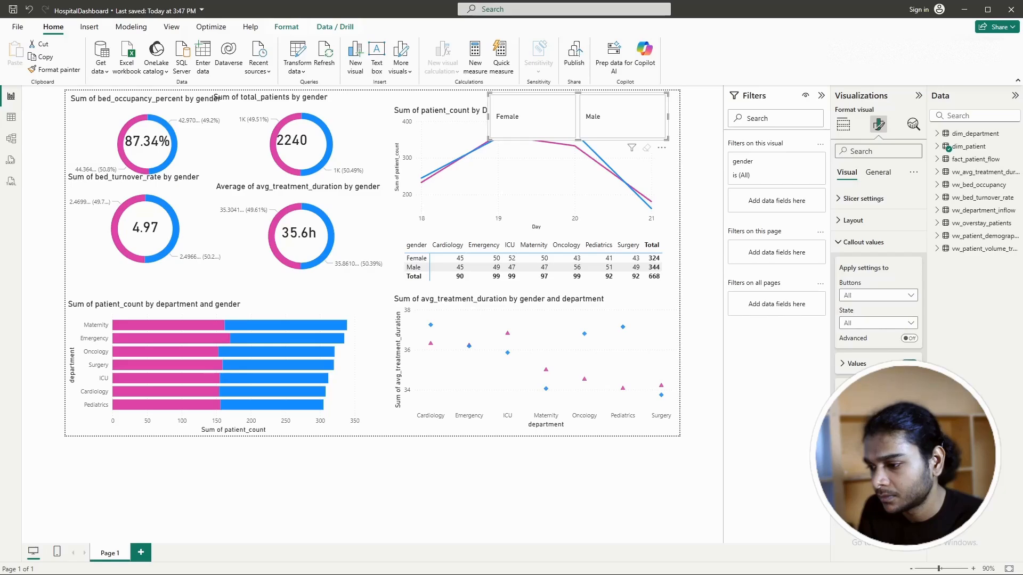
scroll(852, 297, "down", 2)
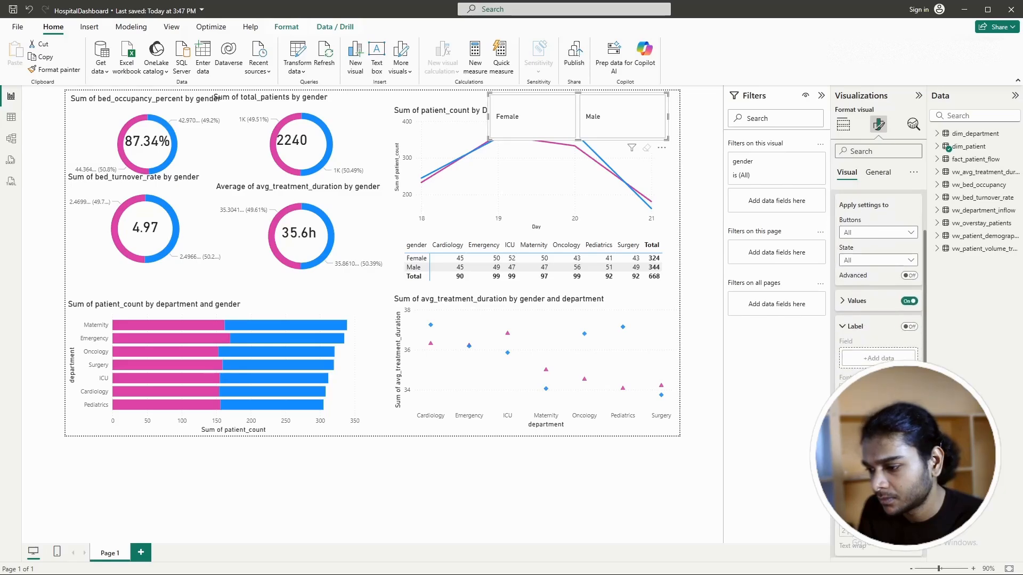
scroll(852, 297, "up", 2)
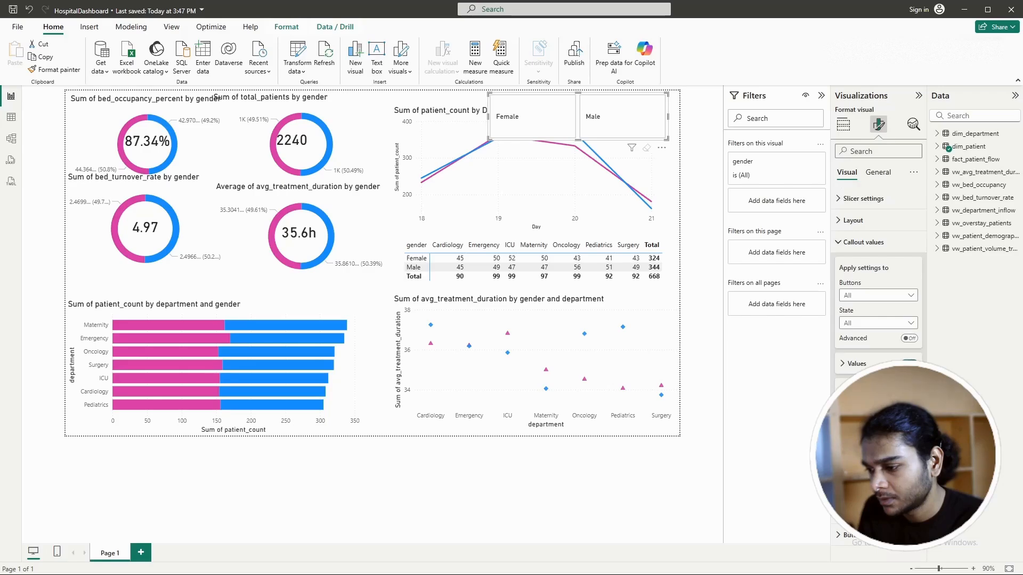
left_click(853, 242)
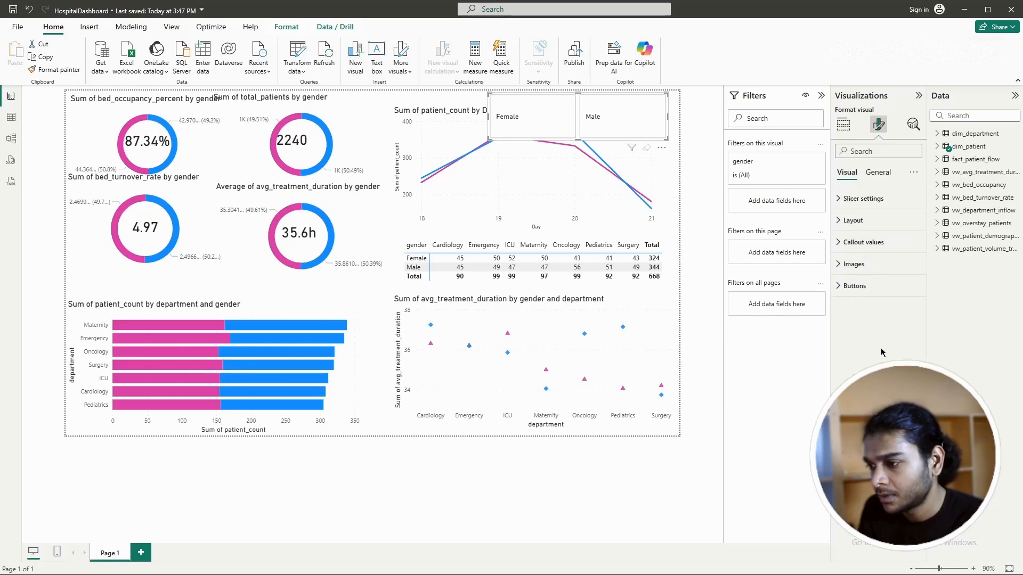
Step: Change the gender slicer's button shape to Rounded Rectangle with 17 px rounded corners, applied to all buttons and states
left_click(839, 286)
scroll(874, 271, "down", 2)
left_click(884, 266)
left_click(885, 278)
left_click(888, 294)
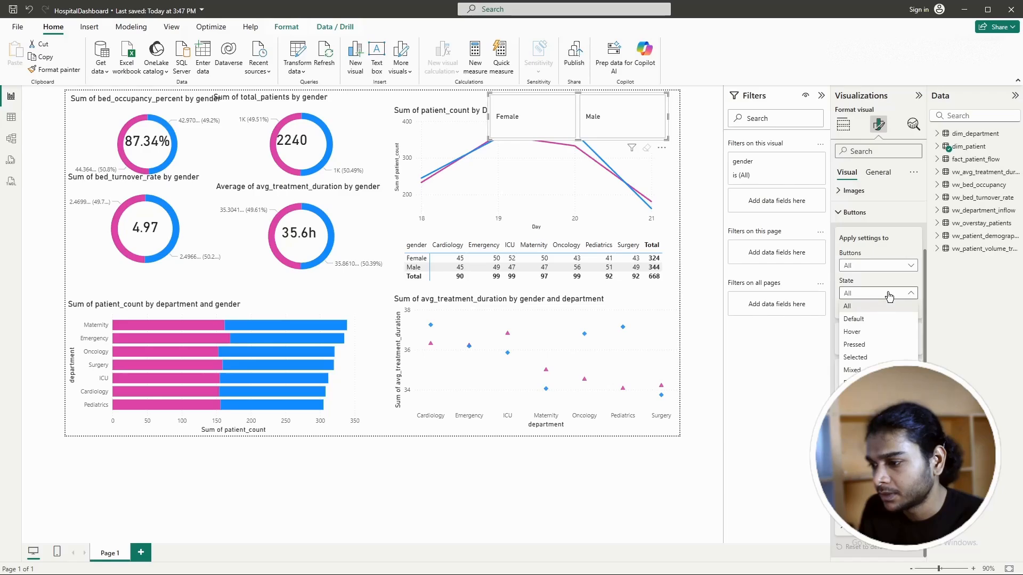
left_click(889, 294)
left_click(865, 345)
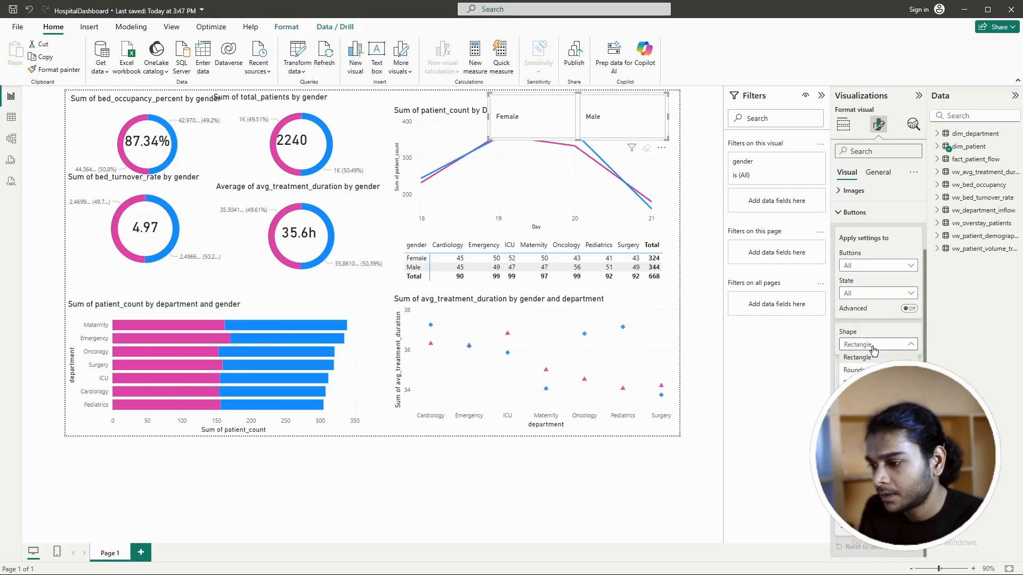
left_click(853, 370)
scroll(859, 372, "down", 2)
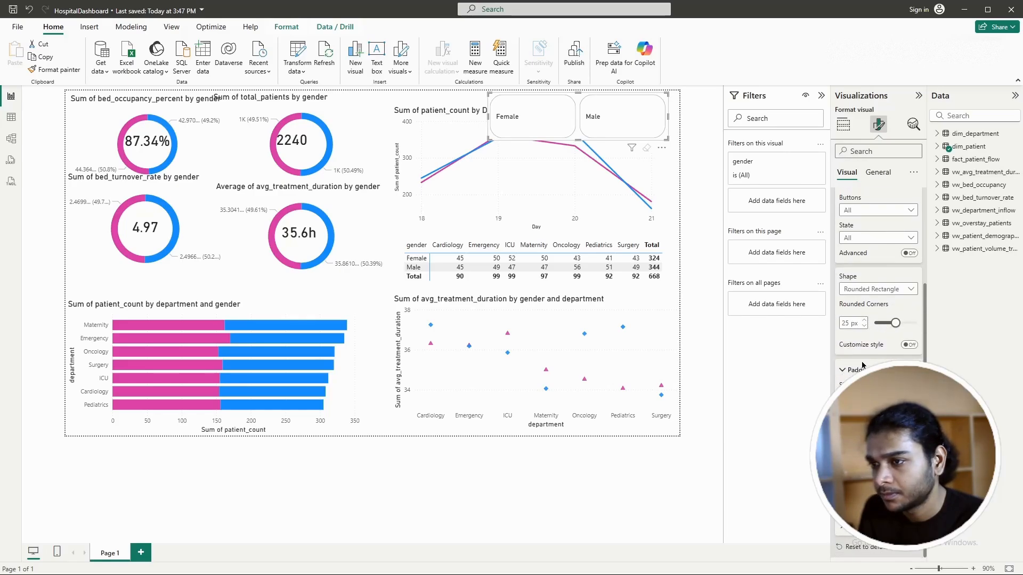
mouse_move(895, 323)
left_mouse_down()
mouse_move(904, 330)
mouse_move(889, 329)
left_mouse_up()
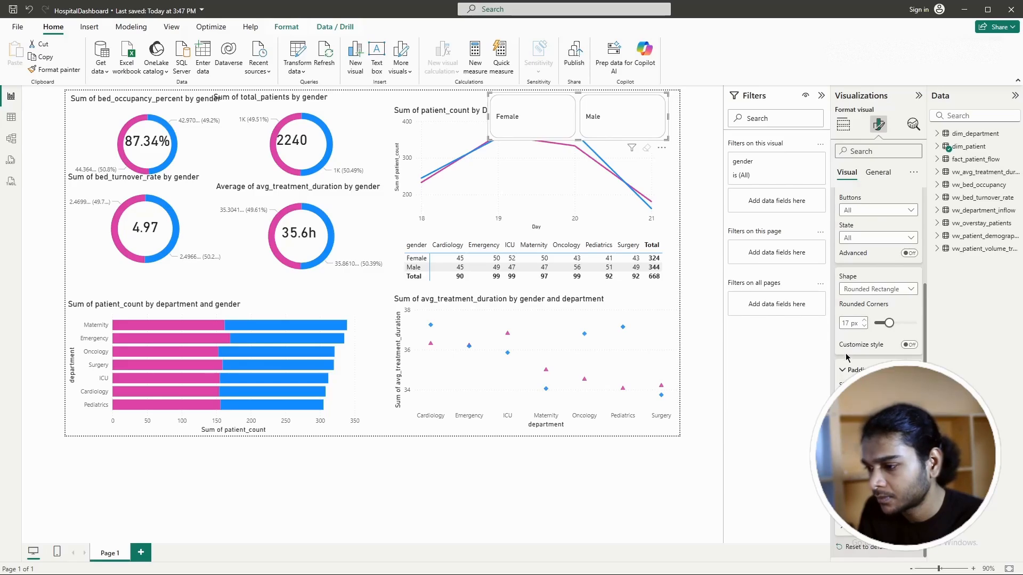
Step: Try the gender slicer's buttons with their fill turned off, and restore the fill
scroll(854, 294, "up", 2)
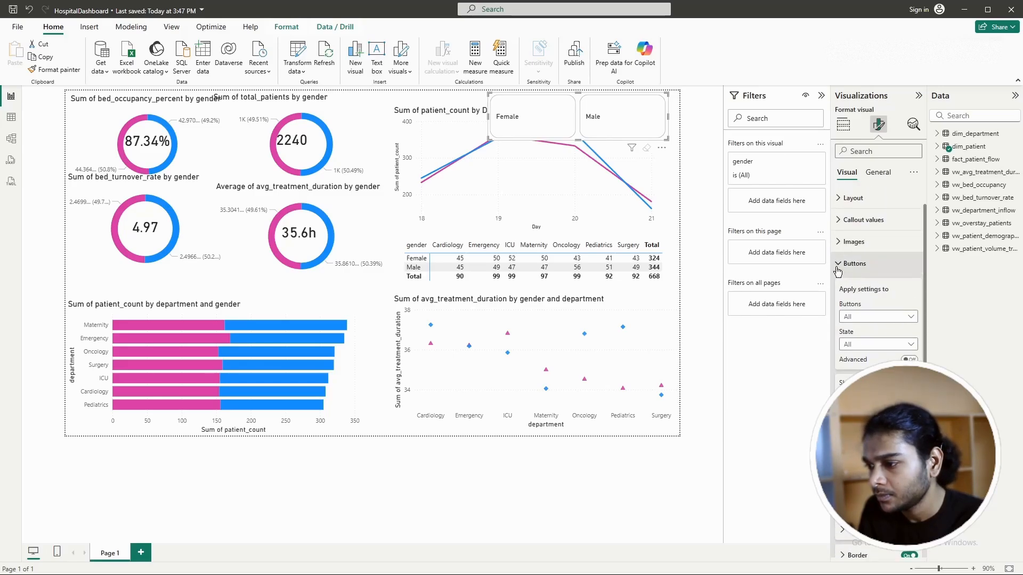
scroll(853, 300, "down", 2)
scroll(847, 296, "up", 3)
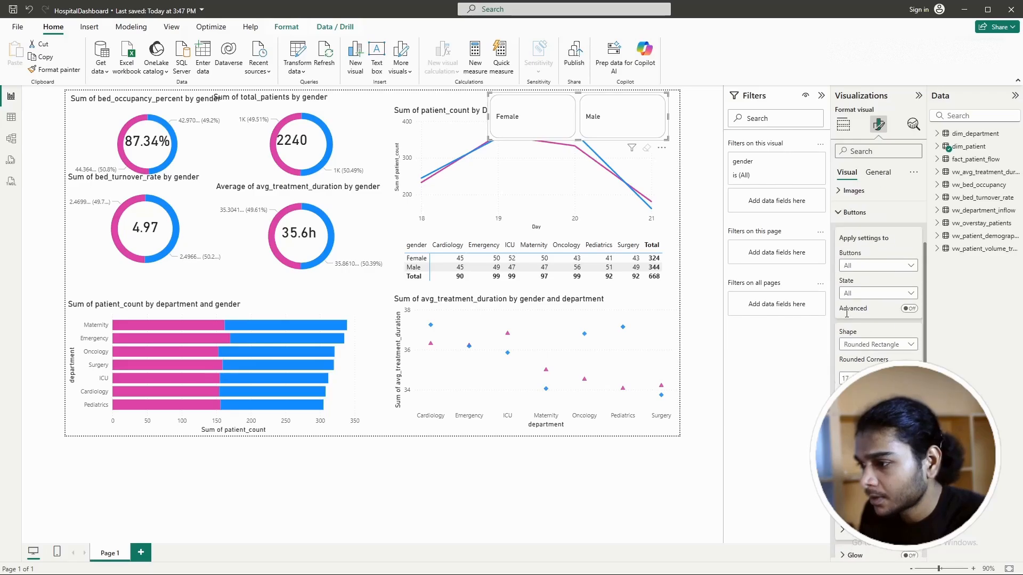
scroll(876, 322, "down", 3)
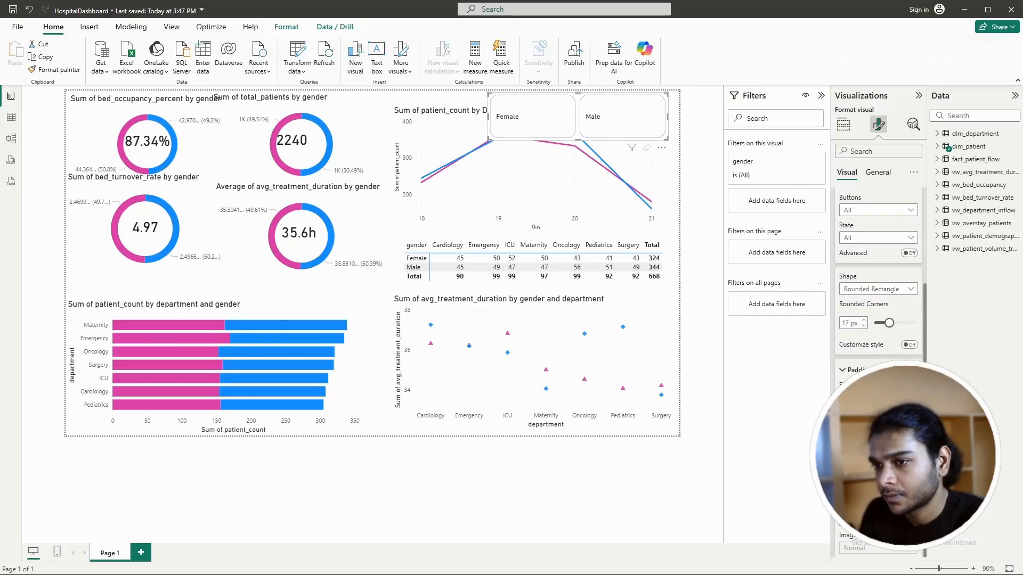
scroll(906, 282, "down", 3)
left_click(909, 282)
left_click(910, 282)
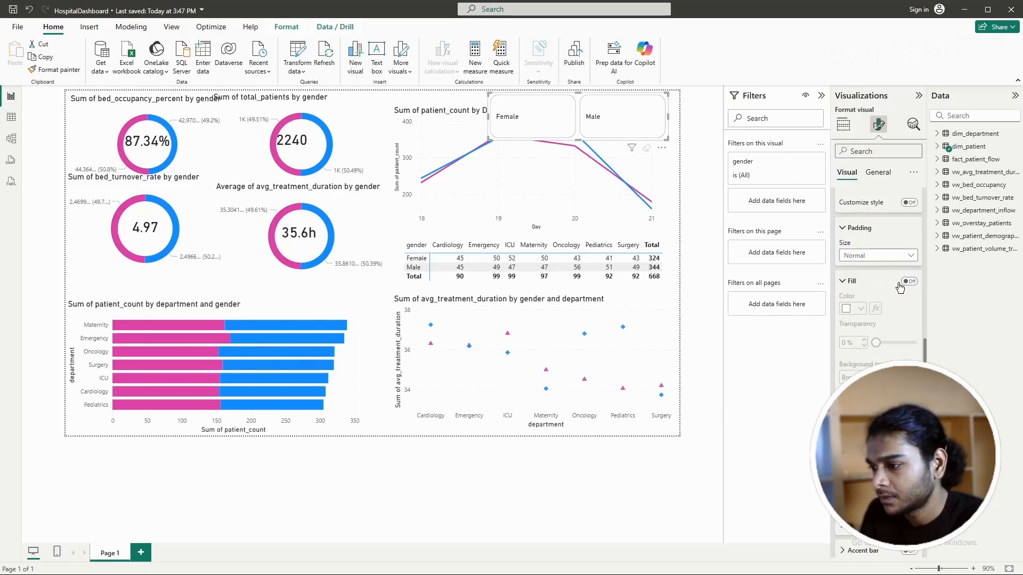
left_click(908, 282)
scroll(849, 290, "up", 3)
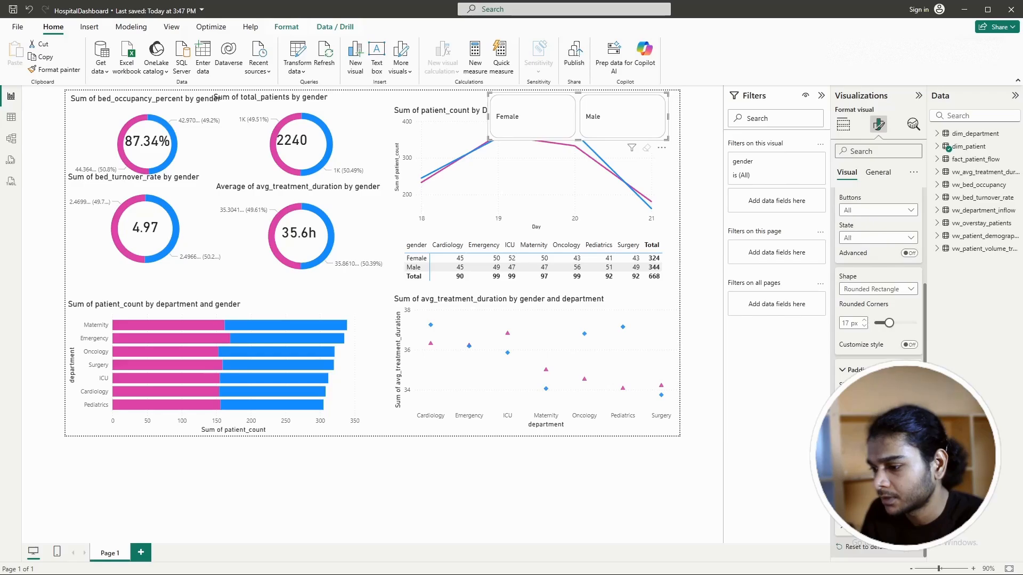
Step: Turn off the border of the gender slicer's buttons, add a shadow to them, and make the shadow tighter
left_click(909, 449)
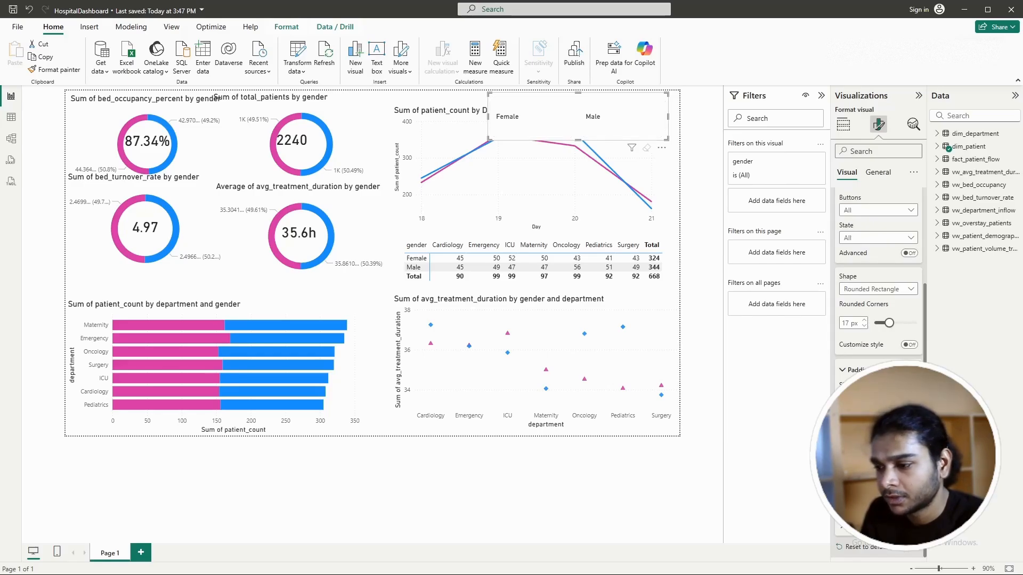
left_click(909, 475)
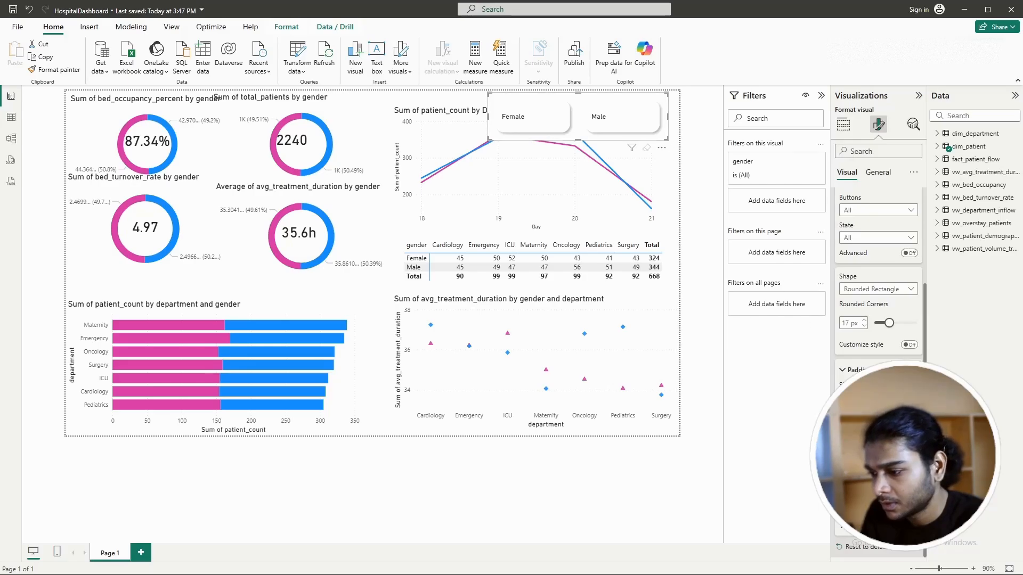
scroll(878, 266, "down", 3)
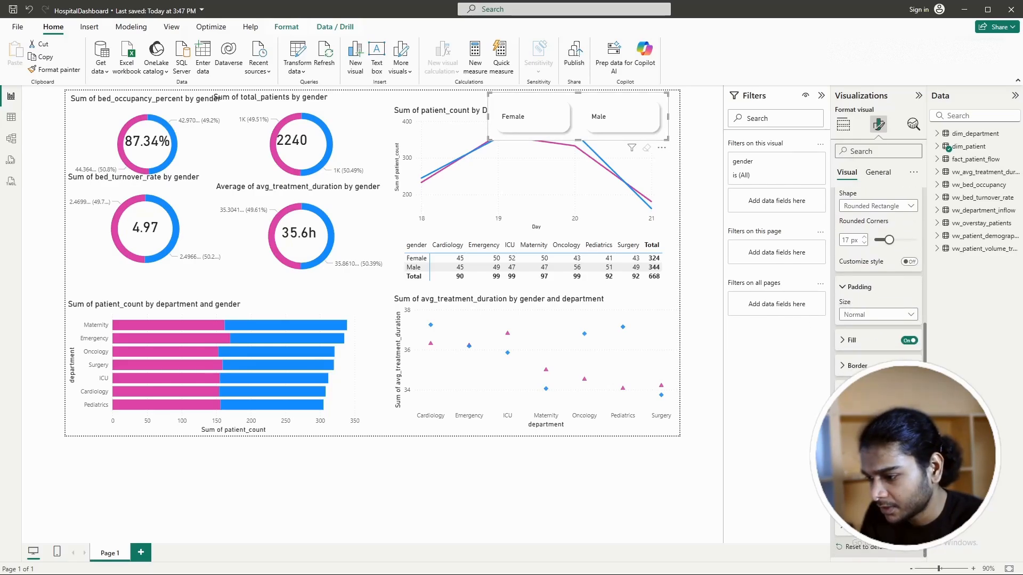
left_click(873, 468)
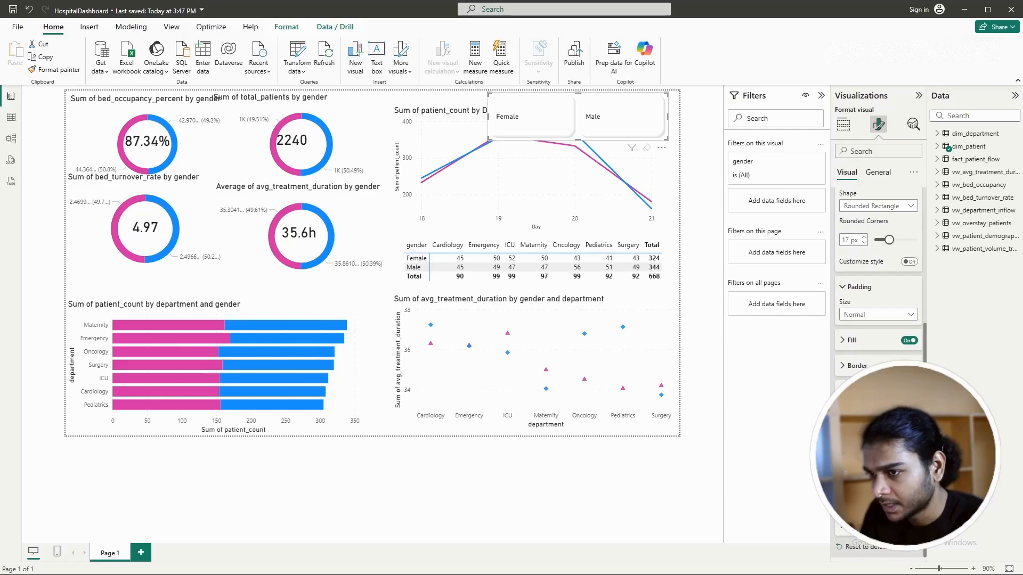
Step: Shrink the gender slicer to a slim strip and move it into the upper-right corner of the report page
left_click_drag(667, 140, 640, 118)
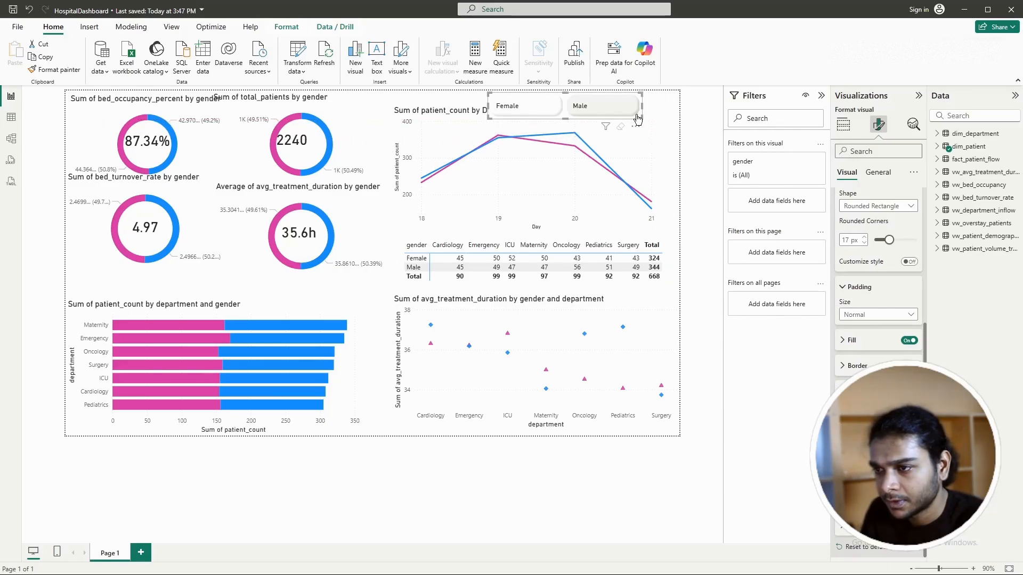
left_click_drag(567, 117, 604, 114)
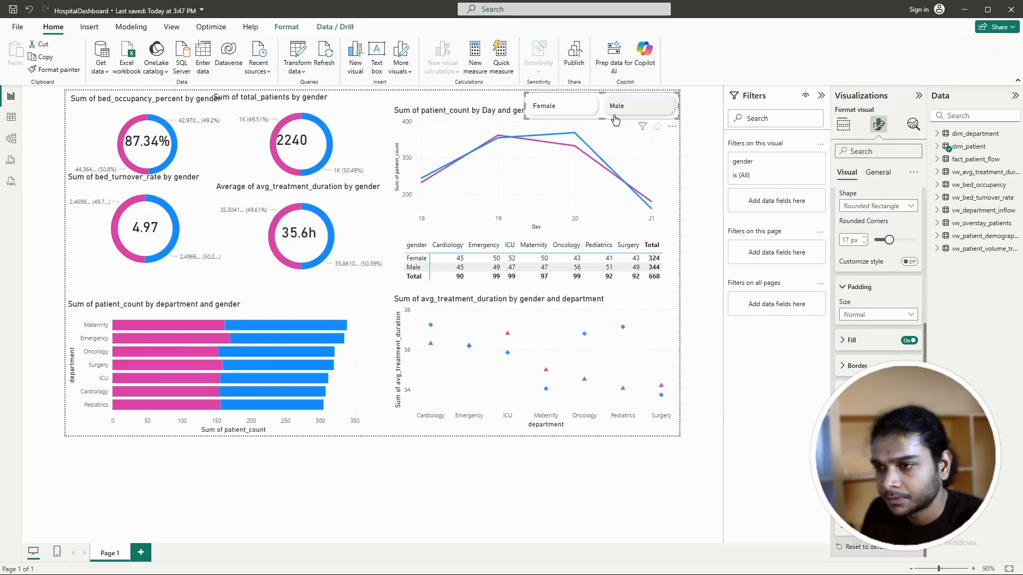
left_click(709, 250)
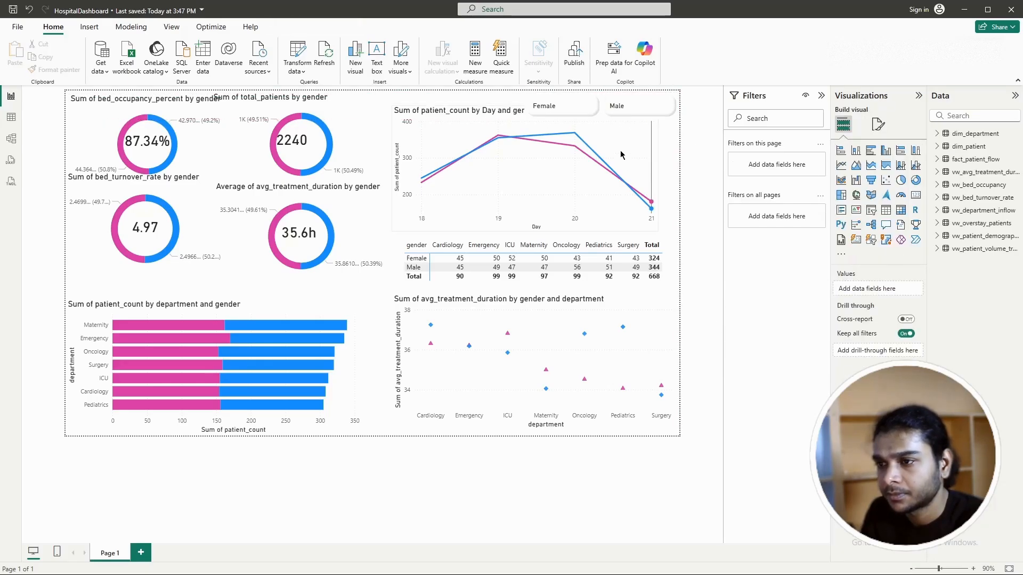
Step: Test the resized gender slicer with Male and Female, leaving no option selected
left_click(618, 108)
left_click(573, 113)
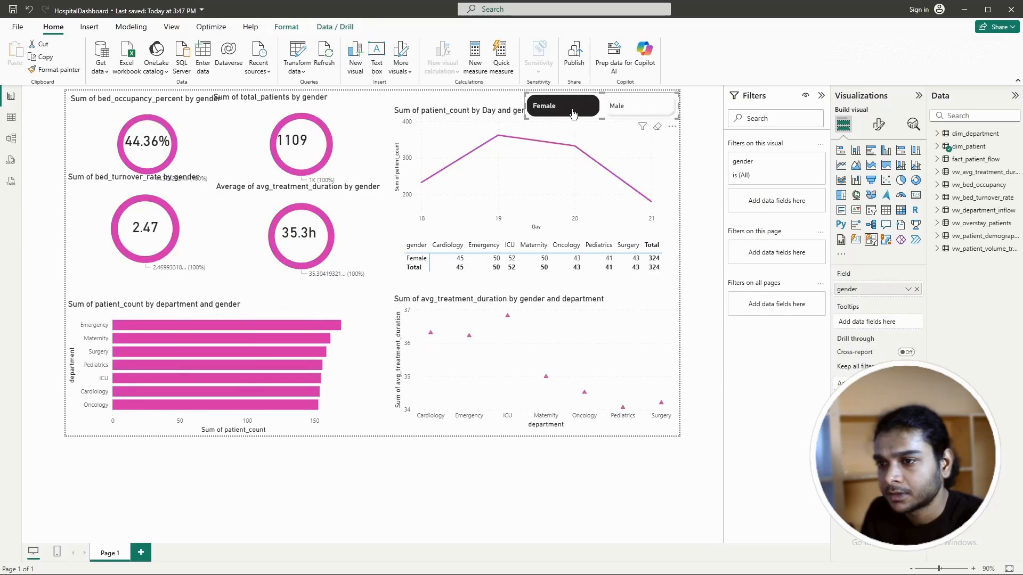
left_click(573, 114)
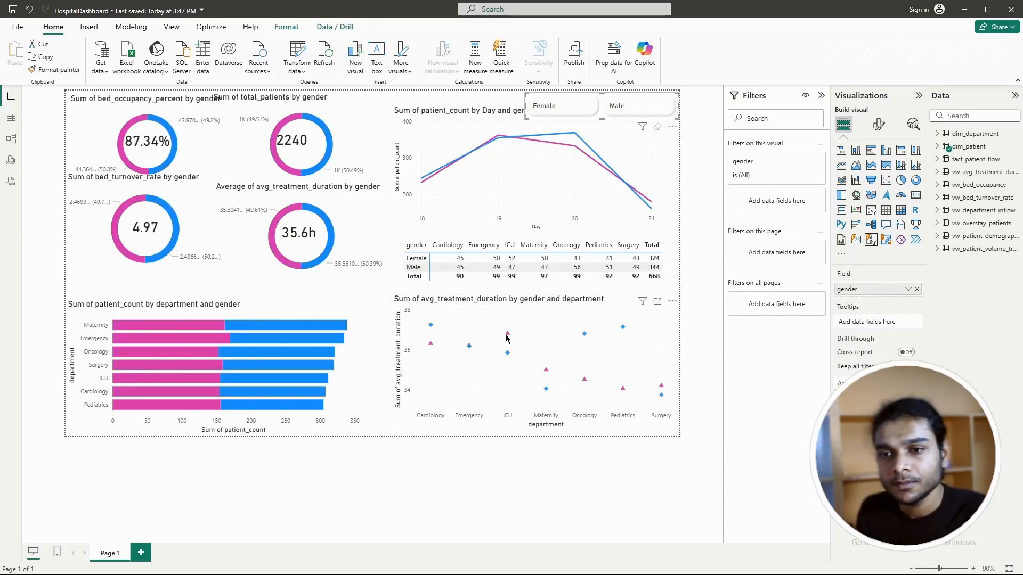
Step: Centre the total patients card inside its doughnut chart
left_click(321, 146)
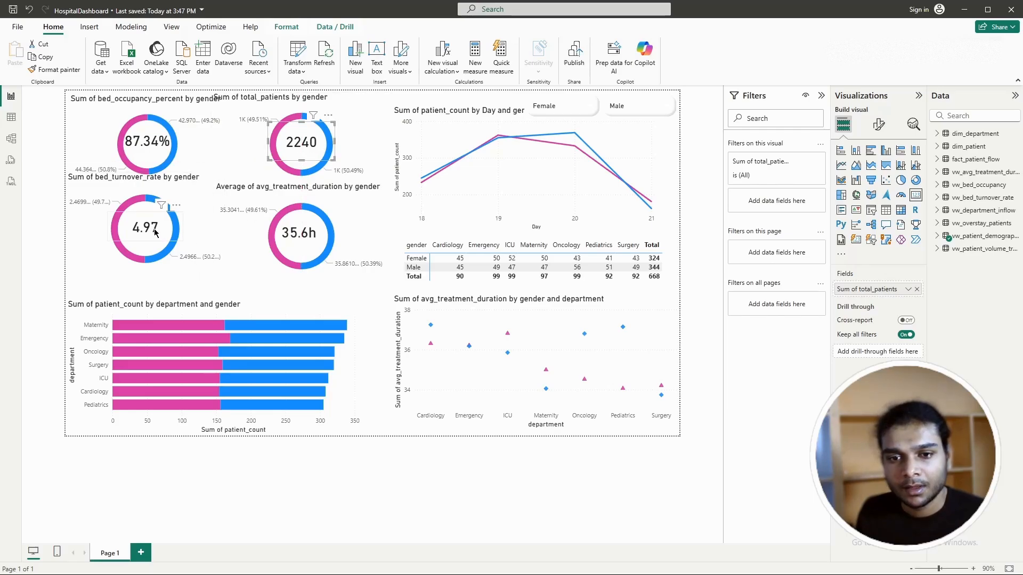
left_click(194, 245)
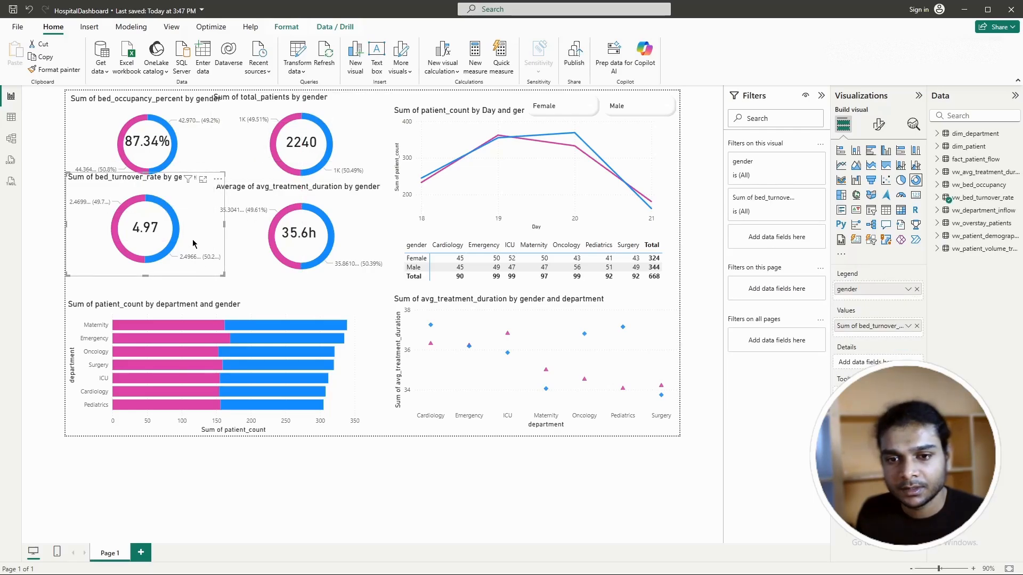
left_click(202, 166)
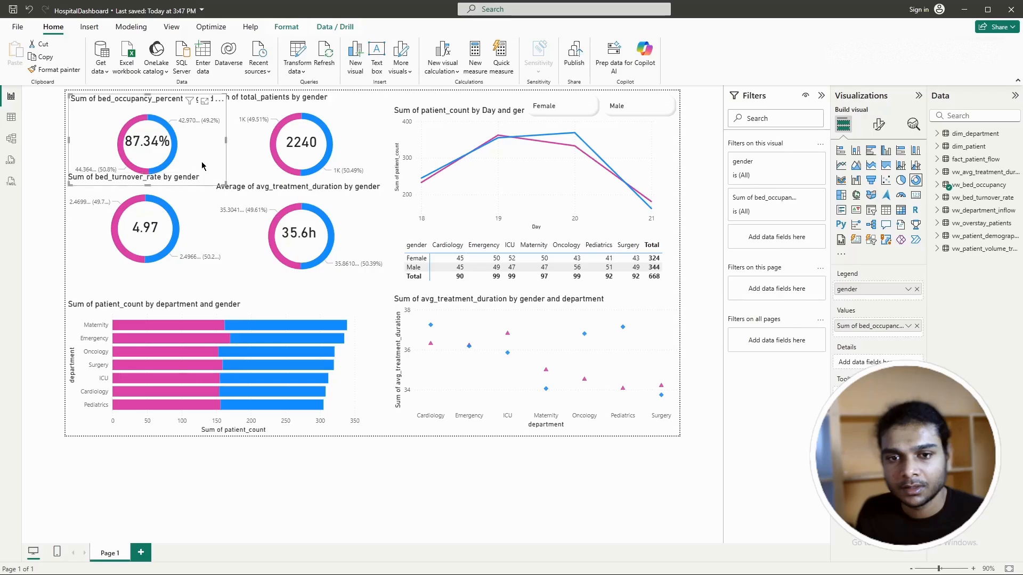
left_click(196, 228)
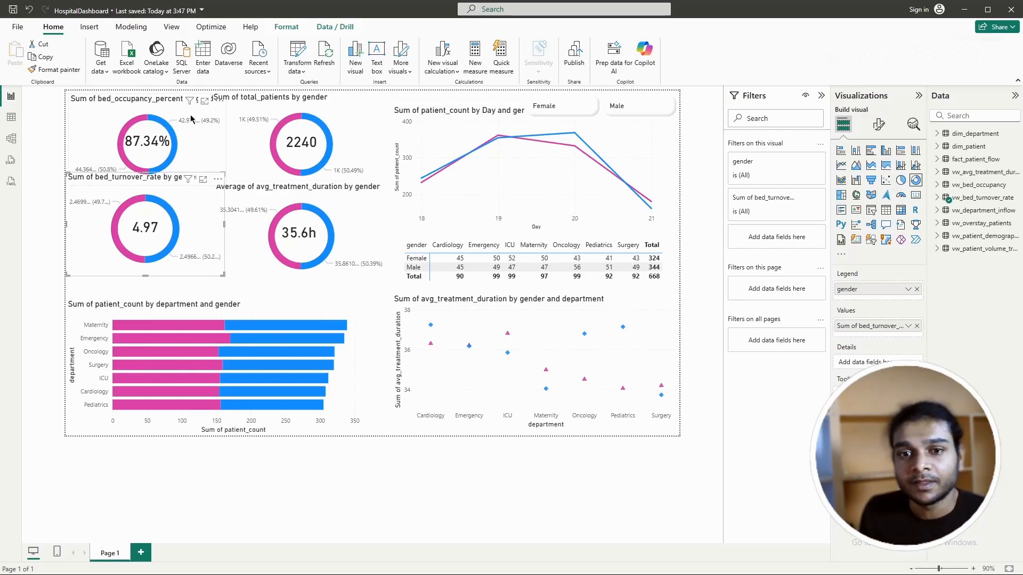
Step: Create a measure named SlectedGenderOccupansy in the vw_bed_occupancy table
left_click(98, 114)
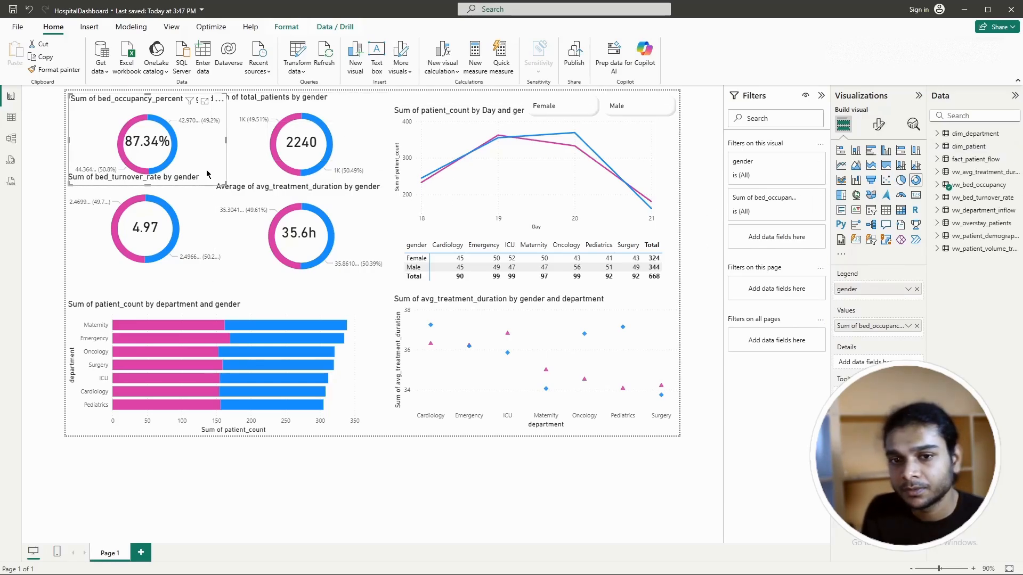
left_click(937, 186)
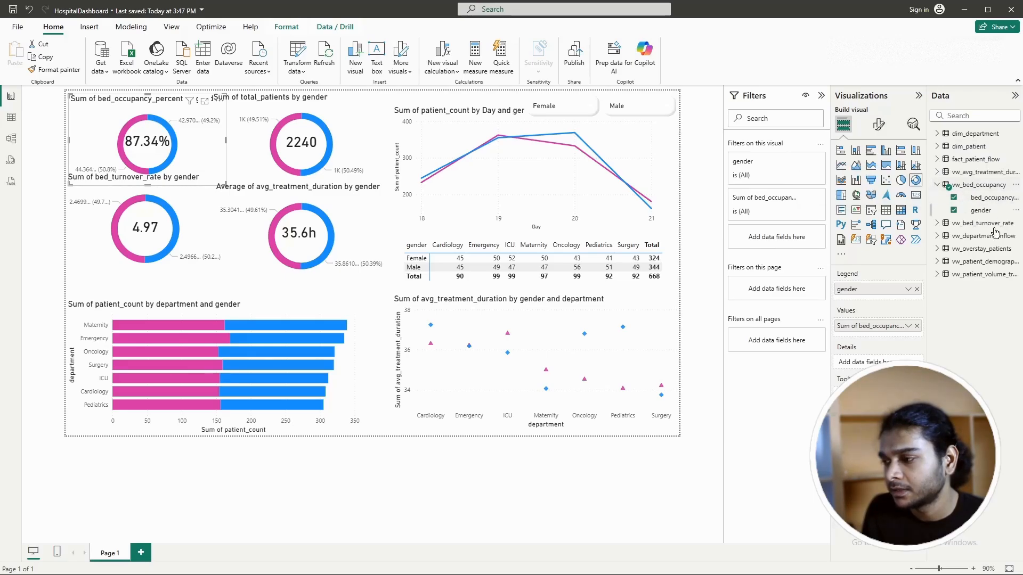
left_click(967, 187)
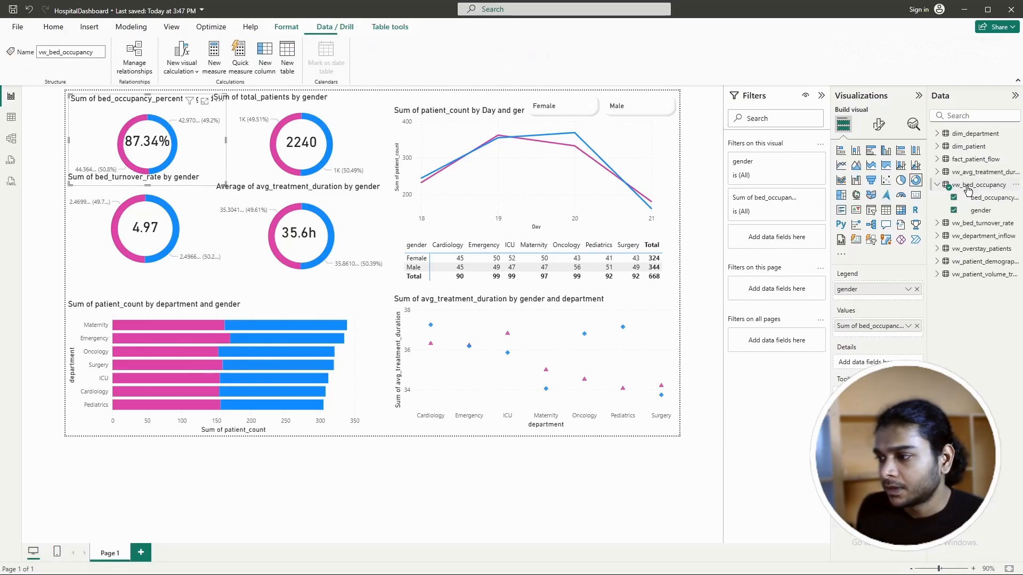
left_click(213, 57)
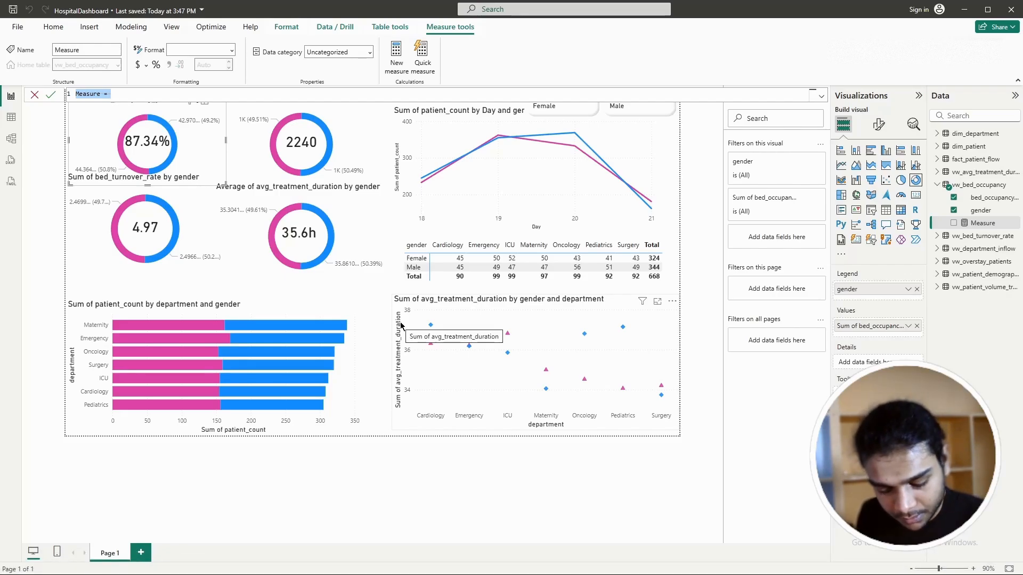
type("Sled")
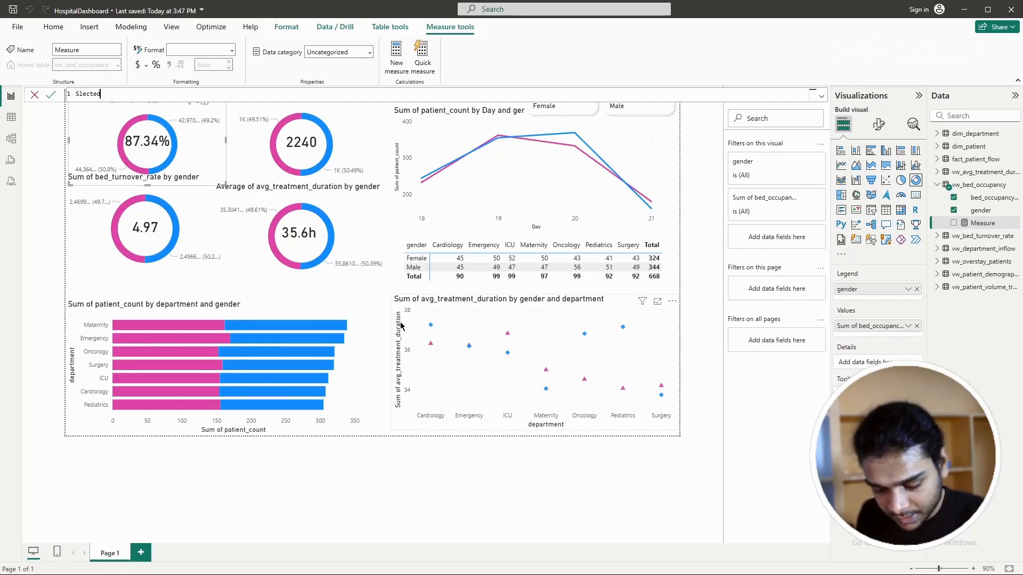
type("tedGender")
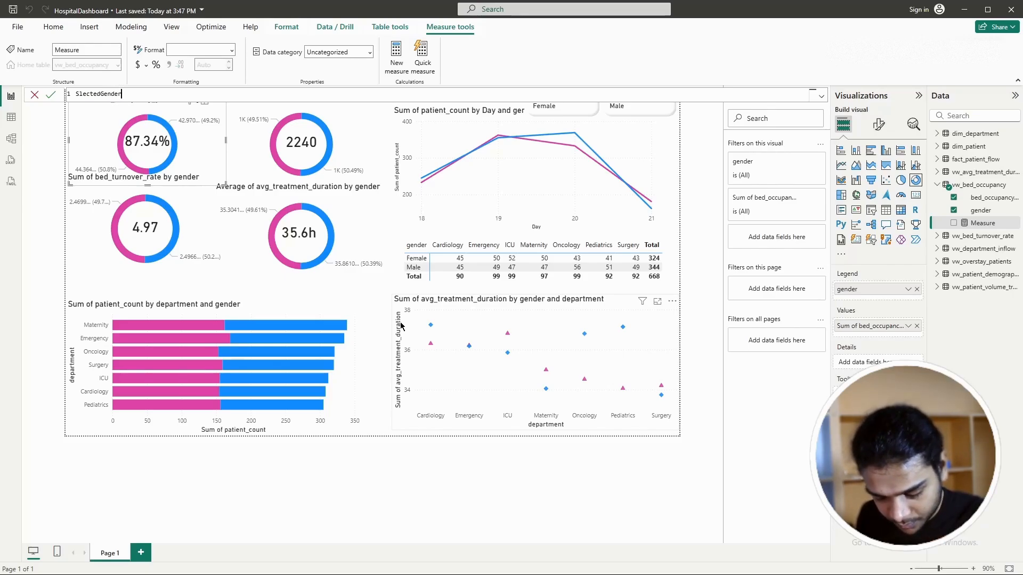
type("Occupansy=")
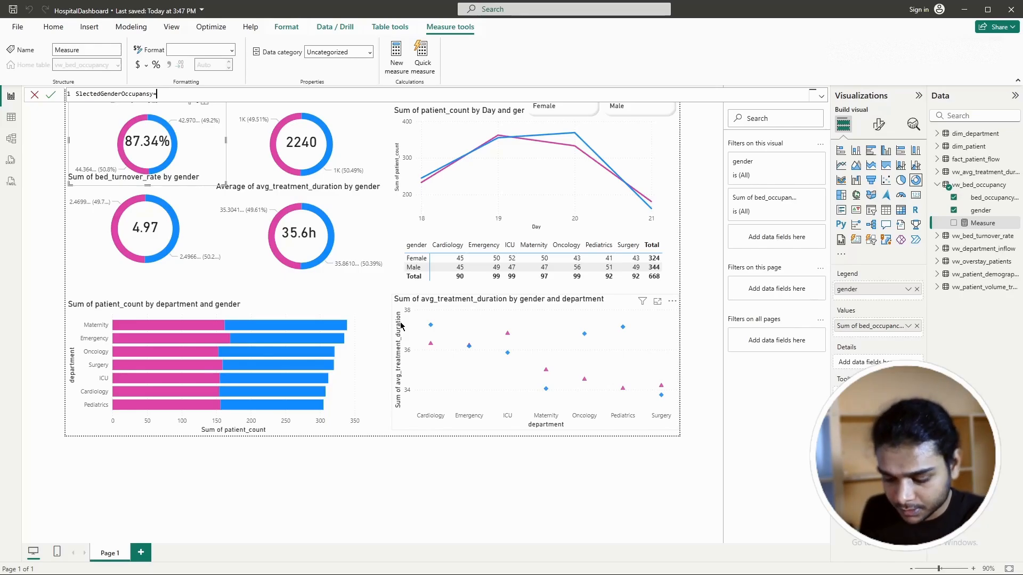
key("Return")
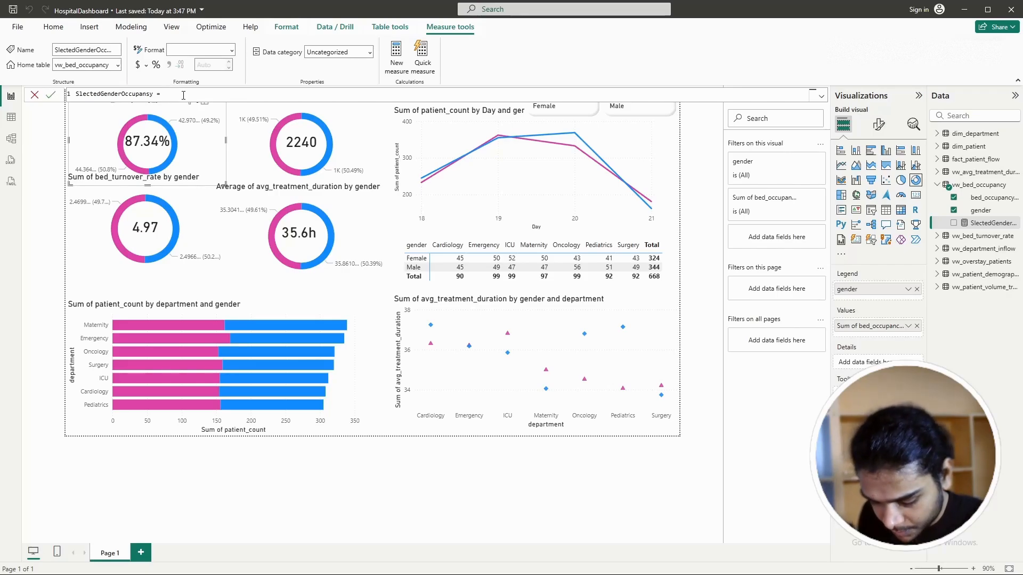
Step: Begin the SlectedGenderOccupansy formula with the text string "Beds Occupied "
type("\"Tota")
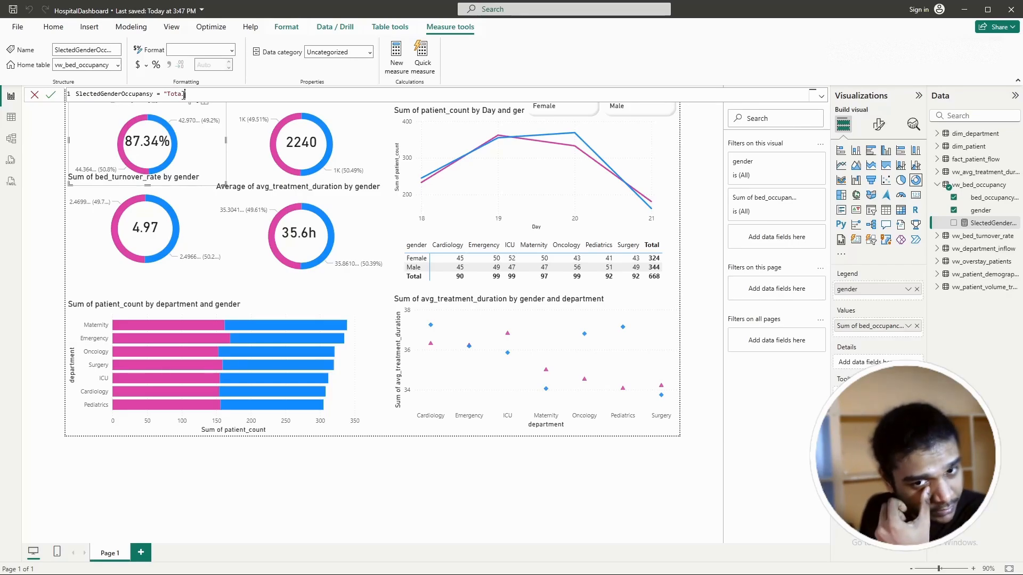
type("l")
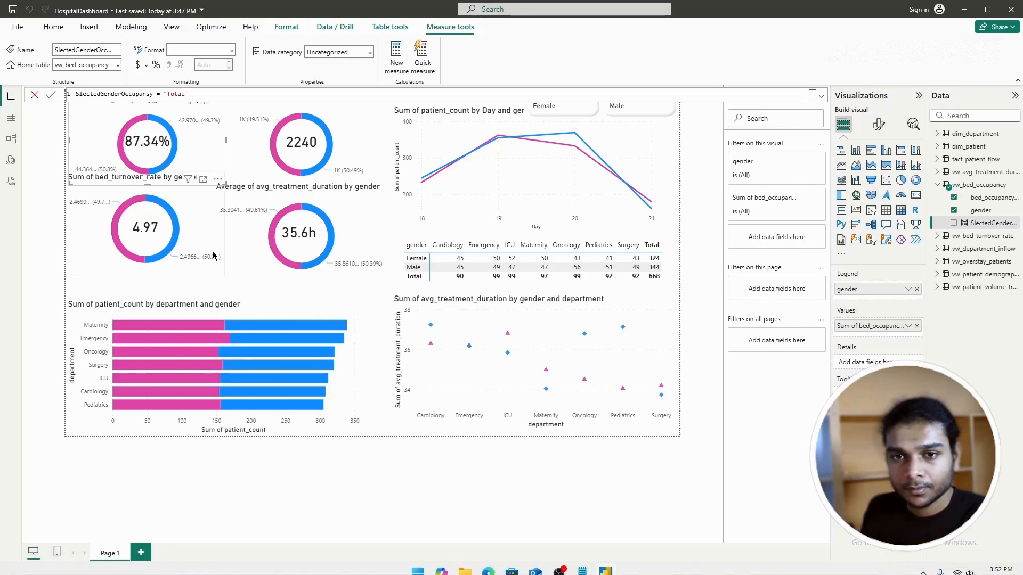
key("BackSpace")
key("BackSpace")
key("BackSpace")
key("BackSpace")
key("BackSpace")
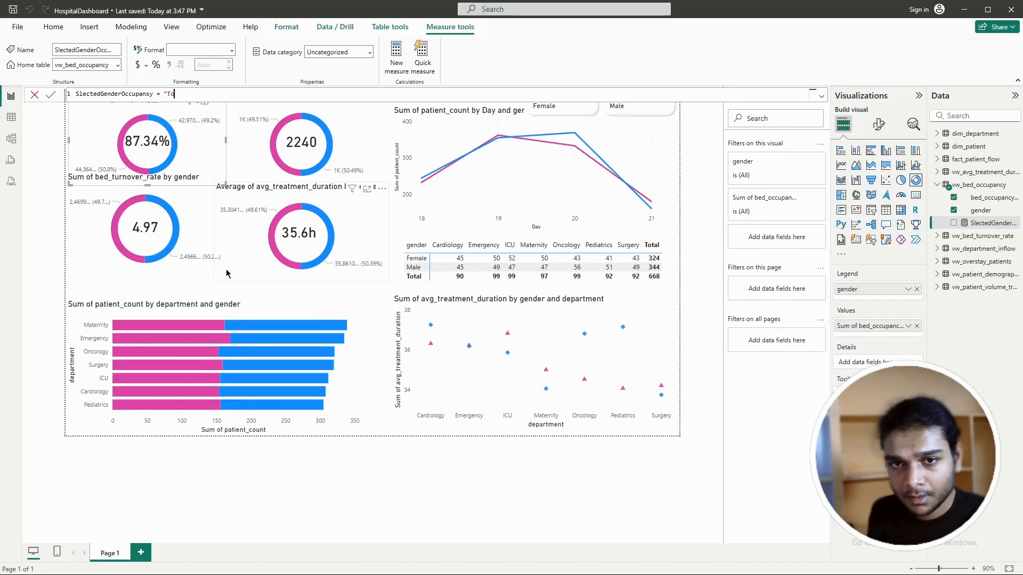
type("Bed")
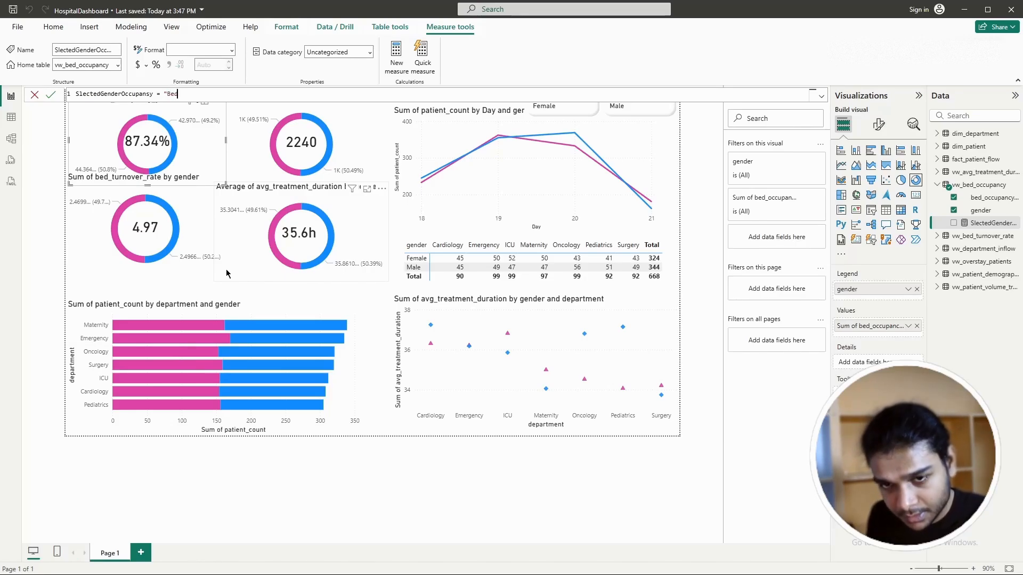
type("s Oc")
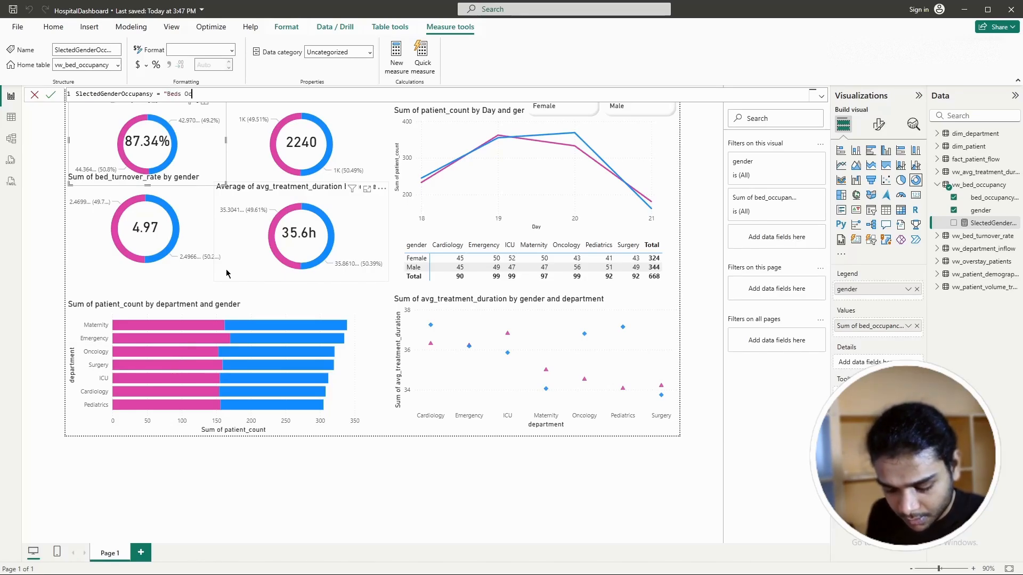
type("cupied")
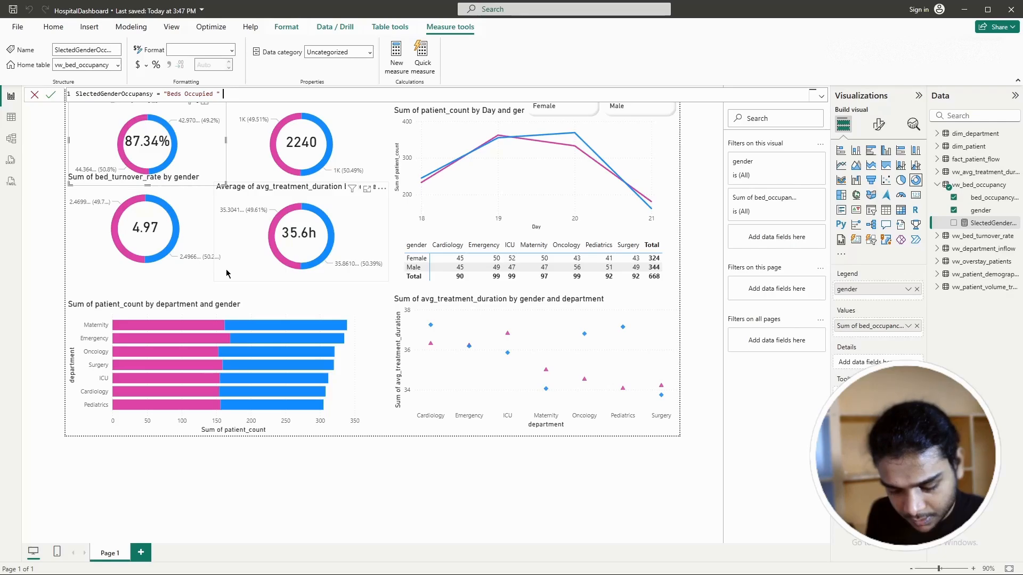
Step: Concatenate a SELECTEDVALUE function to the "Beds Occupied " text in the measure formula
type("& SELECT")
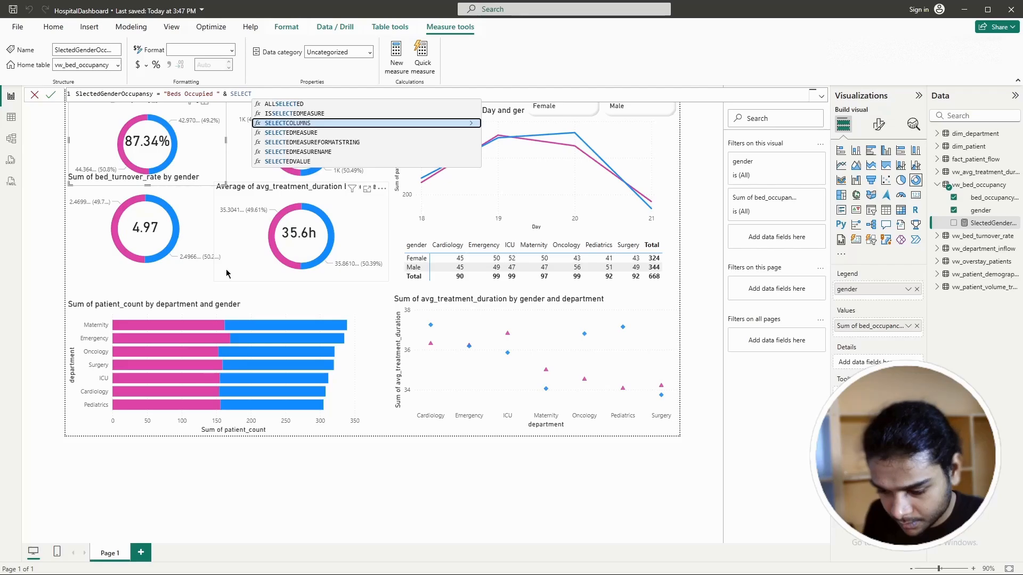
type("ed")
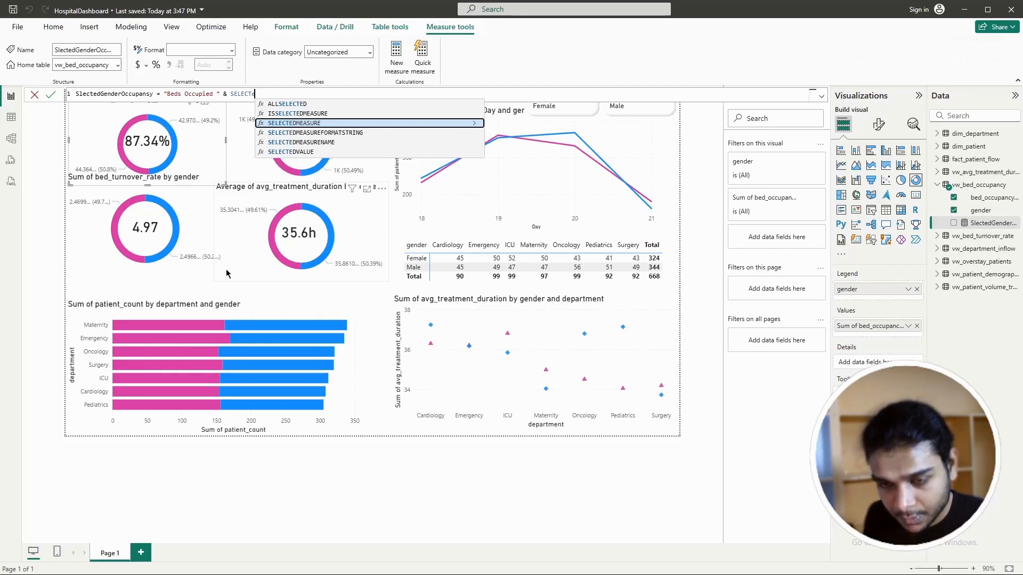
key("BackSpace")
key("BackSpace")
type("ED")
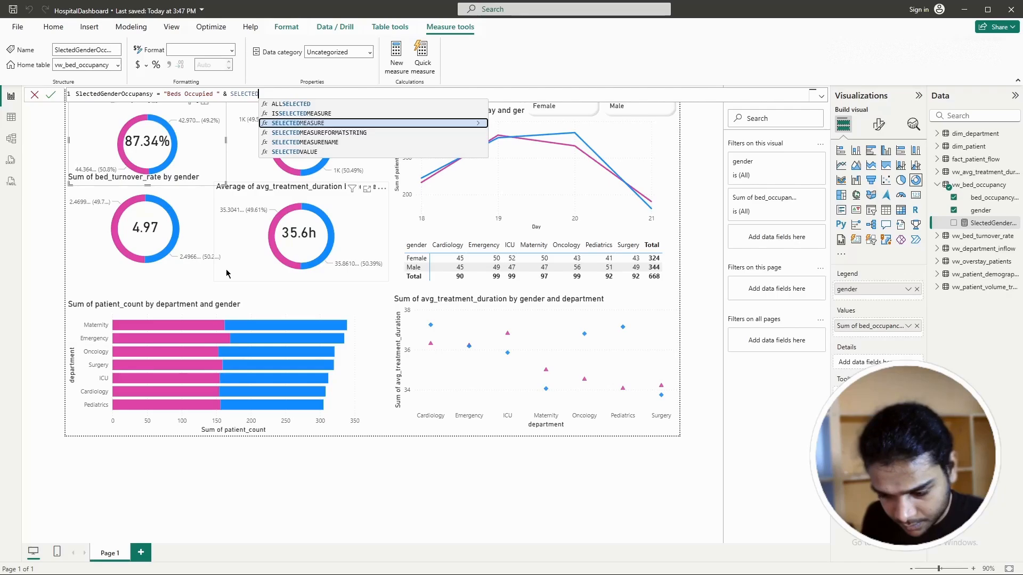
type("VALUE")
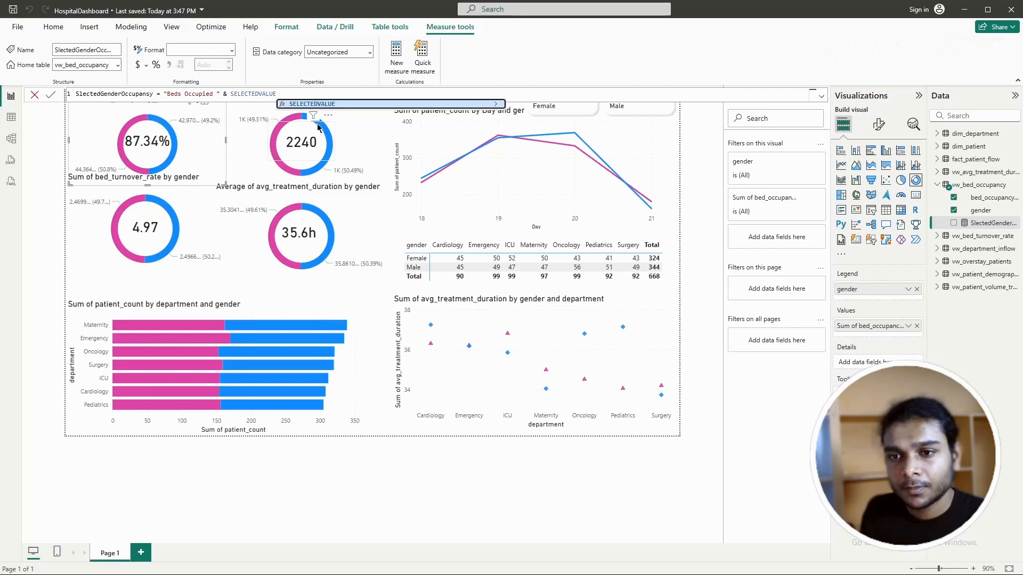
type("(")
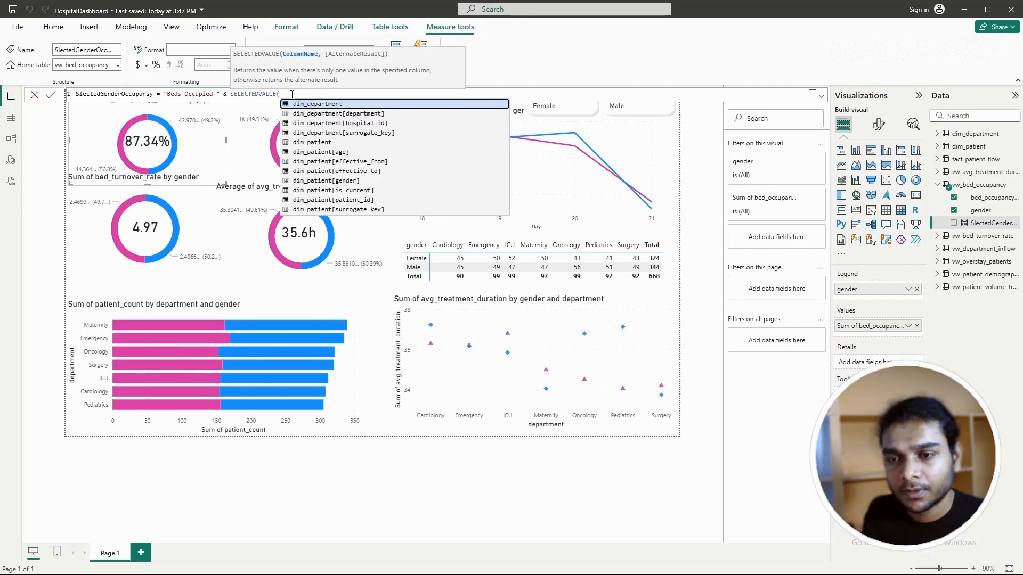
Step: Enter dim_patient(gender) as the column argument of SELECTEDVALUE
type("dim")
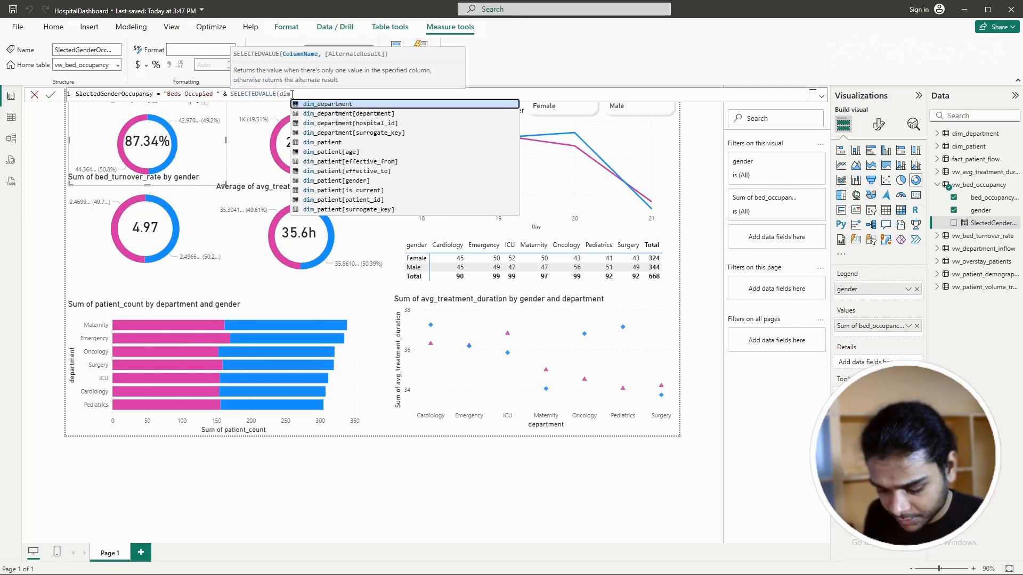
type("_pa")
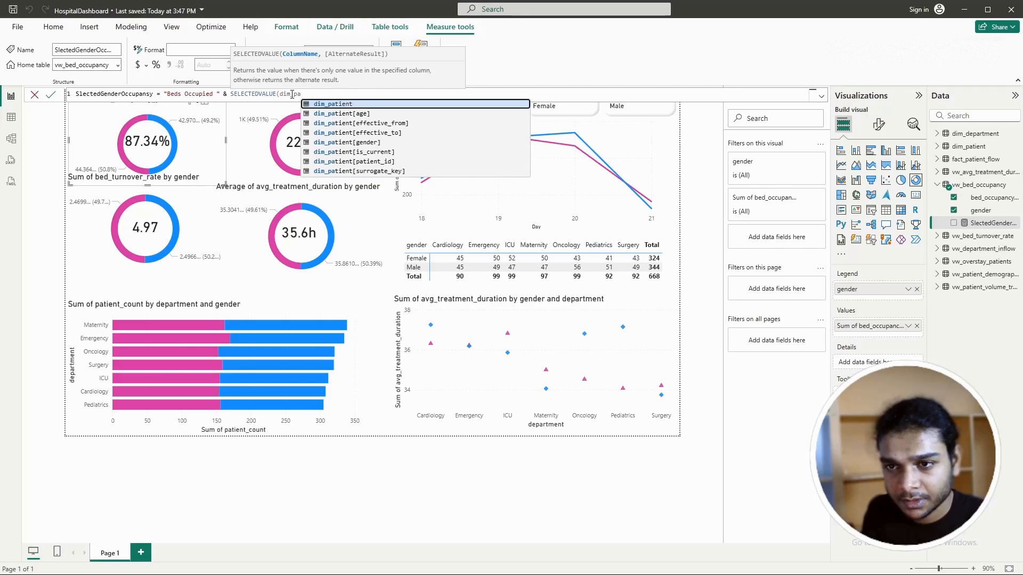
type("tient")
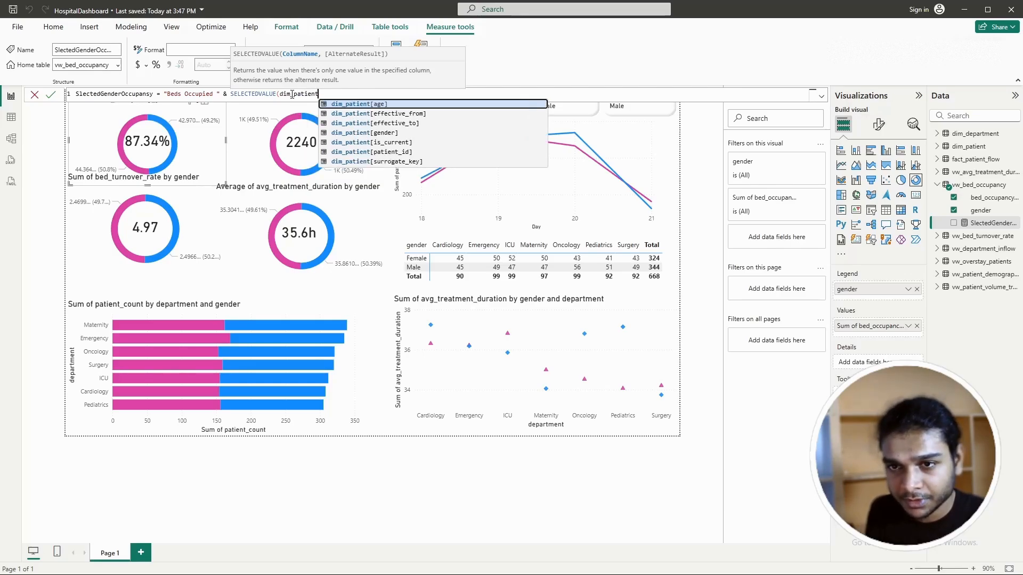
type("(")
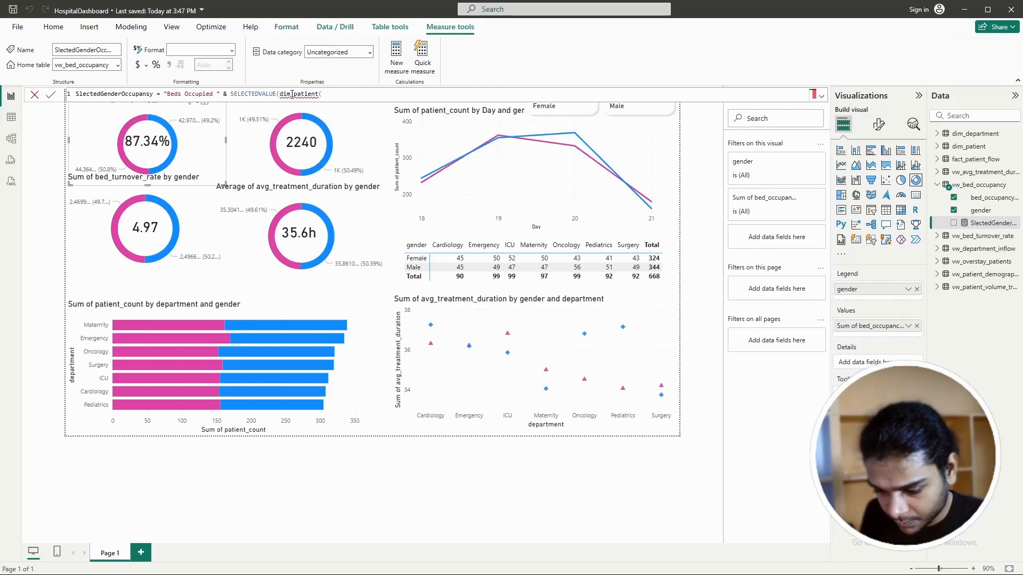
type("gender")
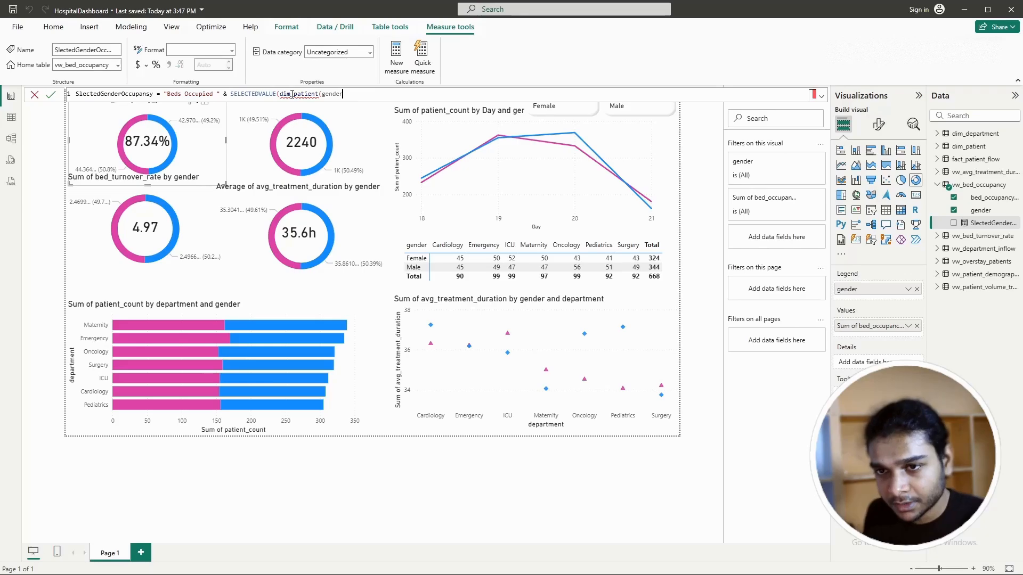
type(")")
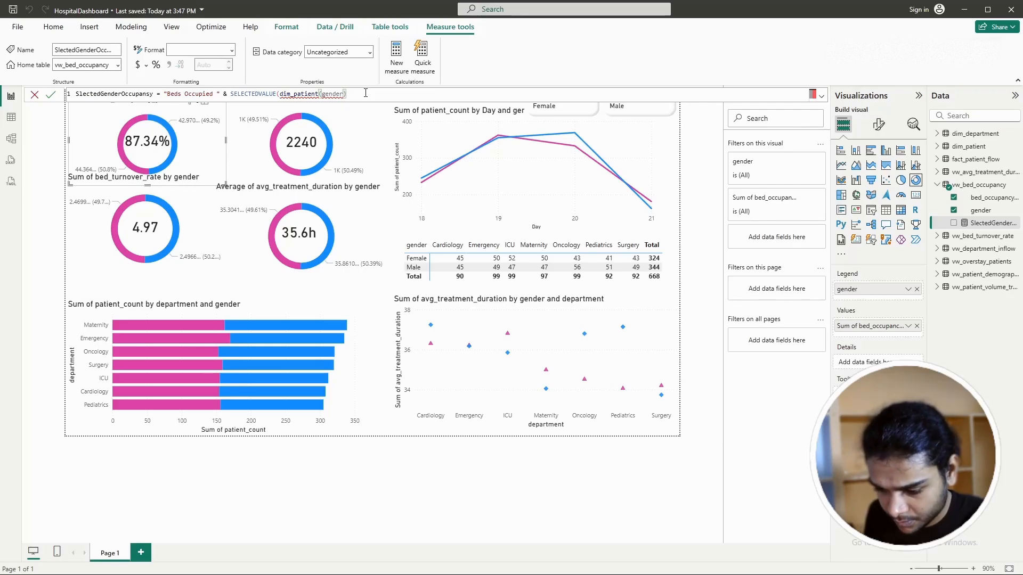
Step: Add "Total" as the alternate result of SELECTEDVALUE, close the function and commit the measure
type(",")
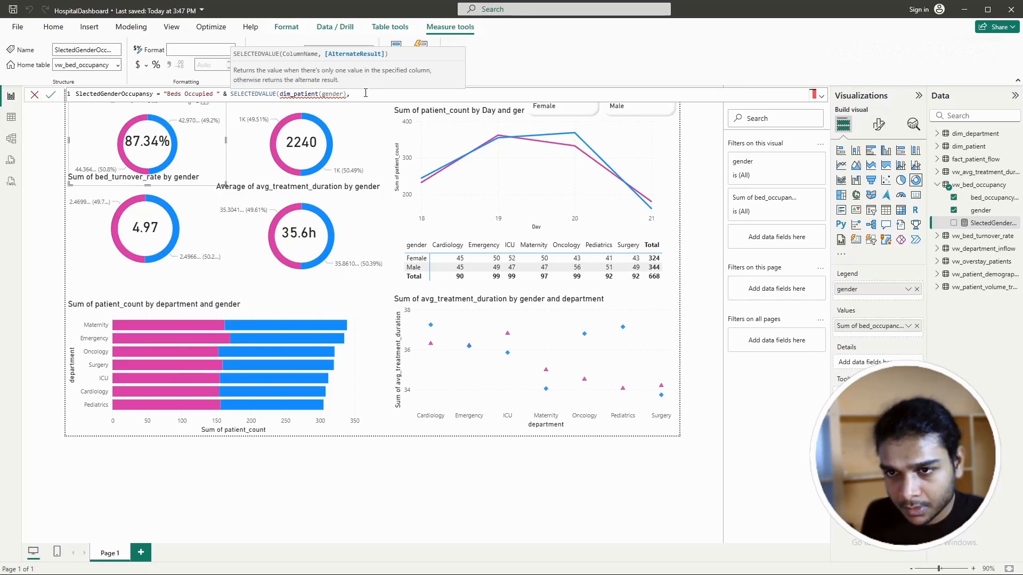
type("\"")
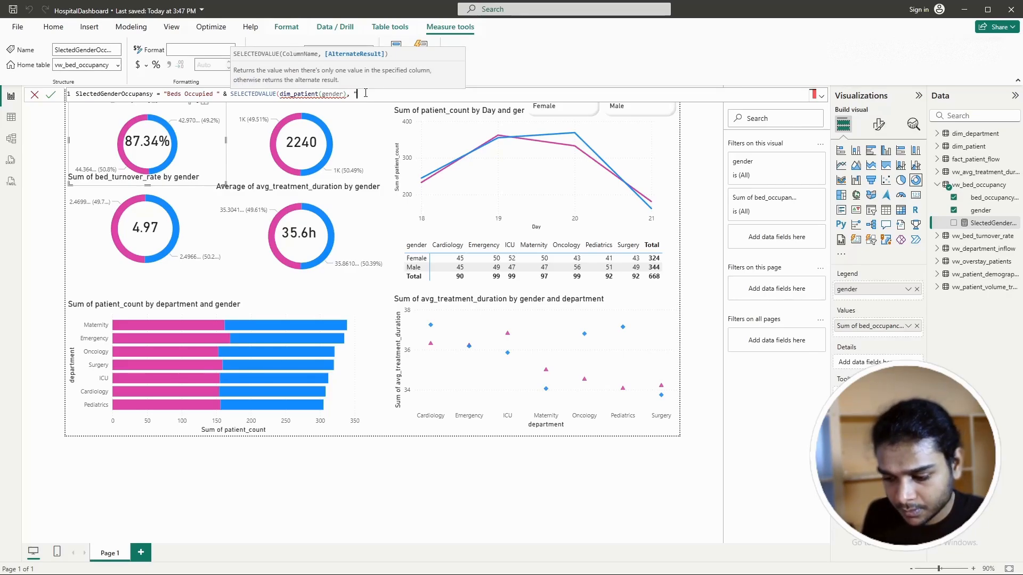
type("Total\"")
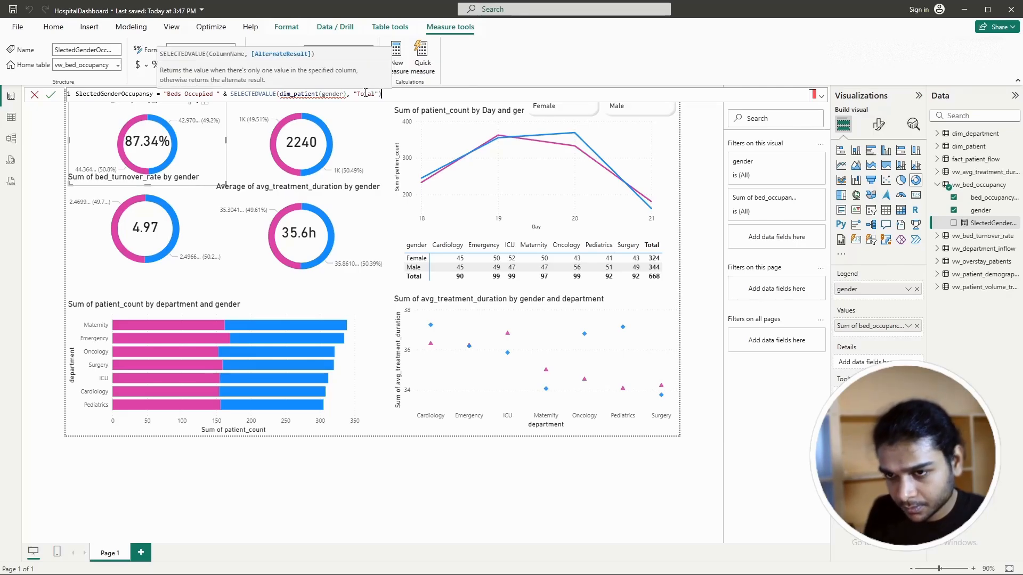
type(")")
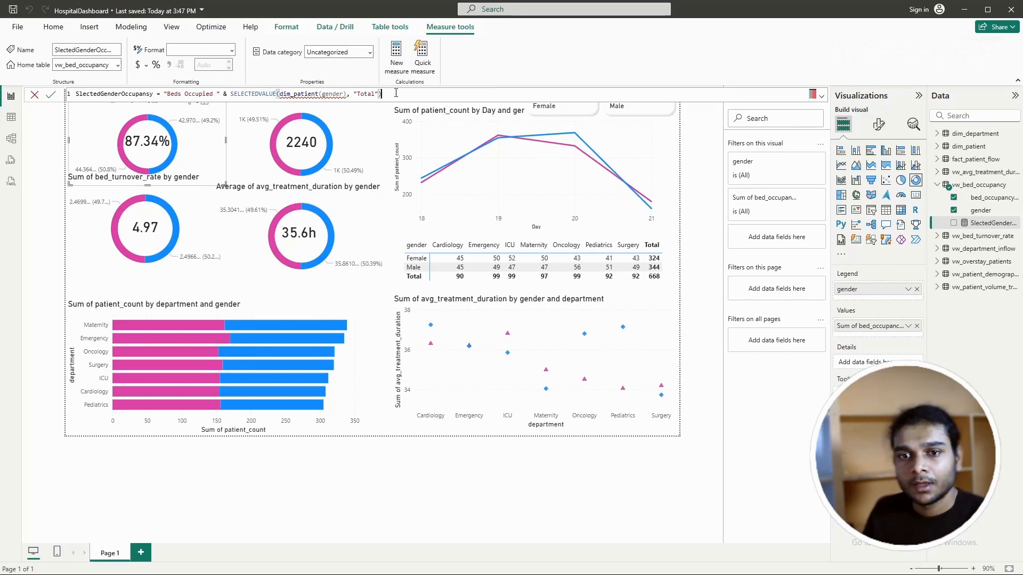
left_click(51, 96)
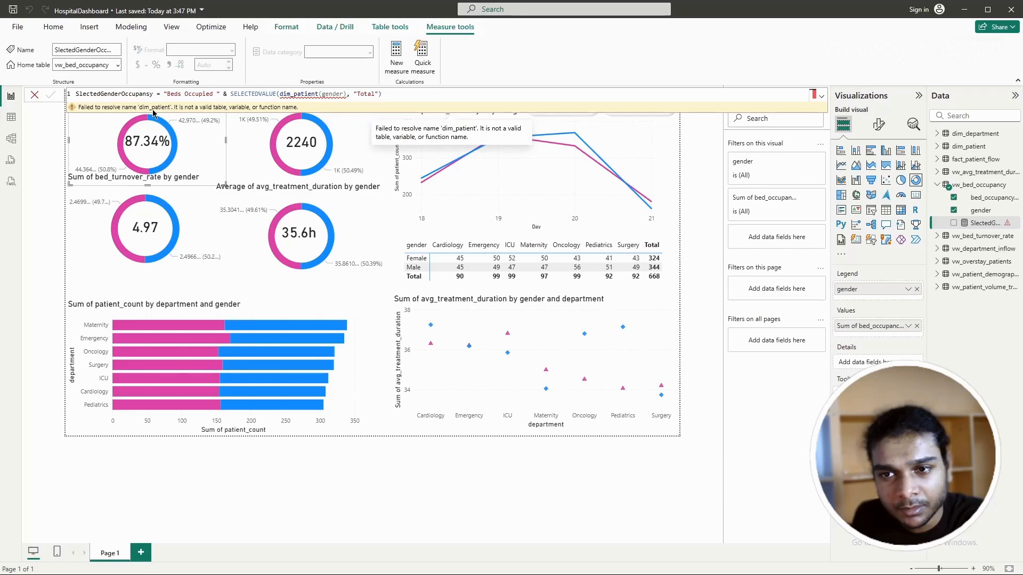
Step: Replace the opening parenthesis before gender with a square bracket in the dim_patient column argument of SELECTEDVALUE
mouse_move(286, 97)
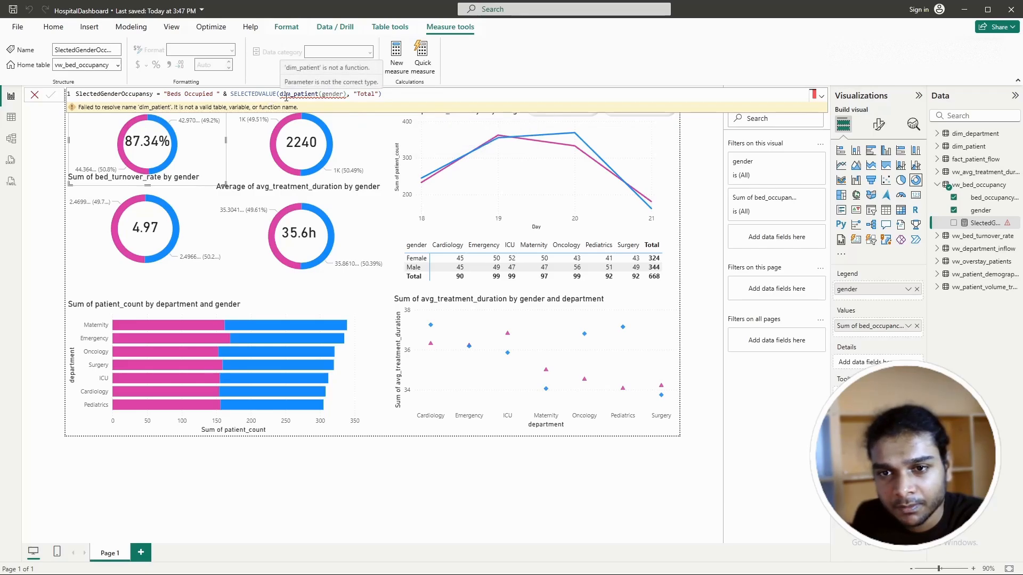
double_click(315, 93)
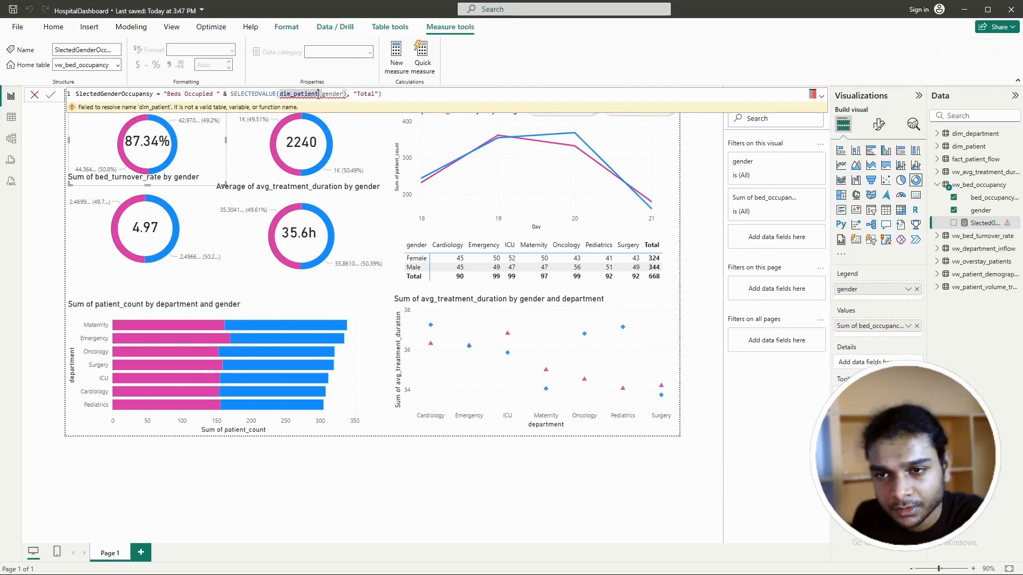
key("Right")
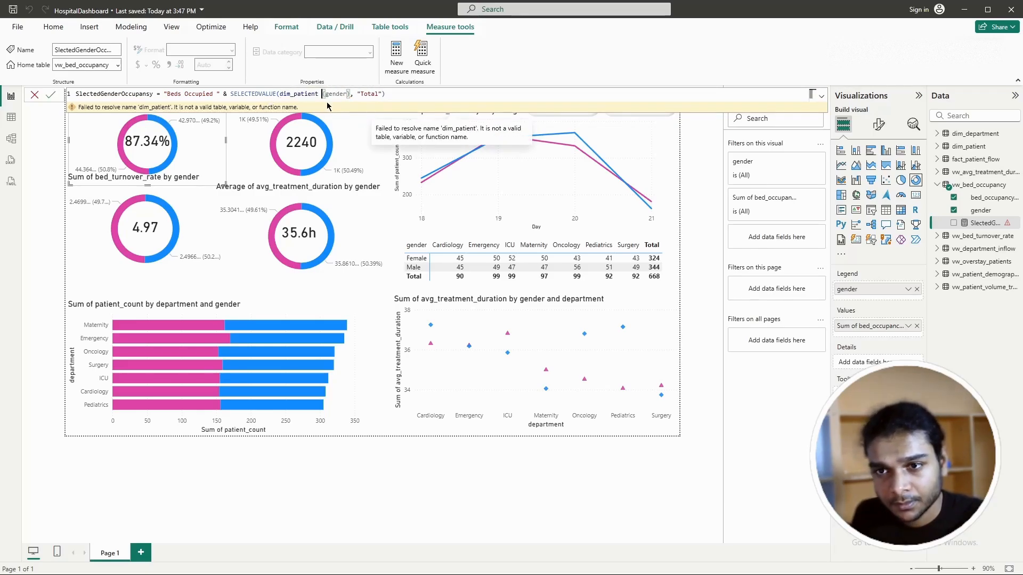
left_click(394, 94)
left_click(324, 95)
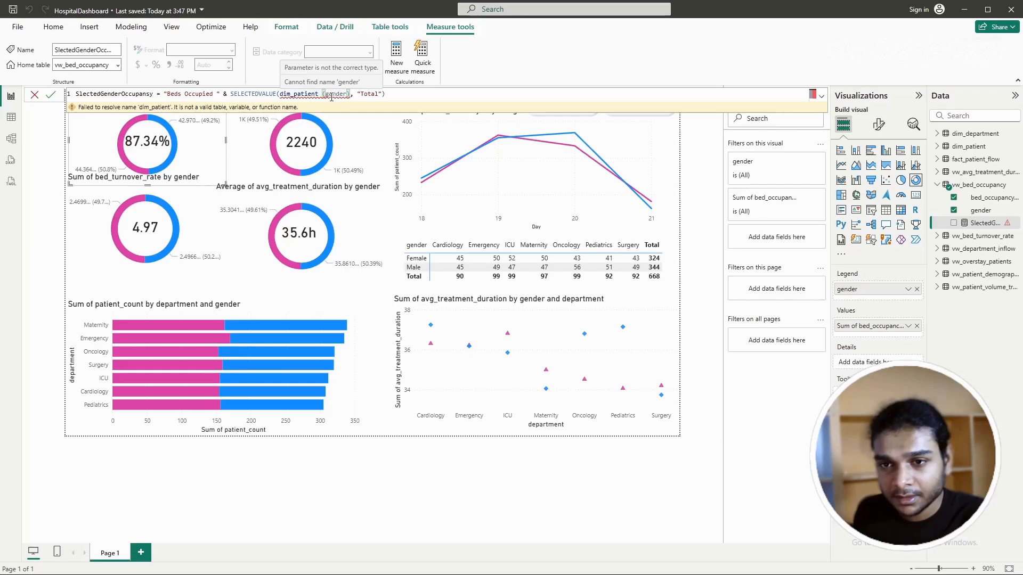
key("BackSpace")
key("BackSpace")
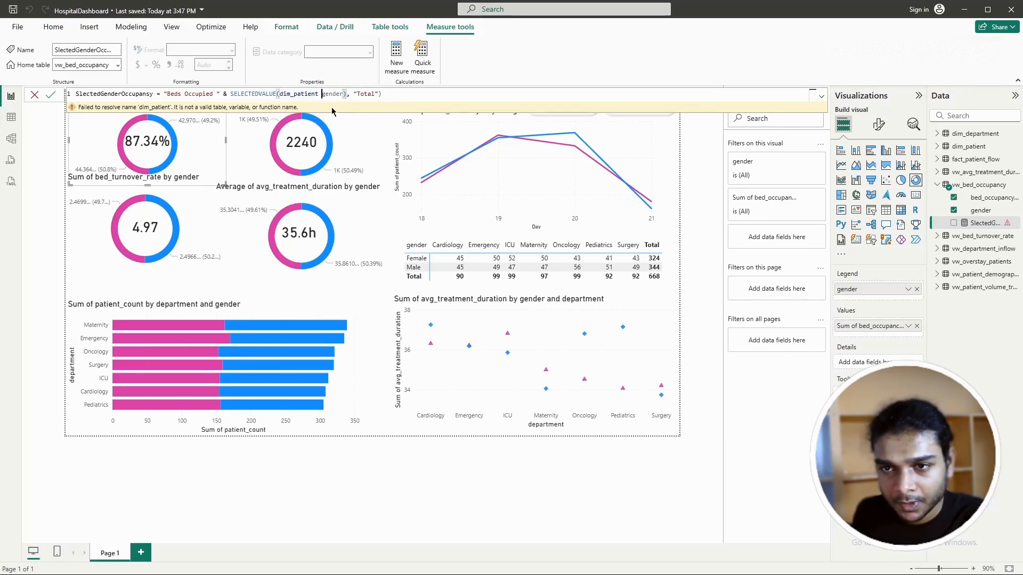
type("[")
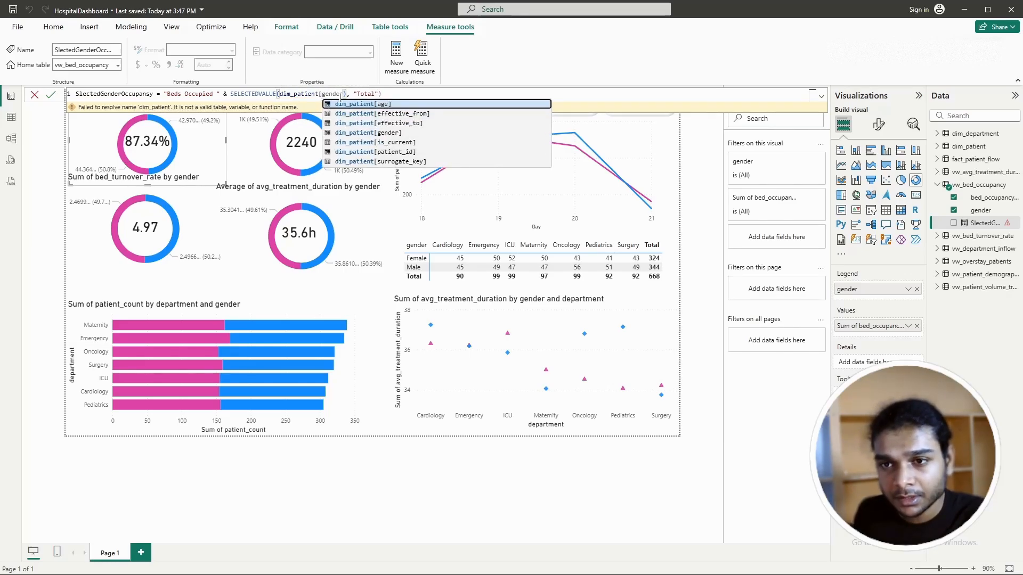
Step: Close the column reference with a square bracket so it reads dim_patient[gender], commit the measure and close the formula editor
left_click(346, 94)
key("BackSpace")
type("]")
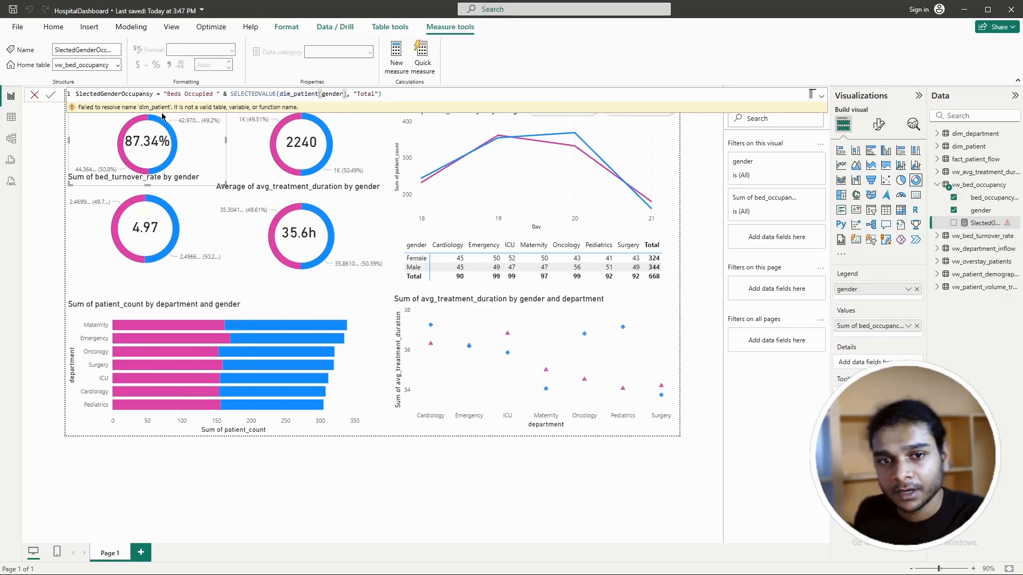
left_click(51, 95)
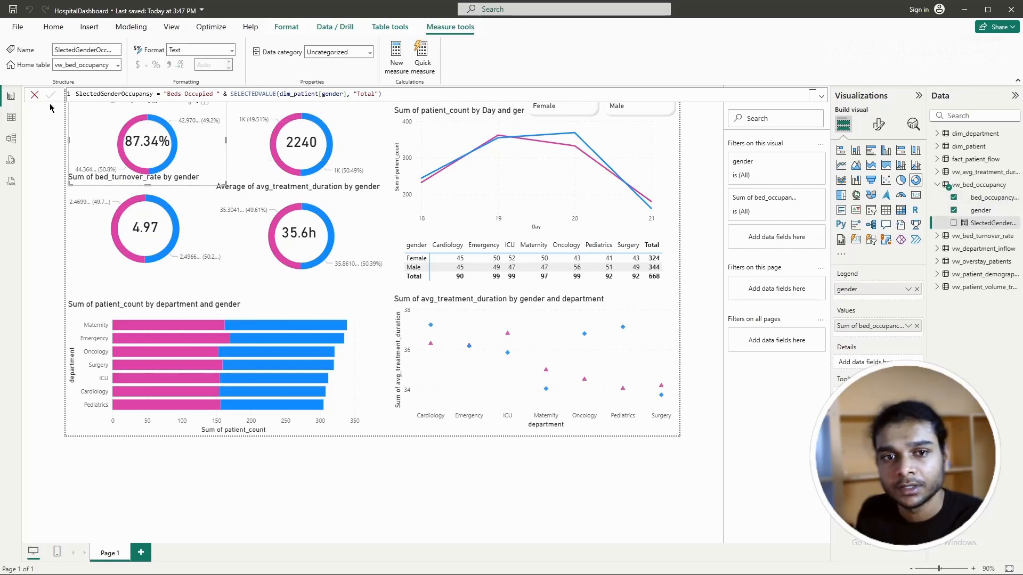
left_click(34, 94)
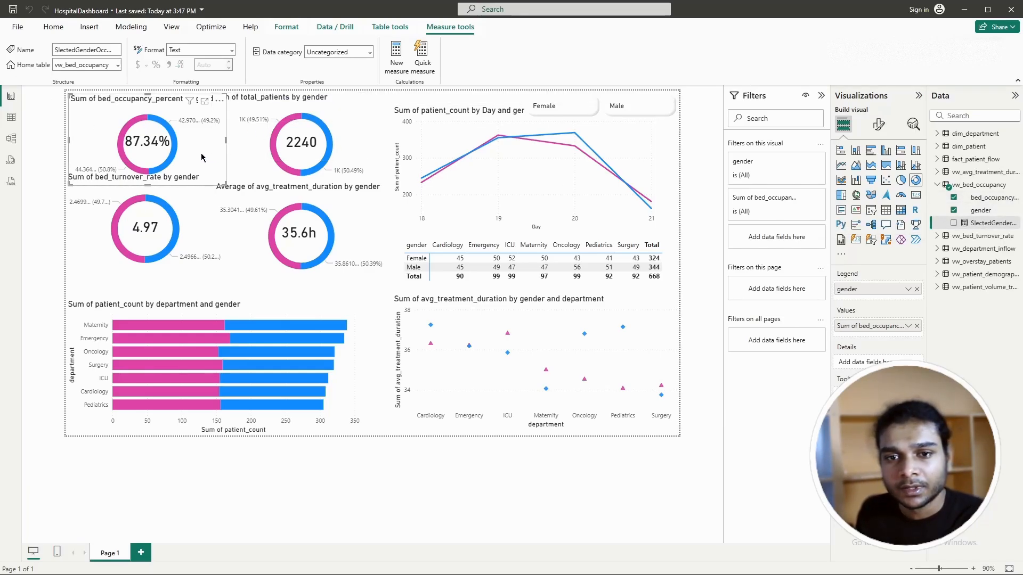
Step: Base the bed occupancy donut's title on the SlectedGenderOccupansy measure from vw_bed_occupancy as a field value, and nudge the donut slightly upward
left_click(879, 124)
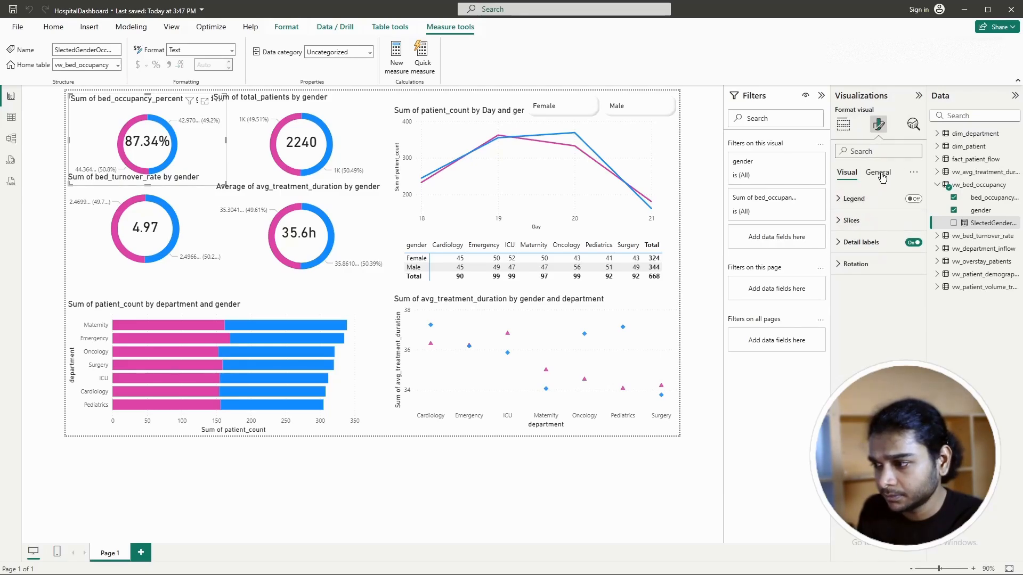
left_click(876, 176)
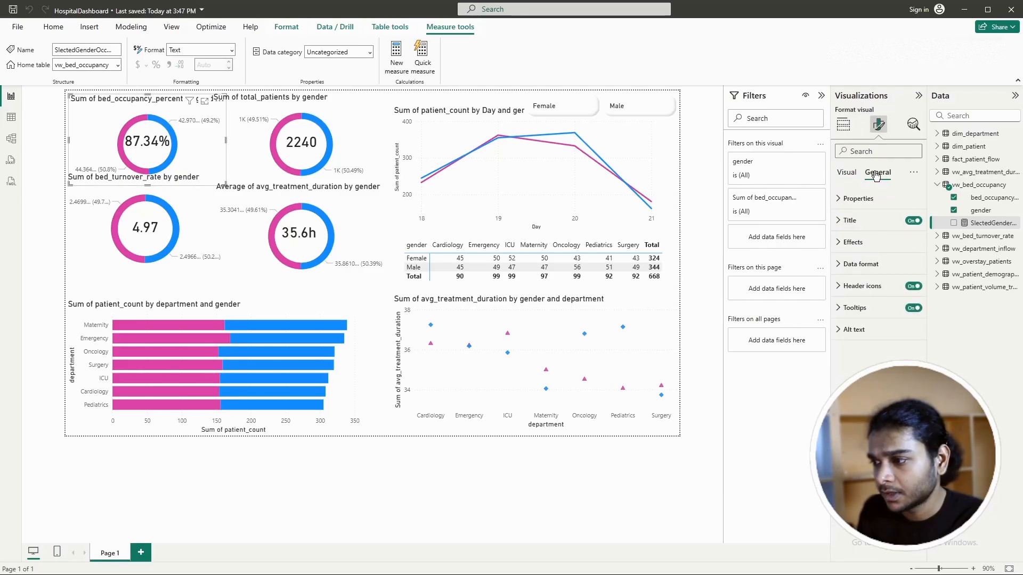
left_click(840, 223)
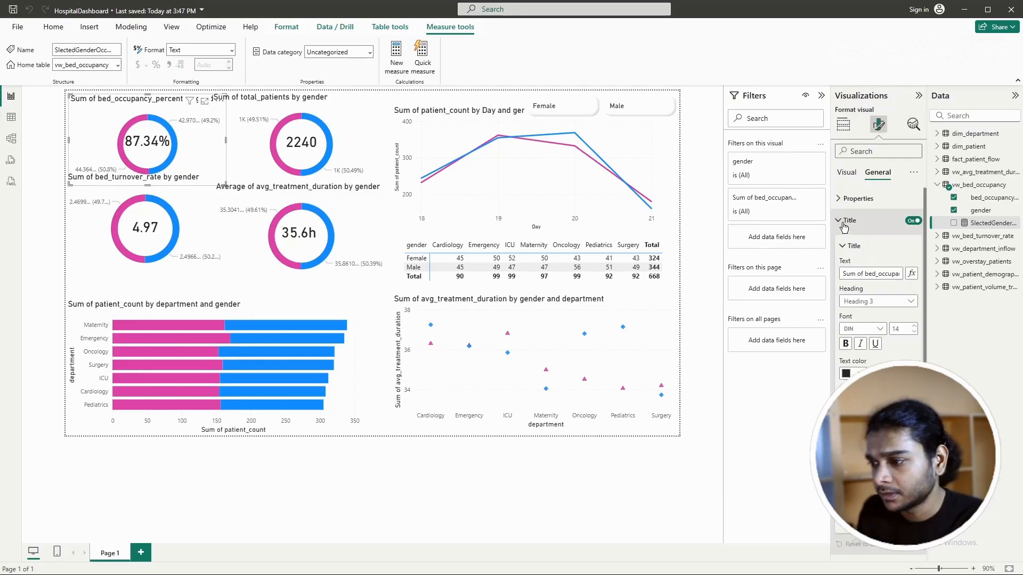
left_click(911, 272)
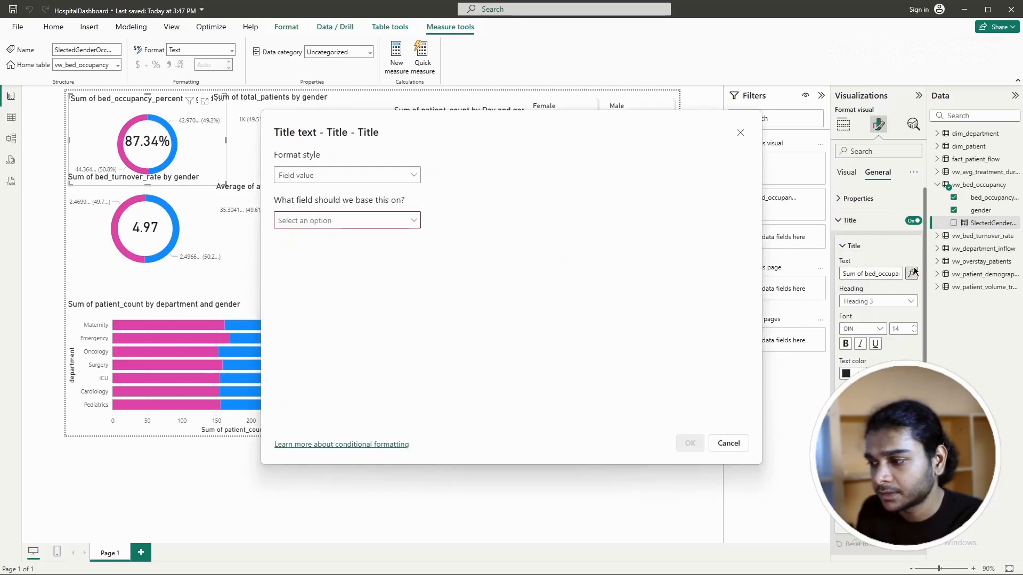
left_click(371, 174)
left_click(371, 170)
left_click(334, 217)
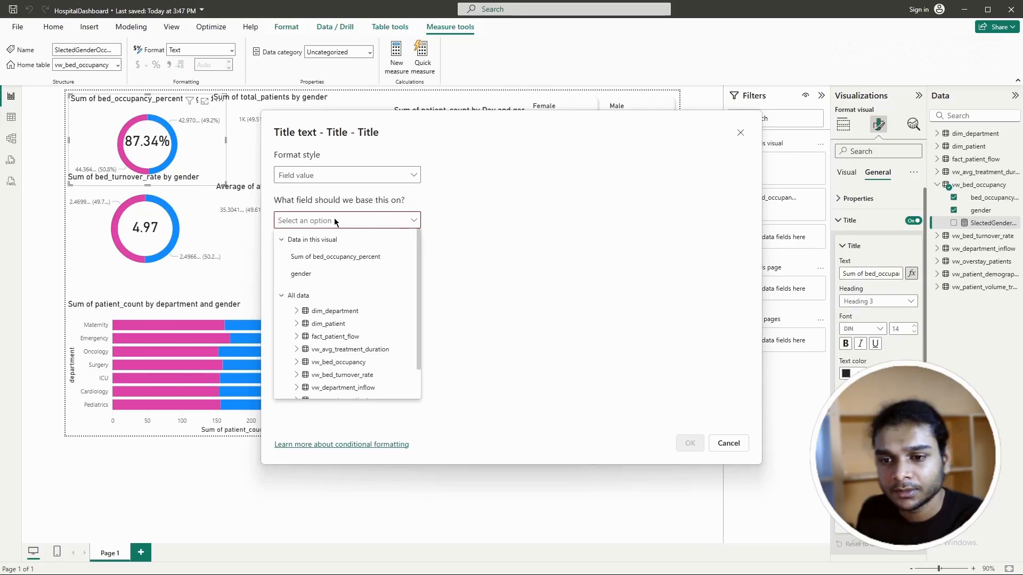
scroll(299, 298, "down", 1)
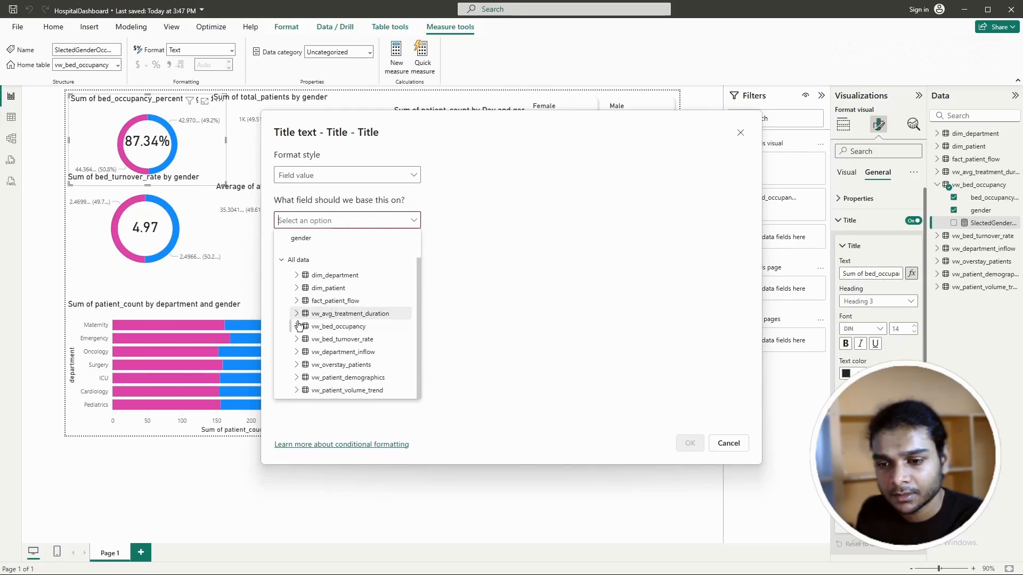
left_click(297, 326)
left_click(346, 365)
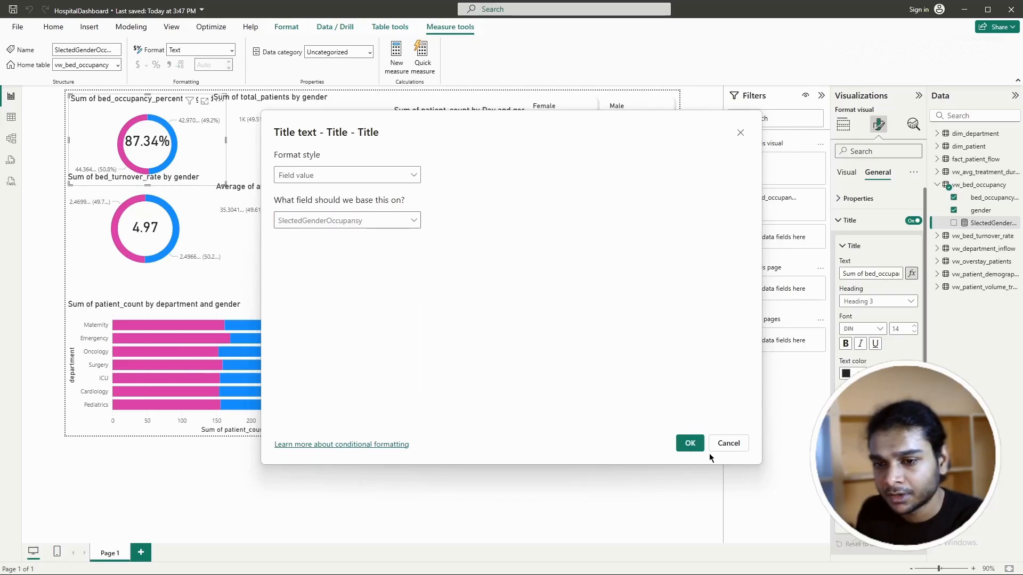
left_click(688, 444)
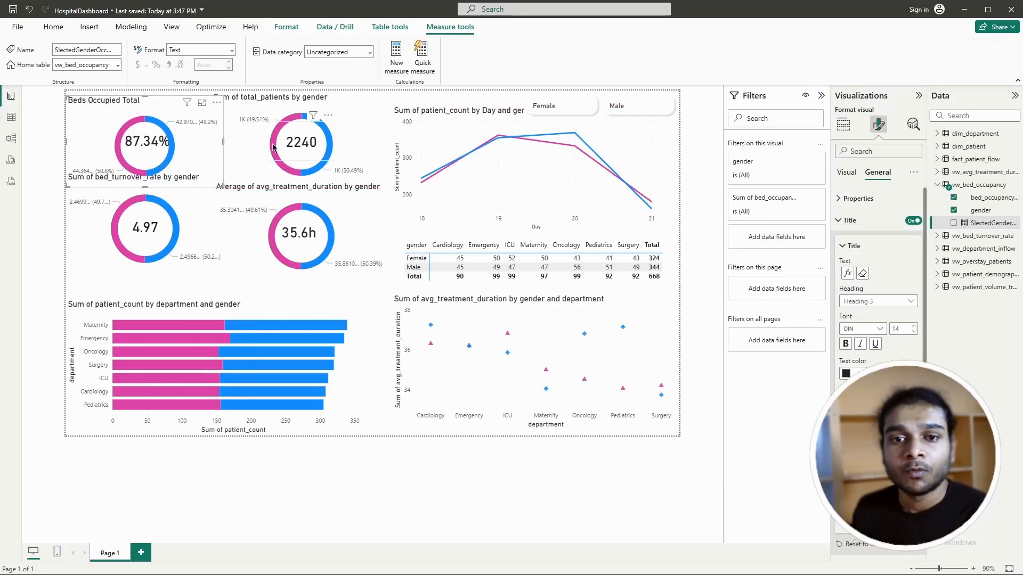
left_click_drag(174, 169, 174, 165)
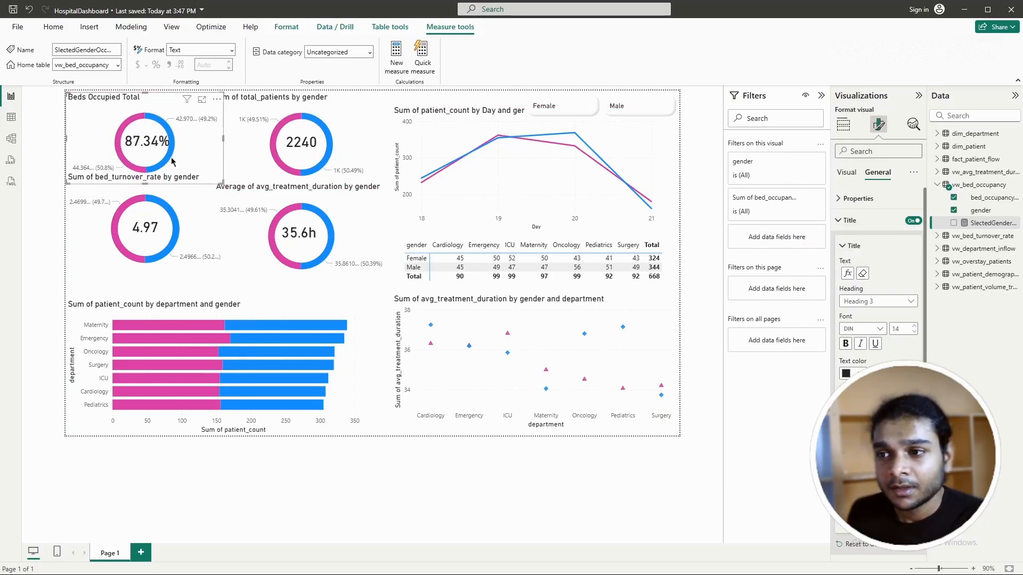
Step: Filter the dashboard by Female and by Male to check the dynamic donut title, and clear the gender selection
left_click(565, 108)
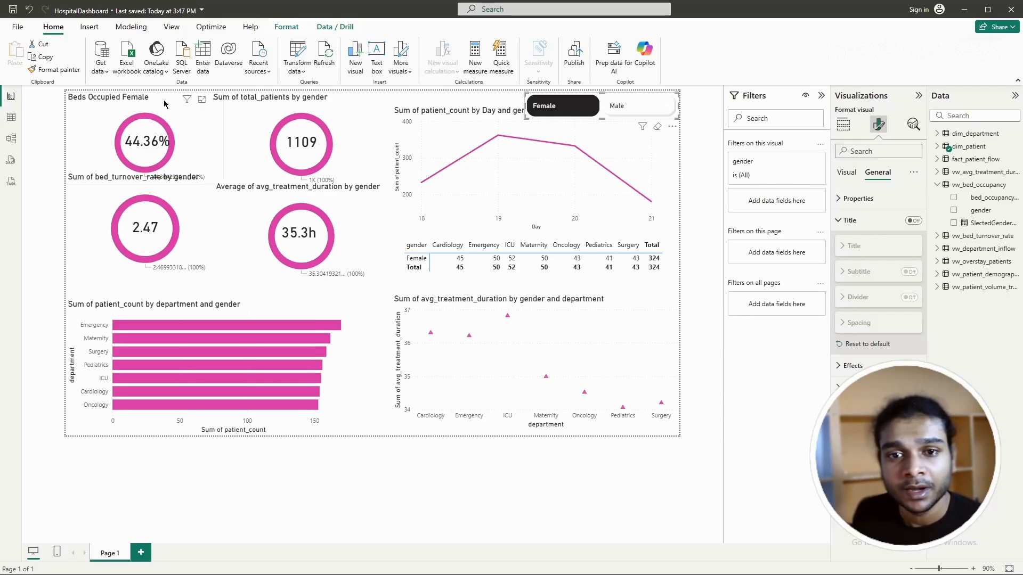
left_click(617, 106)
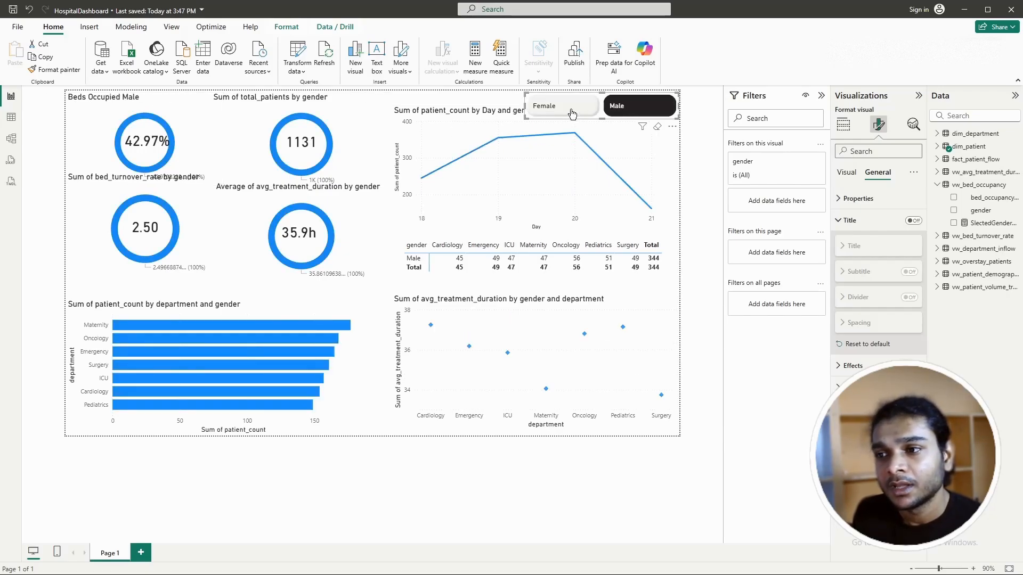
left_click(635, 109)
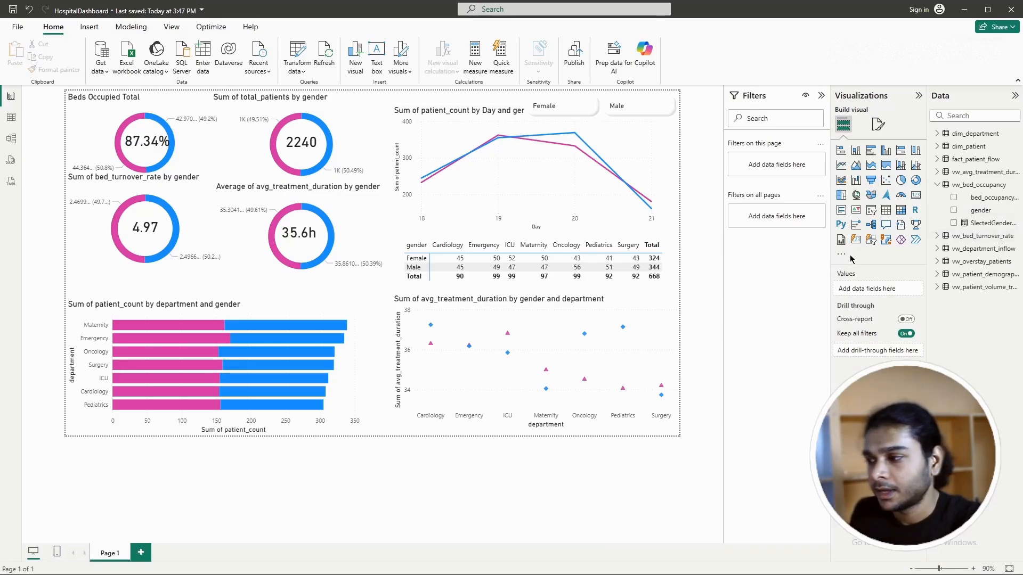
Step: Review each part of the SlectedGenderOccupansy formula, and switch the Male filter on and off to compare the bed occupancy title
left_click(981, 224)
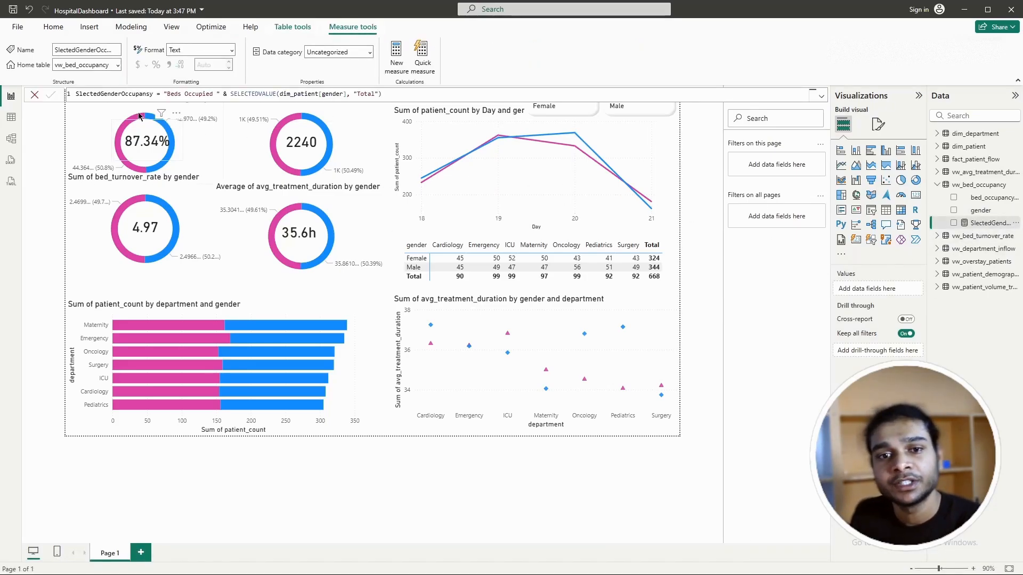
left_click_drag(75, 93, 153, 94)
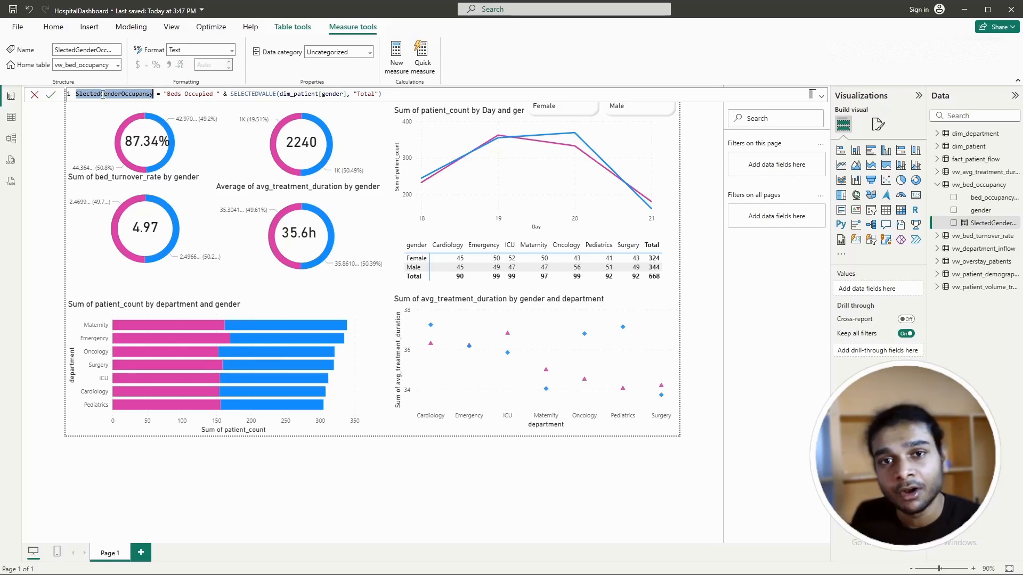
left_click_drag(164, 94, 220, 95)
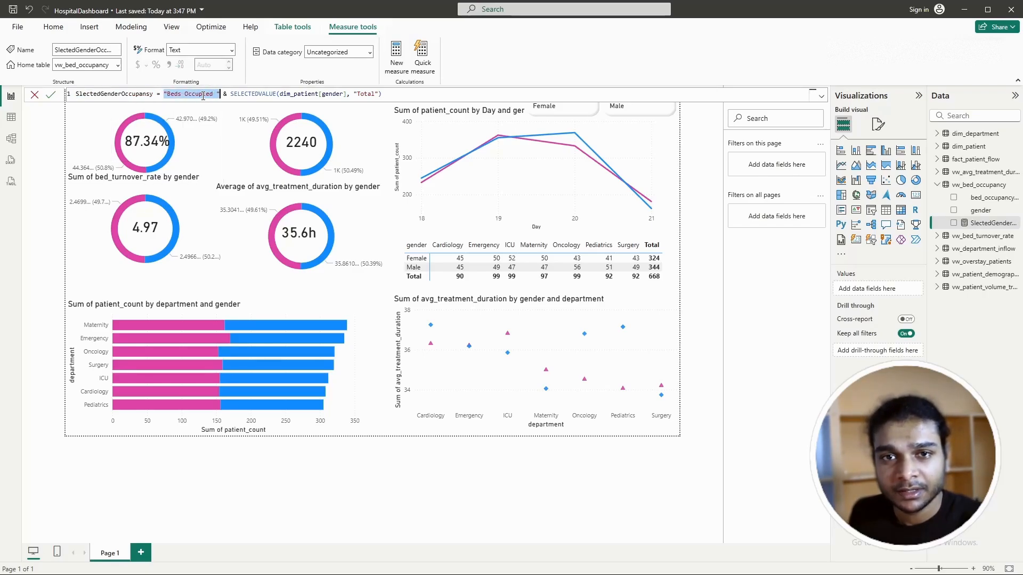
double_click(231, 94)
left_click_drag(231, 94, 276, 94)
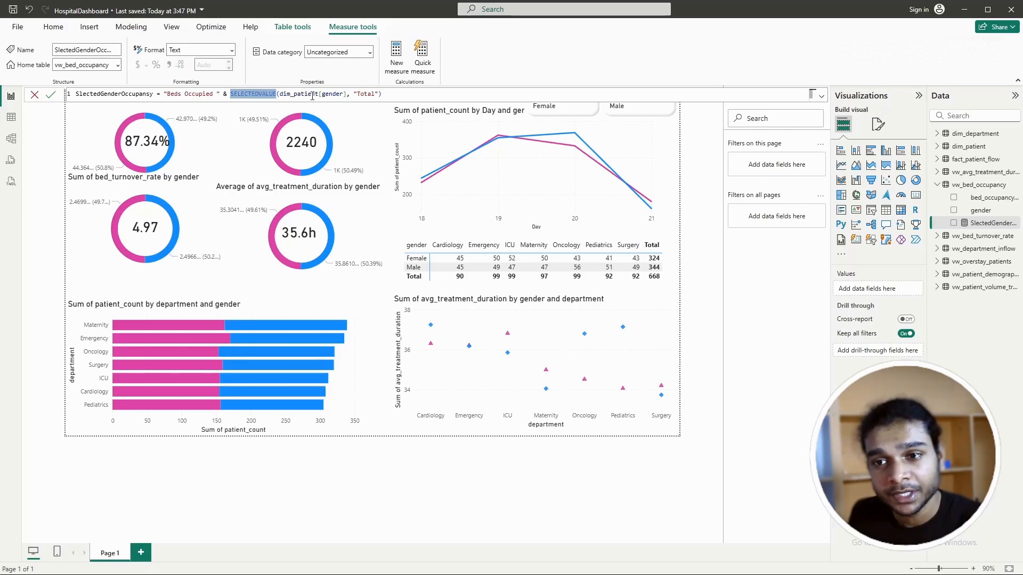
double_click(332, 95)
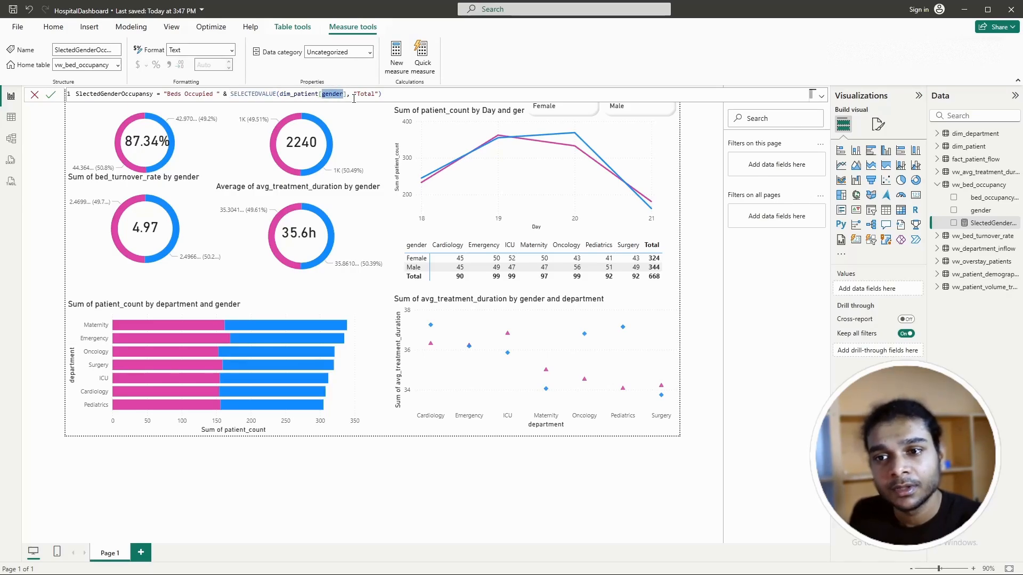
left_click_drag(230, 94, 379, 94)
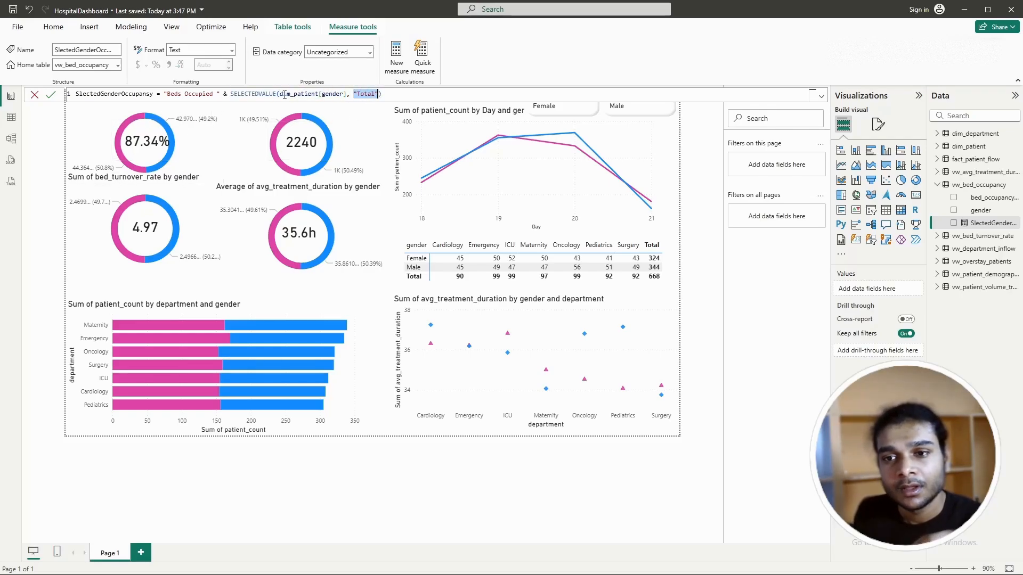
left_click(34, 95)
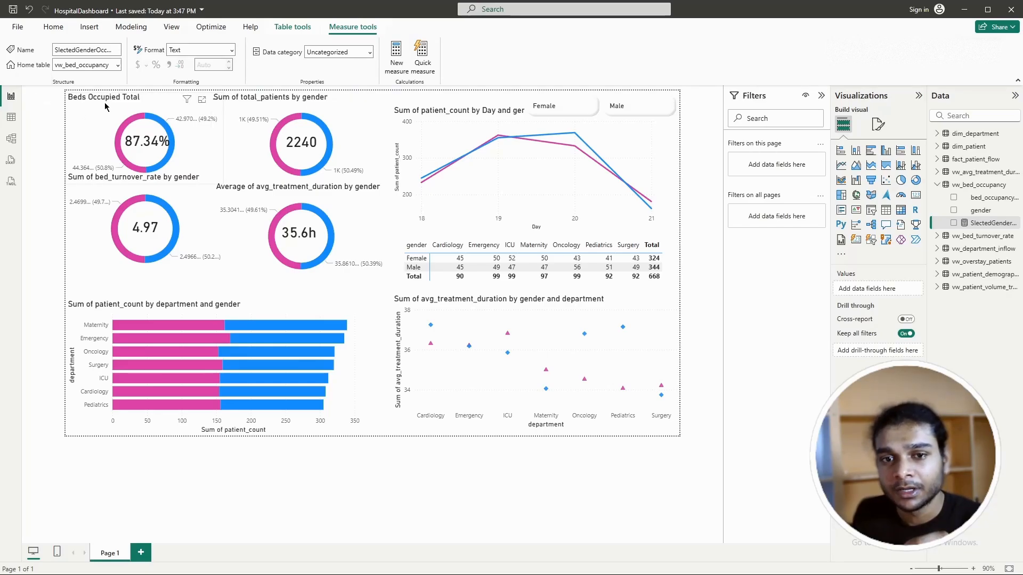
left_click(635, 106)
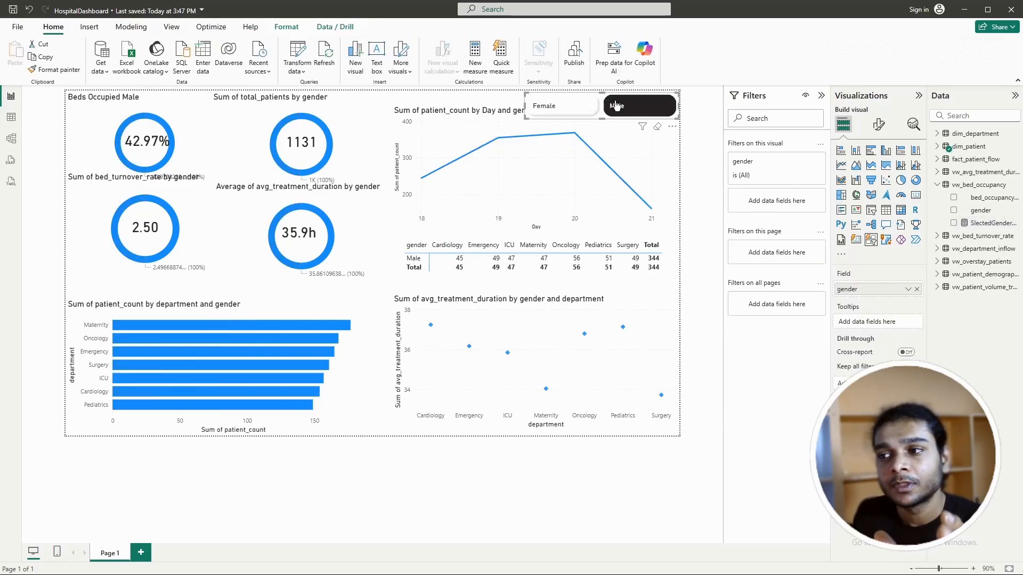
left_click(639, 111)
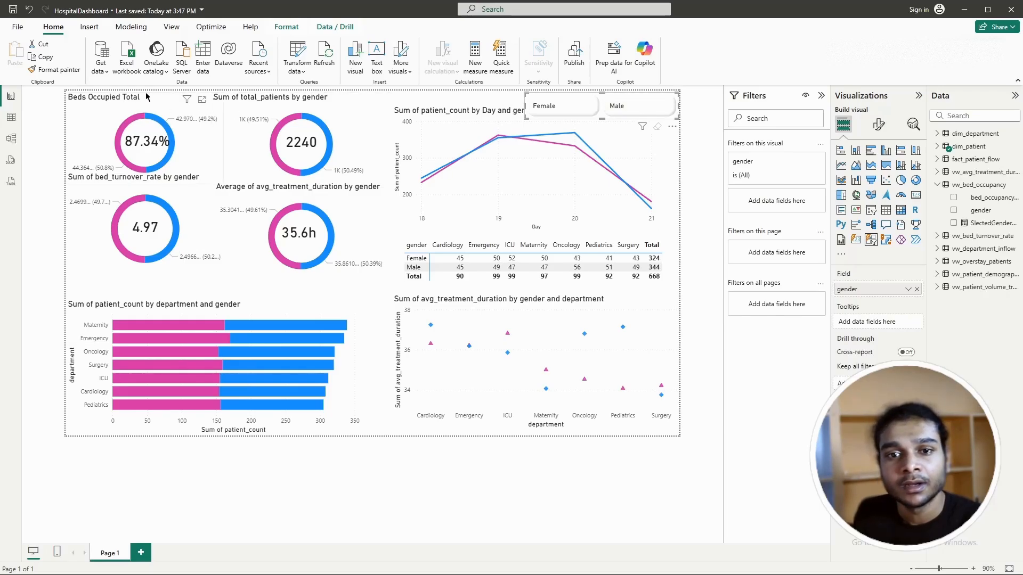
Step: Copy the whole SlectedGenderOccupansy formula from the vw_bed_occupancy table and leave the formula editor
left_click(194, 138)
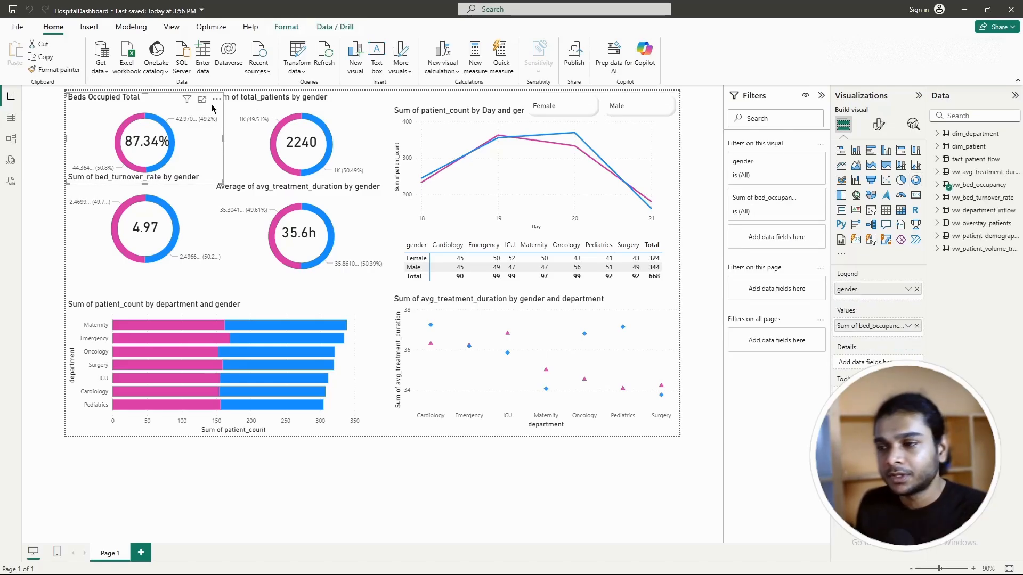
left_click(974, 186)
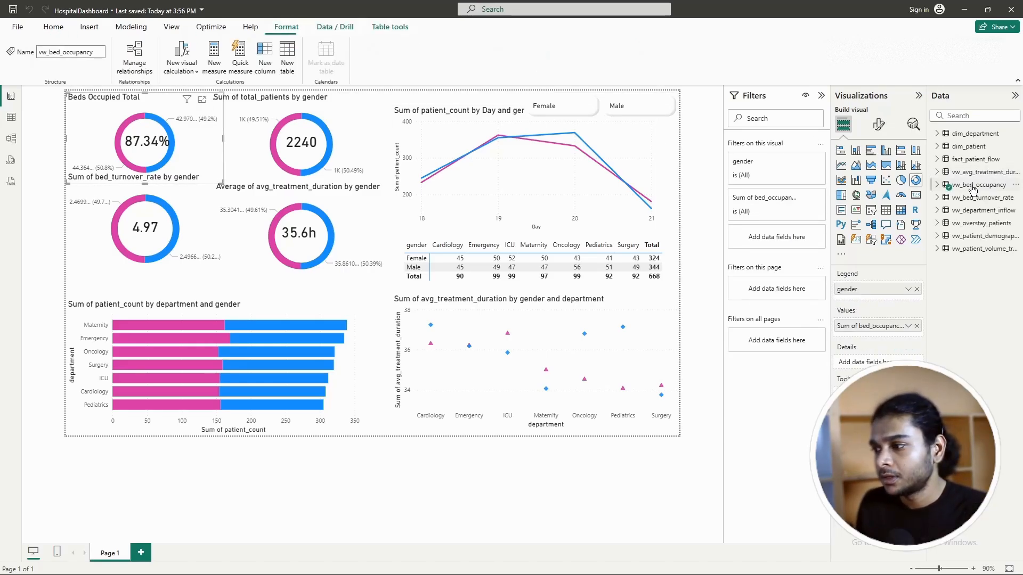
left_click(937, 184)
left_click(988, 222)
left_click(382, 92)
left_click_drag(382, 92, 74, 107)
key("ctrl+c")
left_click(53, 156)
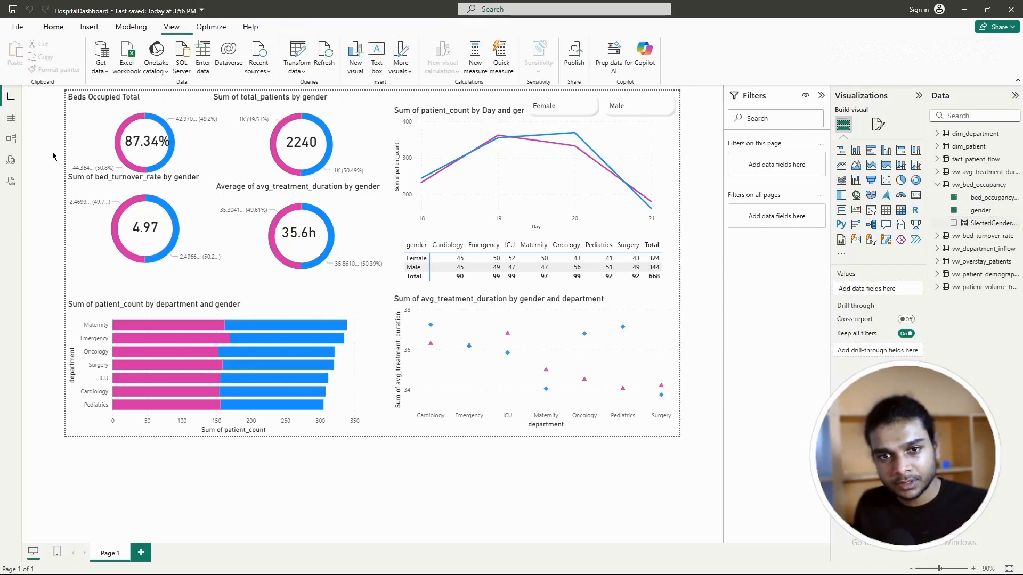
Step: Create a measure in vw_patient_demographics from the copied title formula and name it SlectedGenderdemographic
left_click(372, 121)
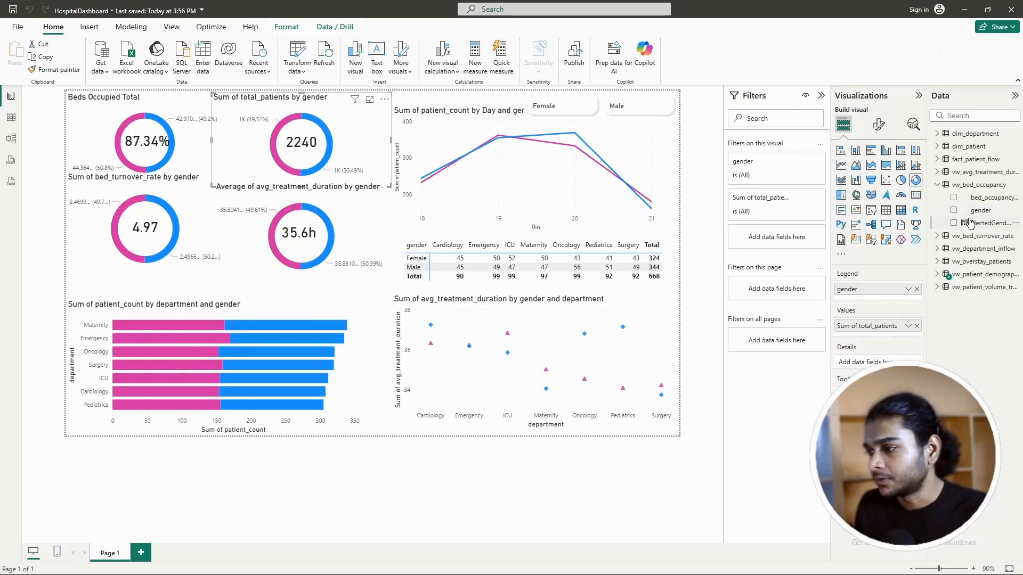
left_click(958, 274)
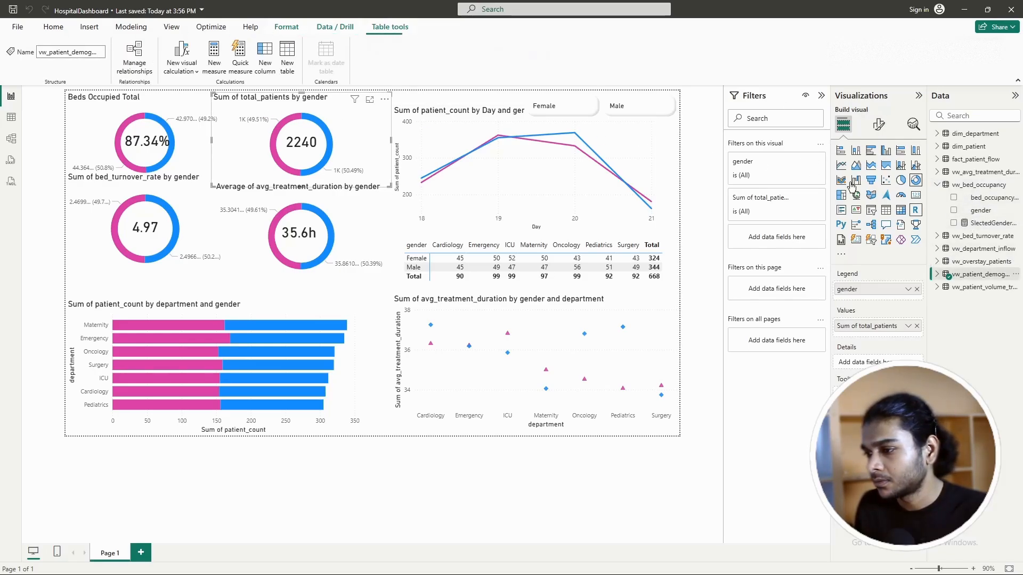
left_click(214, 58)
key("ctrl+v")
left_click_drag(153, 94, 122, 94)
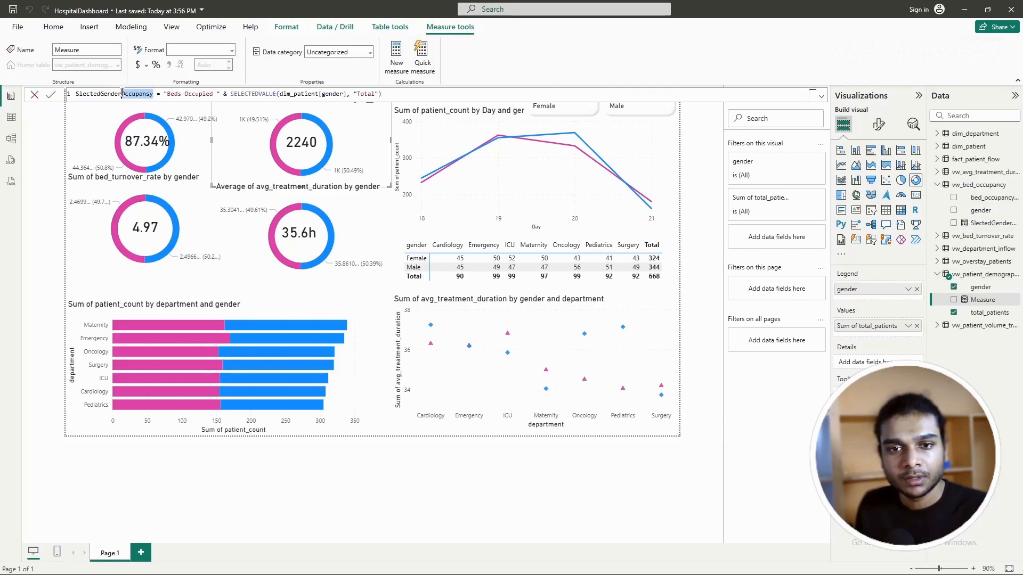
type("demog")
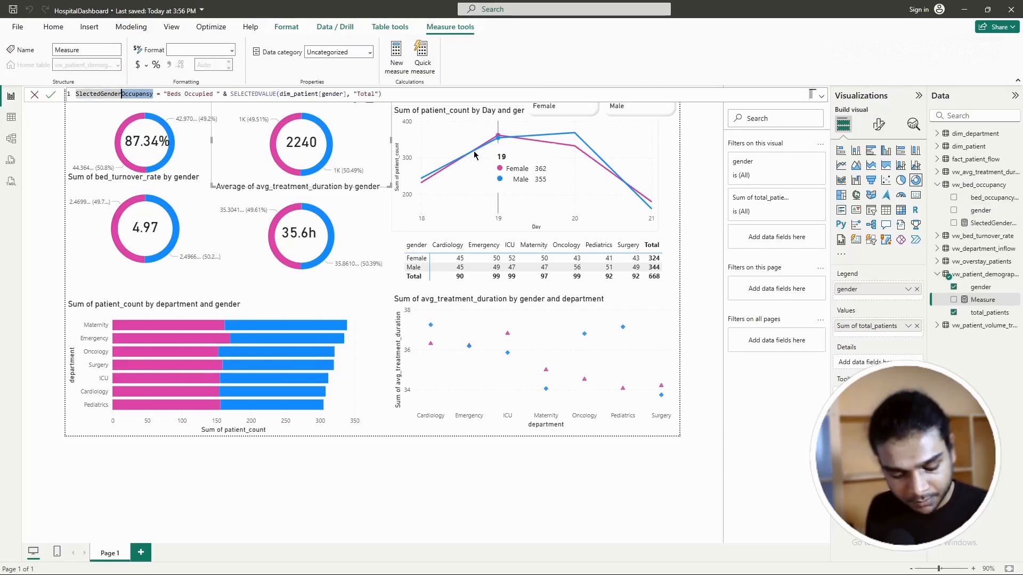
type("raphic")
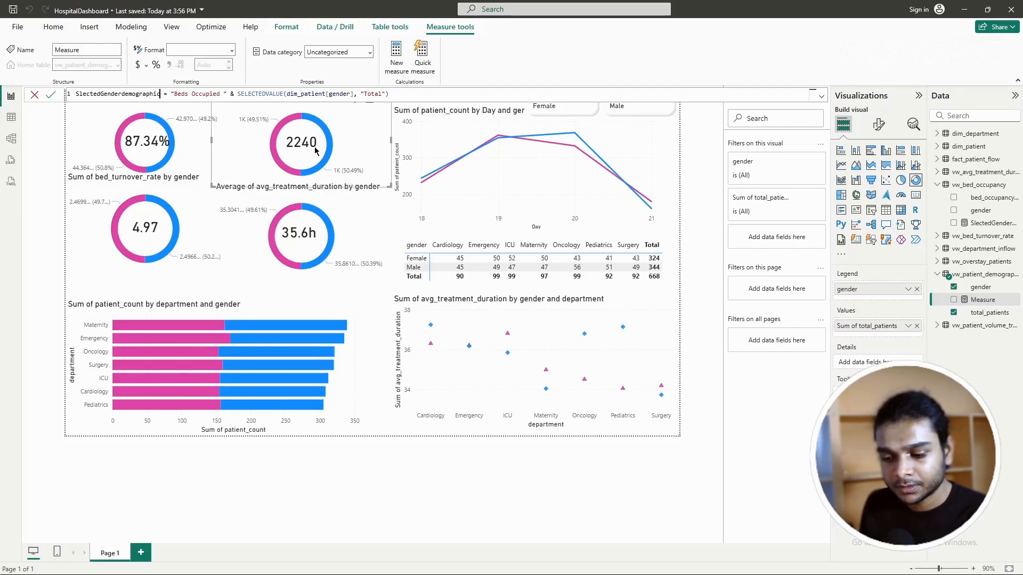
Step: Change the new measure's prefix text to "Total " and its fallback value to "Patients", commit it, and leave the formula editor
left_click_drag(174, 93, 220, 94)
type("Total")
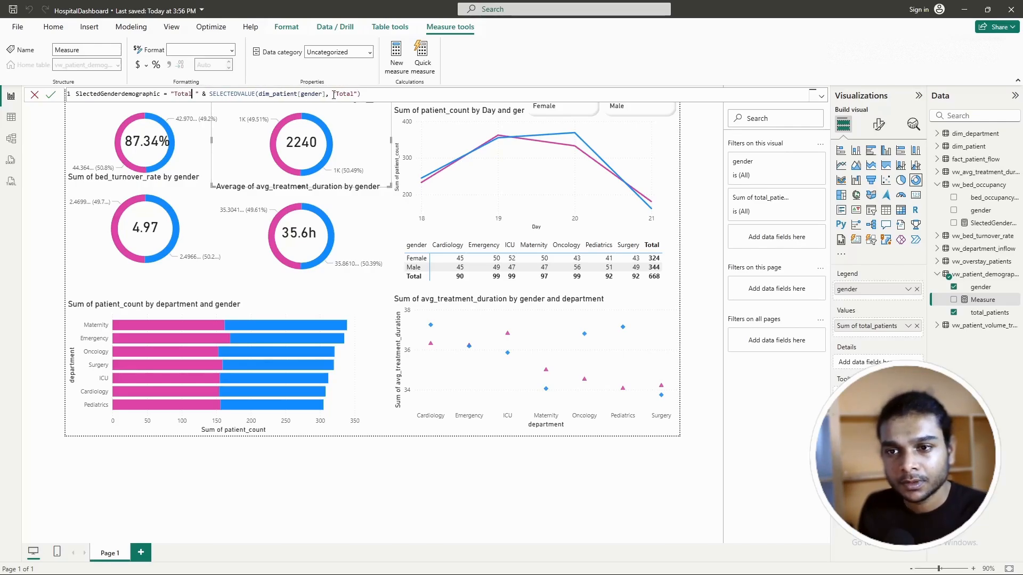
left_click_drag(336, 94, 354, 94)
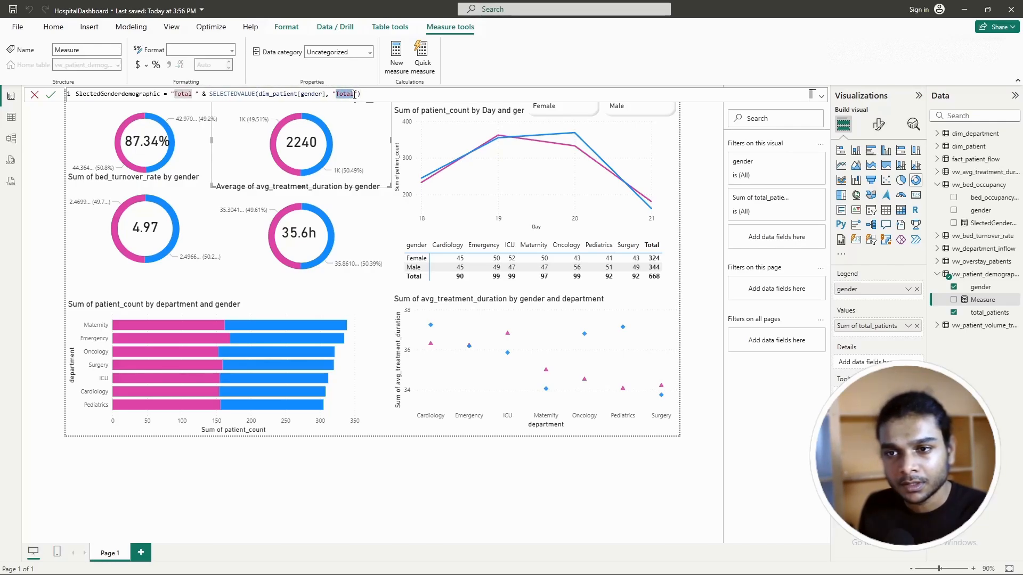
type("Patien")
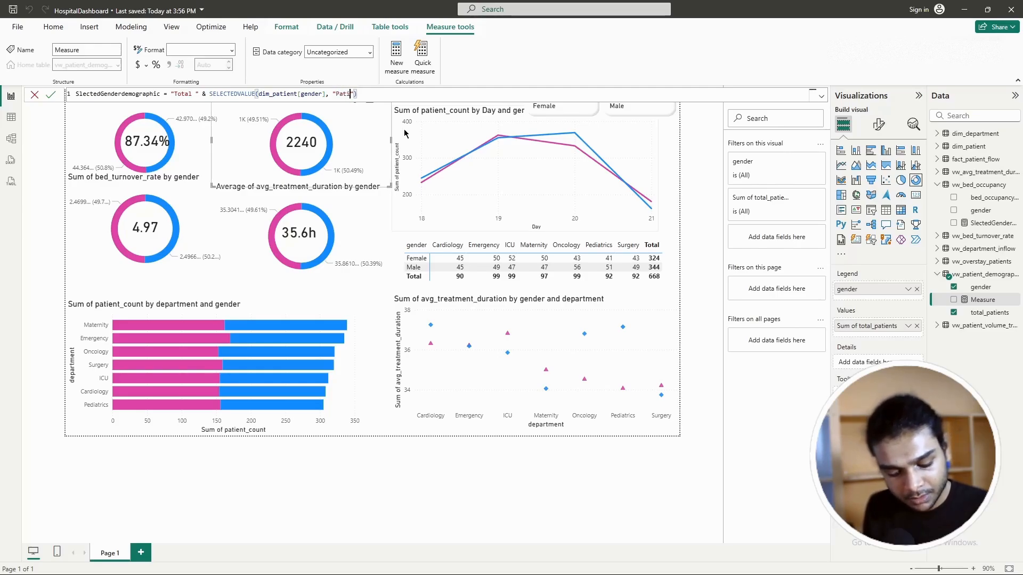
type("ts")
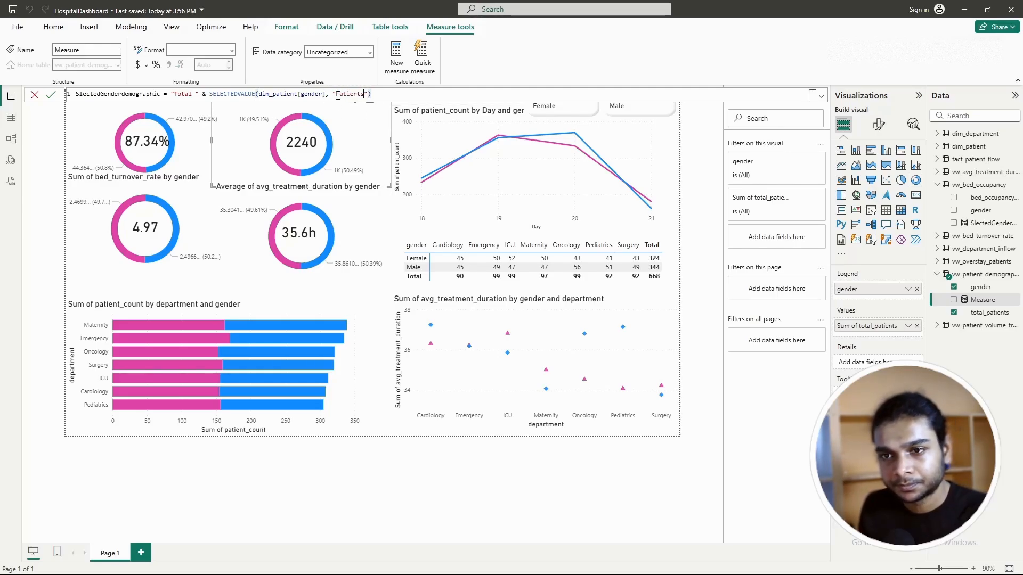
left_click(51, 94)
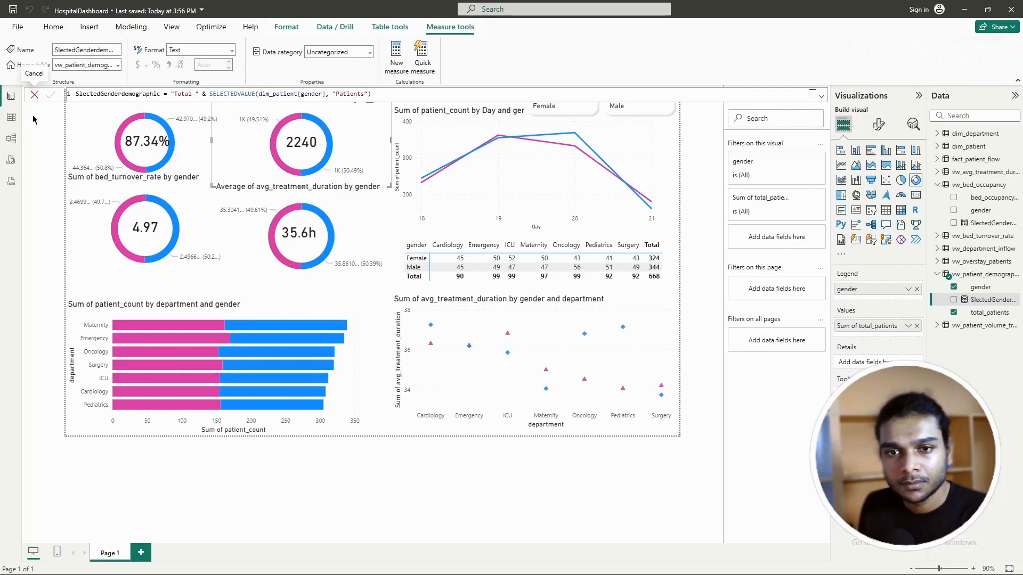
left_click(35, 95)
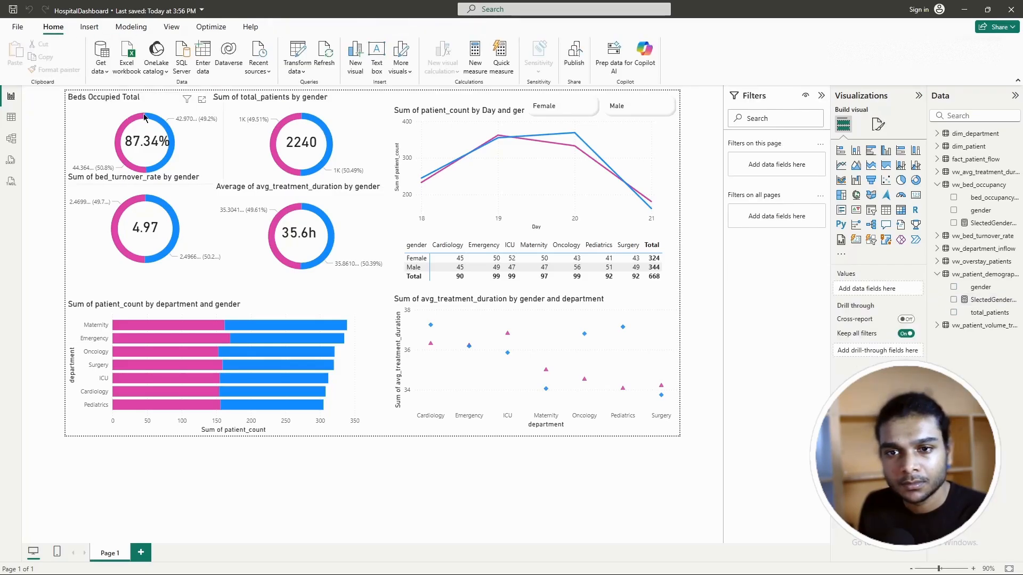
Step: Filter the dashboard by each gender to compare the bed occupancy and total patients donut titles, and clear the selection
left_click(580, 107)
left_click(641, 109)
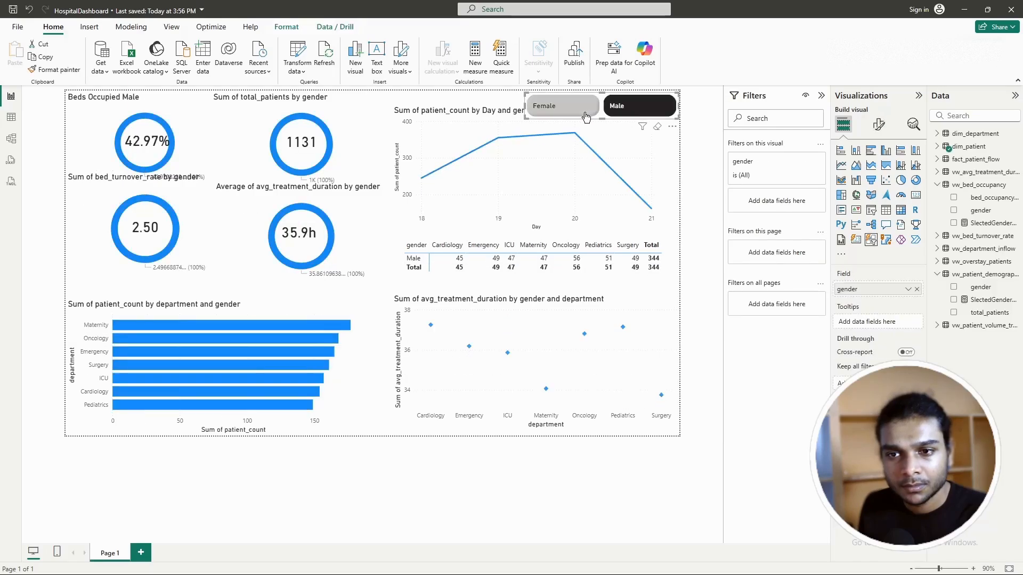
left_click(566, 105)
left_click(565, 105)
Step: Base the total patients donut's title on the SlectedGenderdemographic measure from vw_patient_demographics as a field value
left_click(354, 133)
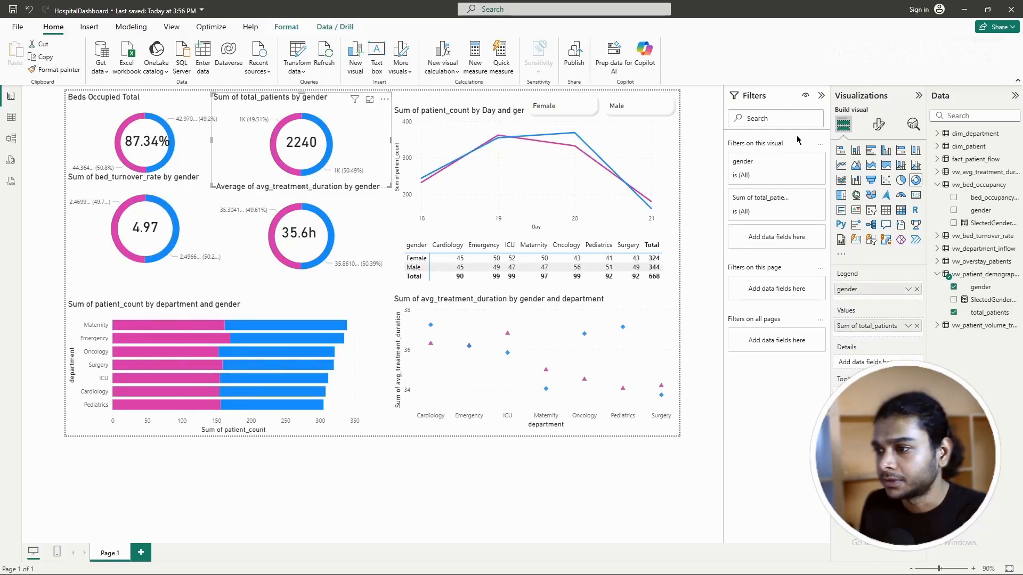
left_click(874, 127)
left_click(877, 172)
left_click(852, 179)
left_click(878, 172)
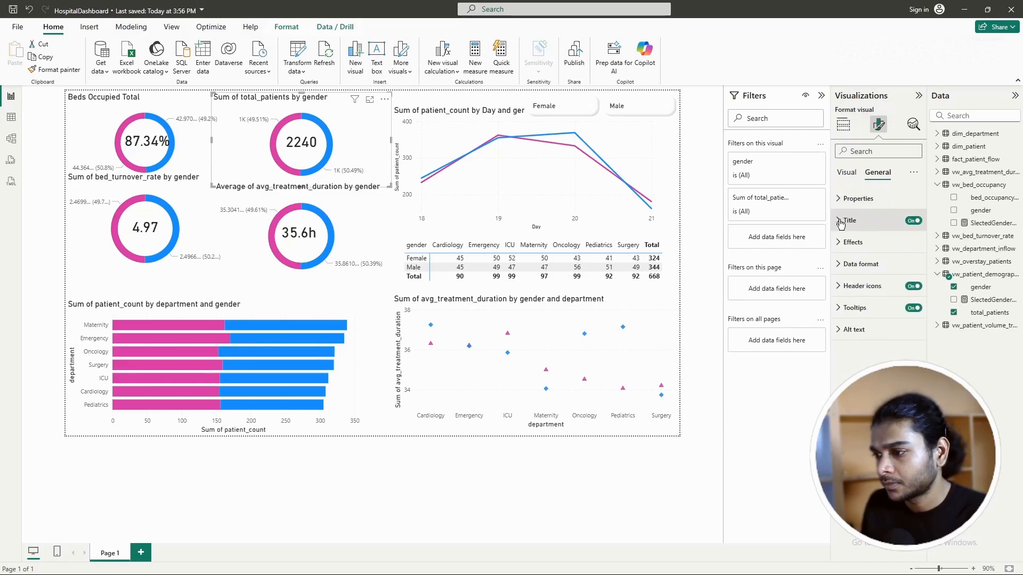
left_click(849, 220)
left_click(911, 273)
left_click(354, 223)
scroll(309, 319, "down", 1)
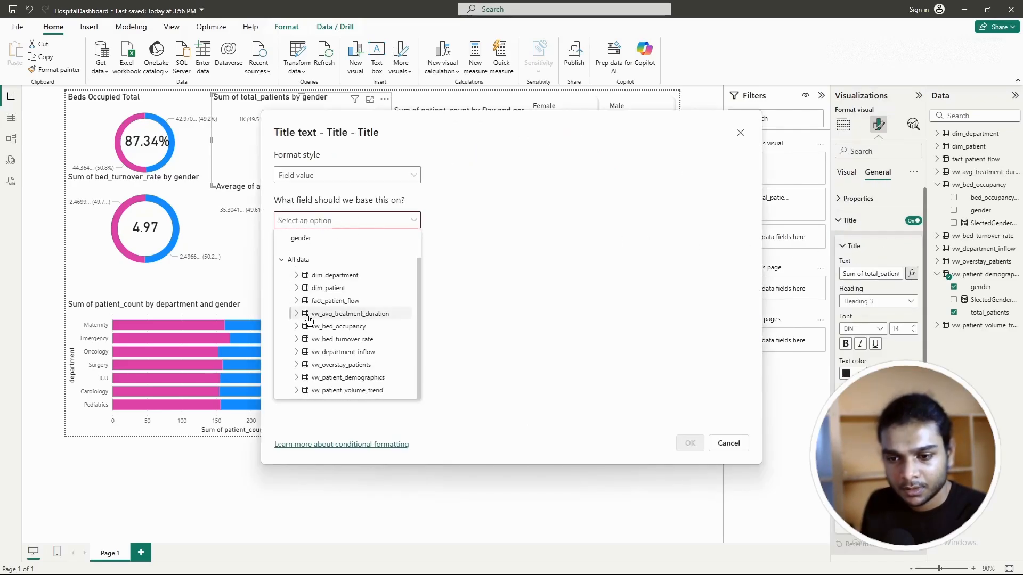
left_click(297, 378)
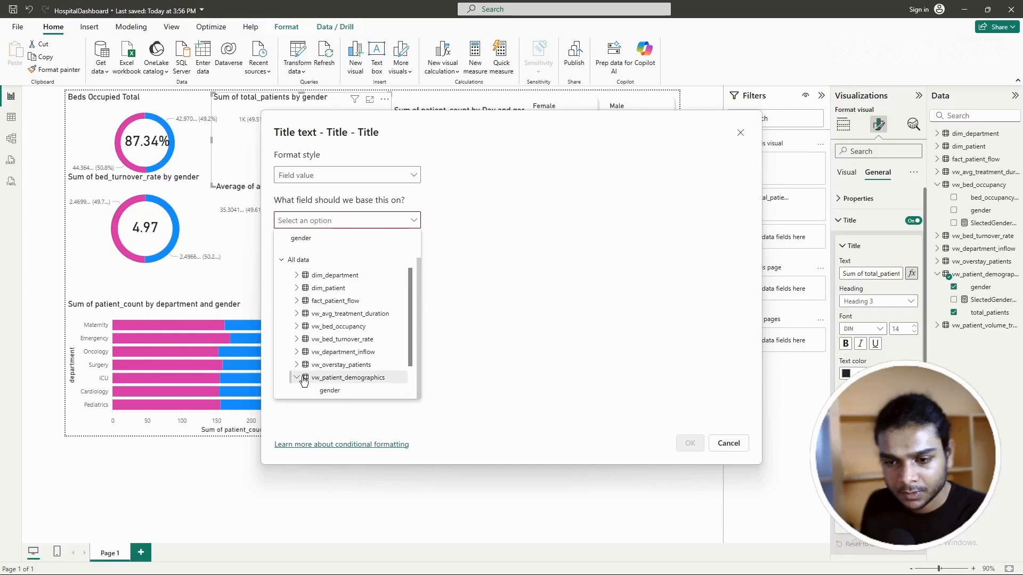
scroll(304, 375, "down", 1)
left_click(337, 367)
left_click(692, 445)
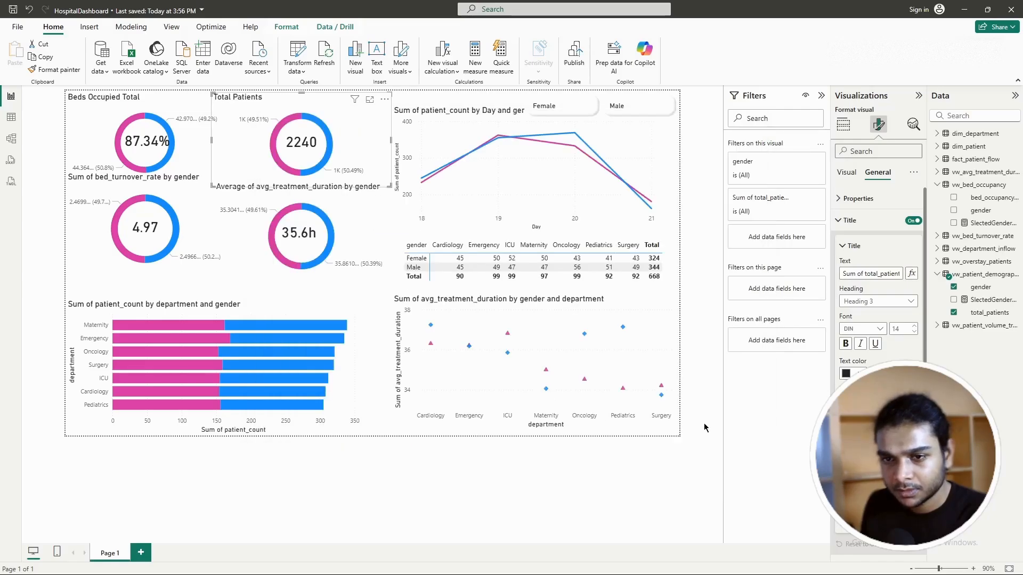
Step: Filter by Female and by Male to check the total patients donut's dynamic title, and clear the gender selection
left_click(544, 105)
left_click(655, 114)
left_click(656, 112)
Step: Create a measure in vw_bed_turnover_rate from the copied formula, name it SlectedGenderturnoverrate, and delete its "Beds Occupied" text
left_click(208, 235)
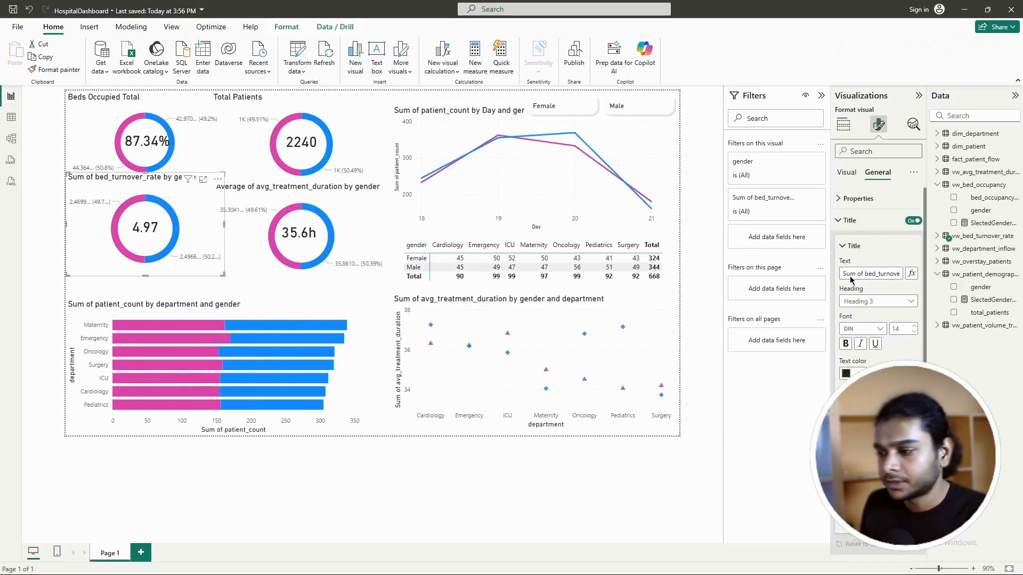
left_click(937, 273)
left_click(937, 184)
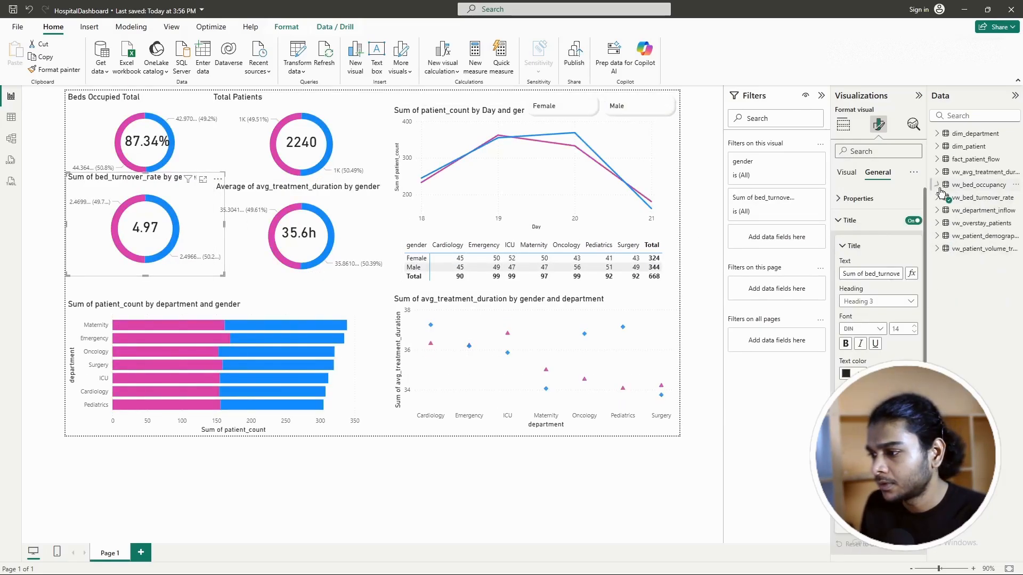
left_click(961, 197)
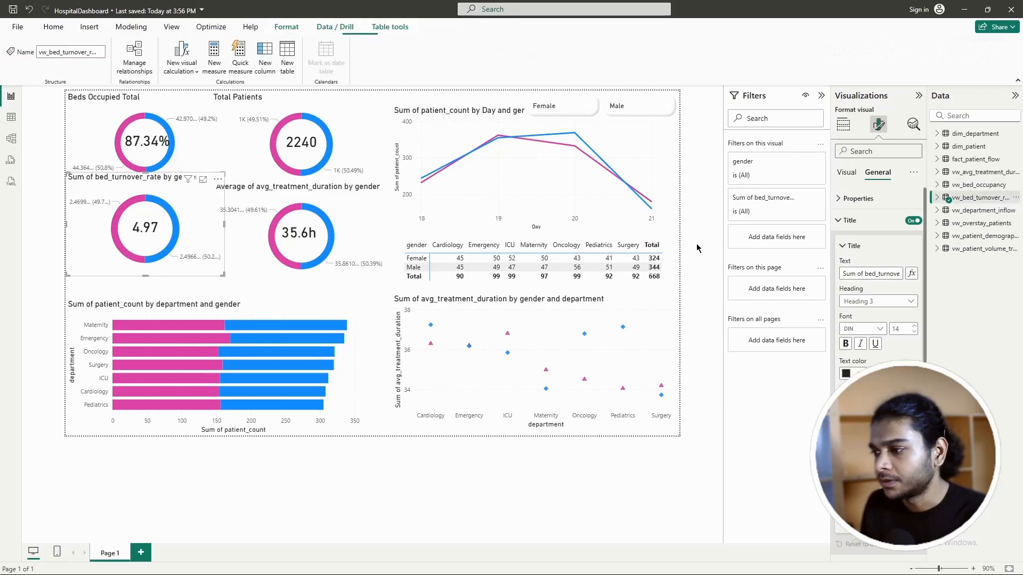
left_click(215, 59)
key("ctrl+v")
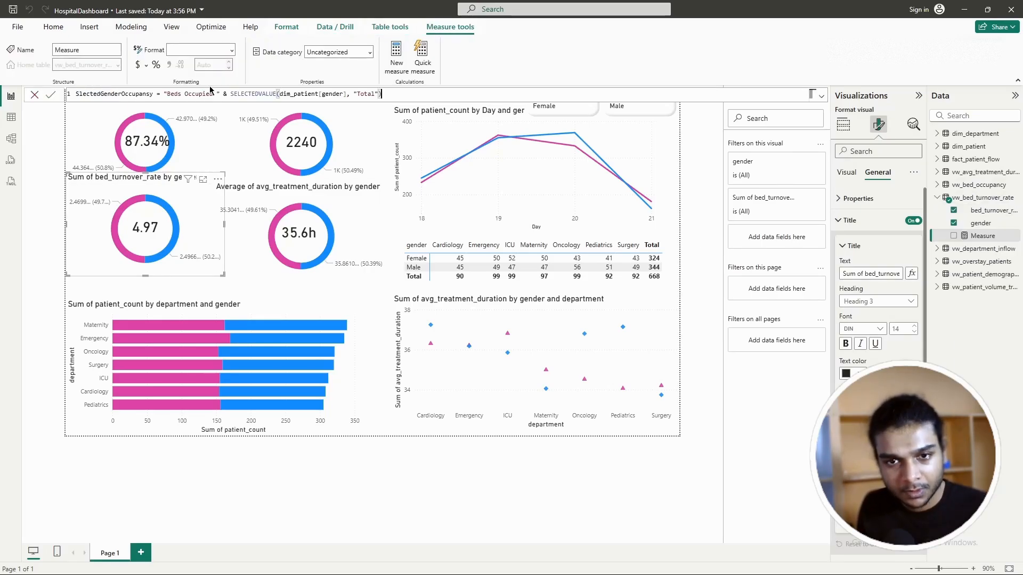
left_click_drag(122, 93, 158, 98)
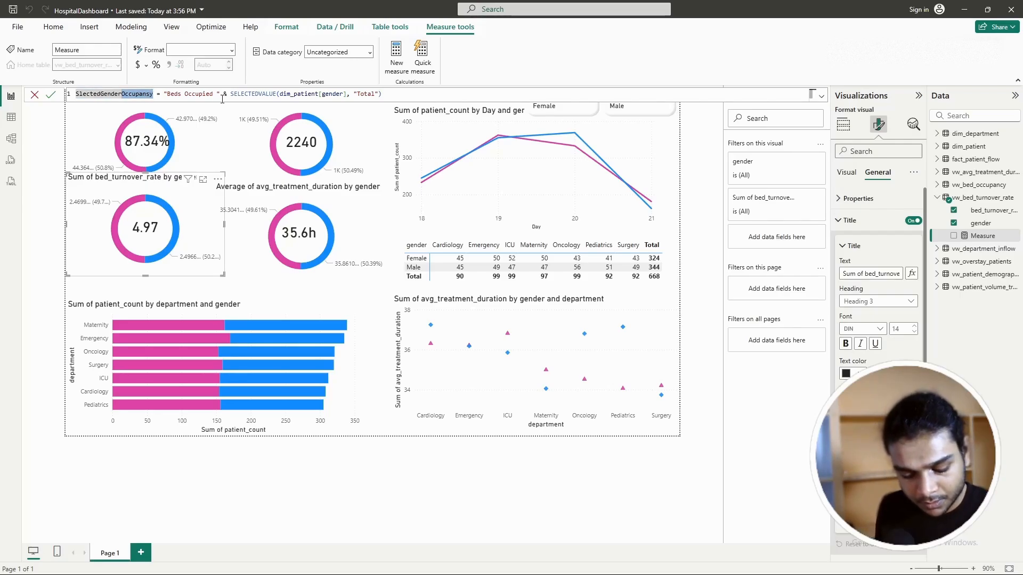
type("turnover")
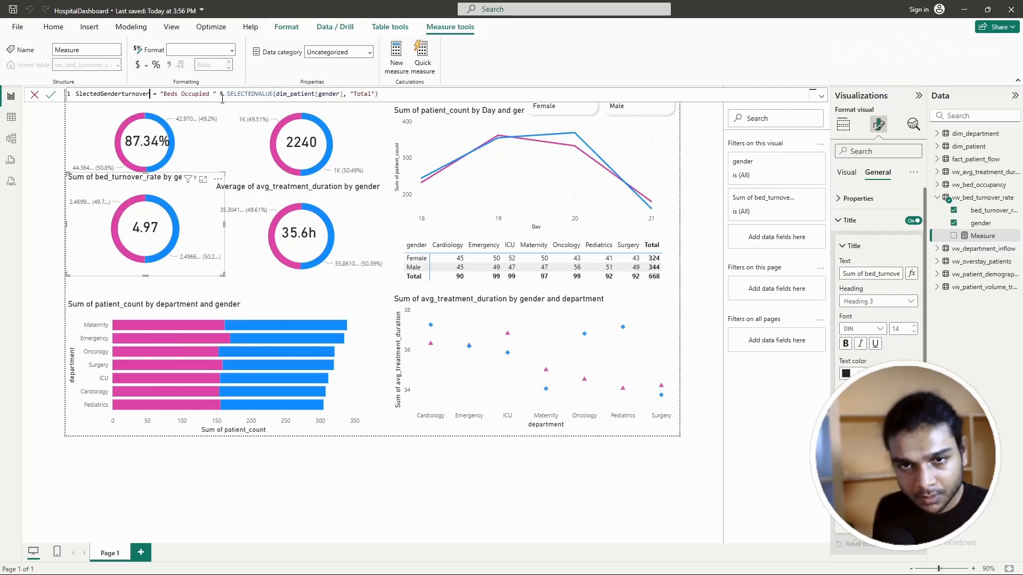
type("rate")
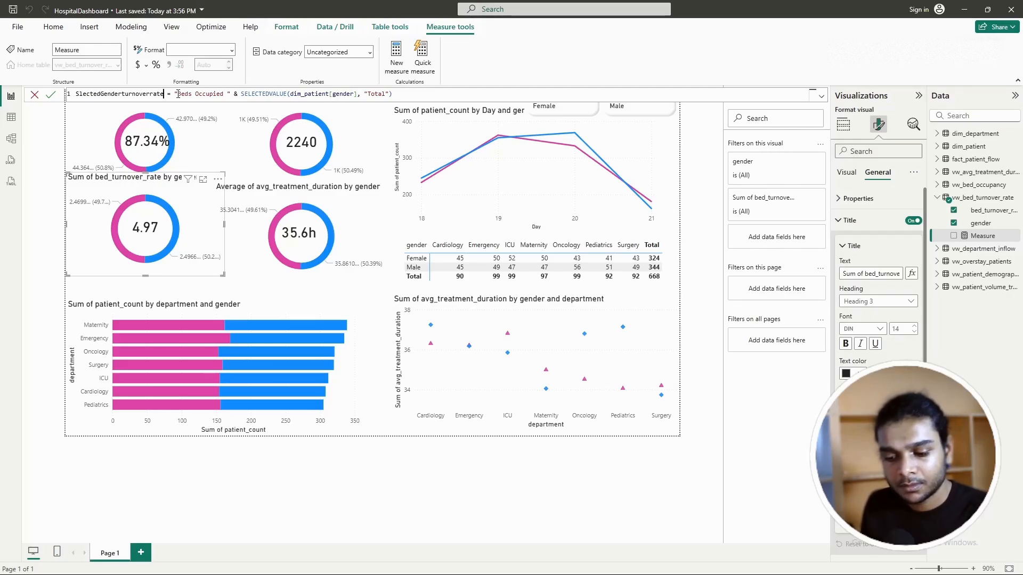
left_click_drag(177, 94, 223, 94)
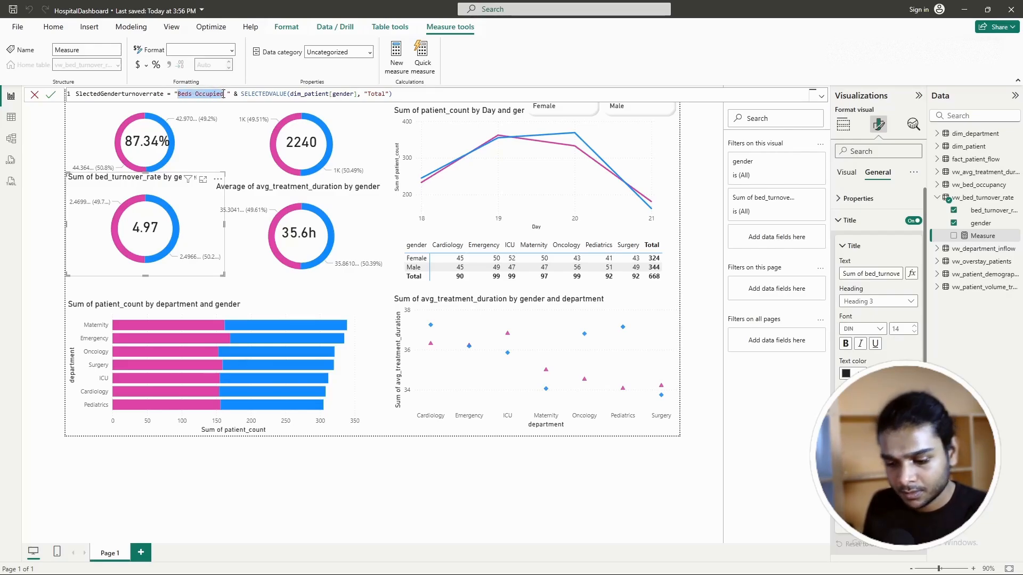
key("BackSpace")
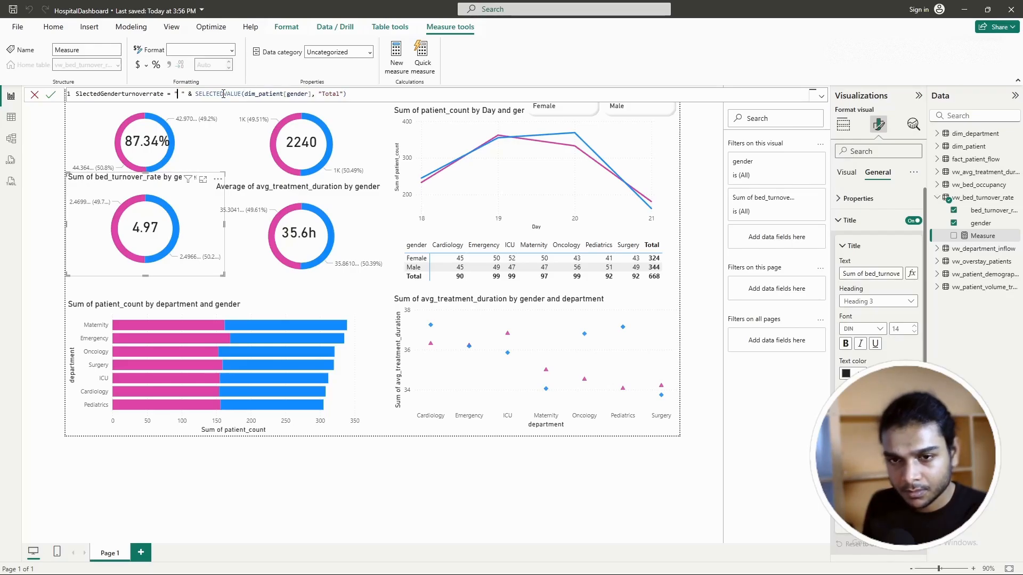
type("Total")
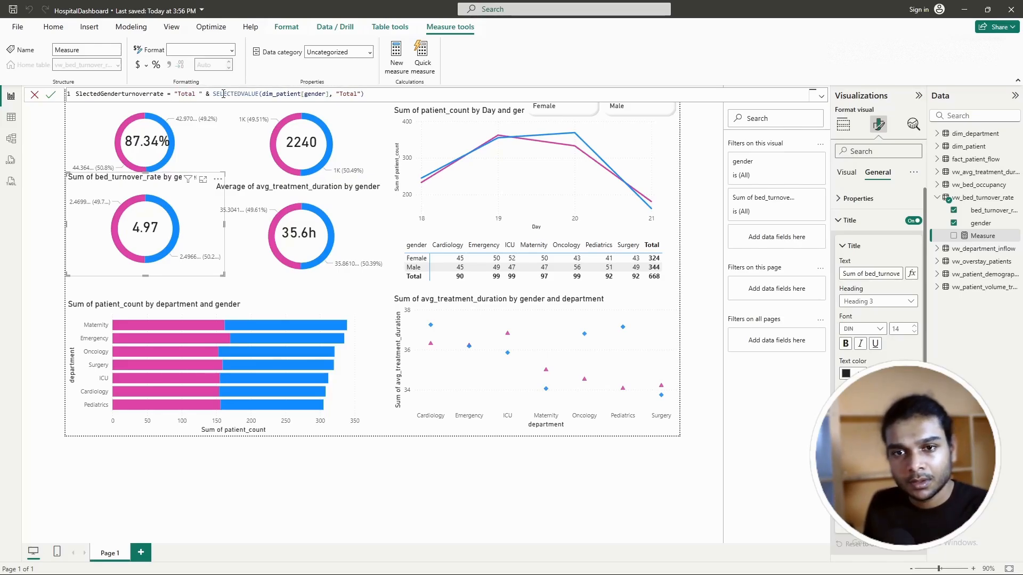
key("BackSpace")
key("BackSpace")
key("BackSpace")
key("BackSpace")
key("BackSpace")
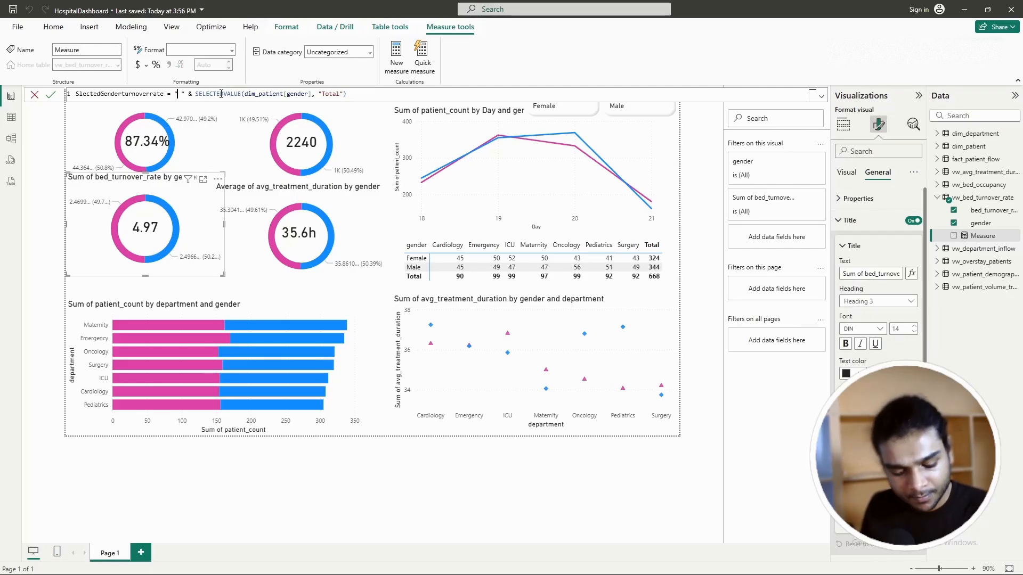
type("T")
key("BackSpace")
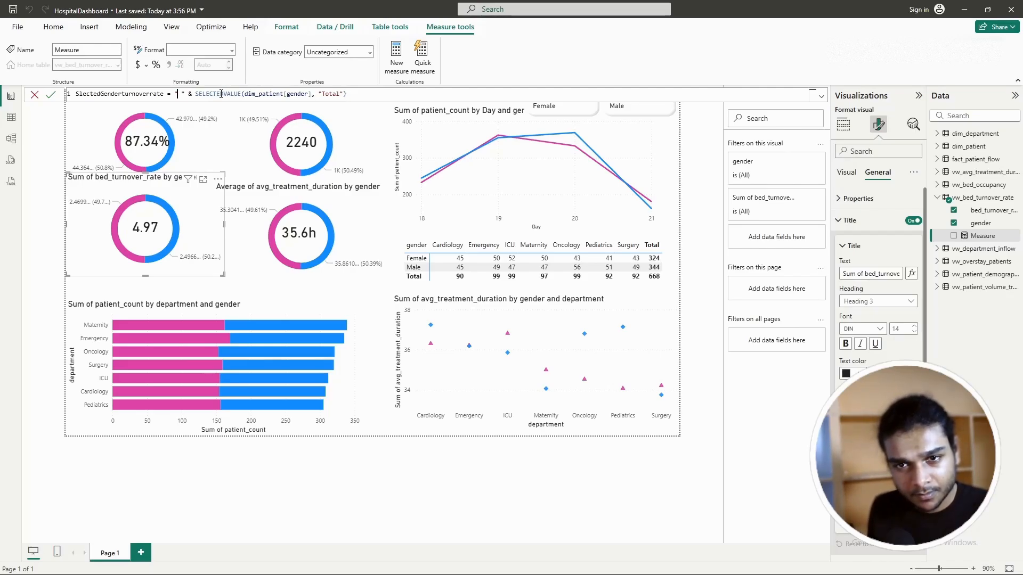
Step: Make the turnover measure start with SELECTEDVALUE by removing the prefix, append & " Beds Turnover", commit it, and leave the formula editor
left_click_drag(196, 94, 174, 93)
key("BackSpace")
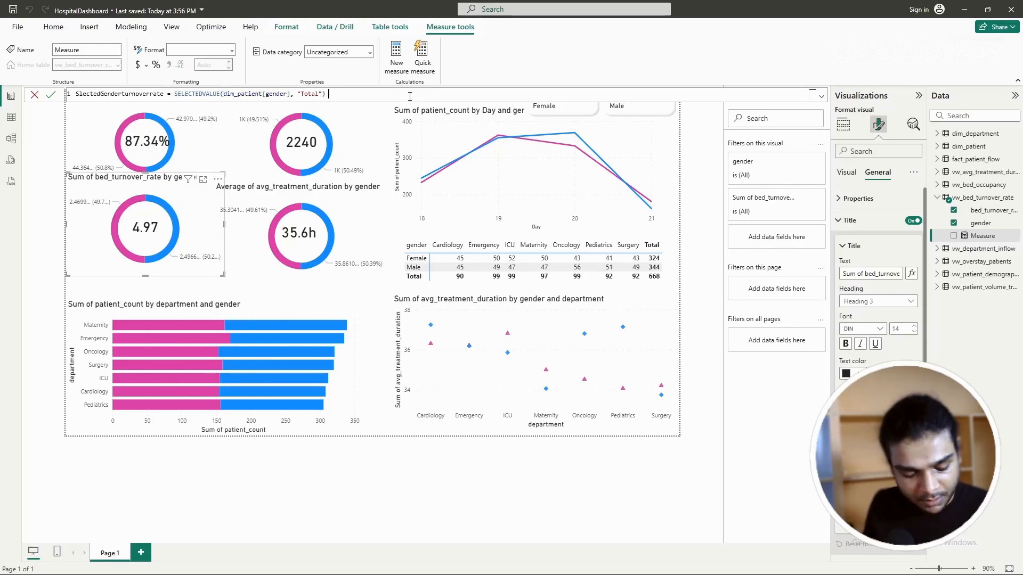
type("&")
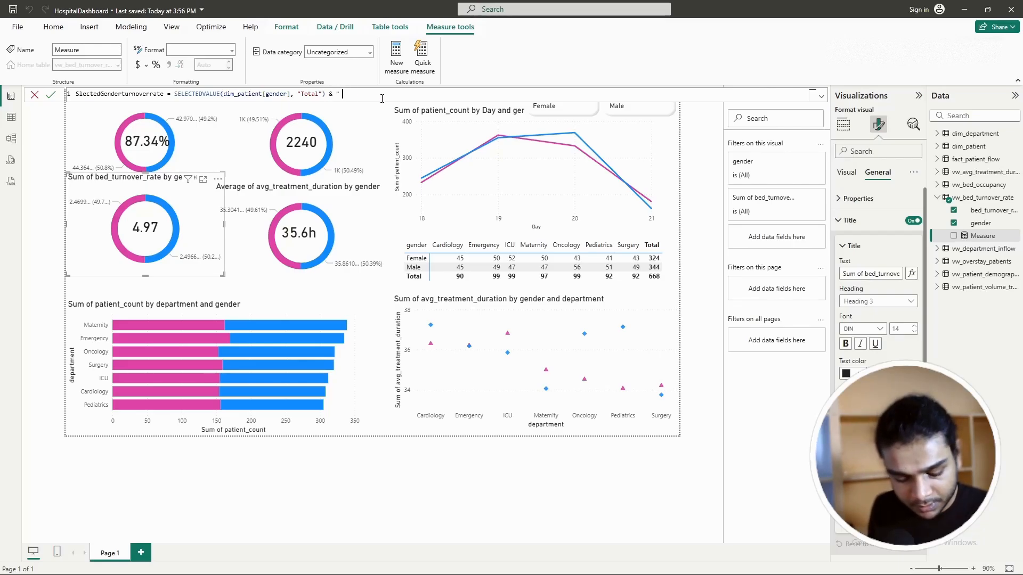
type("eda")
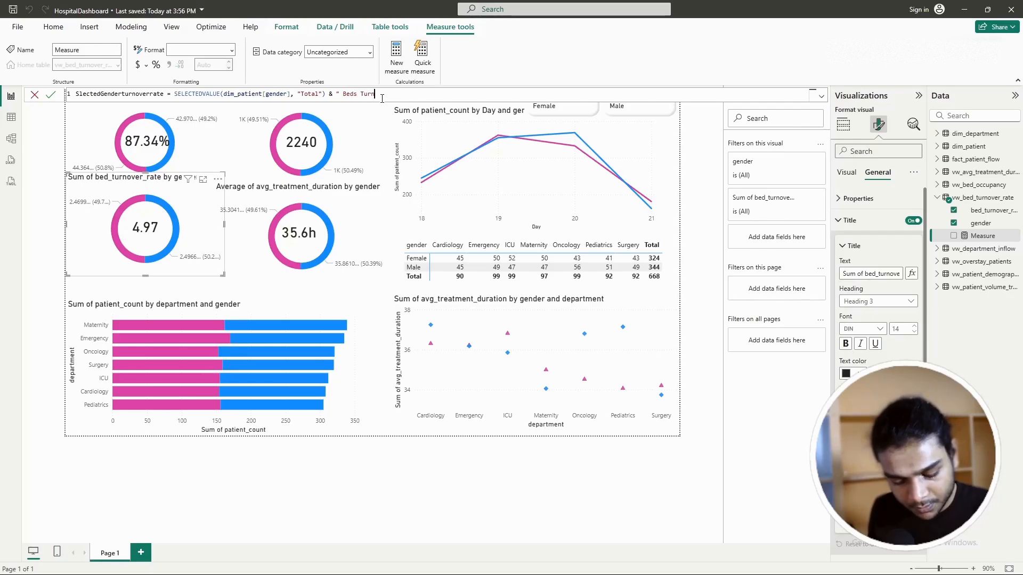
type(" Turnove")
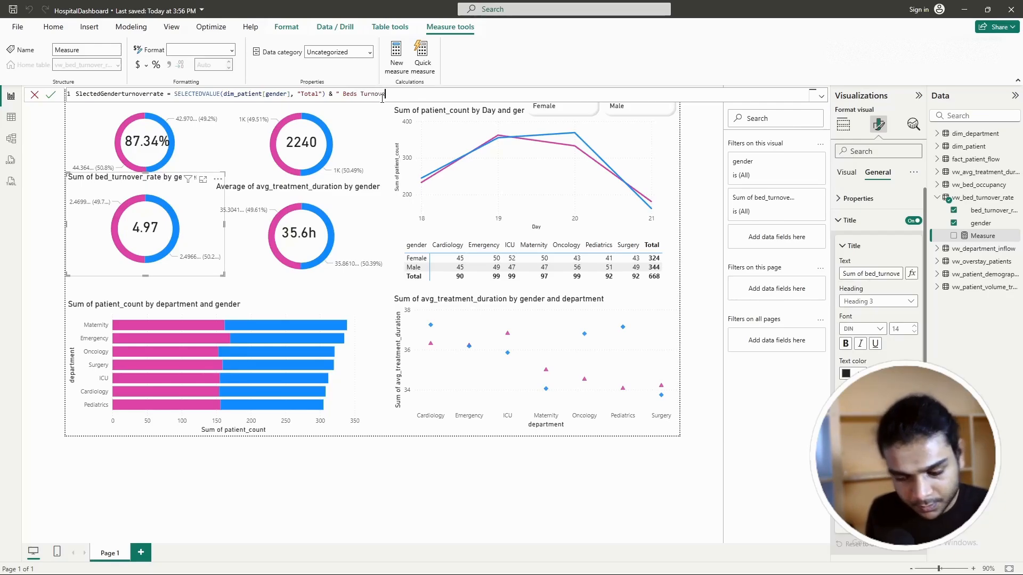
type("\"")
left_click(50, 96)
left_click(38, 127)
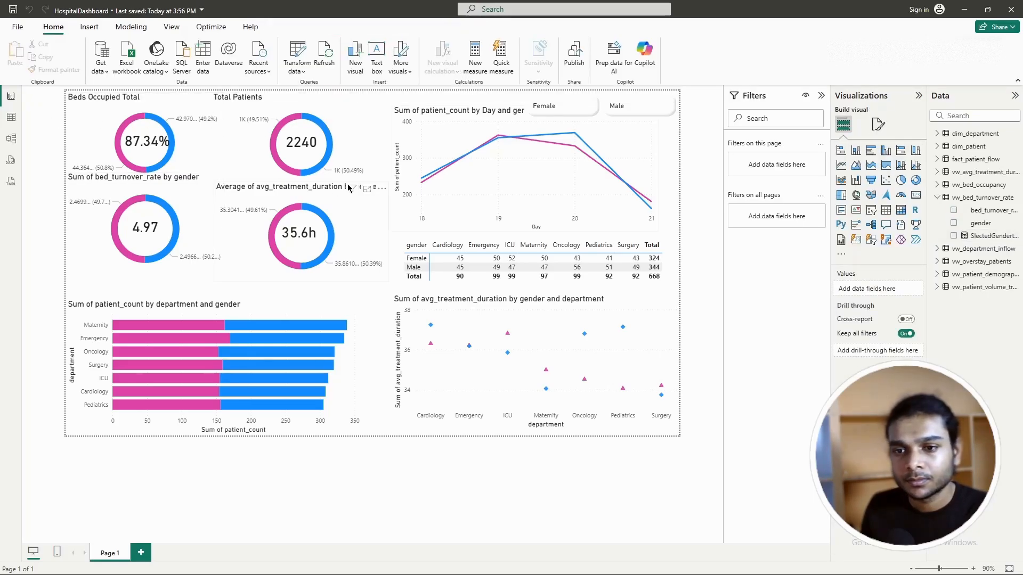
Step: Base the bed turnover donut's title on the SlectedGenderturnoverrate measure from vw_bed_turnover_rate as a field value
left_click(202, 207)
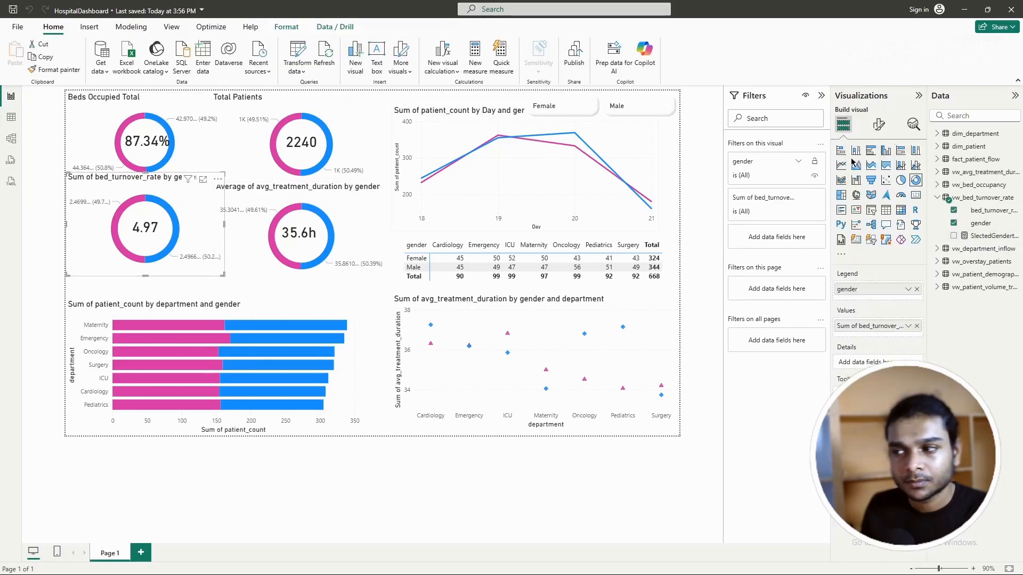
left_click(878, 124)
left_click(876, 172)
left_click(852, 220)
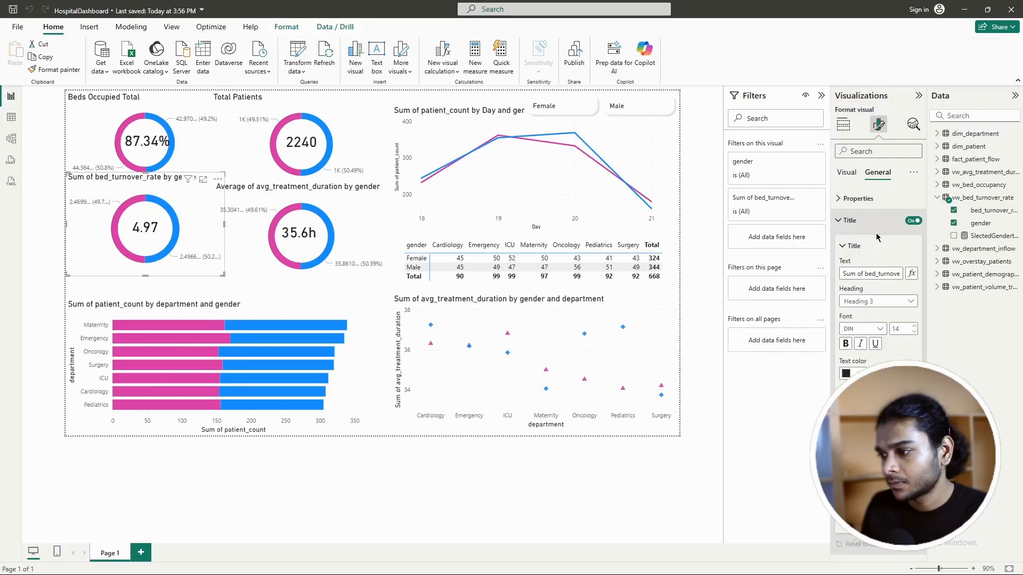
left_click(911, 273)
left_click(372, 221)
left_click(288, 295)
scroll(305, 321, "down", 1)
left_click(296, 340)
left_click(333, 379)
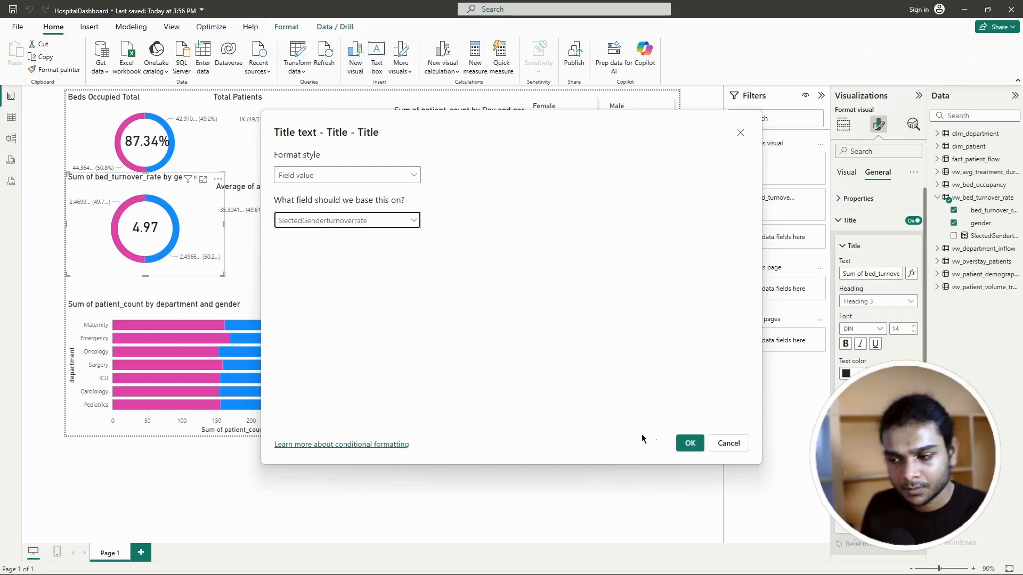
left_click(690, 443)
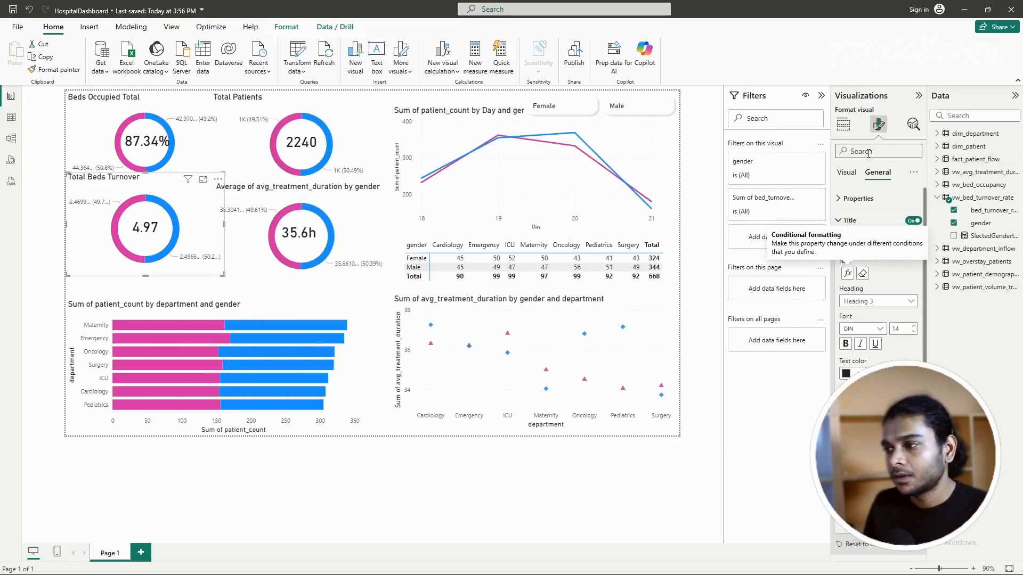
left_click(843, 124)
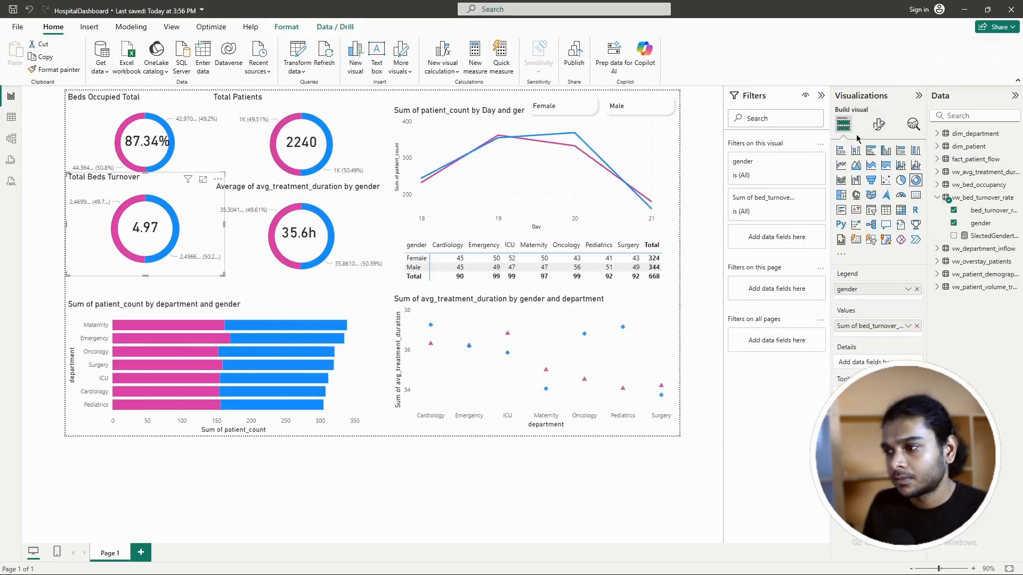
Step: Create a measure in the average treatment duration table from the copied SlectedGenderOccupansy formula
left_click(371, 231)
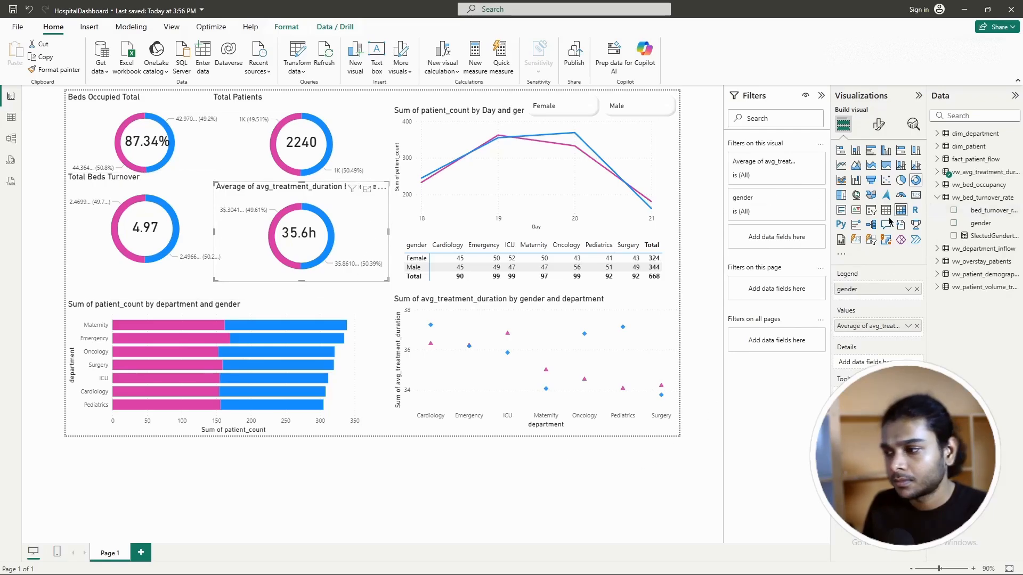
left_click(937, 197)
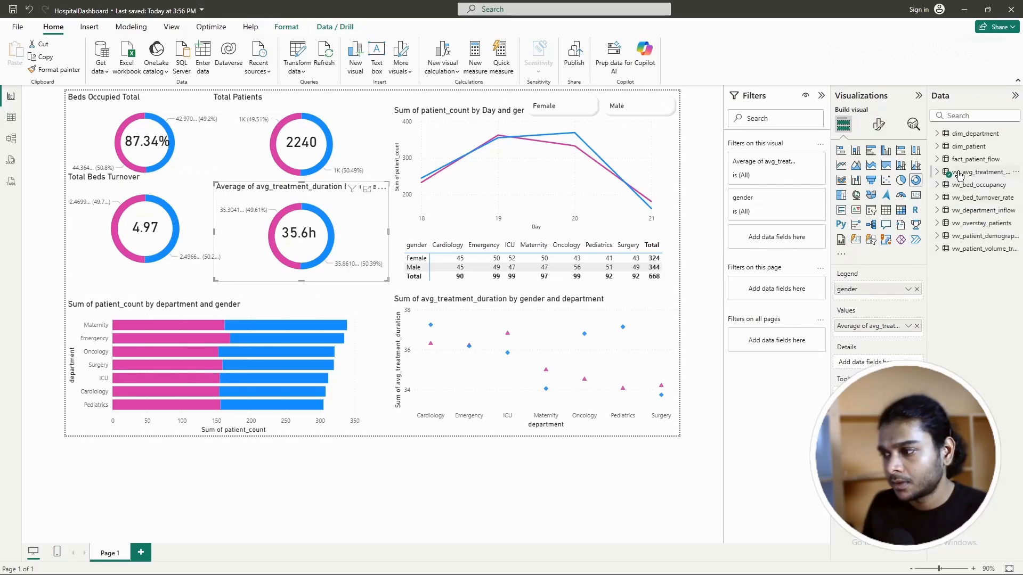
left_click(939, 173)
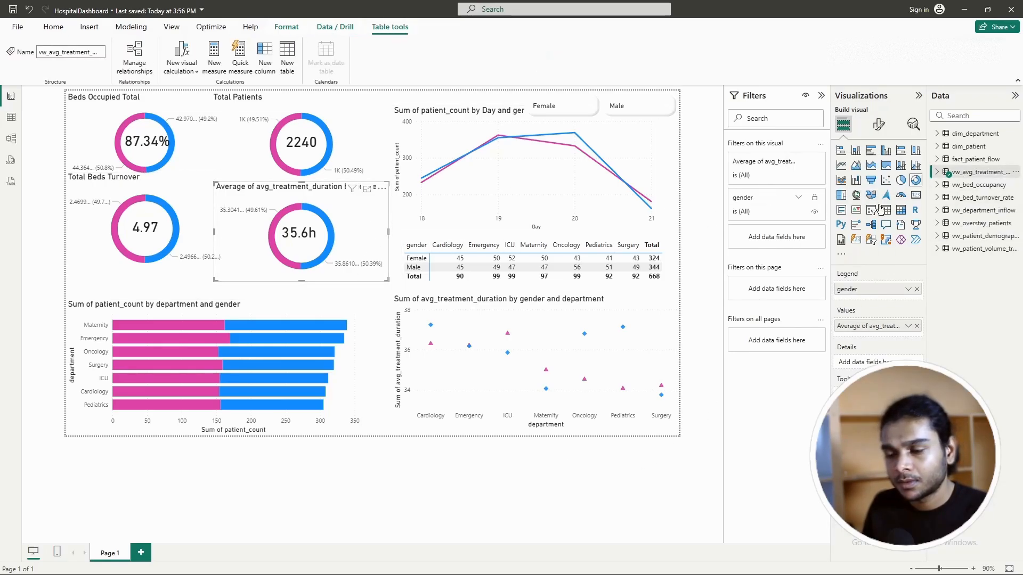
left_click(214, 58)
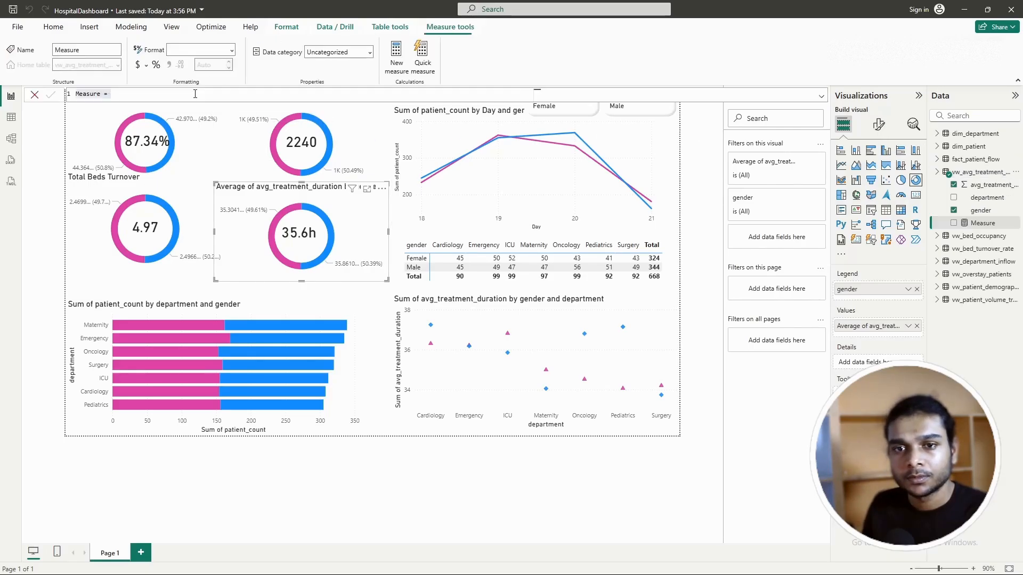
key("ctrl+a")
type("SlectedGenderOccupansy = \"Beds Occupied \" & SELECTEDVALUE(dim_patient[gender], \"Total\")")
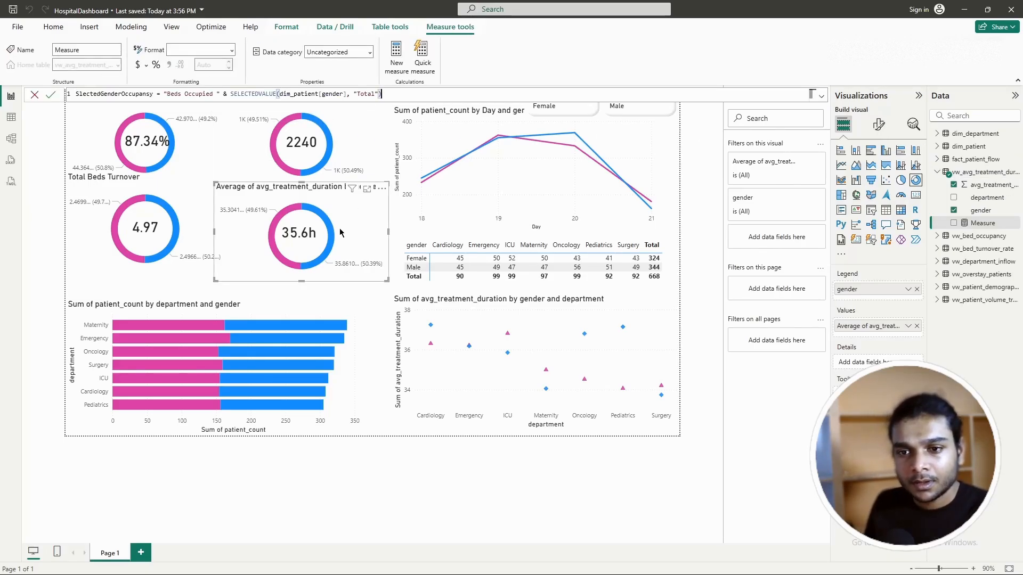
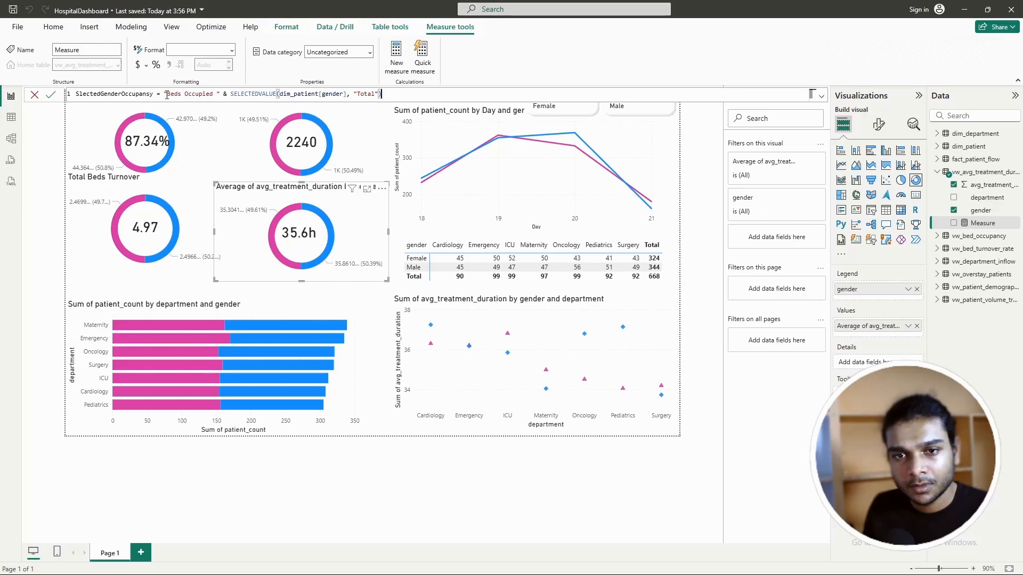
Step: Replace the "Beds Occupied" text in the new measure's formula with "AVG Treatment Duration"
left_click_drag(166, 94, 213, 97)
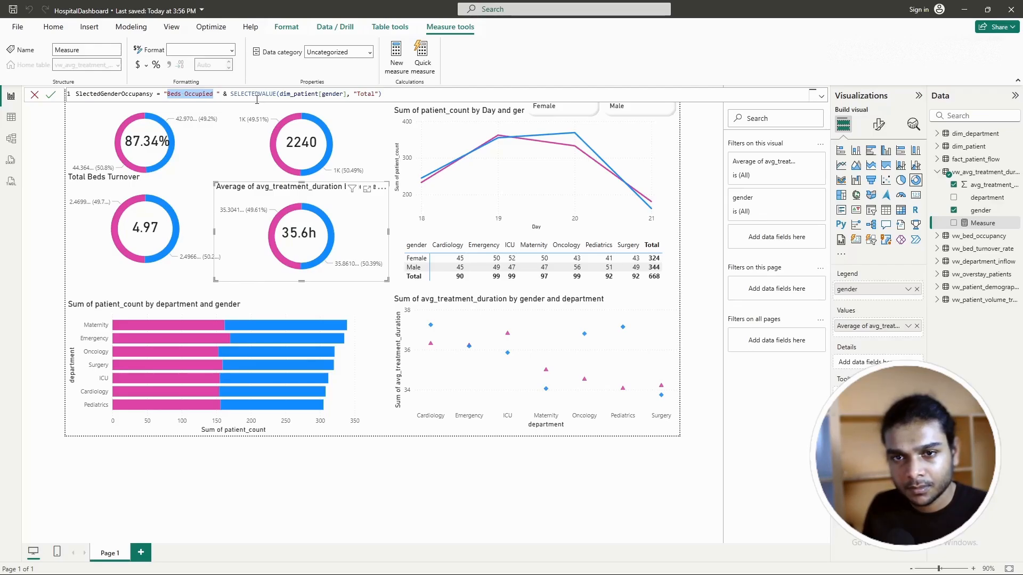
type("A")
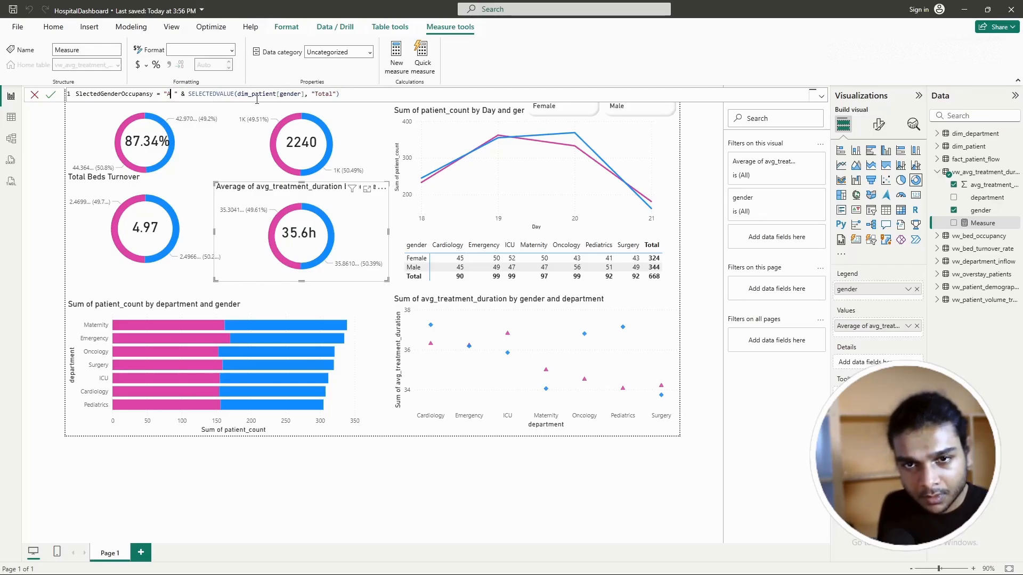
type("VG")
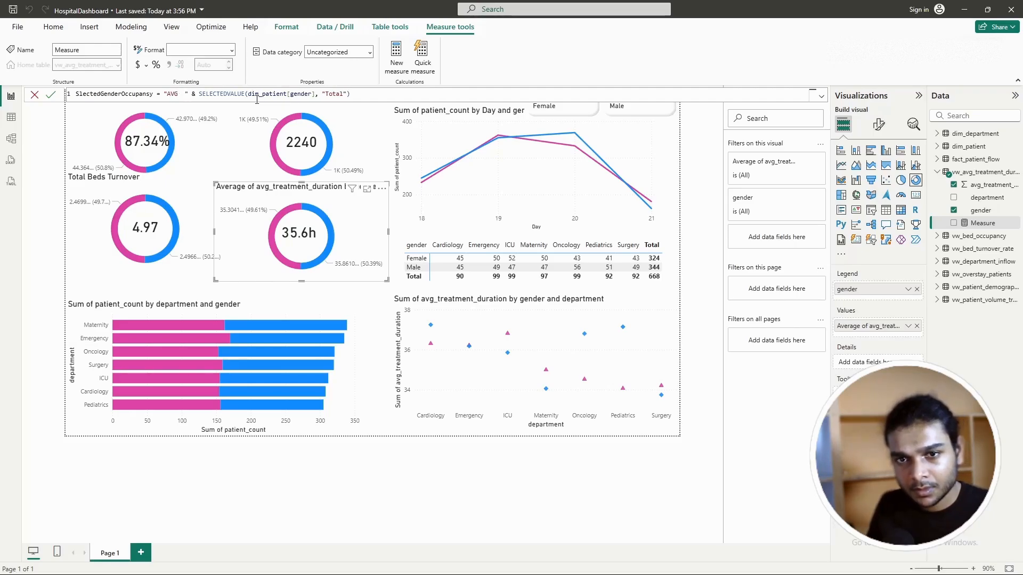
type(" Treatment Duration")
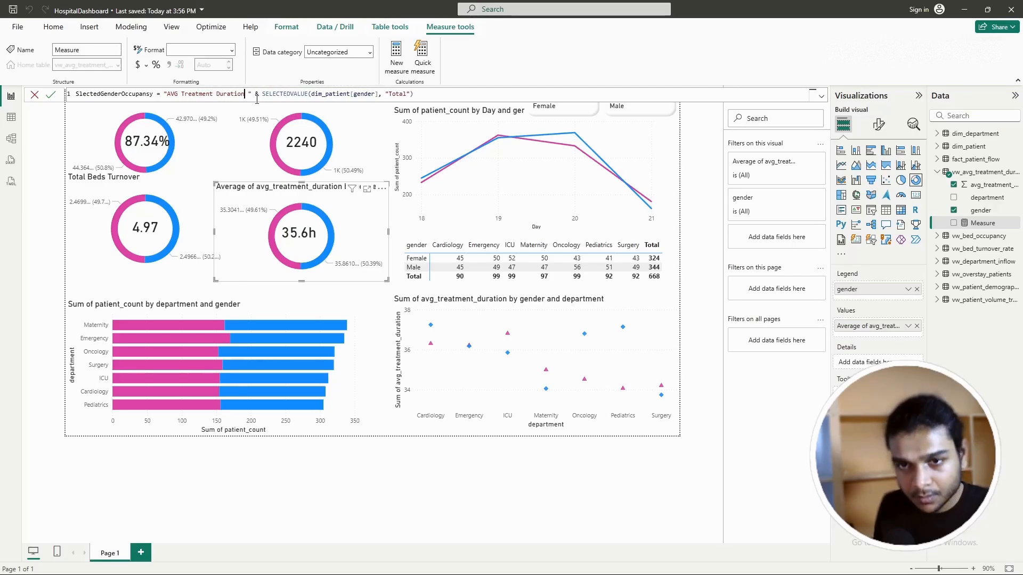
Step: Remove the "Total" alternate result from the measure's SELECTEDVALUE function and try to commit the formula
left_click(380, 94)
left_click_drag(380, 93, 412, 93)
key("BackSpace")
left_click(249, 94)
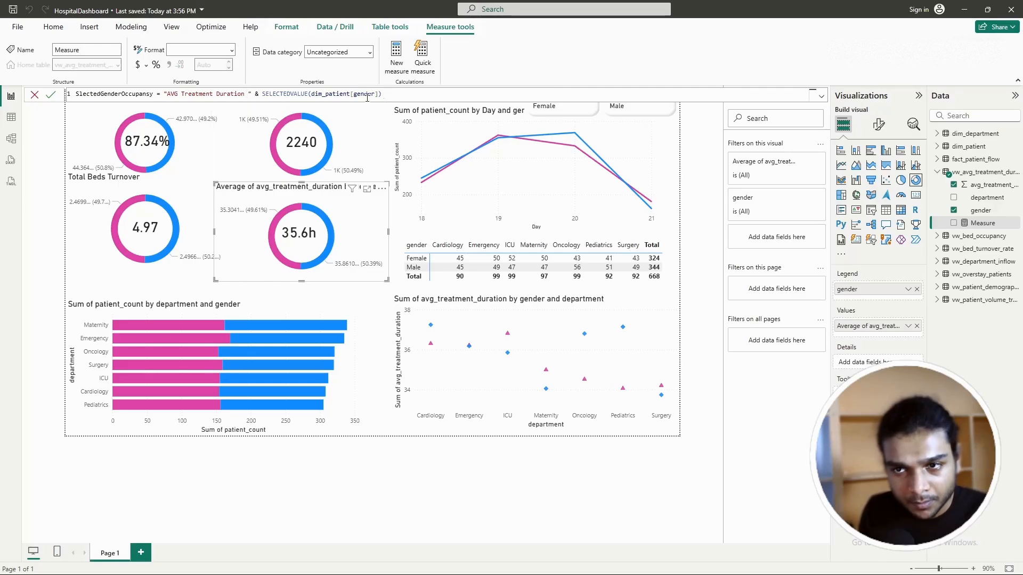
left_click(51, 94)
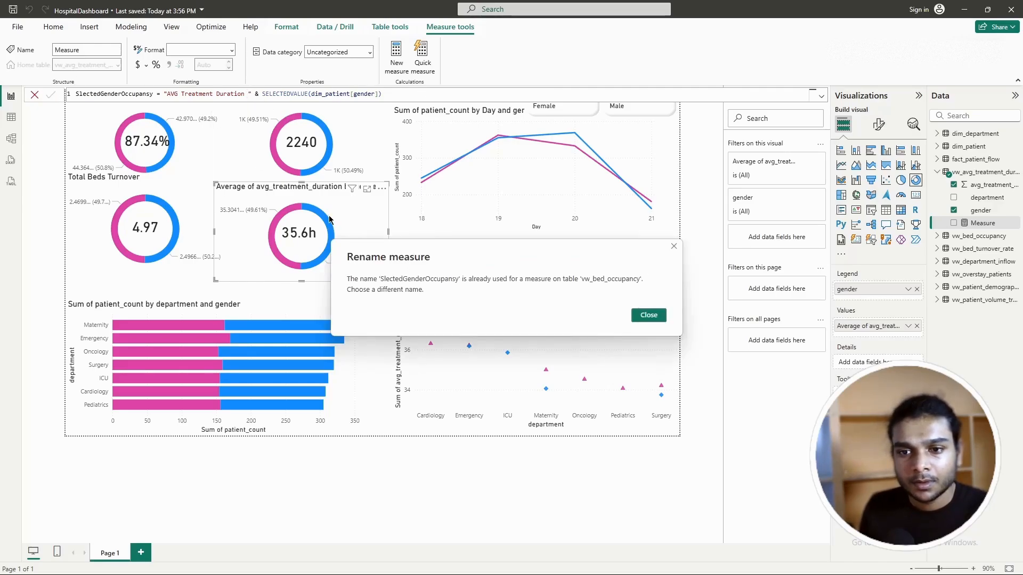
left_click(652, 316)
Step: Select the "Occupansy" part of the new treatment duration measure's name
left_click_drag(154, 96, 122, 96)
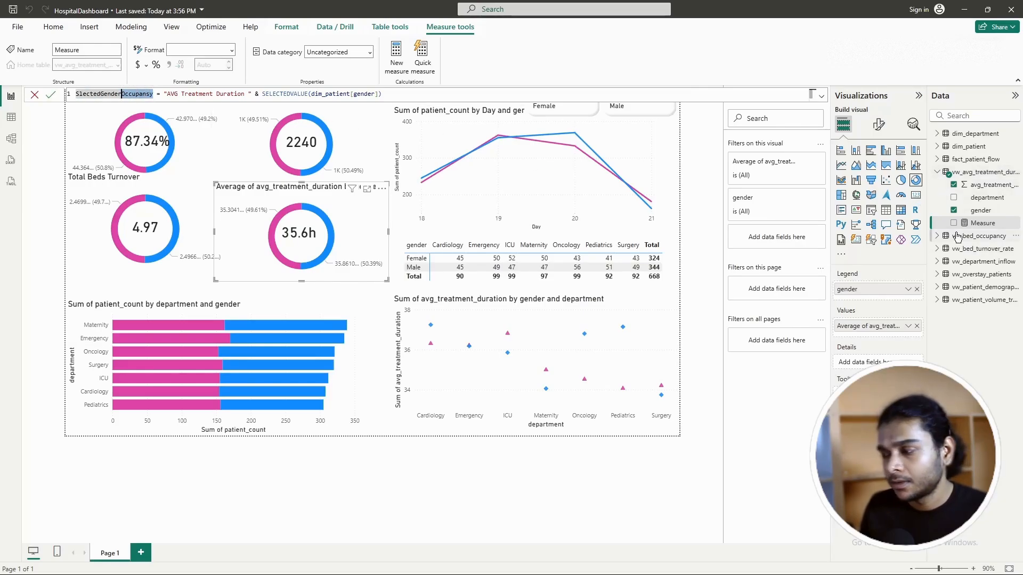
Step: Name the new treatment duration measure SlectedGenderduration in its formula and commit it
type("duratio")
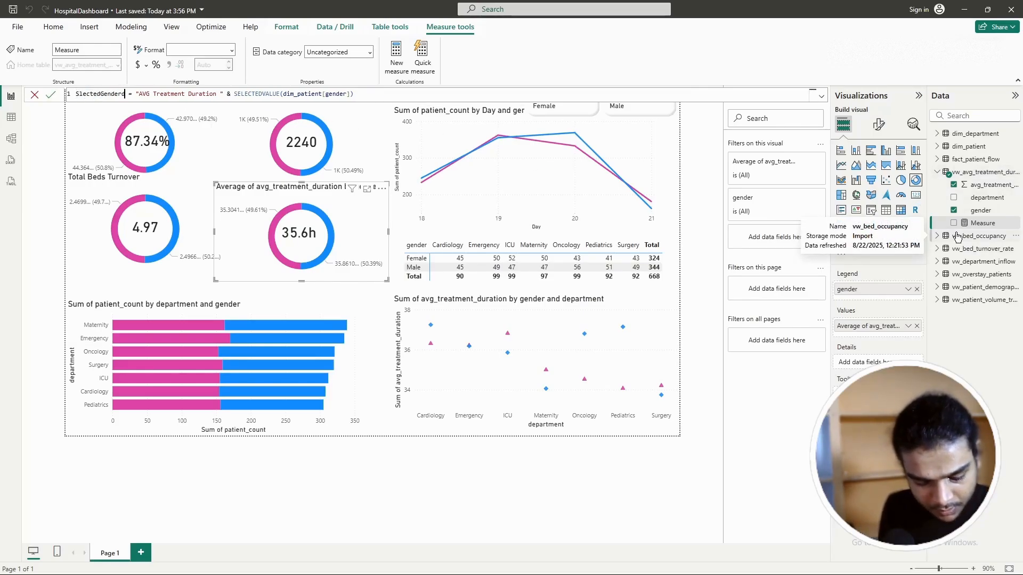
type("n")
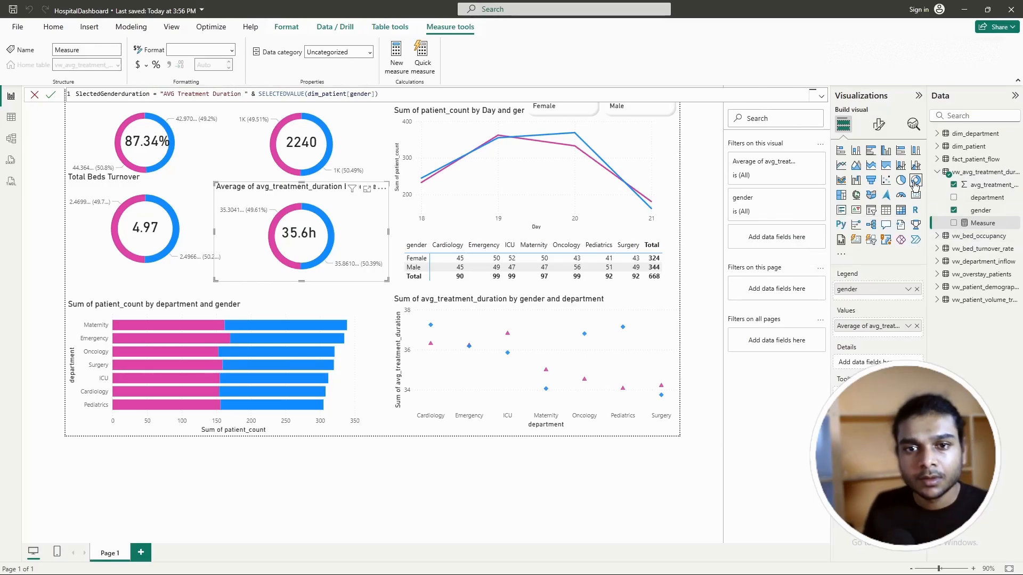
left_click(52, 96)
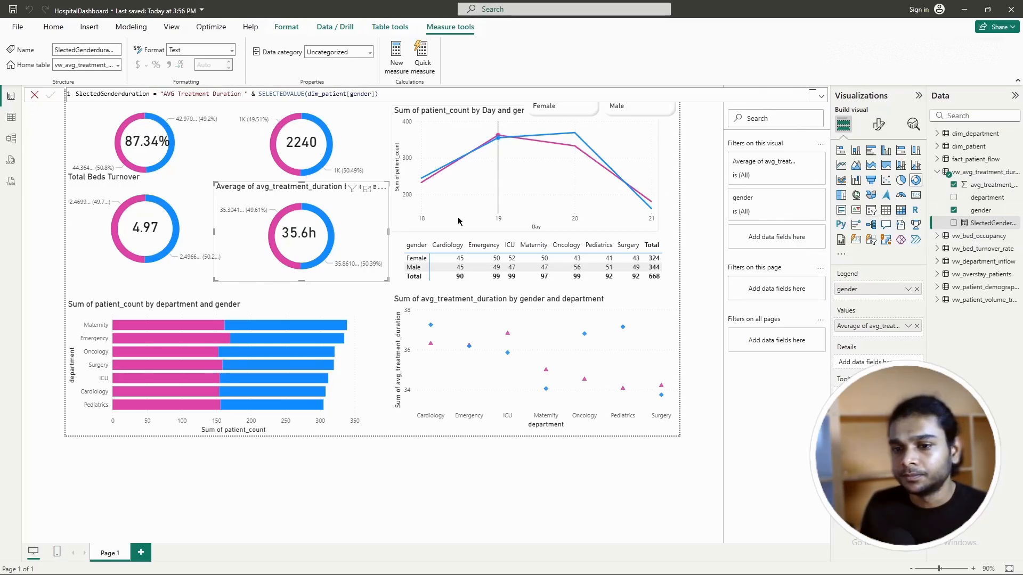
Step: Base the treatment duration donut chart's title text on the SlectedGenderduration measure from vw_avg_treatment_duration, then deselect the visual
left_click(886, 131)
left_click(877, 172)
left_click(852, 202)
scroll(912, 257, "up", 1)
left_click(911, 274)
left_click(362, 220)
scroll(332, 340, "down", 1)
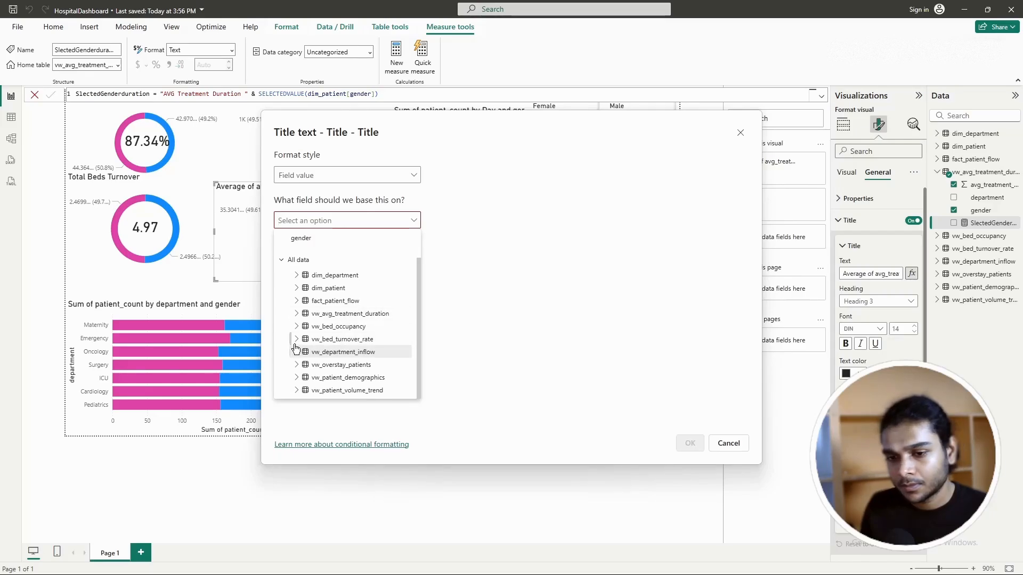
left_click(298, 317)
left_click(327, 366)
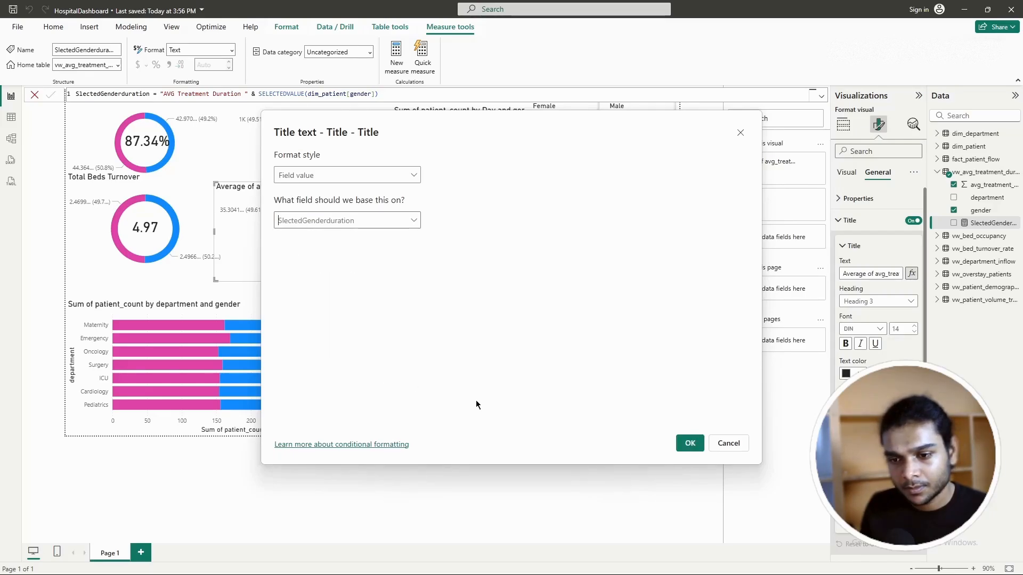
left_click(688, 444)
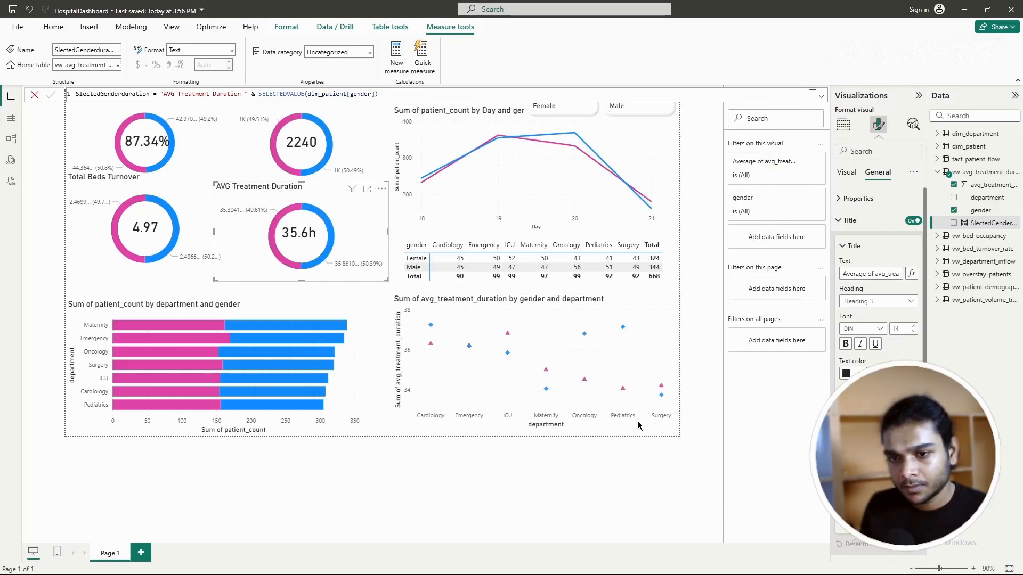
left_click(543, 459)
left_click(155, 151)
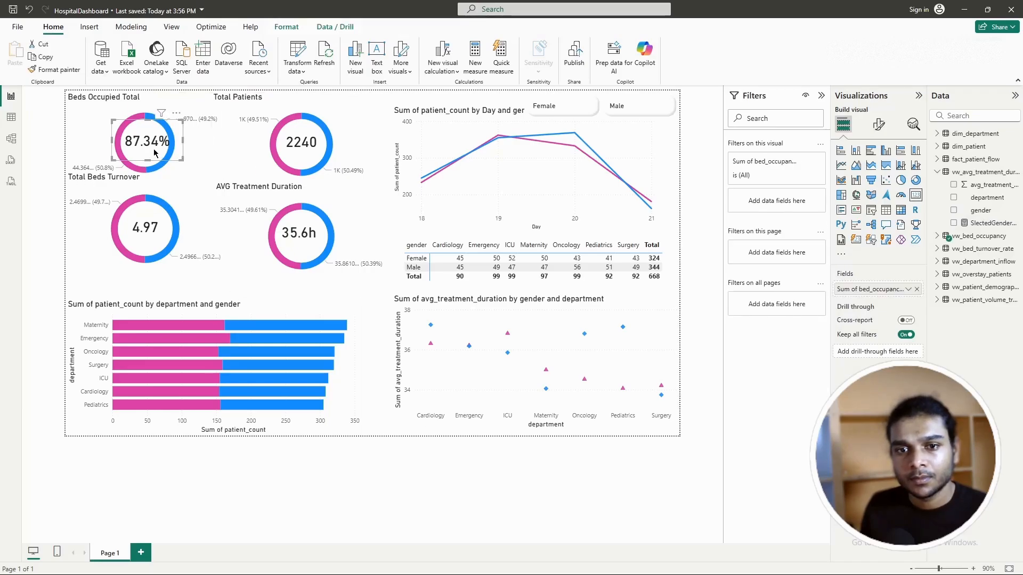
left_click(39, 267)
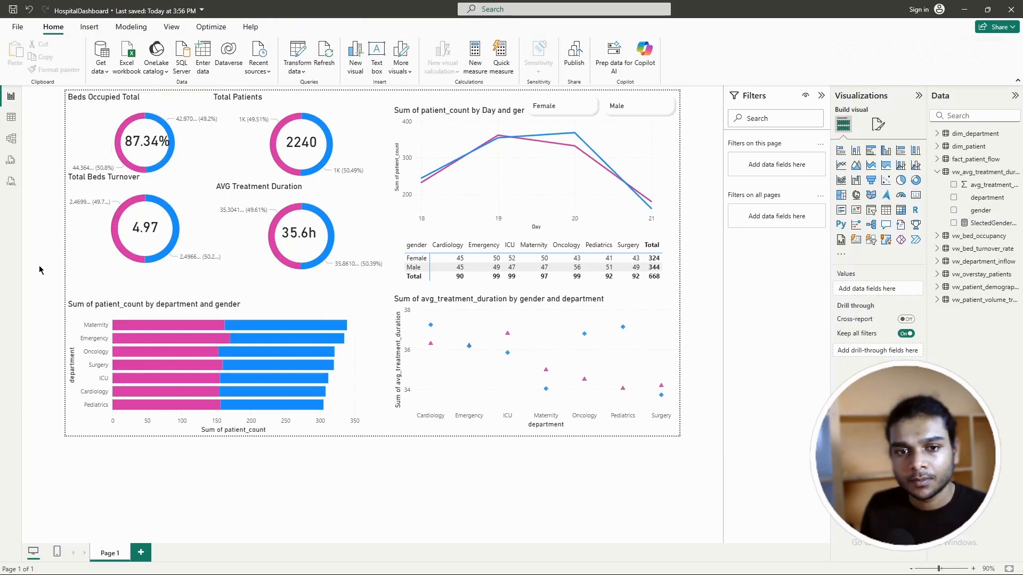
Step: Add a measure to vw_department_inflow with the formula SlectedGenderOccupansy = "Beds Occupied " & SELECTEDVALUE(dim_patient[gender], "Total")
left_click(176, 304)
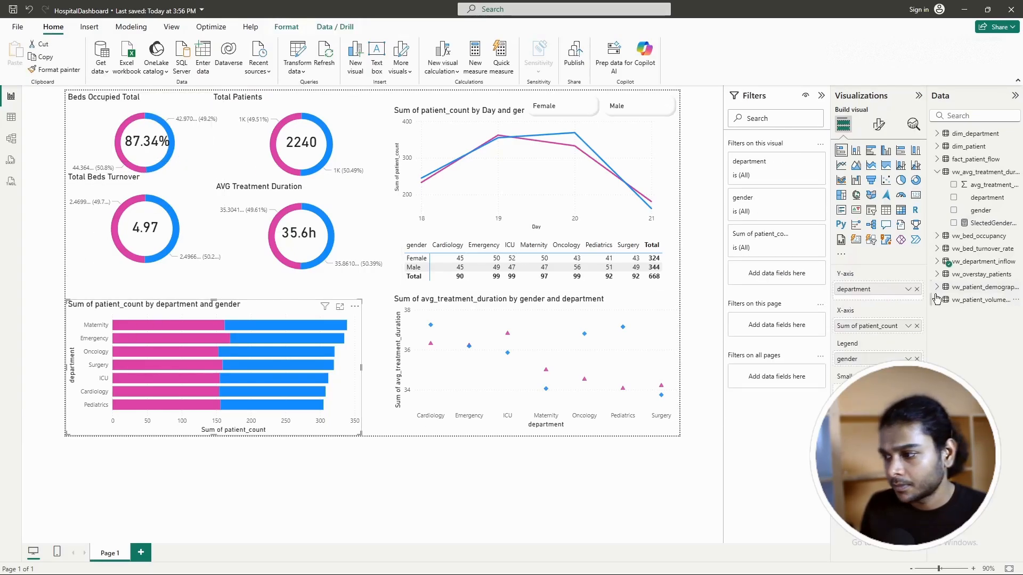
left_click(935, 263)
left_click(214, 56)
type("SlectedGenderOccupansy = \"Beds Occupied \" & SELECTEDVALUE(dim_patient[gender], \"Total\")")
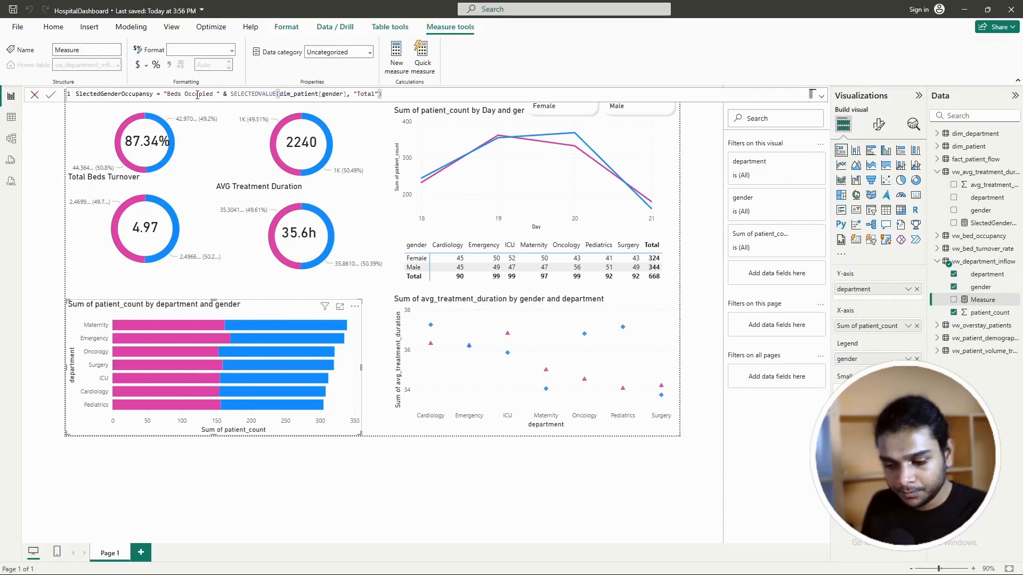
Step: Change the formula's prefix text to "Total " and its alternate result to "Patients", and copy the whole formula
left_click_drag(214, 99, 166, 97)
type("Total")
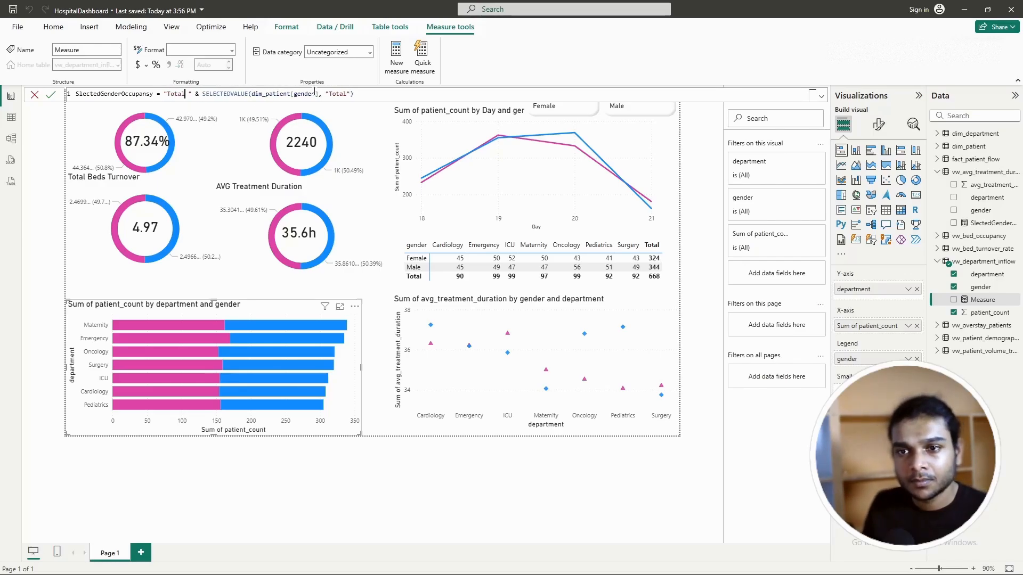
left_click_drag(328, 99, 347, 99)
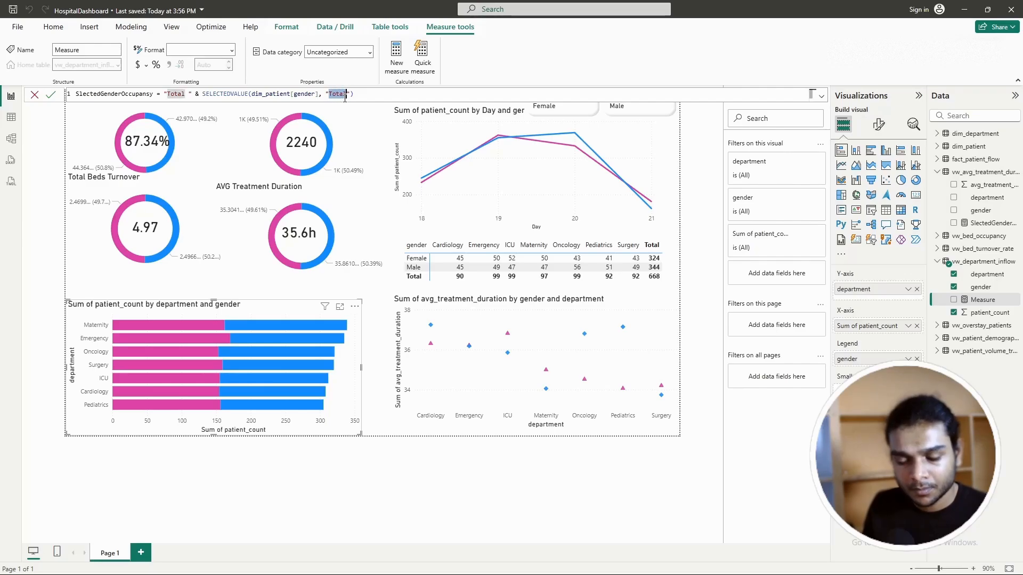
type("Patients")
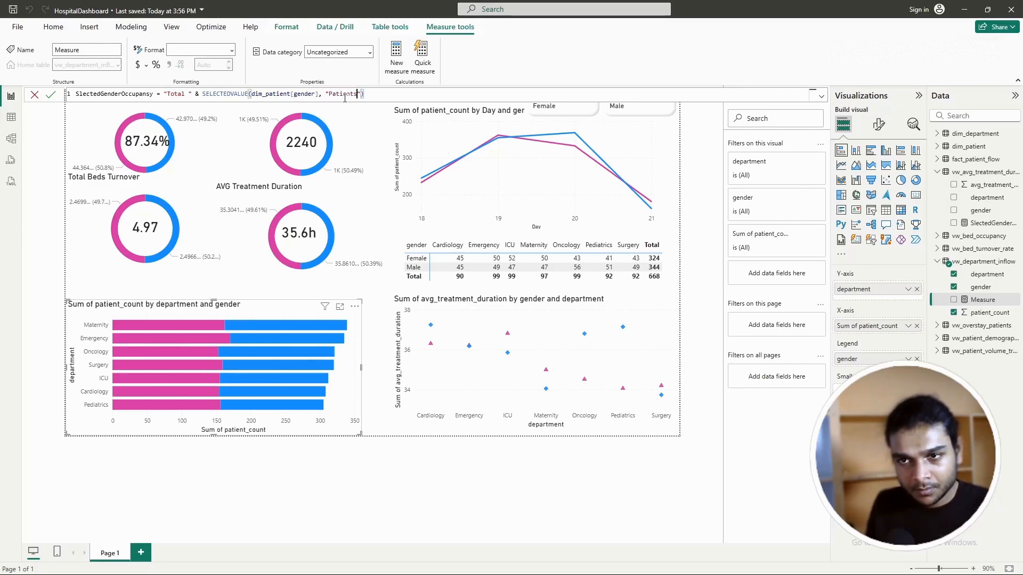
key("ctrl+a")
key("ctrl+c")
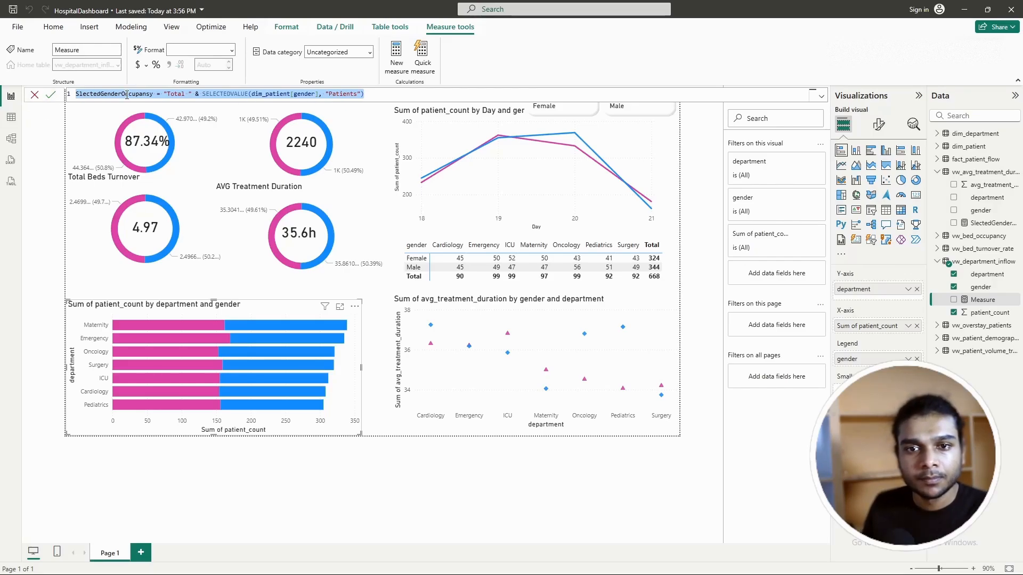
Step: Rename the measure in the formula to SlectedGenderInflow and commit it
left_click(154, 93)
left_click_drag(154, 94, 121, 94)
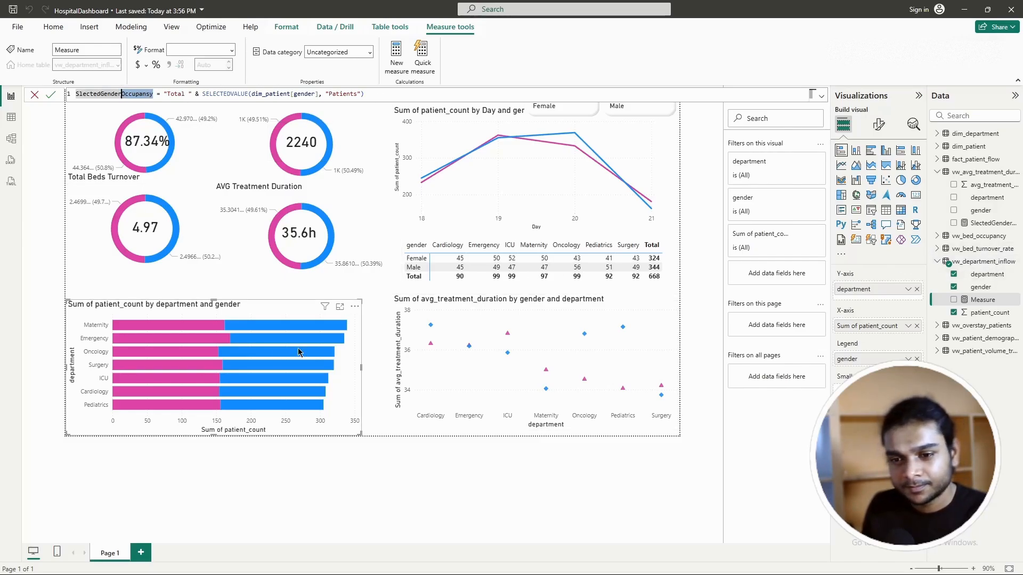
mouse_move(256, 330)
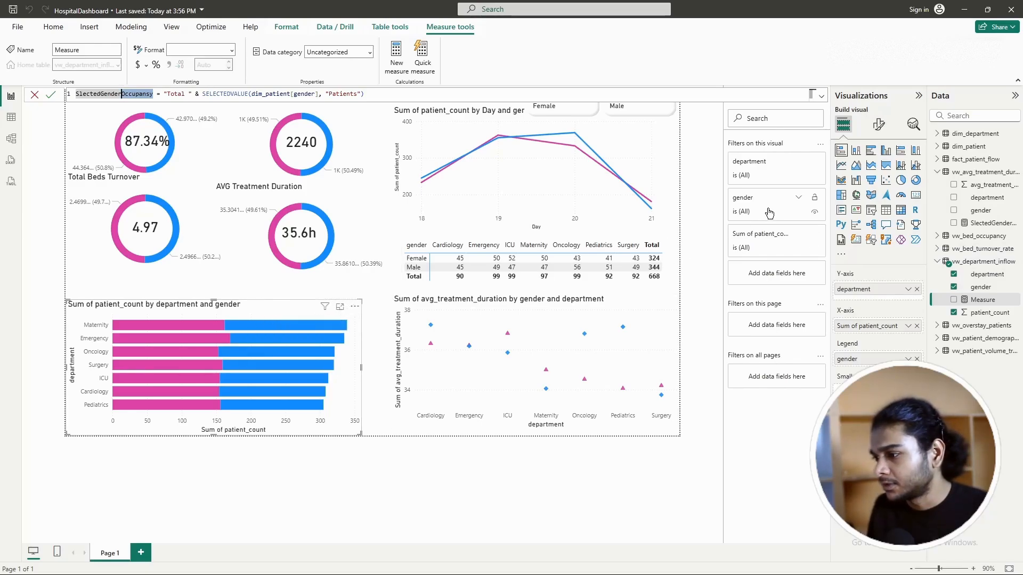
key("BackSpace")
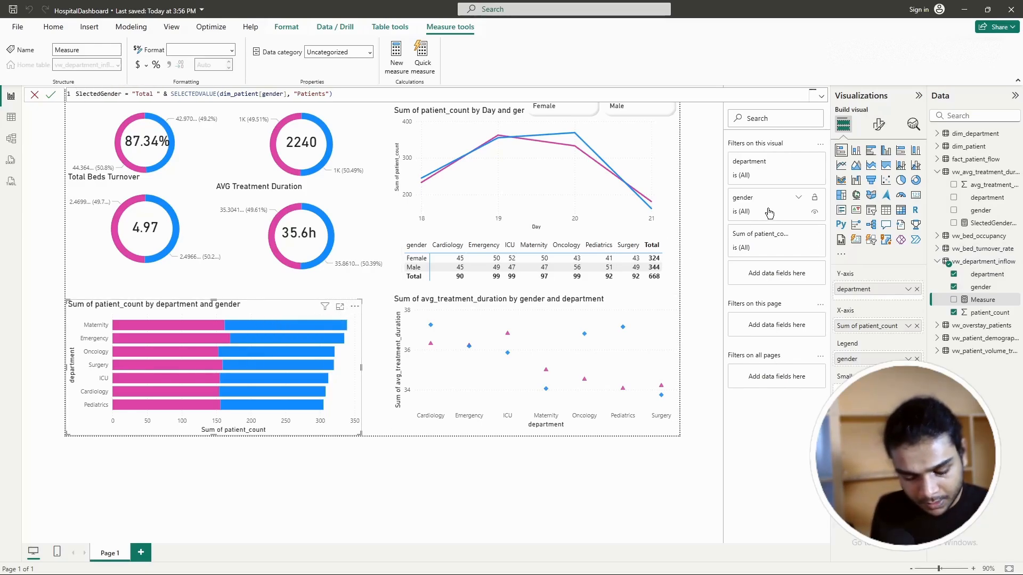
type("1nflow")
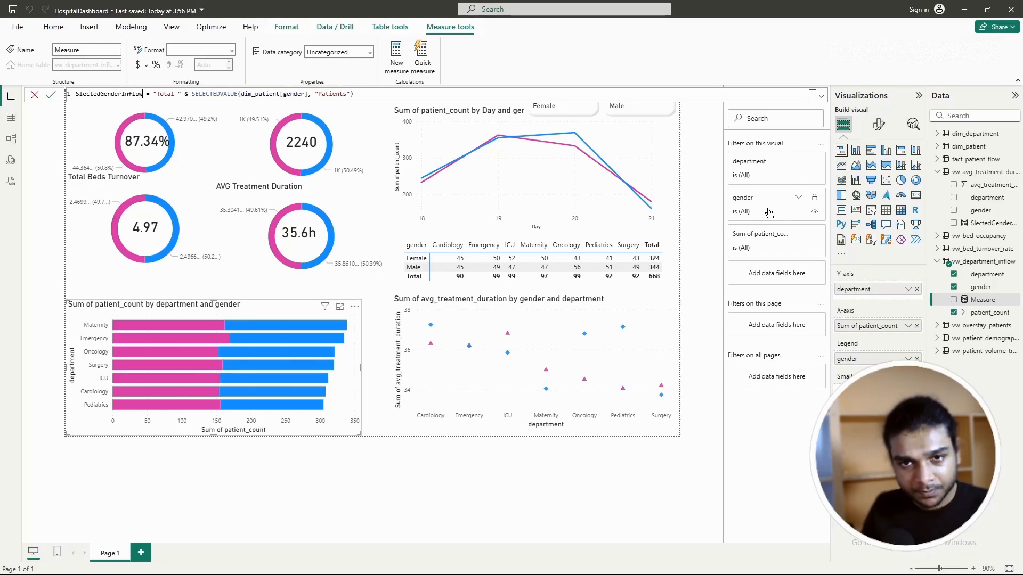
left_click(50, 95)
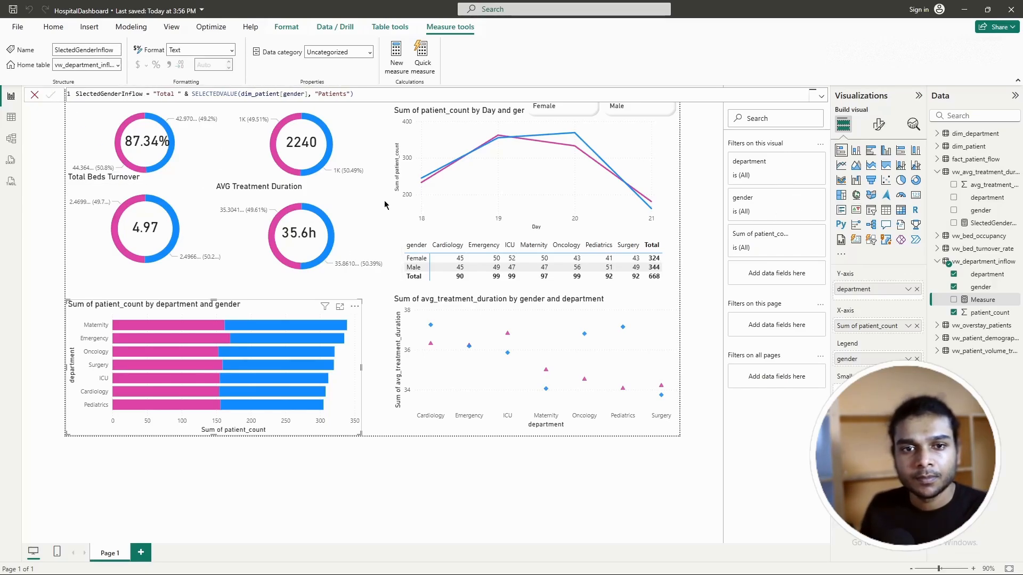
Step: Open the conditional formatting of the department bar chart's title text and bring up its list of base fields
left_click(877, 124)
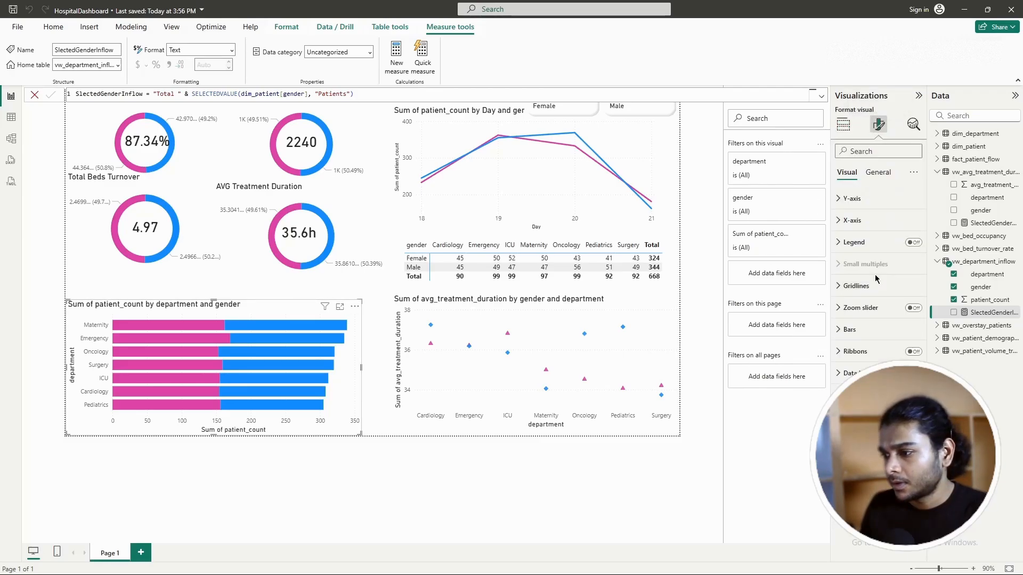
left_click(878, 172)
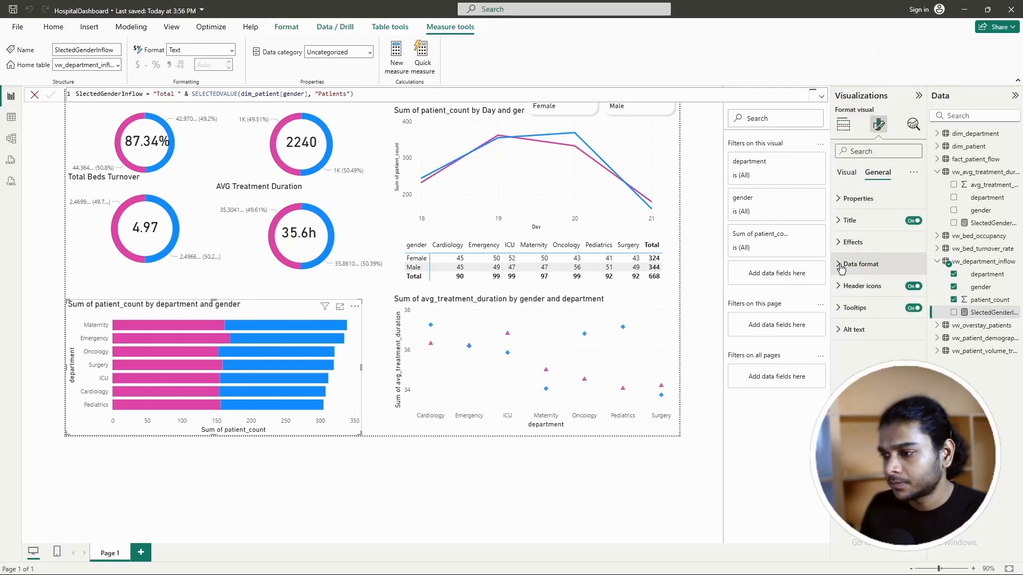
left_click(850, 220)
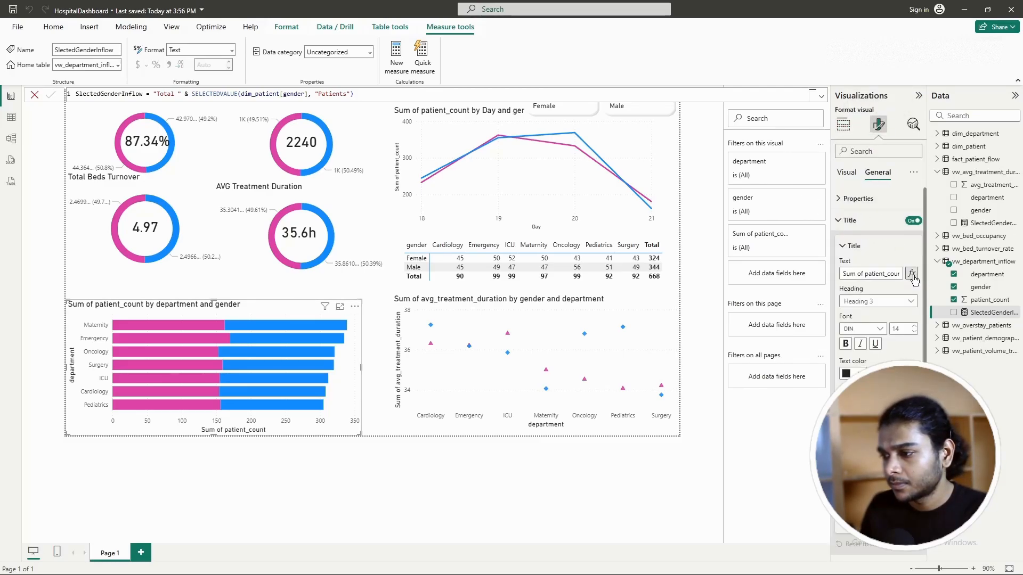
left_click(911, 274)
left_click(382, 218)
scroll(354, 292, "down", 3)
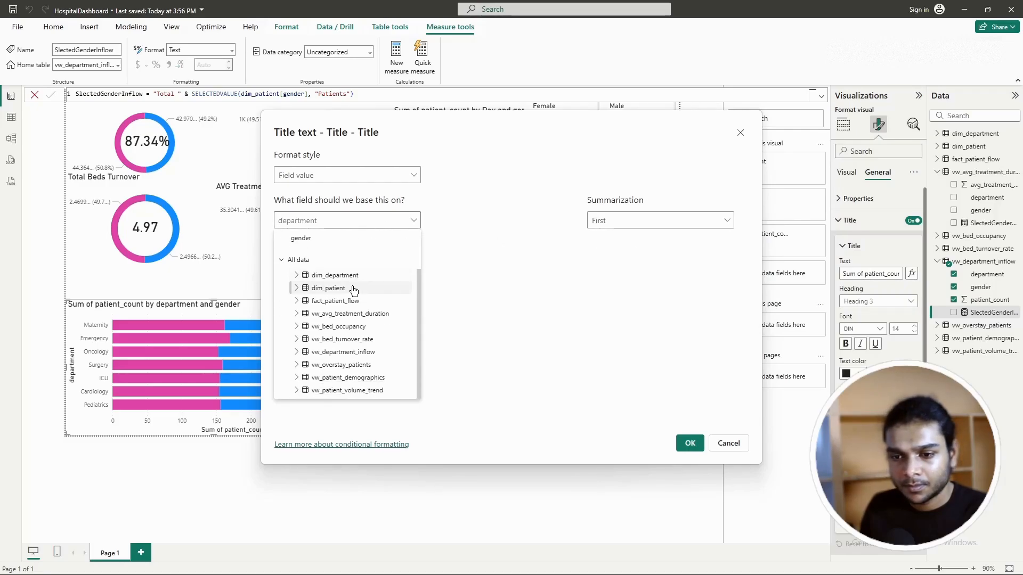
left_click(302, 302)
scroll(306, 308, "down", 3)
scroll(329, 315, "up", 3)
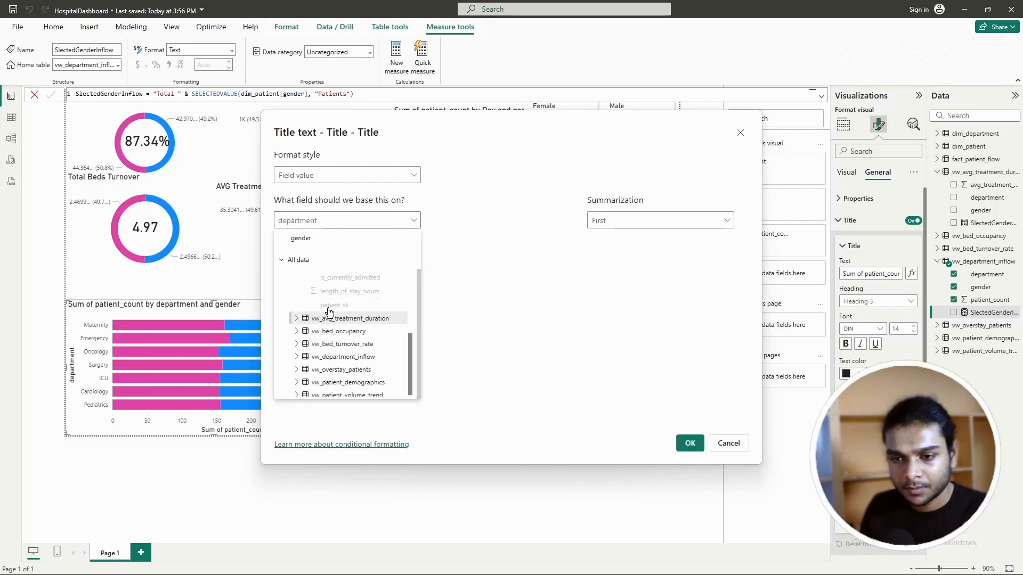
left_click(304, 303)
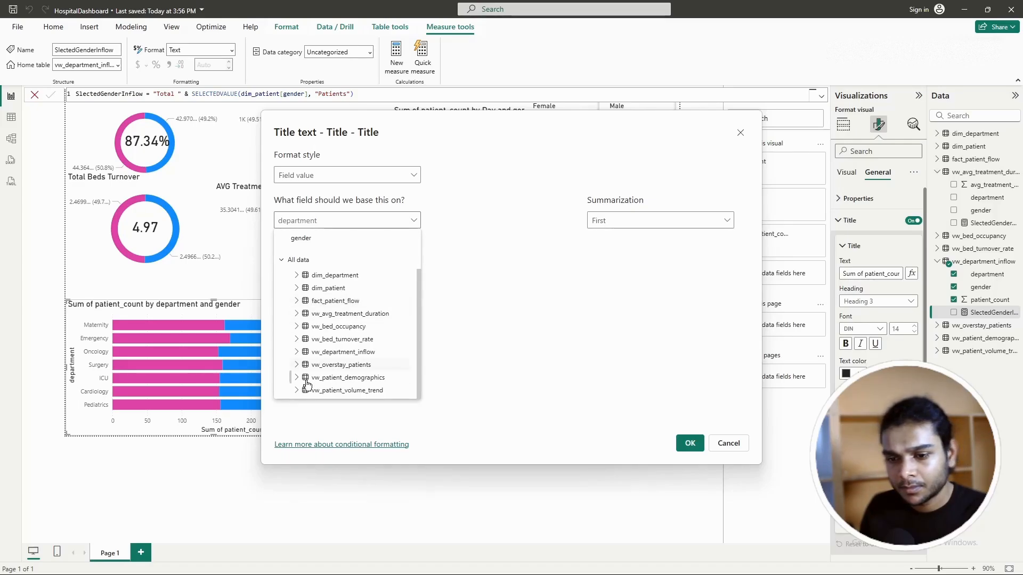
Step: Base the bar chart's title on the SlectedGenderInflow measure from vw_department_inflow and apply it
left_click(297, 352)
scroll(354, 363, "down", 2)
left_click(362, 352)
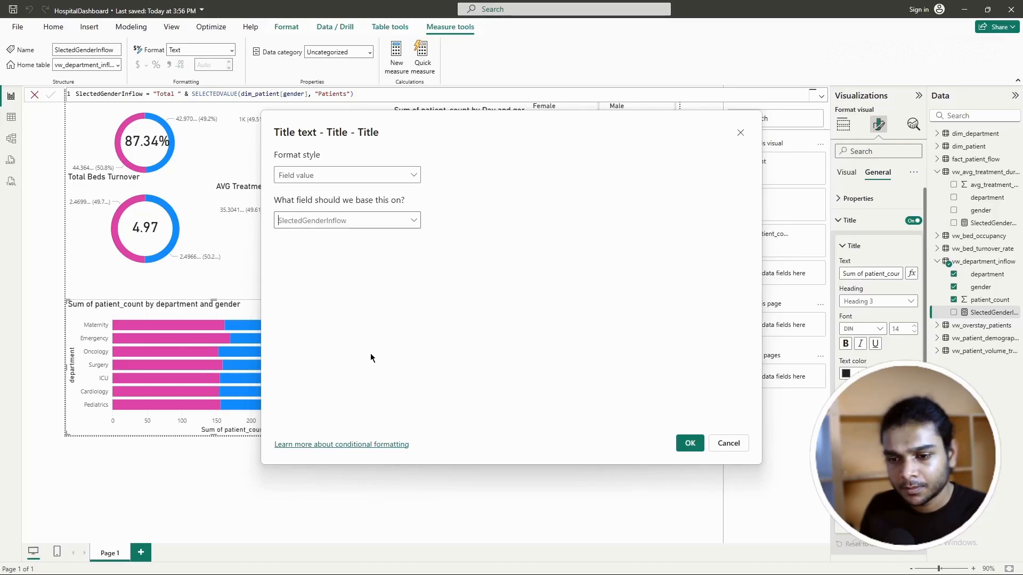
left_click(689, 443)
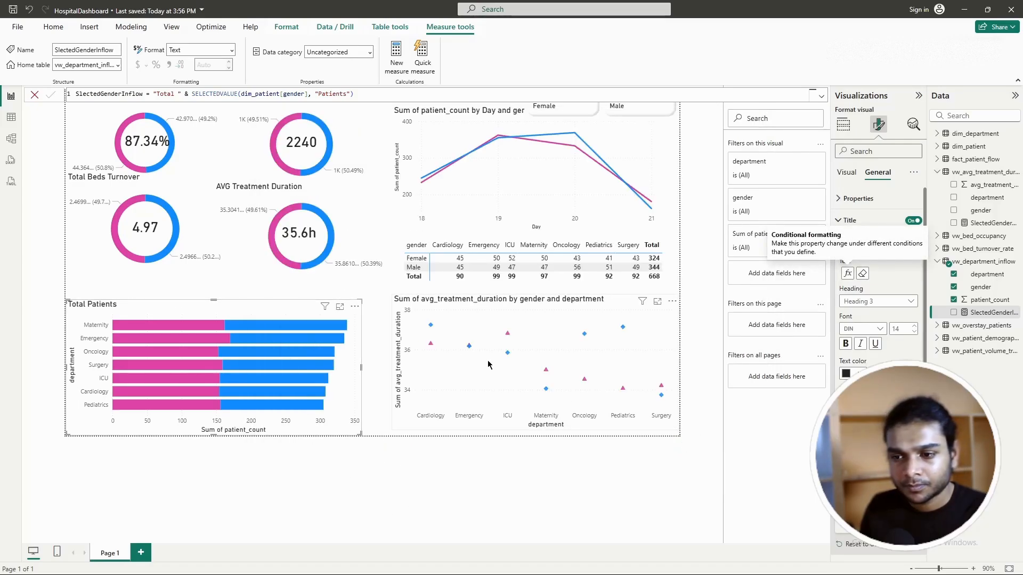
Step: Add a measure to the line chart's vw_patient_volume_trend table using the copied "Total " and "Patients" formula
left_click(403, 203)
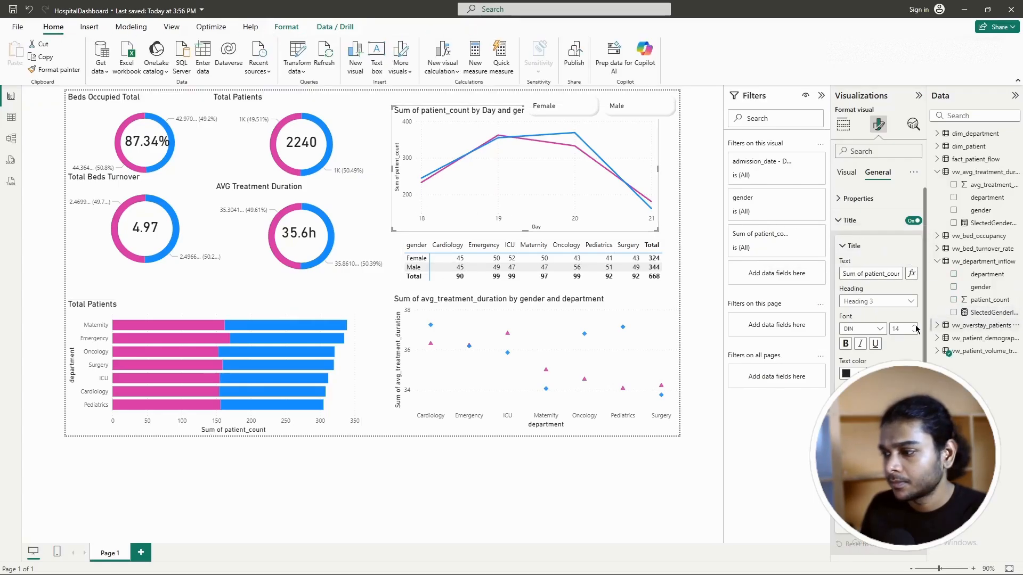
left_click(981, 351)
left_click(214, 56)
key("ctrl+v")
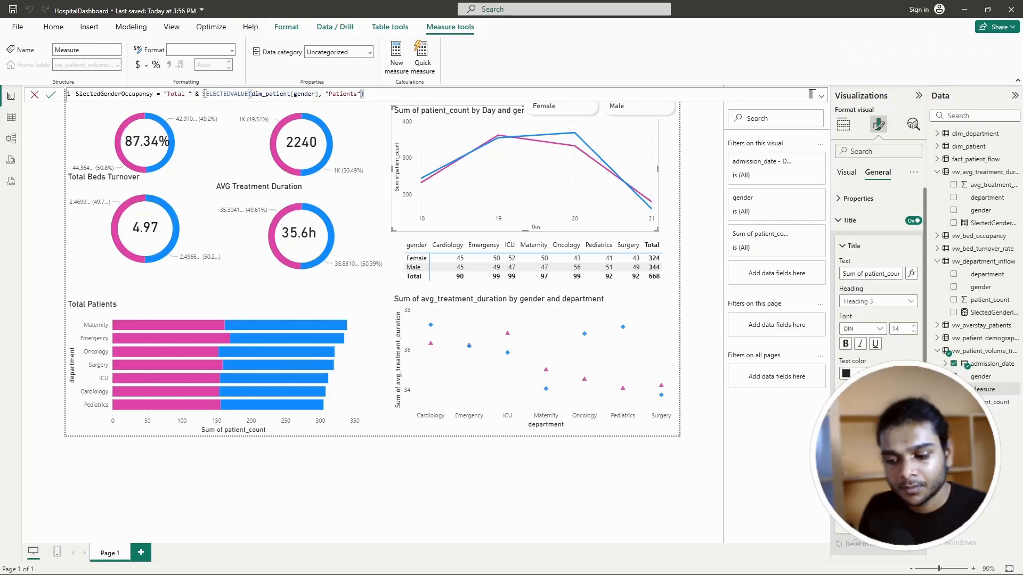
Step: Extend the formula's alternate result text to "Patients count over time"
double_click(344, 93)
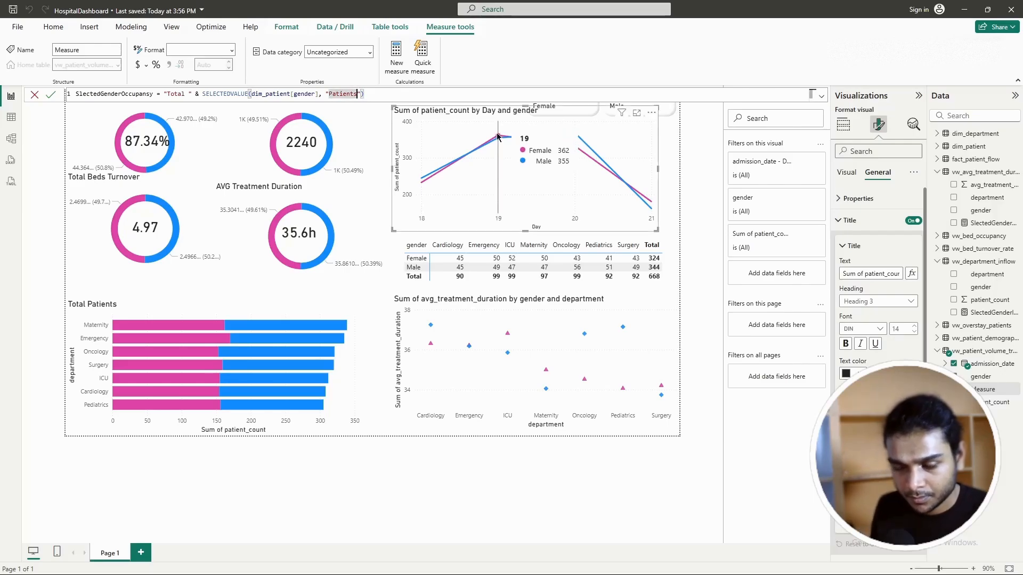
key("Right")
type("count over time")
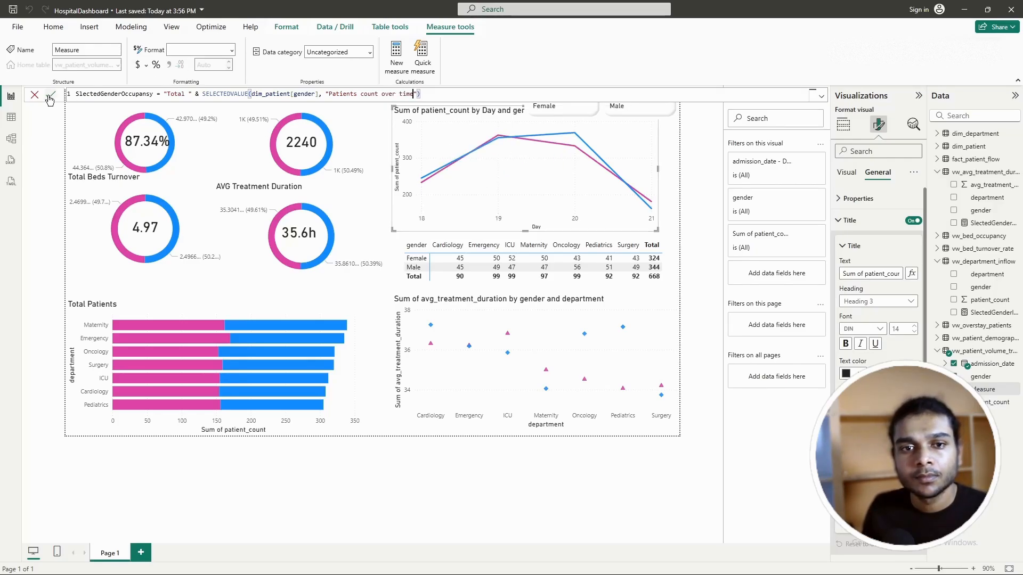
Step: Rename the patient volume measure in the formula to SlectedGendervolume and commit it
left_click_drag(153, 94, 122, 94)
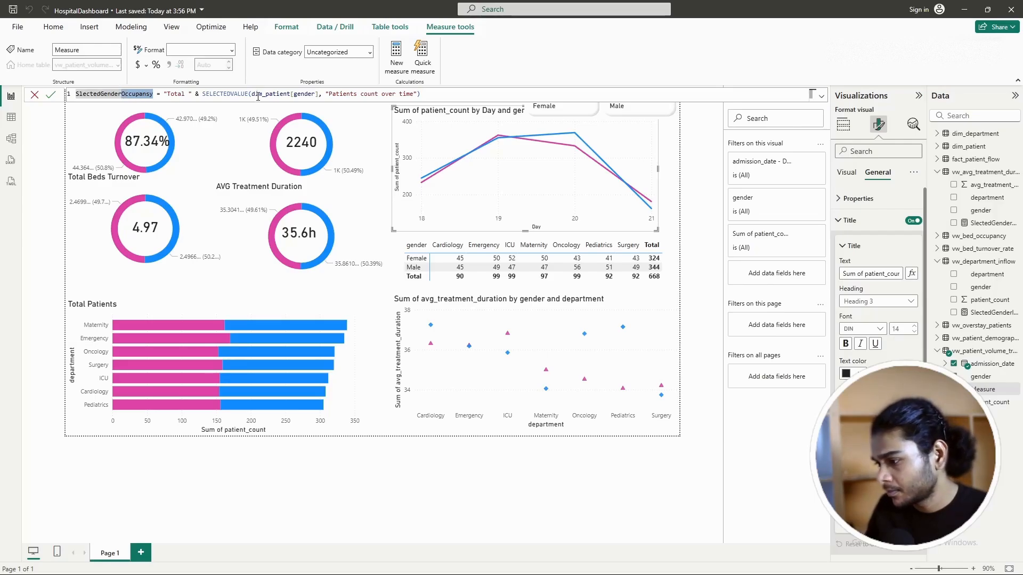
type("volum")
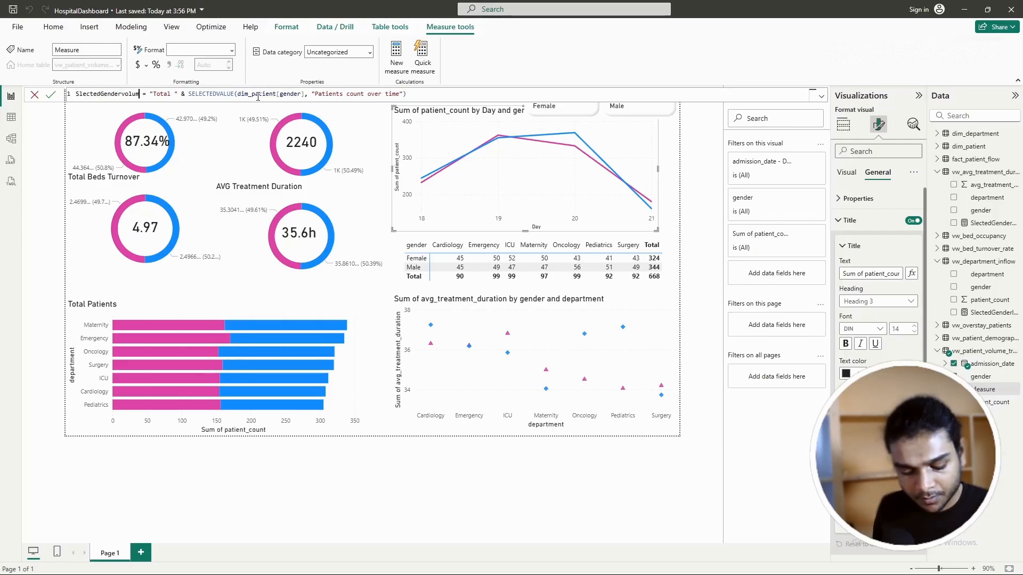
type("e")
key("Return")
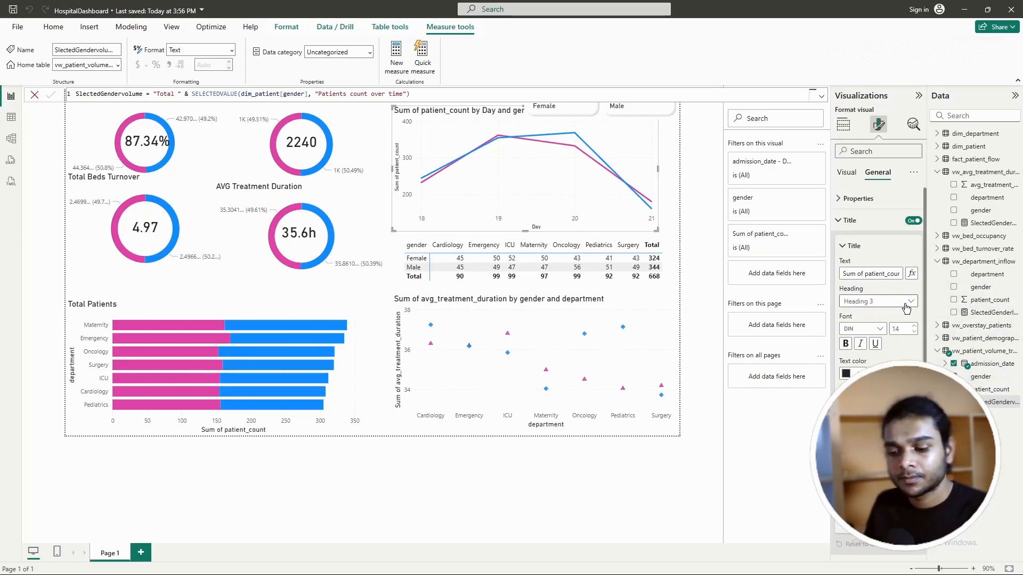
Step: Add a measure to the matrix's vw_overstay_patients table using the copied "Total " and "Patients" formula
left_click(570, 287)
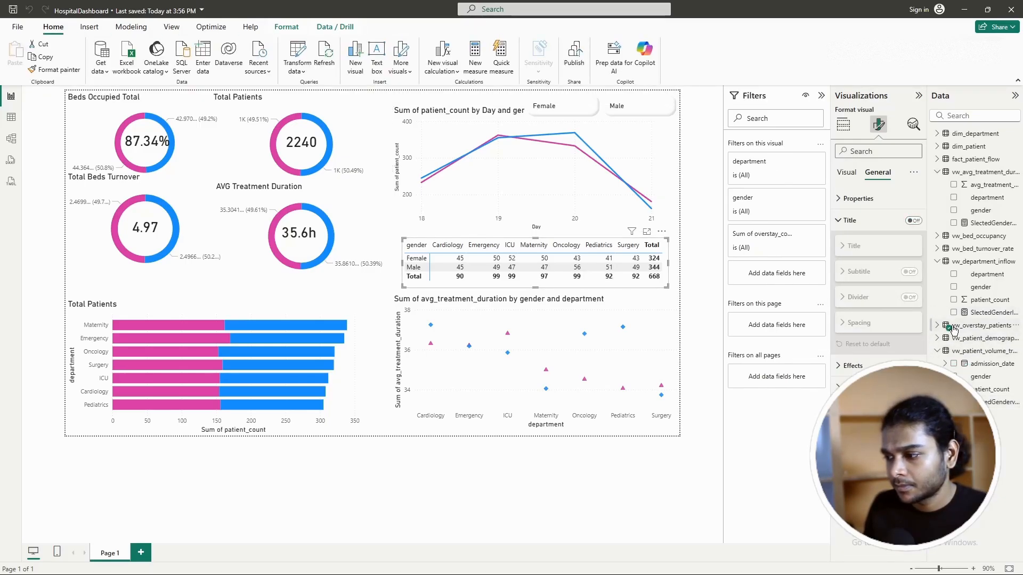
left_click(981, 325)
left_click(216, 51)
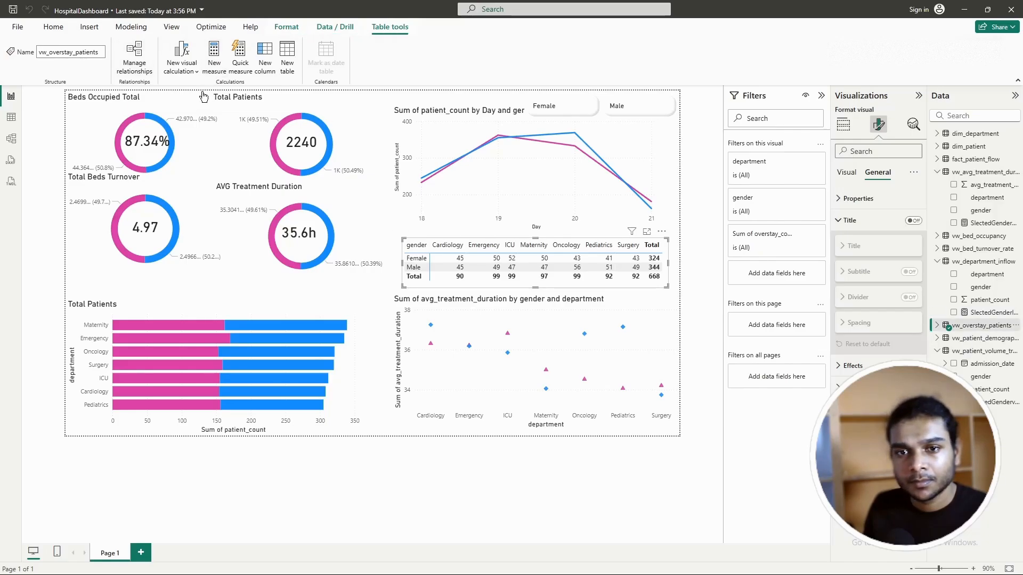
key("ctrl+v")
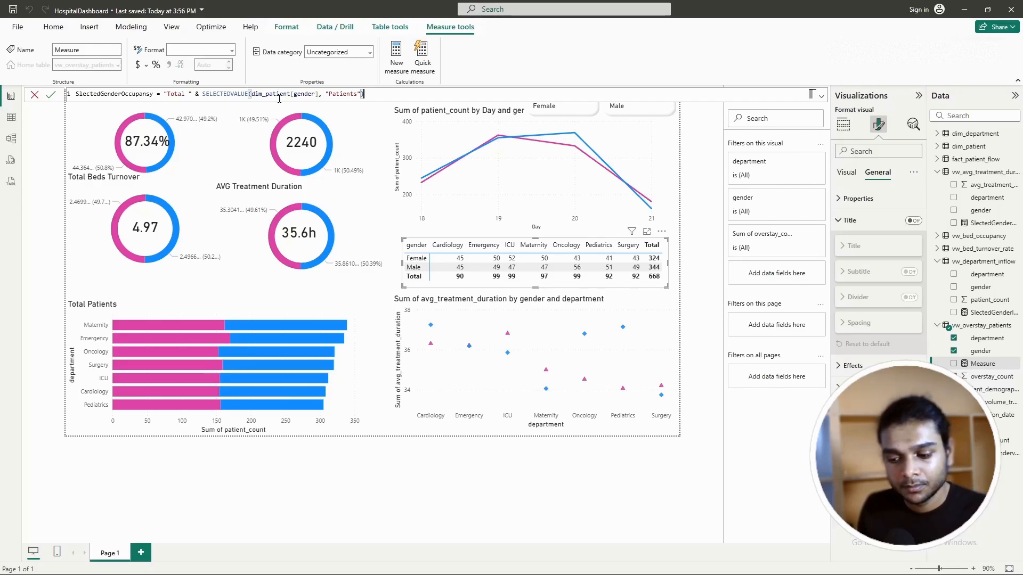
Step: Change the formula's prefix text to "Total overstay " and its alternate result text to "Patients count"
double_click(182, 94)
type("Total ")
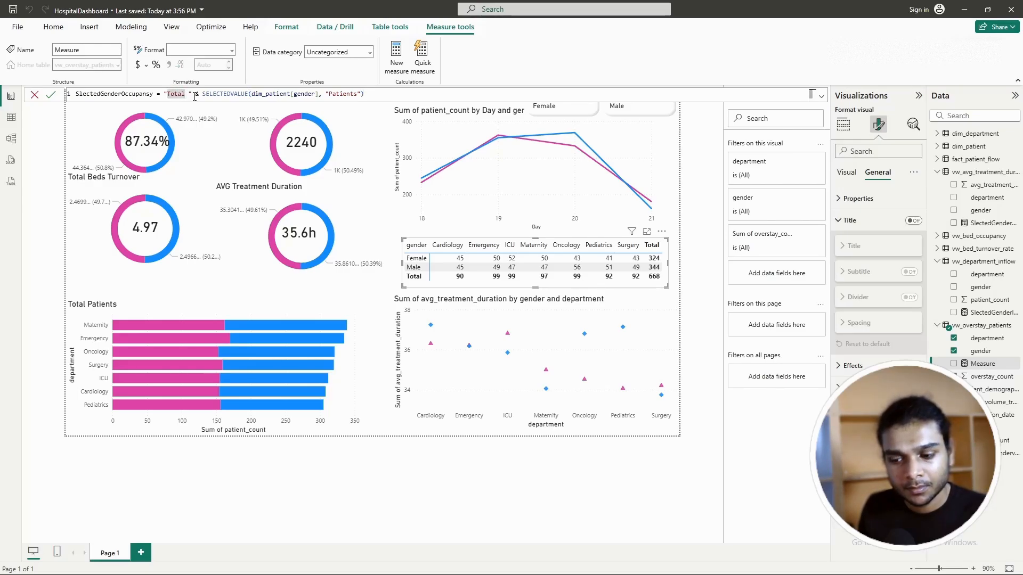
type("overstray")
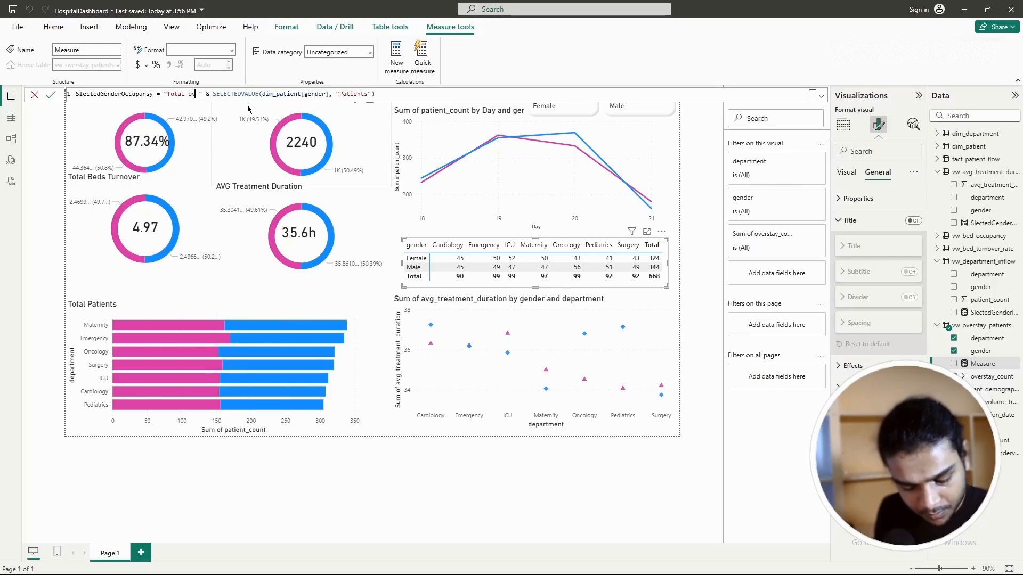
key("BackSpace")
key("BackSpace")
key("BackSpace")
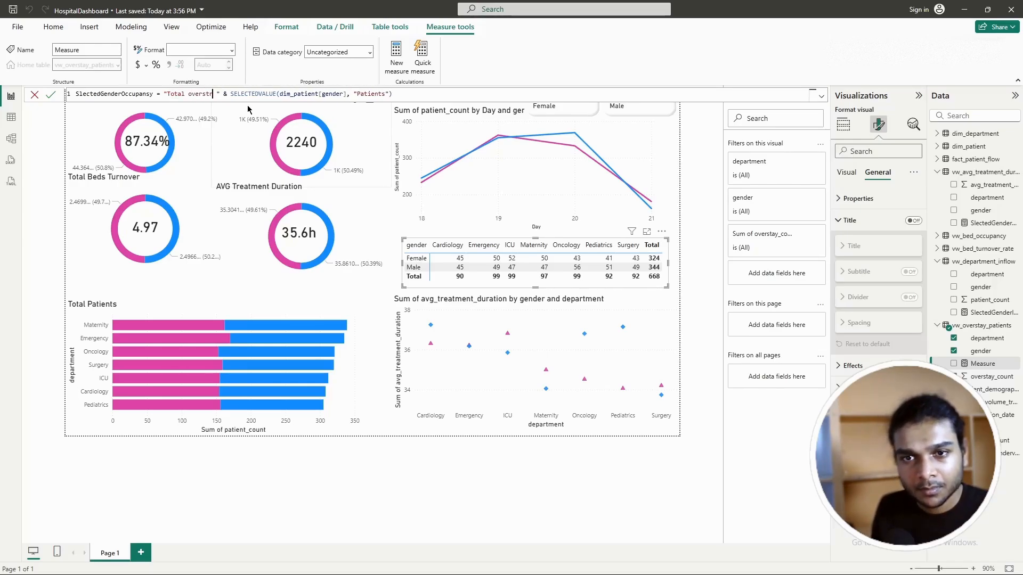
type("ay")
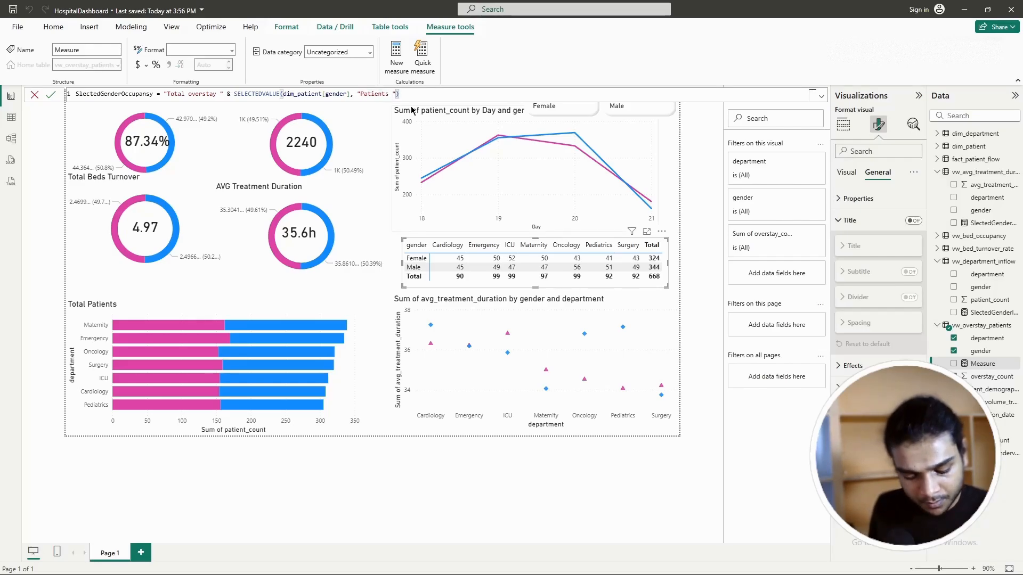
type(" count")
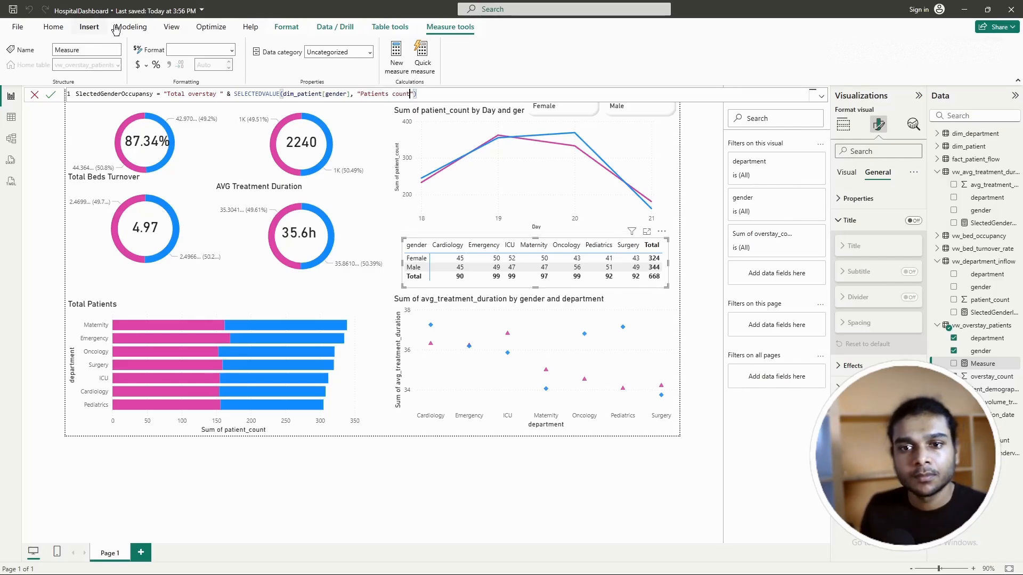
Step: Rename the overstay measure in the formula to SlectedGenderOverstay, commit it, and select the average treatment duration scatter chart
left_click(50, 95)
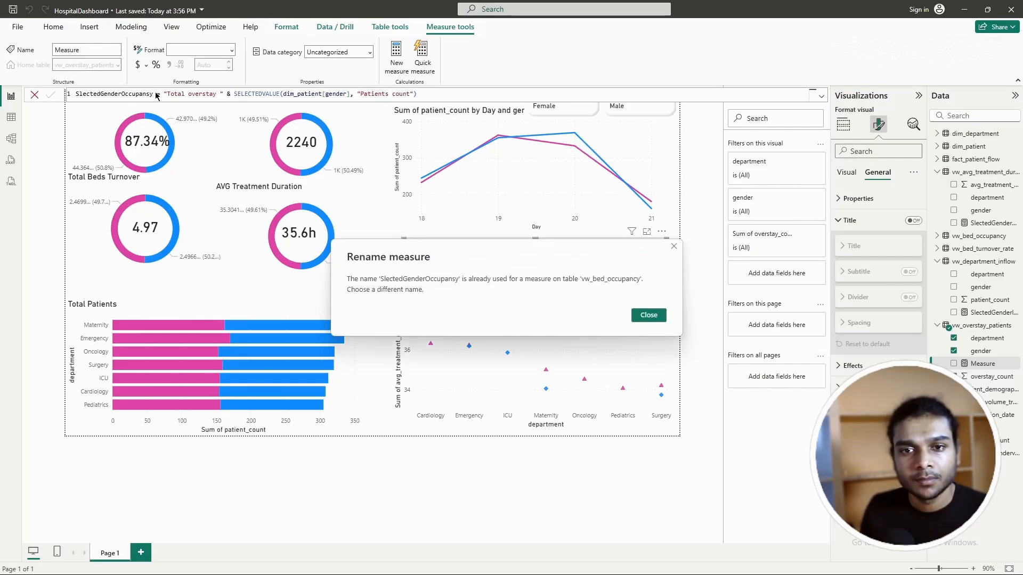
left_click(661, 316)
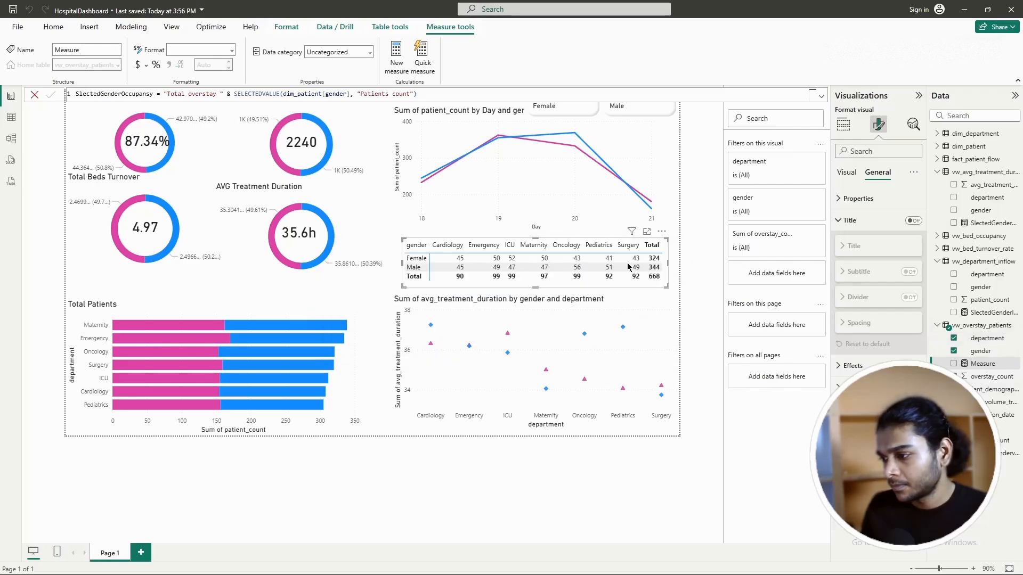
left_click_drag(154, 94, 125, 94)
type("Overstay")
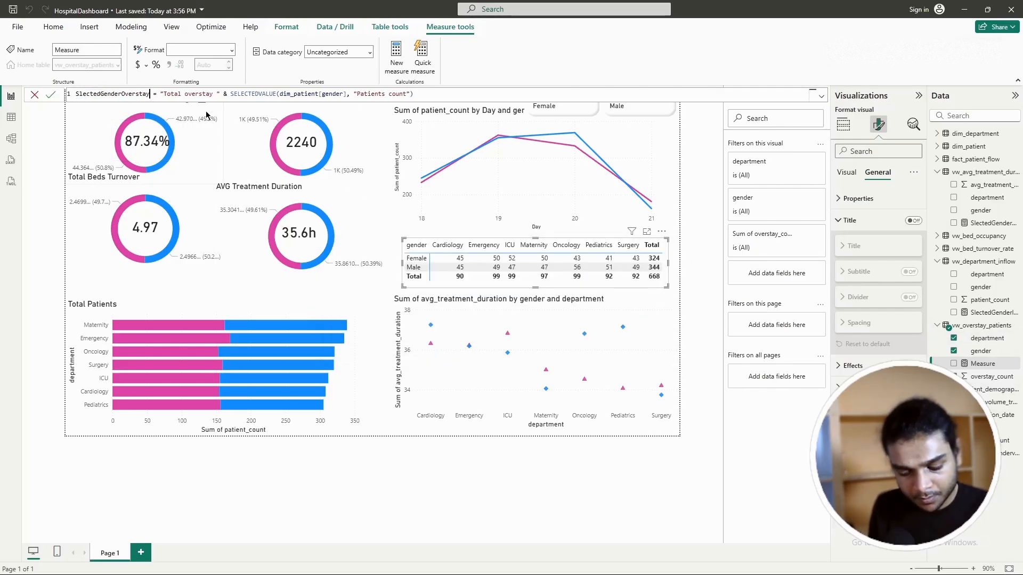
left_click(51, 95)
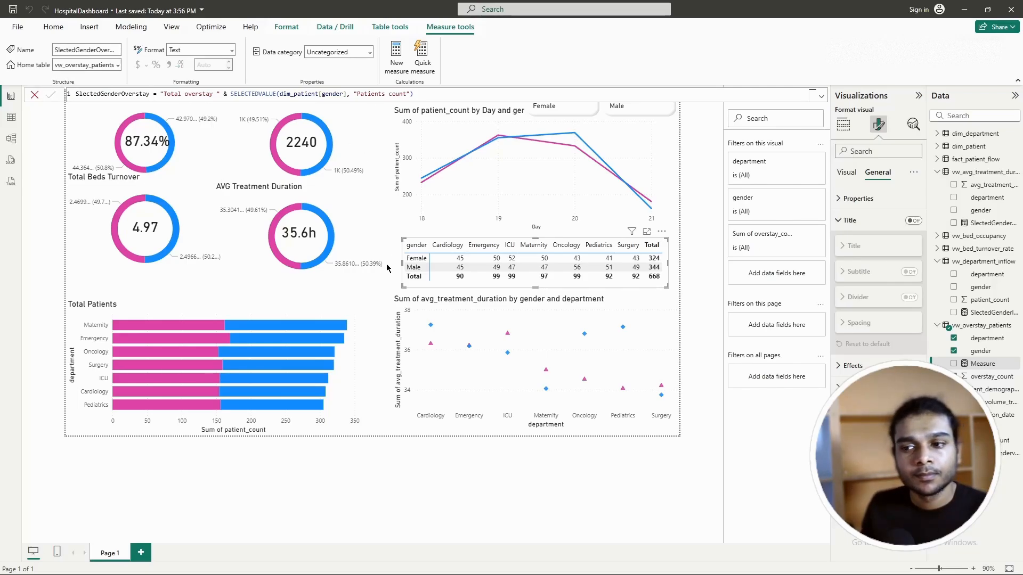
left_click(554, 313)
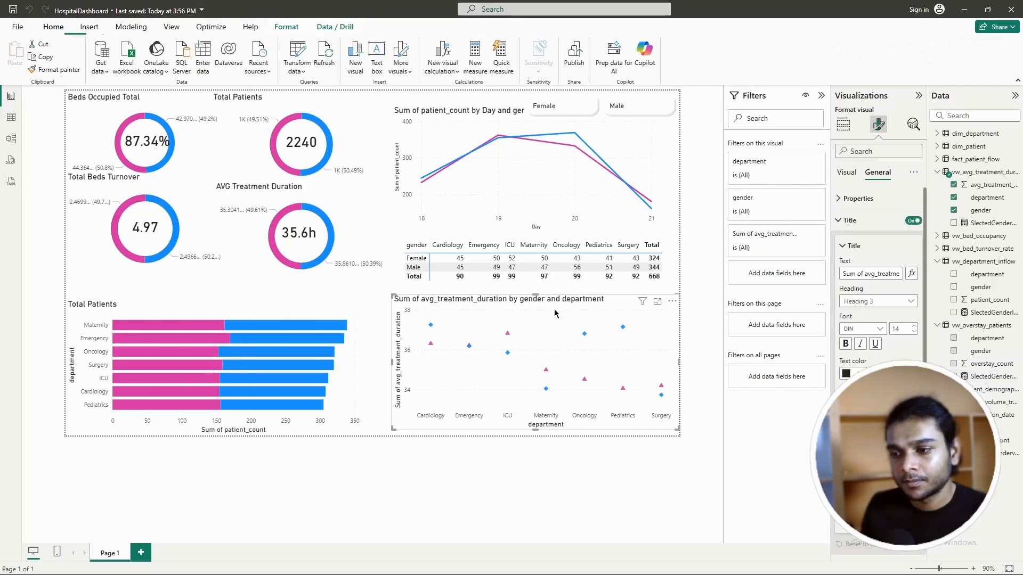
left_click(960, 174)
left_click(214, 57)
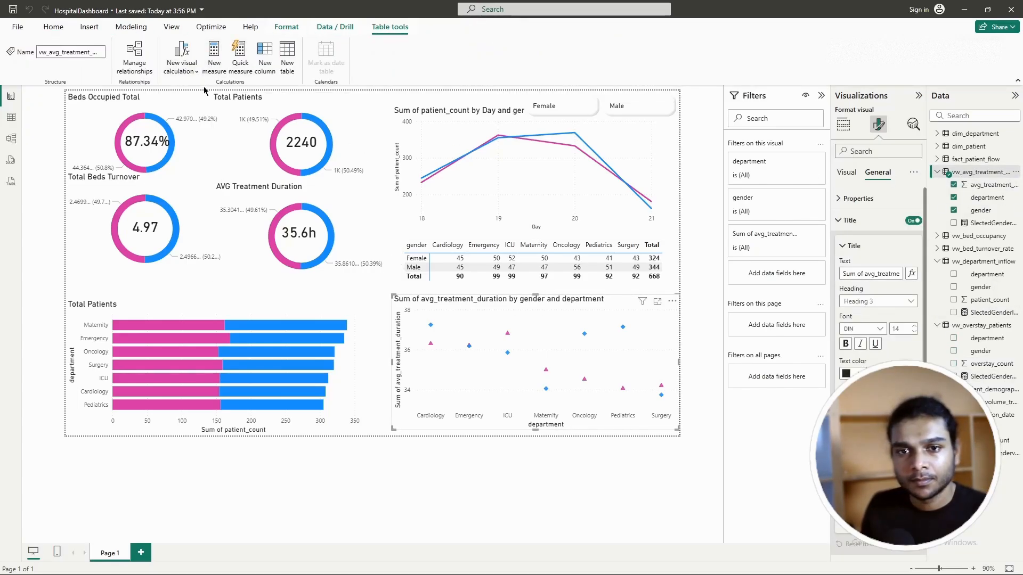
type("SlectedGenderOccupansy = \"Total \" & SELECTEDVALUE(dim_patient[gender], \"Patients\")")
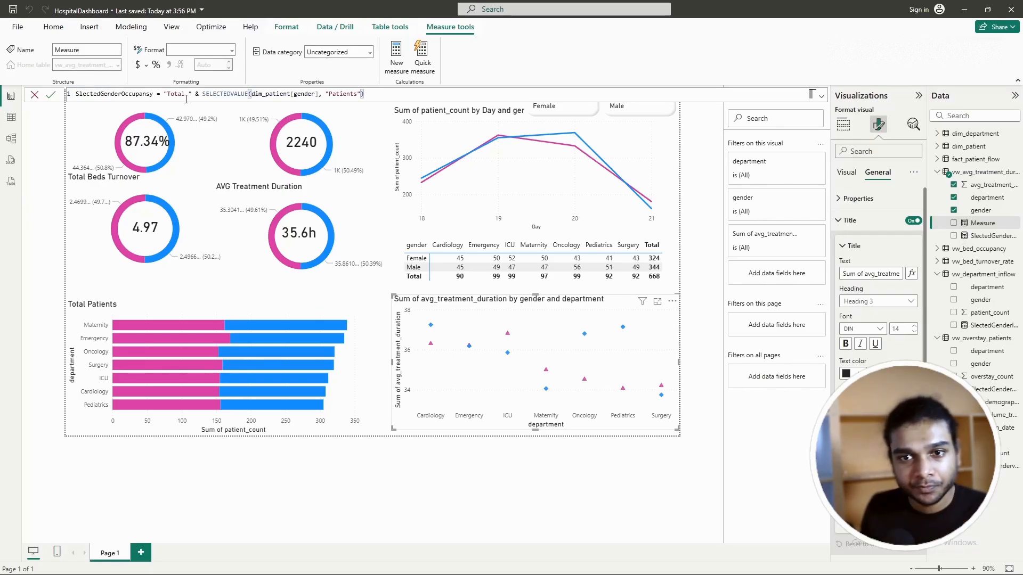
left_click_drag(189, 96, 168, 96)
type("AllG")
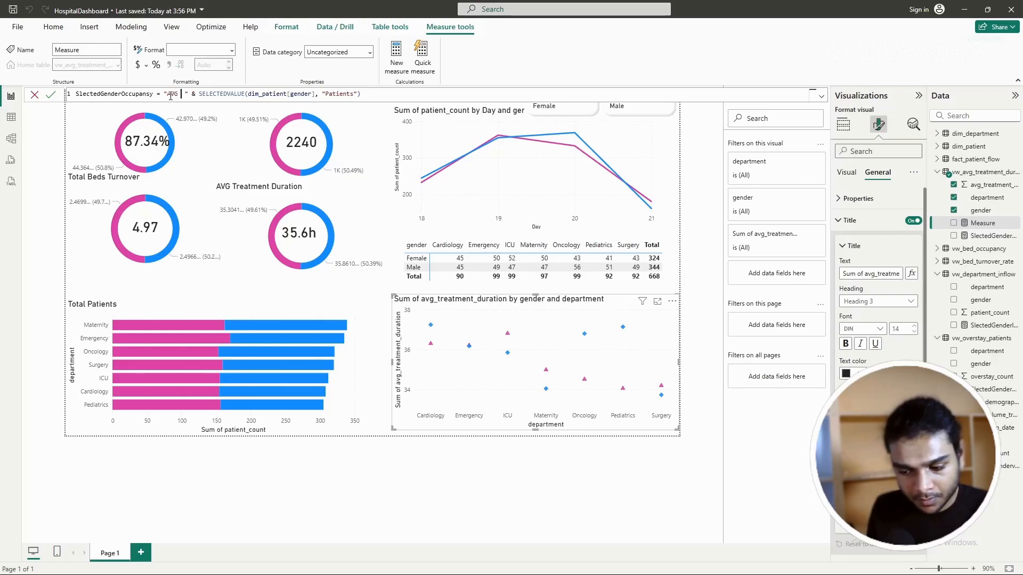
type(" Treatment")
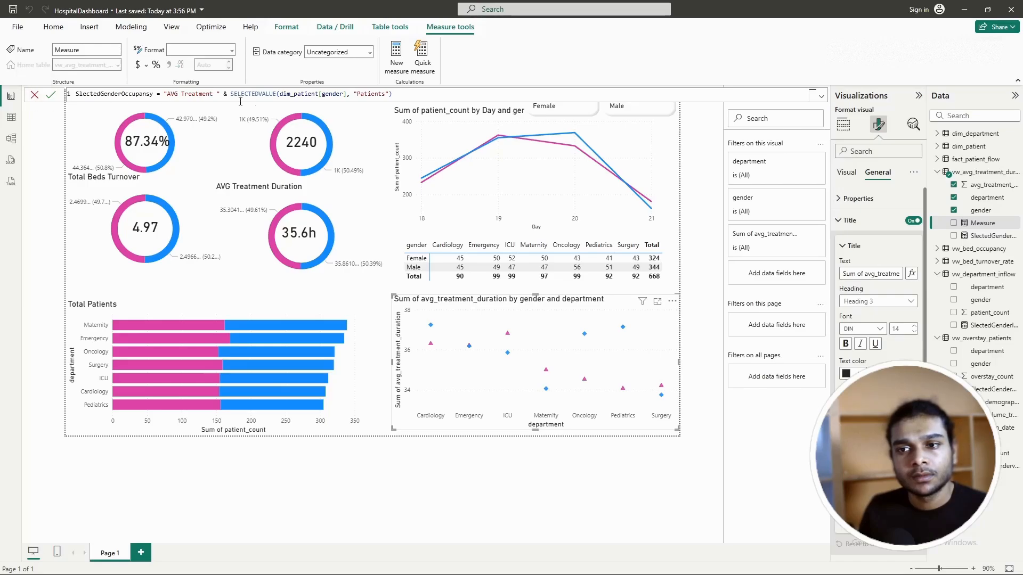
left_click(36, 95)
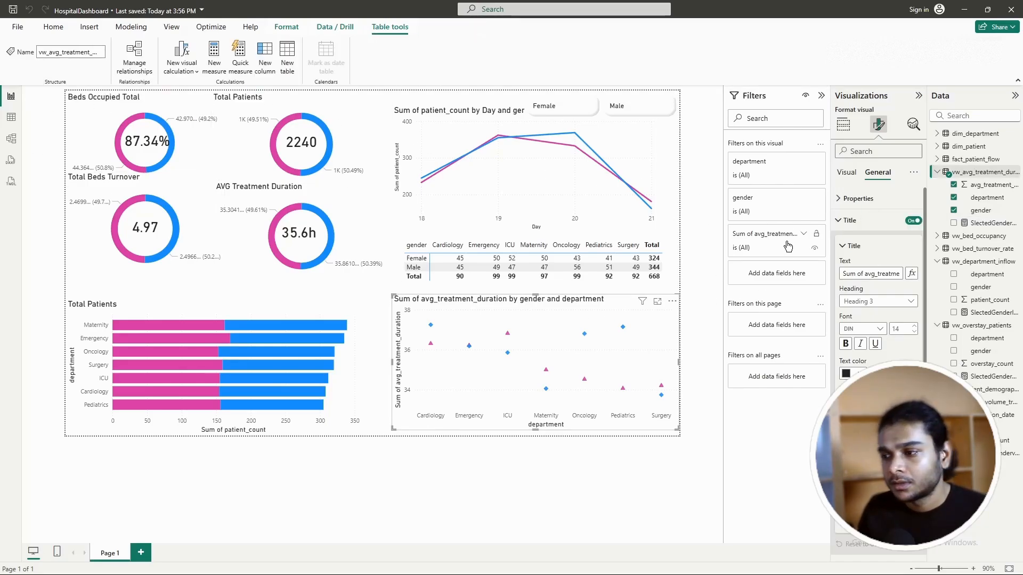
Step: Base the scatter chart's title on the SlectedGenderduration measure from vw_avg_treatment_duration and apply it
left_click(911, 274)
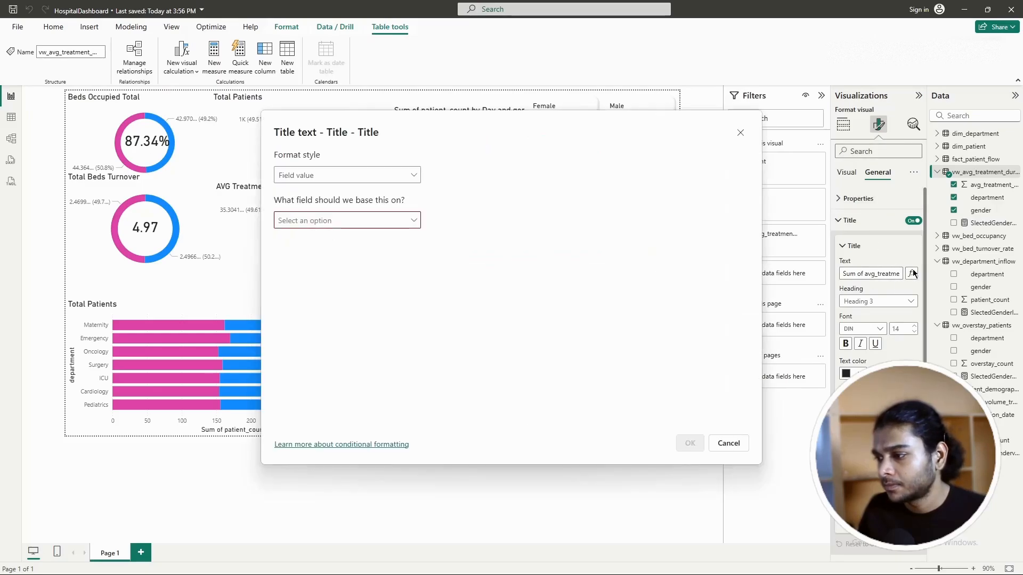
left_click(412, 221)
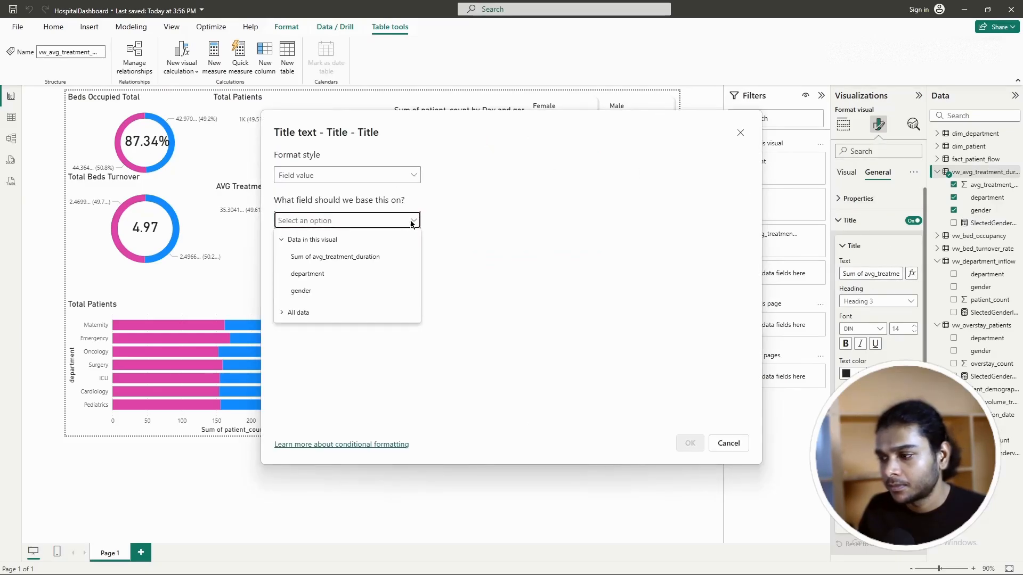
left_click(303, 312)
scroll(301, 316, "down", 2)
left_click(299, 313)
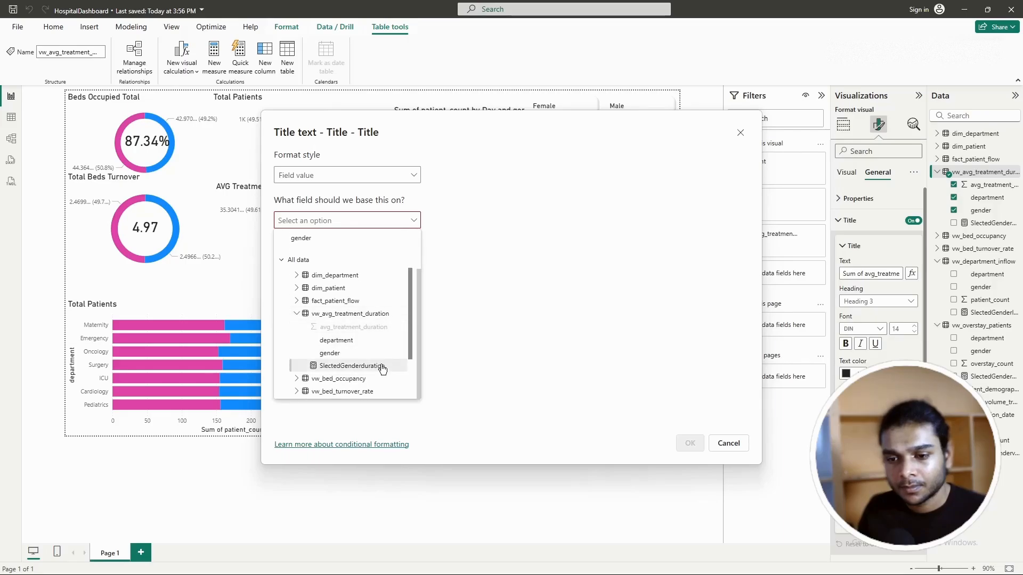
left_click(382, 367)
left_click(691, 444)
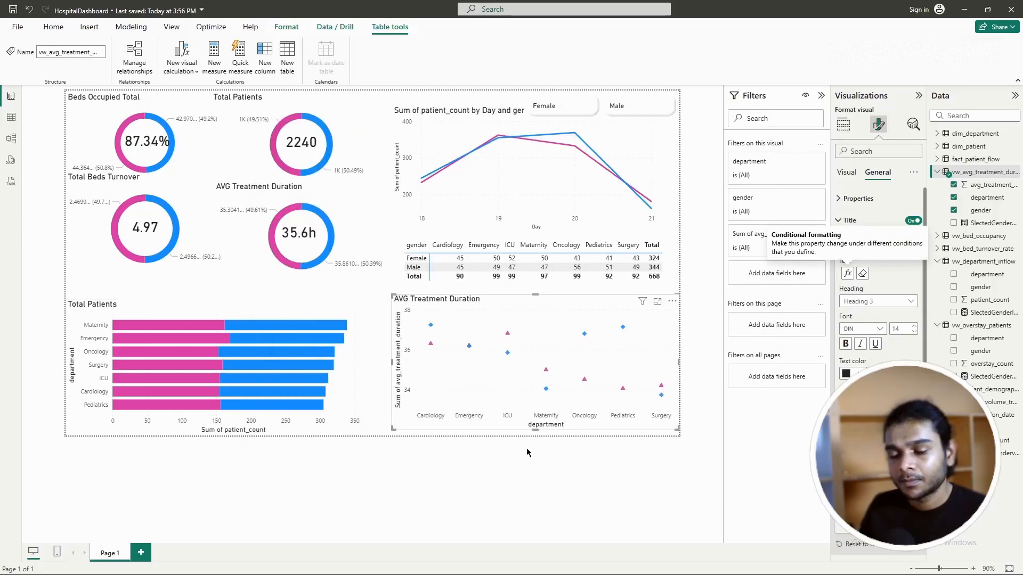
left_click(611, 487)
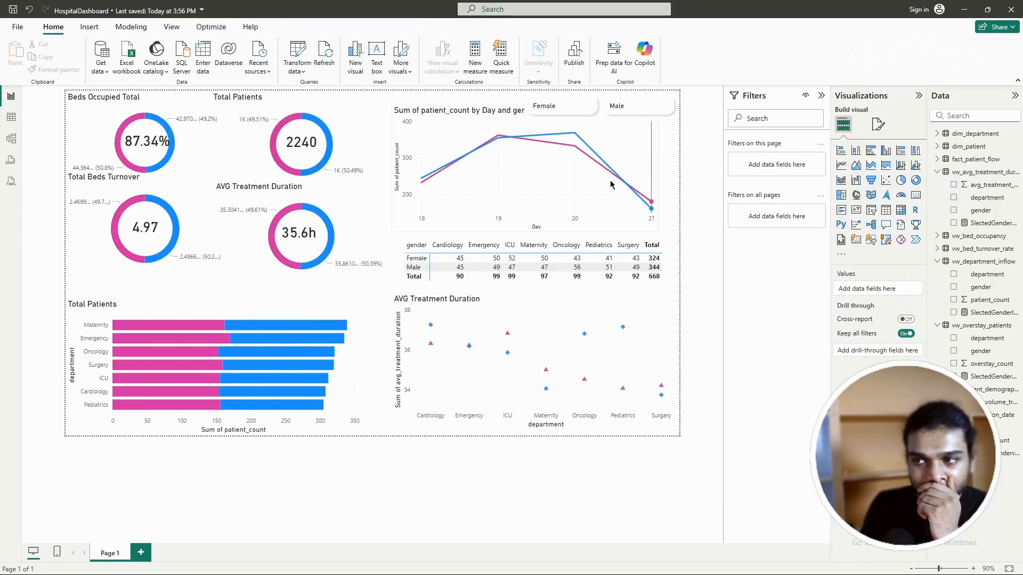
Step: Check the dynamic titles by filtering the dashboard to Female and Male, and clear the gender selection
left_click(564, 109)
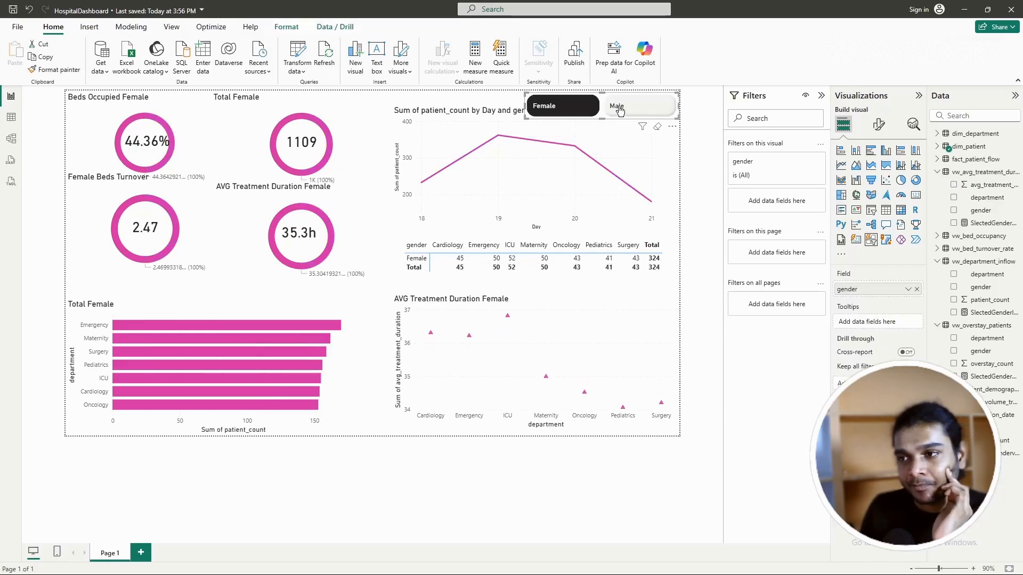
left_click(615, 106)
left_click(573, 109)
left_click(572, 109)
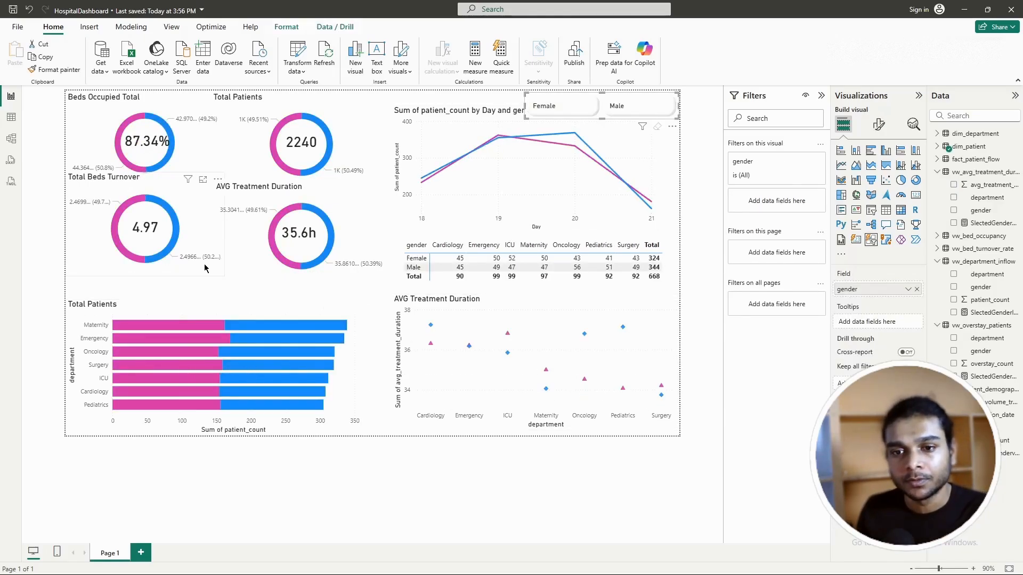
left_click(440, 104)
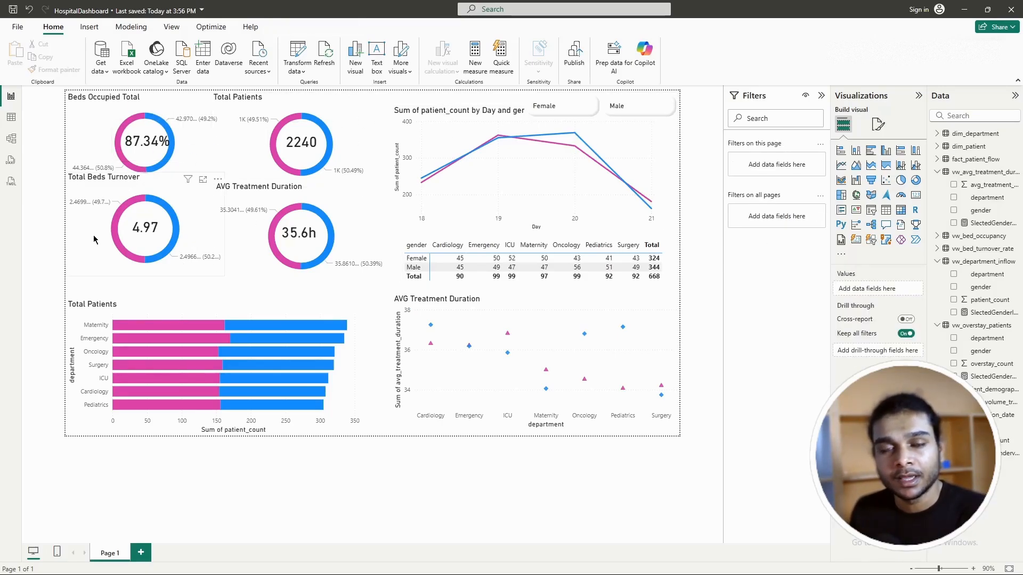
Step: Inspect the bed occupancy and total patients visuals, filtering the dashboard to Female to compare their values with the charts
left_click(147, 143)
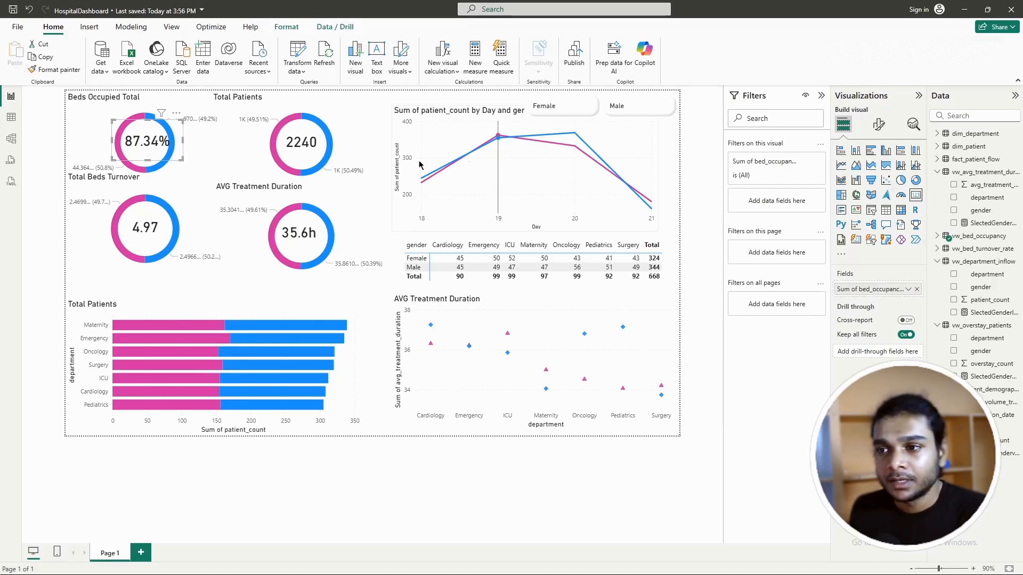
left_click(227, 155)
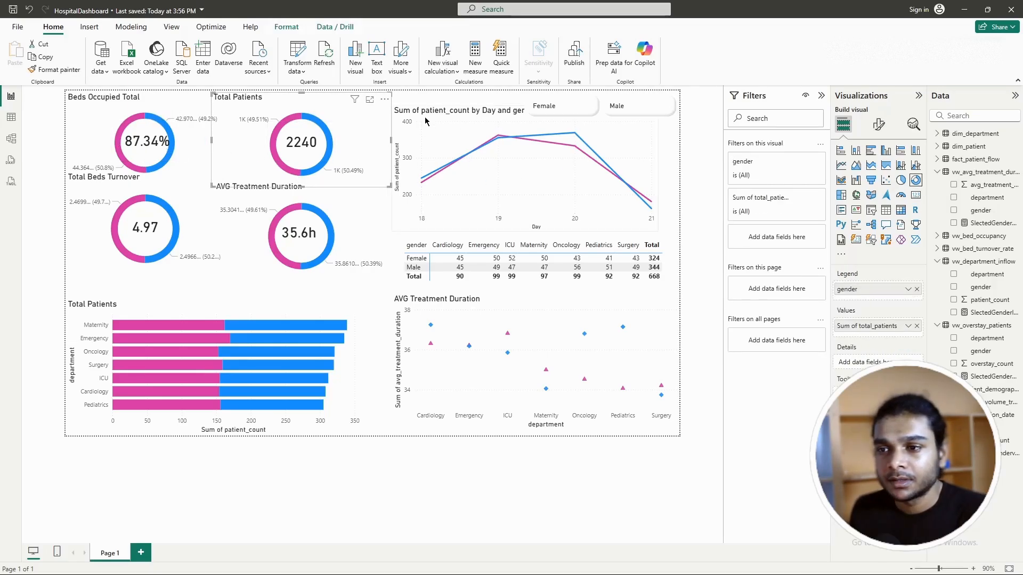
left_click(54, 211)
left_click(571, 105)
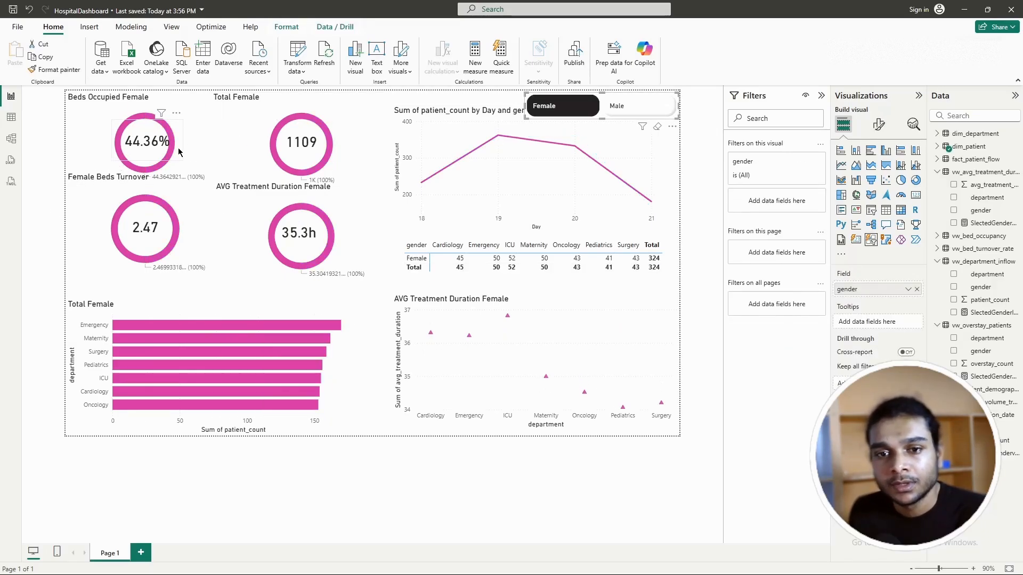
left_click(229, 154)
left_click(39, 205)
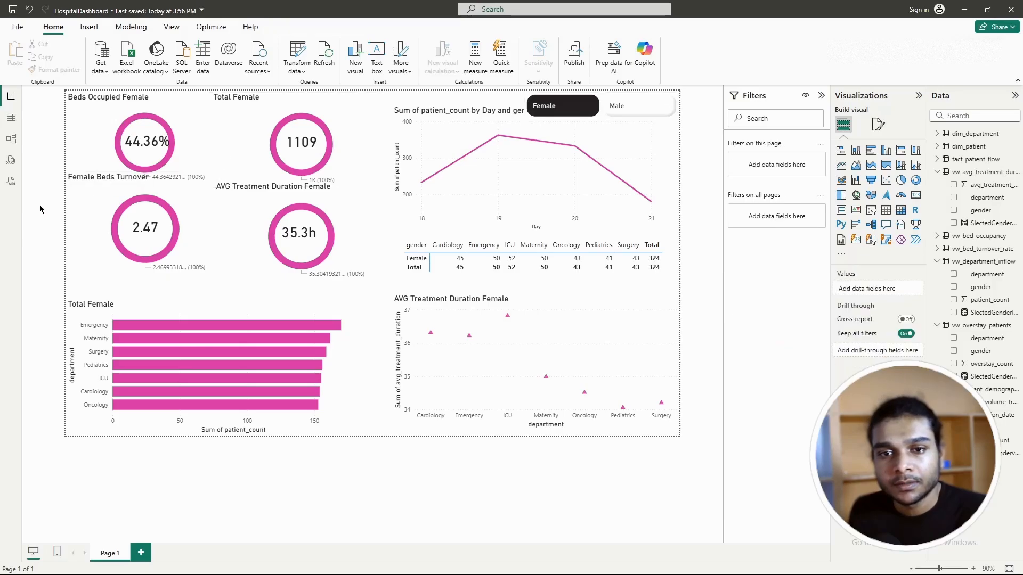
Step: Collapse the expanded treatment duration, department inflow, overstay and patient volume tables in the data list
left_click(937, 176)
left_click(936, 210)
left_click(937, 224)
left_click(937, 248)
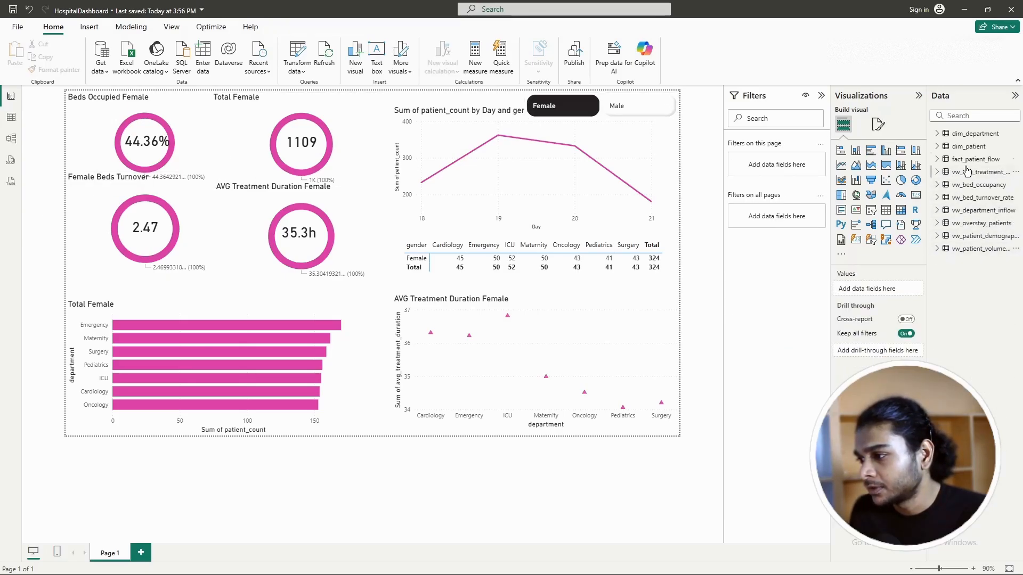
Step: Add a new measure named GenderColour to the dim_patient table
left_click(937, 146)
left_click(969, 148)
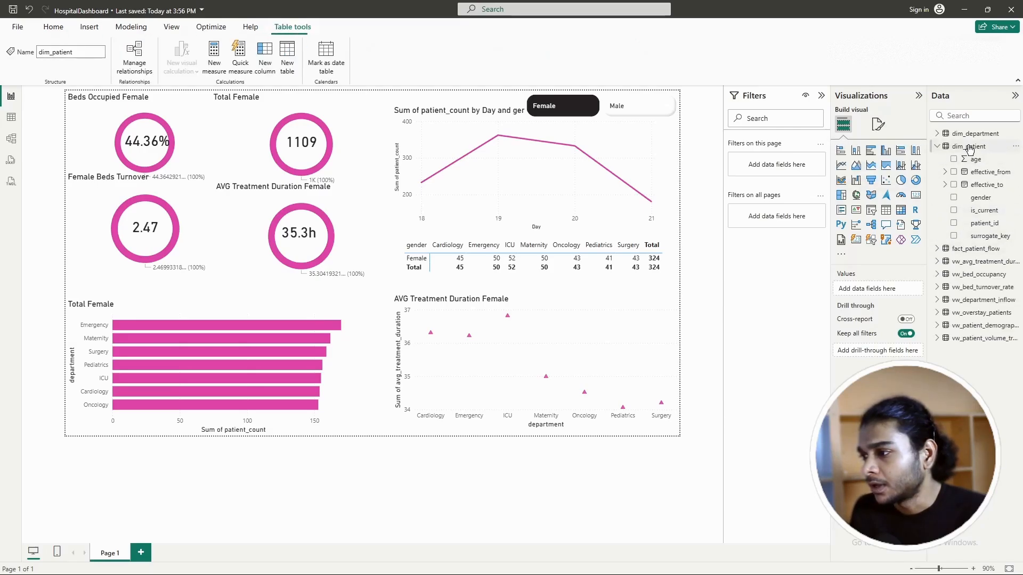
left_click(214, 65)
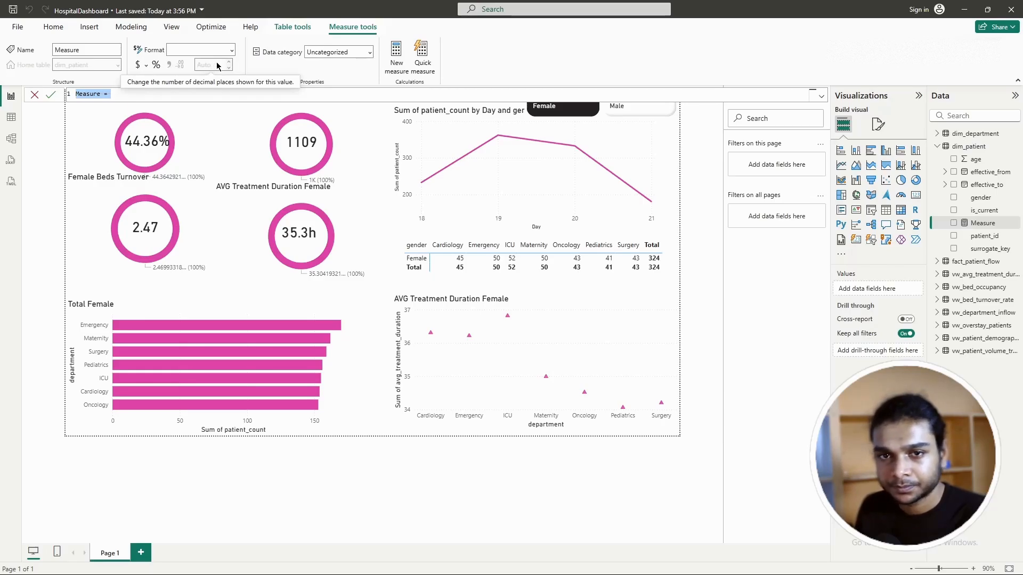
key("BackSpace")
type("Gender")
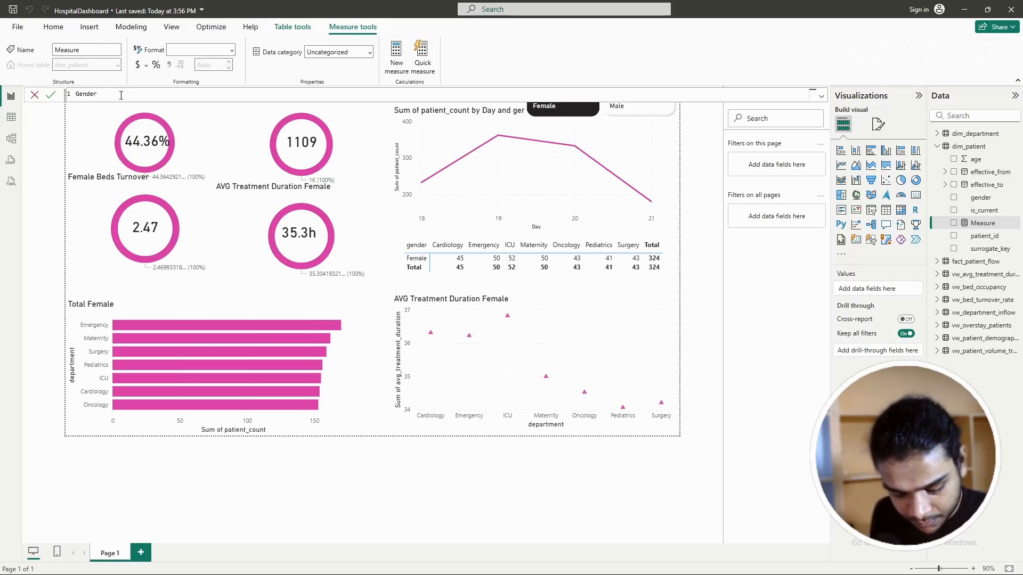
type("Colour=")
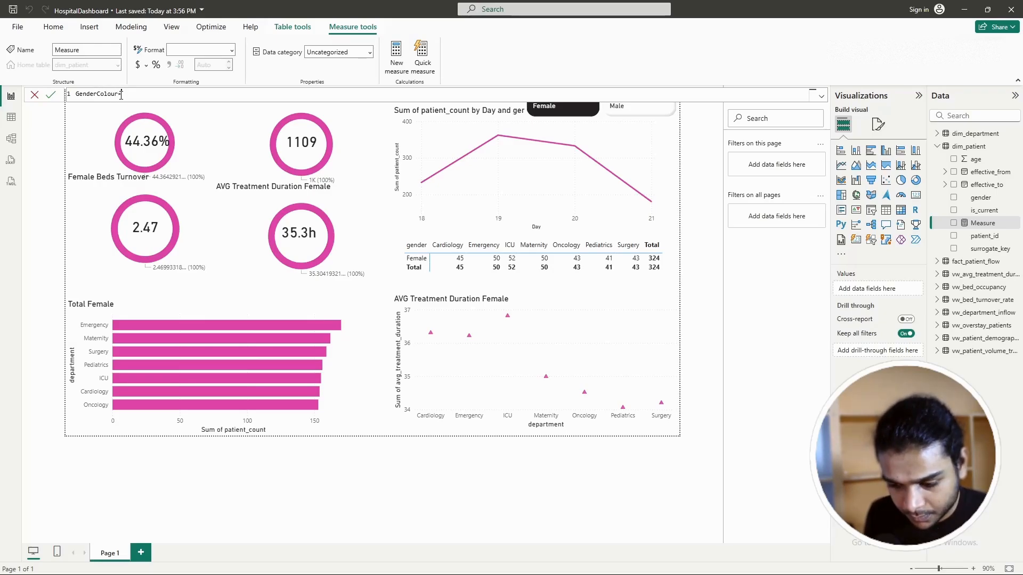
key("Return")
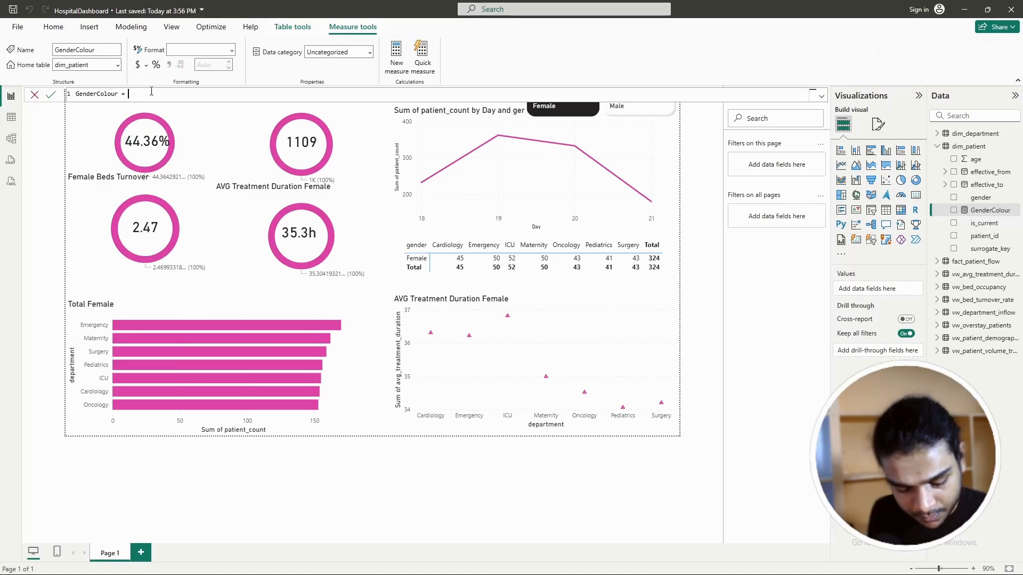
Step: Begin the GenderColour formula with a SWITCH function whose expression is a nested SELECTEDVALUE function
type("S")
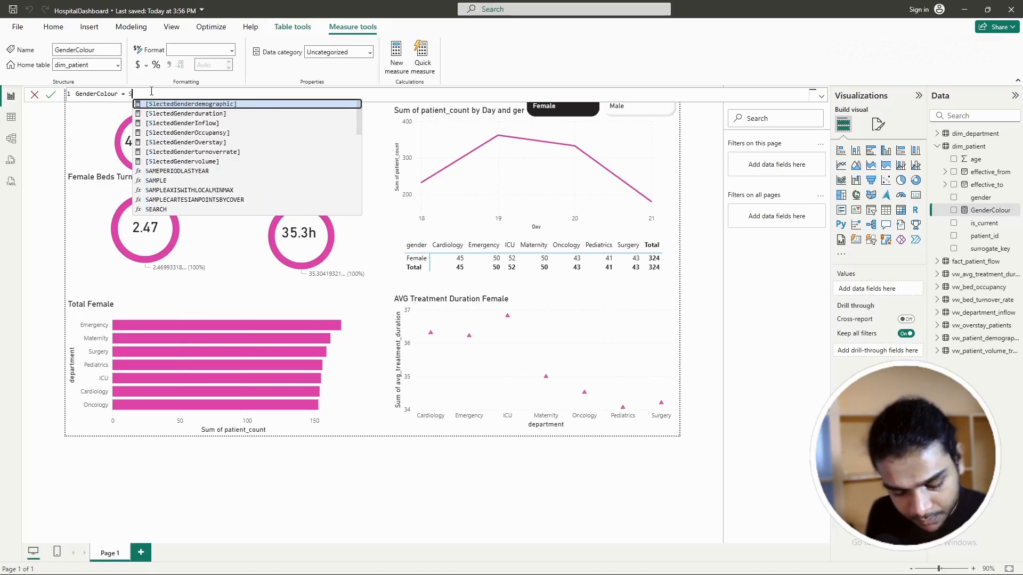
type("wITCH")
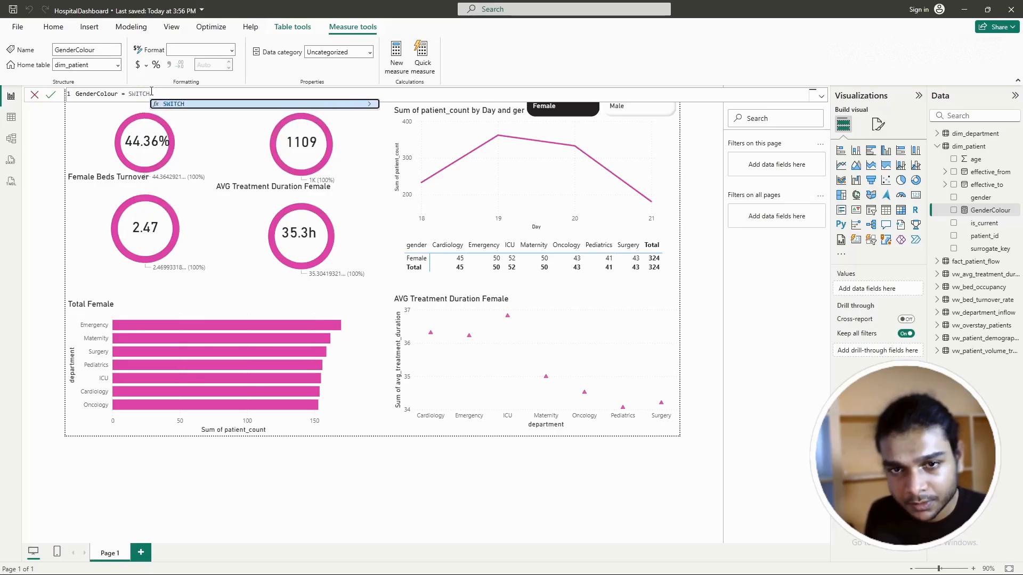
type("(")
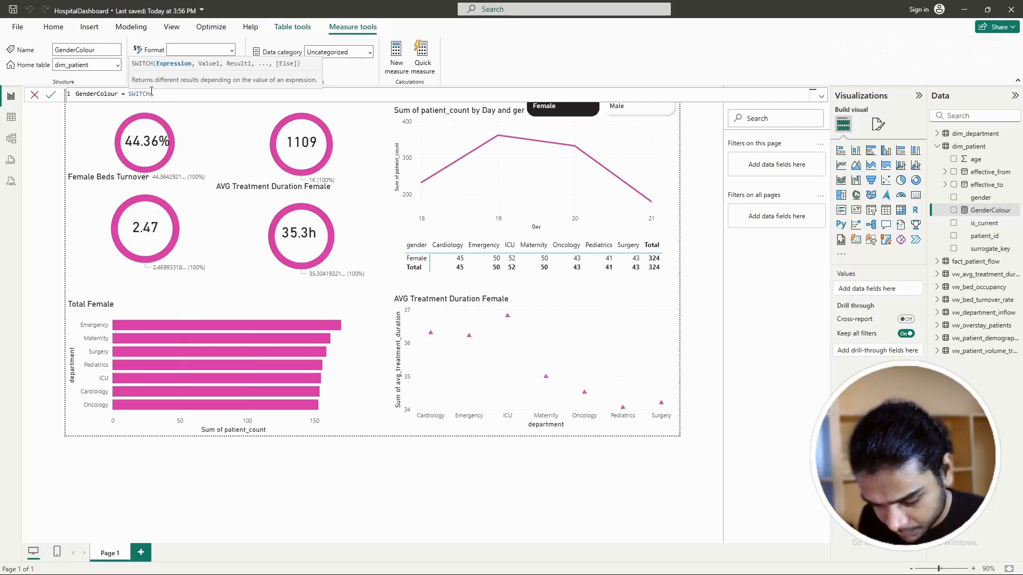
key("Return")
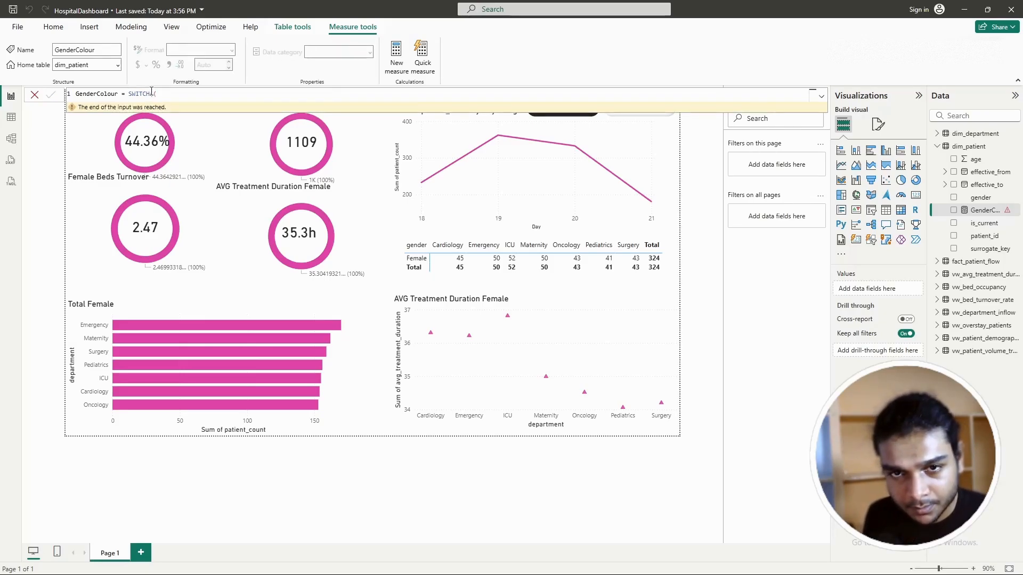
left_click(179, 94)
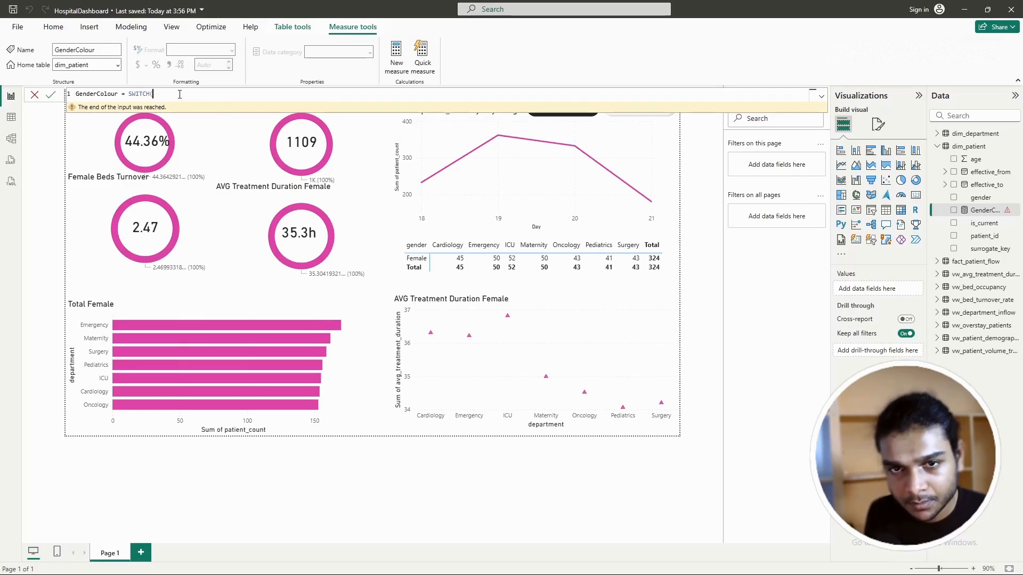
type("SELECT")
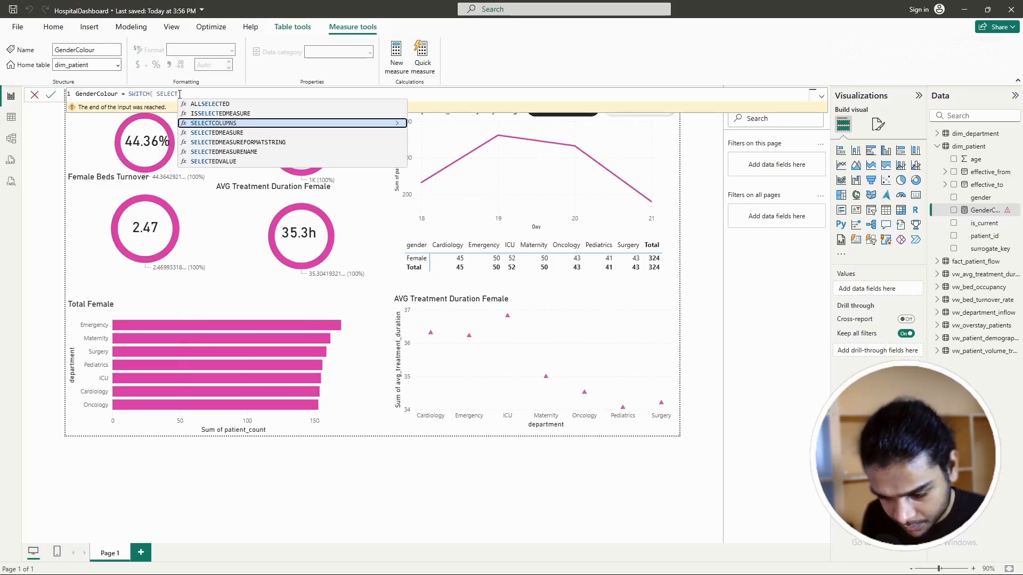
key("Escape")
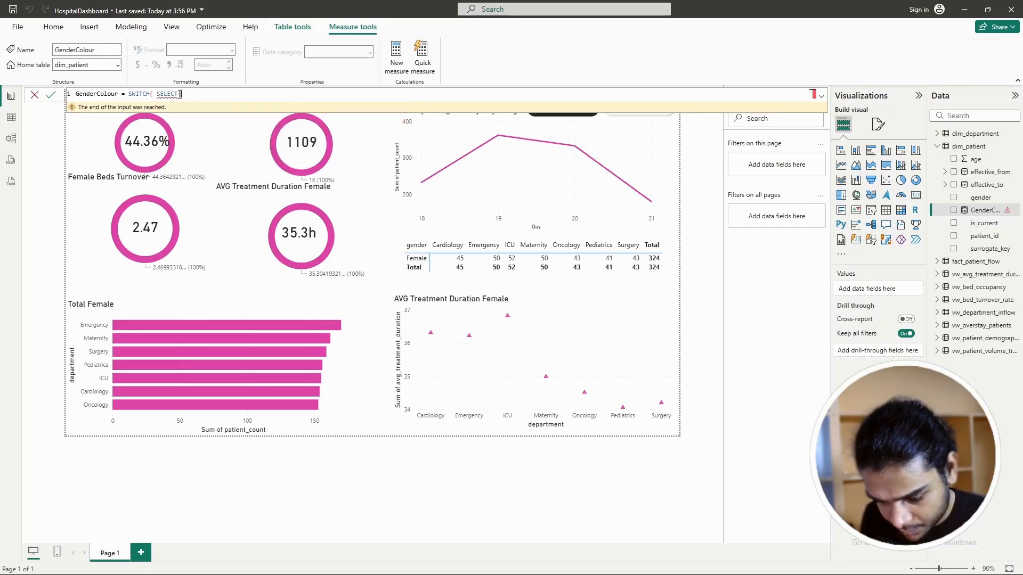
key("BackSpace")
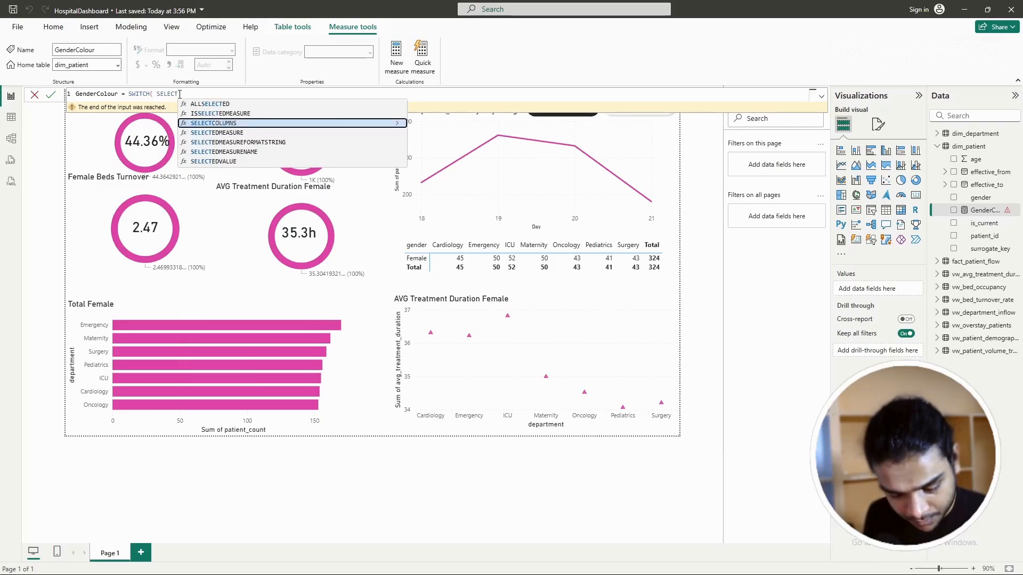
type("EDVA")
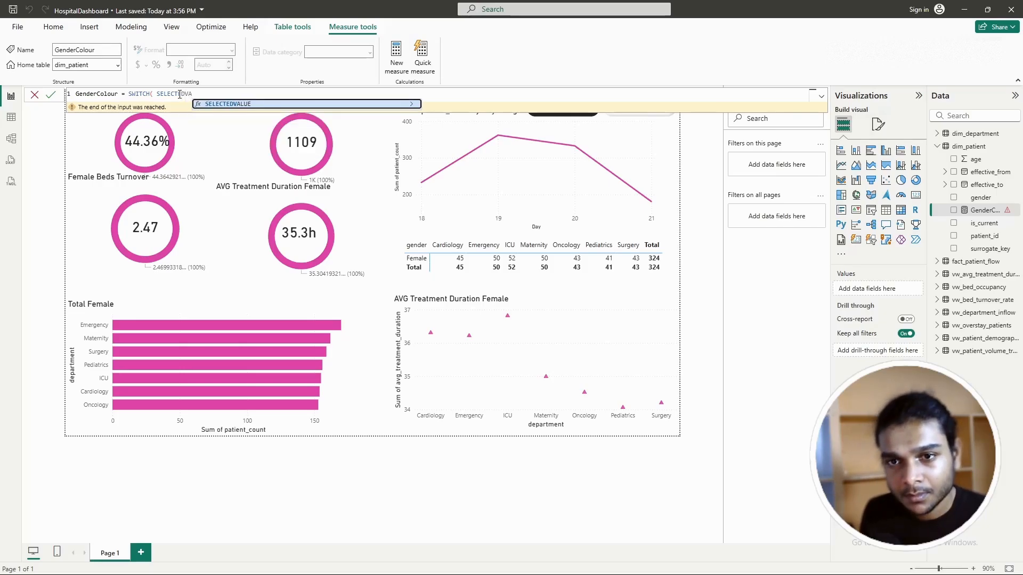
key("Tab")
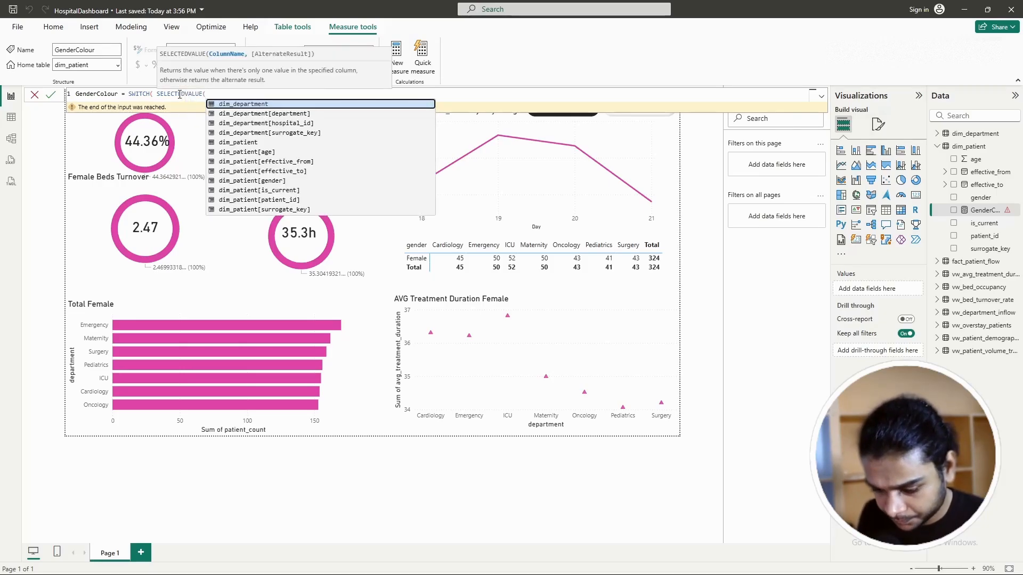
Step: Enter dim_patient[gender] in parentheses as the column evaluated by SELECTEDVALUE in the GenderColour formula
type("(dim")
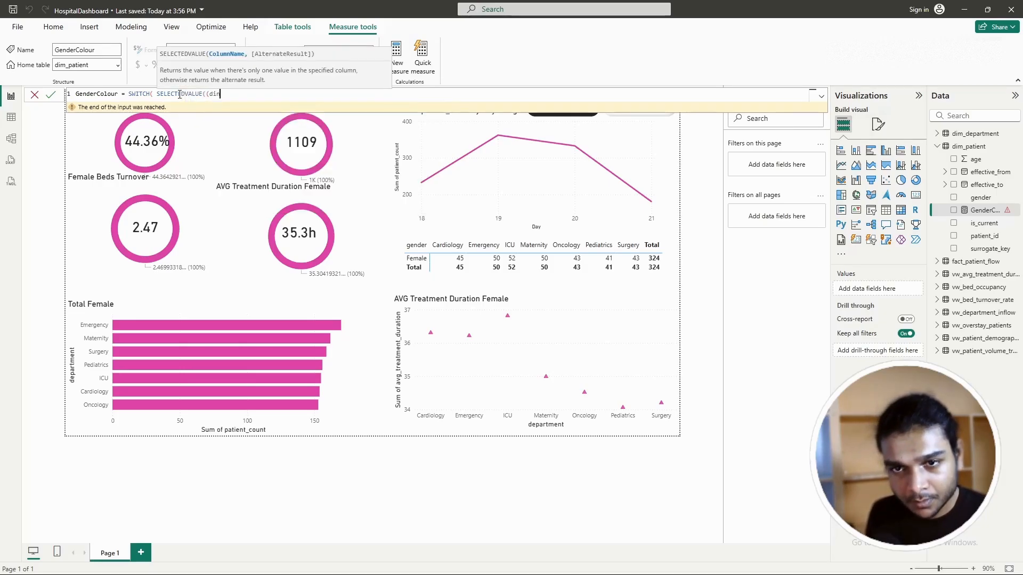
type("pa")
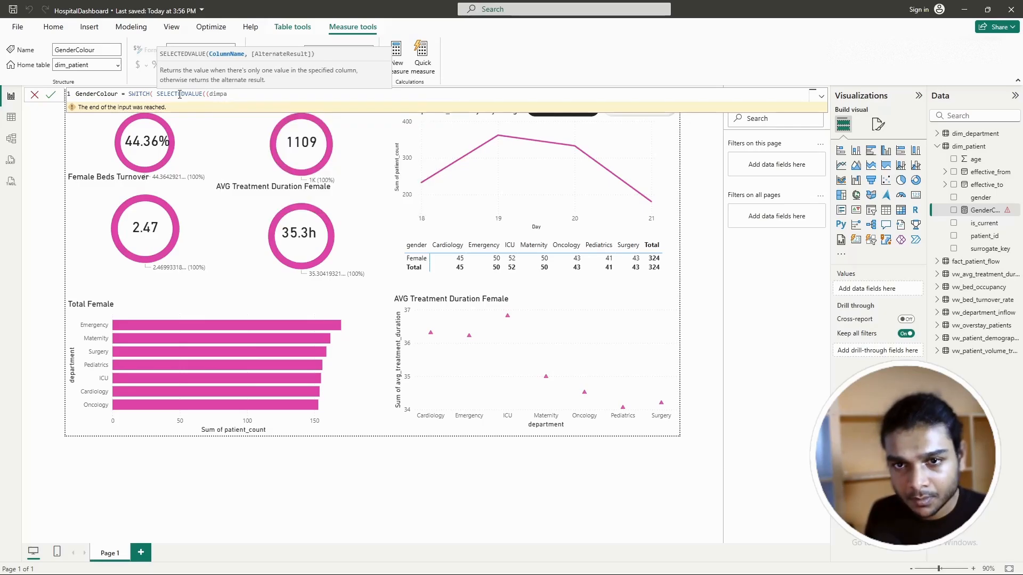
type("at")
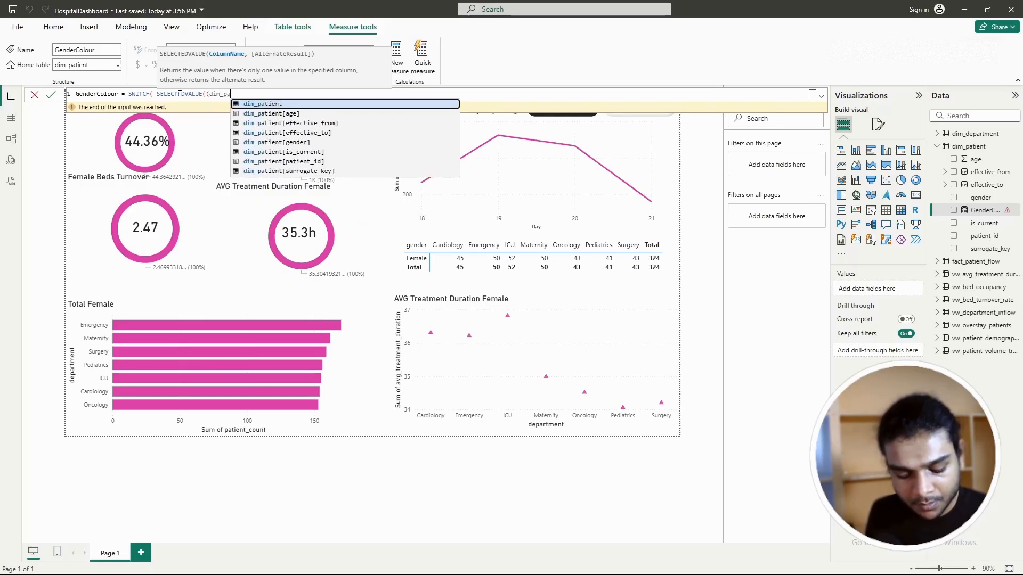
type("ient")
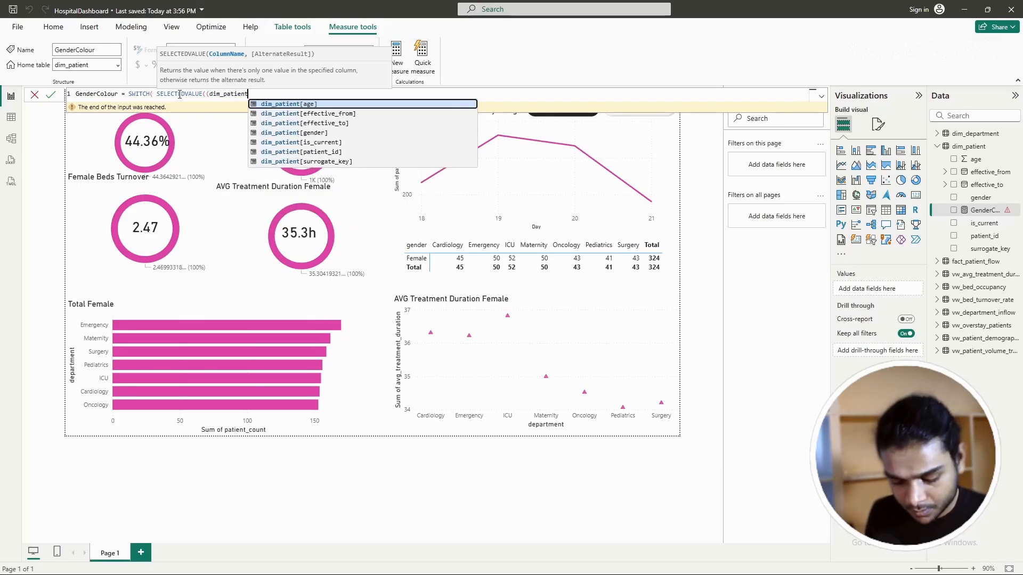
type("[")
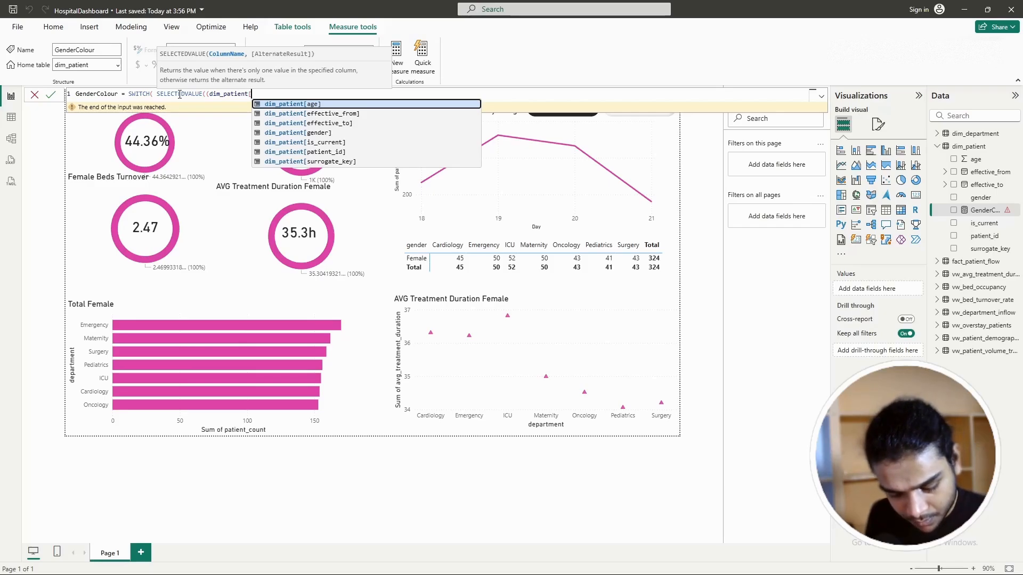
type("gender")
key("Tab")
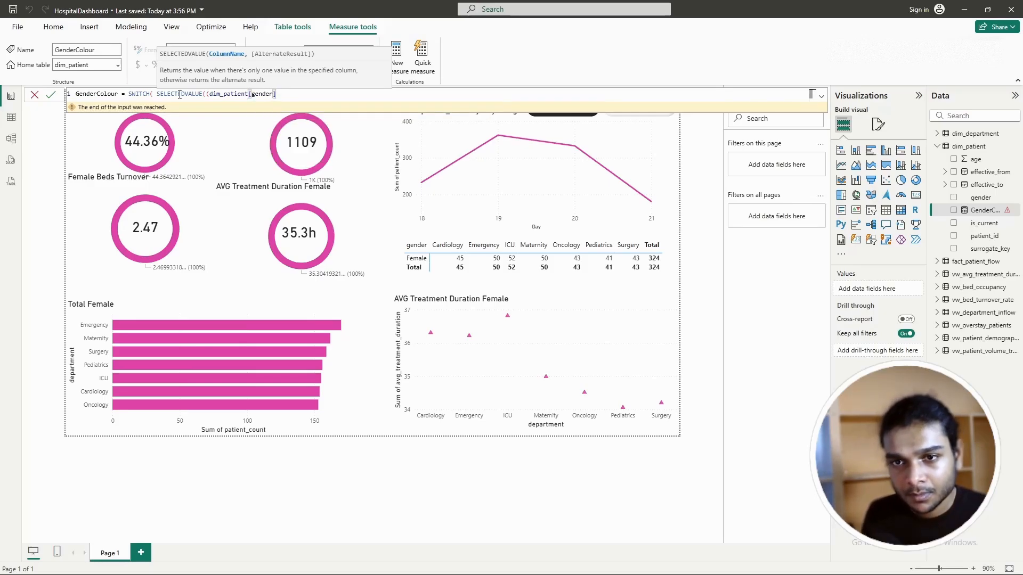
type(")")
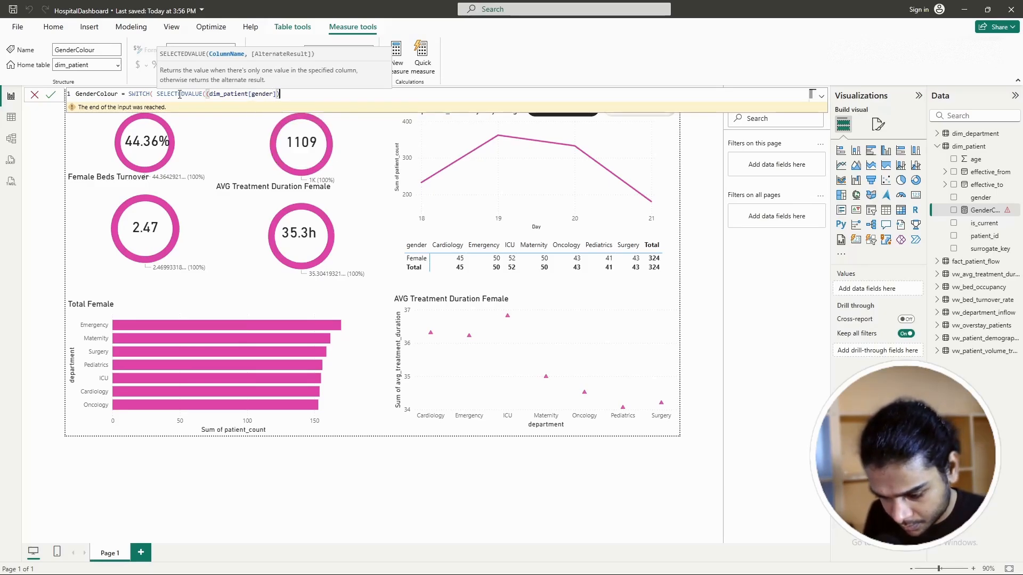
Step: Add "Male" as the first value to match in the GenderColour formula, leave its result empty, and close the expression
type(",")
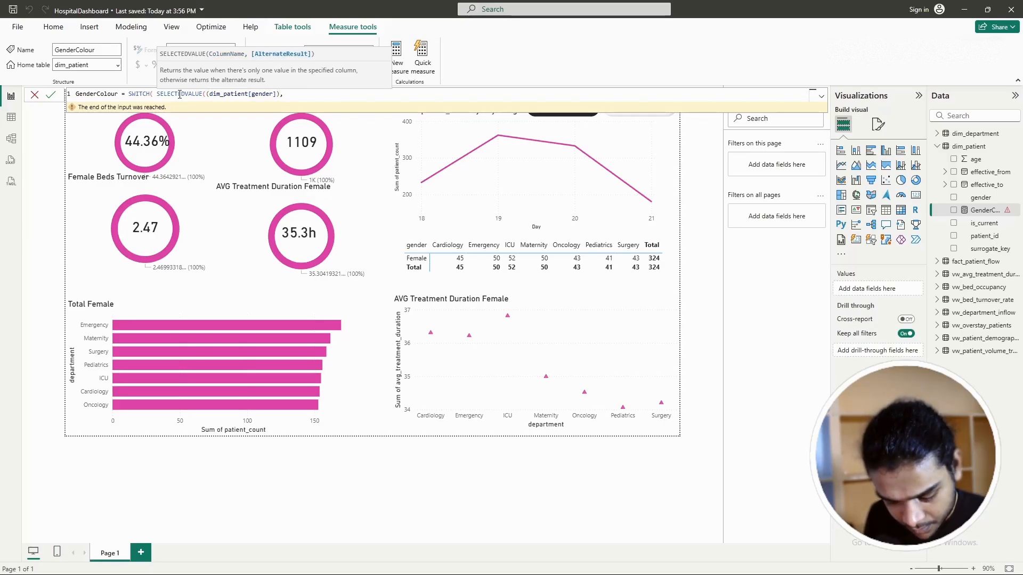
type(" M")
key("BackSpace")
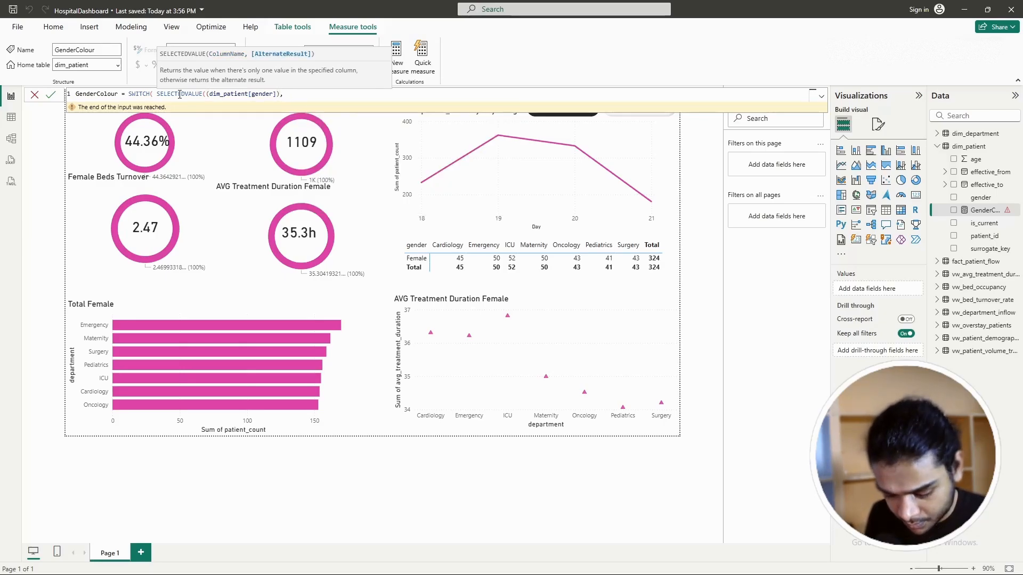
type("\"Male")
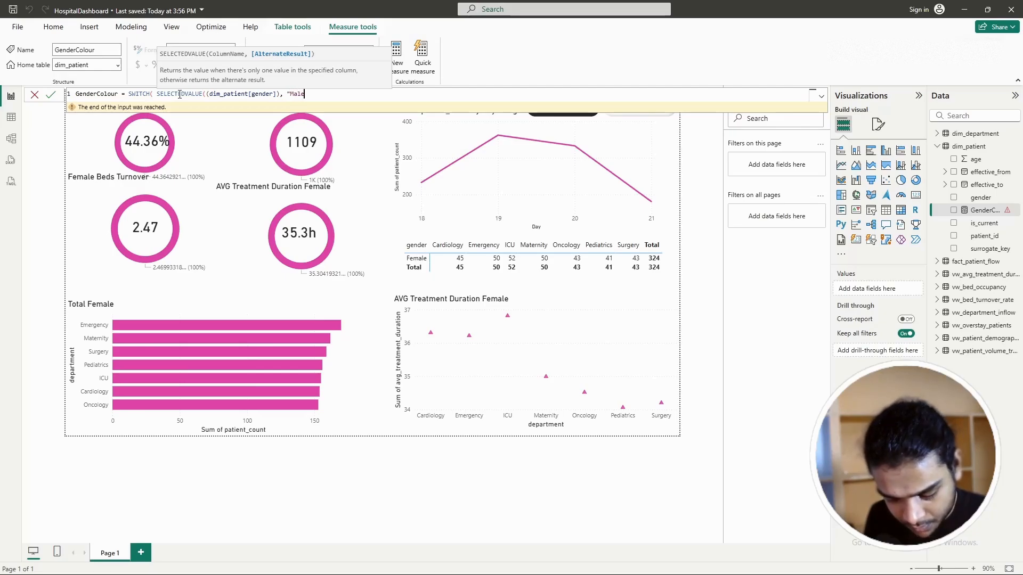
type("\",")
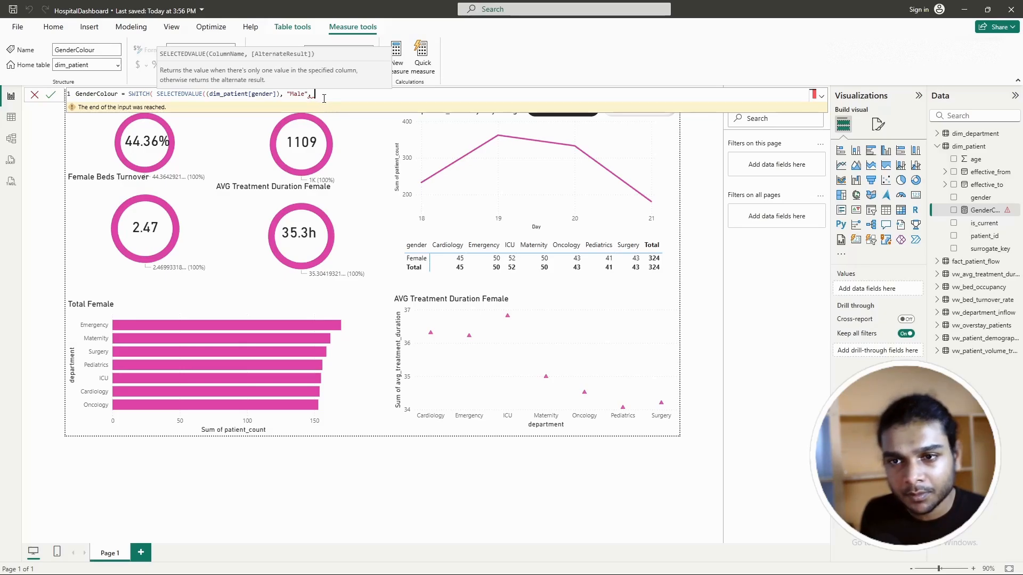
left_click_drag(325, 95, 44, 97)
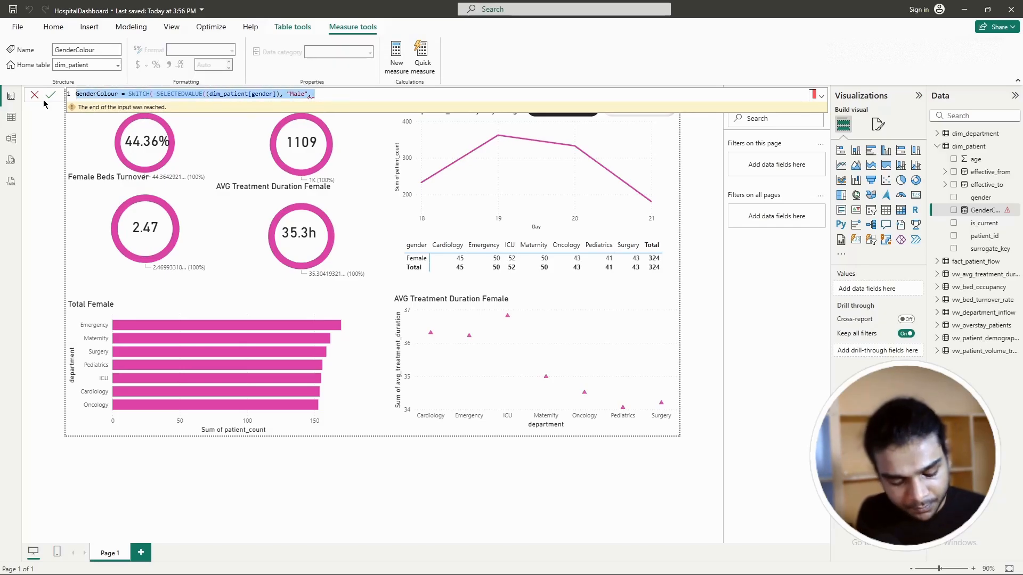
left_click(631, 95)
type("))")
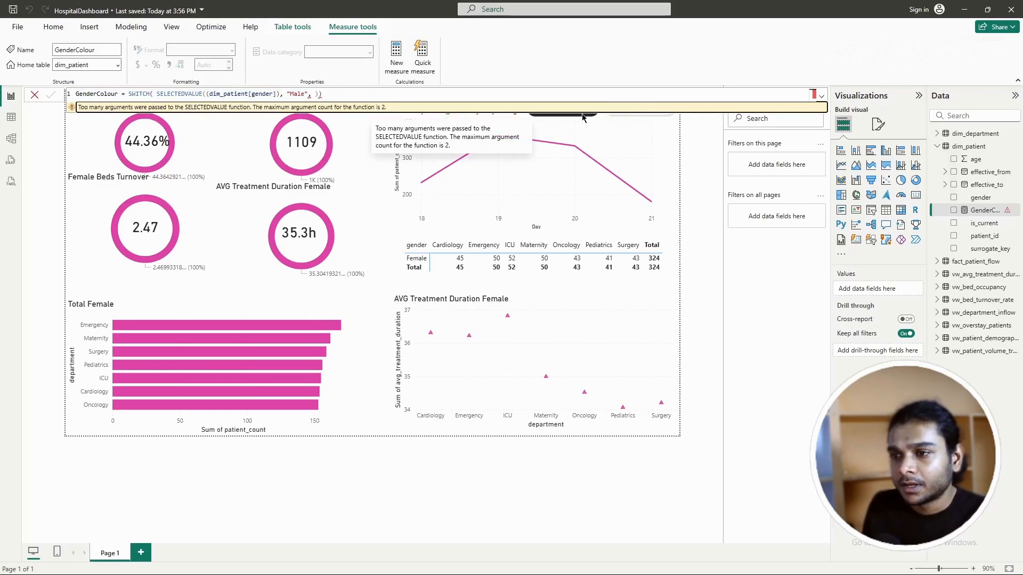
left_click(8, 160)
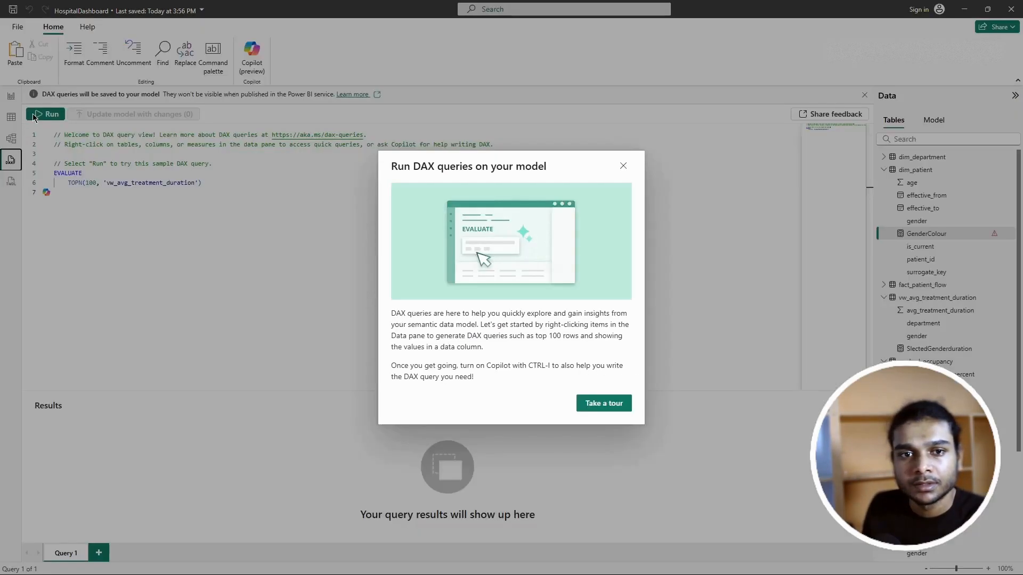
left_click(621, 166)
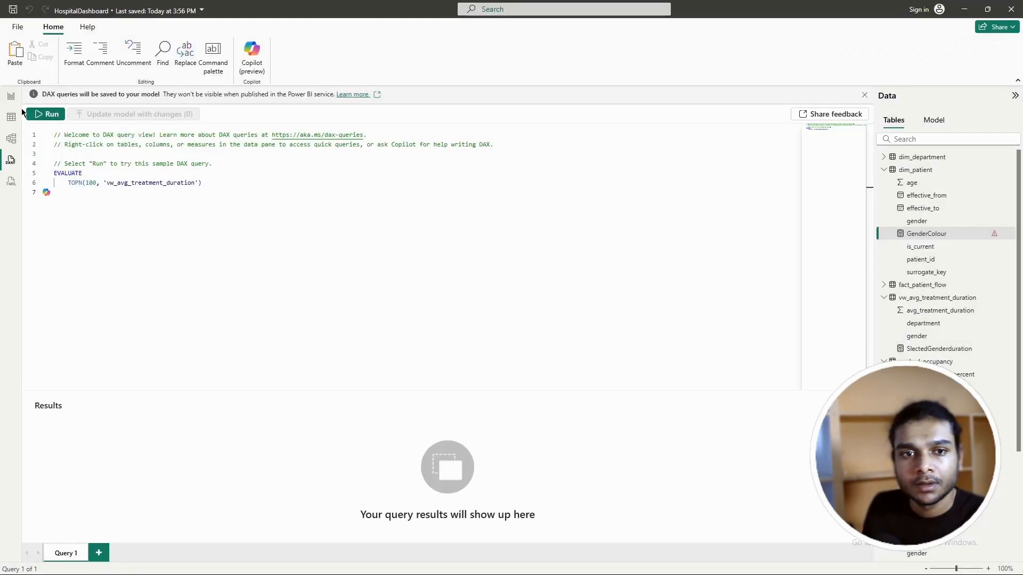
left_click(10, 99)
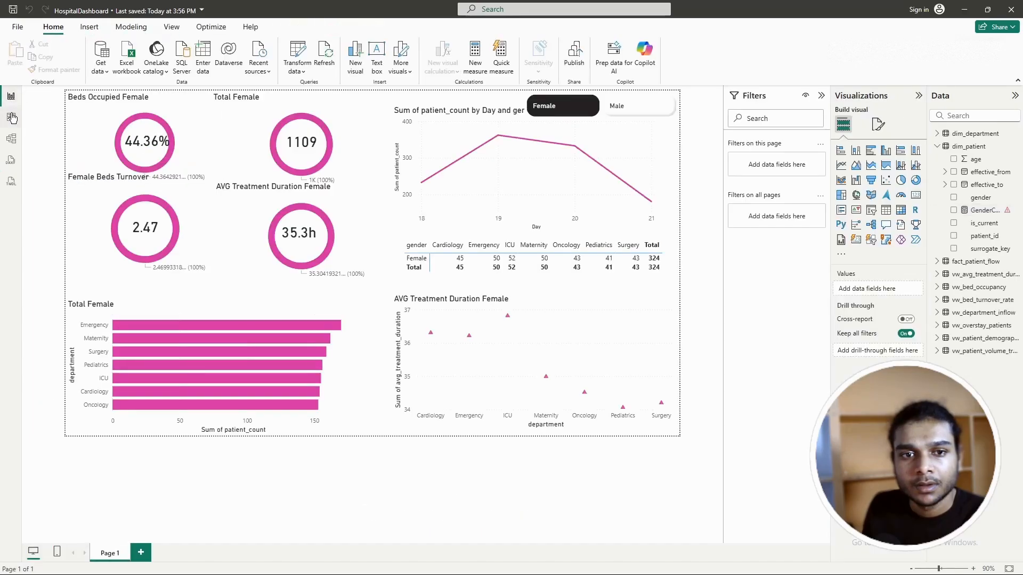
Step: Clear the Female slicer selection and inspect the Male slice's custom colour code in the AVG Treatment Duration donut chart
left_click(565, 105)
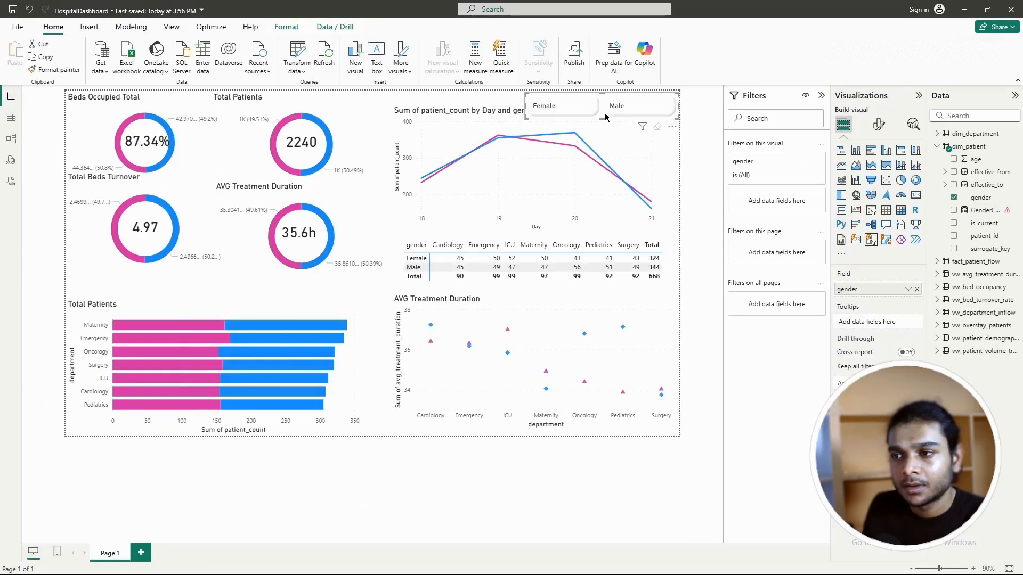
left_click(353, 239)
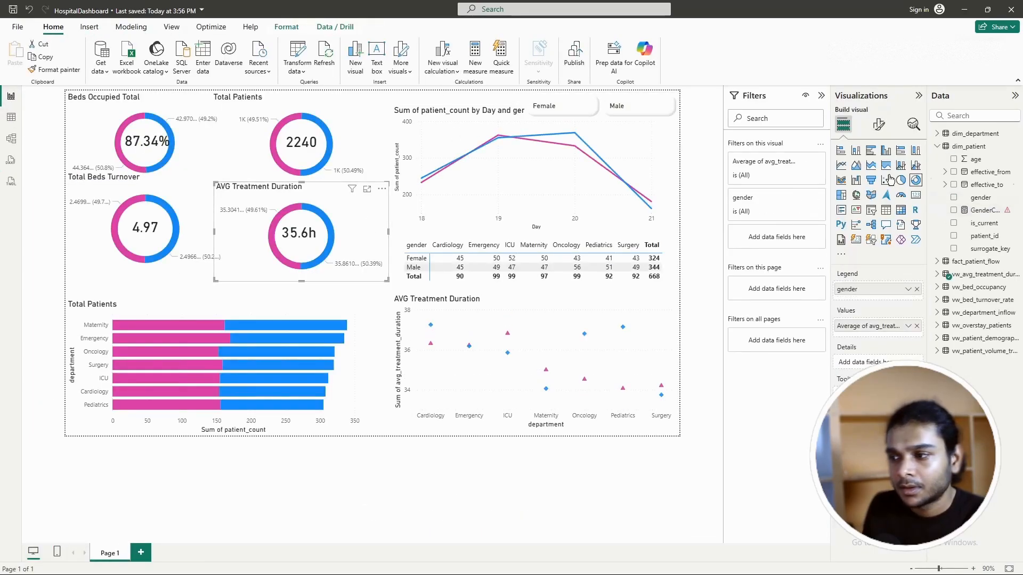
left_click(879, 124)
left_click(852, 222)
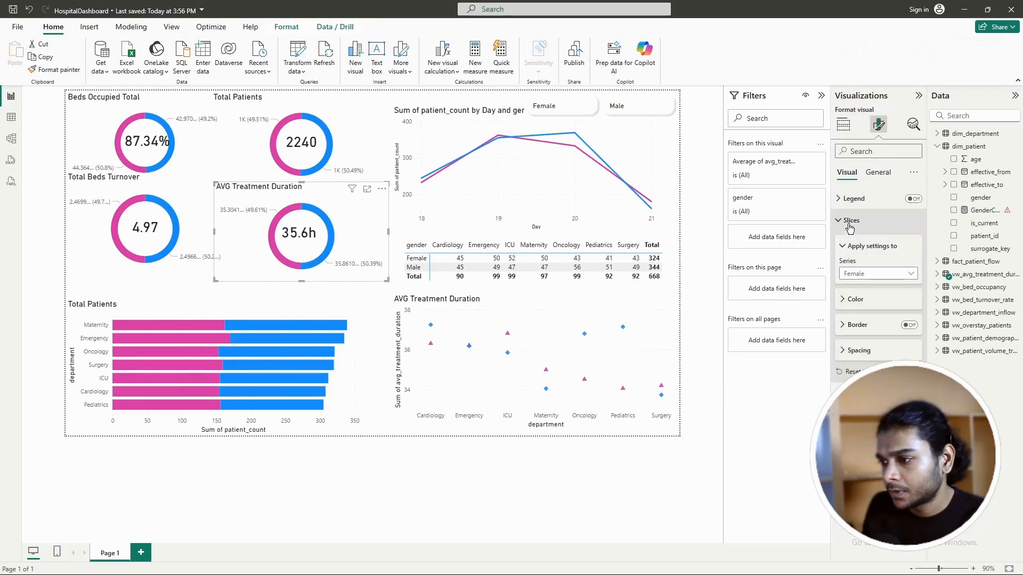
left_click(878, 273)
left_click(855, 298)
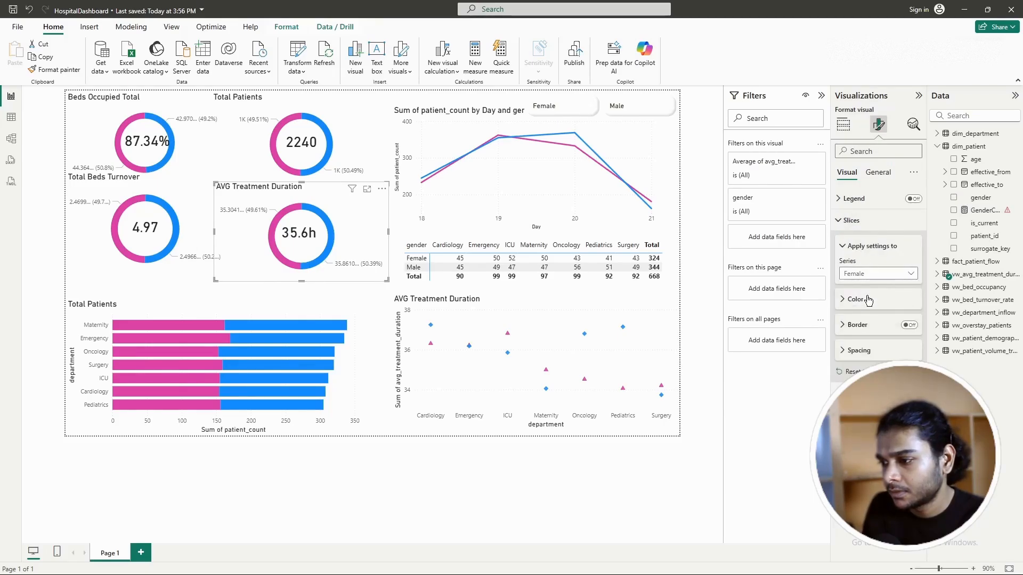
left_click(855, 298)
left_click(860, 330)
left_click(872, 510)
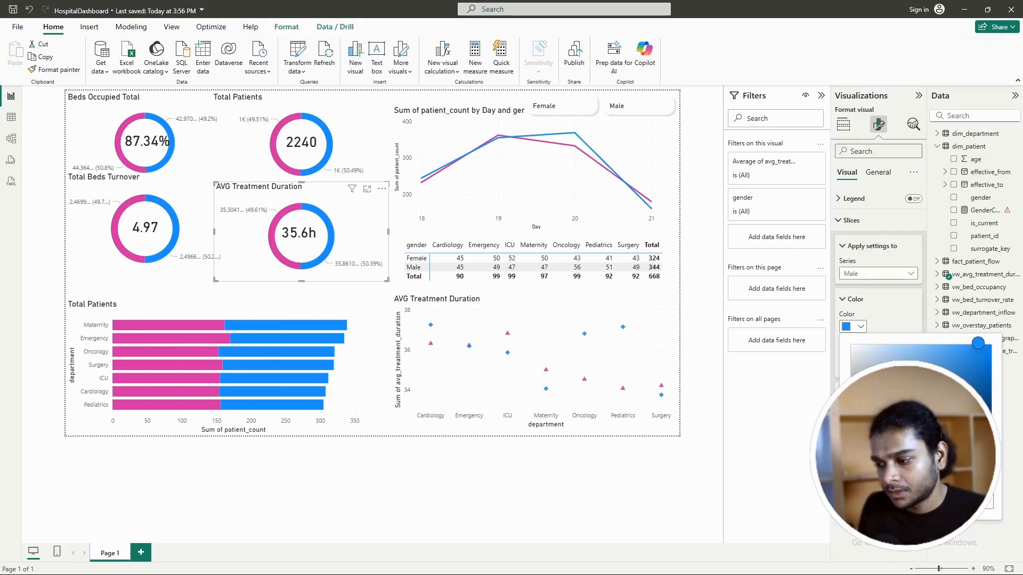
left_click(747, 469)
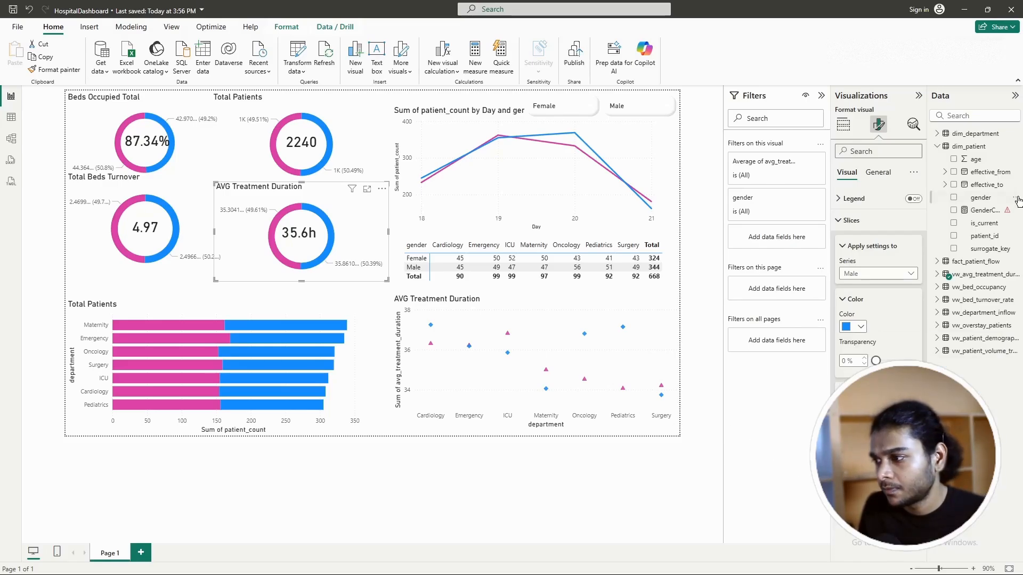
Step: Check the Male slice's hex colour once more in the custom colour settings of the AVG Treatment Duration donut
left_click(983, 211)
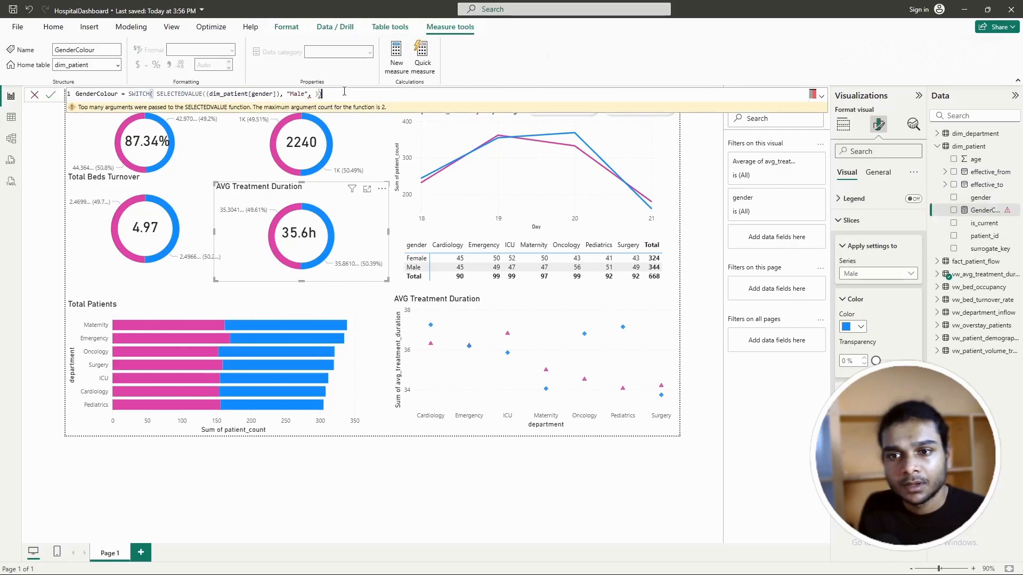
left_click(30, 141)
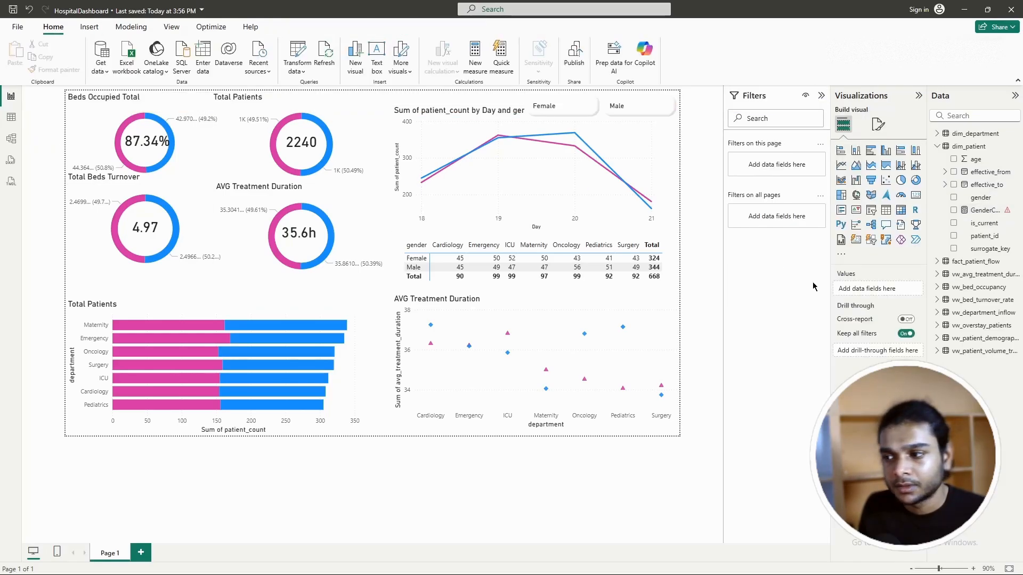
left_click(342, 217)
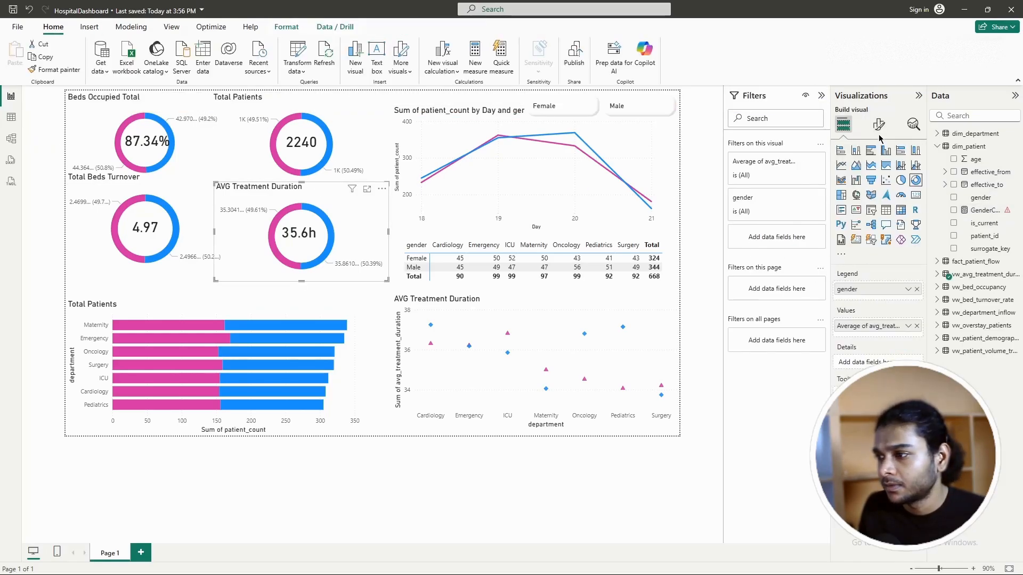
left_click(877, 124)
left_click(852, 220)
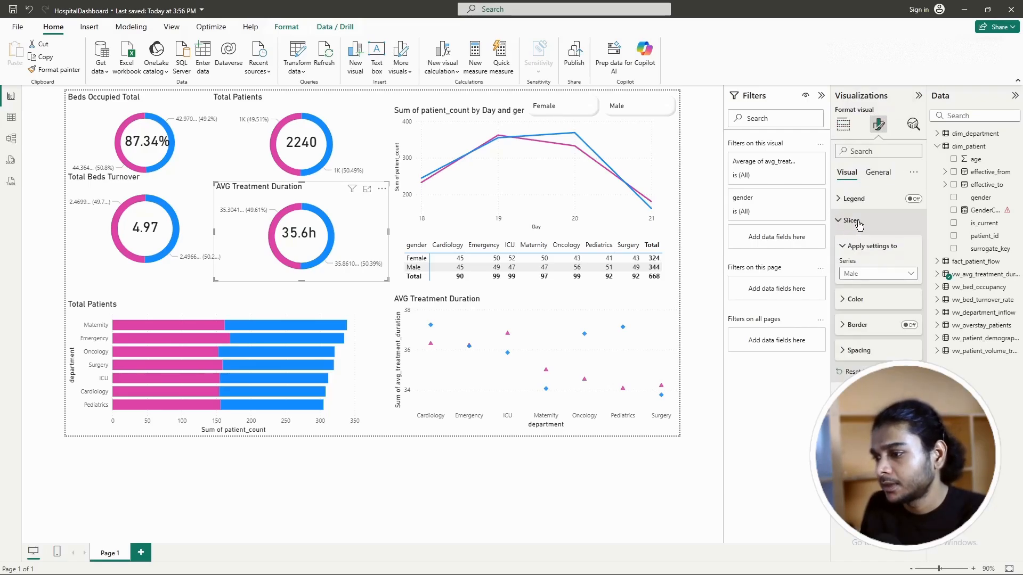
left_click(860, 330)
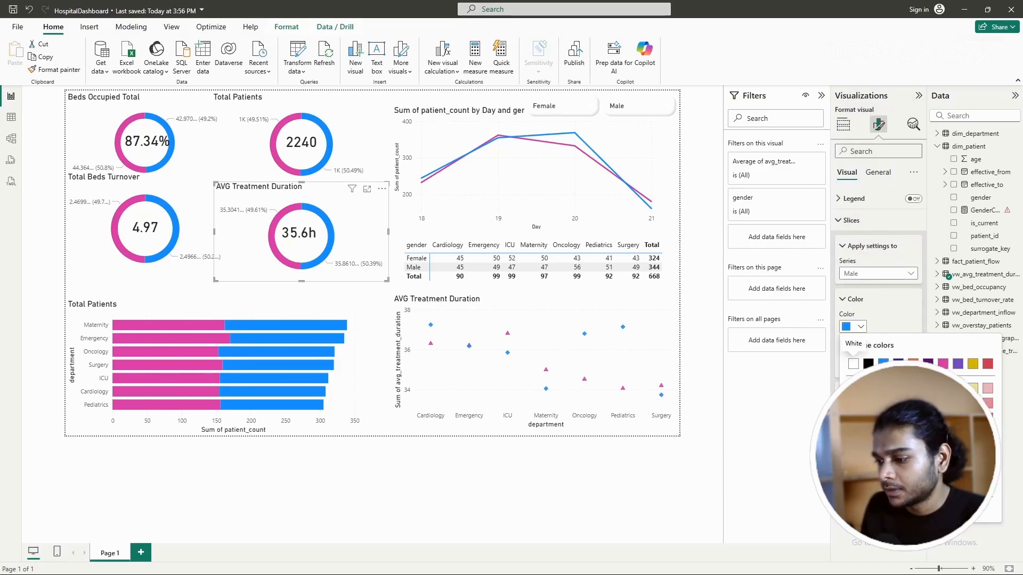
left_click(852, 348)
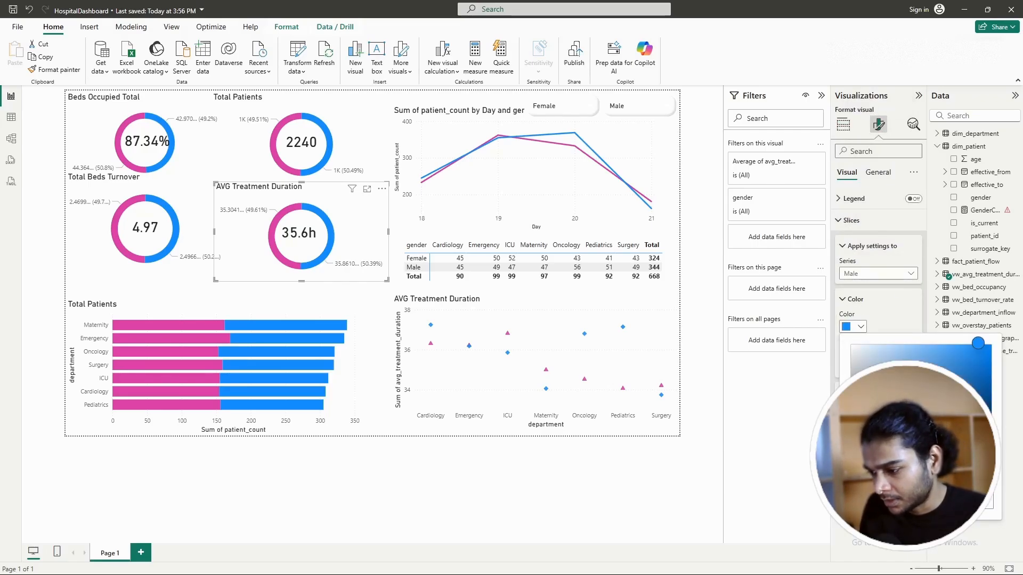
left_click(722, 439)
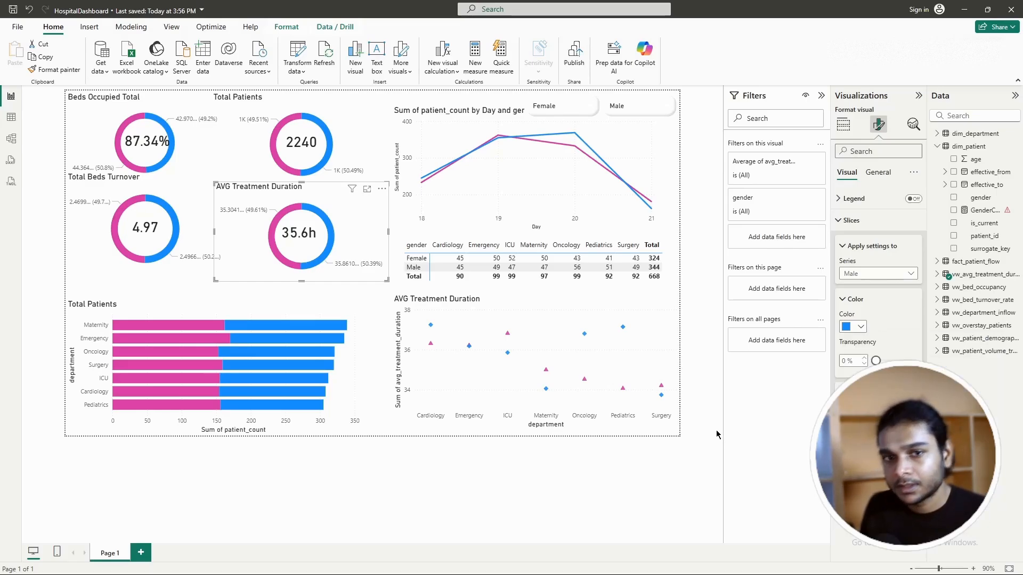
Step: Enter "#118DFF" as the result for "Male" in the GenderColour formula
left_click(983, 211)
left_click(311, 93)
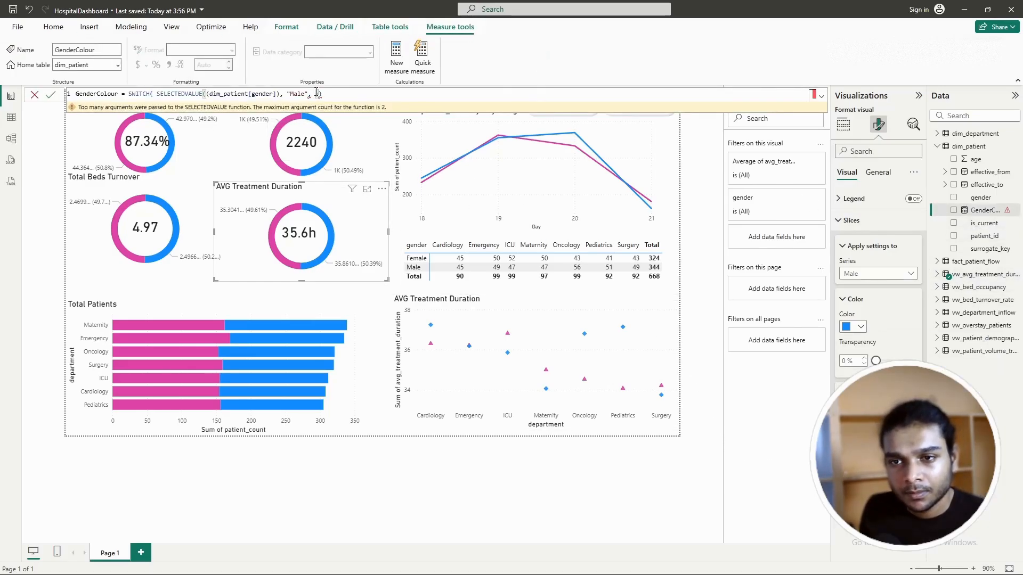
type("\"#118DFF\"")
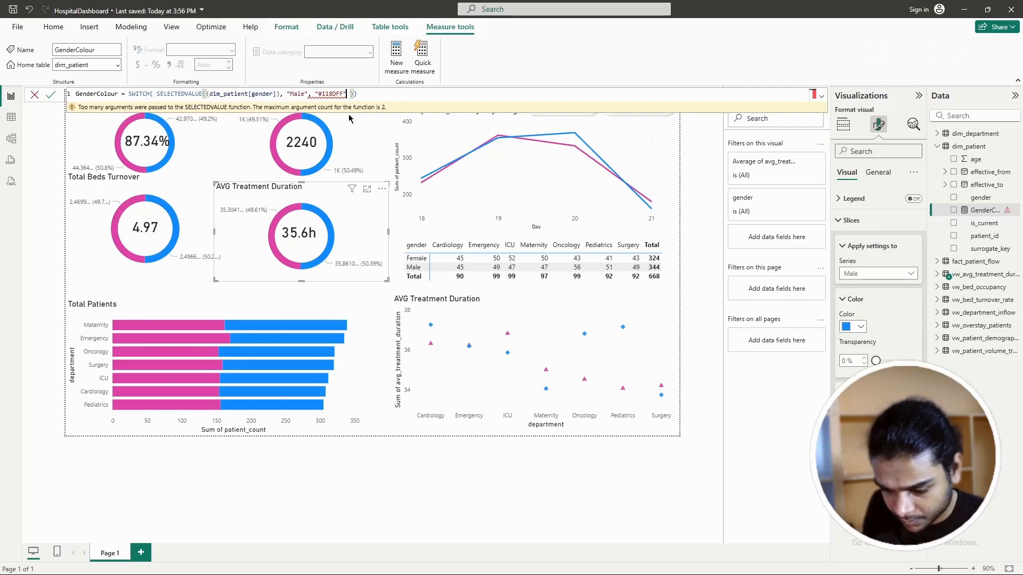
Step: Add "Female" as the second value to match in the GenderColour formula, with an empty string as its result, and commit it
type(", ")
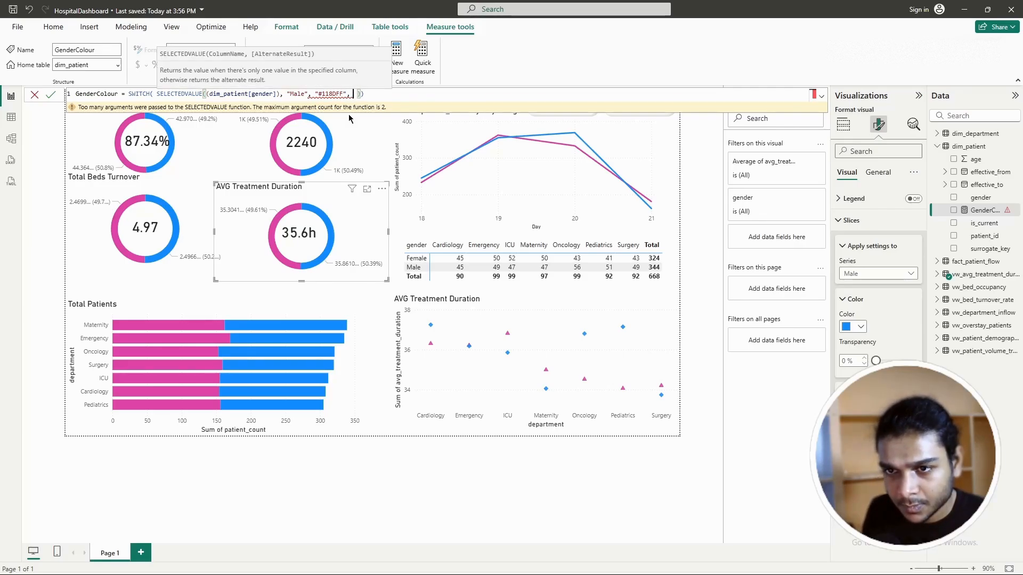
type("\" ")
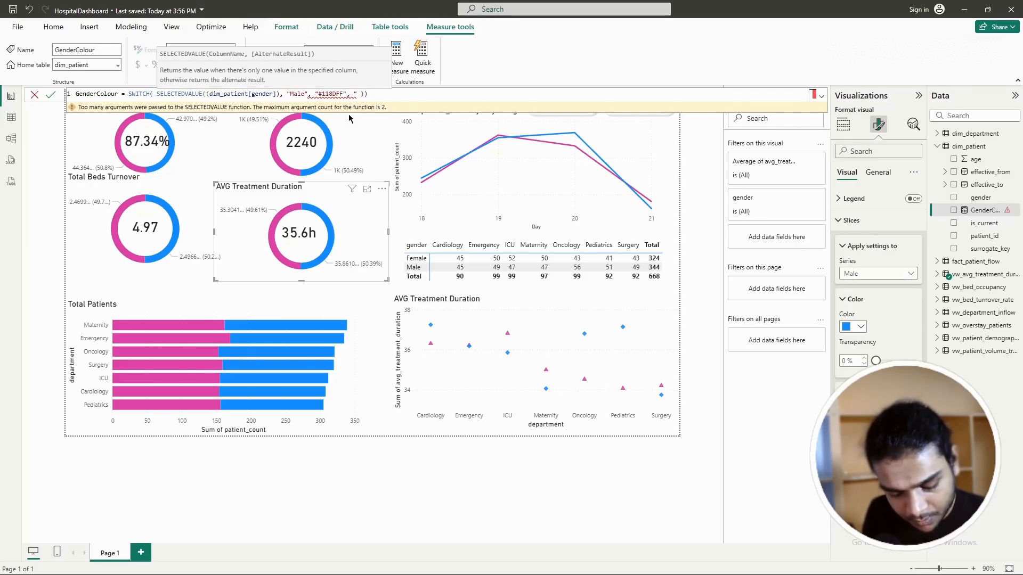
type("Female\"")
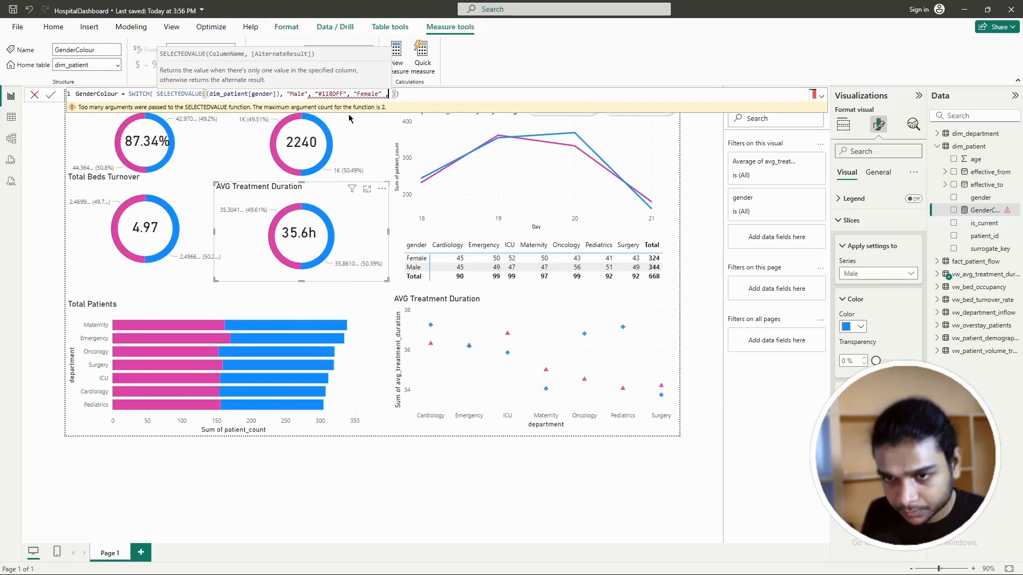
type(", ")
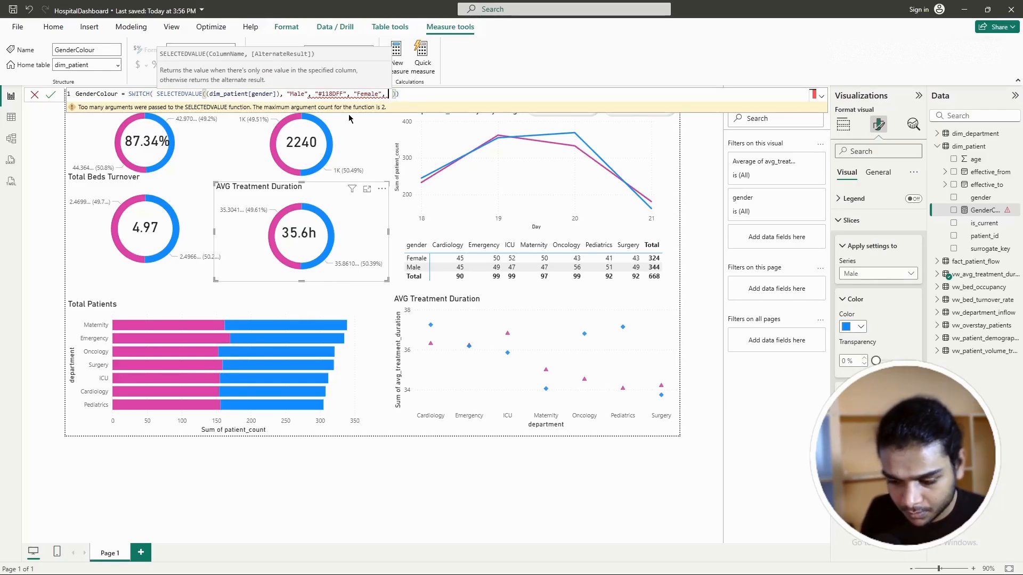
type("\"")
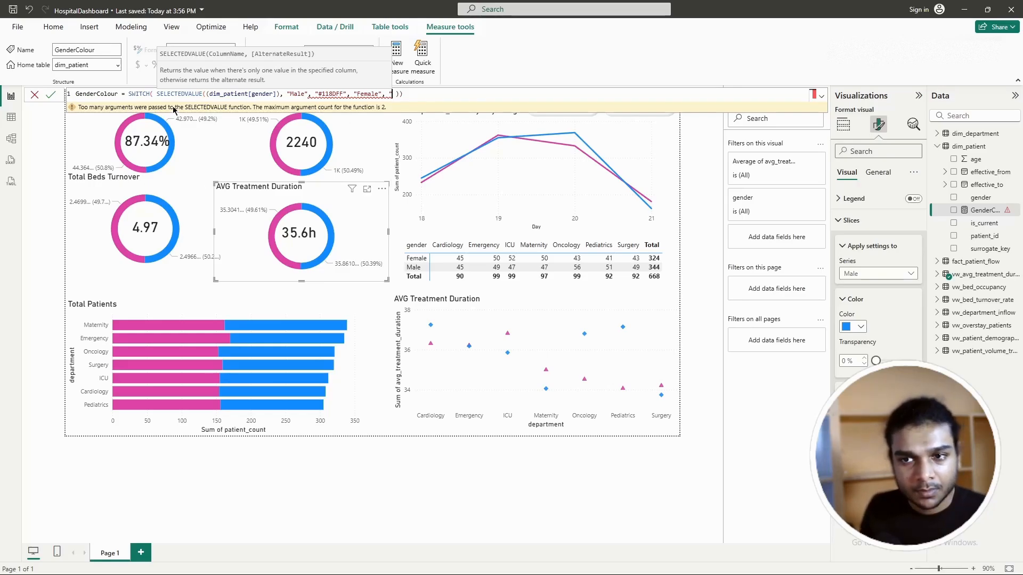
type("\"")
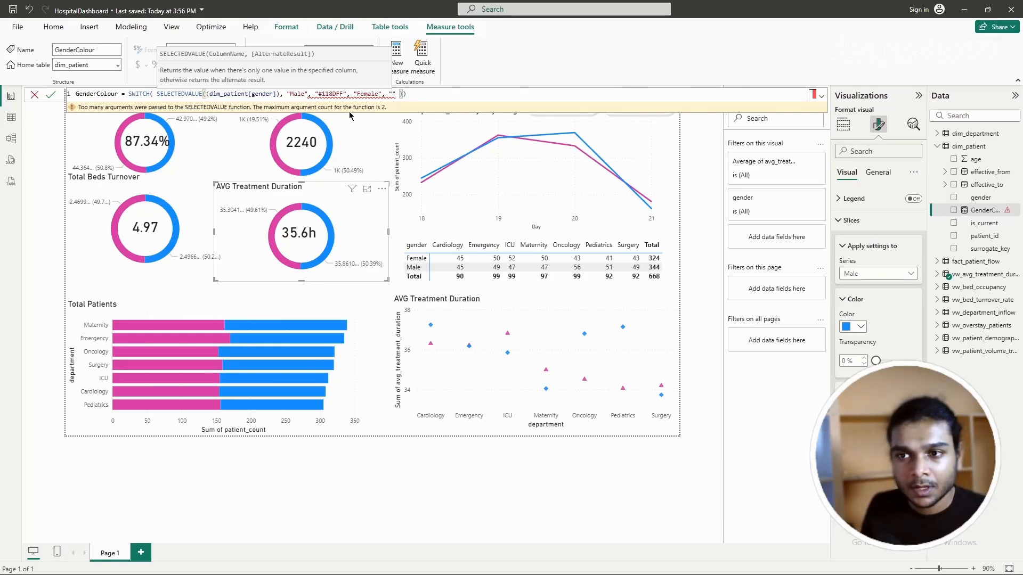
left_click(51, 95)
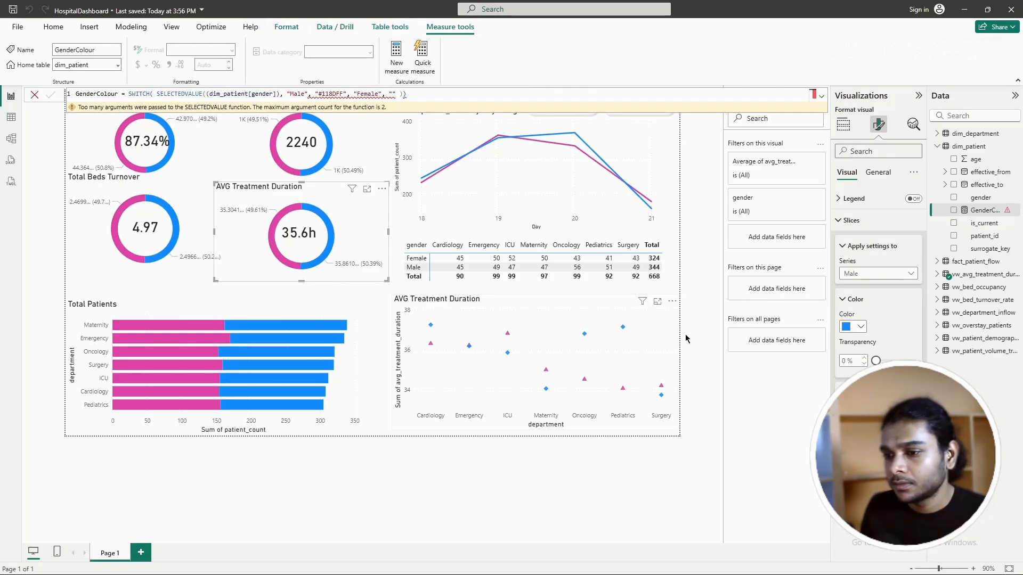
Step: Look up the Female slice's hex colour in the custom colour settings of the AVG Treatment Duration donut
left_click(854, 327)
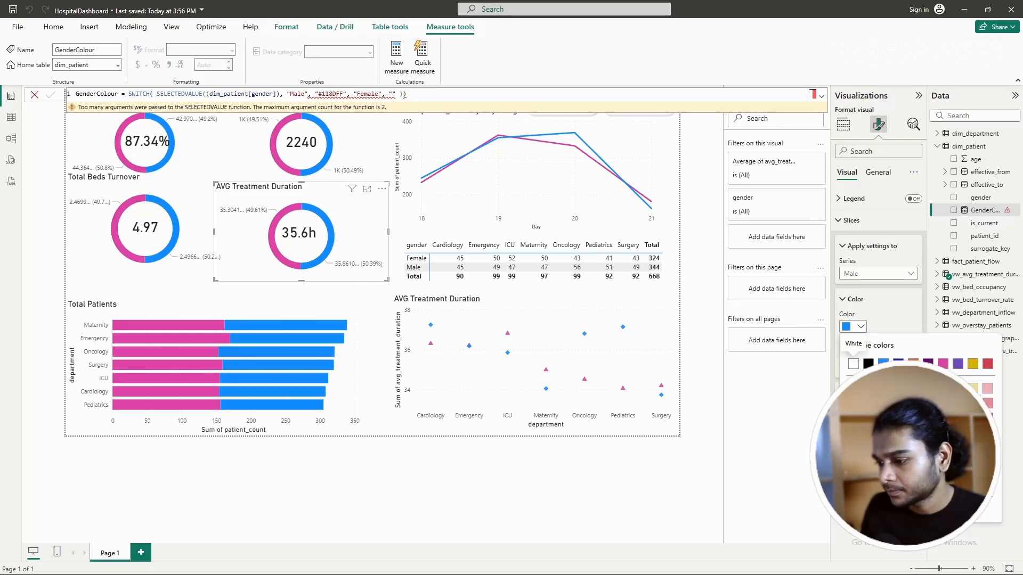
left_click(808, 450)
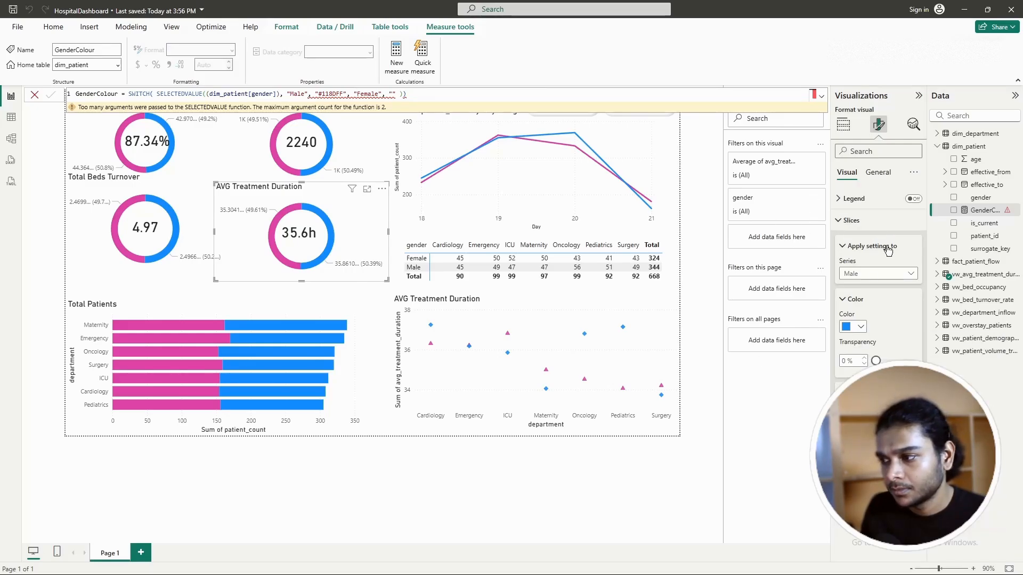
left_click(878, 273)
left_click(854, 313)
left_click(854, 327)
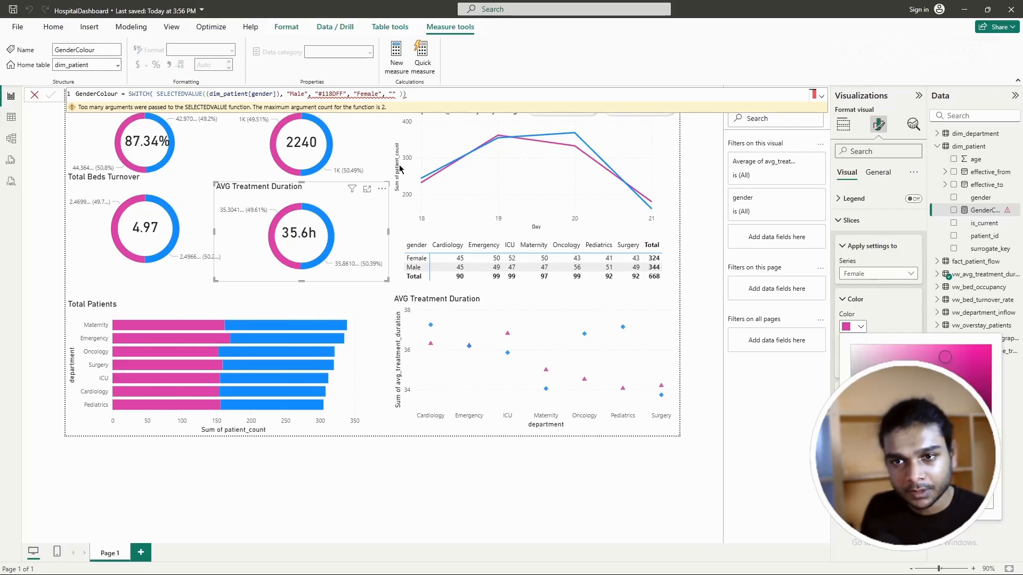
Step: Fill in "#E044A7" as the result for "Female" in the GenderColour formula, followed by a comma for another argument
left_click(391, 93)
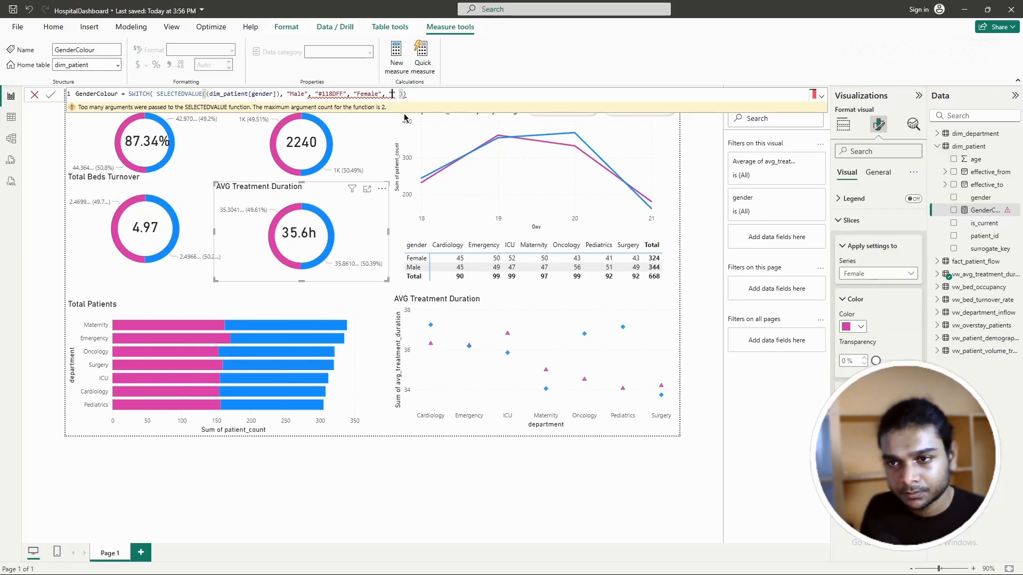
type("#E044A7")
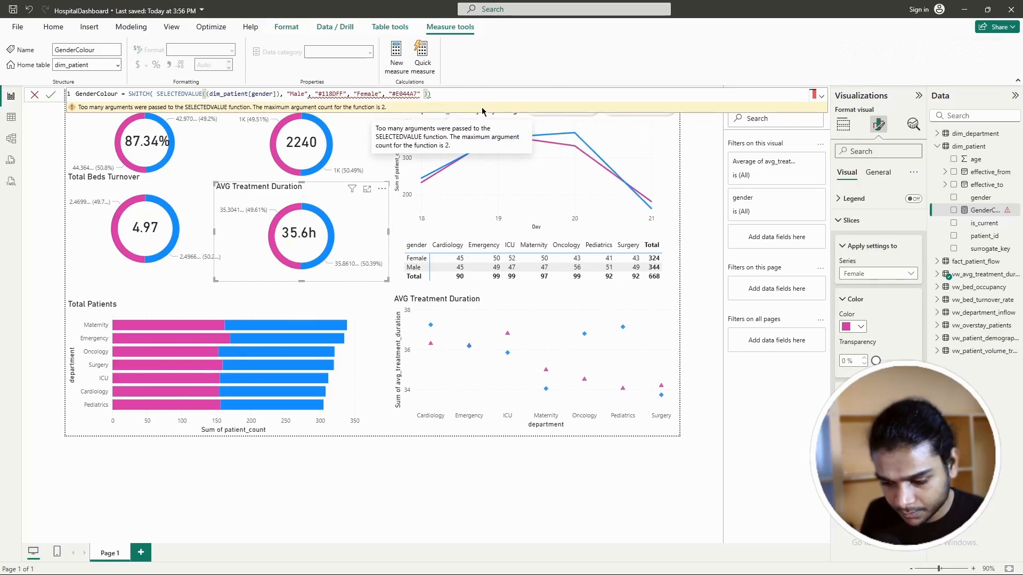
type(",")
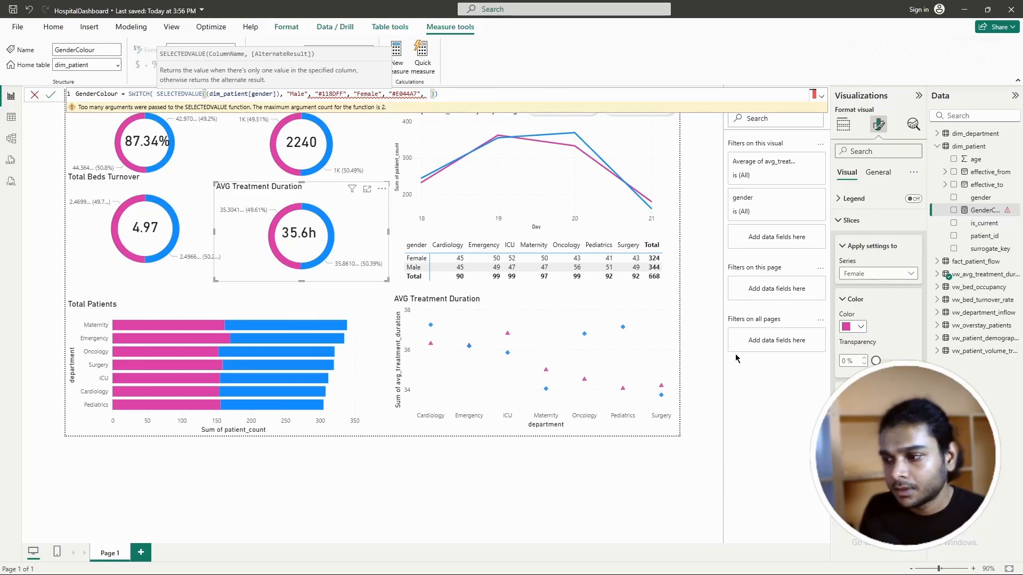
Step: Recolour the Female slice of the AVG Treatment Duration donut with the black theme colour and open its custom colour settings
left_click(862, 327)
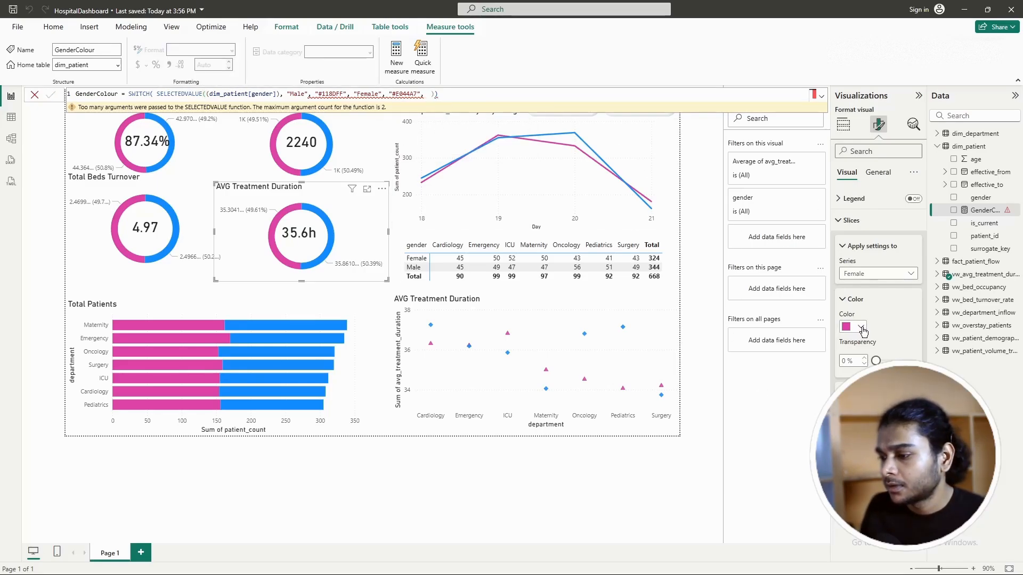
left_click(860, 327)
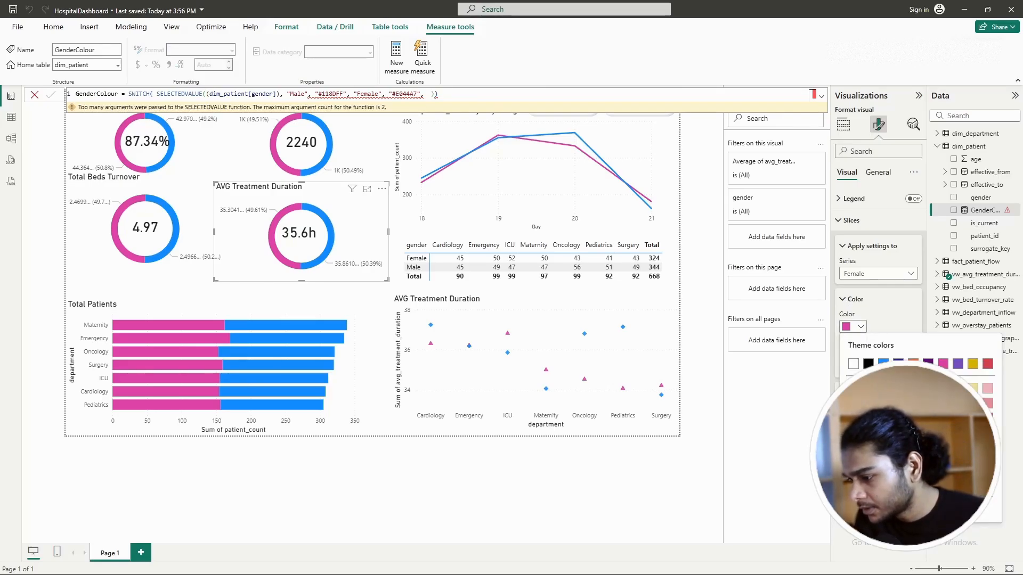
left_click(868, 363)
left_click(861, 327)
left_click(875, 509)
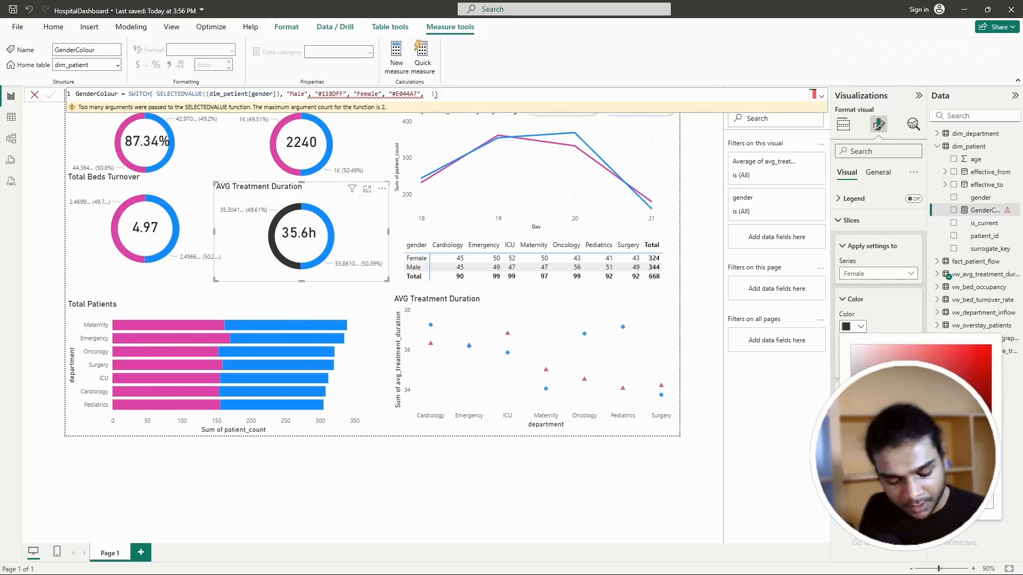
Step: Add "#333333" as the default result of the GenderColour formula, commit it, and expand the formula editor
left_click(429, 94)
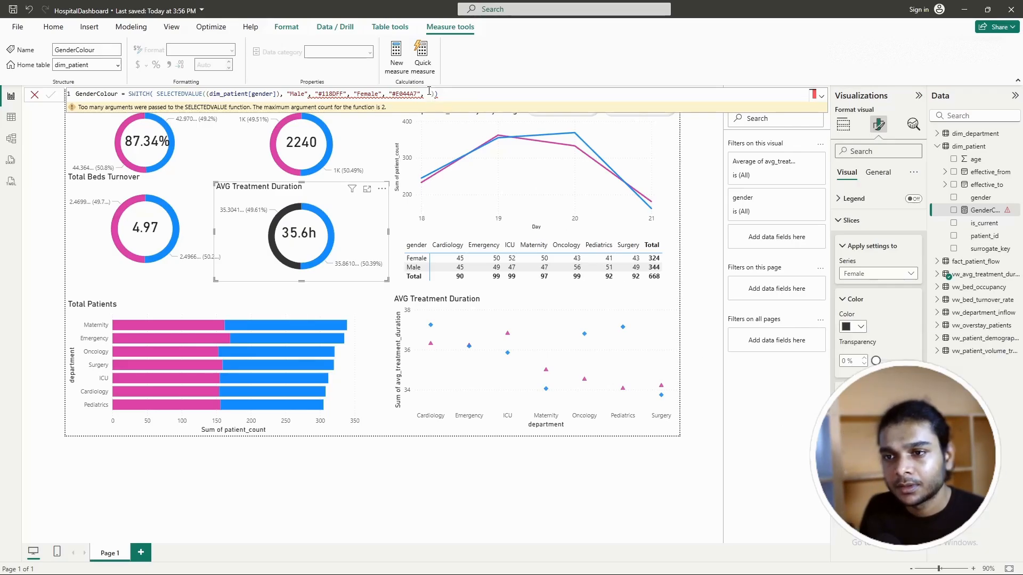
type("\"#333333\"")
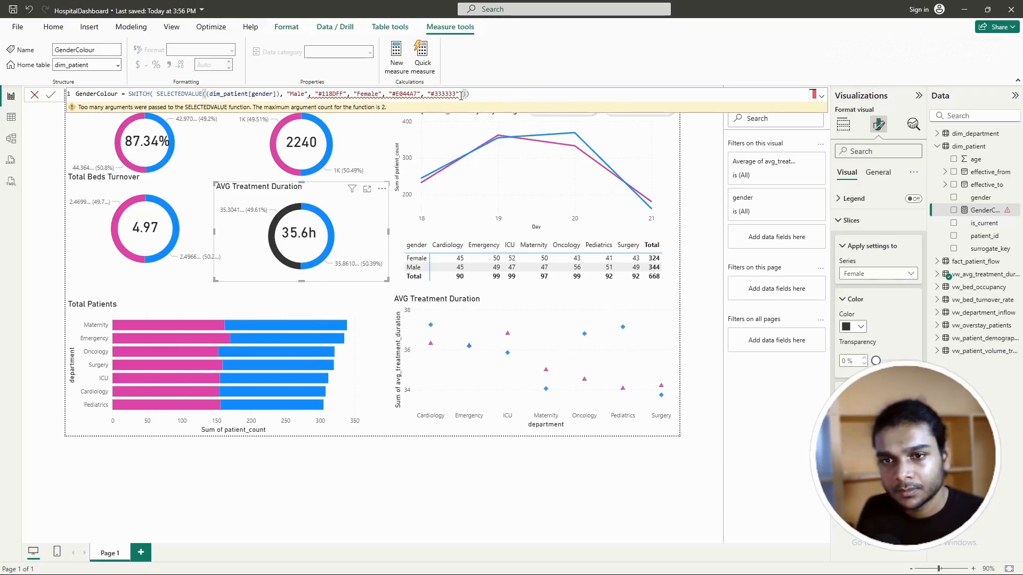
left_click(50, 95)
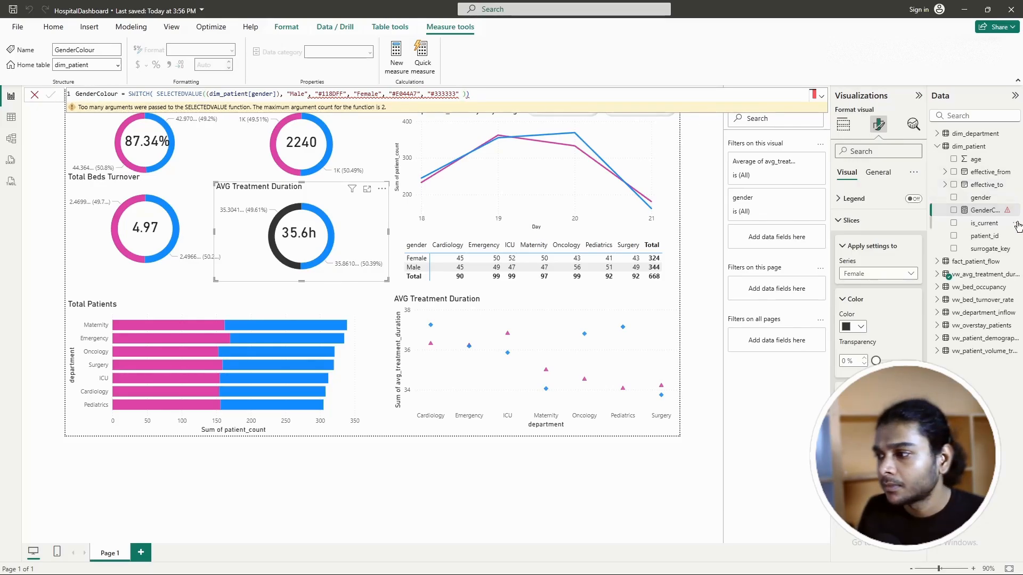
left_click(822, 98)
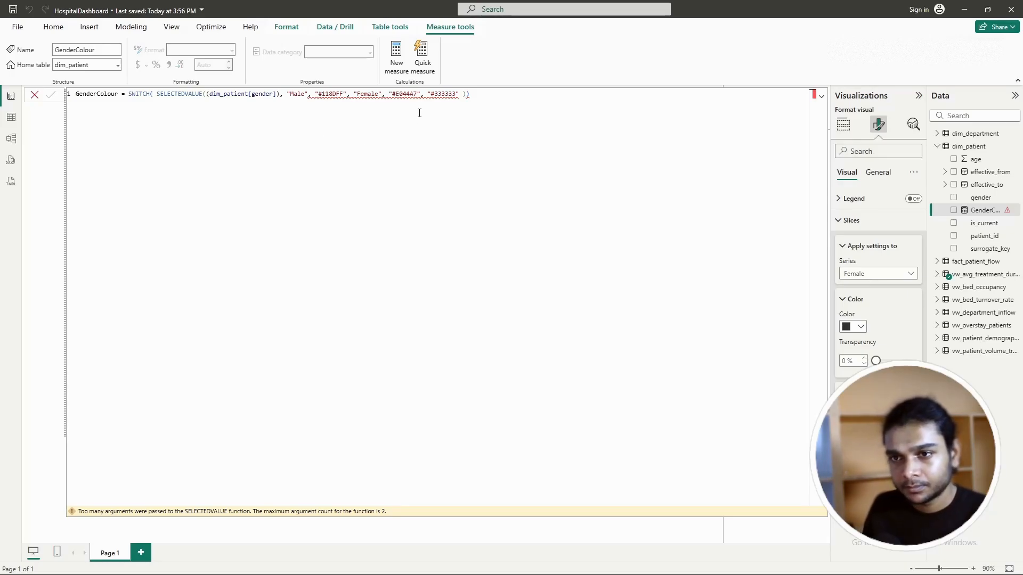
Step: Break the GenderColour formula into separate lines for SELECTEDVALUE, the "Male" pair, the "Female" pair and the "#333333" default
left_click(342, 185)
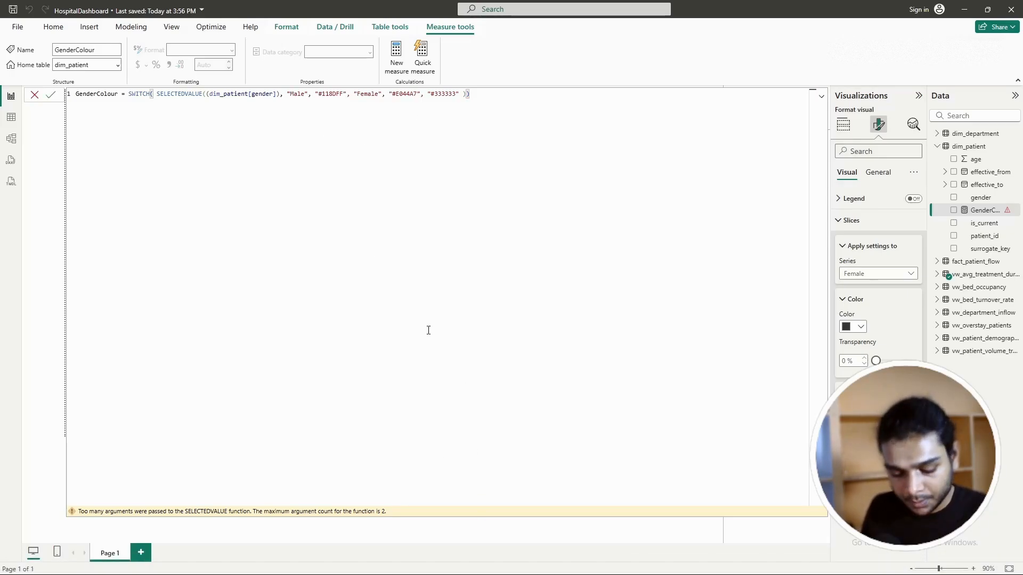
key("shift+Return")
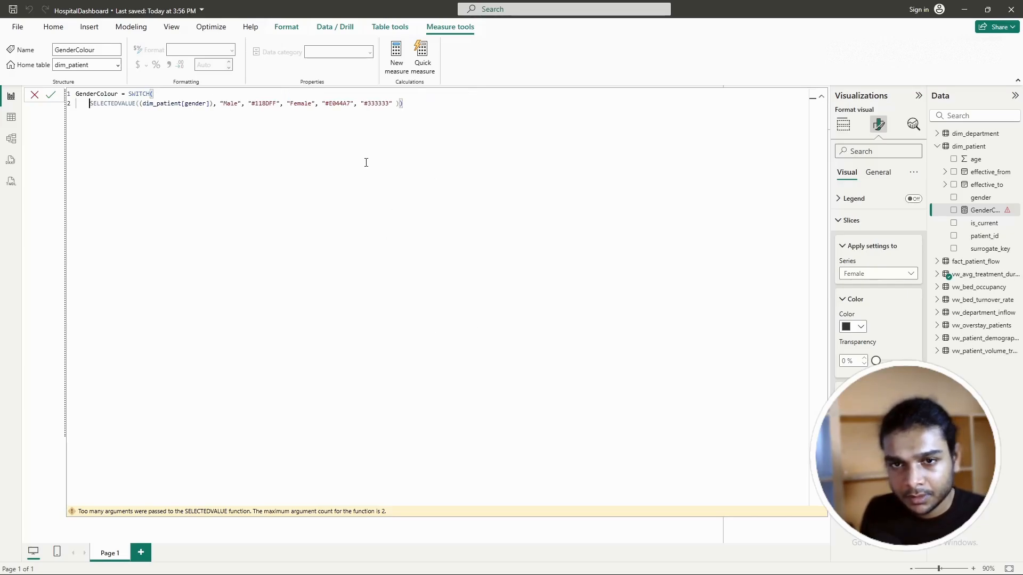
left_click(221, 105)
key("shift+Return")
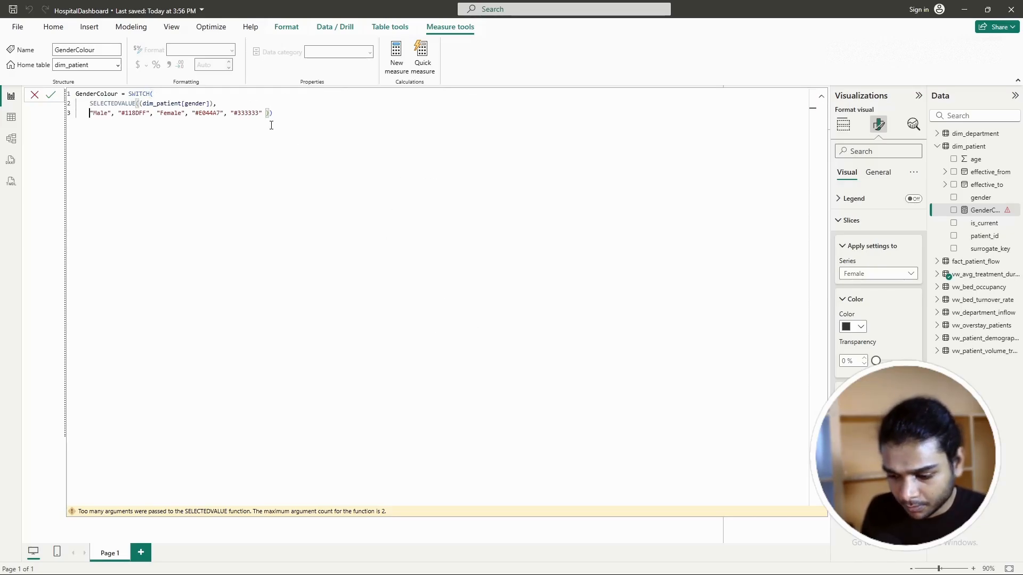
left_click(157, 113)
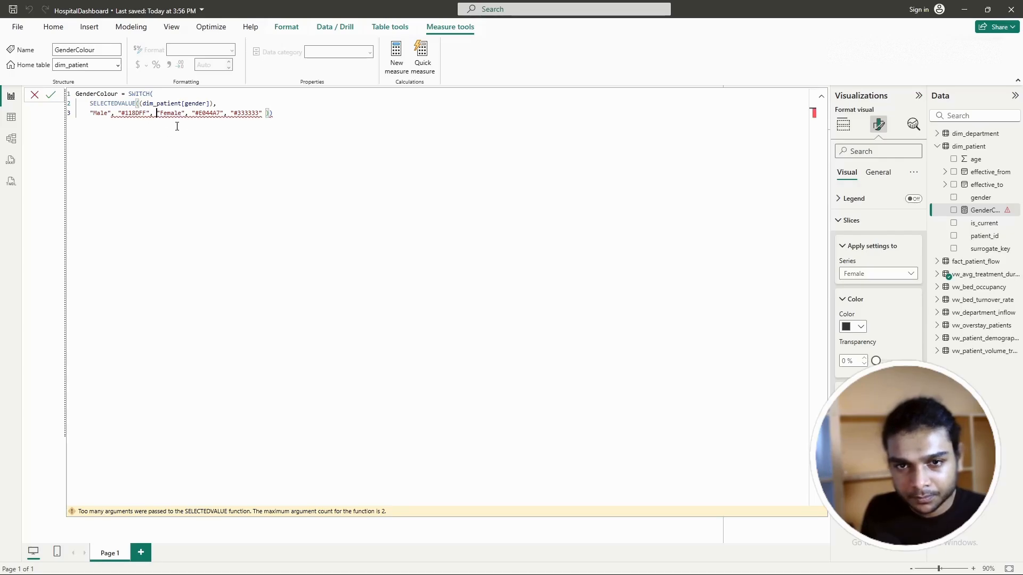
key("shift+Return")
left_click(164, 123)
key("shift+Return")
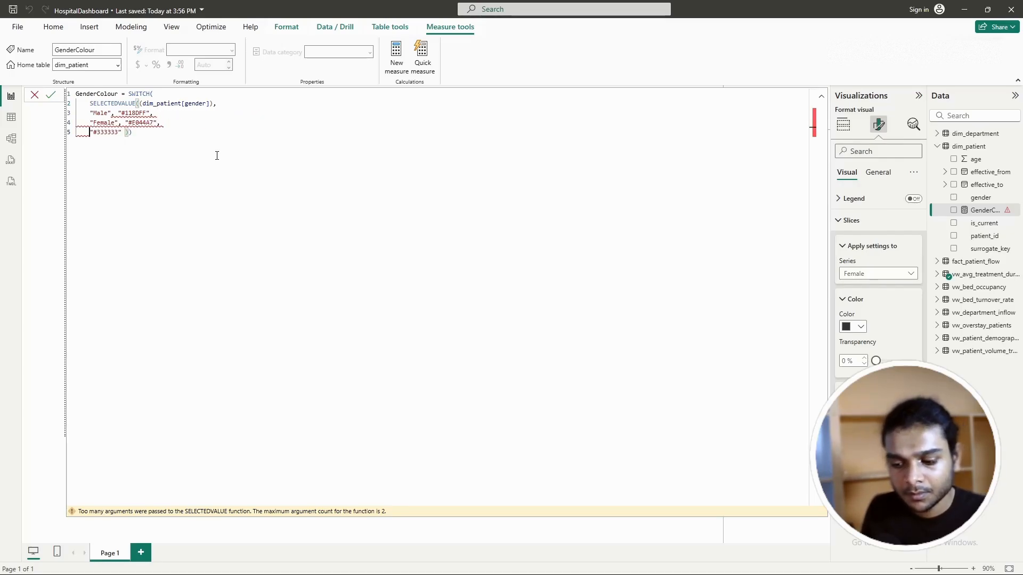
Step: Remove the extra parentheses from the GenderColour formula, move the closing one to its own line, then commit the measure and close the editor
left_click(131, 133)
key("BackSpace")
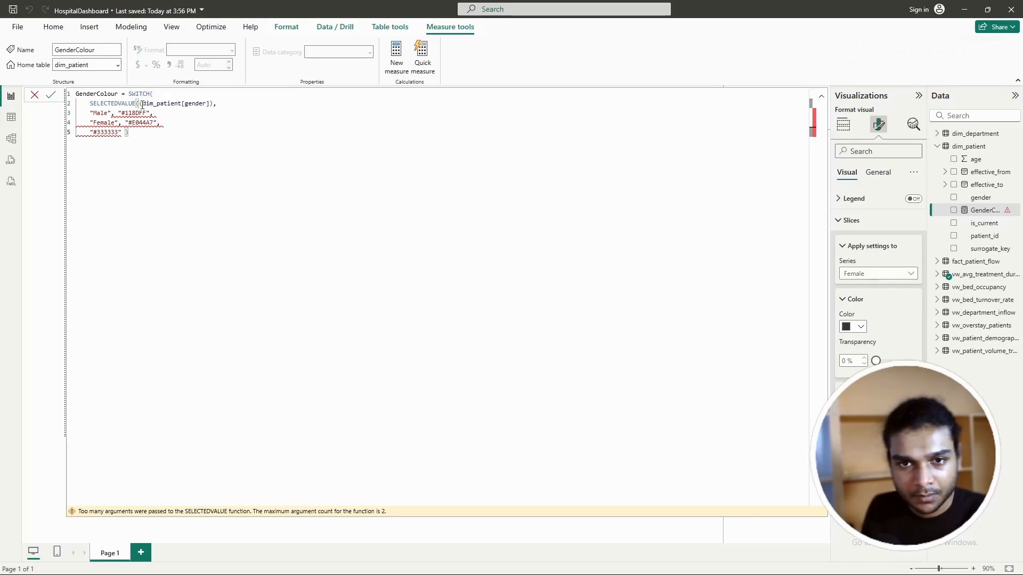
left_click(140, 104)
key("BackSpace")
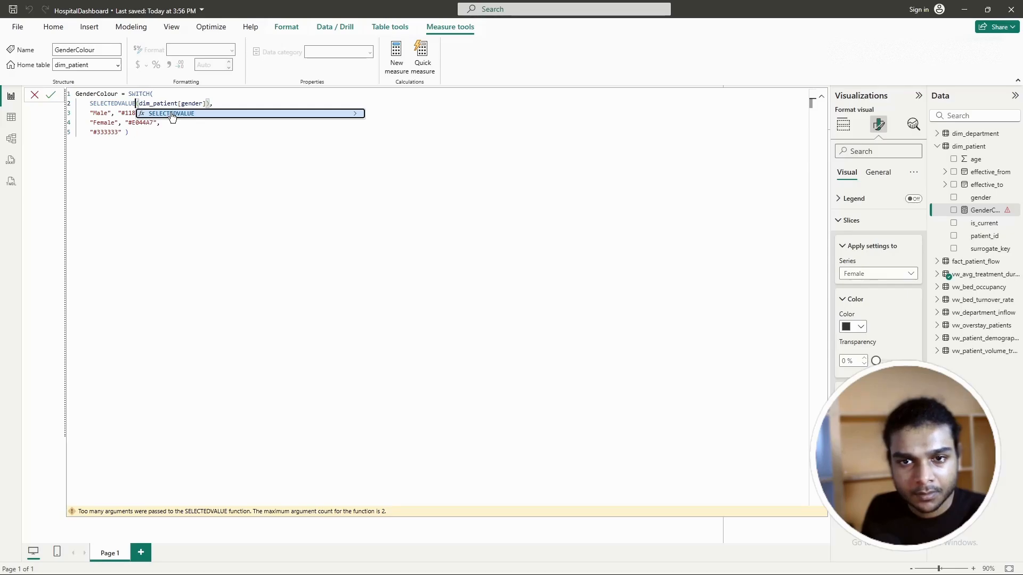
left_click(126, 133)
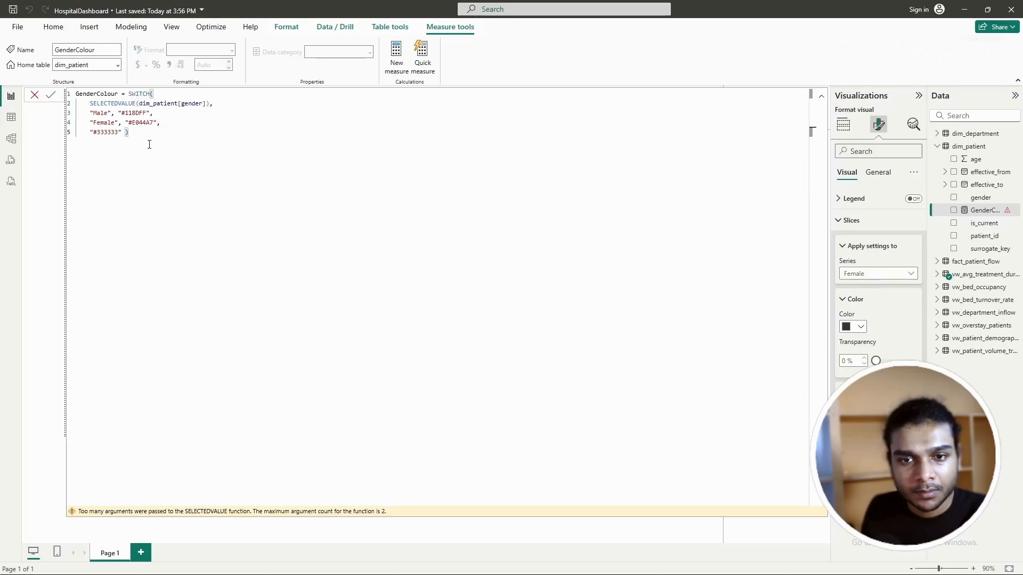
key("shift+Return")
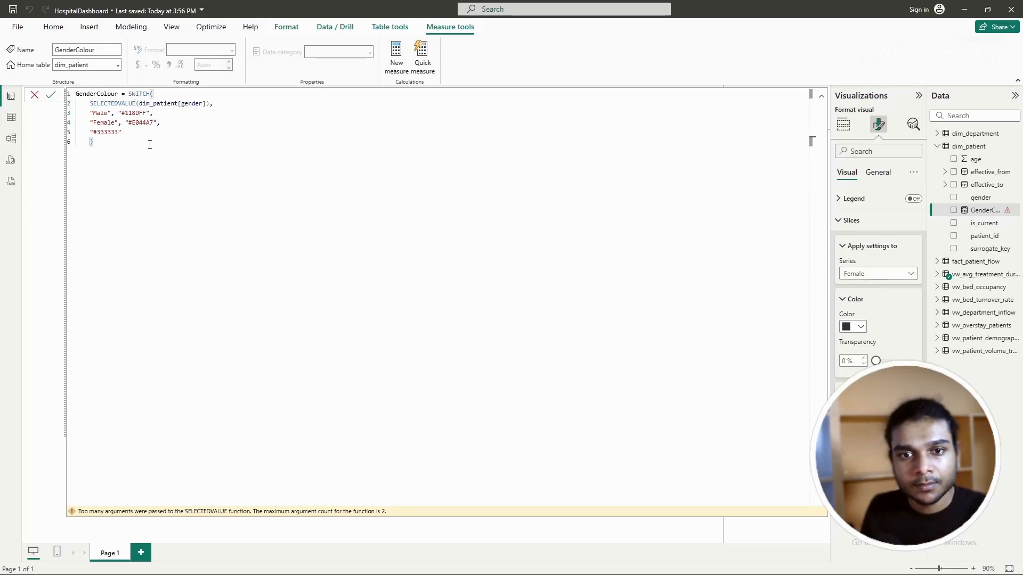
left_click(50, 95)
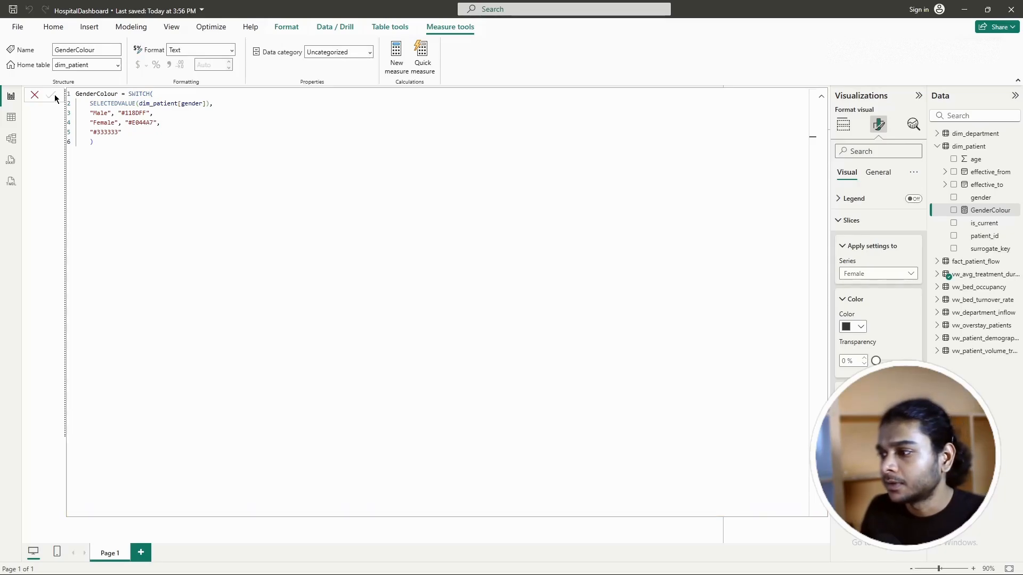
left_click(35, 96)
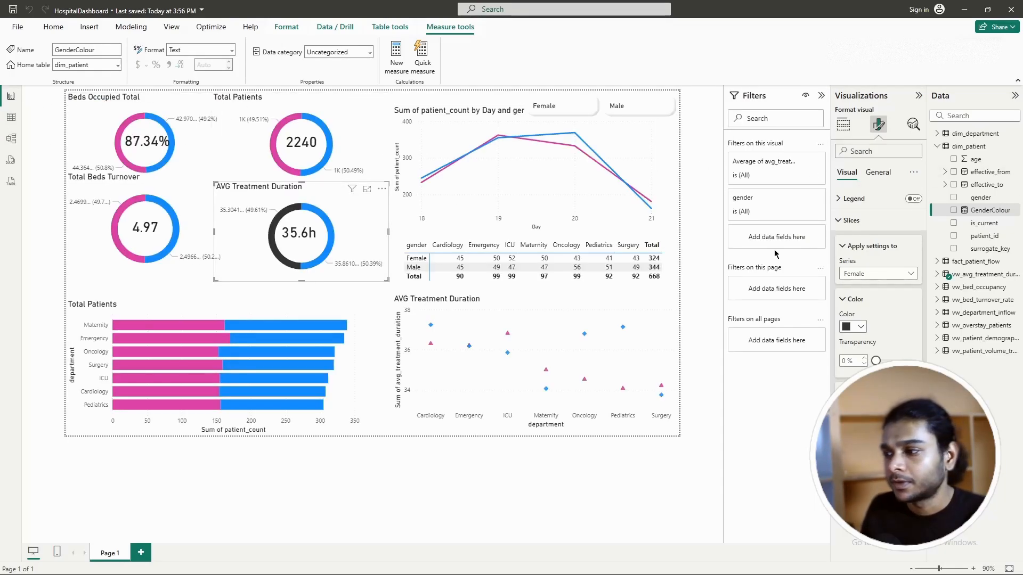
Step: Recolour the Female slice of the AVG Treatment Duration donut pink and deselect the visual
left_click(852, 327)
left_click(943, 364)
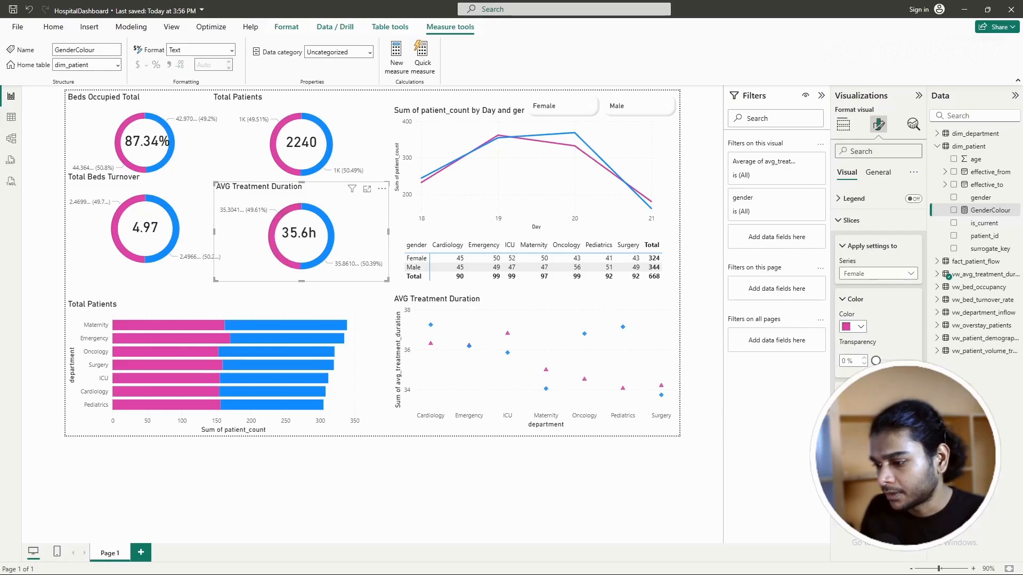
left_click(311, 179)
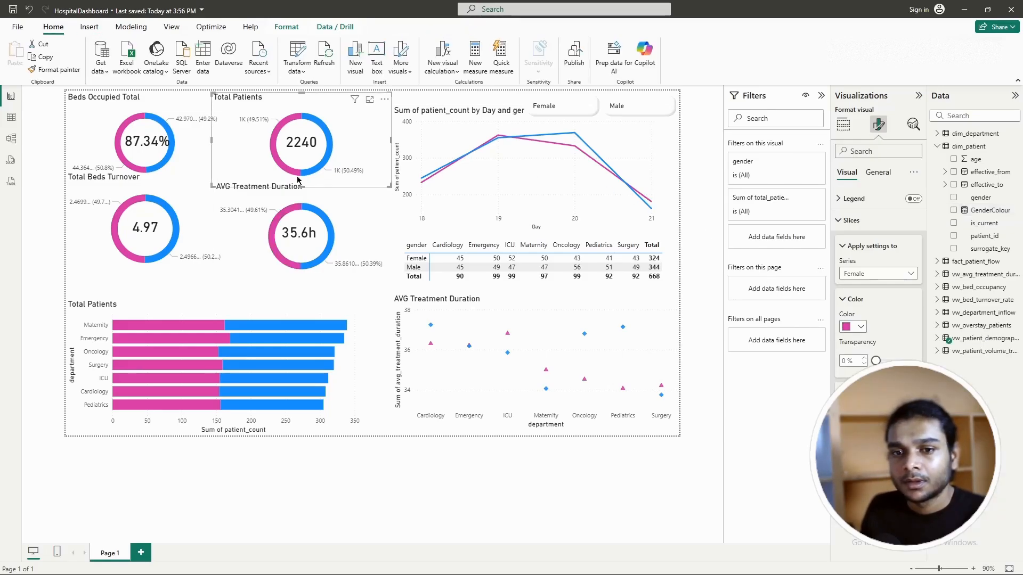
left_click(52, 244)
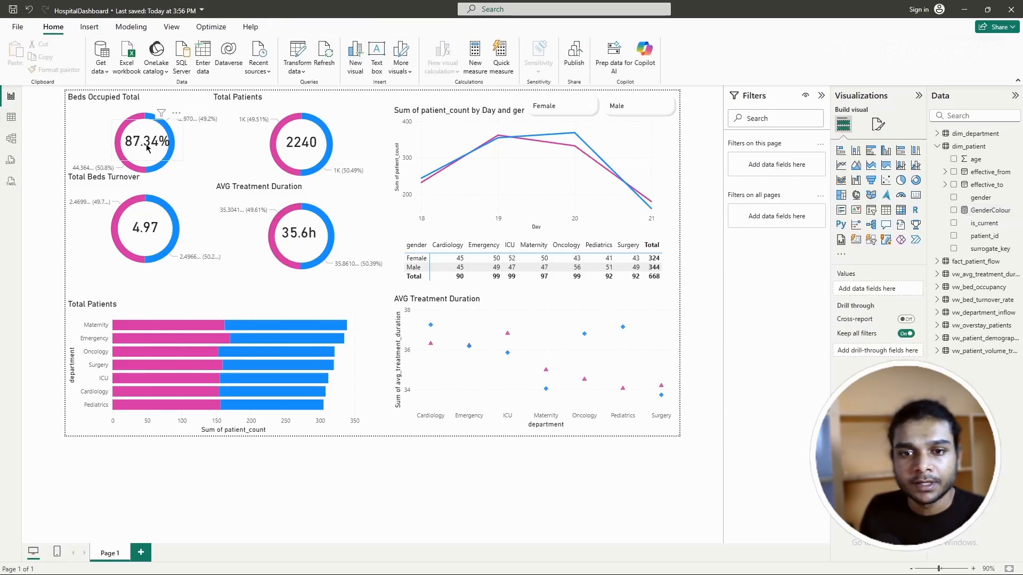
Step: Conditionally format the Beds Occupied card's callout value colour by field value, based on GenderColour from dim_patient
left_click(148, 148)
left_click_drag(152, 150, 153, 150)
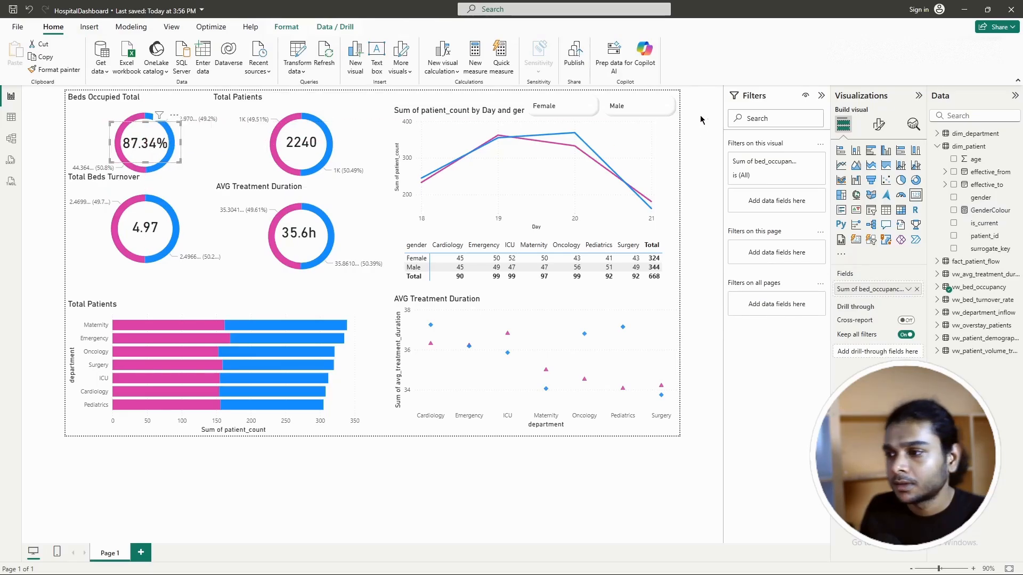
left_click(879, 124)
left_click(848, 201)
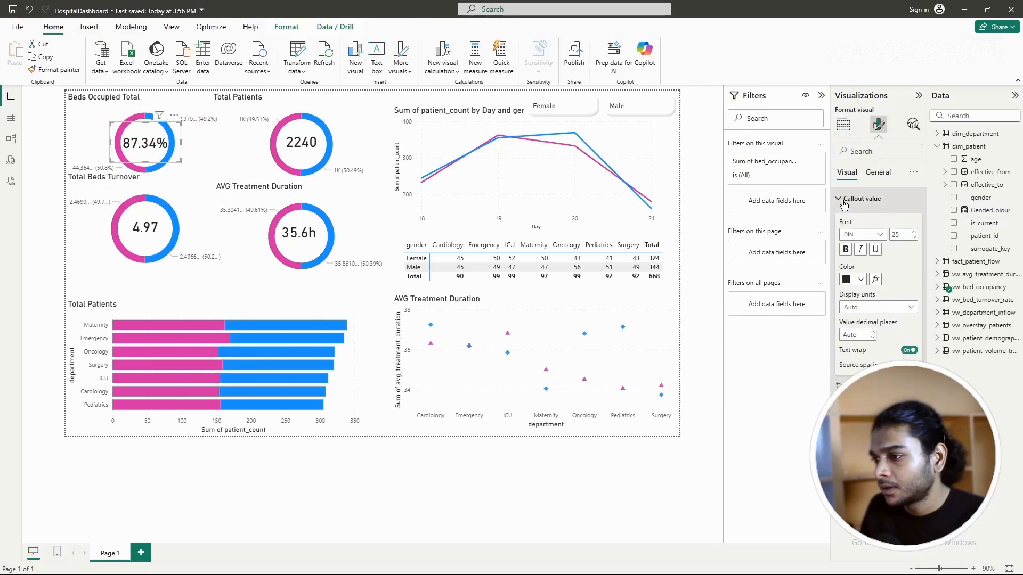
left_click(875, 280)
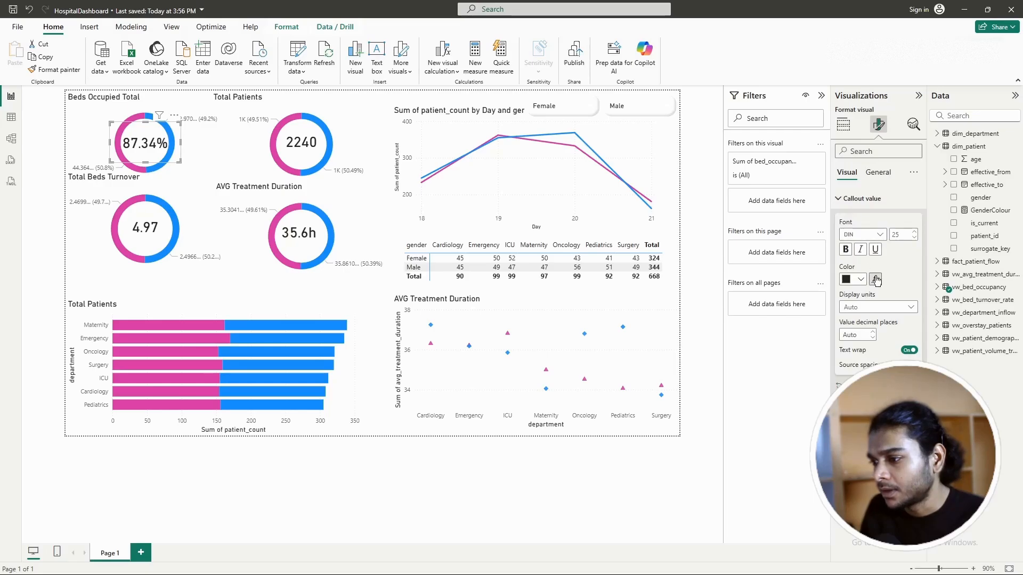
left_click(338, 175)
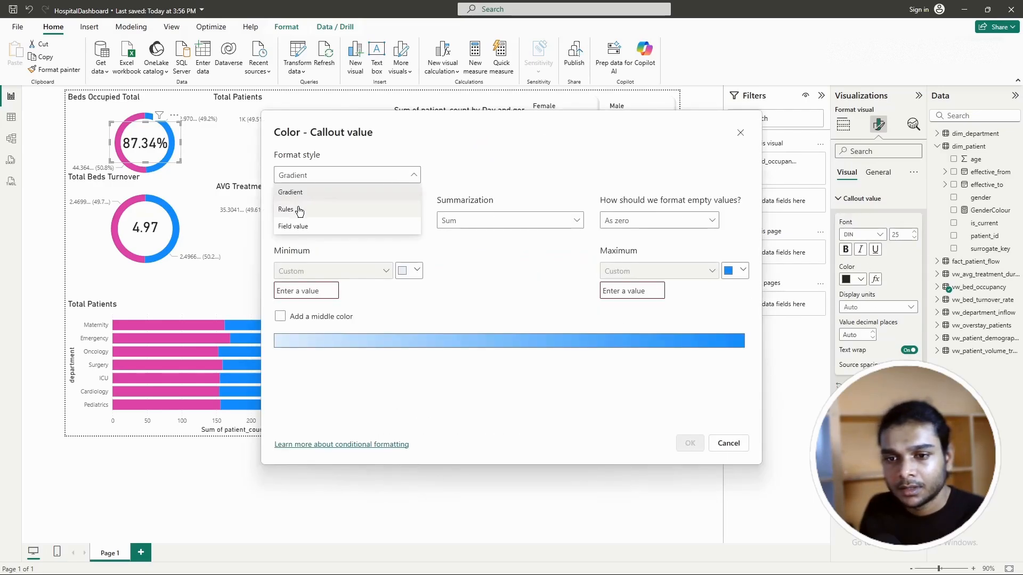
left_click(294, 225)
left_click(412, 220)
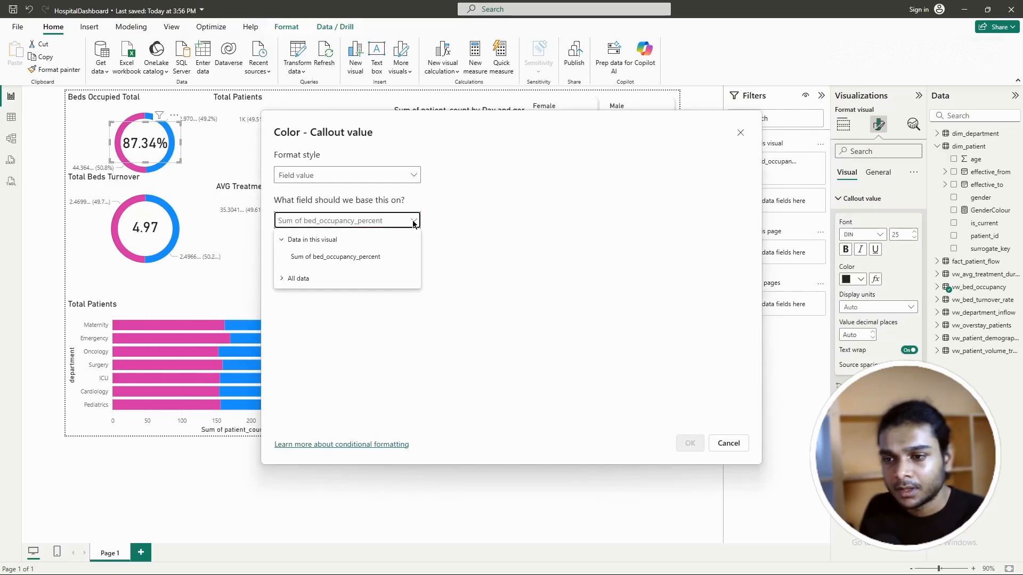
left_click(288, 280)
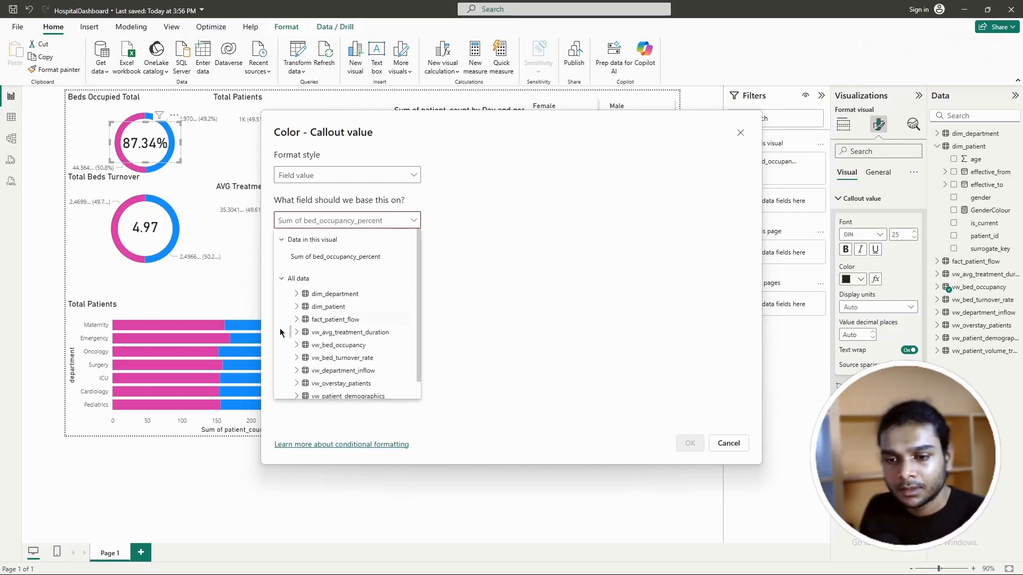
left_click(297, 306)
scroll(325, 361, "down", 3)
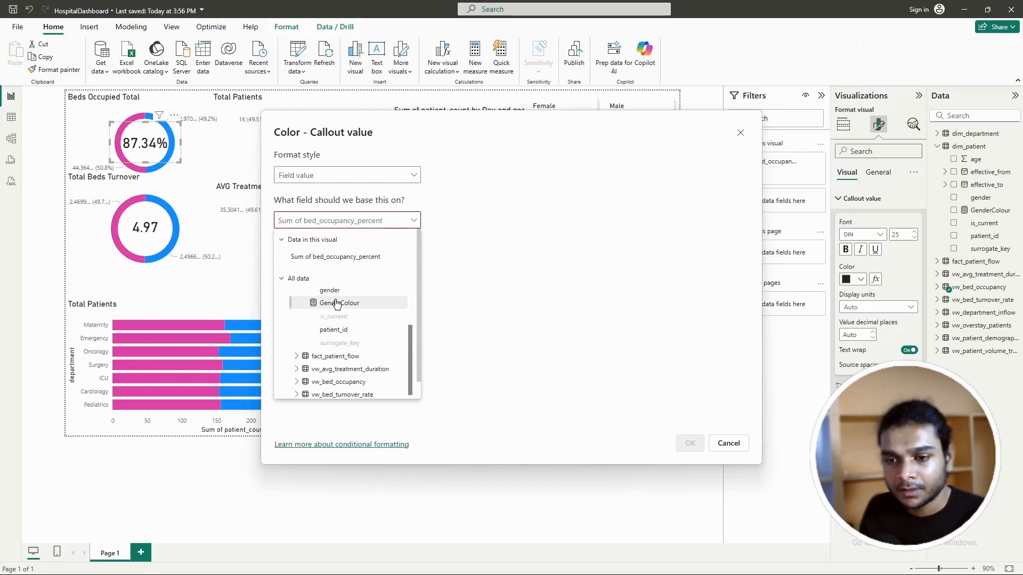
left_click(335, 300)
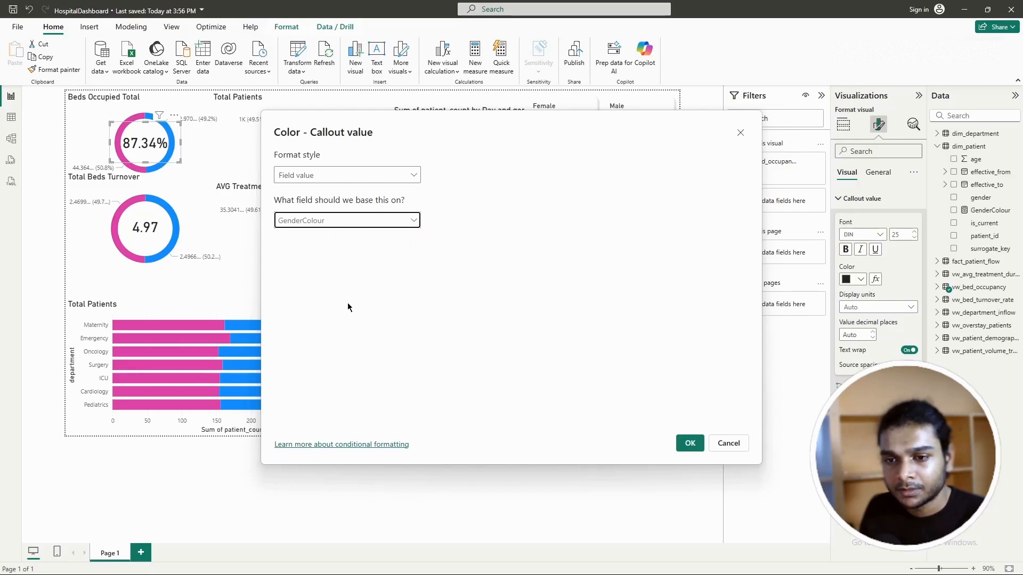
left_click(689, 443)
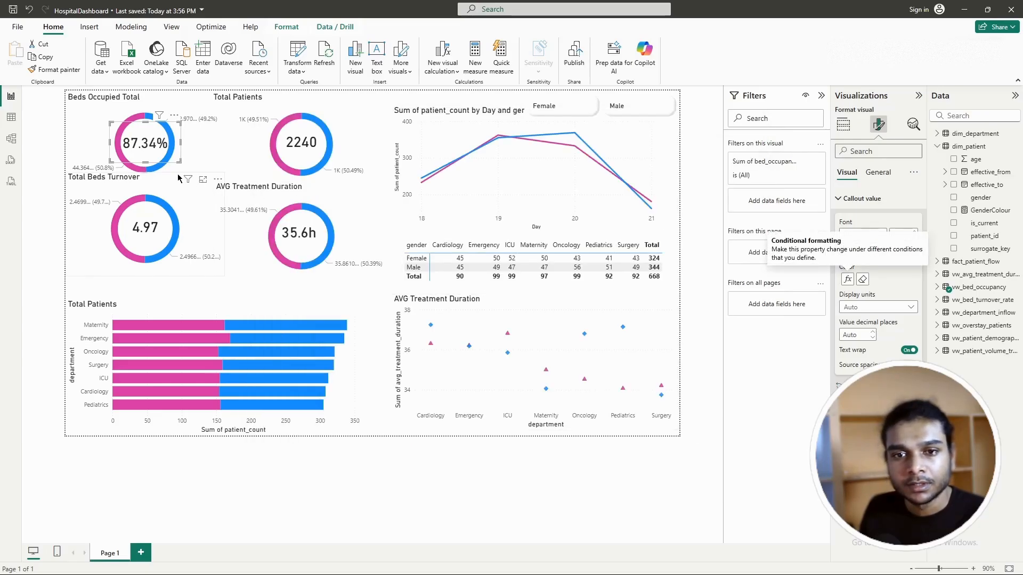
Step: Check the Beds Occupied callout colour by switching the gender slicer between Female and Male, and clear the selection
left_click(583, 107)
left_click(649, 106)
left_click(571, 106)
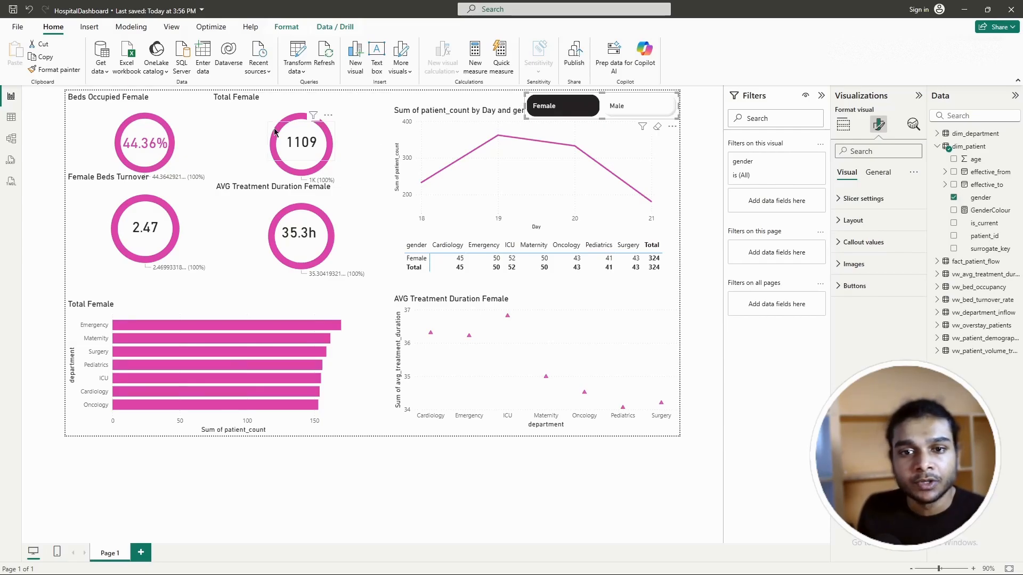
left_click(580, 110)
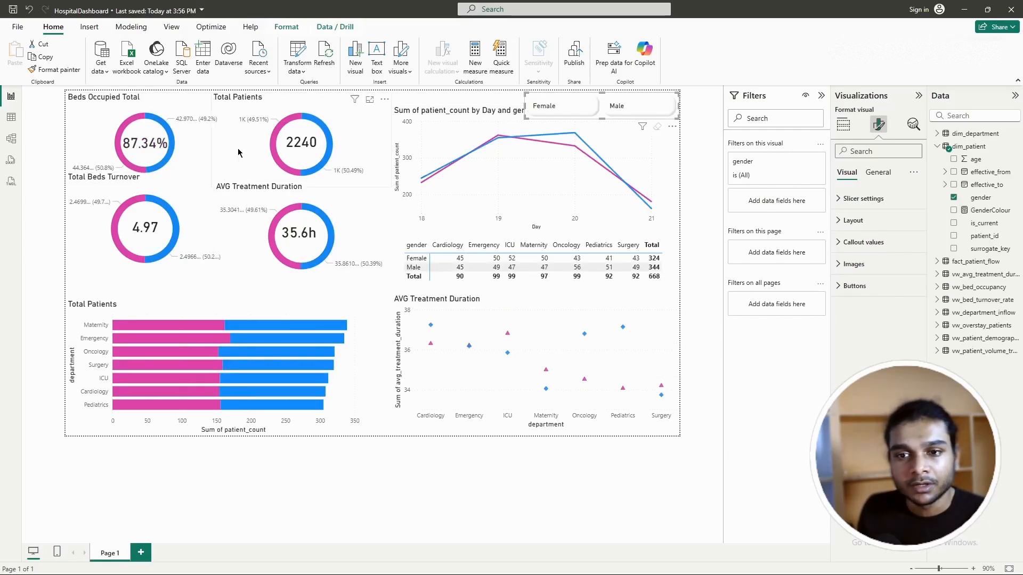
Step: Conditionally format the Total Patients card's callout value colour by field value, based on GenderColour from dim_patient
left_click(305, 146)
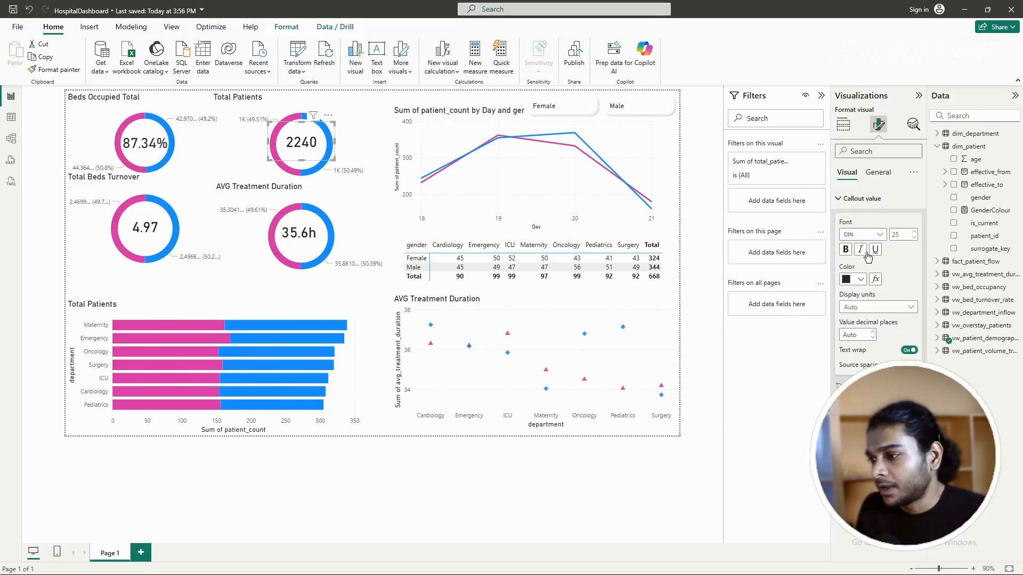
left_click(876, 279)
left_click(410, 174)
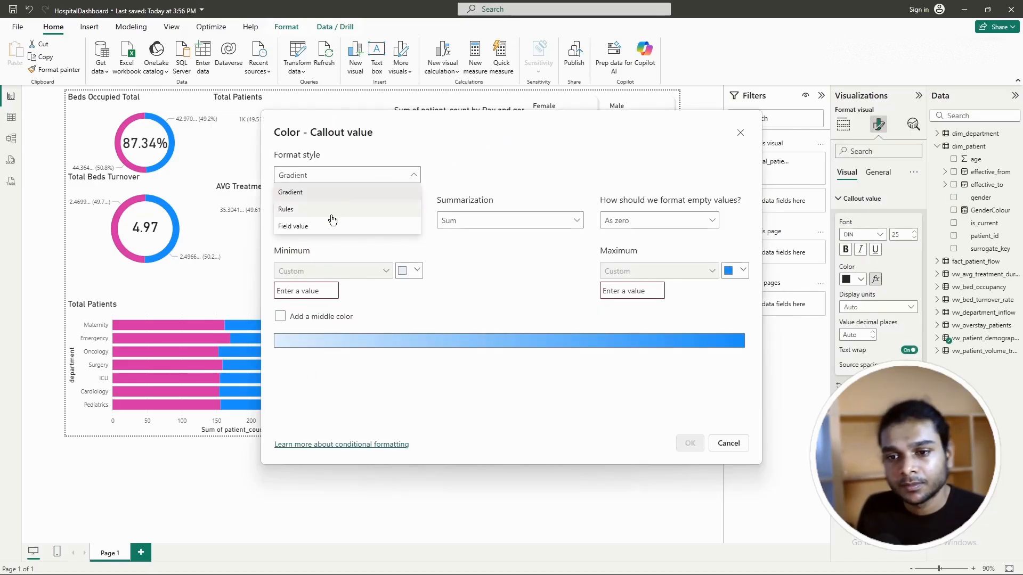
left_click(331, 228)
left_click(282, 278)
left_click(297, 307)
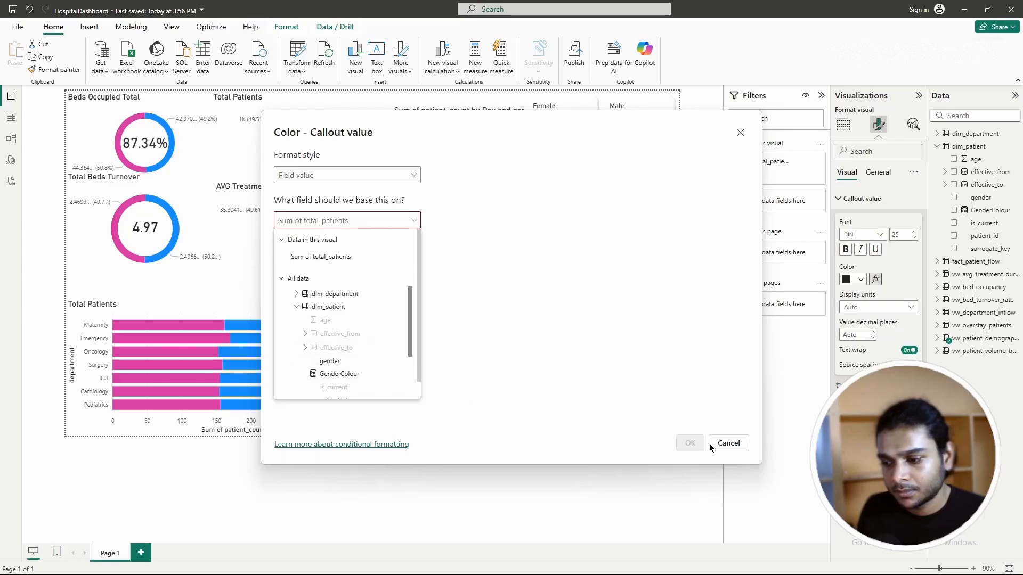
left_click(339, 373)
left_click(690, 443)
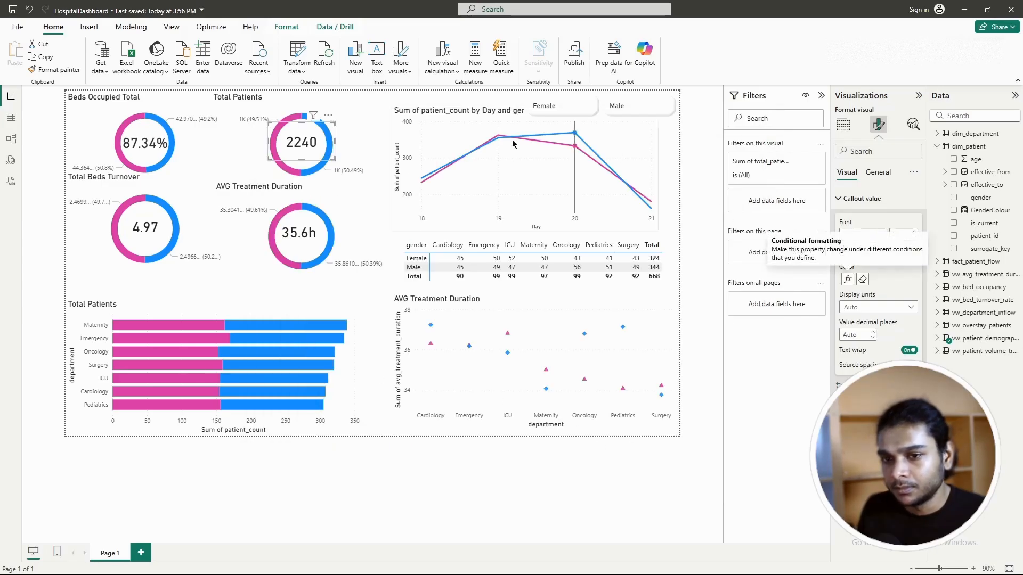
Step: Conditionally format the AVG Treatment Duration card's callout value colour by field value, based on the gender field from dim_patient
left_click(330, 226)
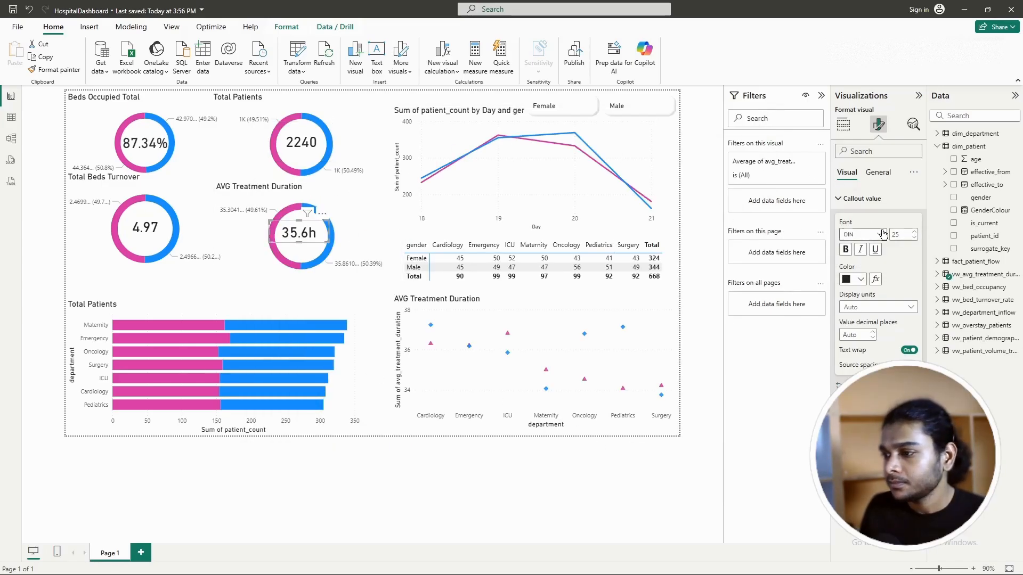
left_click(875, 279)
left_click(373, 173)
left_click(324, 224)
left_click(389, 222)
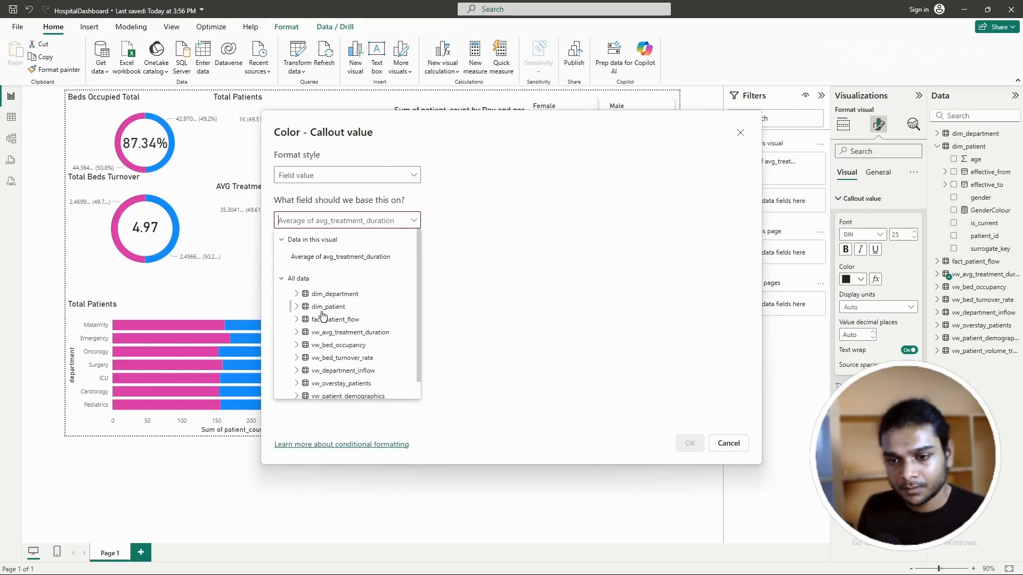
left_click(298, 308)
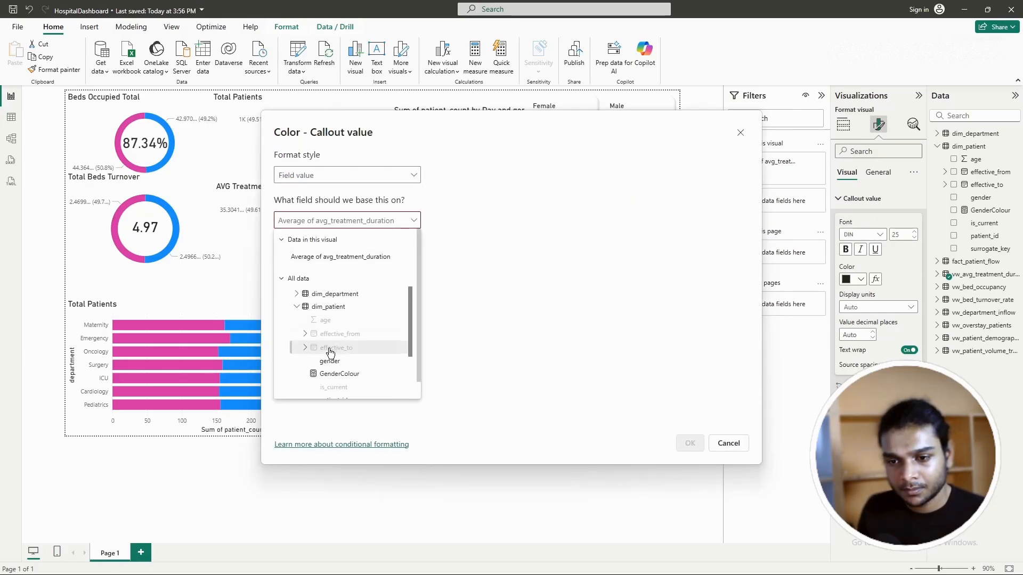
left_click(331, 363)
left_click(690, 443)
Step: Conditionally format the Beds Turnover card's callout value colour by field value, based on GenderColour from dim_patient
left_click(145, 234)
left_click(875, 279)
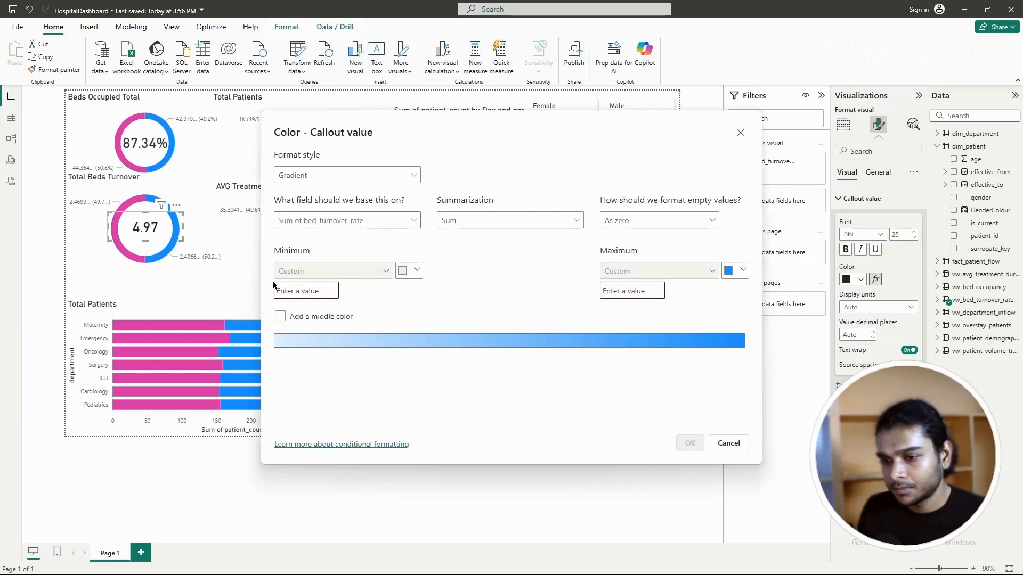
left_click(362, 175)
left_click(299, 223)
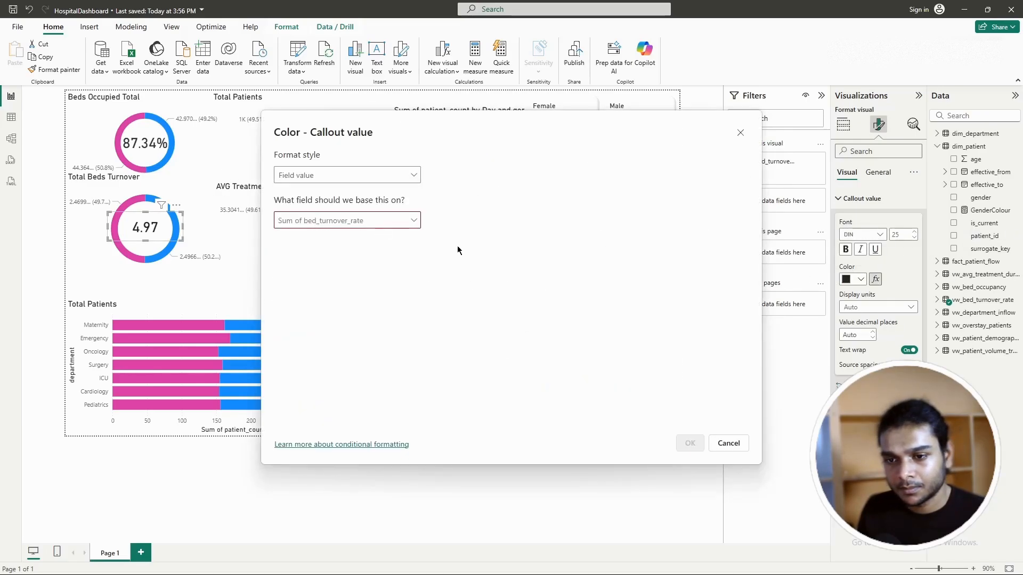
left_click(414, 223)
left_click(299, 278)
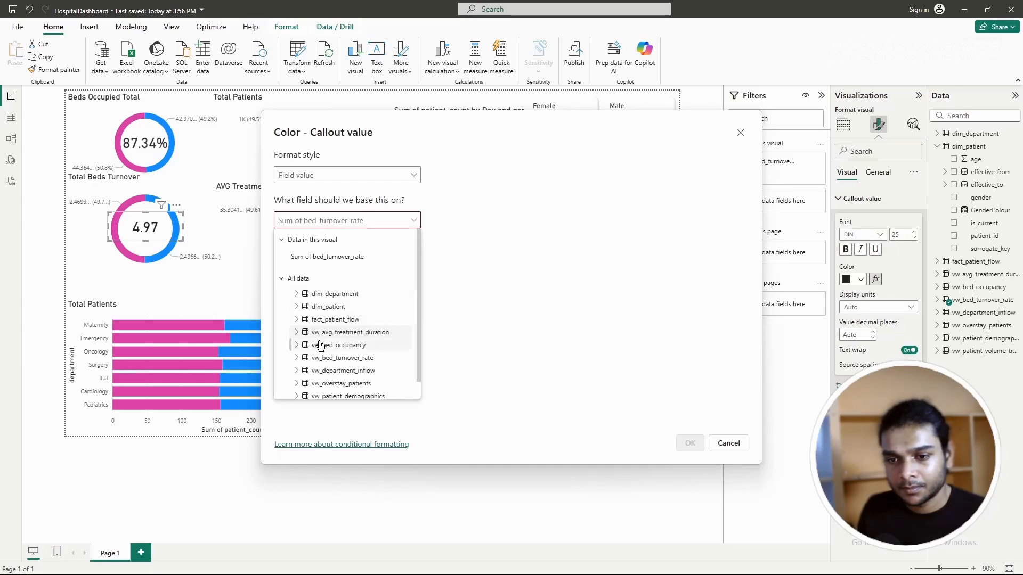
left_click(296, 307)
left_click(327, 371)
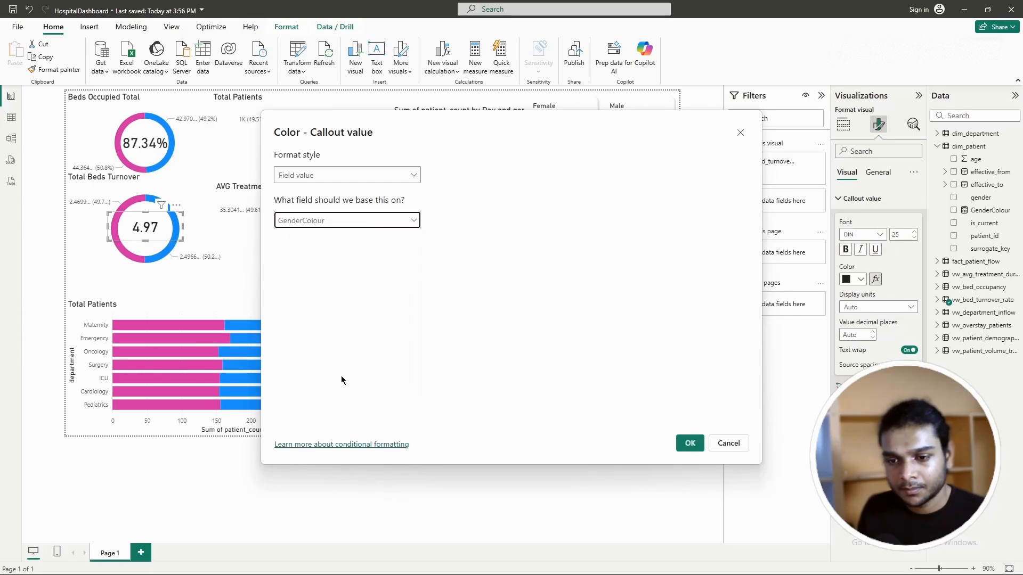
left_click(689, 443)
left_click(482, 472)
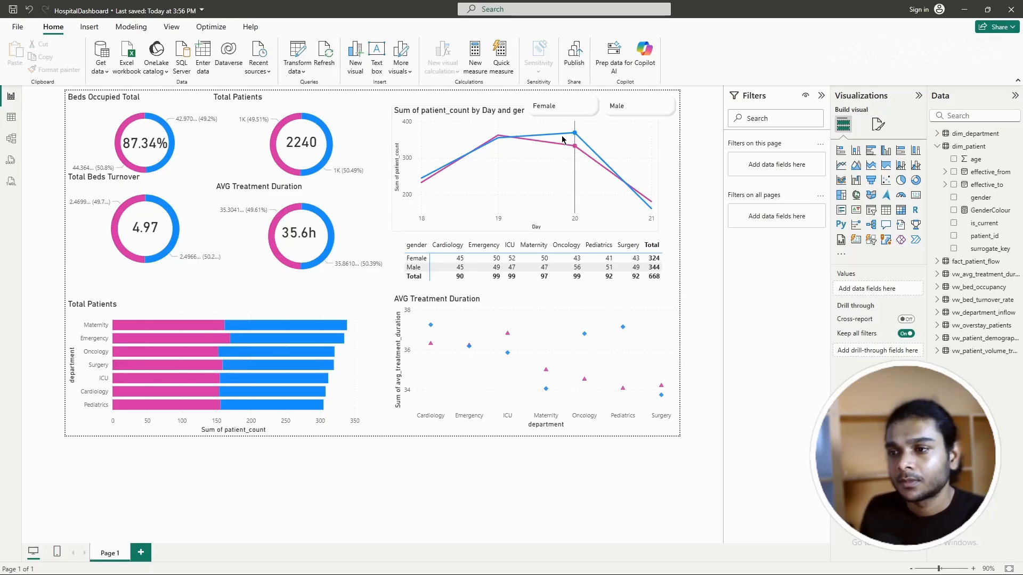
Step: Examine the gender slicer's callout value settings, including which buttons and states they can apply to
left_click(605, 116)
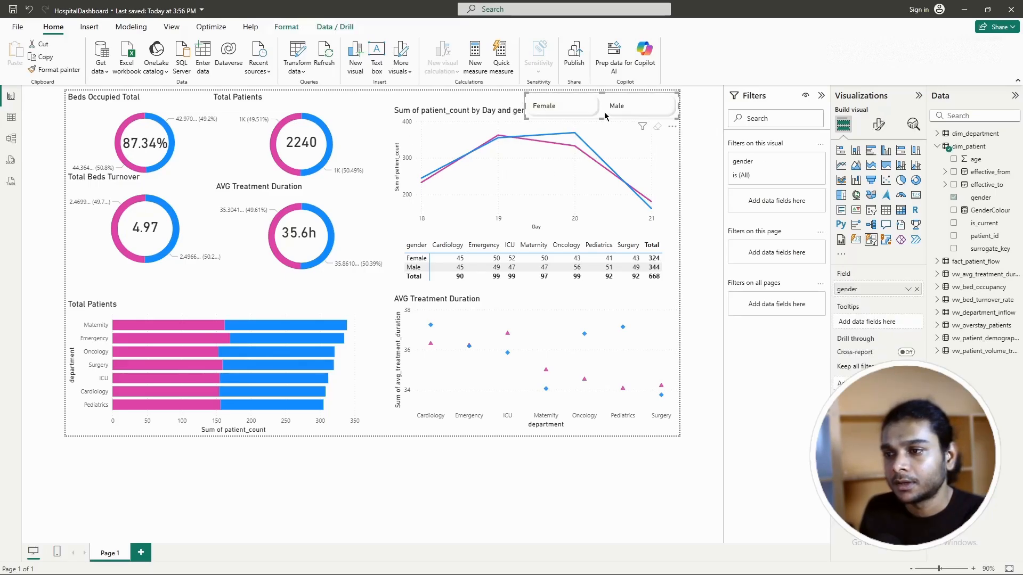
left_click(879, 127)
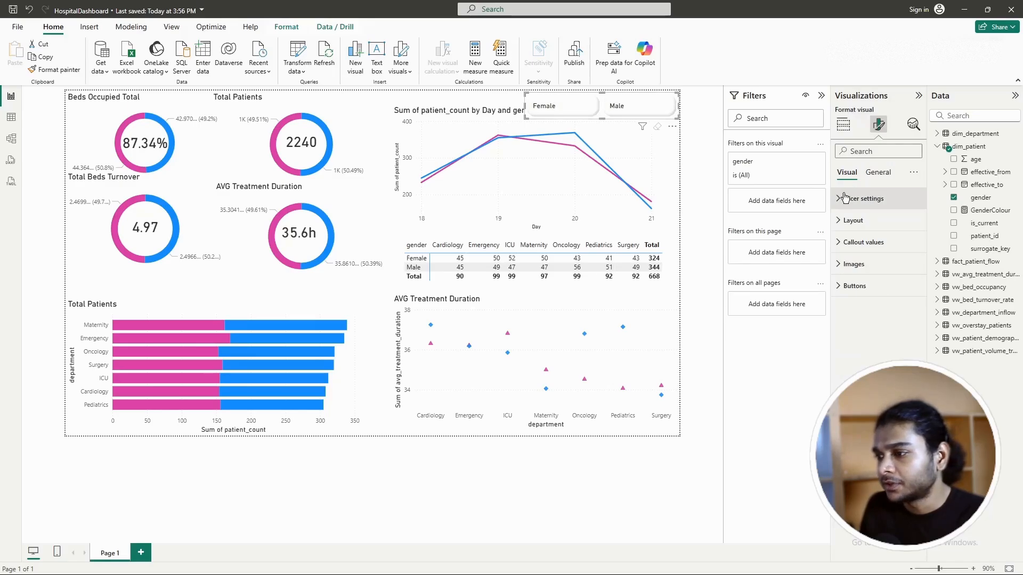
left_click(843, 243)
scroll(878, 235, "down", 2)
left_click(886, 226)
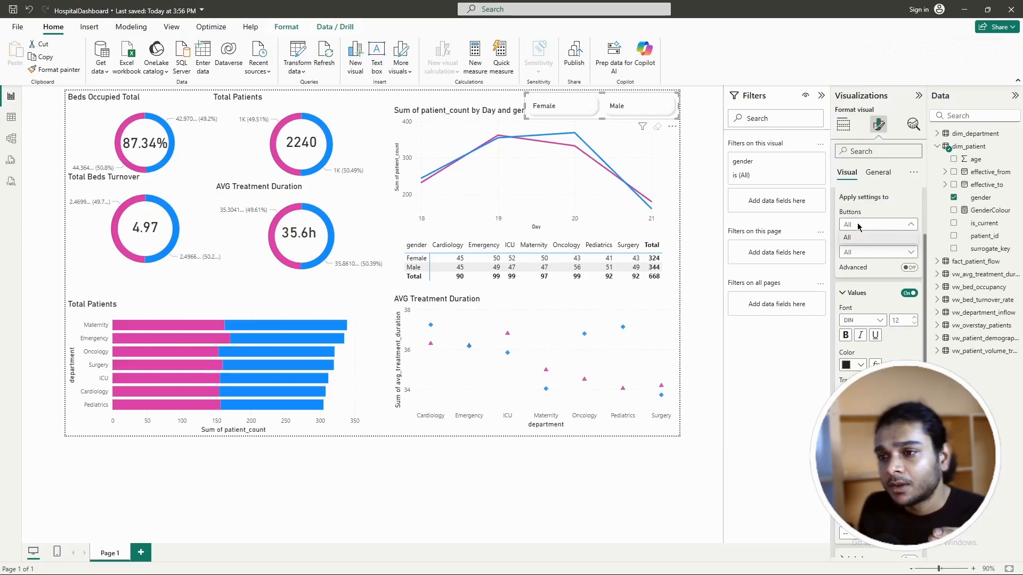
left_click(874, 224)
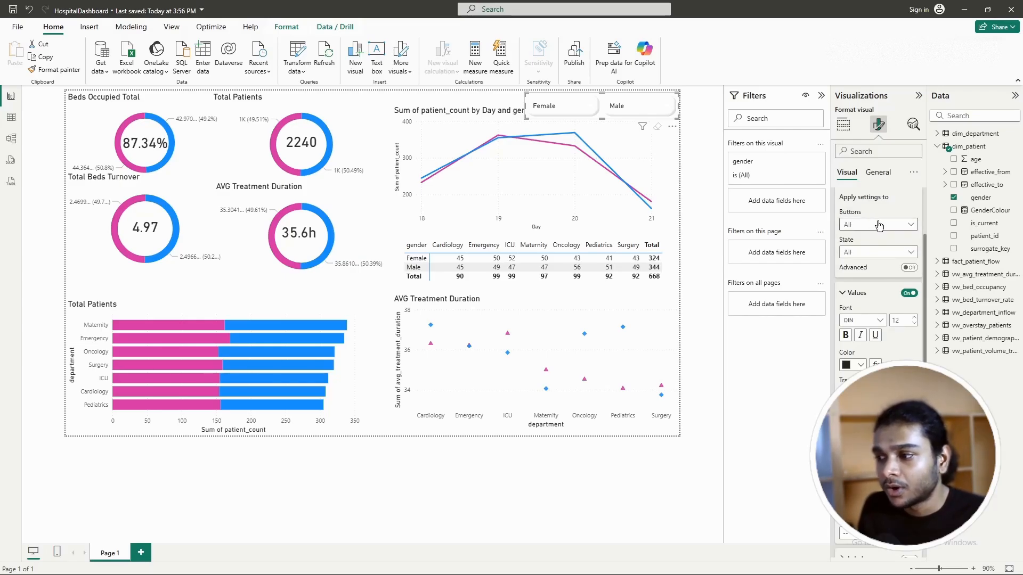
left_click(879, 226)
left_click(897, 225)
scroll(886, 219, "up", 2)
scroll(882, 223, "down", 3)
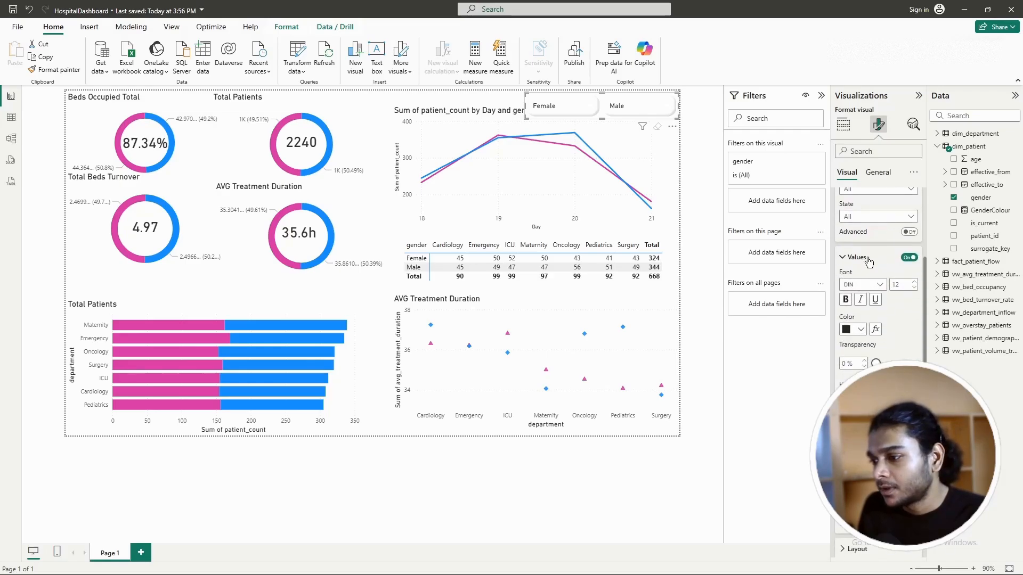
scroll(877, 268, "down", 2)
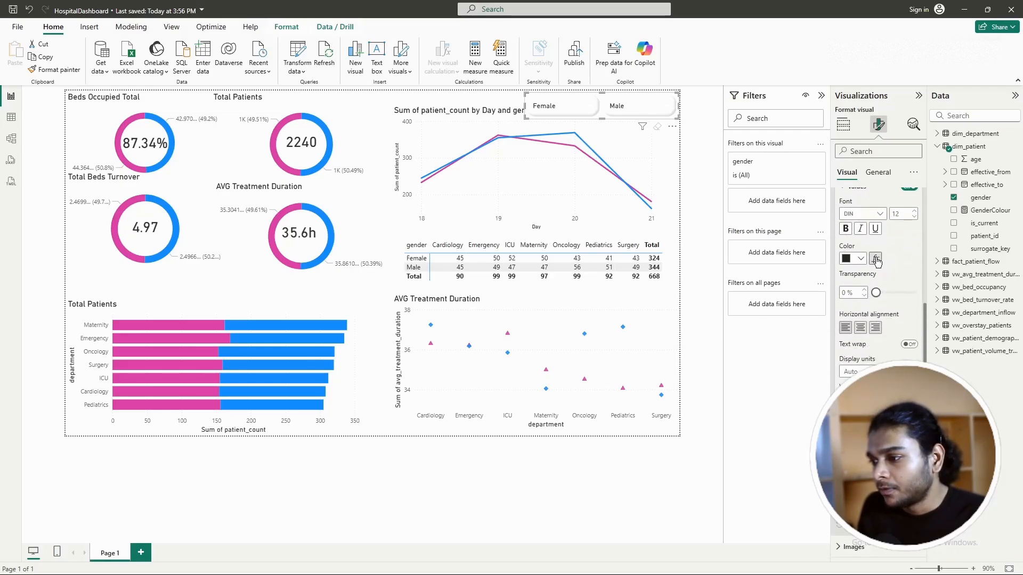
scroll(876, 260, "up", 2)
left_click(847, 264)
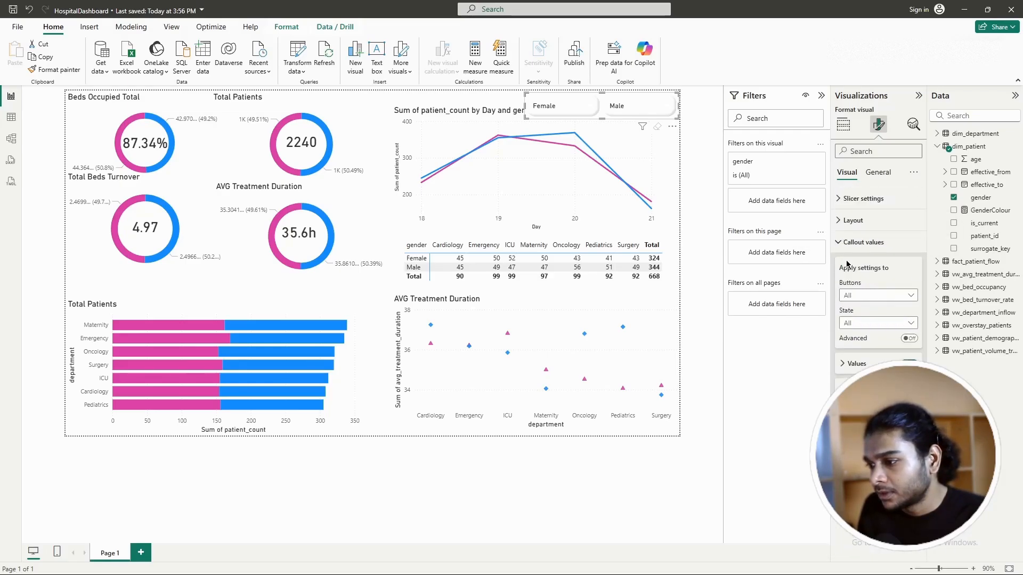
Step: Conditionally format the font colour of the gender slicer's callout values by field value, based on GenderColour from dim_patient
left_click(841, 365)
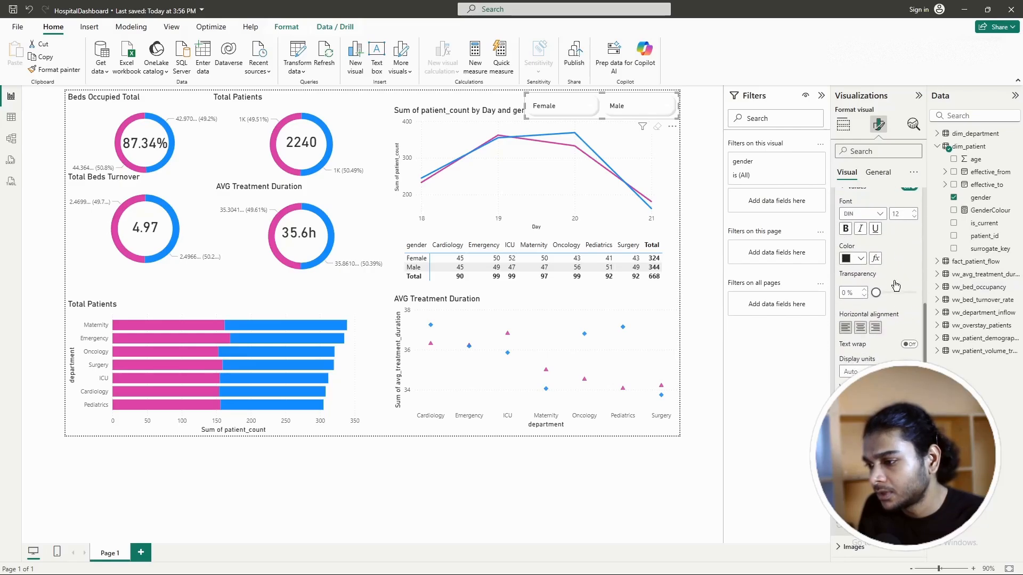
left_click(876, 259)
left_click(338, 174)
left_click(299, 224)
left_click(356, 220)
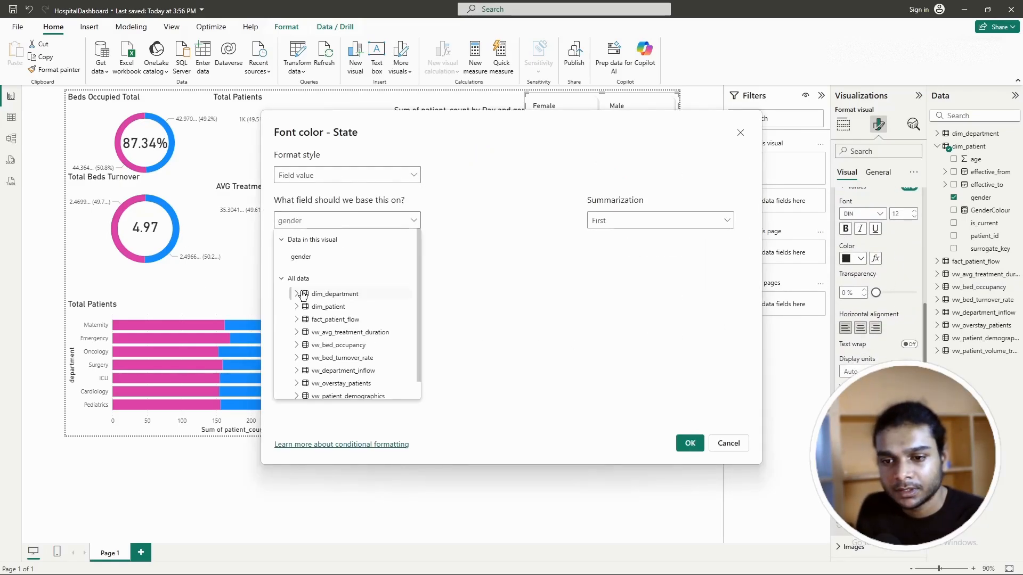
left_click(327, 307)
scroll(329, 355, "down", 2)
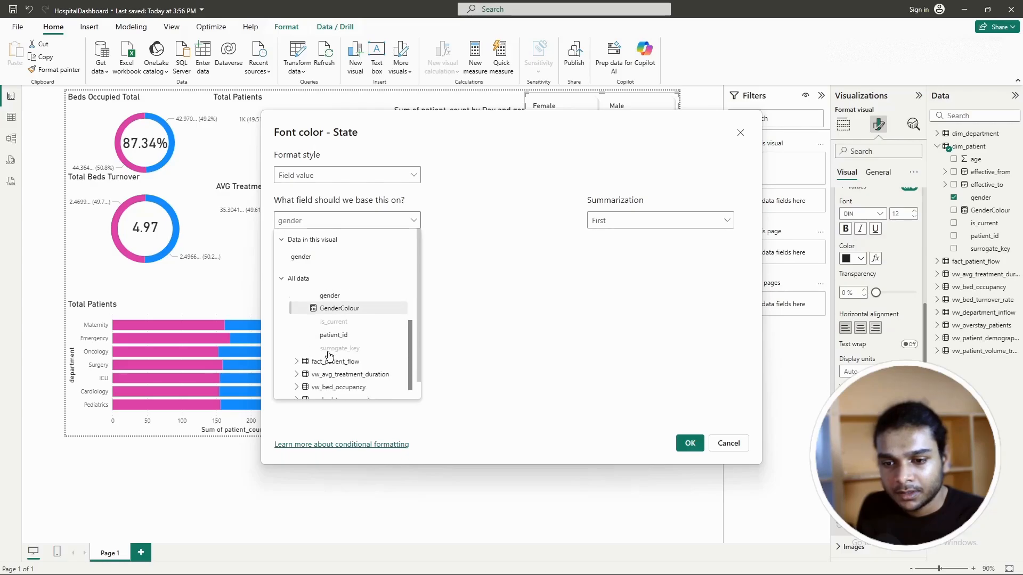
left_click(336, 308)
left_click(691, 444)
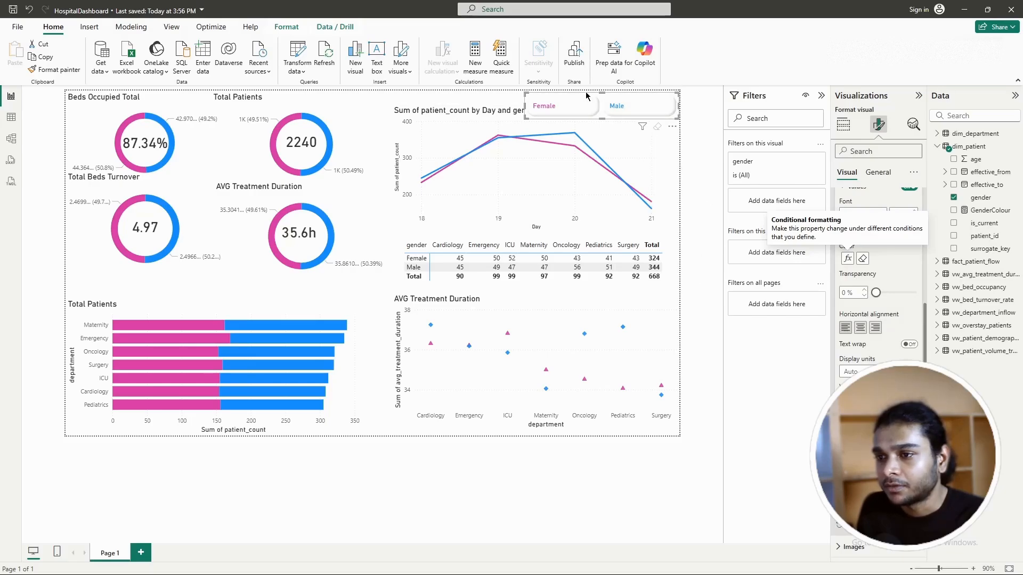
left_click(683, 165)
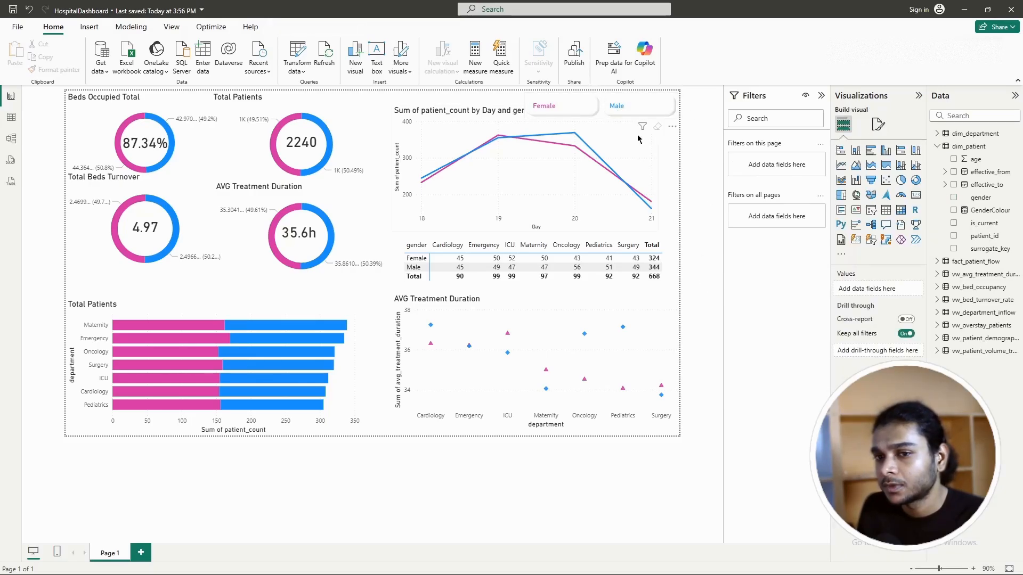
Step: Make the gender slicer's button formatting apply to the Selected state
left_click(597, 120)
left_click(879, 125)
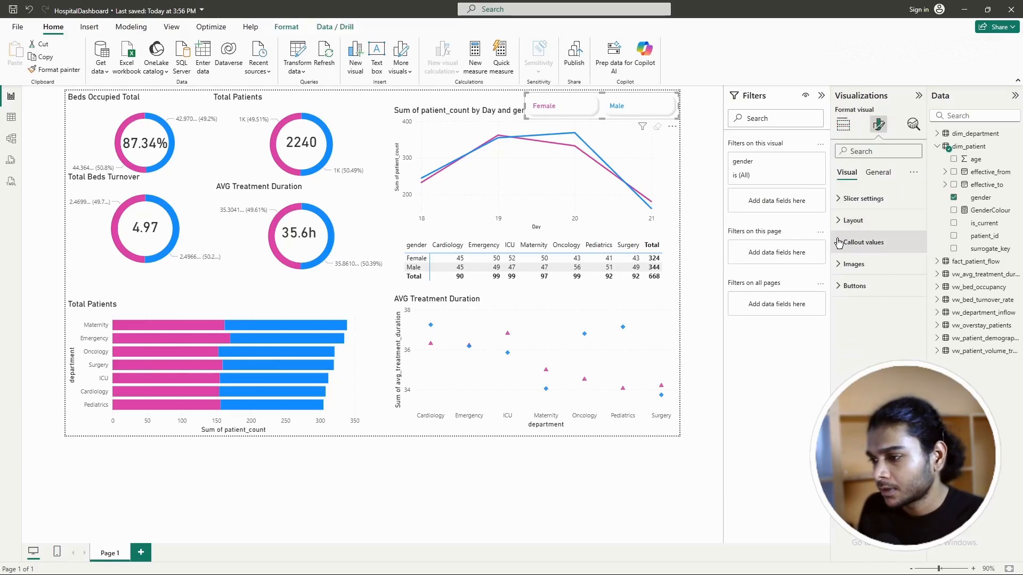
left_click(840, 286)
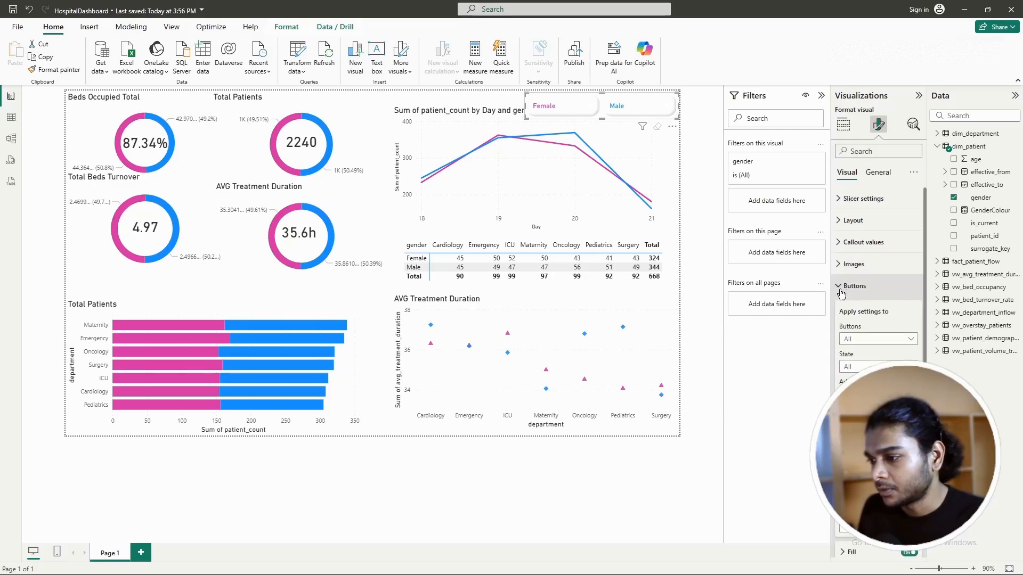
scroll(847, 277, "down", 1)
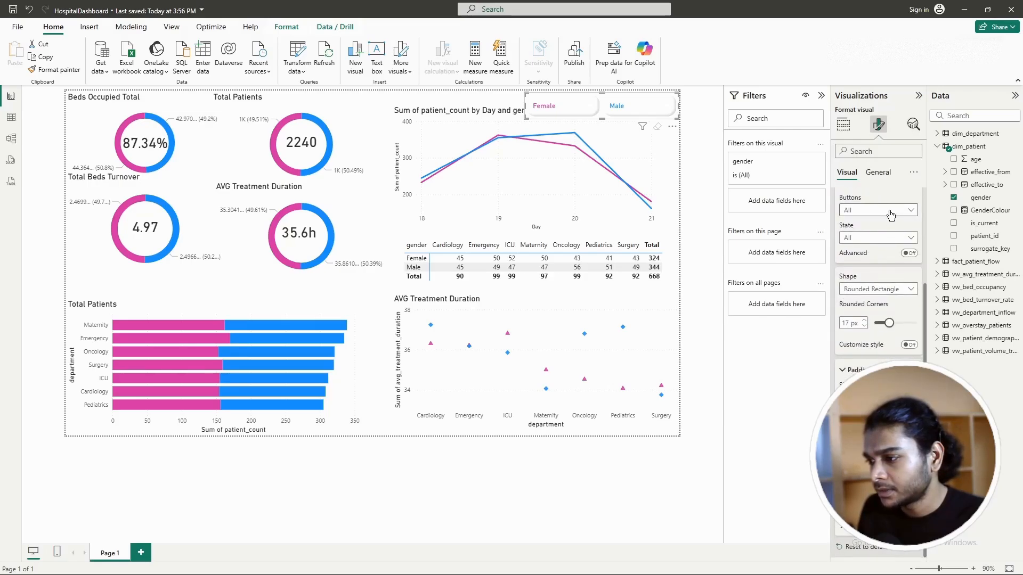
left_click(868, 240)
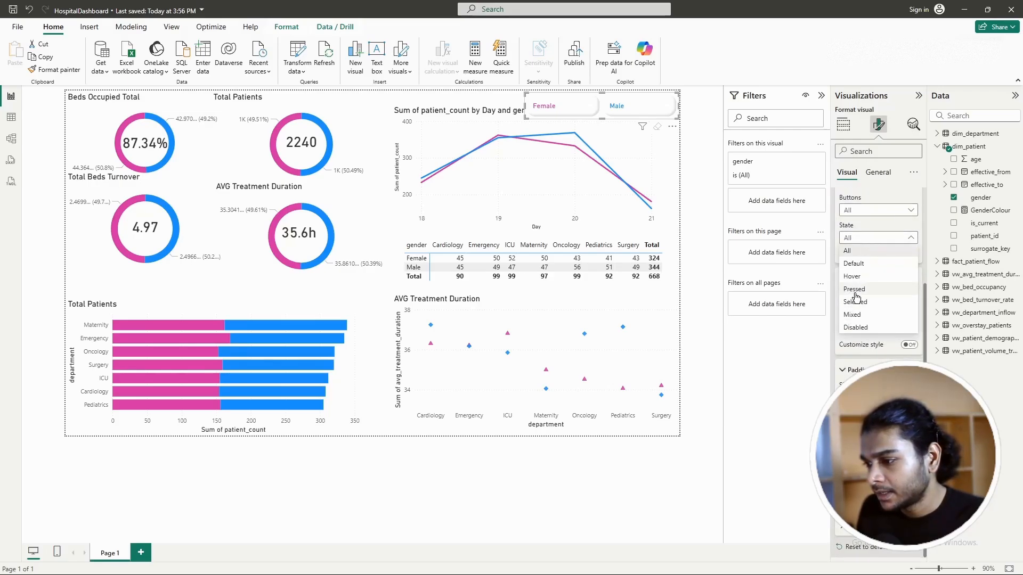
left_click(854, 289)
left_click(873, 237)
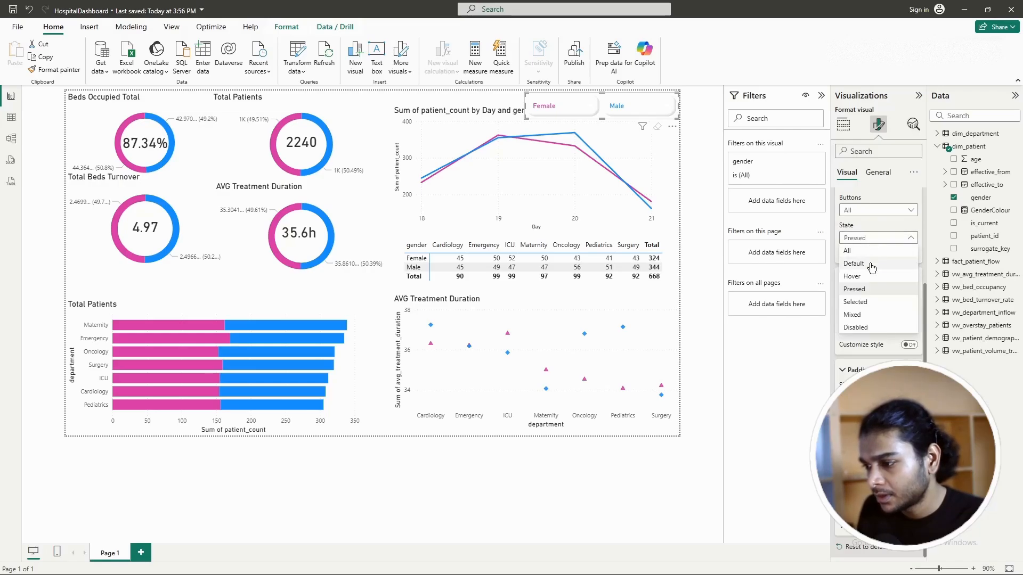
left_click(863, 303)
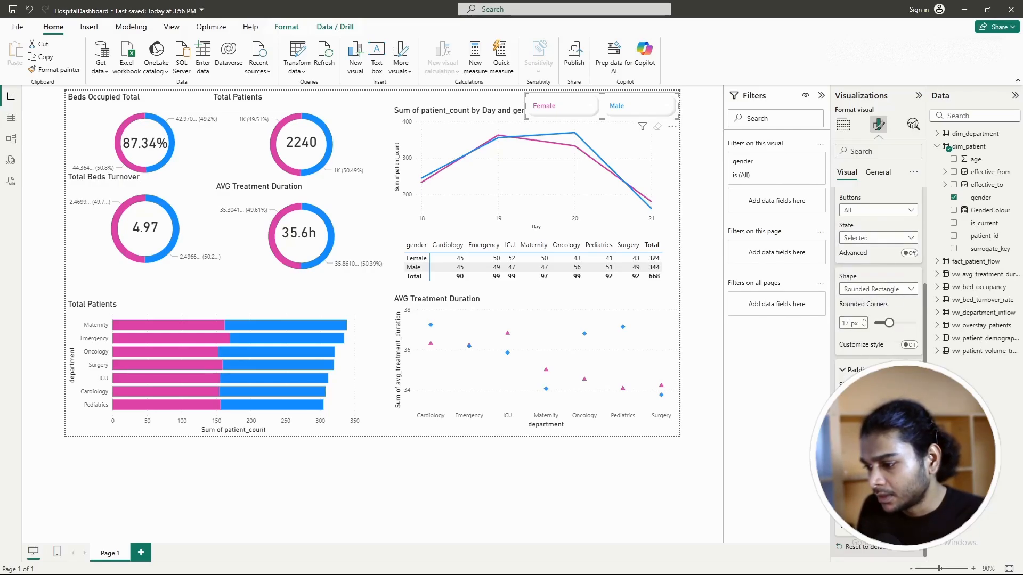
Step: Conditionally format the slicer buttons' fill colour for the Selected state by field value, based on GenderColour from dim_patient
scroll(842, 370, "up", 1)
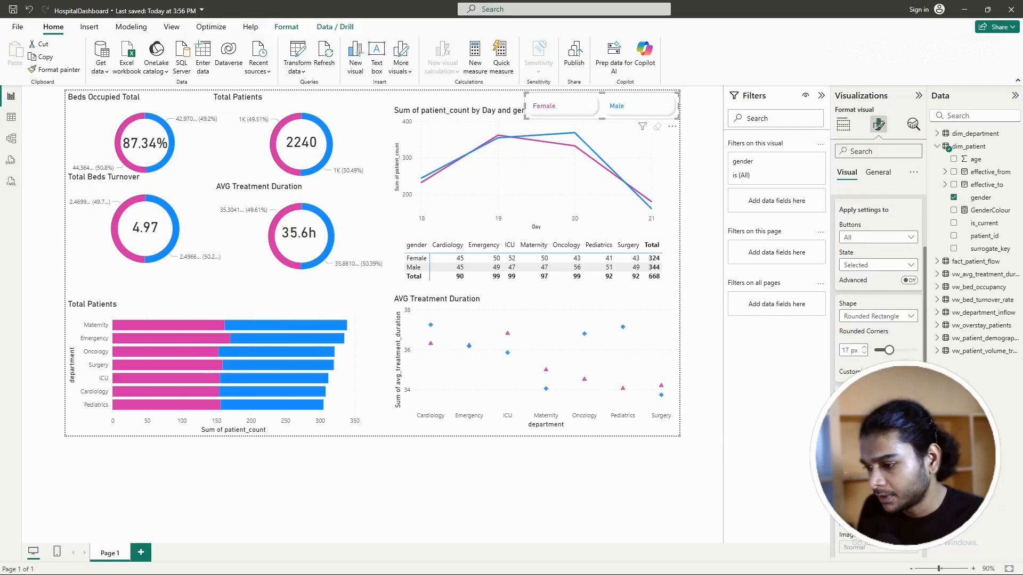
scroll(879, 319, "down", 3)
left_click(875, 283)
left_click(373, 175)
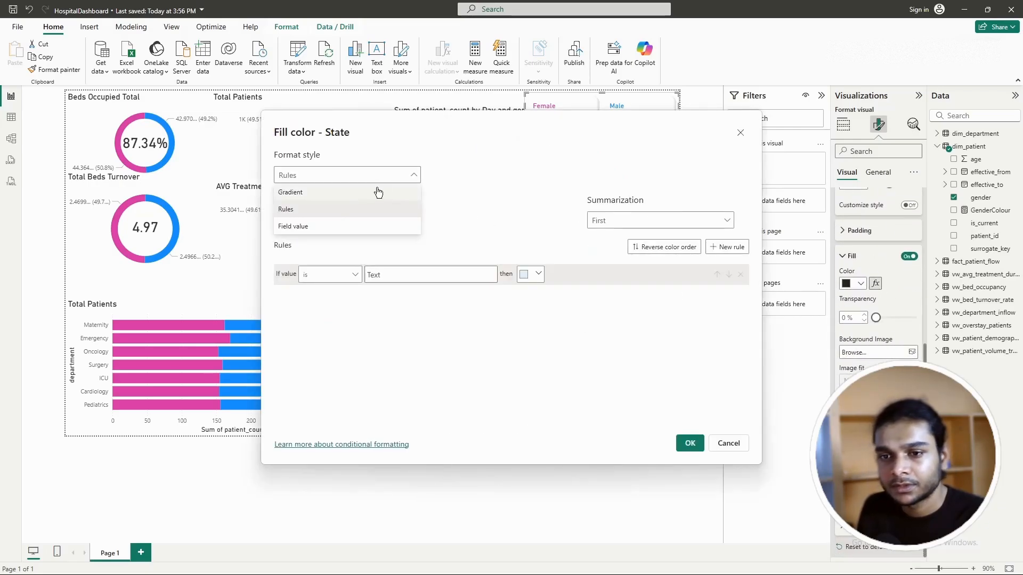
left_click(294, 228)
left_click(340, 221)
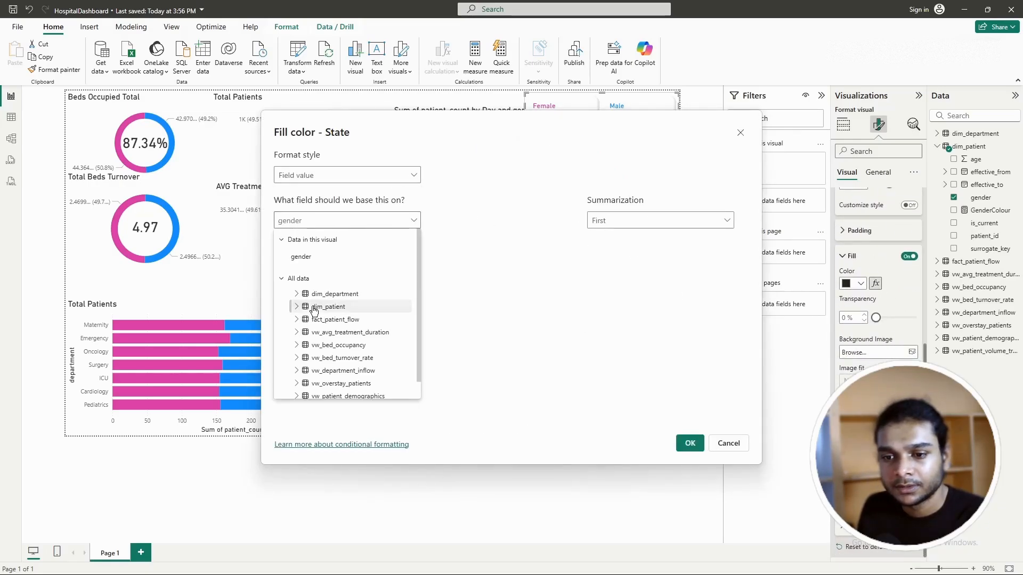
left_click(297, 307)
left_click(336, 374)
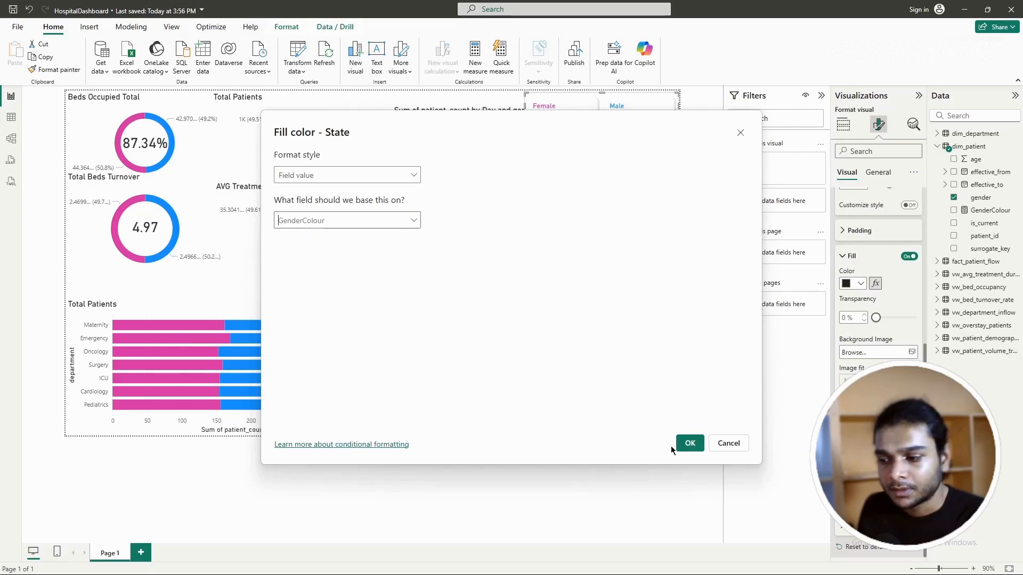
left_click(690, 443)
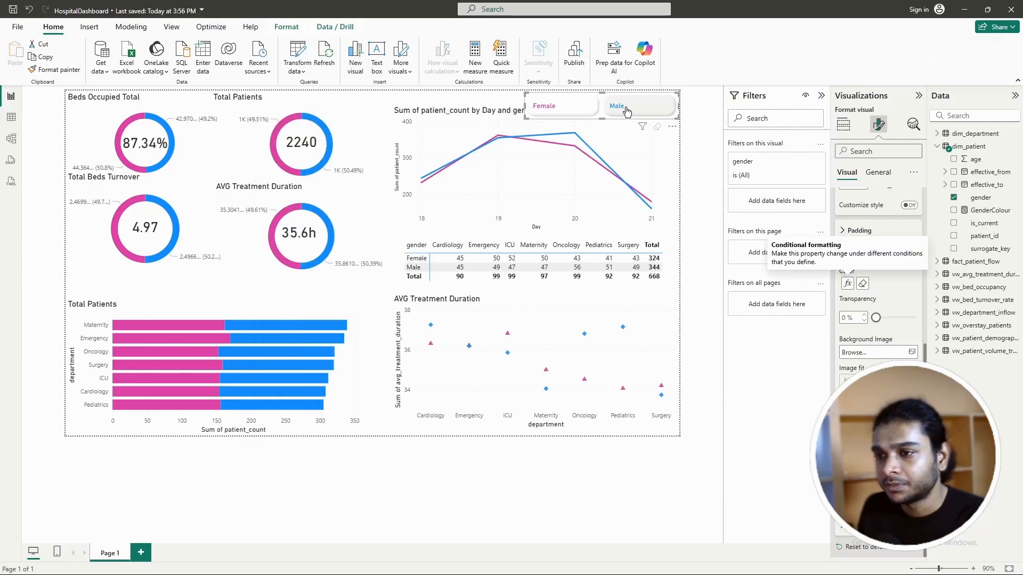
left_click(686, 126)
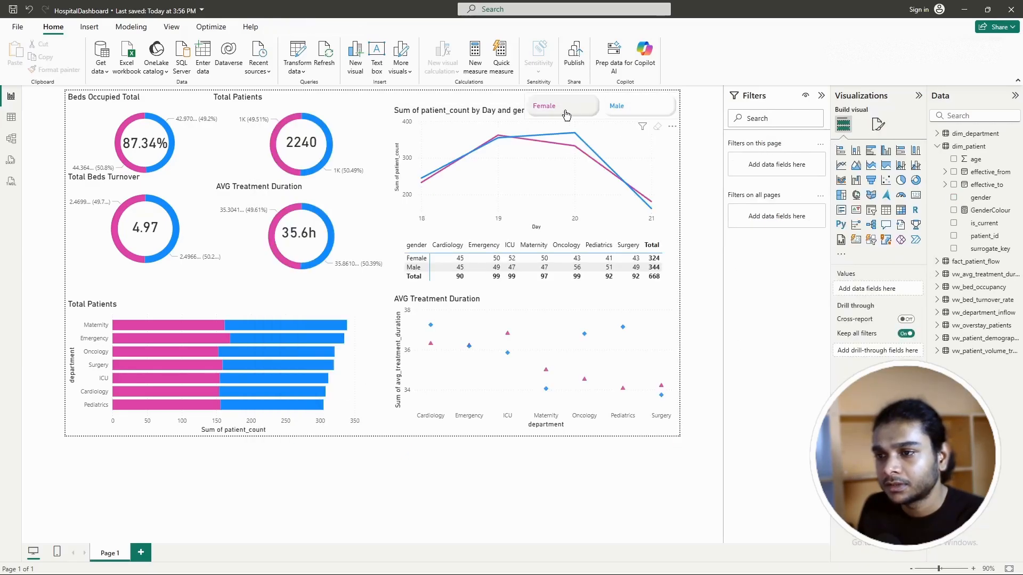
Step: Check the slicer button and callout colours by switching between Male and Female, and clear the selection
left_click(649, 105)
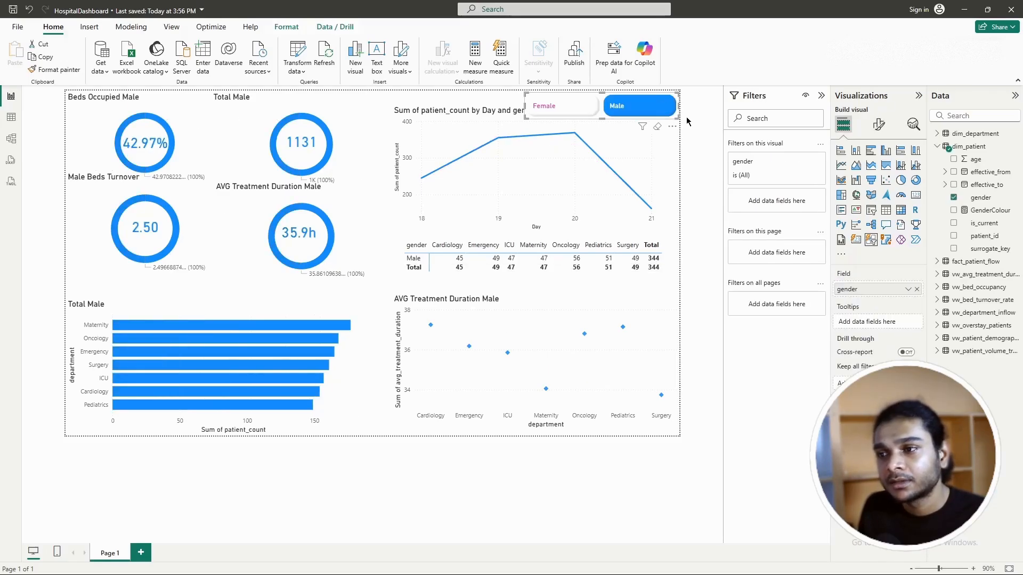
left_click(612, 105)
left_click(578, 105)
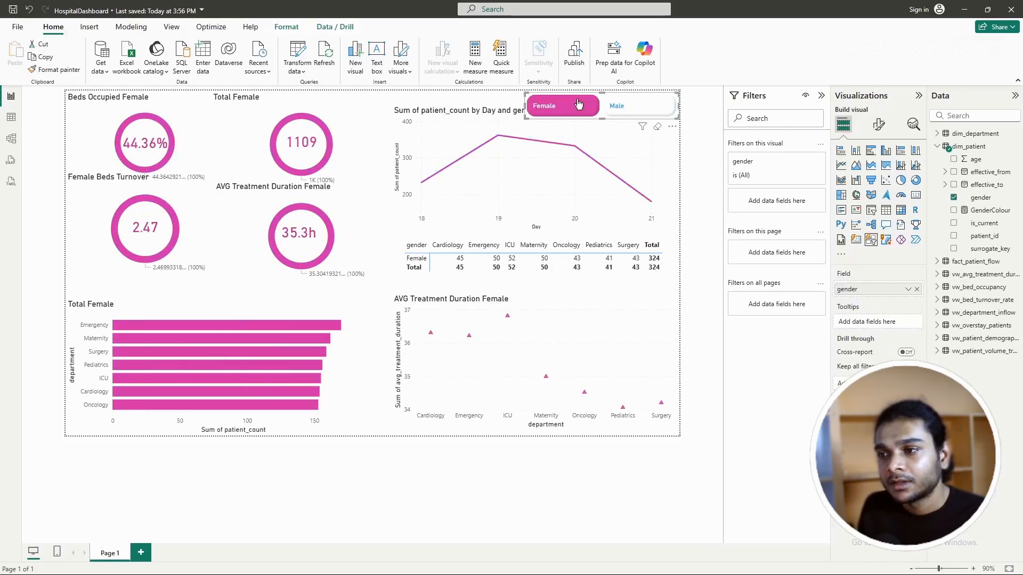
left_click(578, 105)
left_click(644, 105)
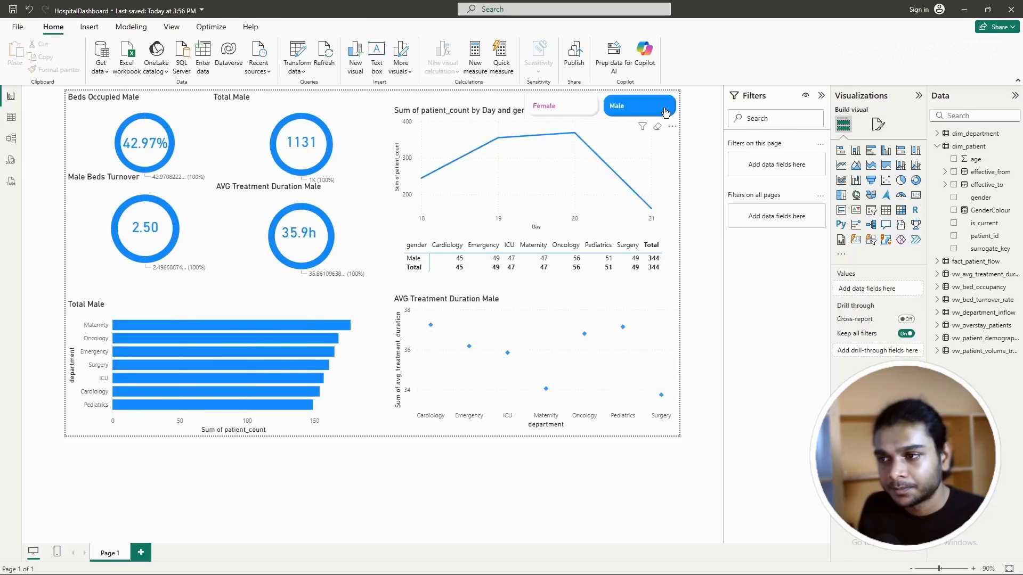
left_click(665, 109)
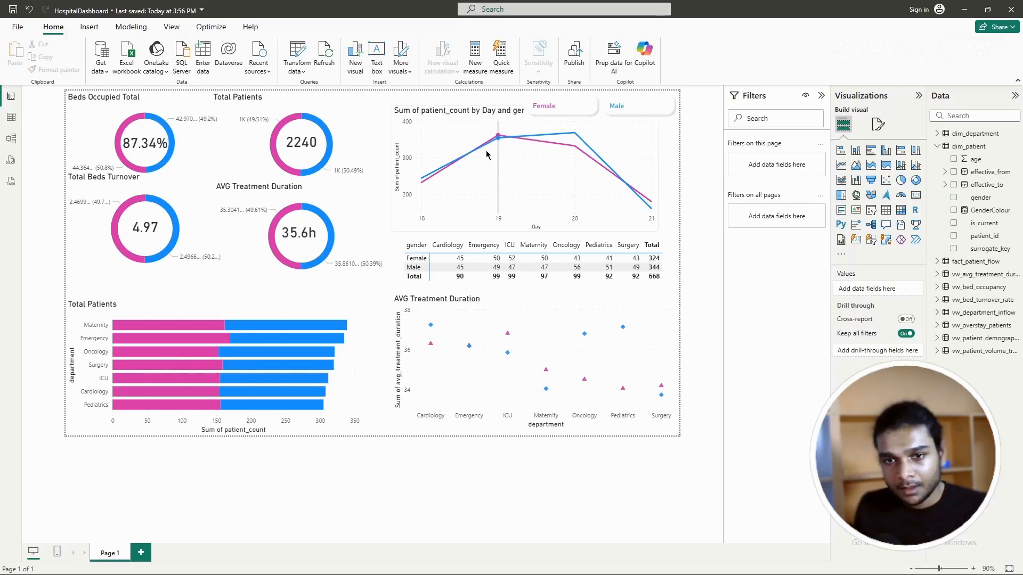
Step: Centre the title of the Beds Occupied Total donut chart
mouse_move(445, 162)
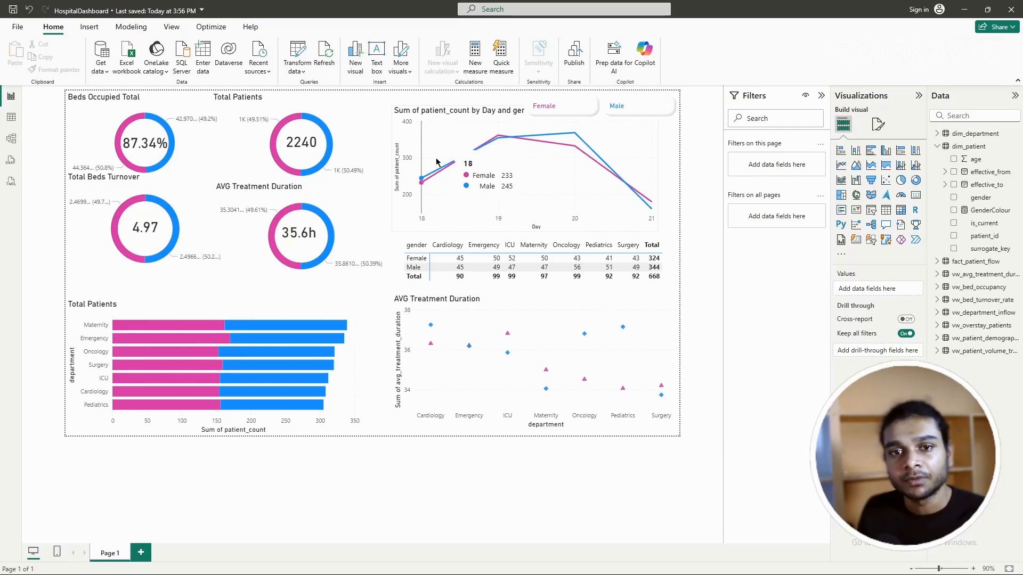
left_click(212, 132)
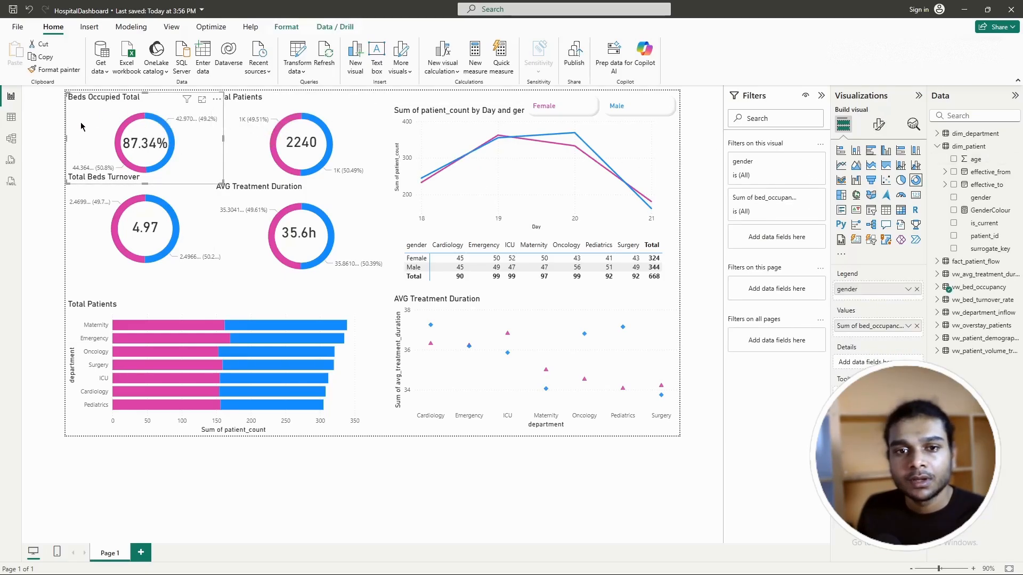
left_click(879, 124)
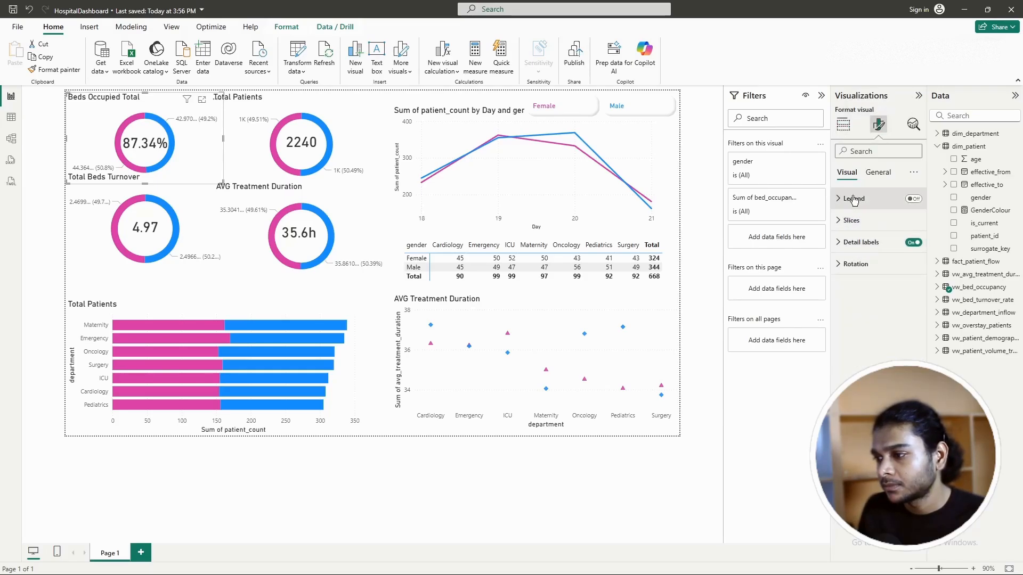
left_click(873, 175)
left_click(852, 175)
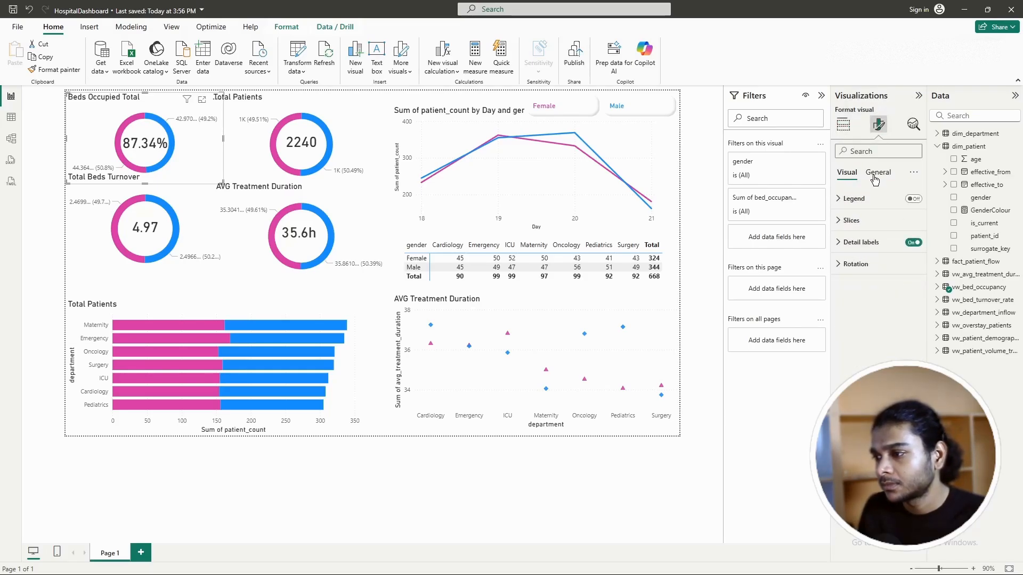
left_click(876, 172)
left_click(850, 220)
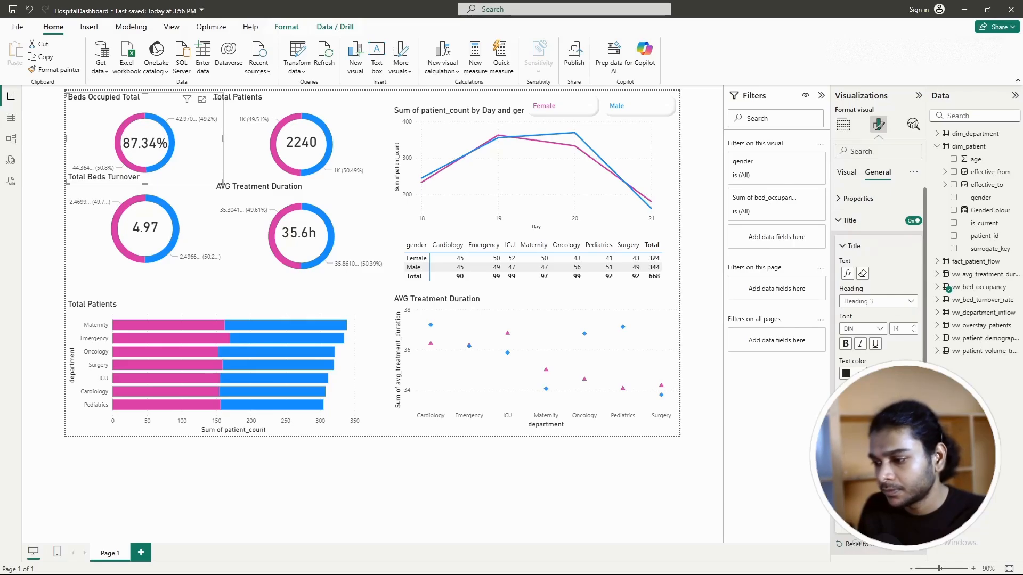
left_click(861, 430)
Step: Centre the titles of the Total Patients, AVG Treatment Duration and Total Beds Turnover donut charts
left_click(340, 123)
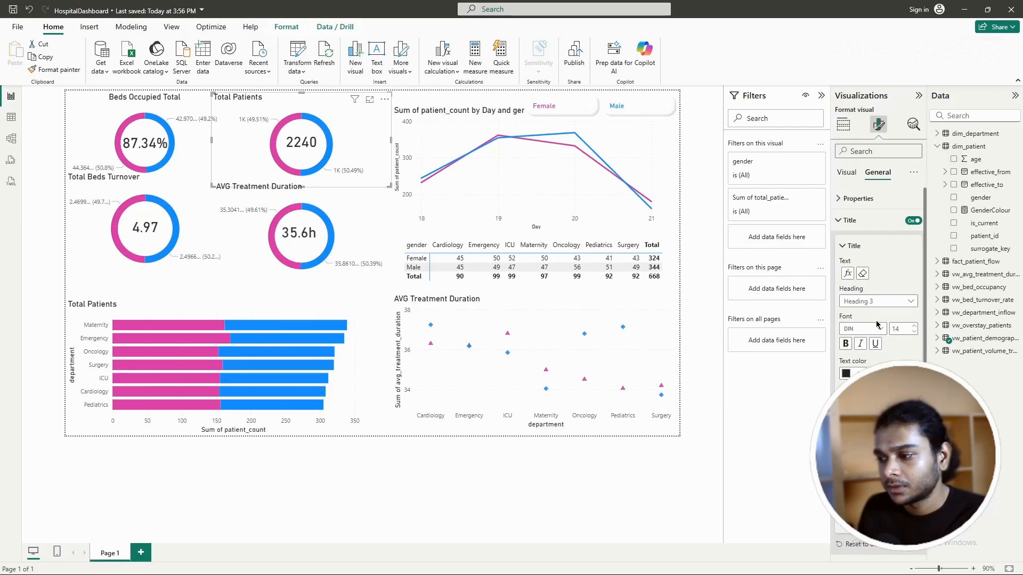
left_click(860, 430)
left_click(370, 234)
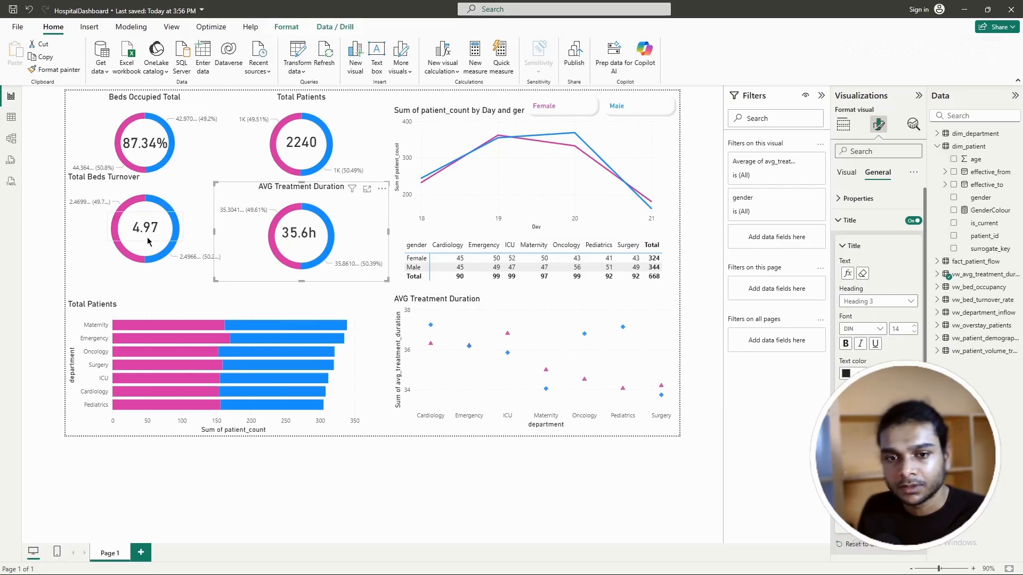
left_click(187, 199)
left_click(913, 220)
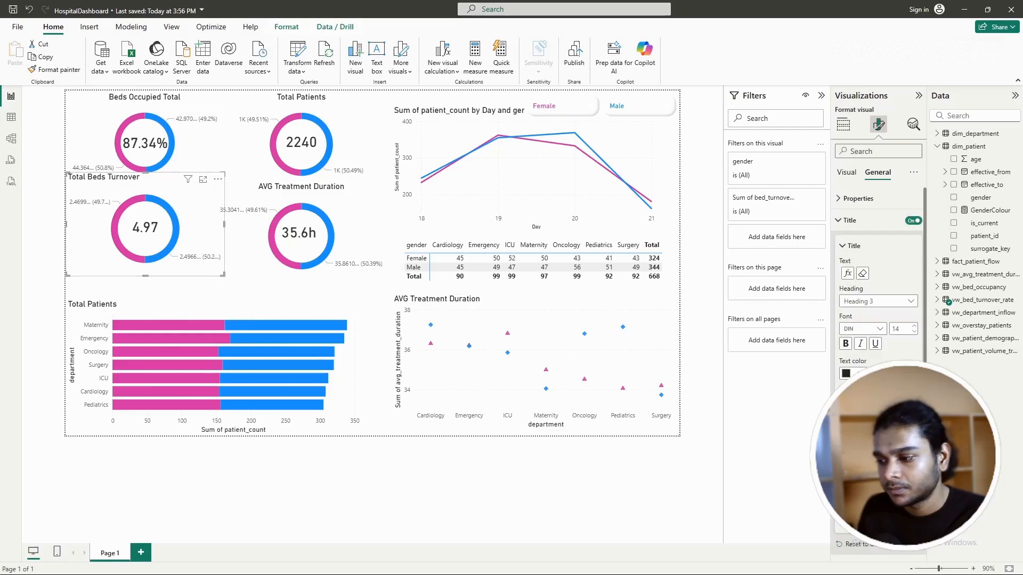
left_click(612, 472)
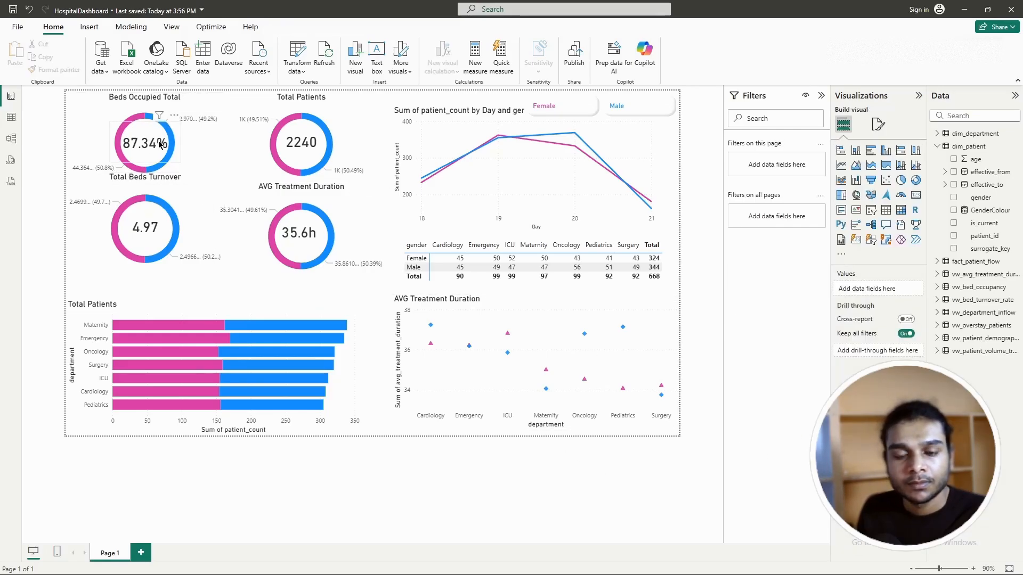
Step: Set the label contents of the Beds Occupied Total donut's detail labels to Percent of total
left_click(159, 148)
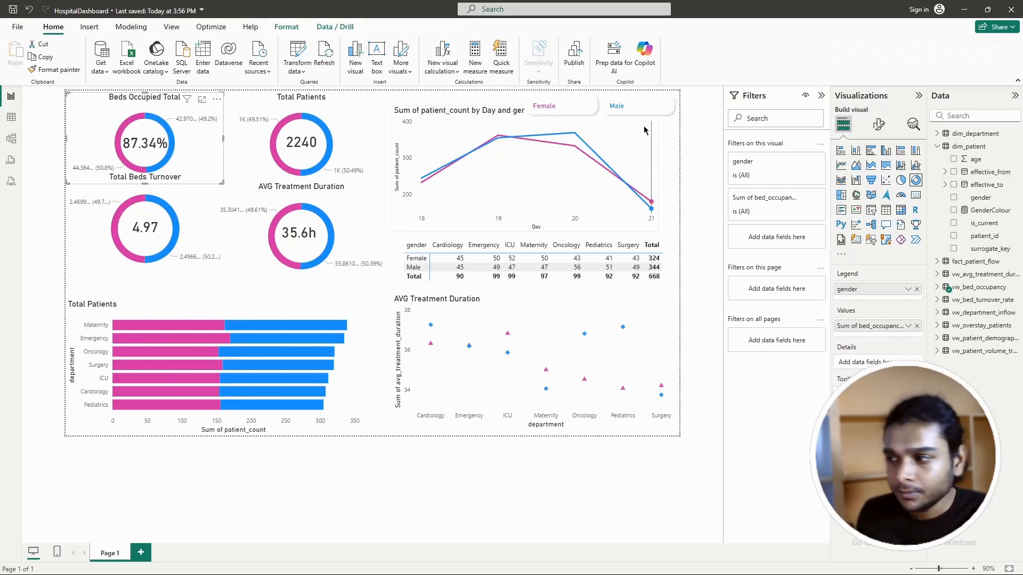
left_click(878, 124)
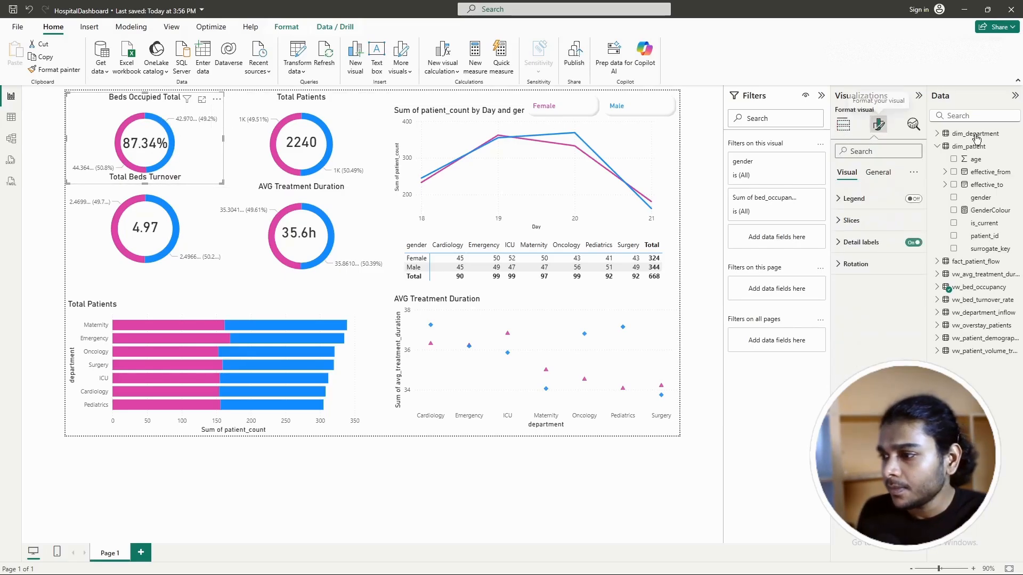
left_click(843, 244)
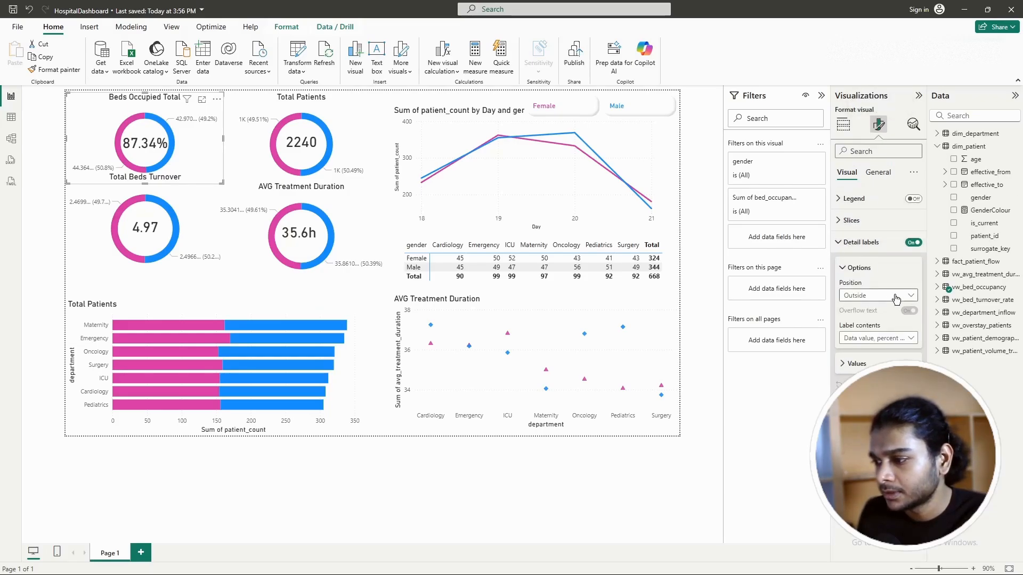
left_click(852, 338)
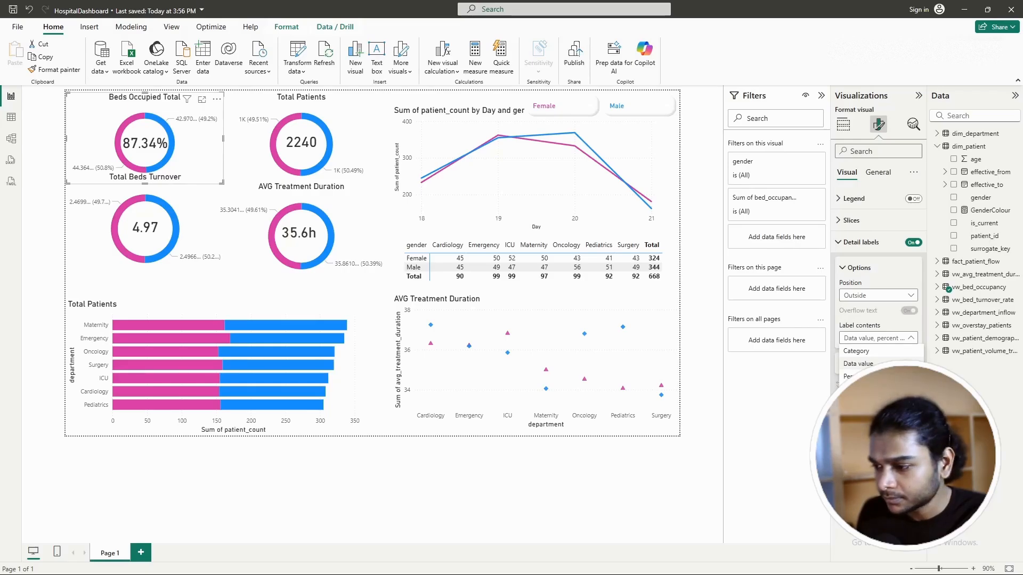
left_click(864, 365)
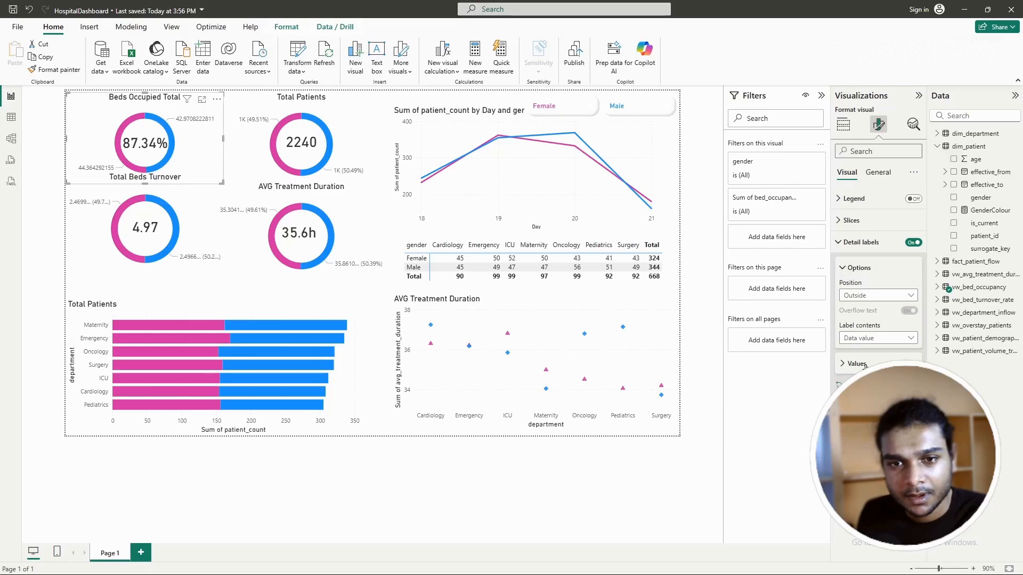
left_click(868, 337)
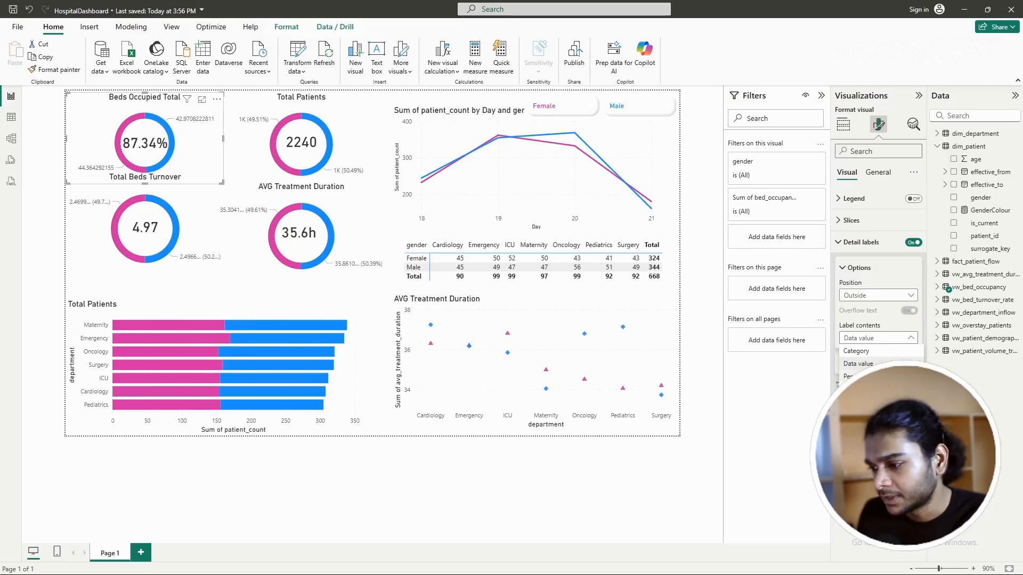
left_click(852, 376)
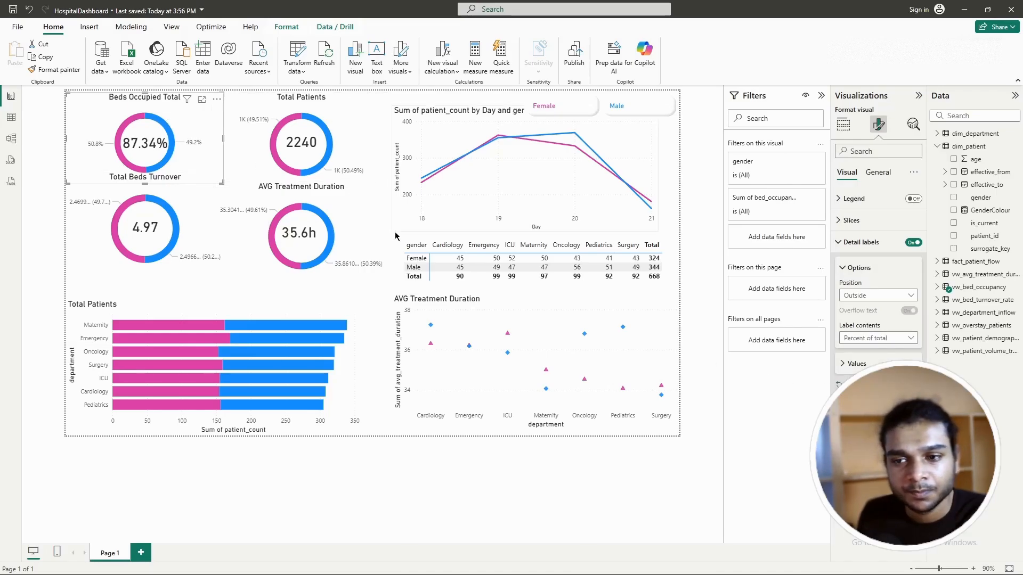
left_click(366, 184)
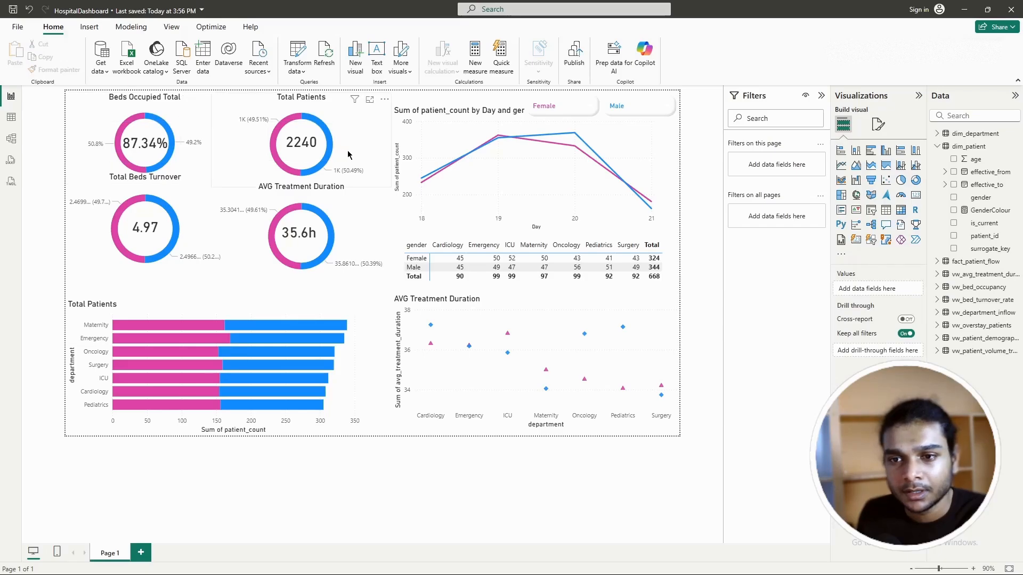
Step: Set the label contents of the Total Patients donut's detail labels to Percent of total
left_click(195, 157)
left_click_drag(166, 157, 213, 163)
left_click(248, 163)
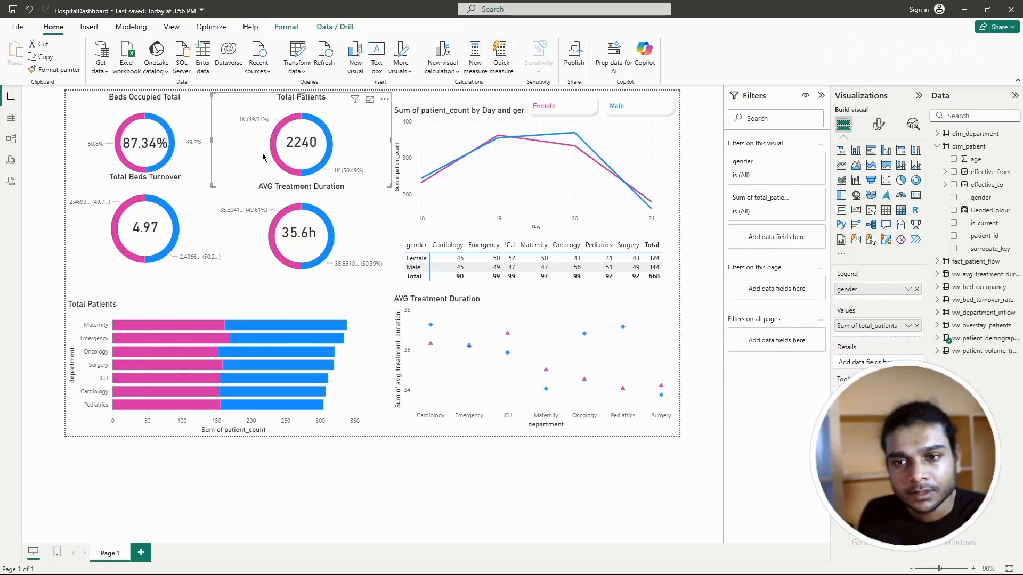
left_click(879, 125)
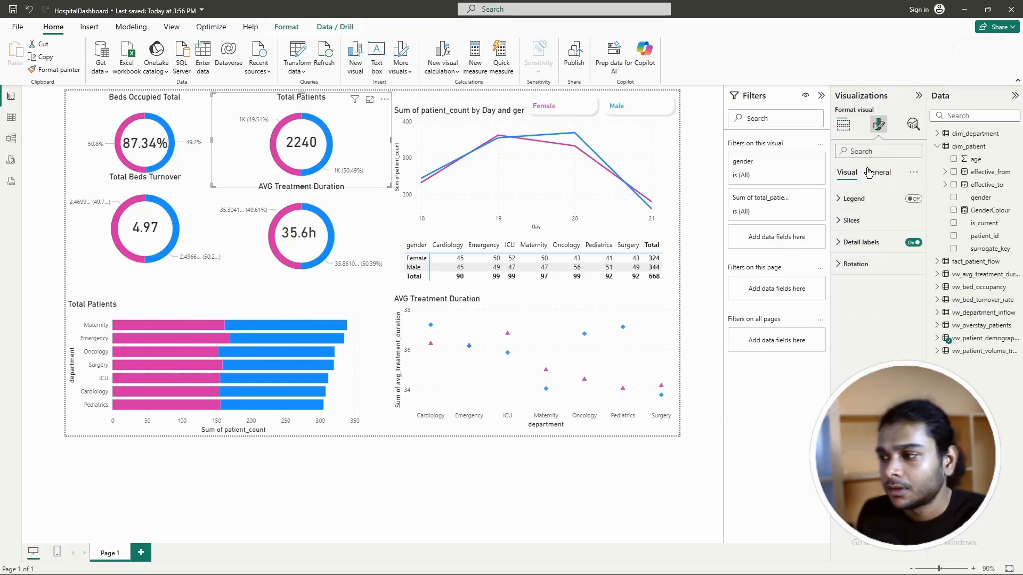
left_click(840, 241)
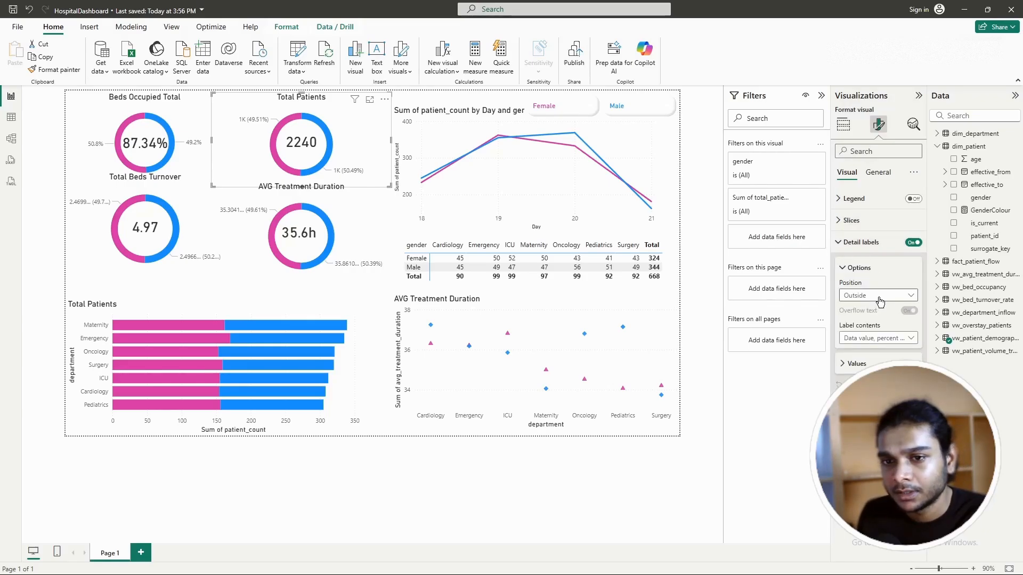
left_click(879, 338)
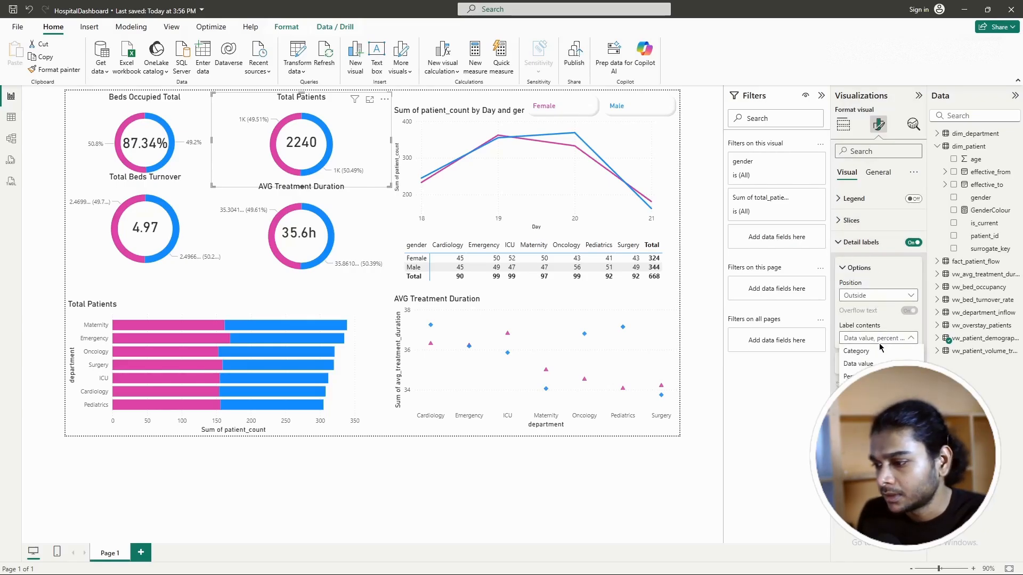
left_click(857, 376)
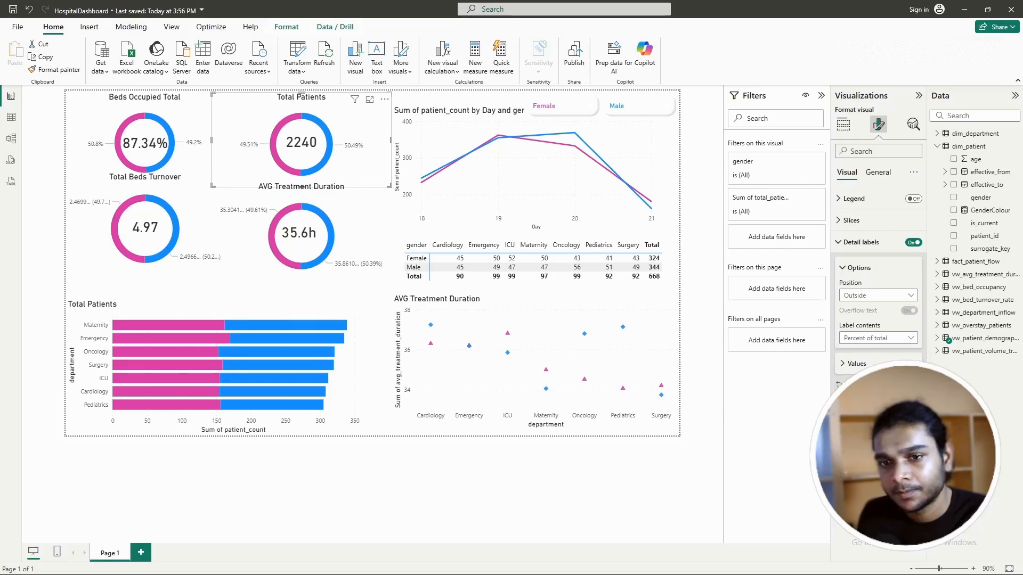
Step: Set the label contents of the Total Beds Turnover donut's detail labels to Data value
left_click(171, 235)
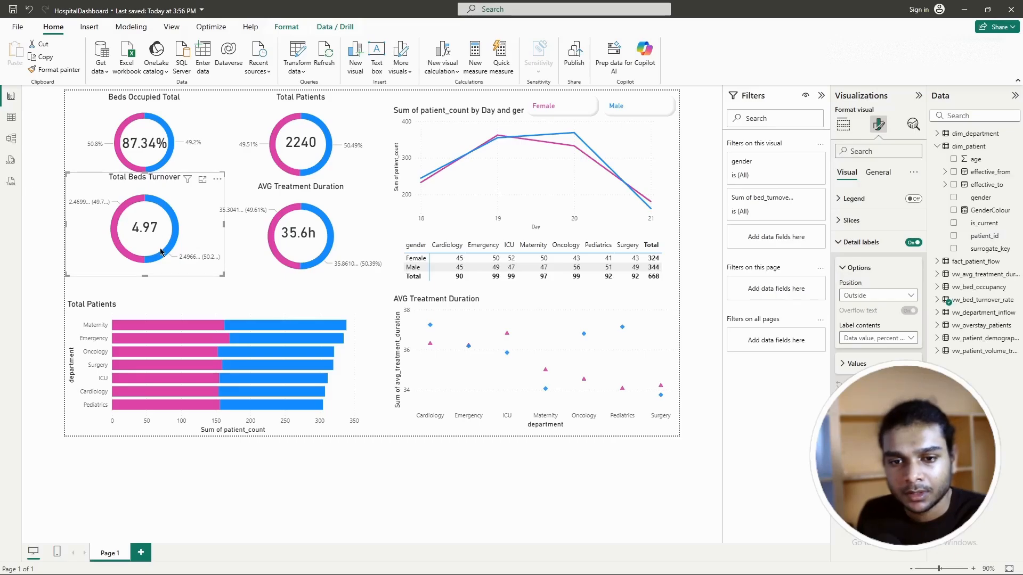
left_click(876, 338)
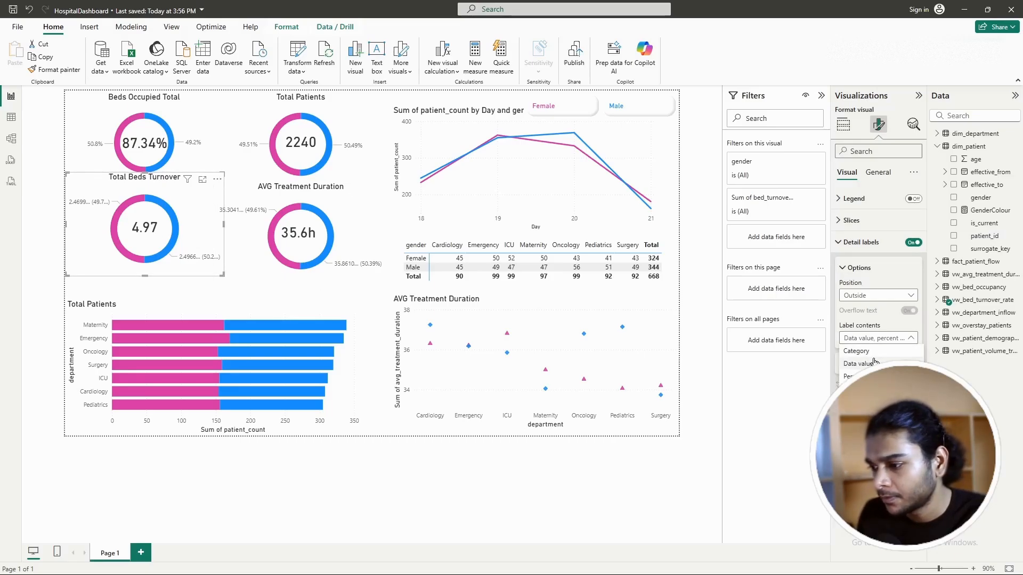
left_click(874, 363)
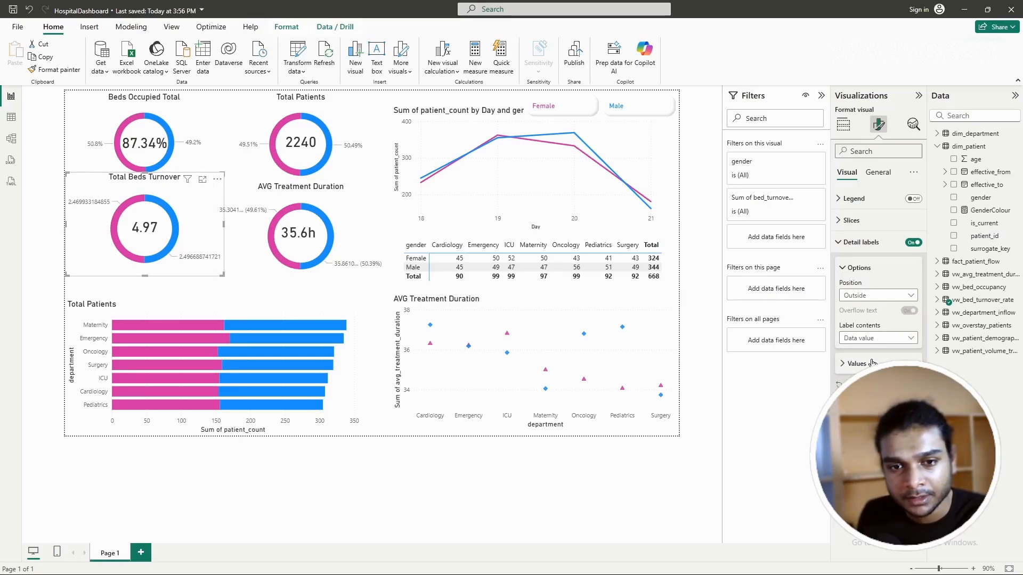
Step: Apply a Custom data format with two decimal places to the Total Beds Turnover donut's values
left_click(877, 172)
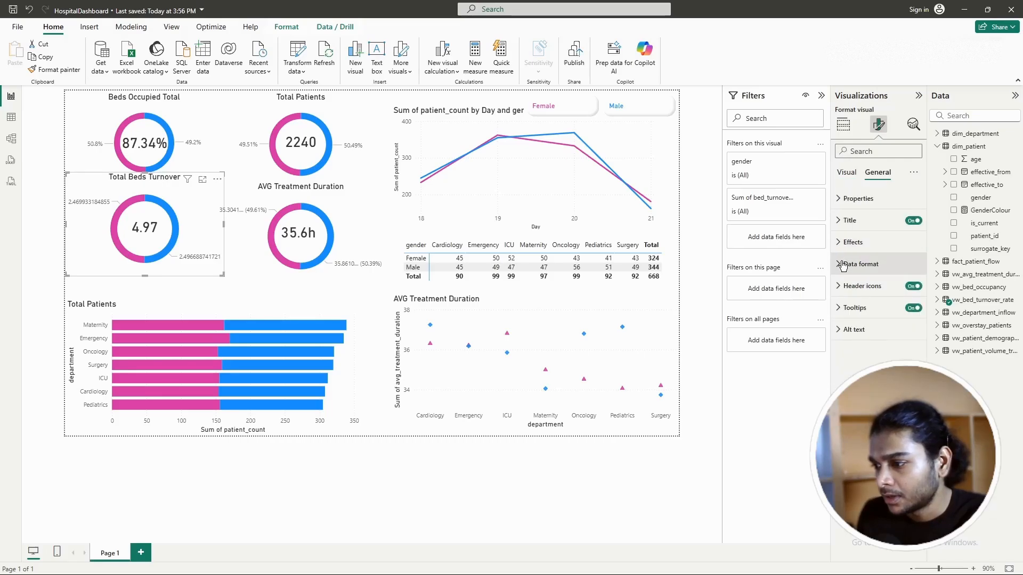
left_click(843, 265)
left_click(878, 360)
left_click(863, 447)
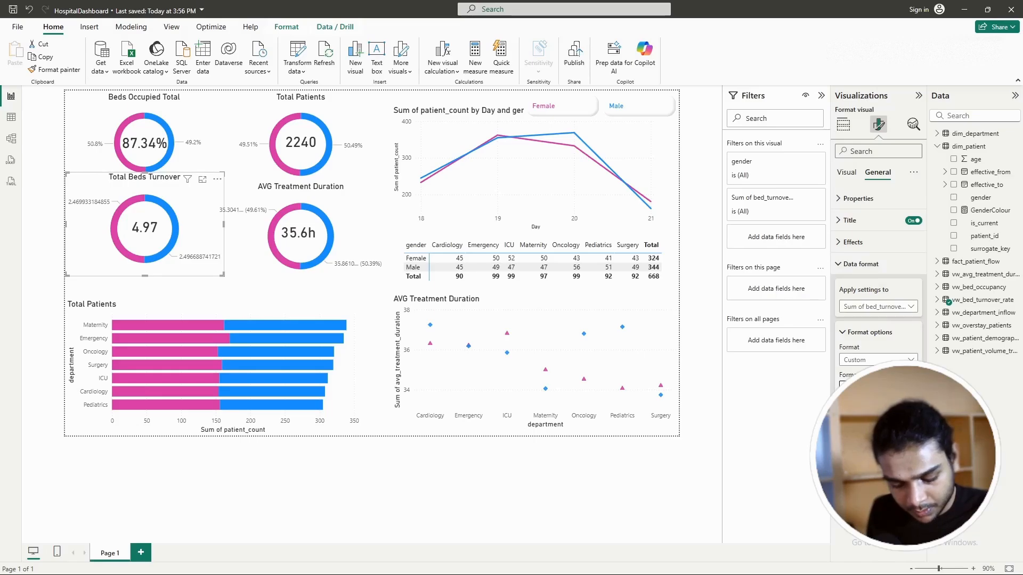
key("Return")
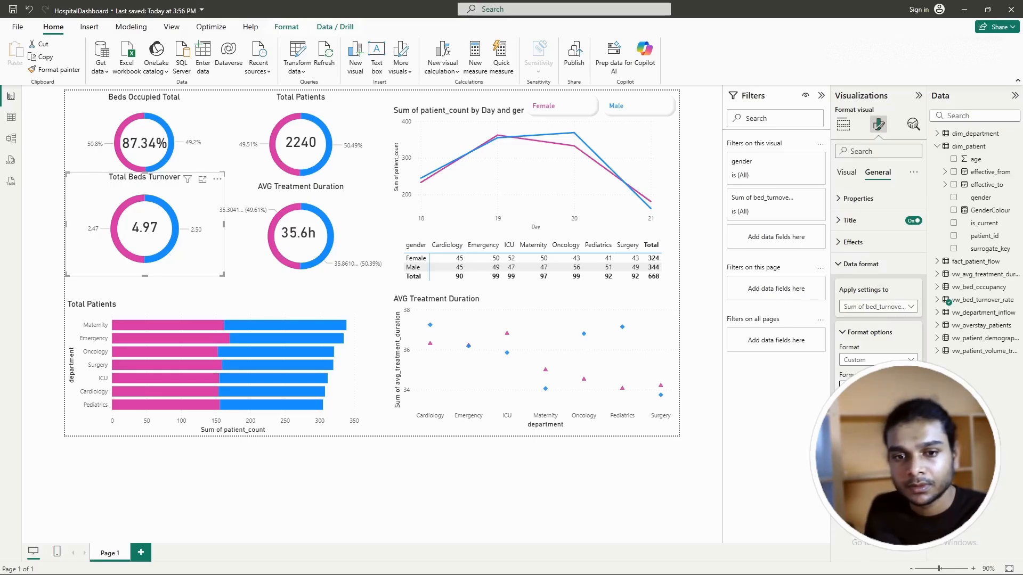
Step: Set the label contents of the AVG Treatment Duration donut's detail labels to Data value
left_click(846, 172)
left_click(244, 234)
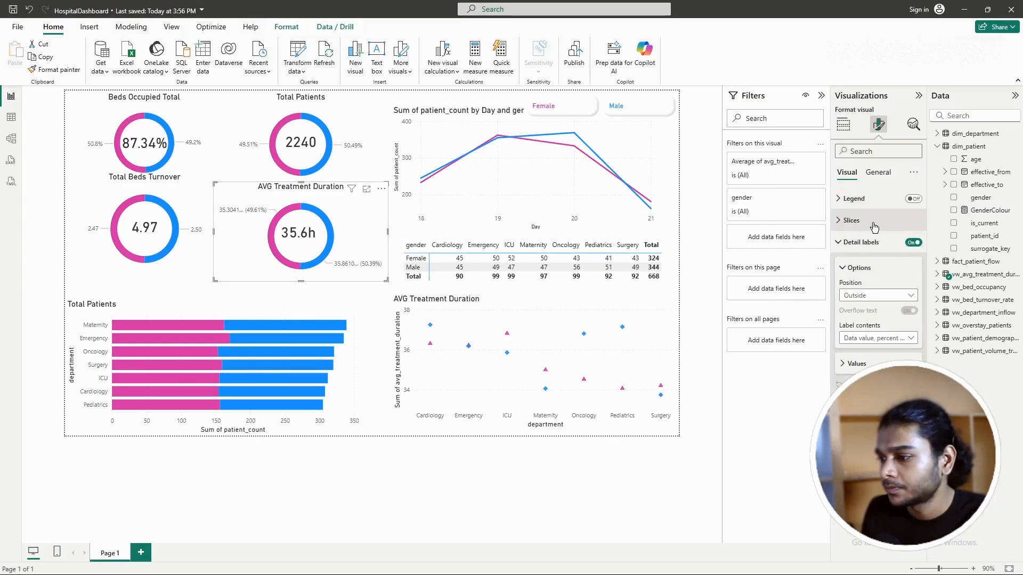
left_click(881, 338)
left_click(874, 352)
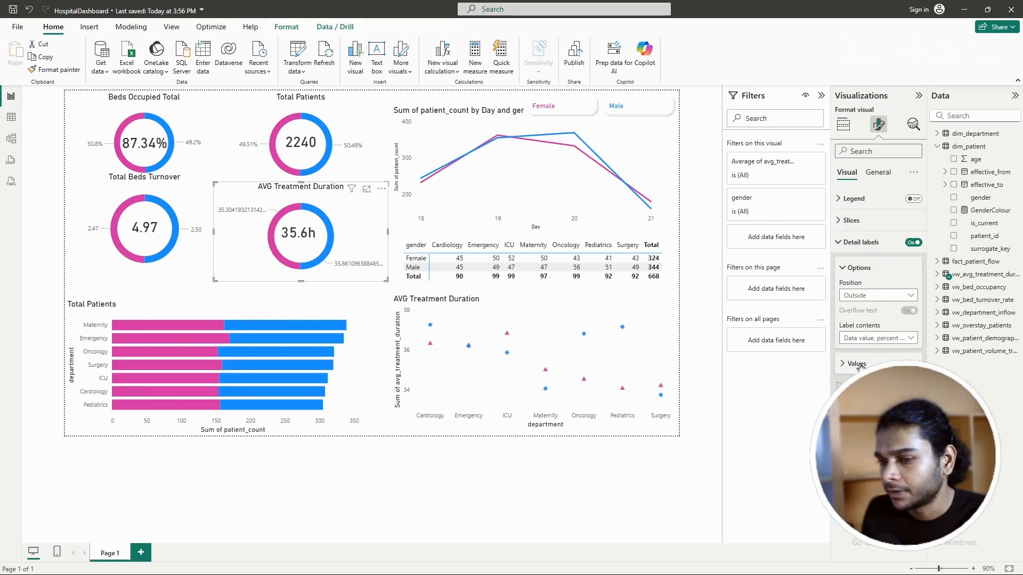
Step: Apply a Custom data format with two decimal places and an h suffix to the AVG Treatment Duration donut's values
left_click(877, 172)
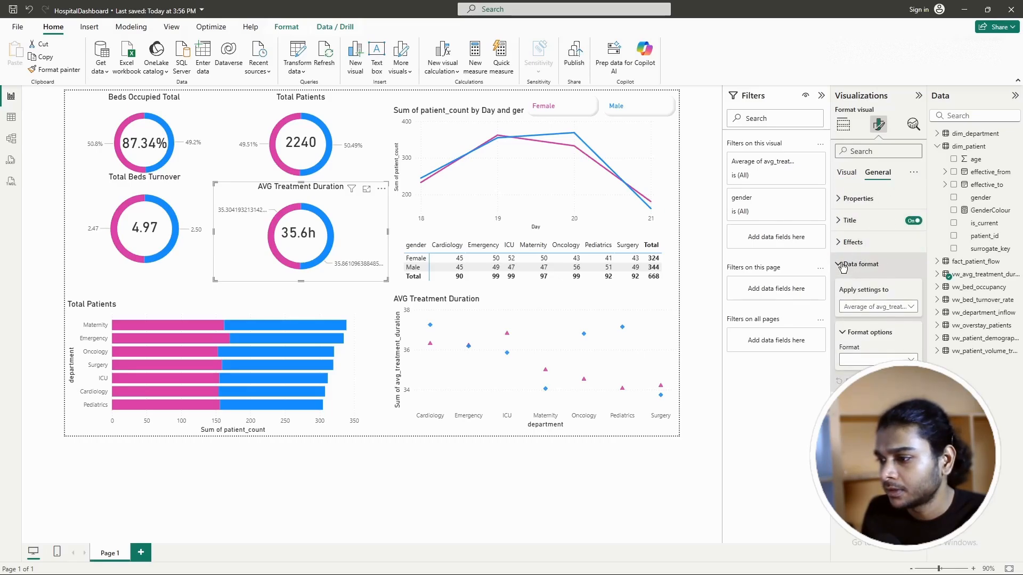
left_click(878, 359)
left_click(863, 449)
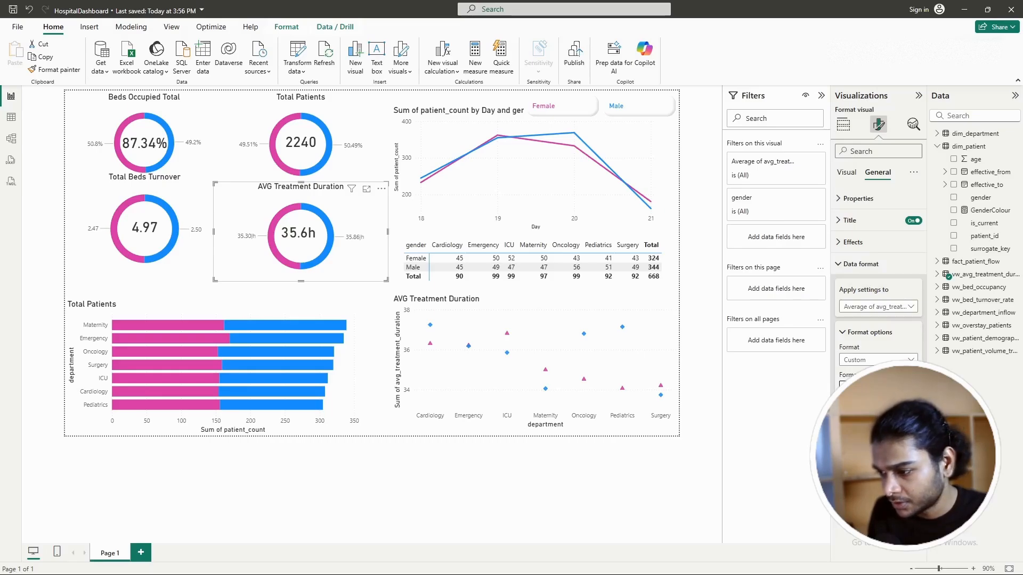
key("BackSpace")
key("BackSpace")
type("h")
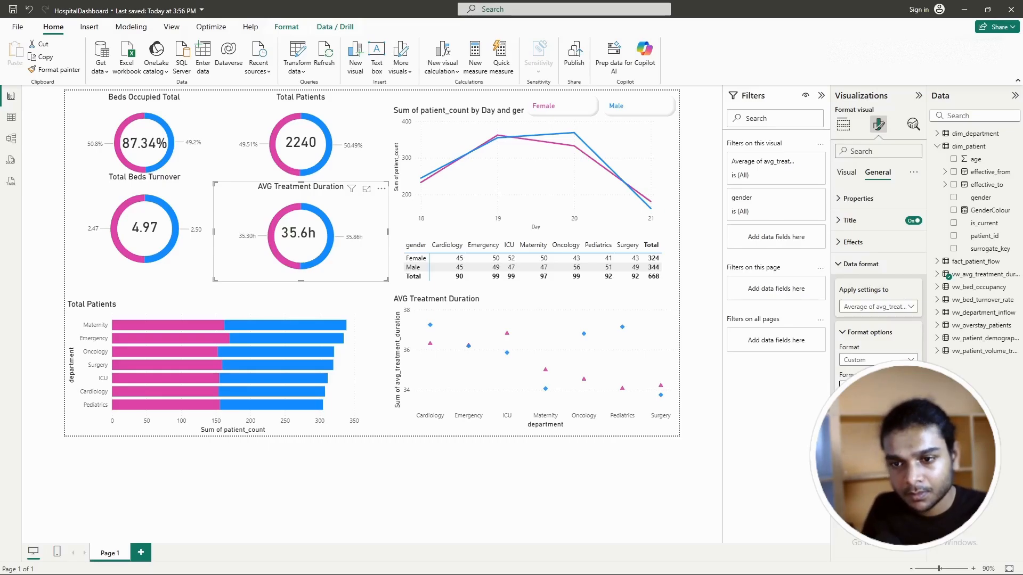
left_click(841, 264)
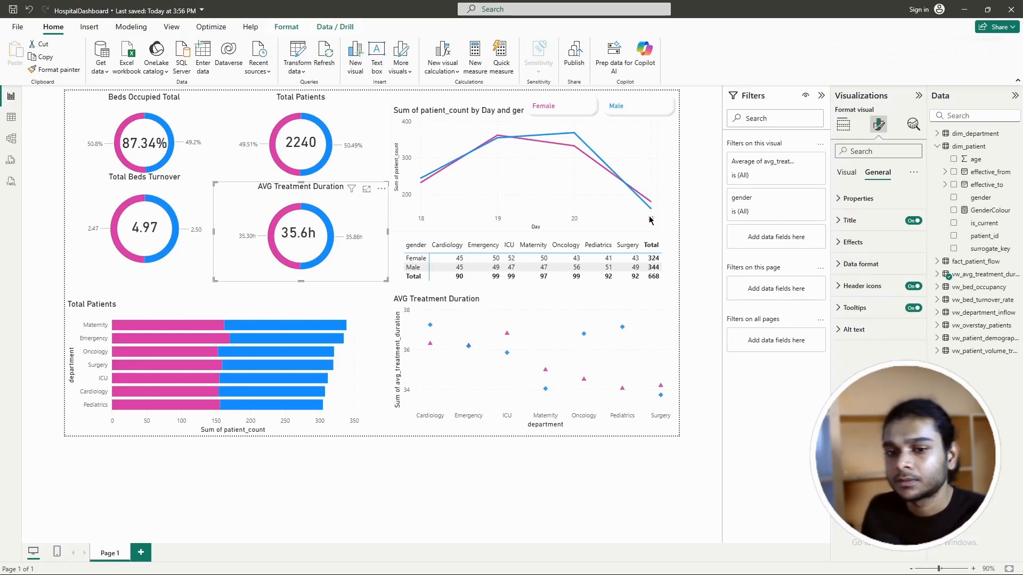
Step: Shift the AVG Treatment Duration donut slightly left to line it up with its callout
left_click_drag(368, 257, 368, 255)
left_click(190, 166)
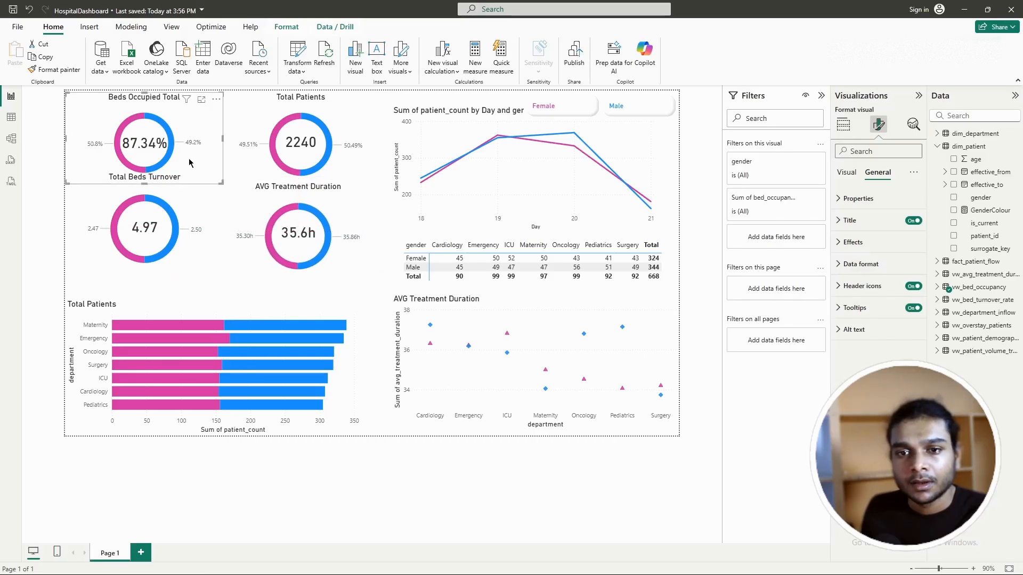
left_click(339, 451)
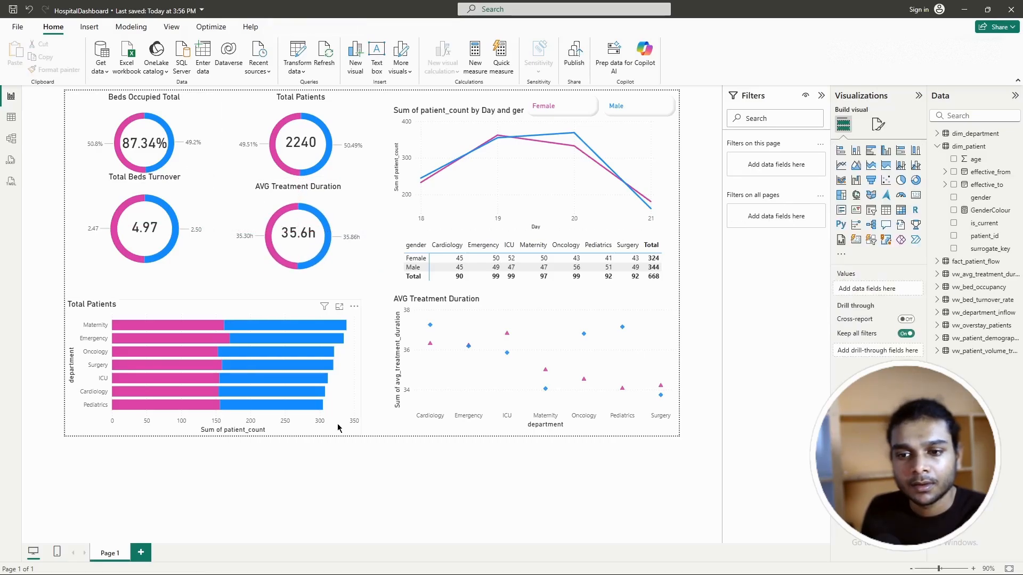
Step: Set the Beds Occupied Total donut's height to 150 and width to 290
left_click(199, 165)
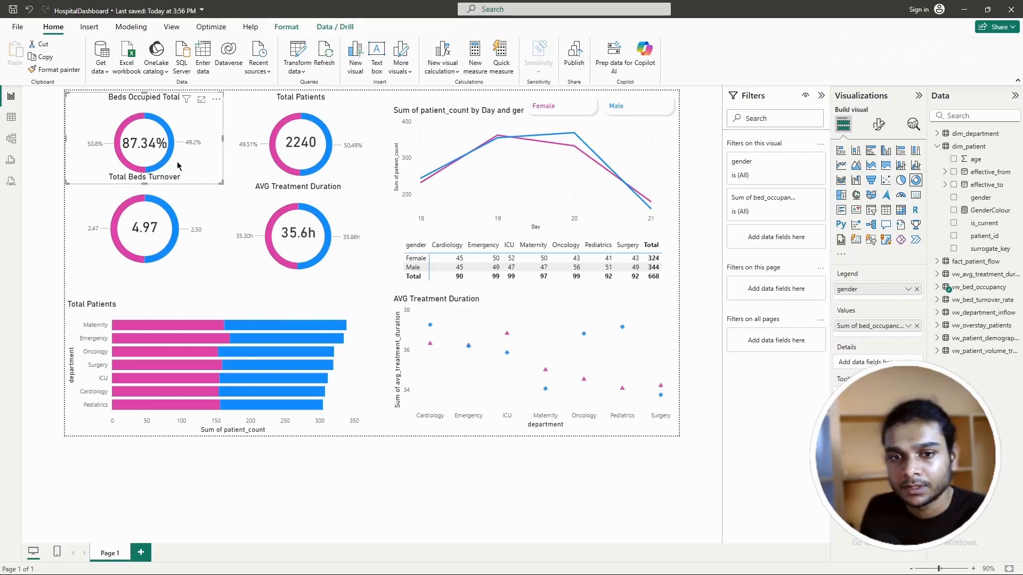
left_click(879, 125)
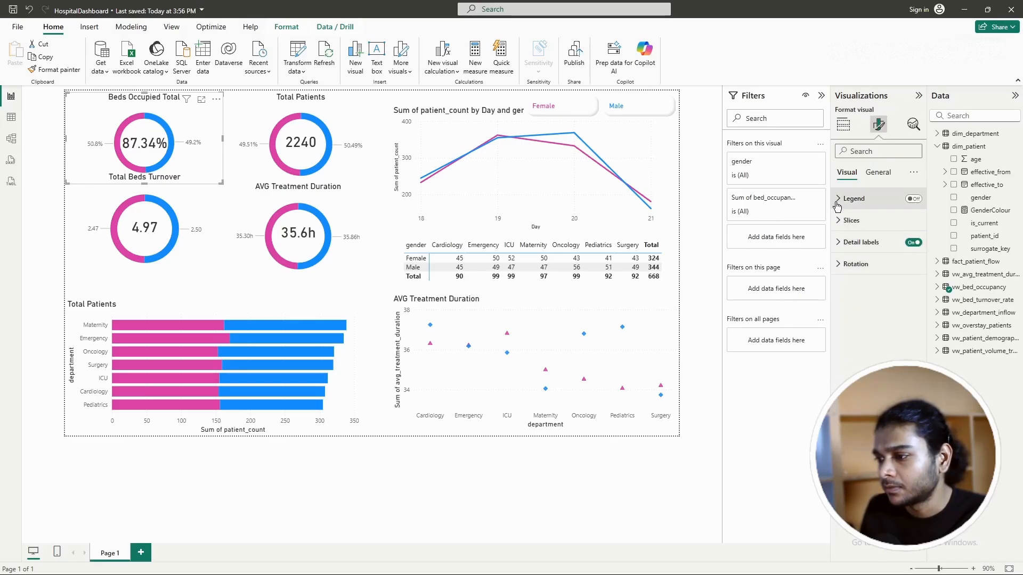
left_click(837, 206)
left_click(837, 205)
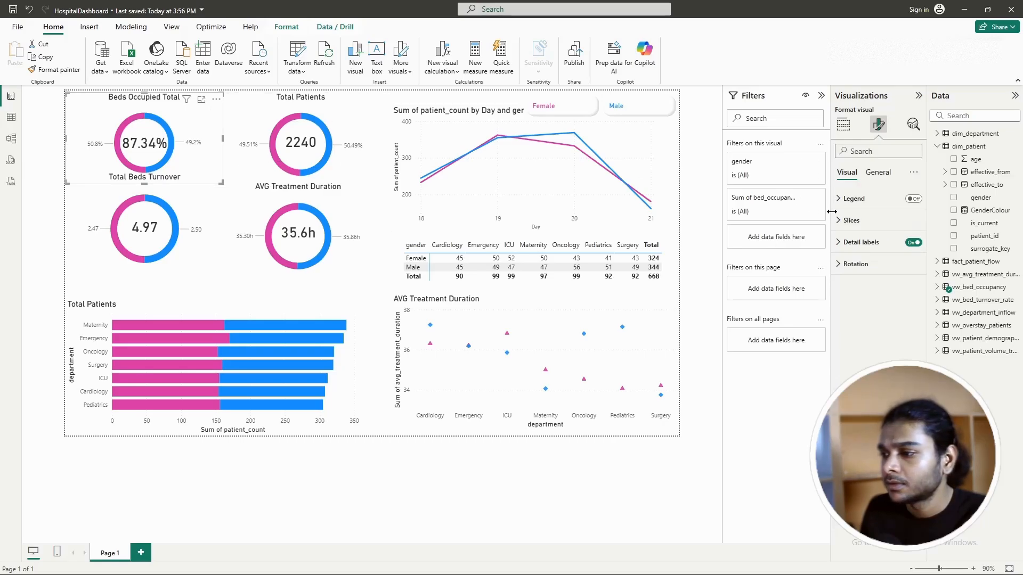
left_click(877, 172)
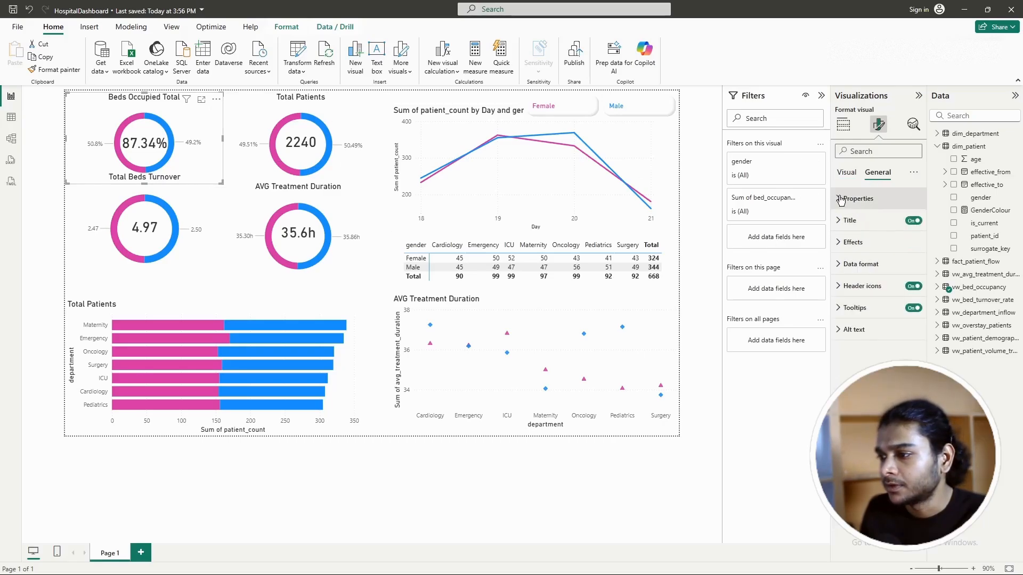
left_click(840, 198)
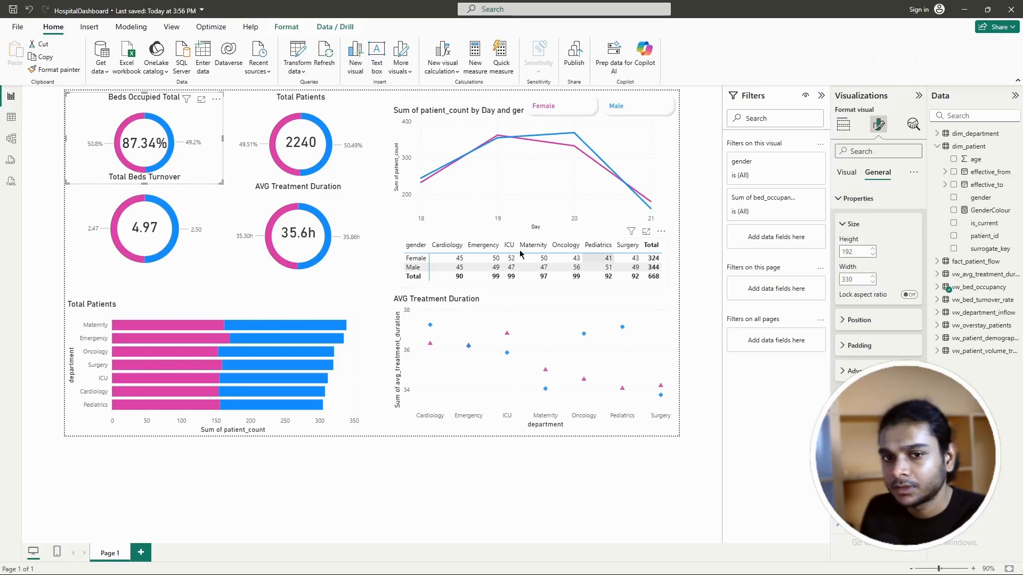
left_click_drag(222, 184, 196, 180)
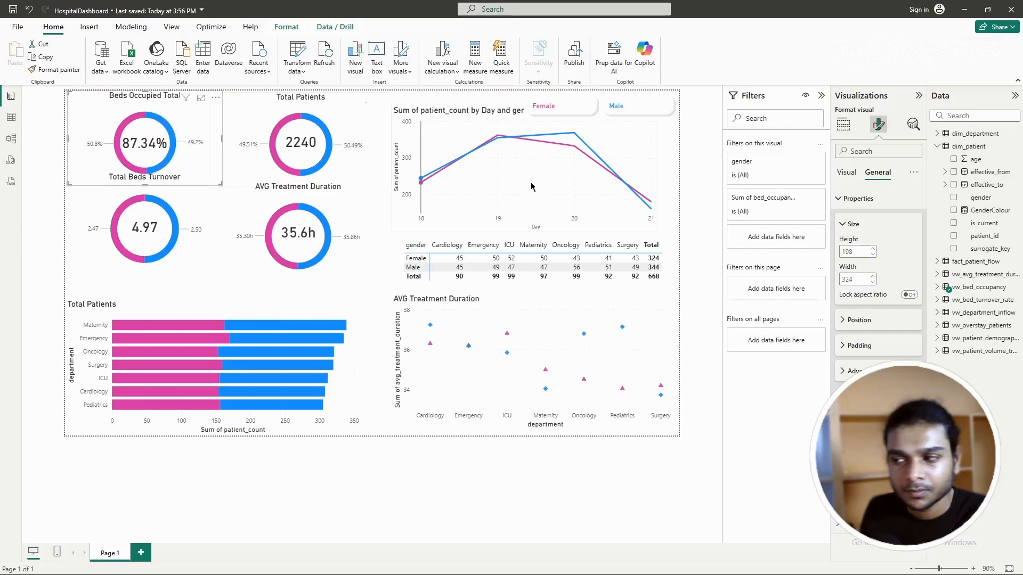
double_click(855, 253)
type("150")
key("Return")
double_click(855, 277)
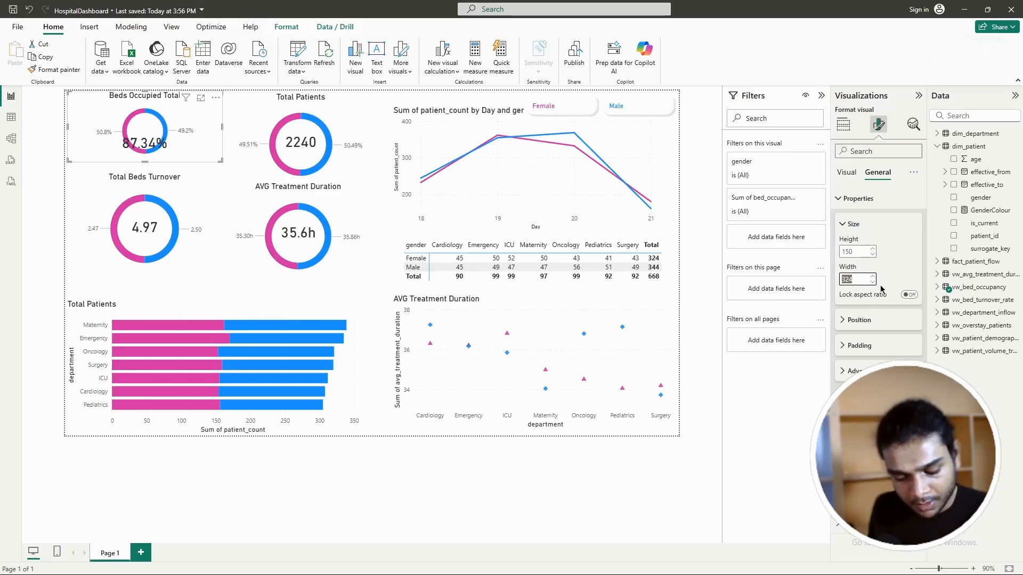
type("290")
key("Return")
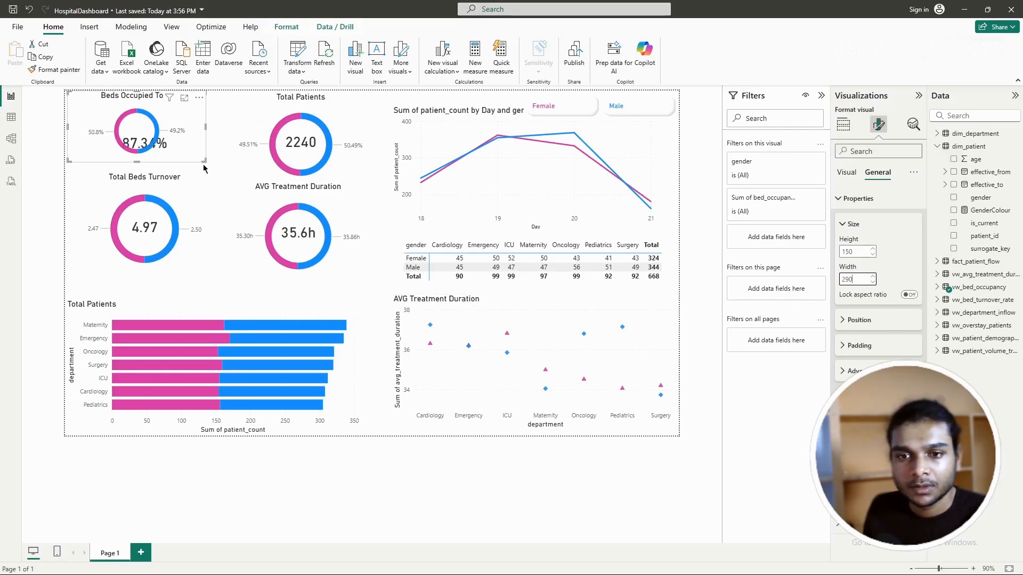
Step: Move the Beds Occupied Total donut down to line up vertically with its callout
mouse_move(203, 161)
left_mouse_down()
mouse_move(192, 155)
mouse_move(190, 167)
left_mouse_up()
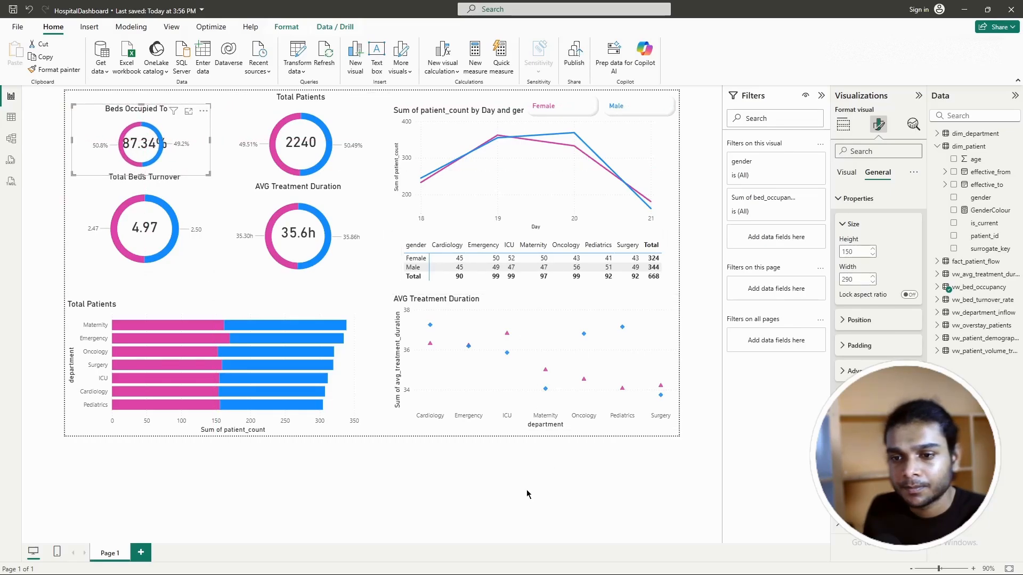
left_click(496, 491)
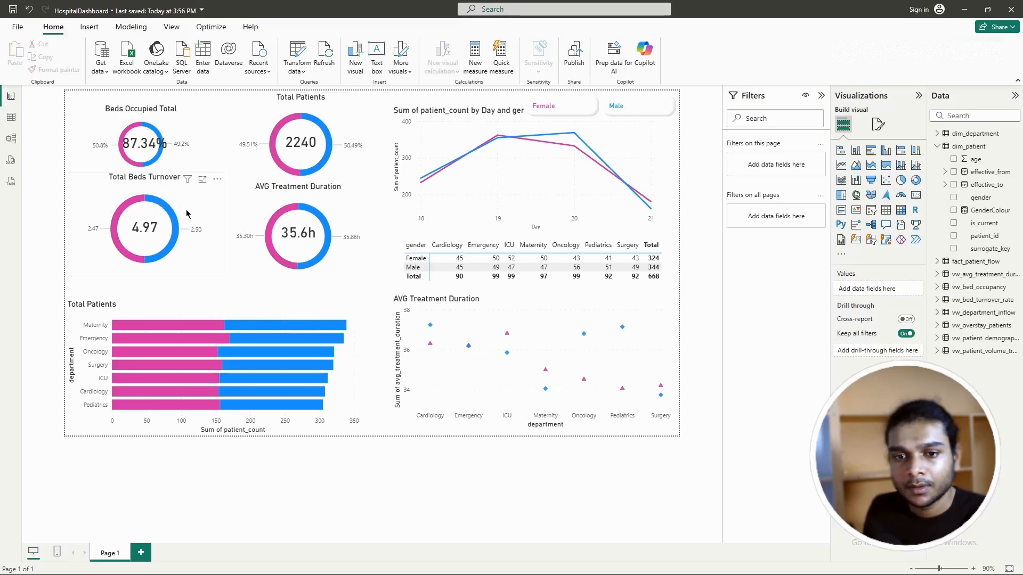
left_click(175, 158)
left_click(205, 163)
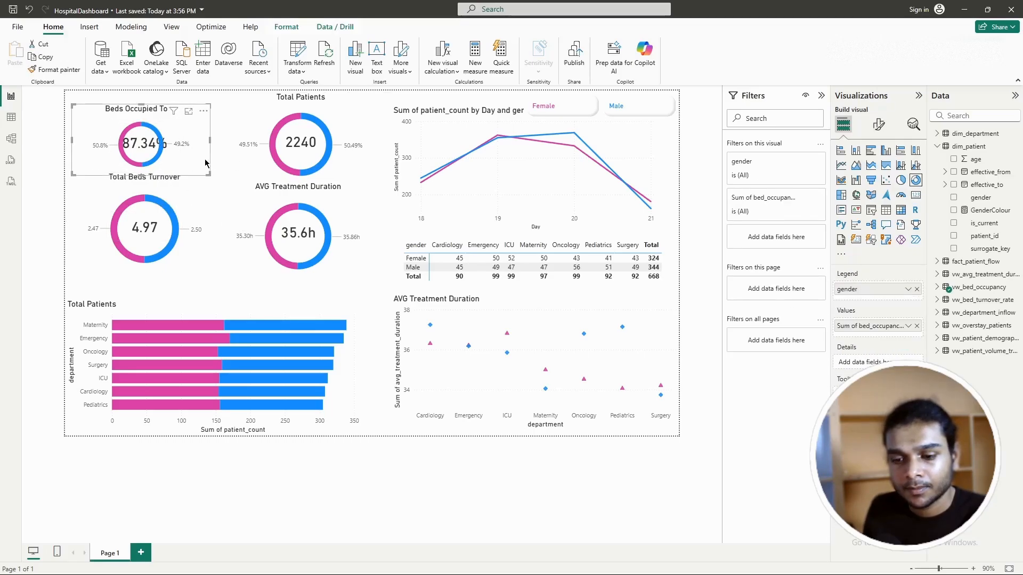
Step: Set the Total Patients donut's height to 150 and width to 290
left_click(353, 170)
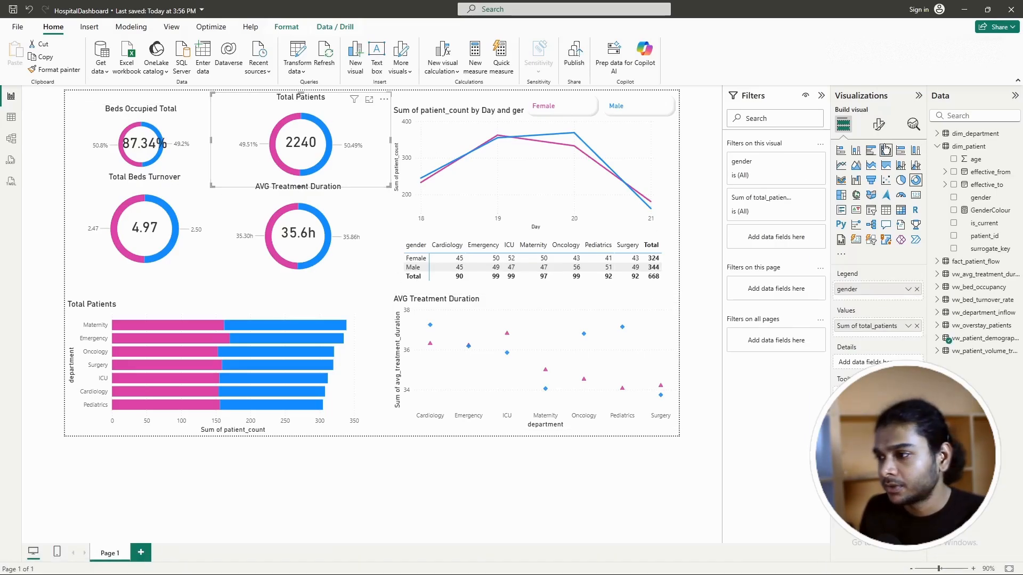
left_click(879, 125)
left_click(877, 172)
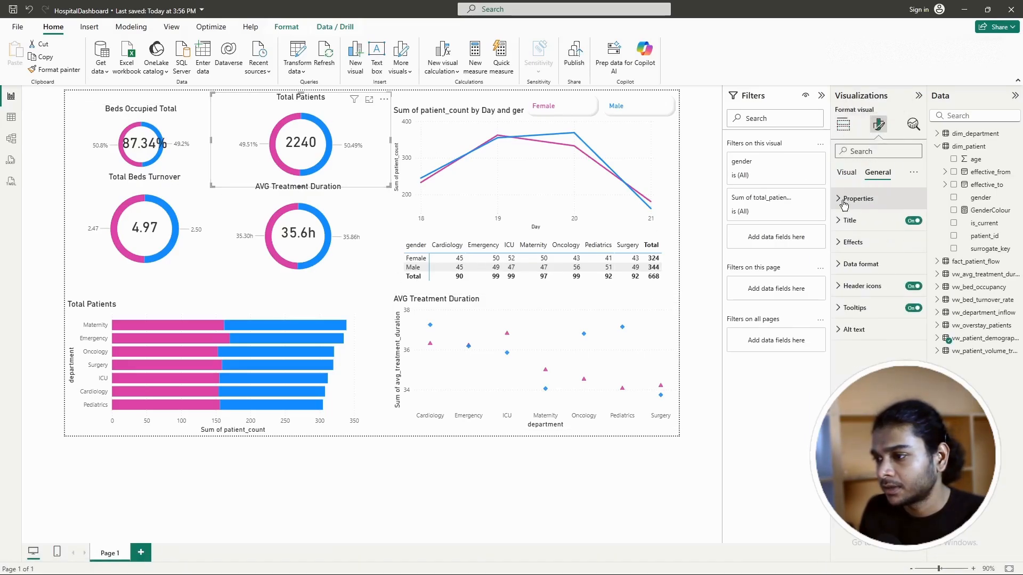
left_click(884, 198)
type("150")
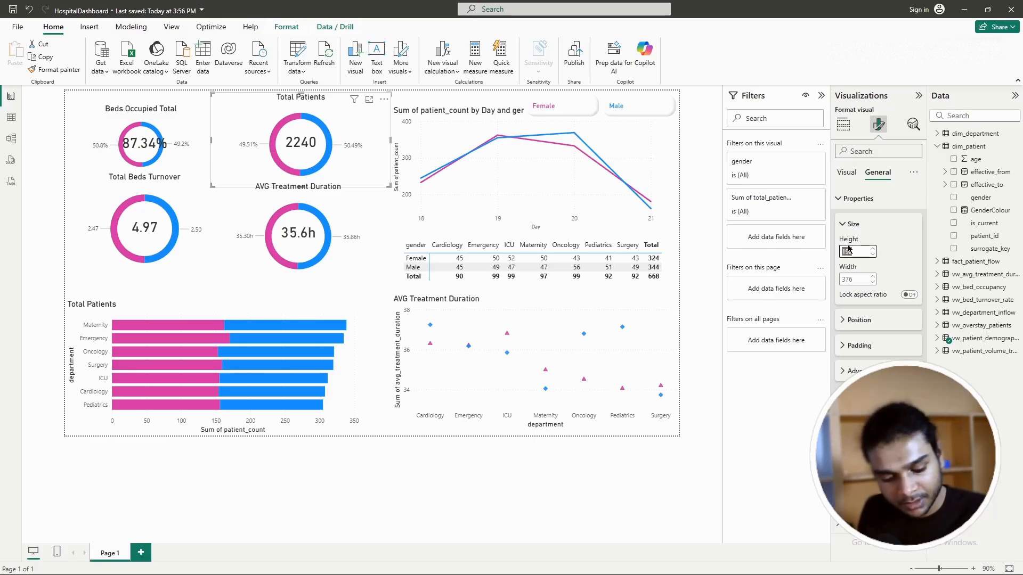
key("Tab")
type("29")
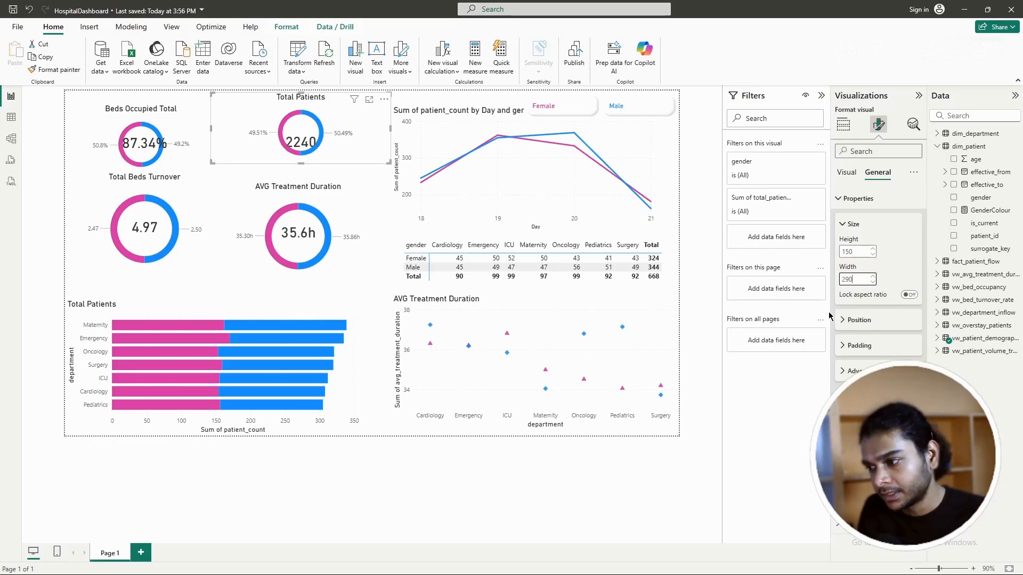
type("0")
key("Return")
Step: Set the Total Beds Turnover donut's height to 150 and width to 290
left_click(181, 209)
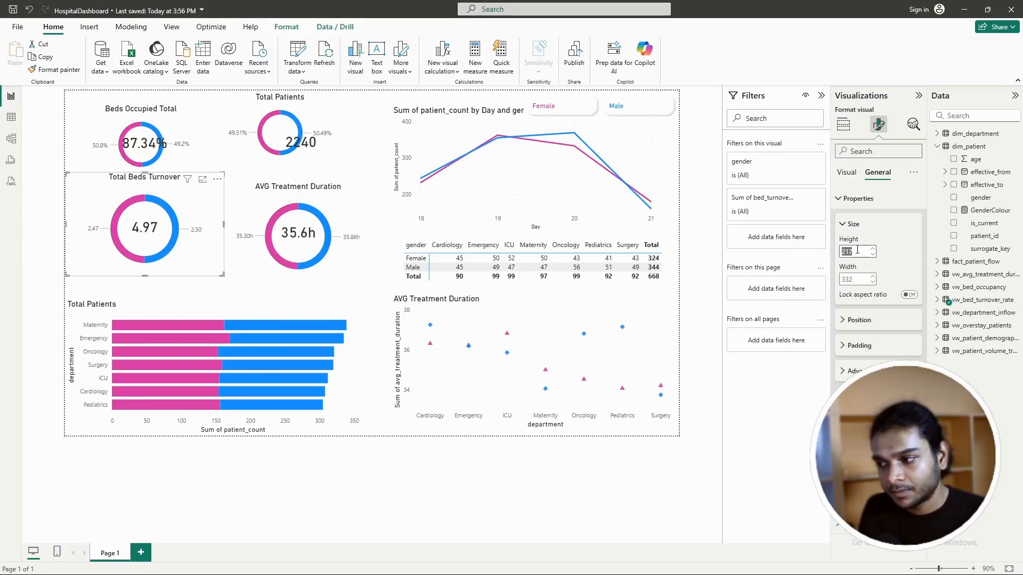
type("150")
key("Return")
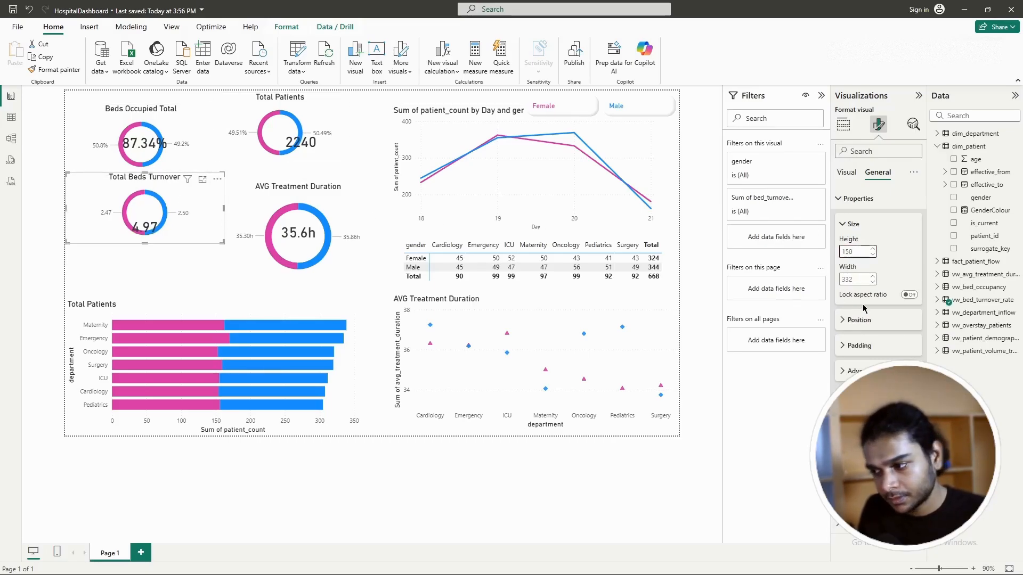
left_click(856, 279)
type("290")
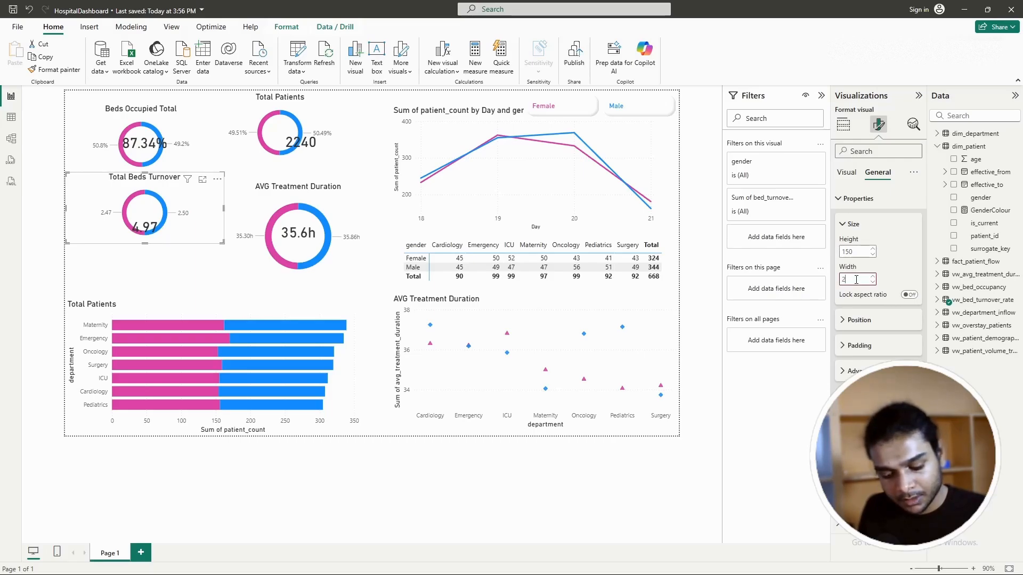
key("Return")
Step: Set the AVG Treatment Duration donut's height to 150 and width to 290
left_click(320, 237)
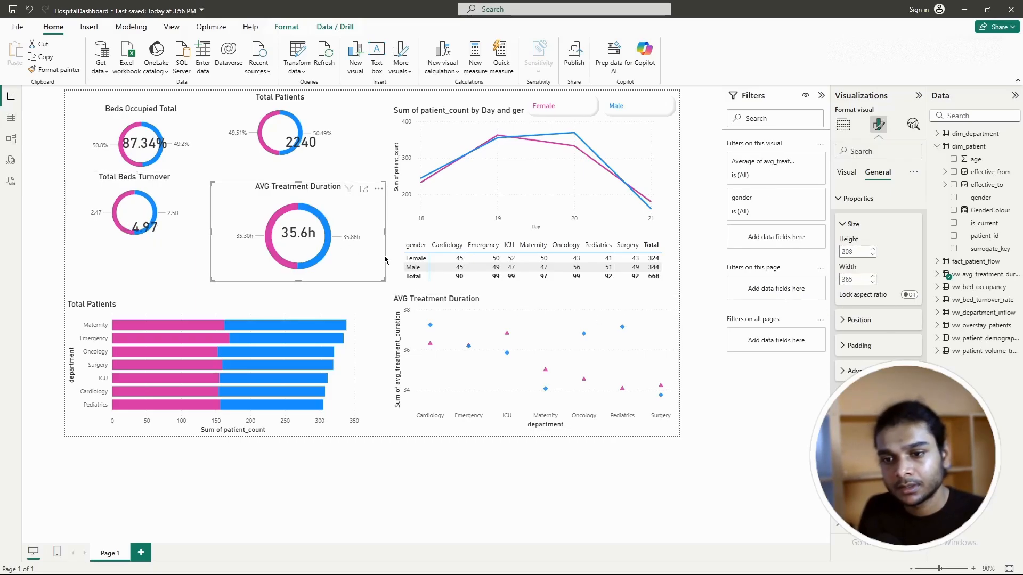
left_click(857, 253)
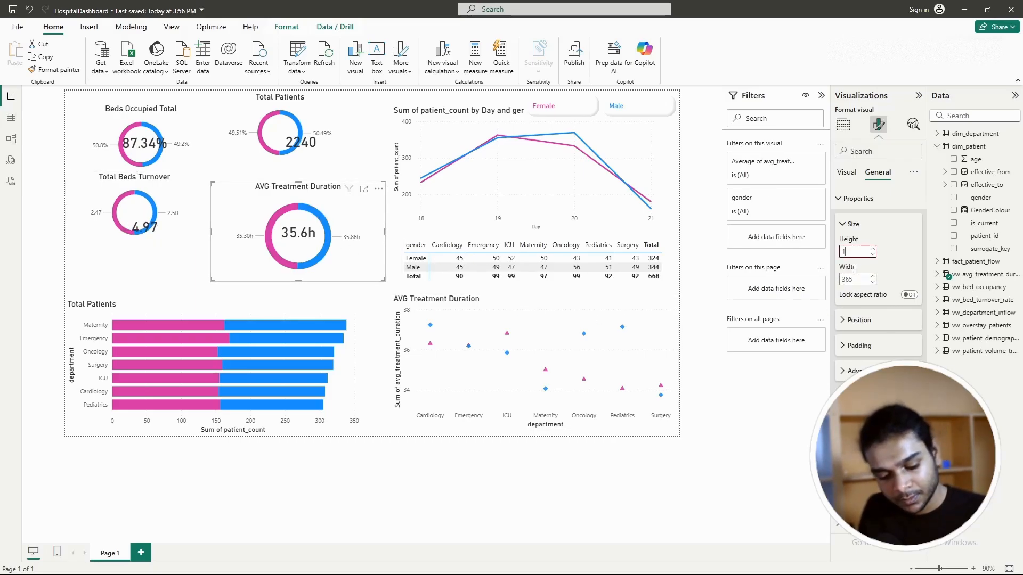
type("150")
key("Return")
left_click(856, 281)
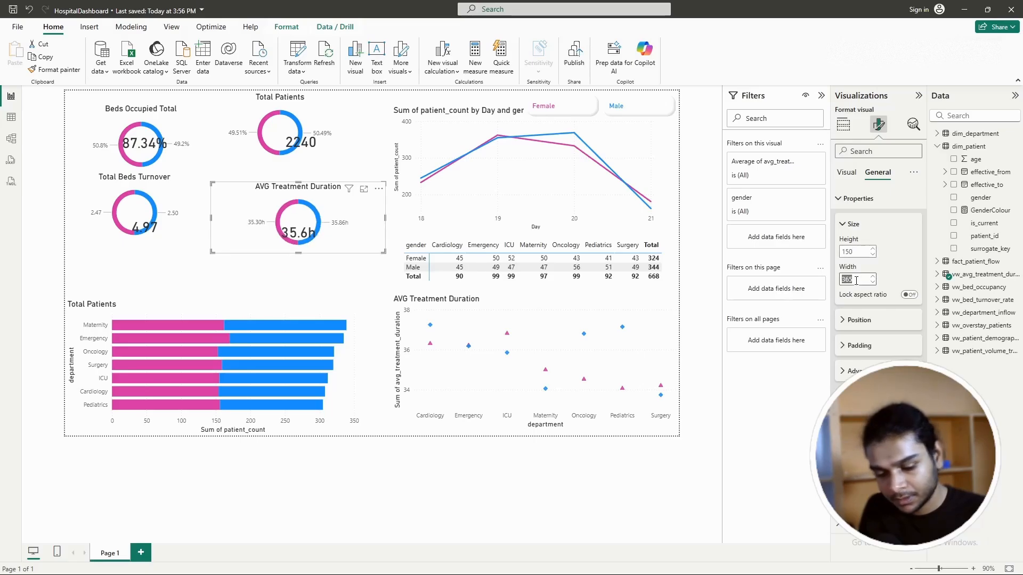
type("290")
key("Return")
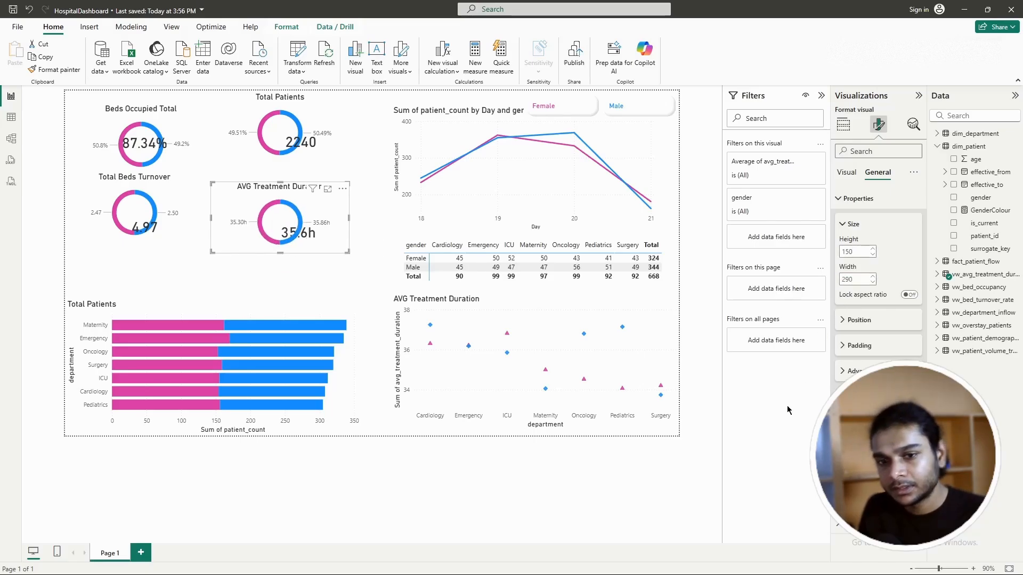
Step: Reposition the AVG Treatment Duration donut and the Beds Occupied callout, and centre the Total Beds Turnover callout in its donut
left_click_drag(331, 225, 343, 243)
left_click(306, 242)
left_click_drag(147, 156, 207, 195)
mouse_move(173, 233)
left_mouse_down()
mouse_move(211, 243)
mouse_move(163, 221)
left_mouse_up()
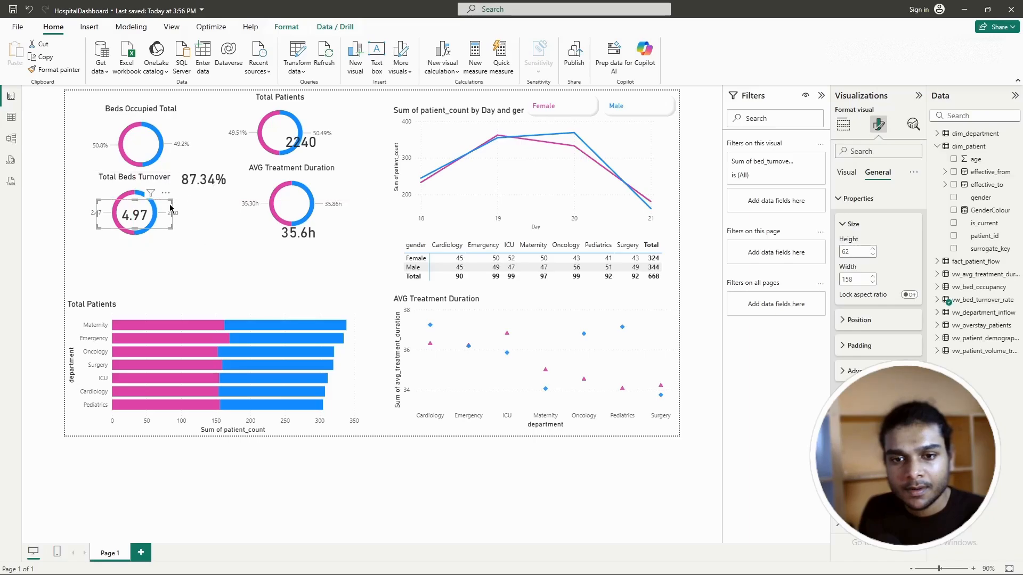
Step: Set the Total Beds Turnover callout's font size to 20 and narrow its card slightly
left_click(846, 172)
left_click(840, 198)
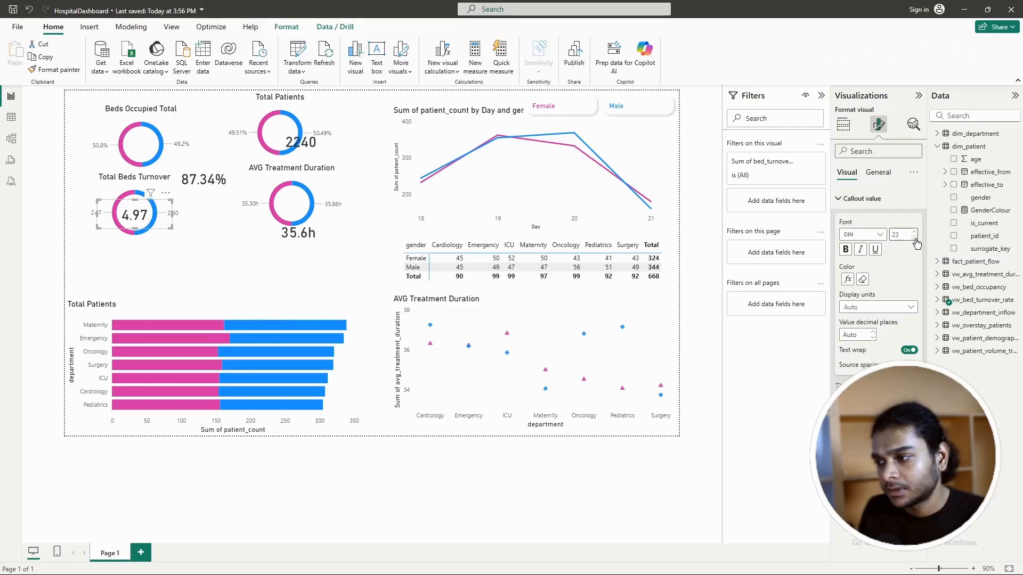
left_click_drag(172, 214, 155, 216)
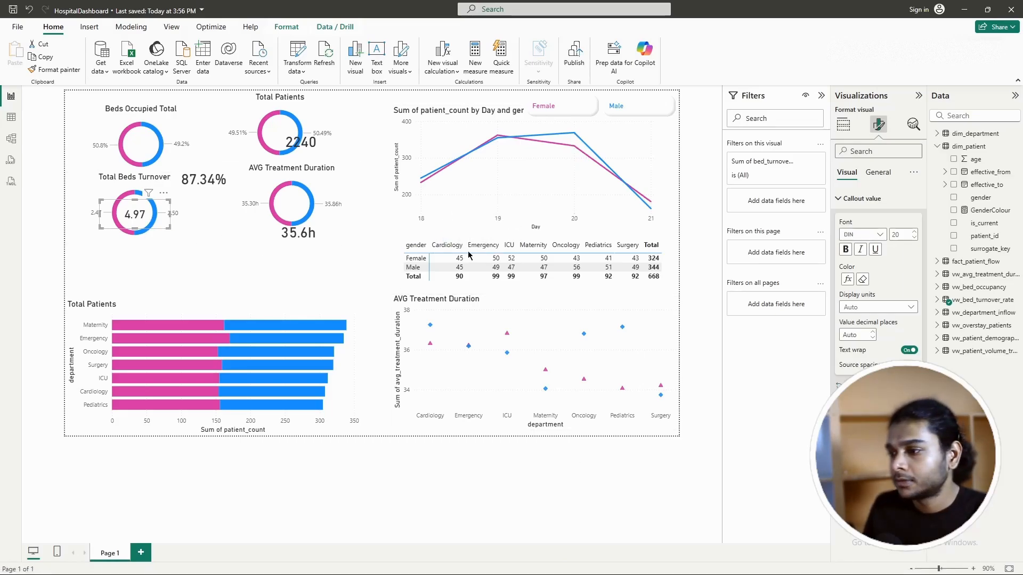
Step: Set the font size of the AVG Treatment Duration and Total Patients callouts to 20
left_click(304, 236)
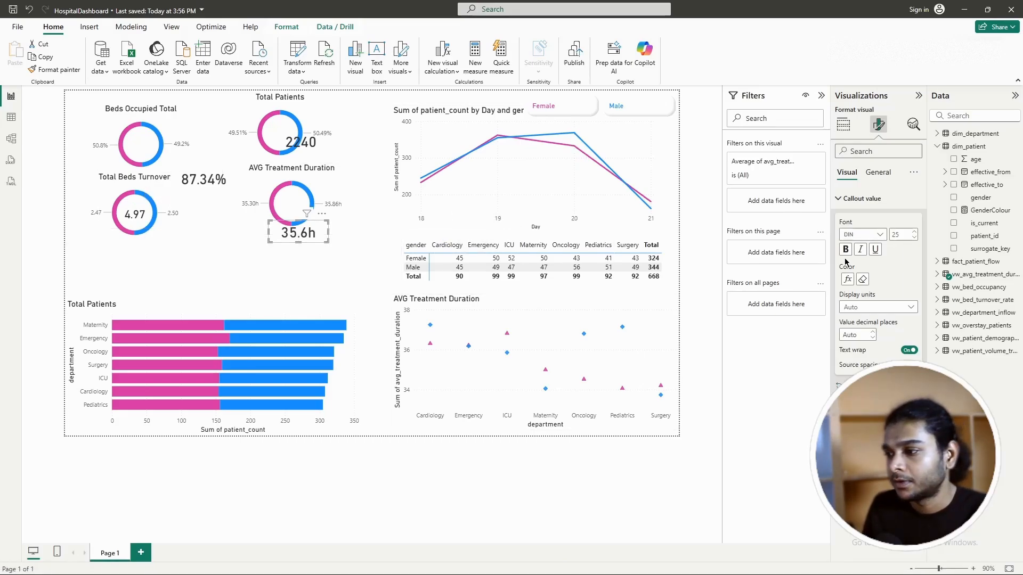
left_click(903, 234)
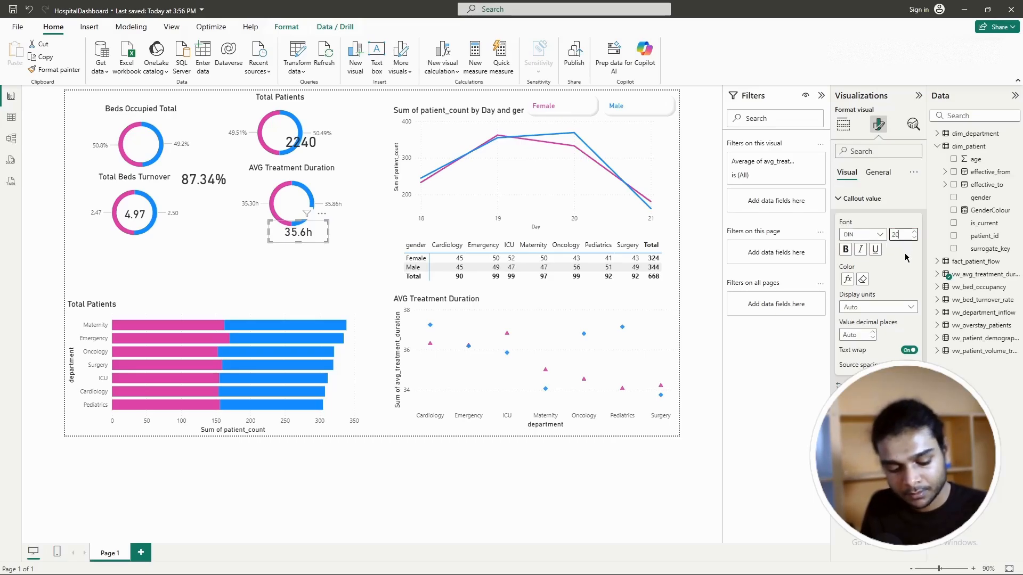
left_click_drag(904, 234, 877, 236)
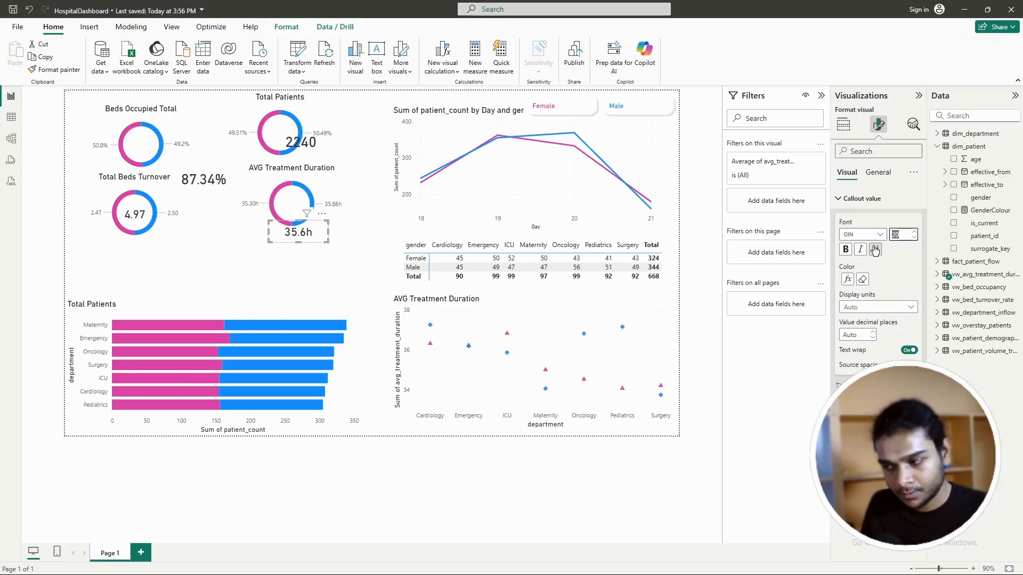
left_click(298, 139)
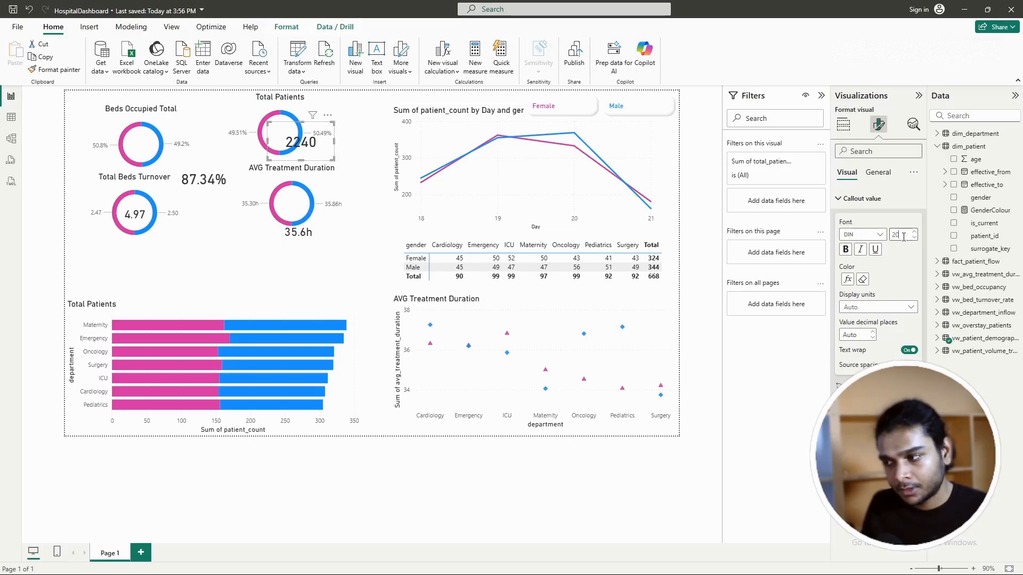
Step: Set the Beds Occupied callout's font size to 20
left_click(212, 175)
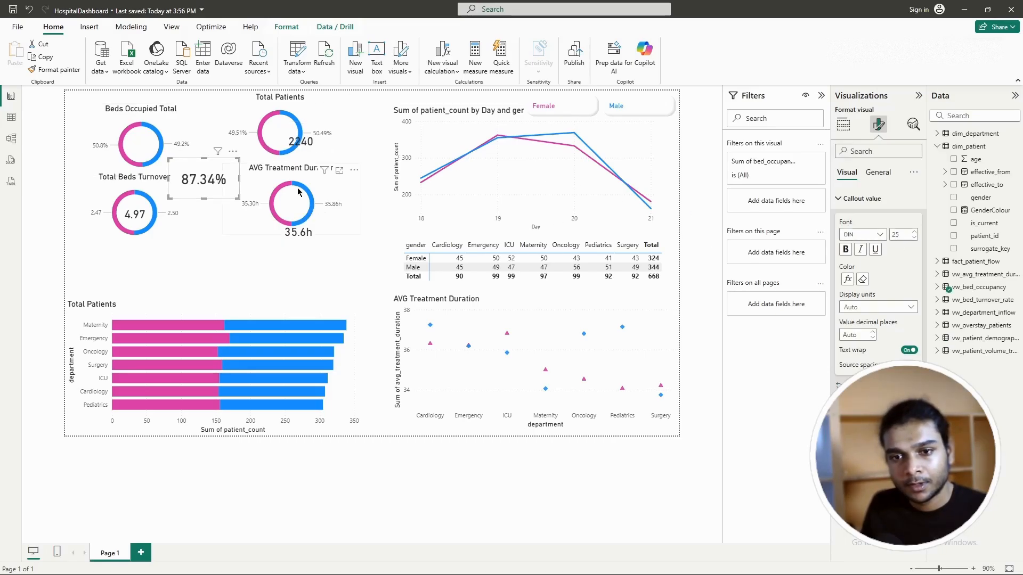
double_click(899, 234)
type("20")
key("Return")
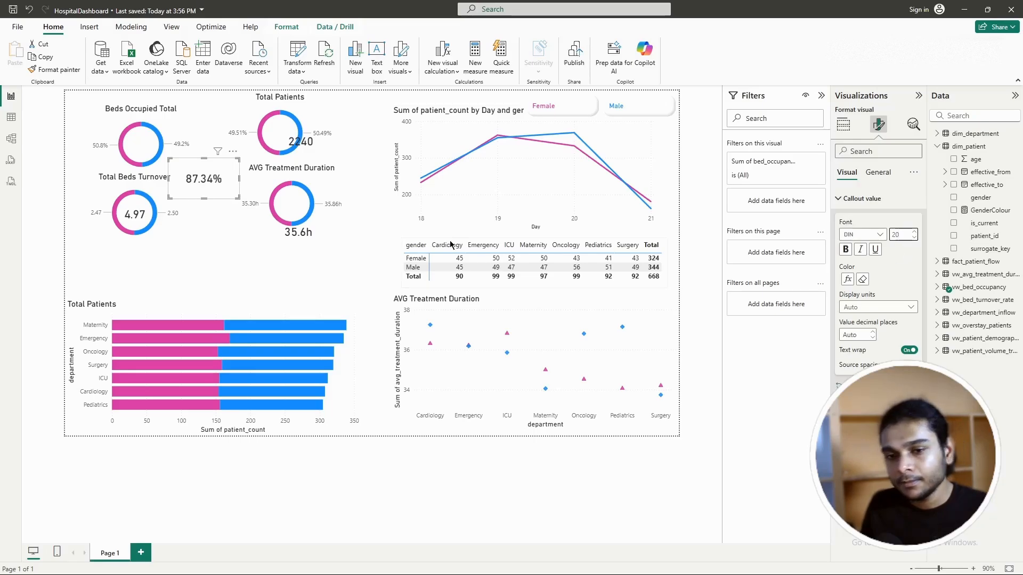
left_click(354, 276)
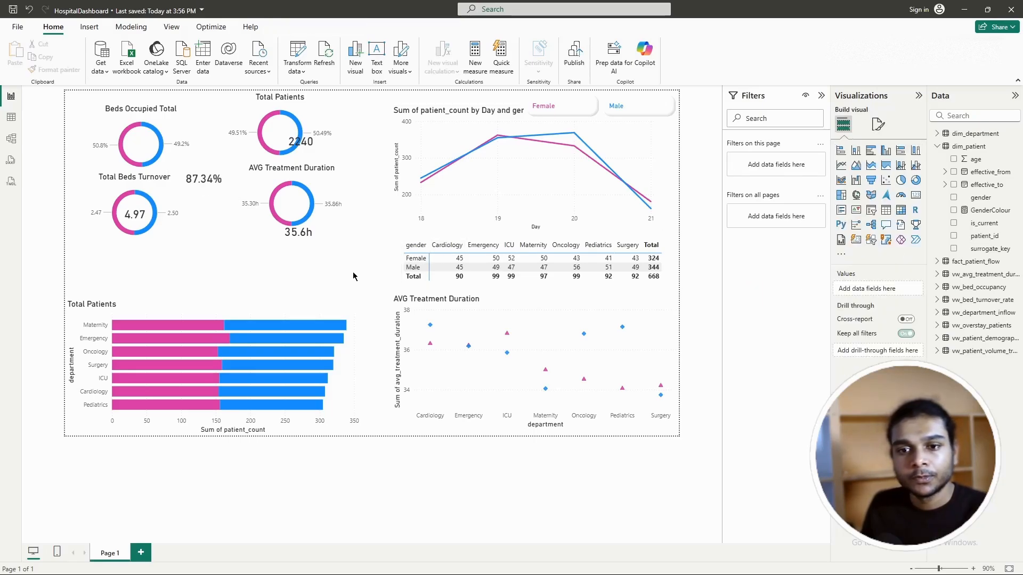
Step: Shrink the Beds Occupied callout and centre it in its donut, and shrink the Total Beds Turnover callout to fit inside its ring
left_click(226, 185)
left_click_drag(239, 198, 151, 151)
left_click(167, 226)
left_click_drag(170, 225, 144, 213)
Step: Shrink the AVG Treatment Duration callout and centre it inside its donut
left_click(299, 245)
left_click(324, 240)
left_click_drag(328, 241, 298, 207)
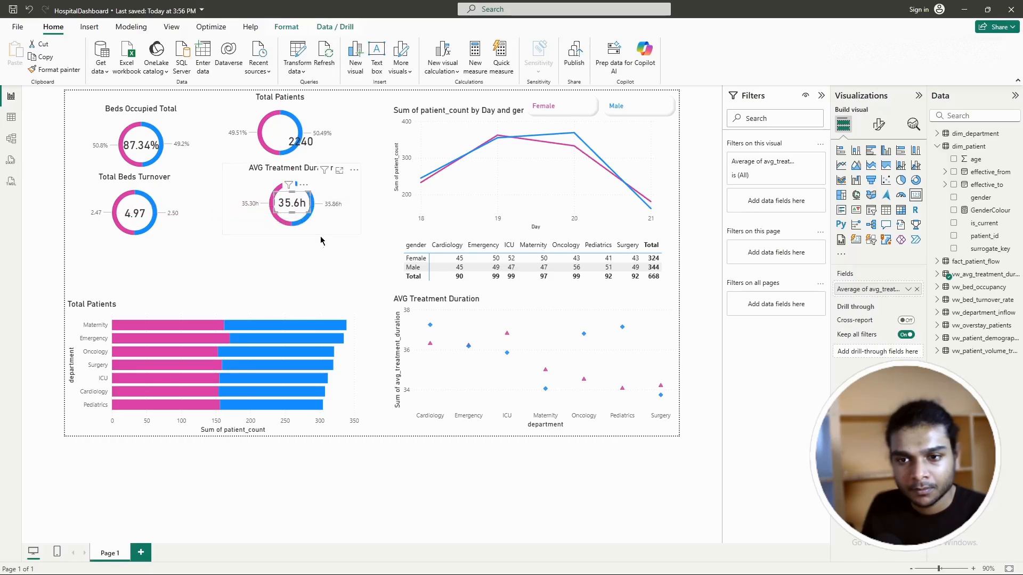
Step: Centre the Total Patients callout inside its donut
left_click(330, 157)
left_click_drag(330, 156, 284, 134)
left_click(339, 258)
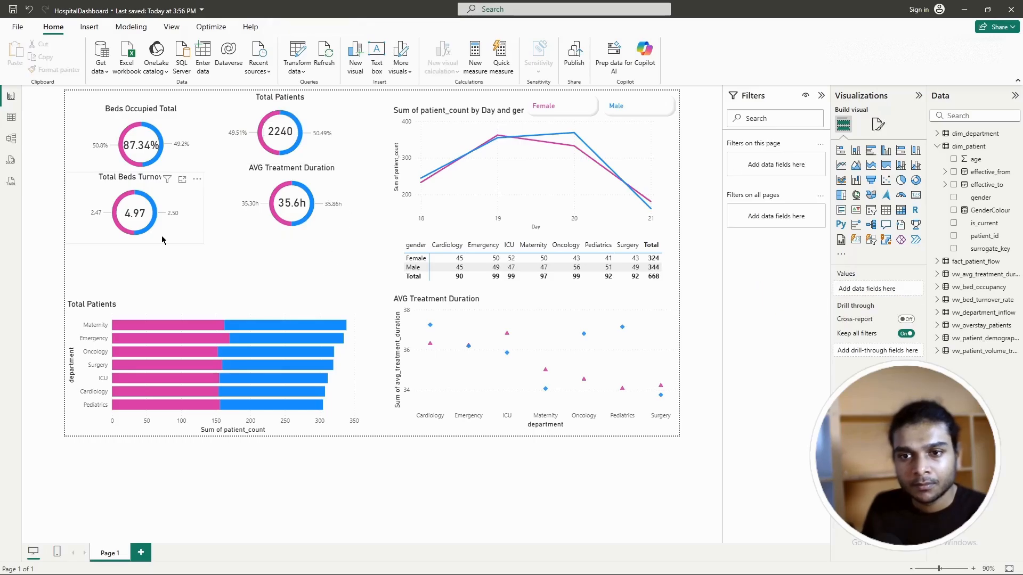
Step: Move the Total Beds Turnover and Beds Occupied donuts down together with their callouts, lining them up in one column
left_click(178, 208)
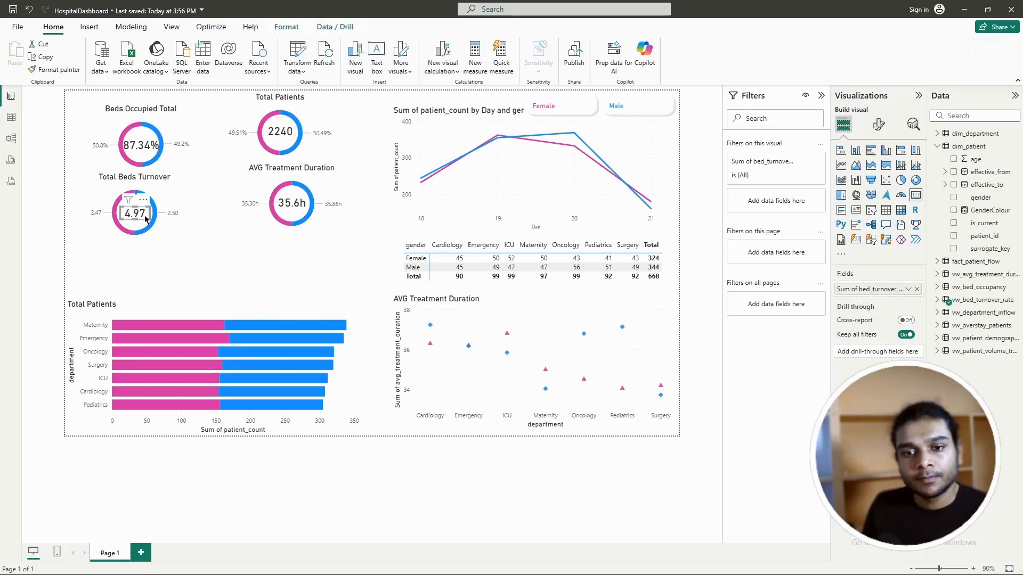
left_click_drag(175, 205, 186, 232)
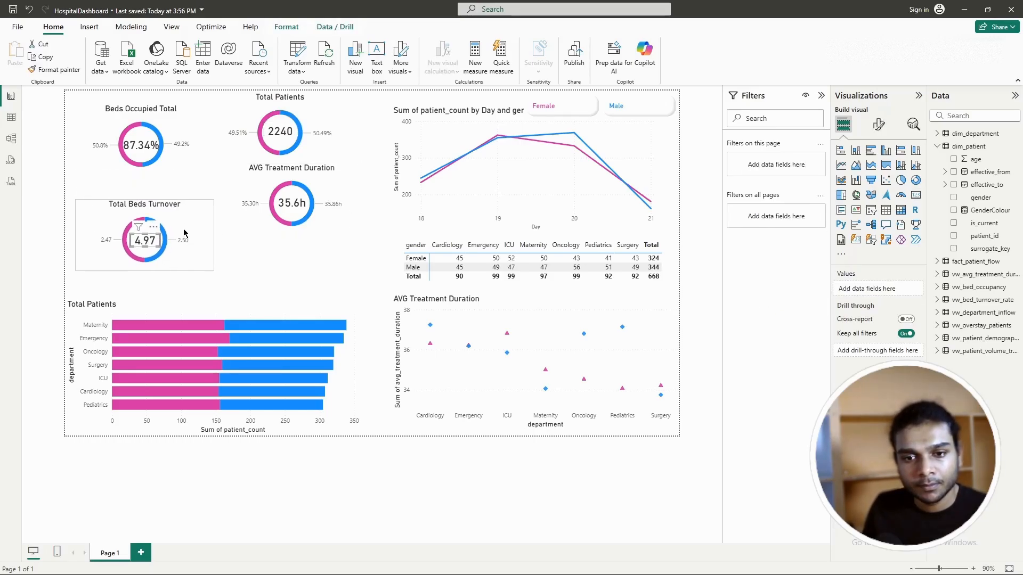
left_click(171, 157)
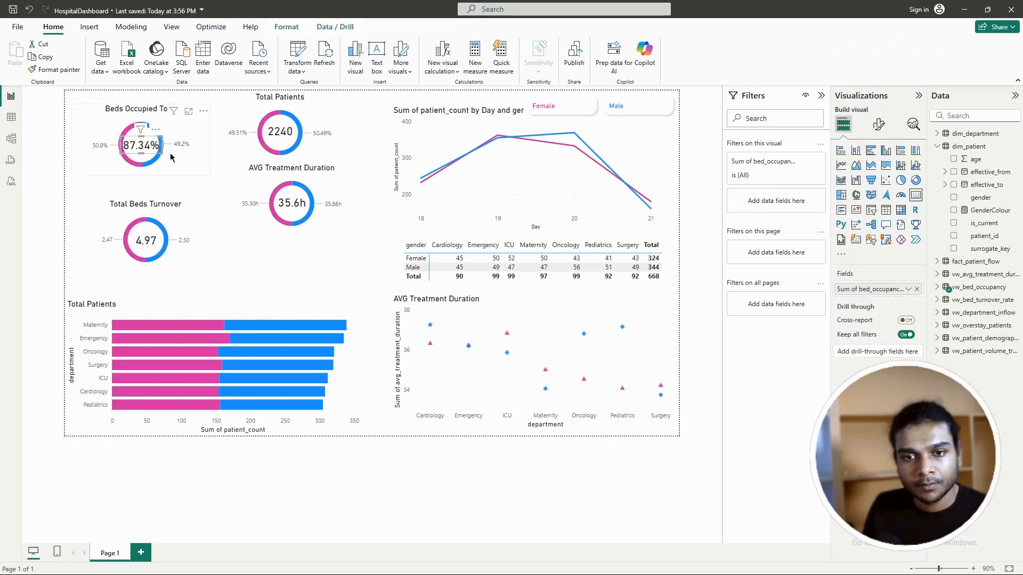
left_click(174, 157, "ctrl")
left_click_drag(175, 153, 181, 169)
Step: Move the AVG Treatment Duration and Total Patients donuts with their callouts level with the neighbouring donuts to form a two-by-two grid
left_click(325, 219)
left_click_drag(335, 221, 323, 253)
left_click(339, 250)
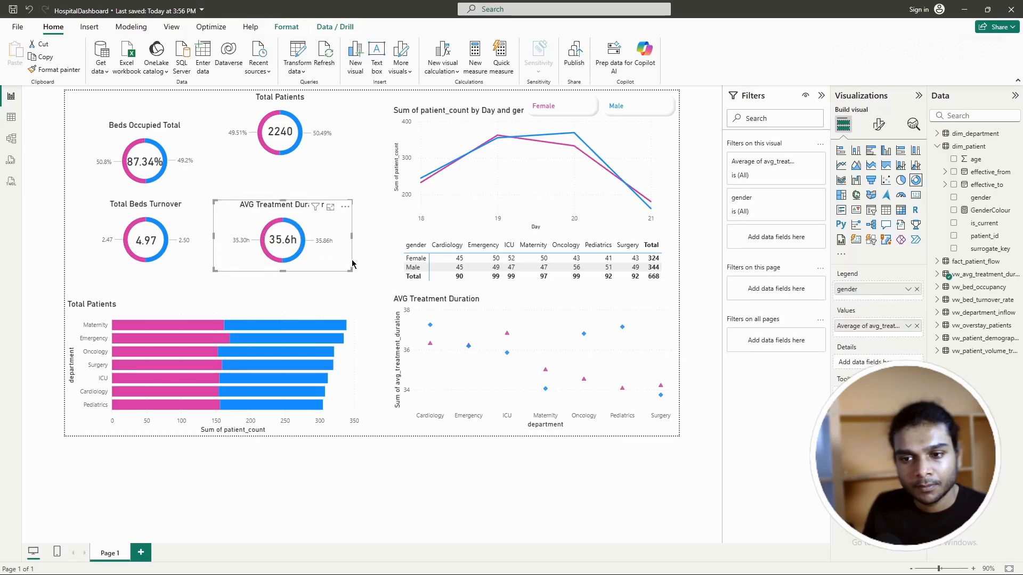
left_click(284, 136)
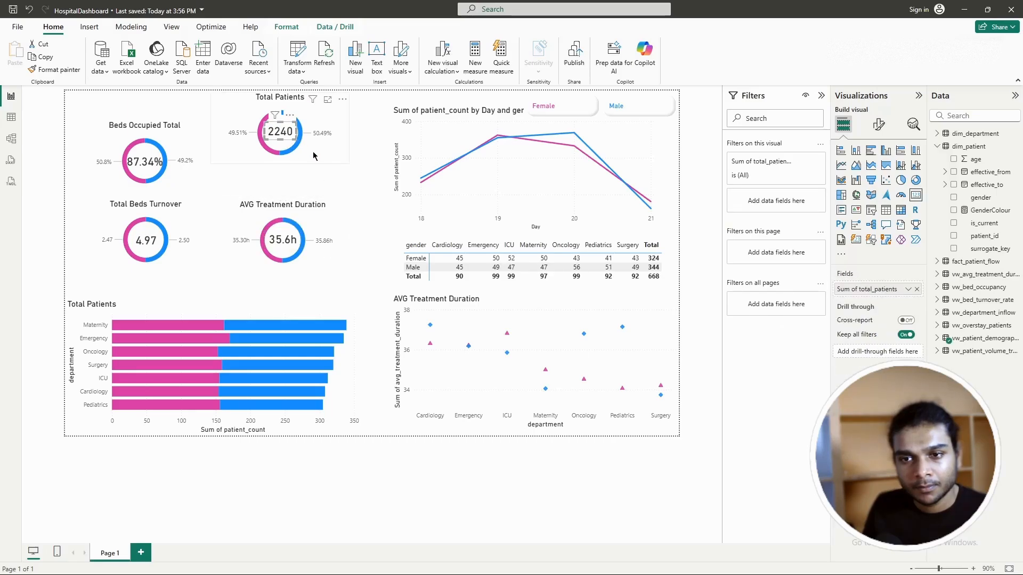
left_click_drag(331, 158, 332, 185)
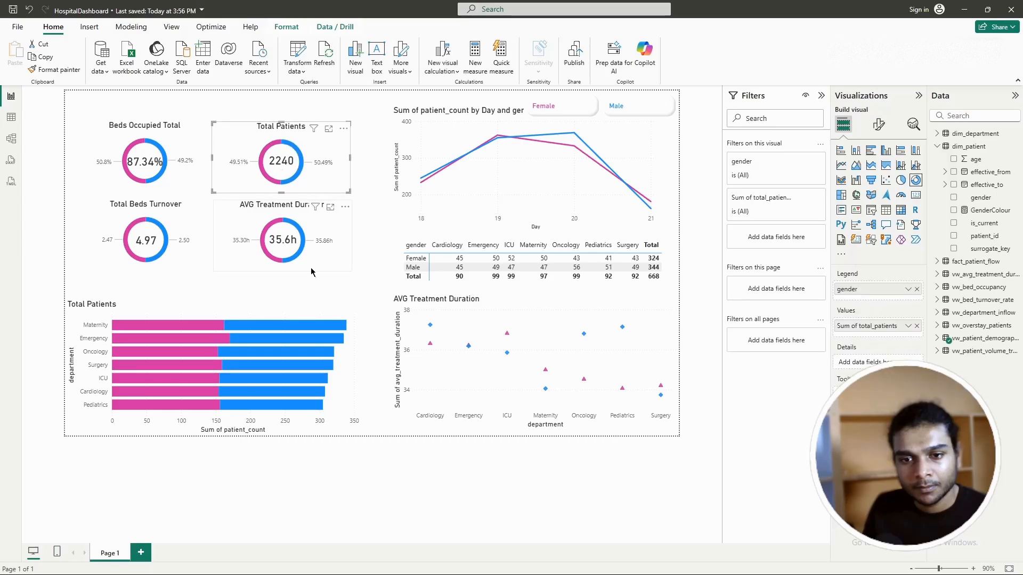
left_click(323, 290)
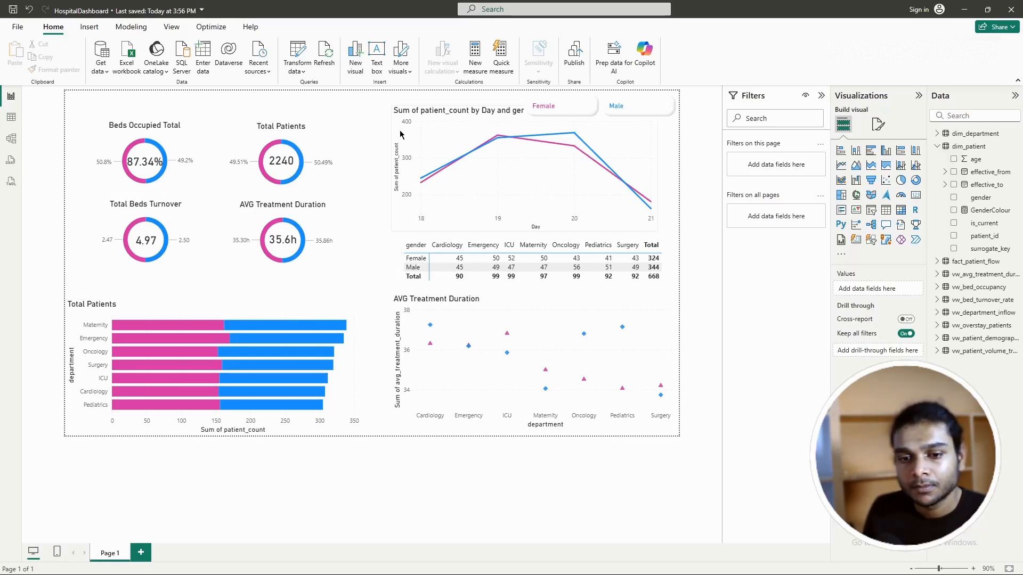
Step: Centre the title of the Total Patients bar chart
left_click(273, 306)
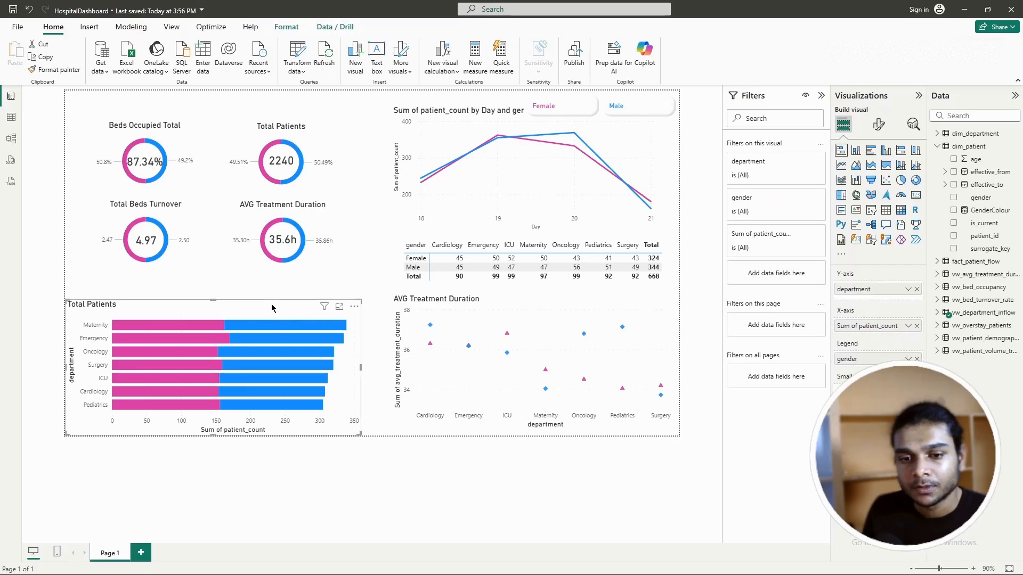
left_click(878, 125)
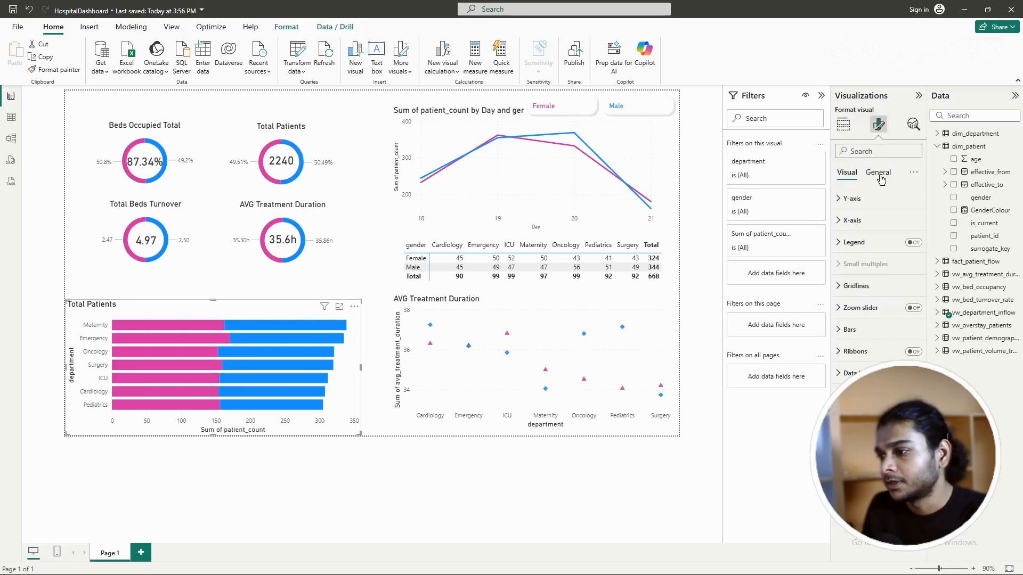
left_click(878, 172)
left_click(883, 229)
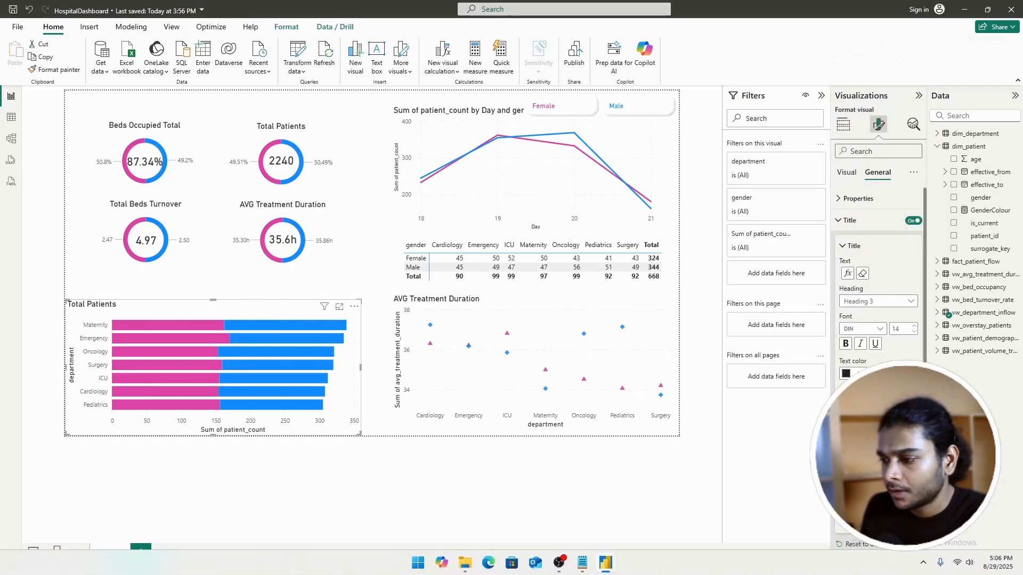
left_click(860, 429)
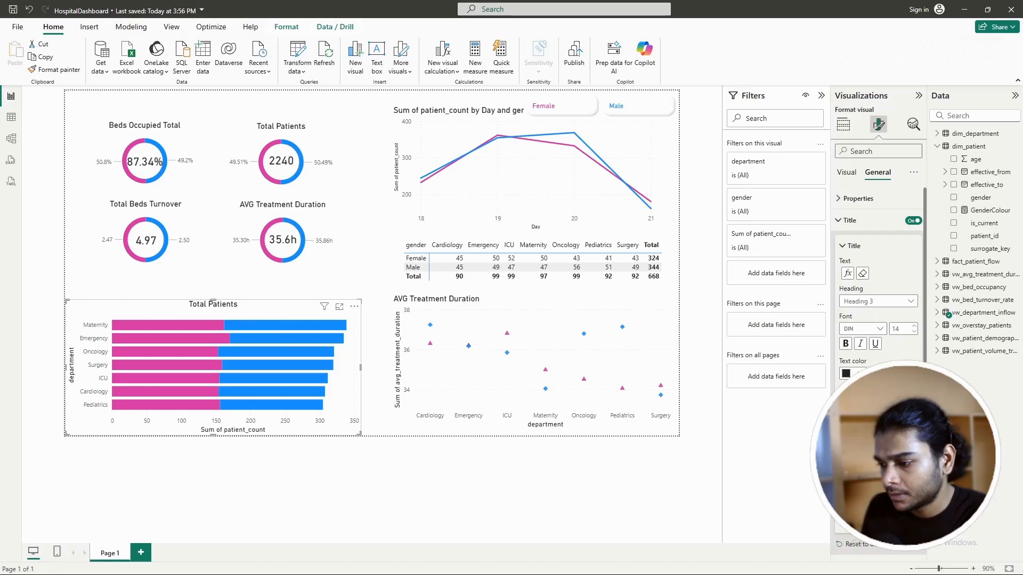
left_click(842, 248)
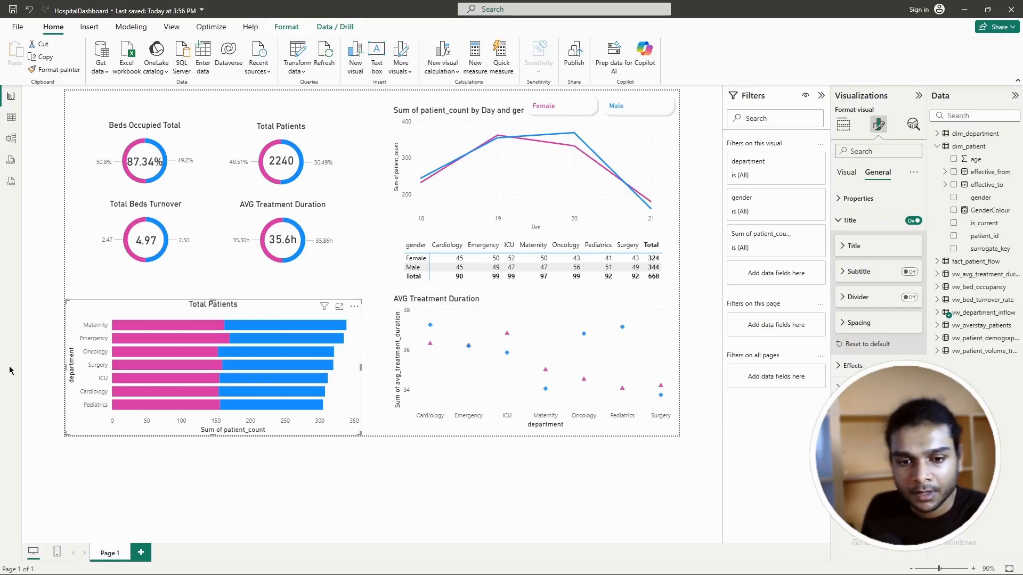
Step: Turn off the Y-axis and X-axis titles of the Total Patients bar chart
left_click(843, 125)
left_click(878, 125)
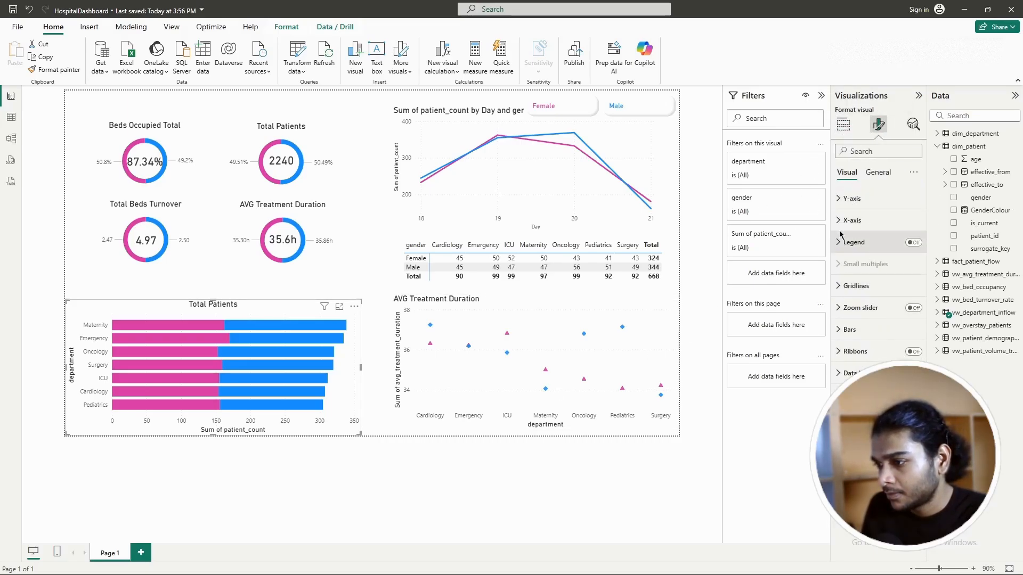
left_click(849, 199)
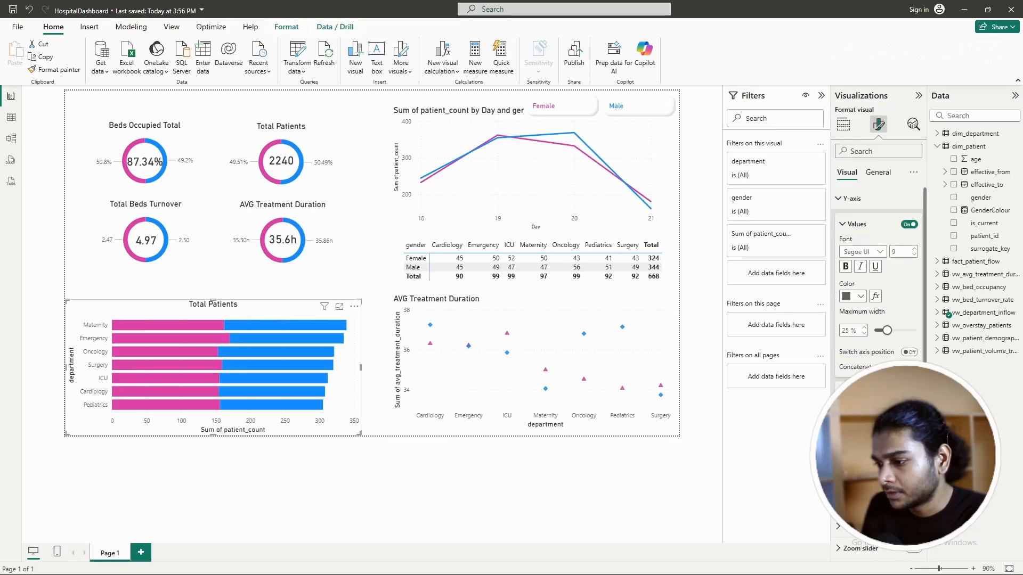
left_click(840, 198)
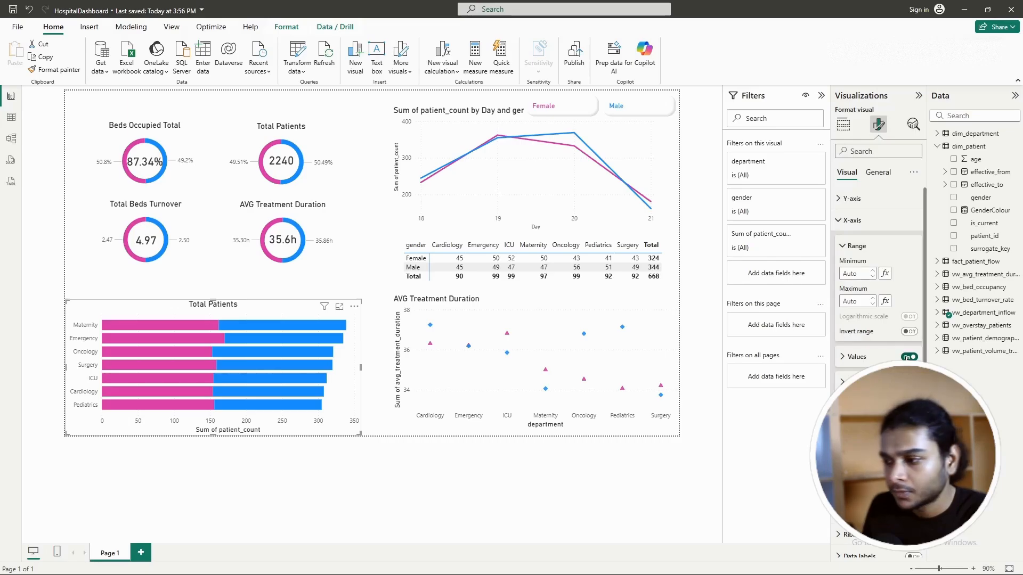
left_click(909, 357)
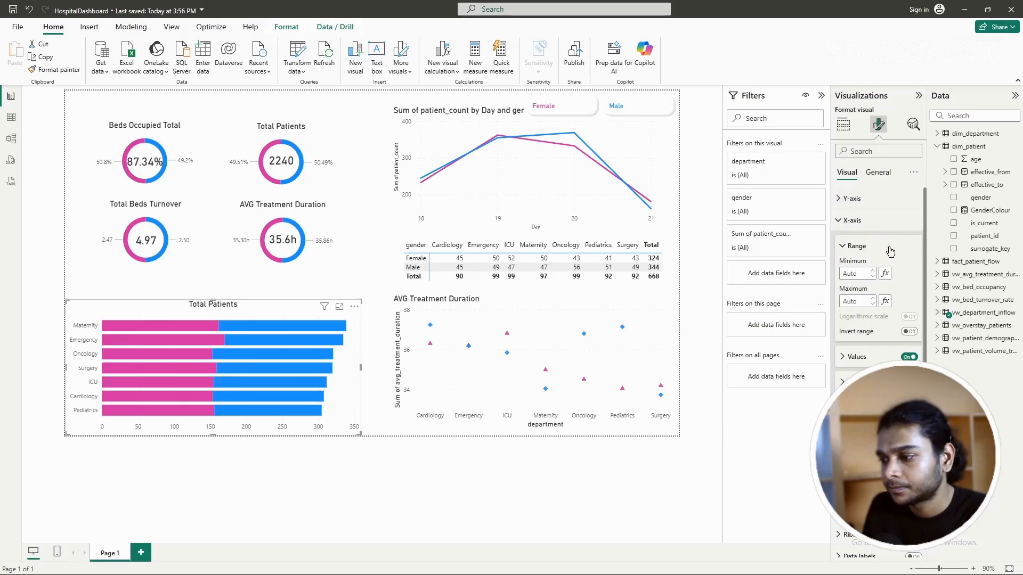
left_click(841, 220)
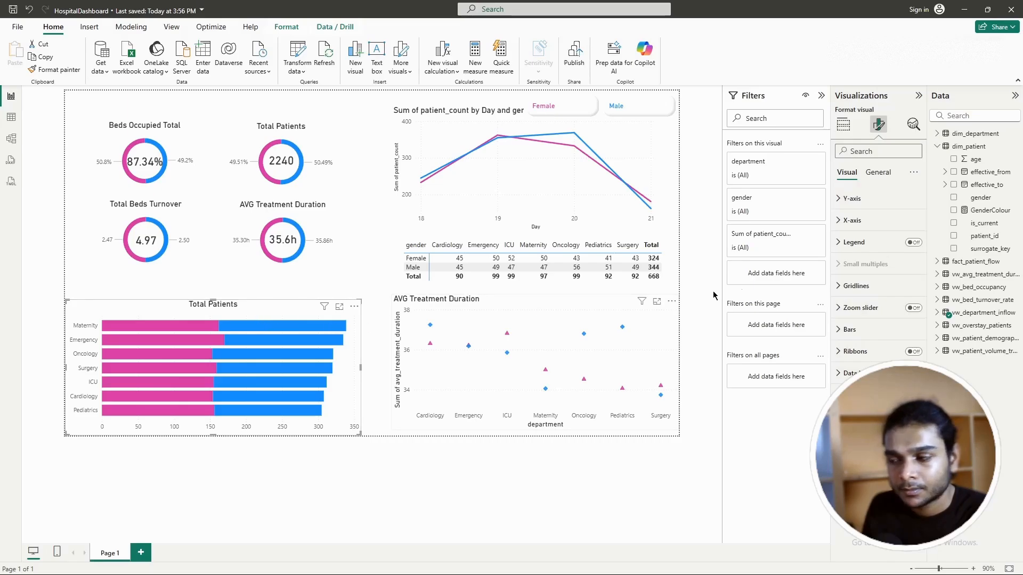
Step: Turn off the vertical gridlines of the Total Patients bar chart
left_click(848, 285)
left_click(911, 312)
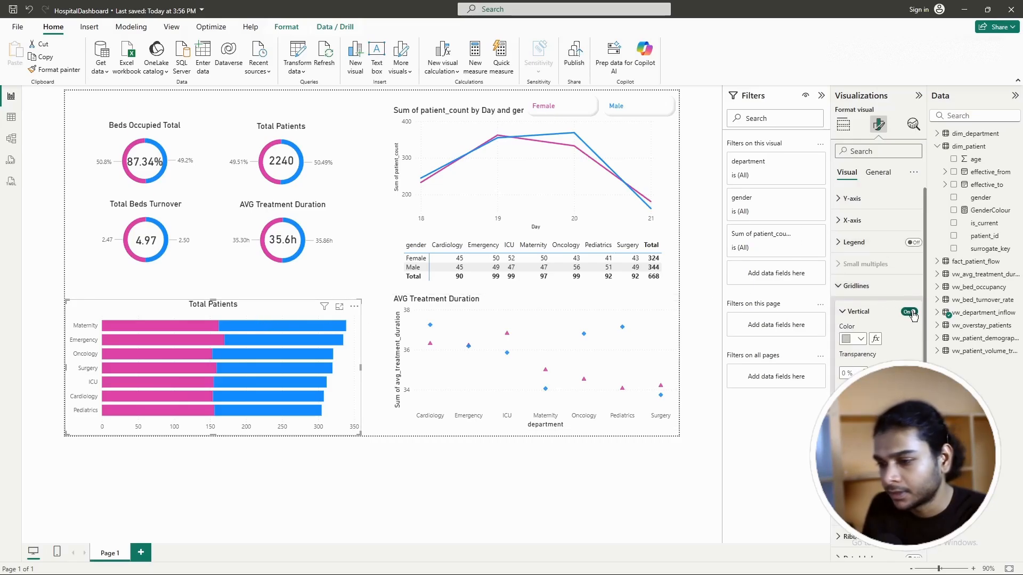
left_click(910, 313)
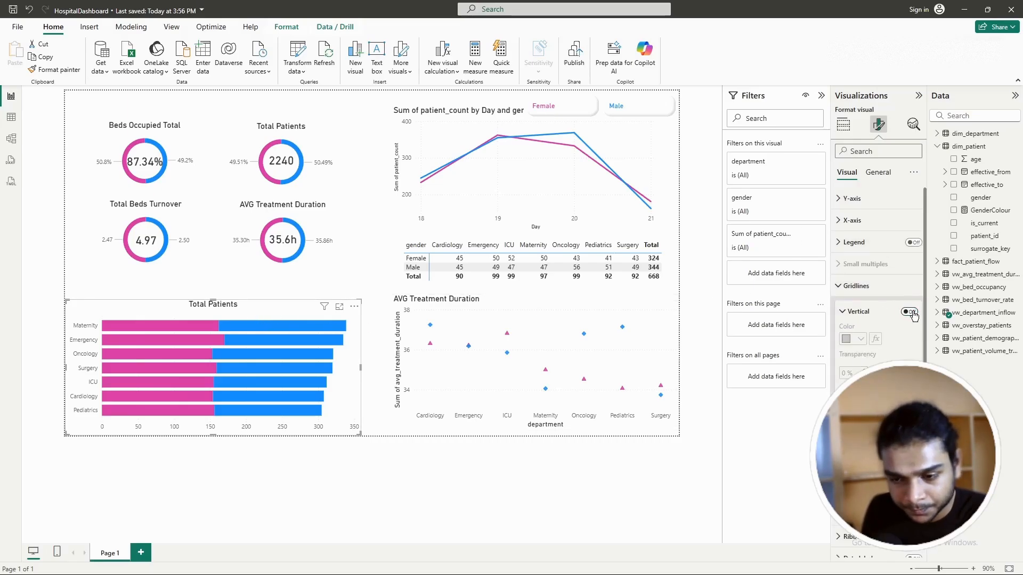
left_click(842, 312)
left_click(842, 285)
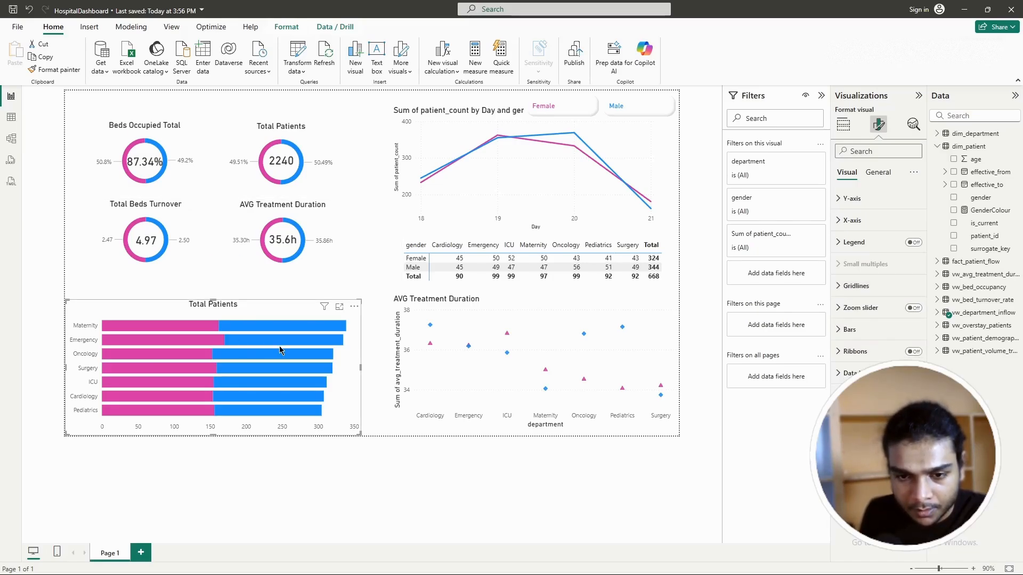
left_click(368, 472)
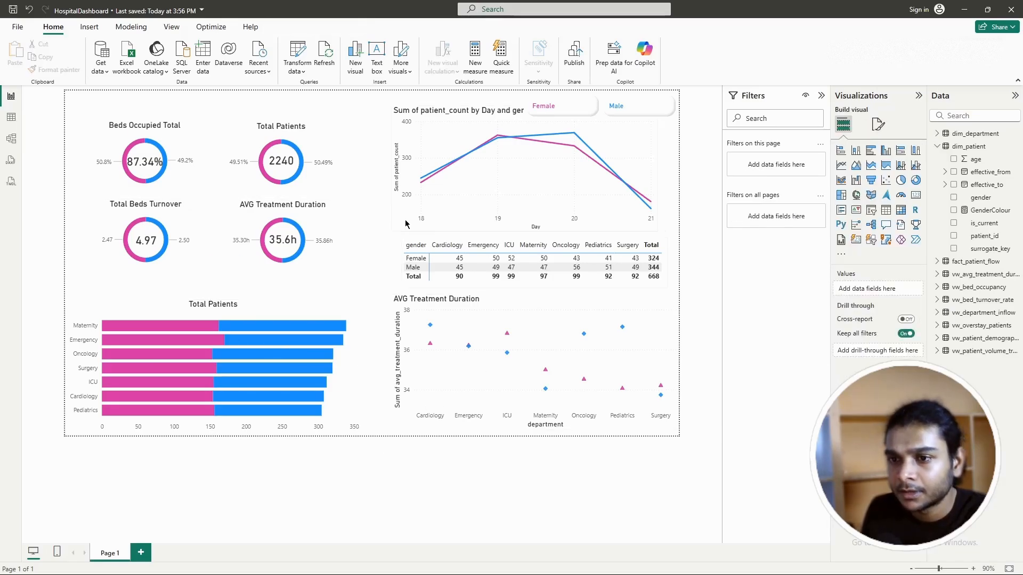
Step: Turn off the X-axis and Y-axis titles of the patient count line chart
left_click(413, 219)
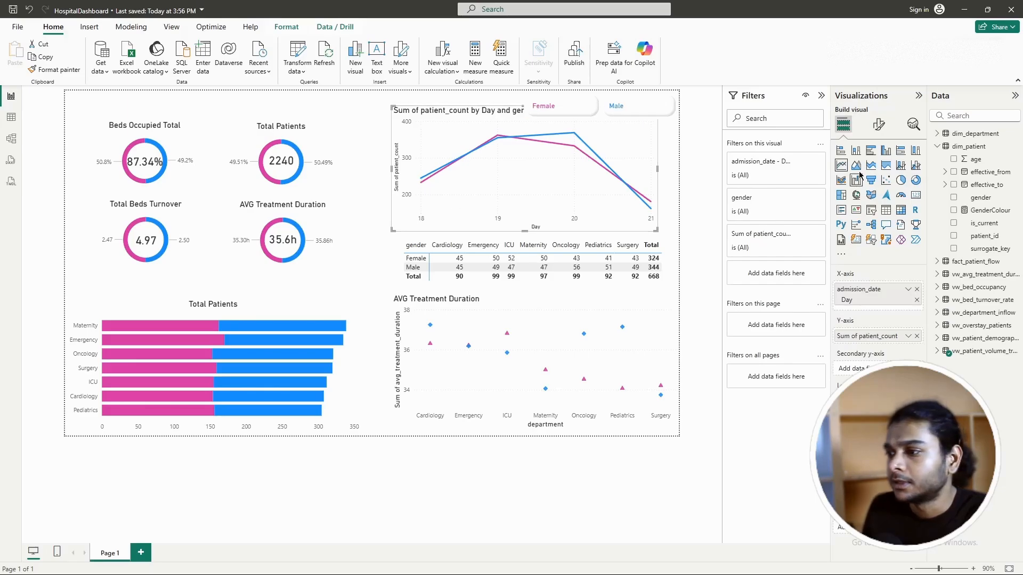
left_click(878, 126)
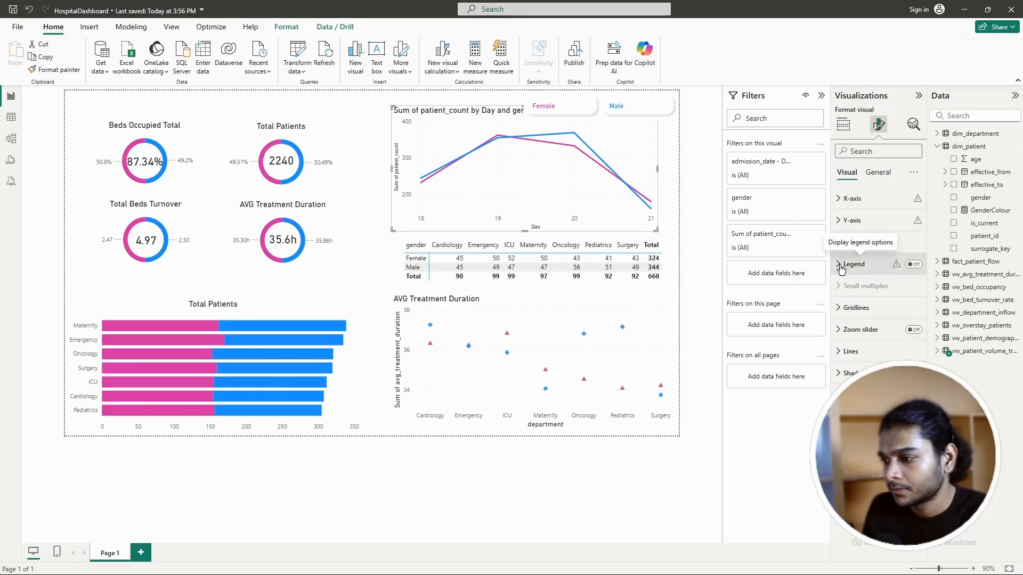
left_click(851, 199)
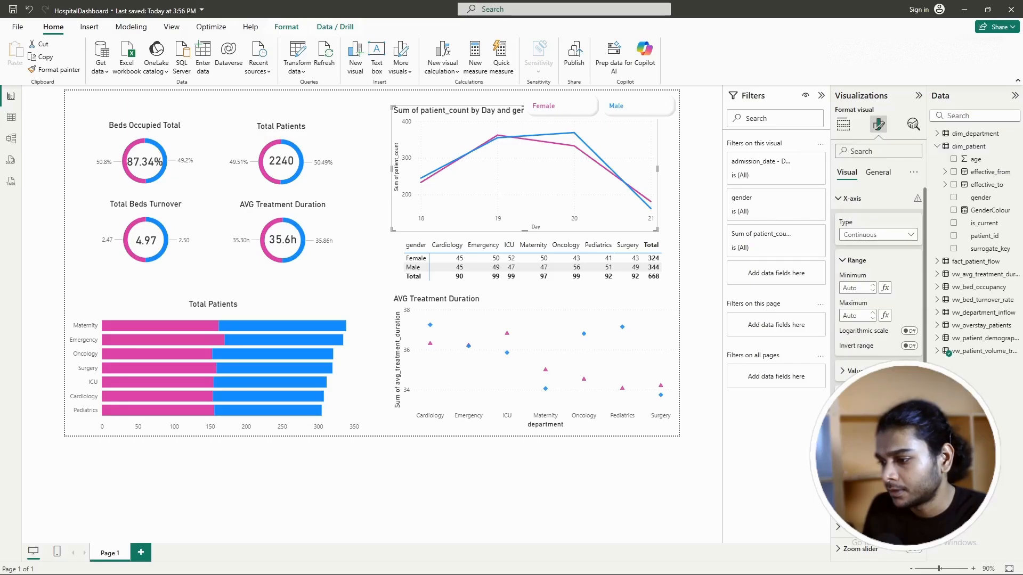
left_click(839, 198)
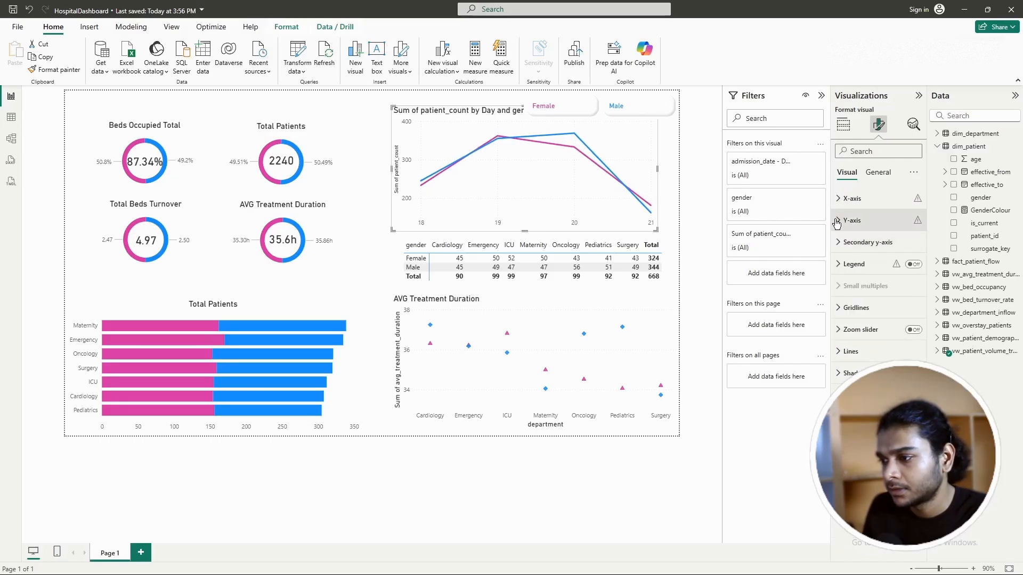
left_click(837, 222)
left_click(838, 220)
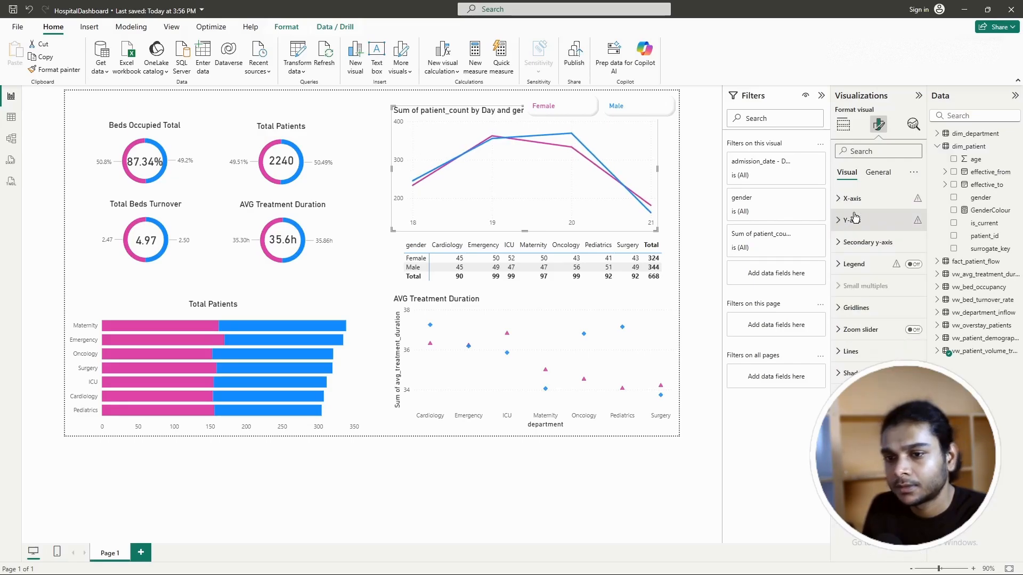
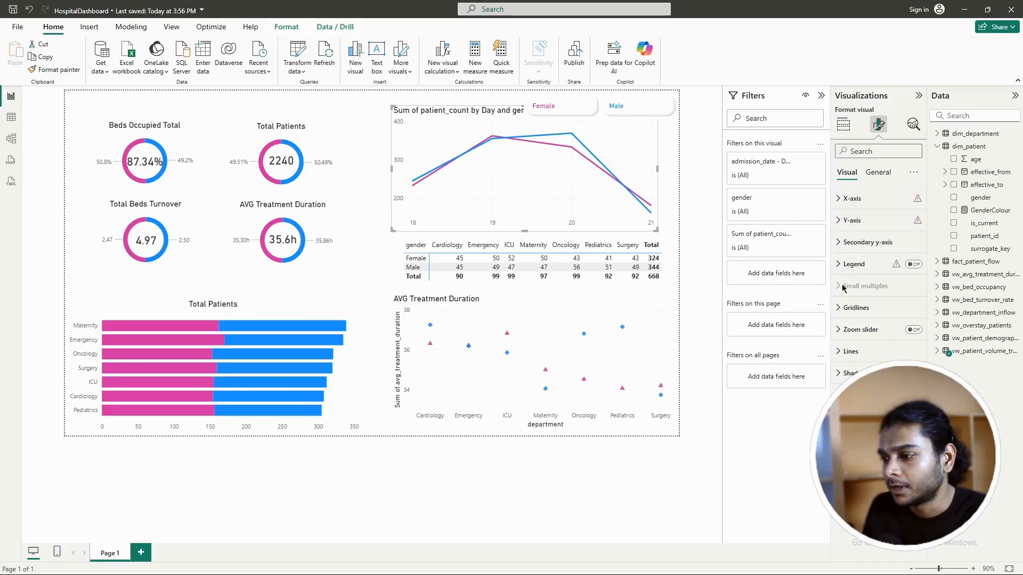
Step: Turn off the horizontal gridlines of the patient count line chart
left_click(854, 307)
scroll(878, 298, "down", 2)
scroll(907, 337, "up", 1)
left_click(909, 315)
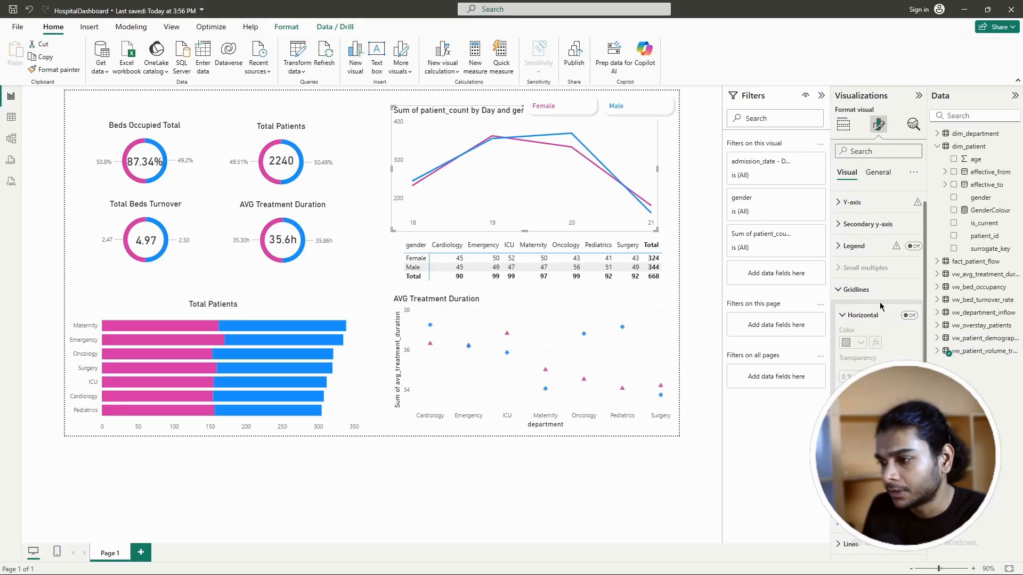
left_click(853, 289)
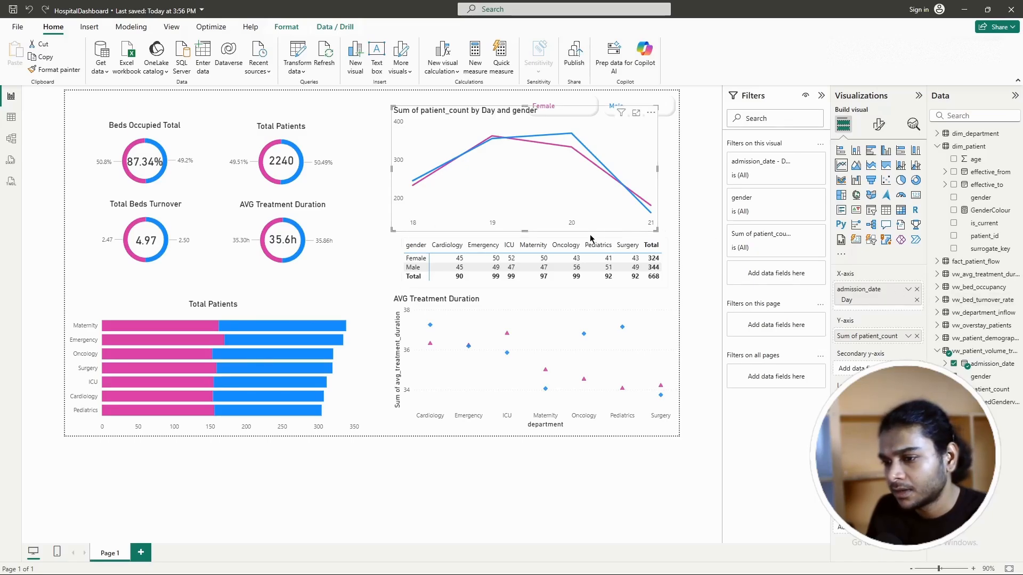
Step: Replace the line chart's Day-only X-axis field with the full admission_date hierarchy of Year, Quarter, Month and Day
left_click(916, 290)
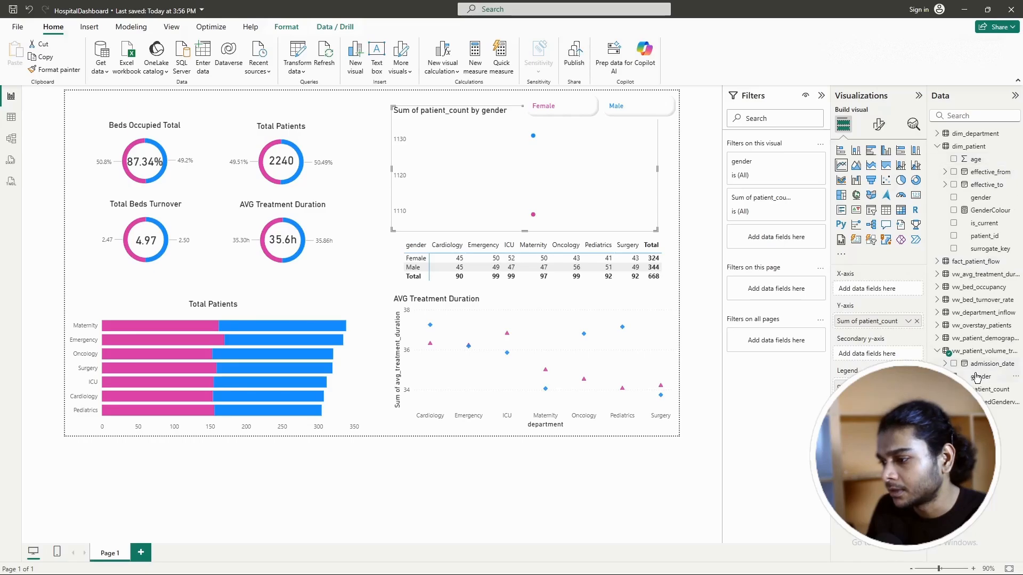
left_click_drag(978, 364, 882, 290)
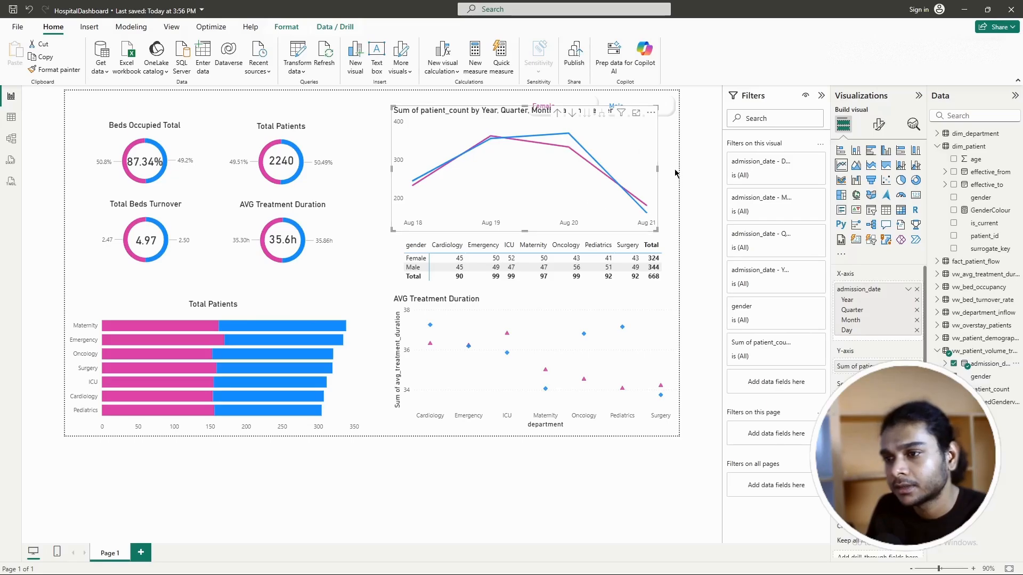
left_click(672, 194)
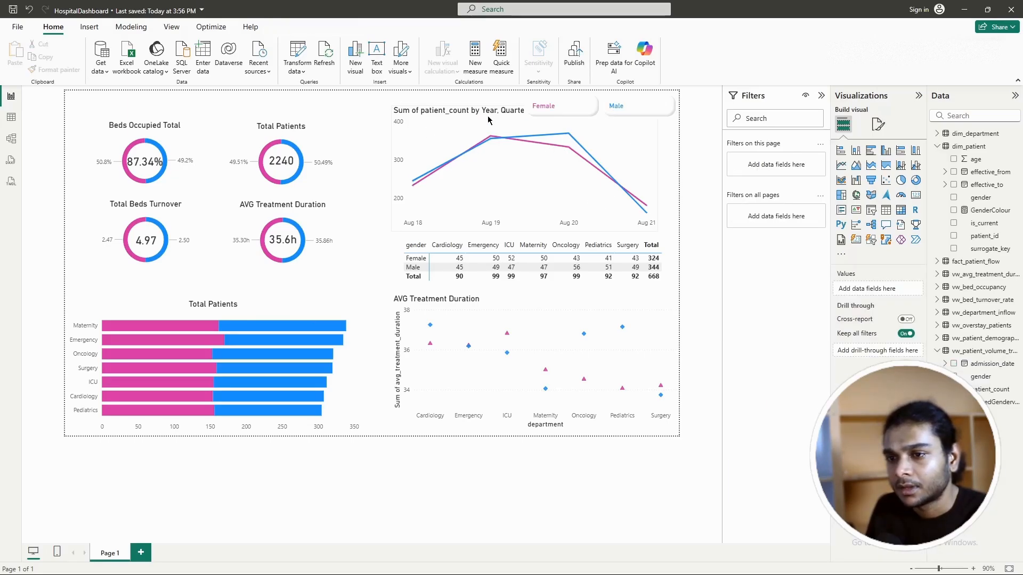
Step: Center the title of the patient count line chart
left_click(548, 124)
left_click(878, 124)
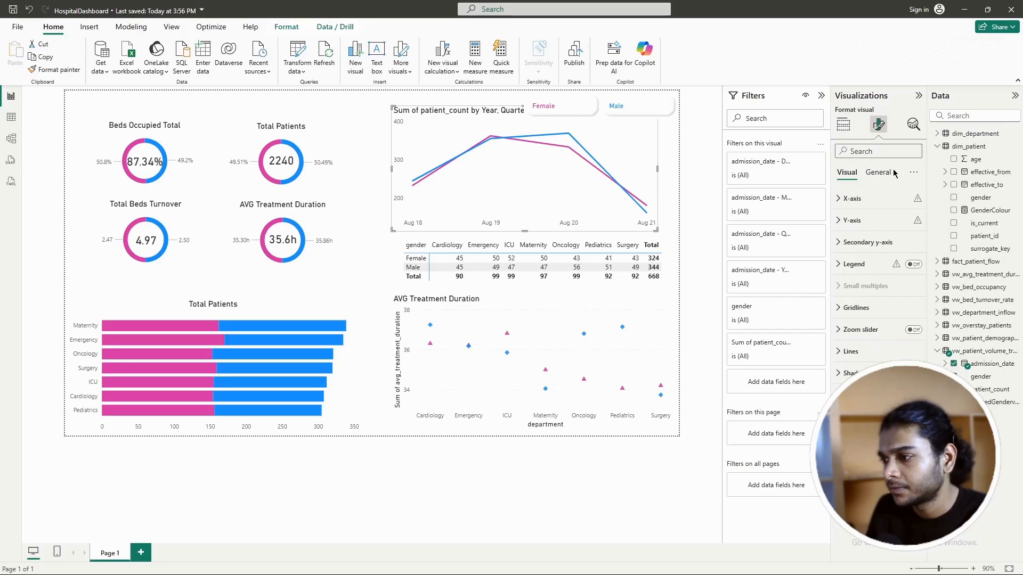
left_click(877, 172)
left_click(895, 223)
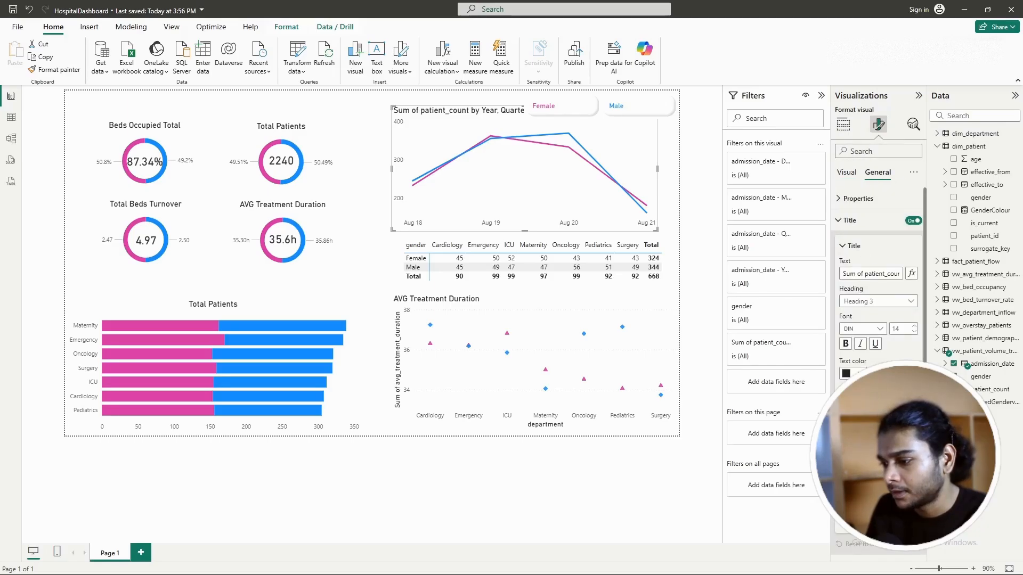
left_click(860, 428)
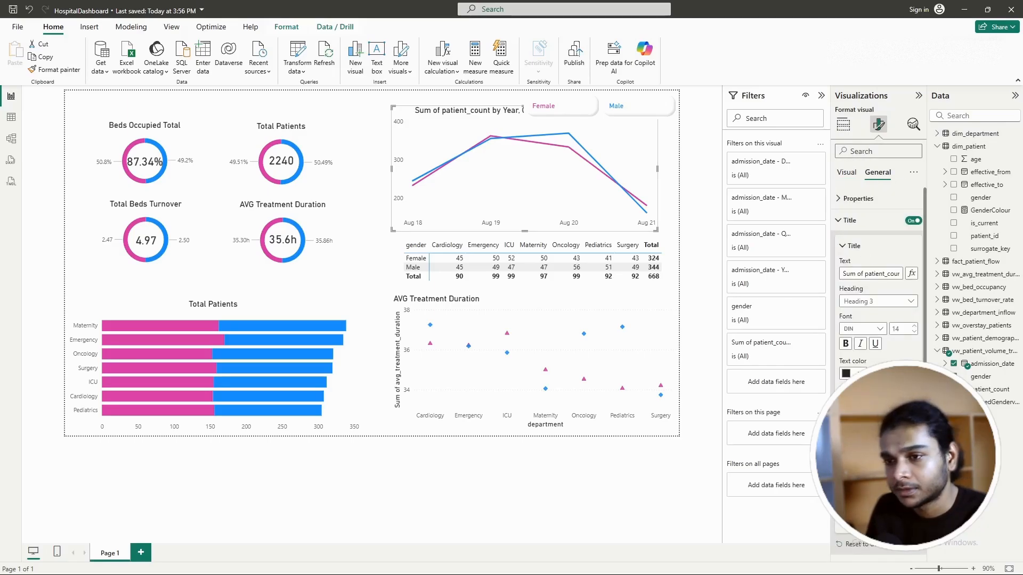
left_click(696, 181)
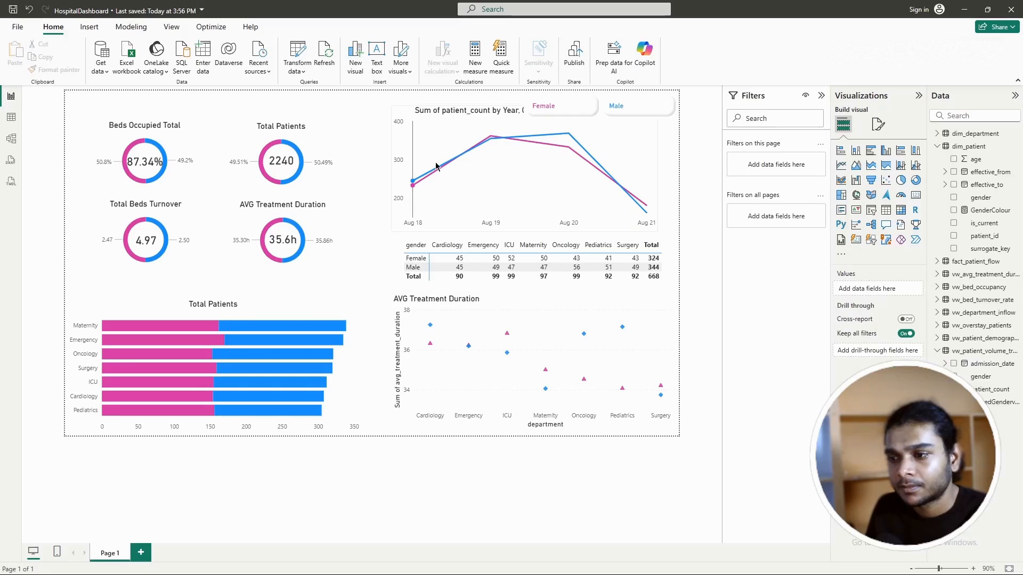
Step: Resize the patient count line chart so it starts below the gender slicer, extends wider and ends higher above the matrix
left_click(403, 113)
left_click_drag(526, 106, 528, 126)
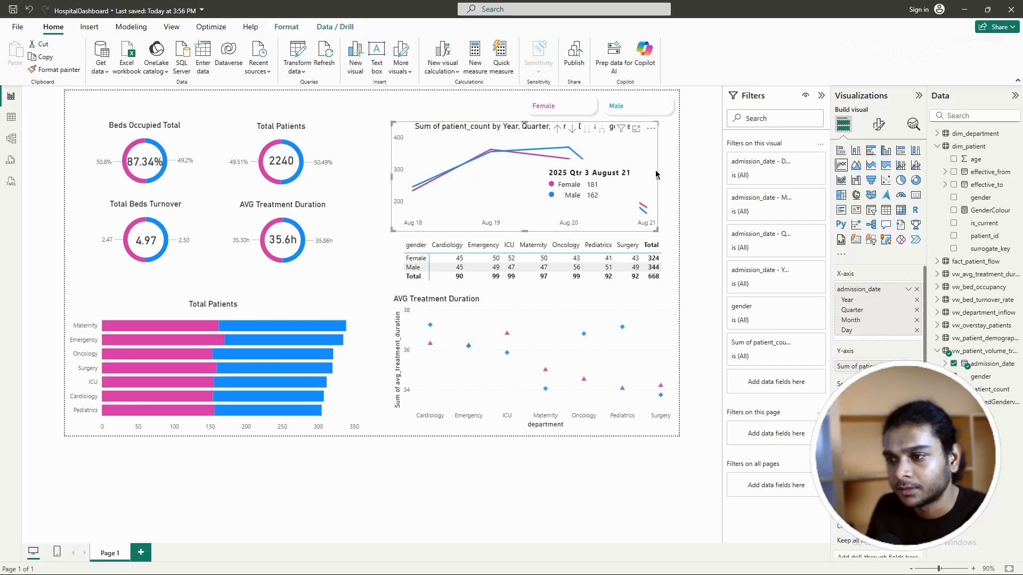
left_click_drag(657, 175, 669, 177)
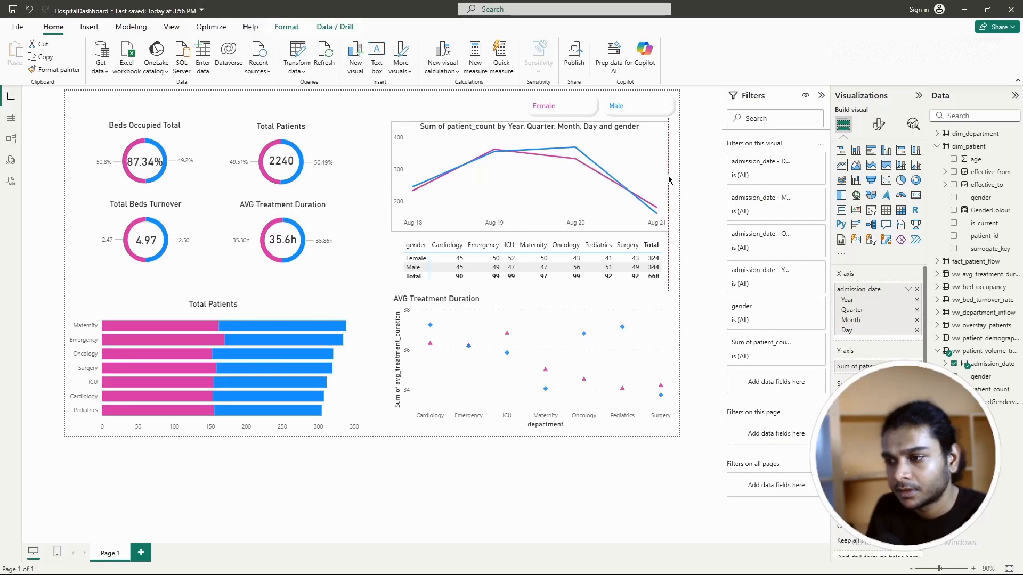
left_click(691, 272)
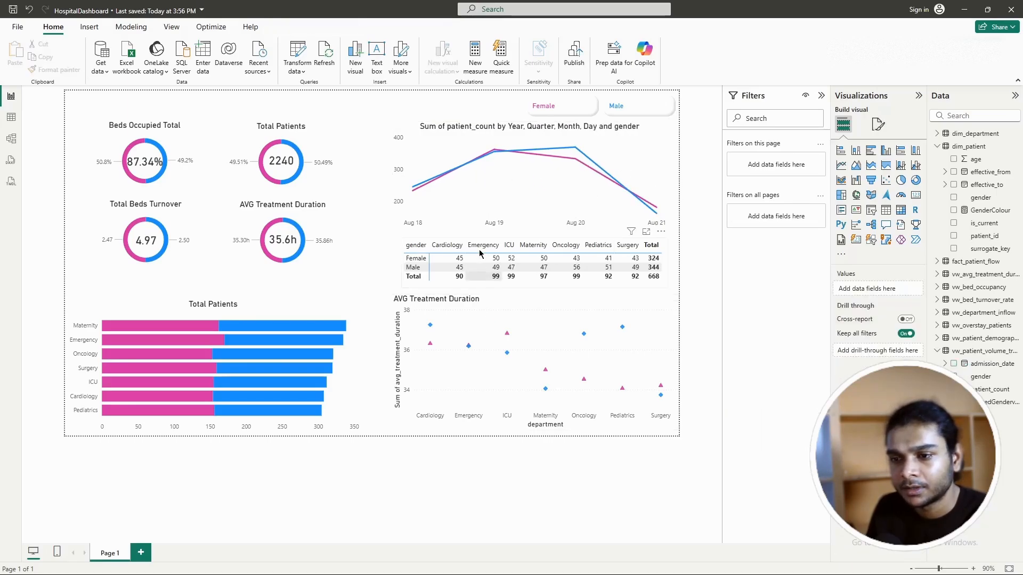
left_click(518, 224)
left_click_drag(530, 231, 532, 216)
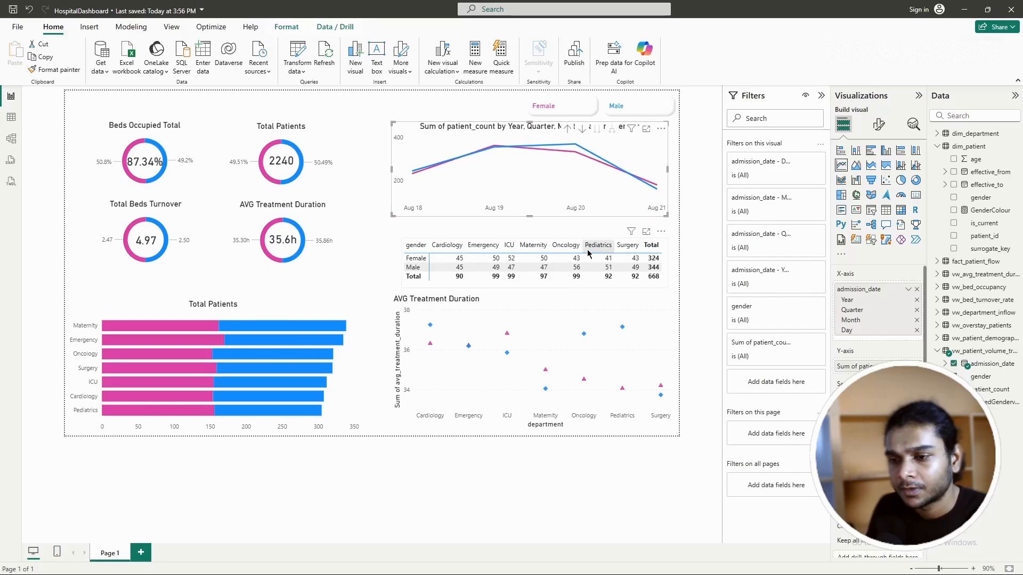
Step: Turn off the column subtotals and row subtotals of the overstay matrix
left_click(436, 280)
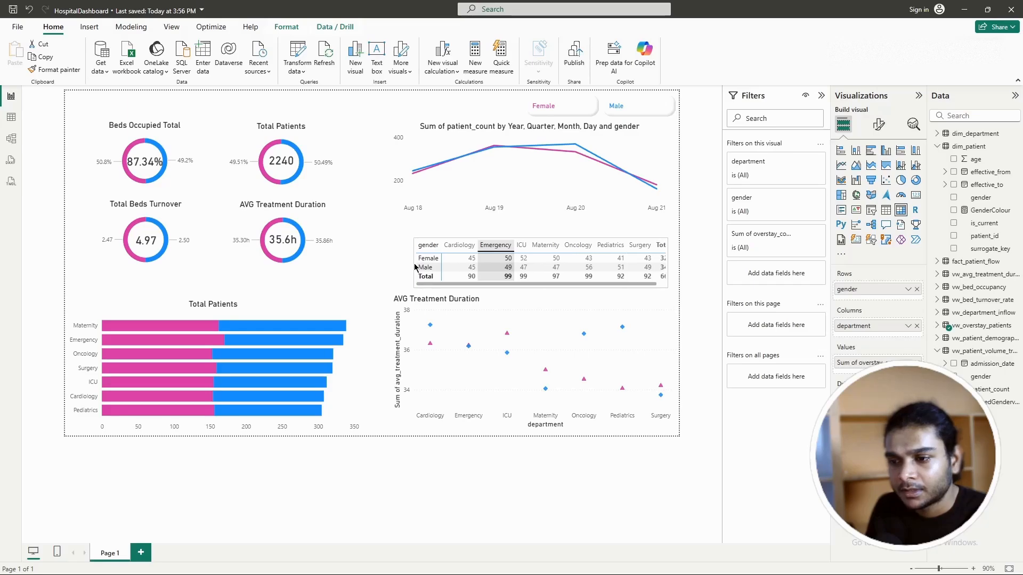
left_click_drag(415, 267, 403, 267)
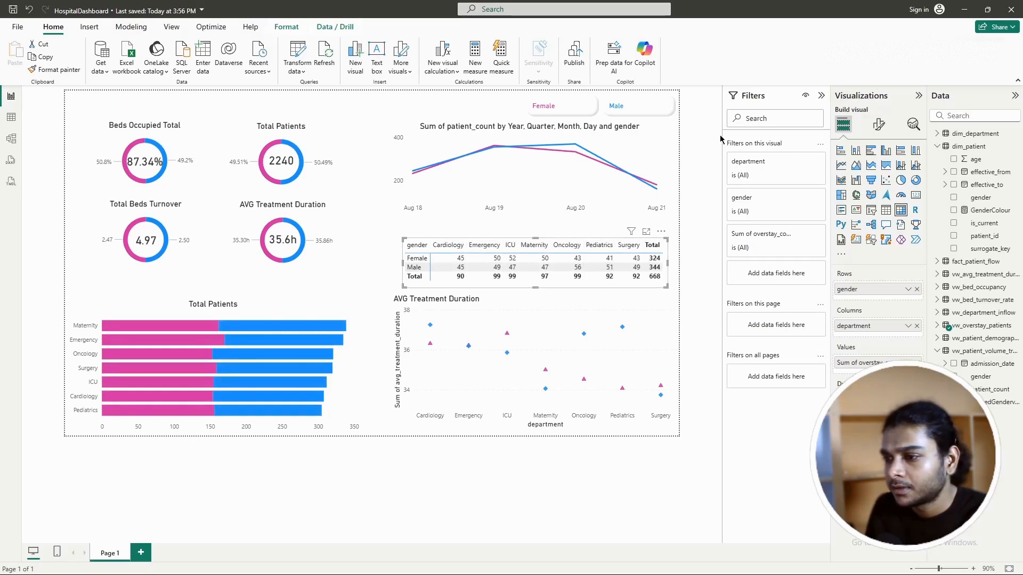
left_click(879, 124)
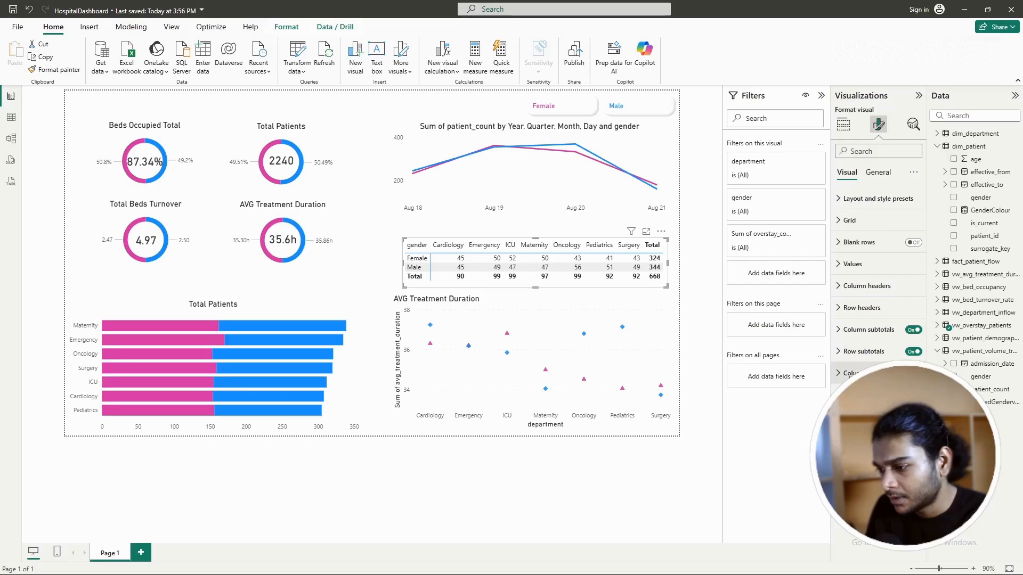
left_click(869, 395)
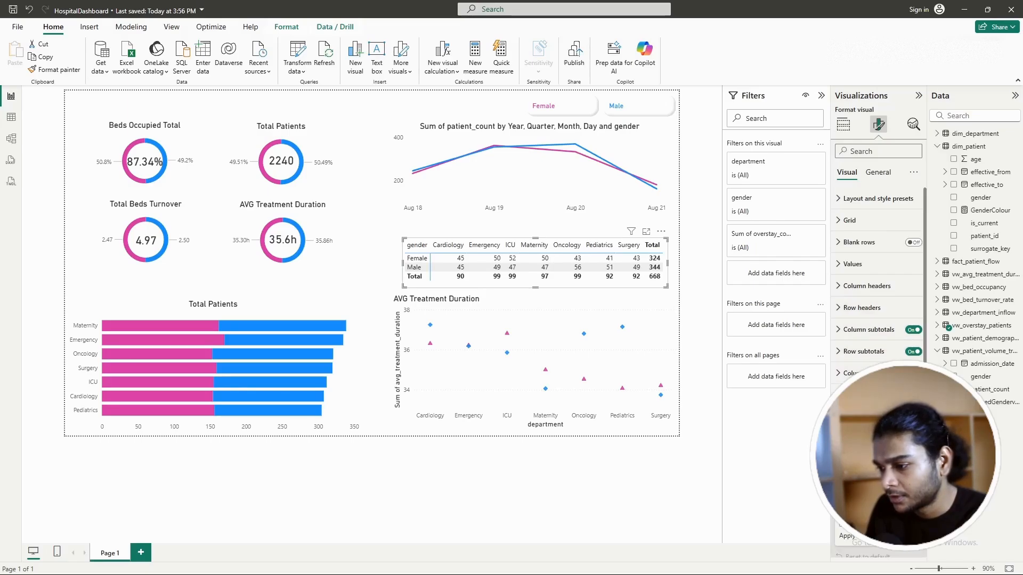
scroll(877, 320, "down", 3)
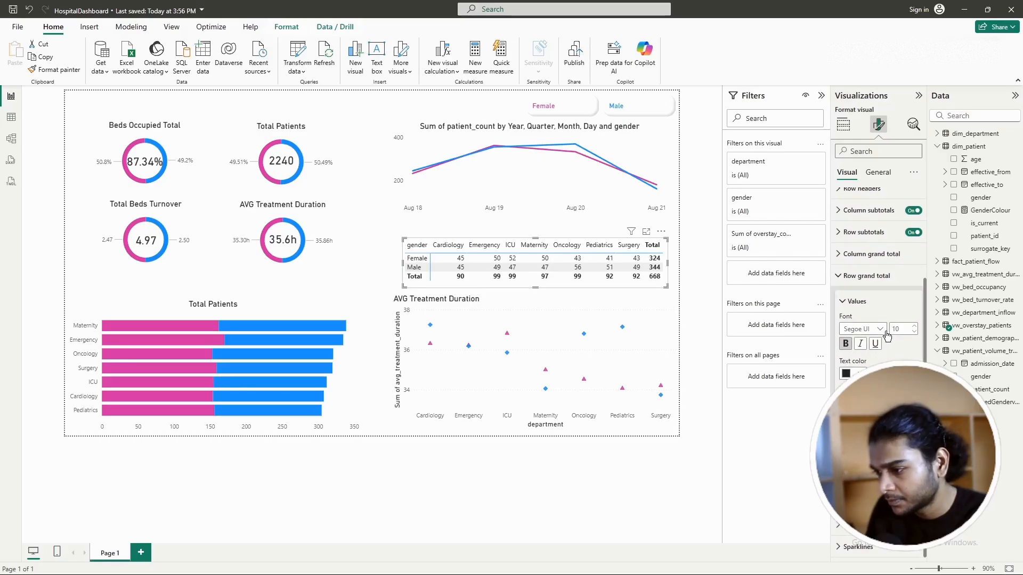
left_click(844, 308)
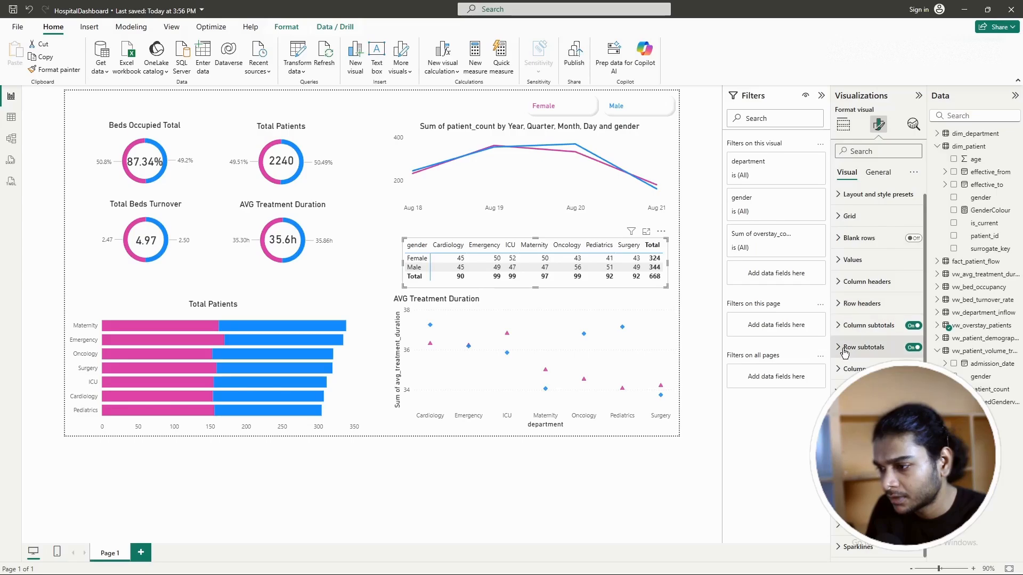
scroll(871, 204, "up", 1)
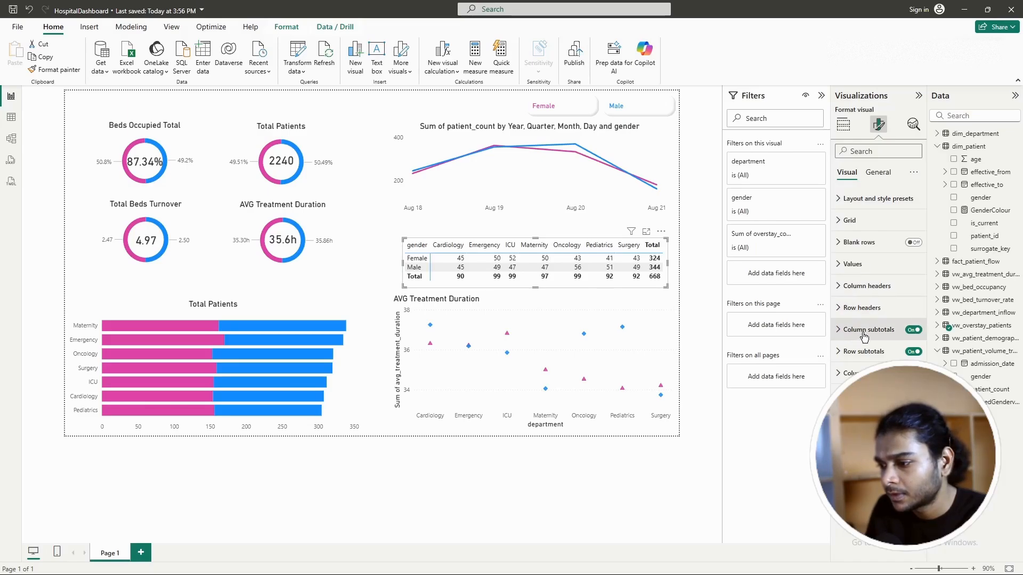
left_click(913, 330)
left_click(913, 352)
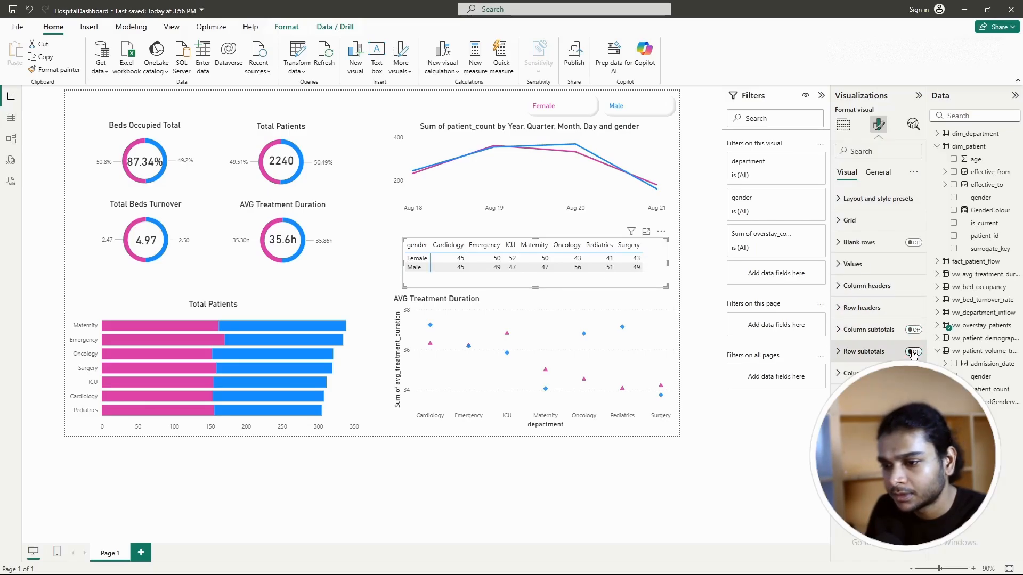
Step: Shrink the overstay matrix to fit its two gender rows and place it just above the AVG Treatment Duration chart
mouse_move(665, 287)
left_mouse_down()
mouse_move(645, 278)
mouse_move(660, 294)
left_mouse_up()
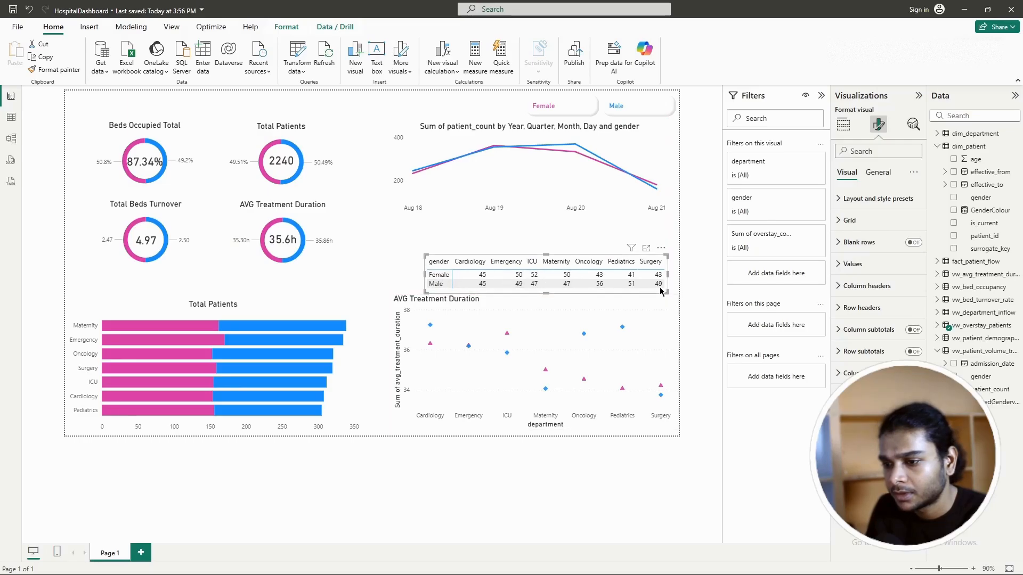
left_click(841, 203)
left_click(842, 202)
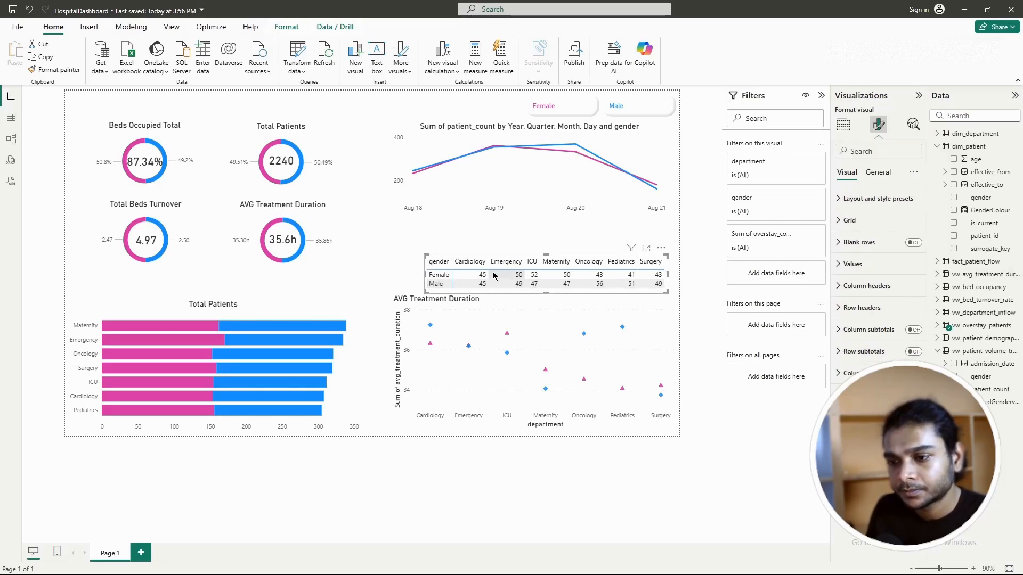
left_click(692, 403)
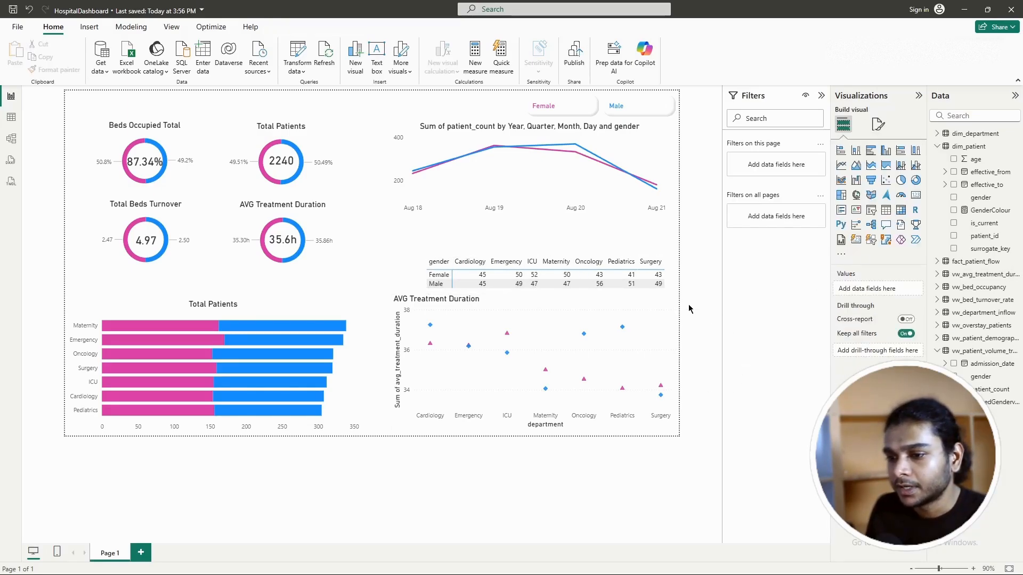
Step: Add a clustered column chart with department on the X-axis and overstay_count on the Y-axis, using fields from vw_overstay_patients
left_click(649, 294)
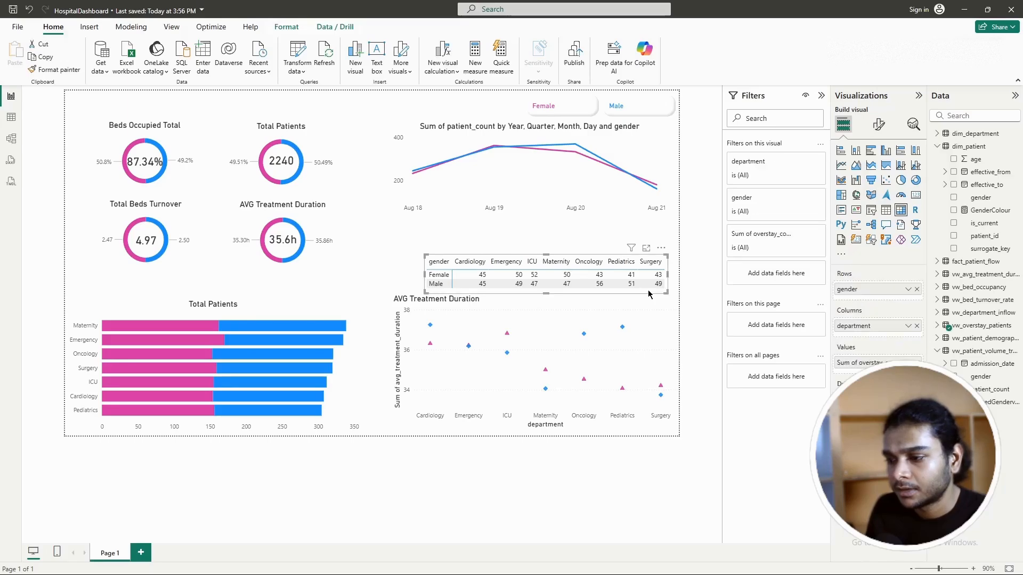
left_click(937, 351)
left_click(937, 326)
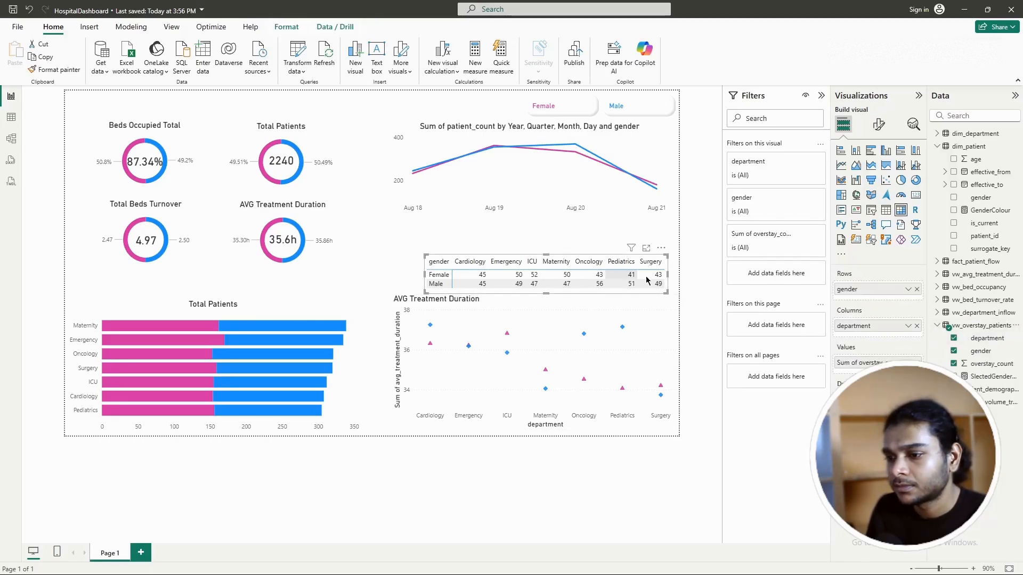
left_click(685, 292)
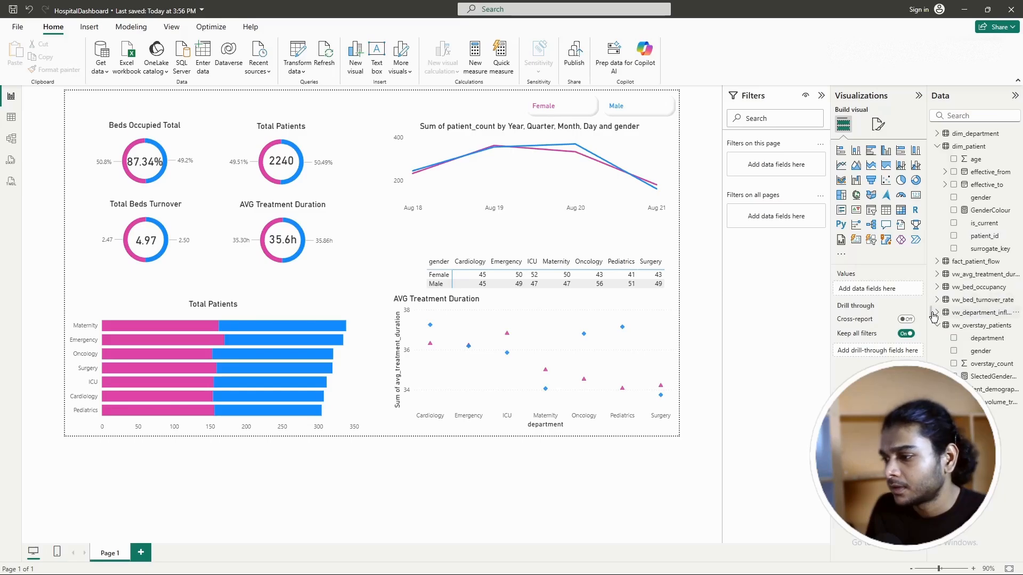
left_click(666, 281)
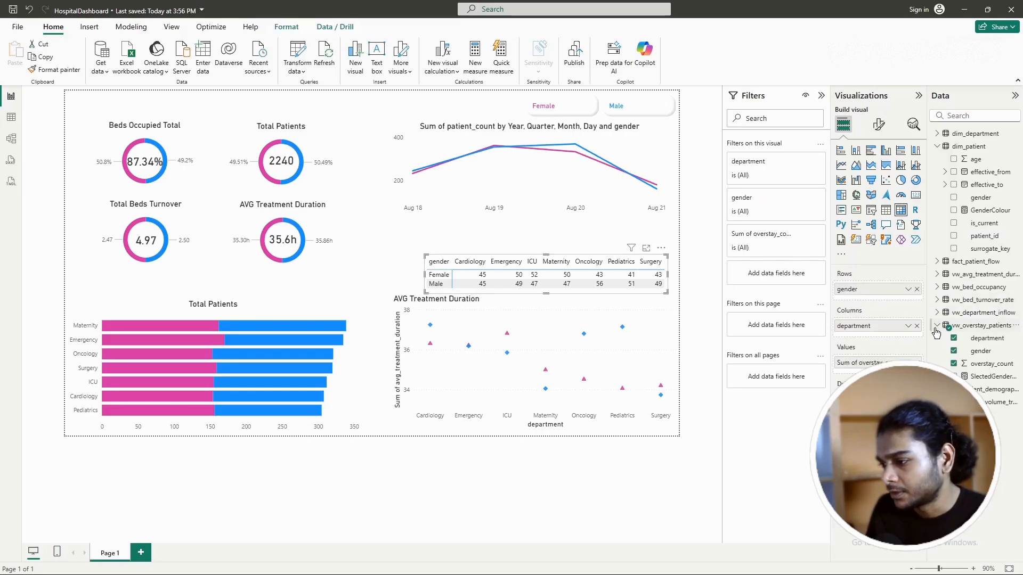
left_click(677, 289)
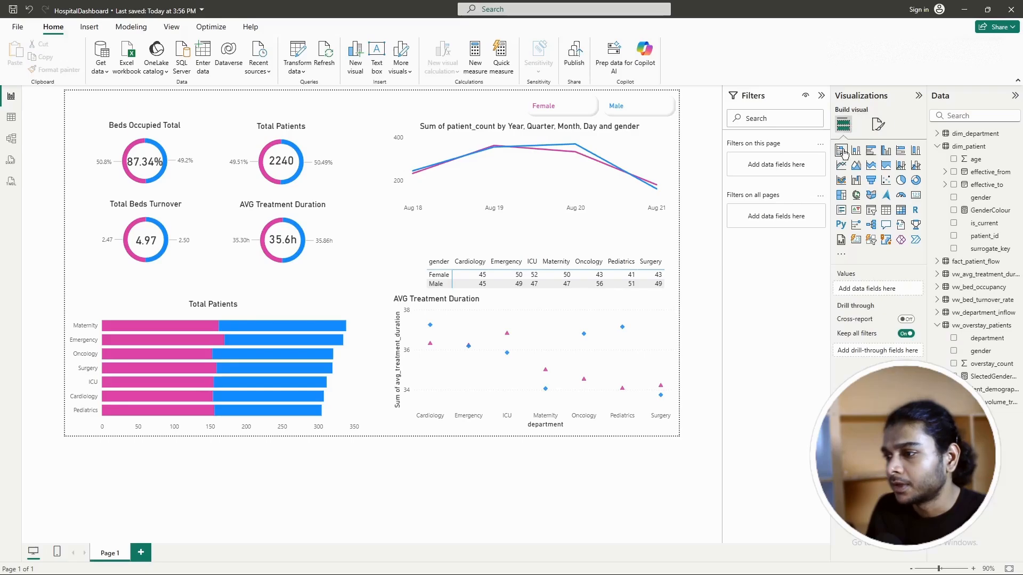
left_click(885, 152)
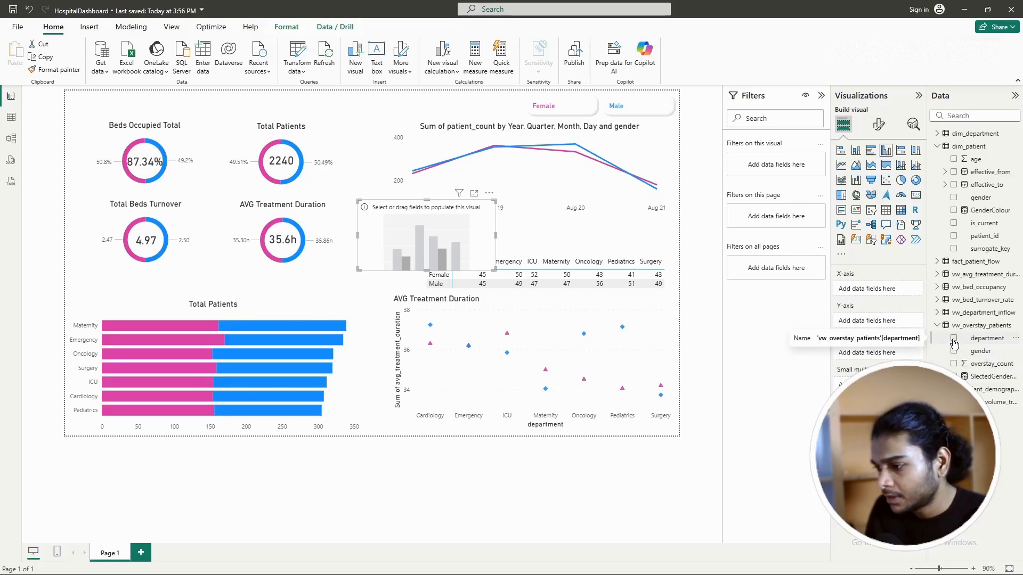
left_click_drag(985, 342, 876, 290)
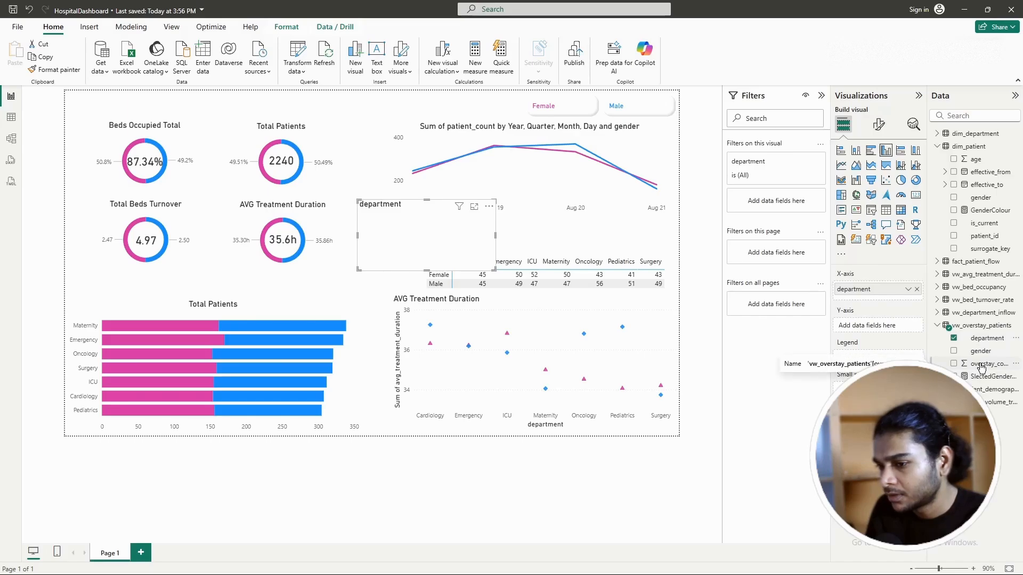
left_click_drag(982, 367, 866, 331)
Step: Enlarge the overstay column chart and move it above the matrix, over the patient count line chart
left_click_drag(495, 269, 662, 309)
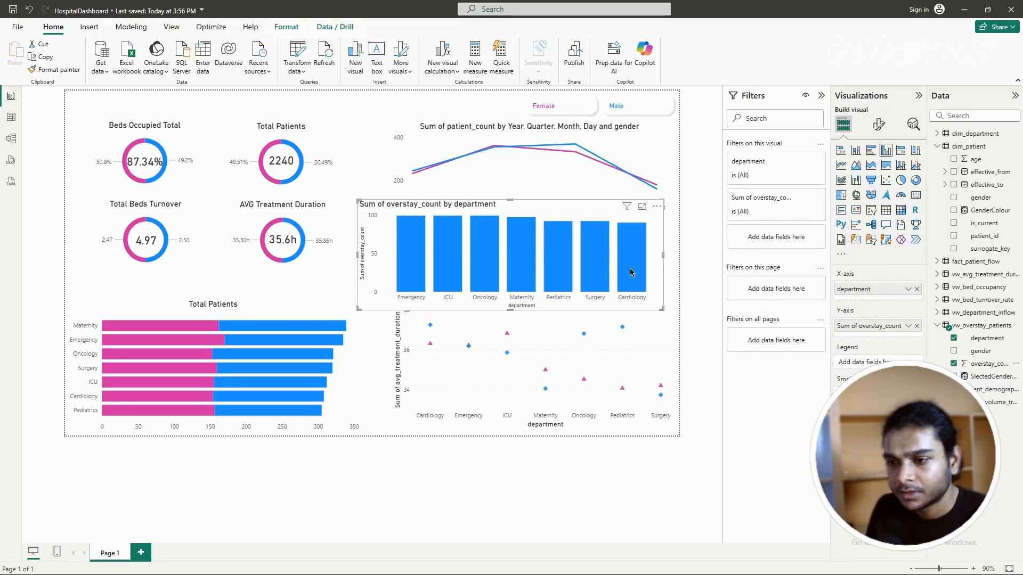
left_click_drag(609, 282, 658, 233)
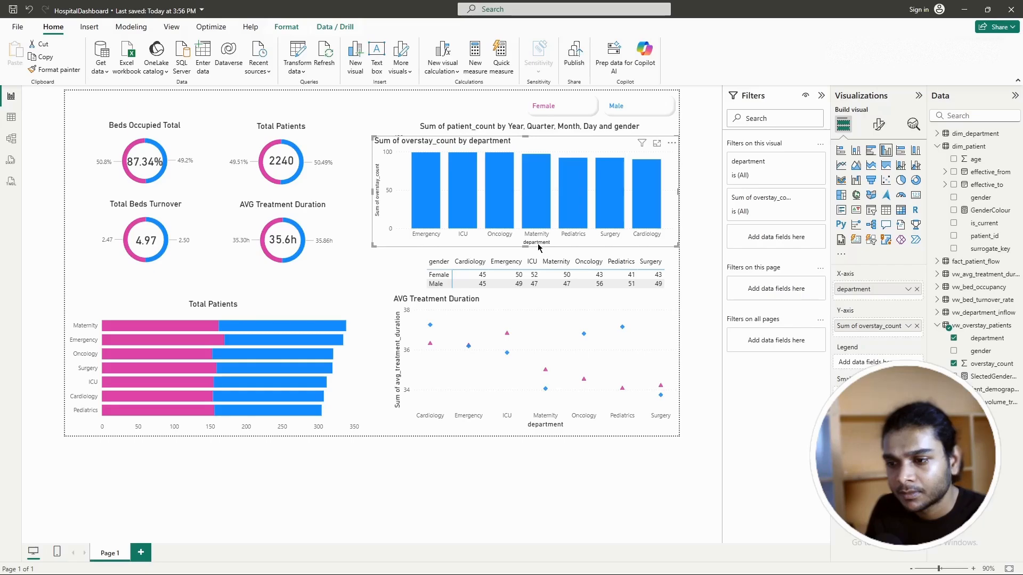
mouse_move(571, 241)
left_mouse_down()
mouse_move(571, 225)
mouse_move(577, 246)
left_mouse_up()
key("Escape")
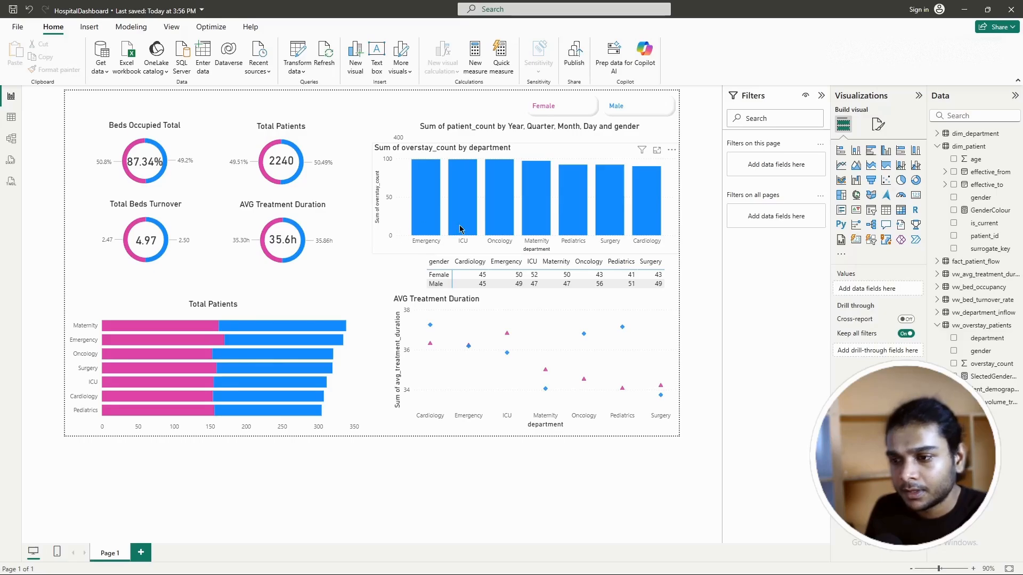
left_click_drag(434, 250, 434, 224)
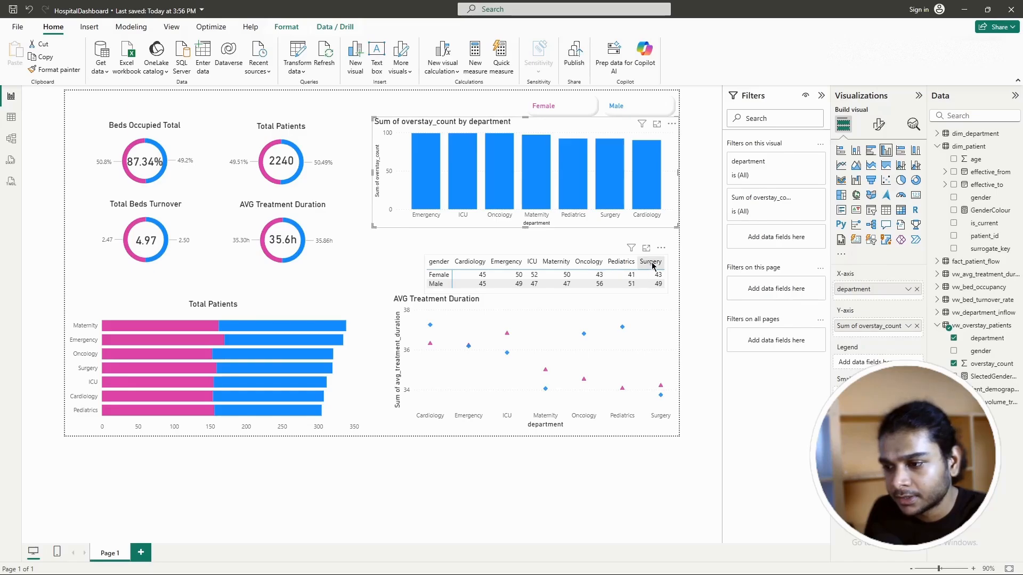
Step: Test how the overstay column chart responds to the Male slicer option and to selecting its Cardiology column
left_click(620, 106)
left_click(621, 106)
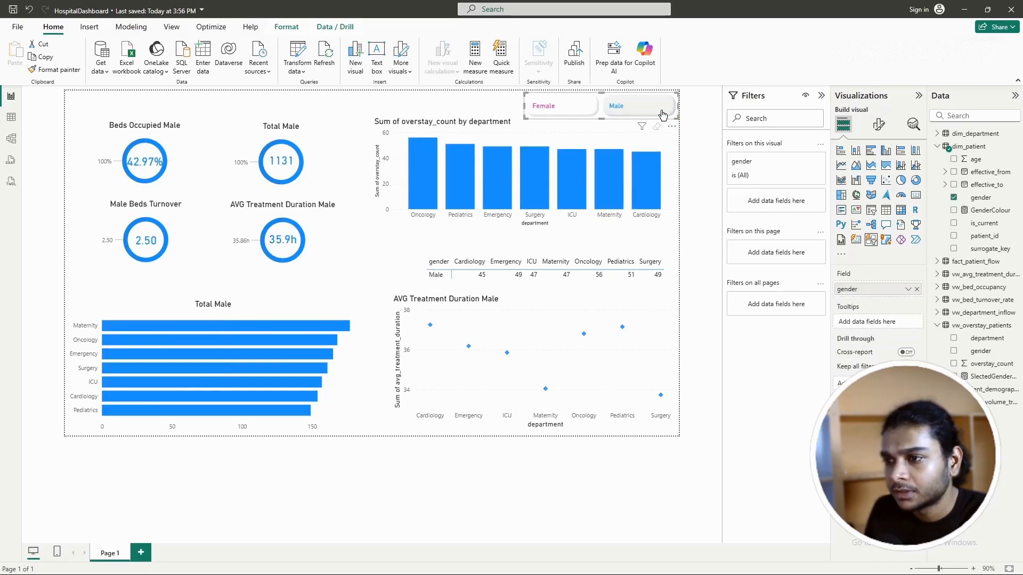
left_click(671, 127)
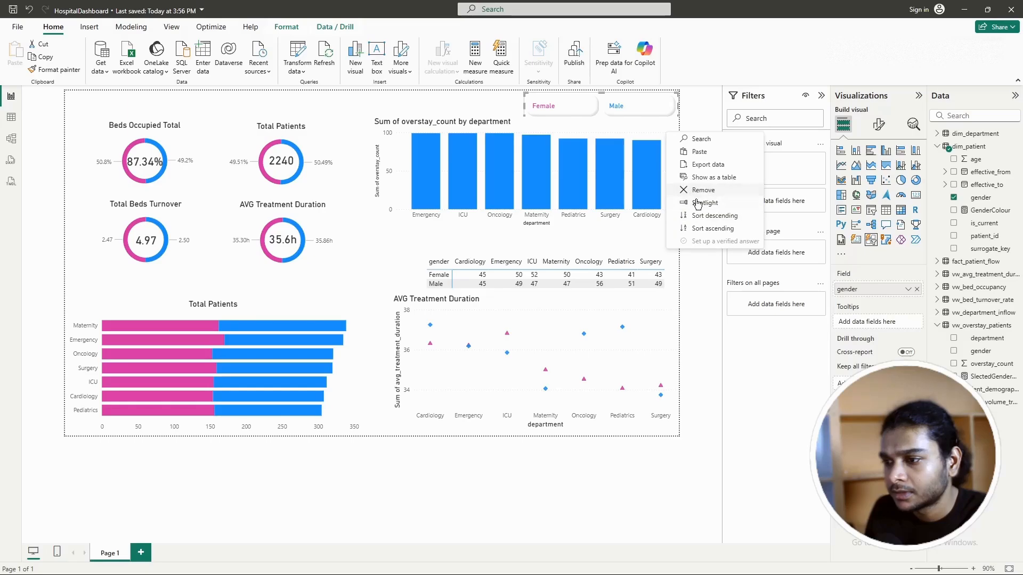
left_click(637, 210)
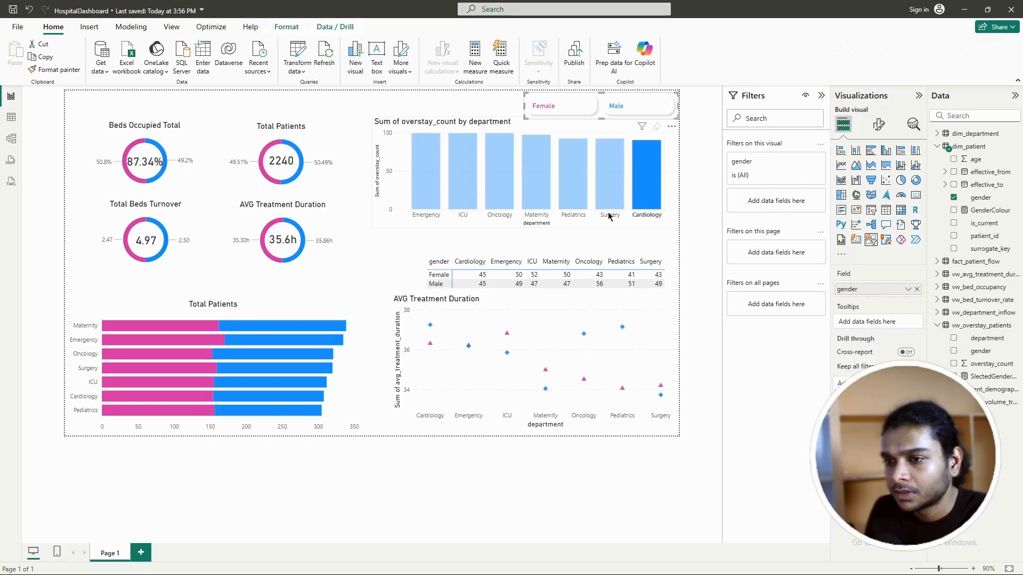
left_click(397, 211)
left_click(637, 188)
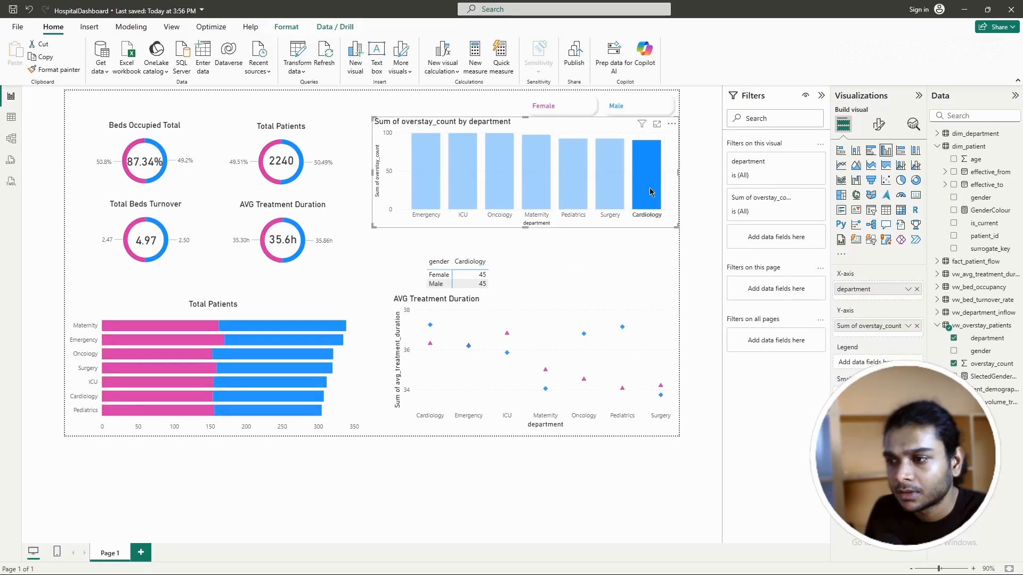
Step: Sort the overstay column chart by department in ascending order and move it back above the matrix
left_click_drag(673, 228, 670, 268)
left_click(670, 159)
mouse_move(703, 223)
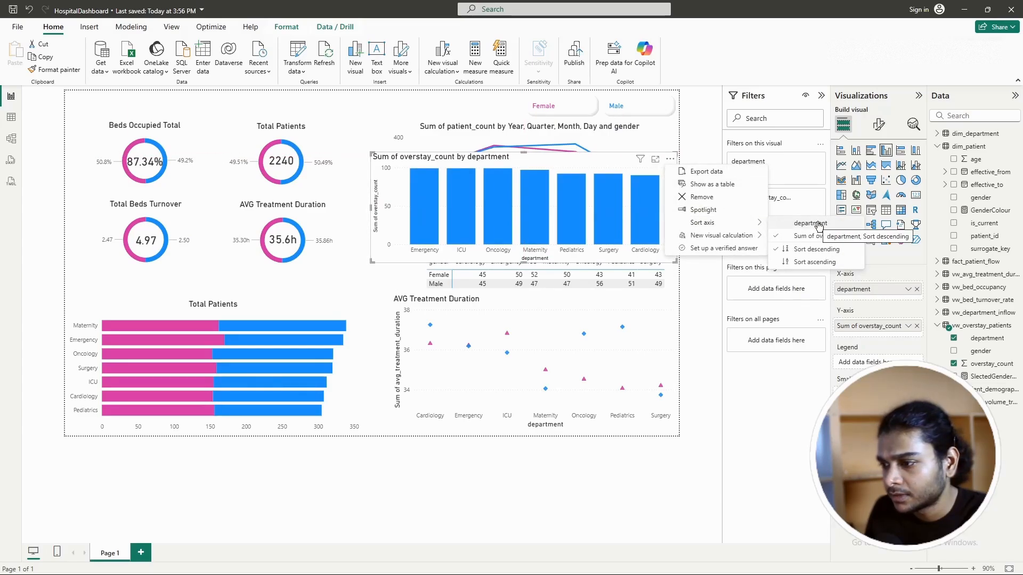
left_click(818, 226)
left_click_drag(622, 159, 561, 107)
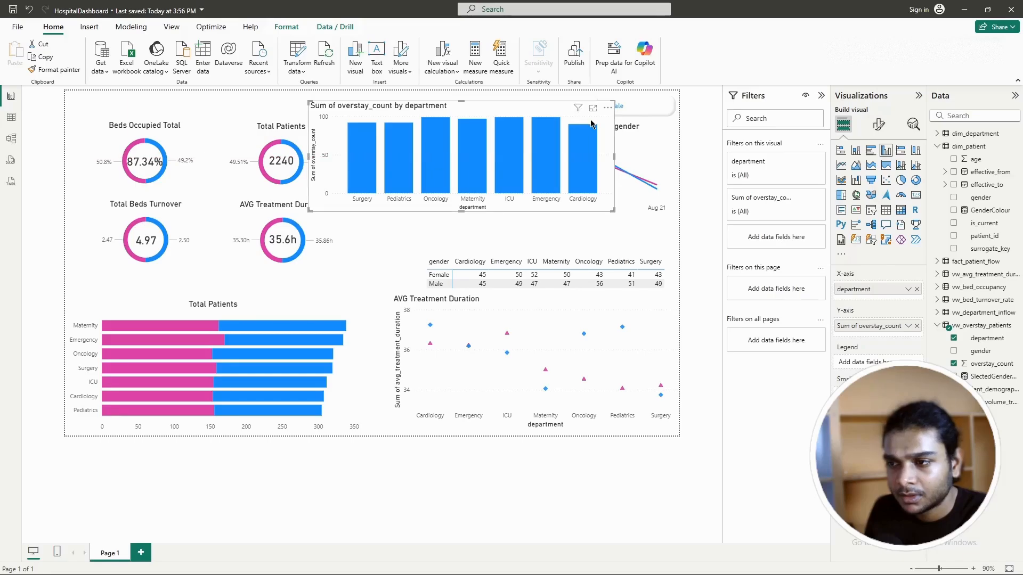
left_click(607, 110)
mouse_move(638, 176)
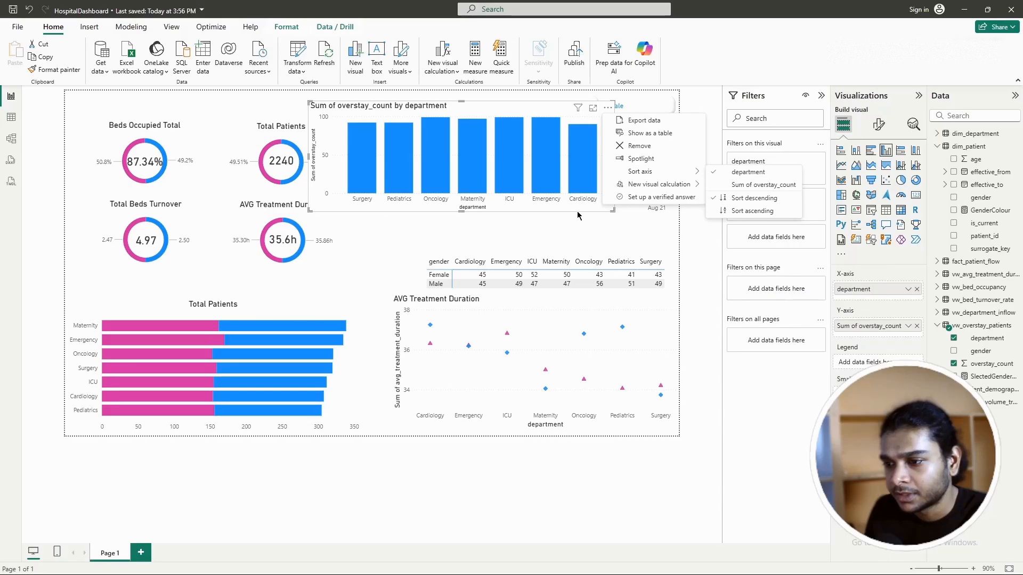
left_click(750, 211)
left_click_drag(579, 204, 667, 235)
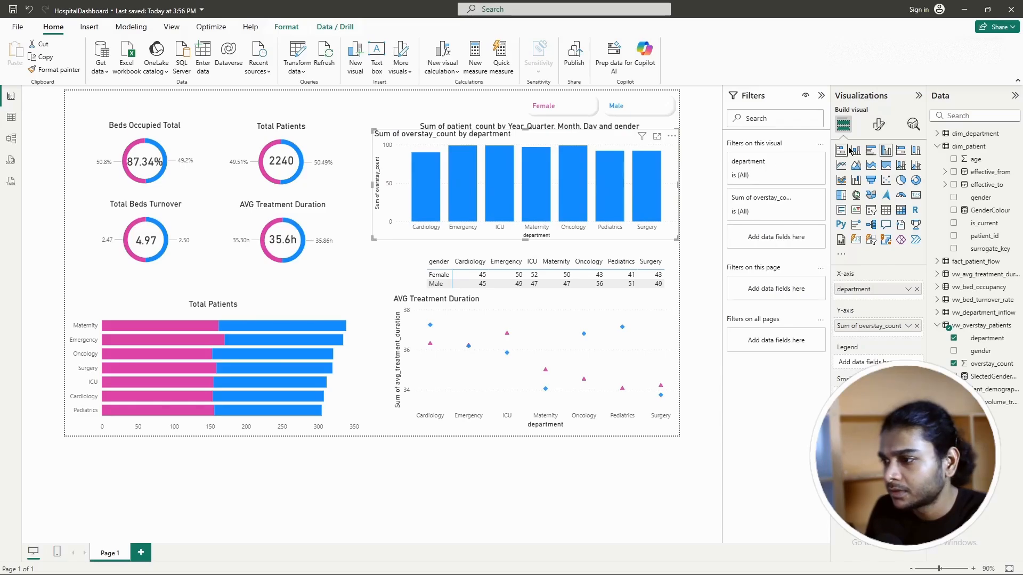
Step: Turn off the X-axis values and X-axis title of the overstay column chart
left_click(874, 126)
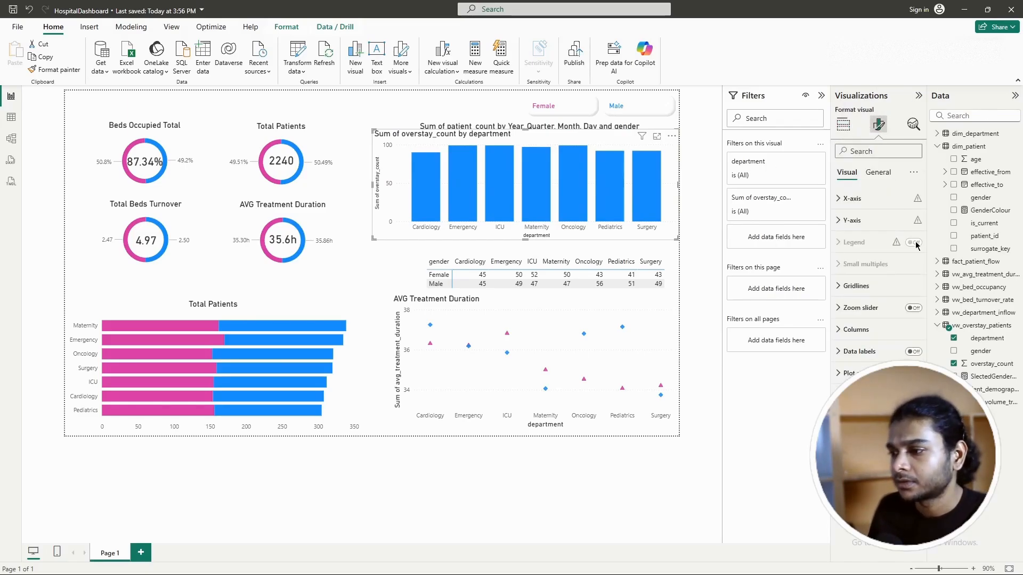
left_click(851, 198)
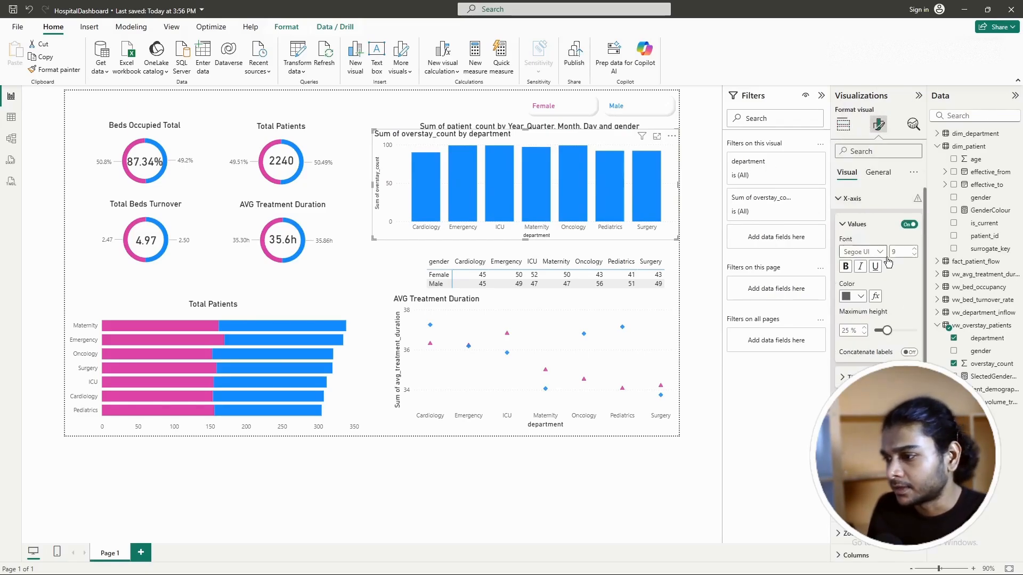
left_click(910, 225)
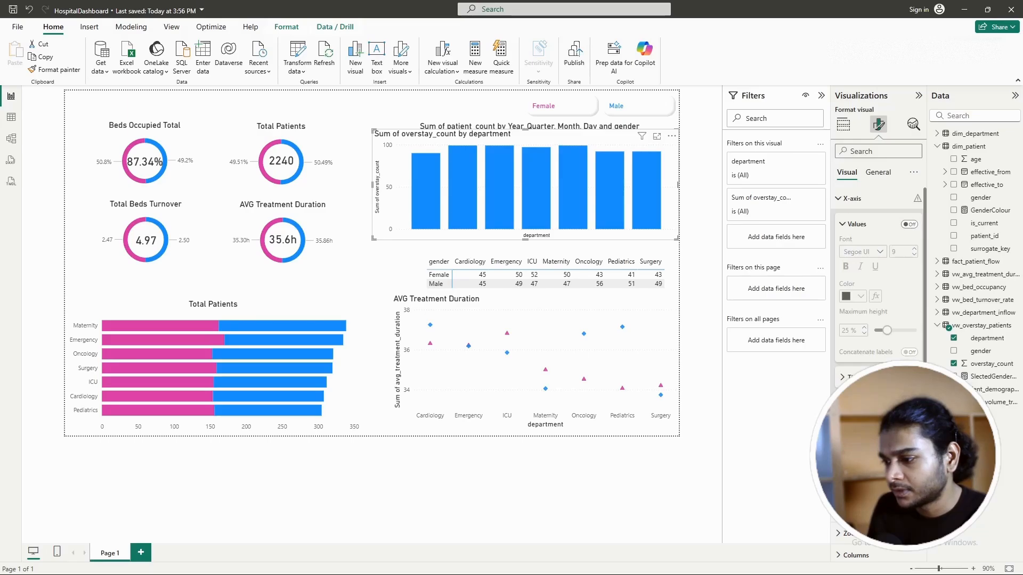
left_click(842, 223)
left_click(909, 250)
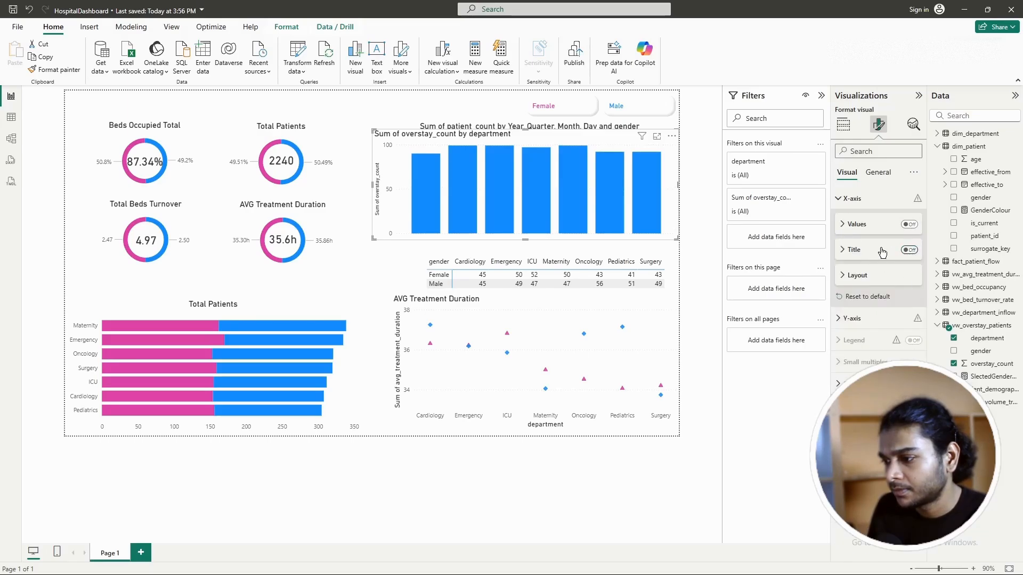
left_click(846, 199)
Step: Hide the Y-axis values and Y-axis title of the overstay column chart, and turn off its chart title
left_click(853, 220)
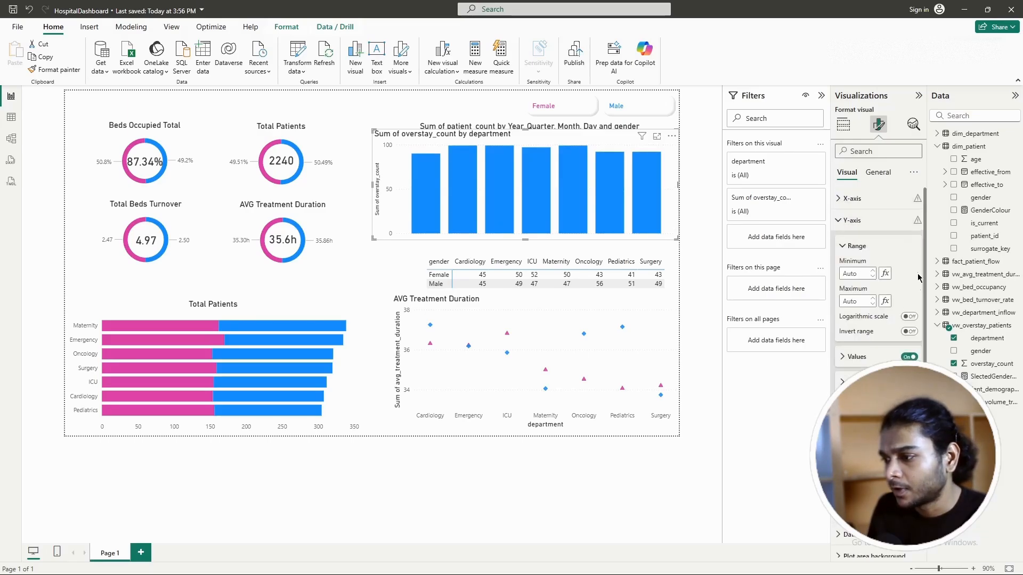
left_click(908, 356)
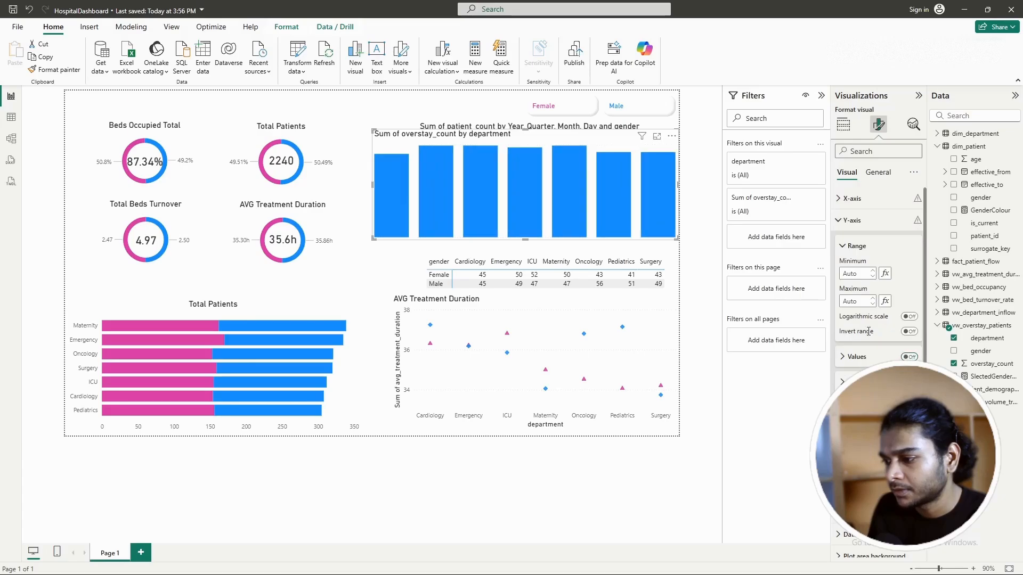
left_click(853, 220)
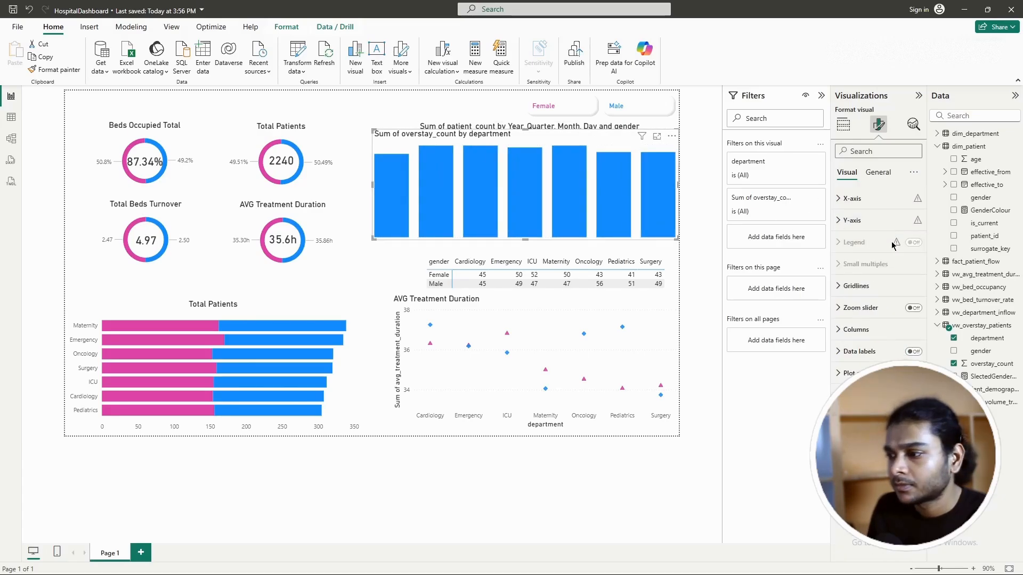
left_click(880, 173)
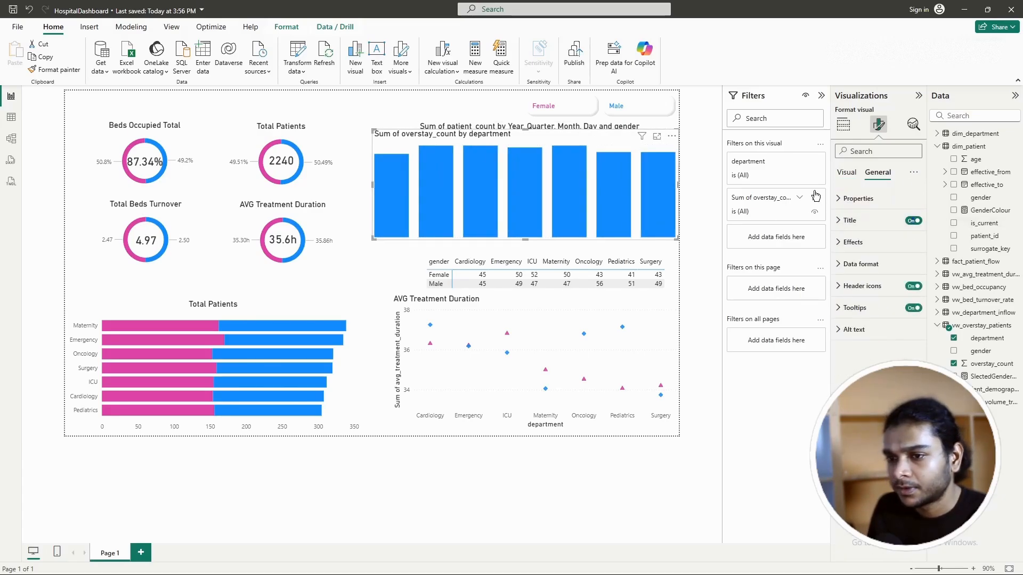
left_click(914, 221)
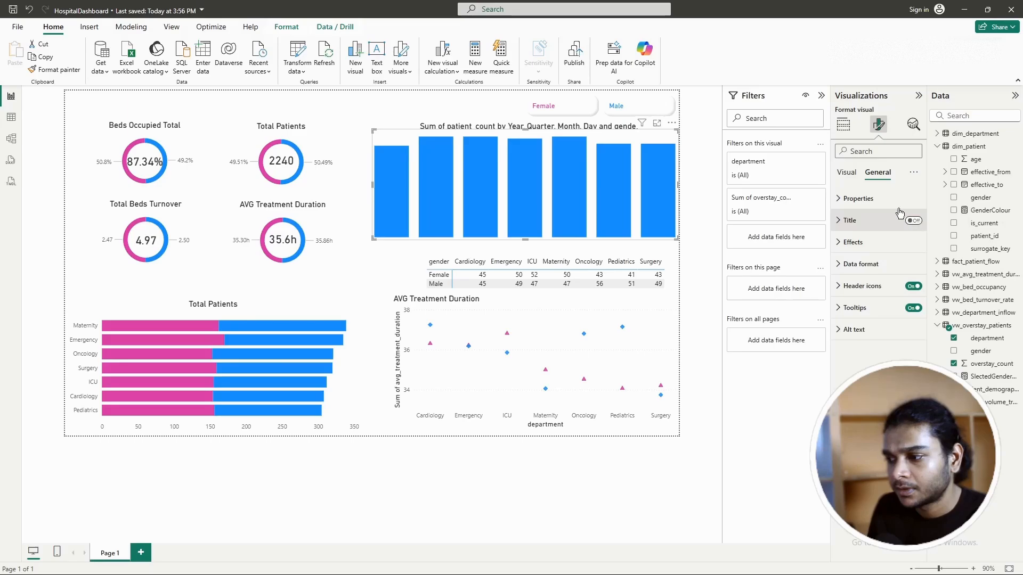
Step: Look through the overstay column chart's visual and general formatting options for a column width setting
left_click(847, 174)
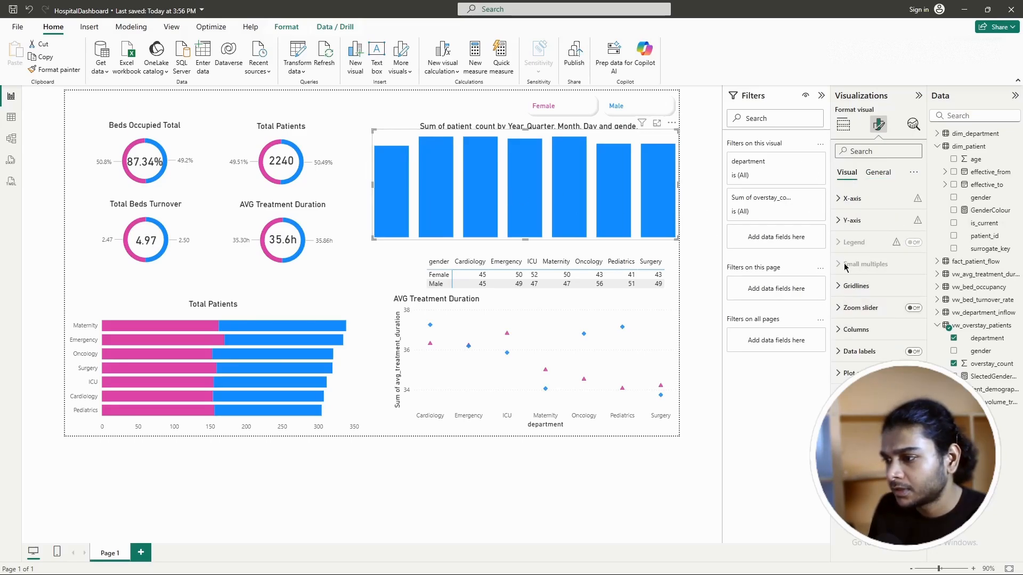
left_click(877, 173)
left_click(845, 174)
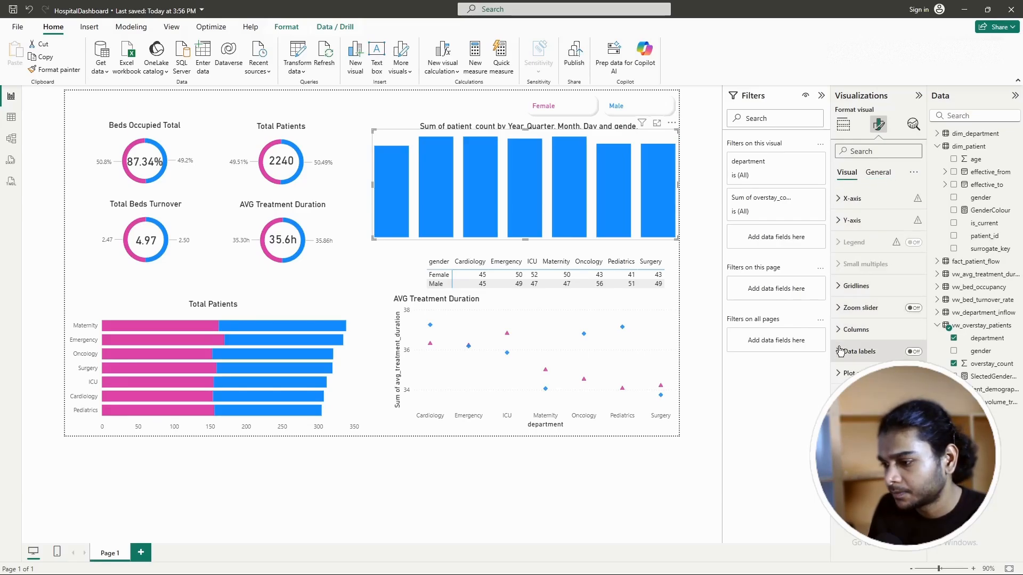
left_click(837, 330)
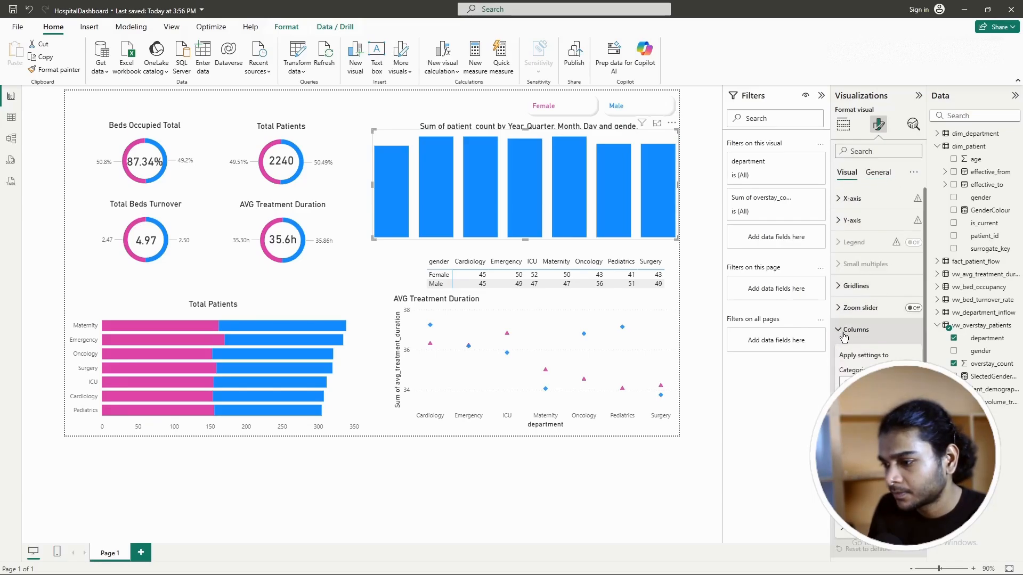
scroll(841, 338, "down", 1)
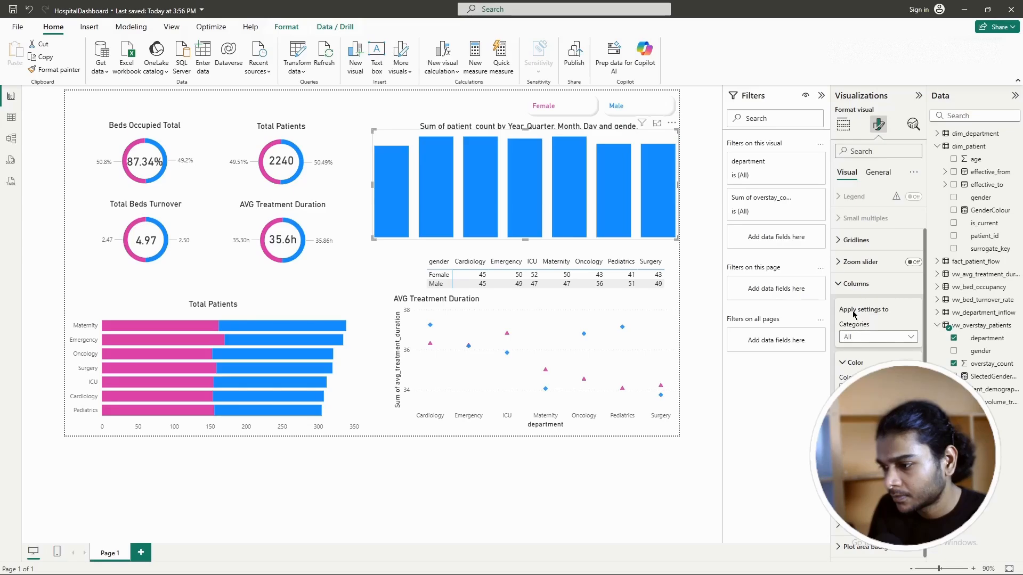
left_click(848, 284)
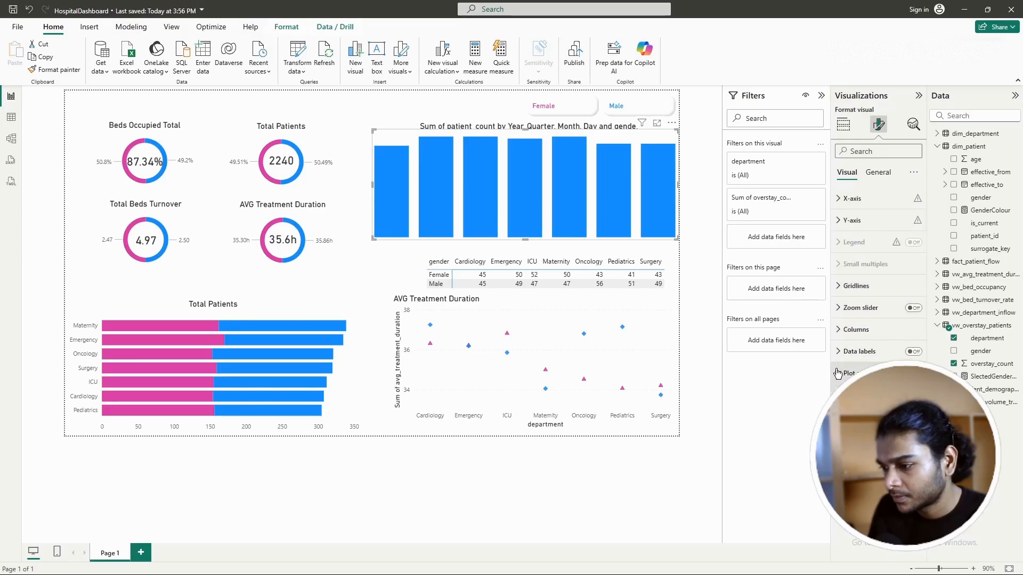
left_click(839, 331)
left_click(839, 331)
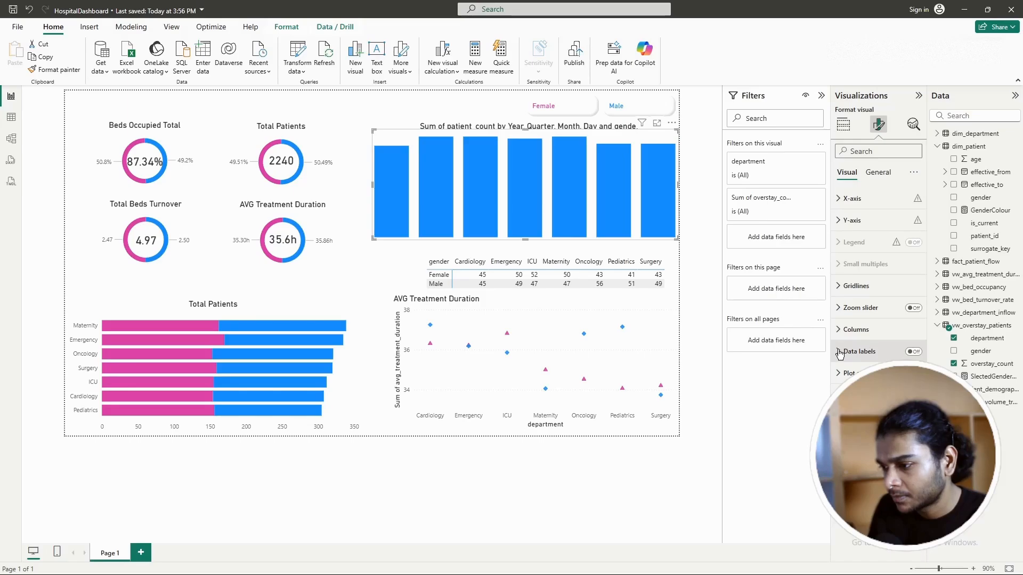
left_click(878, 179)
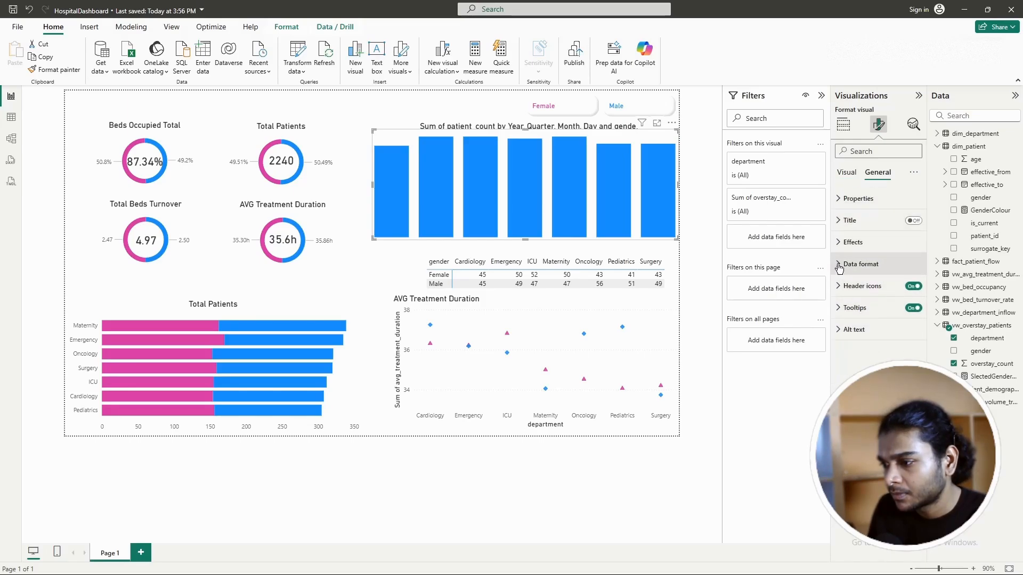
left_click(840, 200)
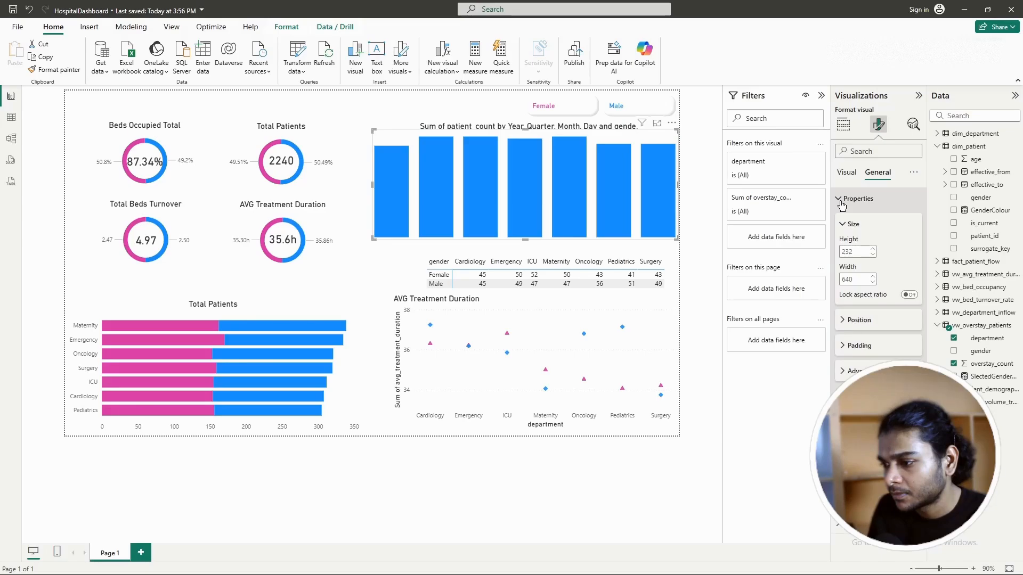
left_click(846, 172)
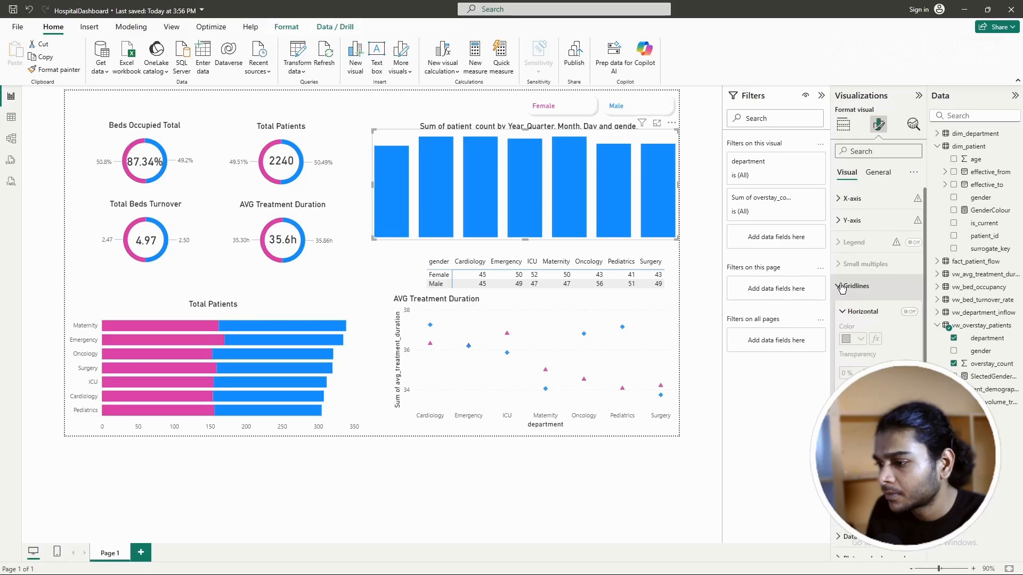
Step: Increase the spacing between the overstay chart's columns so that they are narrower
left_click(837, 331)
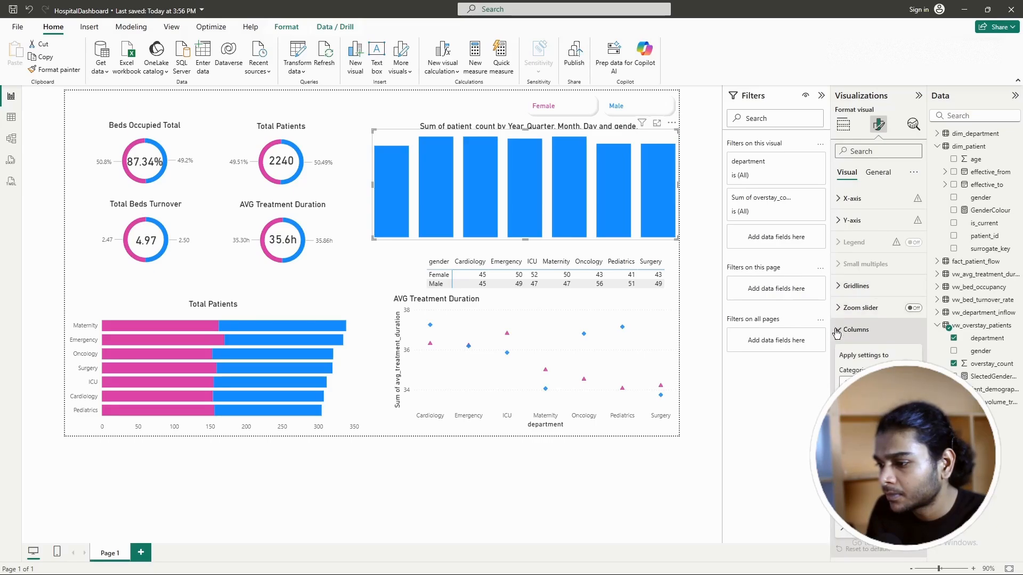
scroll(846, 335, "down", 1)
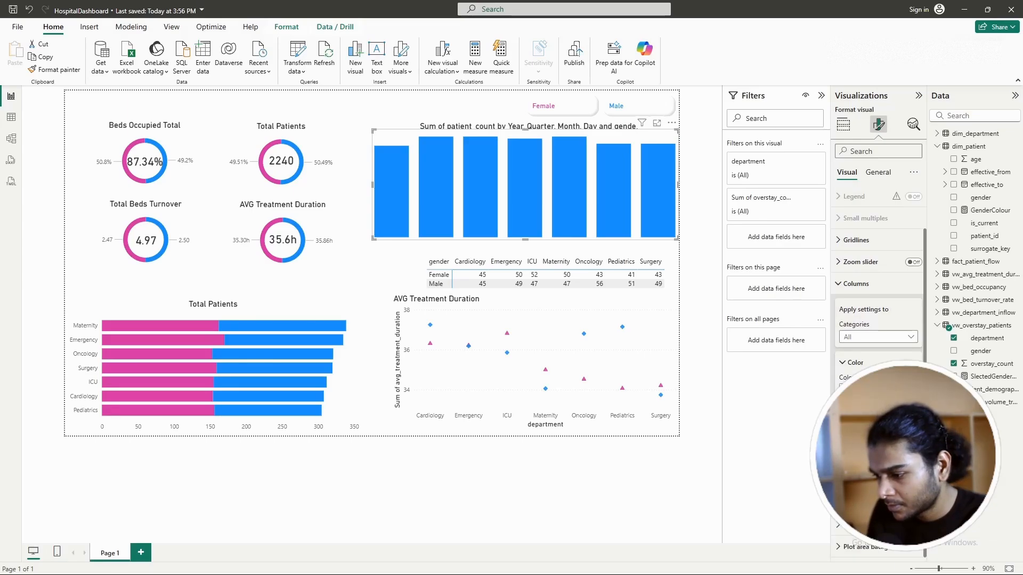
scroll(878, 320, "down", 2)
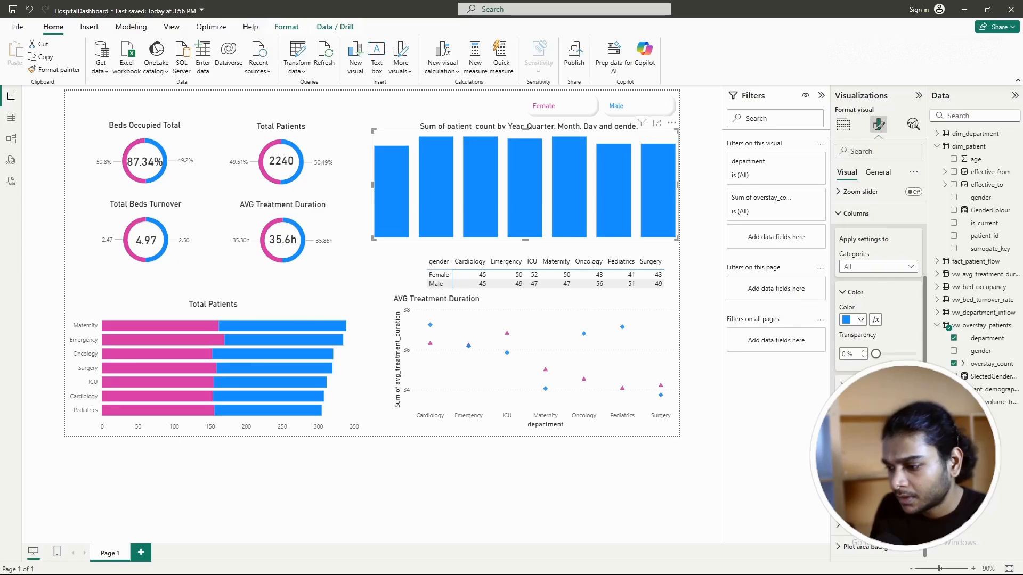
left_click_drag(884, 464, 896, 464)
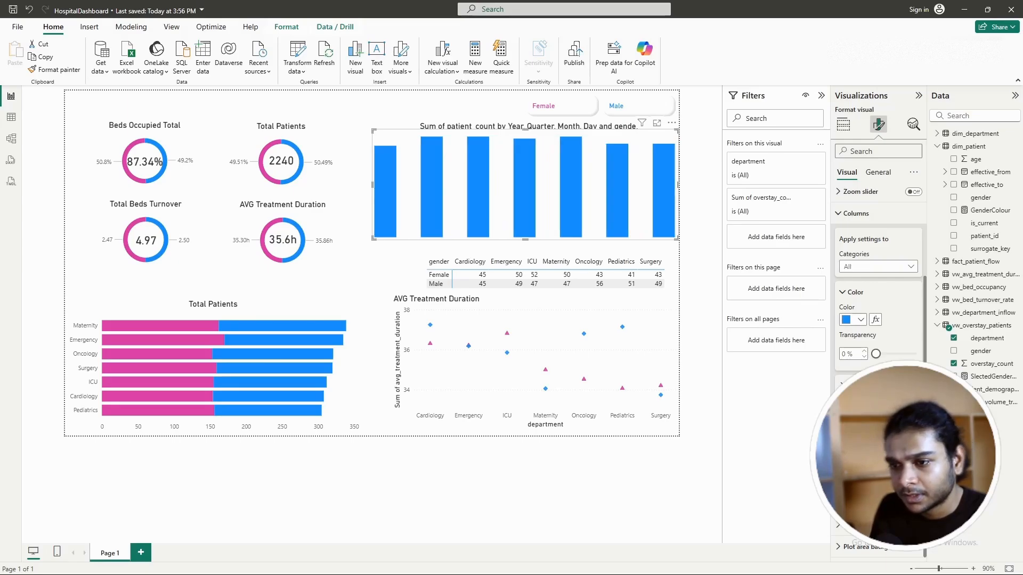
Step: Shrink the overstay column chart and fit it directly above the matrix so each column lines up with its department heading
left_click_drag(676, 238, 568, 218)
left_click_drag(512, 202, 660, 219)
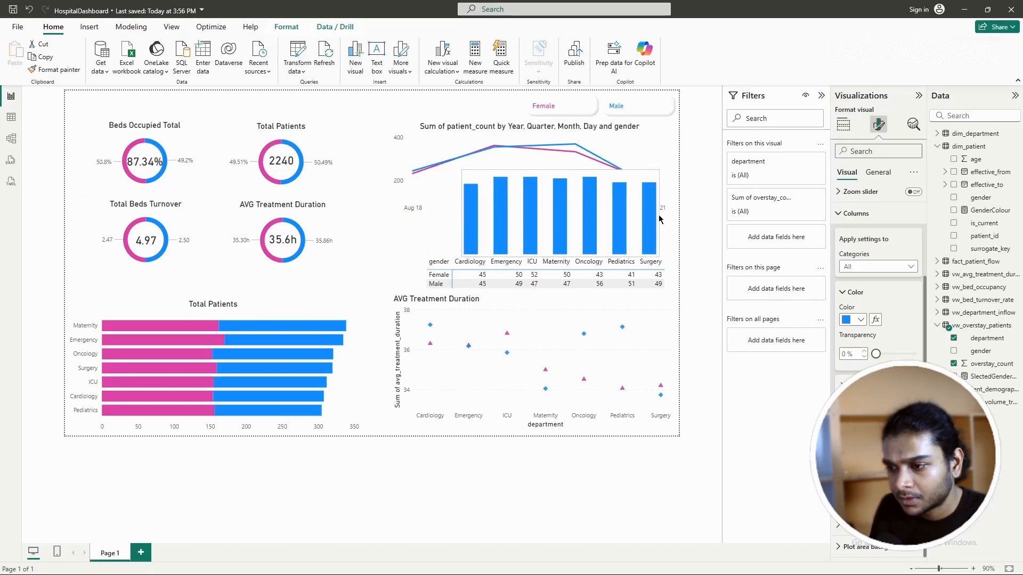
left_click_drag(581, 249, 564, 218)
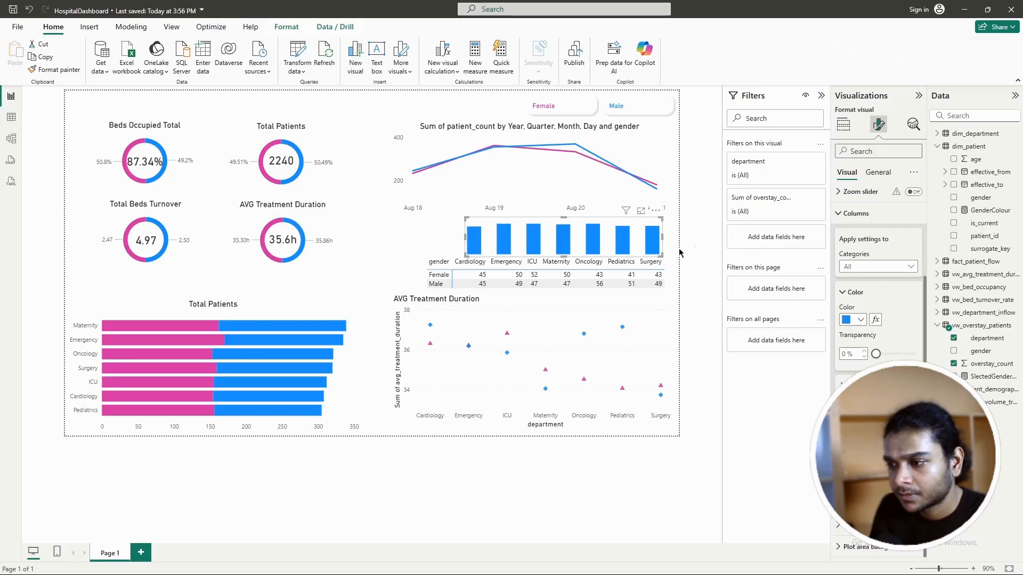
scroll(874, 213, "up", 3)
left_click(884, 178)
left_click(852, 240)
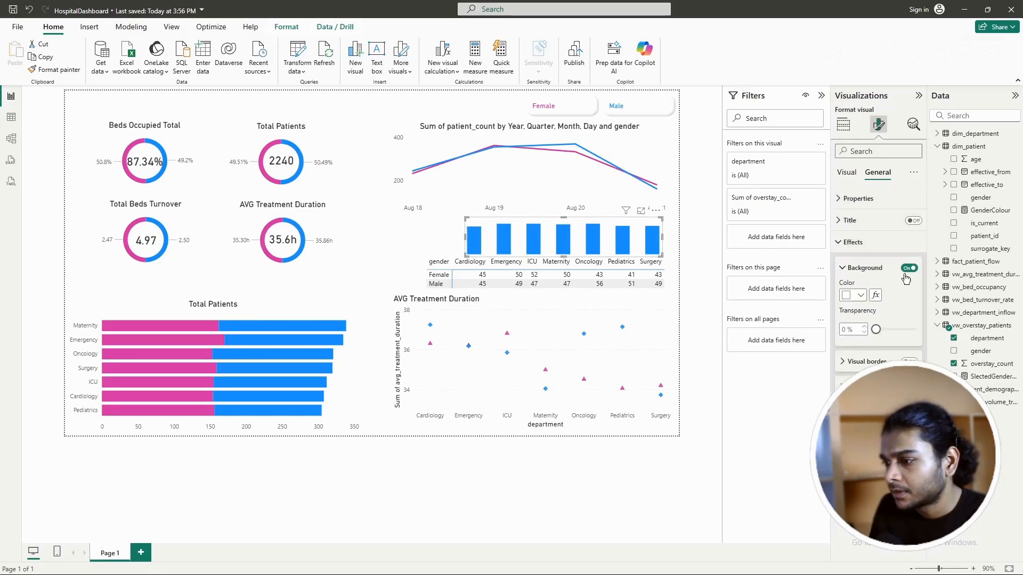
left_click(847, 174)
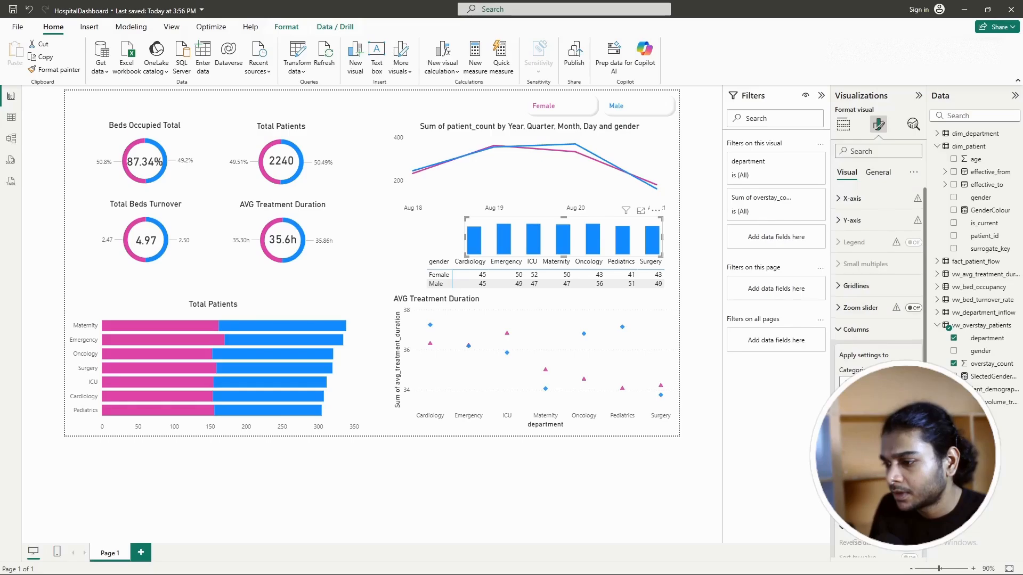
Step: Try coloring the overstay columns by field value based on gender from dim_patient, and clear that conditional formatting
scroll(882, 323, "down", 3)
left_click(875, 319)
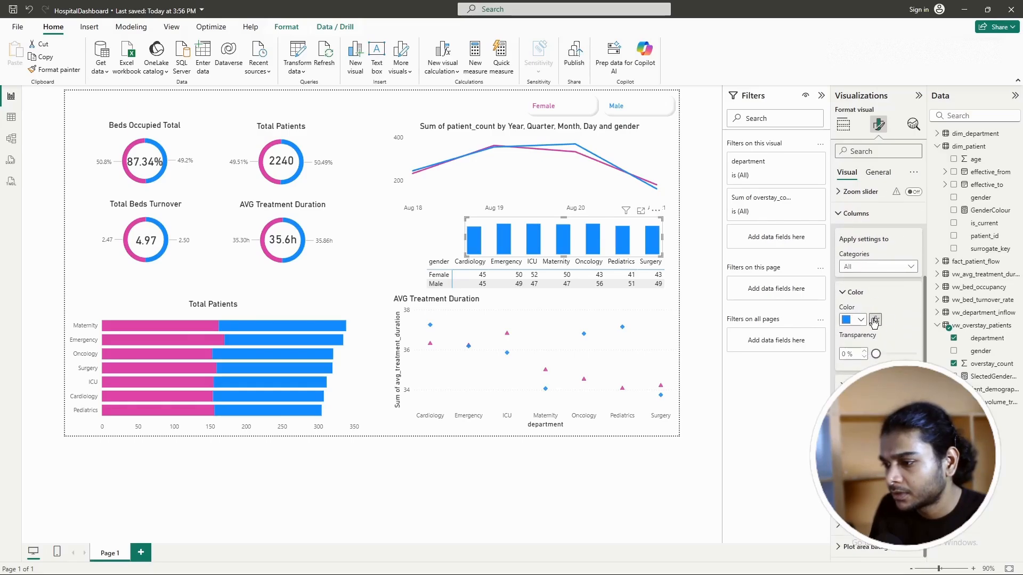
left_click(393, 173)
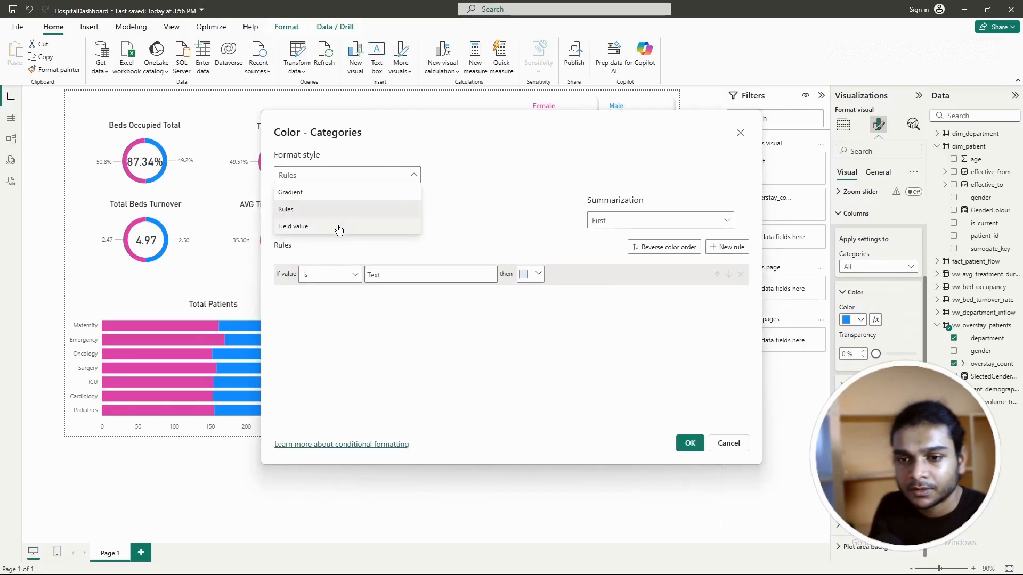
left_click(338, 228)
left_click(410, 220)
left_click(281, 295)
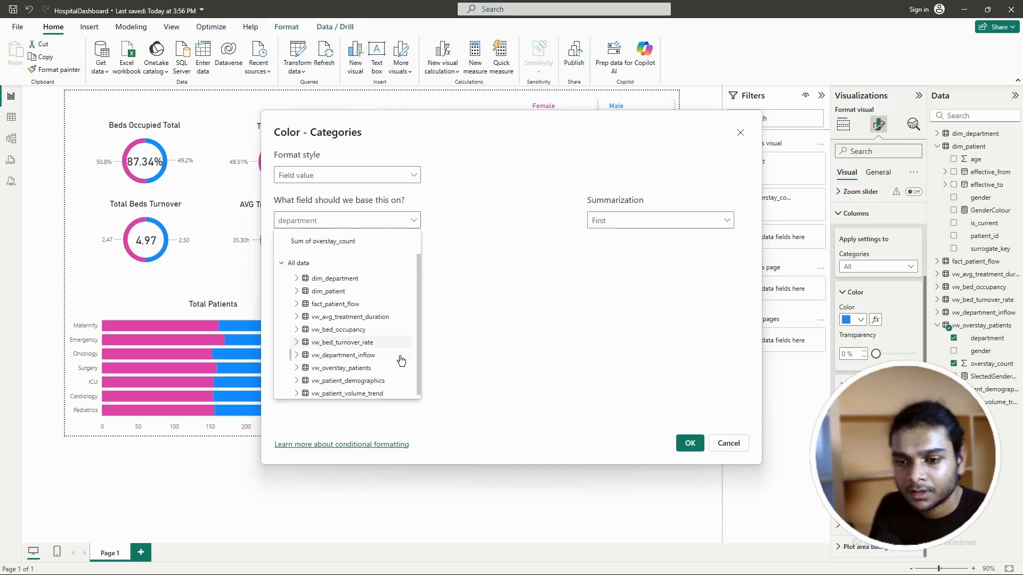
left_click(297, 288)
left_click(333, 342)
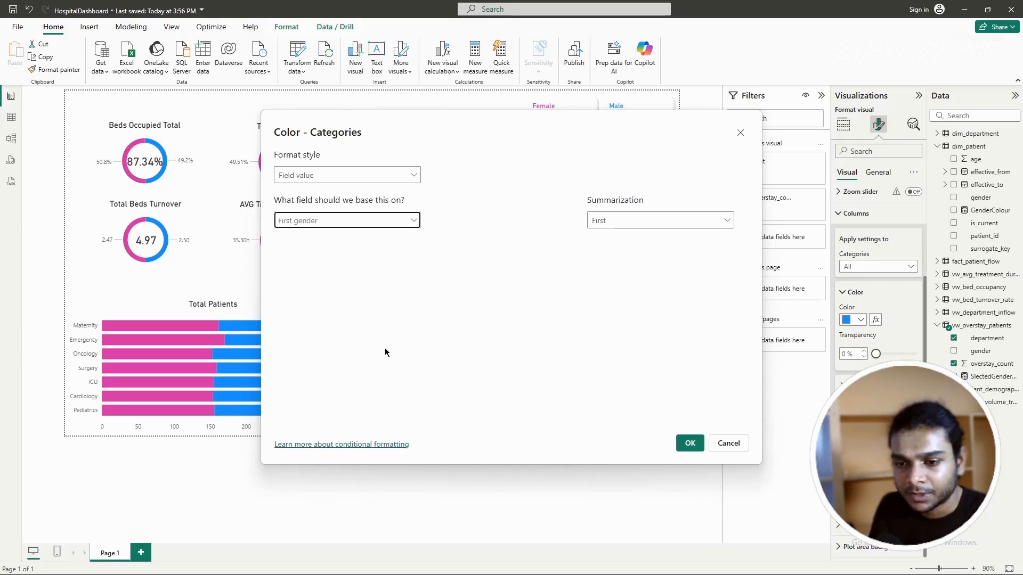
left_click(690, 442)
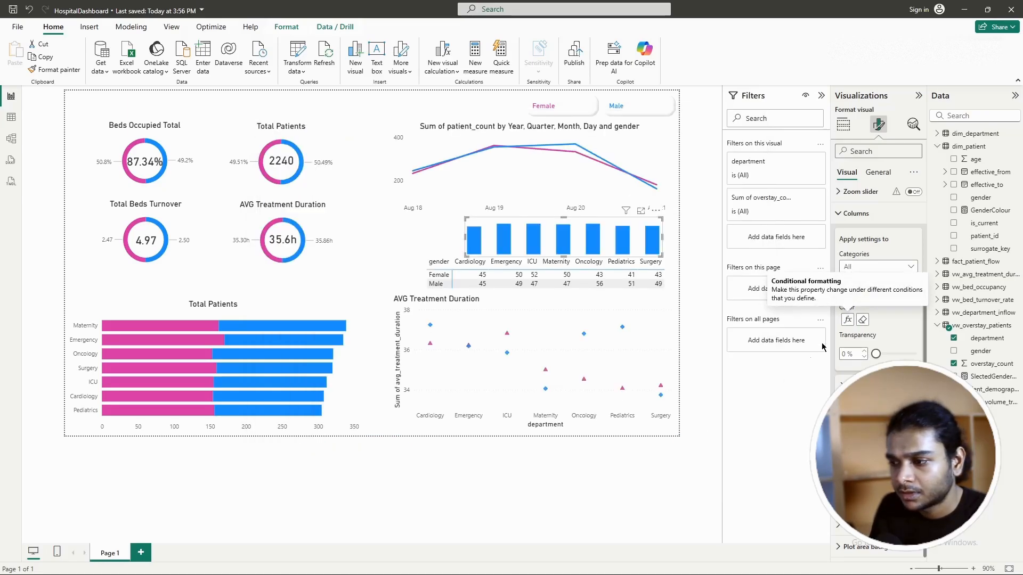
left_click(863, 319)
Step: Color the overstay columns conditionally by field value, based on the GenderColour measure from dim_patient
left_click(875, 319)
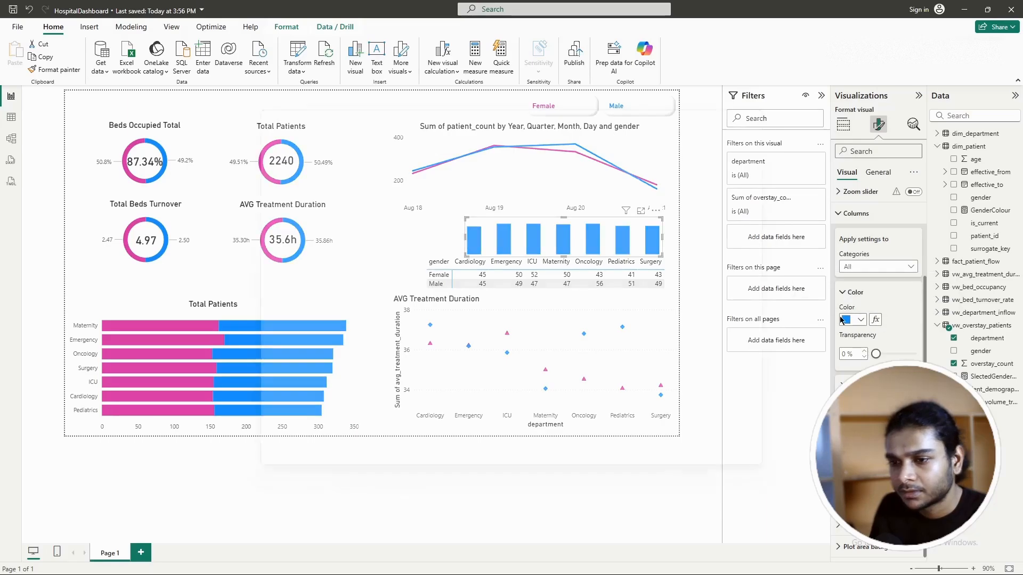
left_click(384, 181)
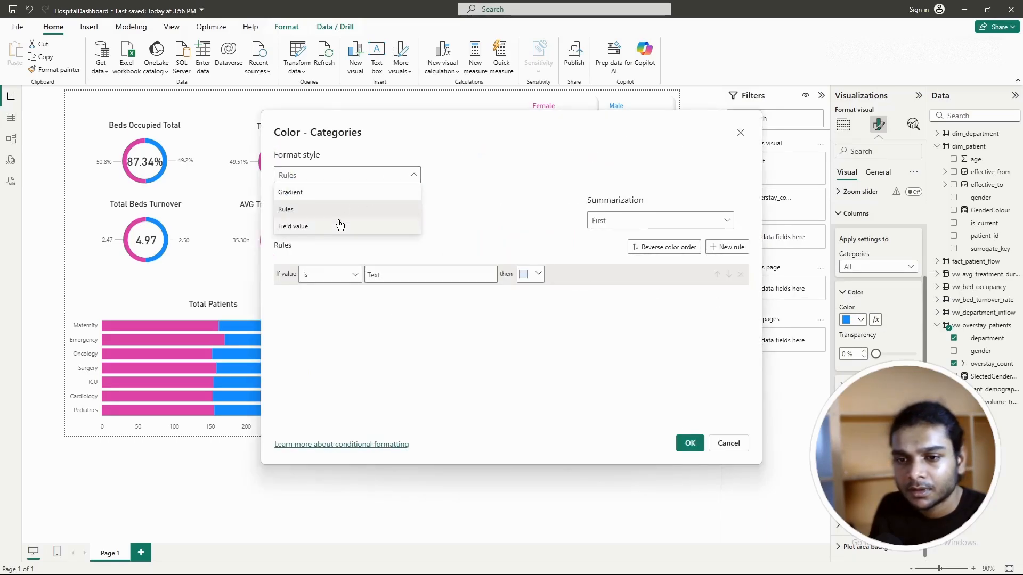
left_click(338, 224)
left_click(412, 220)
left_click(283, 296)
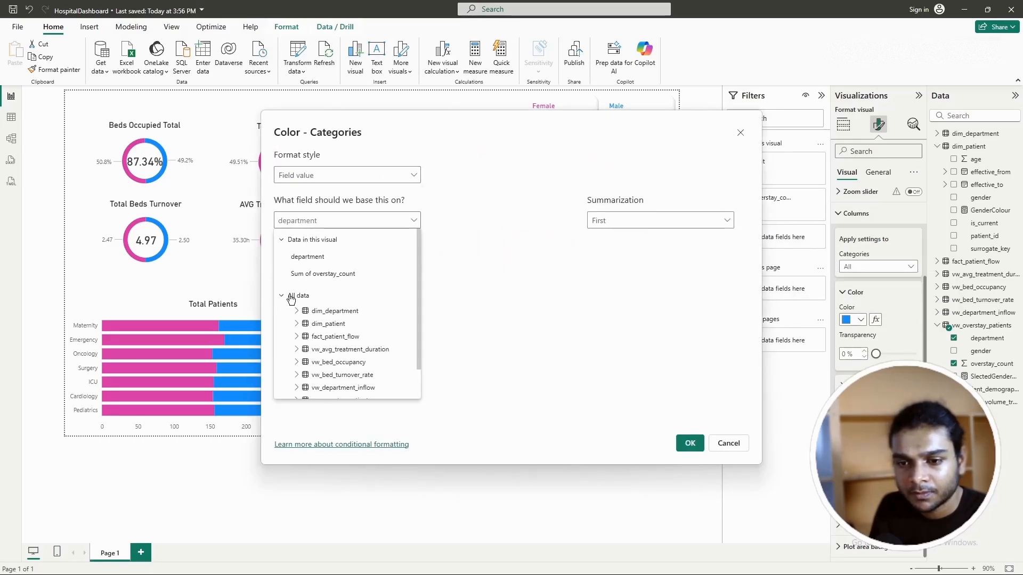
scroll(299, 298, "down", 1)
left_click(297, 287)
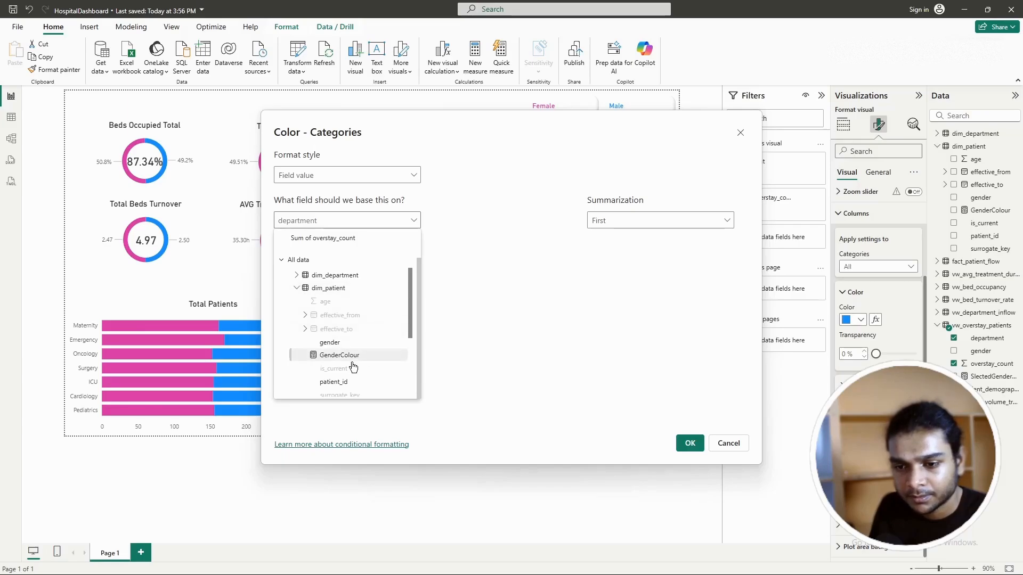
left_click(356, 362)
left_click(688, 445)
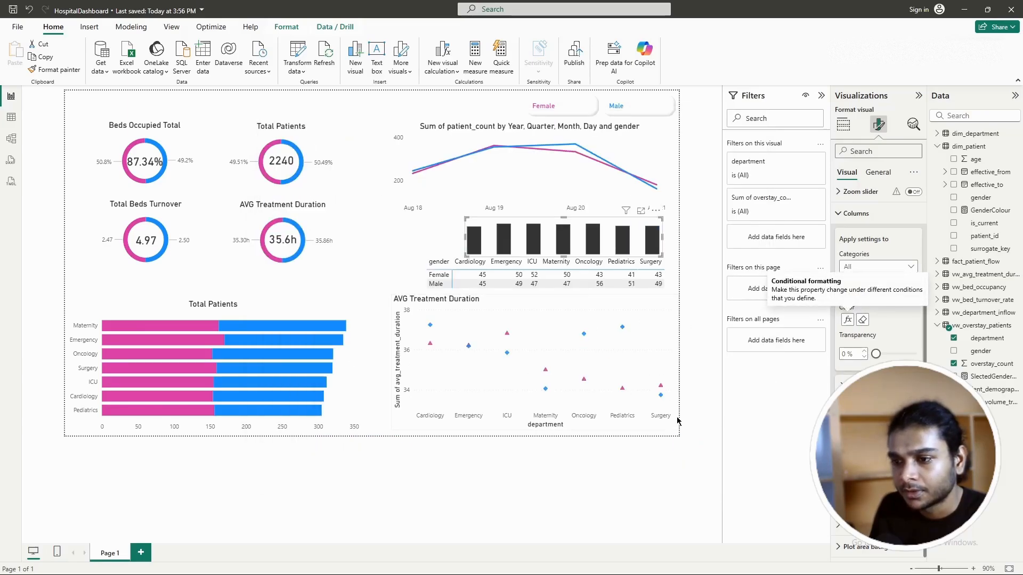
Step: Nudge the overstay column chart slightly above the matrix, and toggle the Female option of the gender slicer on and off to check the visuals
left_click_drag(635, 242, 638, 244)
left_click(690, 263)
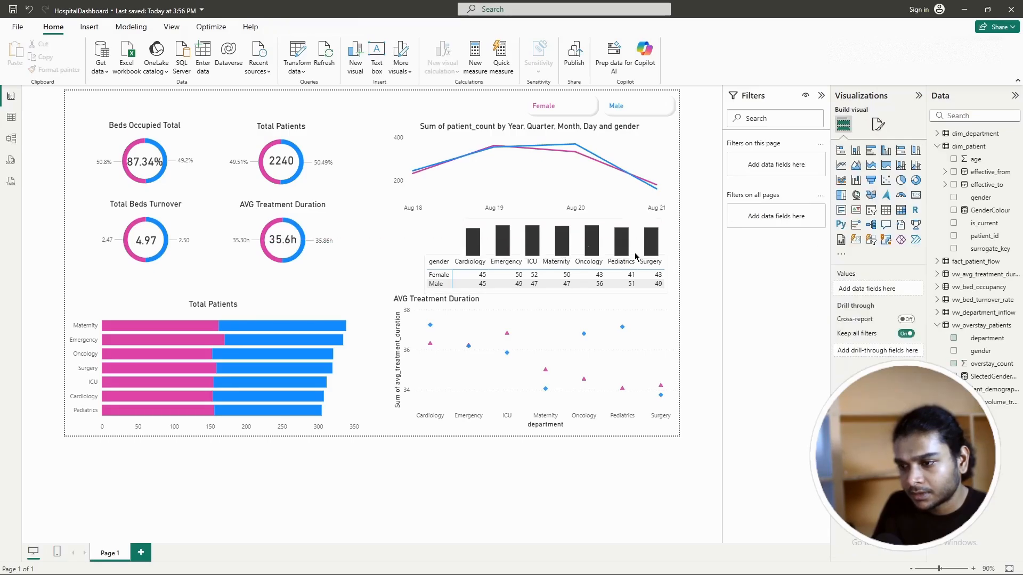
left_click(549, 113)
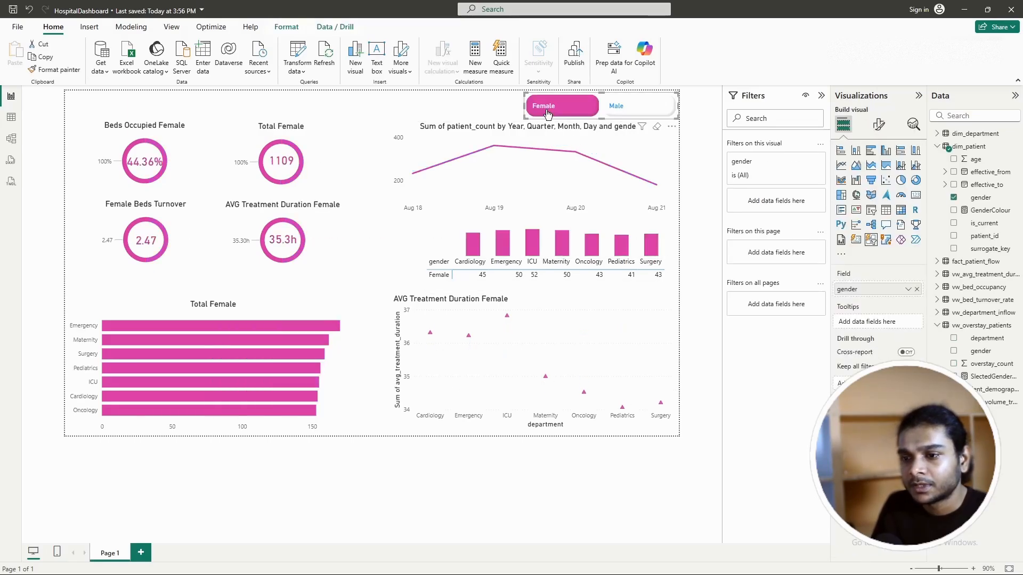
left_click(549, 112)
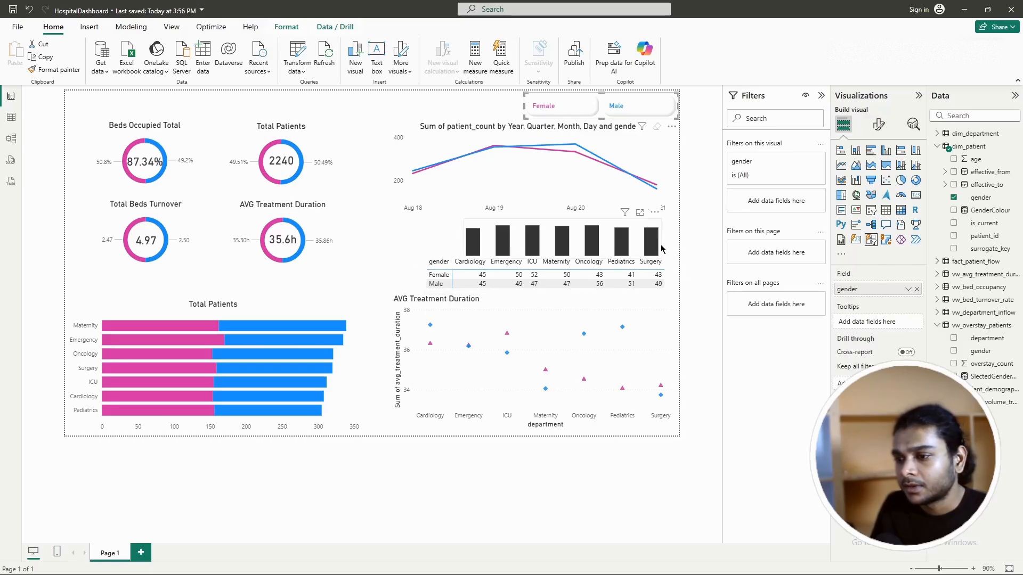
left_click(660, 249)
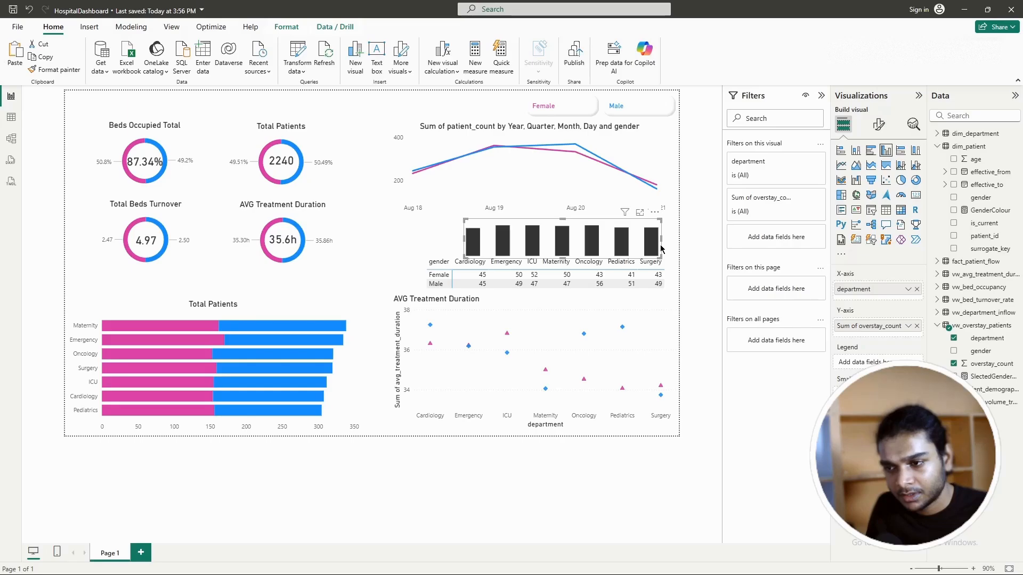
left_click(676, 254)
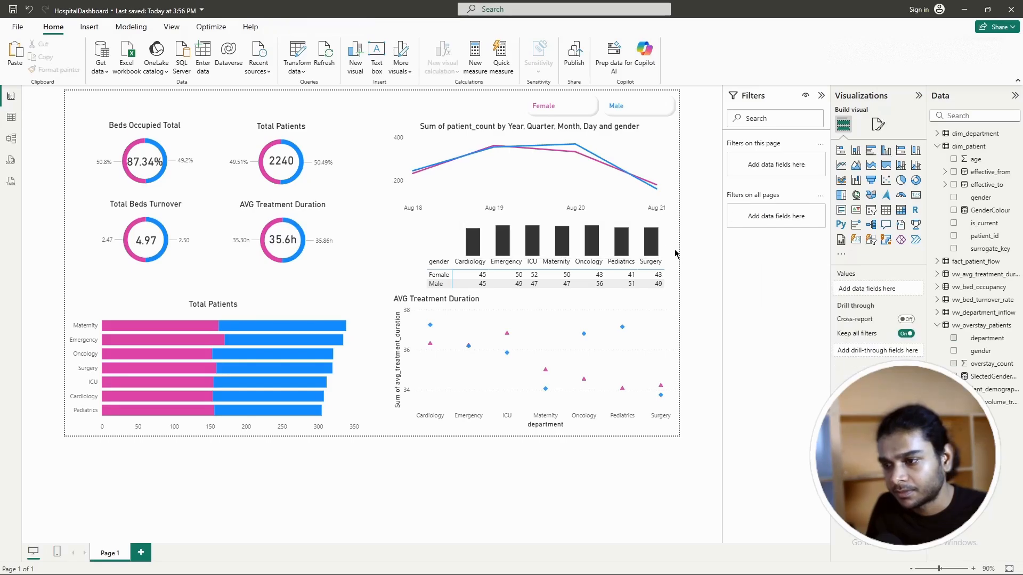
Step: Add a 100% stacked bar chart with gender on the Y-axis and overstay_count on the X-axis, and widen it across the column chart
left_click(901, 151)
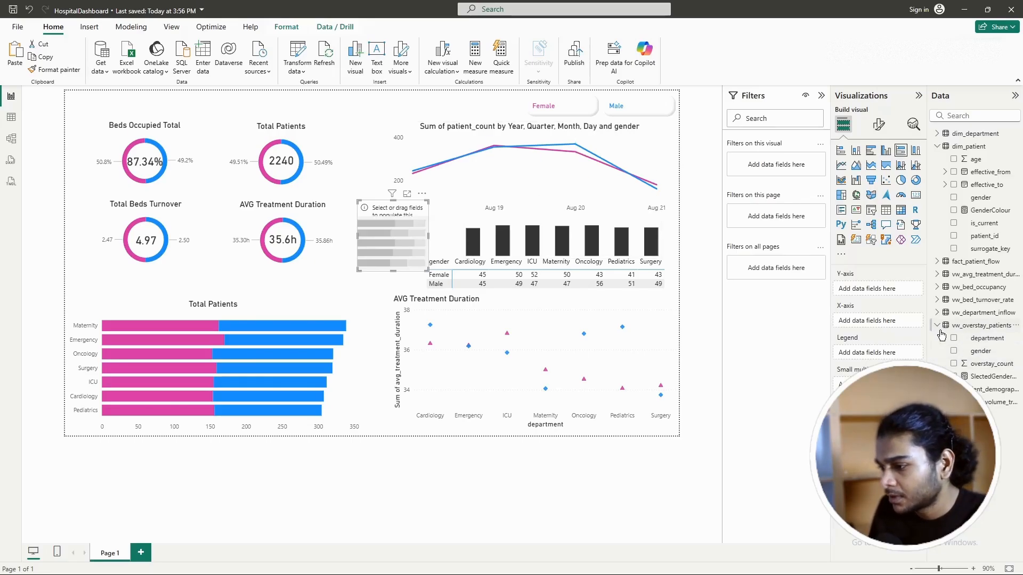
left_click_drag(984, 354, 888, 293)
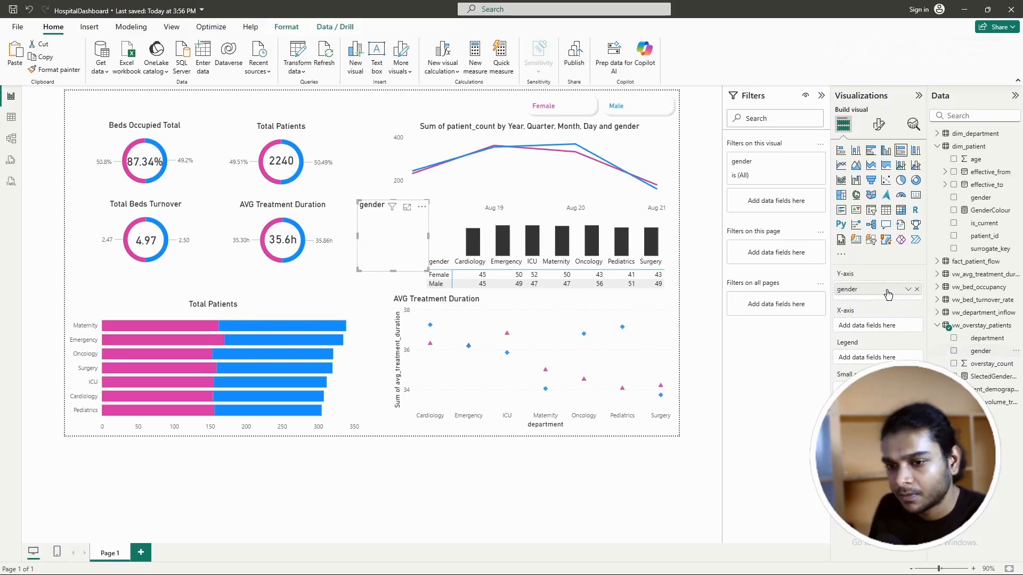
left_click_drag(984, 362, 879, 326)
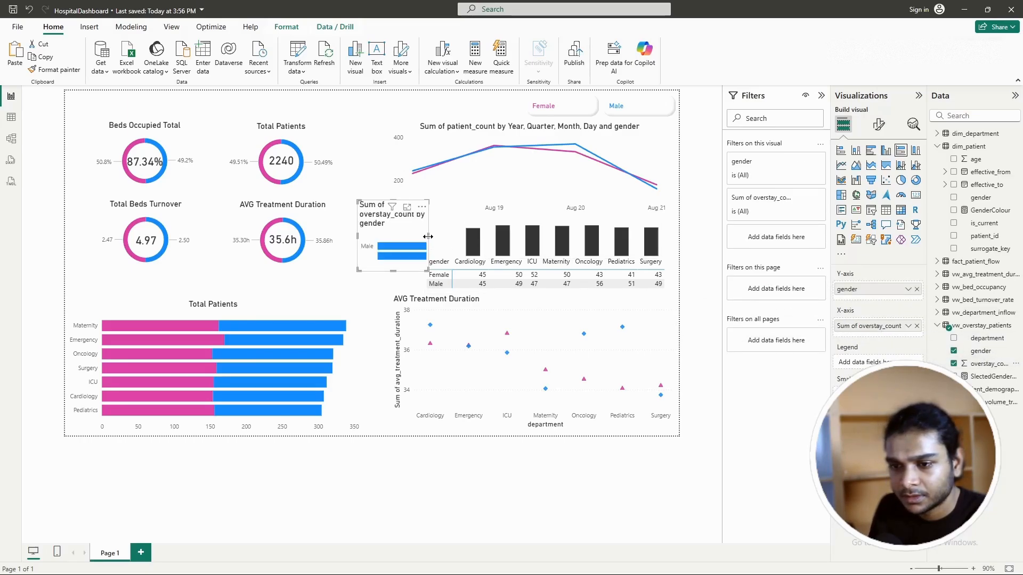
left_click_drag(429, 237, 629, 241)
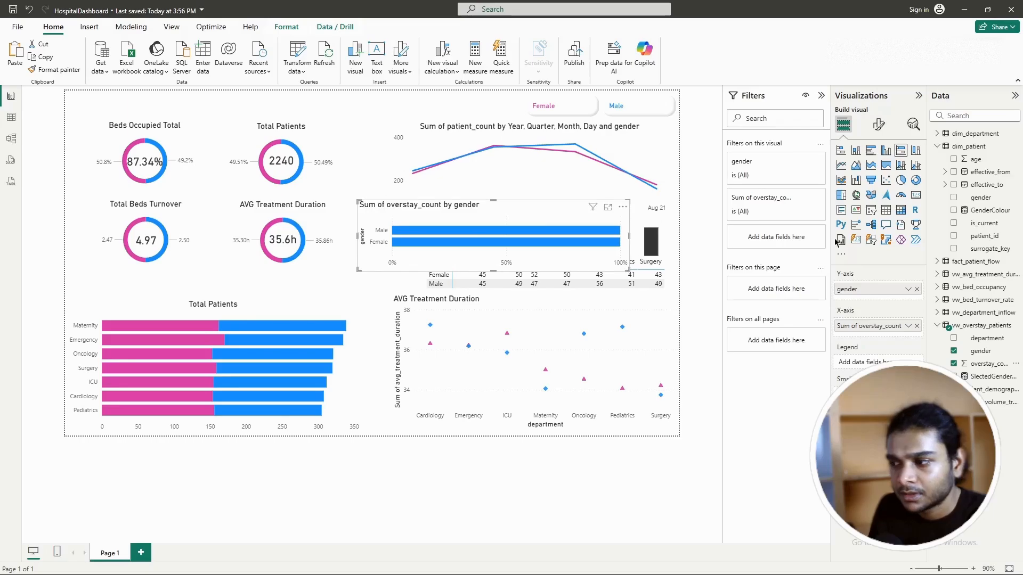
Step: Hide the new bar chart's title, its Y-axis title and its X-axis values
left_click(879, 124)
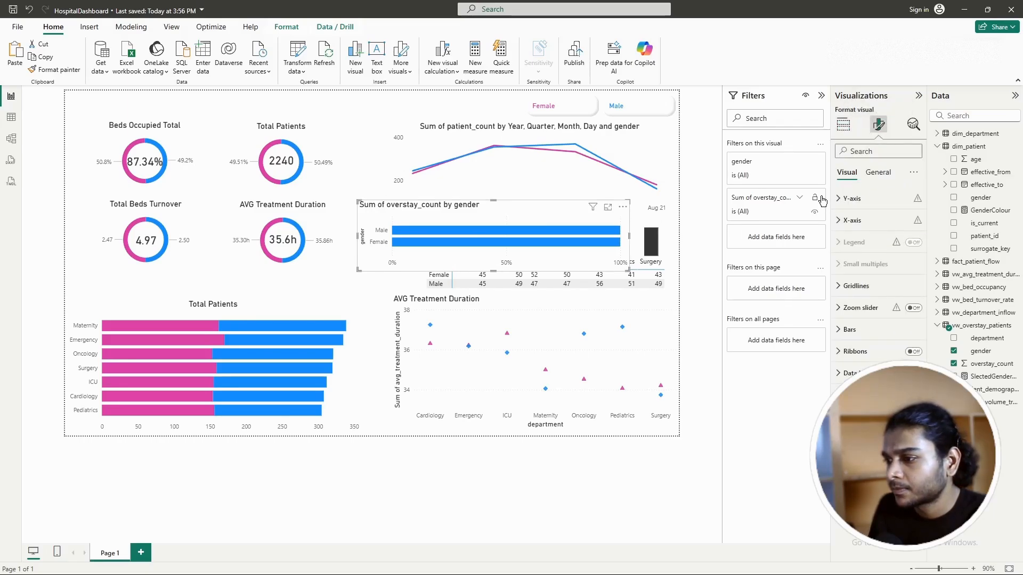
left_click(852, 198)
left_click(909, 223)
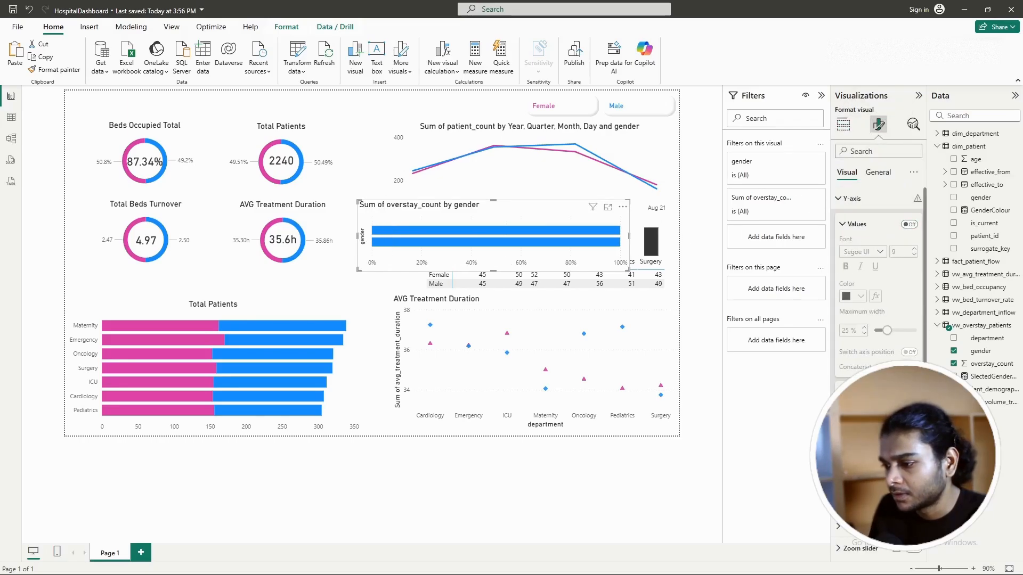
left_click(909, 224)
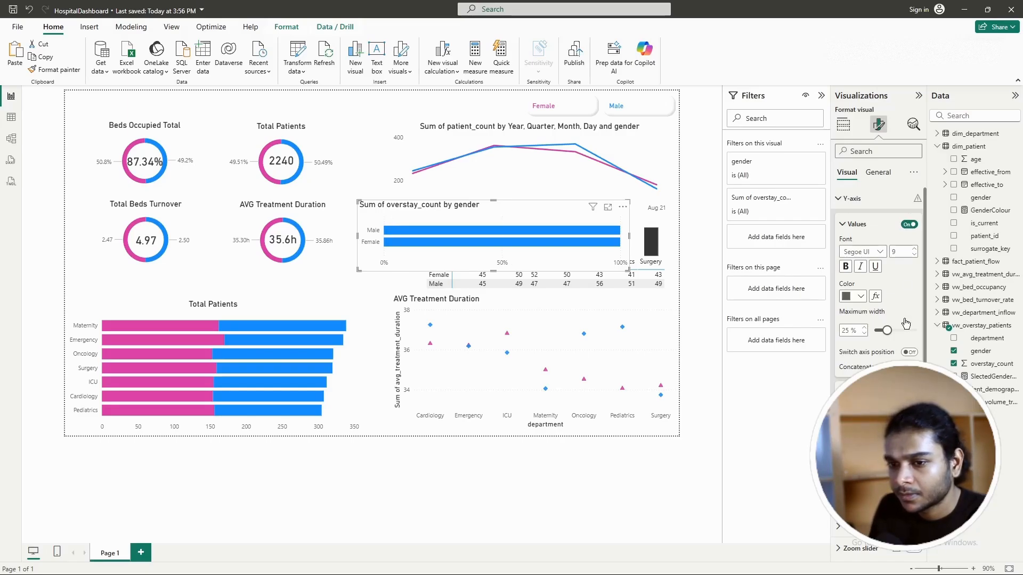
left_click(851, 224)
left_click(851, 198)
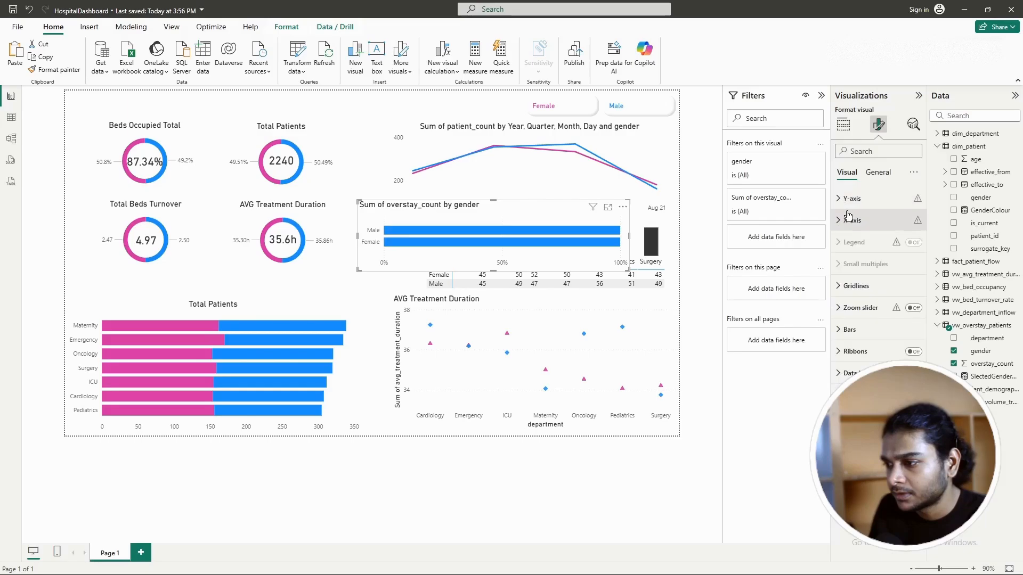
left_click(851, 220)
left_click(909, 356)
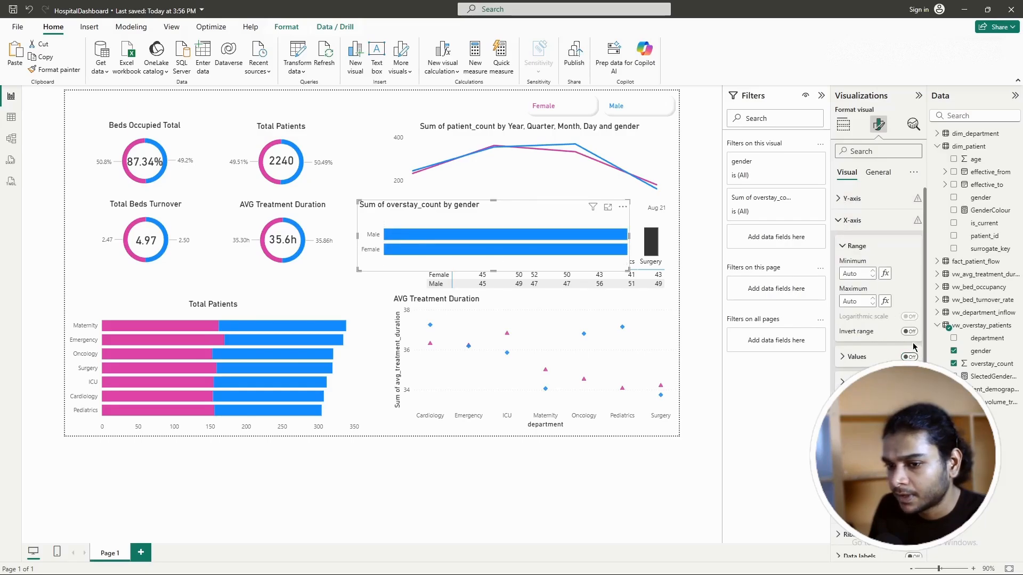
left_click(878, 173)
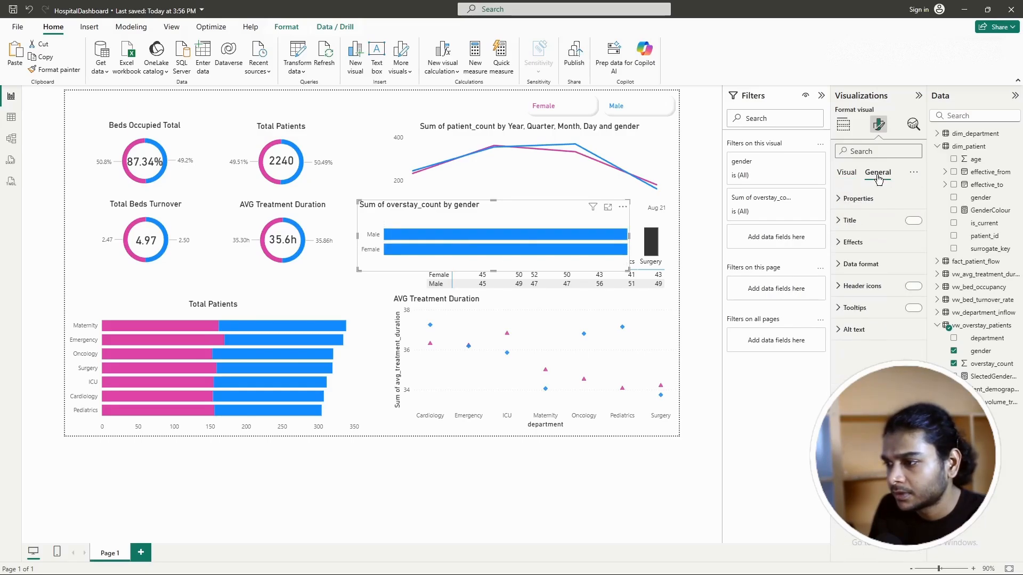
left_click(912, 221)
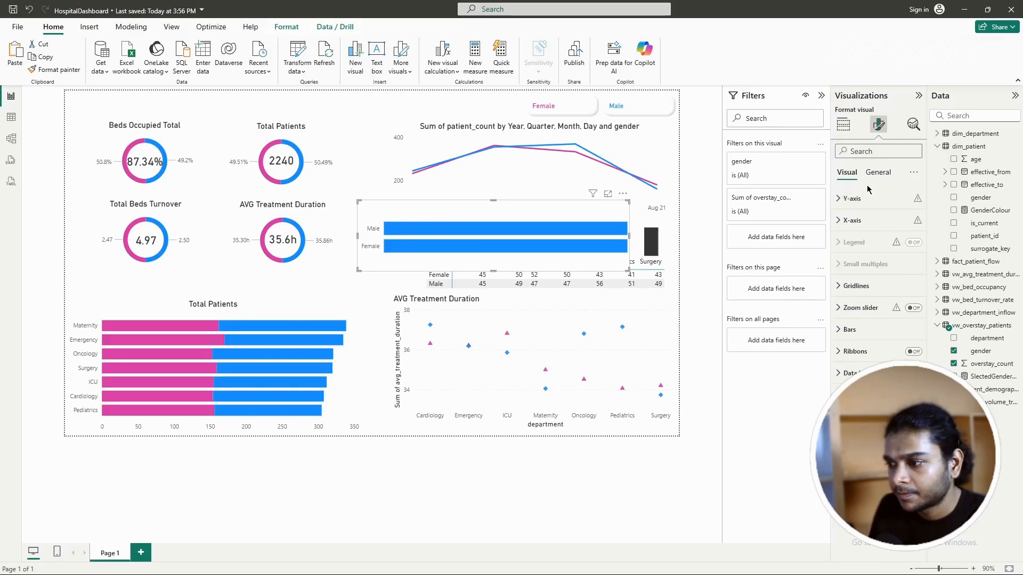
Step: Try inverting the X-axis range of the gender bar chart
left_click(852, 220)
scroll(899, 317, "down", 2)
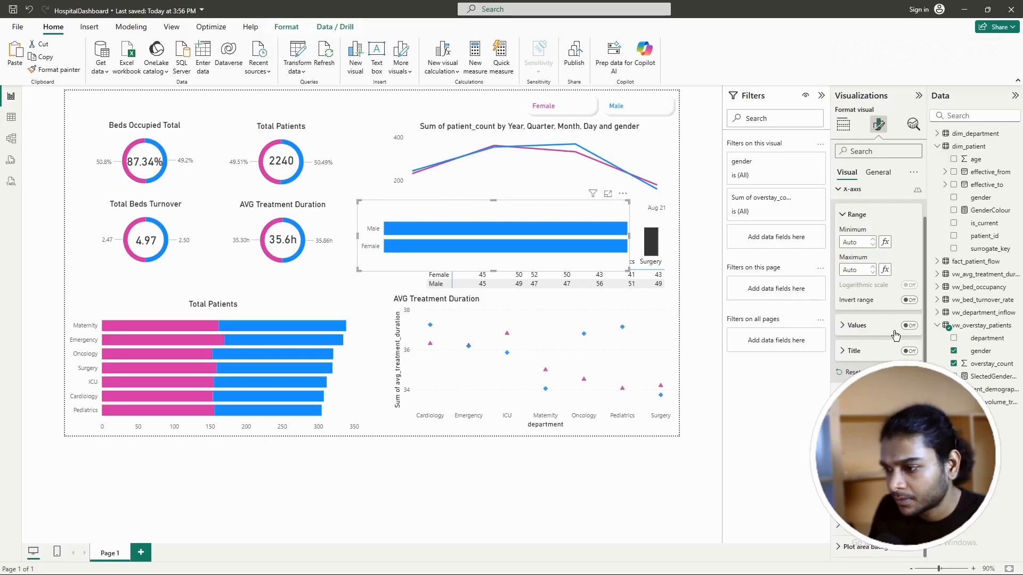
scroll(894, 334, "up", 2)
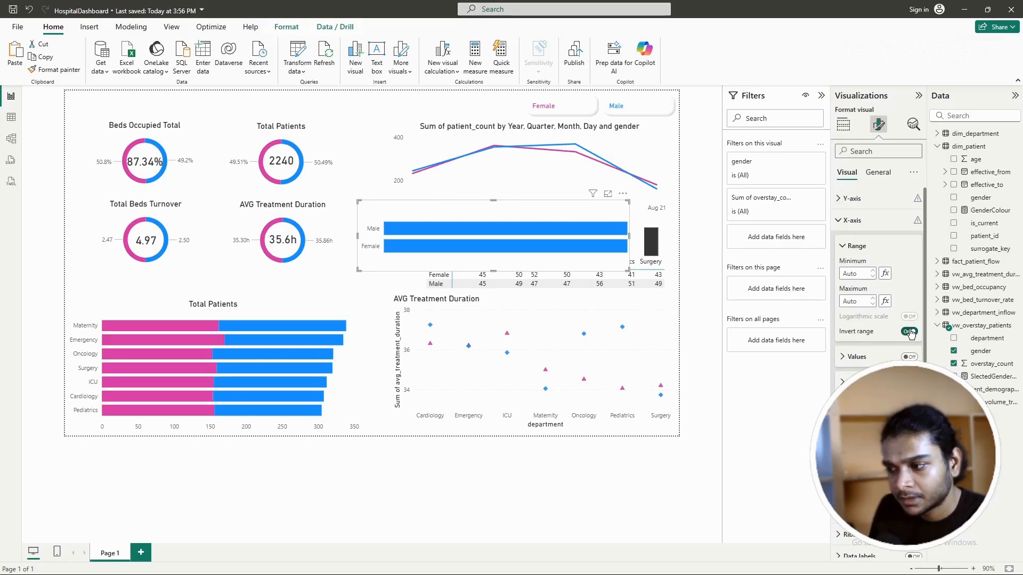
left_click(910, 332)
left_click(840, 221)
left_click(841, 221)
left_click(839, 222)
left_click(839, 222)
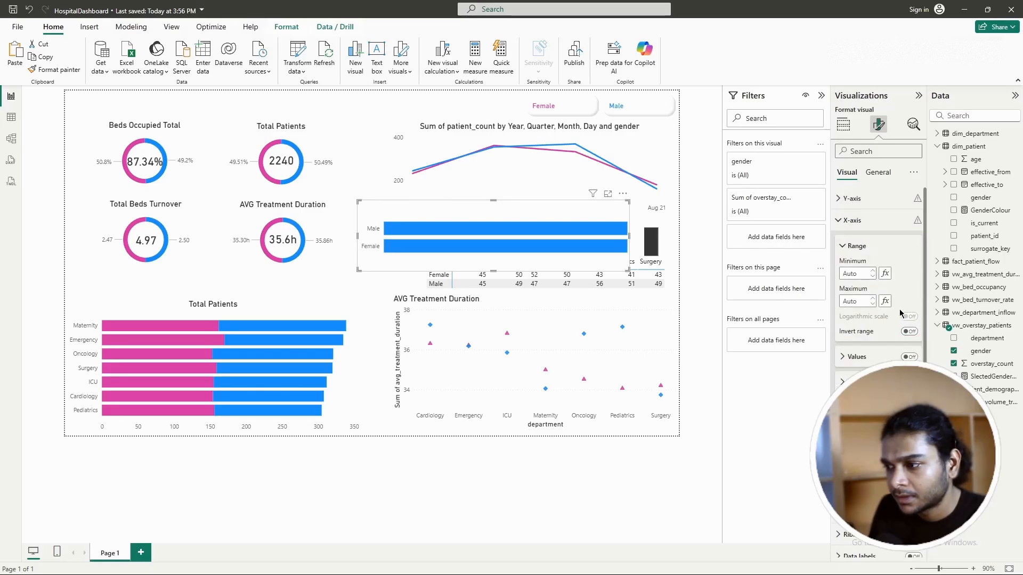
left_click(840, 221)
left_click(840, 221)
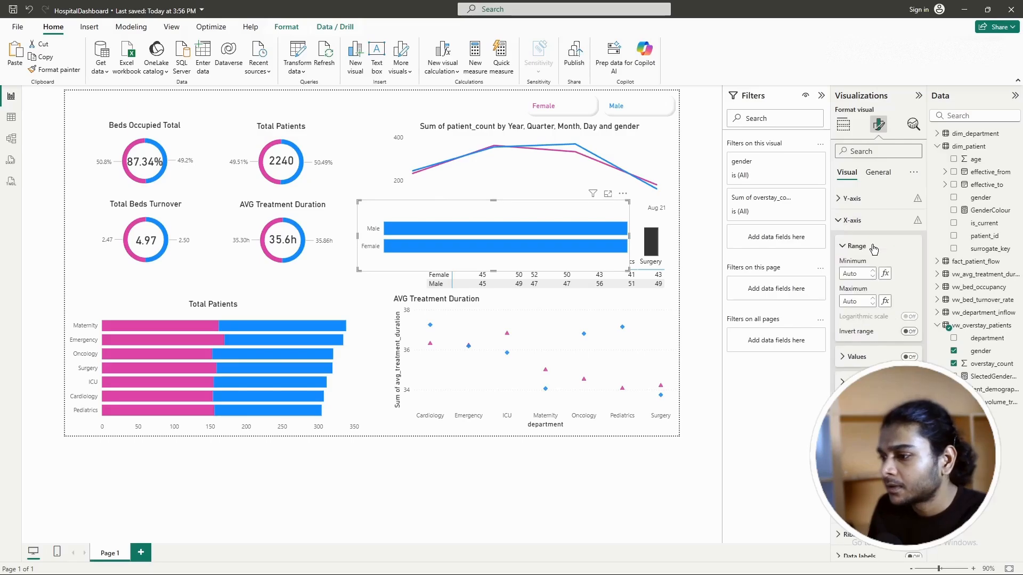
Step: Show the gender bar chart's X-axis values and turn on Invert range for that axis
left_click(909, 357)
left_click(908, 332)
left_click(909, 331)
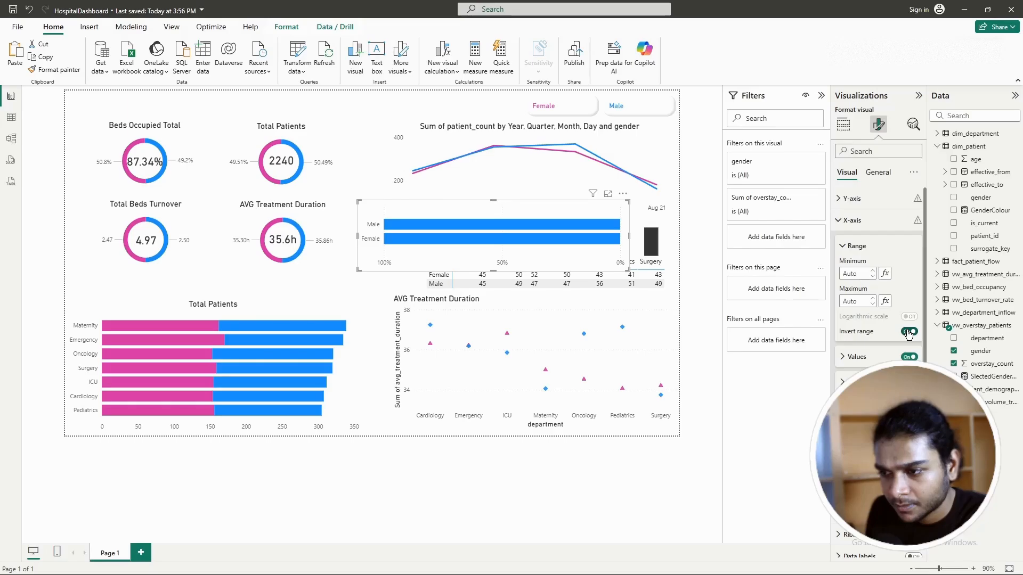
left_click(847, 220)
left_click(839, 199)
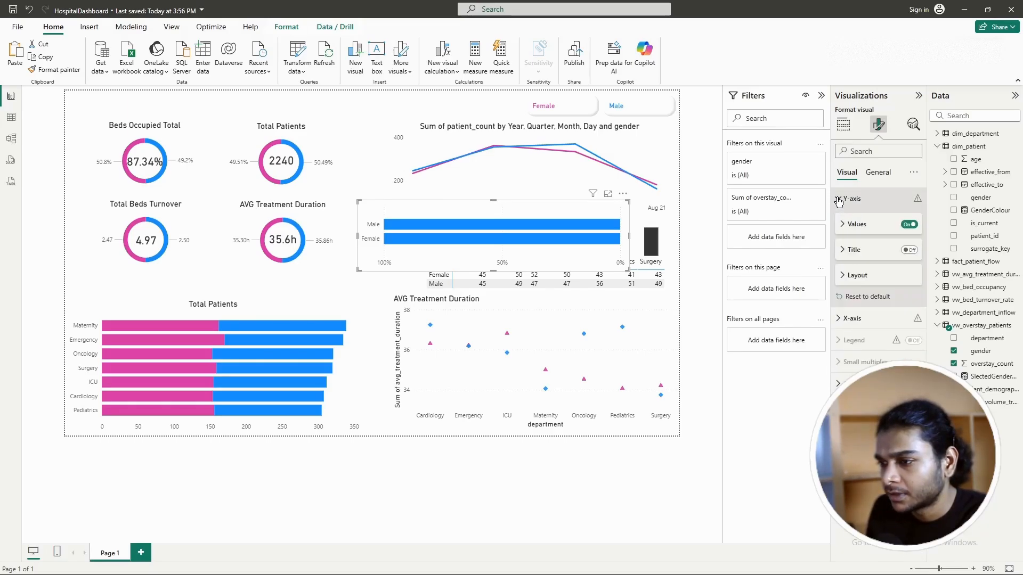
left_click(838, 199)
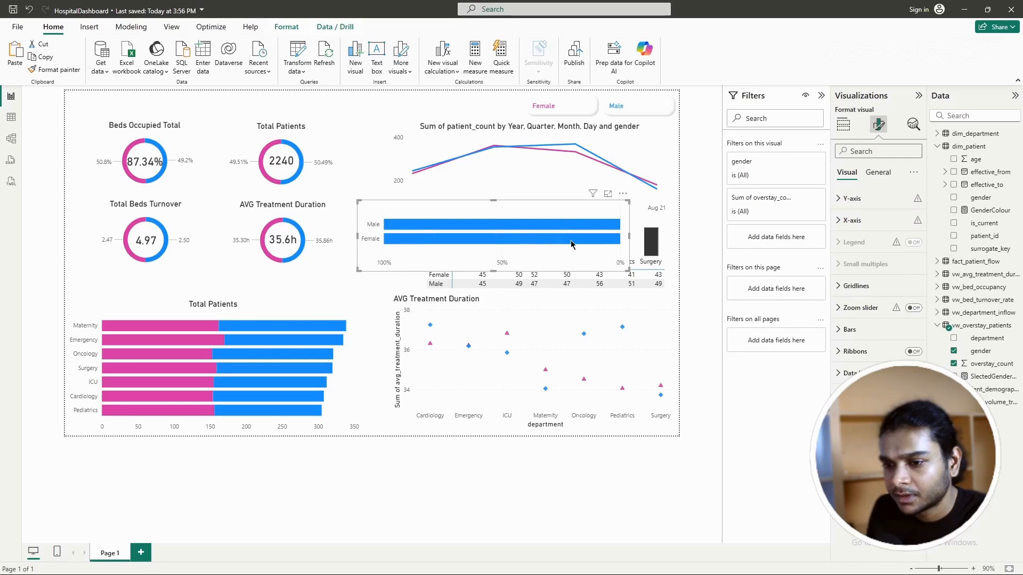
mouse_move(569, 238)
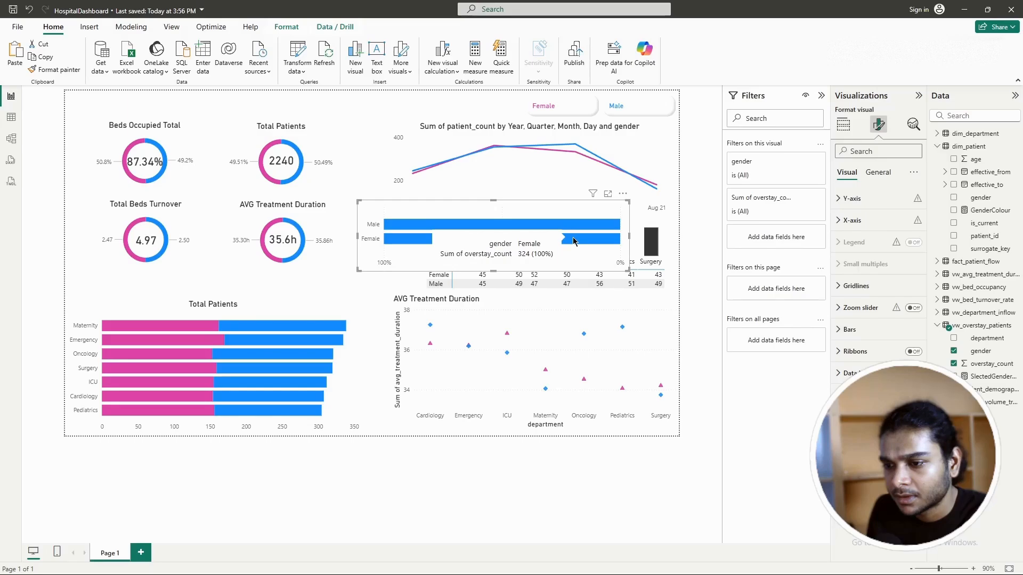
Step: Turn off the X-axis values of the gender bar chart, keeping the inverted range
left_click(843, 125)
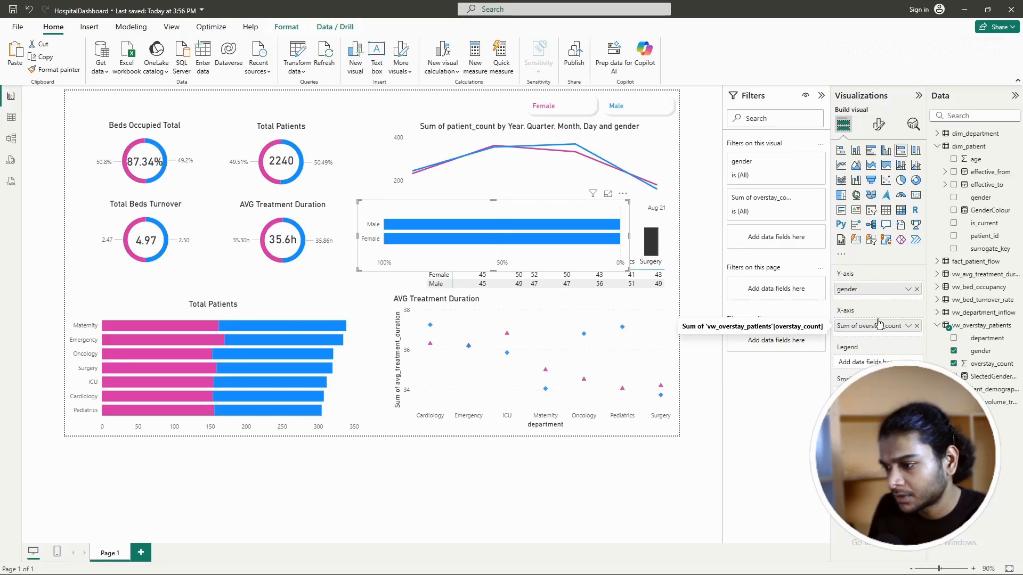
left_click(878, 125)
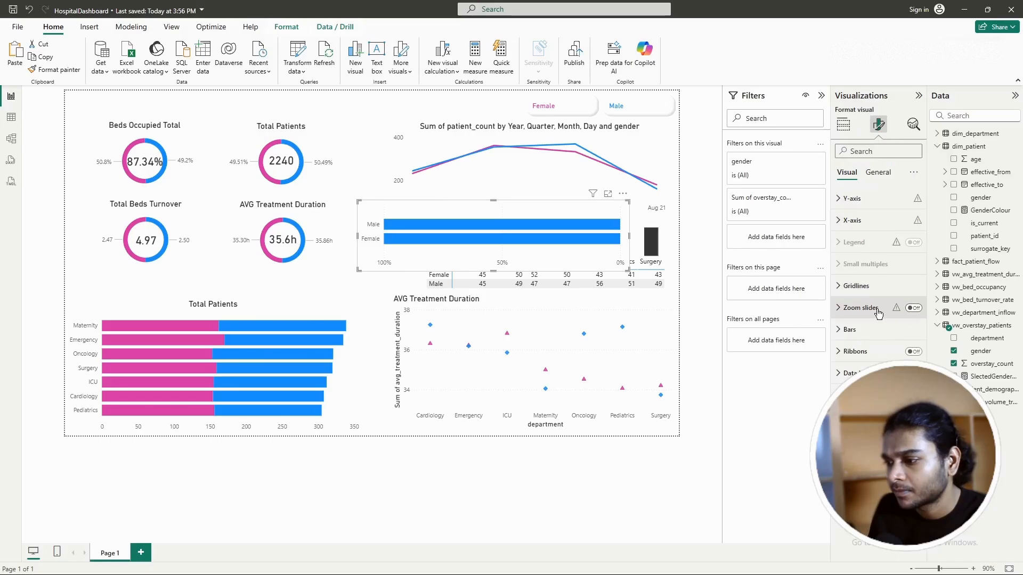
left_click(912, 223)
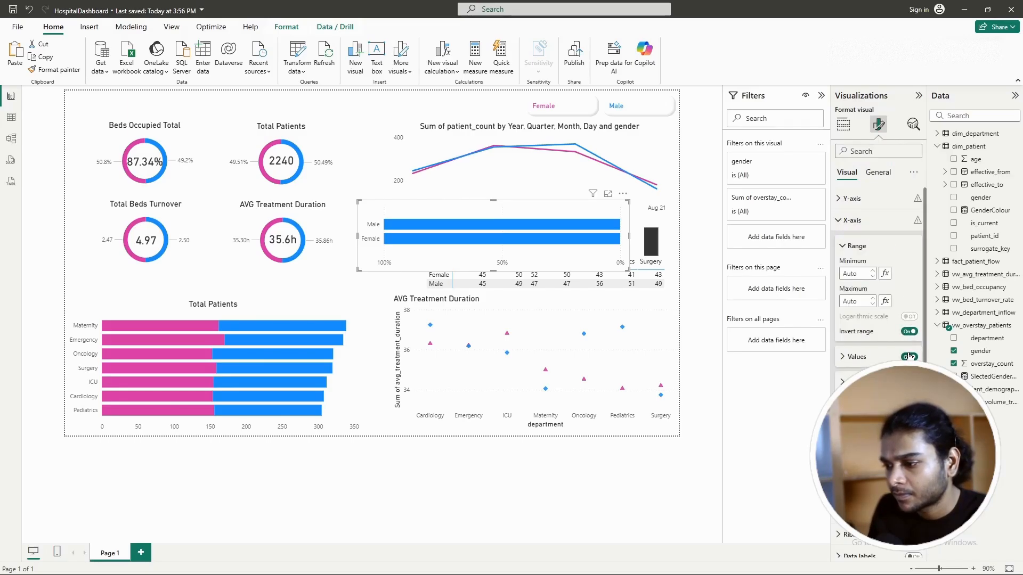
left_click(907, 332)
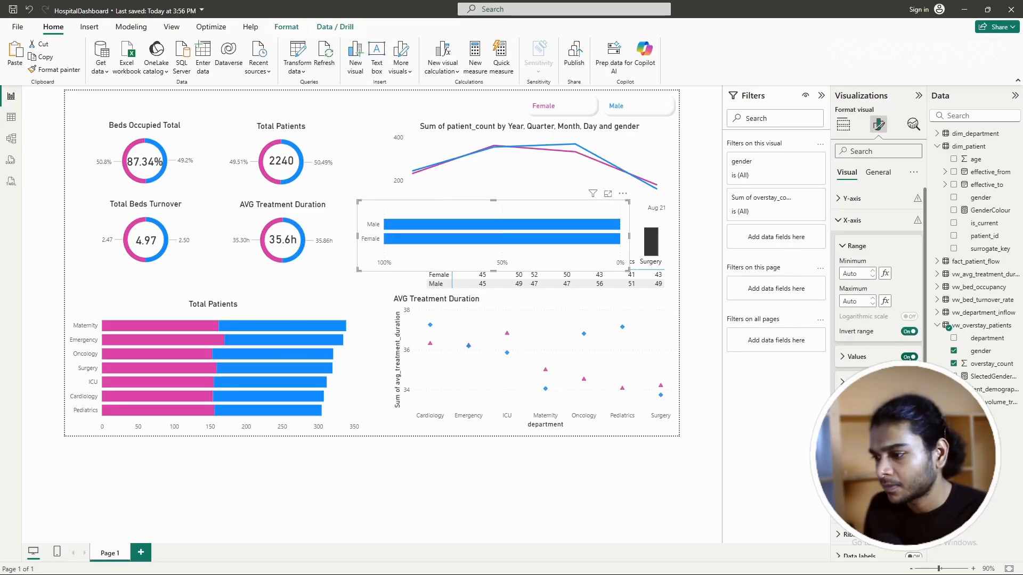
left_click(911, 357)
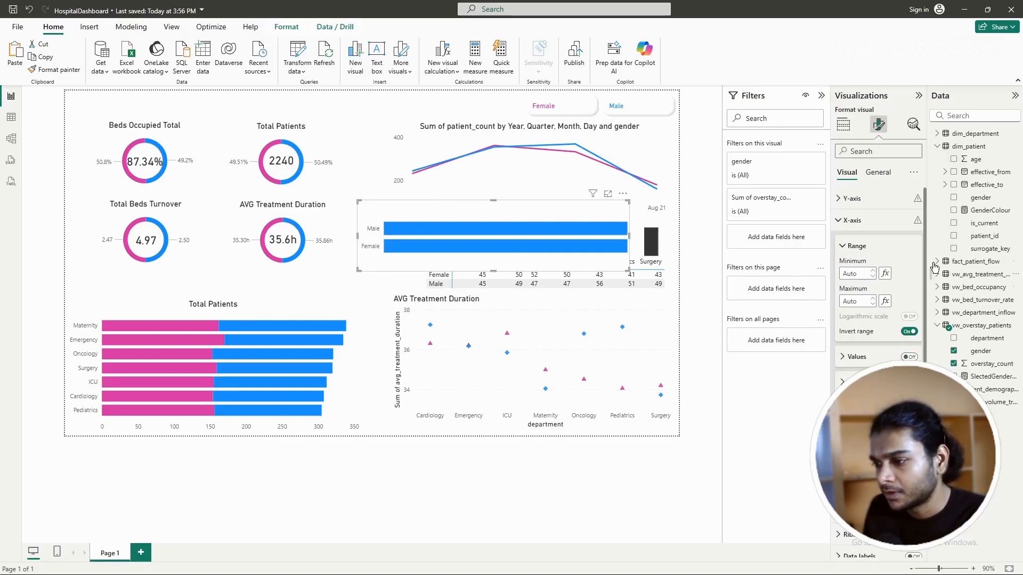
Step: Turn off the Y-axis values so the gender bar chart shows no category labels
left_click(841, 127)
left_click(879, 124)
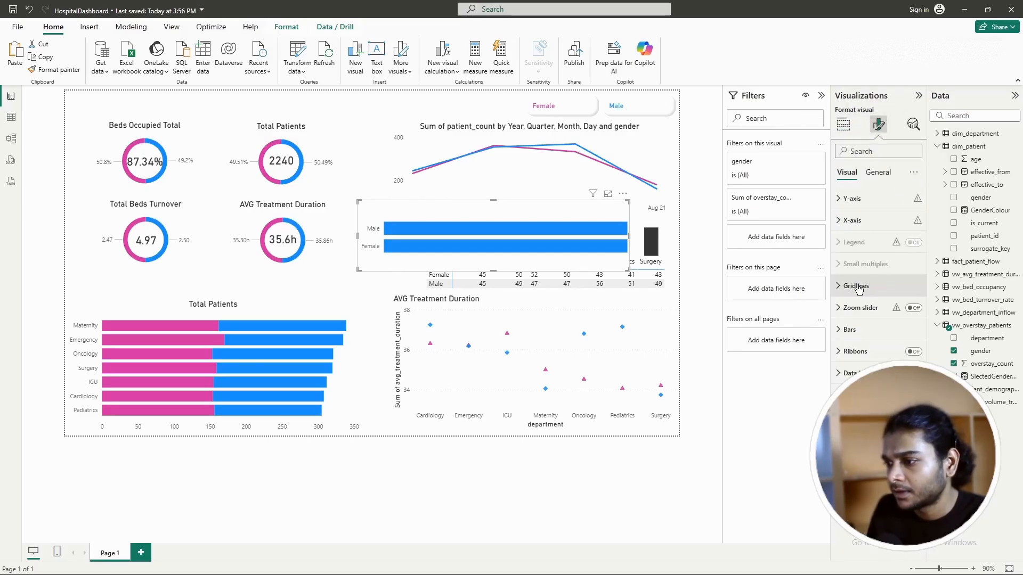
left_click(852, 208)
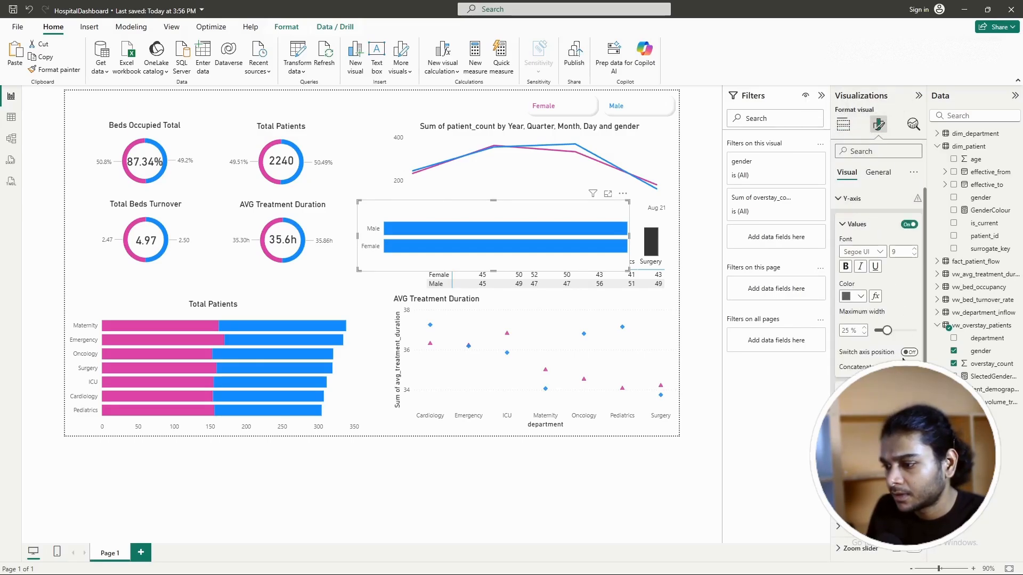
left_click(851, 198)
left_click(851, 198)
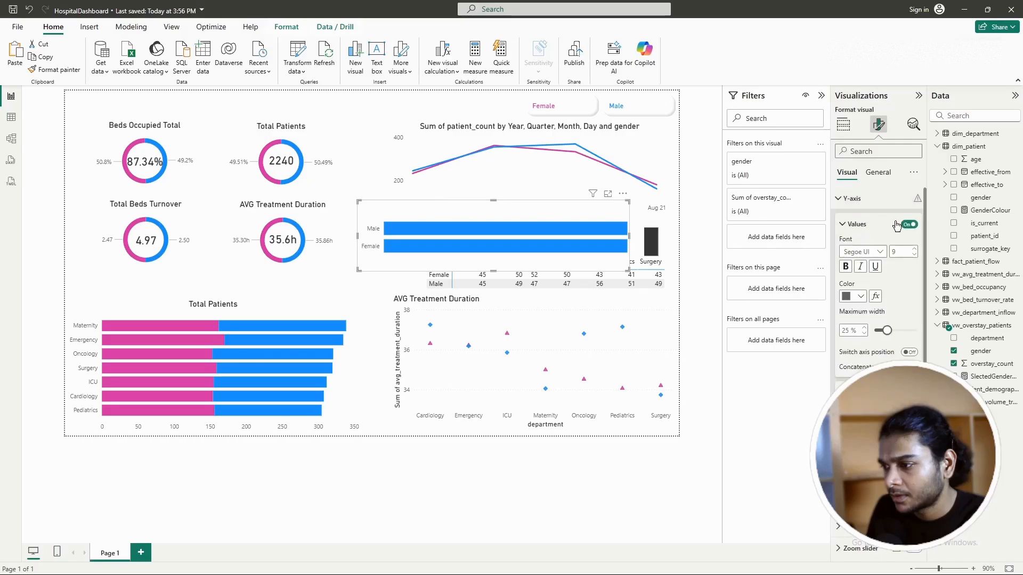
left_click(909, 224)
left_click(851, 201)
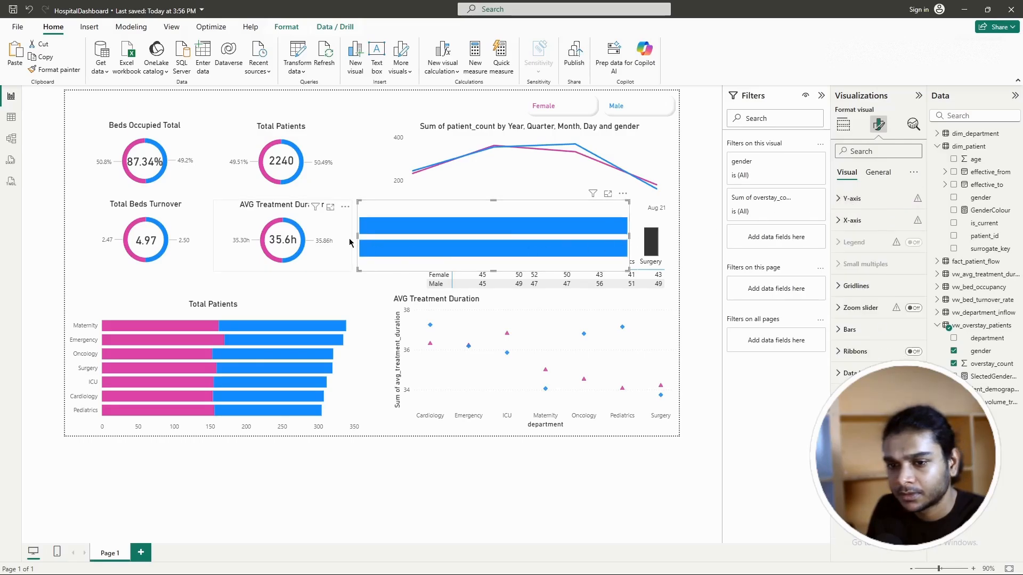
Step: Turn off the background effect of the gender bar chart
left_click(878, 175)
left_click(852, 242)
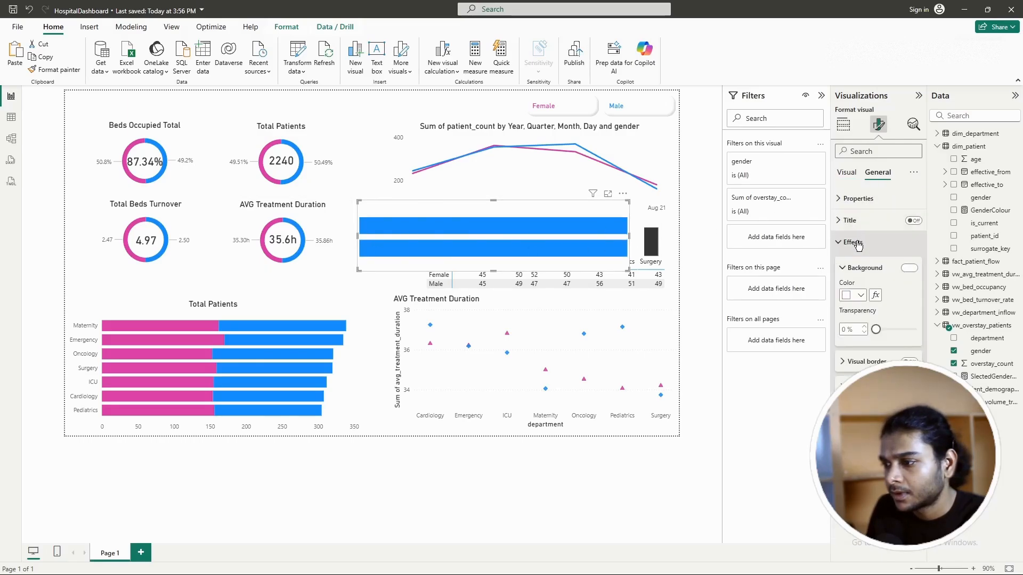
left_click(909, 268)
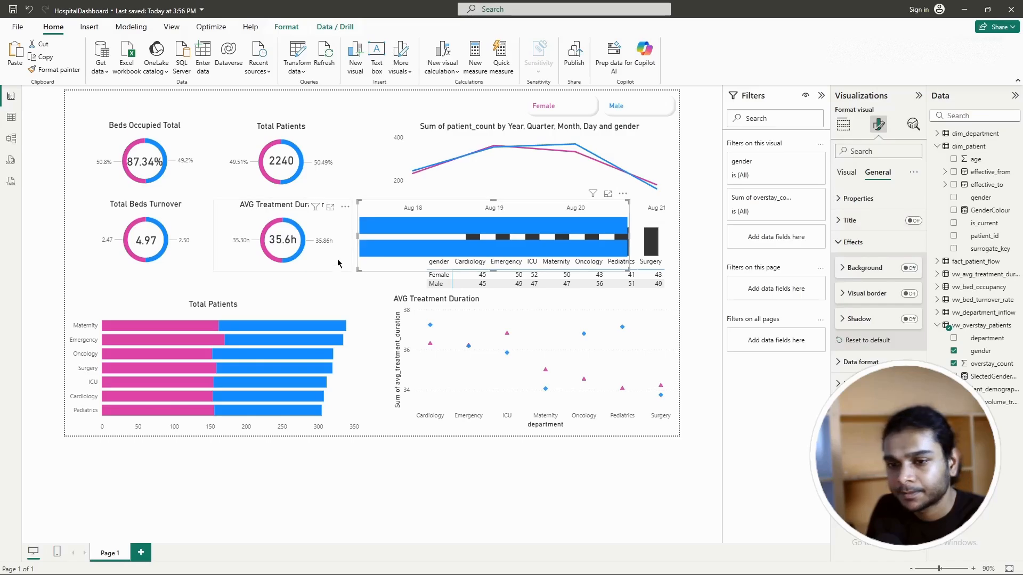
Step: Shrink the gender bar chart and place it beside the Female and Male rows of the matrix
left_click_drag(357, 234, 413, 290)
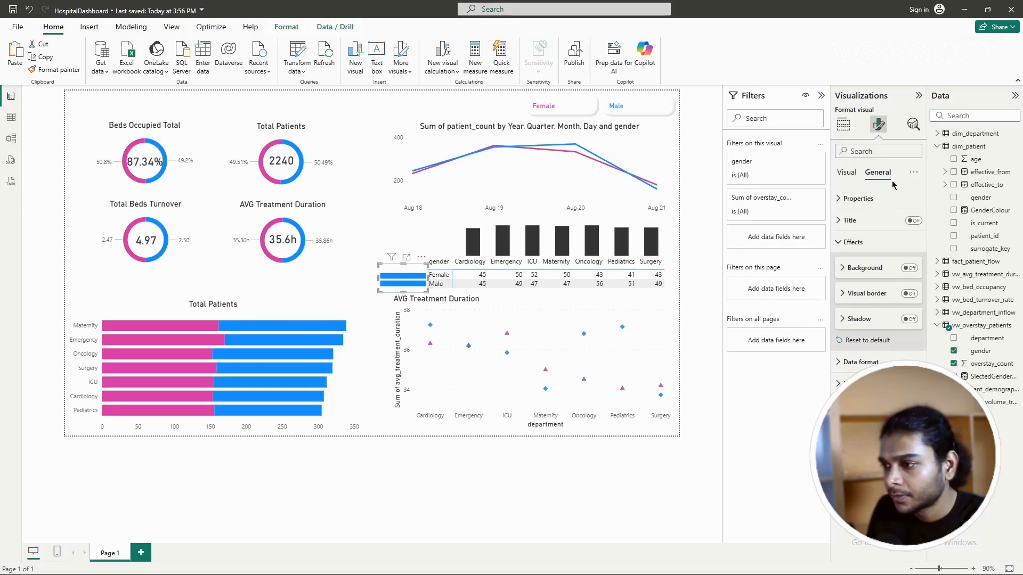
Step: Turn on the gender bar chart's Y-axis values and widen the chart to make room for its labels
left_click(846, 174)
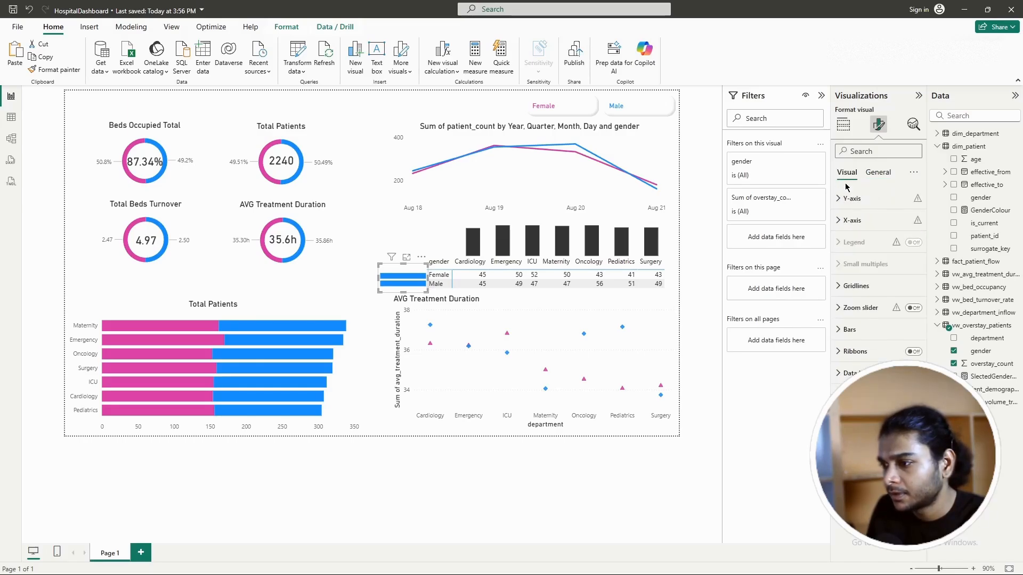
left_click(842, 202)
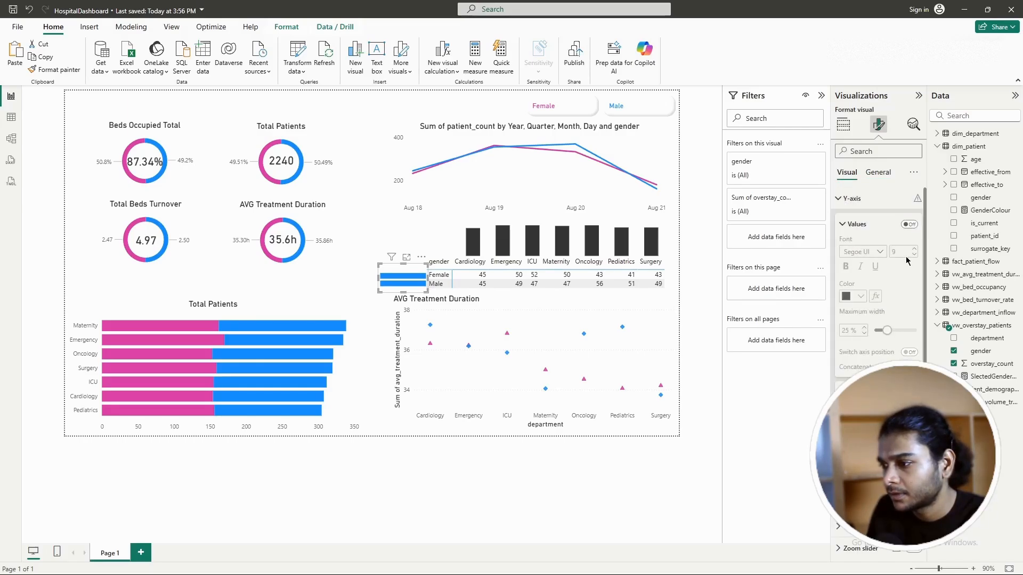
left_click(909, 226)
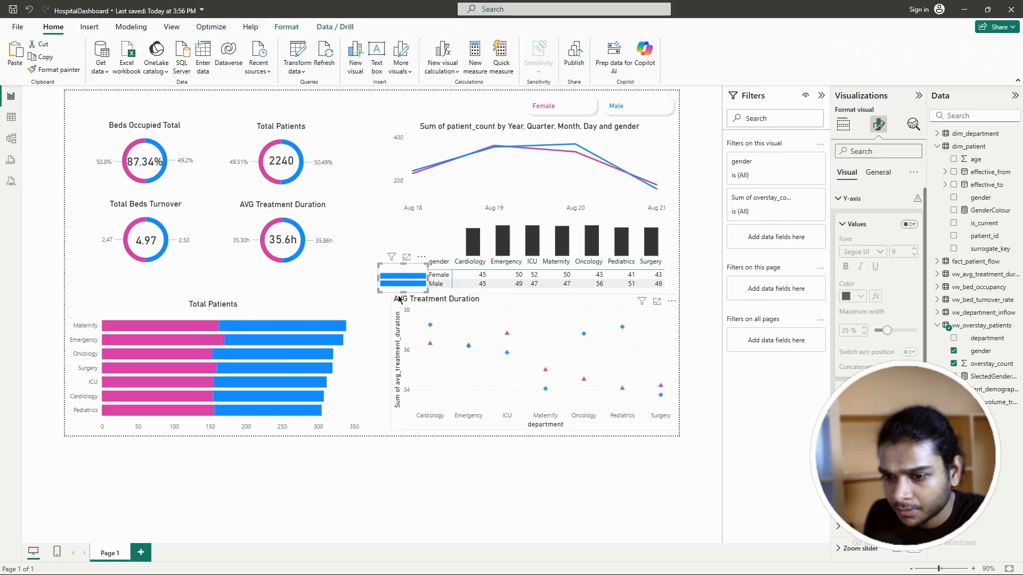
left_click_drag(376, 278, 309, 280)
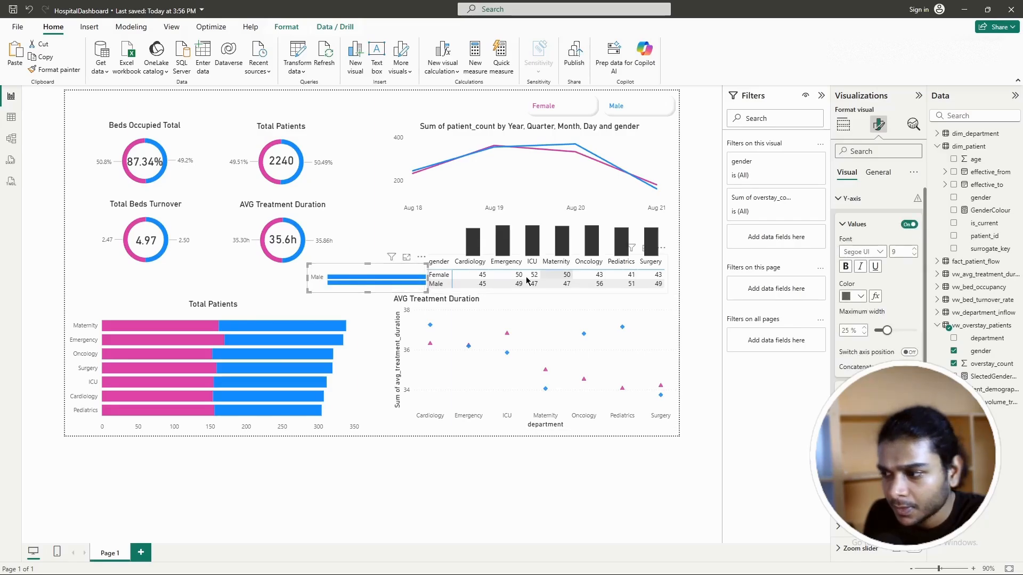
left_click_drag(309, 278, 245, 278)
Step: Sort the gender bar chart's axis by gender in ascending order
left_click(421, 258)
mouse_move(455, 320)
left_click(555, 321)
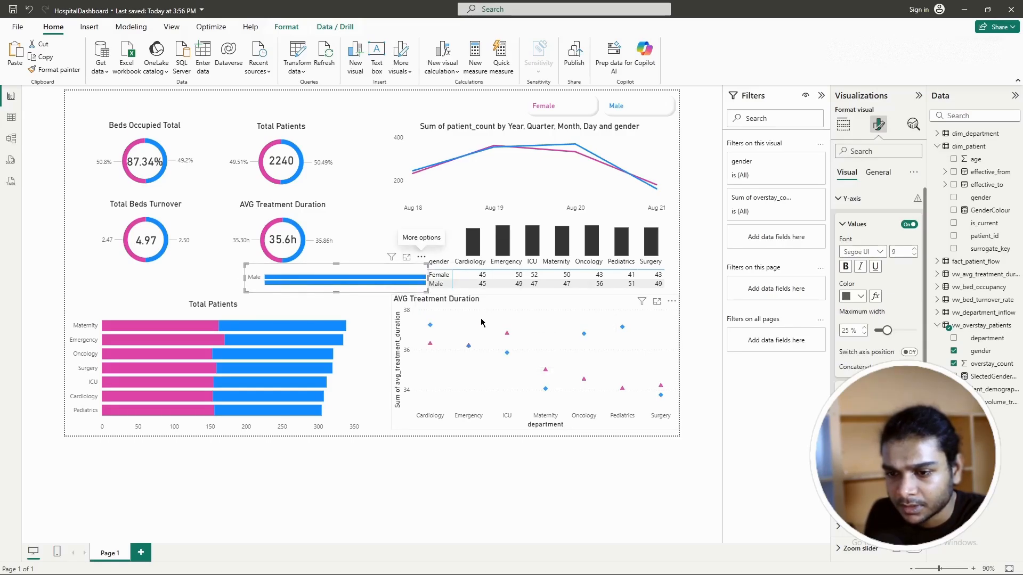
left_click(422, 258)
mouse_move(456, 320)
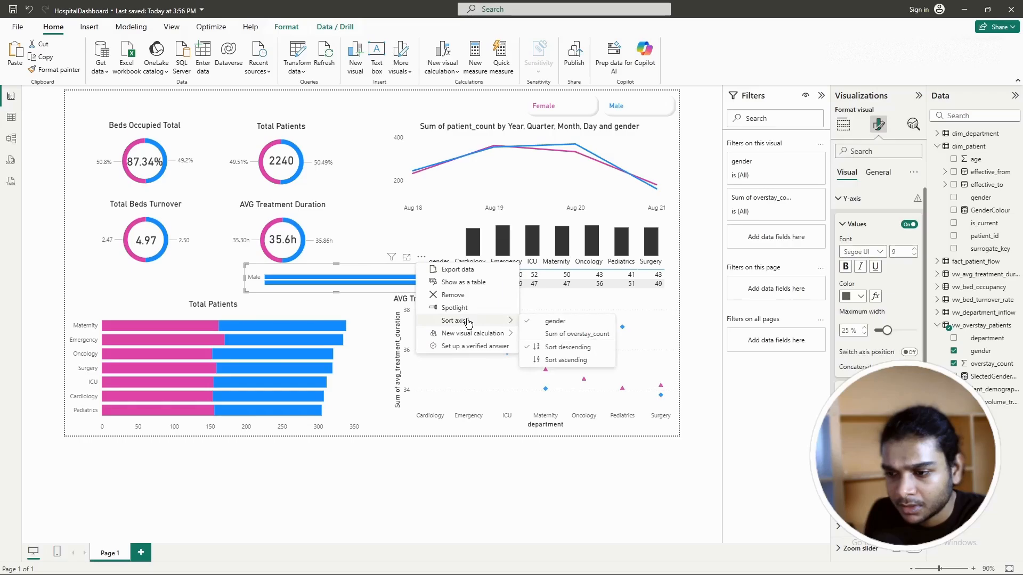
left_click(576, 360)
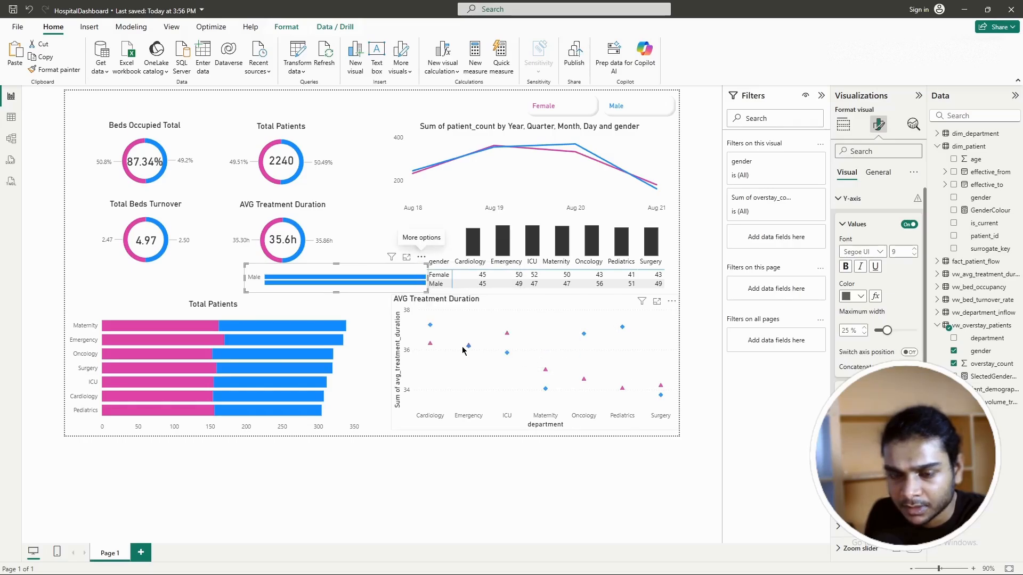
Step: Turn off the gender bar chart's Y-axis values and narrow it to short bars next to the matrix rows
left_click_drag(248, 277, 380, 287)
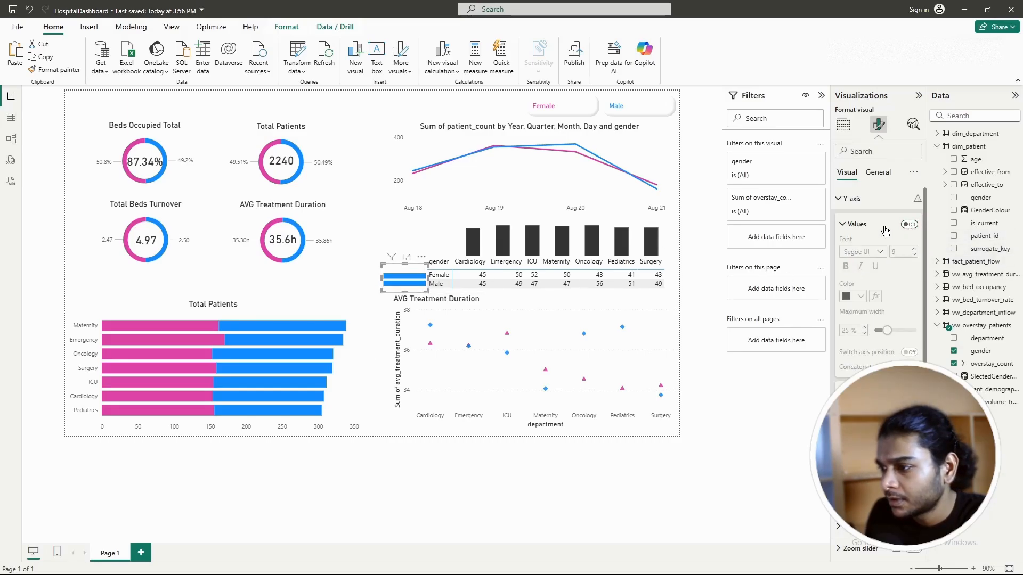
left_click_drag(382, 278, 396, 279)
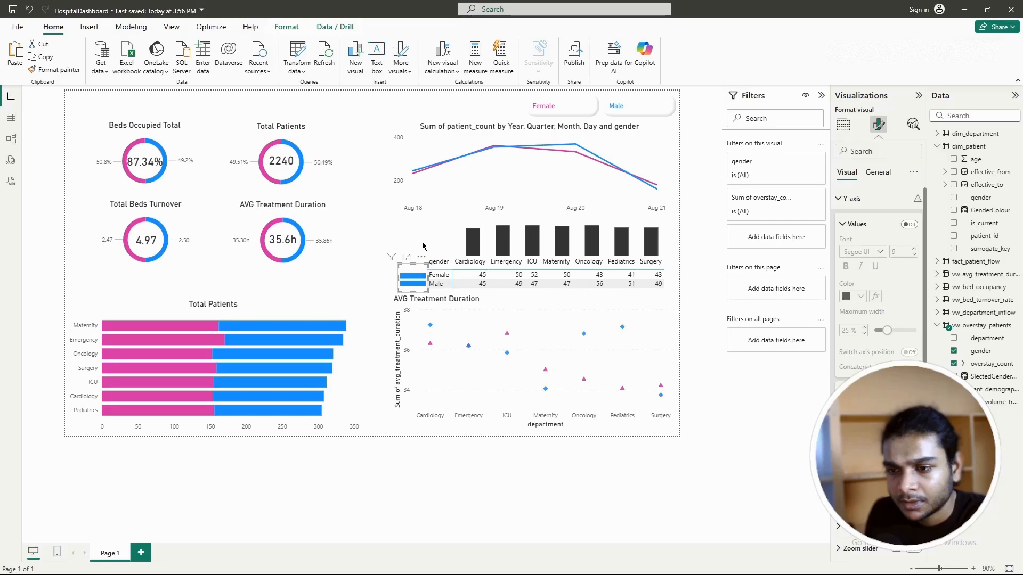
Step: Color the Female category's bar pink in the gender bar chart
left_click(877, 176)
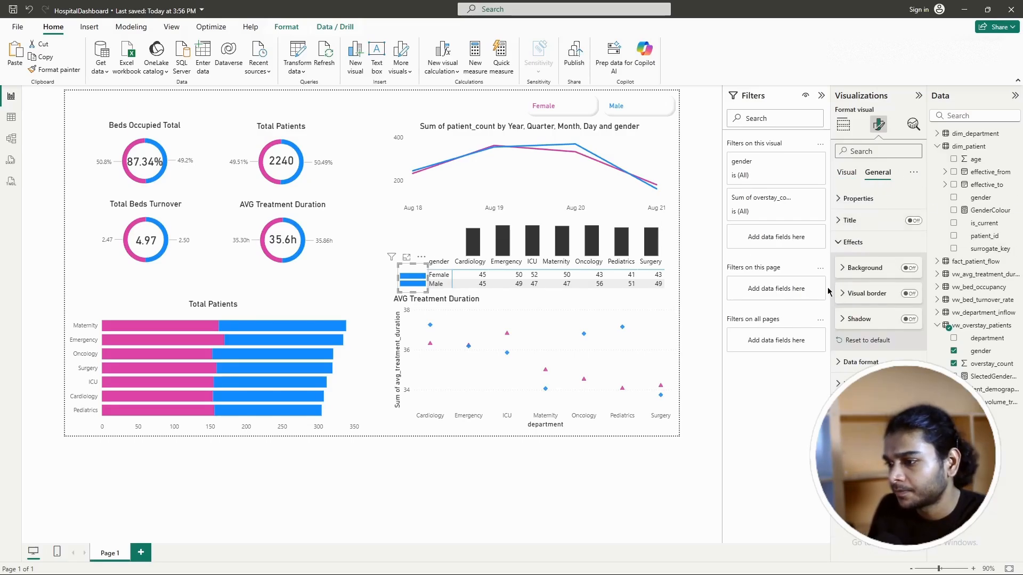
left_click(846, 173)
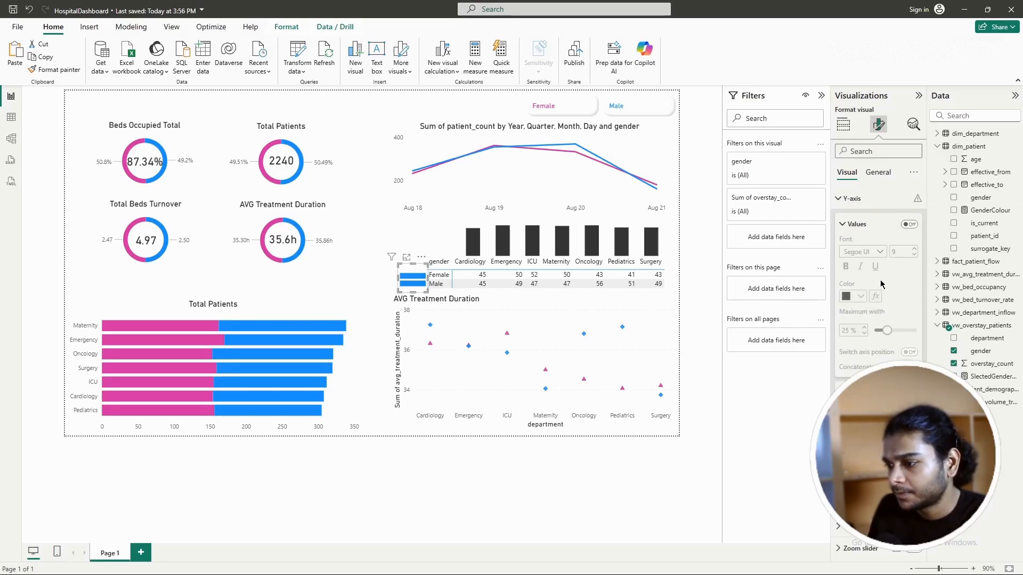
left_click(840, 199)
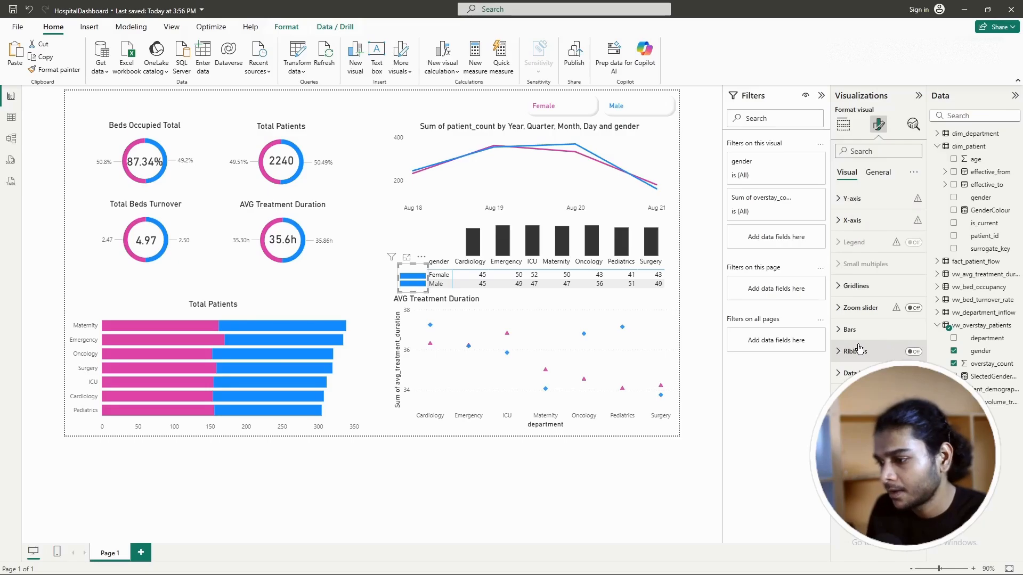
left_click(847, 330)
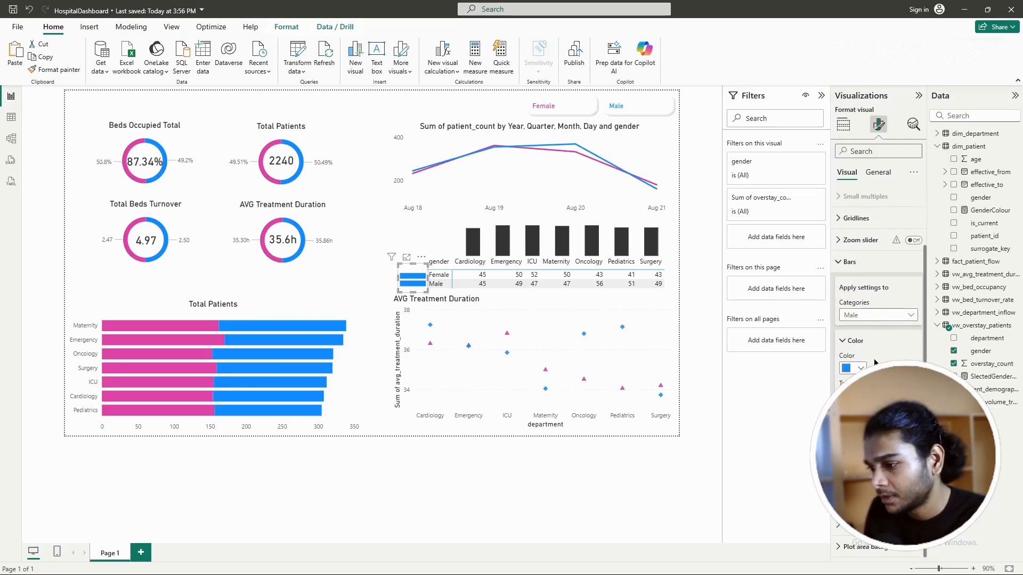
left_click(879, 315)
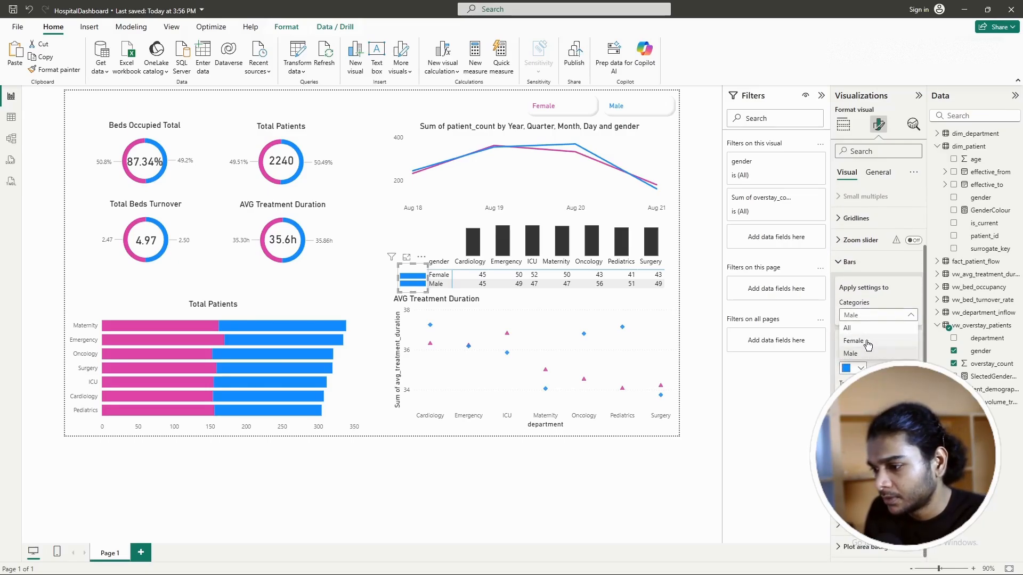
left_click(869, 344)
left_click(851, 368)
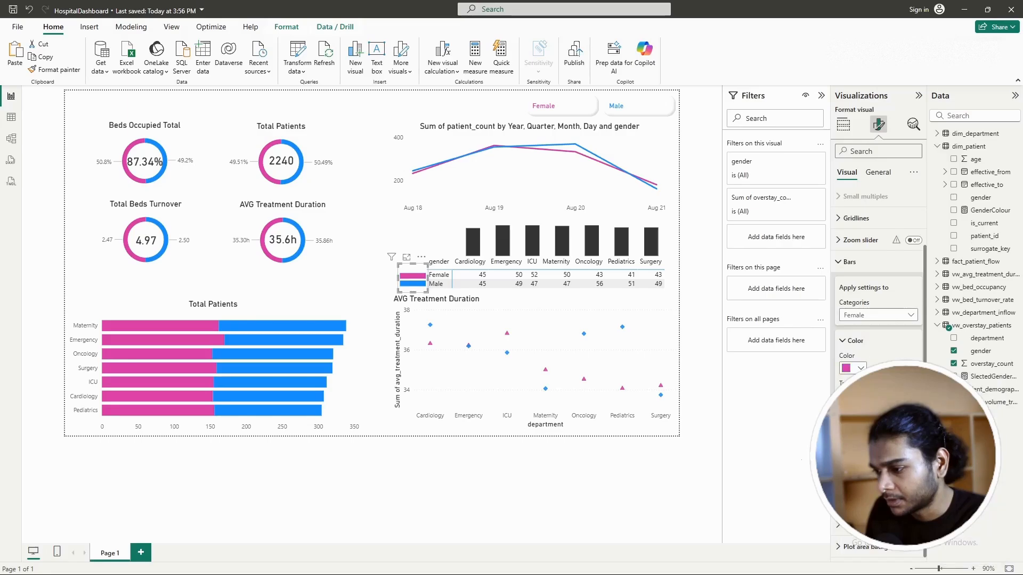
left_click(684, 364)
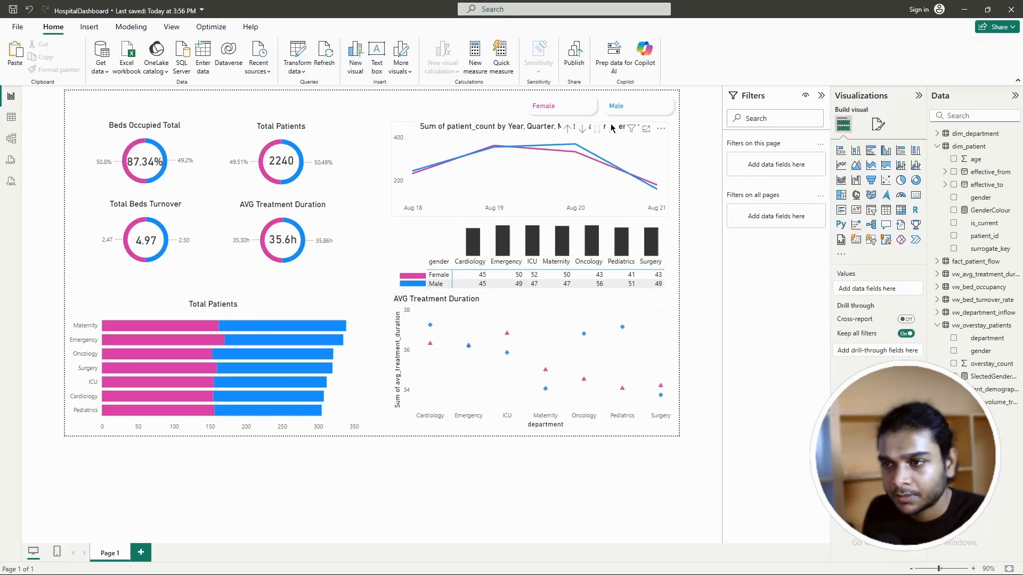
Step: Test the gender slicer by filtering the page to Female and Male, ending with the selection cleared
left_click(549, 106)
left_click(641, 109)
left_click(580, 111)
left_click(637, 110)
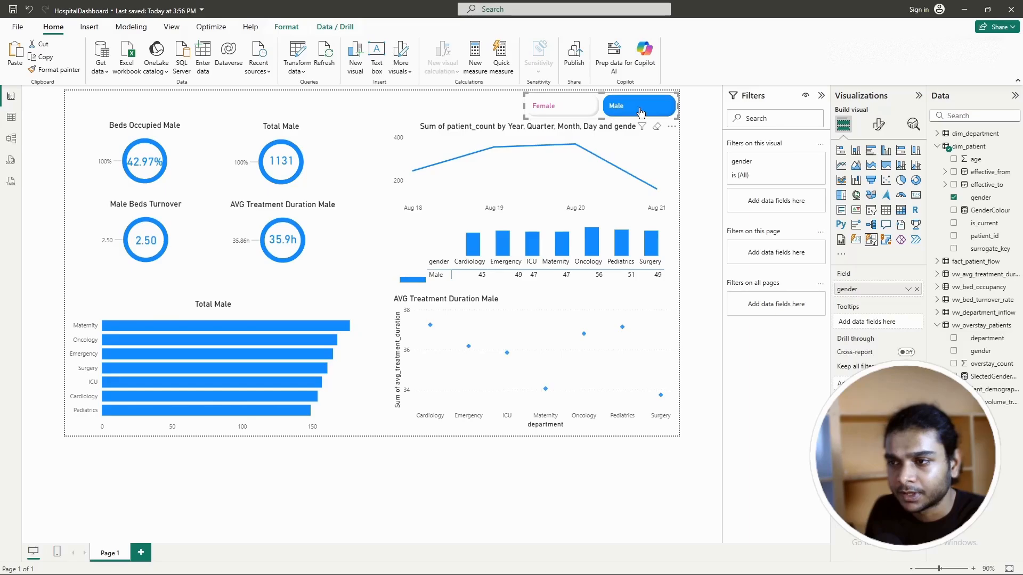
left_click(637, 110)
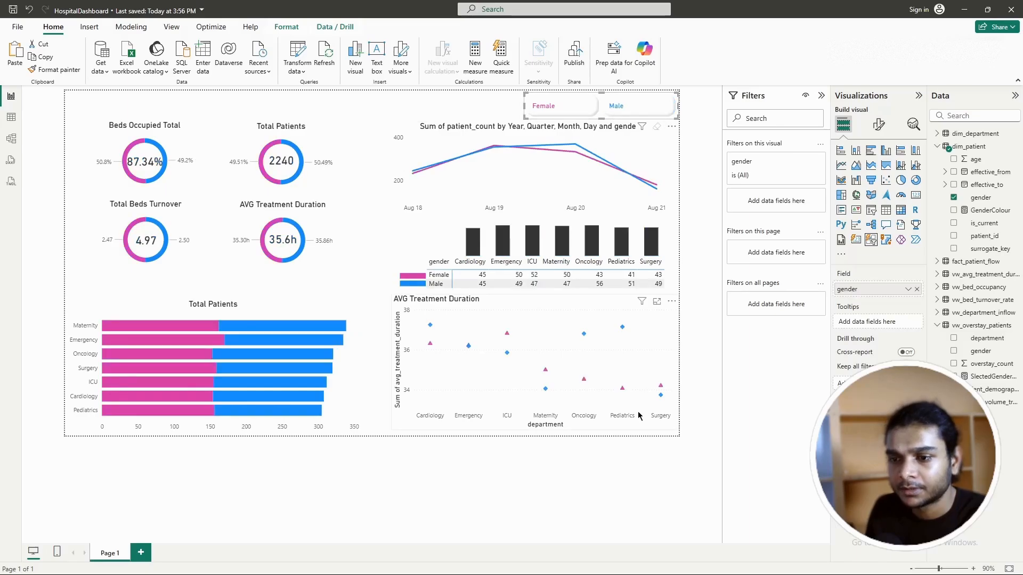
Step: Set the overstay matrix's style preset to None
left_click(662, 290)
left_click(878, 124)
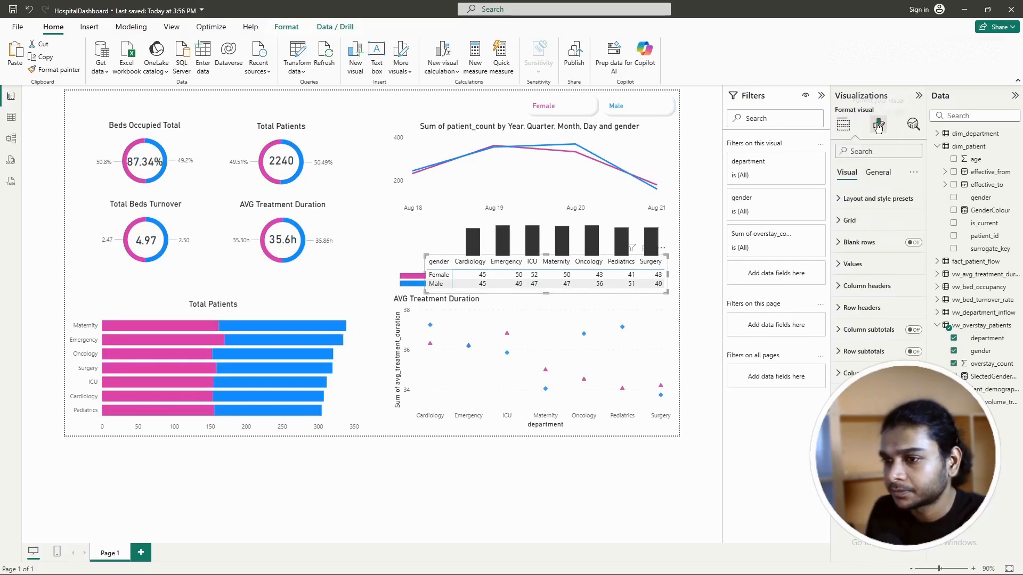
left_click(849, 222)
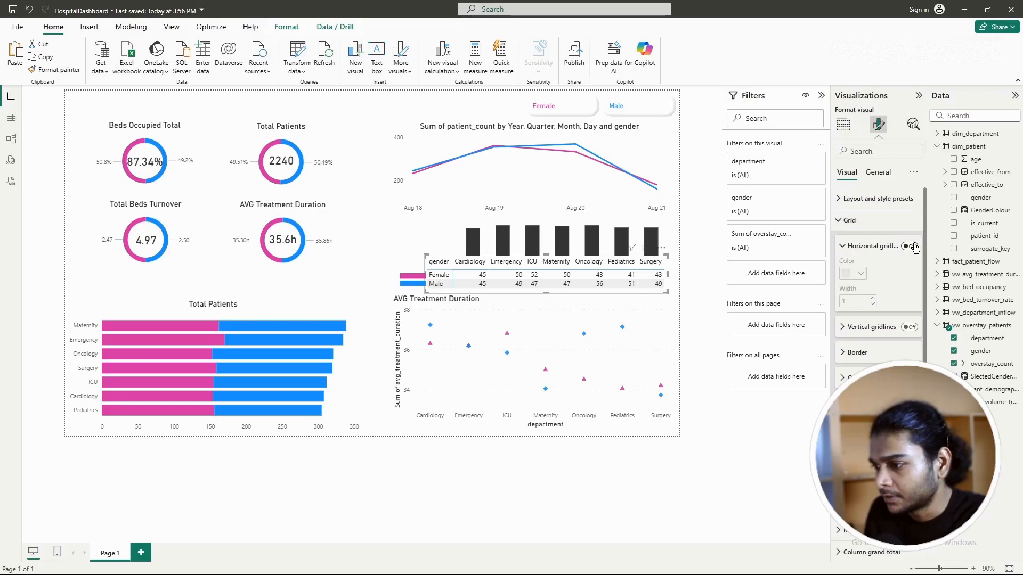
left_click(842, 221)
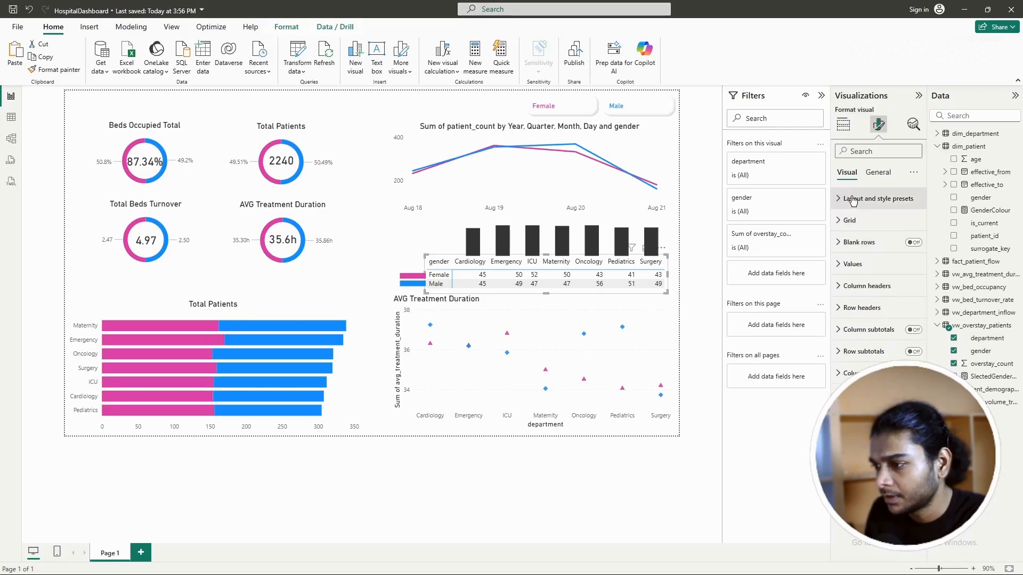
left_click(870, 199)
left_click(840, 200)
left_click(841, 201)
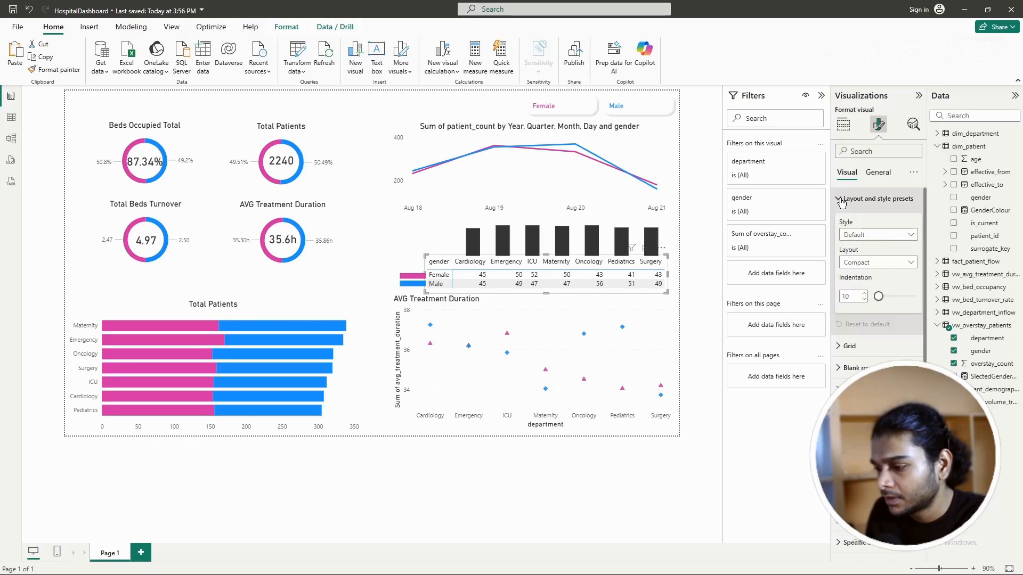
left_click(840, 201)
left_click(857, 269)
left_click(855, 266)
left_click(859, 206)
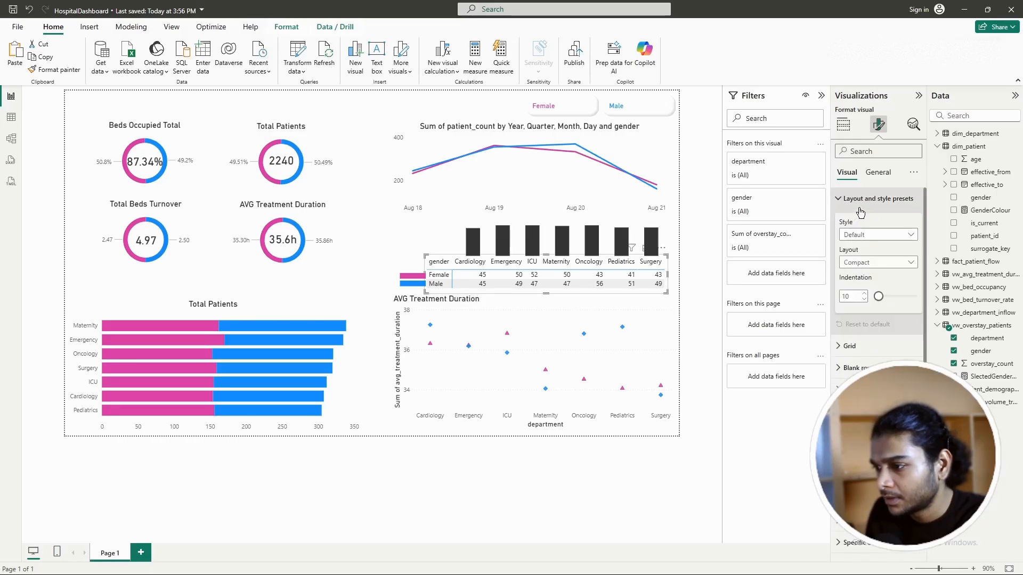
left_click(900, 235)
left_click(874, 261)
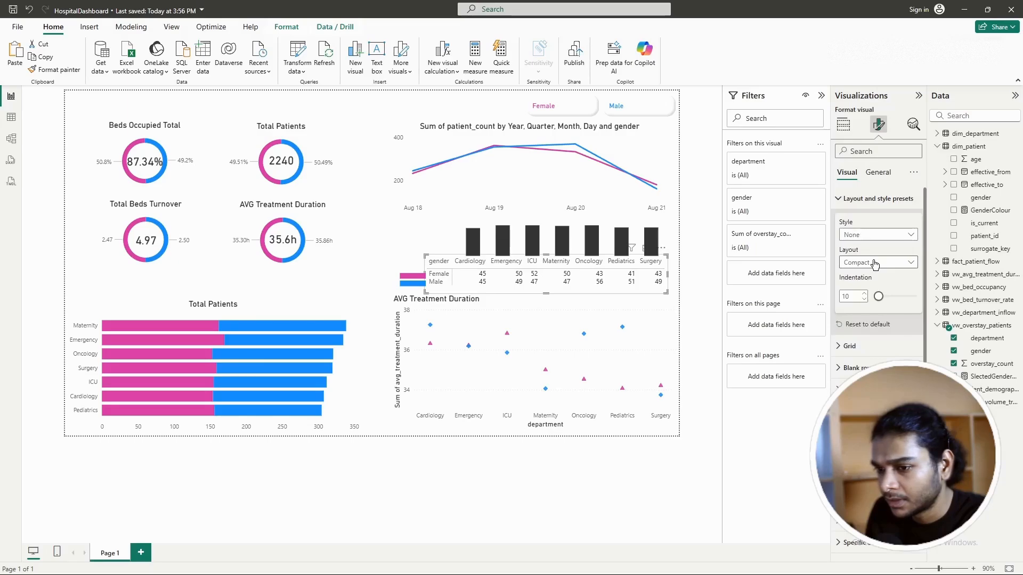
left_click(690, 302)
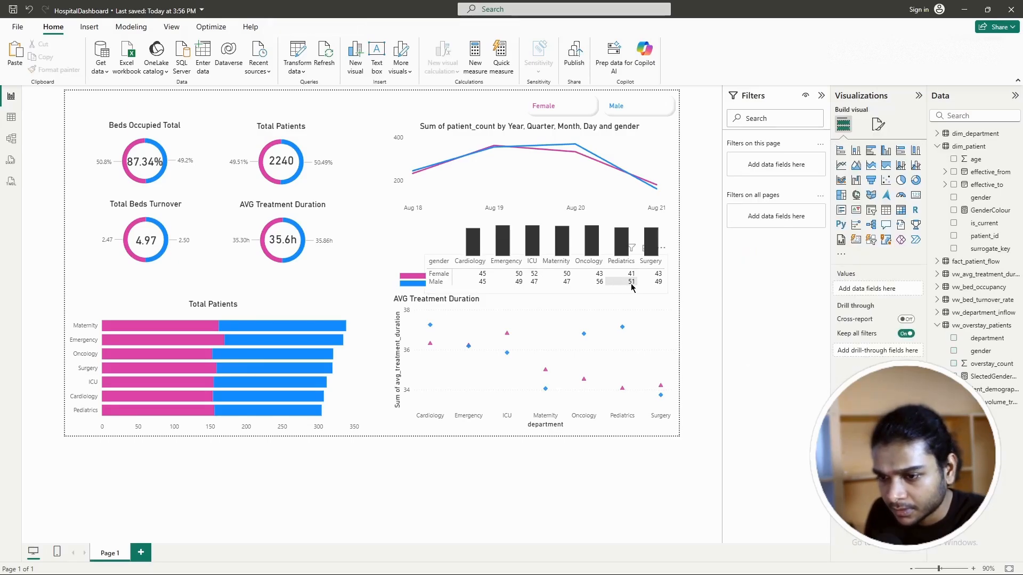
Step: Try to shift the overstay matrix slightly beneath the column chart
left_click(545, 288)
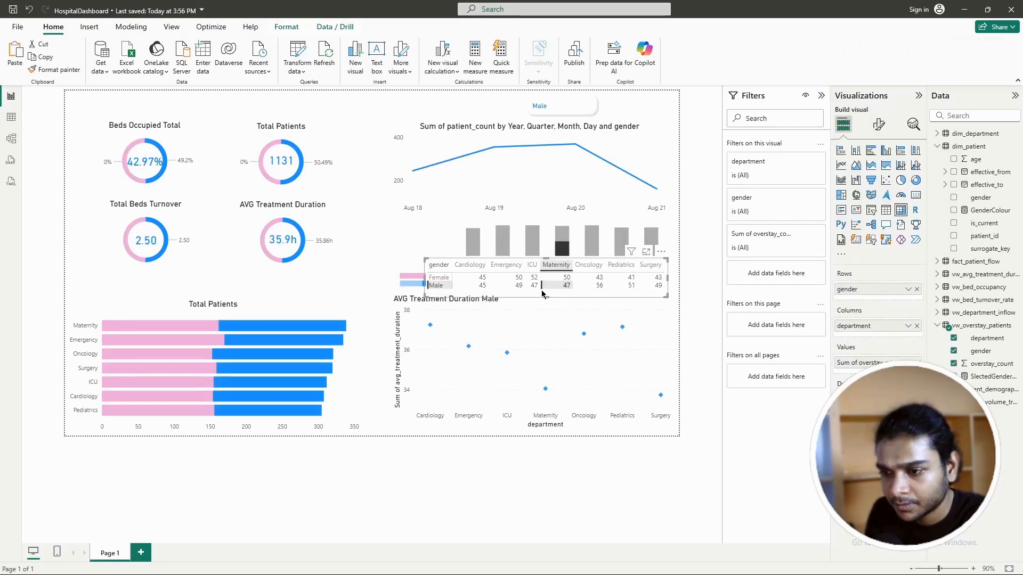
left_click(547, 294)
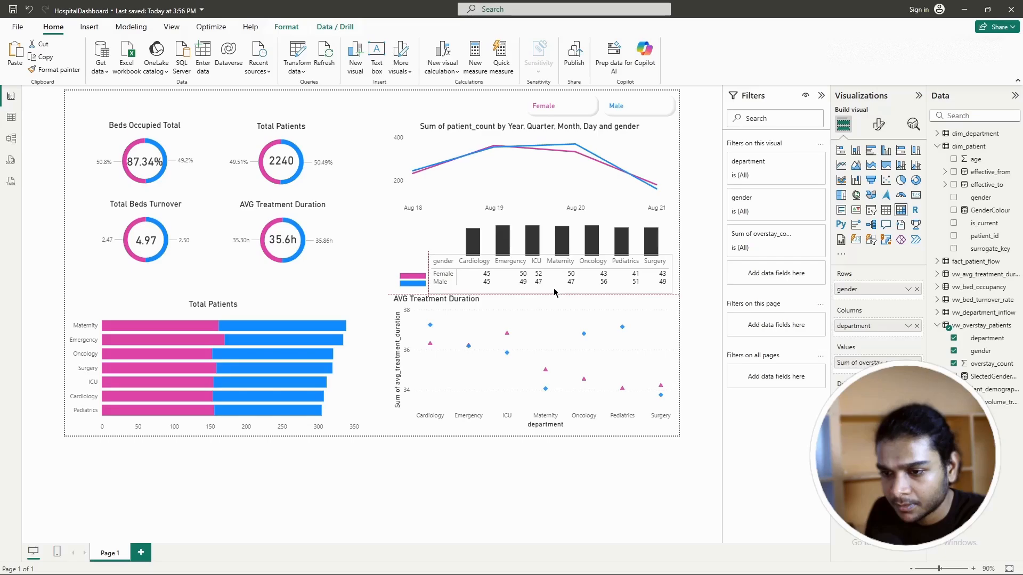
left_click(699, 310)
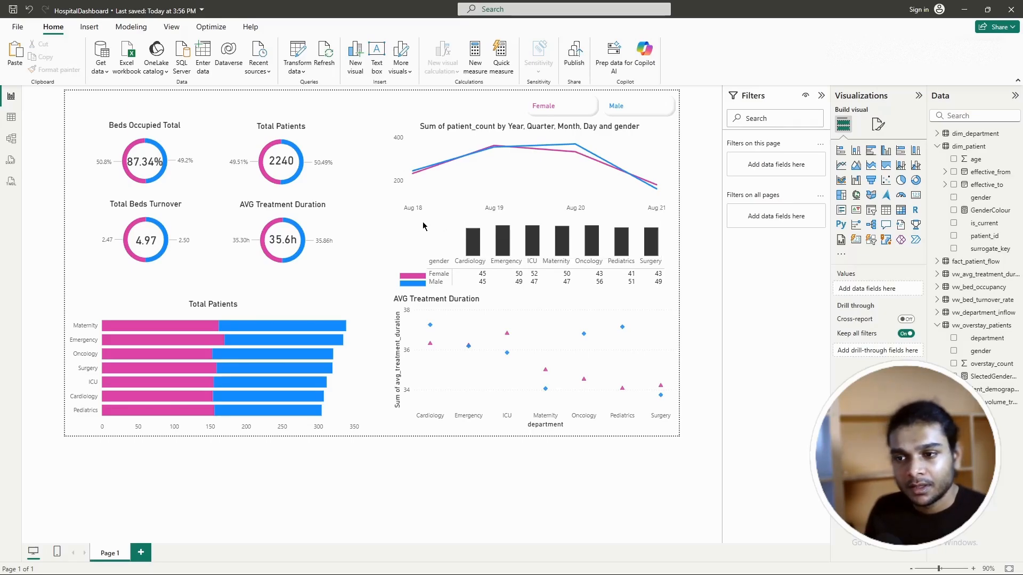
Step: Insert a text box and resize it to a wide, thin strip across the two upper donut charts
left_click(89, 28)
left_click(331, 58)
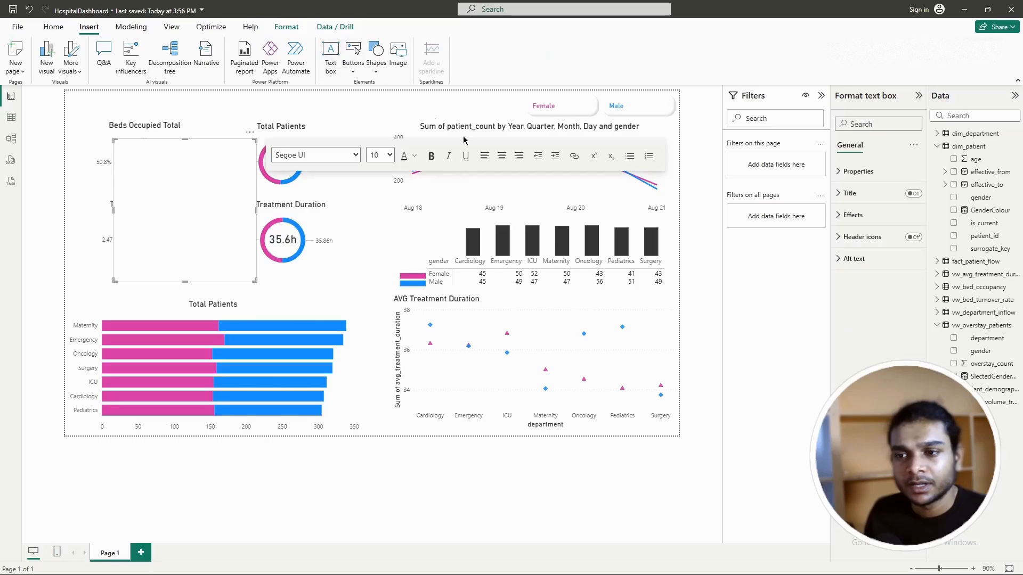
left_click(175, 165)
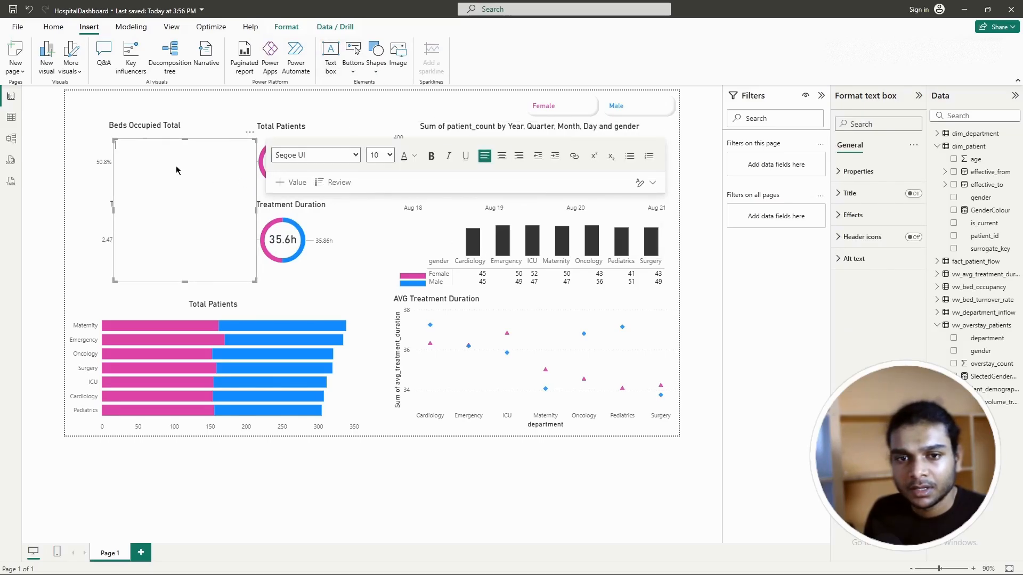
left_click_drag(255, 281, 281, 160)
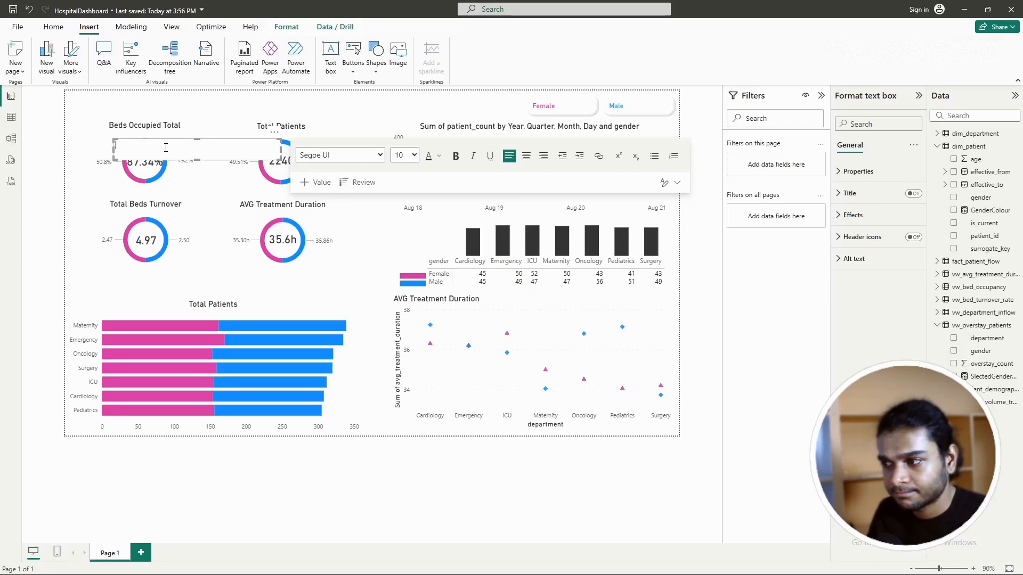
Step: Turn on the title of the new text box
left_click(840, 193)
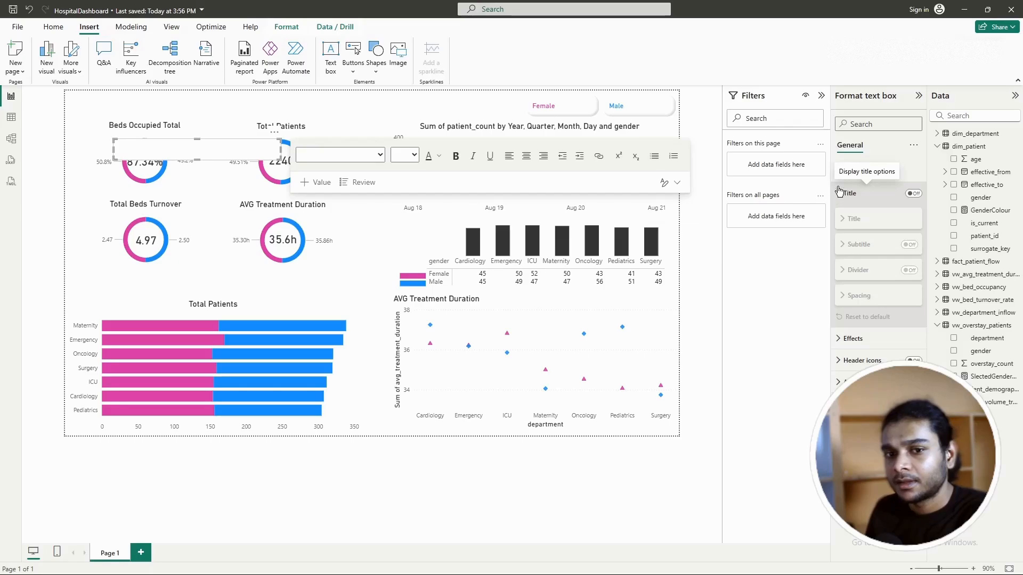
left_click(913, 193)
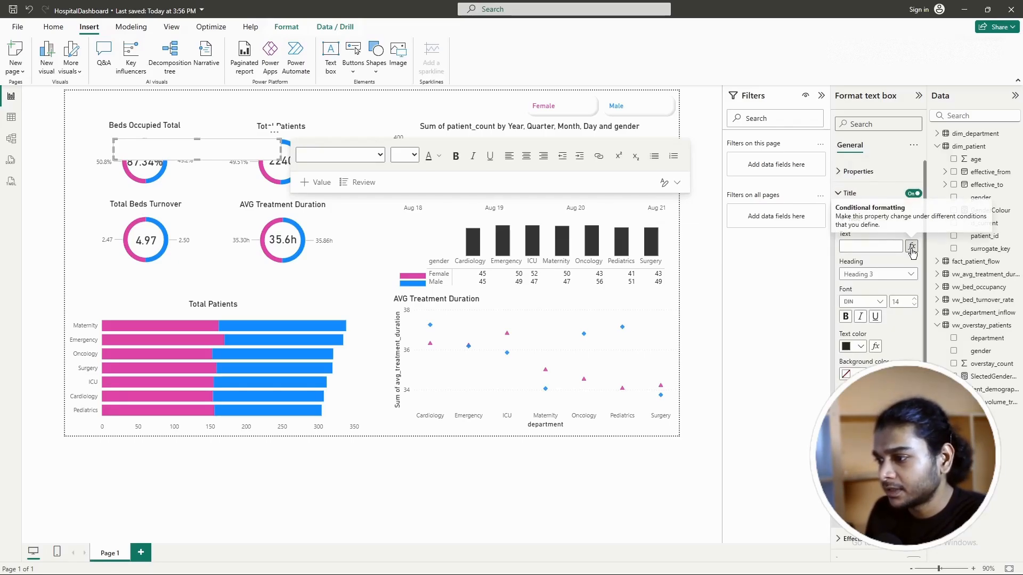
left_click(911, 248)
left_click(362, 219)
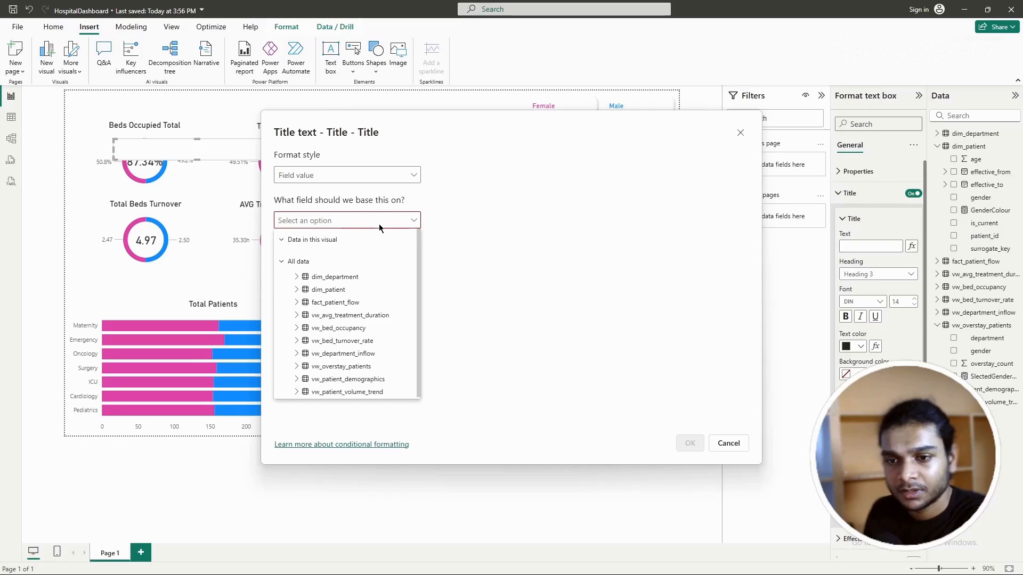
left_click(635, 171)
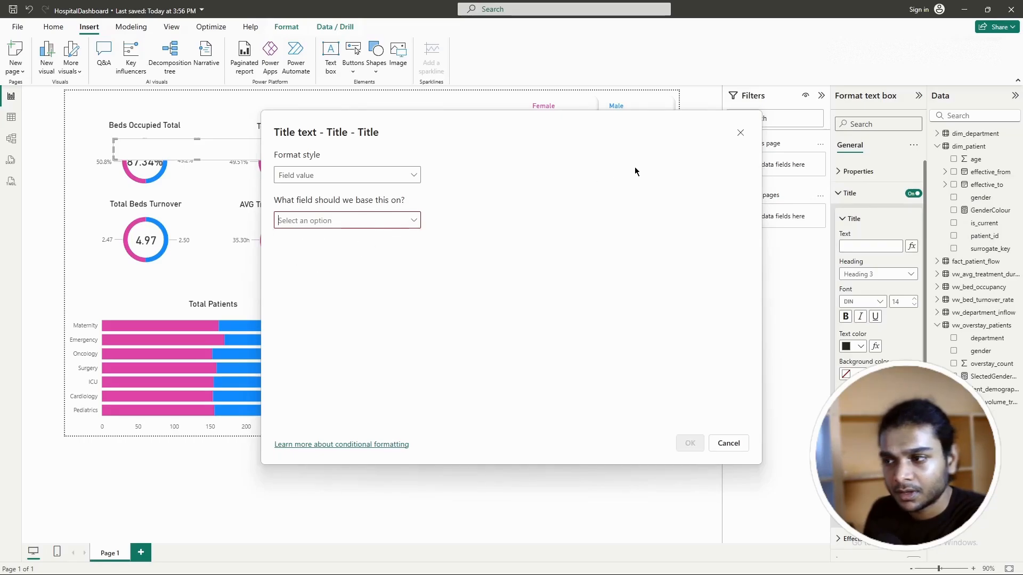
left_click(741, 134)
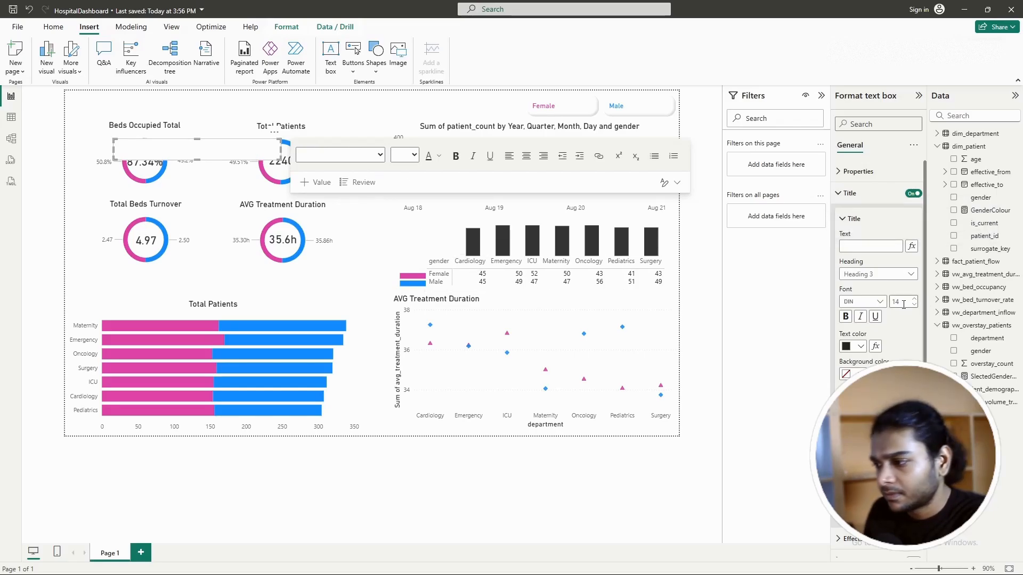
Step: Base the text box's title text on the SlectedGenderOverstay field from vw_overstay_patients
left_click(911, 245)
left_click(410, 222)
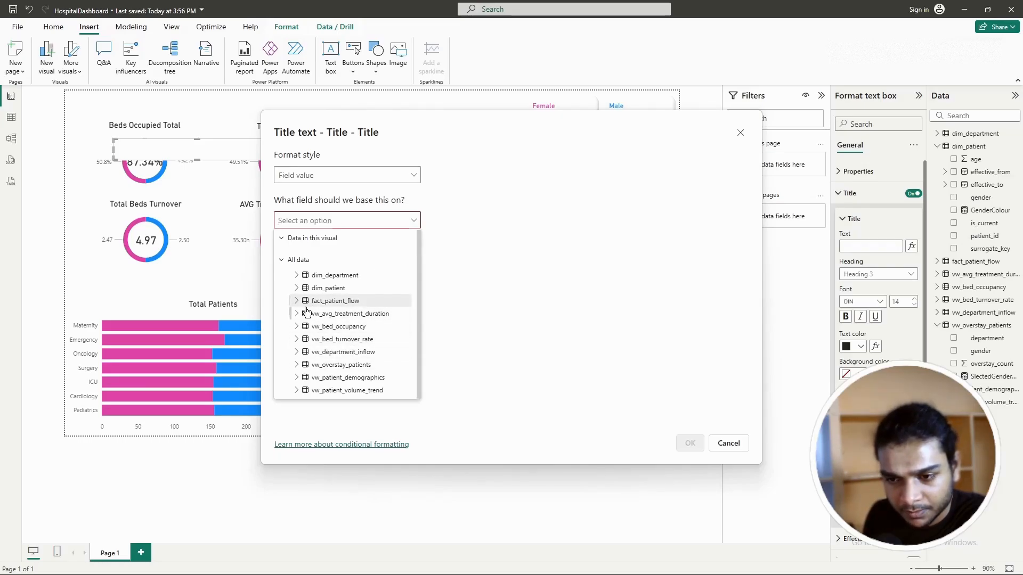
left_click(297, 365)
scroll(309, 363, "down", 2)
left_click(337, 361)
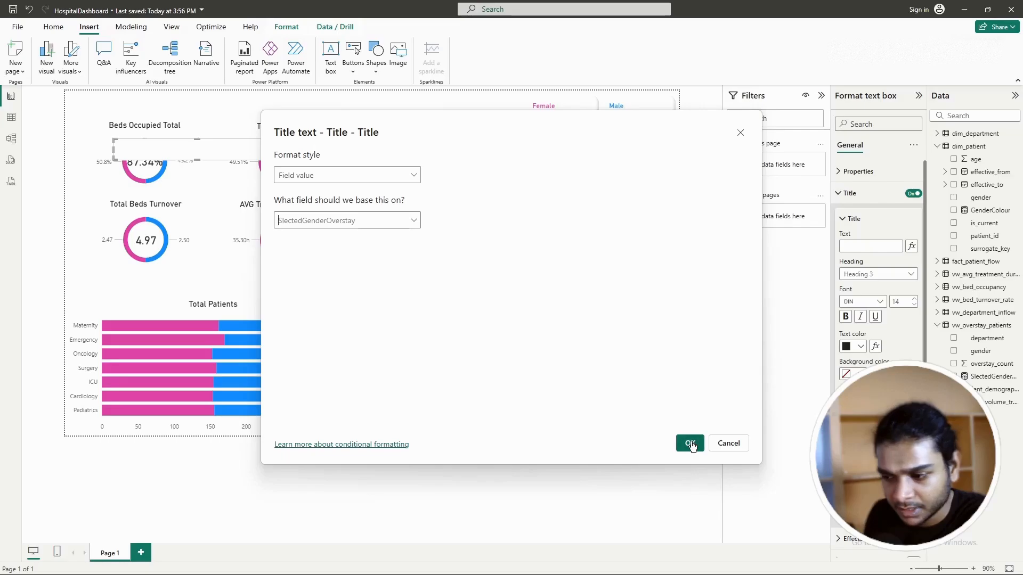
left_click(690, 443)
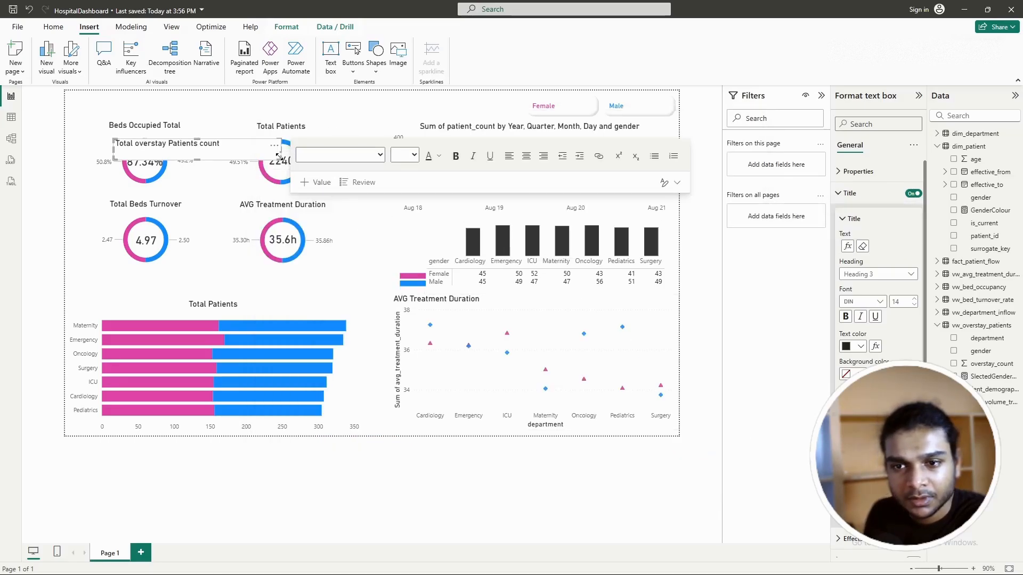
Step: Move the titled text box onto the upper edge of the overstay column chart and turn off its background
left_click_drag(260, 158, 595, 230)
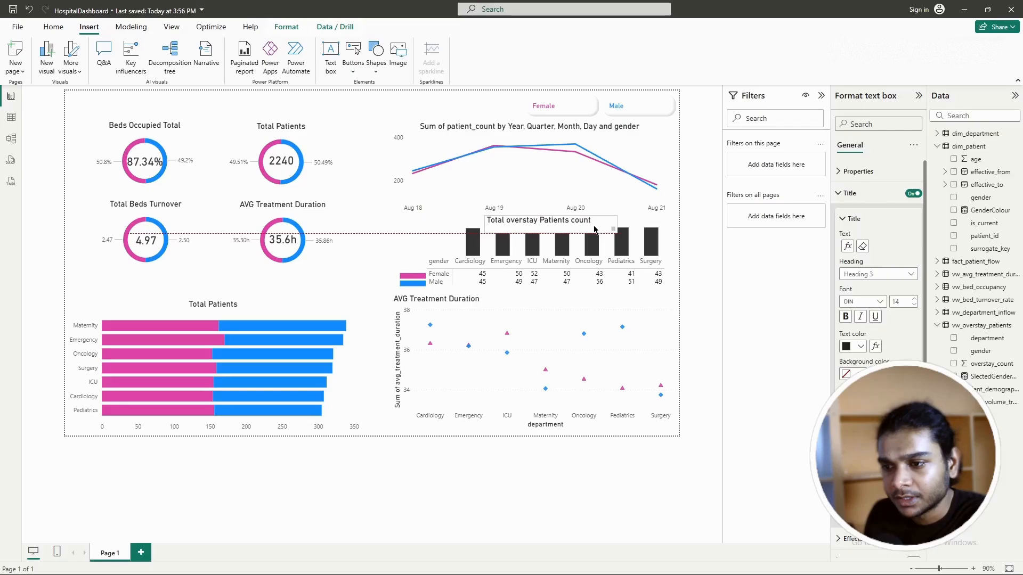
left_click(850, 193)
left_click(853, 215)
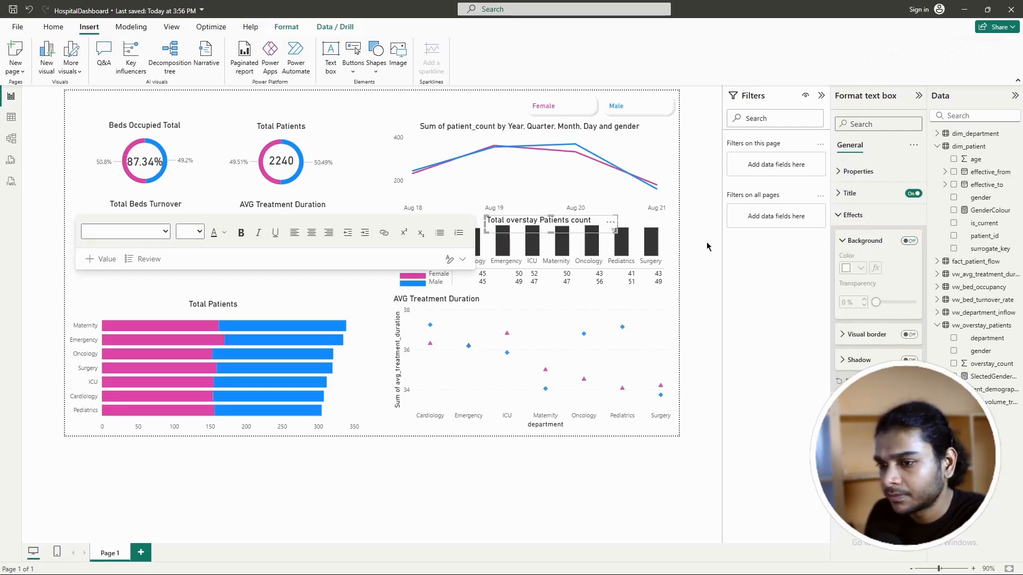
left_click(852, 215)
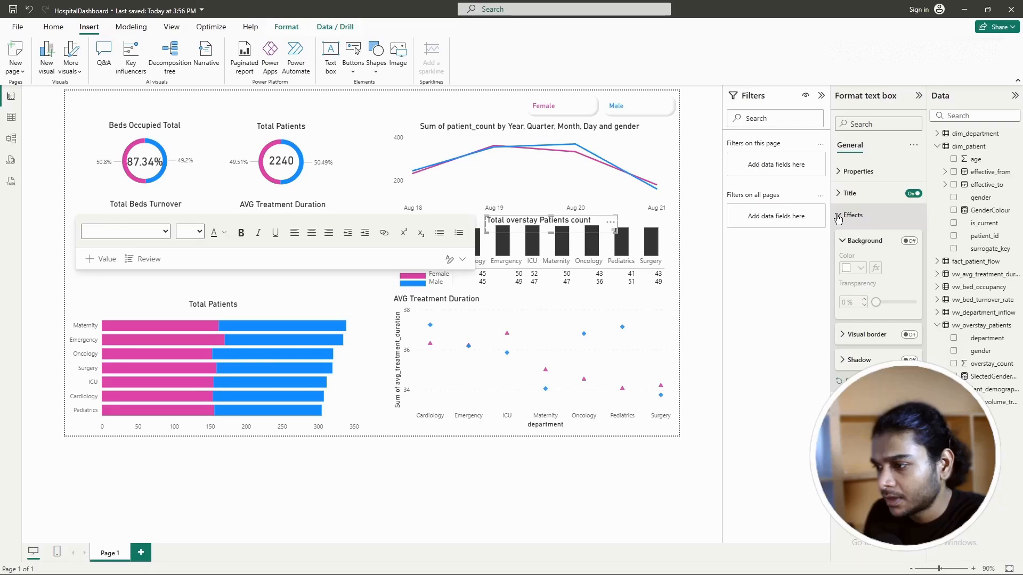
Step: Center the text box's title and widen the box on both sides to span the overstay visuals
left_click(847, 194)
left_click(860, 401)
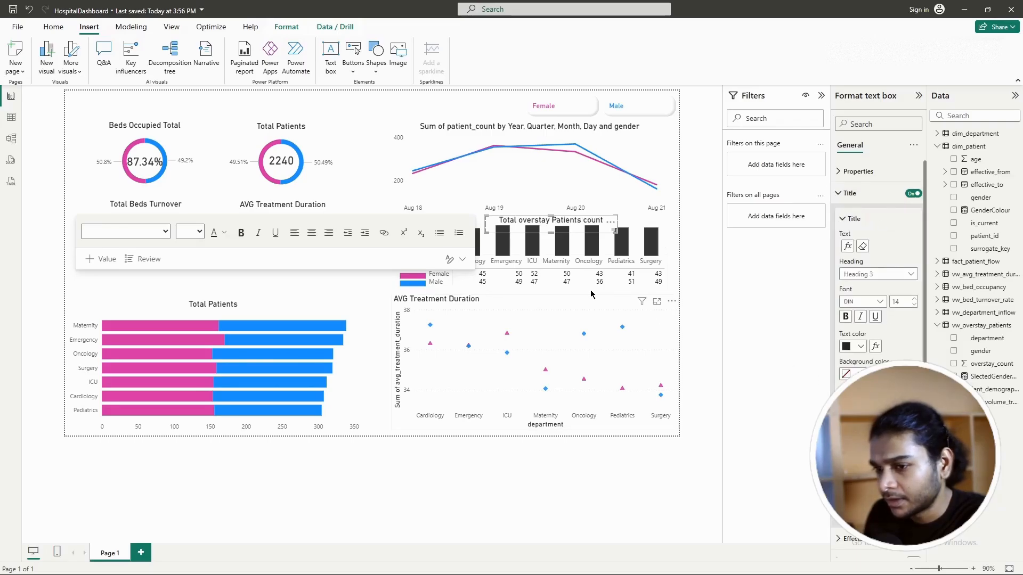
left_click_drag(484, 223, 391, 222)
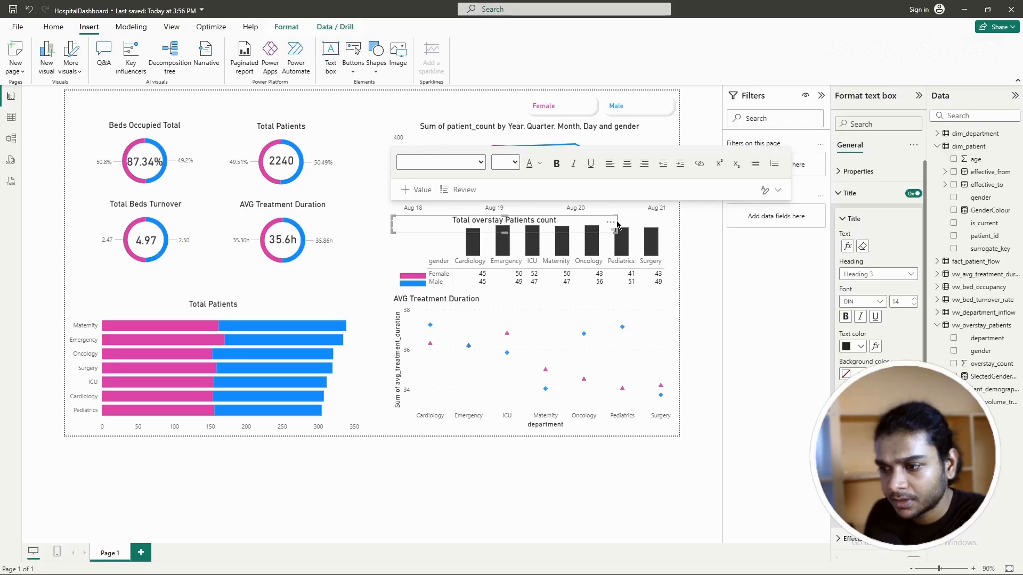
left_click_drag(616, 222, 667, 223)
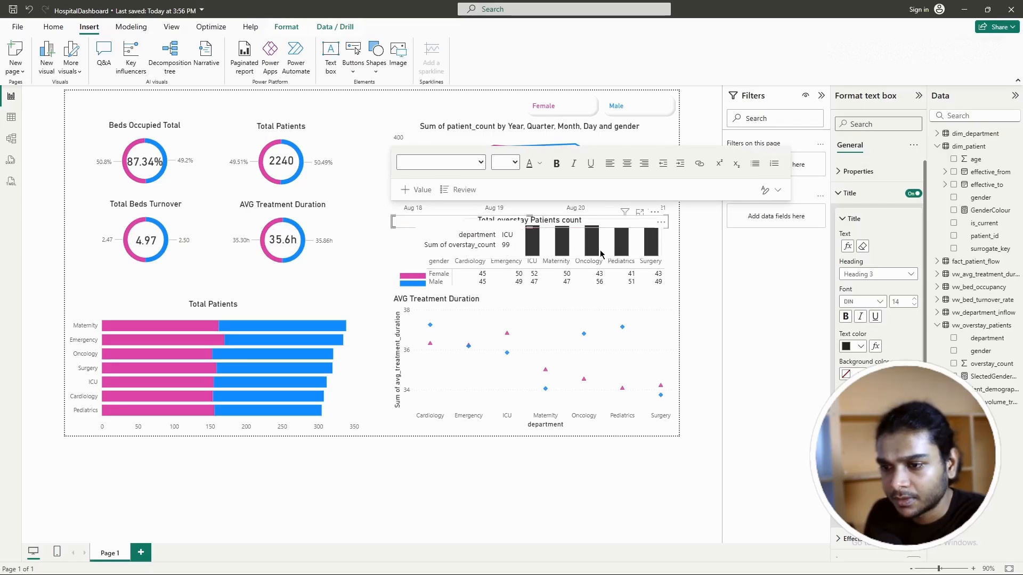
left_click(703, 292)
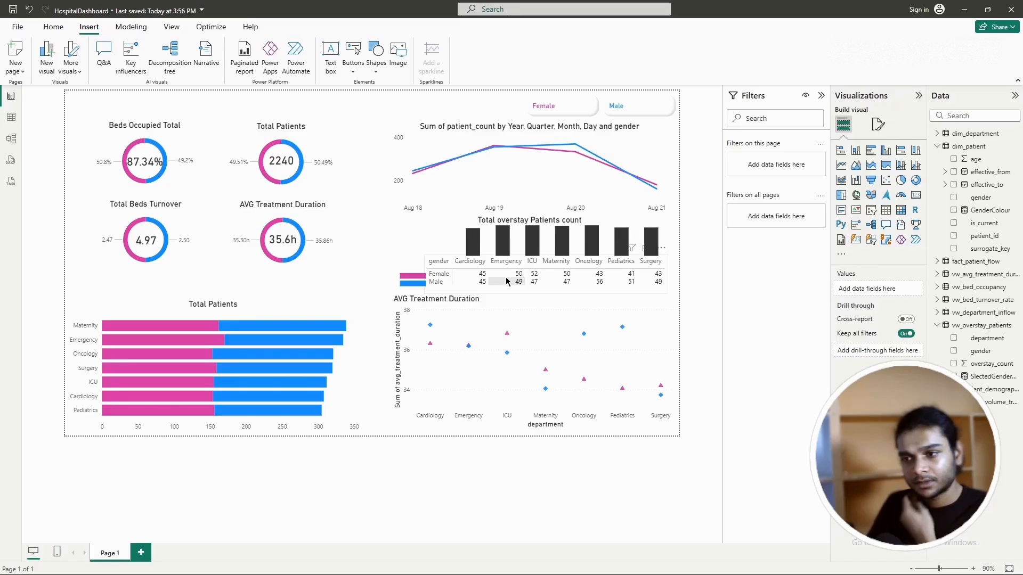
Step: Shorten the AVG Treatment Duration scatter chart from its upper edge to leave space beneath the overstay matrix
left_click(504, 311)
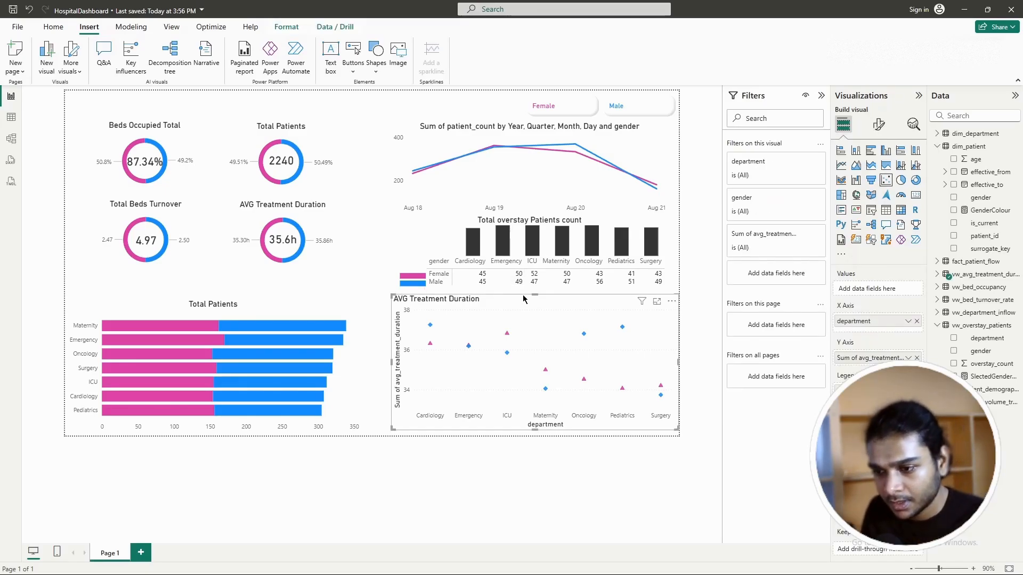
left_click_drag(534, 294, 534, 308)
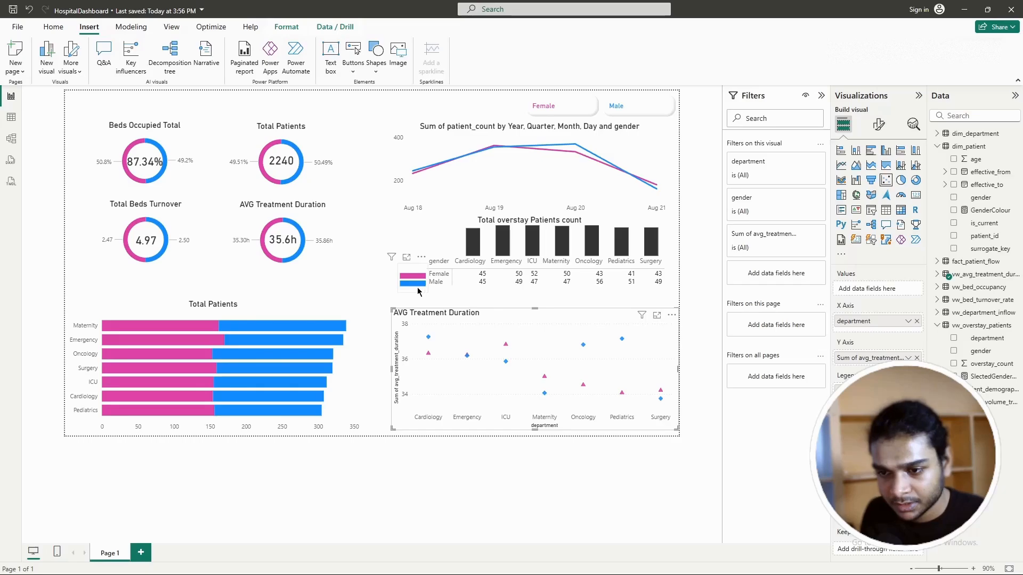
Step: Move the overstay column chart, matrix, gender bars and the AVG Treatment Duration scatter chart slightly down together
left_click(468, 284)
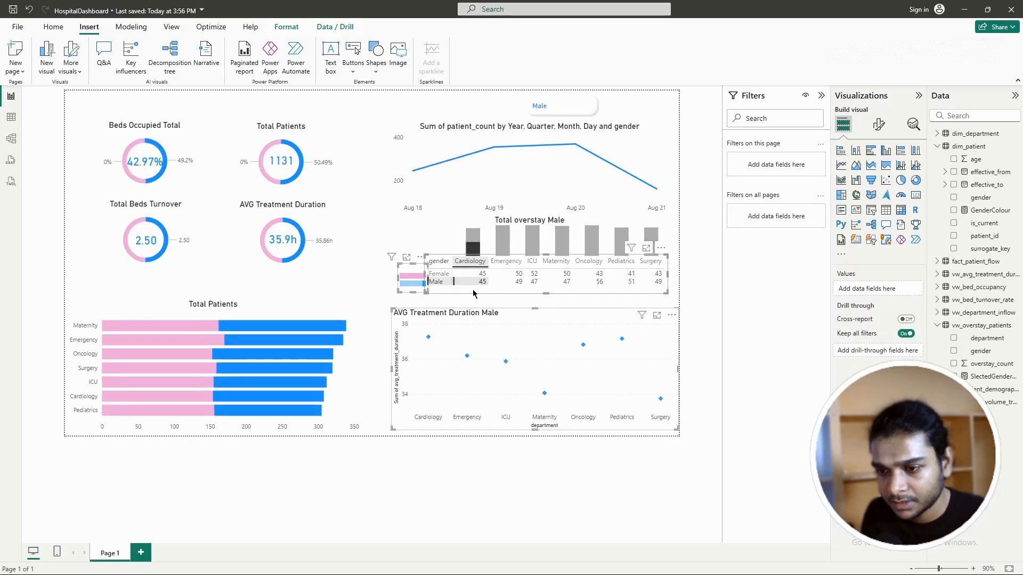
left_click(466, 289)
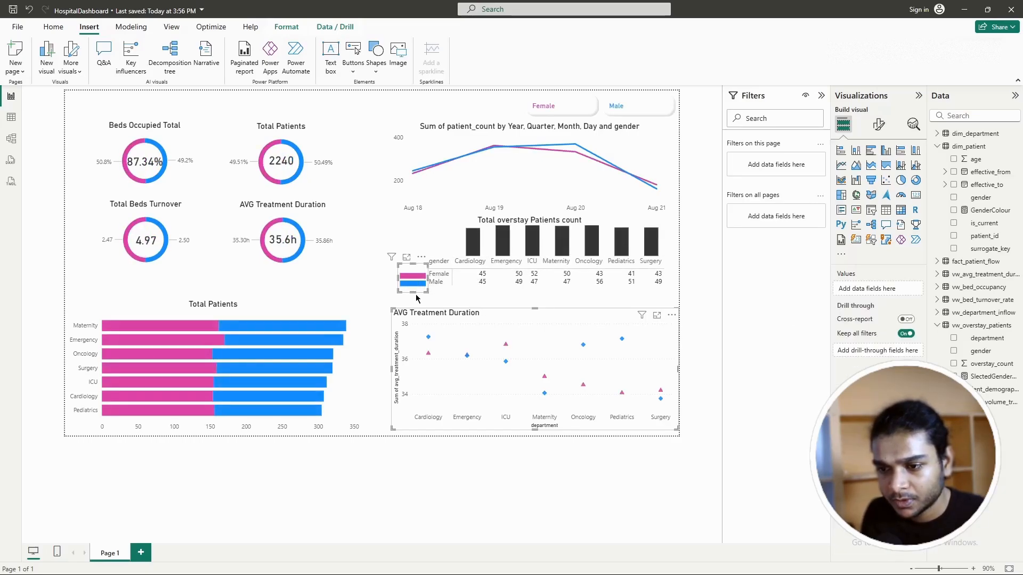
left_click(468, 293, "ctrl")
left_click(488, 245, "ctrl")
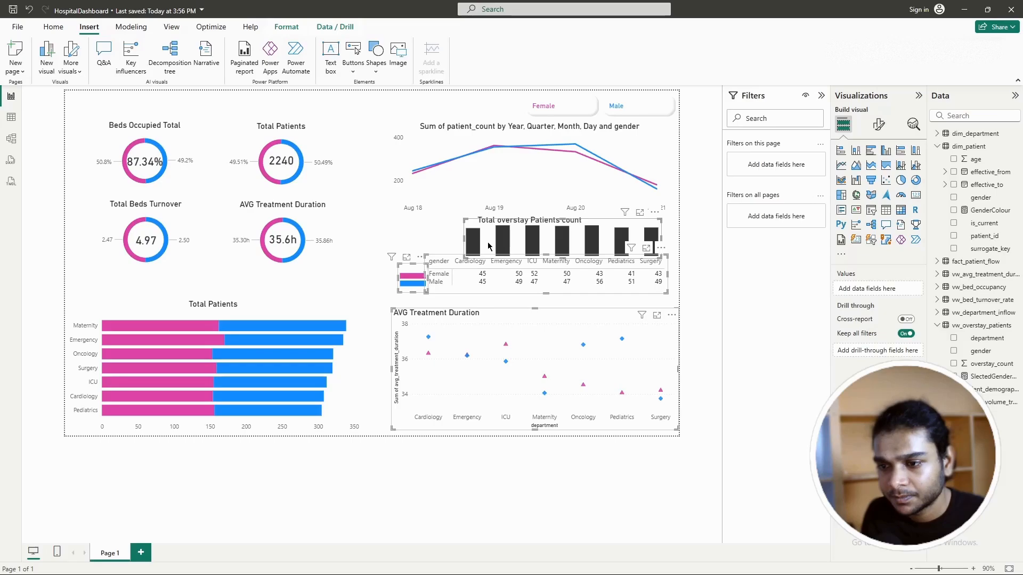
left_click_drag(488, 244, 487, 249)
left_click(487, 253)
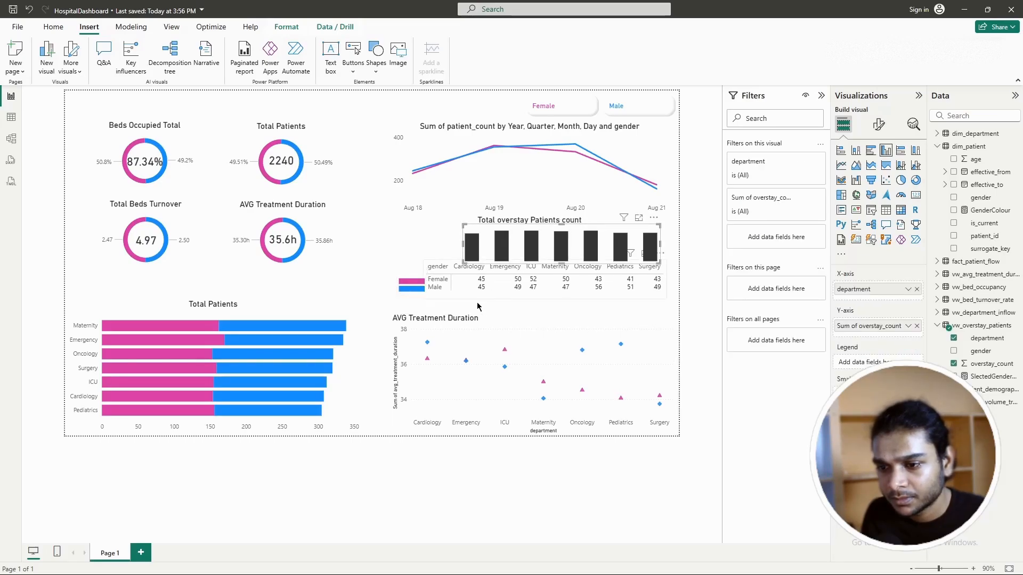
left_click(699, 304)
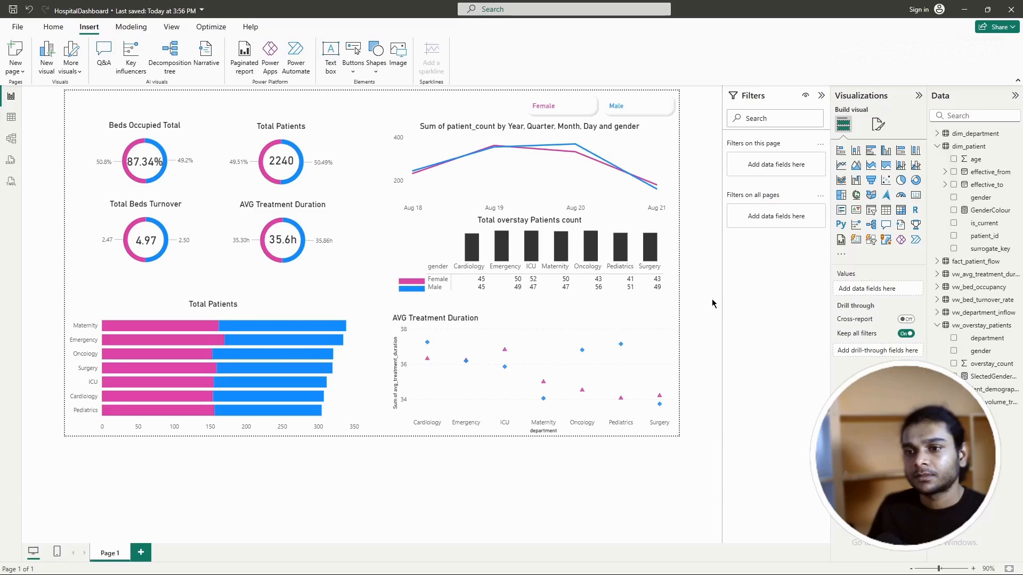
Step: Center the title of the AVG Treatment Duration scatter chart
left_click(454, 325)
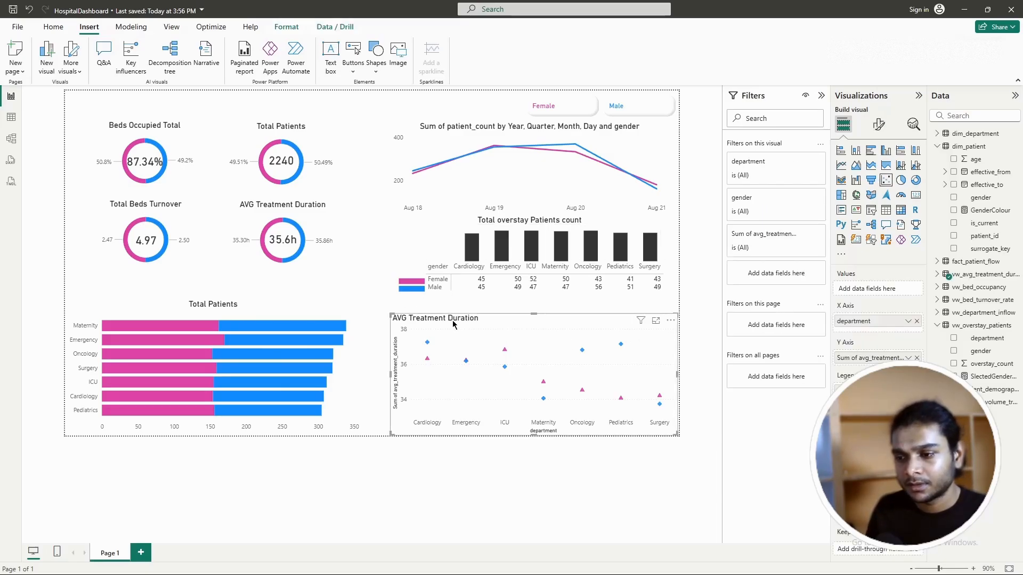
left_click(878, 124)
left_click(877, 172)
left_click(858, 221)
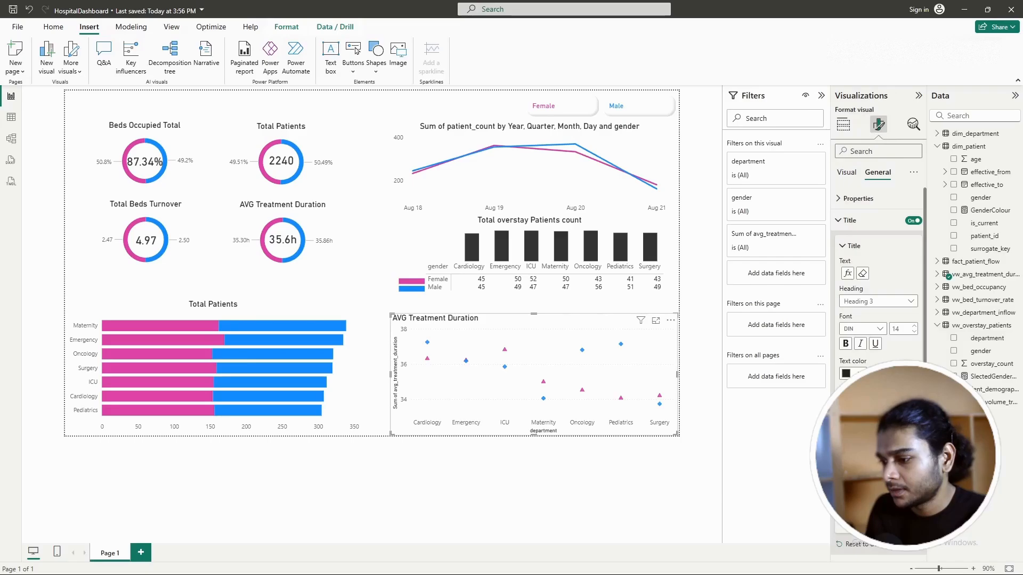
left_click(848, 222)
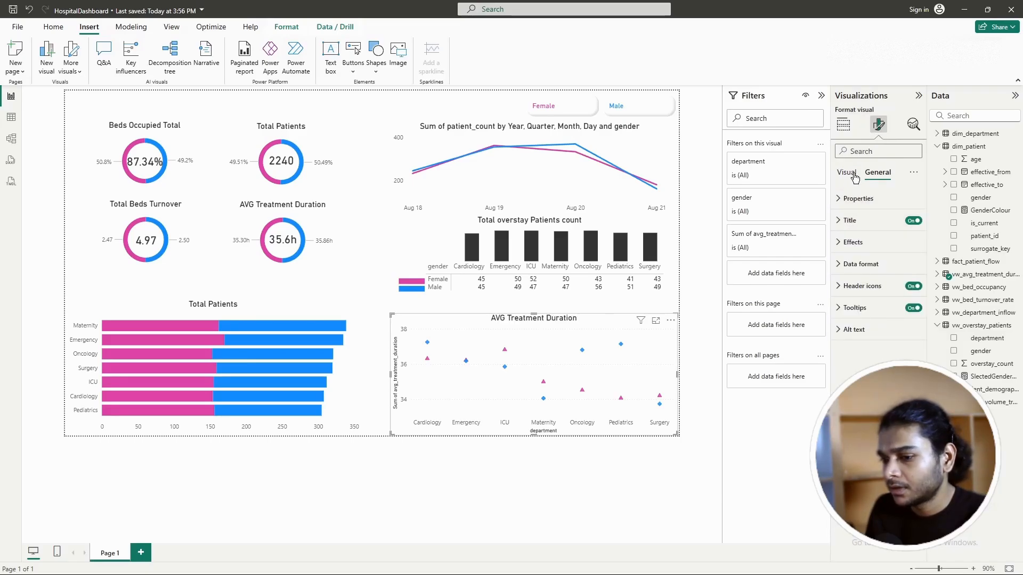
Step: Turn off the Y-axis and X-axis titles of the AVG Treatment Duration scatter chart
left_click(847, 172)
left_click(871, 264)
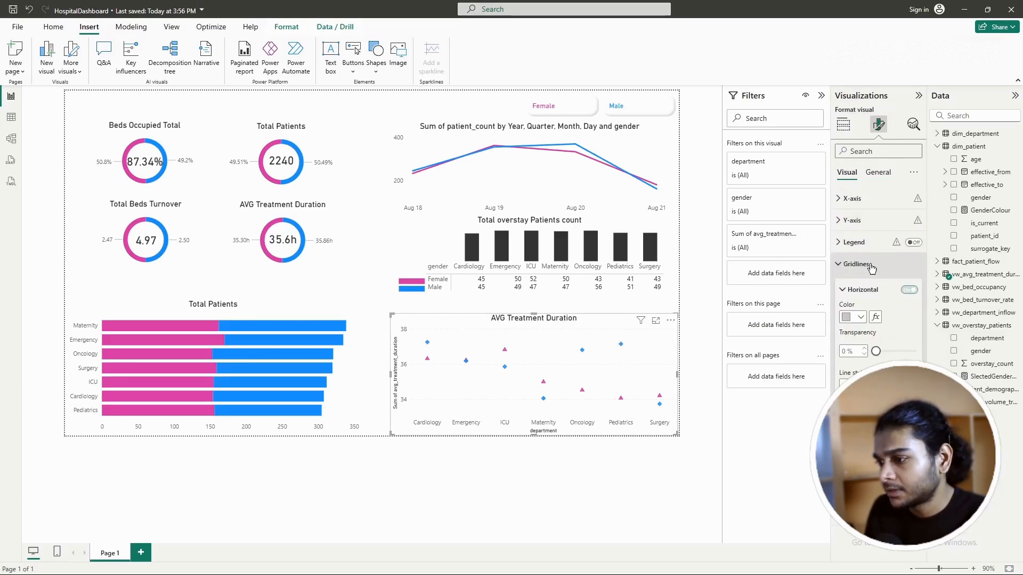
left_click(846, 264)
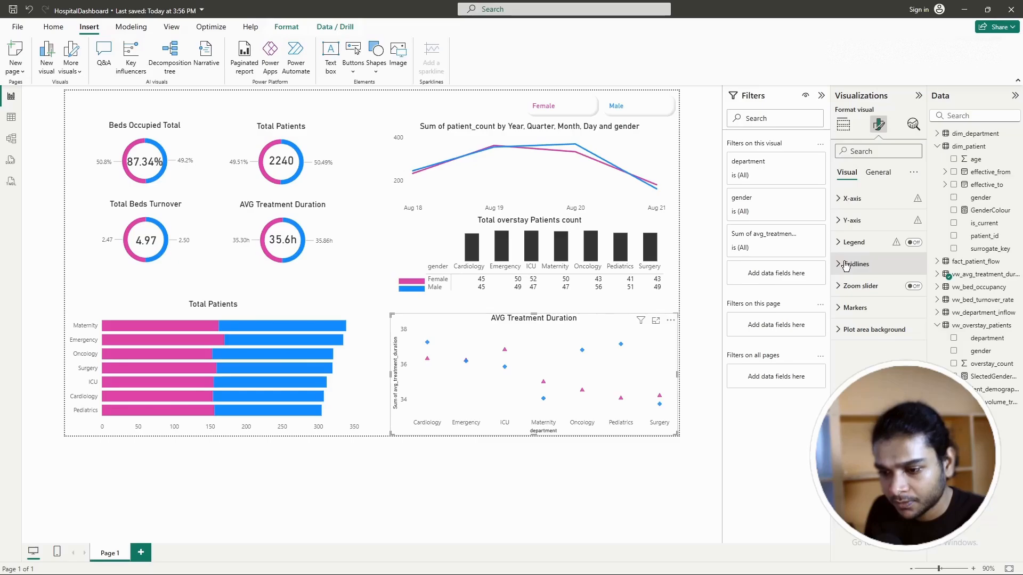
left_click(853, 221)
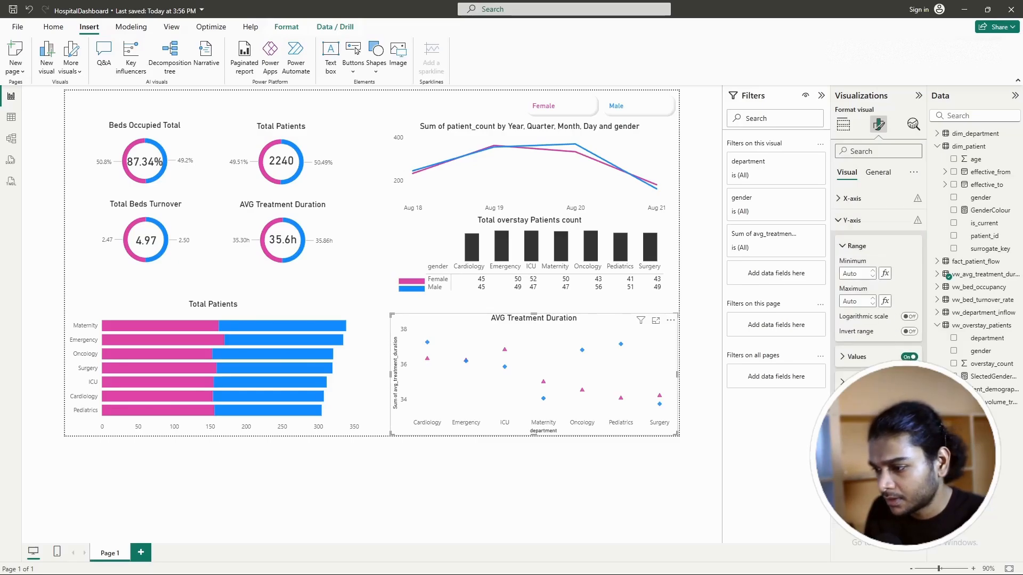
left_click(852, 220)
left_click(851, 198)
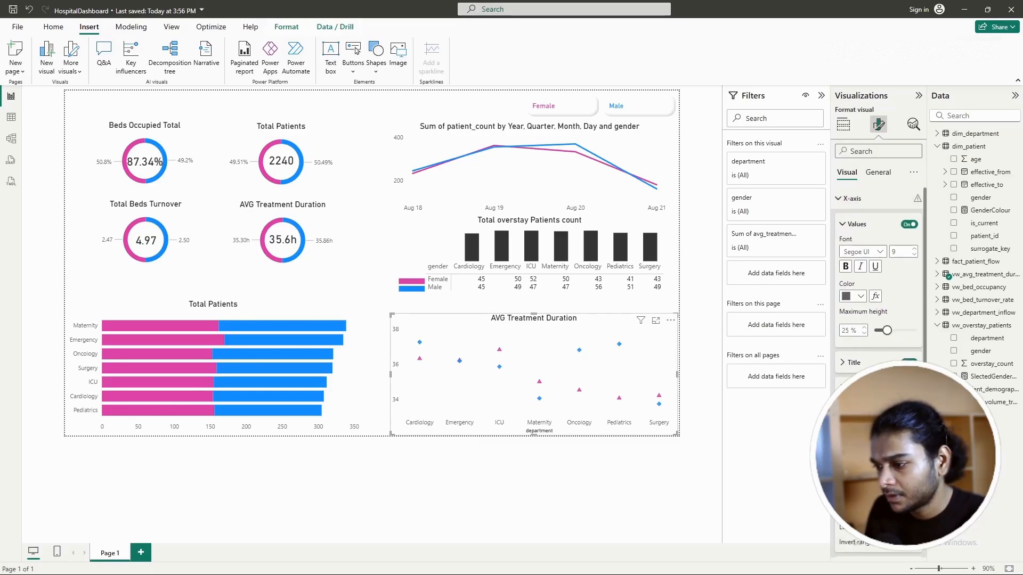
left_click(909, 363)
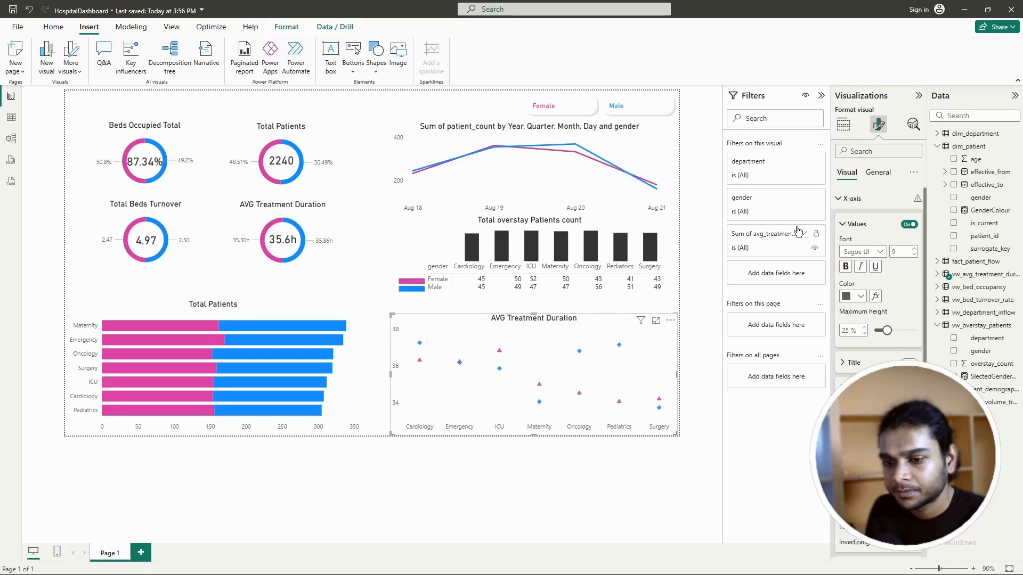
left_click(841, 200)
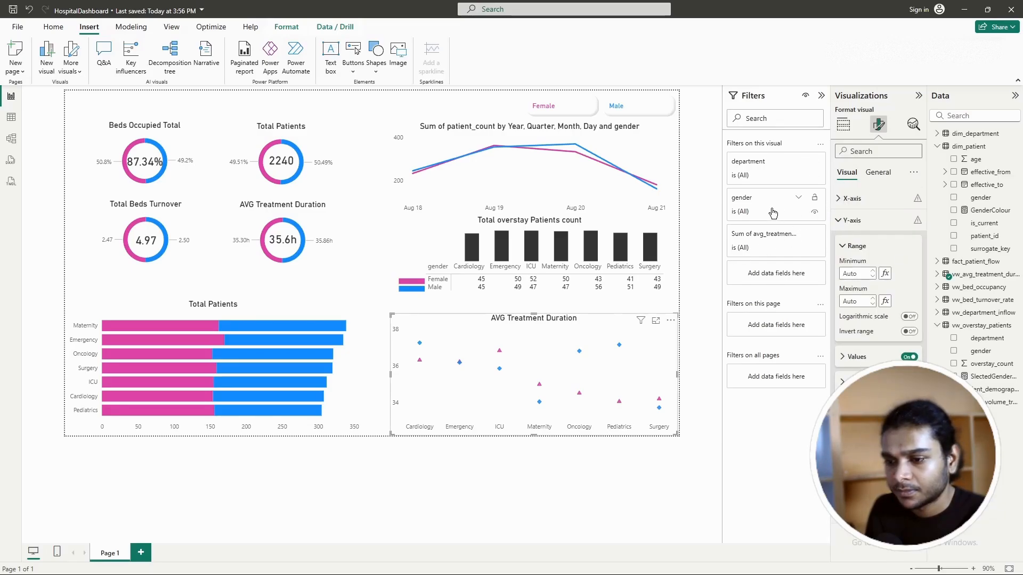
left_click(864, 222)
Step: Give the scatter chart's summed average treatment duration a custom data format with an "h" suffix
left_click(877, 172)
left_click(861, 265)
left_click(877, 360)
left_click(852, 378)
left_click(914, 308)
left_click(910, 306)
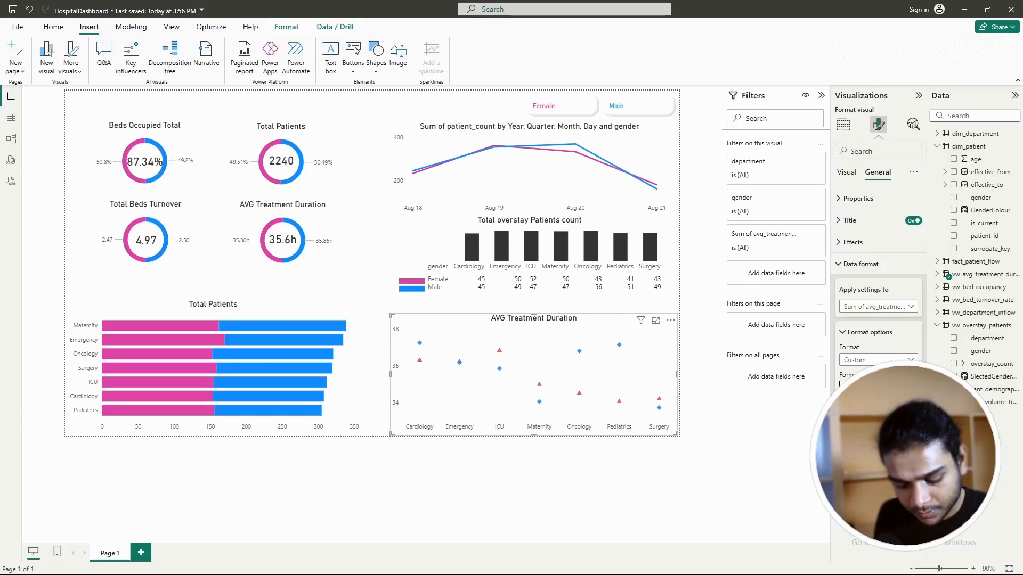
key("Return")
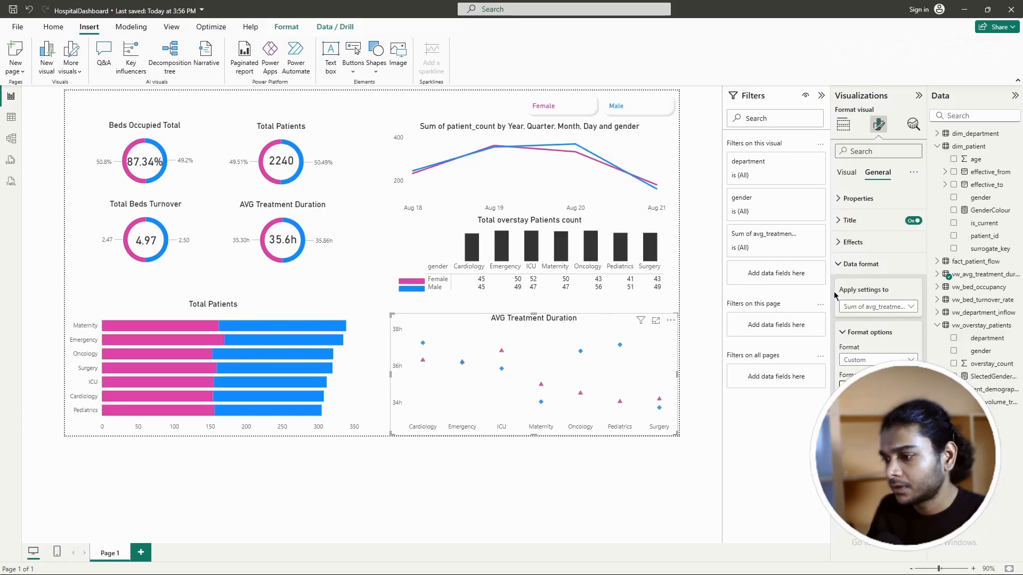
left_click(850, 263)
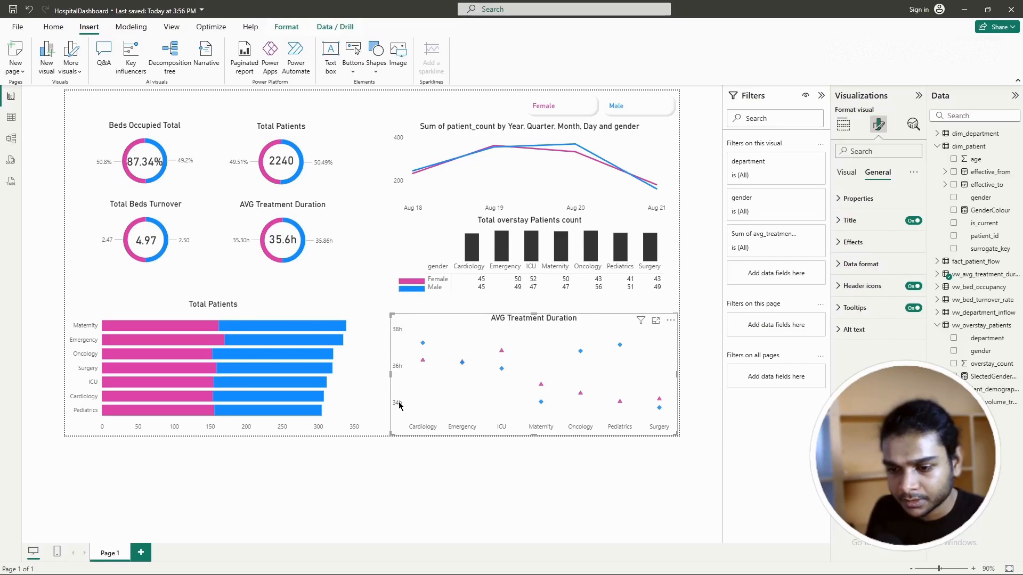
left_click(535, 474)
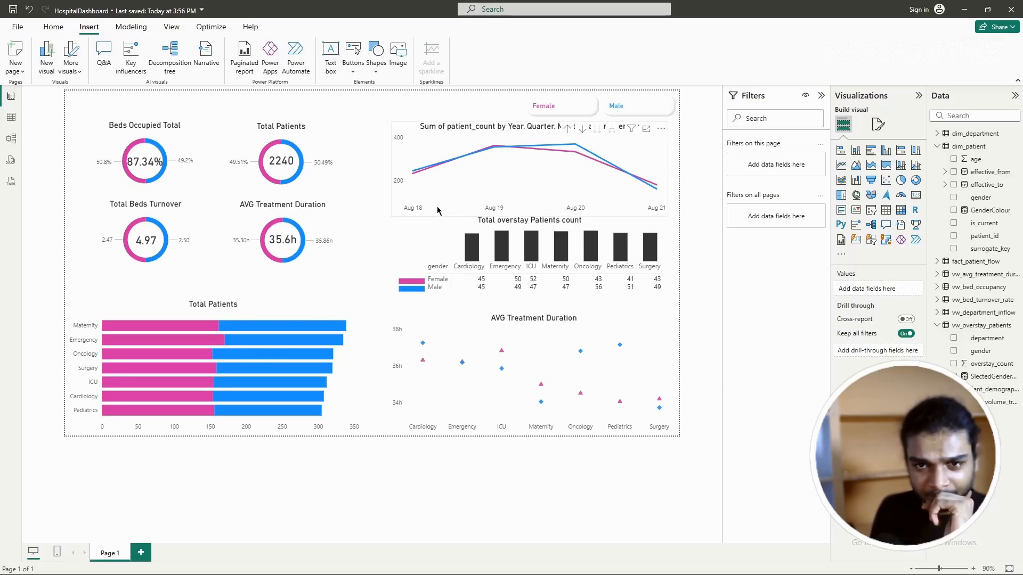
Step: Insert a snipped-tab rectangle shape with both top corners snipped
left_click(376, 63)
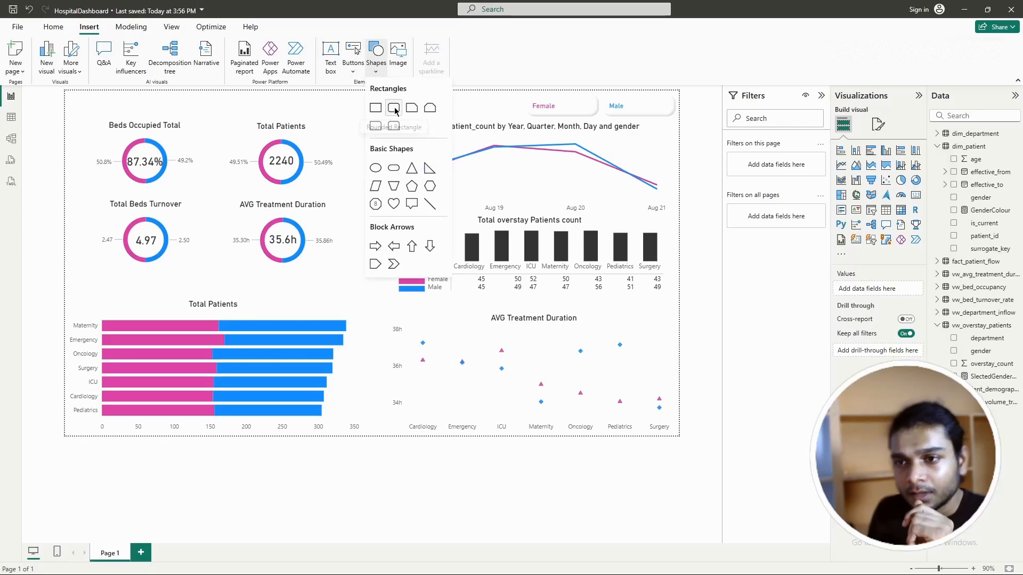
left_click(430, 108)
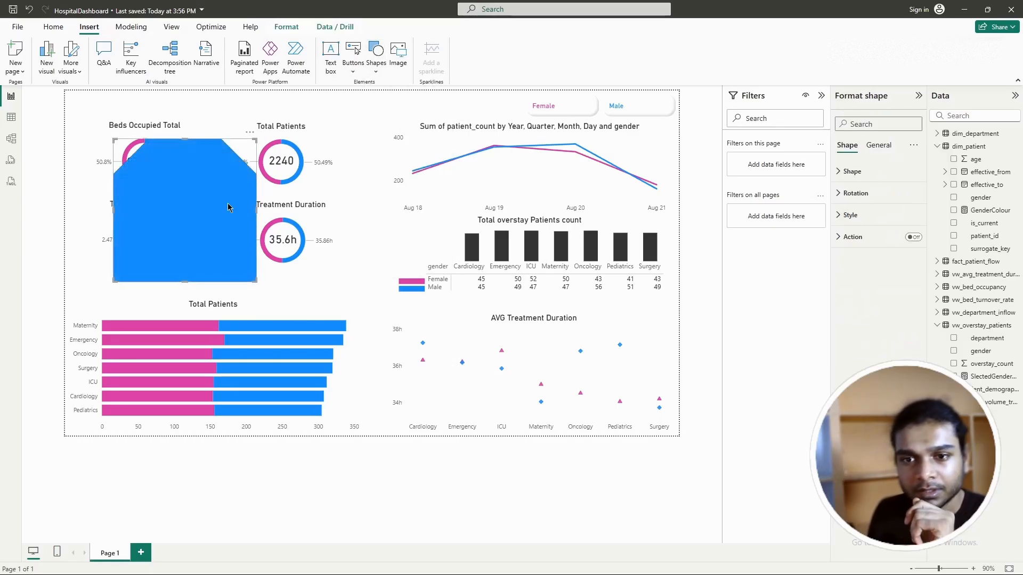
left_click(855, 175)
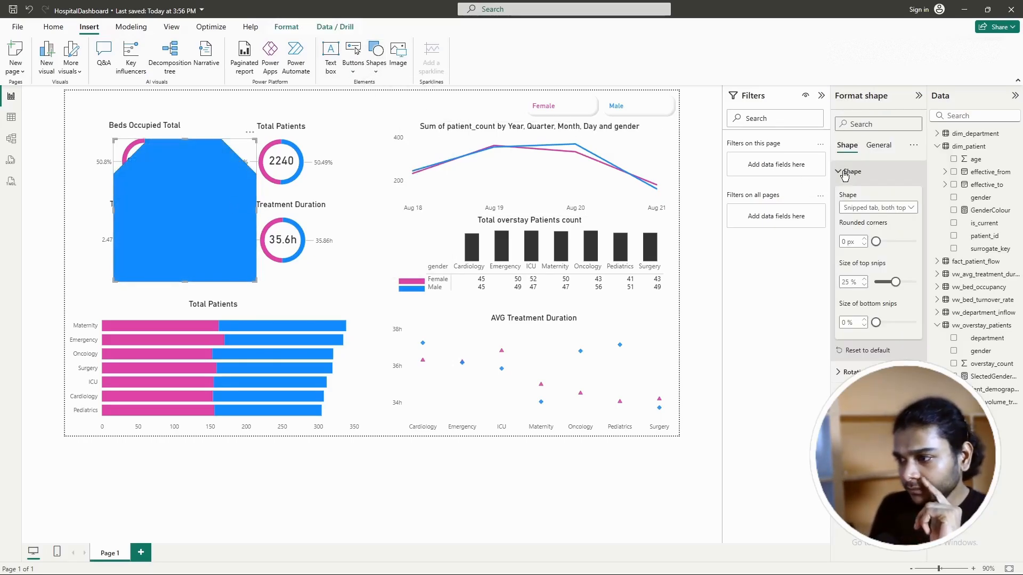
left_click(897, 208)
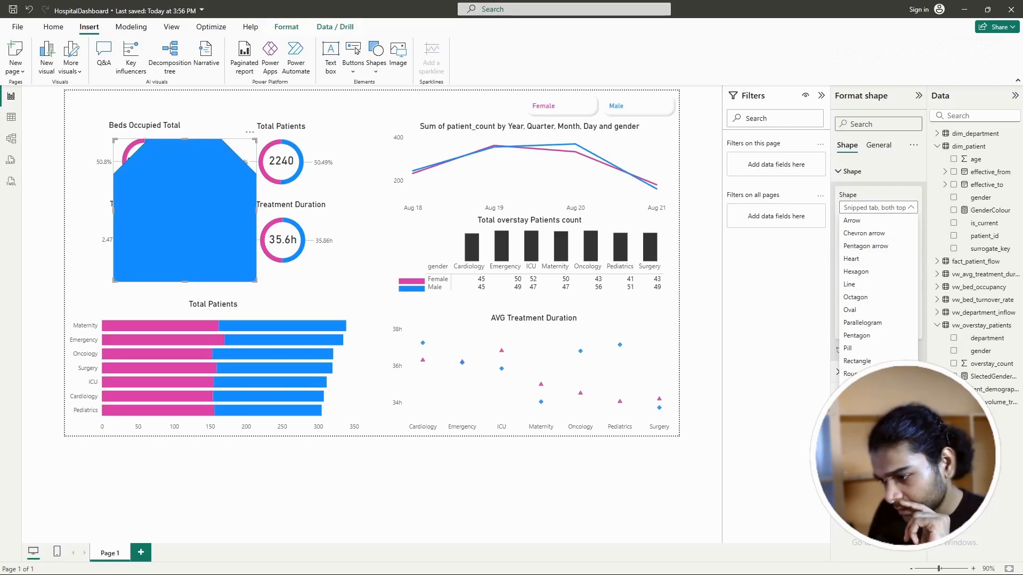
left_click(874, 412)
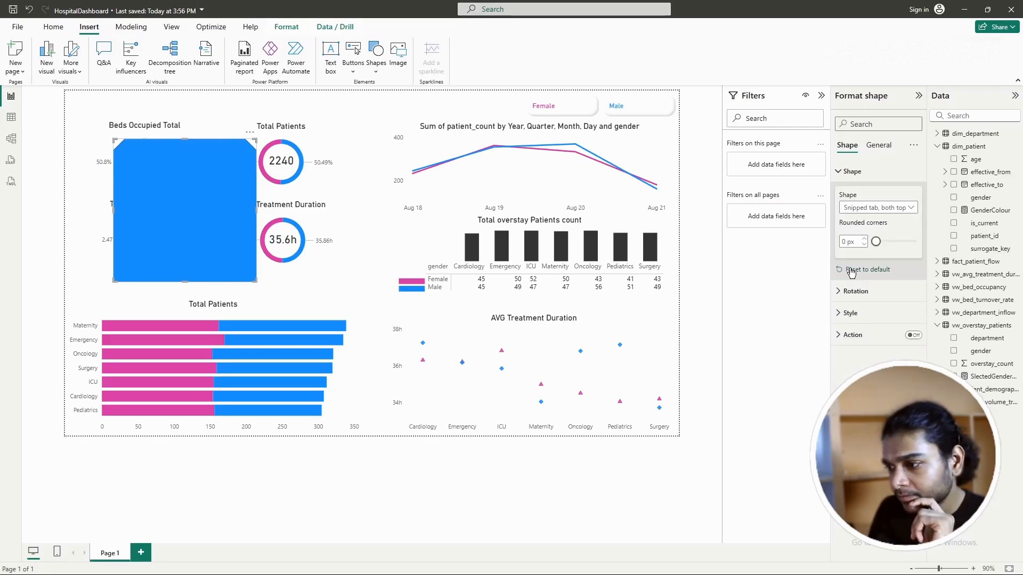
left_click(863, 209)
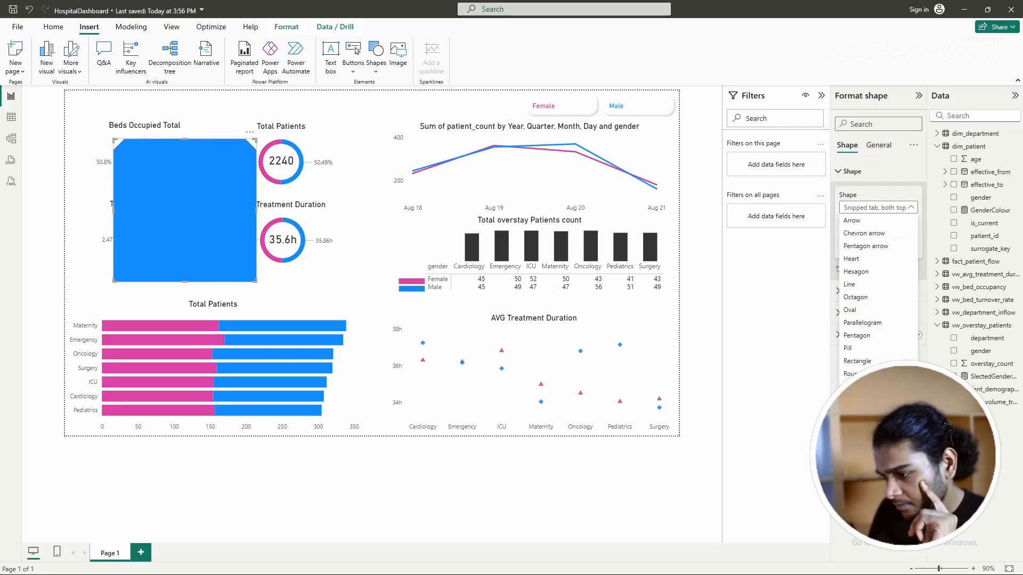
left_click(874, 412)
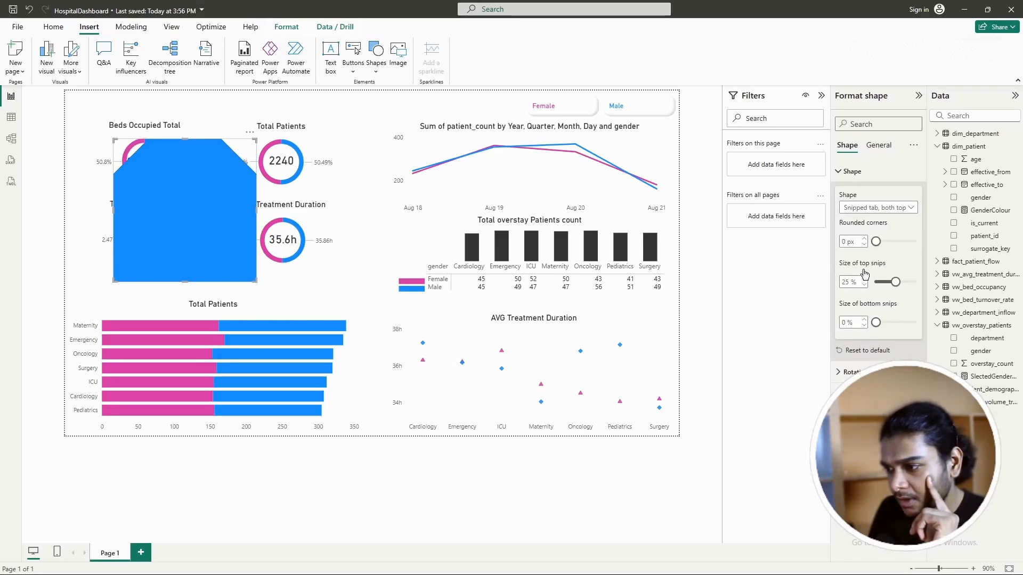
Step: Set the size of the snipped-tab shape's top snips to 15%
left_click(884, 210)
left_click(884, 210)
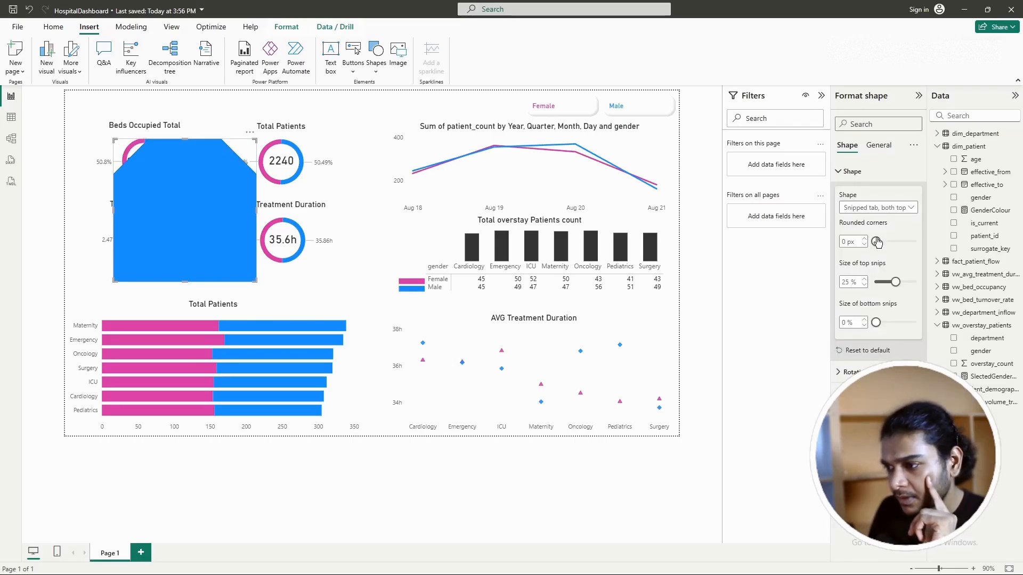
mouse_move(878, 243)
left_mouse_down()
mouse_move(901, 243)
mouse_move(863, 245)
left_mouse_up()
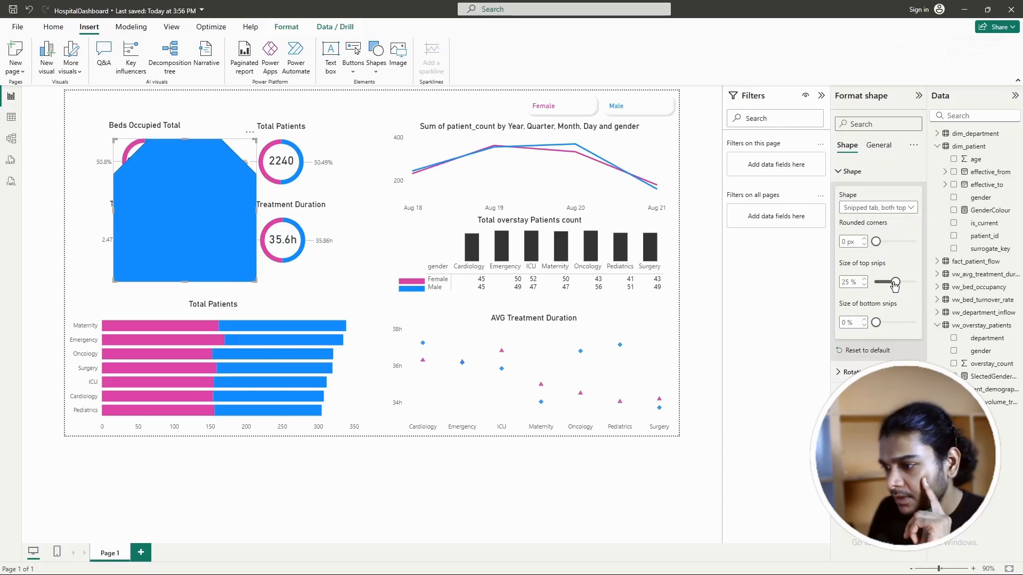
left_click_drag(894, 286, 888, 284)
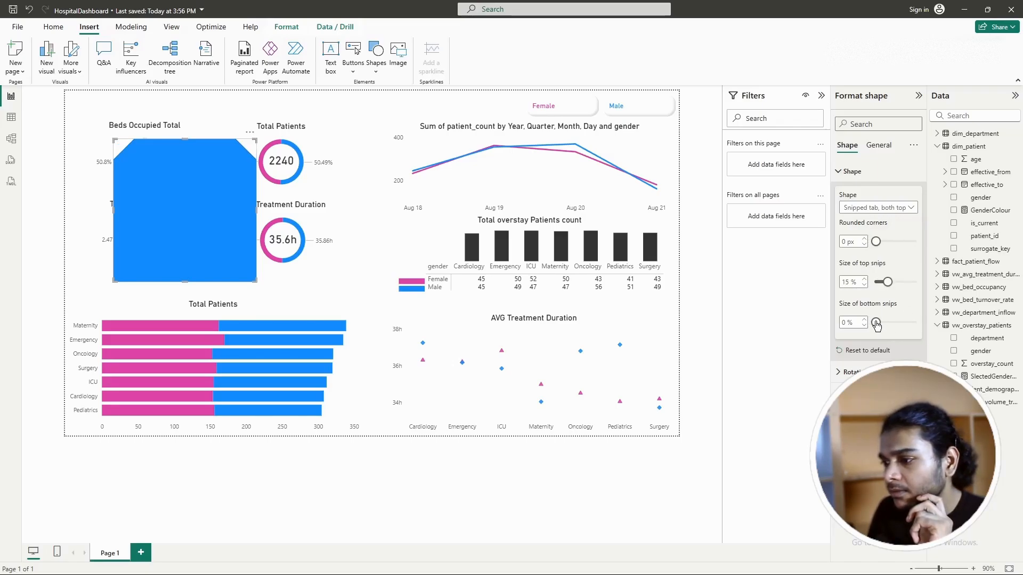
Step: Rotate the whole shape 180° and resize it into a thin banner above the KPI visuals, beside the gender slicer
left_click(852, 171)
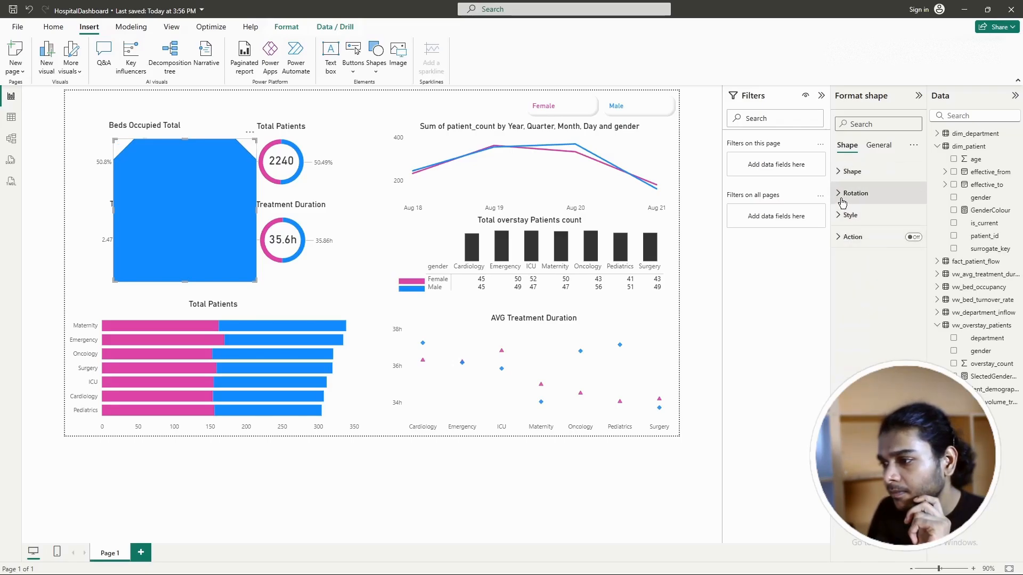
left_click(856, 193)
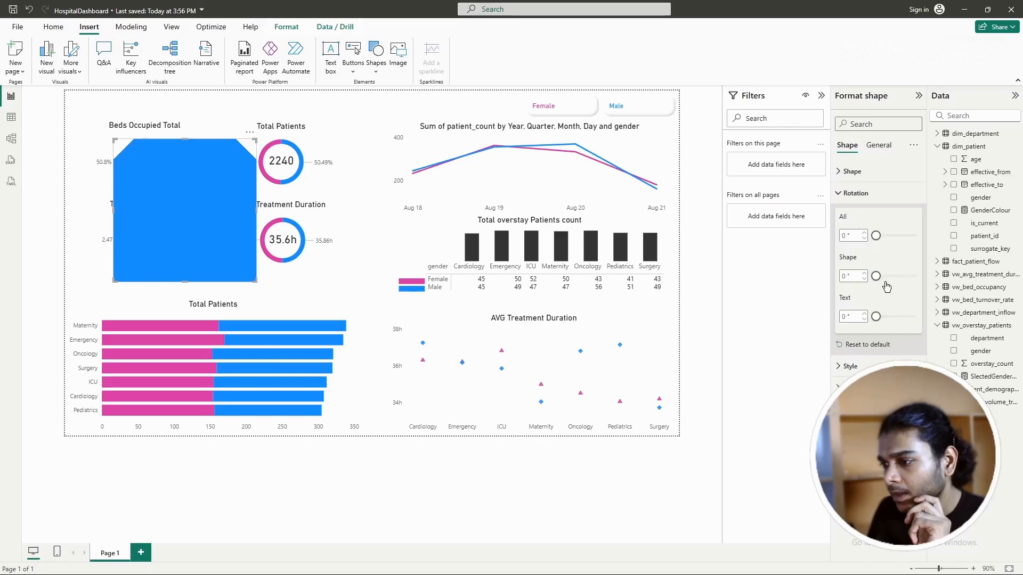
left_click(855, 237)
type("180")
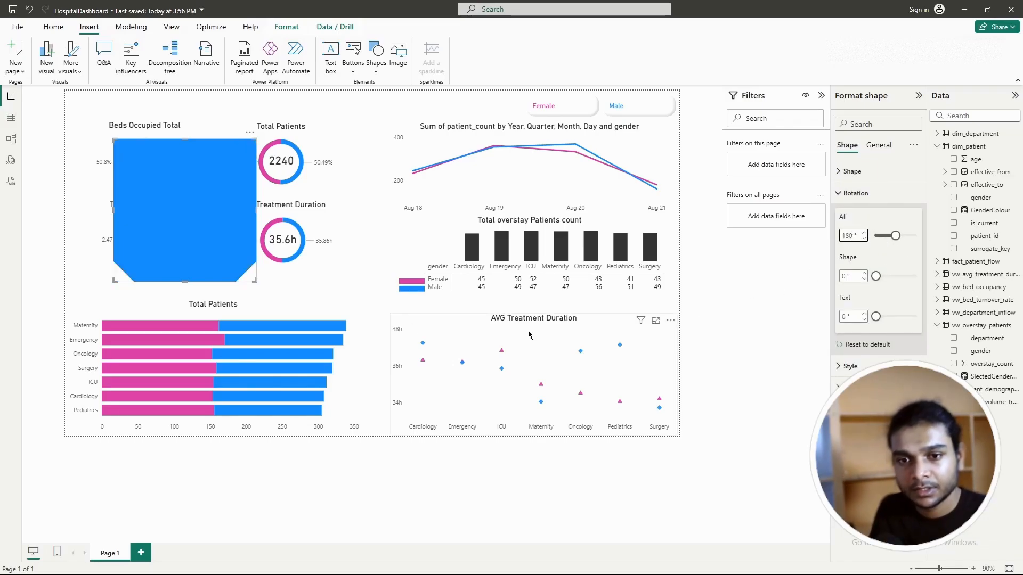
left_click_drag(255, 280, 462, 103)
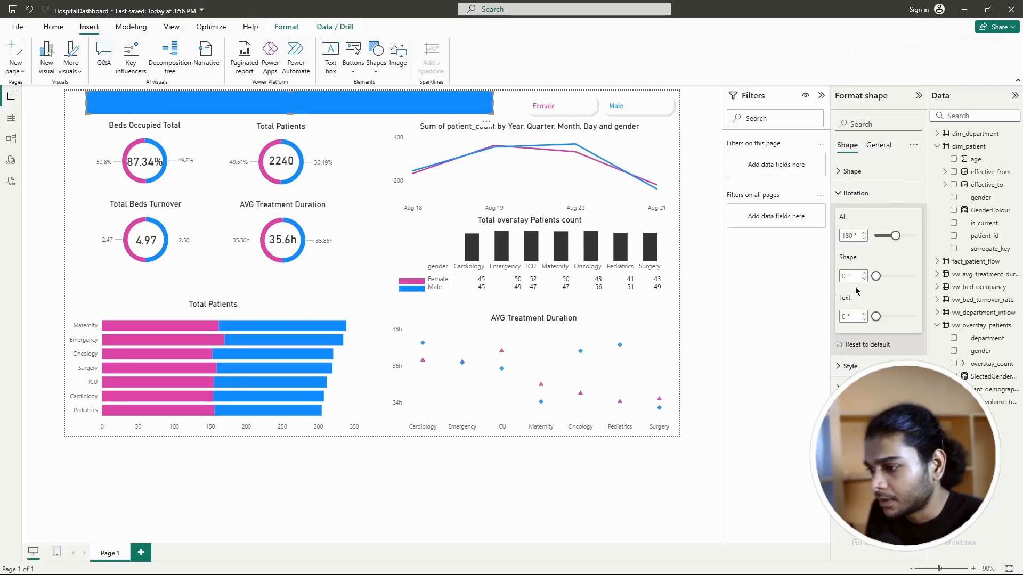
Step: Change the banner's shape type to a rounded tab with only the top right corner rounded
left_click(838, 195)
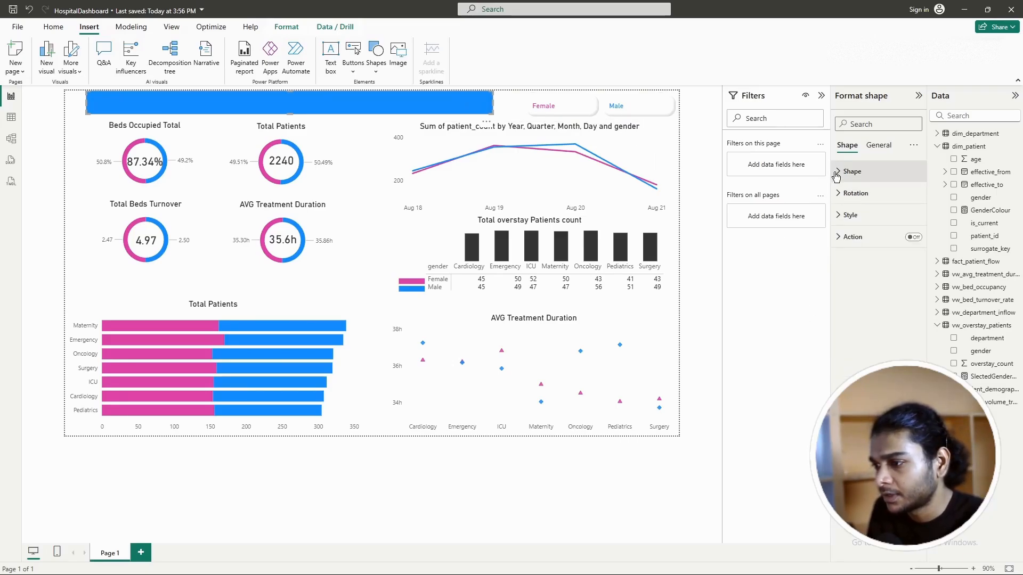
left_click(840, 216)
left_click(849, 335)
left_click(847, 337)
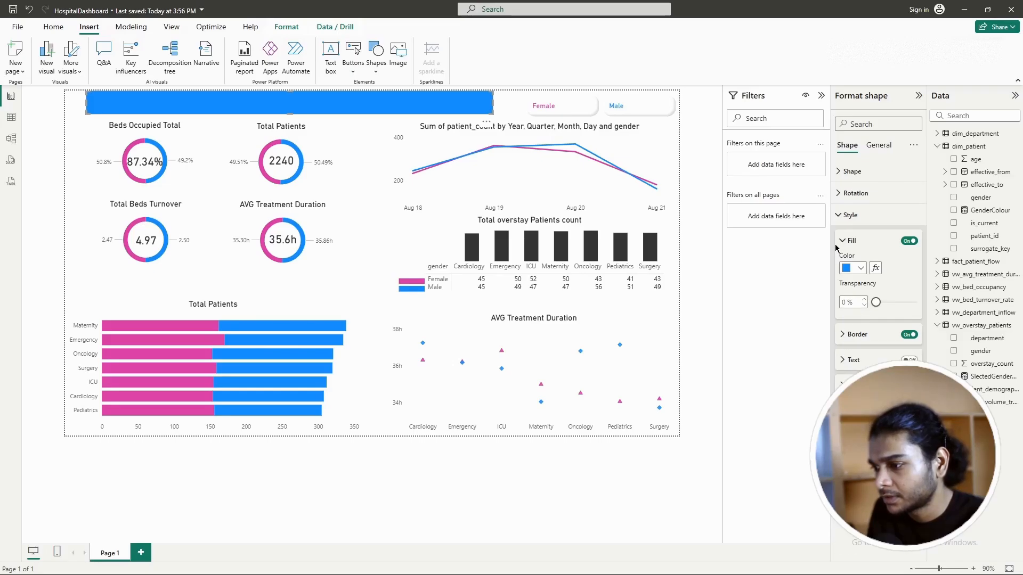
left_click(851, 171)
left_click(899, 208)
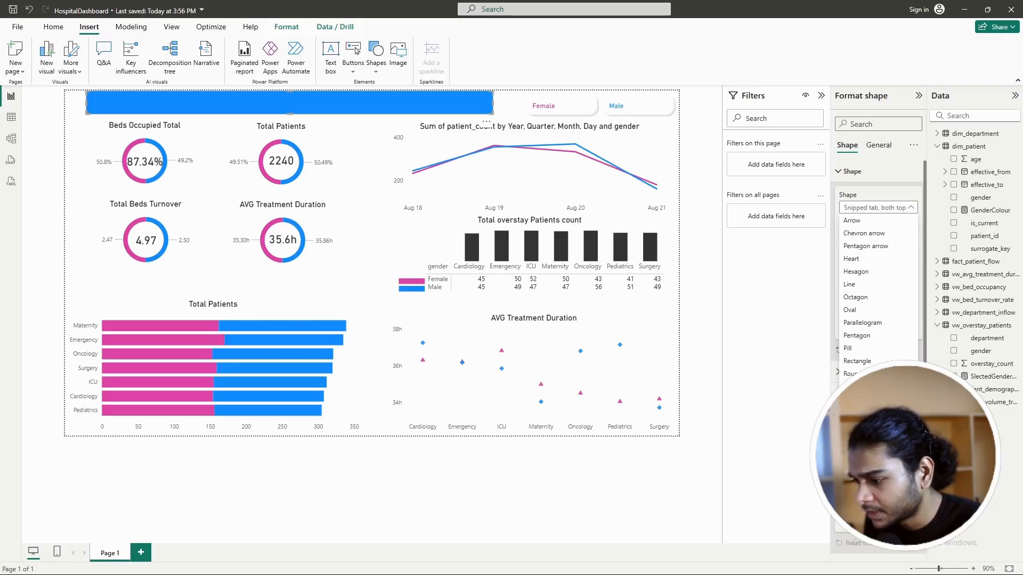
left_click(863, 412)
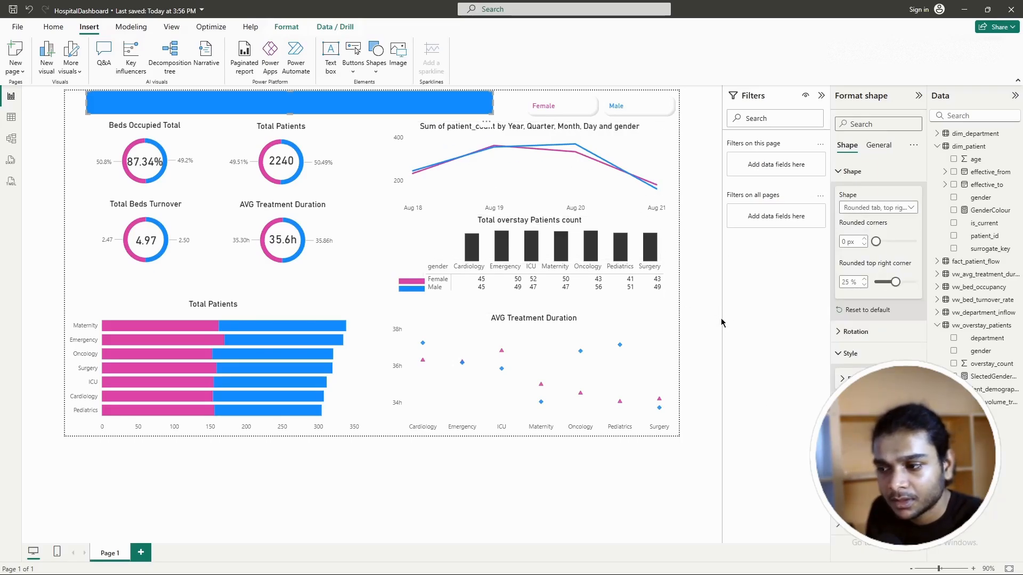
left_click(669, 307)
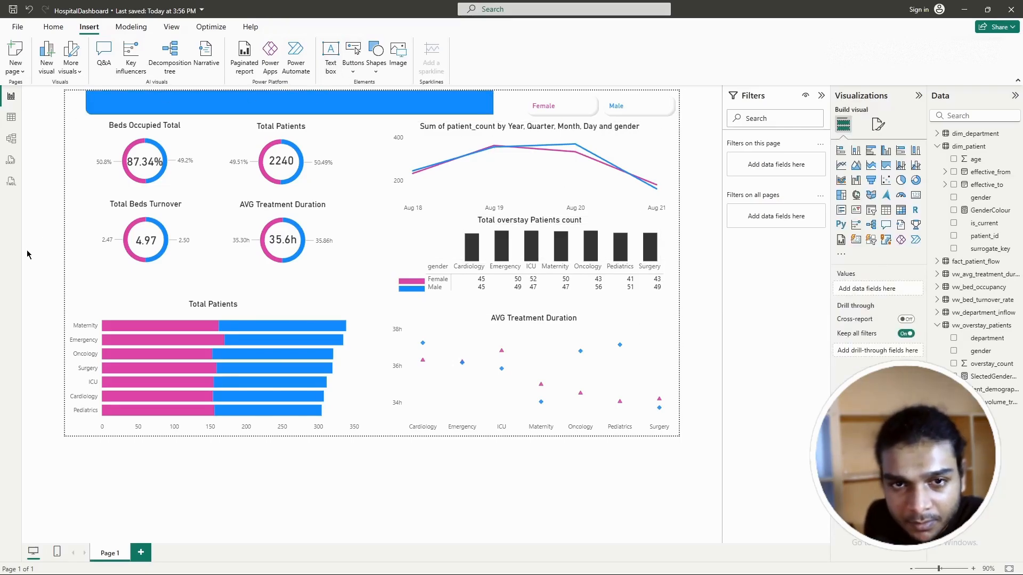
Step: Shift the banner slightly and change its shape type to a rounded tab with both top corners rounded
left_click_drag(381, 145, 329, 106)
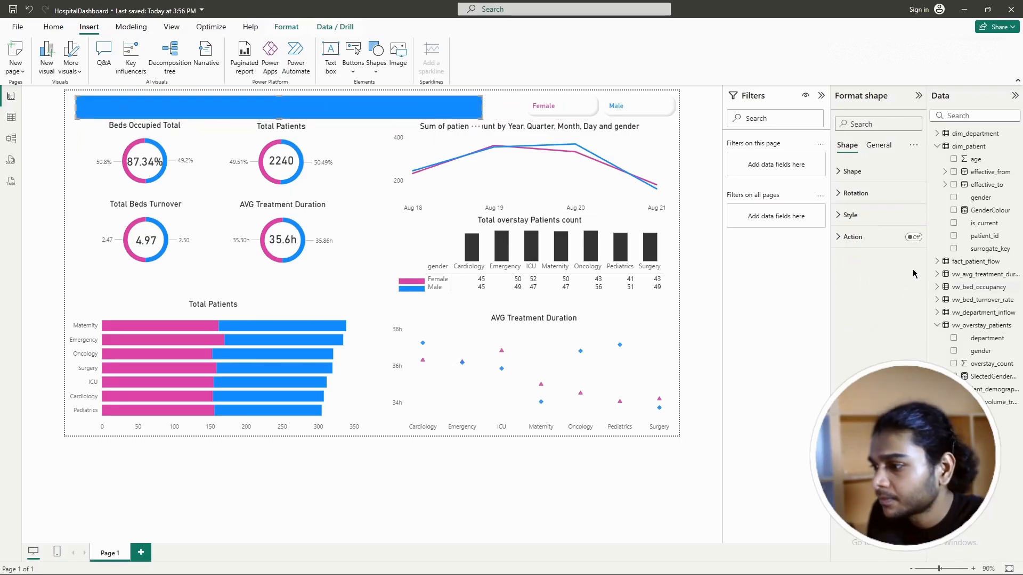
left_click(852, 171)
left_click(899, 209)
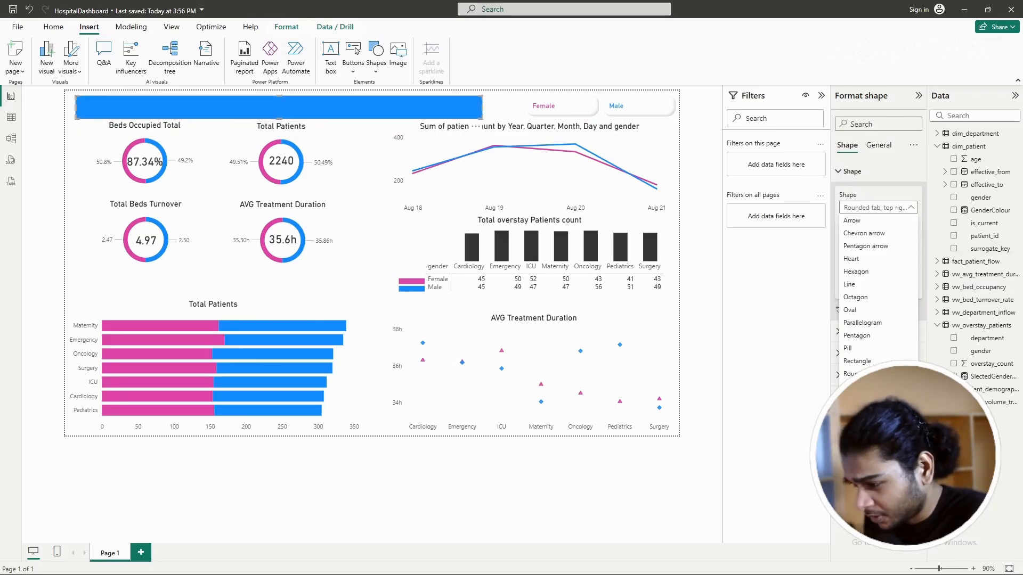
left_click(878, 437)
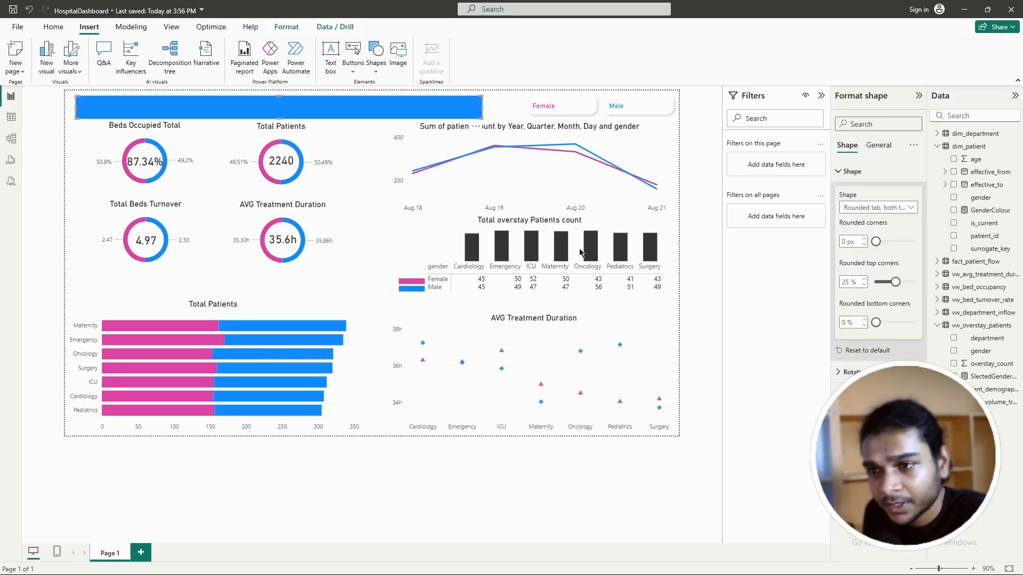
left_click(375, 229)
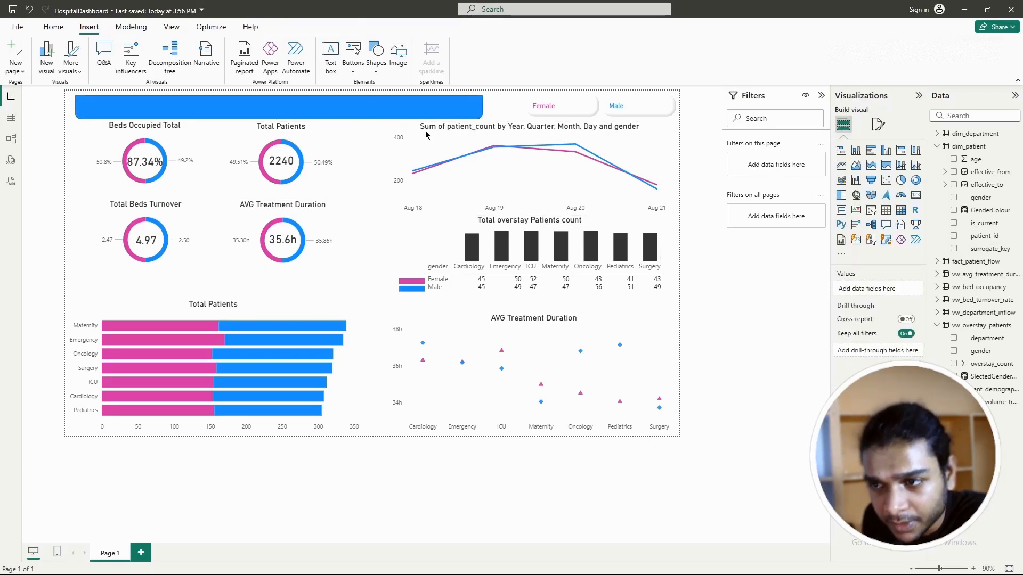
Step: Move the banner up to the page's upper edge and set its rounded top corners to 36%
left_click_drag(419, 110, 423, 101)
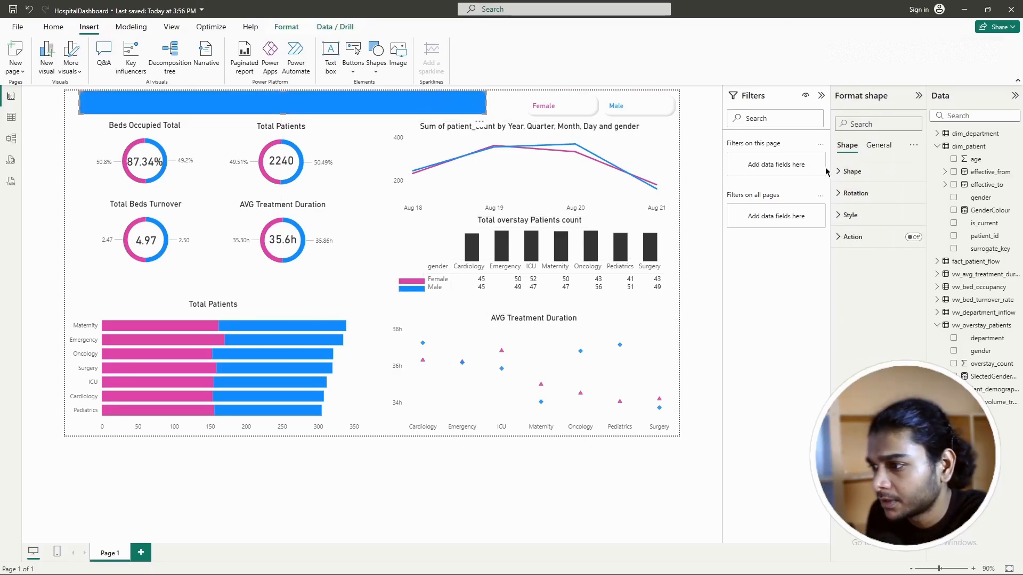
left_click(851, 171)
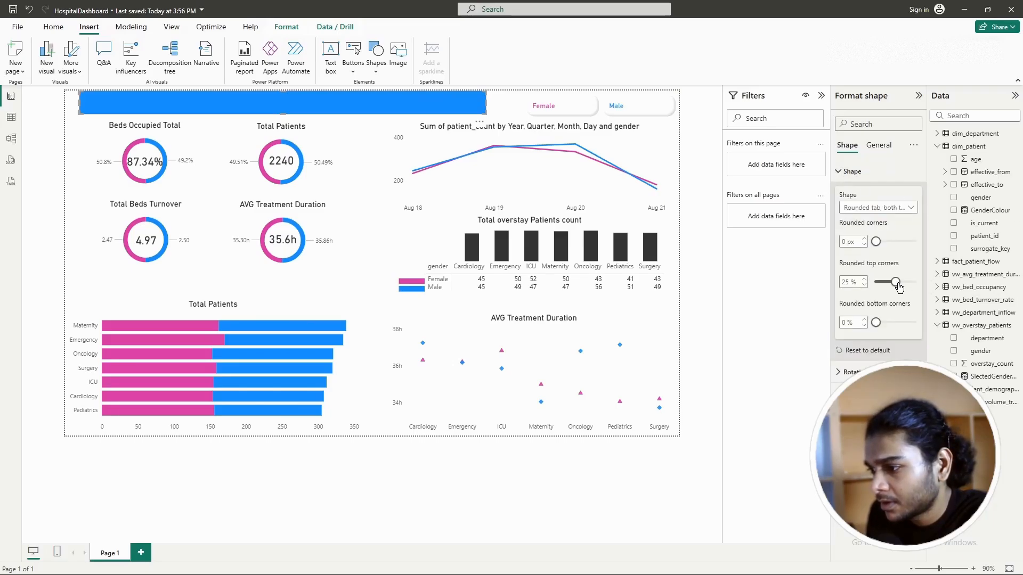
left_click_drag(899, 287, 906, 287)
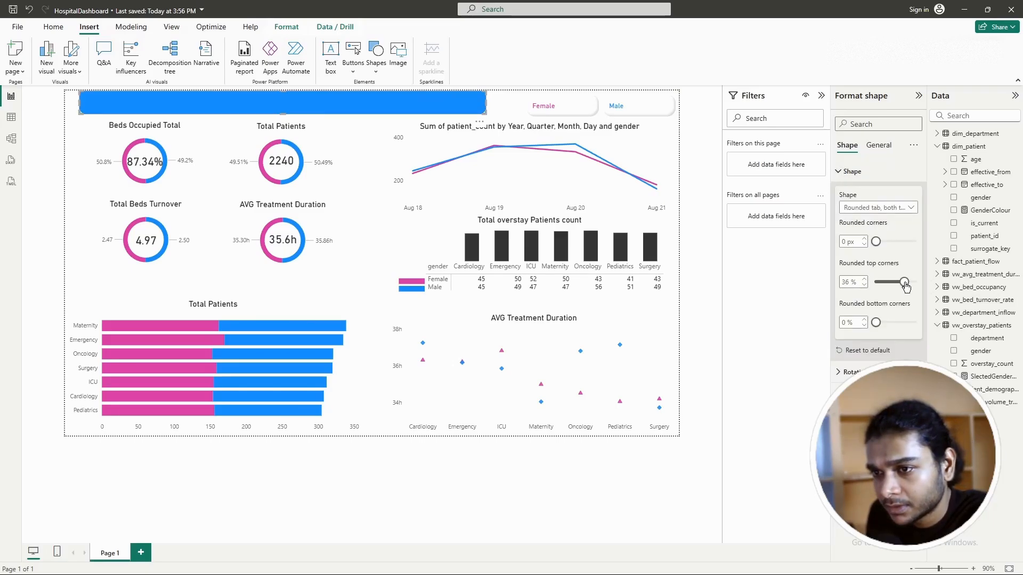
left_click(381, 255)
left_click(363, 112)
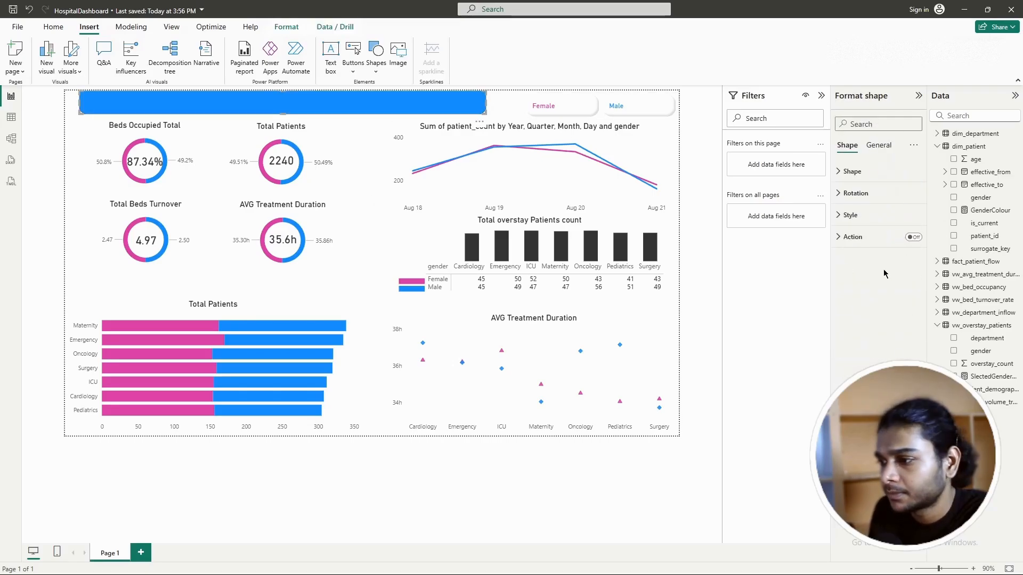
left_click(842, 198)
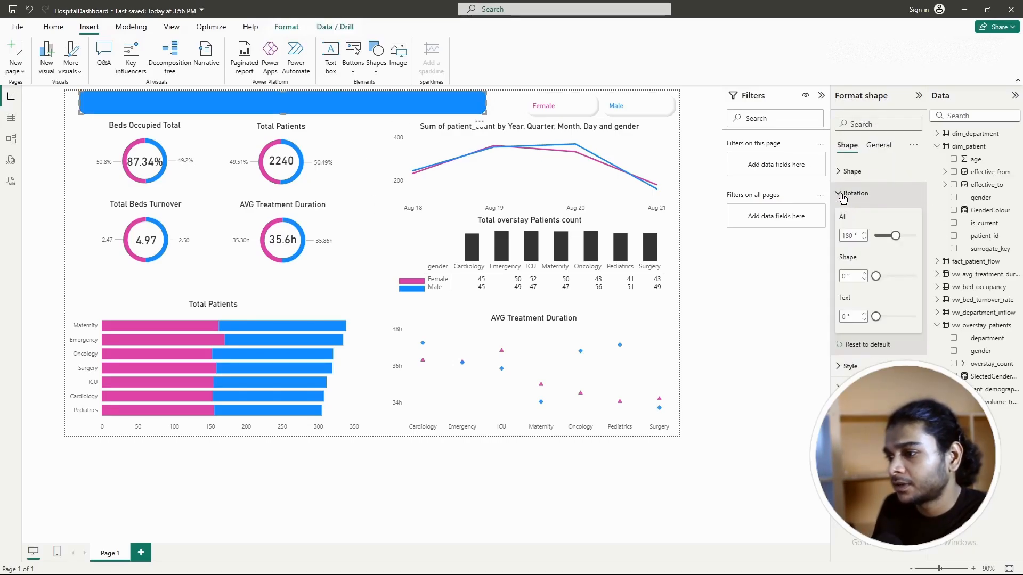
left_click(842, 199)
left_click(878, 145)
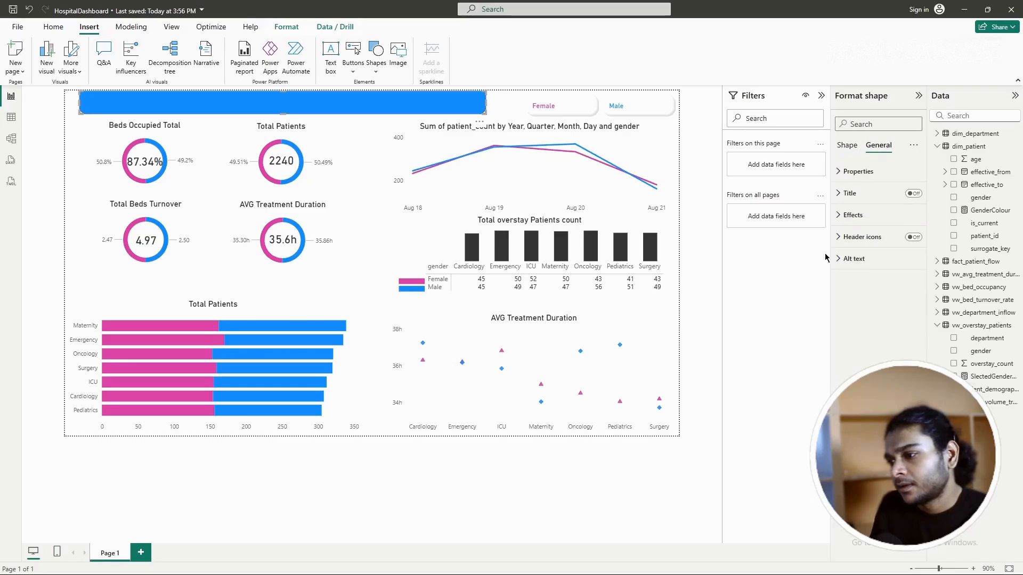
left_click(844, 215)
left_click(847, 216)
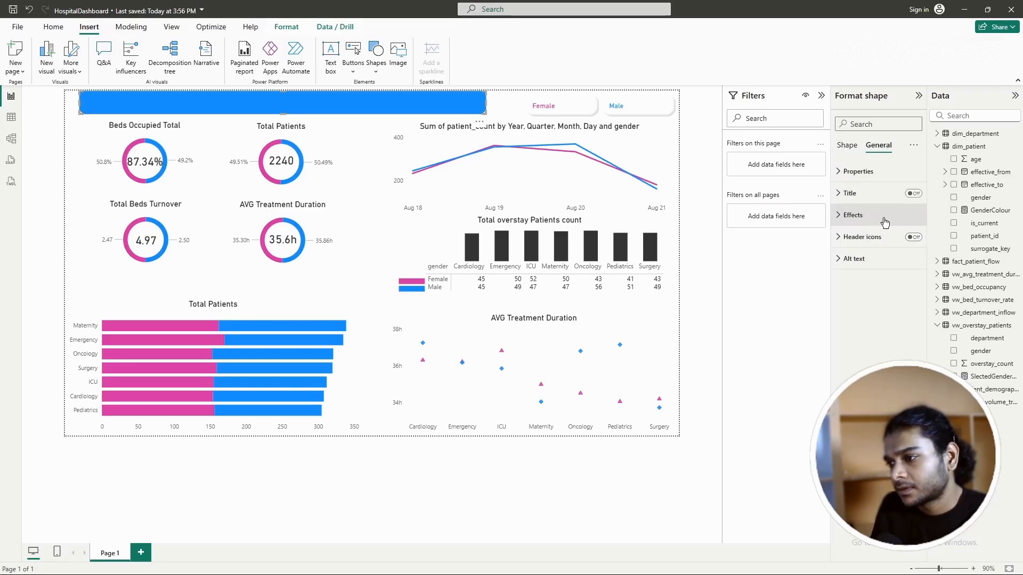
left_click(847, 216)
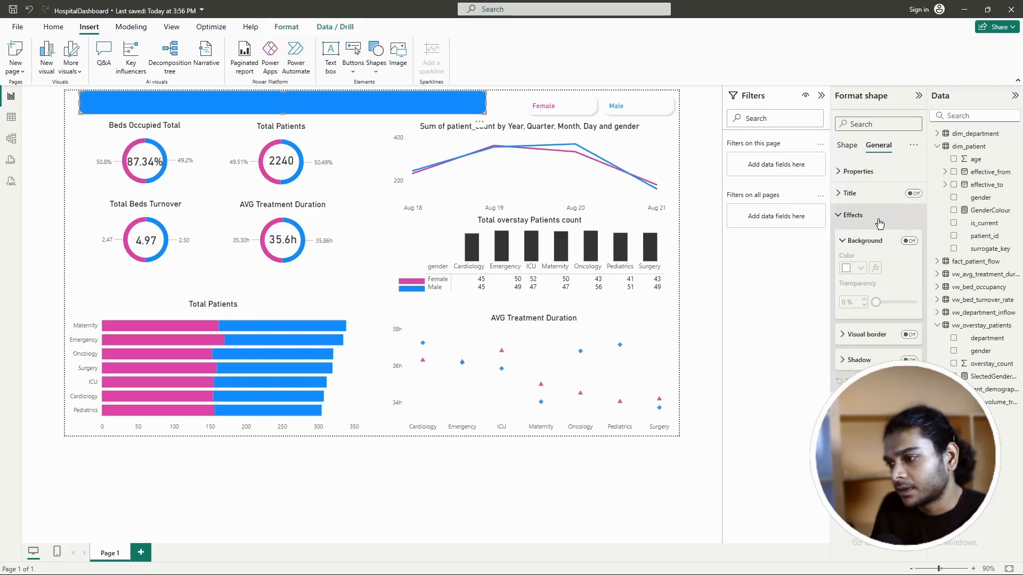
left_click(846, 216)
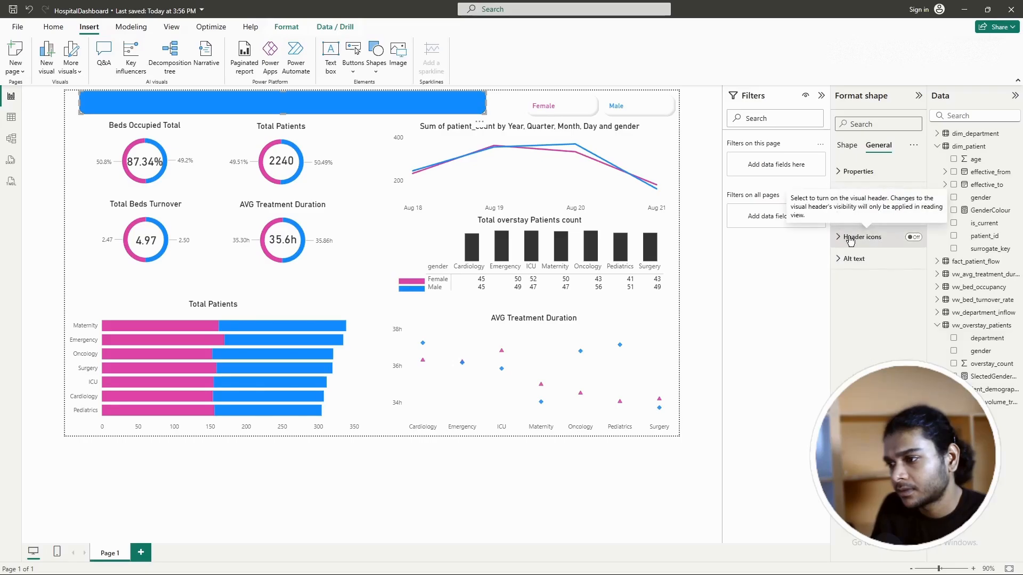
Step: Drive the banner's fill color by field value, based on GenderColour from the dim_patient table
left_click(846, 144)
left_click(845, 216)
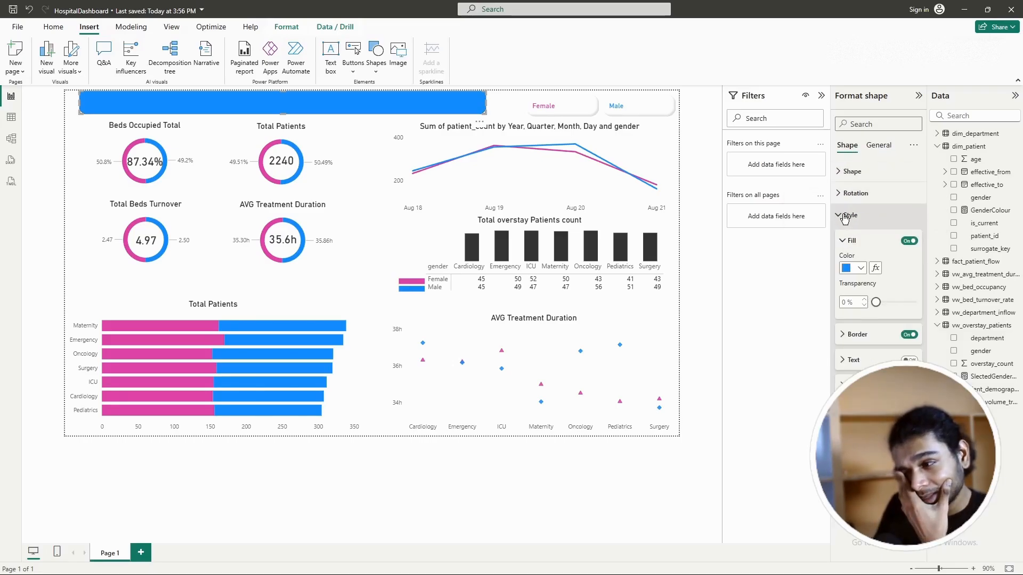
left_click(875, 268)
left_click(355, 185)
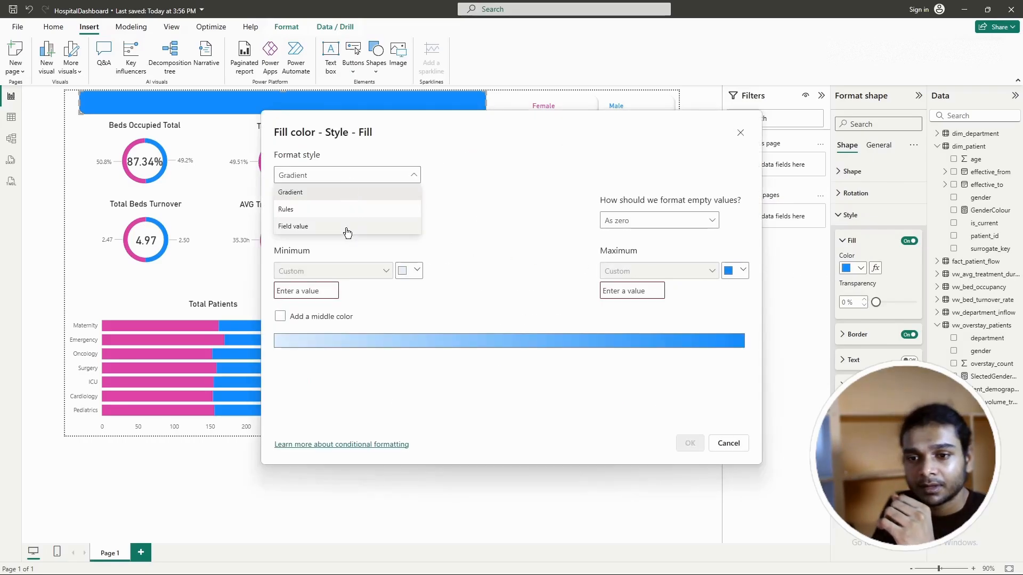
left_click(347, 227)
left_click(413, 219)
left_click(281, 262)
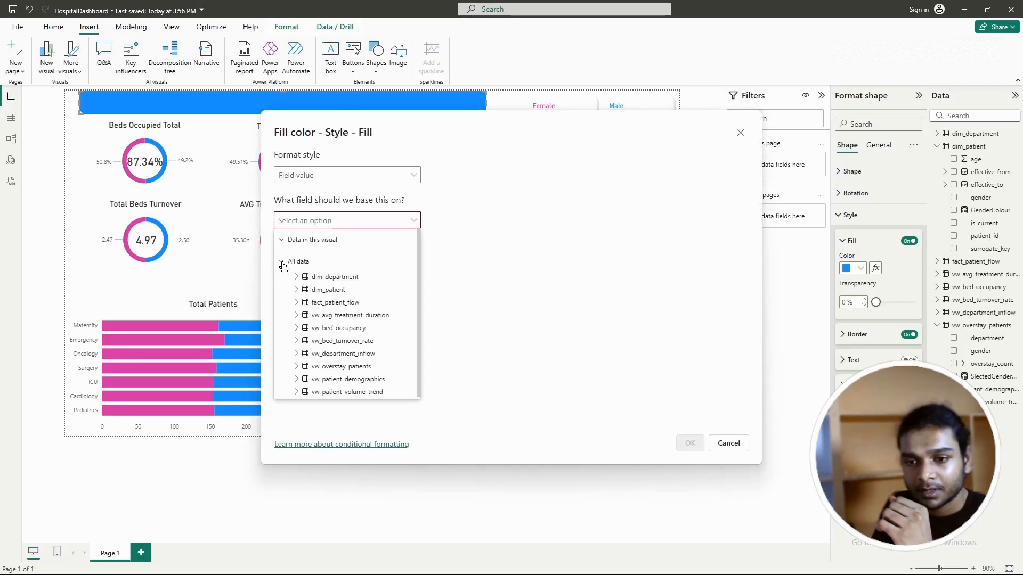
left_click(297, 289)
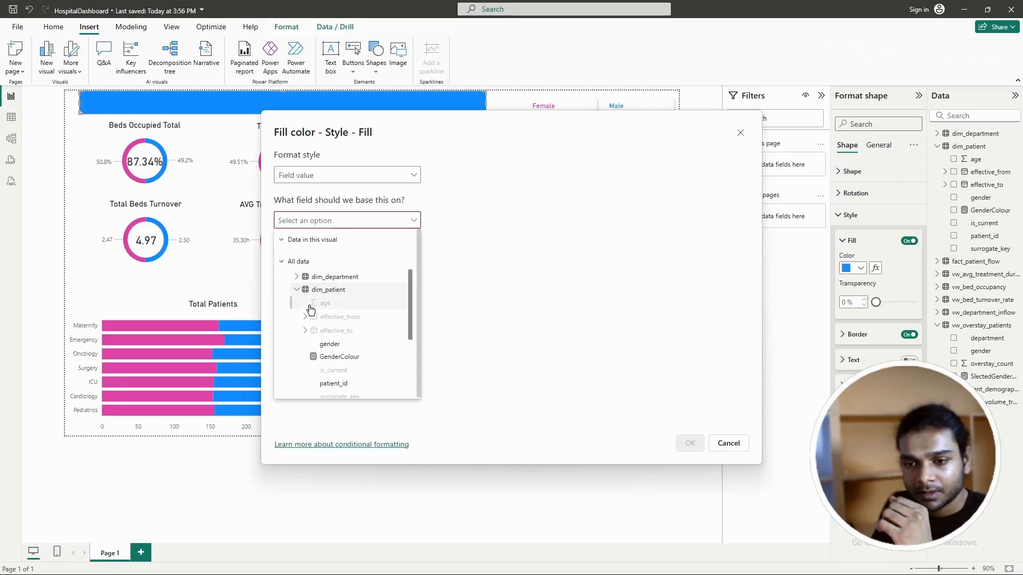
left_click(332, 356)
left_click(682, 444)
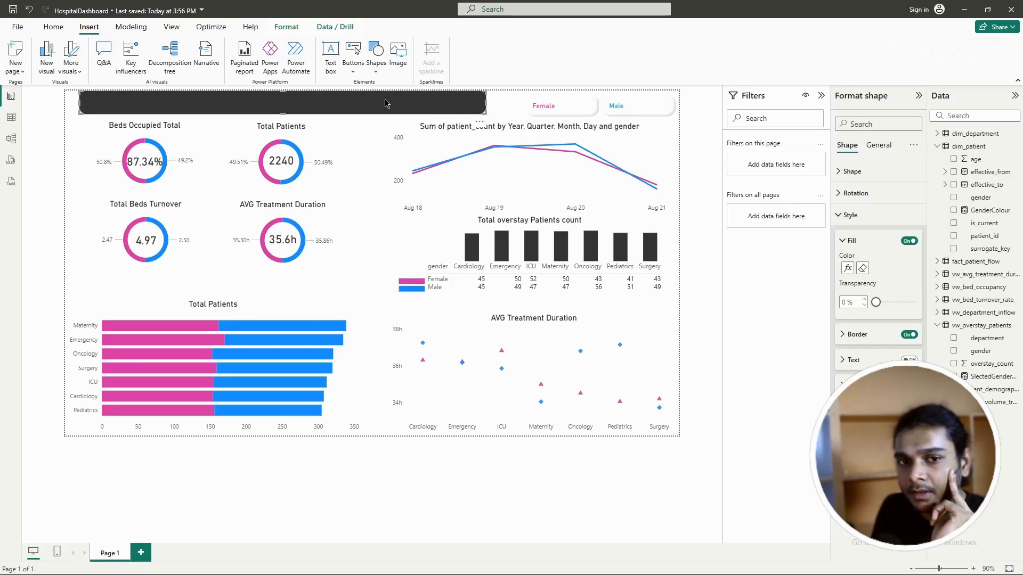
left_click(836, 215)
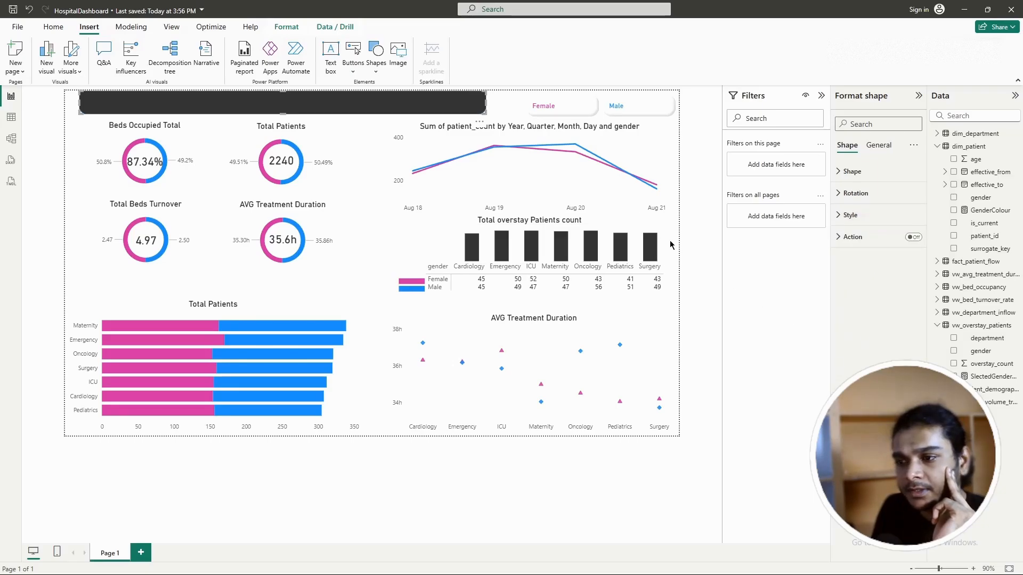
Step: Check the banner's conditional color by switching the gender slicer between Female and Male, then clear the selection
left_click(378, 178)
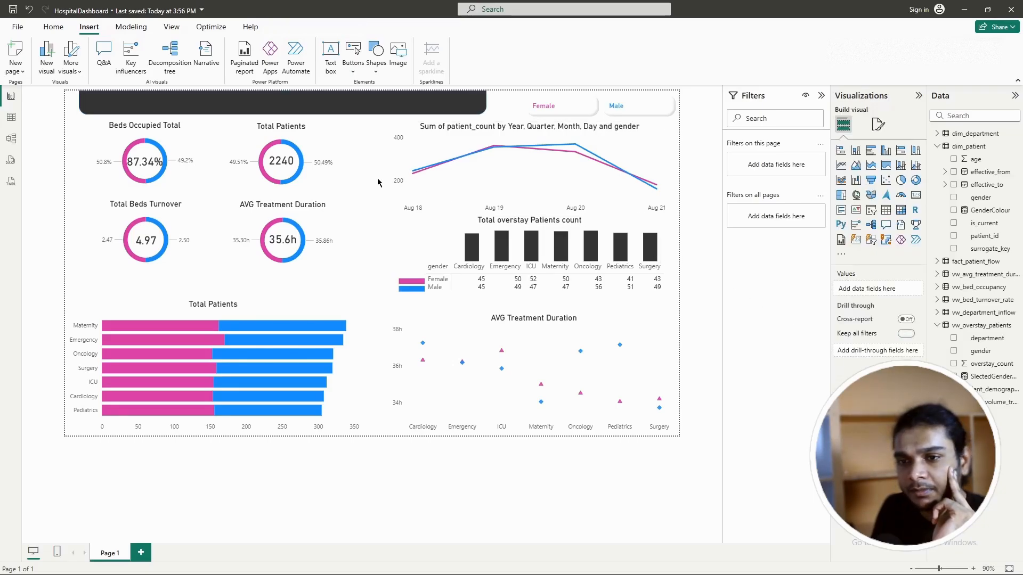
left_click(550, 111)
left_click(641, 109)
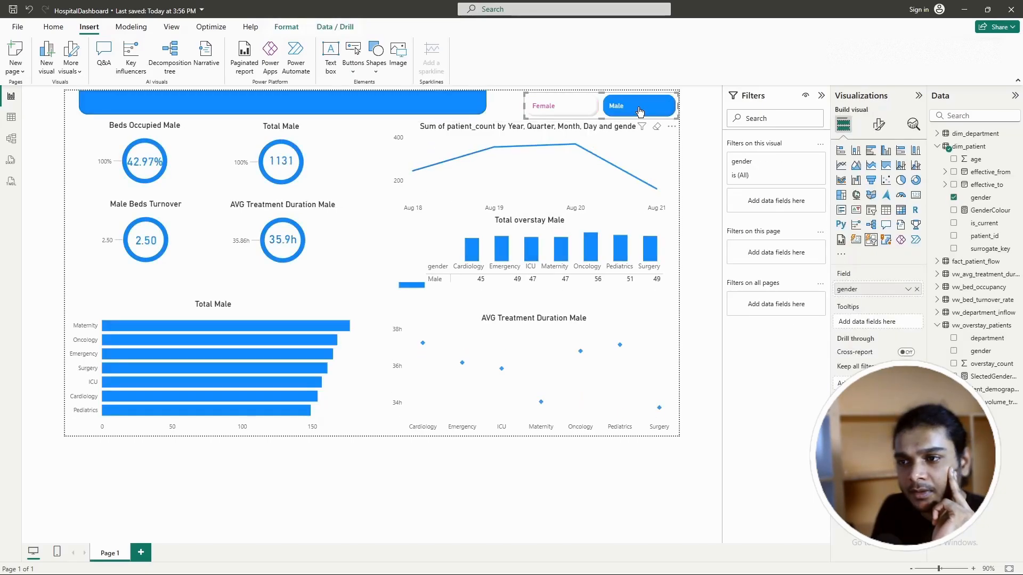
left_click(584, 111)
left_click(584, 111)
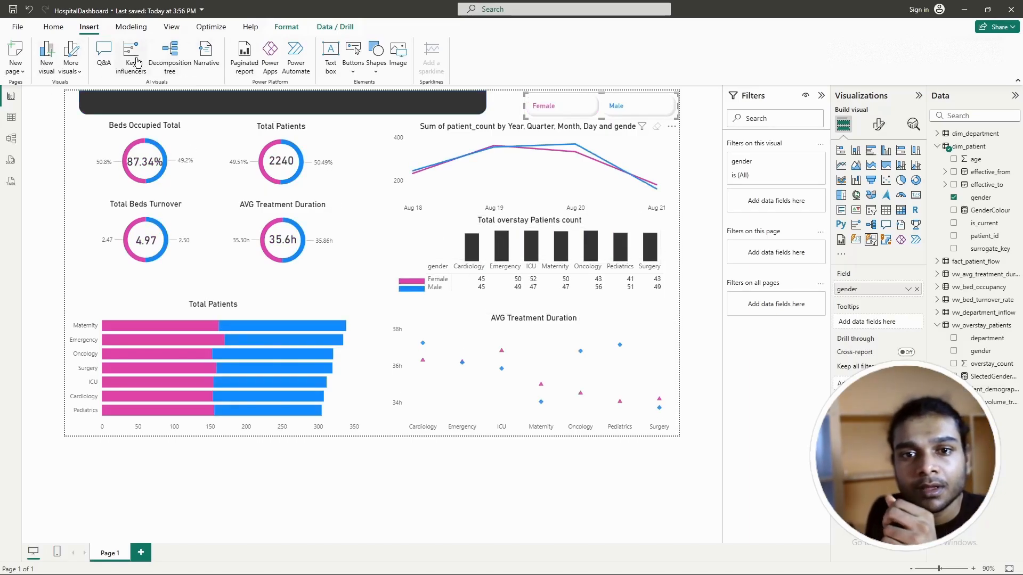
Step: Insert a text box reading "HOSPITAL PATIENT FLOW AND BED OCCUPANCY ANALYSIS"
left_click(331, 58)
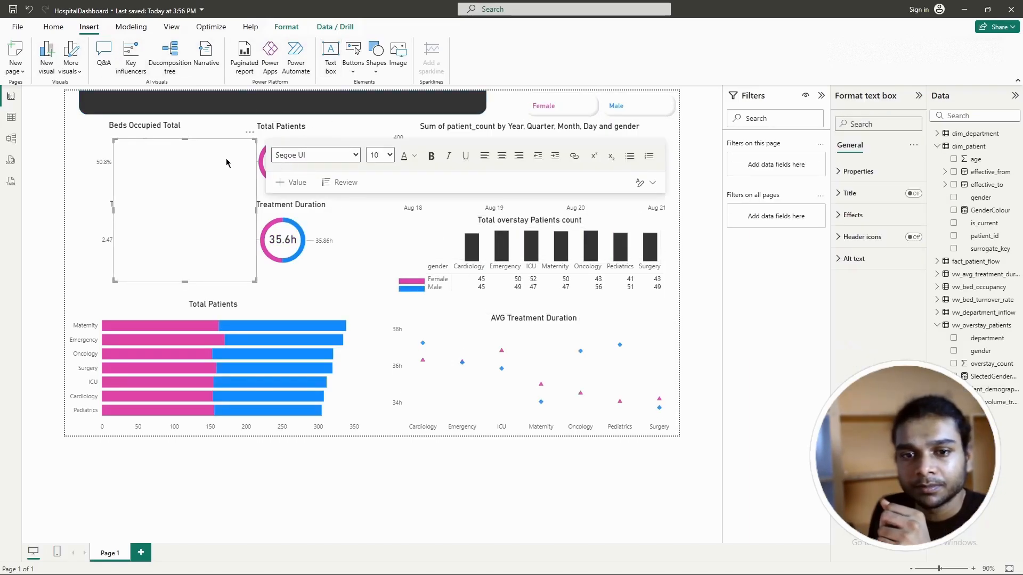
left_click(179, 156)
type("H")
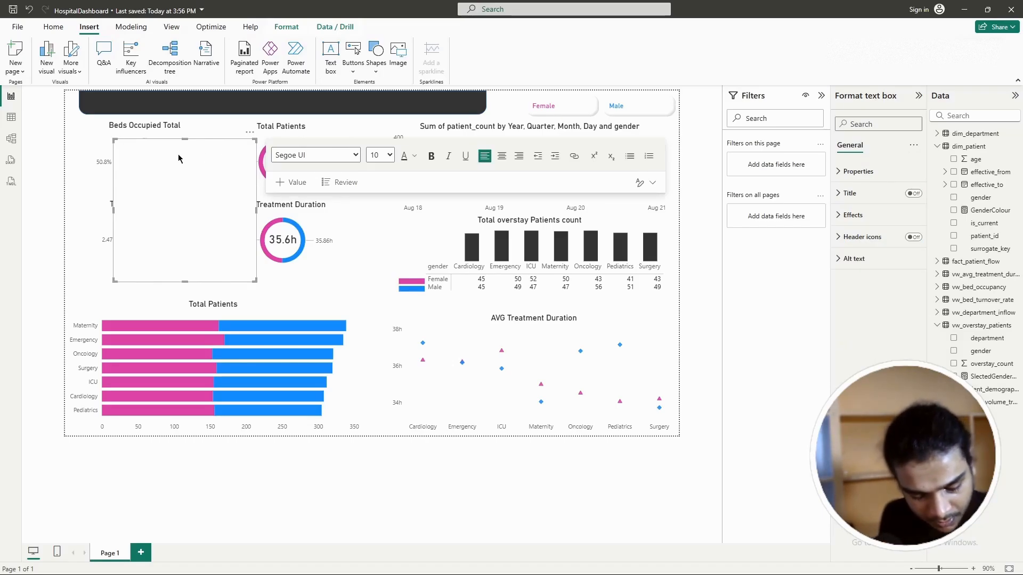
type("HOSPITAL PATIENT FLOW AND BED OCCUPANCY ANALYSIS")
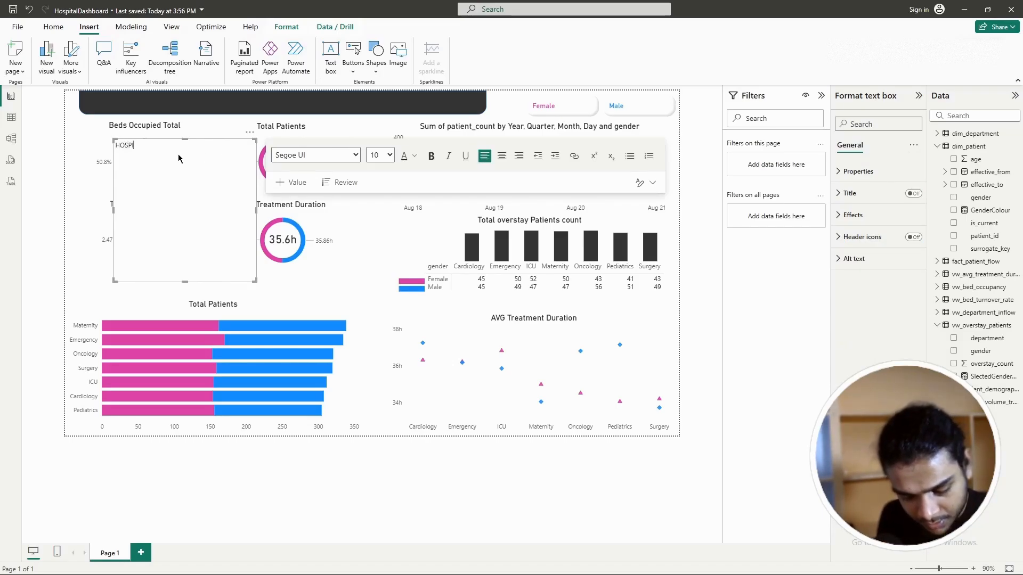
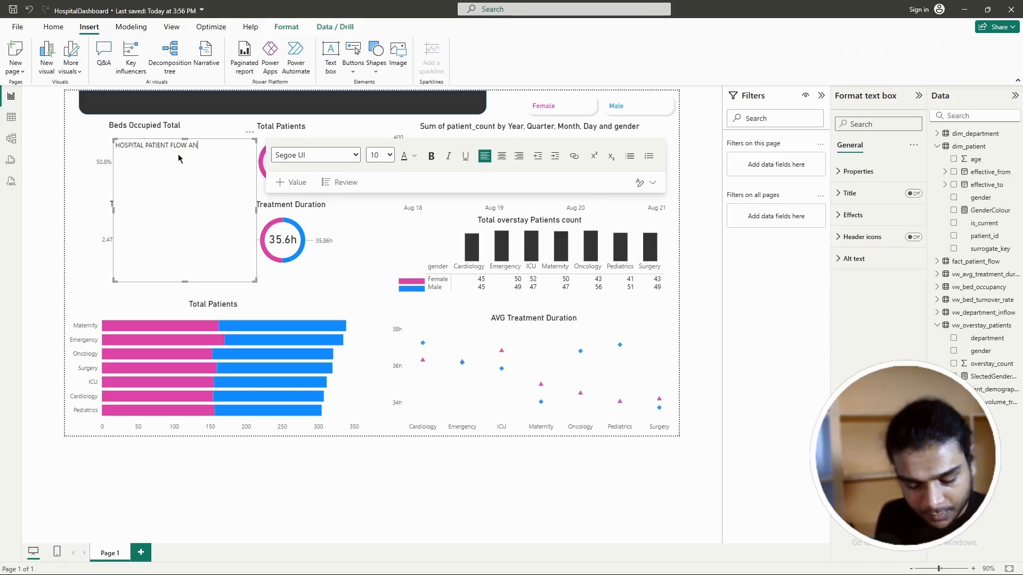
type("BED OC")
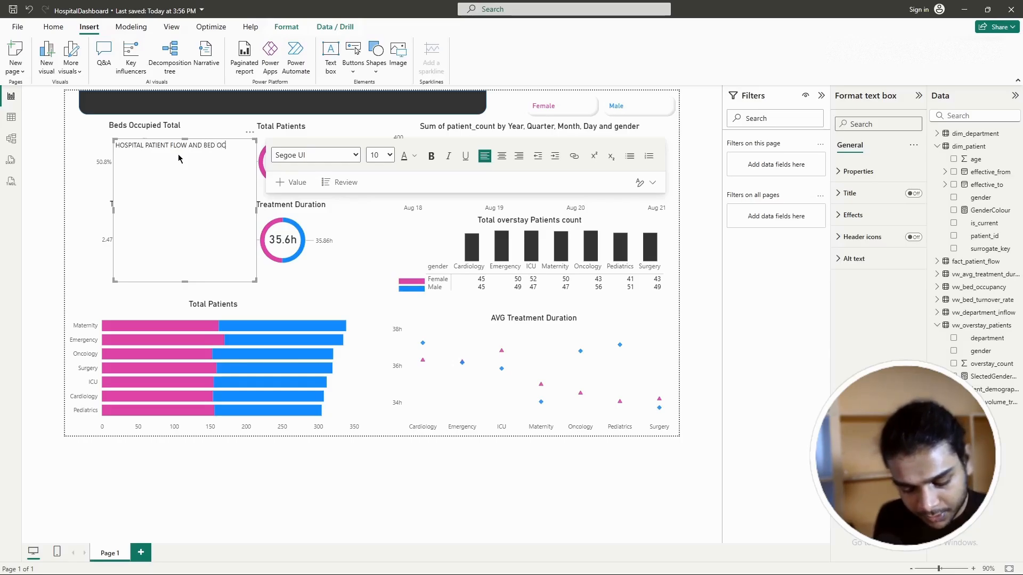
type("CUPANCY")
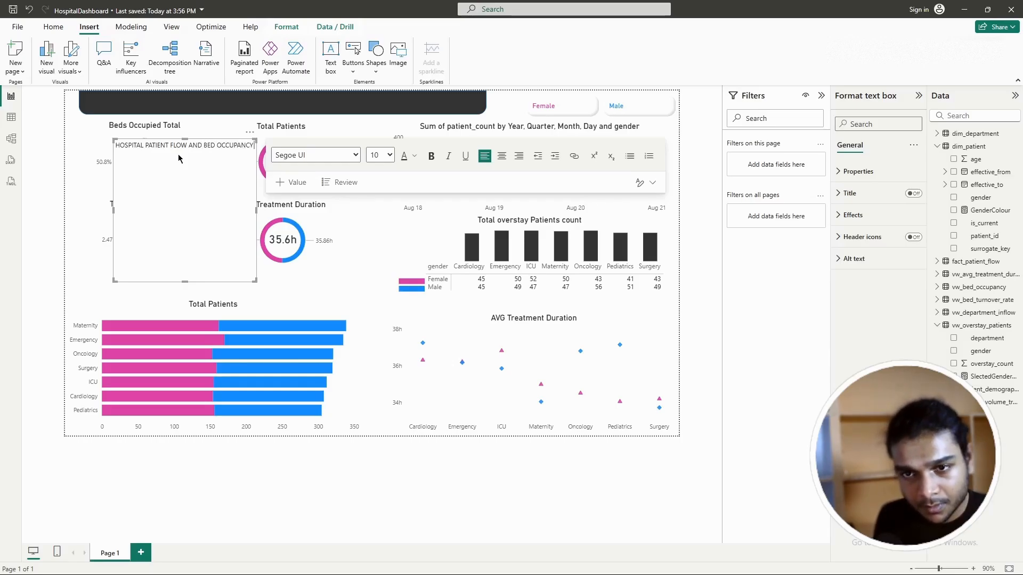
type(" ANALYSIS")
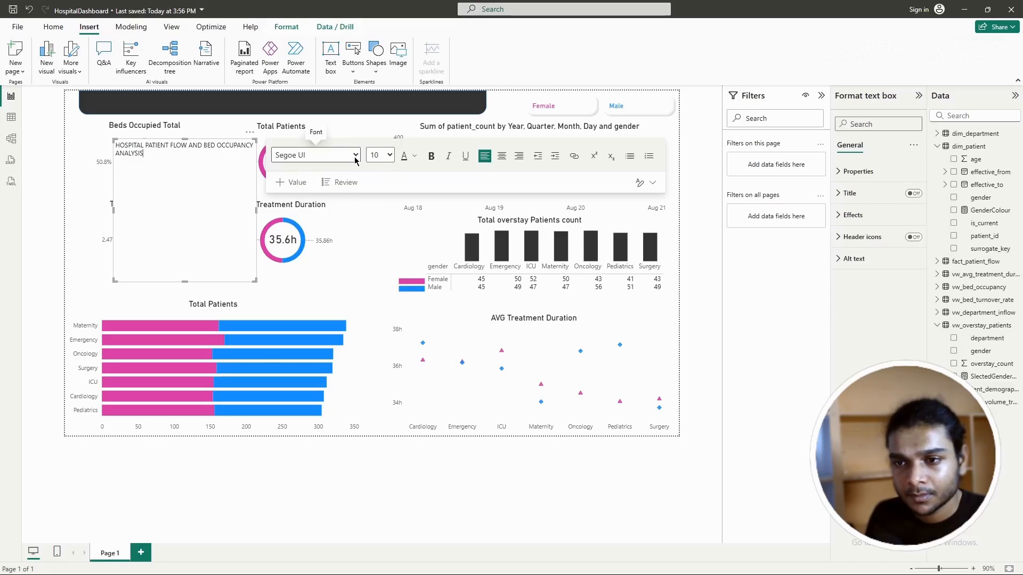
Step: Make all of the text box's title text bold
key("shift+Left")
key("shift+Left")
key("shift+Left")
key("shift+Left")
key("shift+Left")
key("shift+Left")
key("shift+Left")
key("shift+Left")
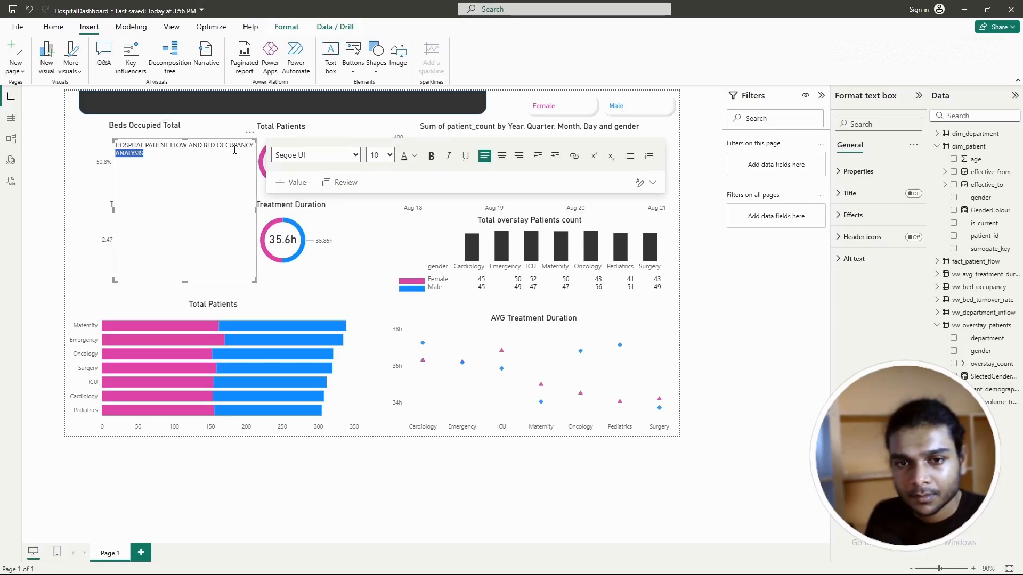
key("ctrl+a")
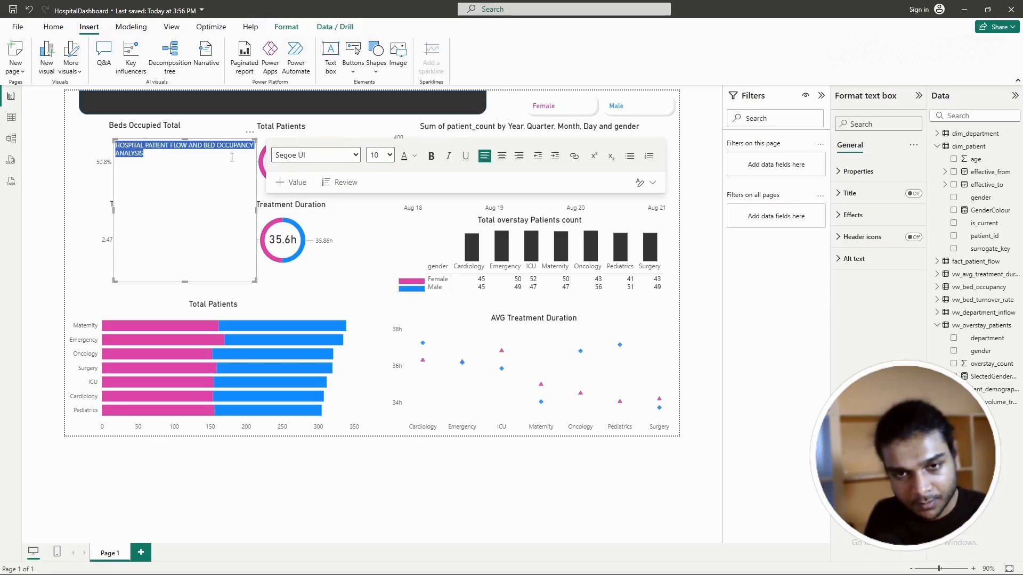
left_click(432, 156)
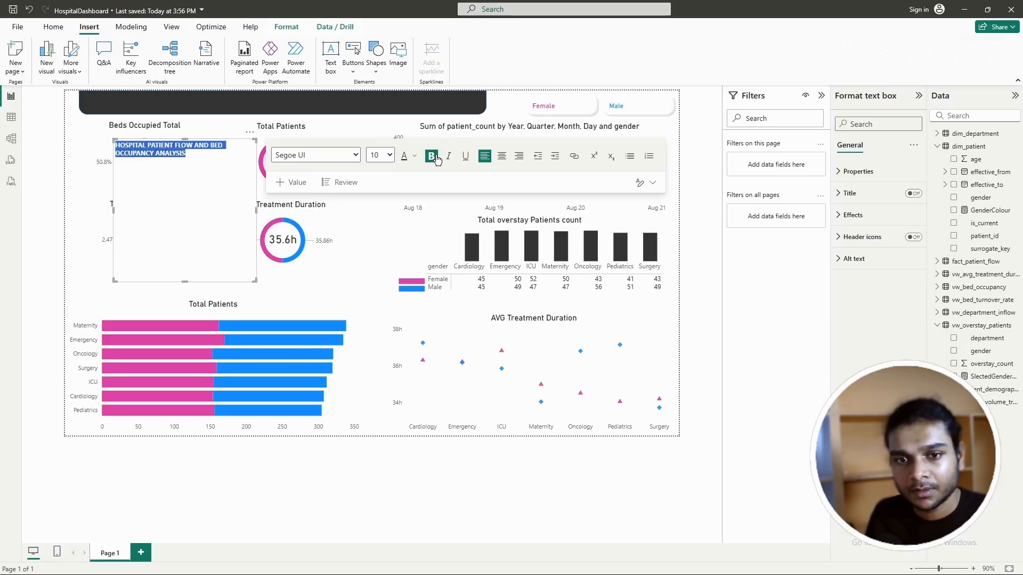
left_click(66, 228)
left_click(177, 157)
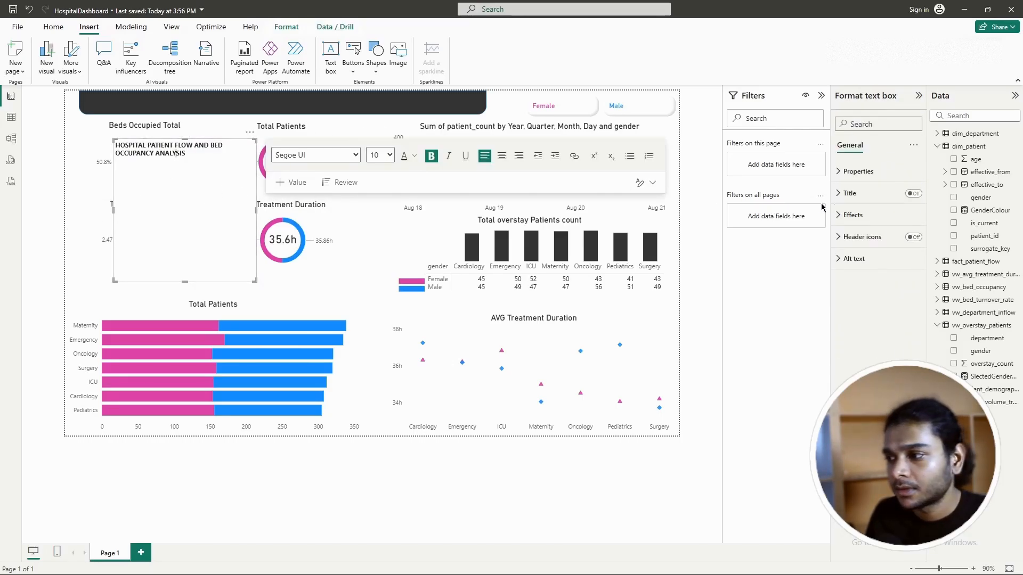
Step: Turn off the title text box's background
left_click(849, 173)
left_click(849, 174)
left_click(852, 215)
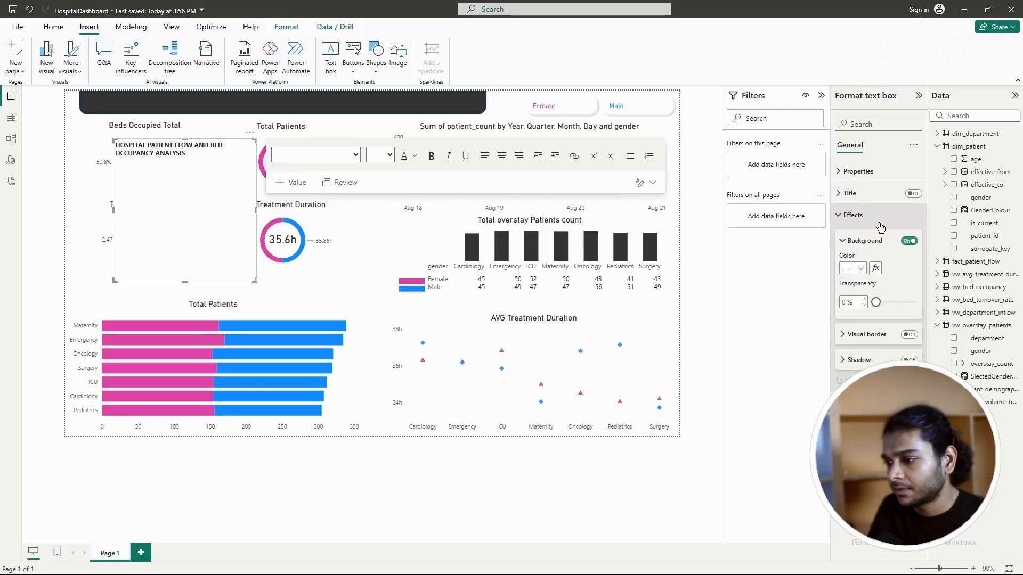
left_click(909, 241)
left_click(853, 216)
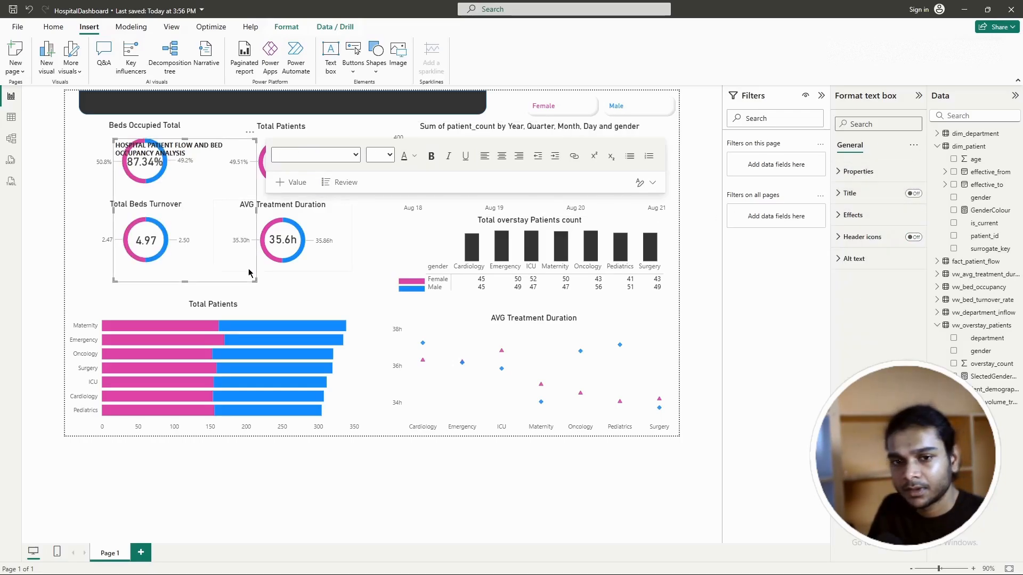
Step: Move the title text box onto the header banner and resize it into a thin single-line strip near the banner's left end
left_click_drag(250, 281, 360, 99)
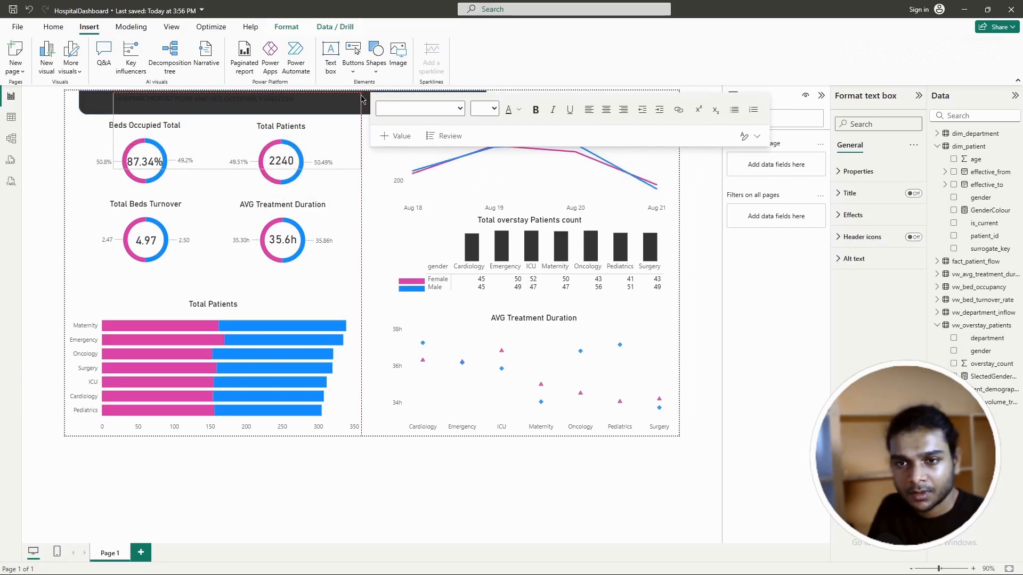
left_click_drag(361, 168, 361, 114)
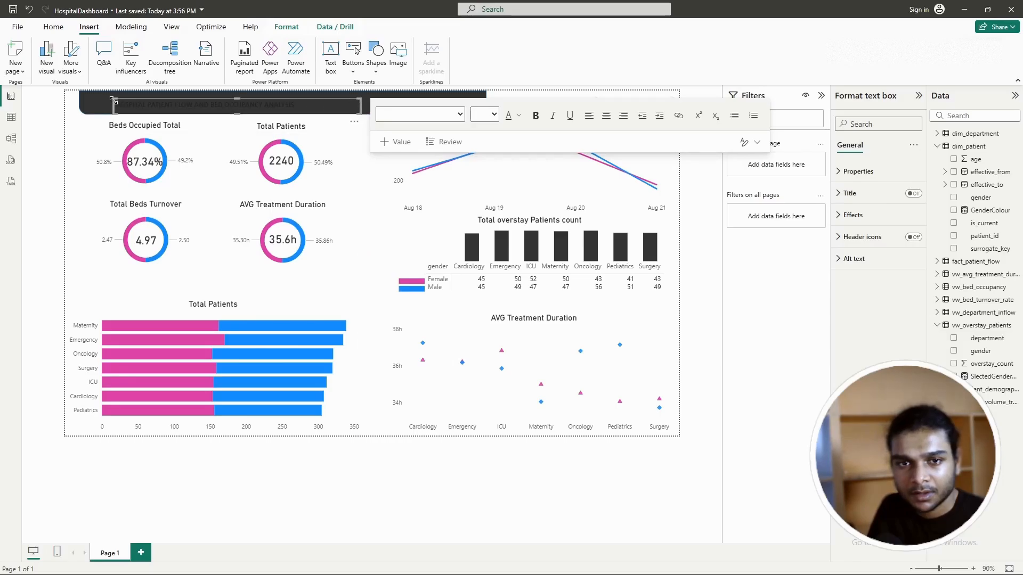
left_click_drag(113, 99, 85, 97)
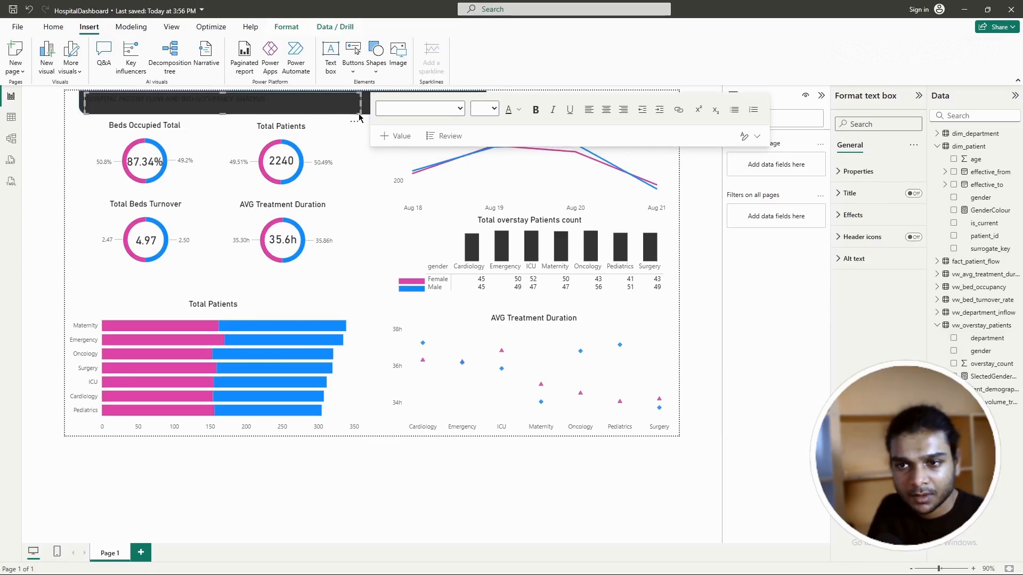
left_click_drag(360, 114, 307, 106)
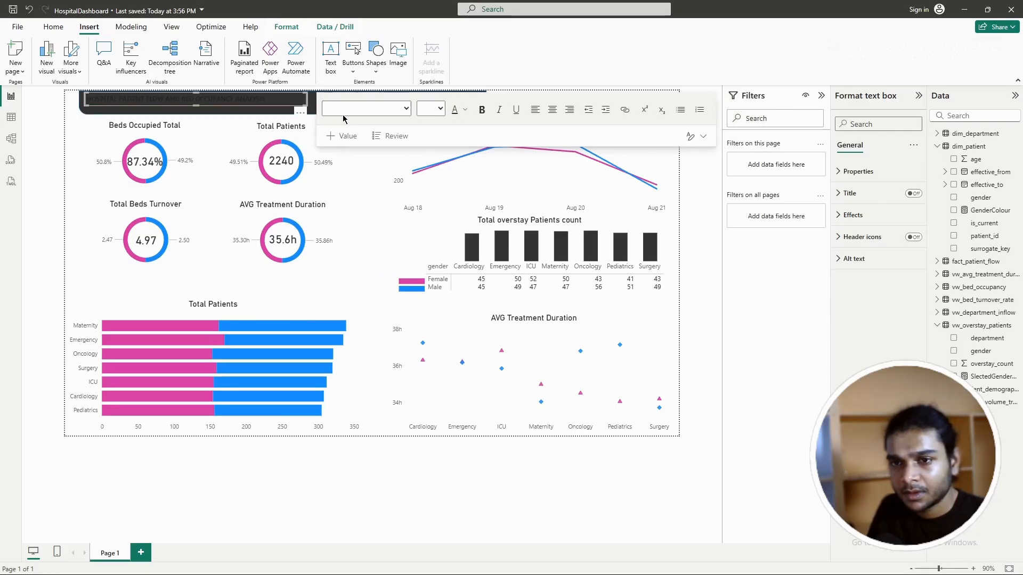
Step: Set the whole banner title's font color to white, without italics
key("ctrl+a")
left_click(500, 110)
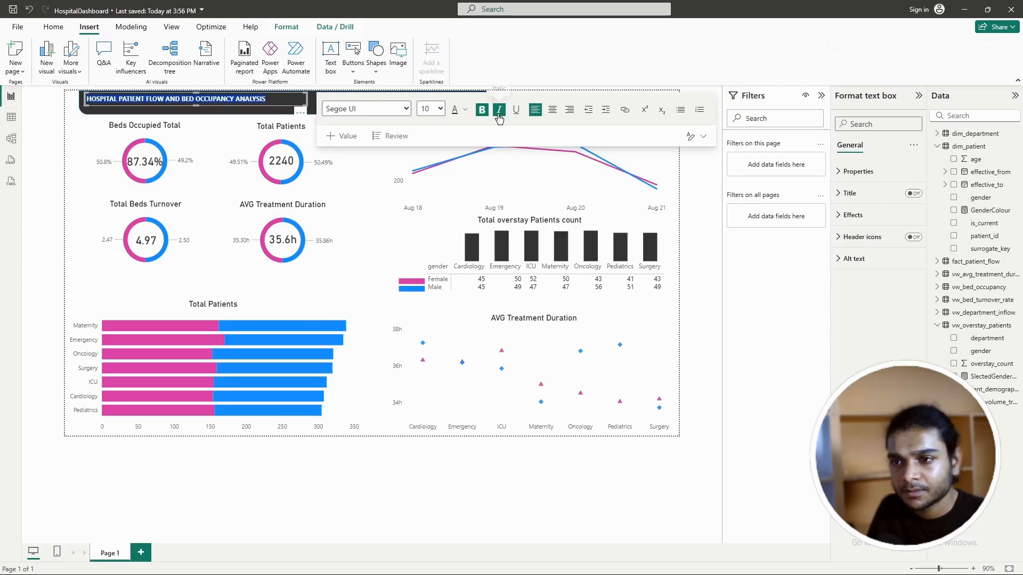
left_click(469, 111)
left_click_drag(298, 99, 86, 99)
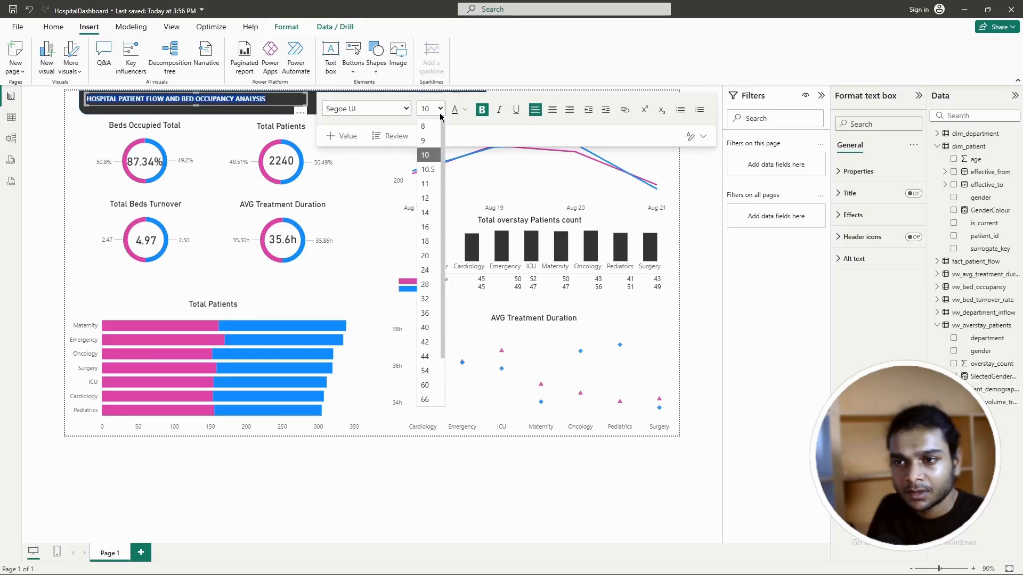
left_click(465, 109)
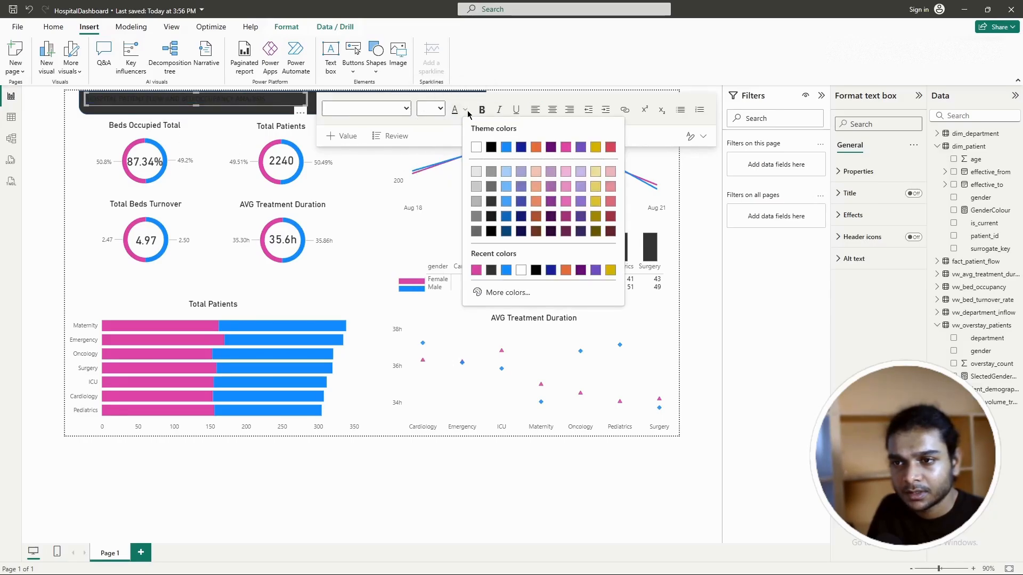
left_click(472, 150)
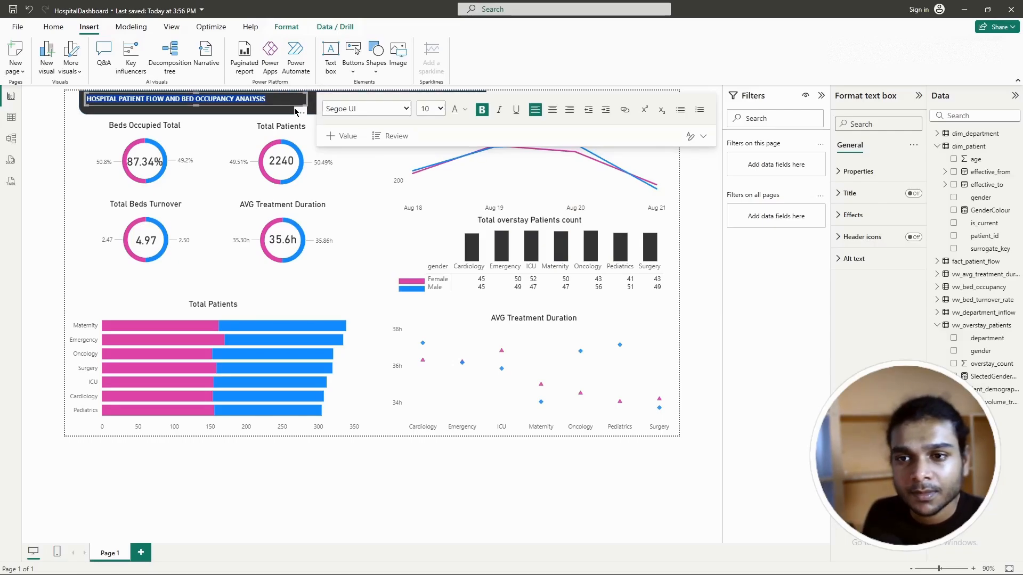
Step: Try a font size of 24 for the banner title
left_click(440, 109)
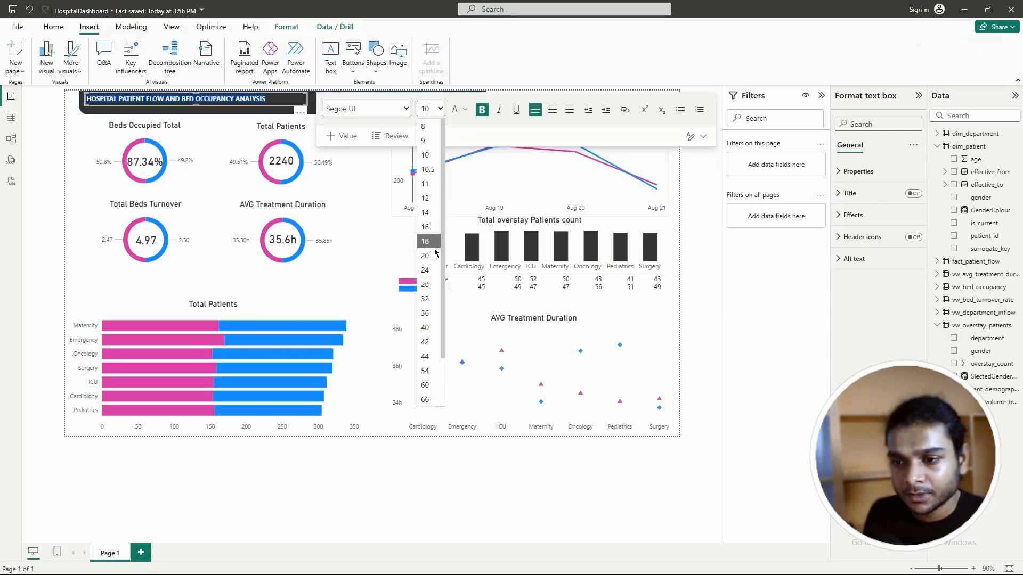
left_click(425, 270)
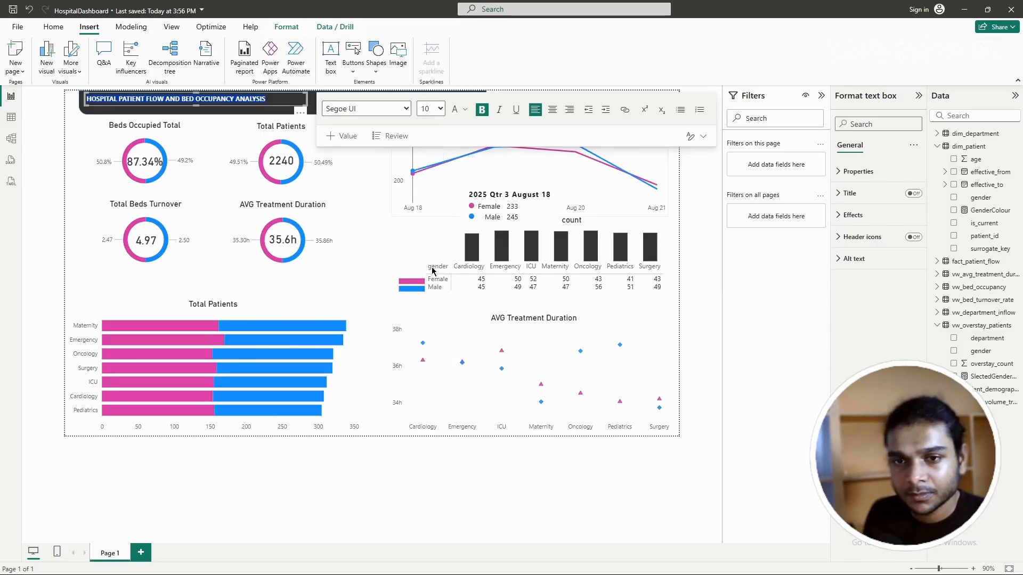
left_click(440, 109)
left_click(284, 100)
Step: Set the banner title's font size to 18 and widen its text box so the title fits on one line
key("ctrl+a")
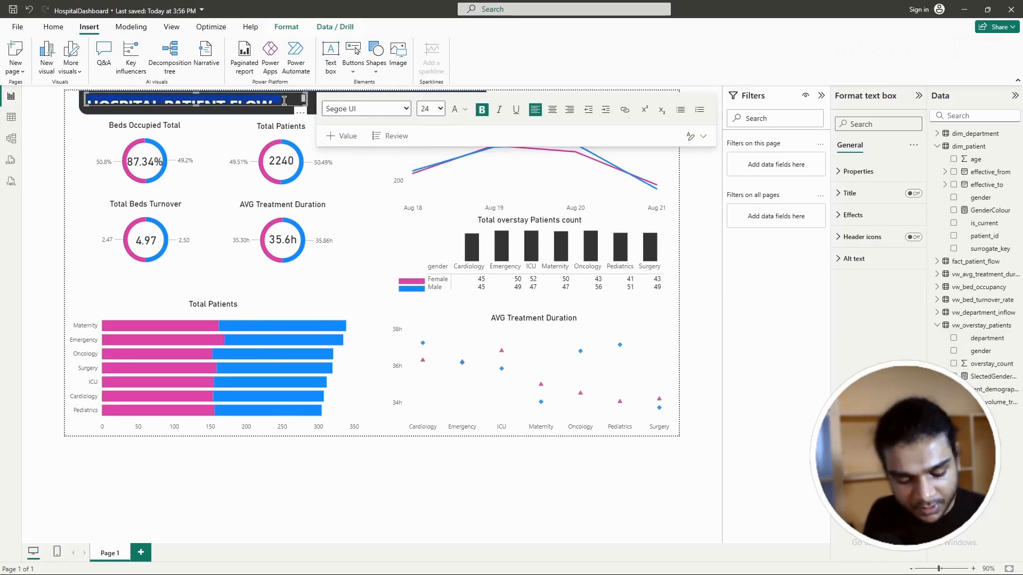
left_click(440, 108)
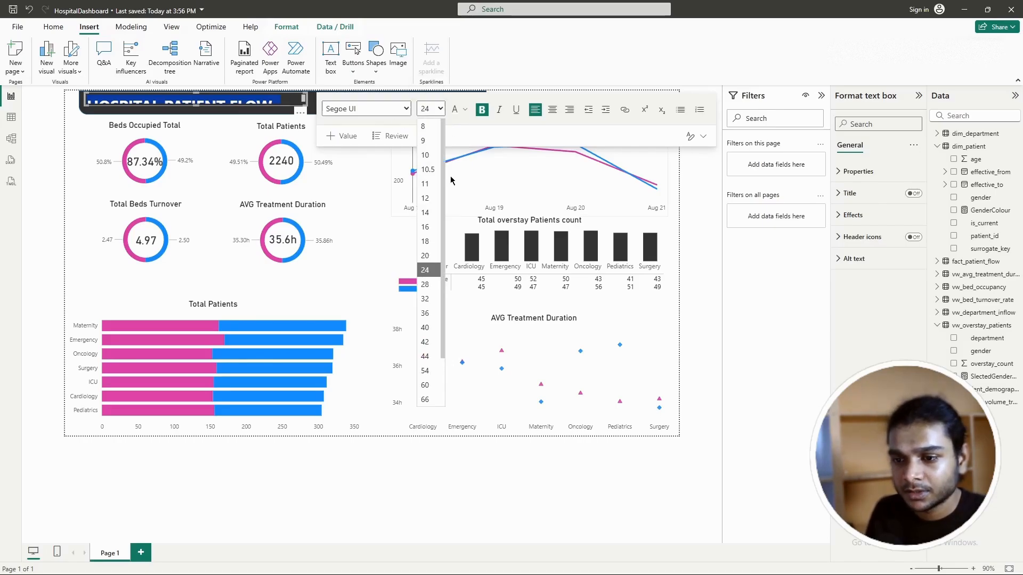
left_click(431, 243)
left_click_drag(306, 97, 423, 138)
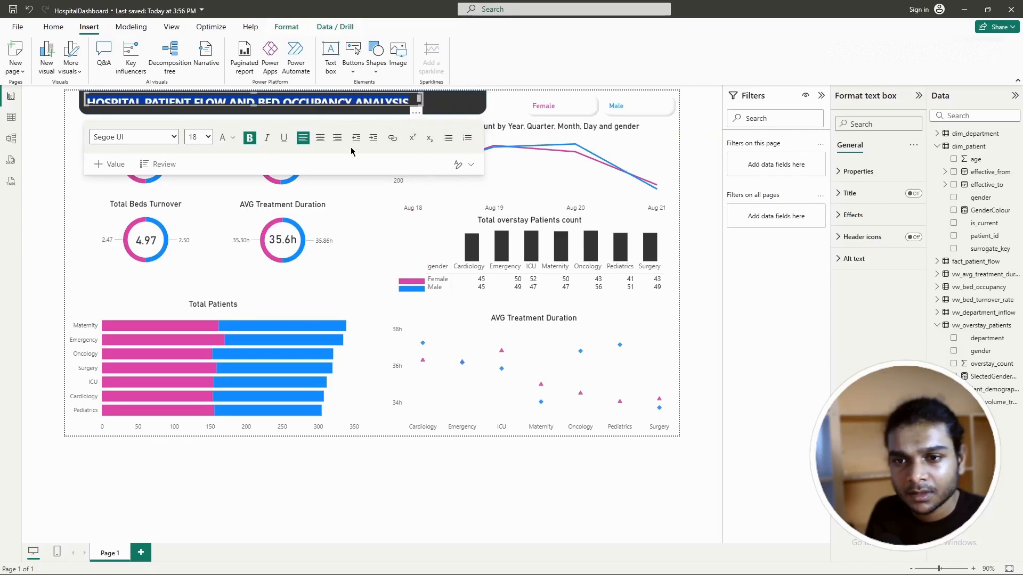
Step: Set the banner title's font size to 16 and make its text box taller so the text fits
left_click(205, 137)
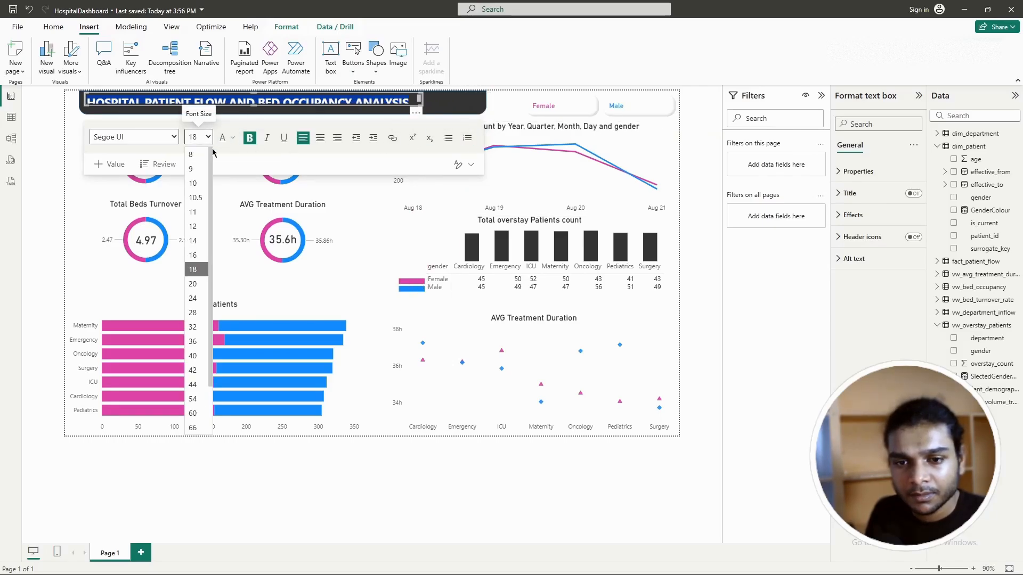
left_click(193, 255)
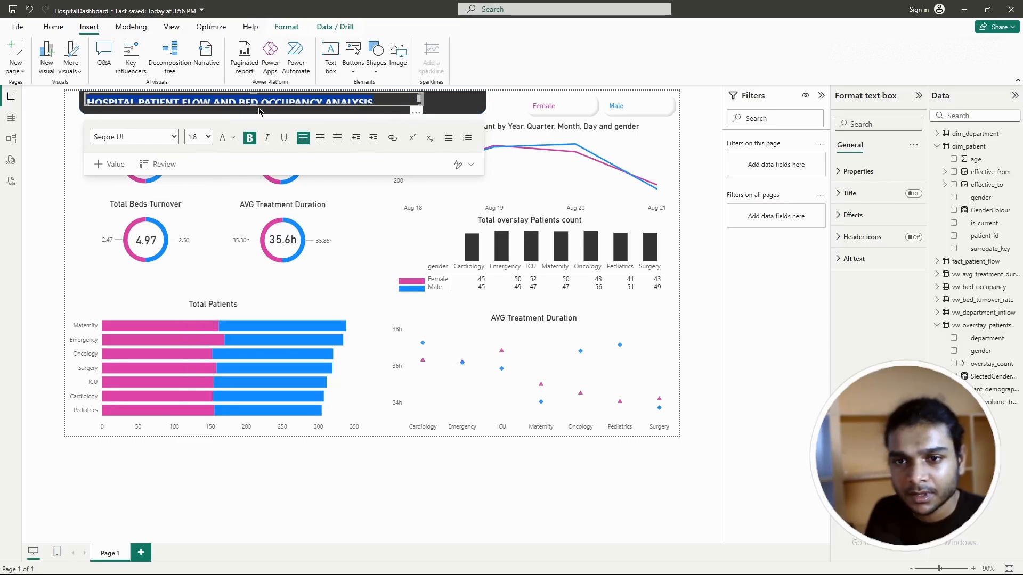
left_click_drag(253, 106, 254, 115)
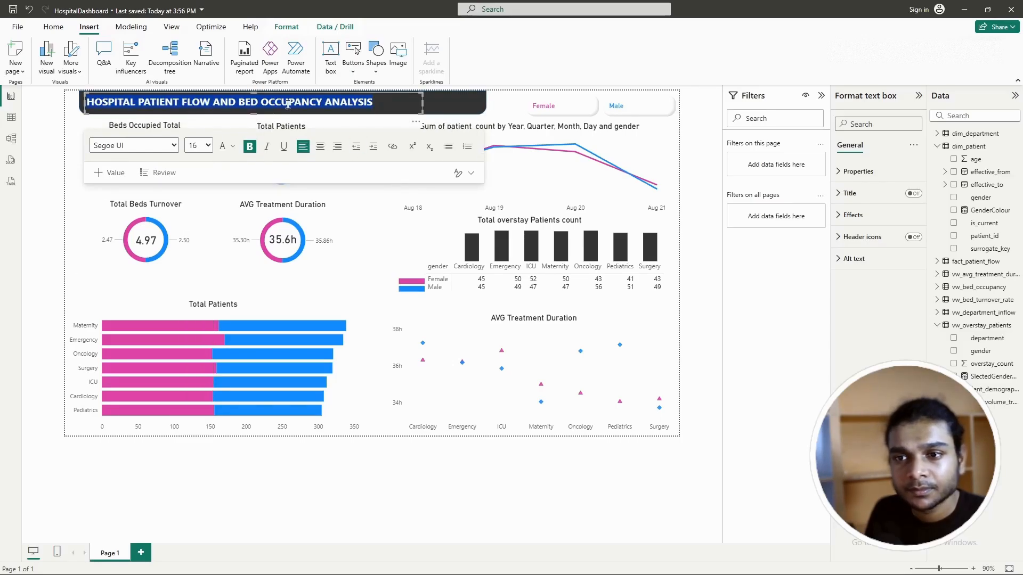
left_click(175, 207)
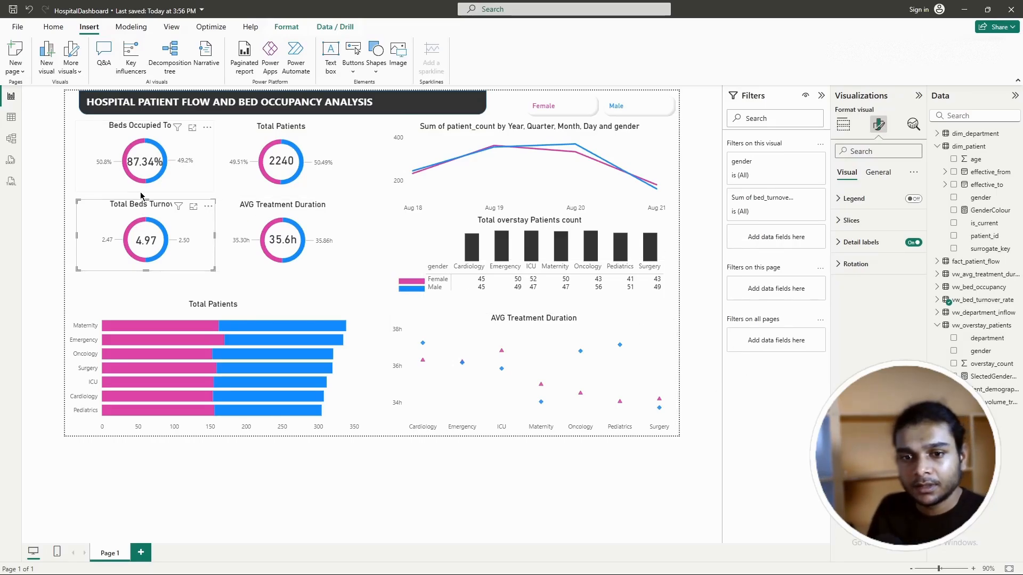
left_click(86, 281)
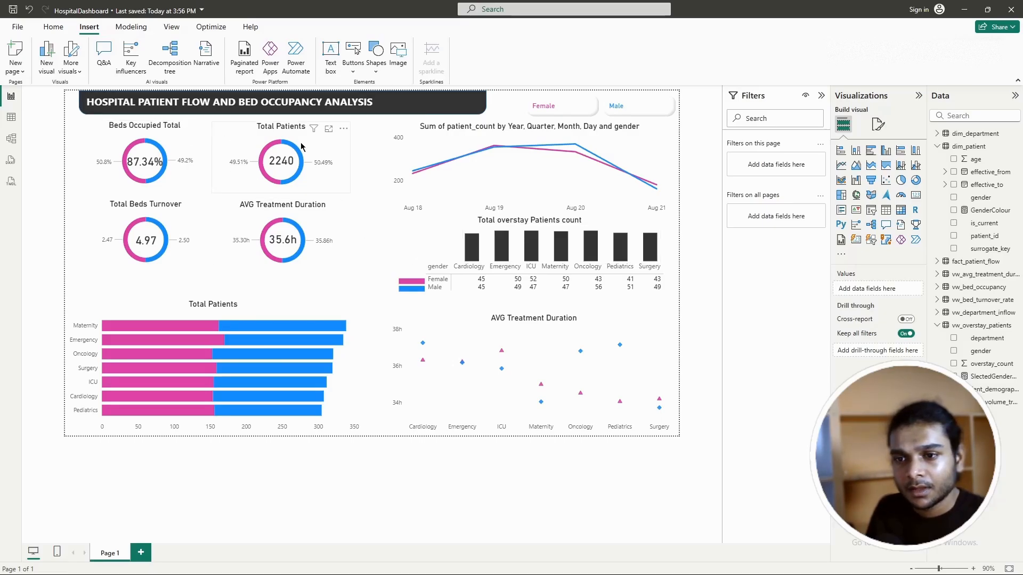
Step: Move the Total Patients bar chart and the AVG Treatment Duration scatter chart slightly up, away from the page's lower edge
left_click_drag(283, 313, 303, 301)
left_click_drag(316, 300, 311, 301)
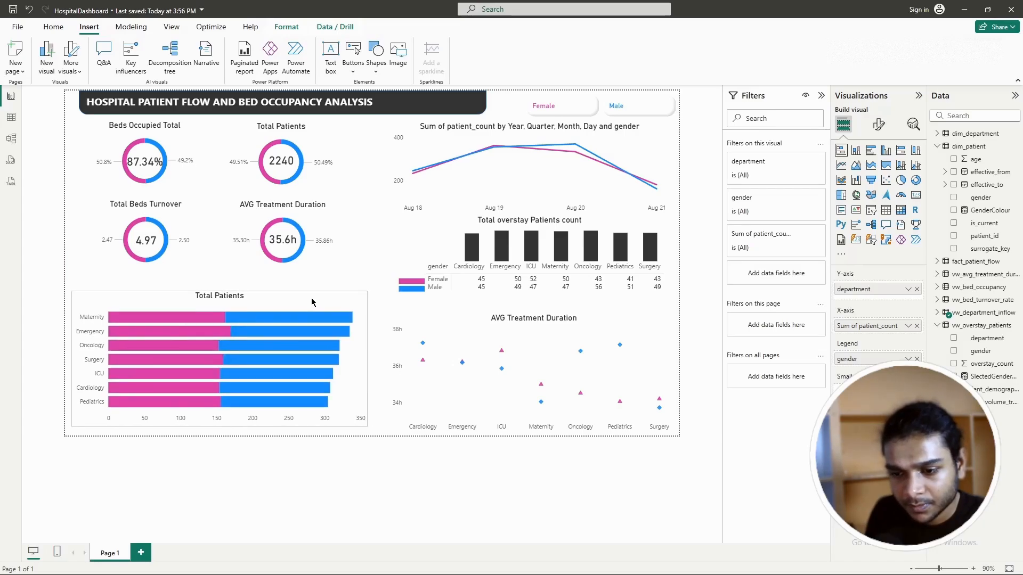
left_click_drag(666, 343, 657, 328)
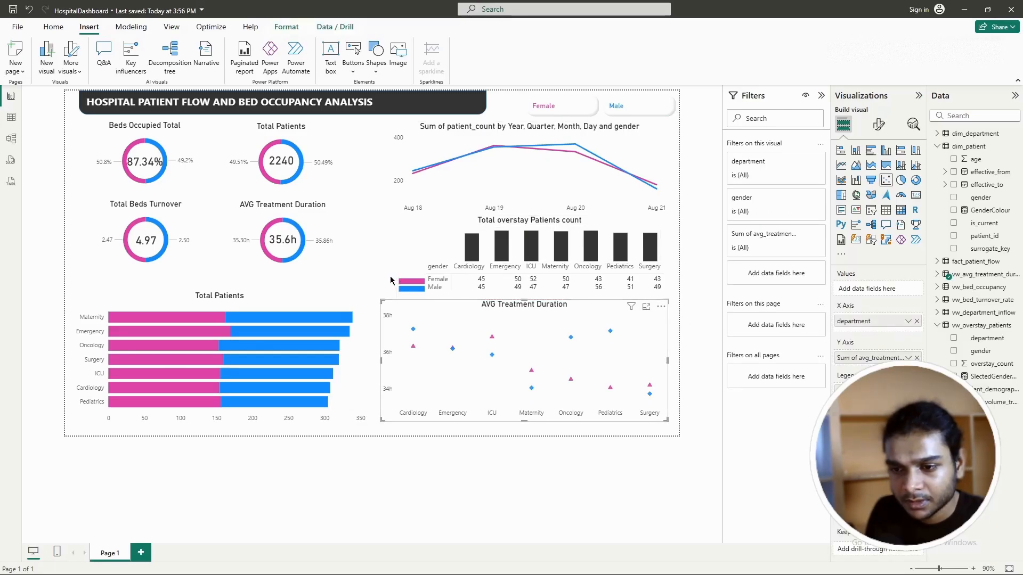
Step: Extend the left edges of the patient count line chart and the overstay chart to line up with the AVG Treatment Duration chart
left_click(395, 207)
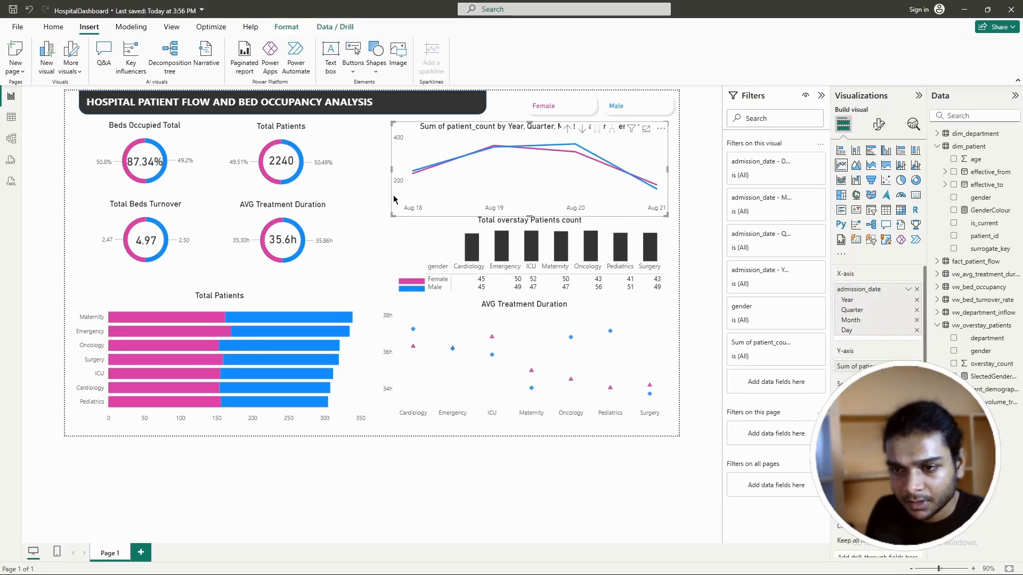
left_click_drag(391, 171, 381, 172)
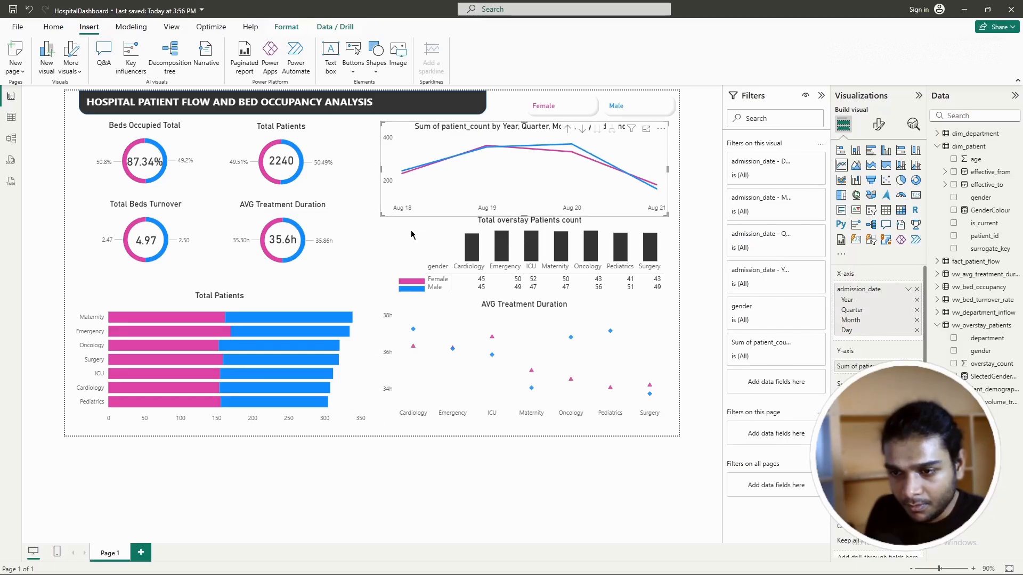
left_click(424, 250)
left_click(434, 226)
left_click_drag(392, 221, 382, 222)
Step: Move the Total Patients bar chart up closer to the donut charts and stretch its lower edge to align with the scatter chart
left_click(327, 304)
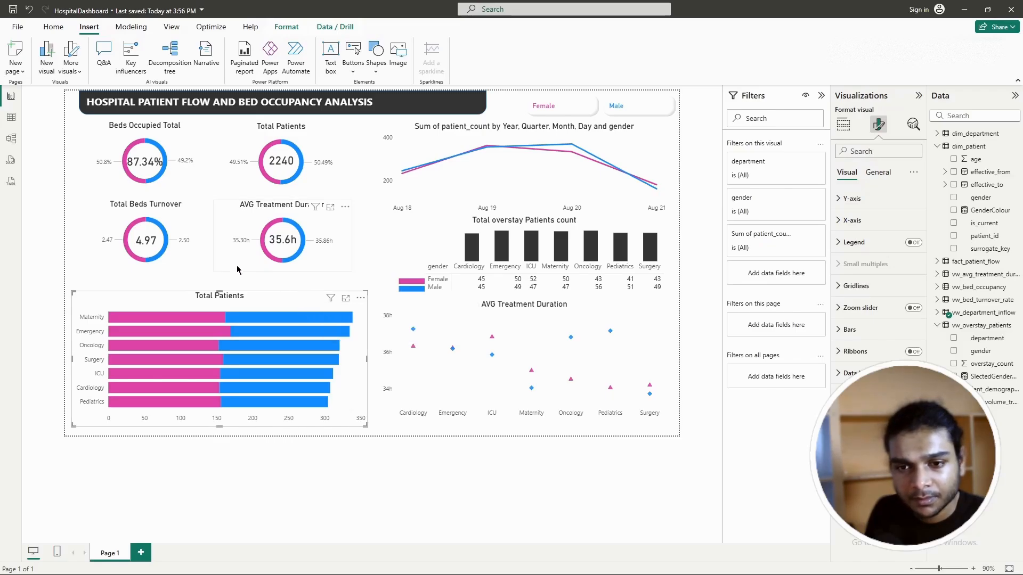
left_click_drag(257, 299, 262, 291)
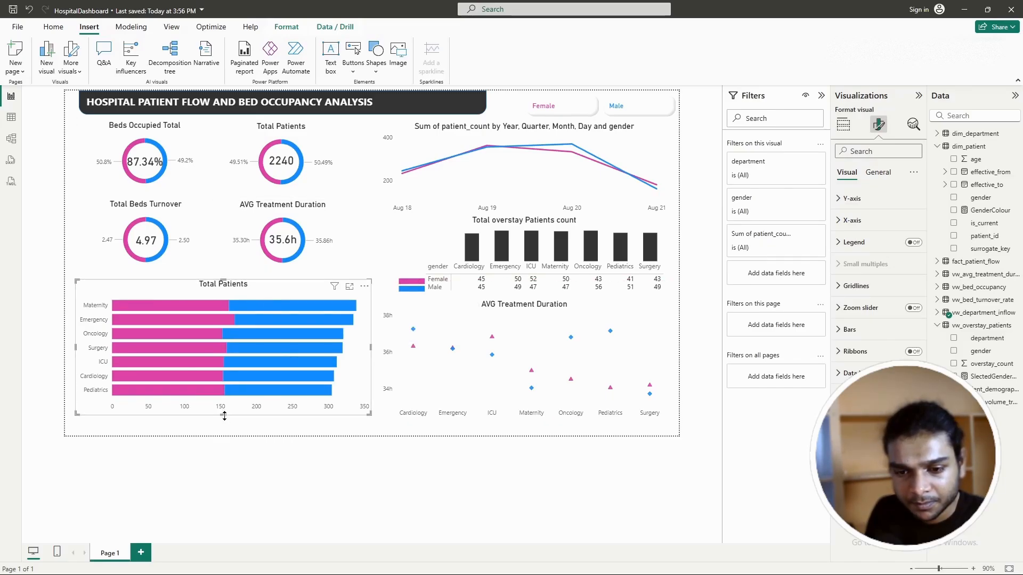
left_click_drag(224, 415, 223, 421)
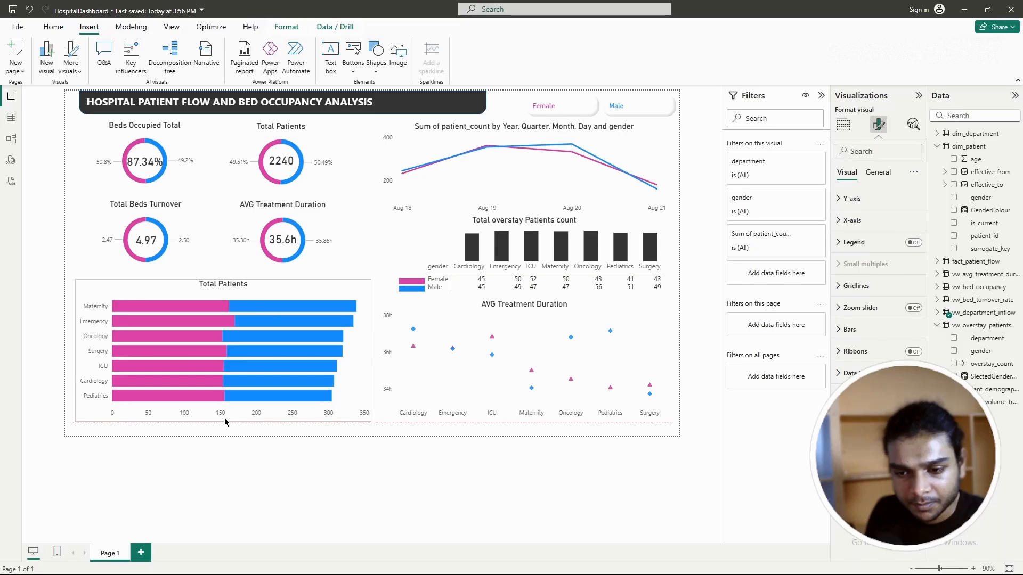
left_click(288, 274)
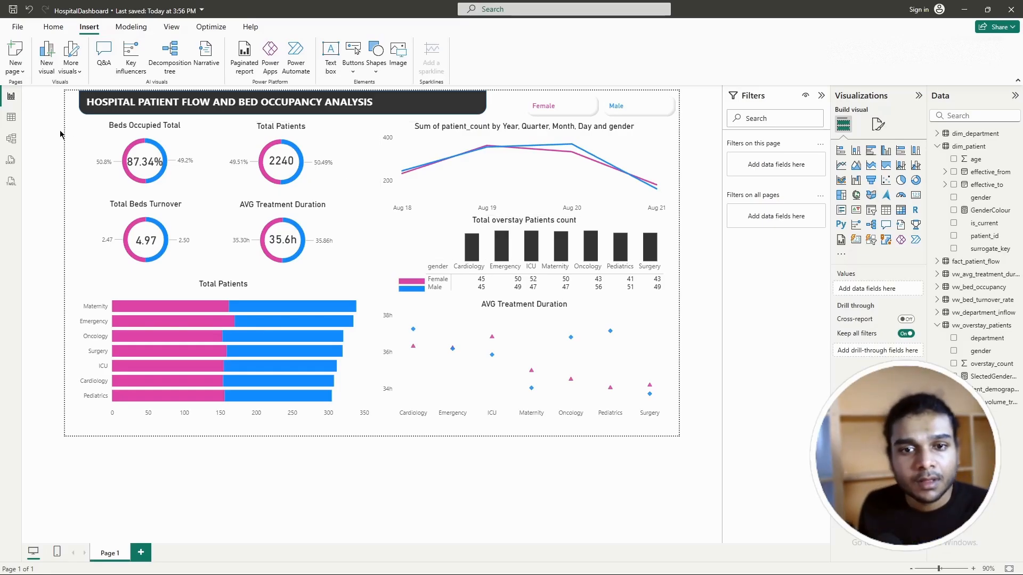
Step: Shift the four donut charts together slightly right and down, centering them above the Total Patients bar chart
left_click_drag(75, 122, 306, 262)
left_click(72, 120)
left_click_drag(72, 120, 374, 294)
left_click_drag(236, 175, 246, 180)
left_click(237, 459)
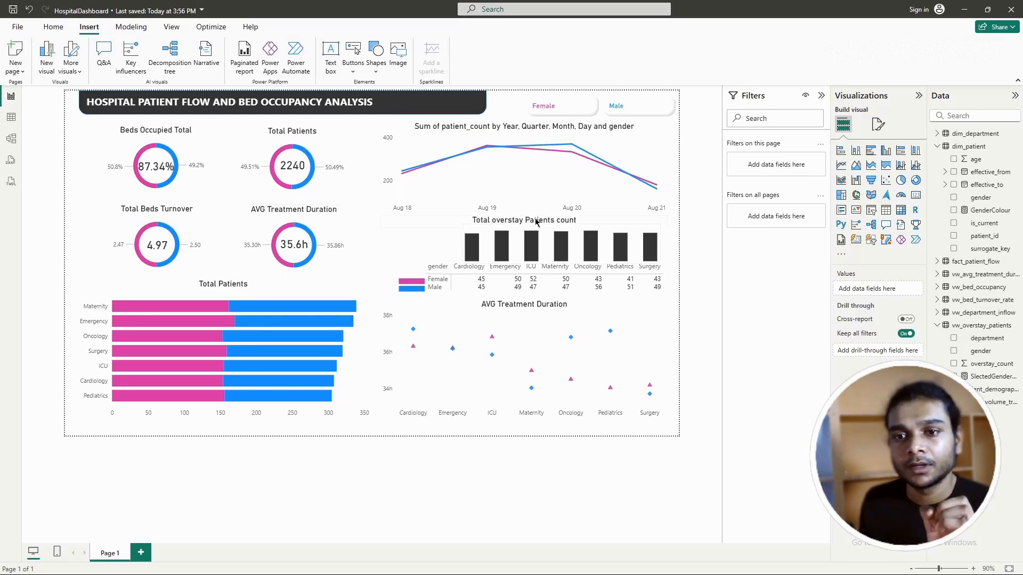
Step: Insert a line shape and flatten it into a horizontal line across the upper donut charts
left_click(327, 54)
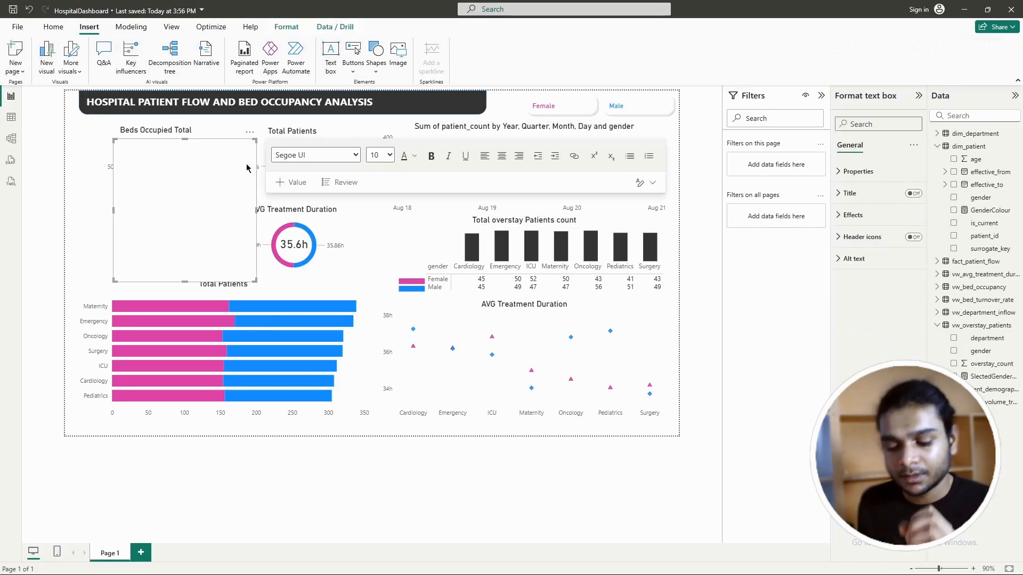
left_click(74, 212)
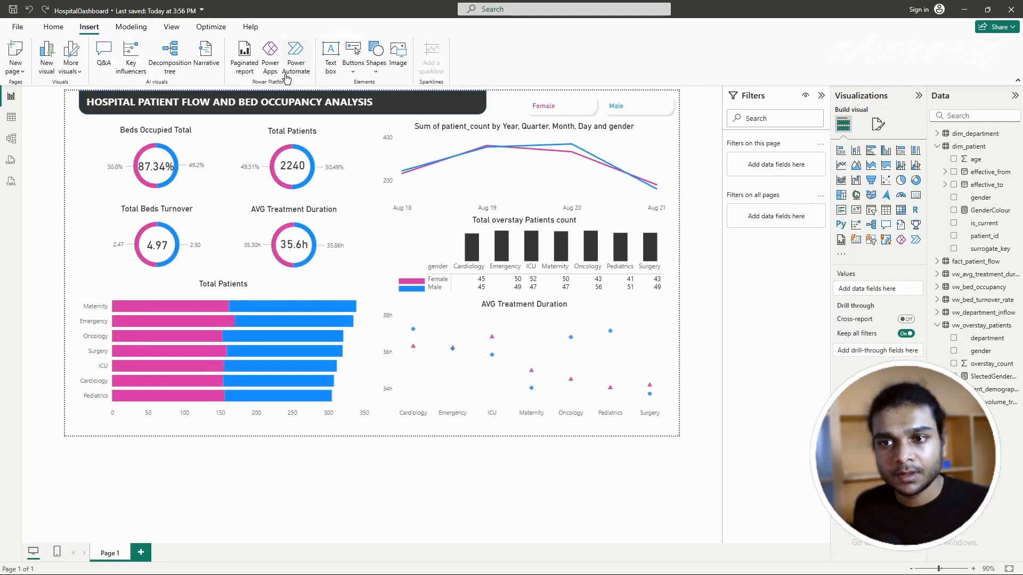
left_click(378, 73)
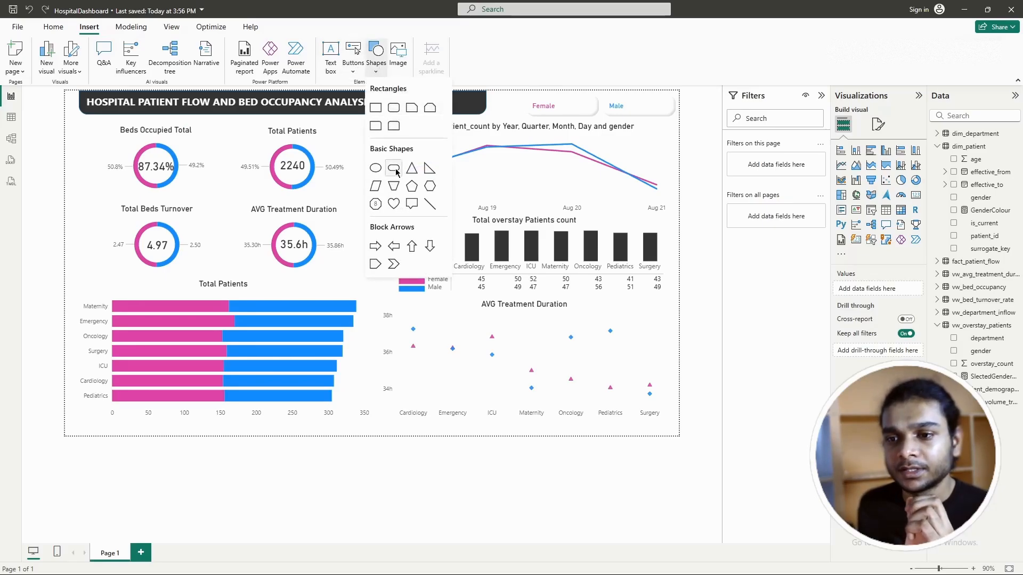
left_click(431, 205)
left_click_drag(183, 280, 385, 148)
Step: Base the line's fill color on the field value of GenderColour from dim_patient
left_click(878, 145)
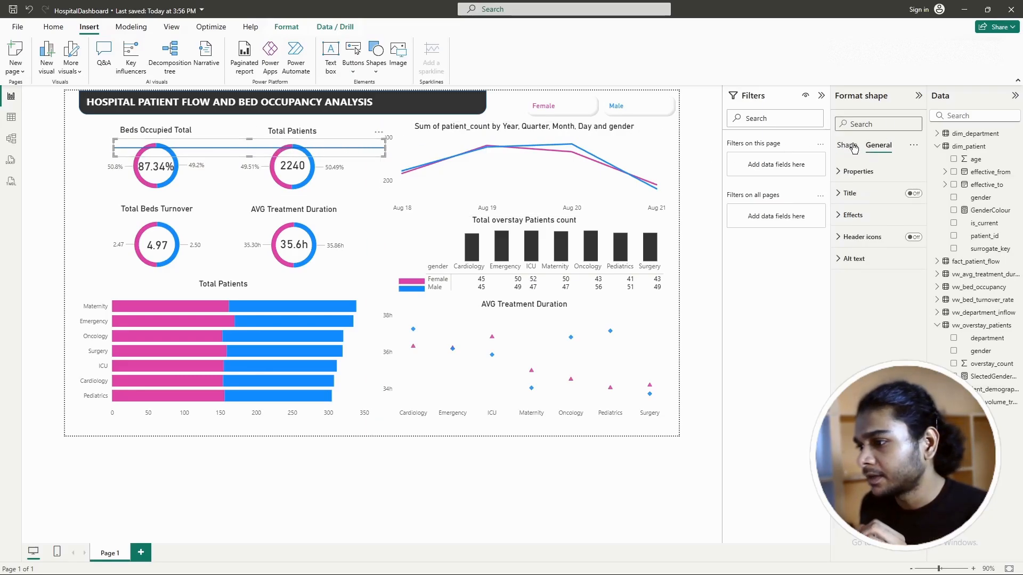
left_click(847, 145)
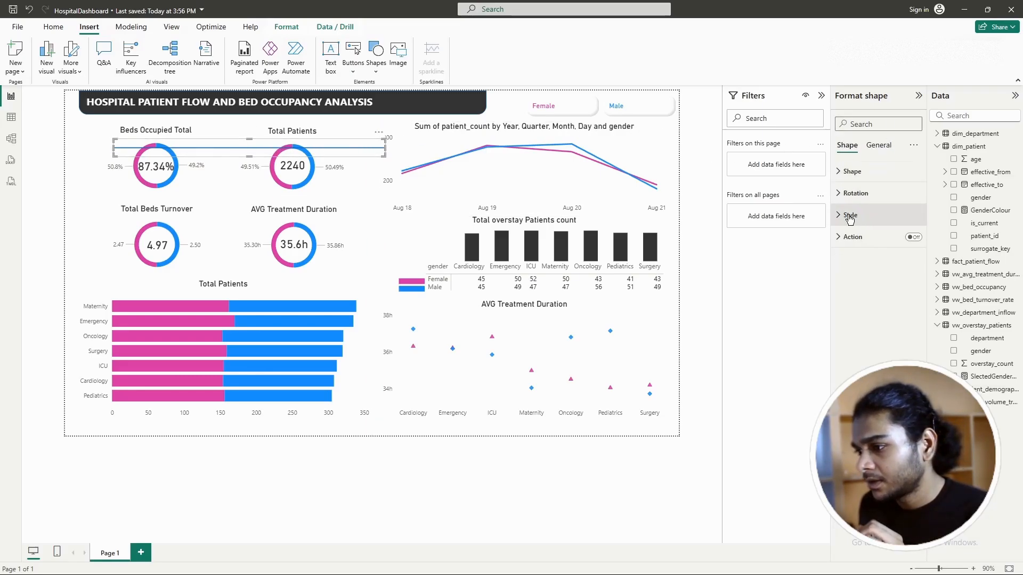
left_click(850, 215)
left_click(874, 268)
left_click(341, 175)
left_click(338, 229)
left_click(373, 220)
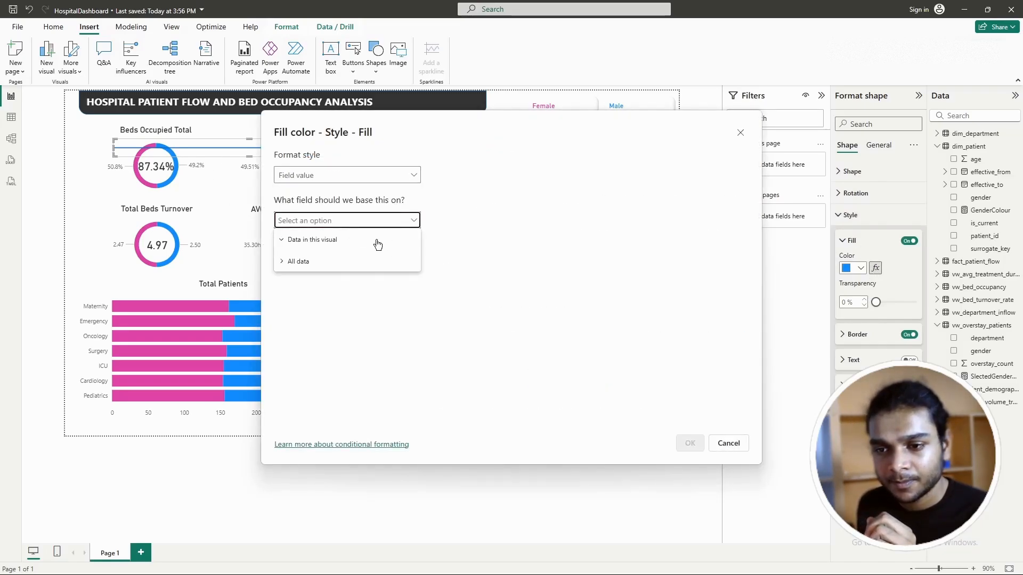
left_click(282, 261)
left_click(329, 290)
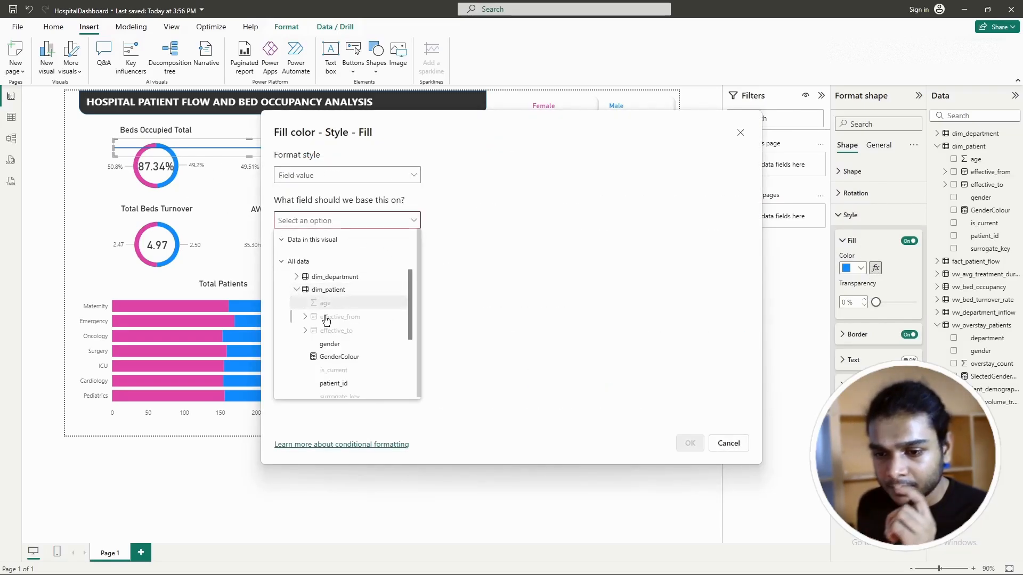
left_click(337, 357)
left_click(690, 443)
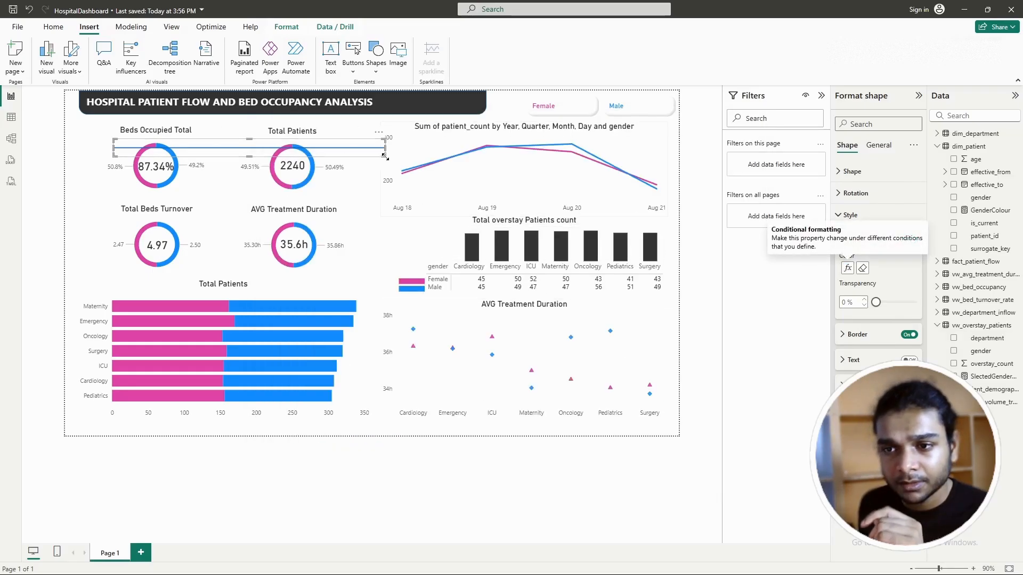
Step: Shorten the line slightly, filter the page to Male to check the line's color, and clear the filter
mouse_move(385, 156)
left_mouse_down()
mouse_move(424, 166)
mouse_move(445, 186)
mouse_move(353, 169)
left_mouse_up()
left_click(584, 101)
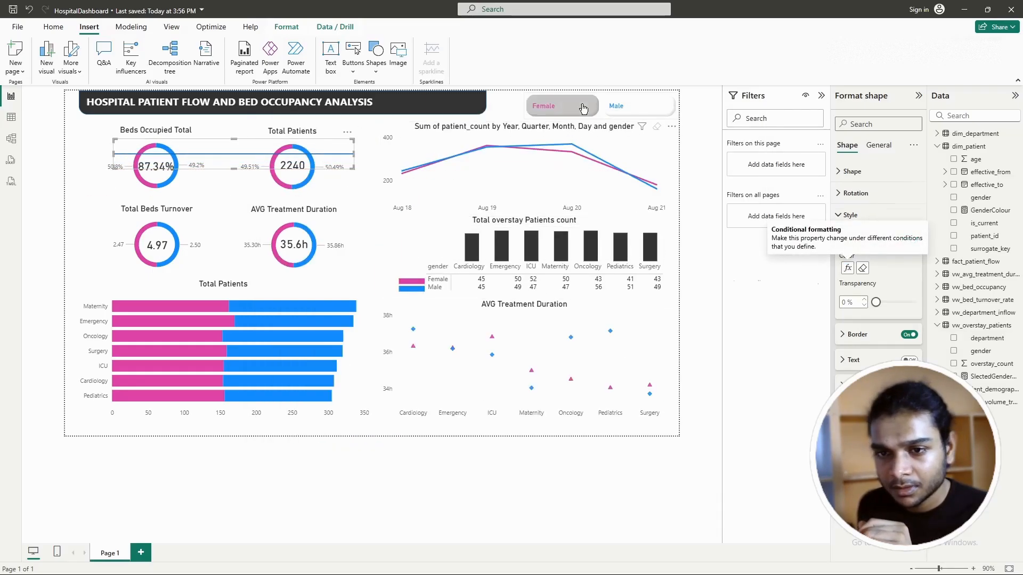
left_click(618, 106)
left_click(309, 165)
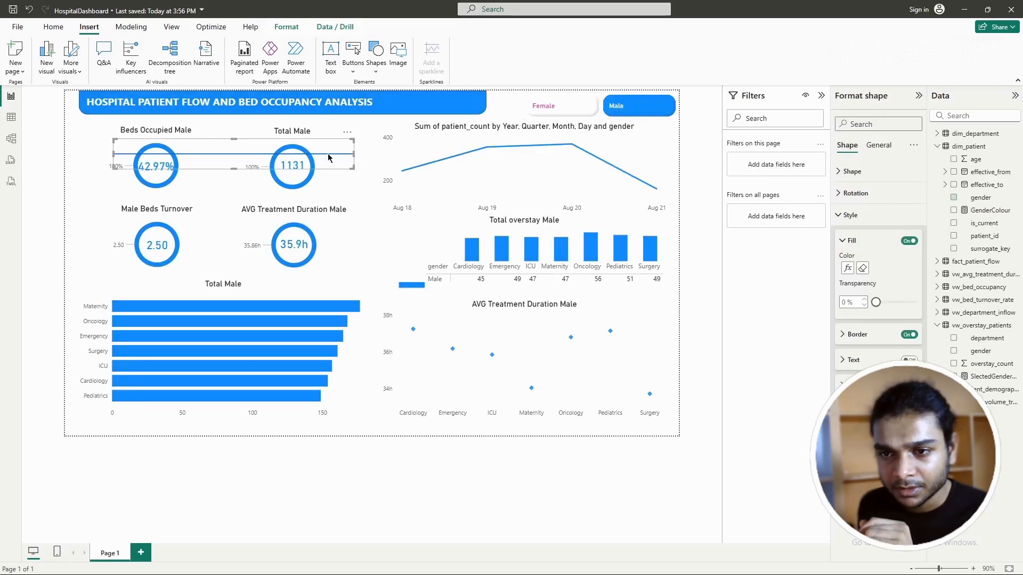
left_click(639, 107)
left_click(336, 164)
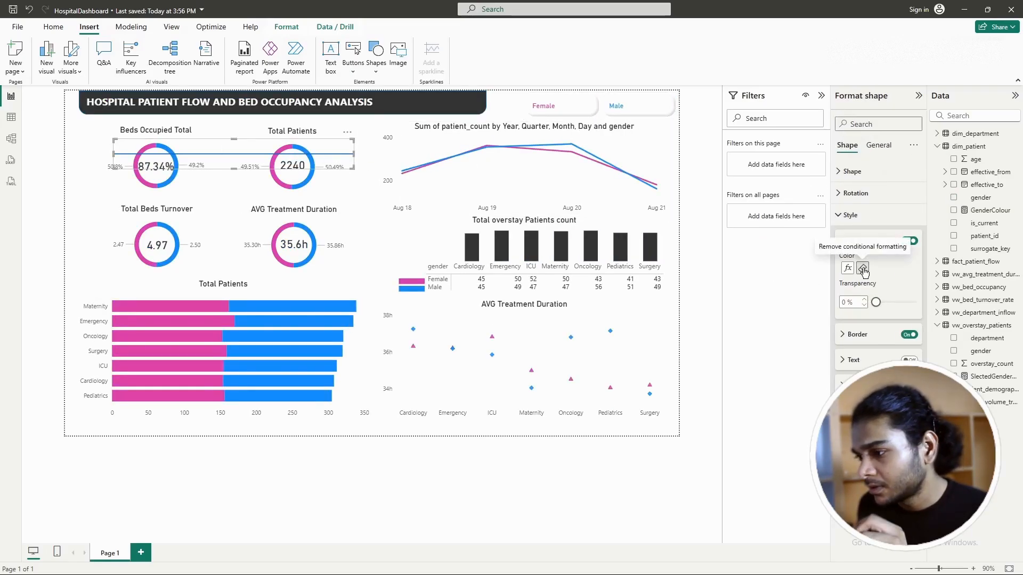
Step: Turn off the line's fill and base its border color on the field value of GenderColour from dim_patient
left_click(910, 243)
left_click(848, 336)
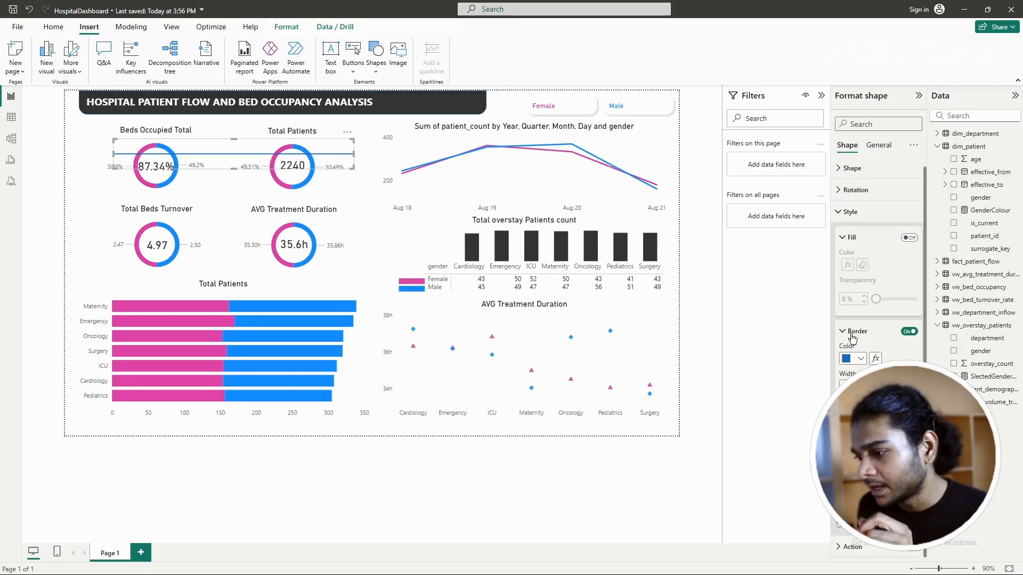
left_click(875, 359)
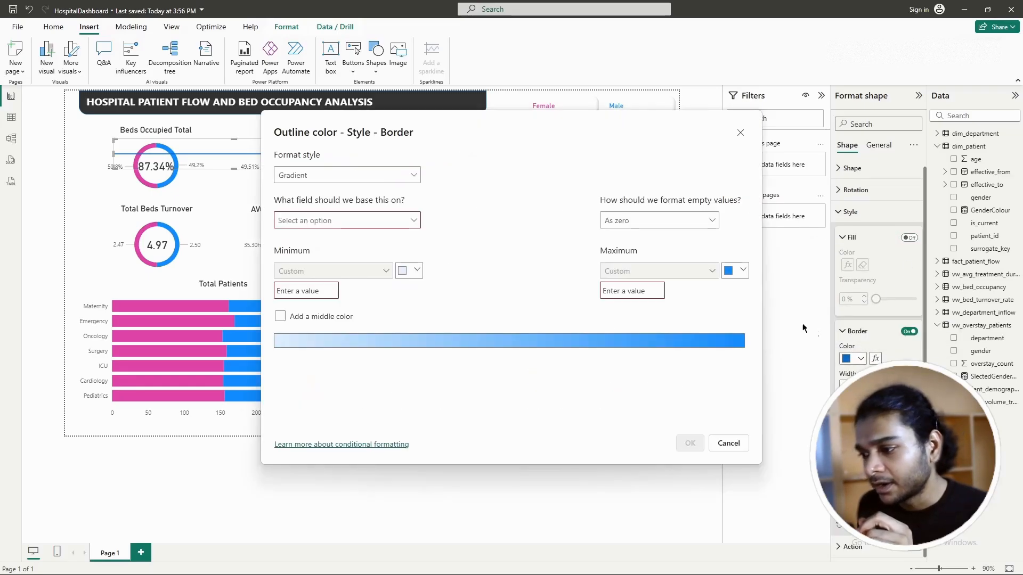
left_click(363, 175)
left_click(320, 224)
left_click(349, 226)
left_click(291, 261)
left_click(326, 290)
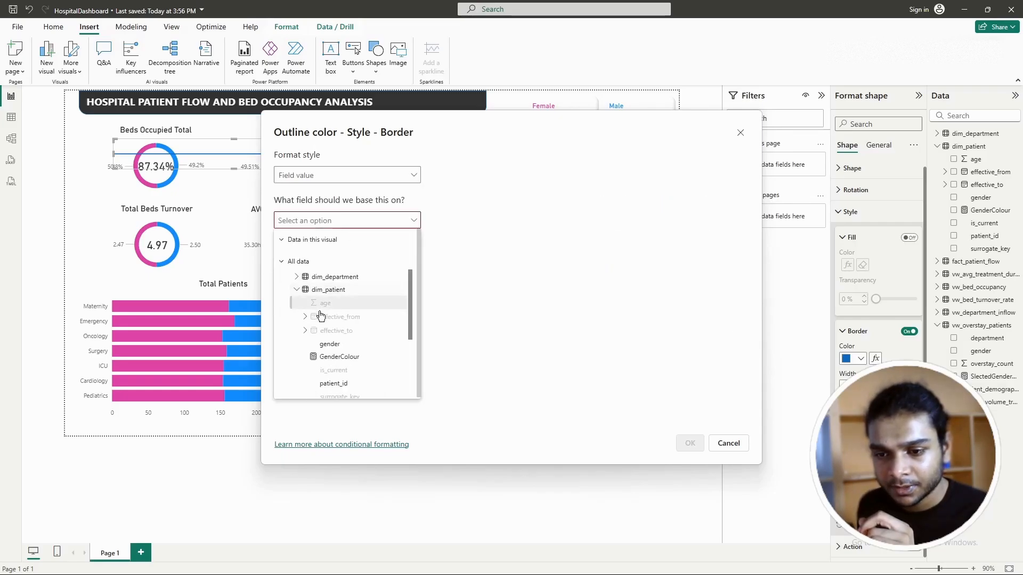
left_click(333, 357)
left_click(689, 444)
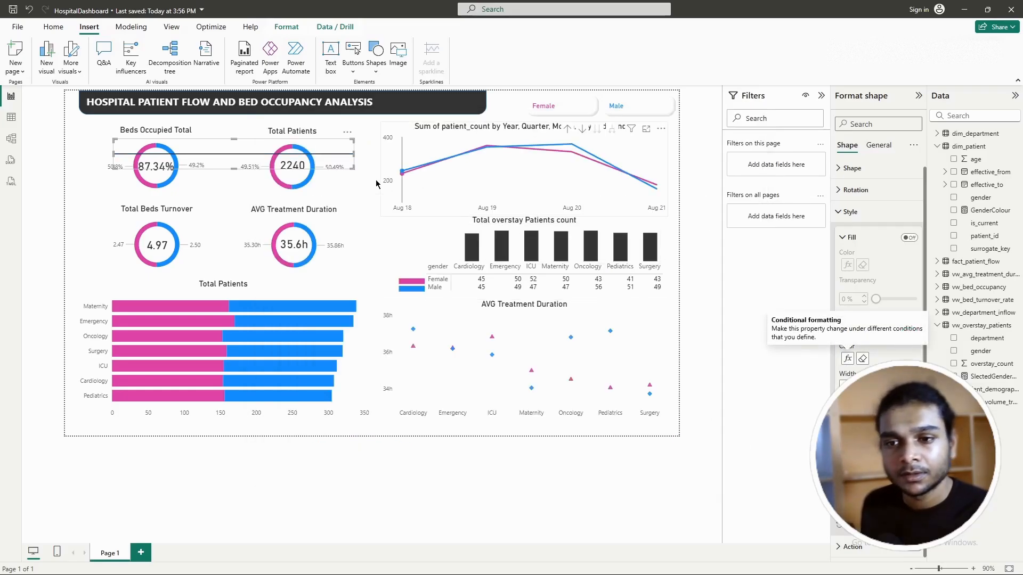
Step: Shorten the line, place it left of the Total Patients bar chart title, and put a copy right of the title
left_click_drag(350, 167, 182, 286)
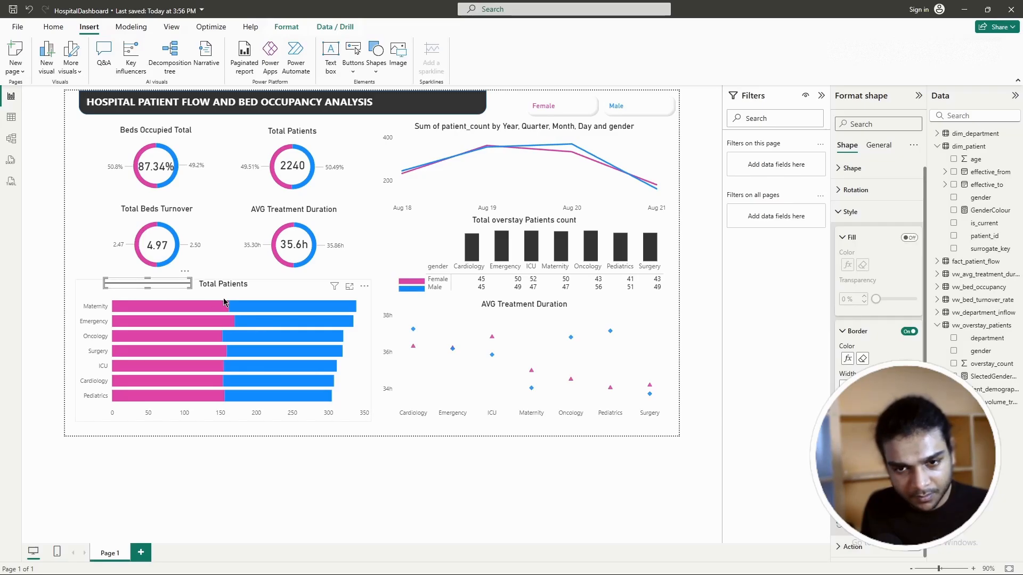
left_click_drag(169, 284, 315, 283)
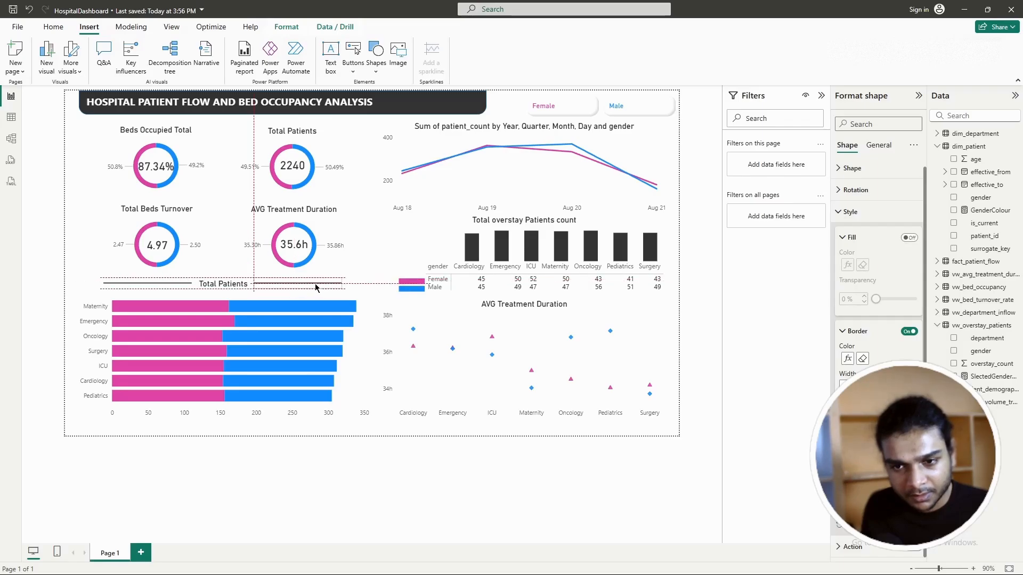
left_click(53, 287)
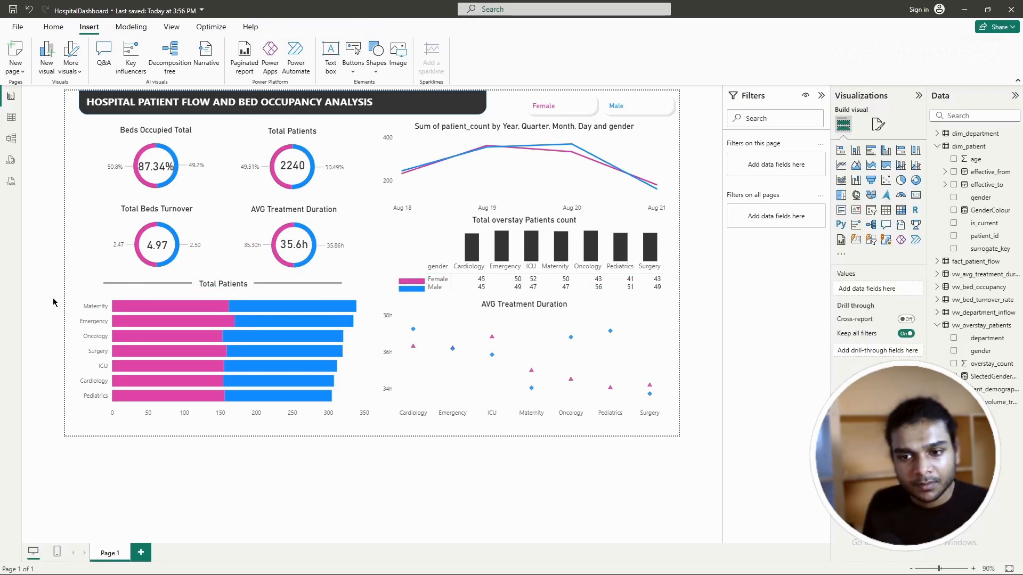
Step: Lengthen both lines beside the Total Patients title outward toward the bar chart's edges
left_click(319, 282)
left_click_drag(343, 282, 360, 287)
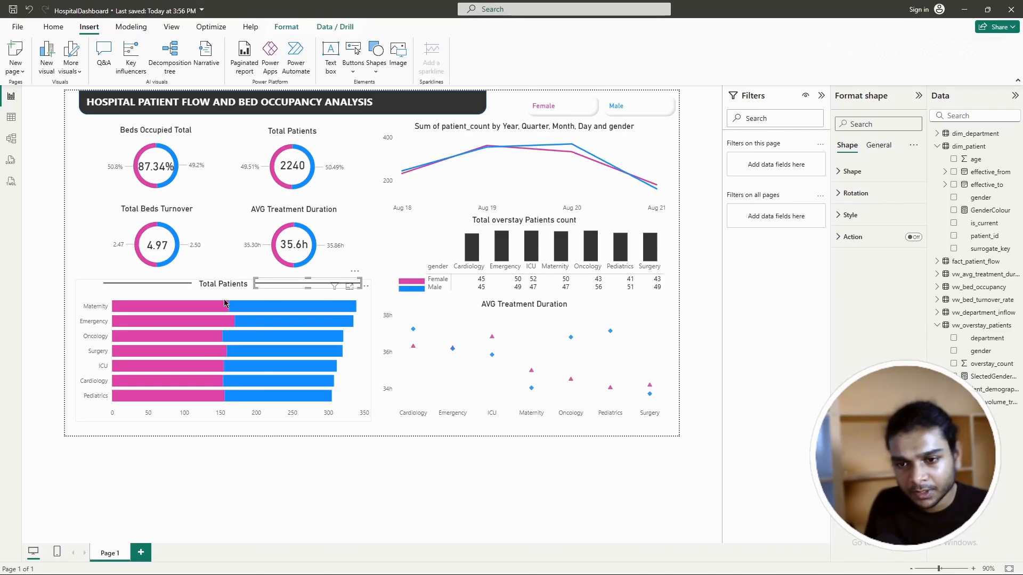
left_click(148, 281)
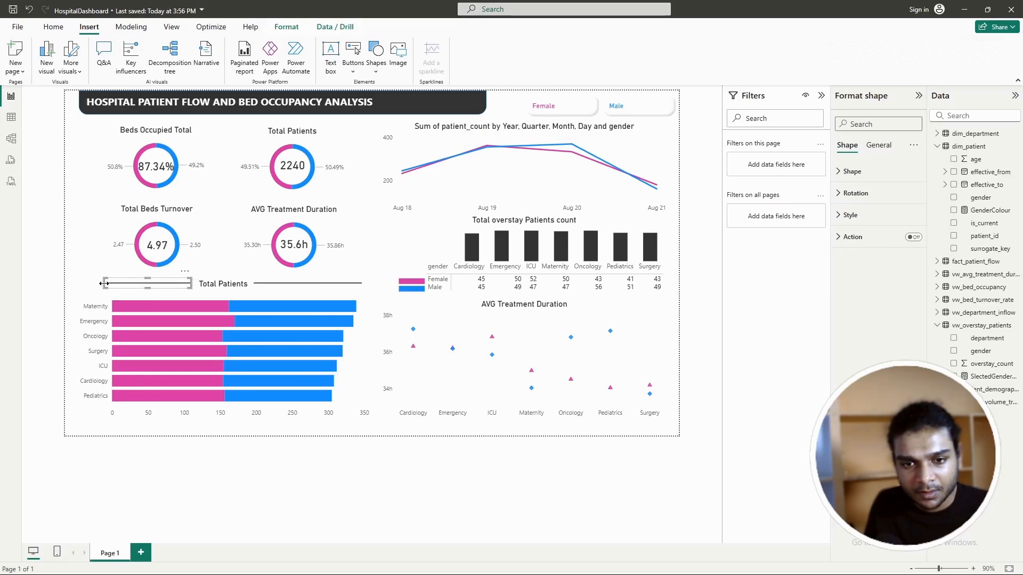
left_click_drag(91, 285, 86, 284)
left_click(134, 467)
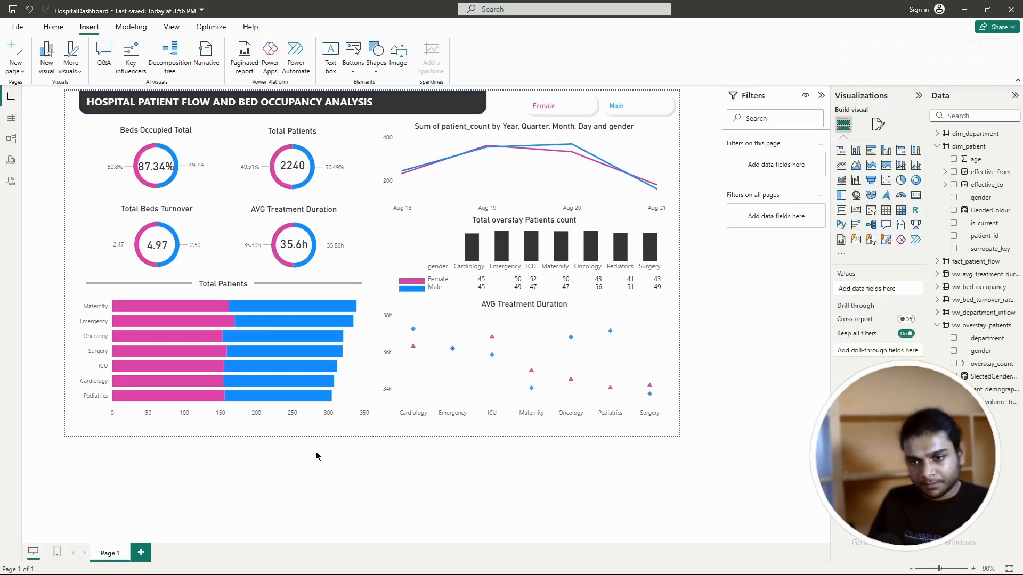
Step: Copy the divider line right of the Total Patients bar chart title and place the copy over the AVG Treatment Duration scatter chart
left_click(308, 285)
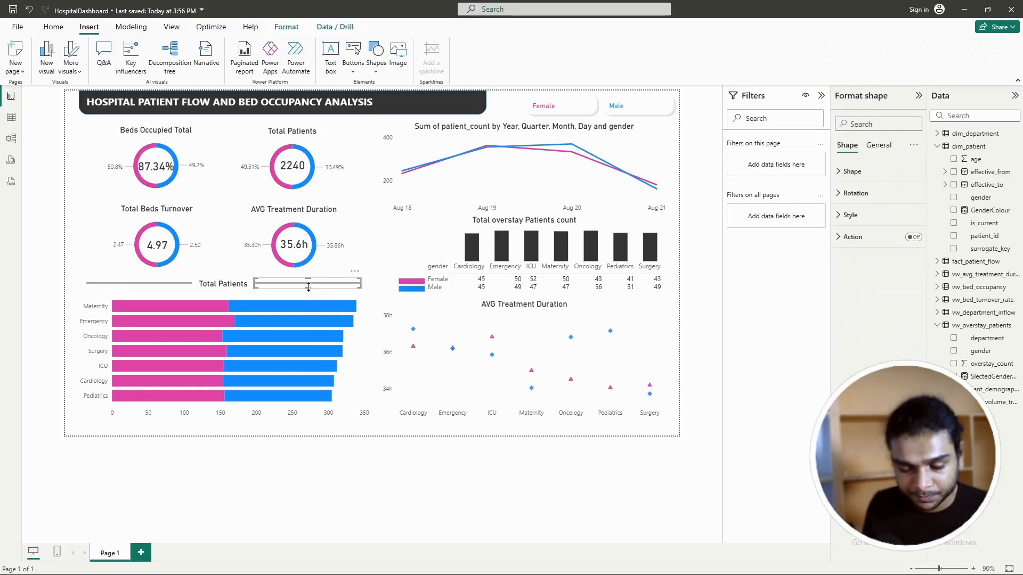
left_click_drag(308, 287, 456, 325)
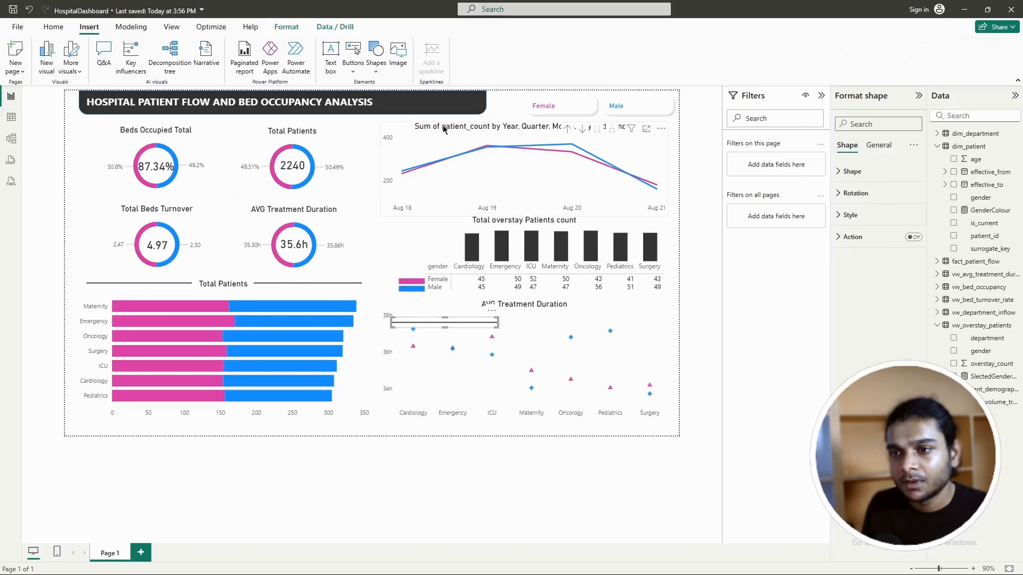
Step: Base the patient count line chart's title text on the field value of SlectedGendervolume from vw_patient_volume_trend
left_click(442, 129)
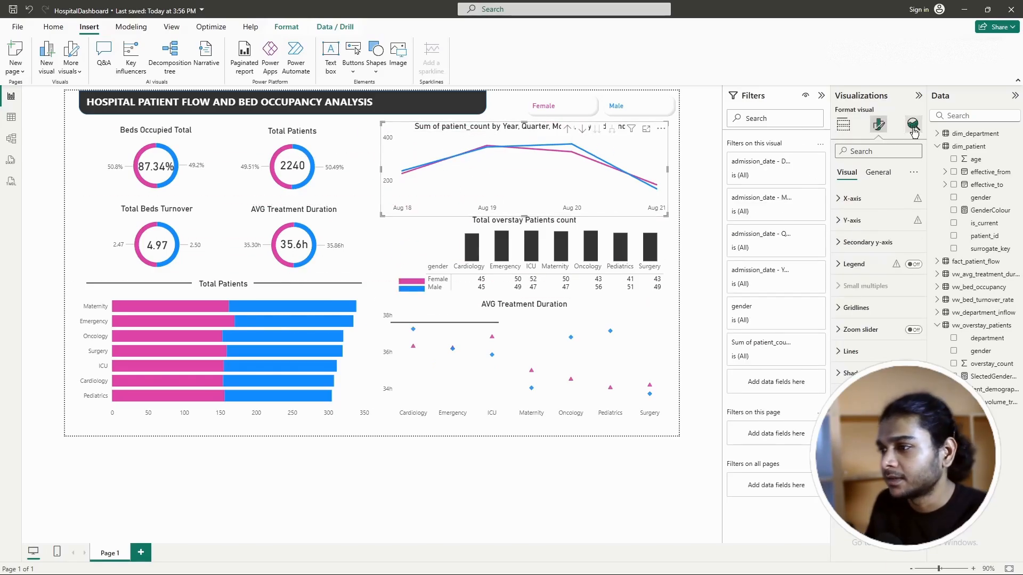
left_click(876, 173)
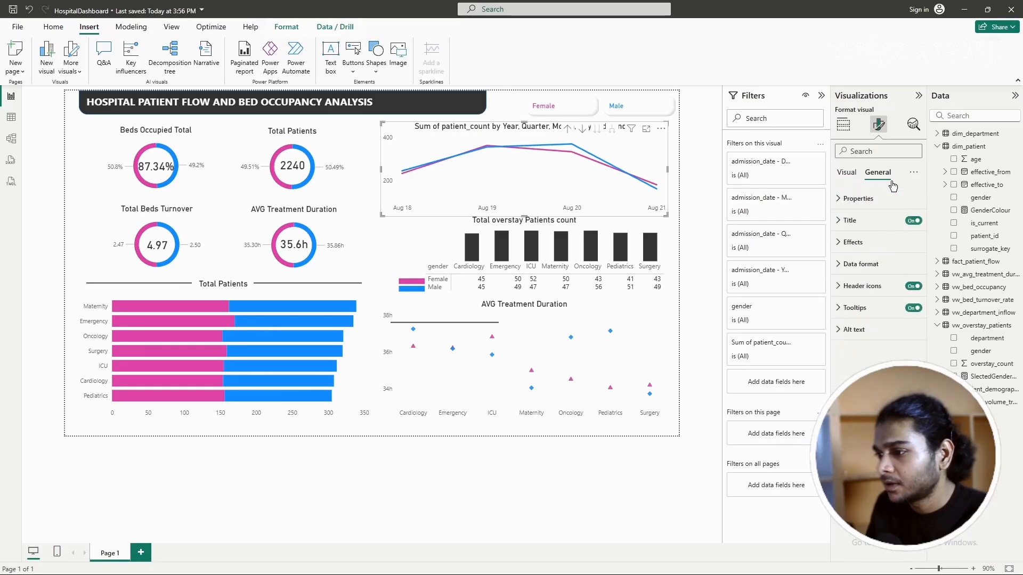
left_click(834, 220)
left_click(911, 273)
left_click(383, 221)
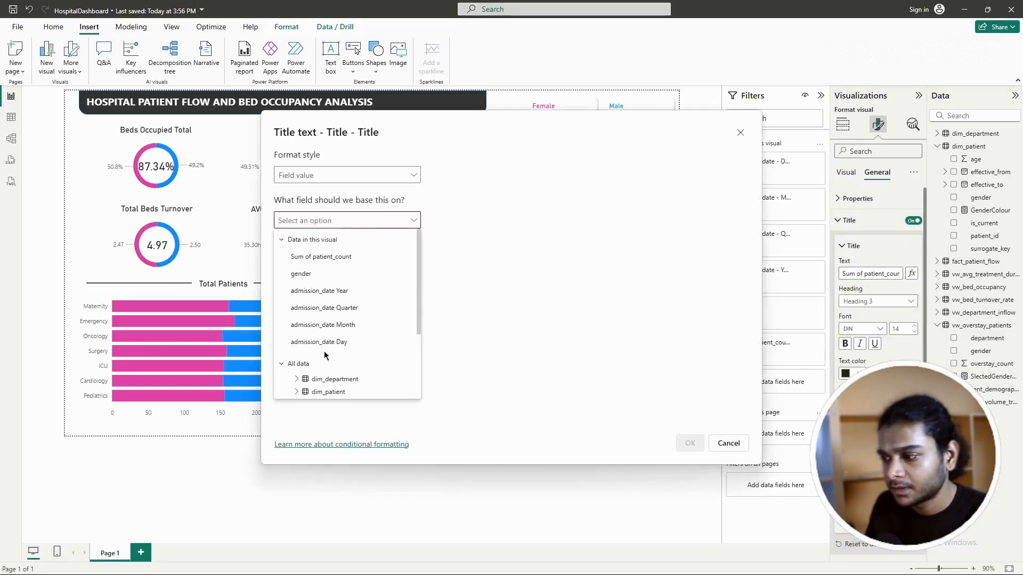
scroll(324, 355, "down", 3)
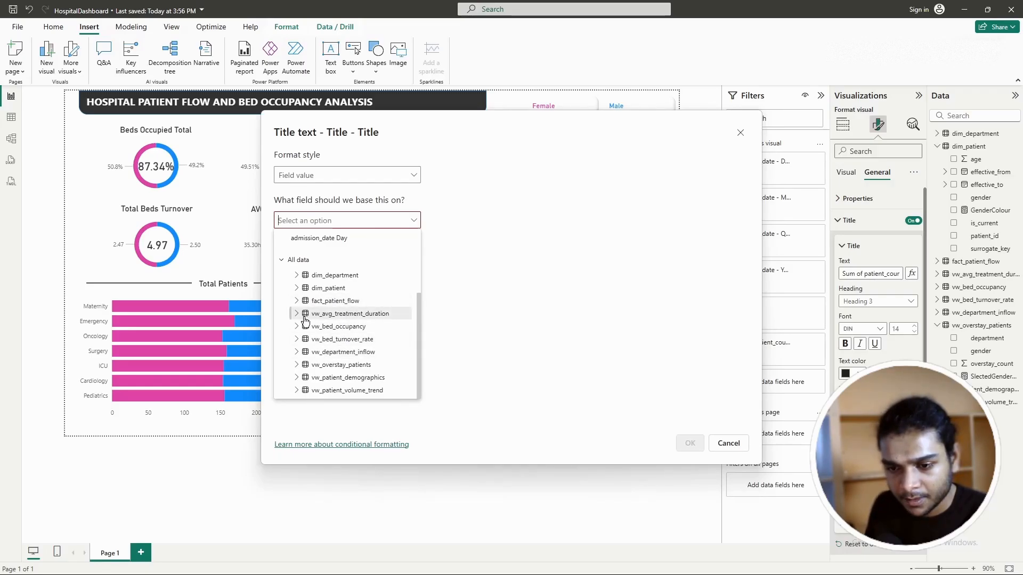
left_click(297, 392)
left_click(327, 392)
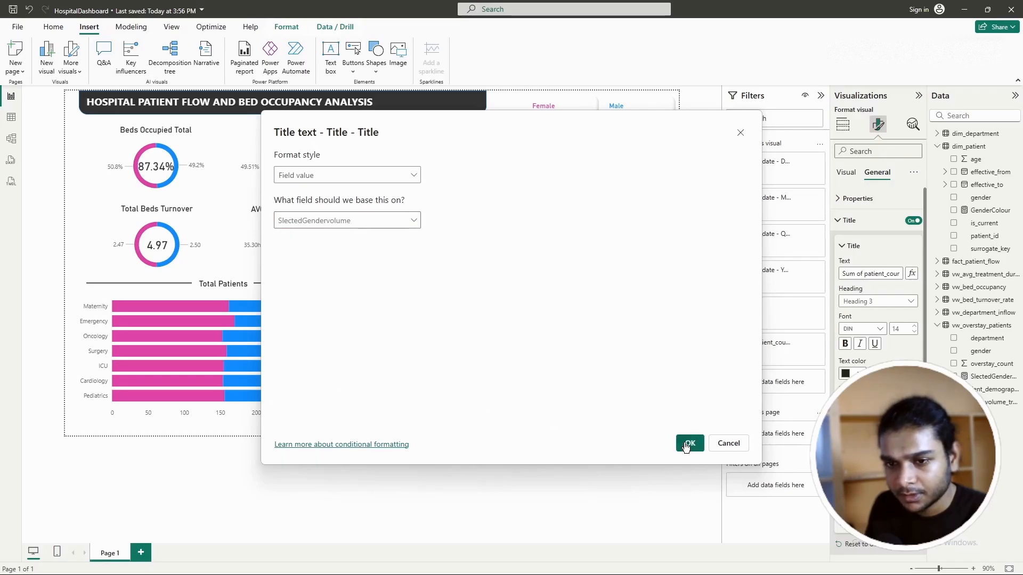
left_click(688, 445)
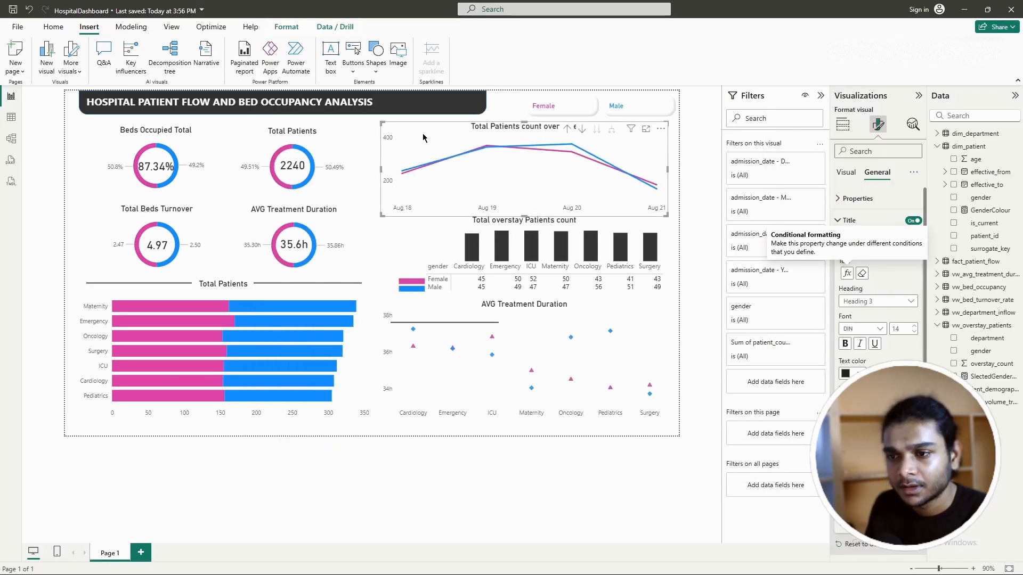
Step: Place divider lines on both sides of the Total Patients count over time title, fitted to the gaps and aligned with the text
left_click(423, 326)
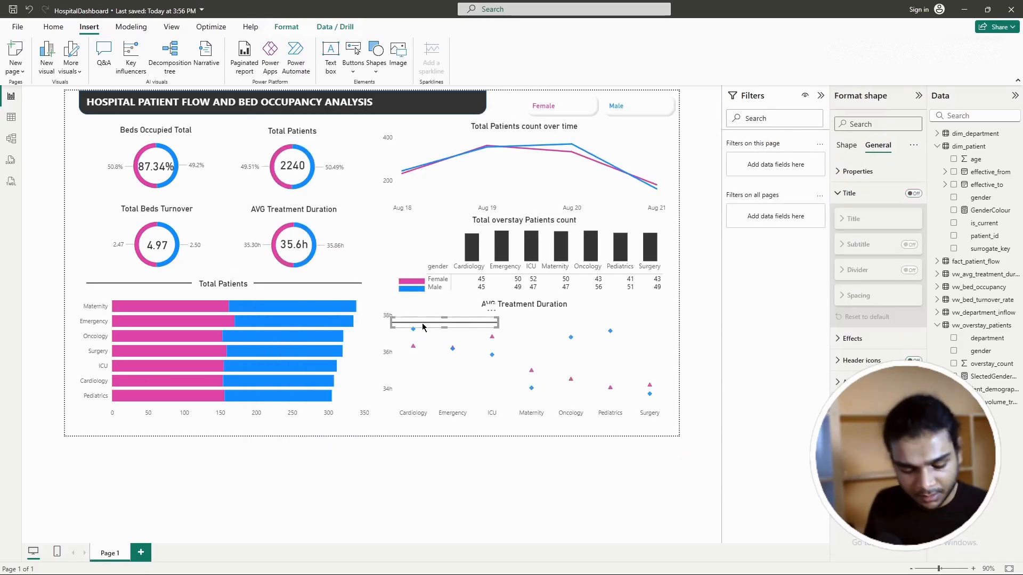
left_click_drag(424, 327, 406, 129)
left_click_drag(479, 126, 645, 126)
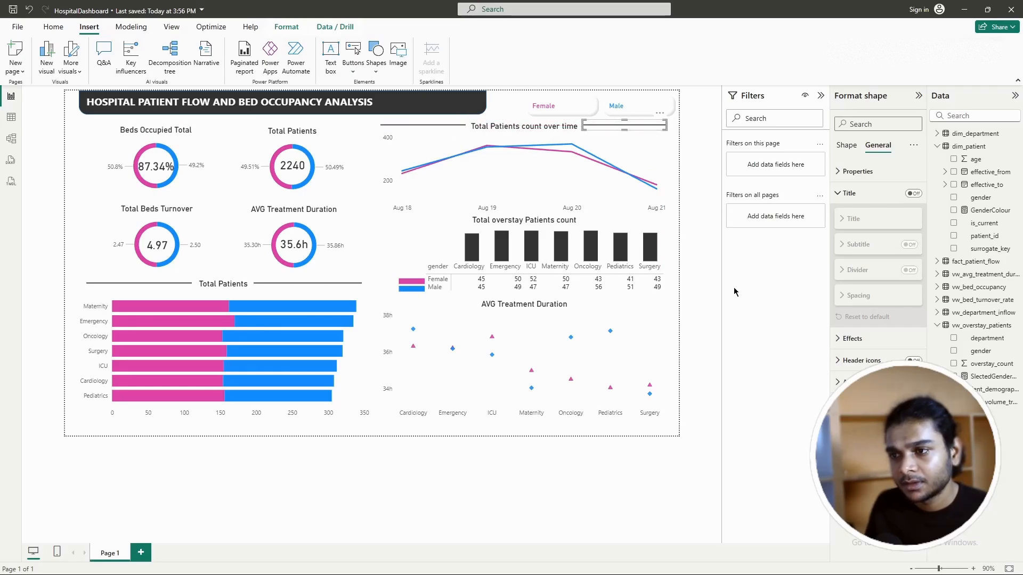
left_click(718, 306)
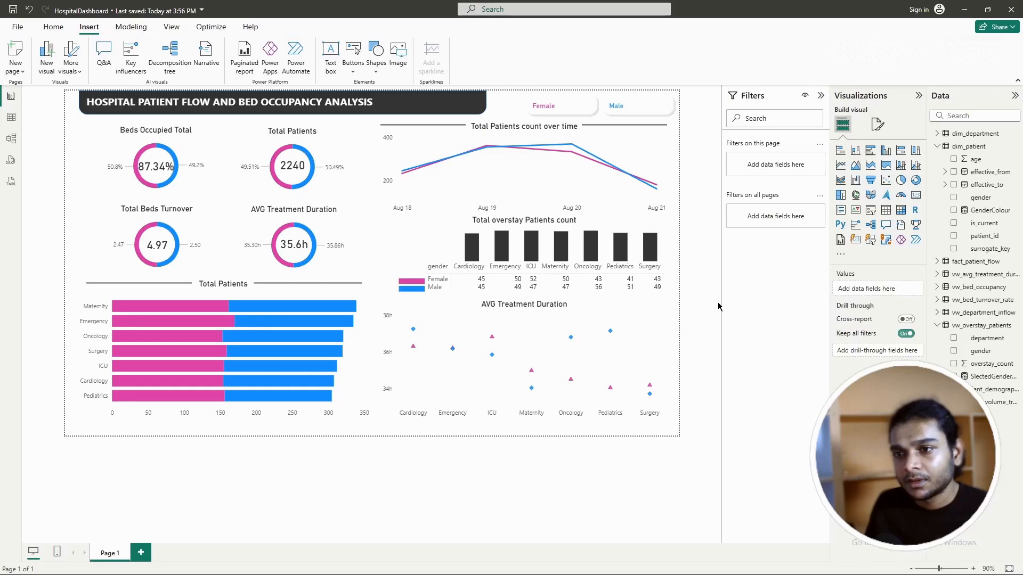
left_click(624, 126)
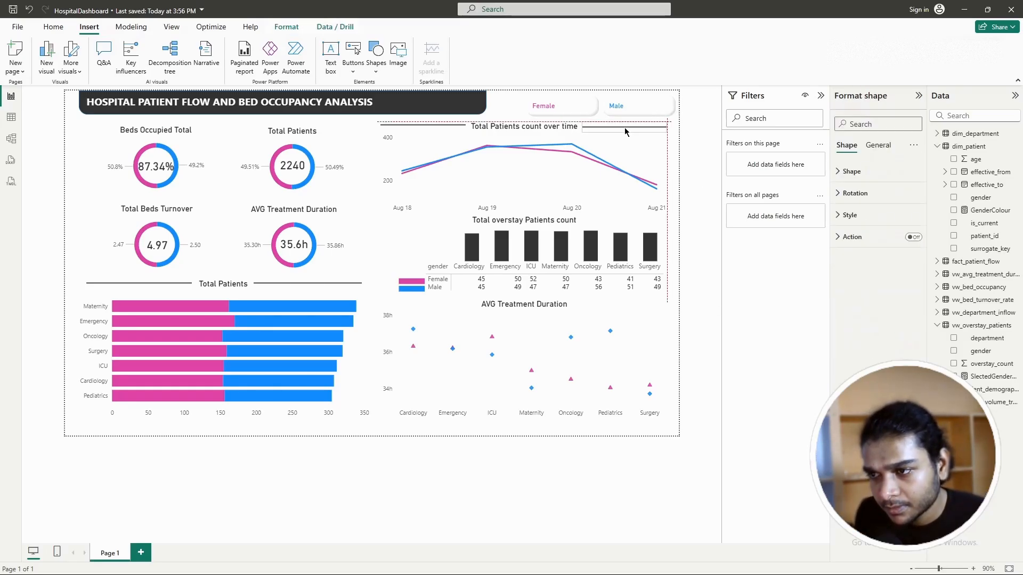
left_click(457, 127)
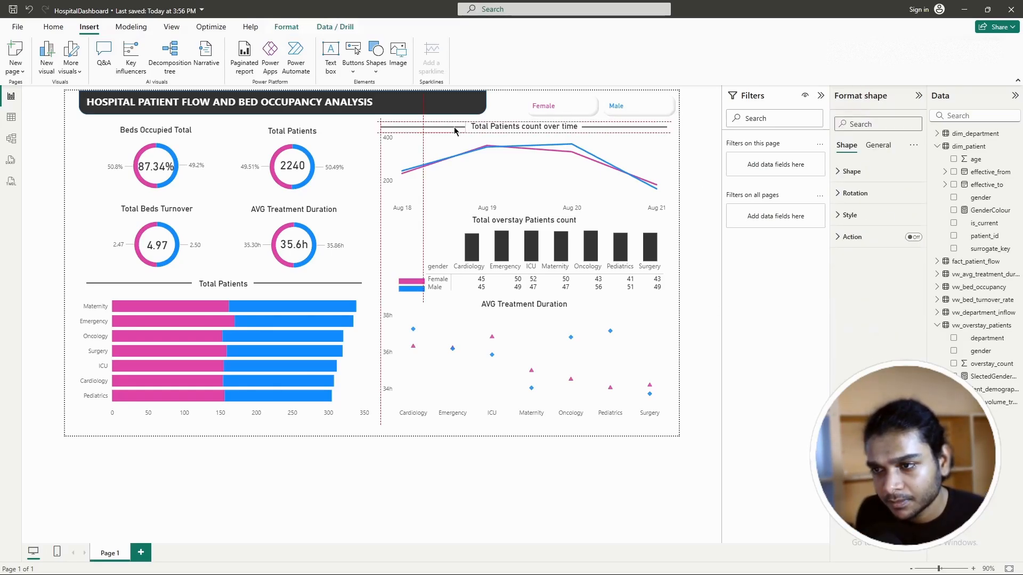
Step: Place copies of the divider line on both sides of the Total overstay Patients count title and left of the AVG Treatment Duration title
left_click_drag(445, 126, 446, 216)
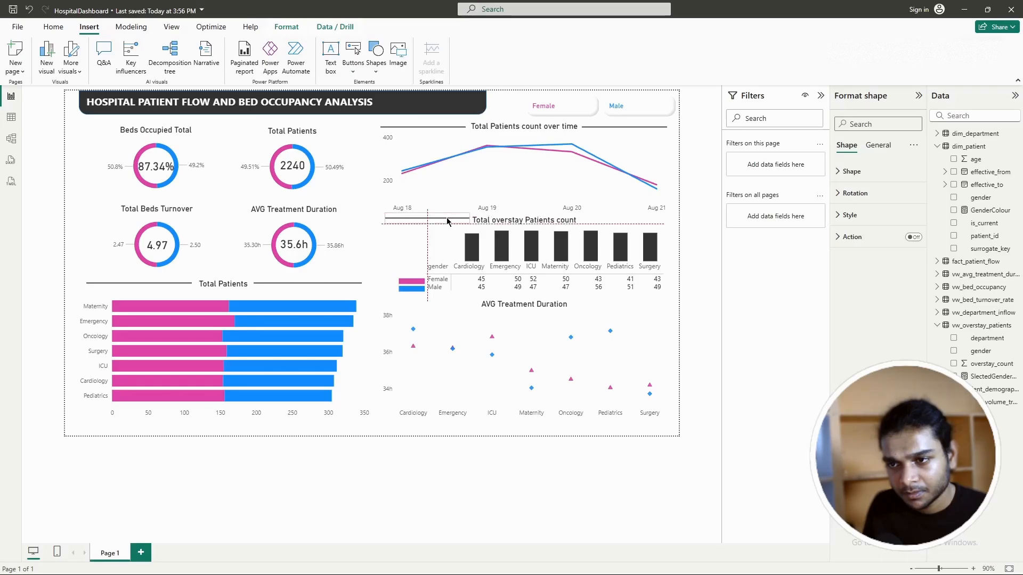
left_click_drag(447, 222, 445, 223)
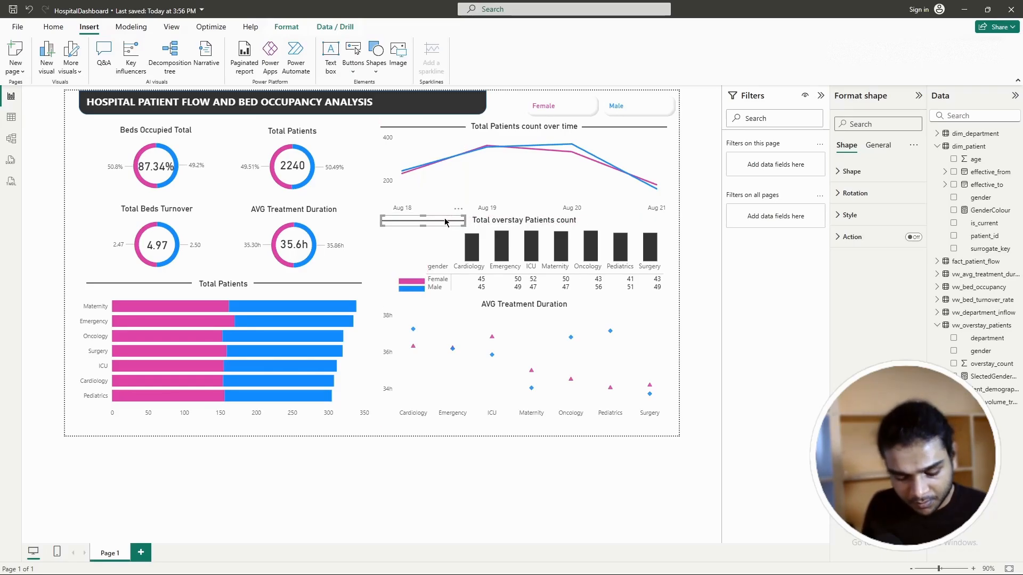
left_click_drag(465, 221, 432, 304)
key("ctrl+c")
key("ctrl+v")
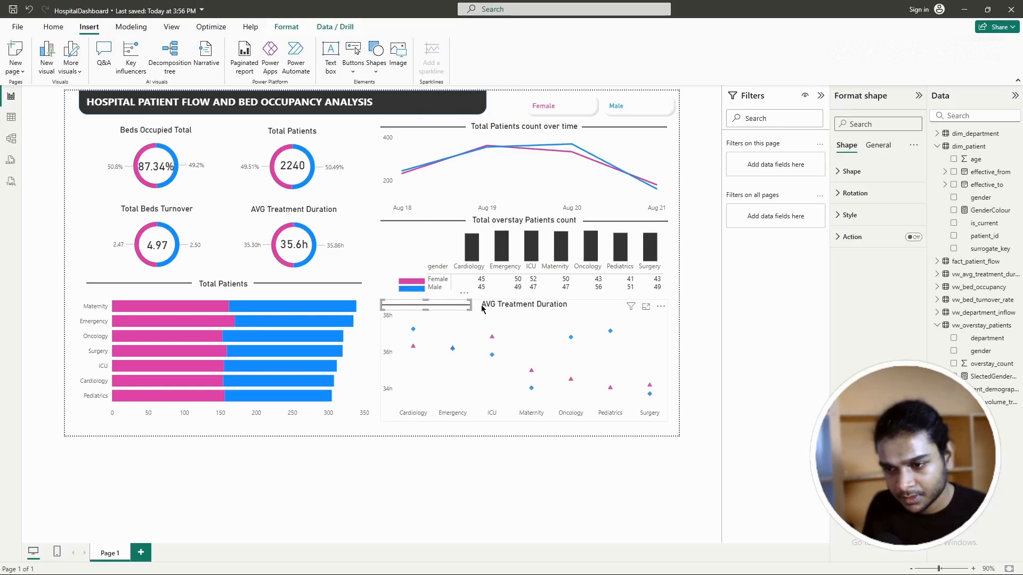
Step: Place a copy of the divider line right of the AVG Treatment Duration scatter chart title and save the report
key("ctrl+c")
key("ctrl+v")
left_click_drag(454, 311, 646, 305)
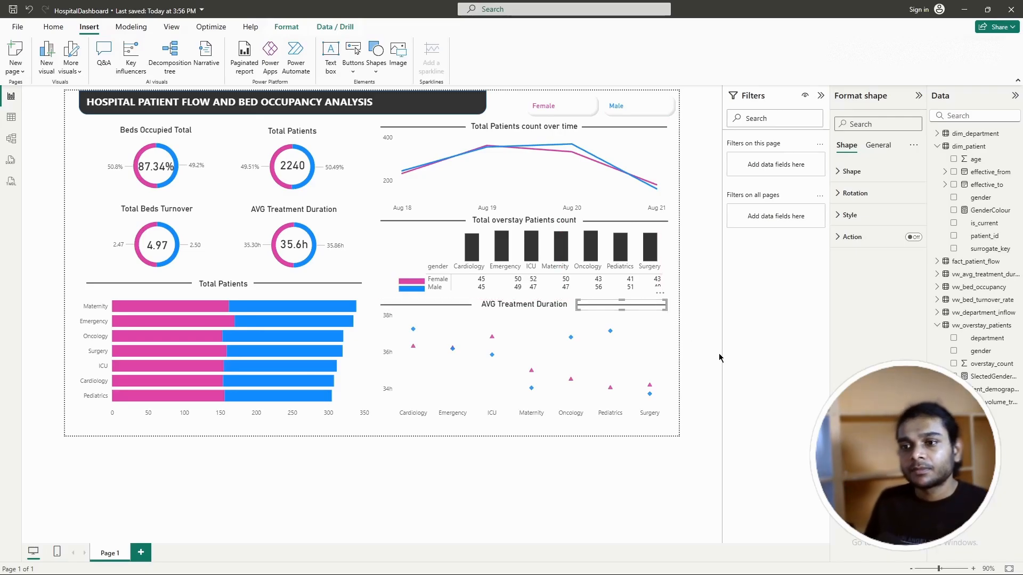
key("ctrl+s")
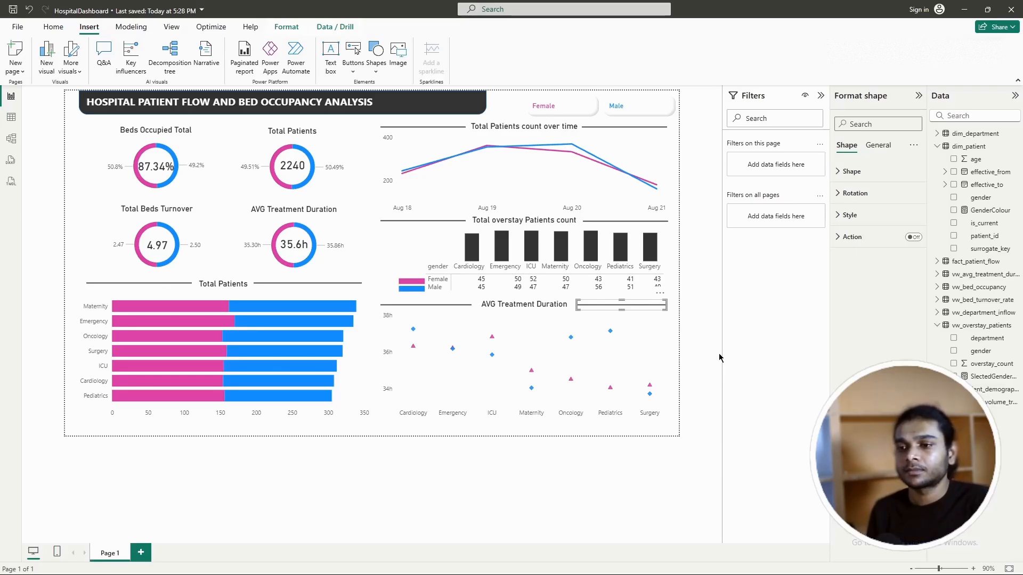
left_click(704, 353)
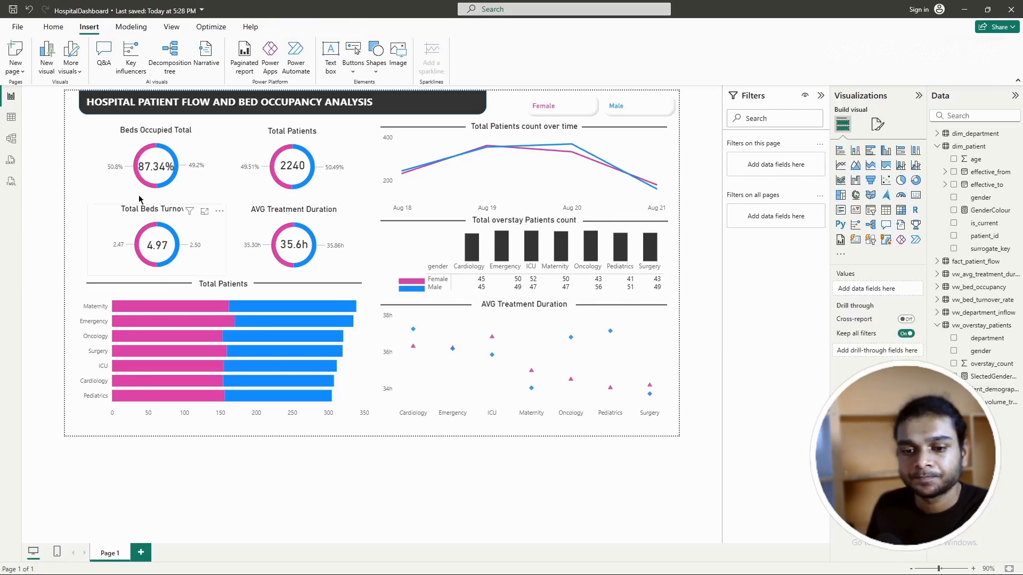
Step: Switch the page filter between Female and Male to check the titles and divider line colors, and clear the filter
mouse_move(184, 333)
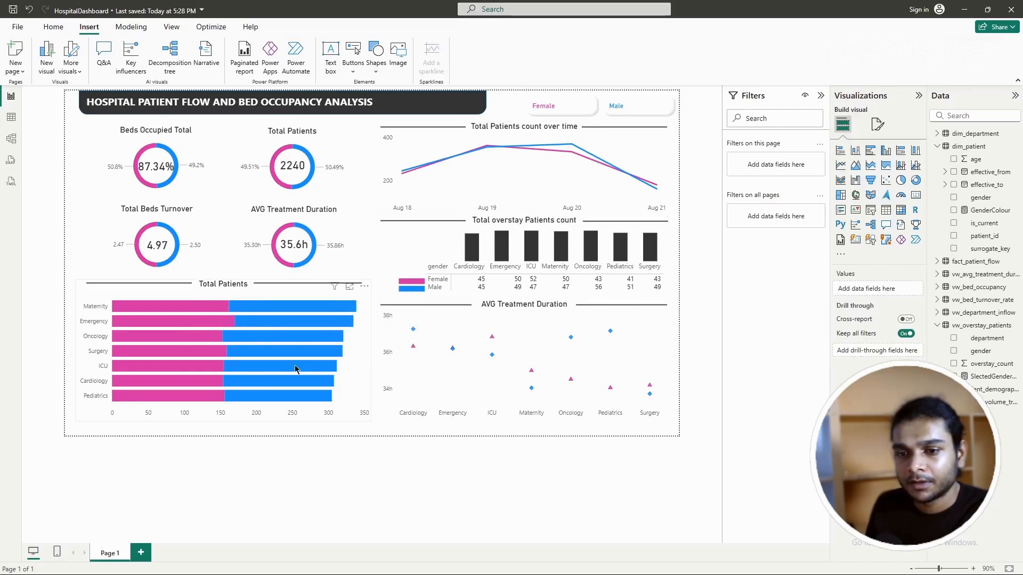
left_click(569, 109)
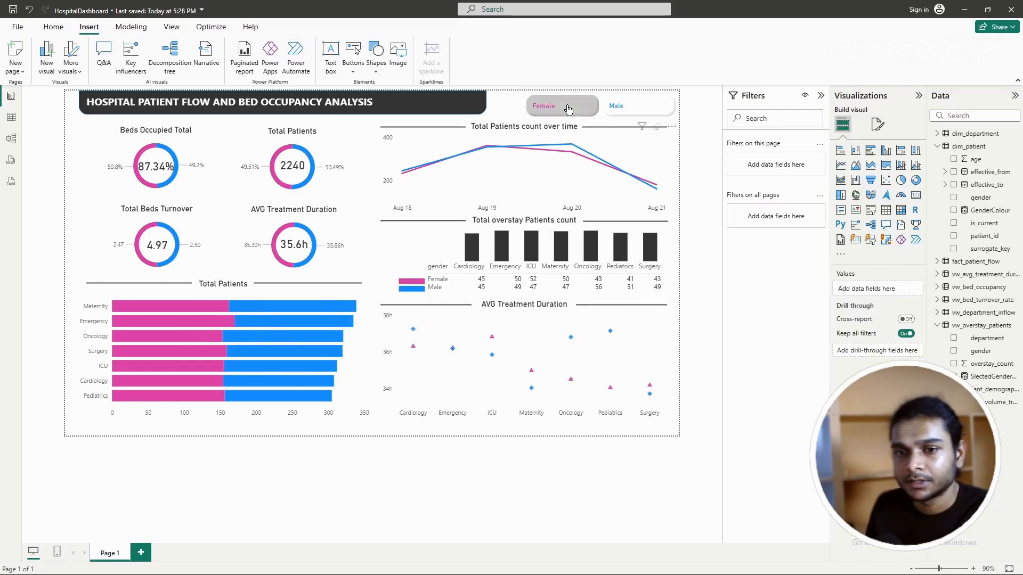
left_click(623, 108)
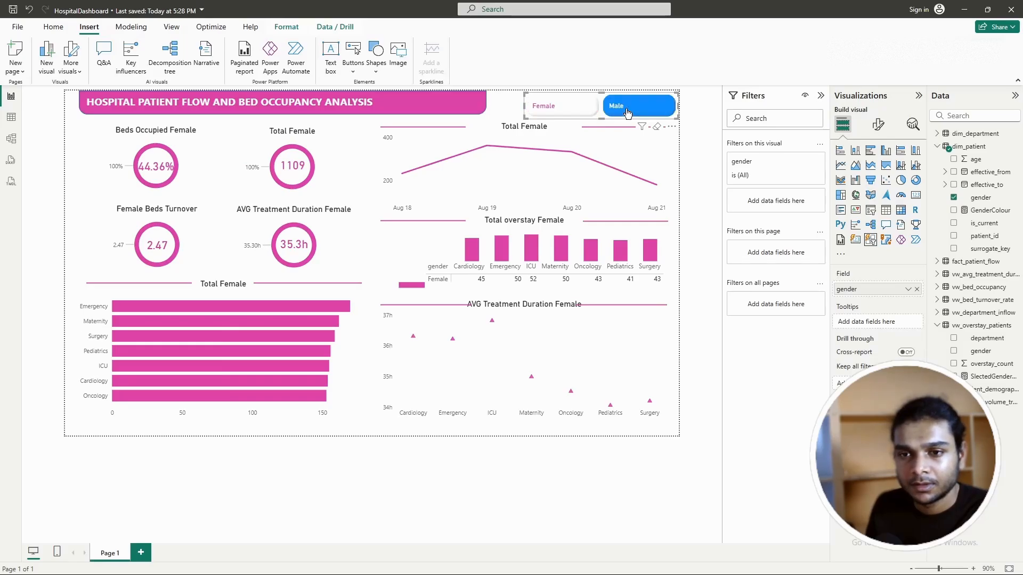
left_click(573, 106)
left_click(609, 106)
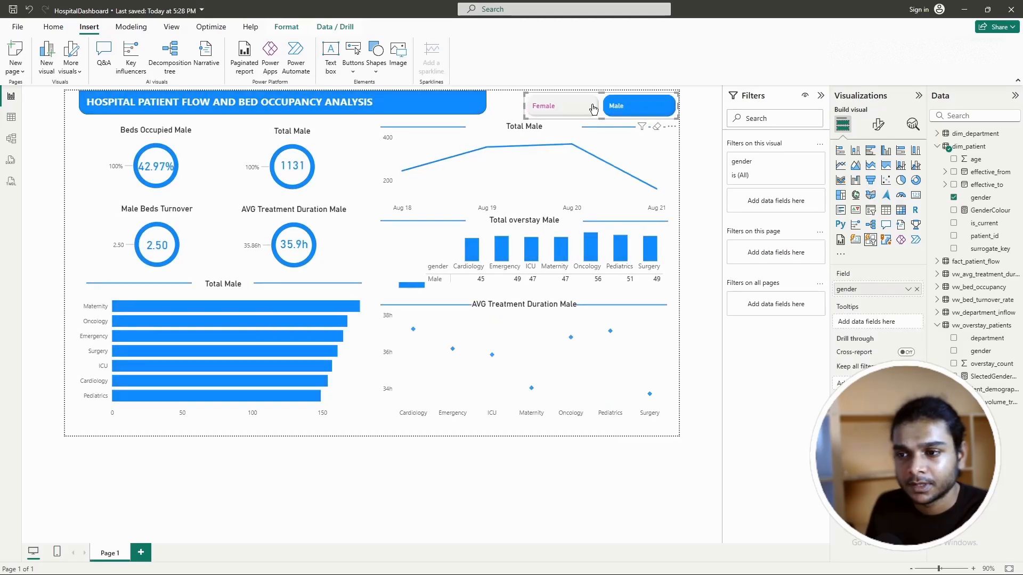
left_click(576, 109)
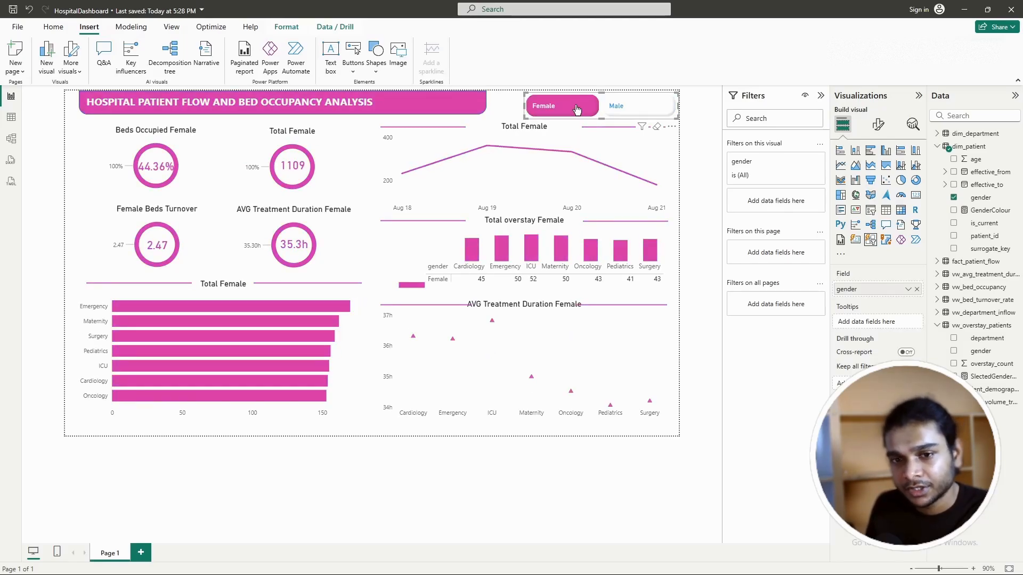
left_click(638, 111)
left_click(622, 112)
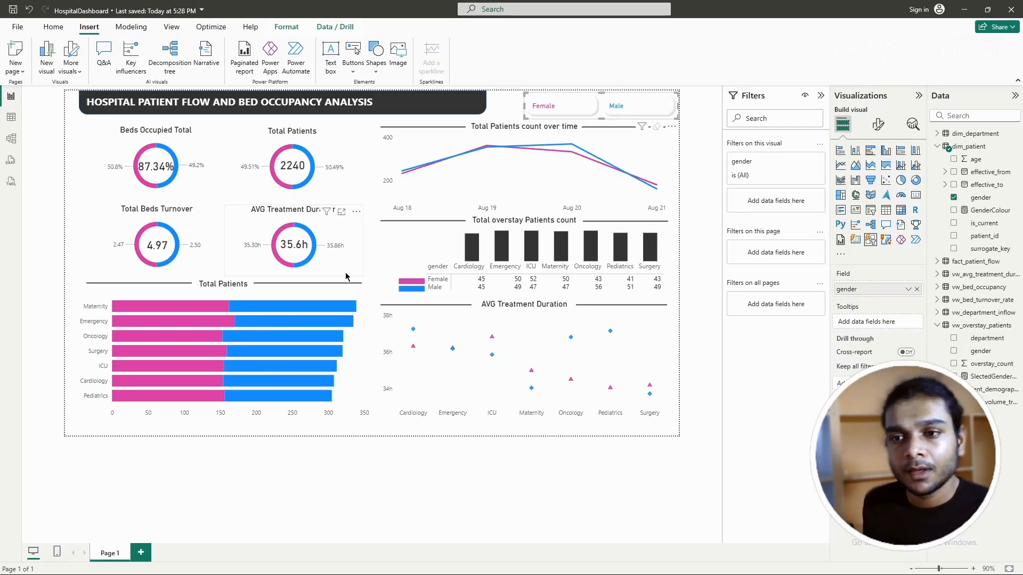
left_click(400, 103)
left_click_drag(422, 104, 376, 104)
left_click(73, 132)
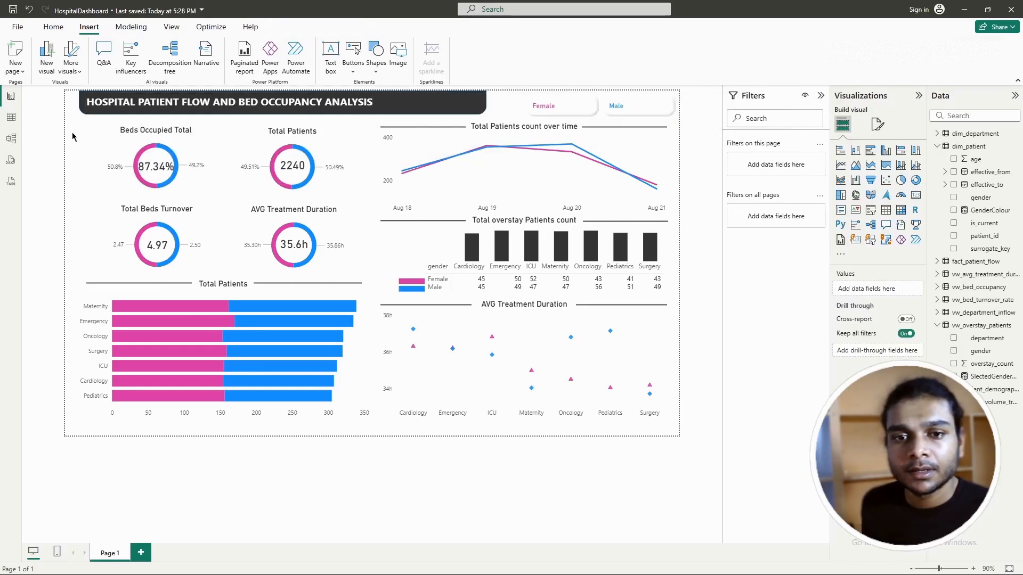
Step: Insert a Clear all slicers button and move it next to the gender slicer
left_click(352, 69)
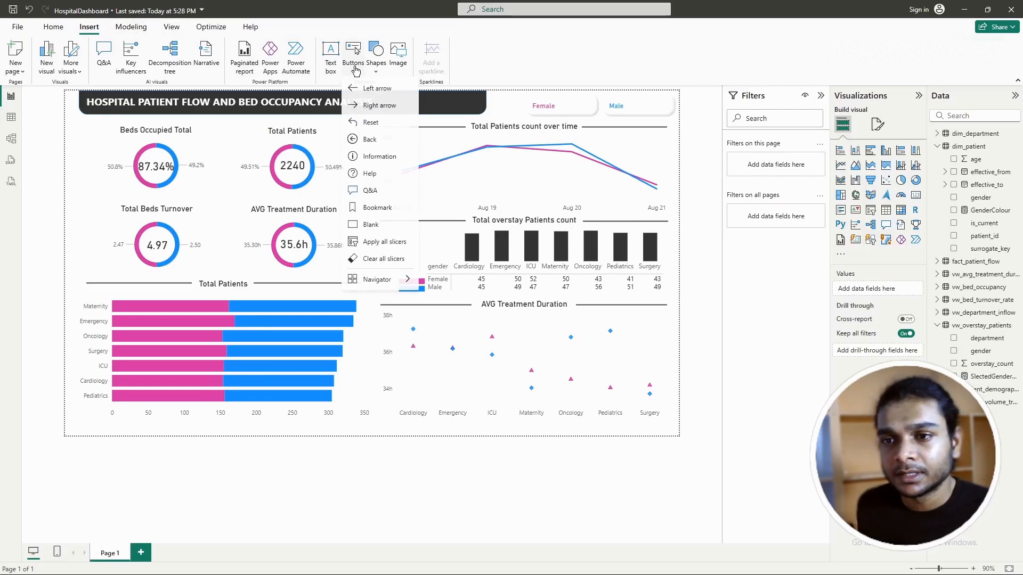
left_click(373, 259)
left_click_drag(182, 117, 544, 109)
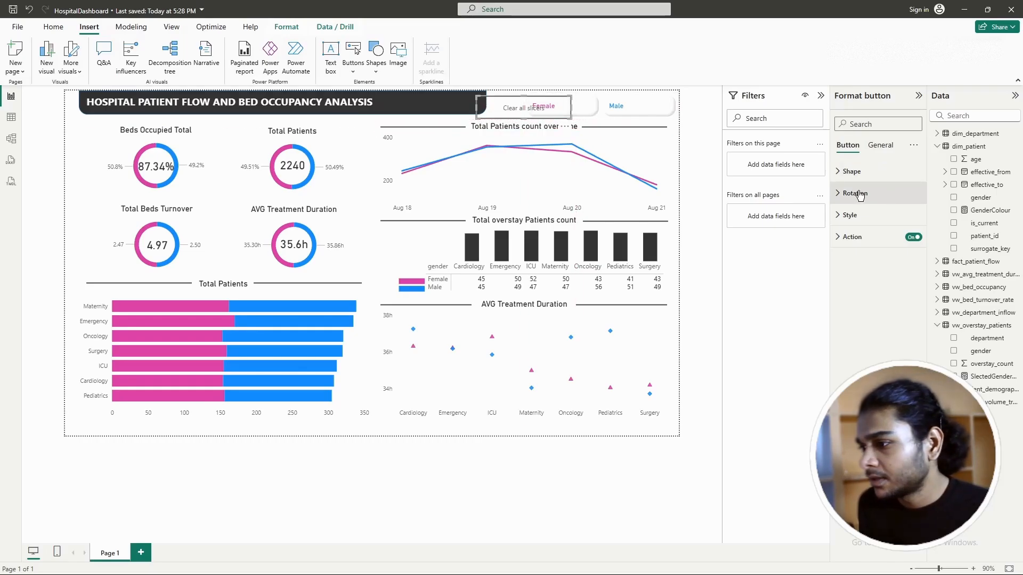
Step: Turn off the Clear all slicers button's text and turn on its icon
left_click(835, 171)
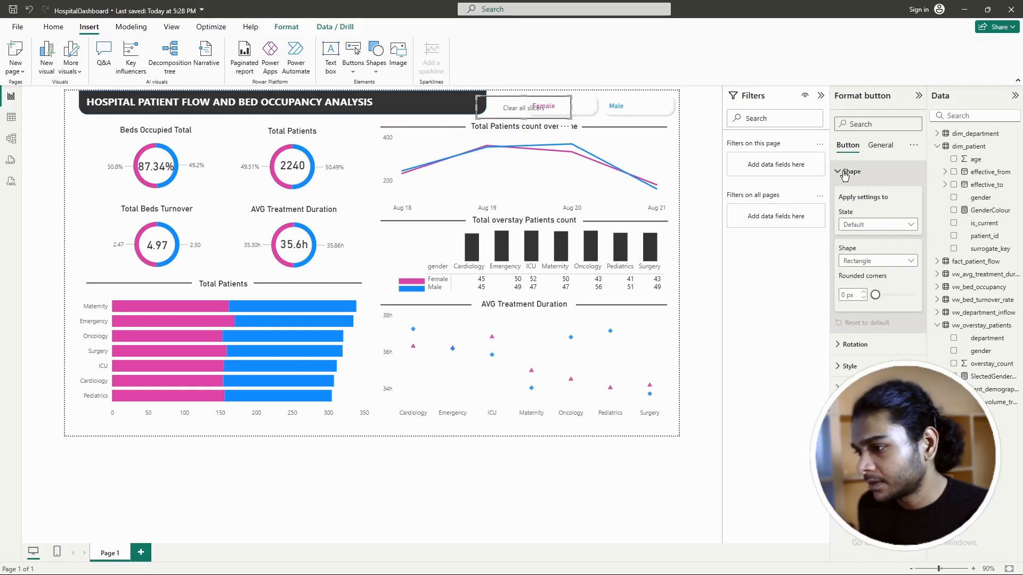
left_click(845, 173)
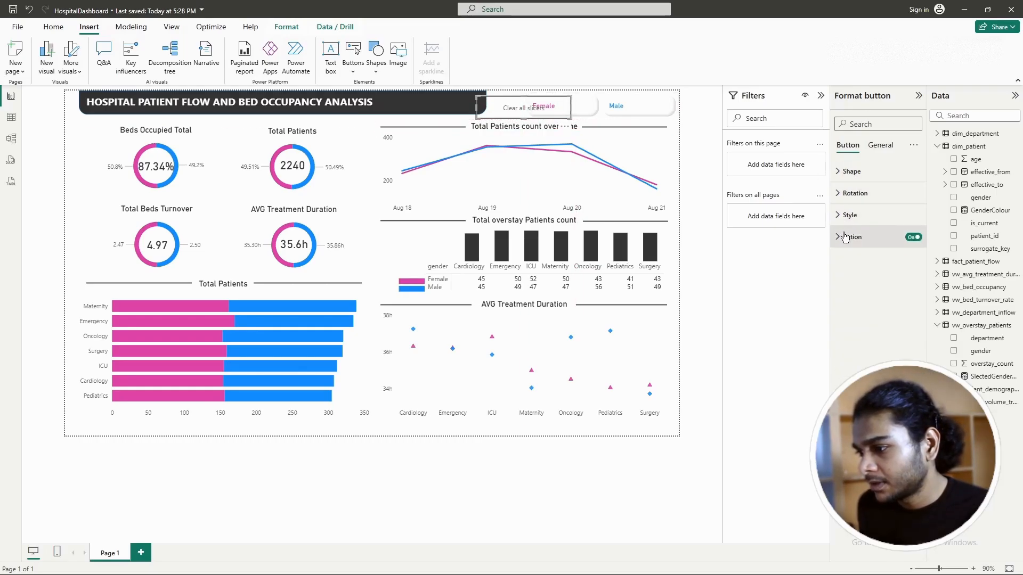
left_click(846, 237)
left_click(845, 236)
left_click(845, 199)
left_click(845, 200)
left_click(844, 215)
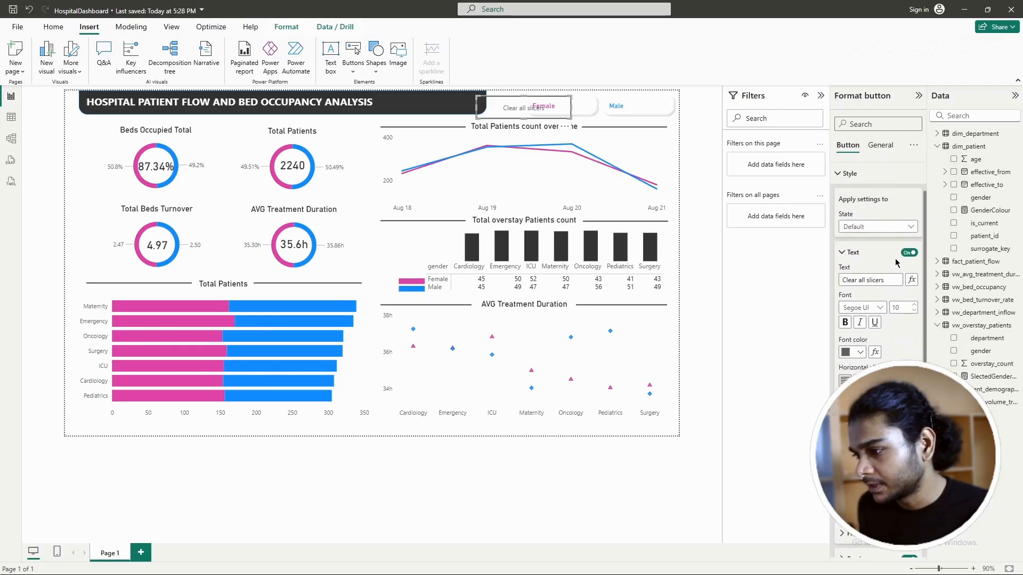
left_click(909, 253)
left_click(844, 252)
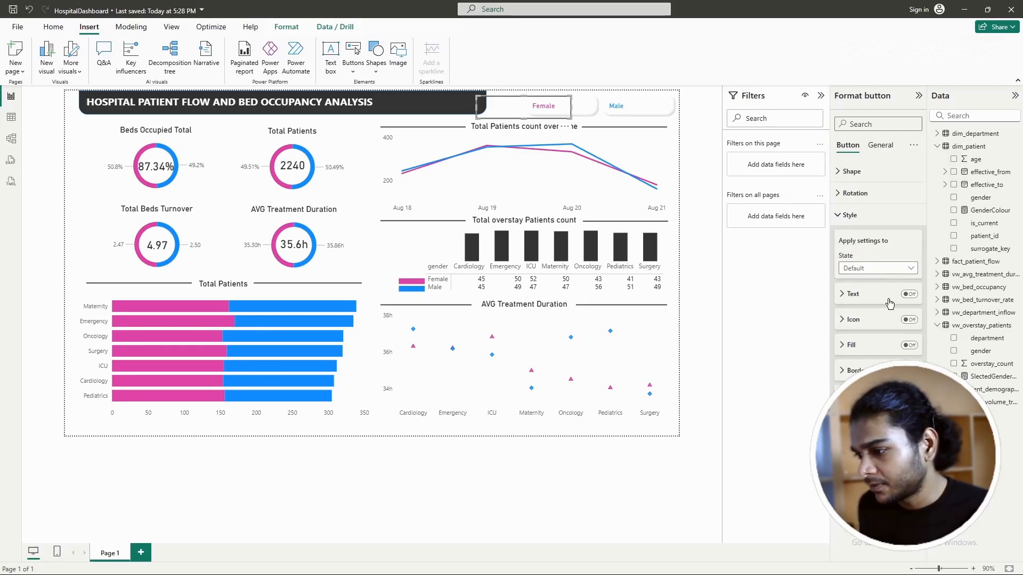
left_click(908, 320)
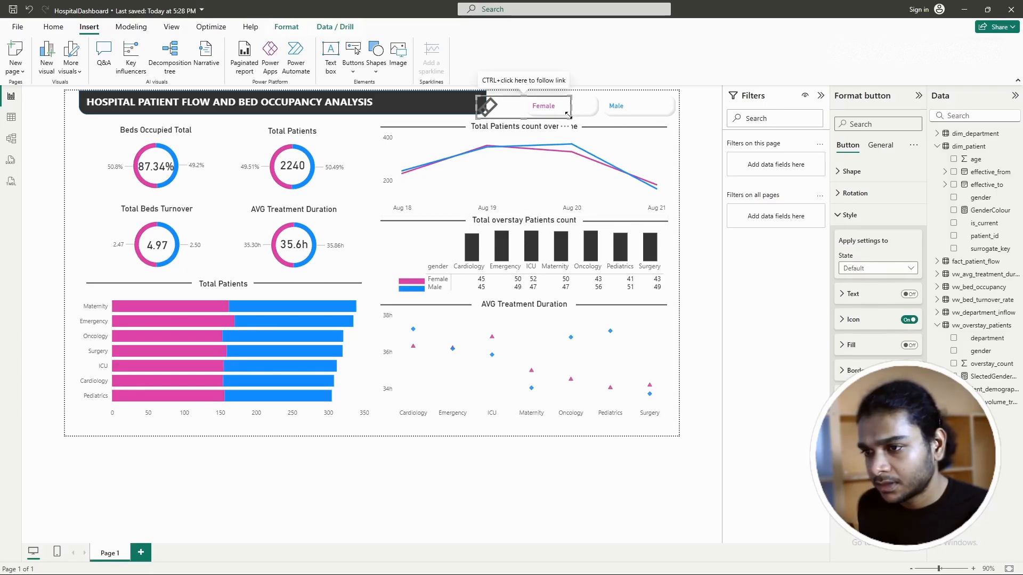
Step: Shrink the Clear all slicers button to icon size and place it between the banner and the Female slicer option
mouse_move(542, 113)
left_mouse_down()
mouse_move(500, 107)
mouse_move(493, 116)
mouse_move(521, 112)
left_mouse_up()
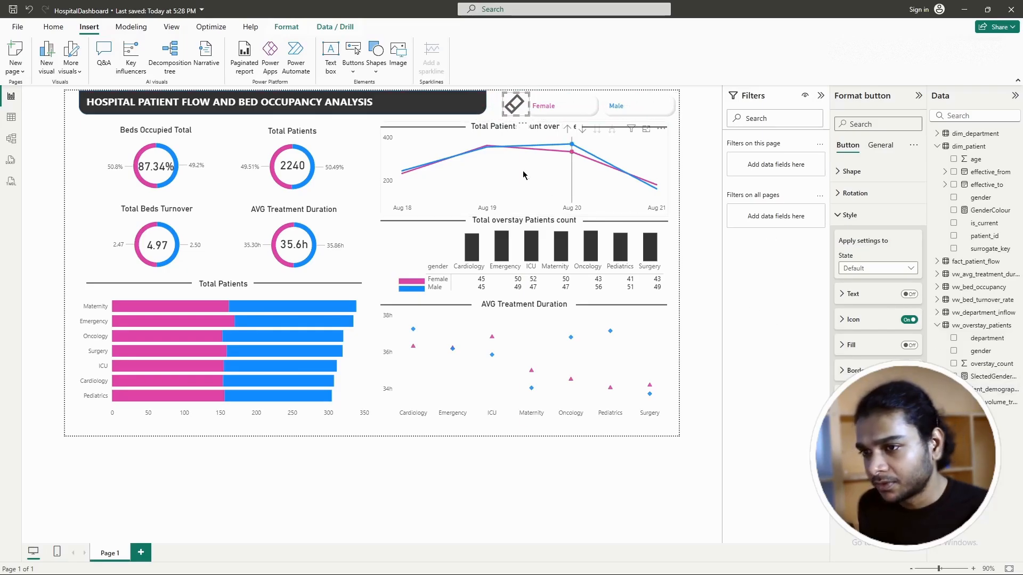
left_click_drag(519, 111, 519, 111)
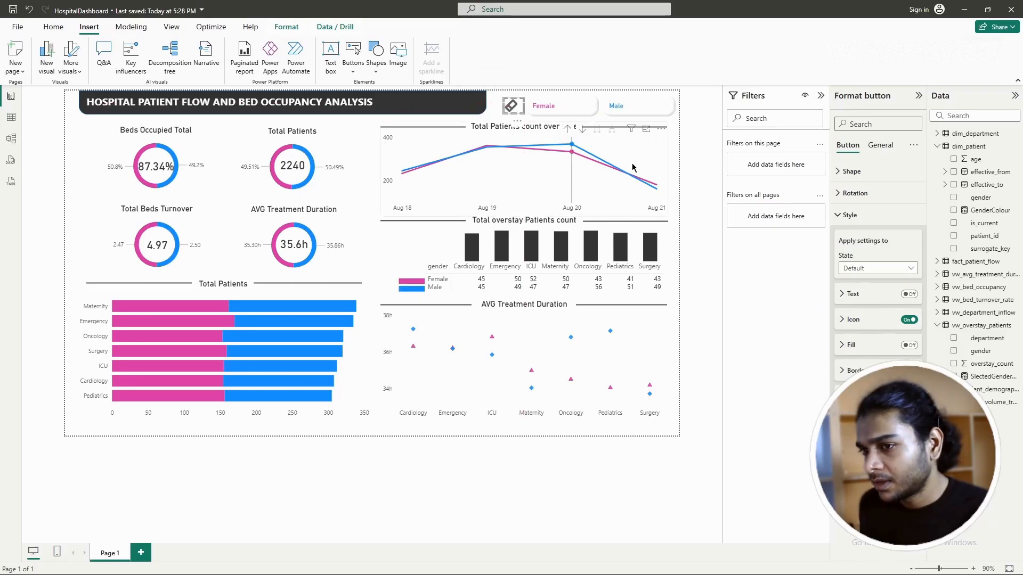
Step: Set the clear-slicers icon's line color by field value, based on the GenderColour measure in dim_patient
left_click(874, 319)
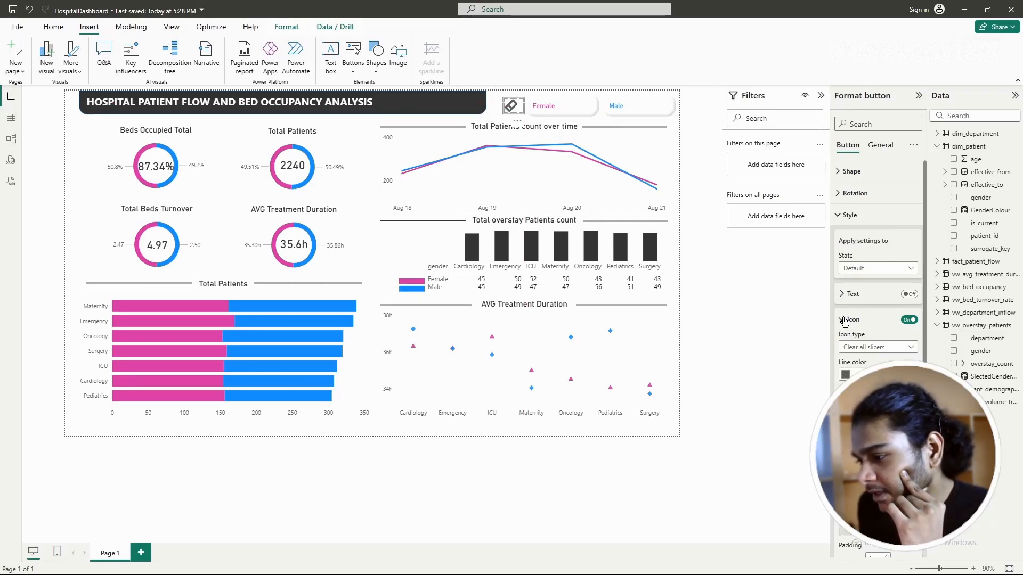
scroll(874, 269, "down", 2)
left_click(873, 269)
left_click(359, 174)
left_click(324, 226)
left_click(322, 229)
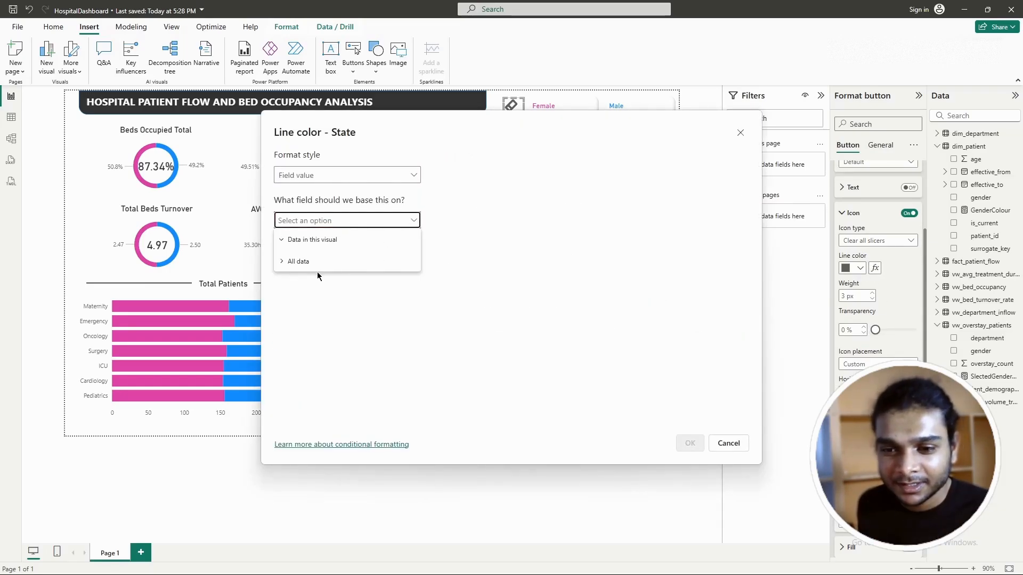
left_click(290, 261)
left_click(297, 289)
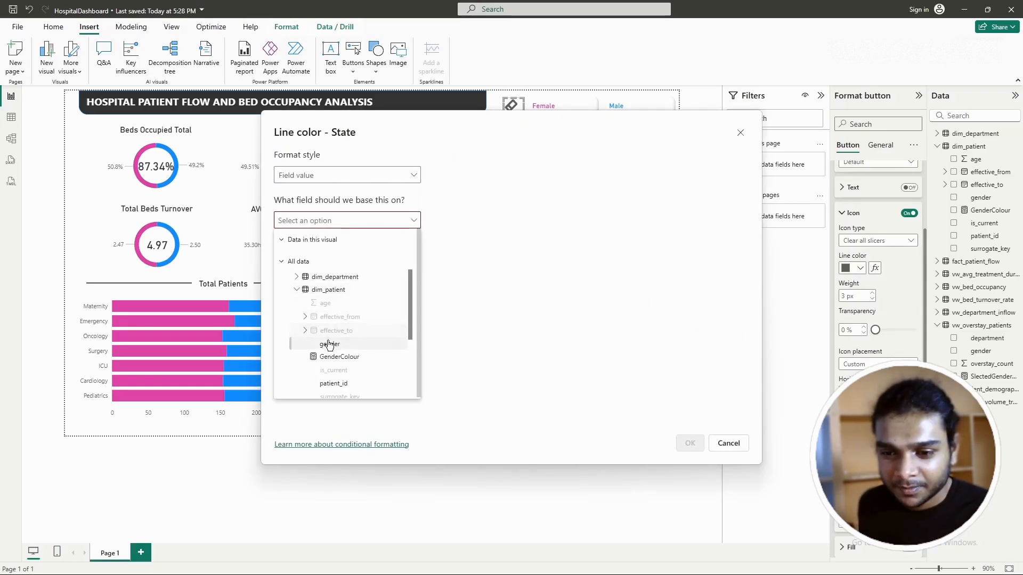
left_click(335, 352)
left_click(690, 443)
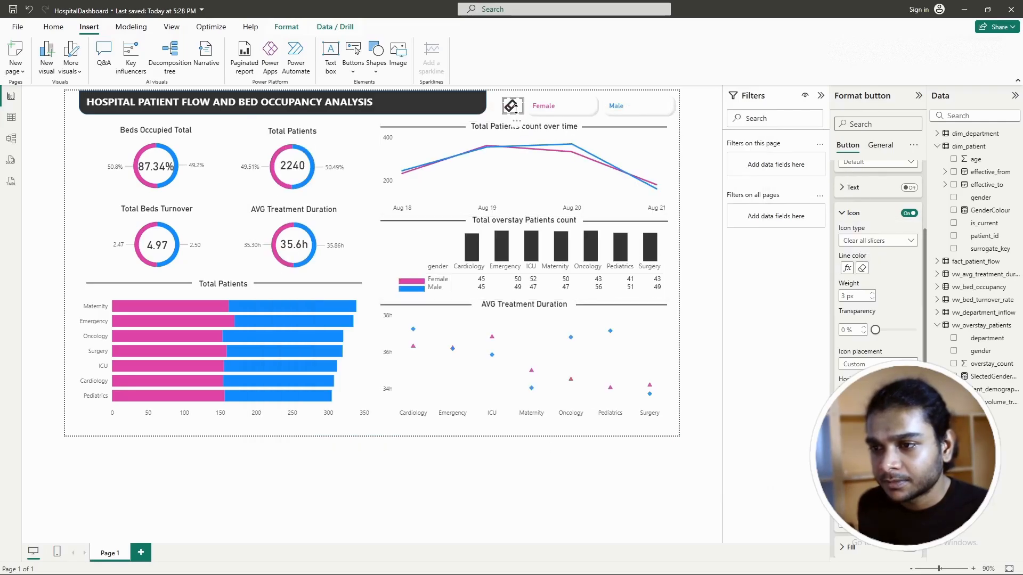
left_click(711, 270)
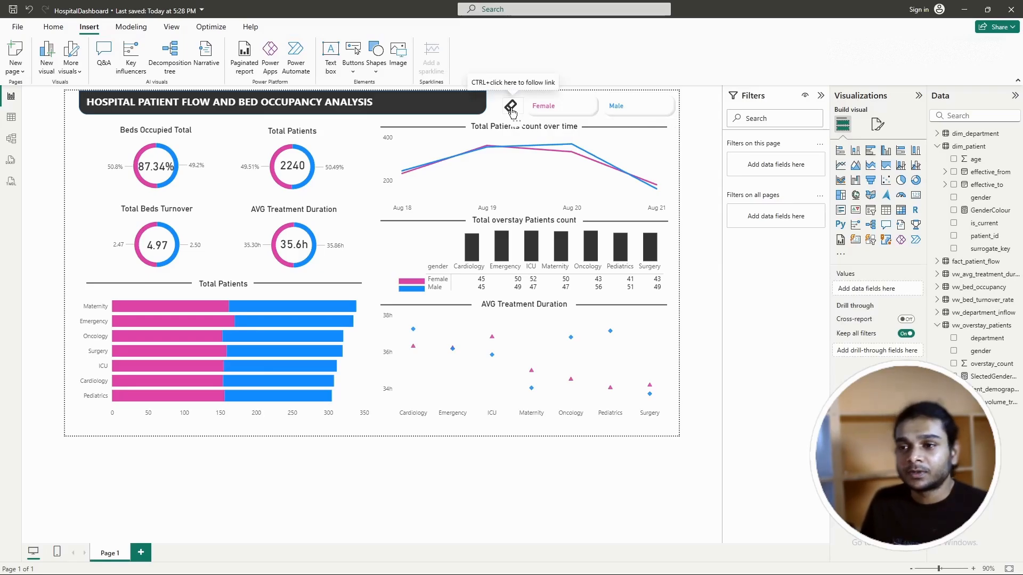
Step: Filter the page to Male to check the clear-slicers icon color, and reset the filter with that button
left_click(643, 113)
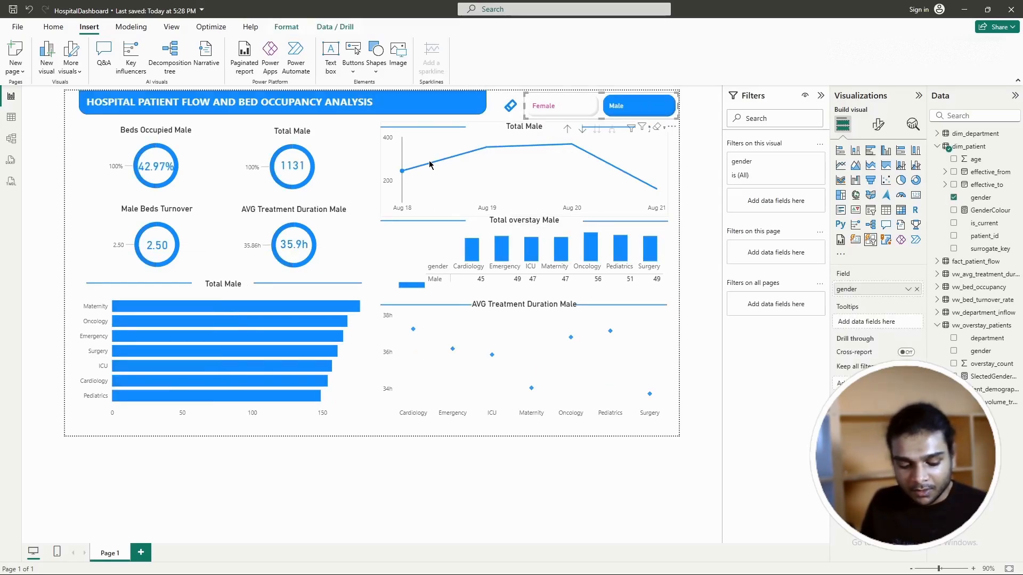
left_click(512, 106)
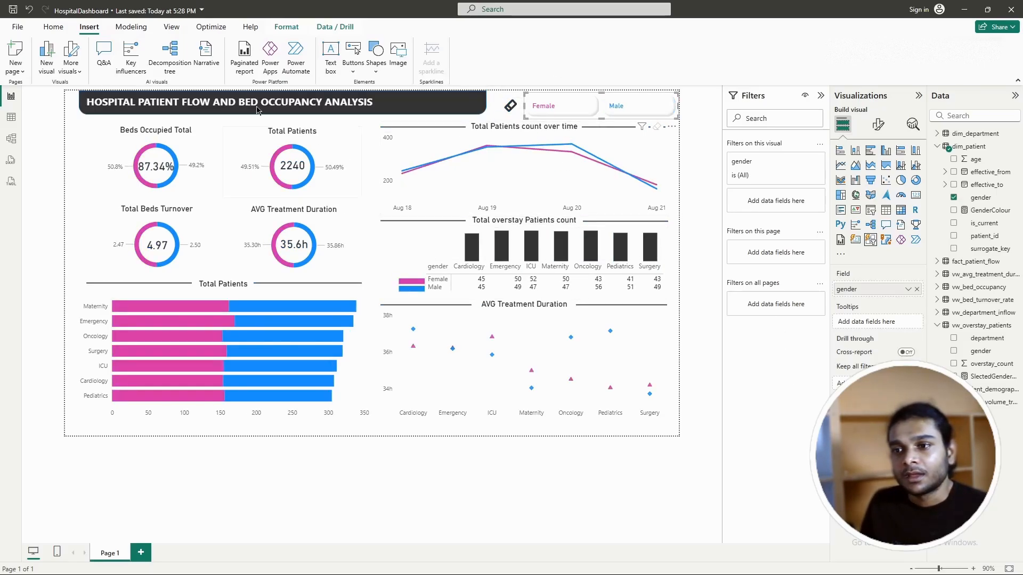
left_click(684, 156)
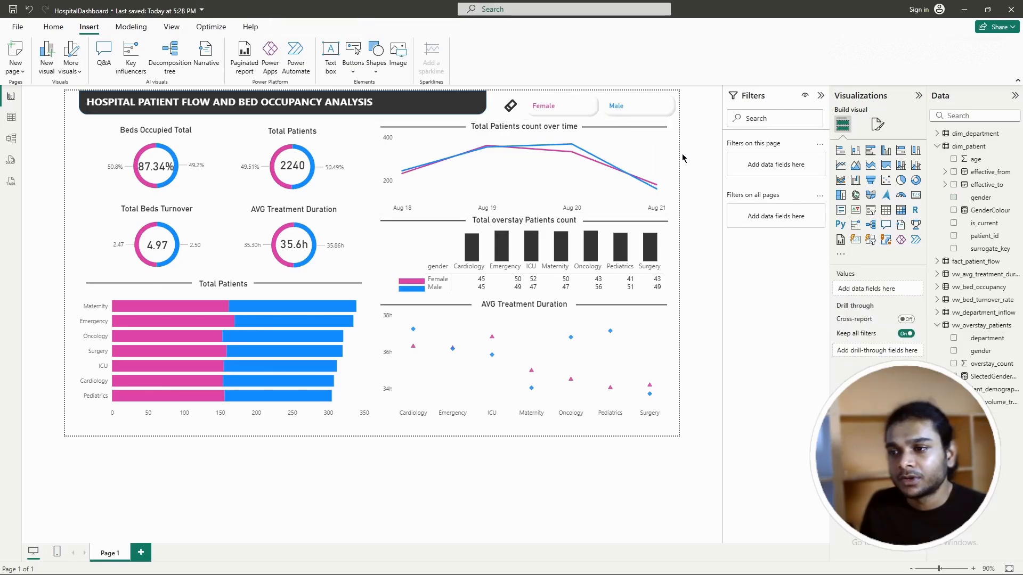
Step: Insert a blank button and place it on the dark banner, just after the dashboard title text
left_click(376, 60)
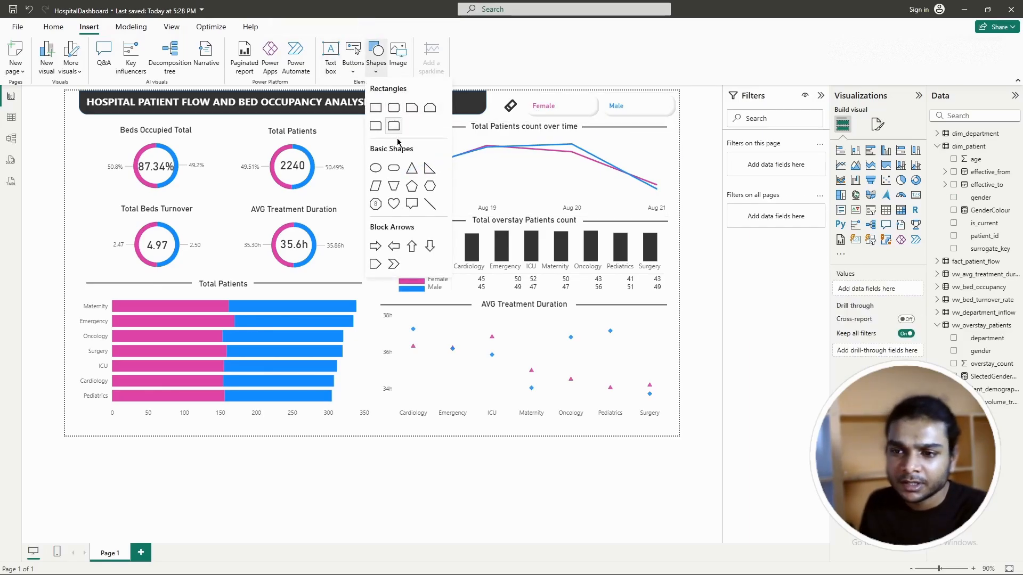
left_click(357, 71)
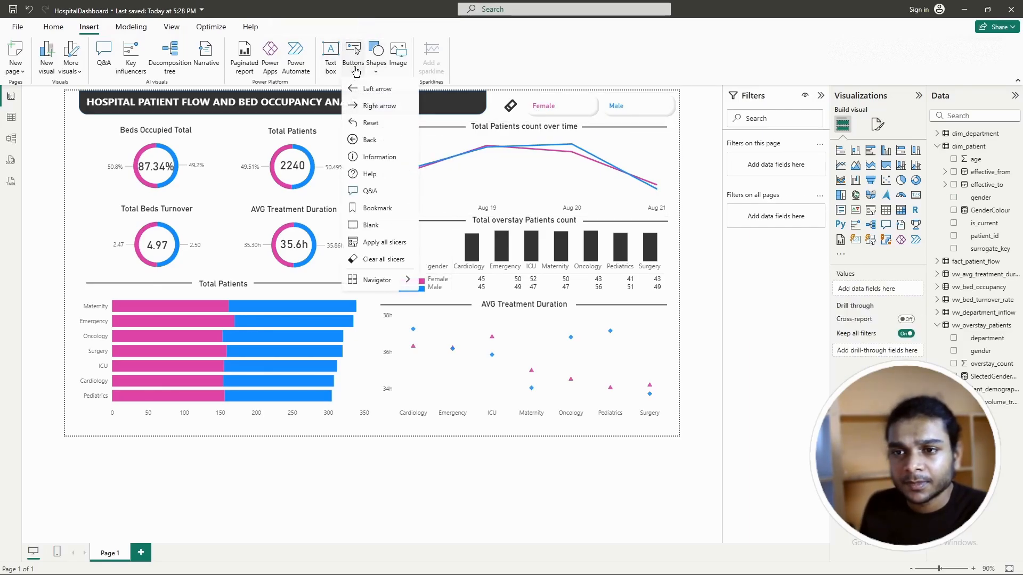
left_click(373, 225)
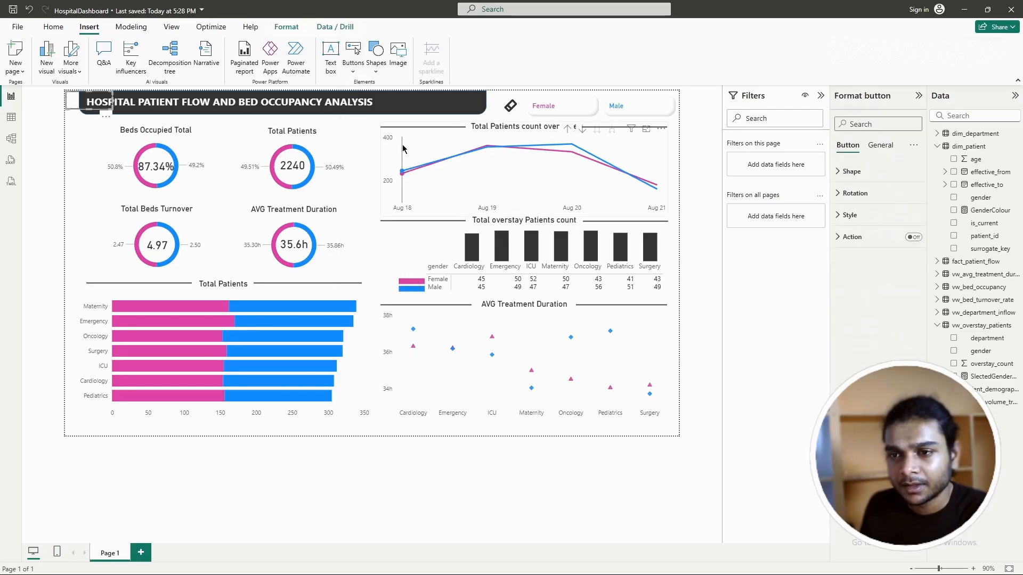
left_click_drag(89, 106, 408, 107)
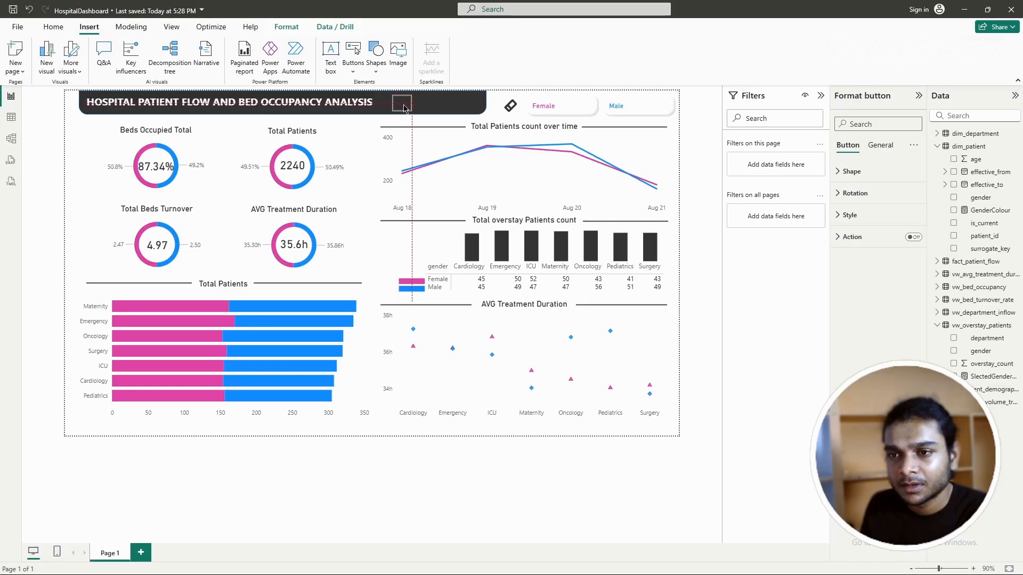
Step: Turn off the icon in the blank button's style settings for the Default state
left_click(852, 171)
left_click(851, 171)
left_click(850, 215)
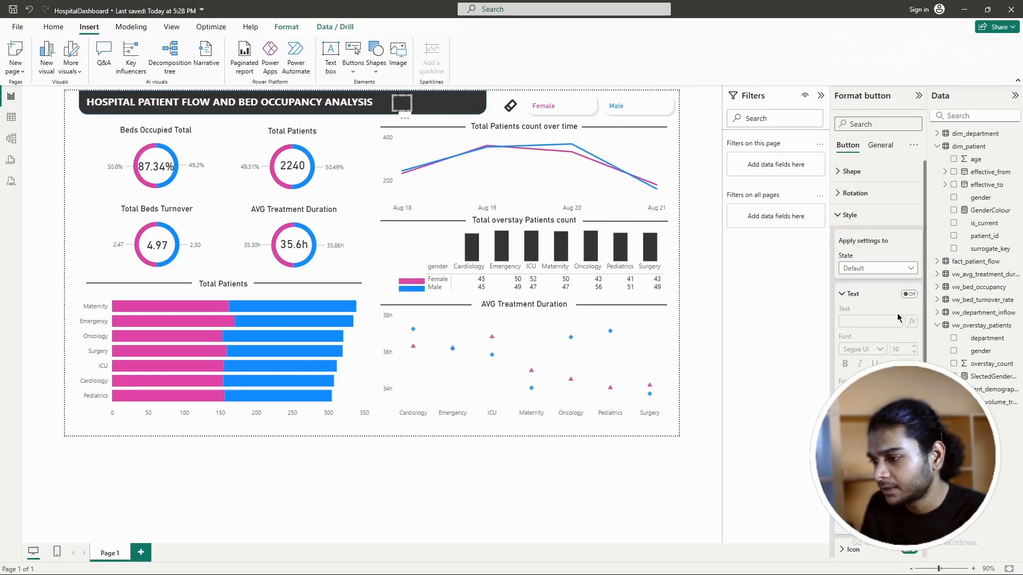
scroll(898, 318, "down", 3)
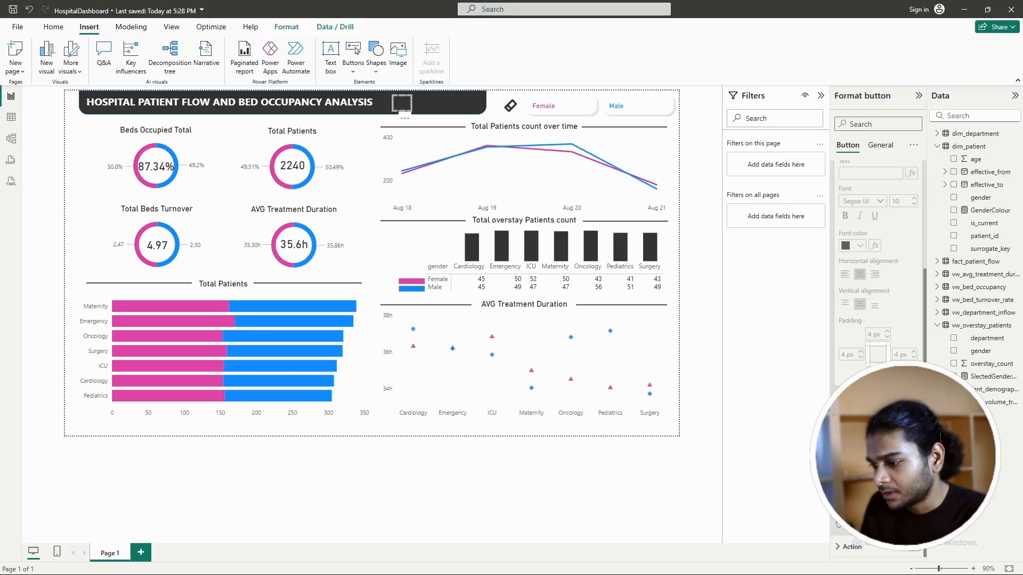
scroll(877, 320, "down", 3)
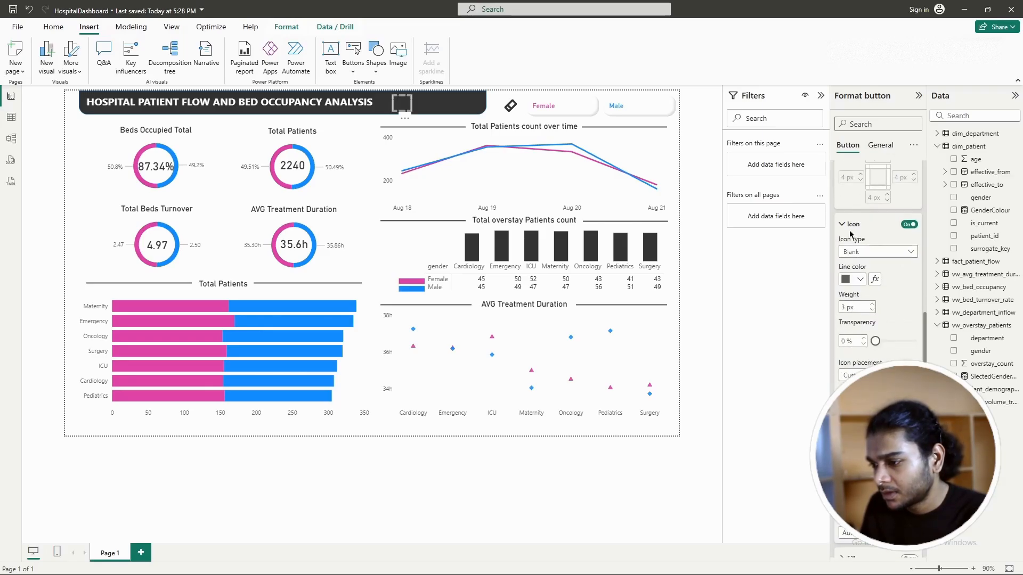
scroll(902, 344, "down", 2)
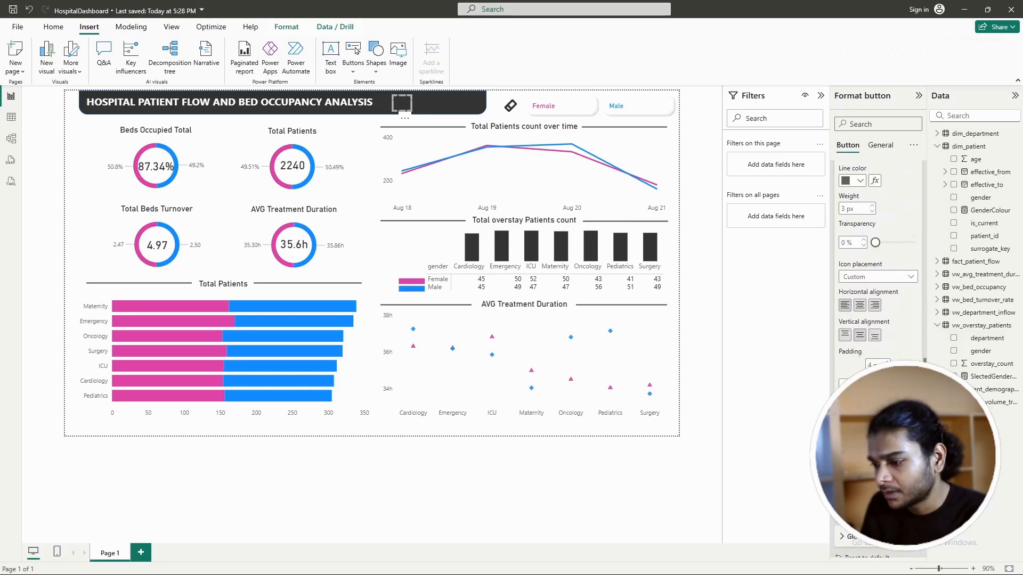
scroll(902, 343, "up", 2)
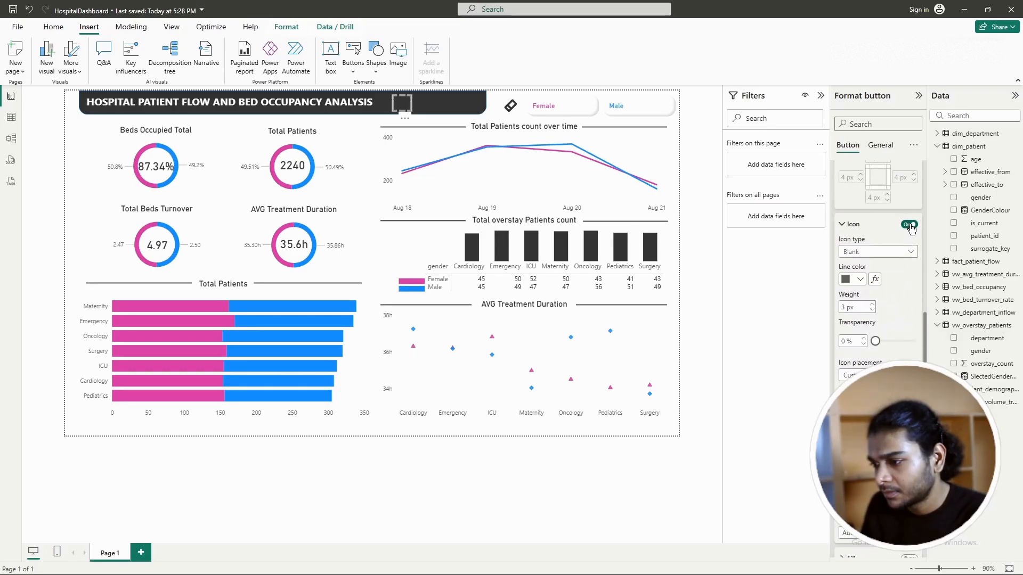
scroll(868, 267, "up", 3)
scroll(855, 309, "up", 3)
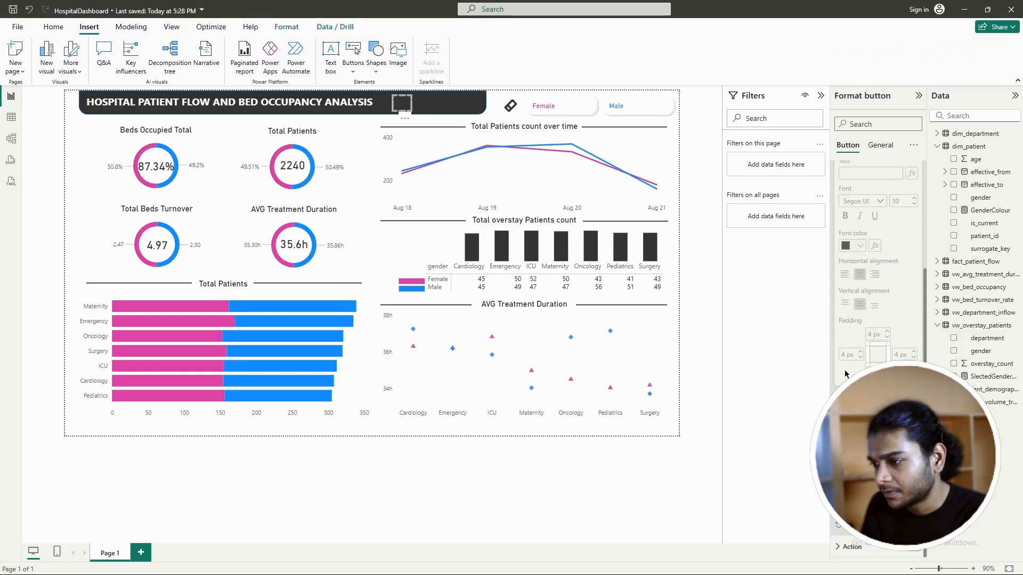
left_click(850, 254)
scroll(847, 250, "up", 1)
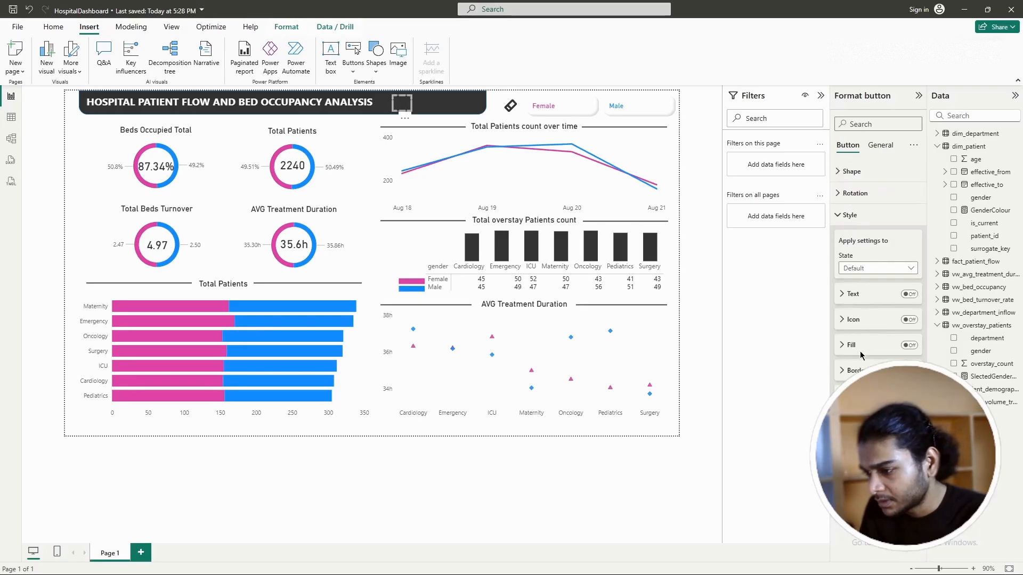
Step: Turn on the blank button's fill for the Default state
left_click(842, 351)
scroll(841, 351, "down", 1)
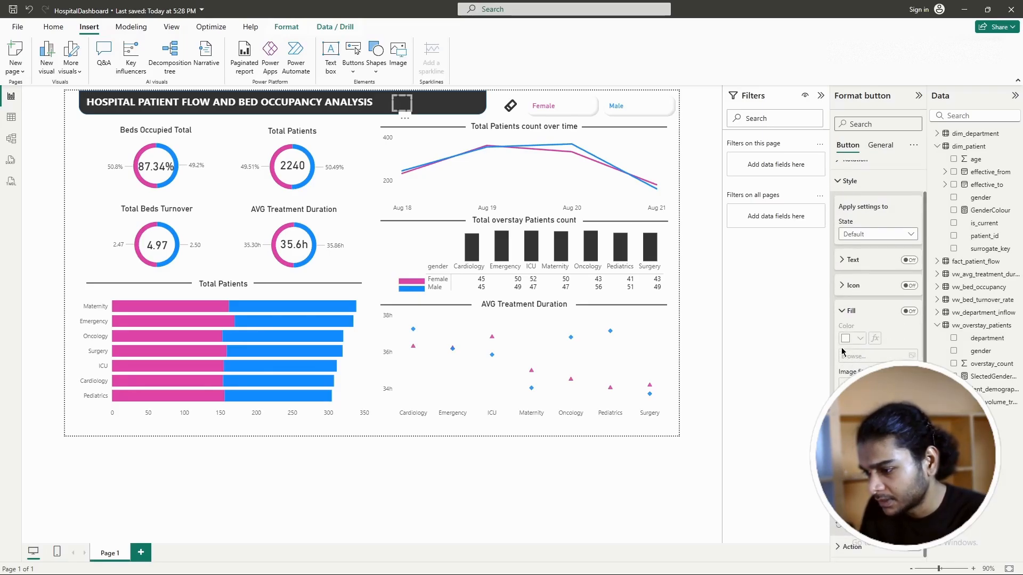
left_click(908, 312)
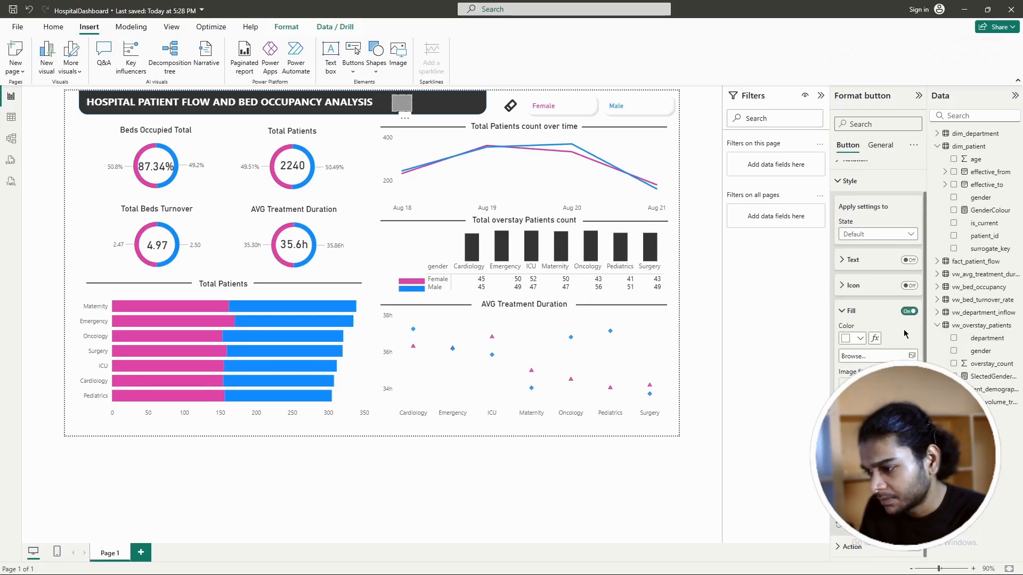
left_click(910, 356)
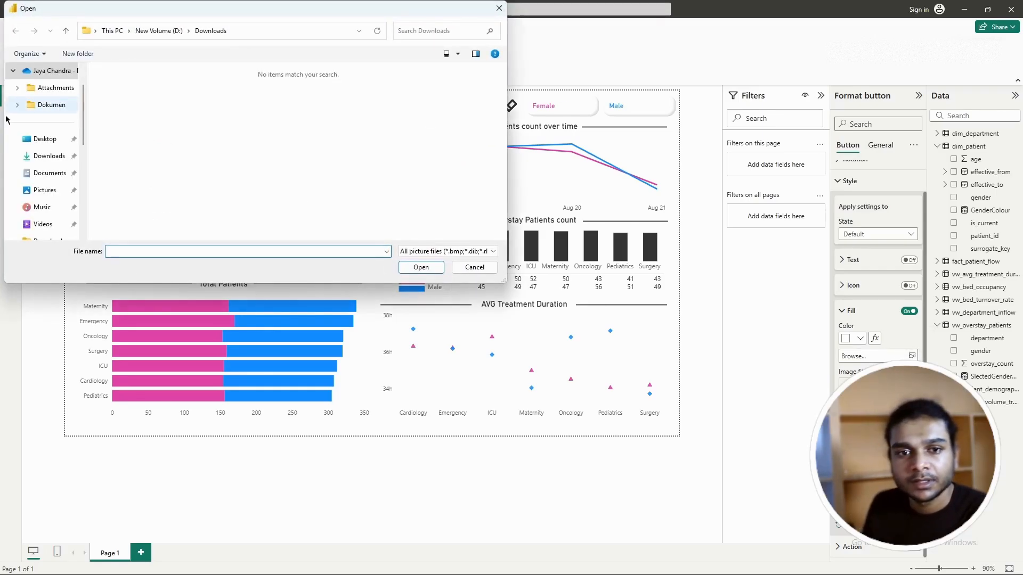
scroll(48, 160, "down", 2)
scroll(54, 157, "up", 1)
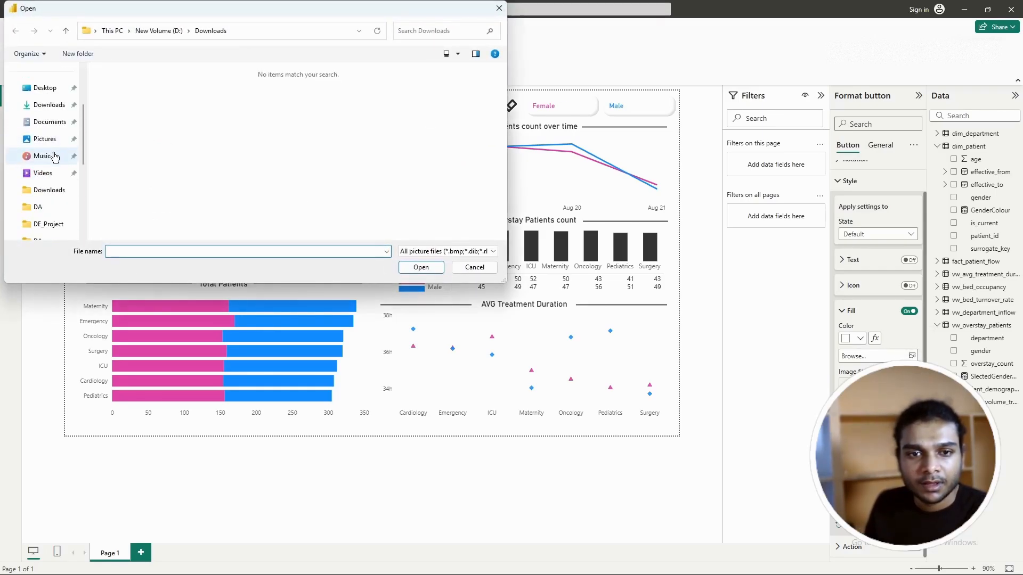
scroll(54, 157, "down", 5)
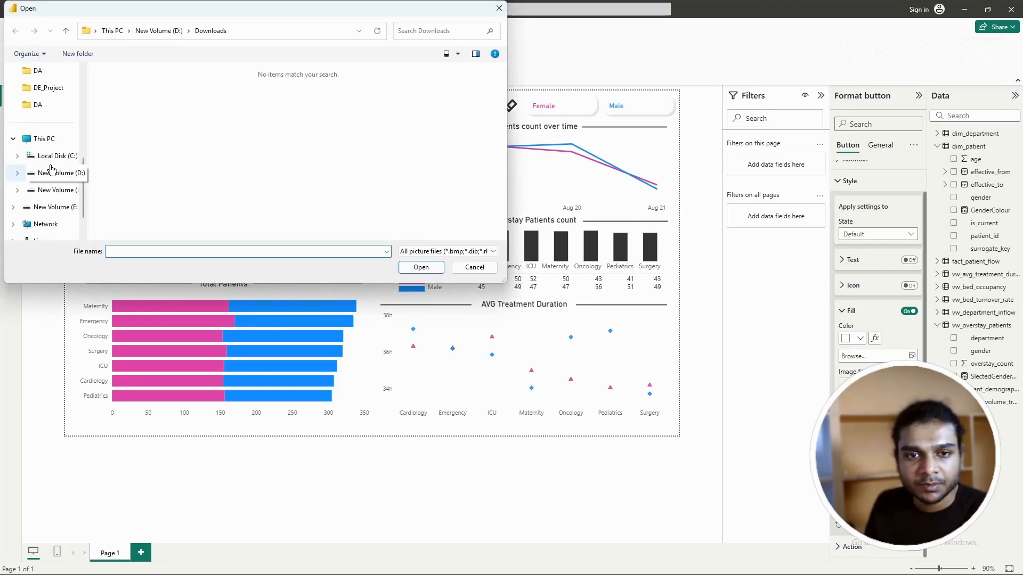
scroll(51, 169, "up", 3)
left_click(47, 87)
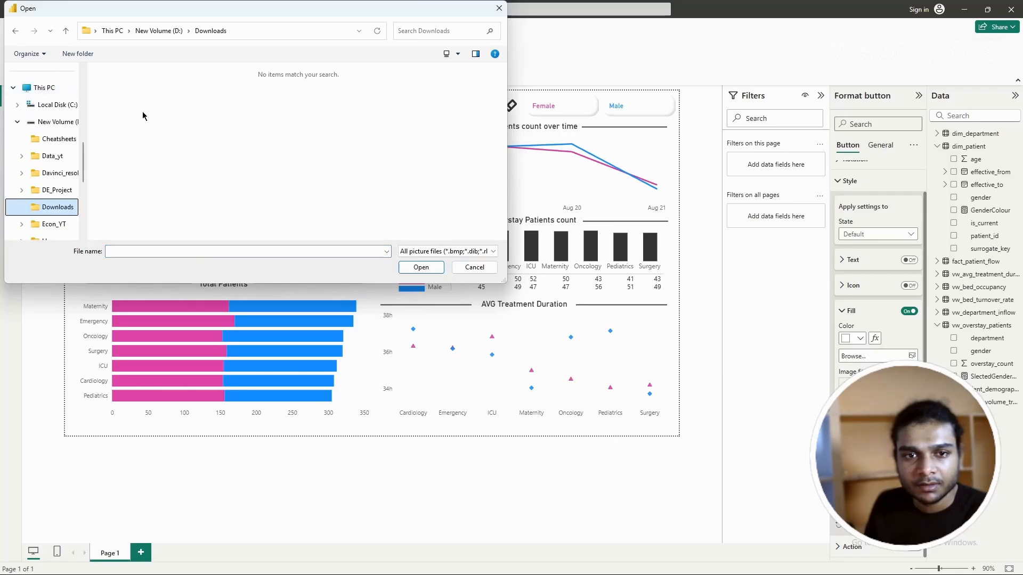
scroll(45, 177, "down", 4)
scroll(48, 176, "up", 10)
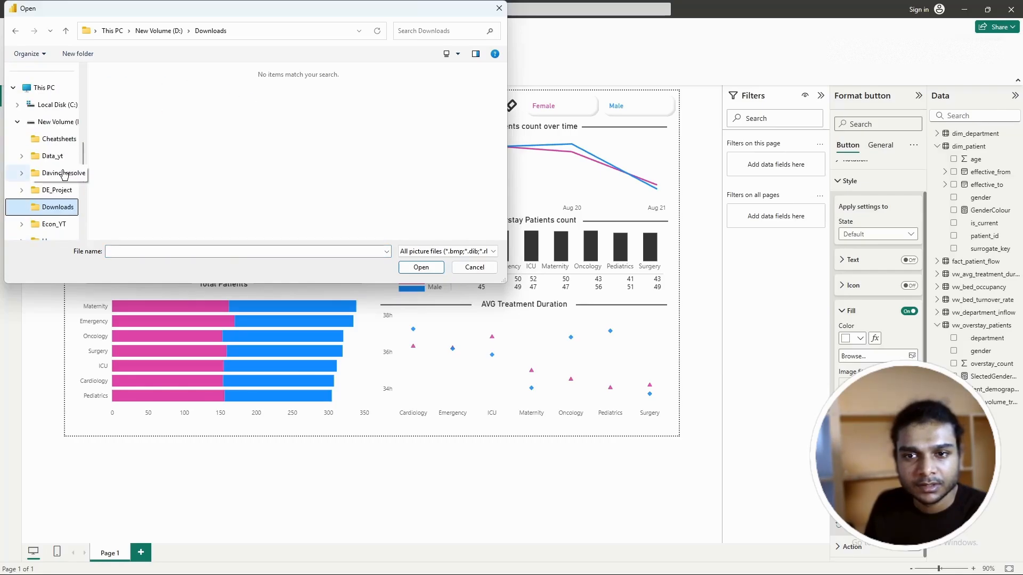
left_click_drag(302, 15, 612, 56)
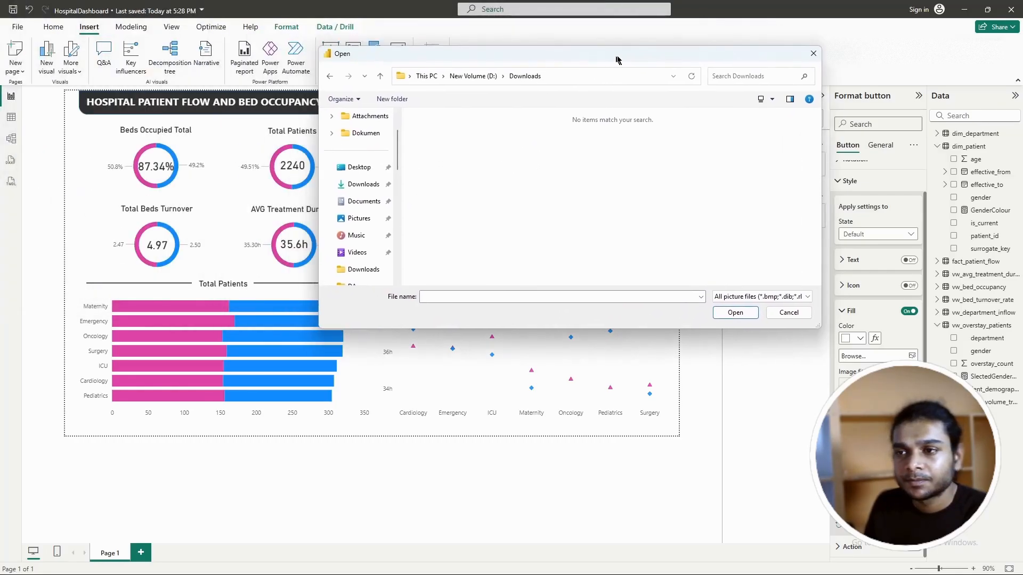
key("Escape")
Step: Switch to the Edge browser, search the web for "FLAT ICONS" and open the Flaticon website
mouse_move(440, 572)
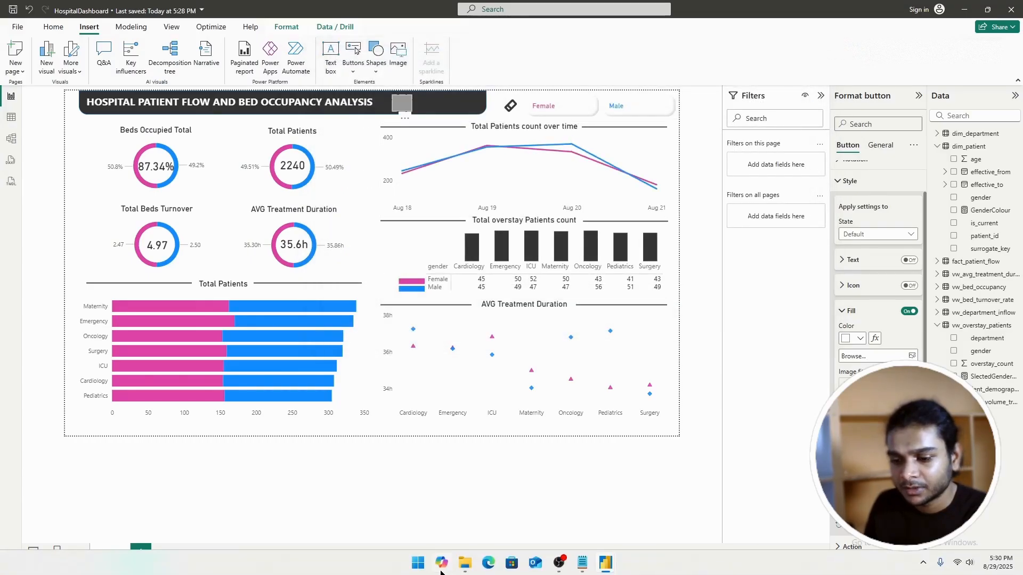
left_click(486, 567)
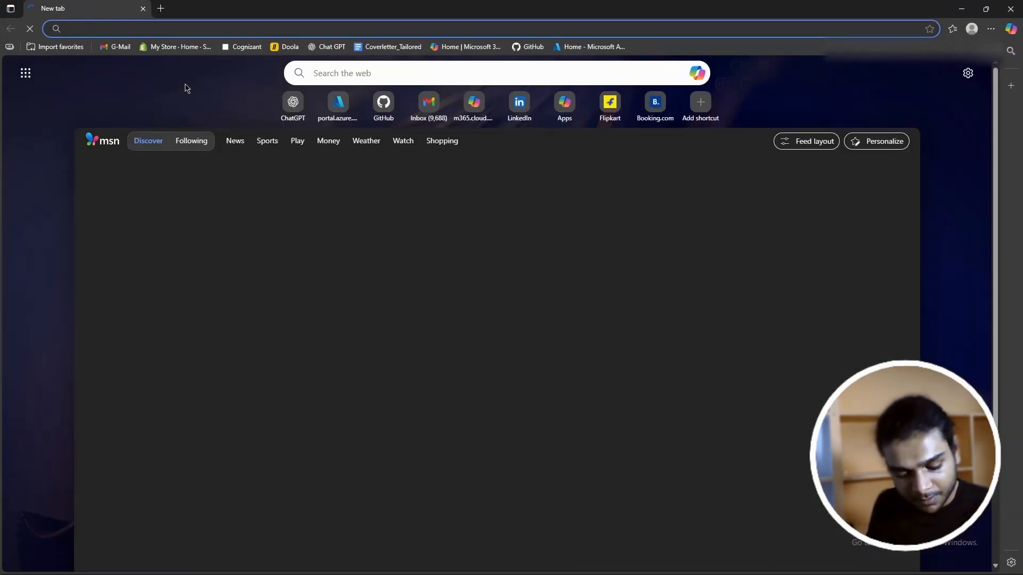
type("FLAT ")
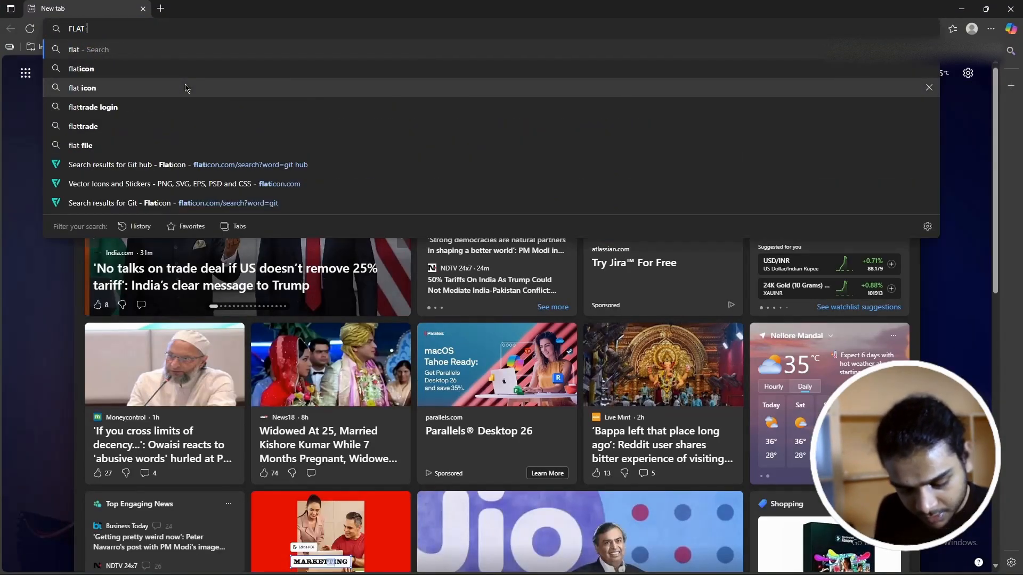
type("ICONS")
key("Return")
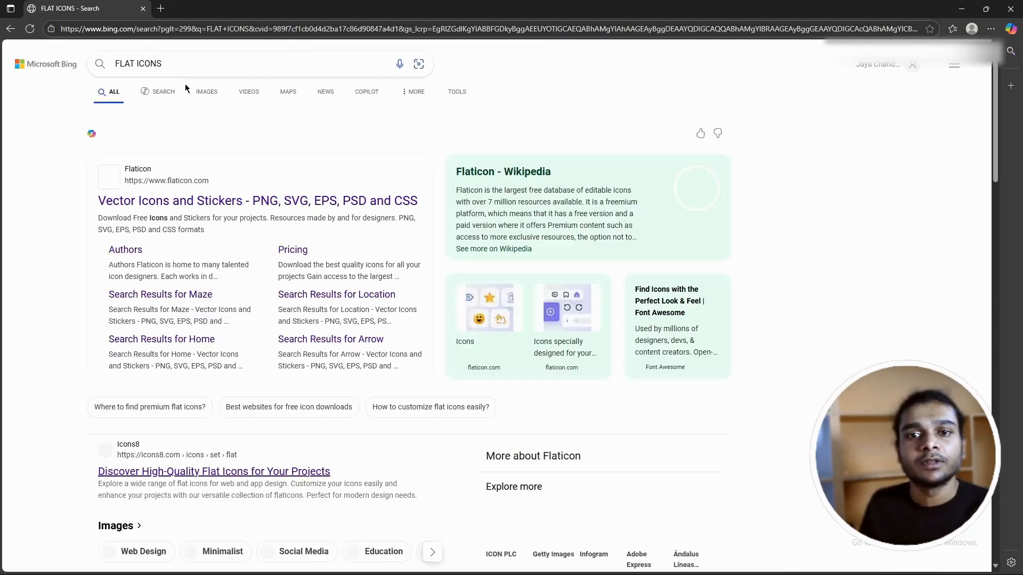
left_click(220, 230)
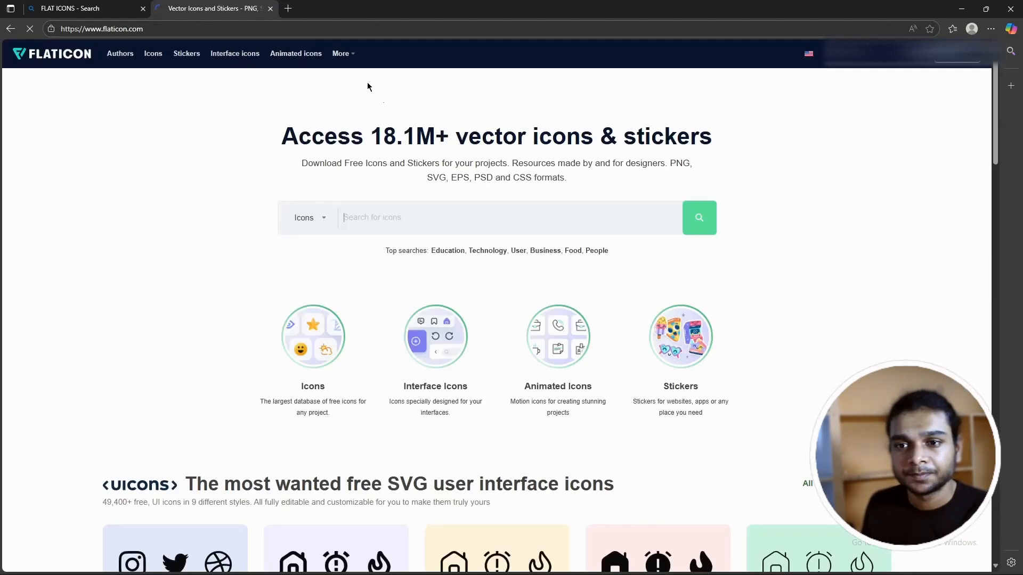
Step: Search Flaticon's icons for "LINKED IN"
left_click(425, 216)
type("LI")
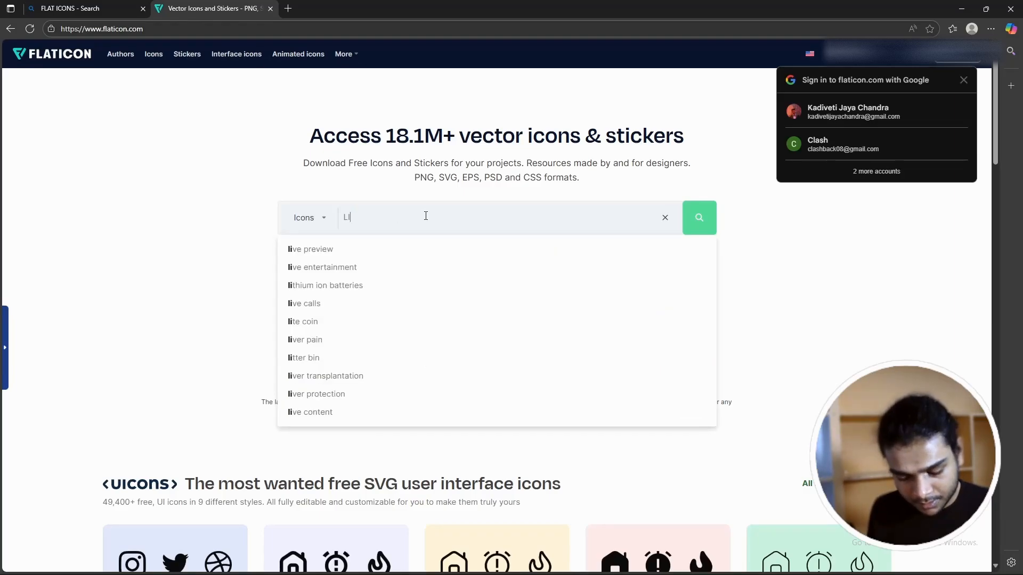
key("BackSpace")
type("INKED")
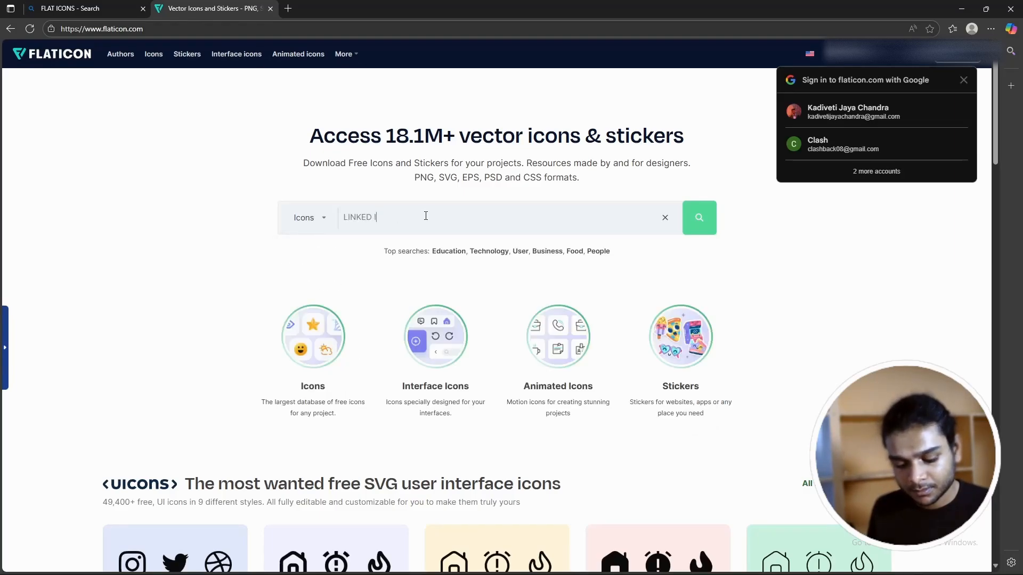
type(" IN")
key("Return")
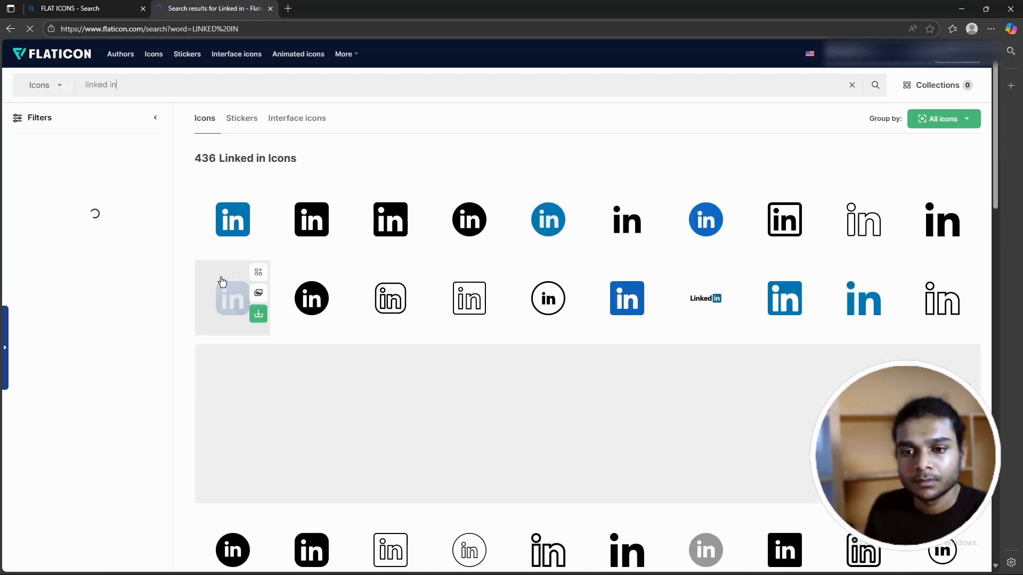
Step: Download the black outlined rounded-square LinkedIn icon from the Flaticon results as a PNG and dismiss the attribution notice
scroll(222, 288, "down", 1)
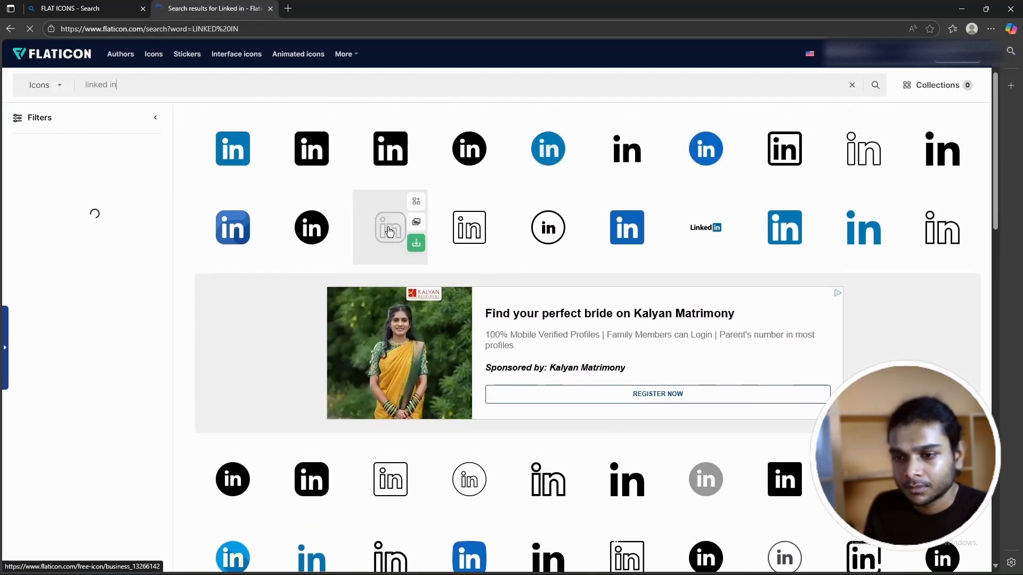
left_click(423, 244)
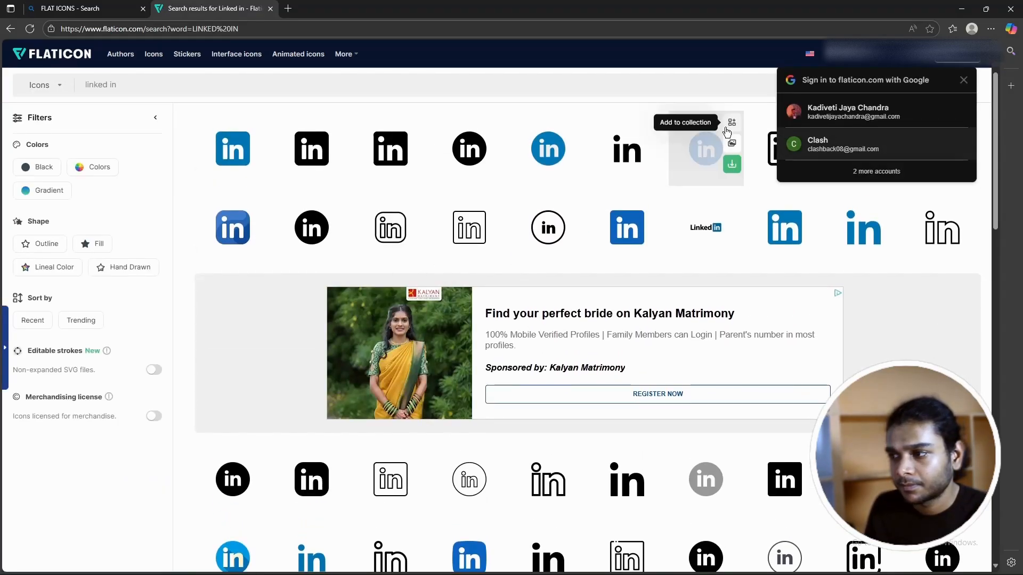
left_click(416, 245)
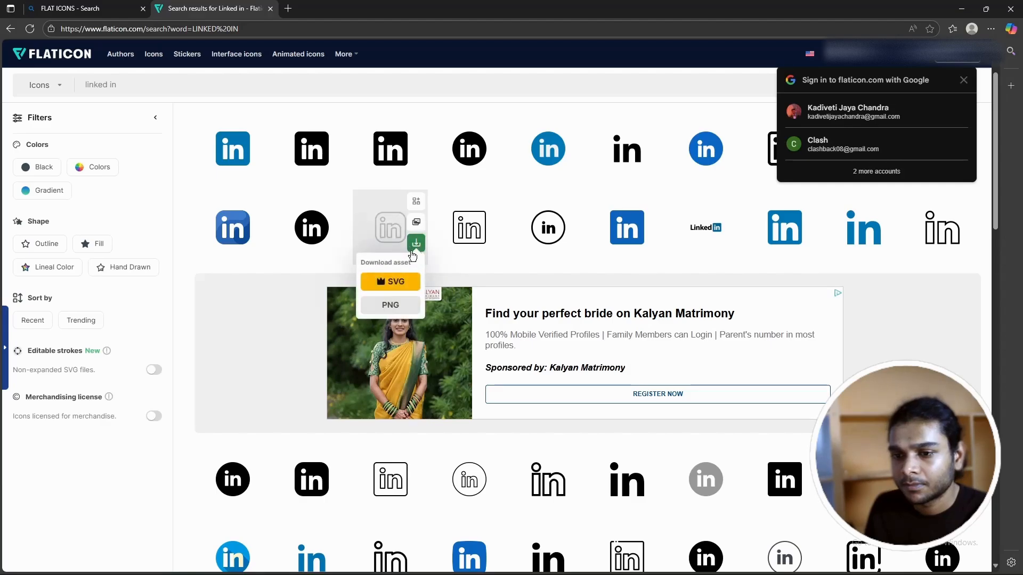
left_click(396, 308)
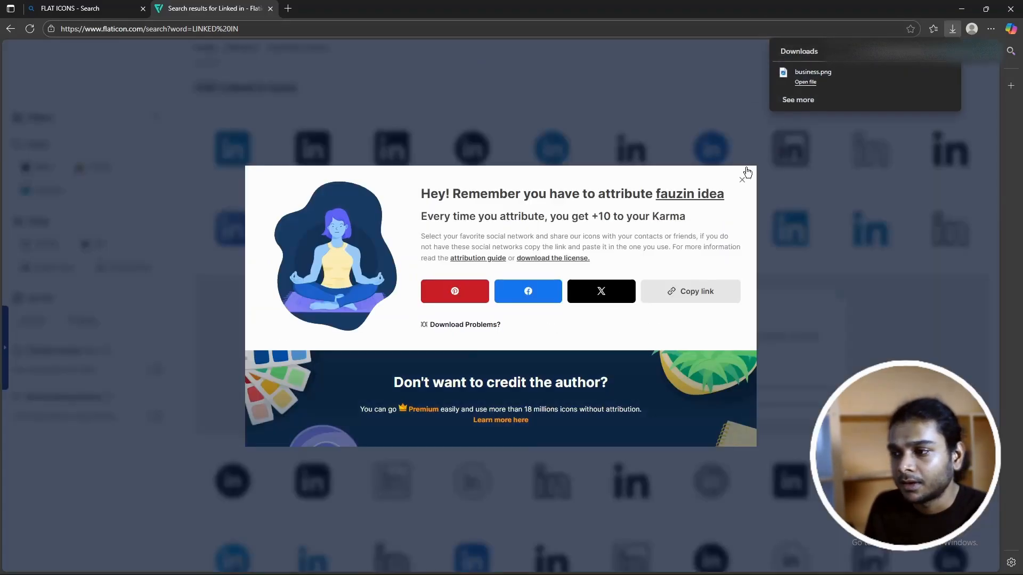
left_click(742, 179)
mouse_move(337, 261)
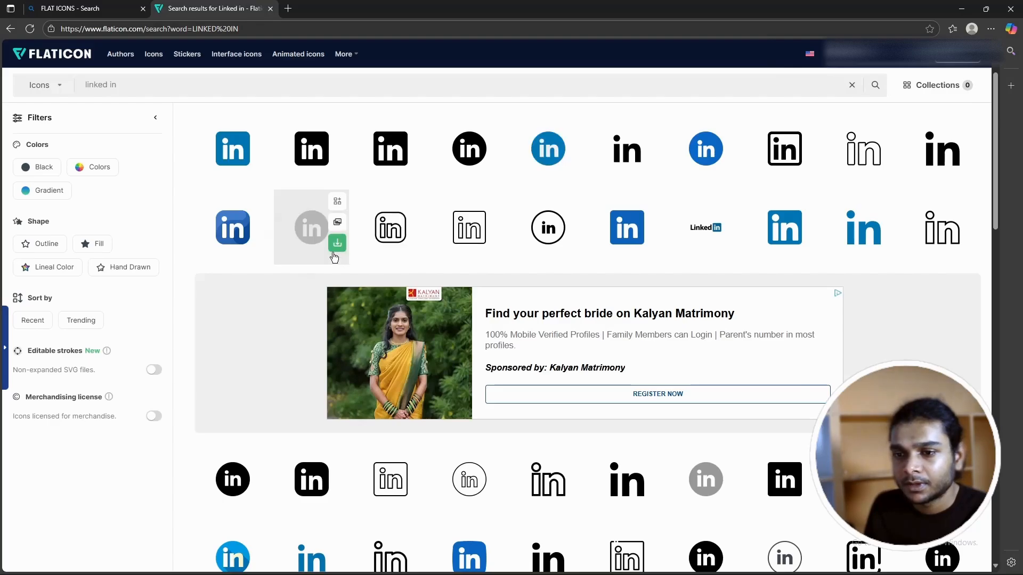
Step: Search the web for "INVERT IMAGE ONLINE" in a new tab and open the PineTools Invert colors page
left_click(288, 9)
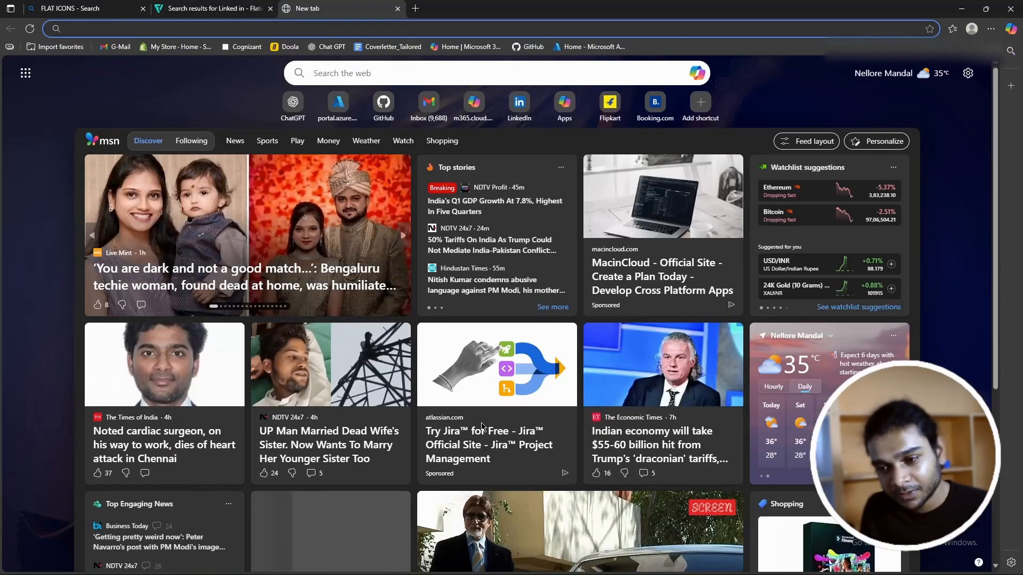
key("alt+Tab")
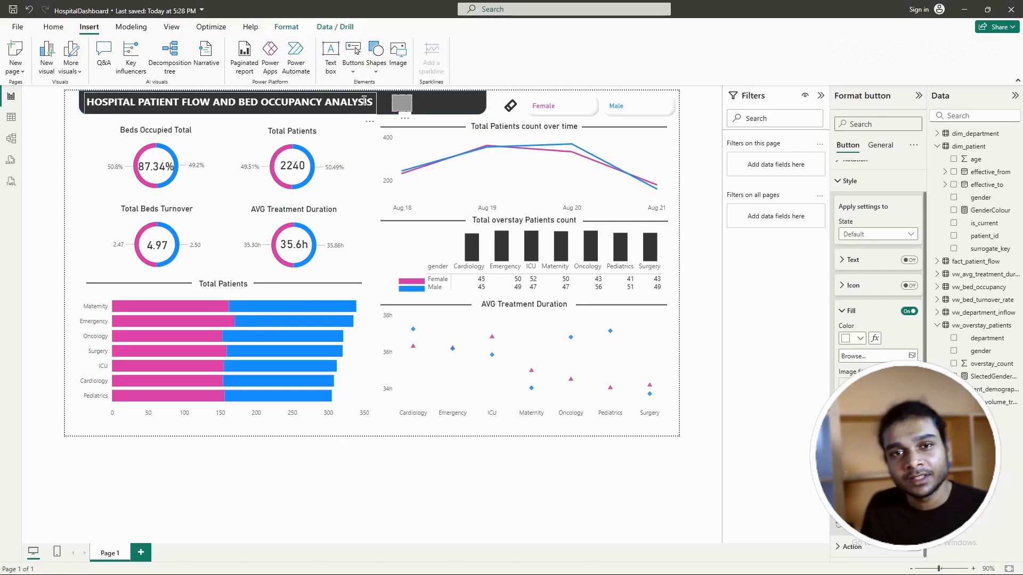
key("alt+Tab")
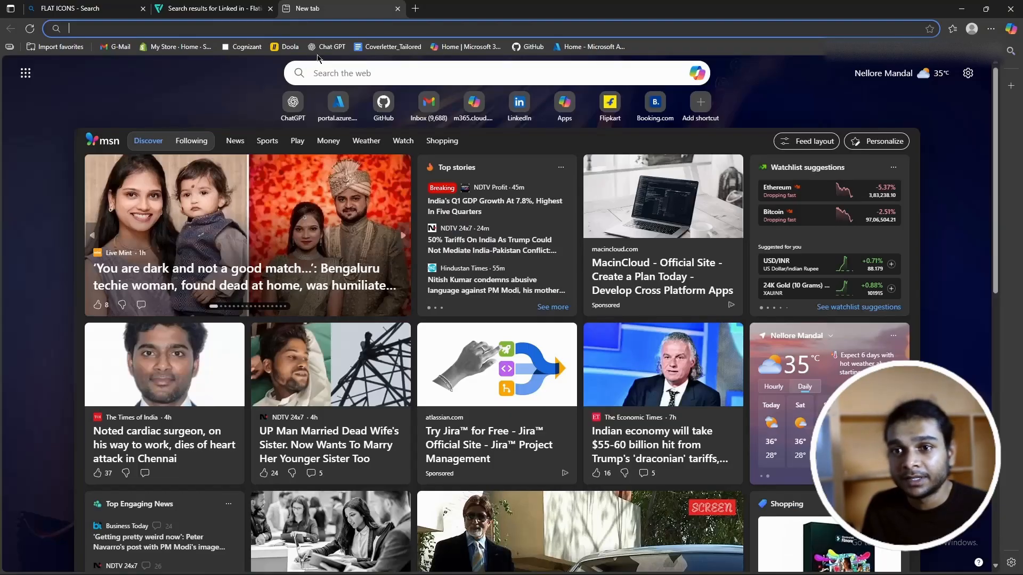
type("INVER")
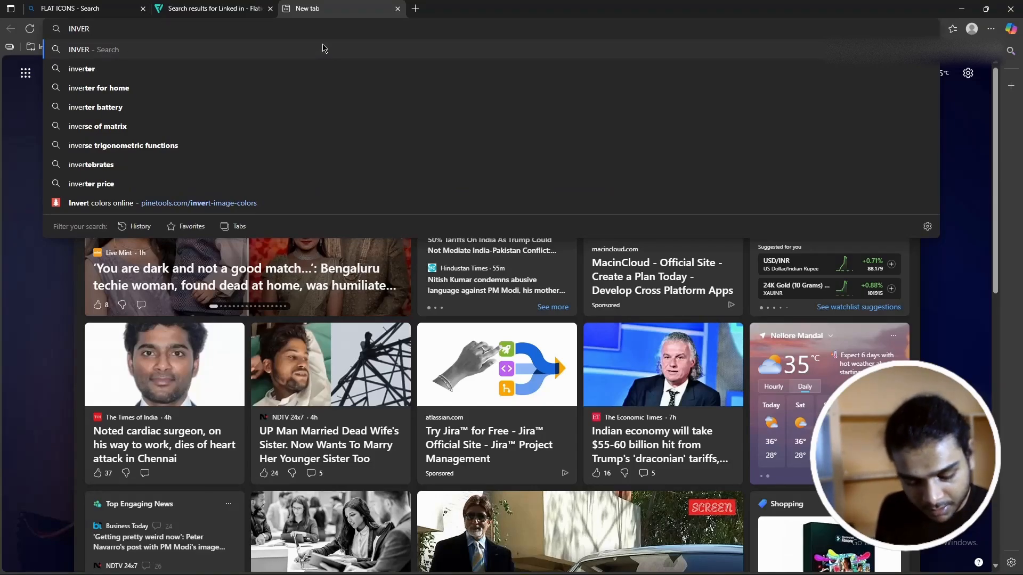
type("T IM")
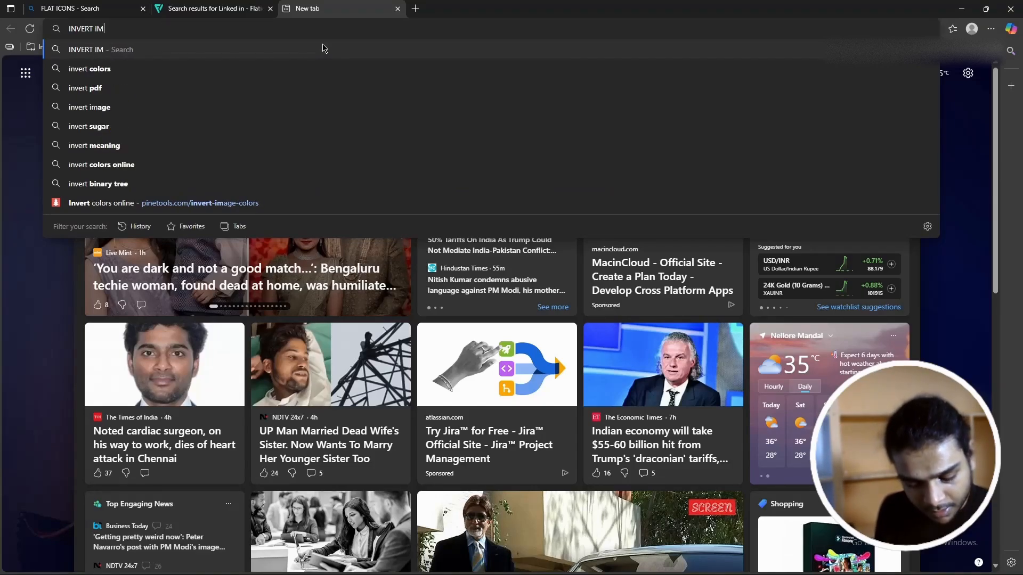
type("AGE ONLINE")
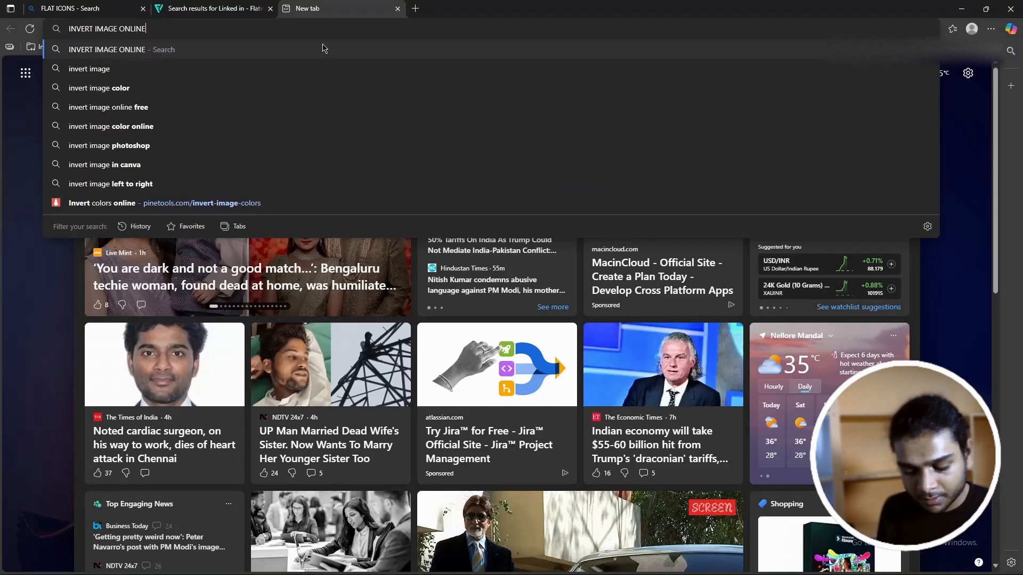
key("Return")
scroll(193, 217, "down", 4)
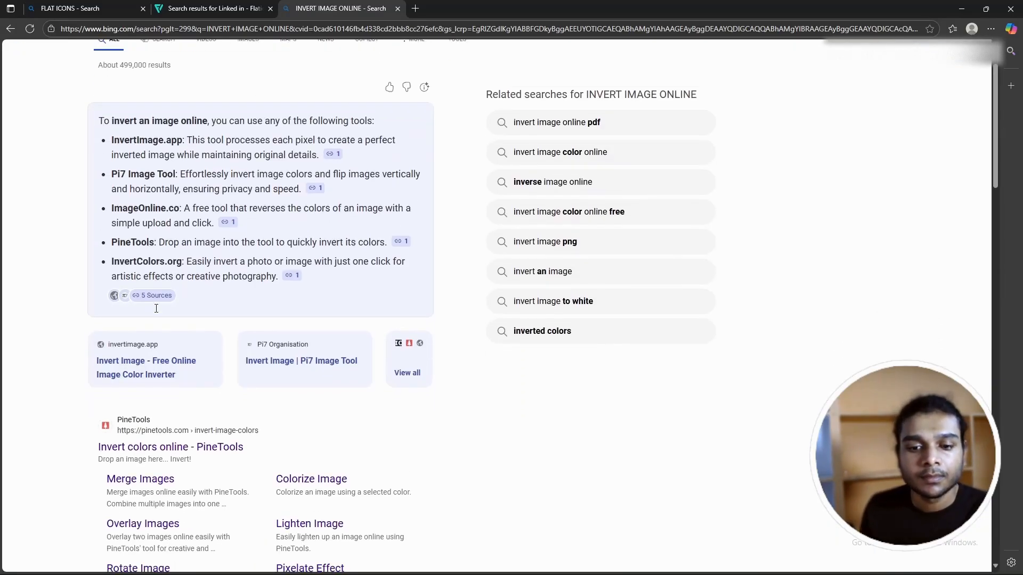
left_click(175, 283)
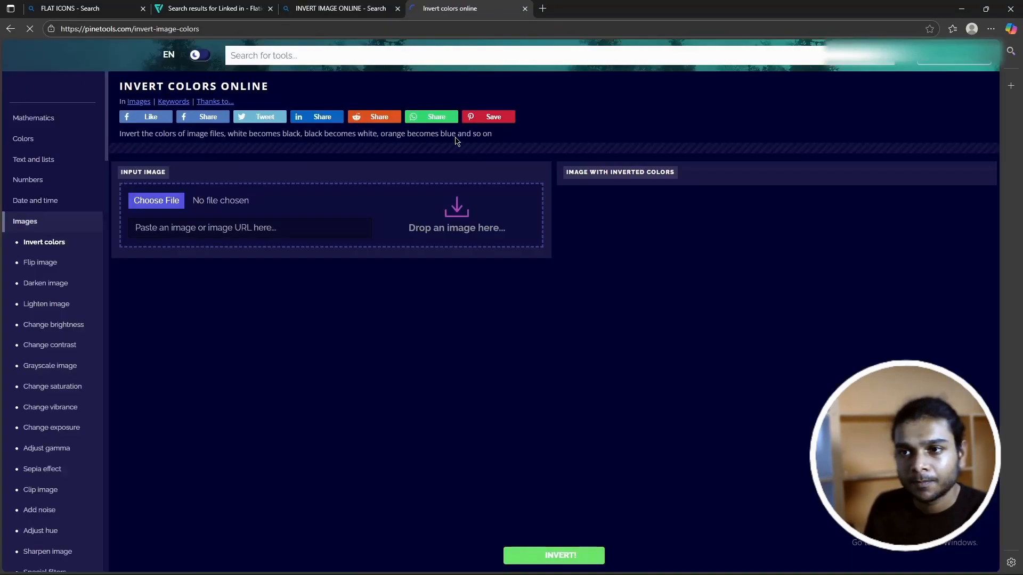
Step: Load business.png into PineTools, invert its colors and download the result as a PNG
left_click(461, 216)
left_click(563, 255)
key("Return")
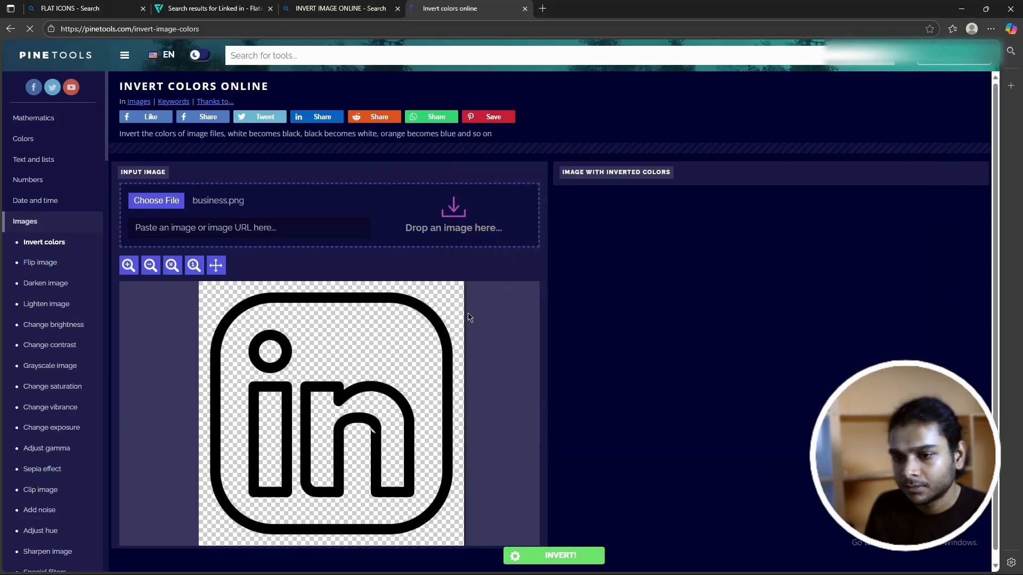
left_click(554, 556)
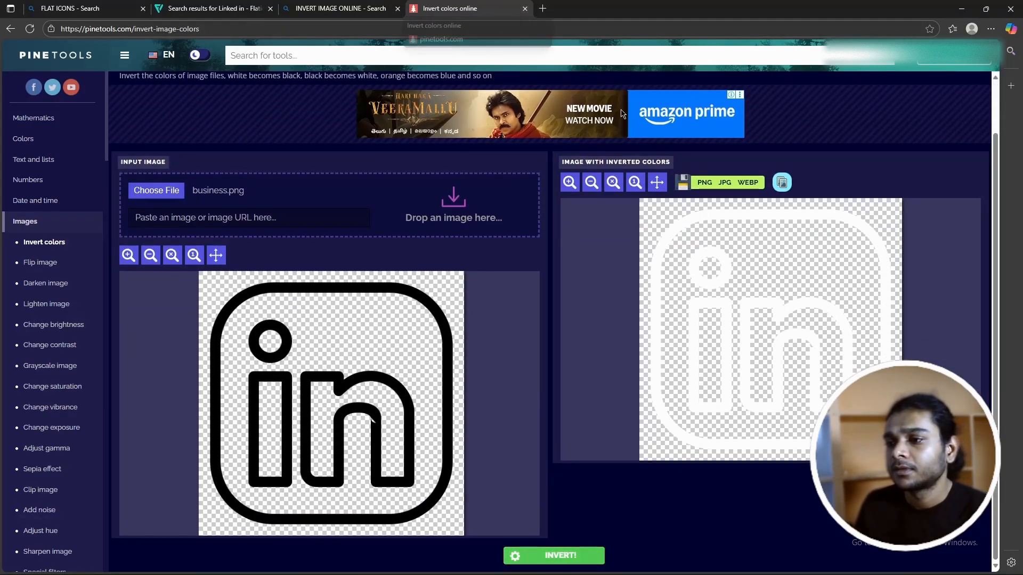
left_click(706, 184)
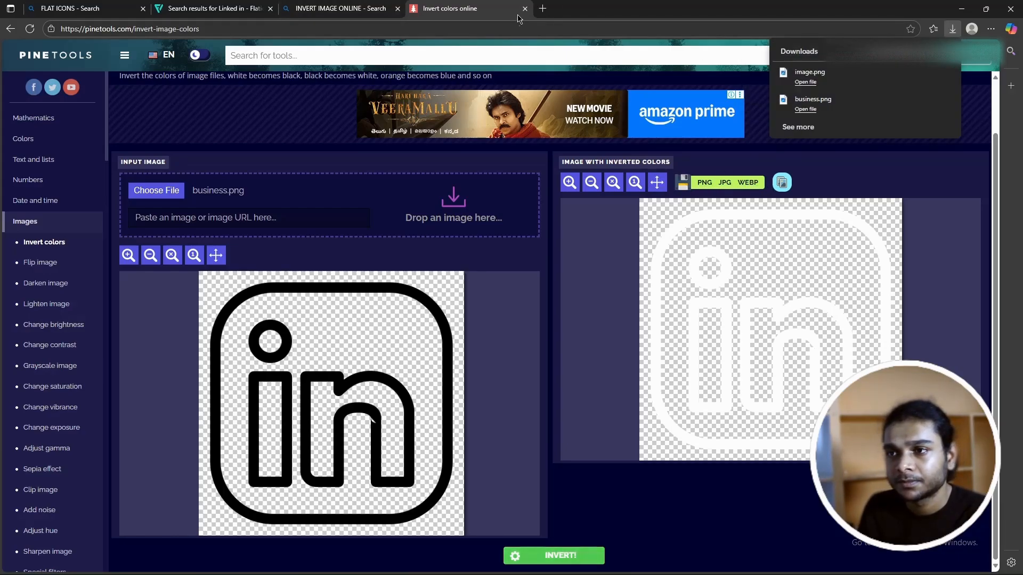
Step: Return to the Flaticon page and search its icons for "GIT HUB"
left_click(213, 9)
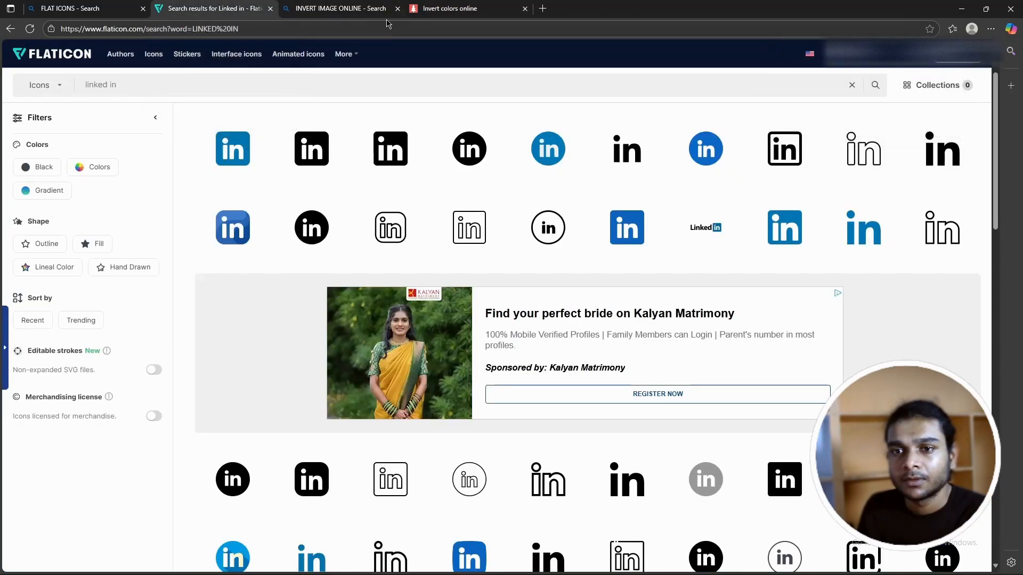
scroll(322, 155, "up", 1)
left_click_drag(122, 84, 64, 88)
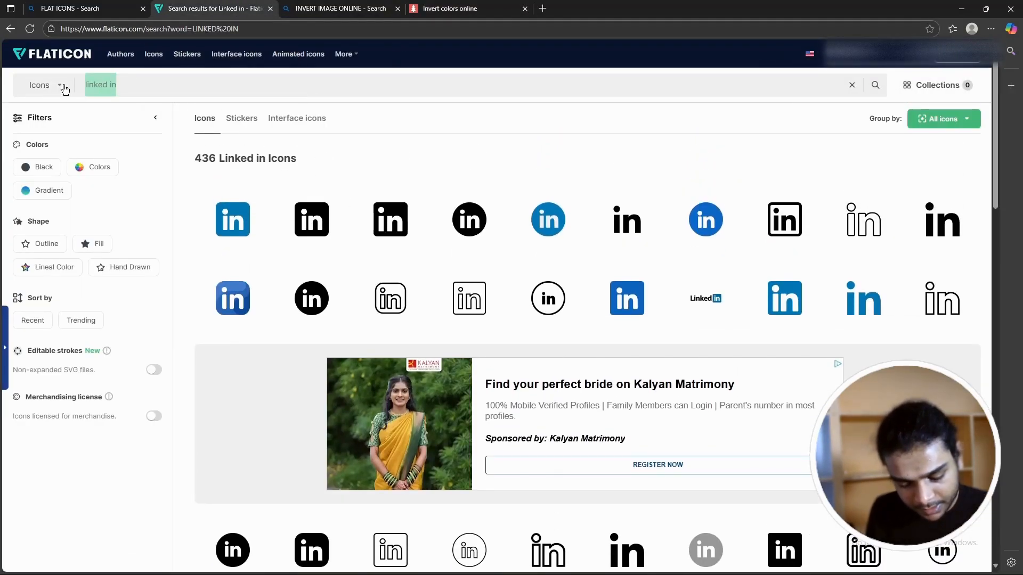
type("GIT H")
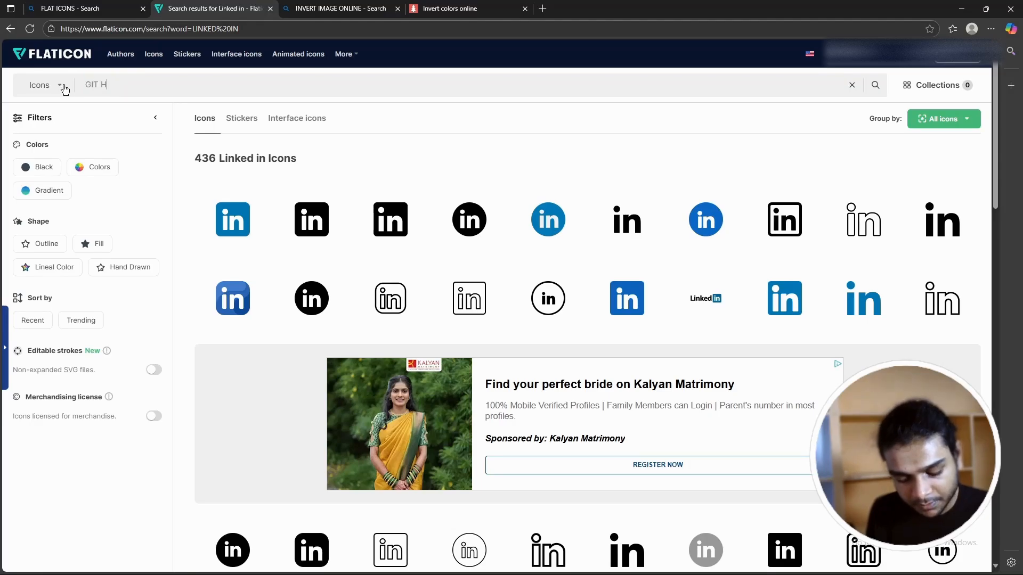
type("UB")
key("Return")
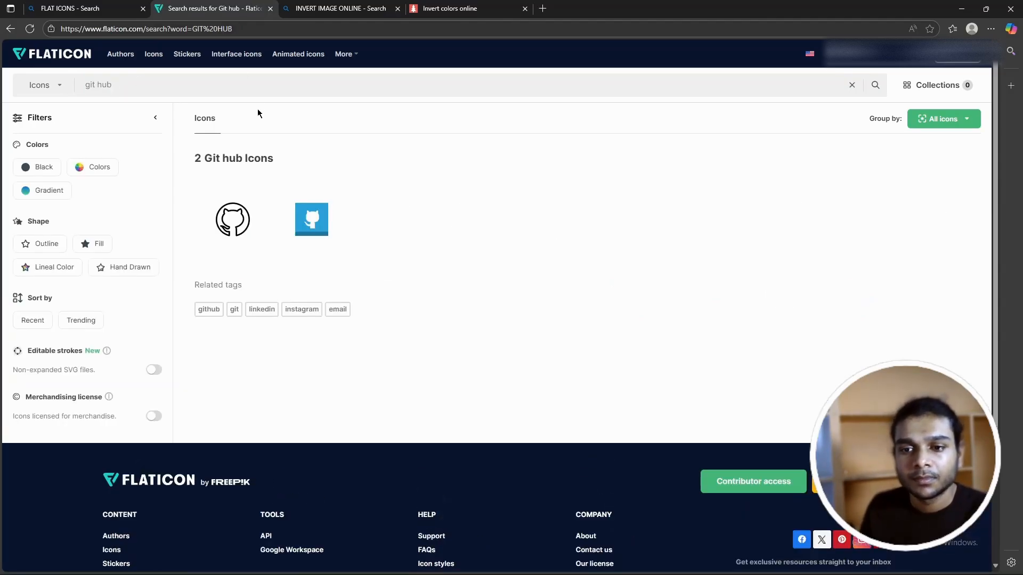
left_click(233, 220)
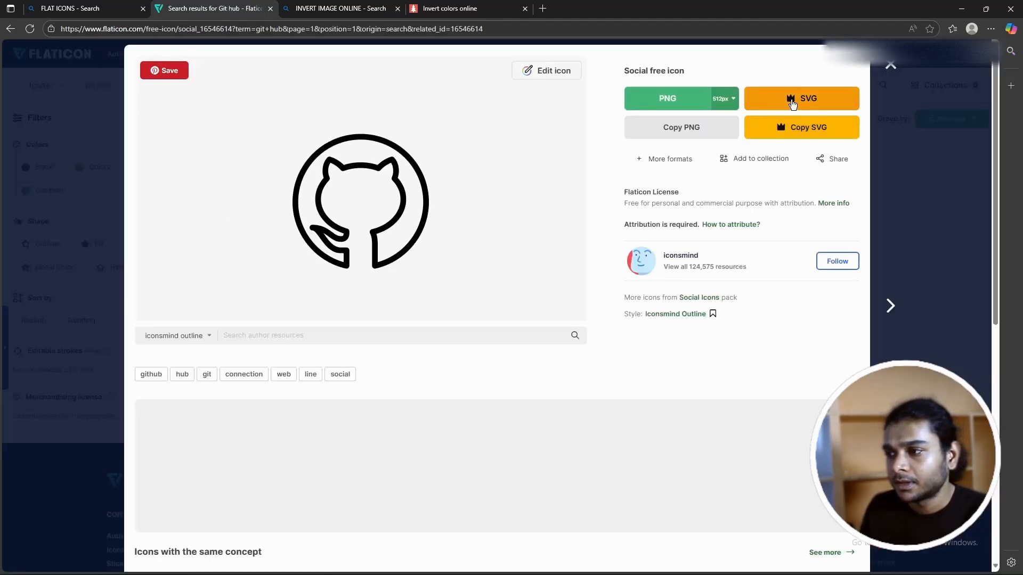
left_click(714, 130)
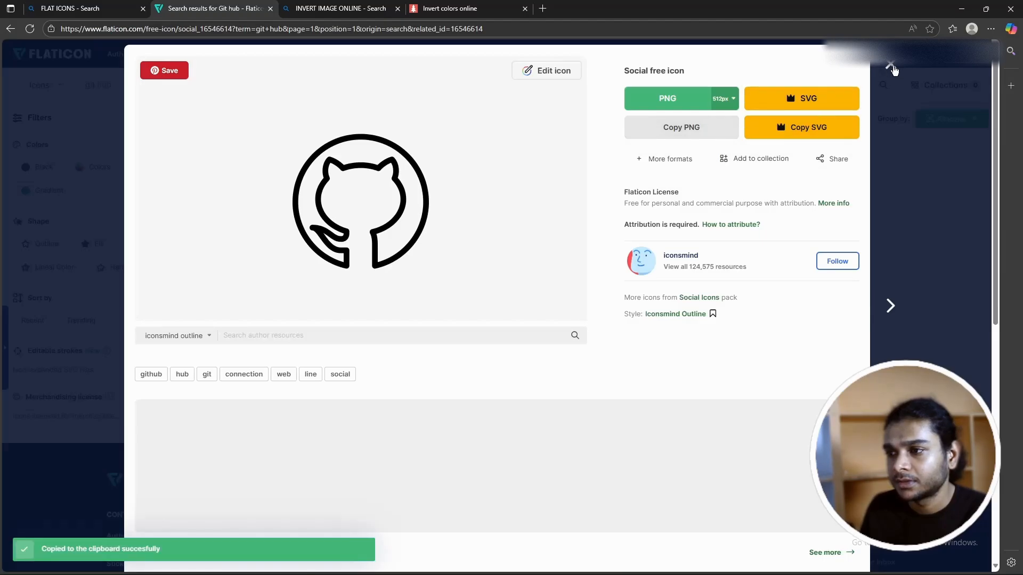
left_click(675, 106)
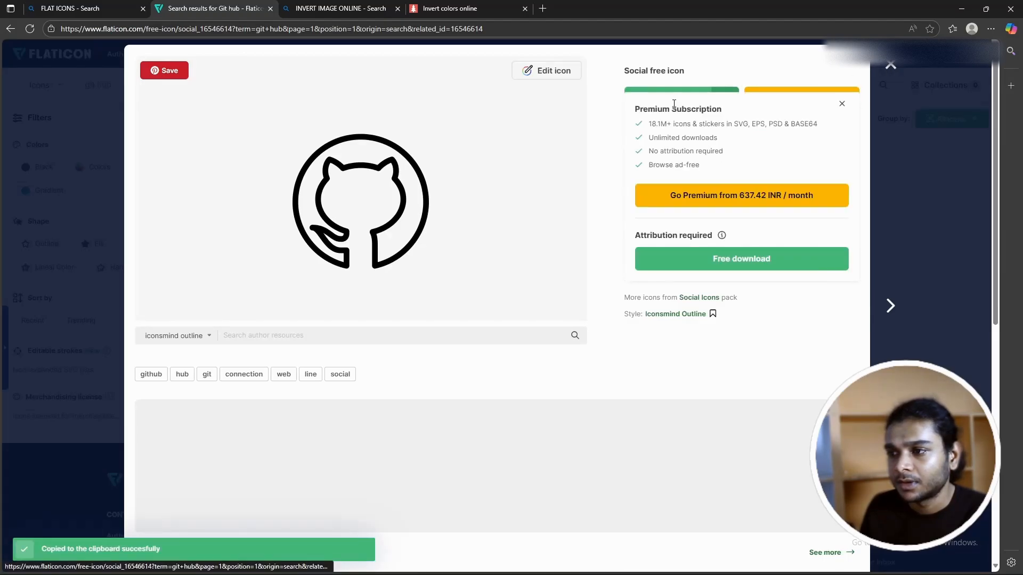
left_click(842, 107)
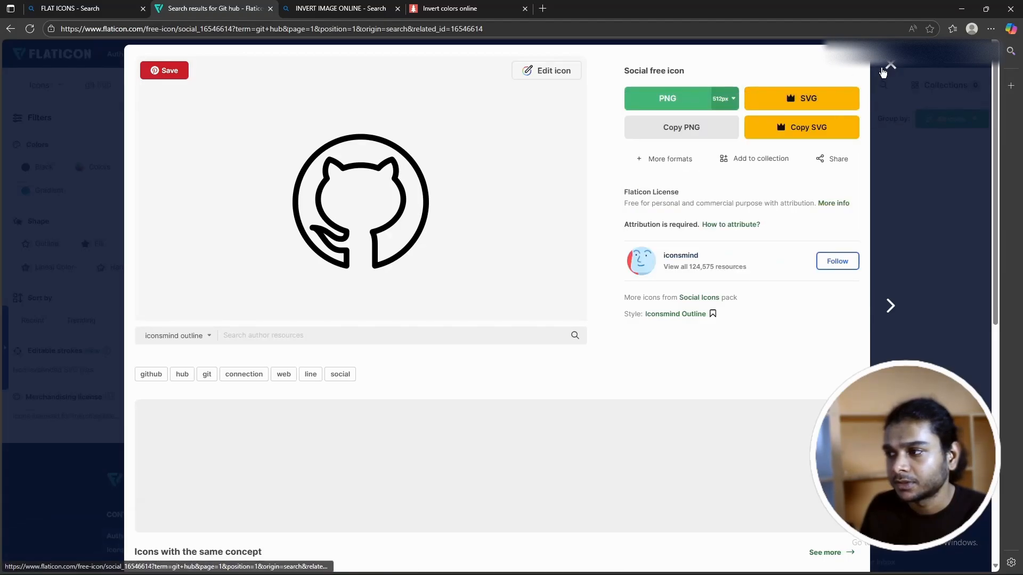
left_click(889, 65)
Step: Download the black outlined GitHub icon from the Flaticon results as a PNG
left_click(258, 235)
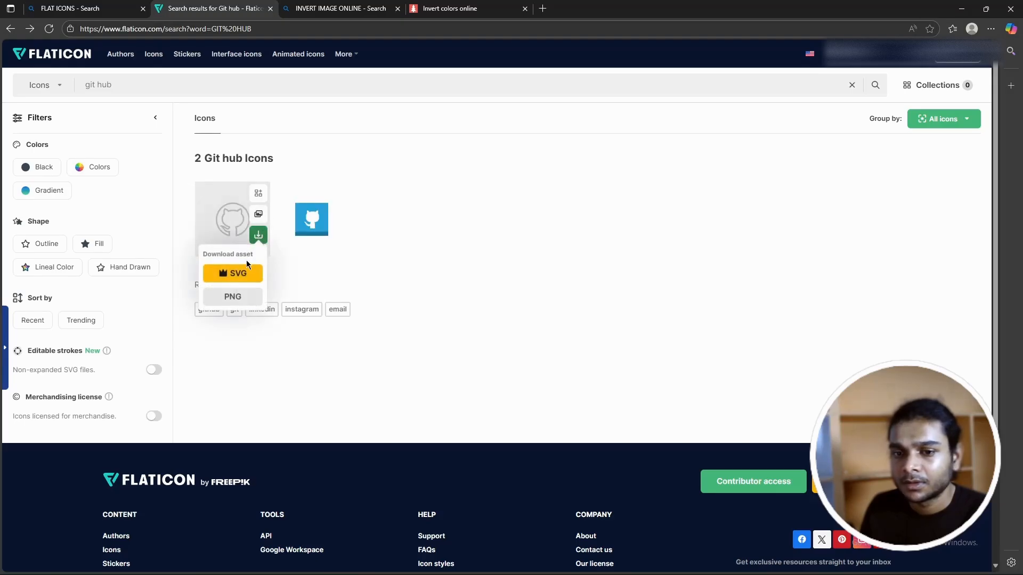
left_click(229, 298)
left_click(555, 286)
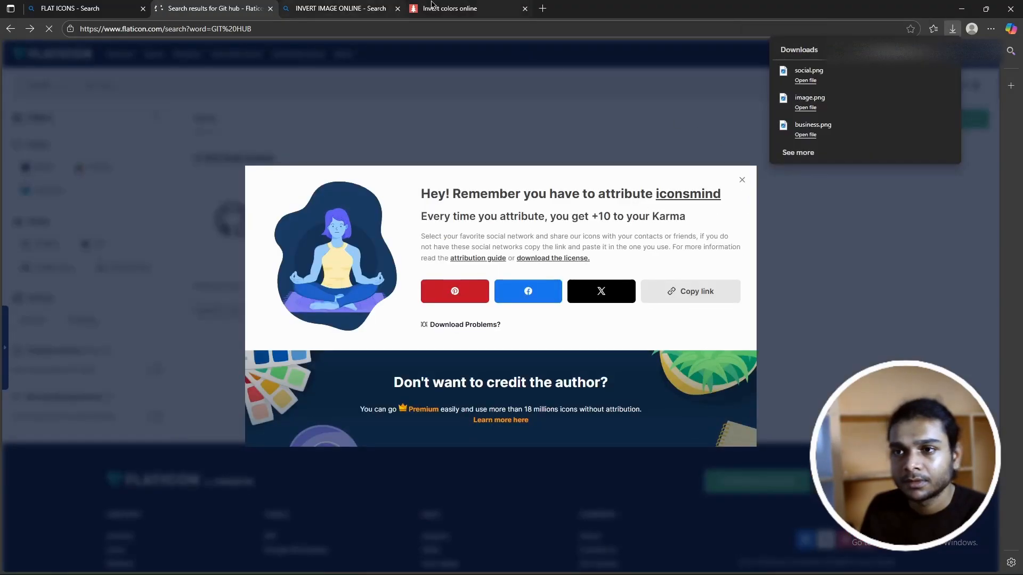
Step: Load social.png into the PineTools Invert colors page, invert its colors and download the result as a PNG
left_click(469, 8)
left_click(455, 200)
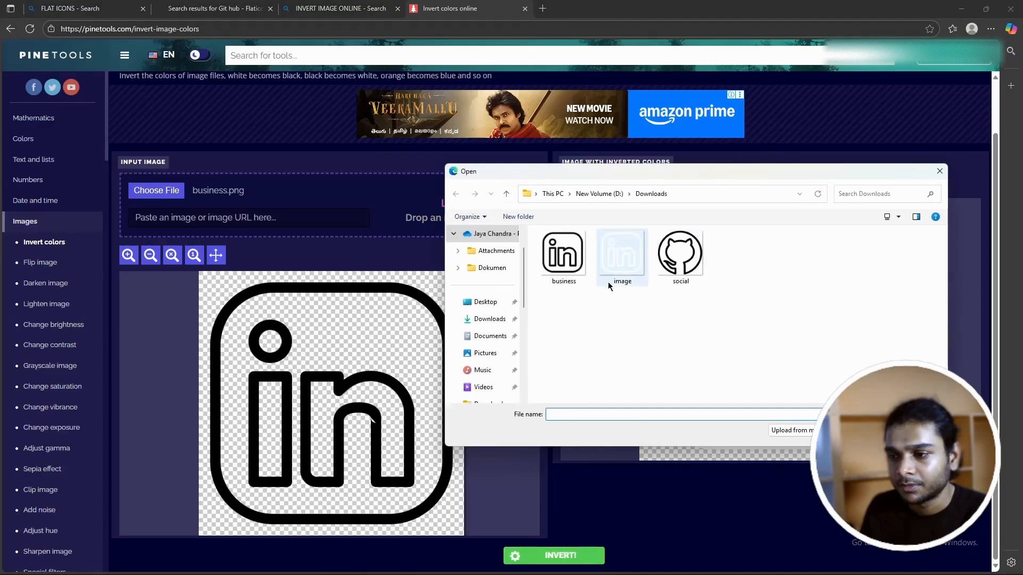
left_click(680, 255)
key("Return")
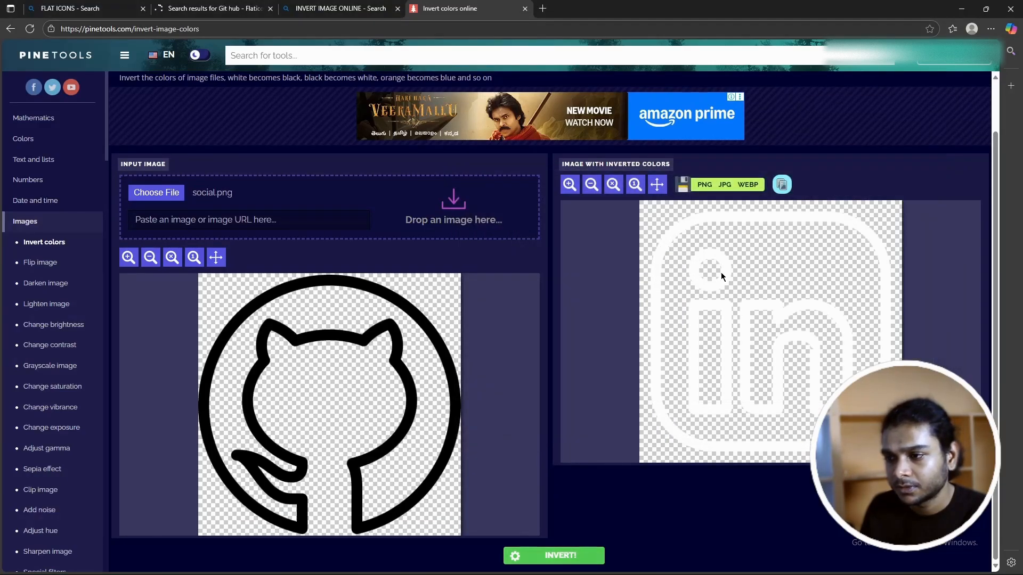
left_click(573, 554)
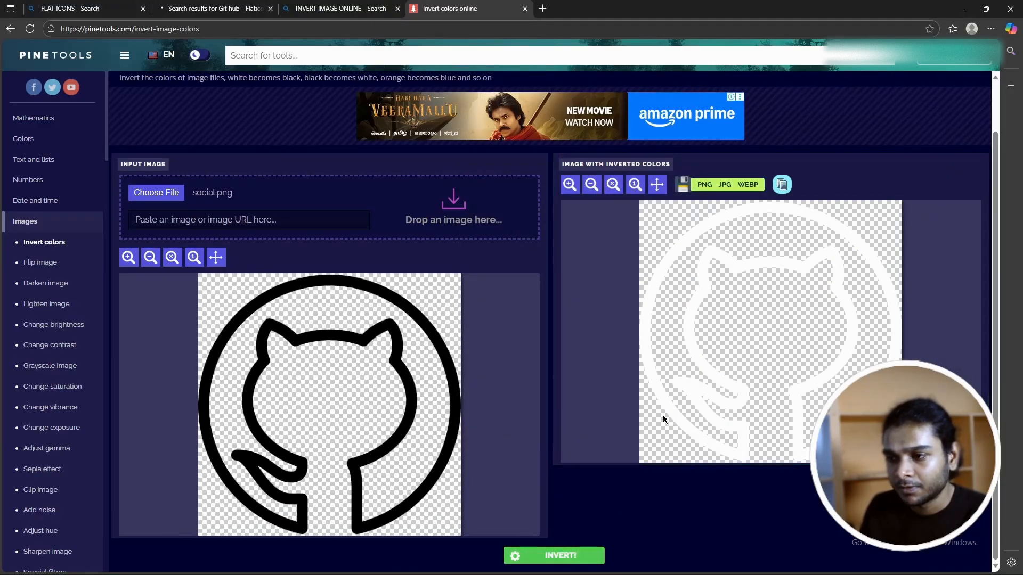
left_click(704, 185)
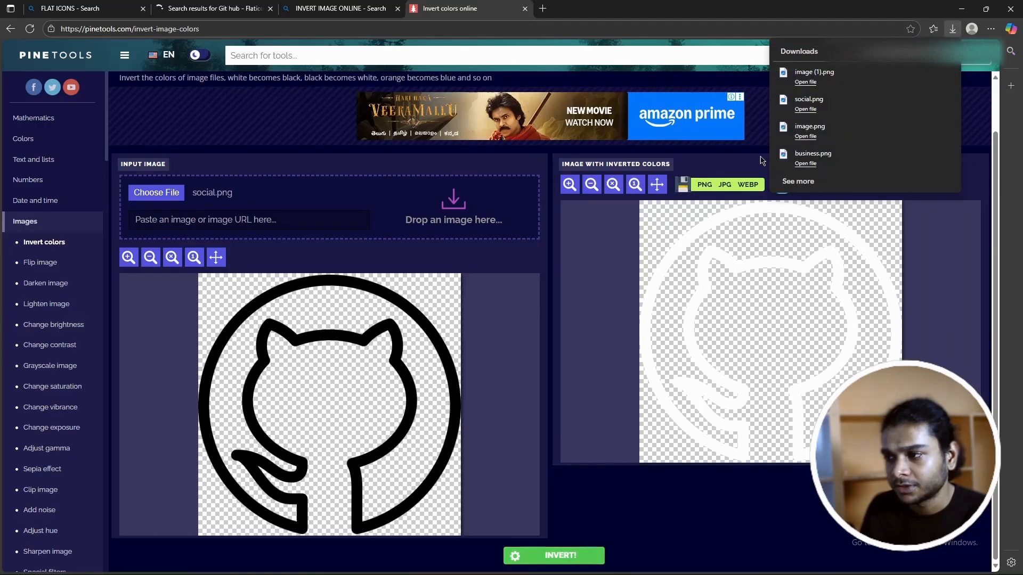
Step: Close the PineTools, invert-image search and Flaticon pages, and switch to the HospitalDashboard report in Power BI Desktop
left_click(524, 9)
left_click(525, 9)
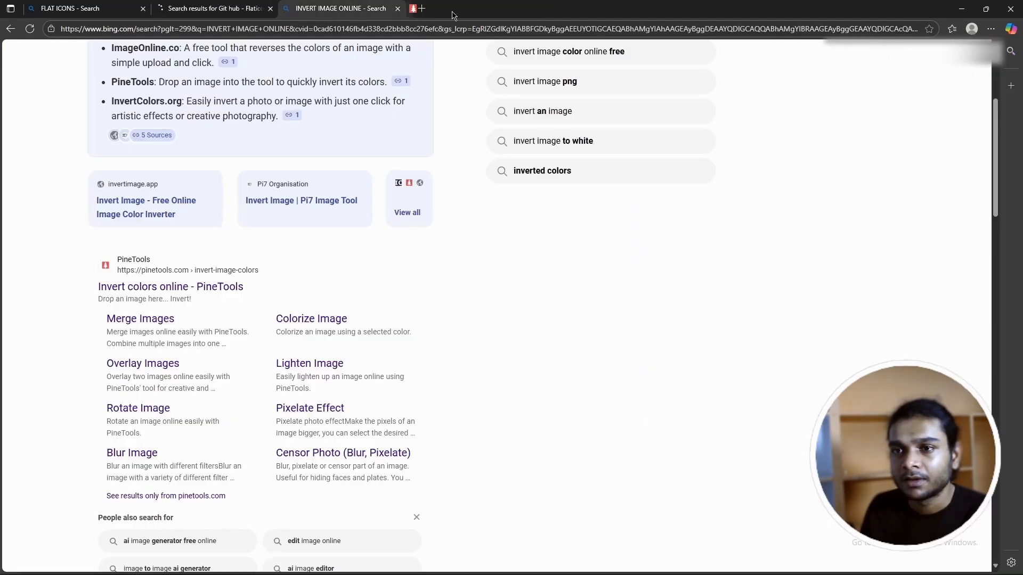
left_click(398, 9)
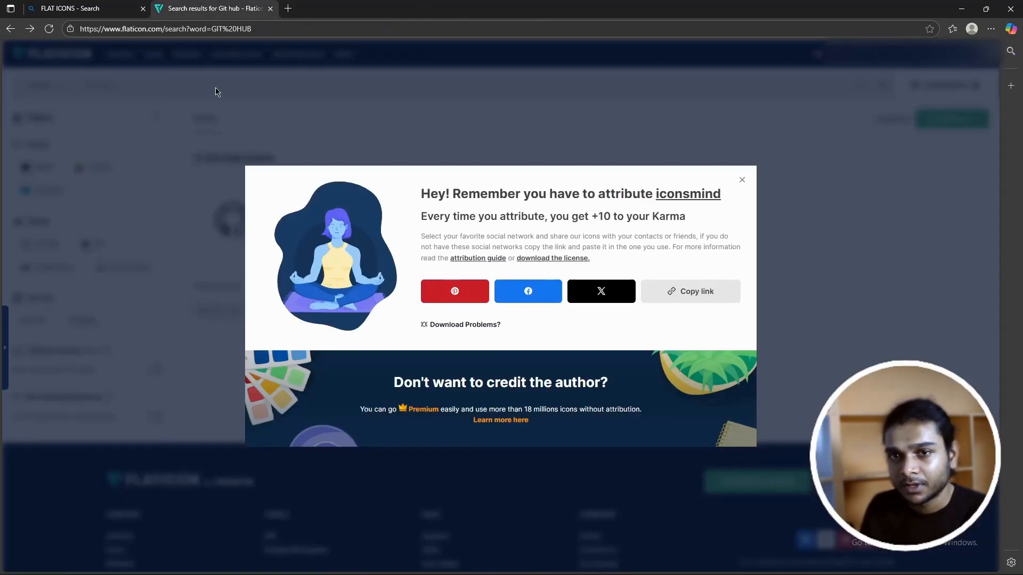
left_click(270, 9)
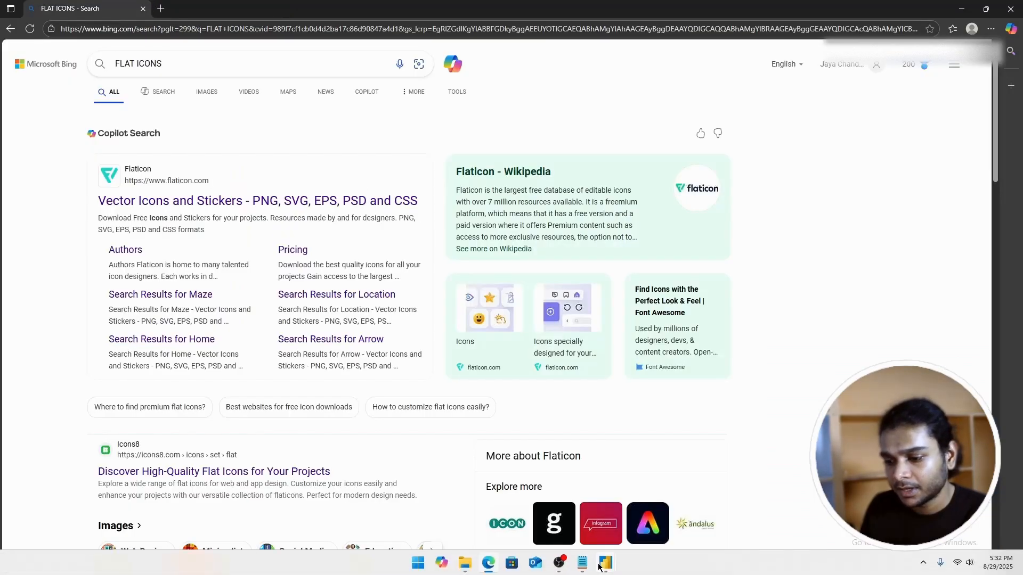
mouse_move(600, 566)
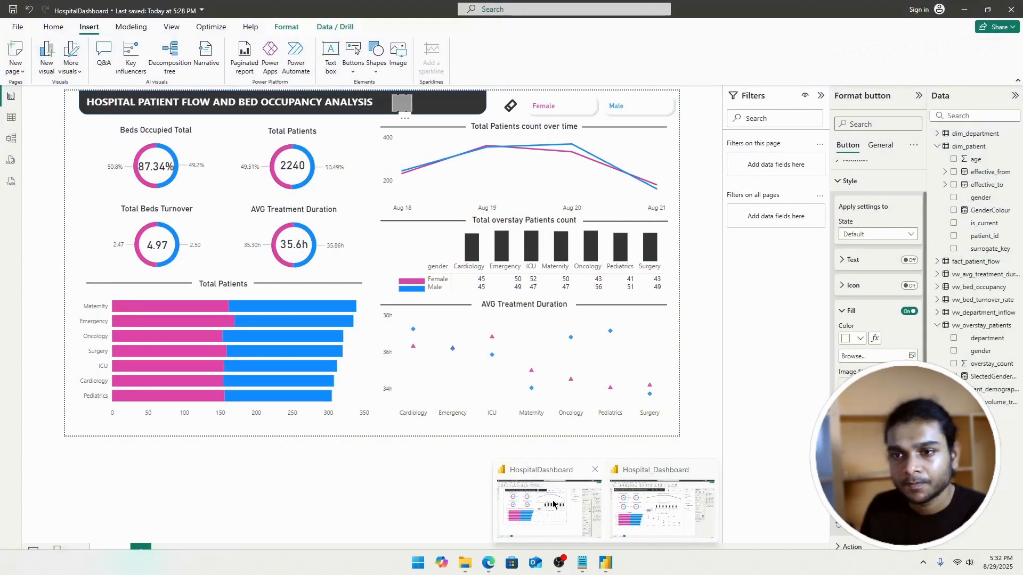
left_click(553, 504)
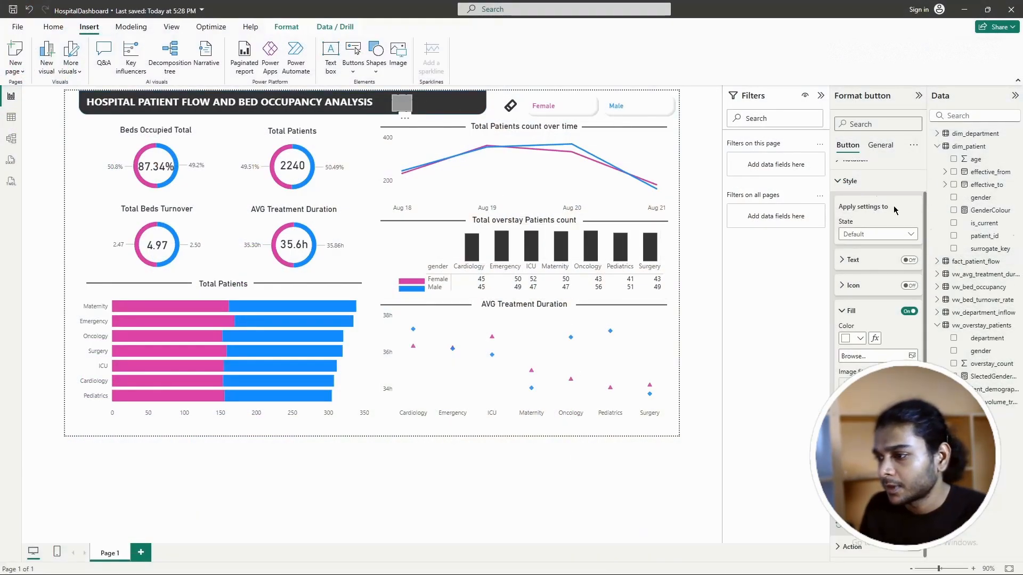
Step: Load image.png as the fill image of the button in the title banner and view it with the button deselected
left_click(911, 356)
left_click(555, 136)
left_click(738, 314)
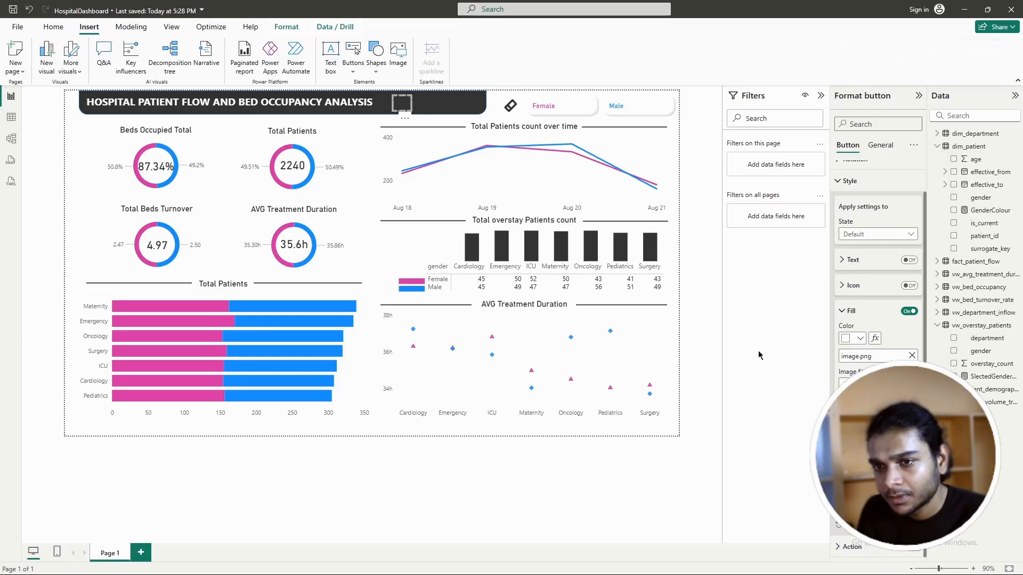
left_click(447, 103)
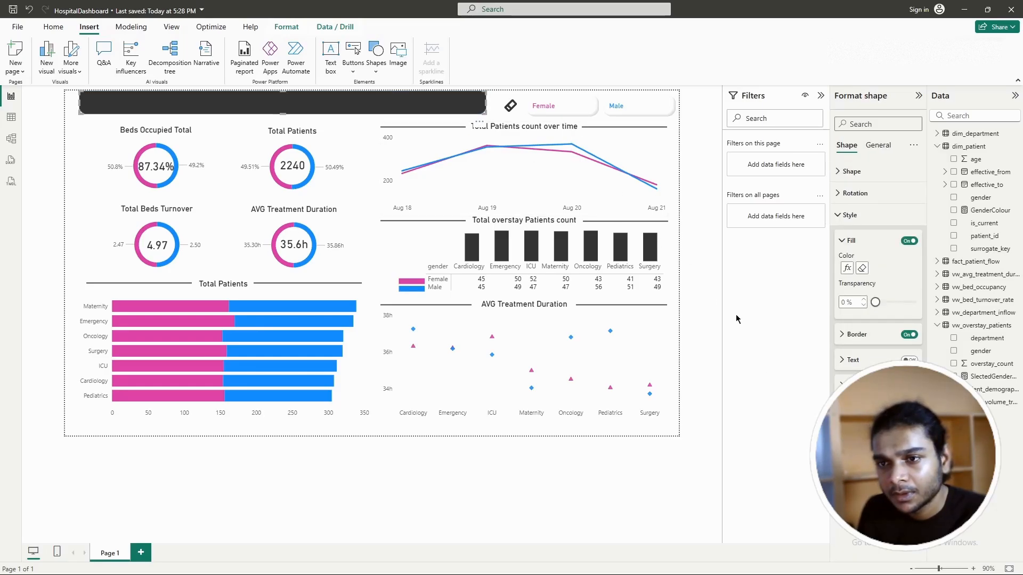
left_click(682, 278)
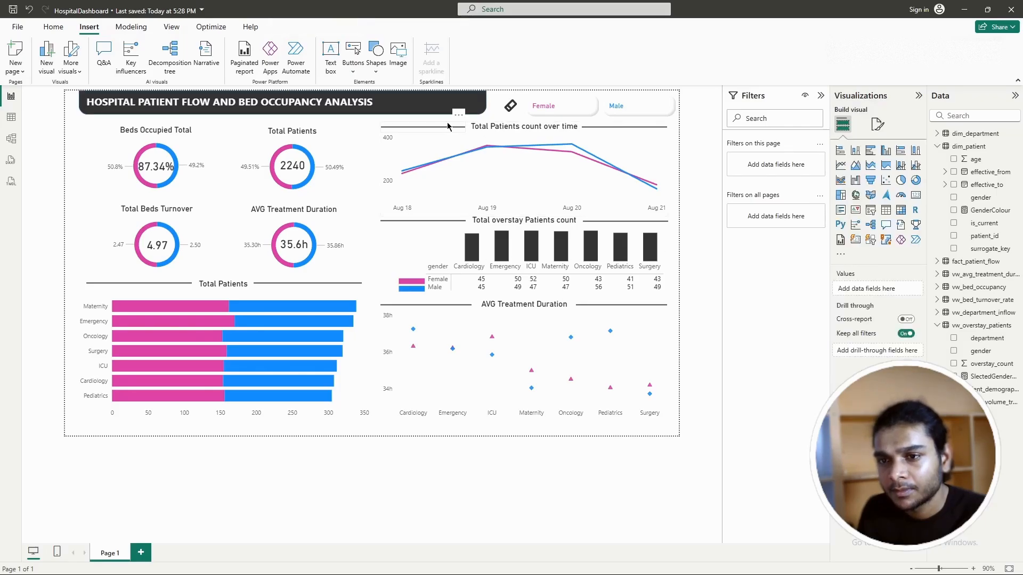
Step: Examine the banner button's style options, including its text and state settings
left_click(400, 104)
left_click(841, 217)
scroll(879, 344, "down", 3)
scroll(880, 346, "up", 2)
scroll(879, 352, "up", 1)
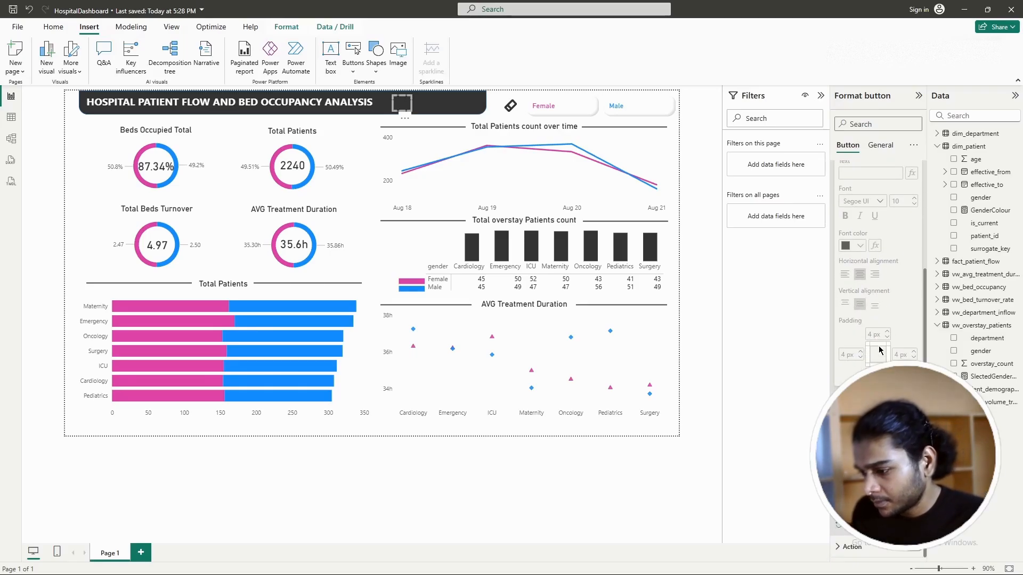
scroll(854, 326, "up", 1)
left_click(842, 287)
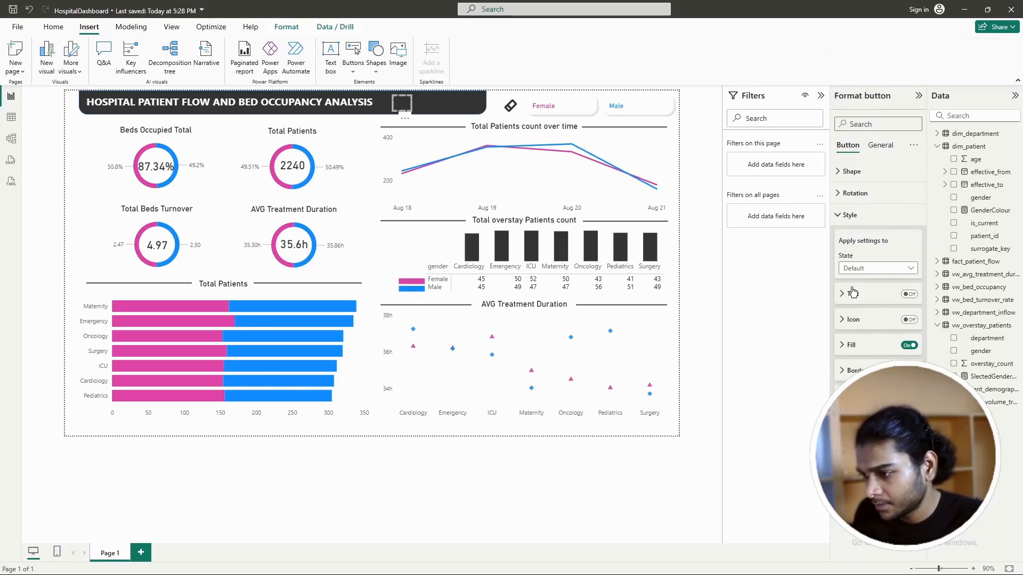
left_click(884, 269)
left_click(885, 273)
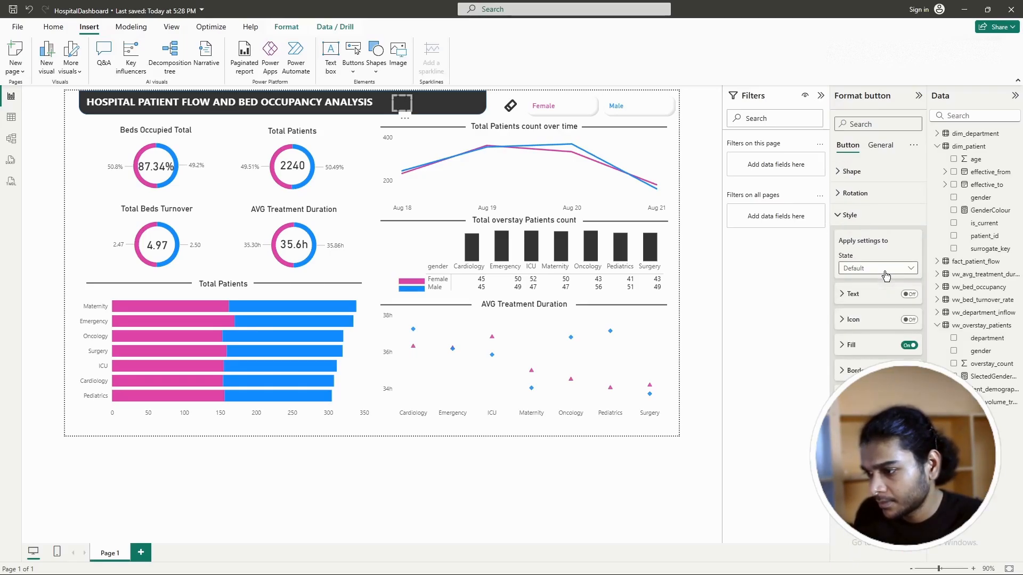
Step: Try lowering the button's fill transparency and removing its fill image, and undo the last changes
left_click(852, 346)
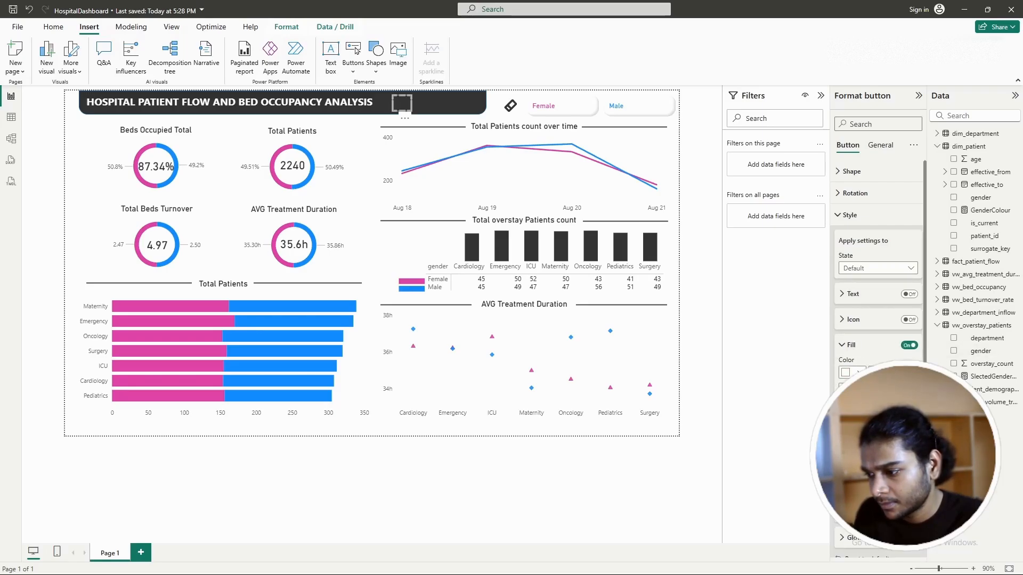
left_click_drag(911, 416, 874, 417)
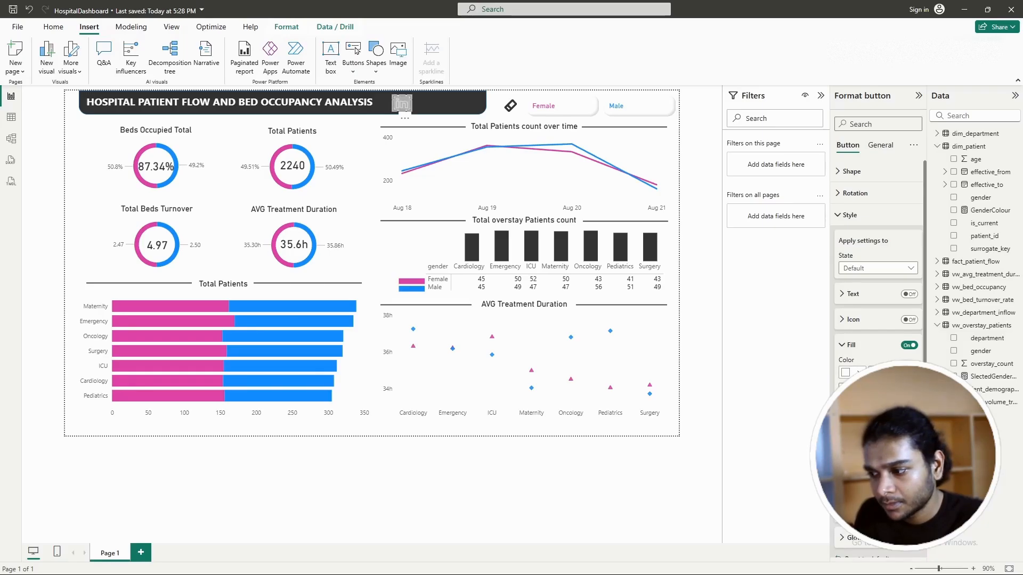
left_click(909, 390)
left_click(856, 373)
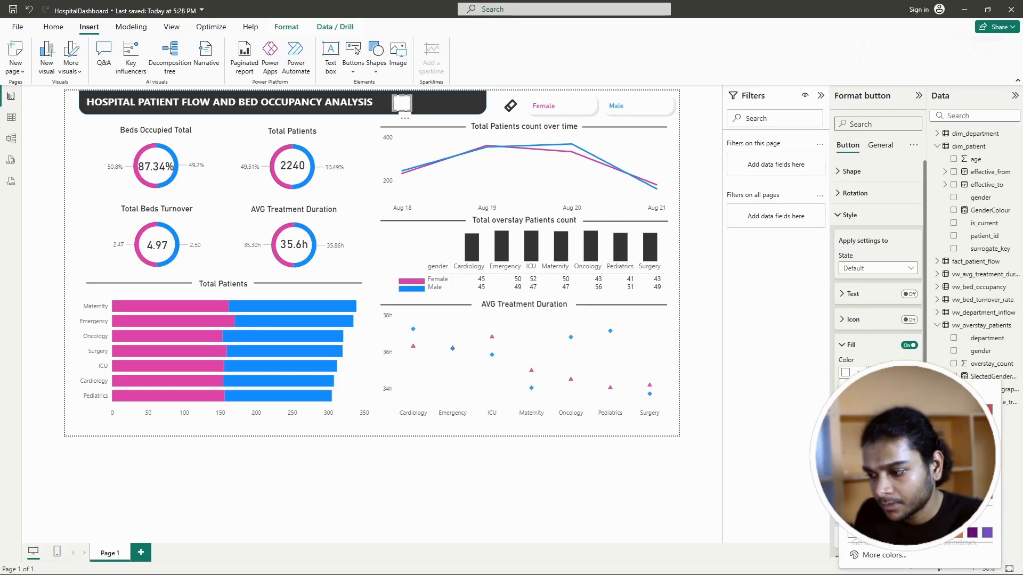
left_click(780, 433)
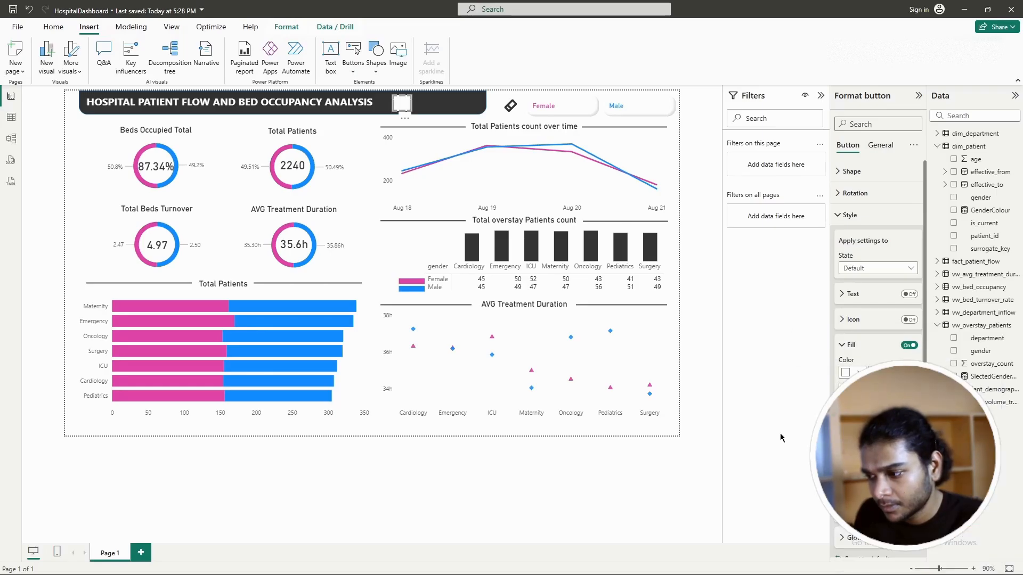
key("ctrl+z")
key("ctrl+z")
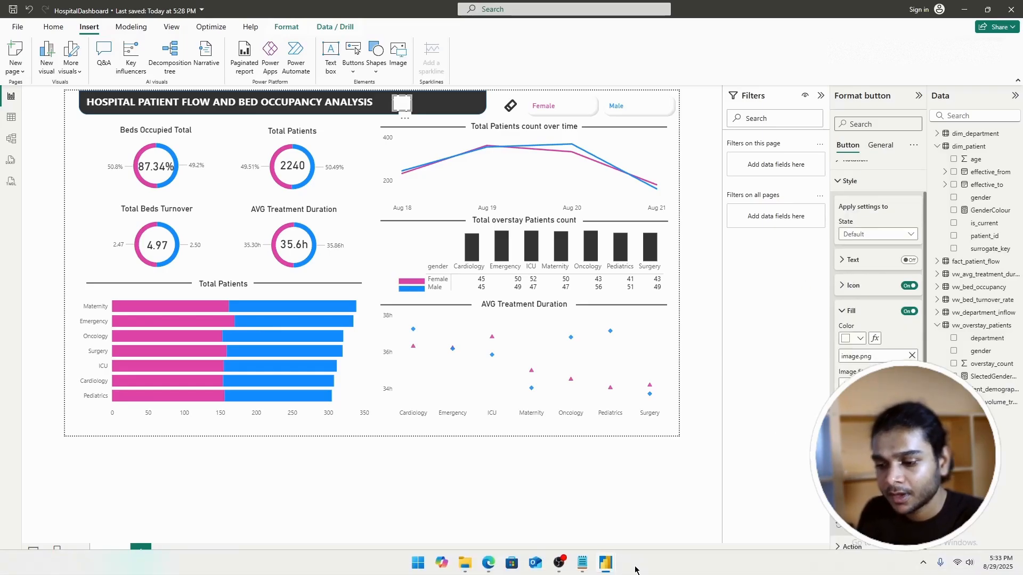
Step: Turn off the banner button's icon and fill
left_click(852, 314)
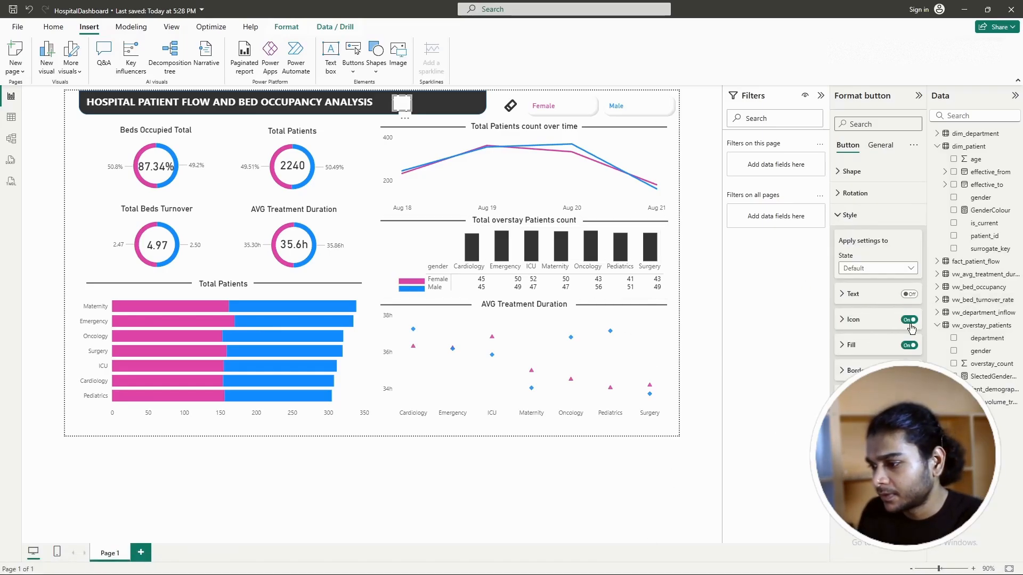
left_click(909, 319)
left_click(908, 346)
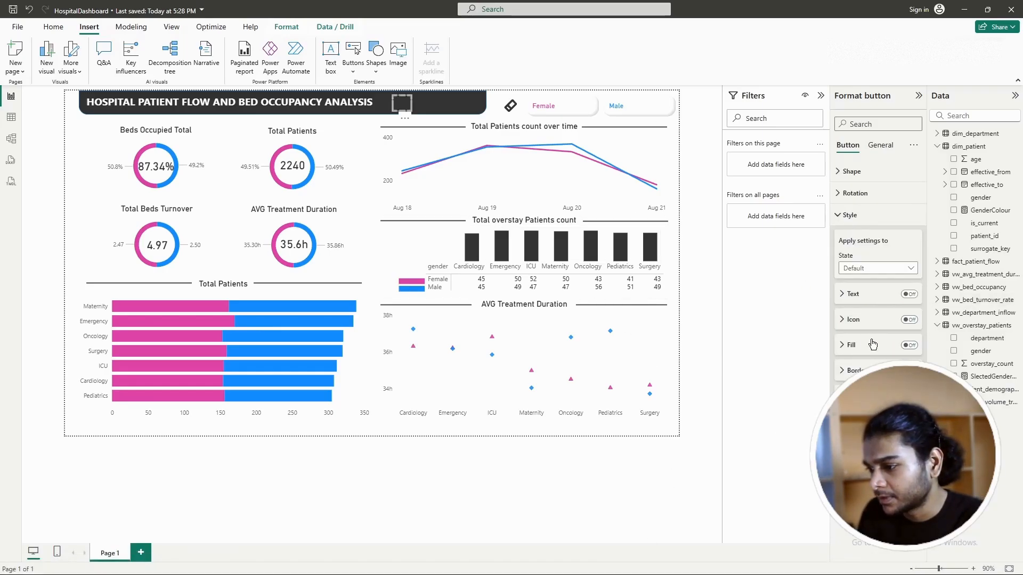
Step: Turn on the button's icon, set its icon type to Custom and load image.png as the icon
left_click(909, 320)
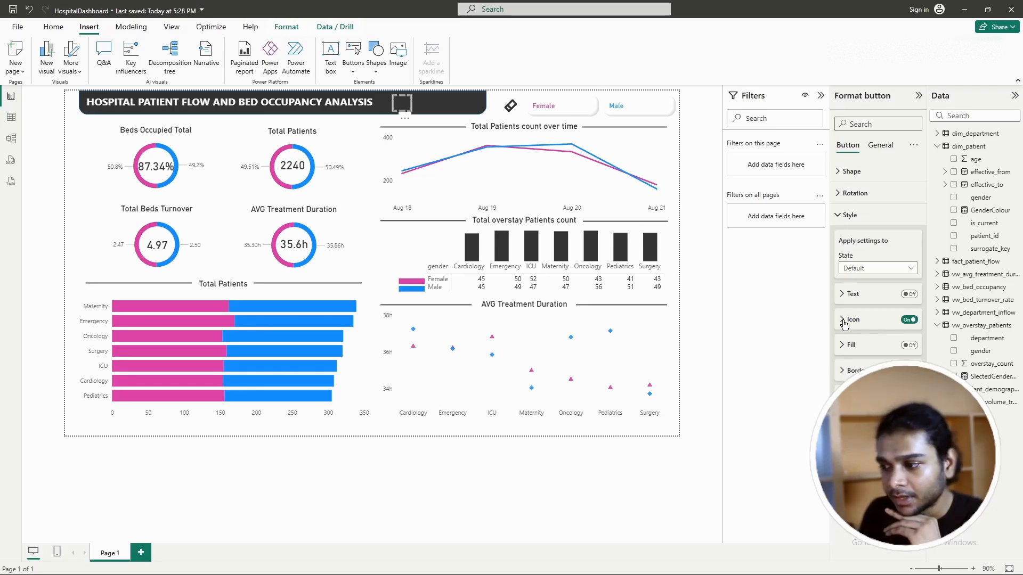
left_click(862, 321)
scroll(864, 323, "down", 3)
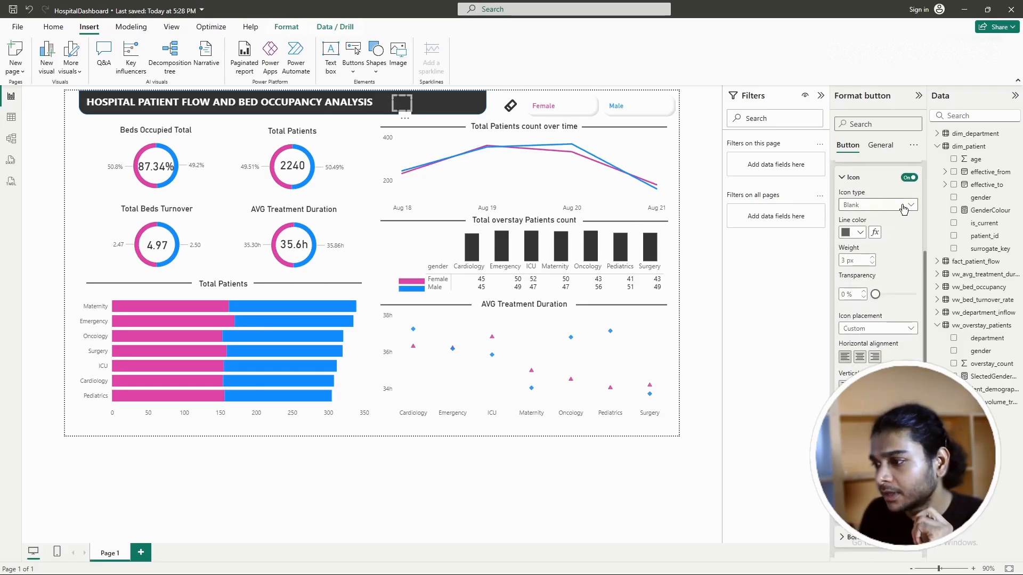
left_click(878, 205)
left_click(885, 359)
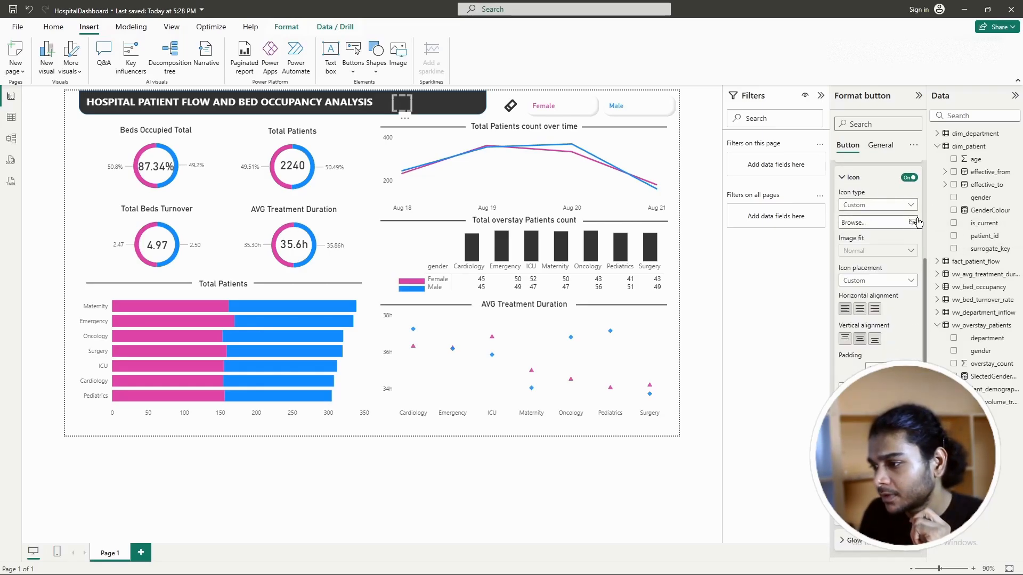
left_click(555, 137)
left_click(736, 312)
Step: Set the custom icon's image fit to Fit with centered horizontal alignment, and view the deselected button on the banner
scroll(840, 261, "down", 1)
scroll(840, 261, "up", 2)
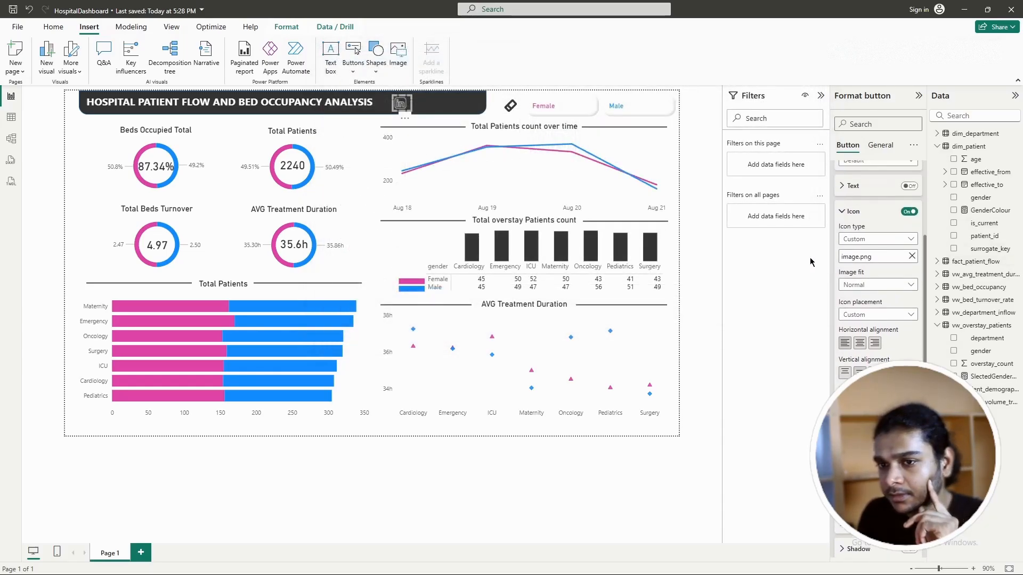
left_click(885, 287)
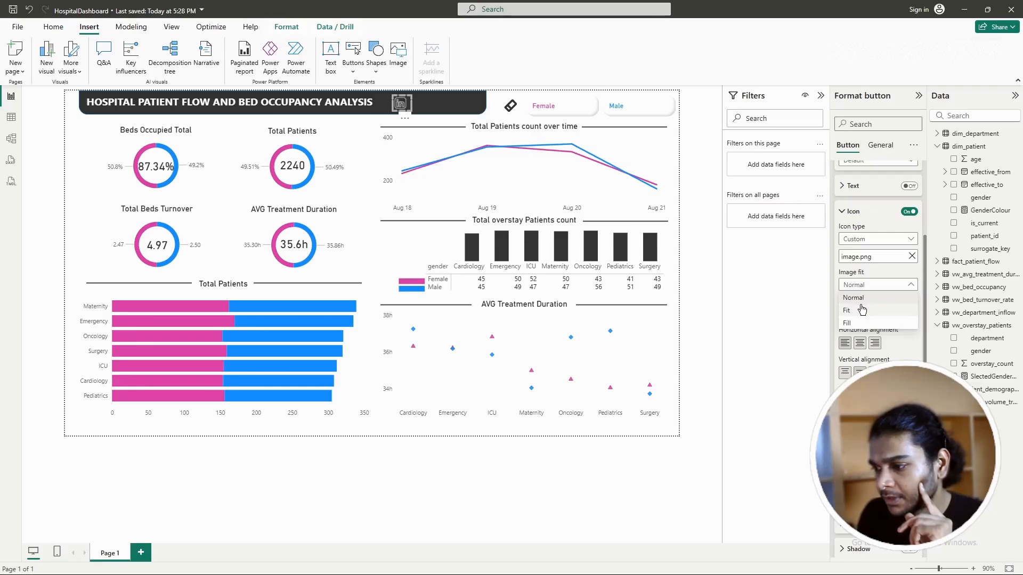
left_click(861, 310)
left_click(882, 315)
left_click(882, 319)
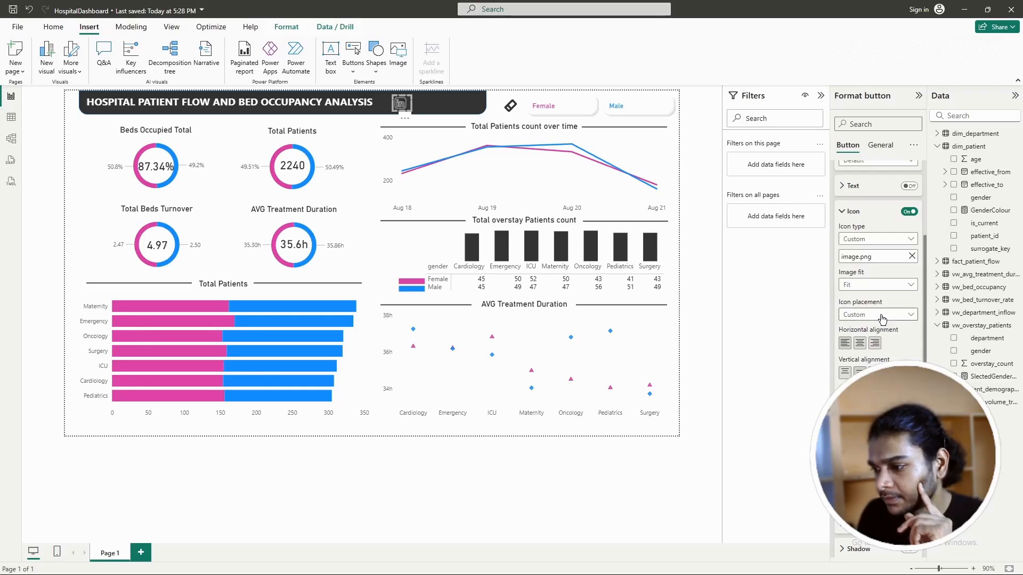
left_click(863, 344)
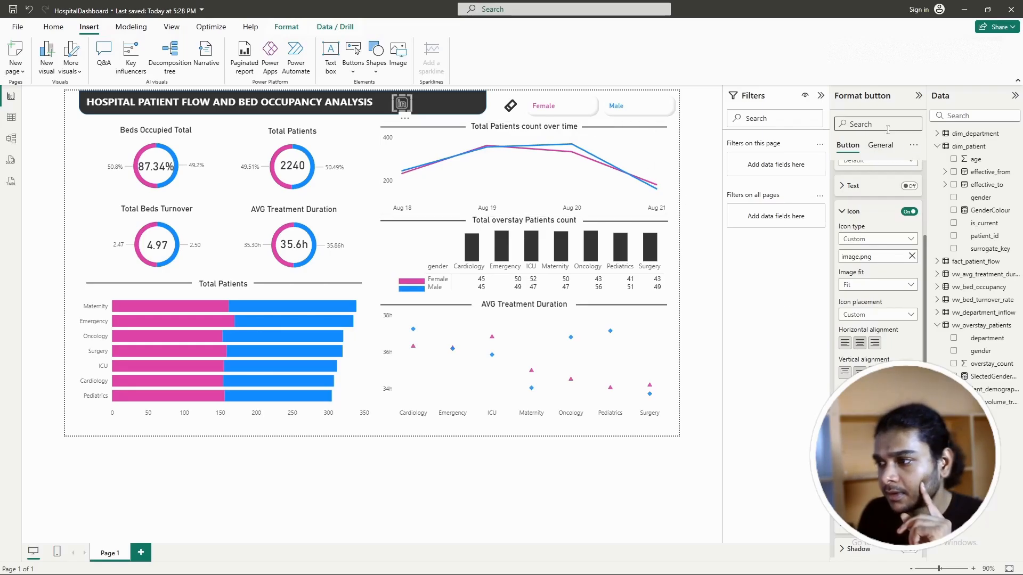
scroll(872, 188, "up", 3)
left_click(853, 212)
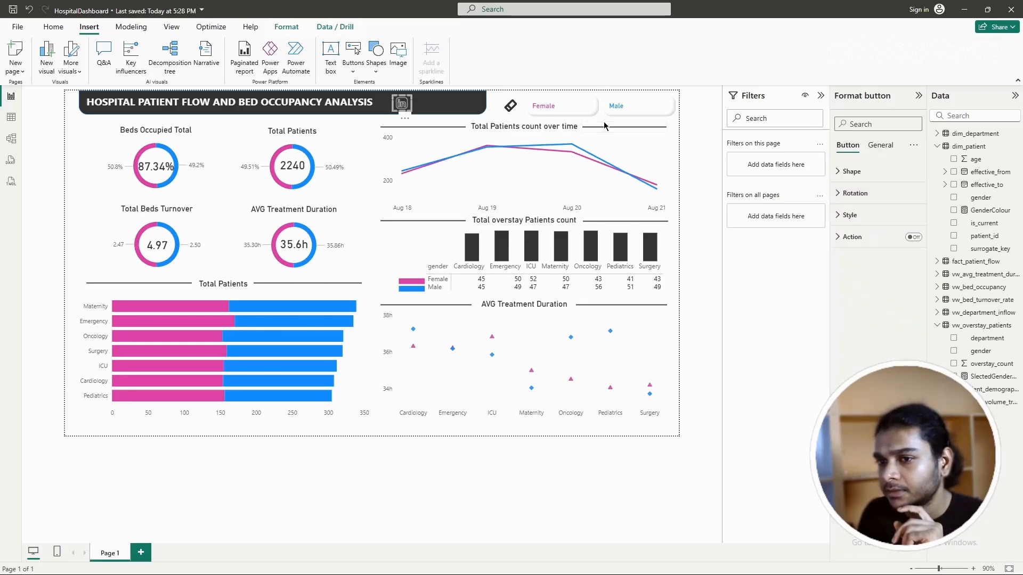
left_click(460, 106)
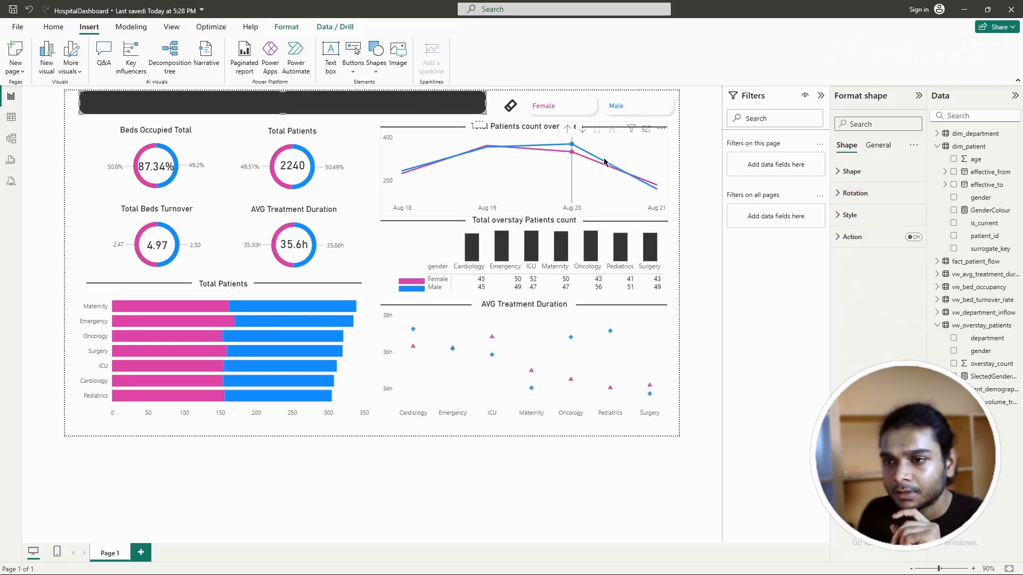
left_click(376, 176)
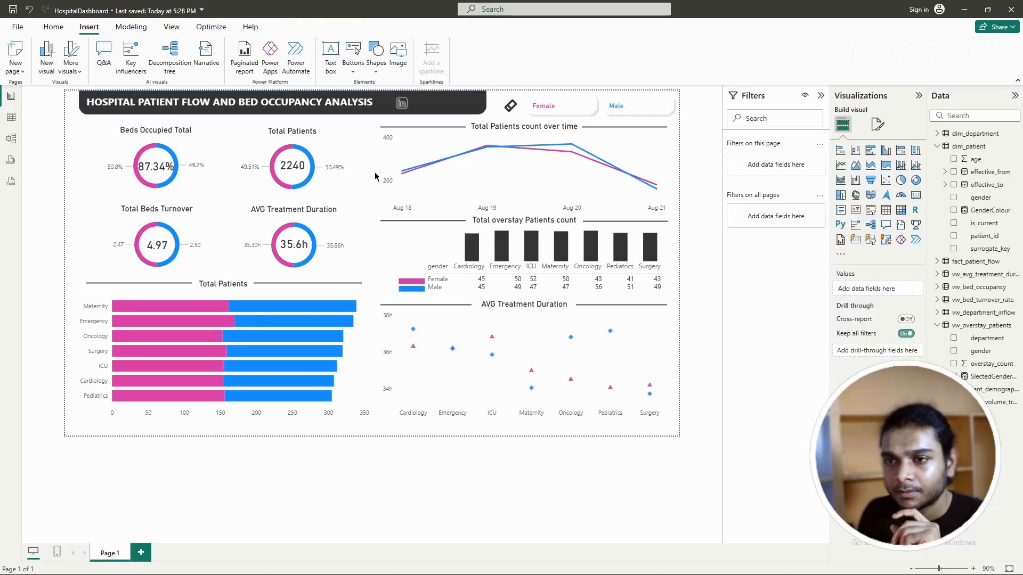
Step: Slightly adjust the placement of the LinkedIn button in the title banner
left_click(404, 104)
mouse_move(413, 108)
left_mouse_down()
mouse_move(423, 113)
mouse_move(405, 104)
left_mouse_up()
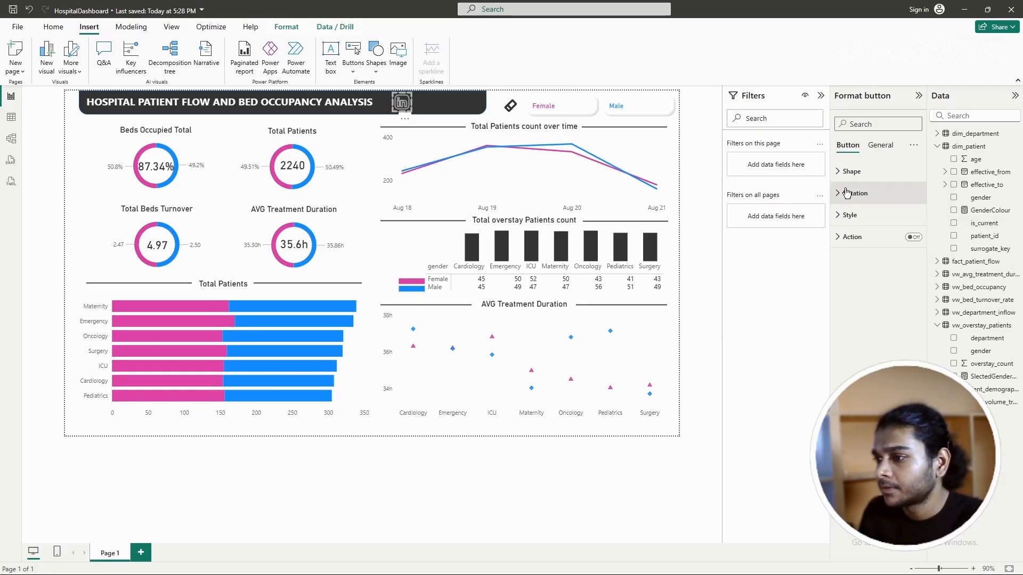
Step: Examine the LinkedIn button's shape, text and icon settings
left_click(851, 172)
left_click(851, 172)
left_click(846, 215)
scroll(896, 307, "down", 3)
scroll(896, 298, "down", 5)
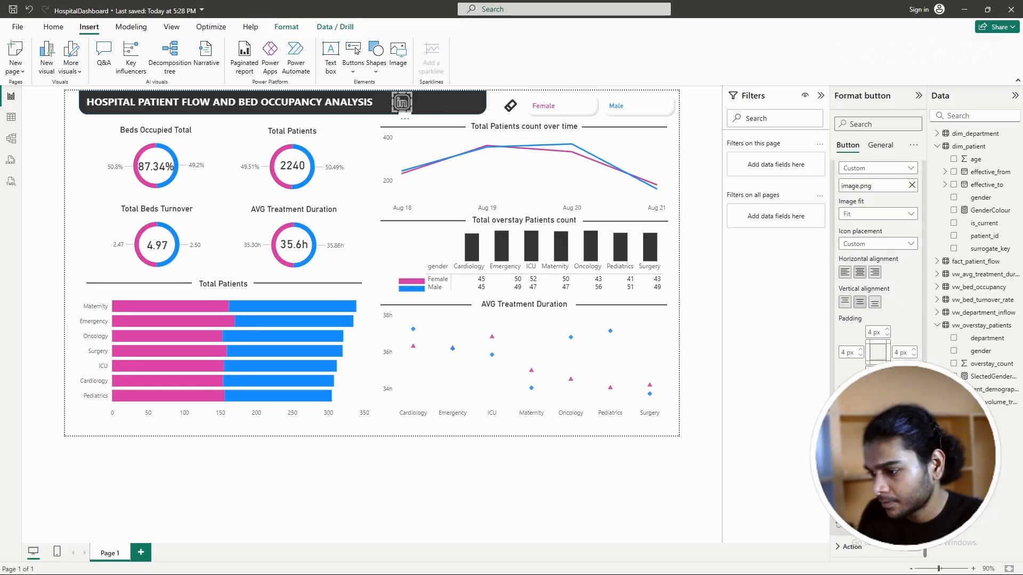
scroll(845, 270, "up", 2)
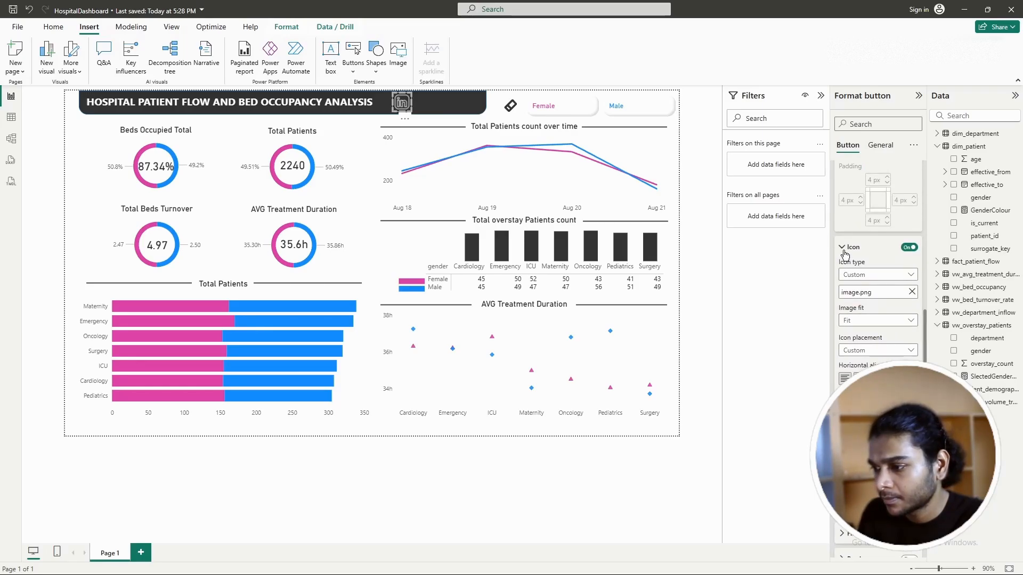
left_click(843, 249)
left_click(846, 294)
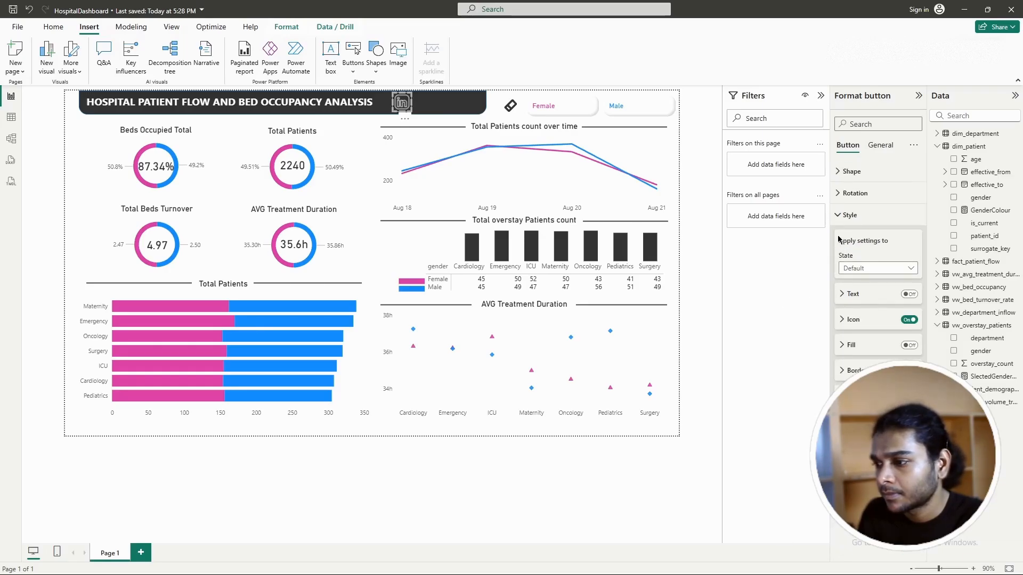
left_click(847, 215)
Step: Turn on the LinkedIn button's action and set the action type to Web URL
left_click(839, 238)
left_click(913, 237)
left_click(854, 263)
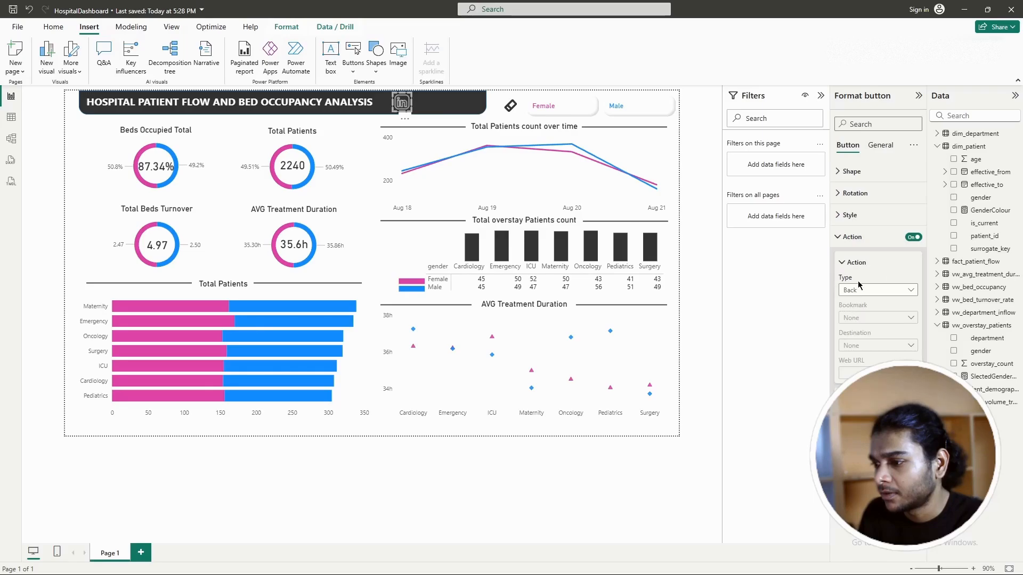
left_click(884, 291)
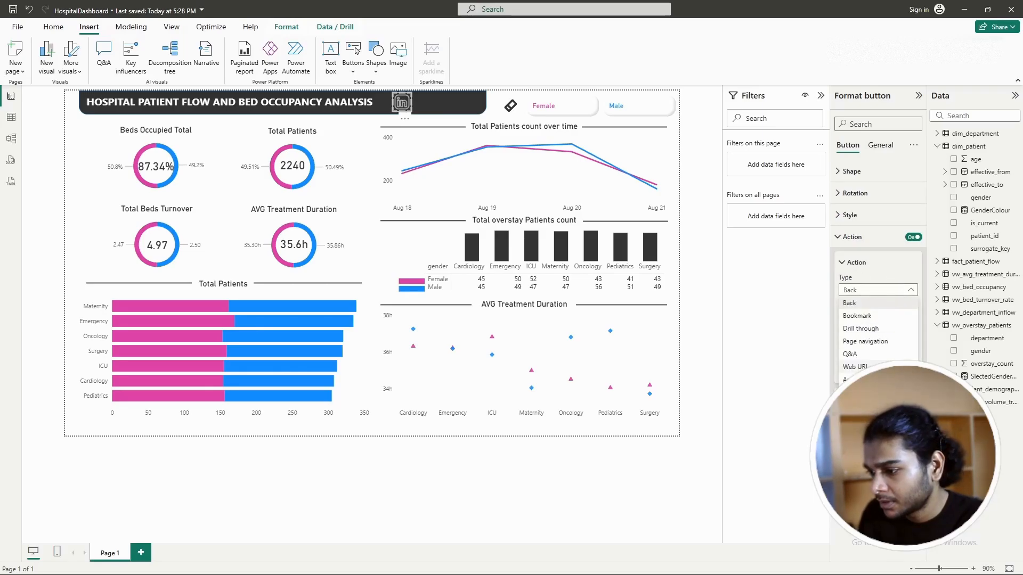
left_click(855, 367)
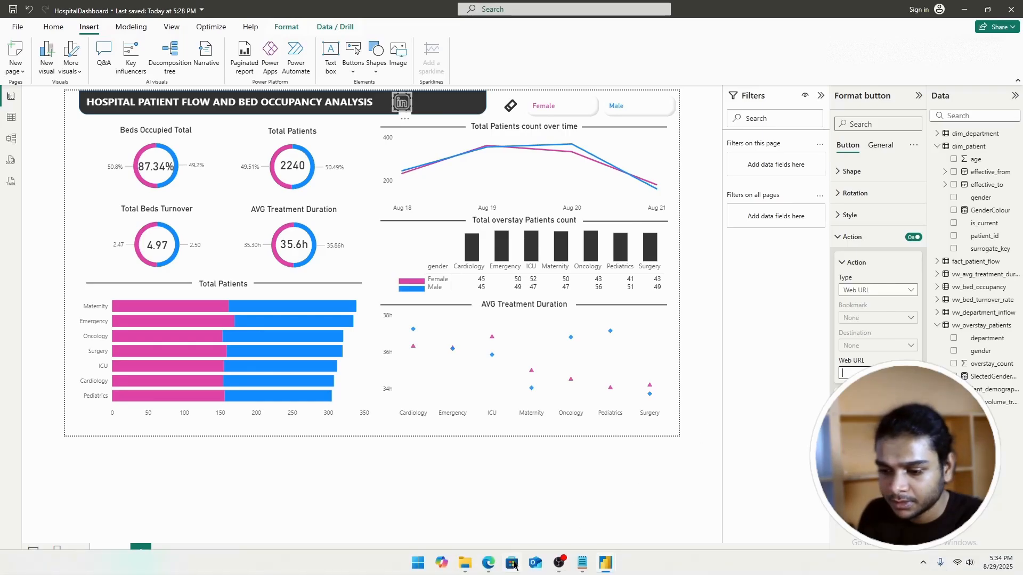
Step: Switch to the Edge browser, open the LinkedIn profile page in a new tab and copy its web address
left_click(487, 564)
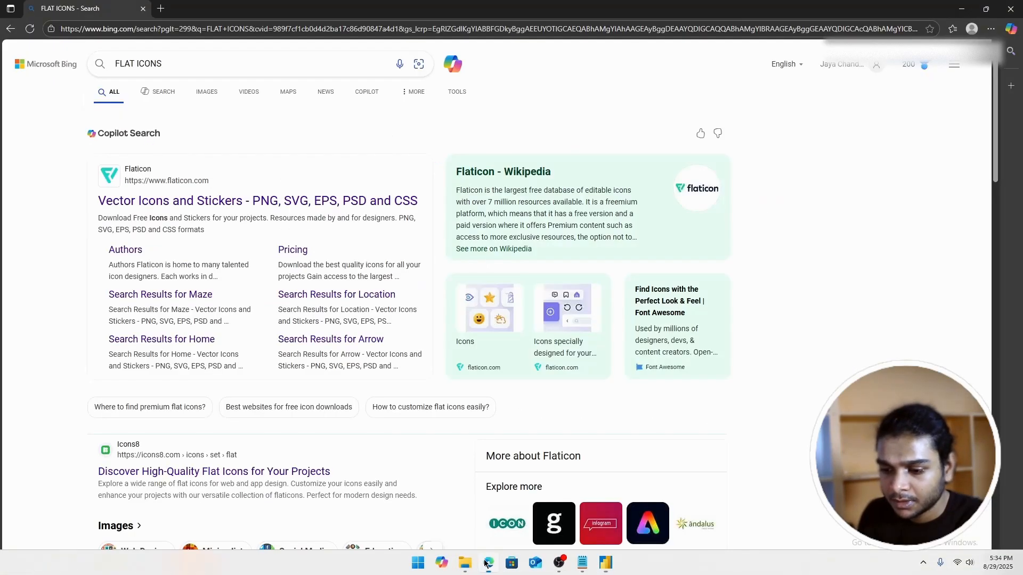
left_click(160, 9)
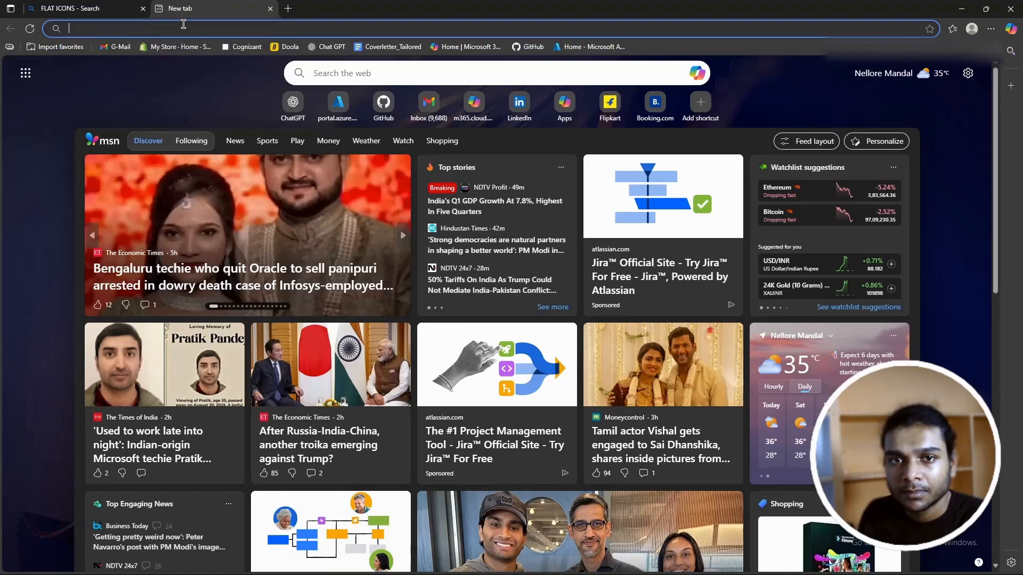
type("linkedi")
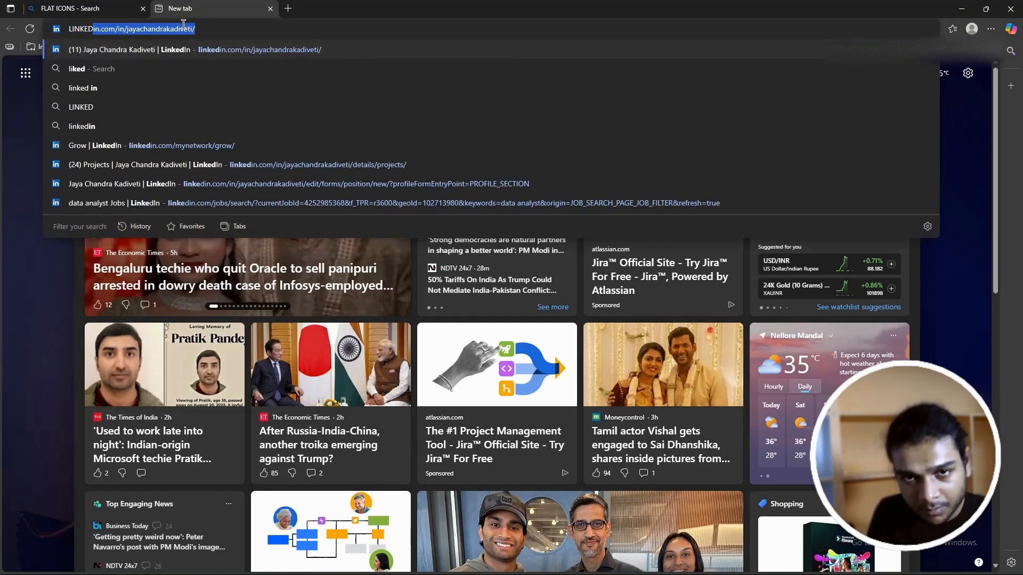
key("Return")
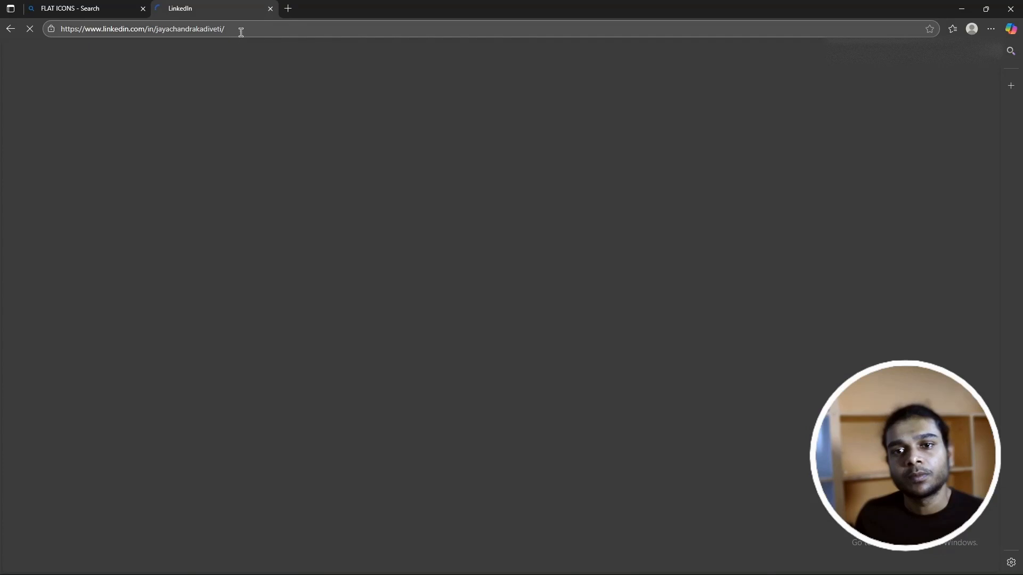
left_click(240, 32)
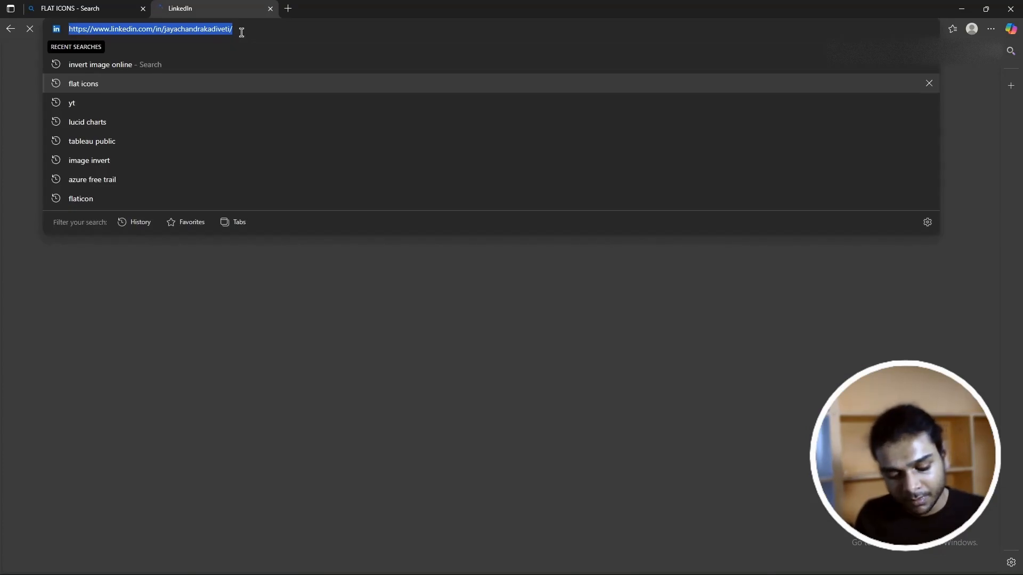
Step: Switch back to the HospitalDashboard report in Power BI and set the LinkedIn button's web URL to the copied profile address
key("alt+Tab")
left_click(600, 225)
key("alt+Tab")
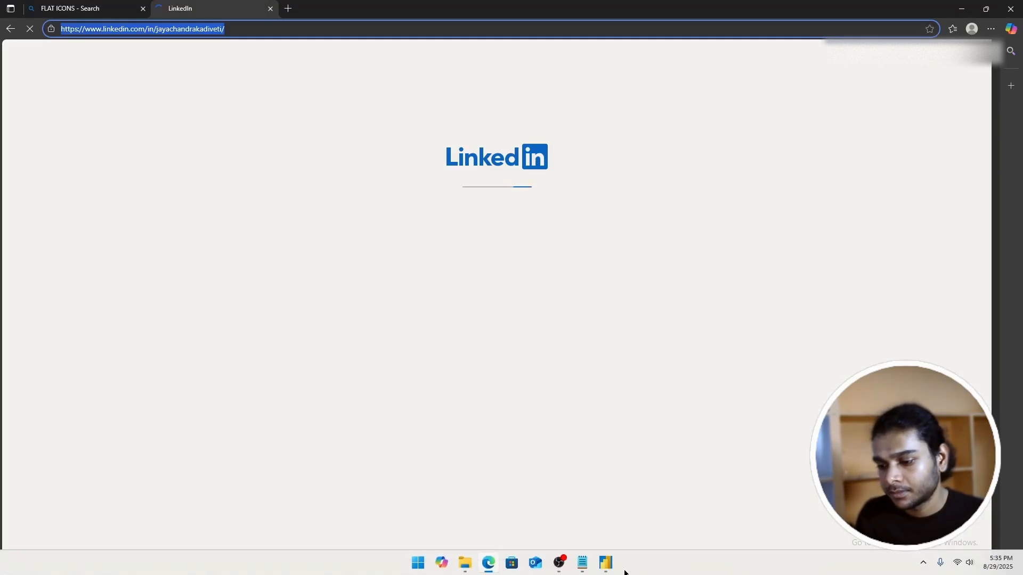
mouse_move(604, 566)
mouse_move(639, 513)
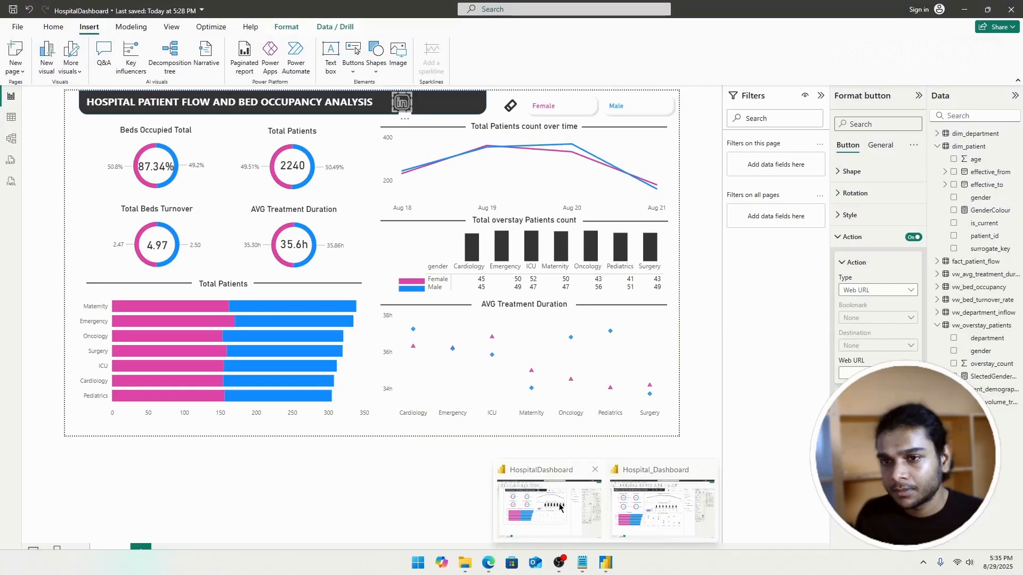
left_click(549, 509)
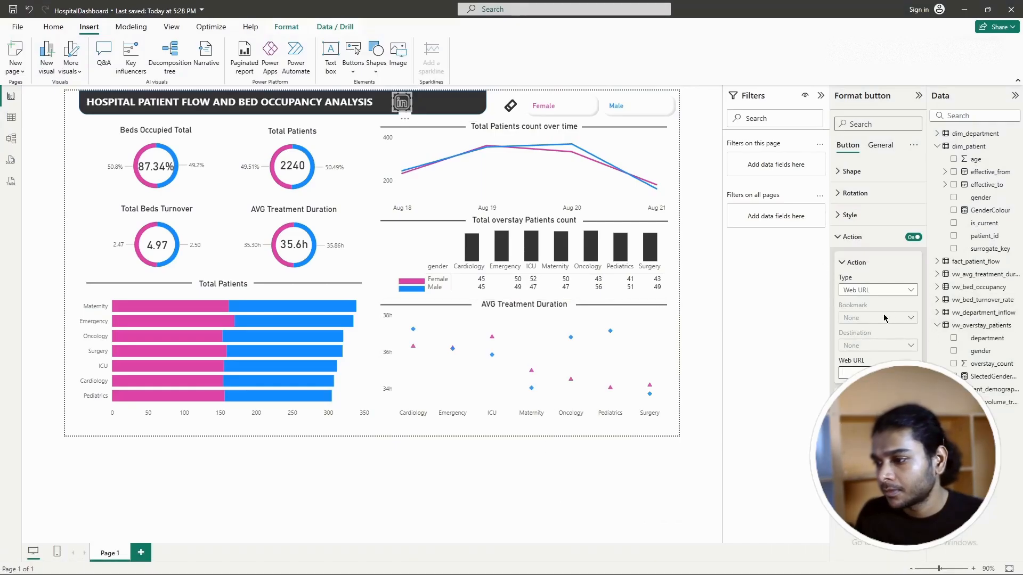
left_click(783, 354)
left_click(842, 262)
left_click(838, 237)
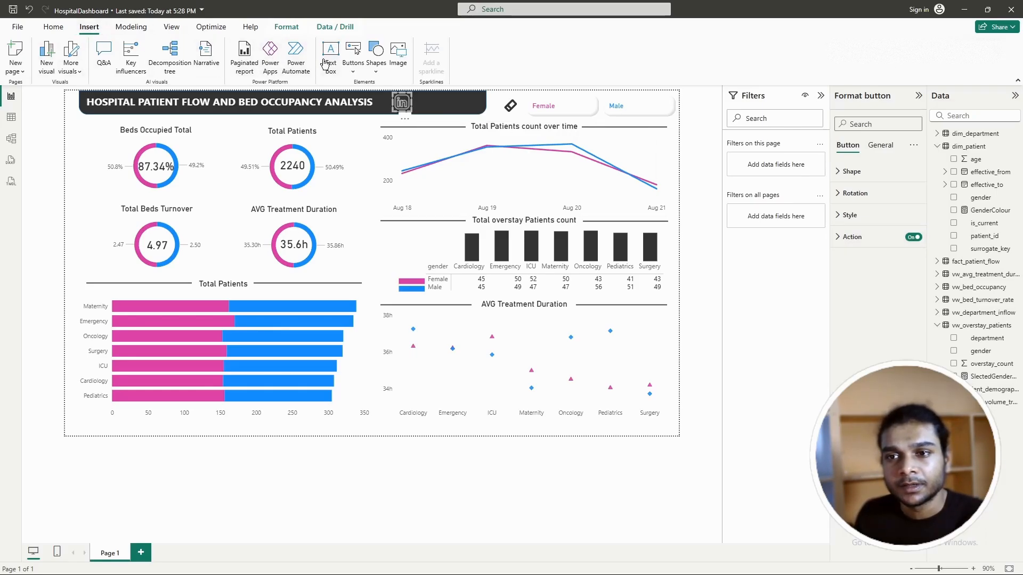
Step: Duplicate the LinkedIn button and place the copy just beside the original in the title banner
key("ctrl+c")
key("ctrl+v")
left_click_drag(410, 108, 436, 104)
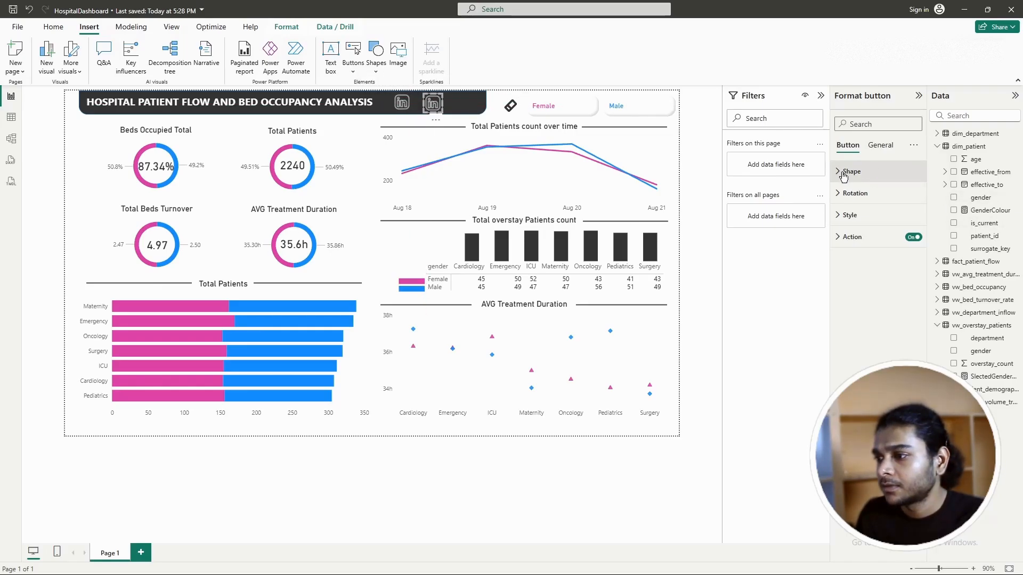
Step: Replace the duplicated button's custom icon with the inverted GitHub image, image (1).png, from the Downloads folder
left_click(838, 216)
left_click(850, 320)
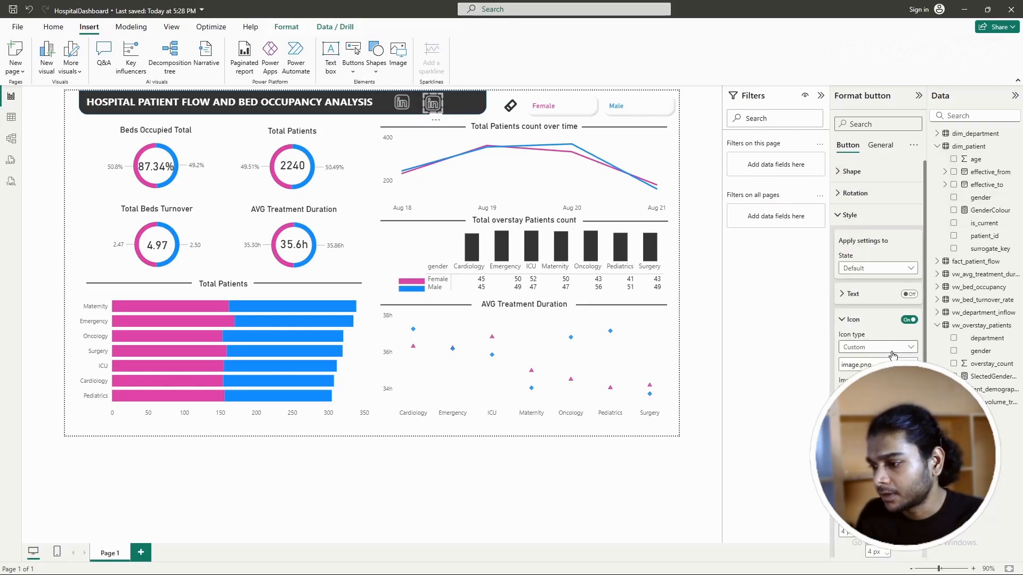
left_click(915, 364)
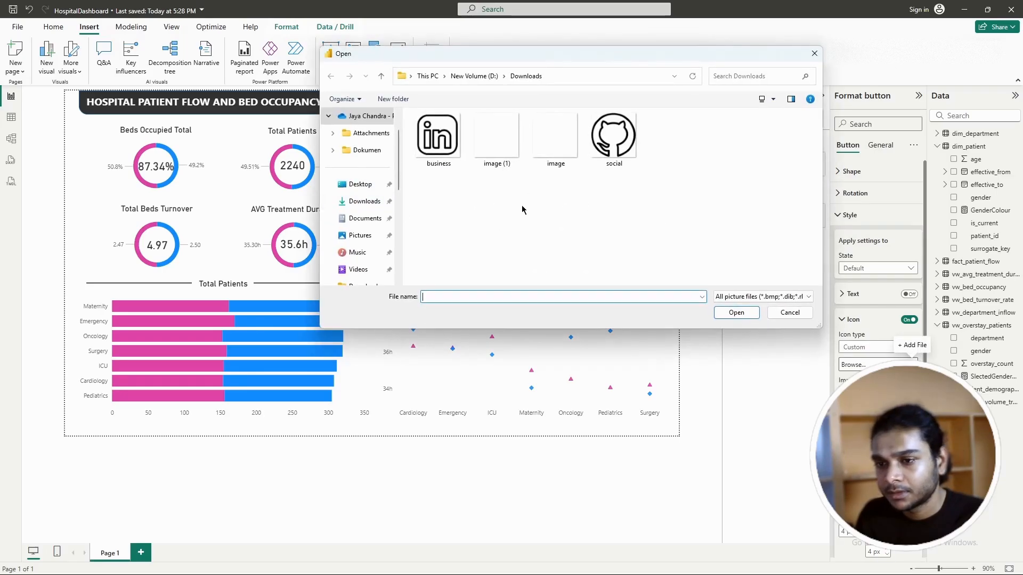
left_click(496, 140)
left_click(736, 313)
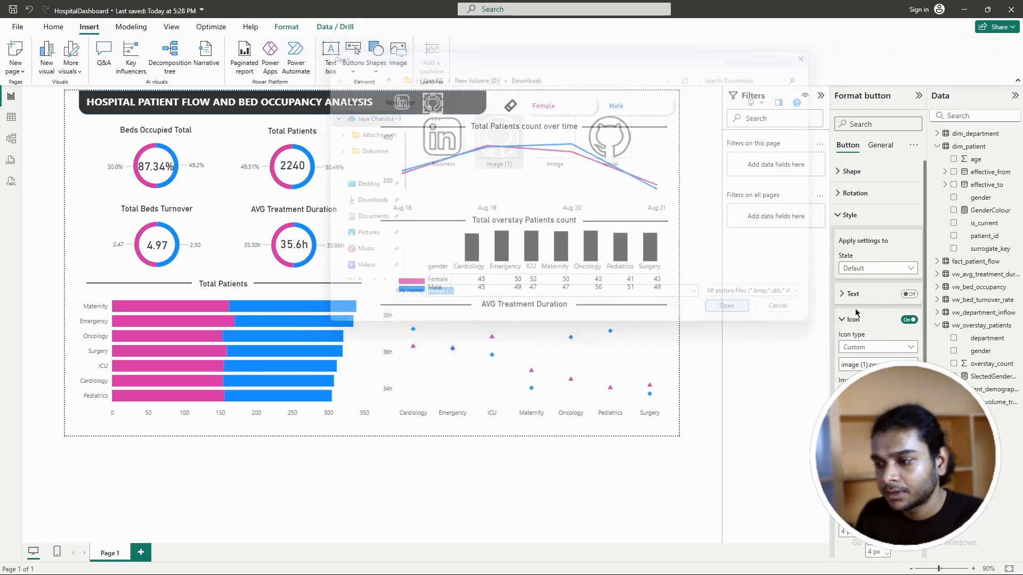
left_click(851, 319)
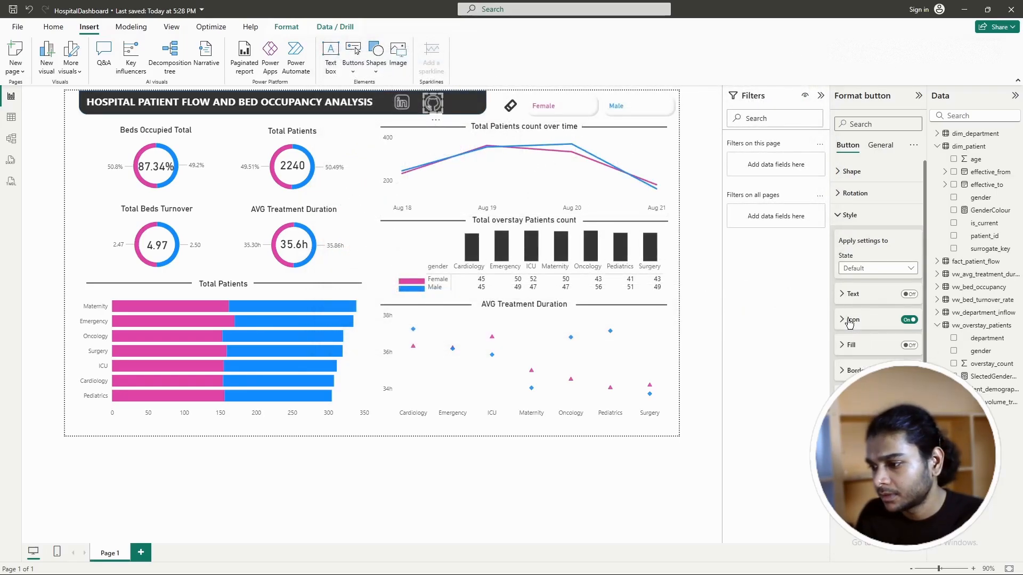
left_click(848, 215)
Step: Show the GitHub button's action settings with the Web URL field and switch to the Edge browser
left_click(872, 246)
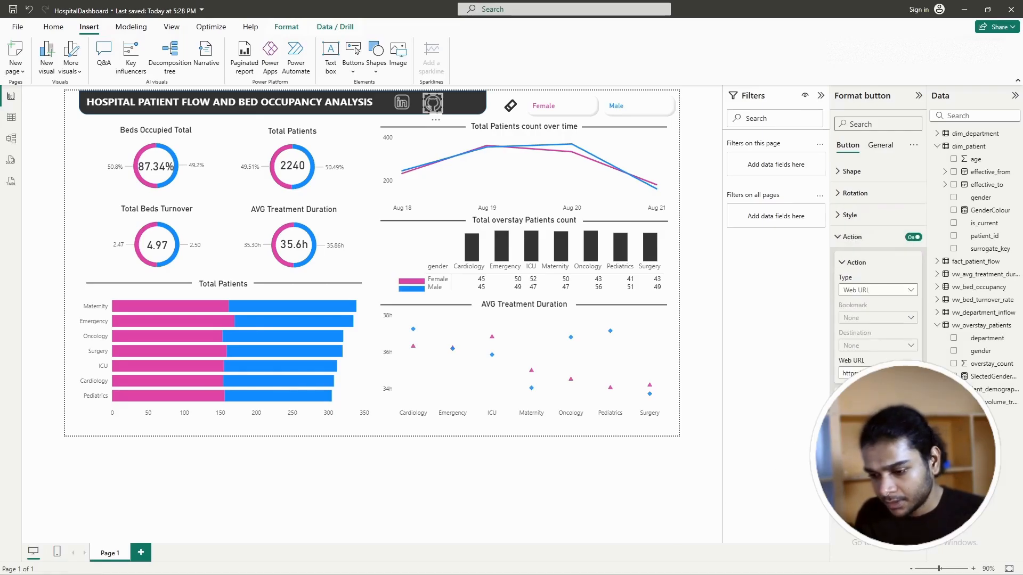
mouse_move(543, 551)
left_click(488, 563)
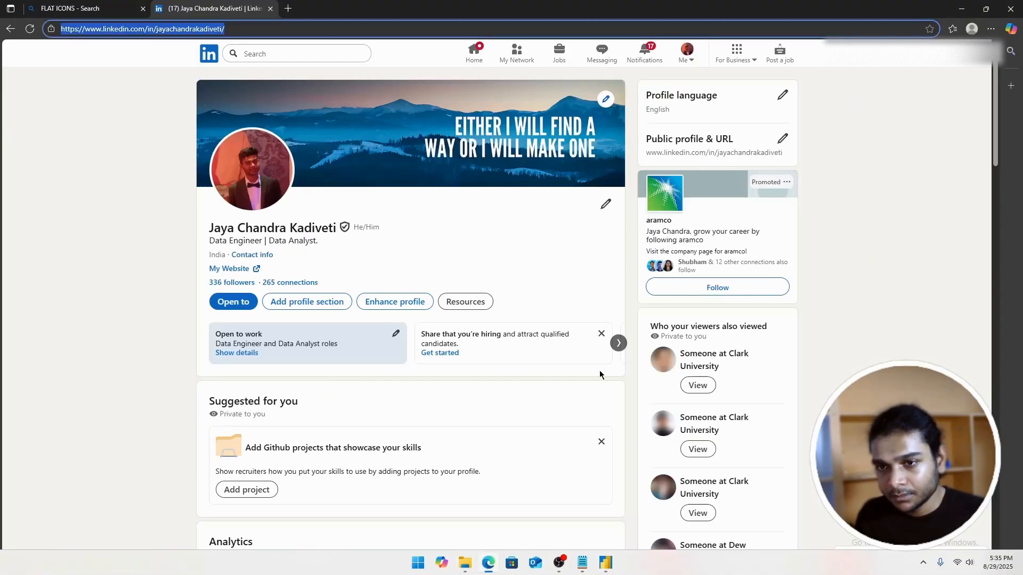
left_click(289, 8)
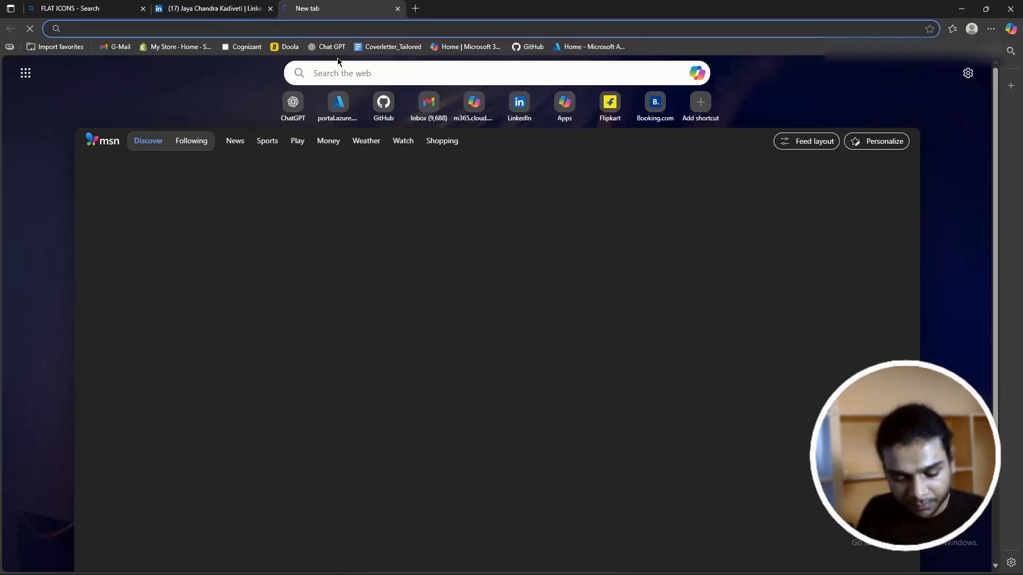
type("GIT")
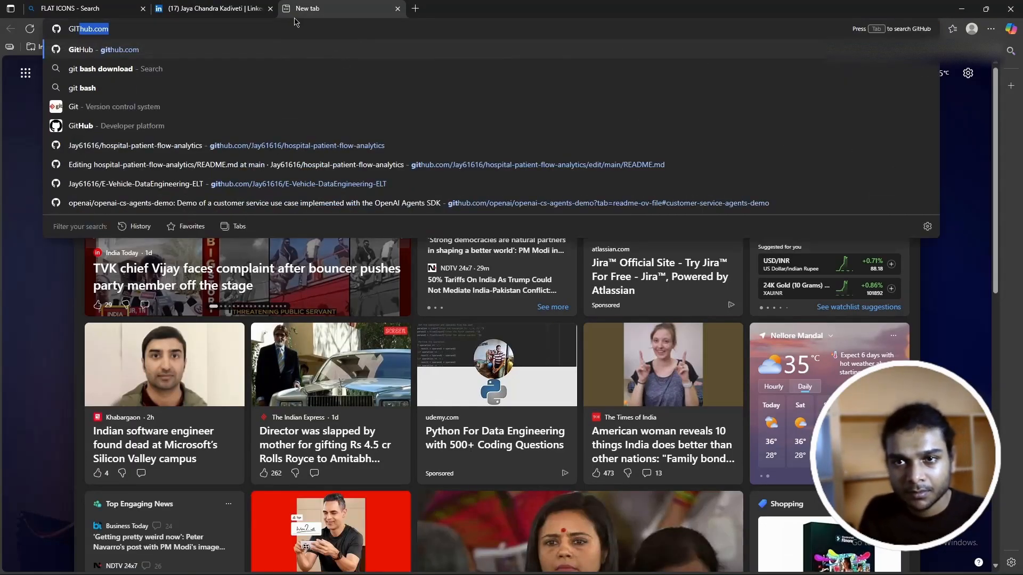
key("Escape")
left_click(397, 8)
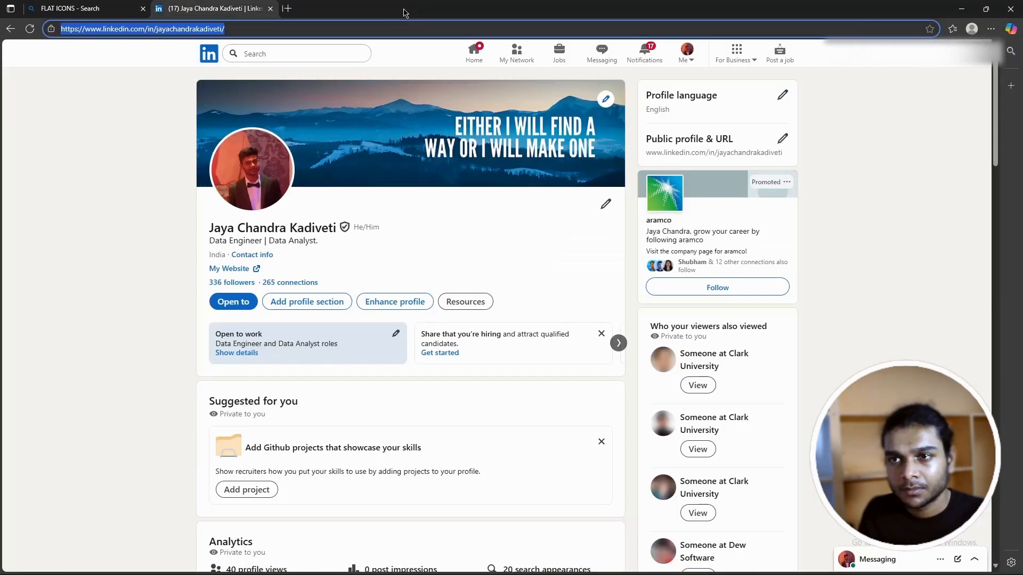
Step: Open the GitHub profile page from the saved GitHub bookmark in a new tab and copy its web address
left_click(289, 9)
left_click(526, 47)
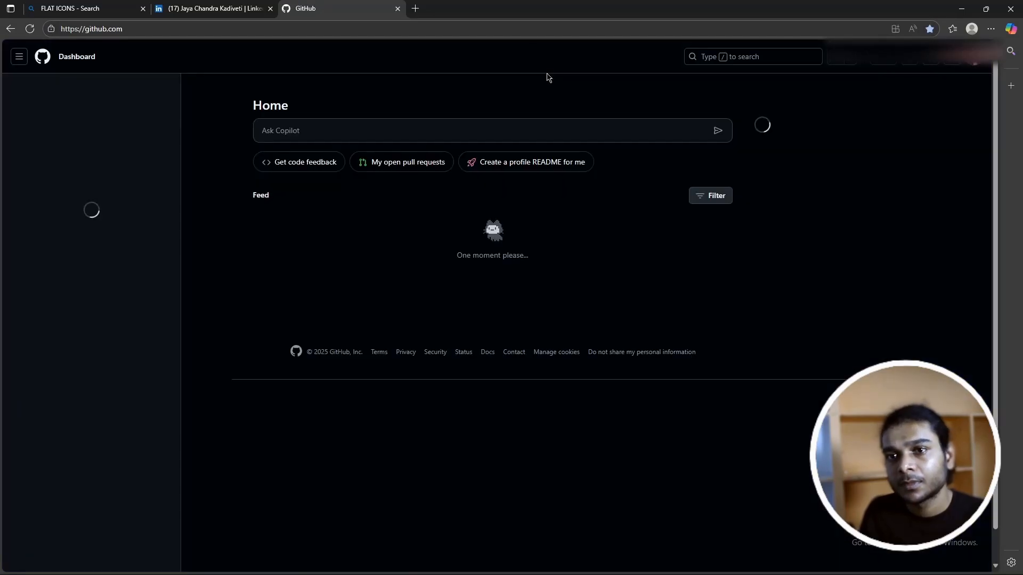
left_click(988, 62)
left_click(872, 109)
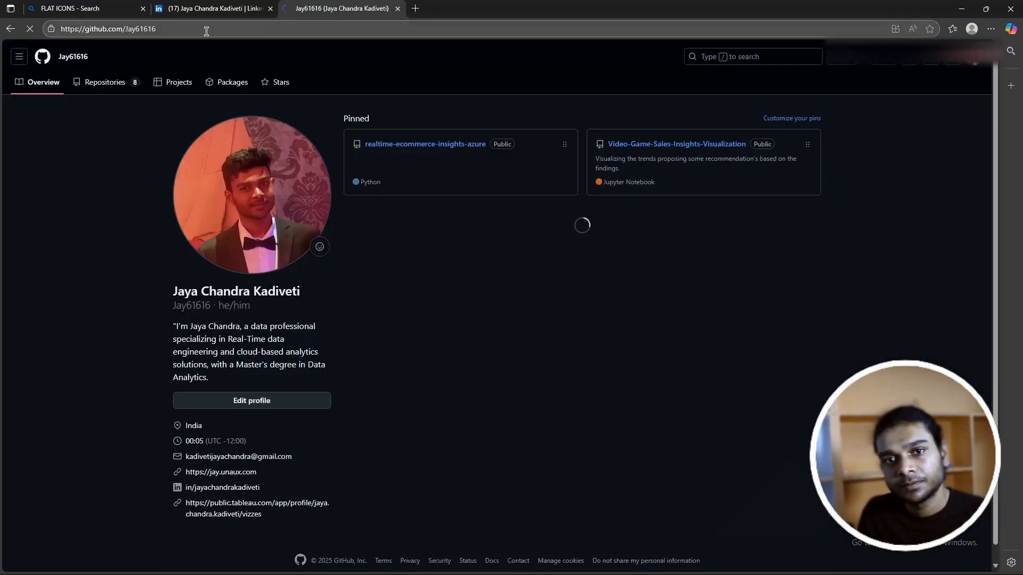
left_click(195, 28)
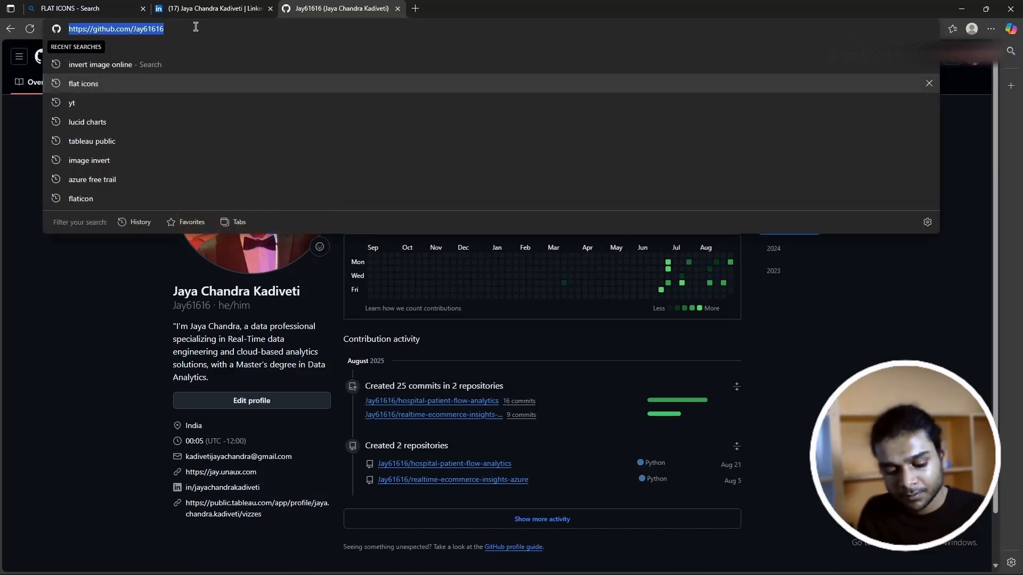
left_click(209, 9)
key("ctrl+Tab")
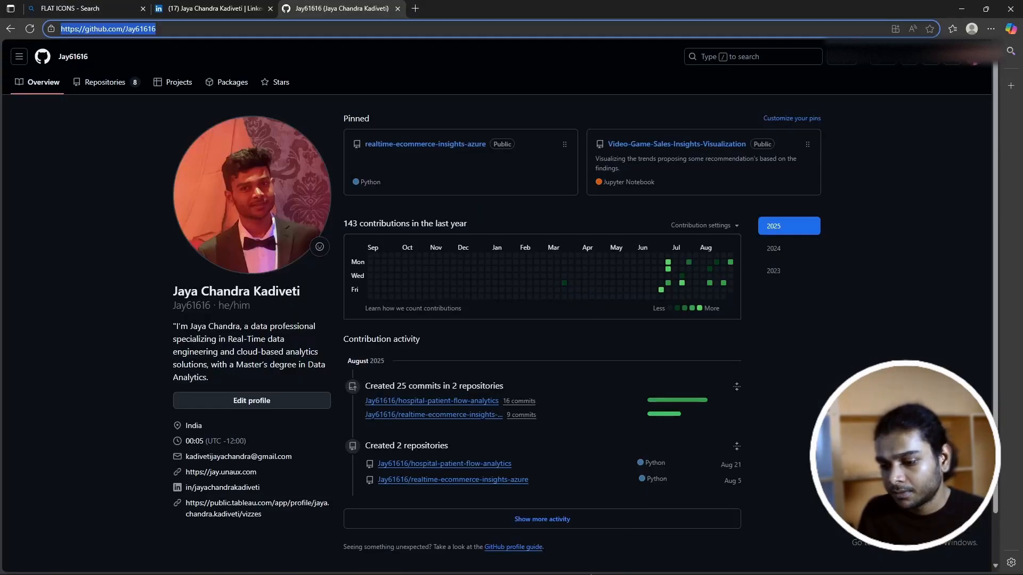
Step: Switch back to the HospitalDashboard report in Power BI and set the GitHub button's web URL to the copied profile address
mouse_move(610, 563)
left_click(575, 528)
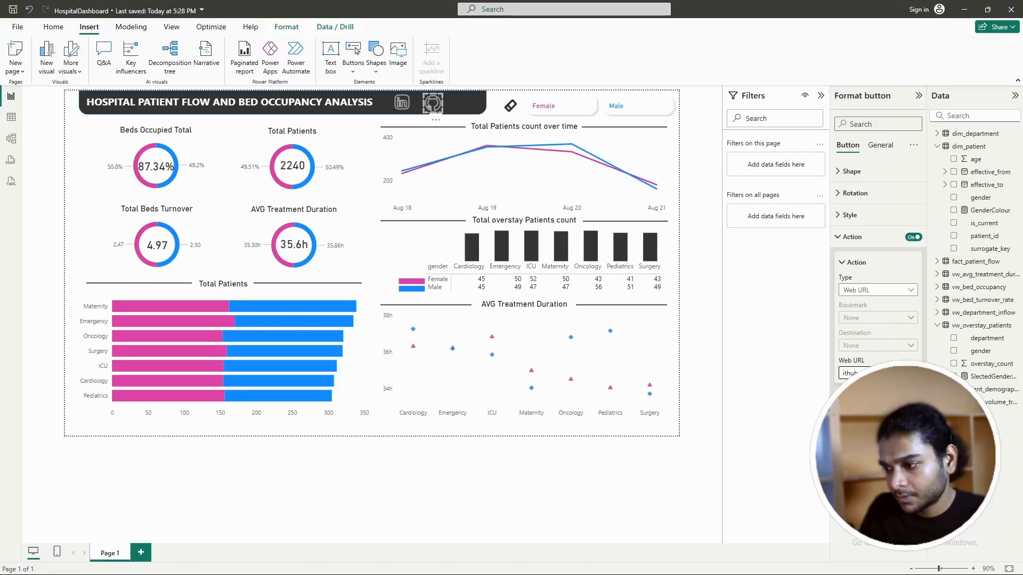
left_click(847, 237)
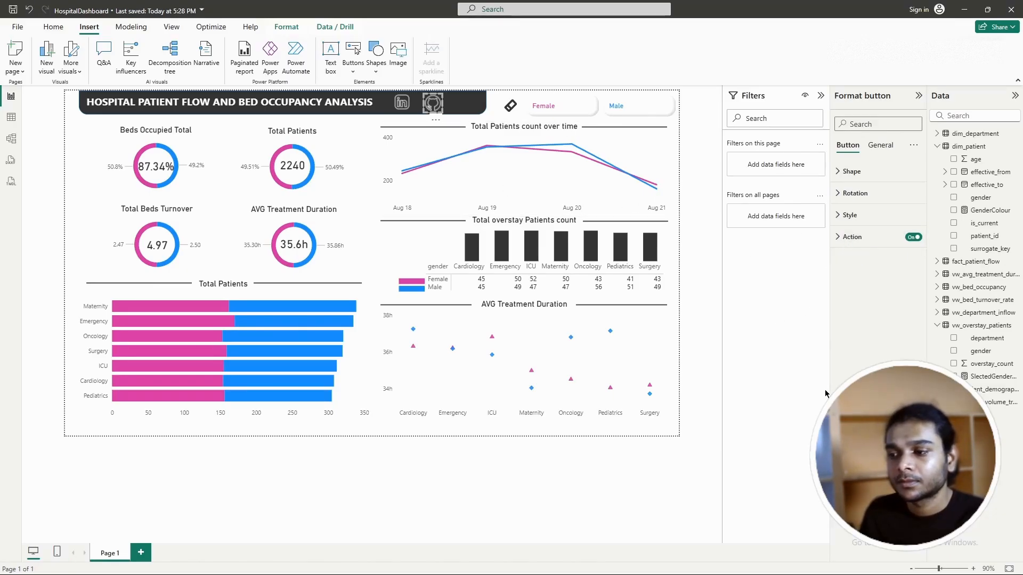
Step: Shift the GitHub button slightly farther from the LinkedIn button in the title banner and deselect it
left_click(675, 267)
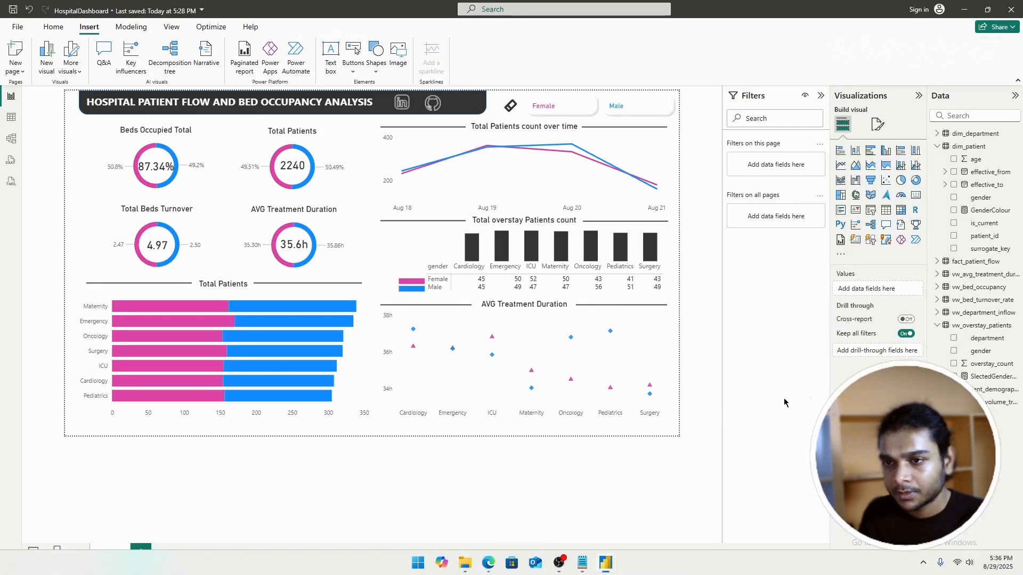
left_click(435, 106)
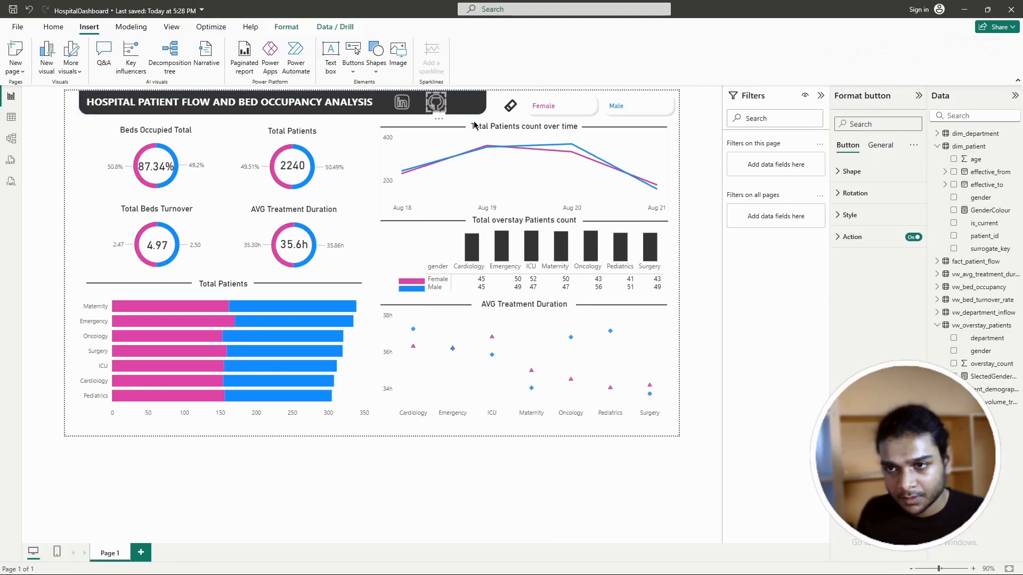
left_click(708, 380)
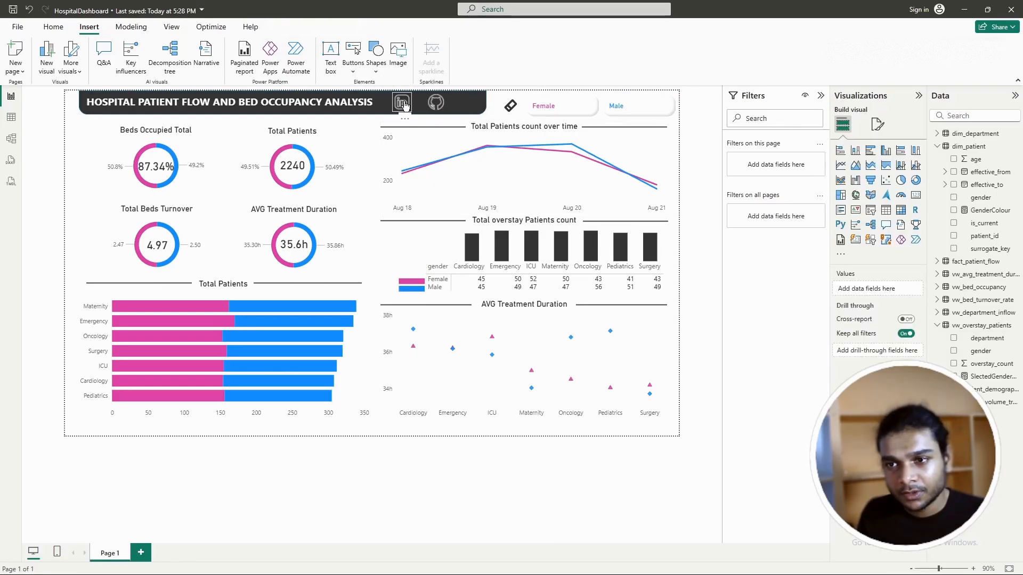
Step: Test the LinkedIn button's link from the report and close the browser window it opens
left_click(403, 103, "ctrl")
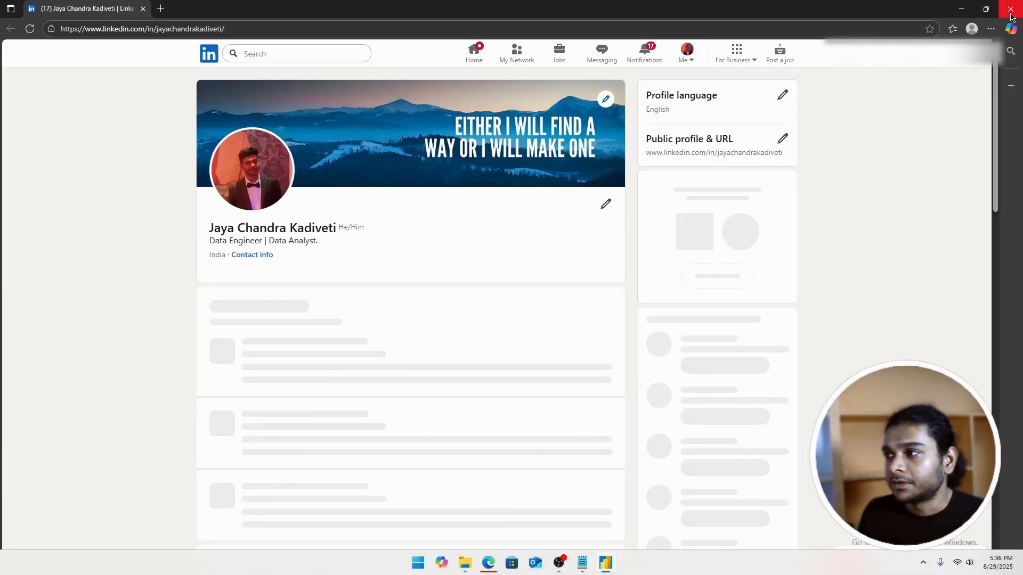
left_click(1011, 9)
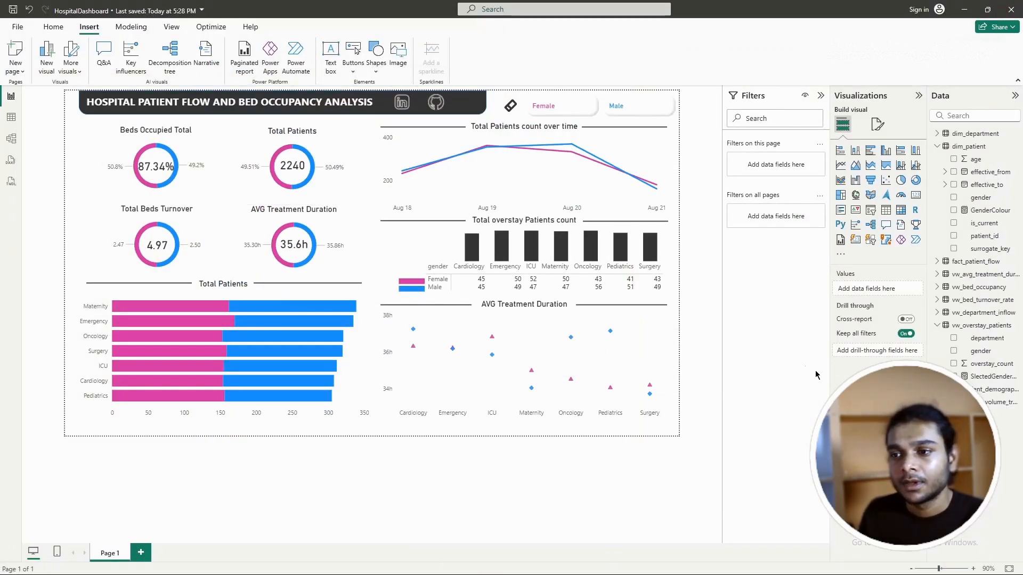
Step: Check the dashboard with the gender slicer set to Female and to Male, and clear the gender selection
left_click(555, 108)
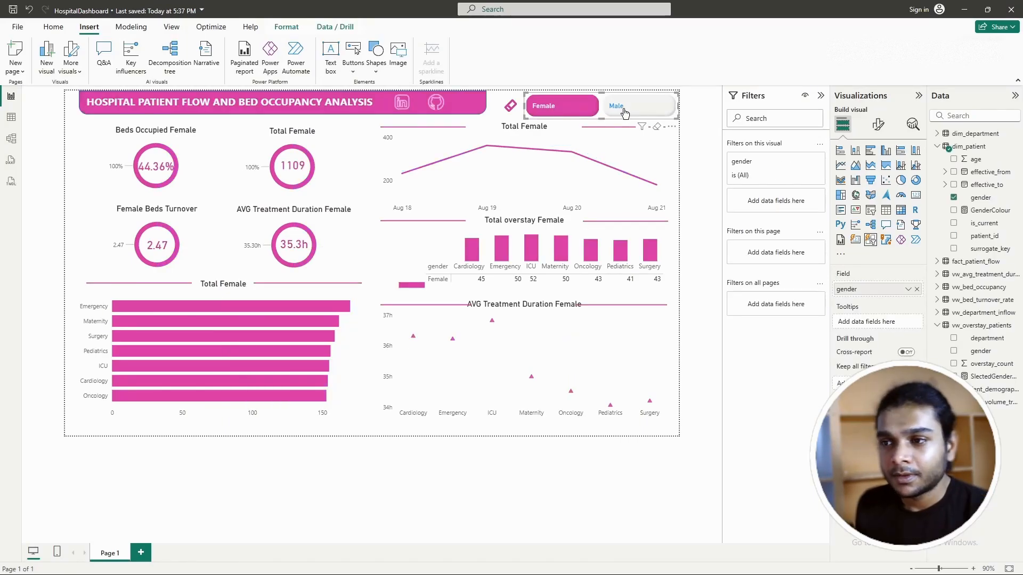
left_click(633, 107)
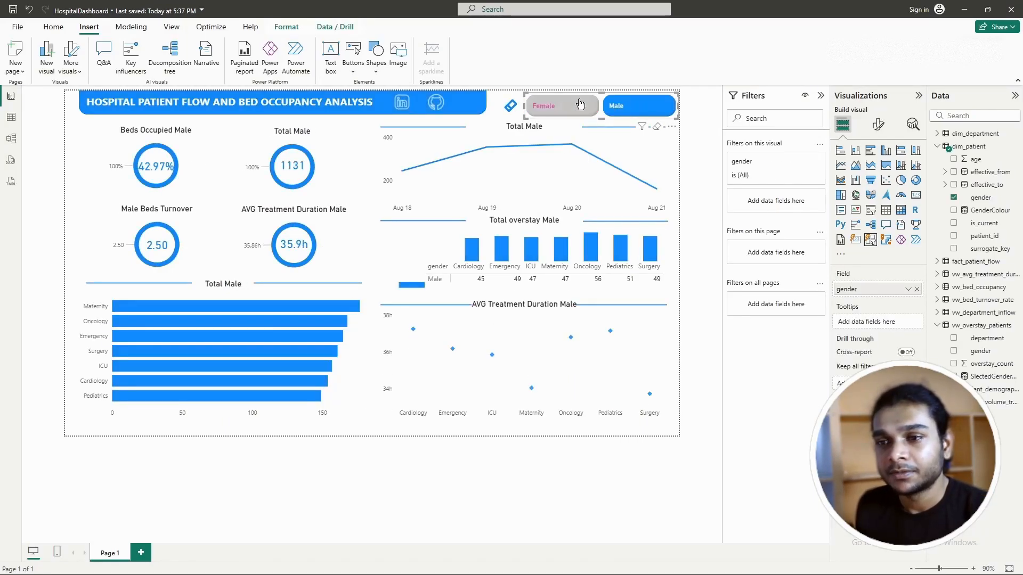
left_click(570, 107)
left_click(572, 110)
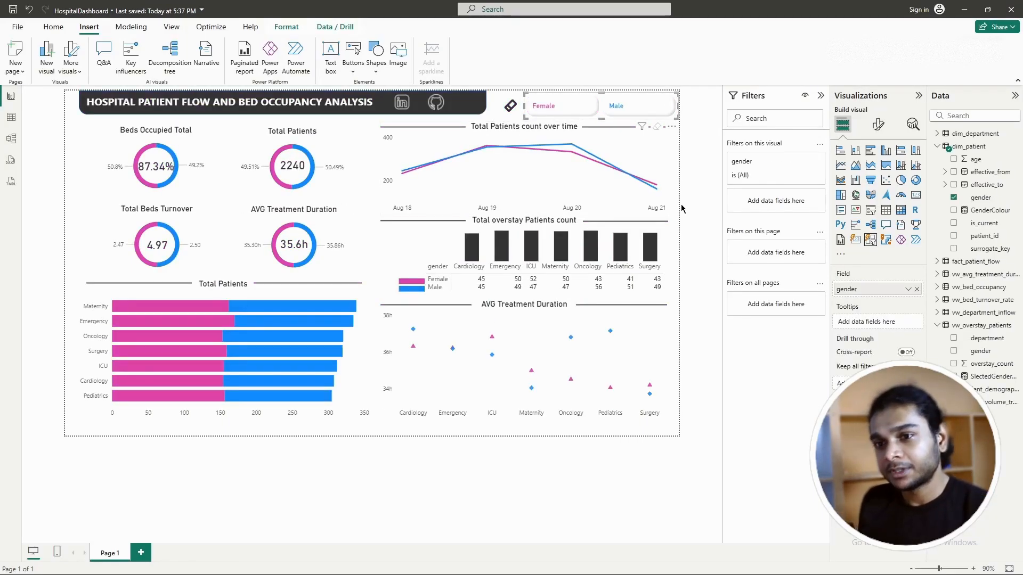